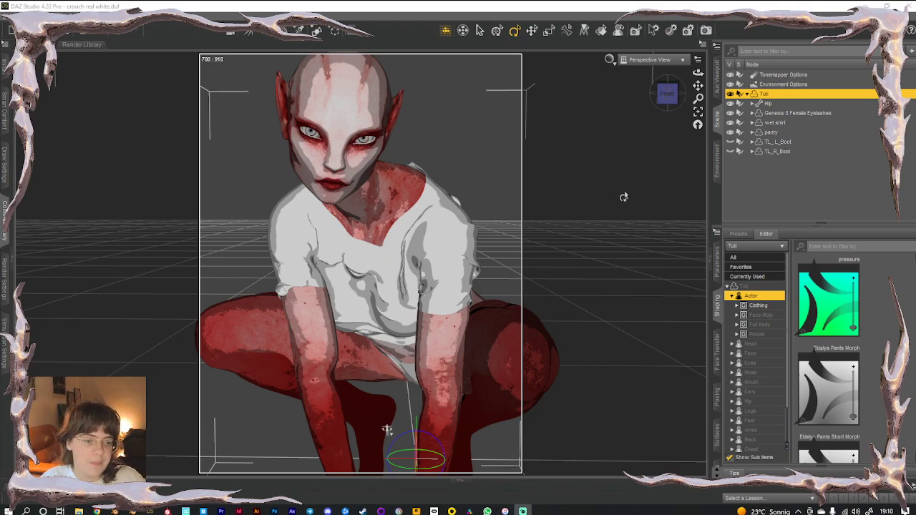
Zoom in on the crouching figure and pan the Perspective View to recenter her head and shirt
scroll(599, 202, down, 3)
scroll(599, 201, up, 3)
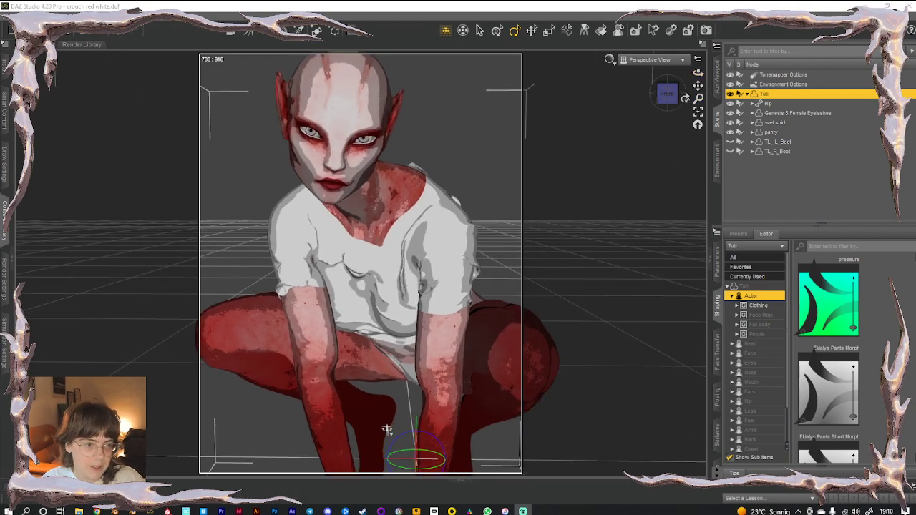
drag(697, 86, 725, 152)
scroll(597, 168, up, 2)
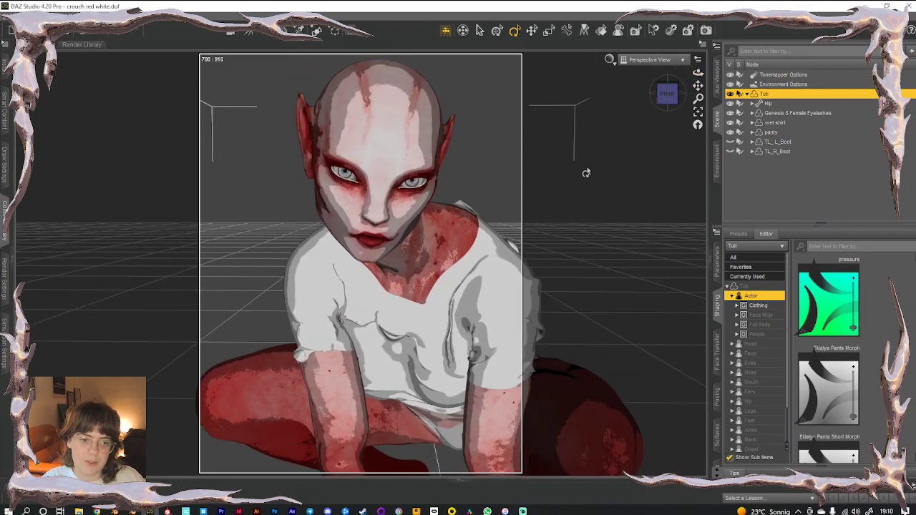
scroll(581, 177, down, 1)
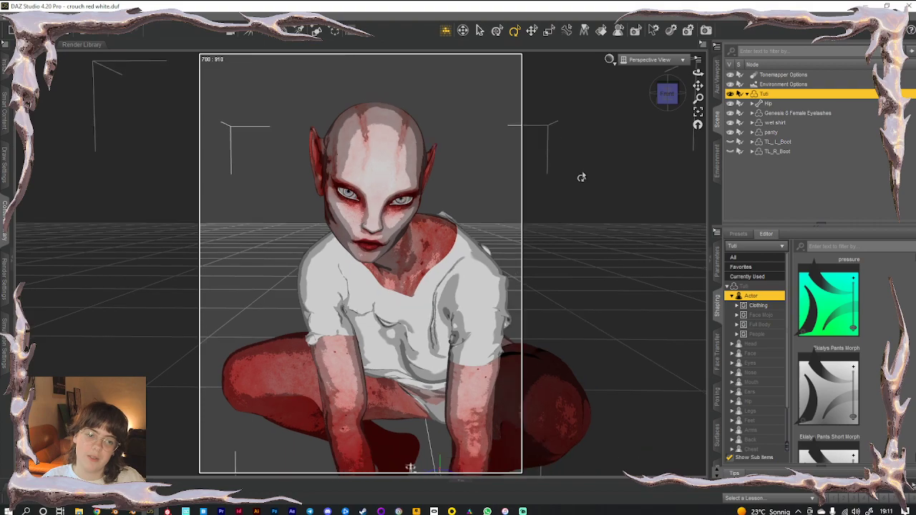
scroll(581, 177, up, 1)
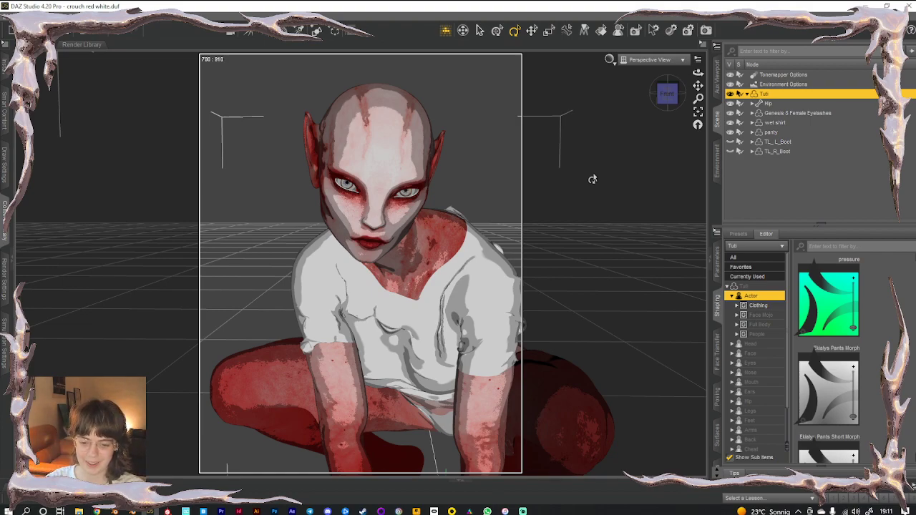
scroll(619, 194, up, 2)
scroll(619, 194, down, 2)
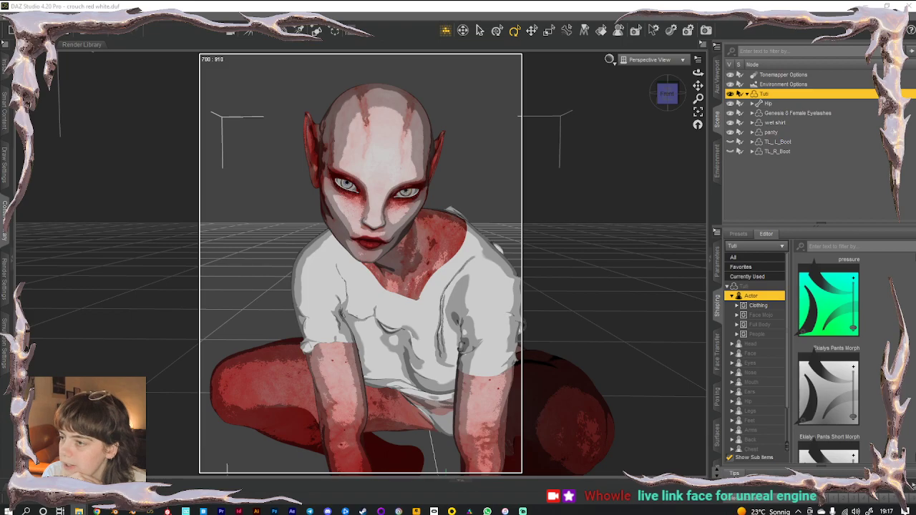
drag(0, 107, 439, 316)
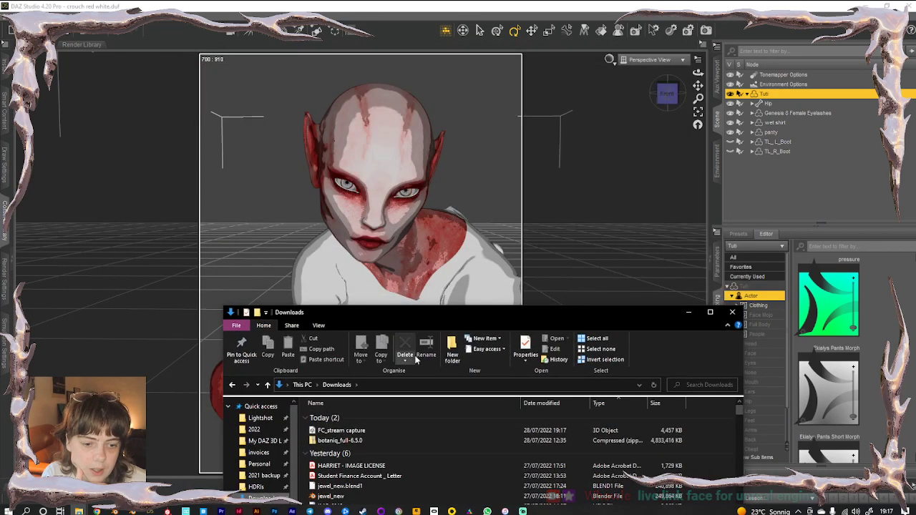
click(354, 432)
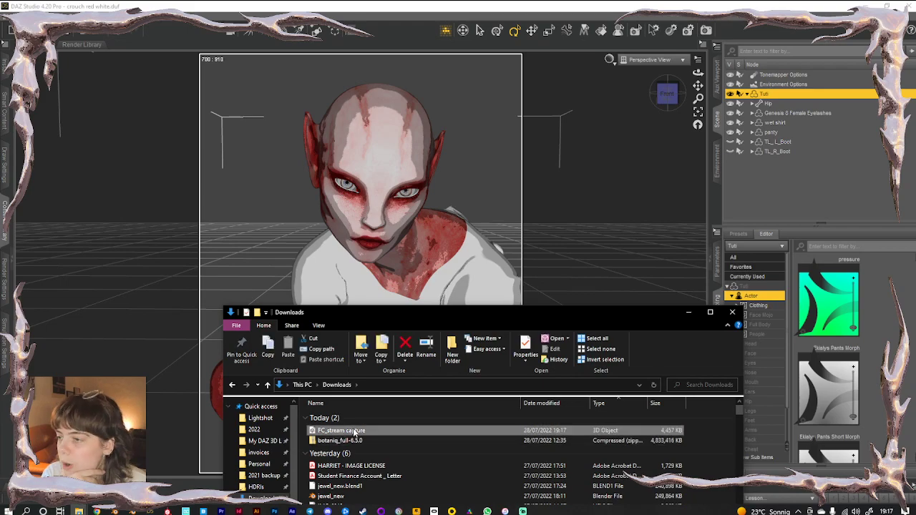
drag(381, 315, 0, 265)
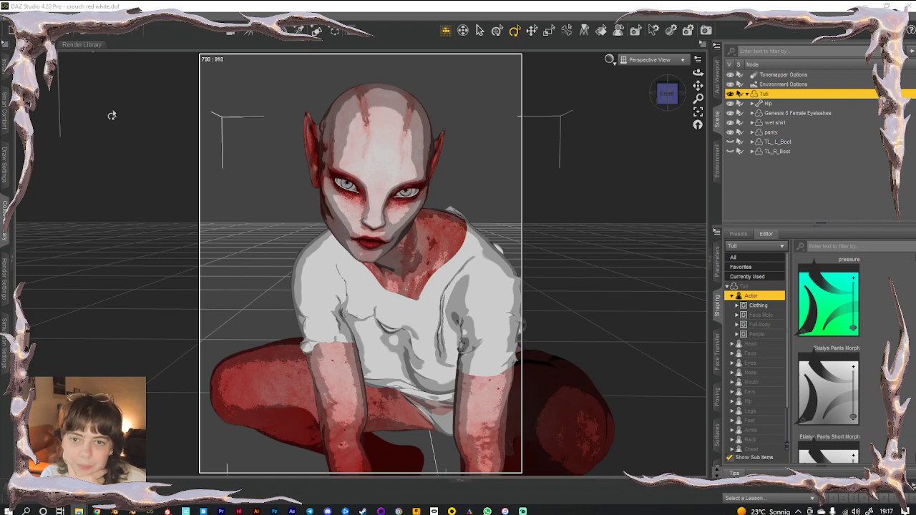
Import the FC_stream capture FBX, accepting the import options, and select the new grp_scale node
click(10, 17)
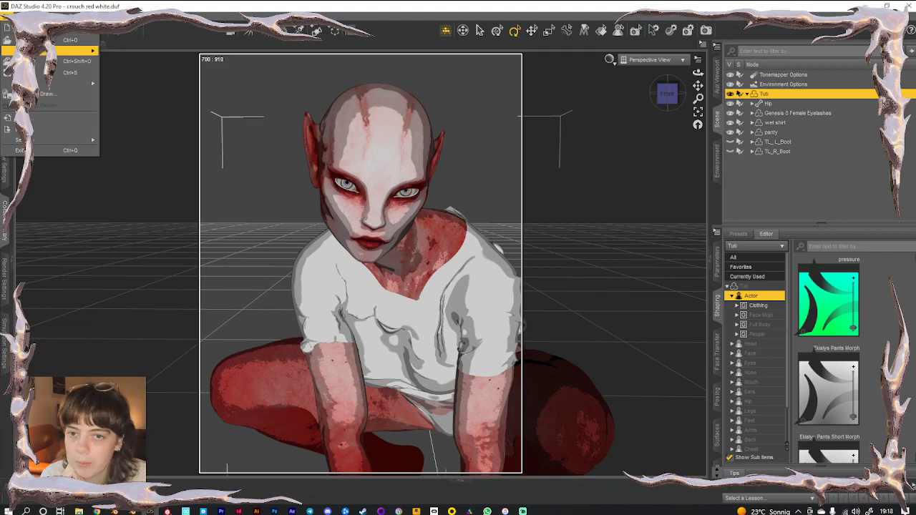
mouse_move(45, 85)
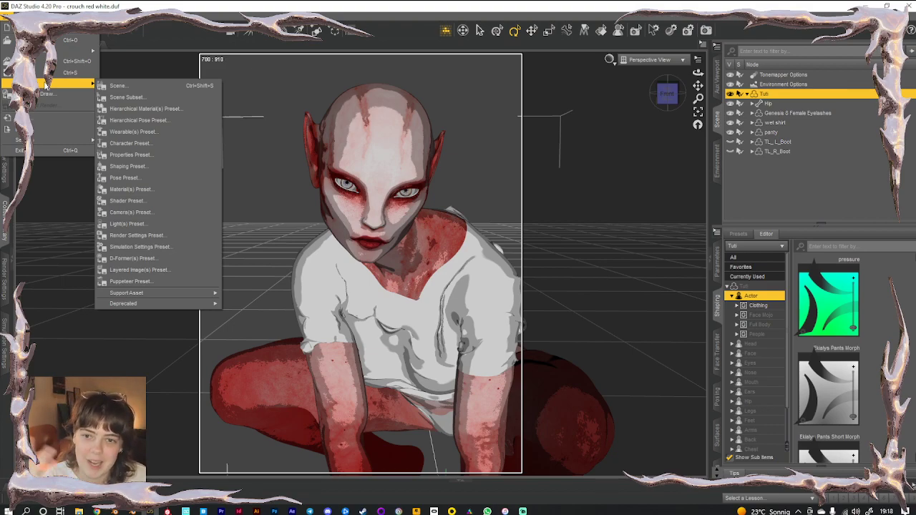
click(43, 120)
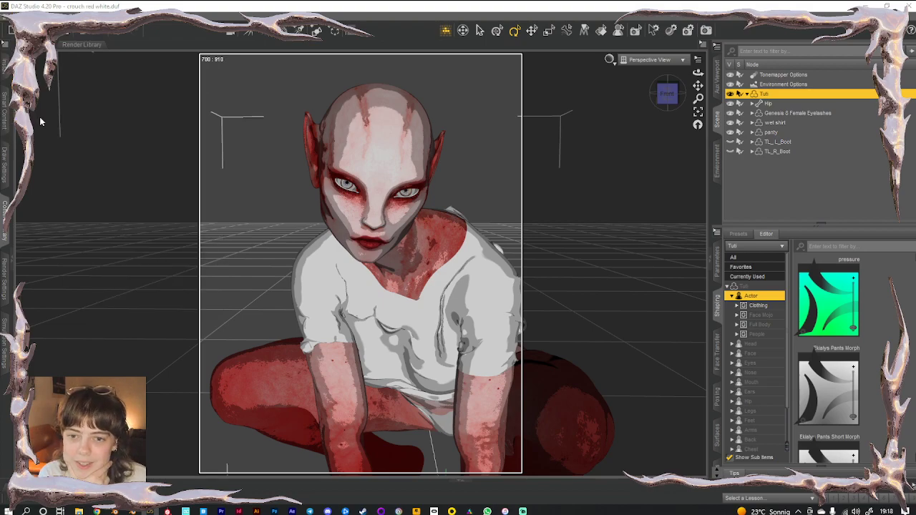
click(116, 108)
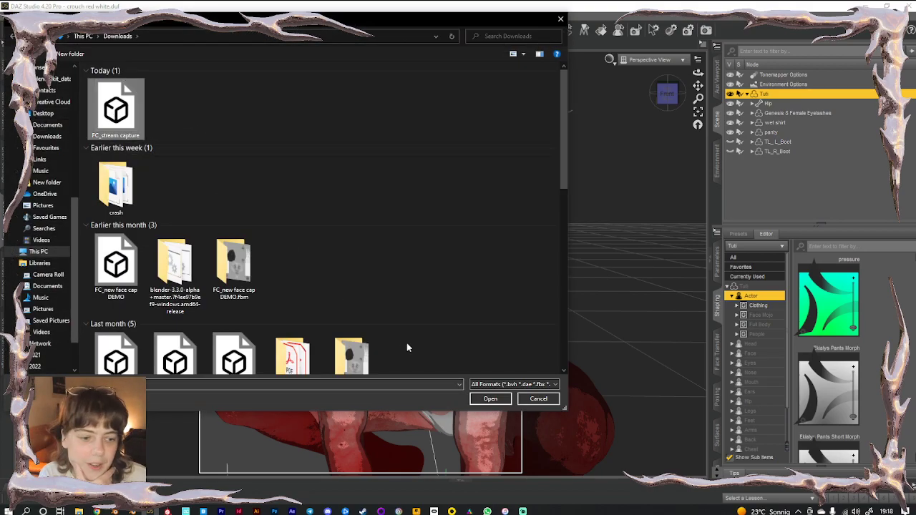
click(491, 399)
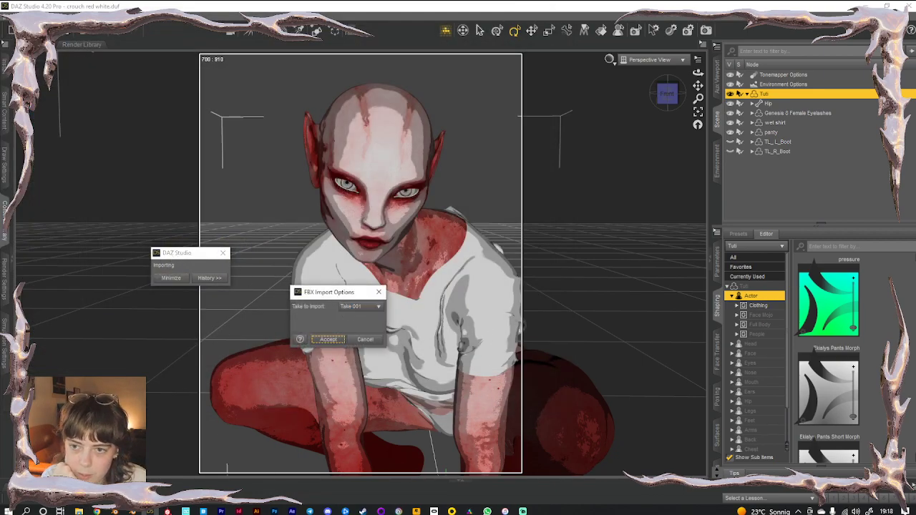
click(336, 341)
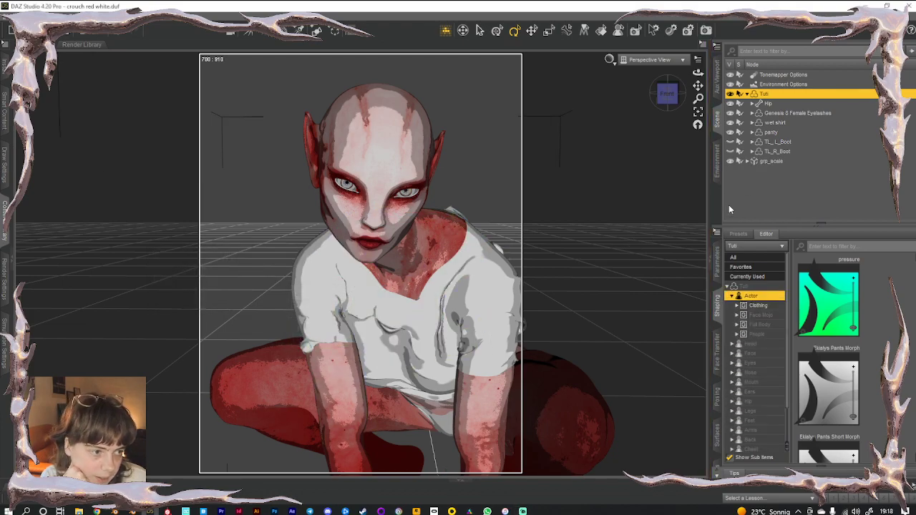
click(770, 160)
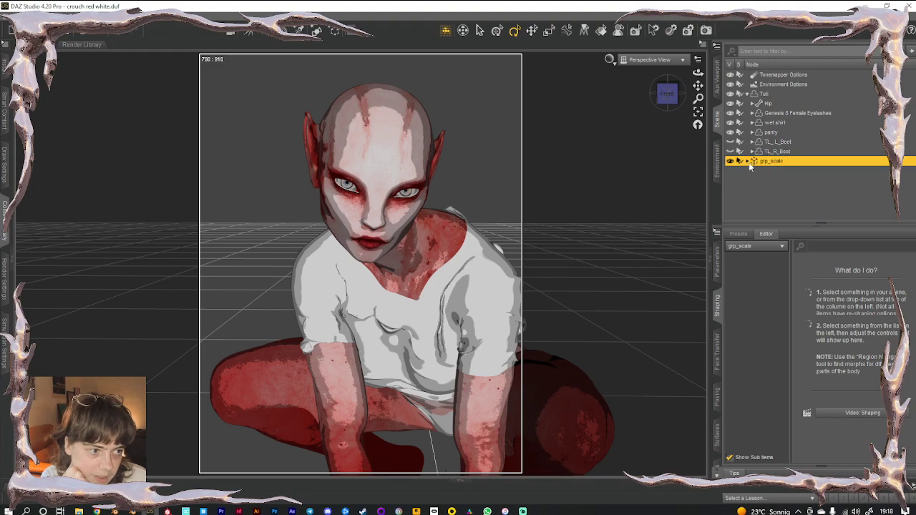
Show a taller Timeline, scrub through the imported frames, then bring up the Content Library
click(460, 479)
drag(436, 415, 439, 332)
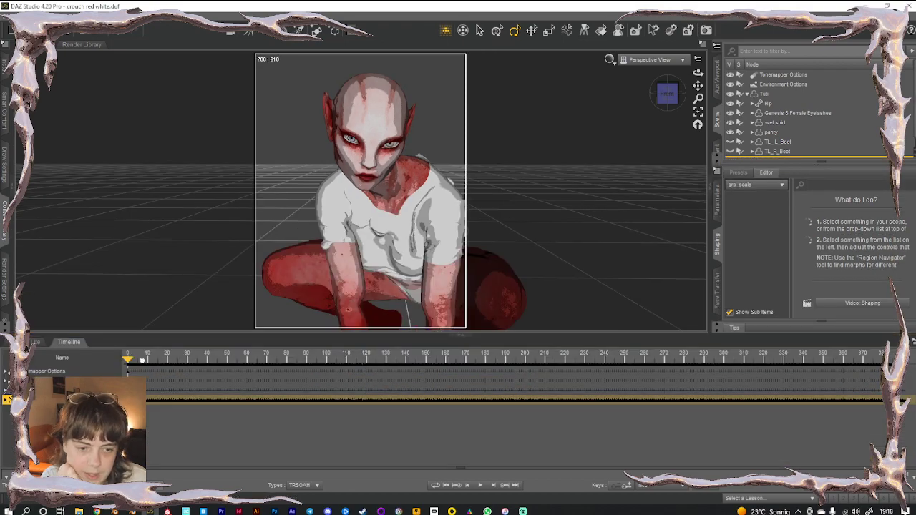
drag(746, 415, 114, 415)
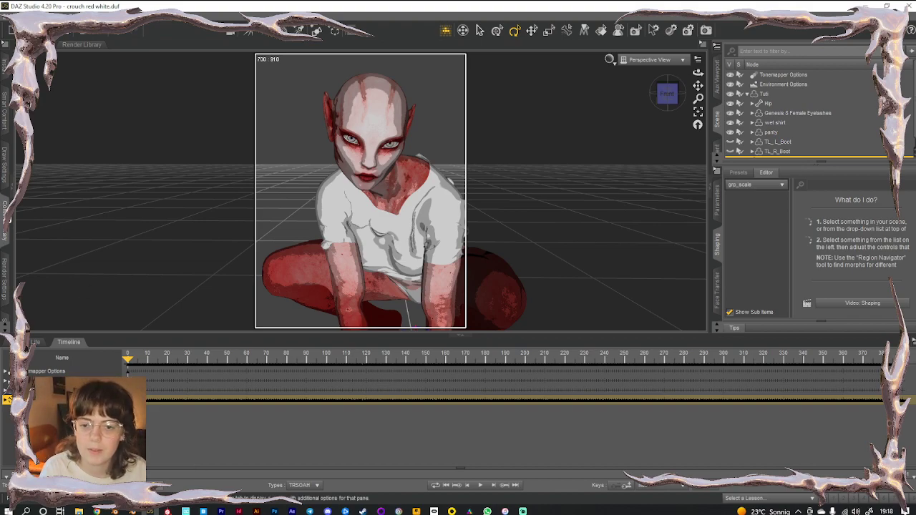
click(5, 219)
Filter Smart Content by 'mop' with Tuti selected to list Face Mojo scripts, then shrink the timeline
scroll(74, 188, up, 8)
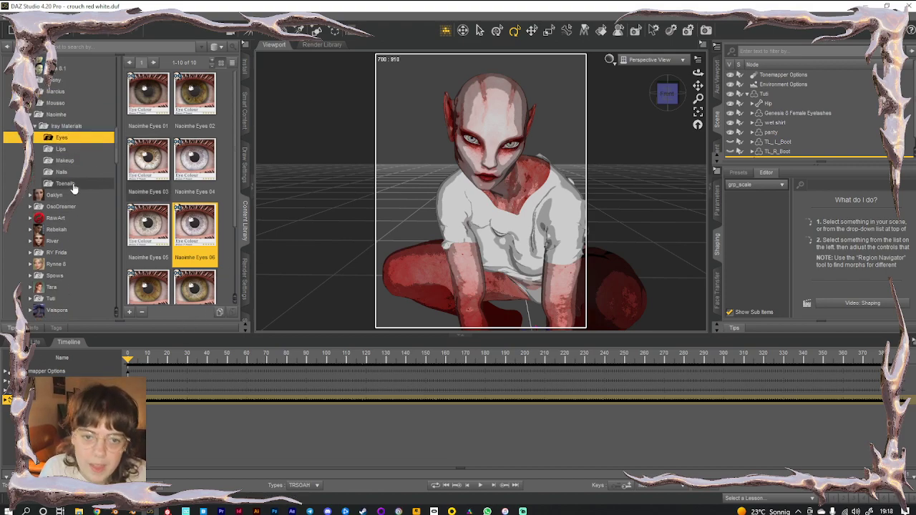
scroll(74, 188, up, 5)
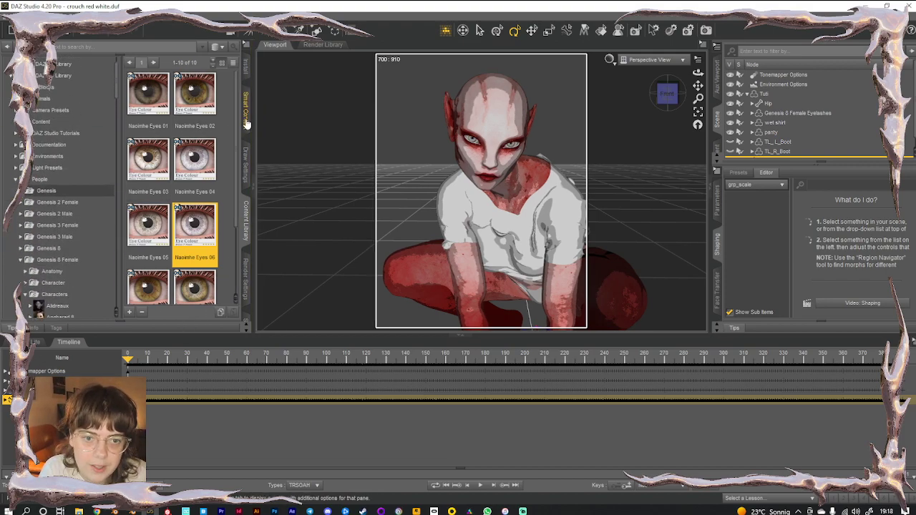
click(246, 115)
click(100, 58)
text(mop)
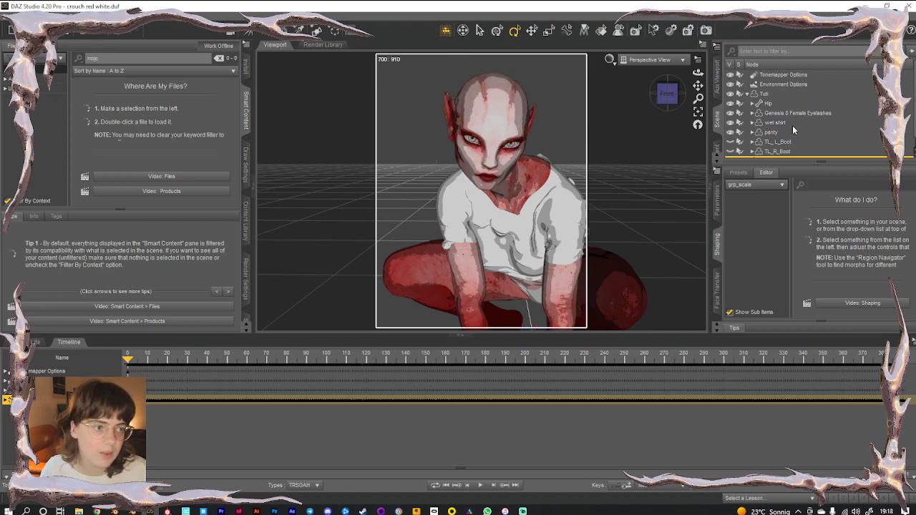
click(775, 93)
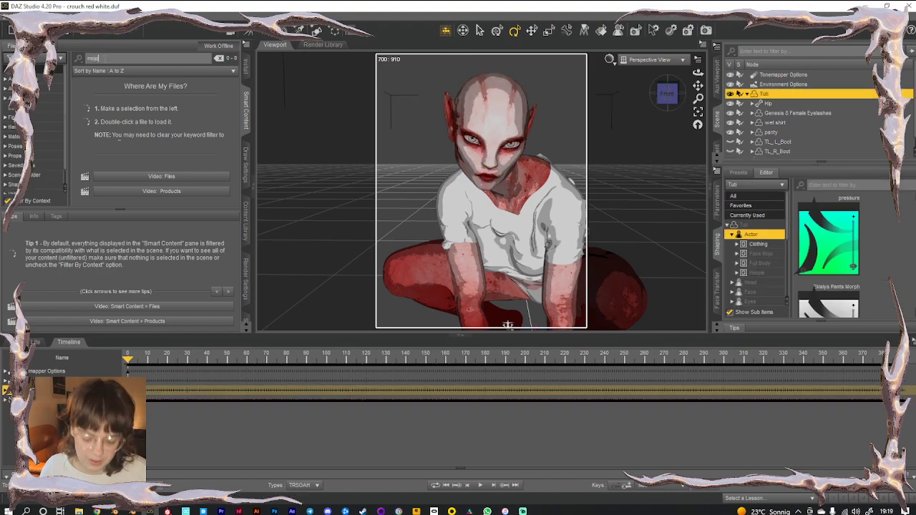
click(248, 209)
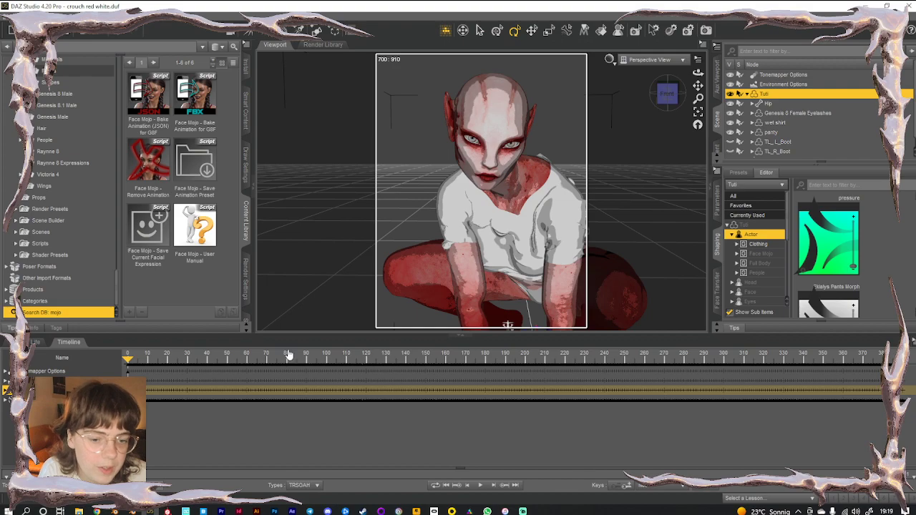
scroll(781, 127, down, 1)
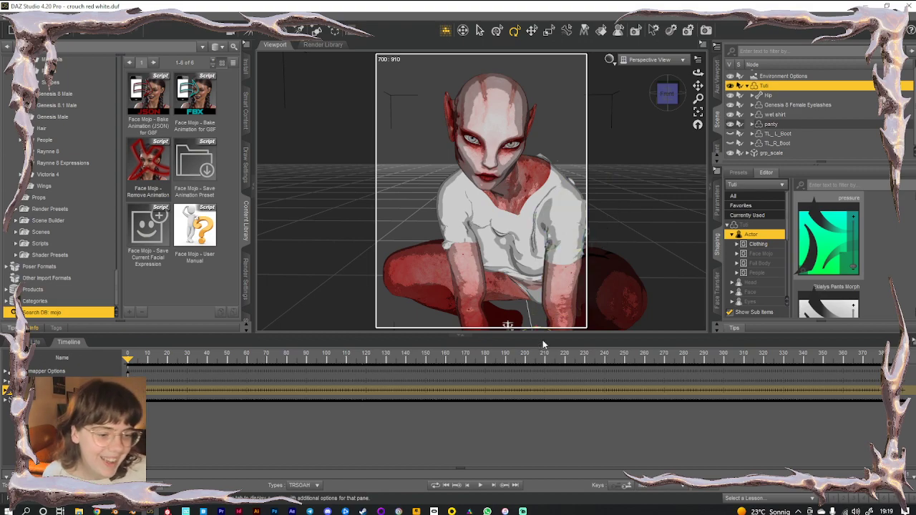
drag(400, 335, 402, 419)
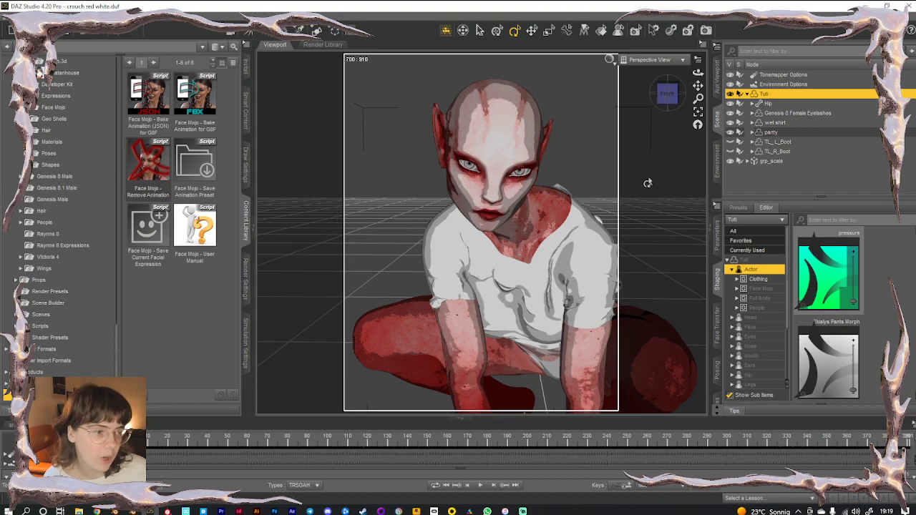
Select grp_scale and Tuti, and run Bake Animation for G8F with head smoothing 6, facial smoothing 2
click(771, 161)
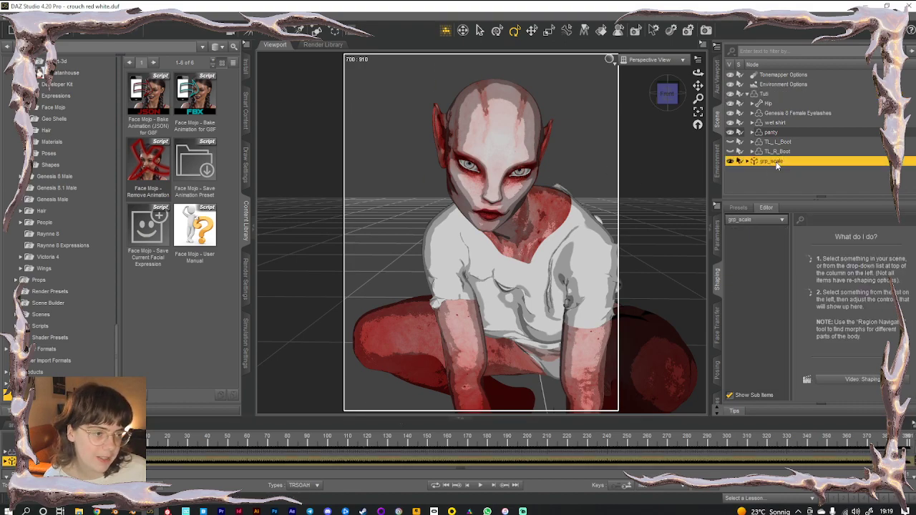
ctrl+click(768, 95)
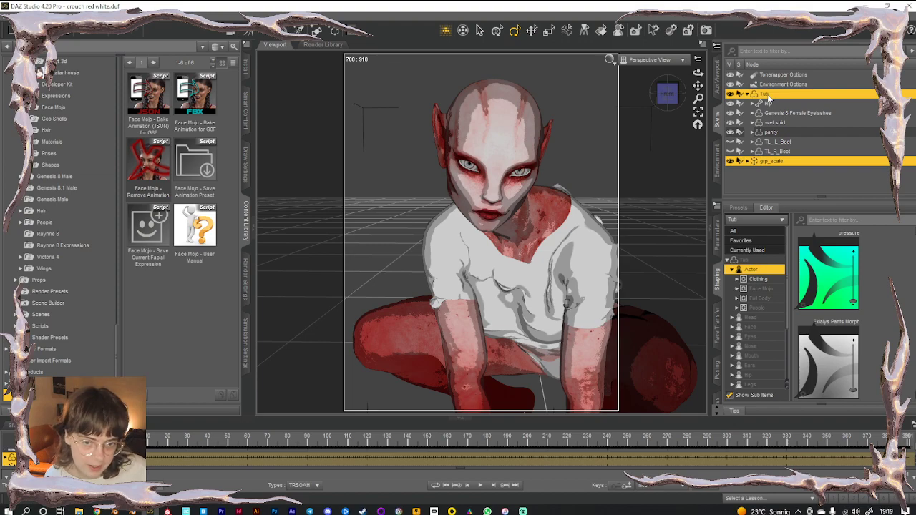
click(203, 106)
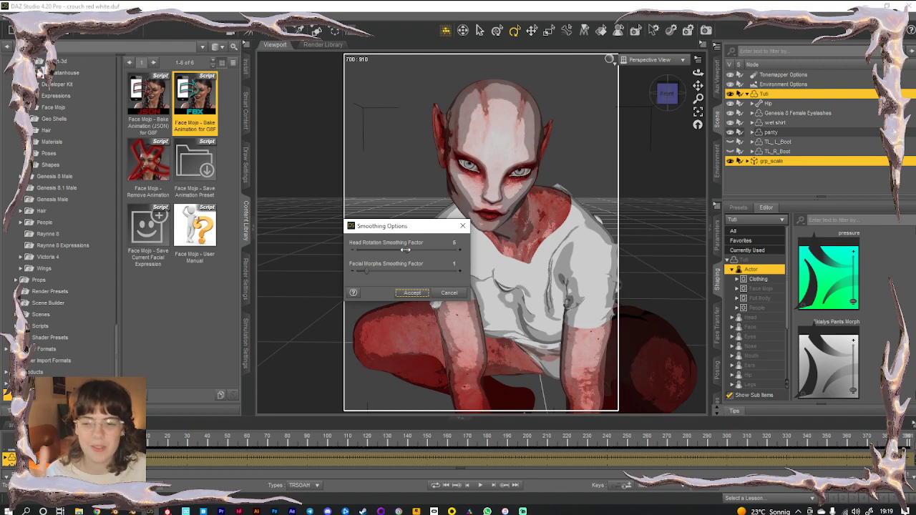
drag(405, 249, 395, 249)
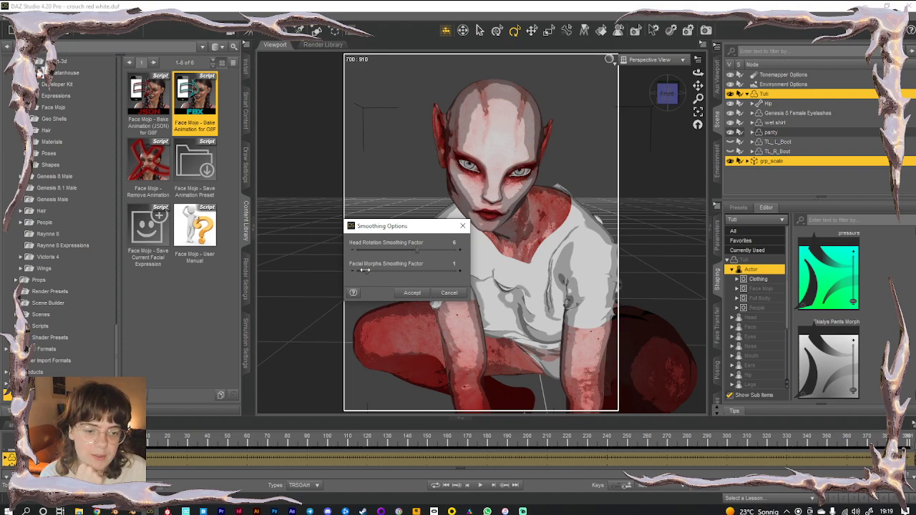
click(412, 294)
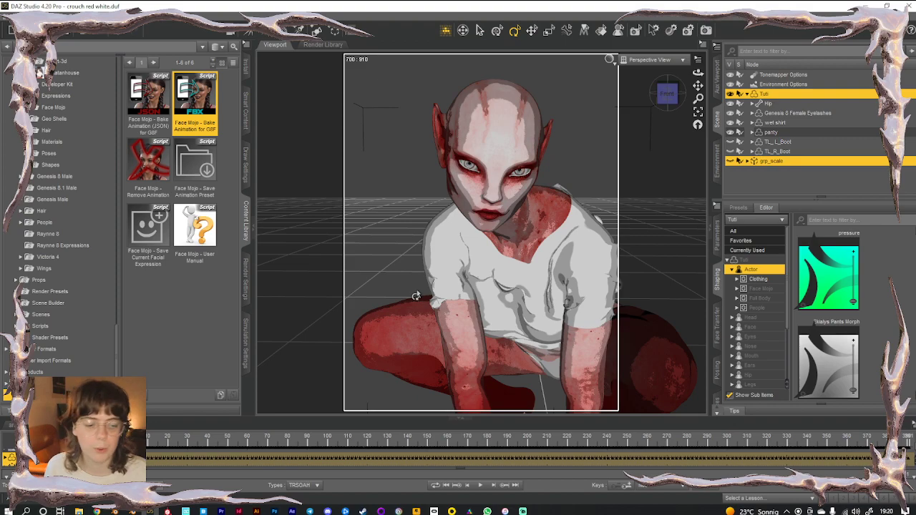
Play and stop the baked animation, rewind to frame 0, and select the figure's head
click(480, 485)
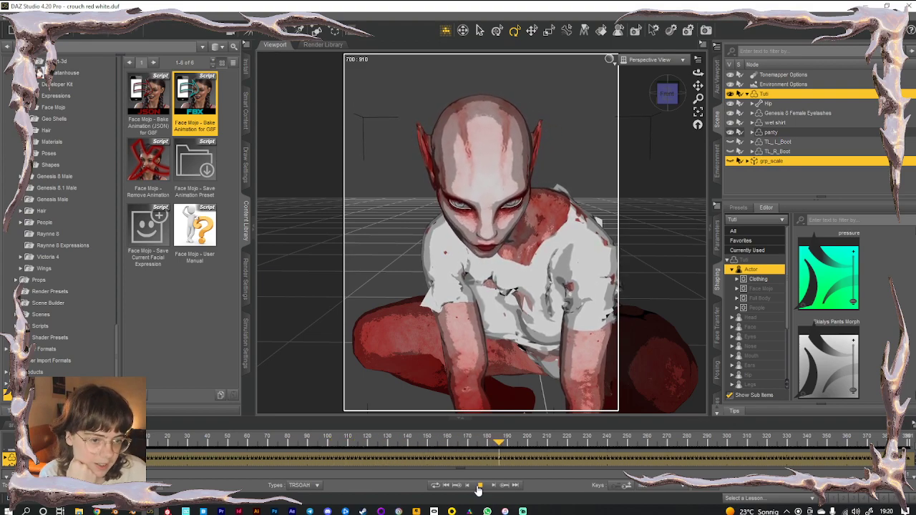
click(479, 487)
drag(700, 85, 677, 52)
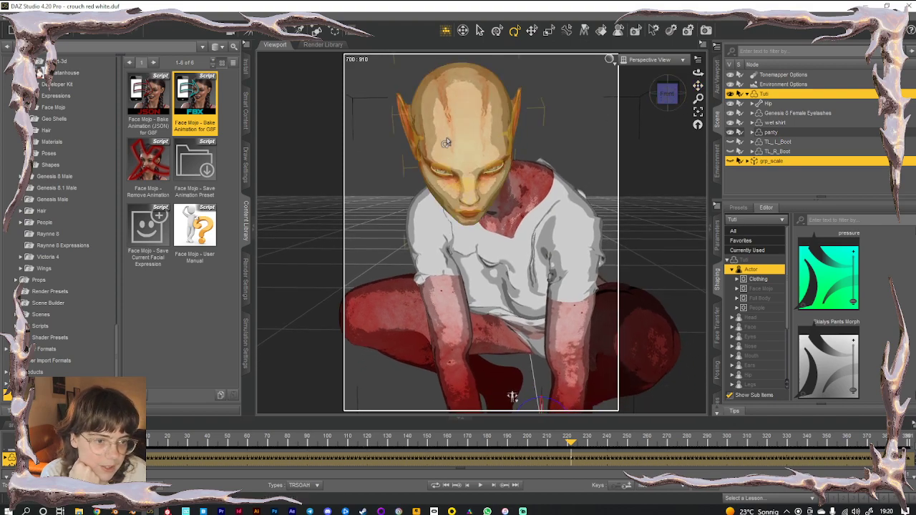
drag(157, 444, 128, 445)
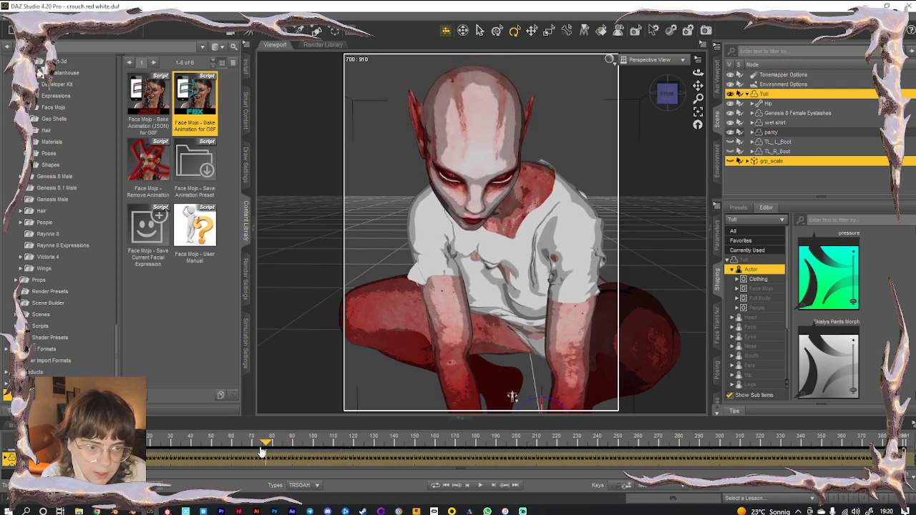
click(468, 125)
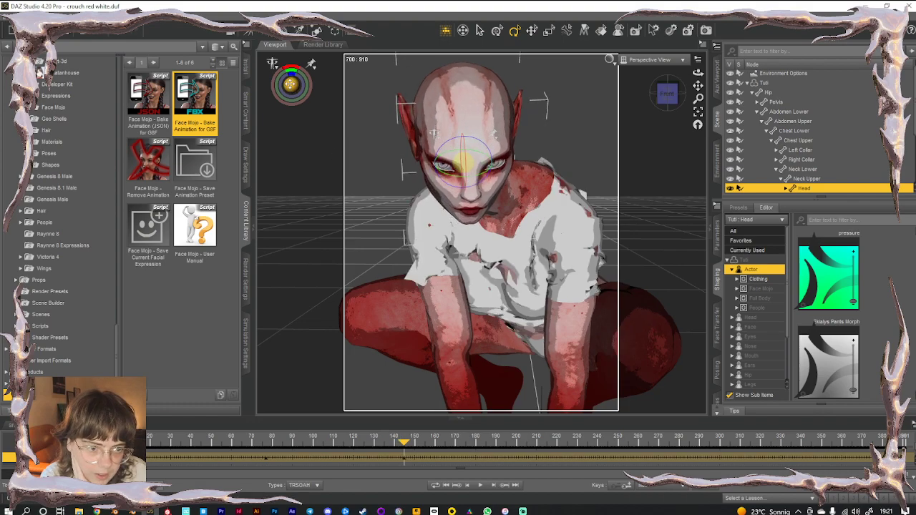
scroll(668, 226, down, 3)
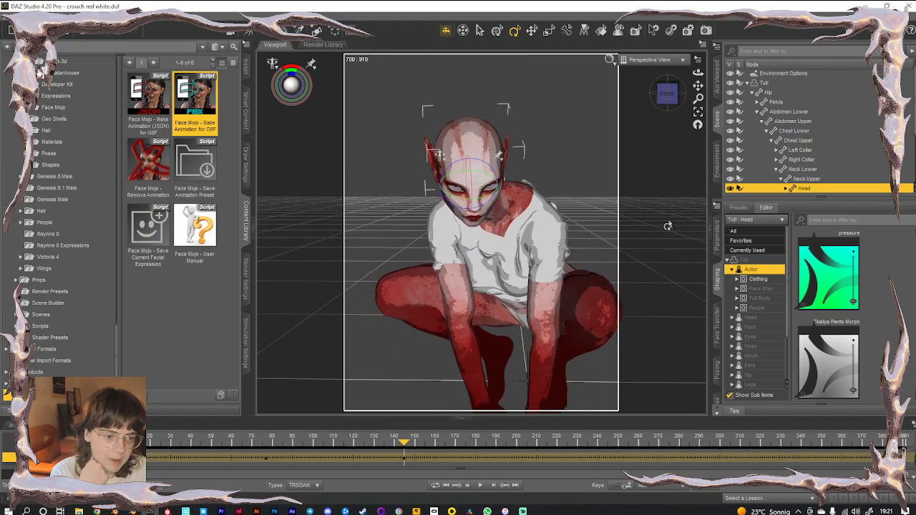
Orbit lower around the figure and rotate her head slightly with the rotate gizmo
scroll(667, 225, down, 3)
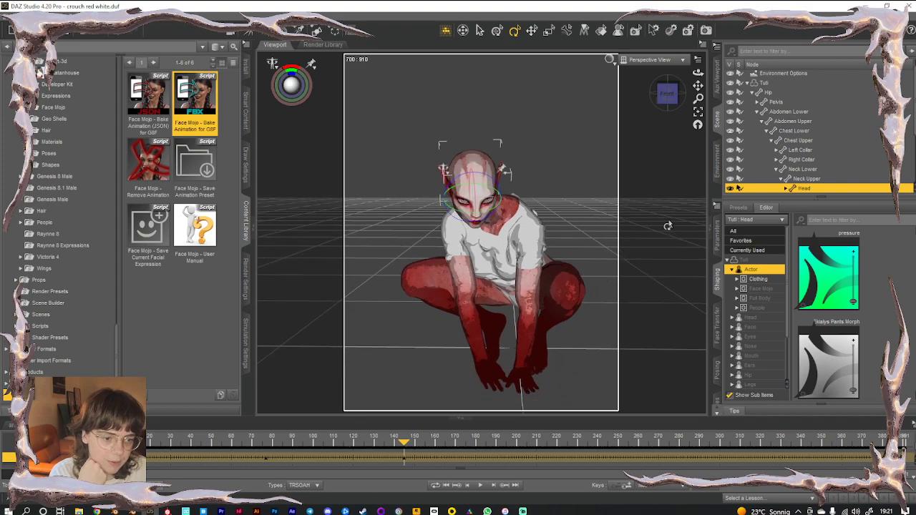
drag(666, 97, 689, 58)
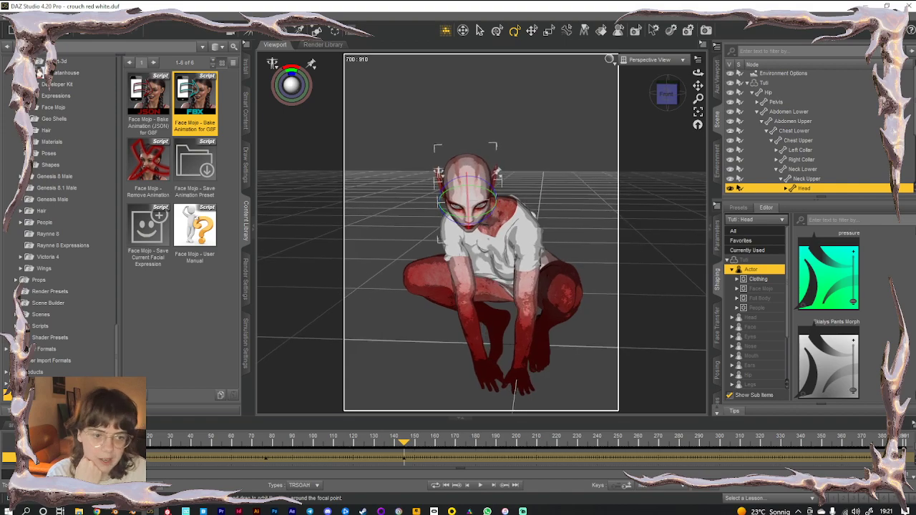
scroll(583, 149, up, 1)
scroll(598, 147, up, 2)
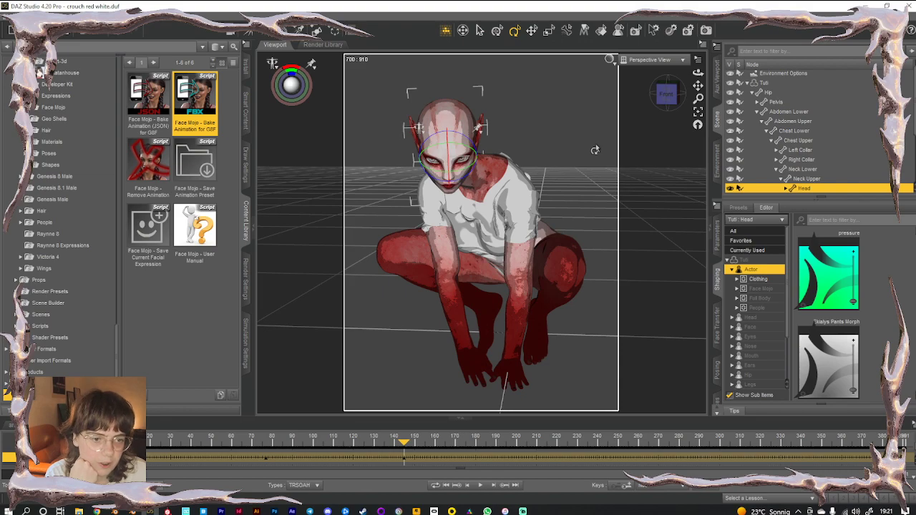
drag(291, 85, 292, 84)
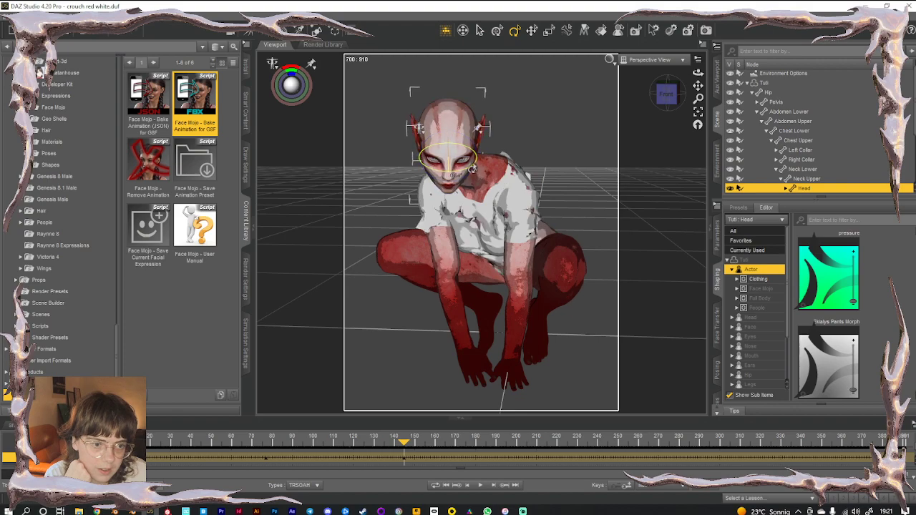
Rotate Neck Lower to bow the head toward the floor, then scrub the timeline back to the start
click(466, 183)
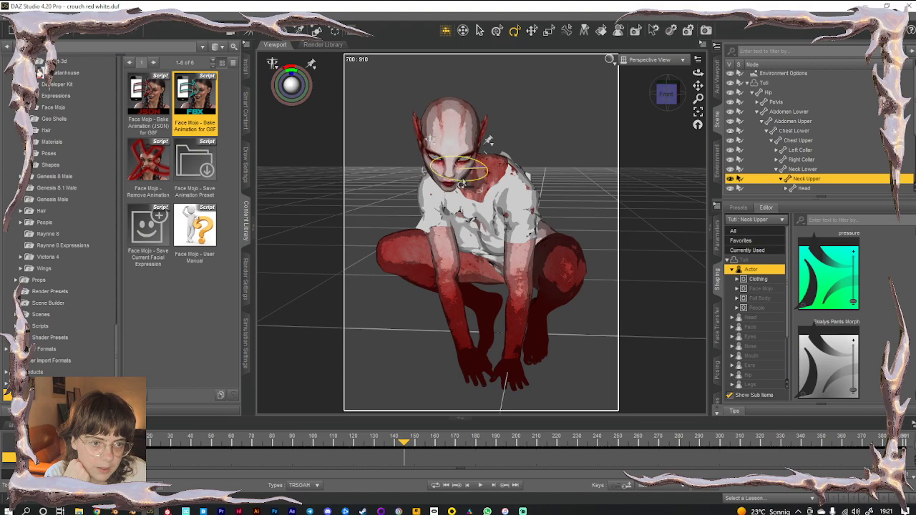
alt+drag(460, 183, 428, 143)
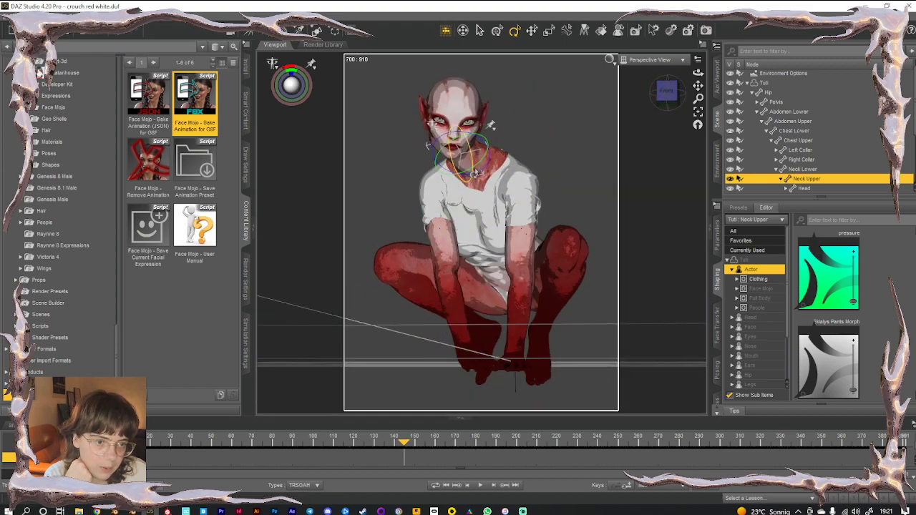
click(483, 161)
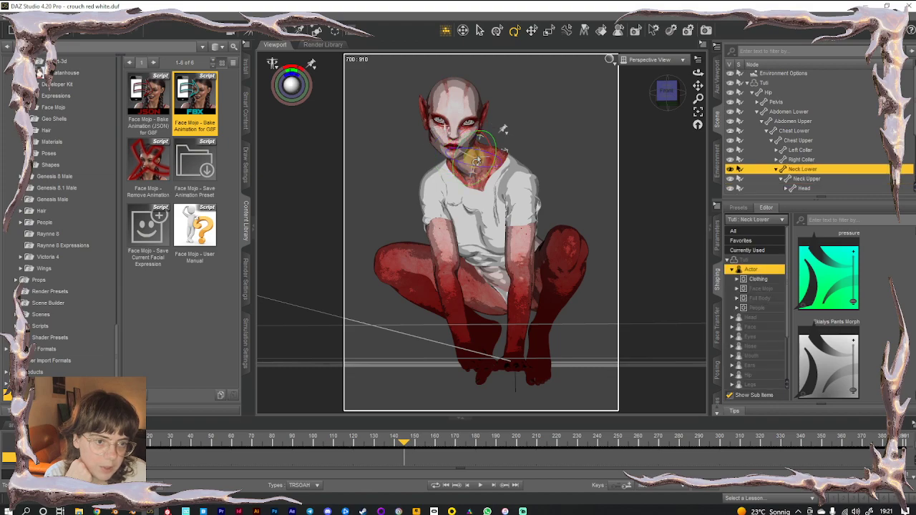
drag(666, 92, 663, 119)
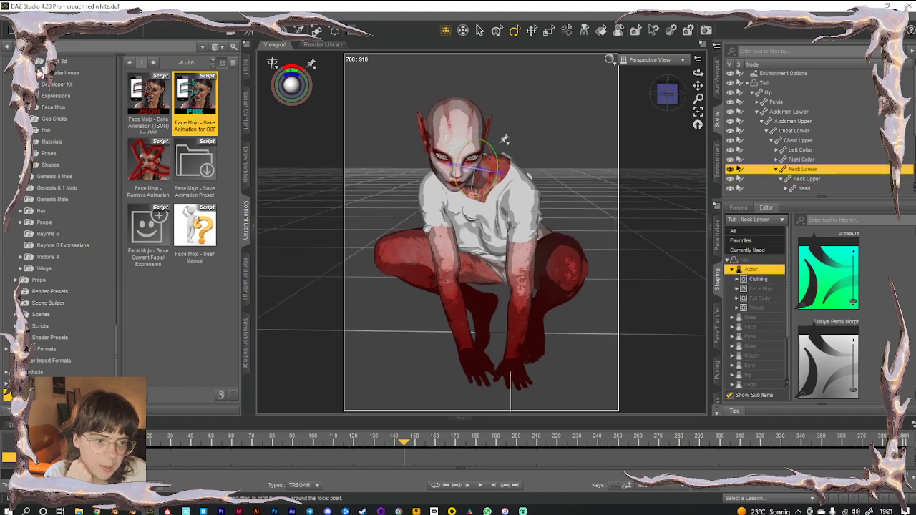
drag(291, 85, 300, 81)
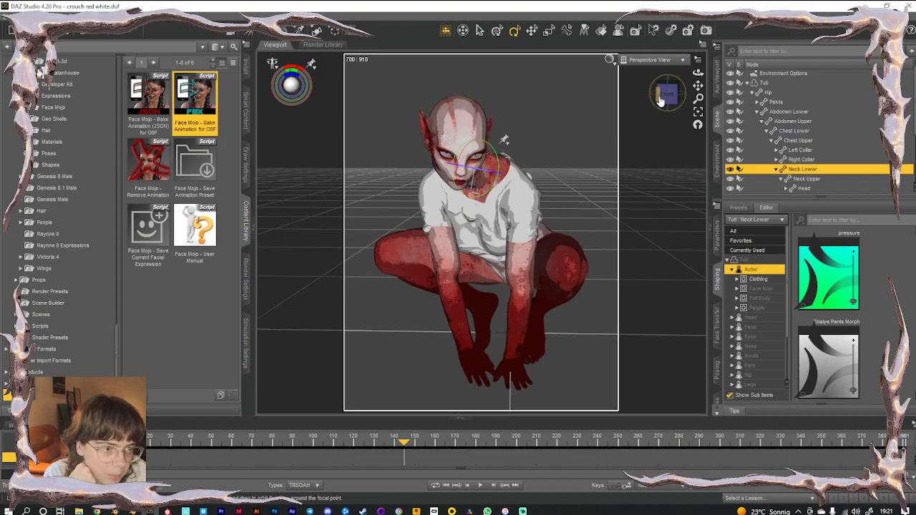
drag(669, 94, 664, 92)
drag(405, 442, 295, 443)
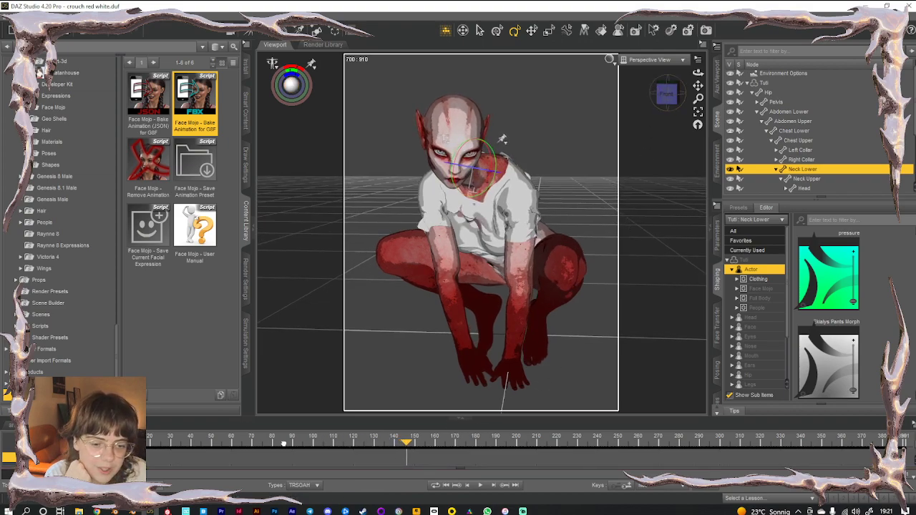
drag(148, 442, 109, 442)
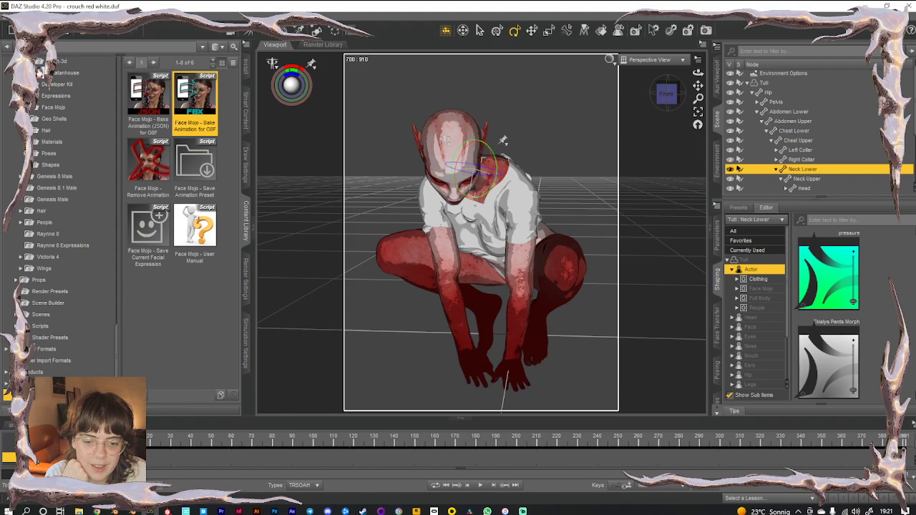
Play the animation to review the adjusted head and neck motion
click(481, 486)
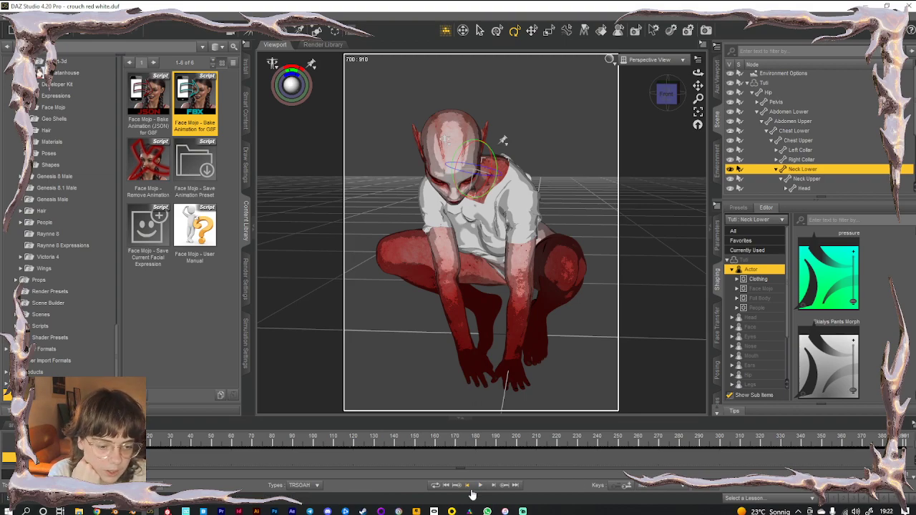
click(480, 488)
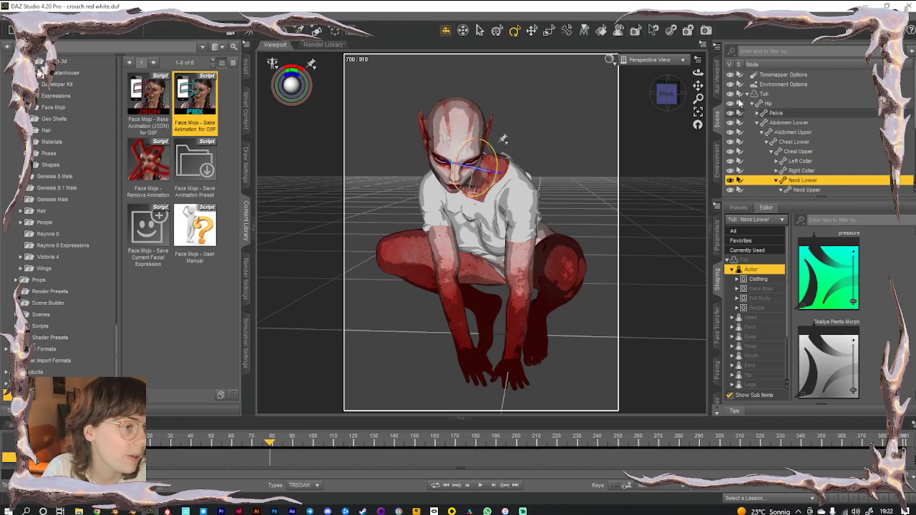
Set Tuti's Mesh Resolution level from High Resolution to Base in the Parameters pane
click(750, 95)
click(764, 94)
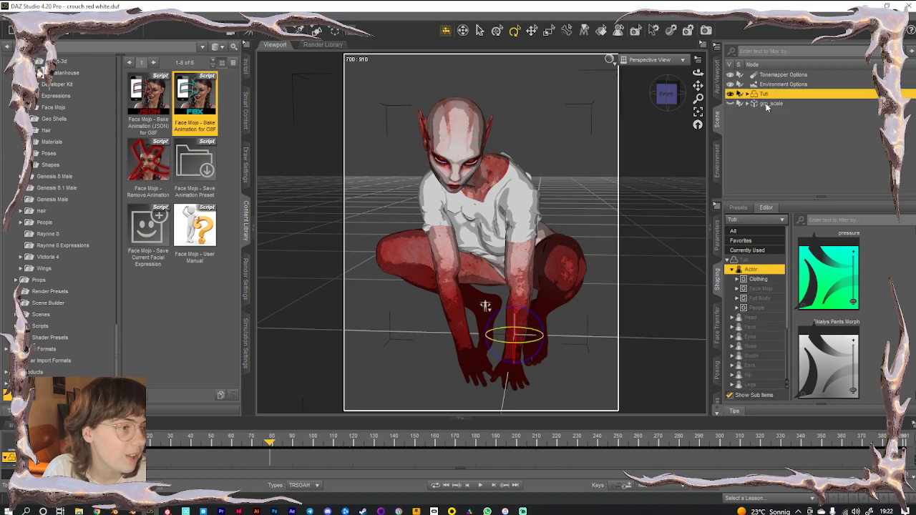
click(717, 243)
click(762, 326)
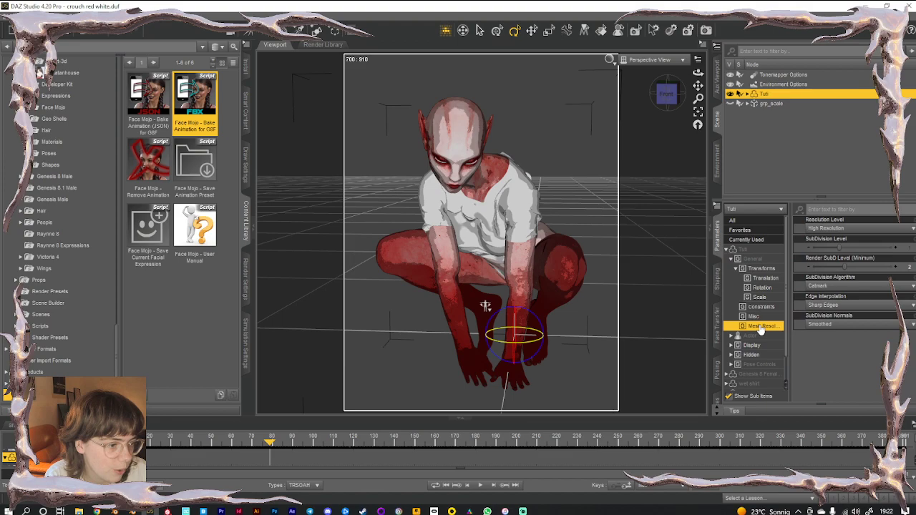
click(823, 227)
click(825, 238)
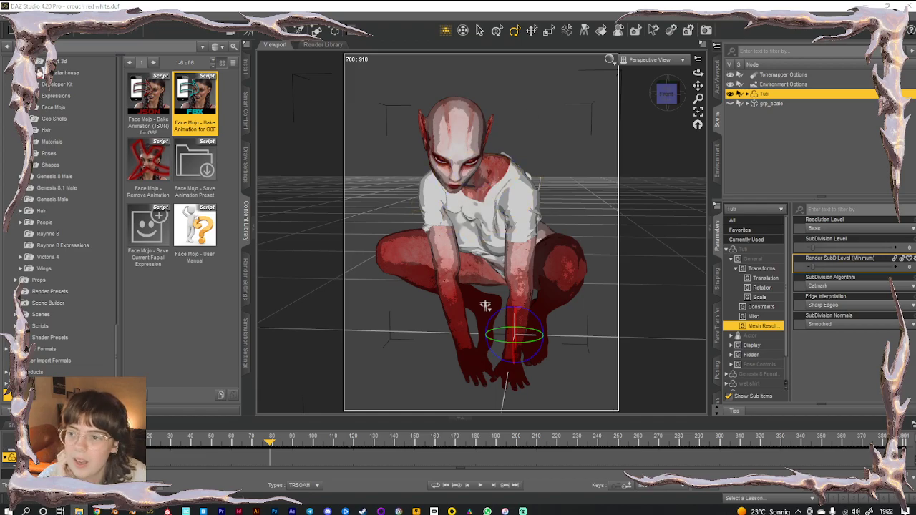
drag(0, 90, 0, 109)
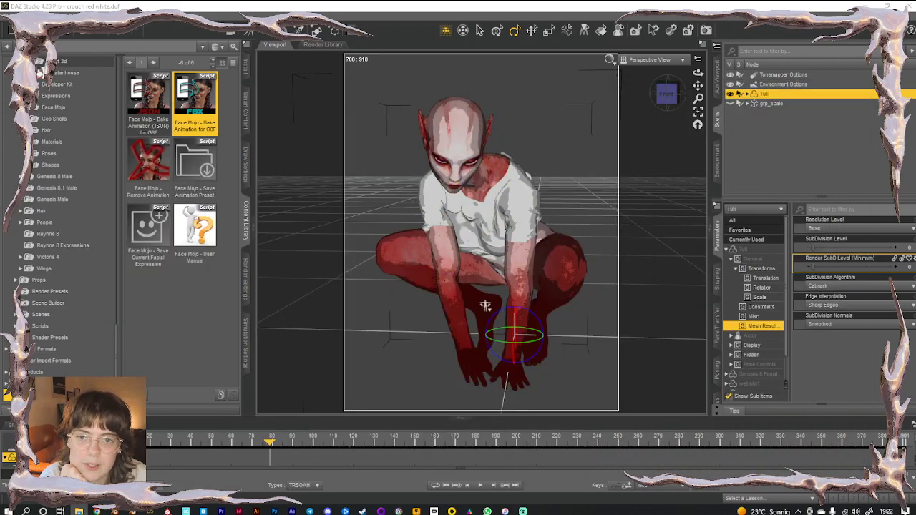
click(20, 16)
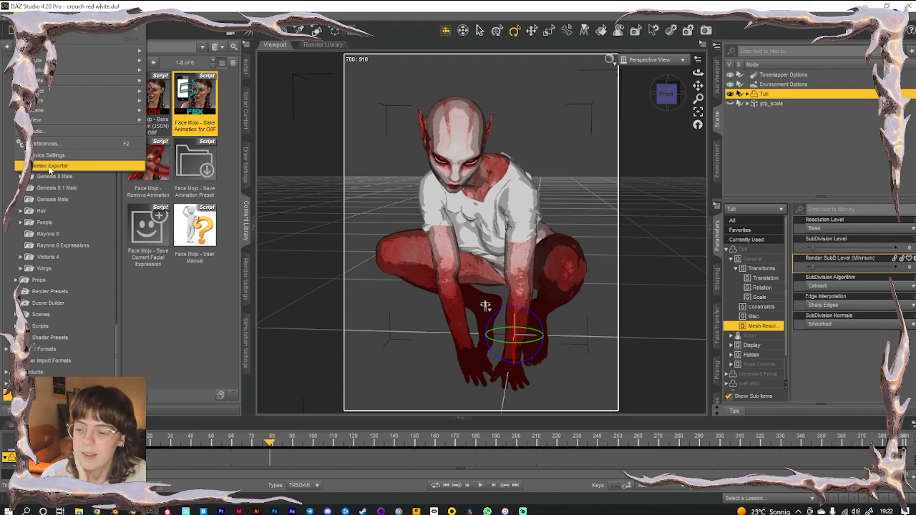
Launch the Alembic Exporter from the Edit menu
click(97, 511)
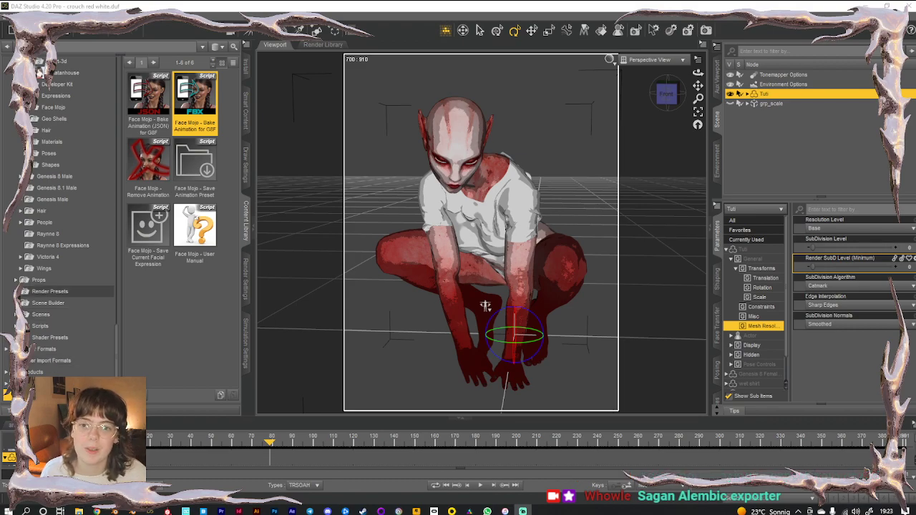
click(22, 18)
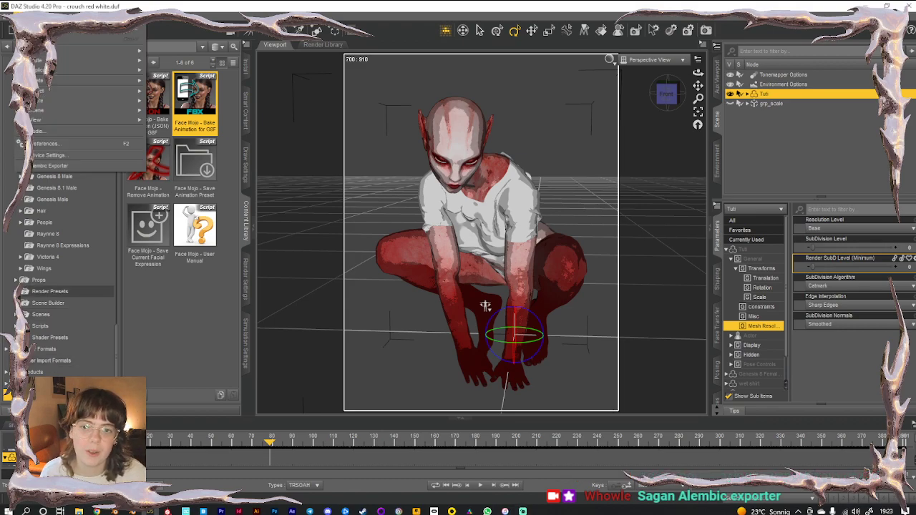
click(48, 167)
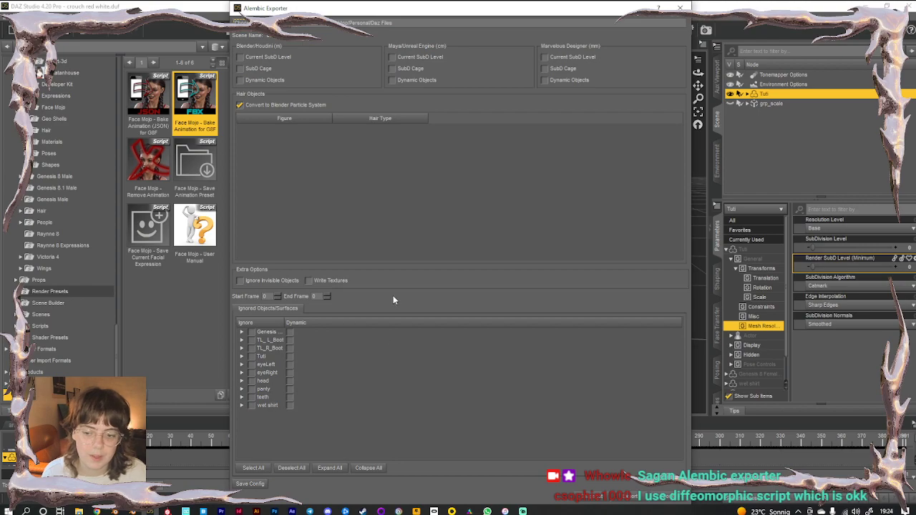
Enable Write Textures, set End Frame to 391, and bring up the export folder chooser
click(241, 57)
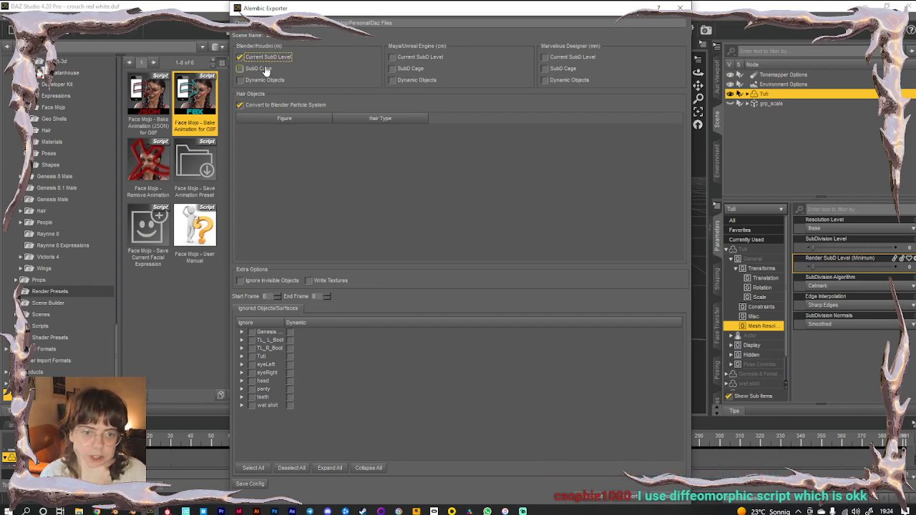
click(309, 281)
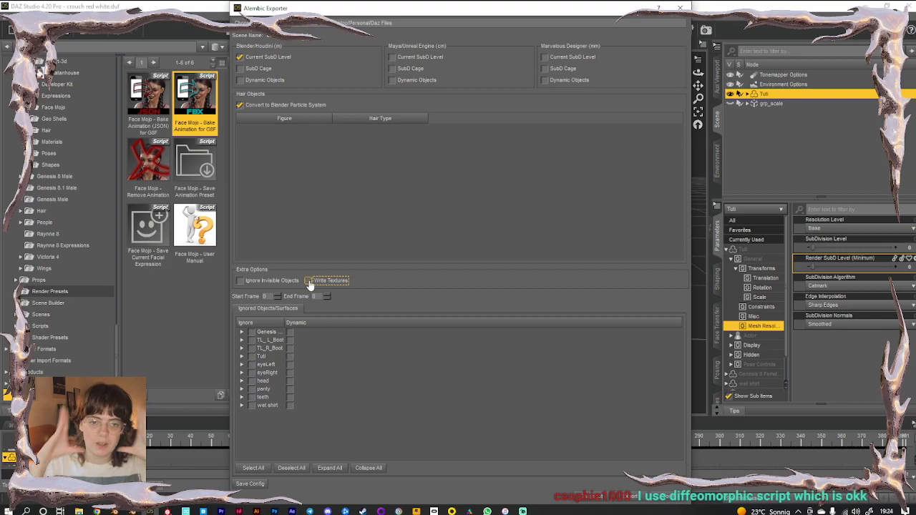
click(309, 281)
click(314, 296)
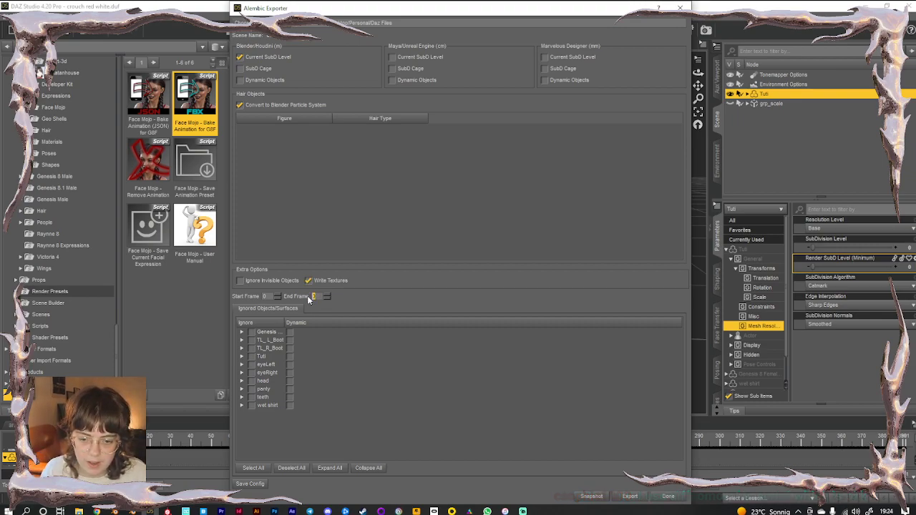
text(391)
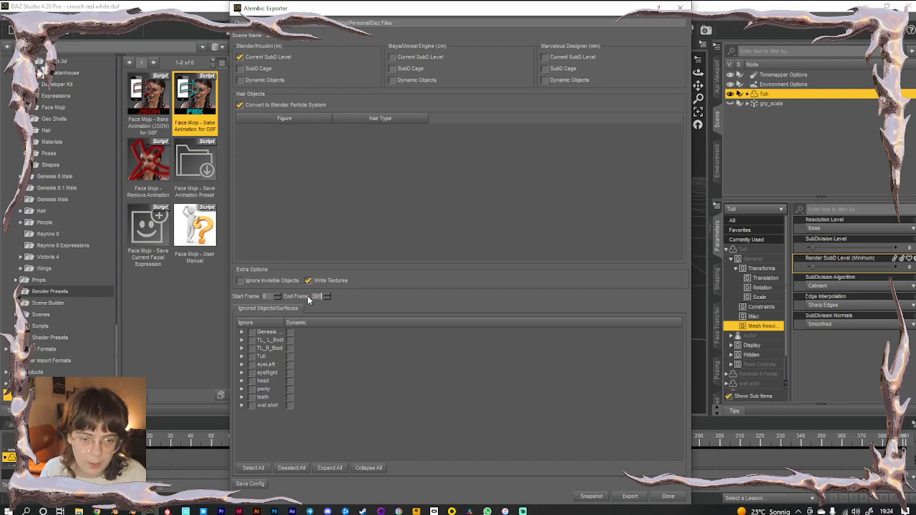
click(266, 296)
double_click(269, 297)
click(628, 496)
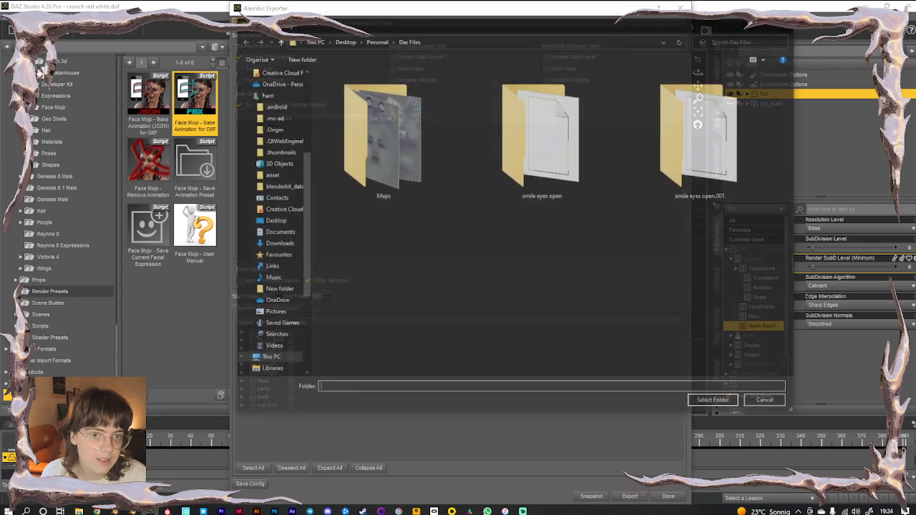
Choose Personal > Daz Files as the destination folder and start the Alembic export
click(376, 40)
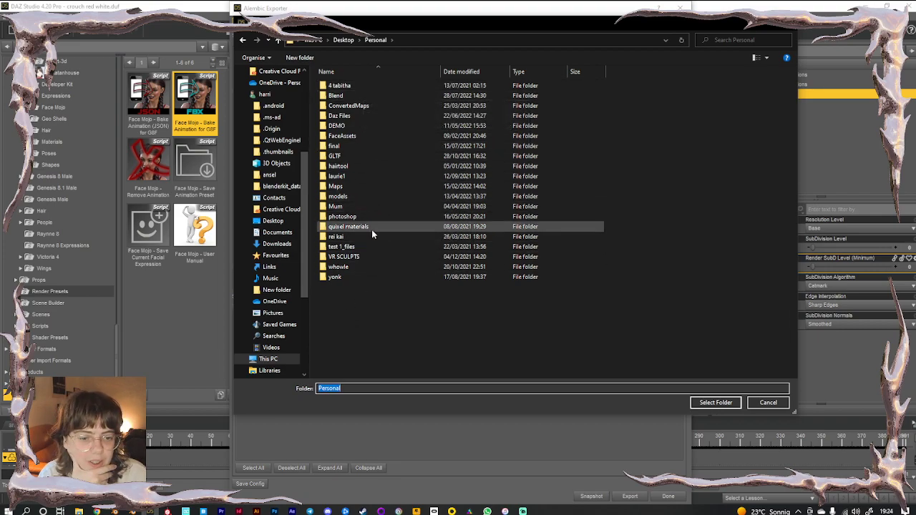
double_click(348, 117)
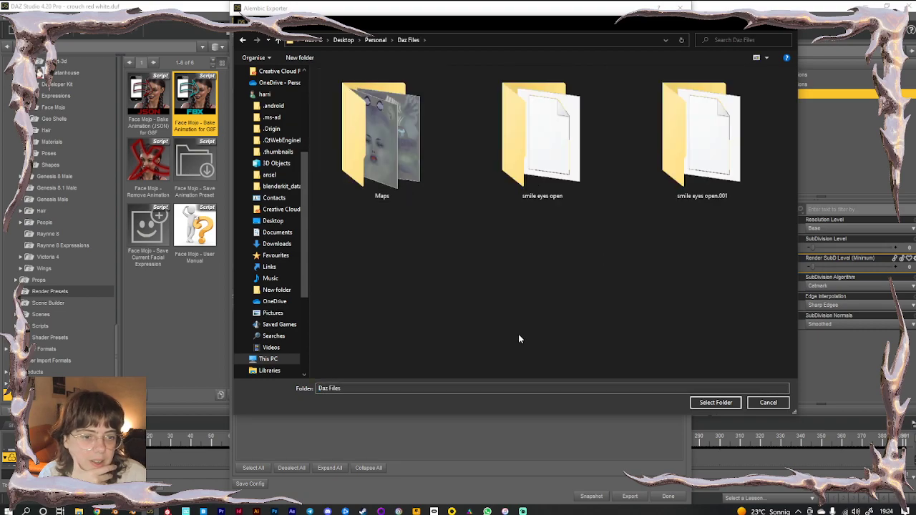
click(708, 402)
click(629, 496)
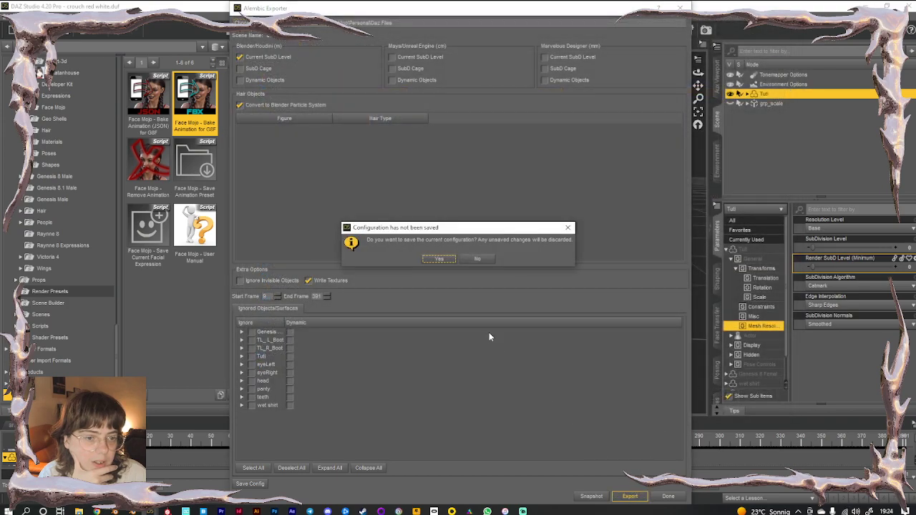
Dismiss the unsaved-configuration prompt so the 383-frame Alembic export begins
click(438, 260)
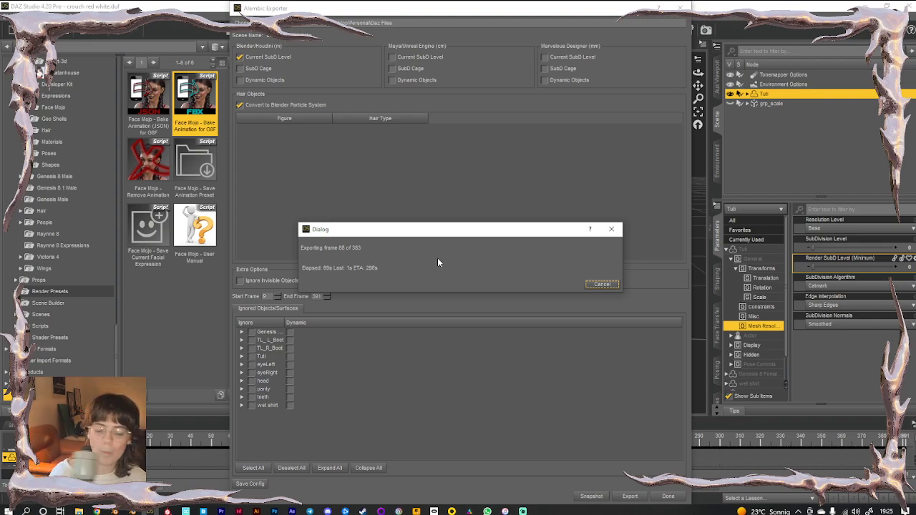
Launch Blender from the taskbar while the export runs
click(133, 511)
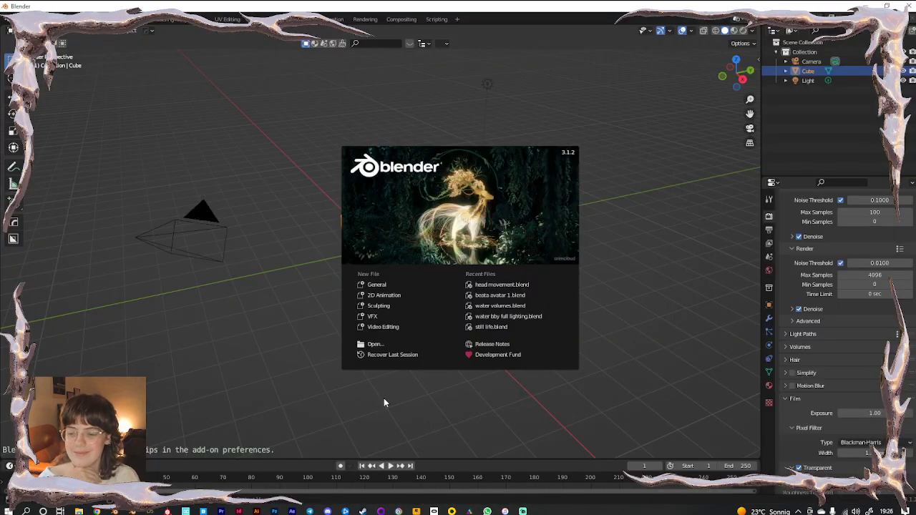
Close the splash, select all default objects, and start a second Blender instance with its File menu
click(289, 331)
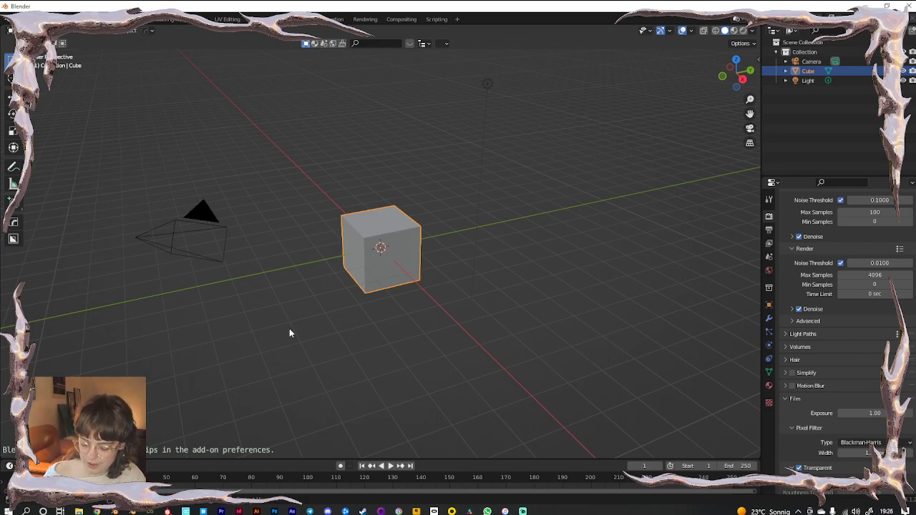
key(a)
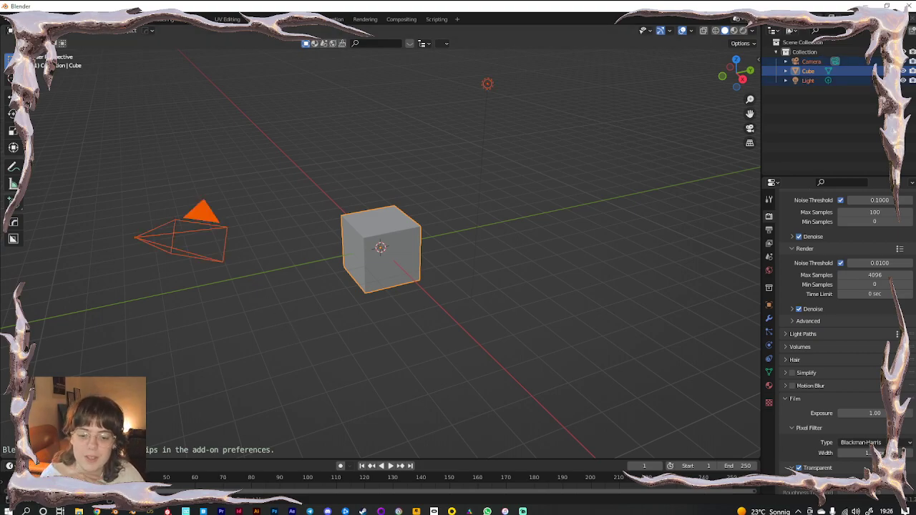
click(132, 511)
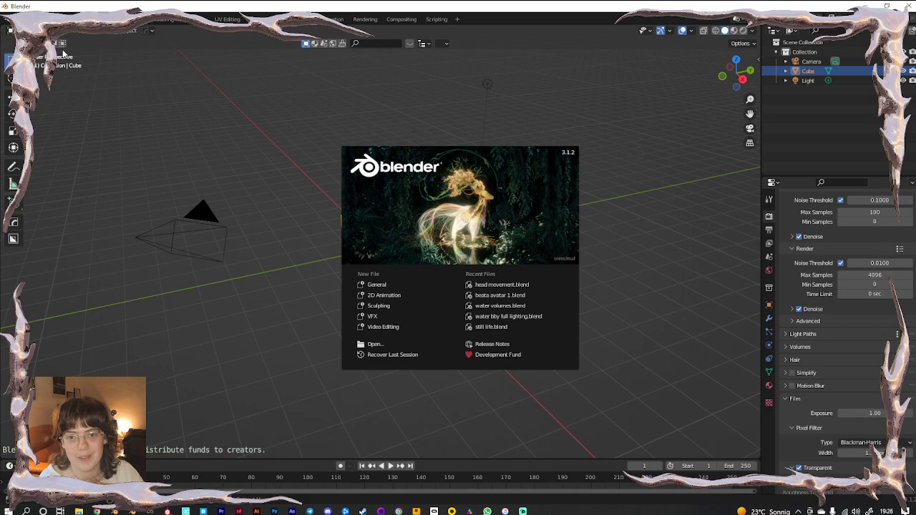
click(63, 53)
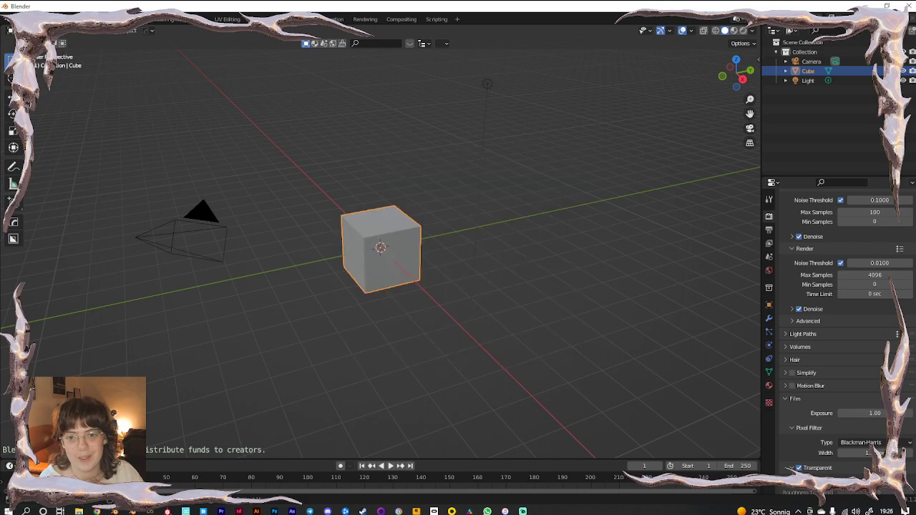
click(25, 20)
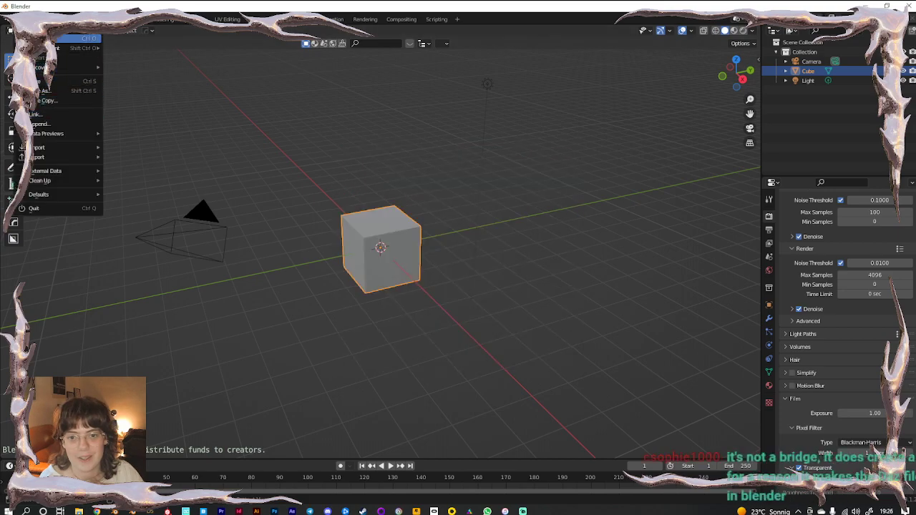
Open RSO 1.blend from the Desktop\2022\RSO clubnacht folder
click(57, 38)
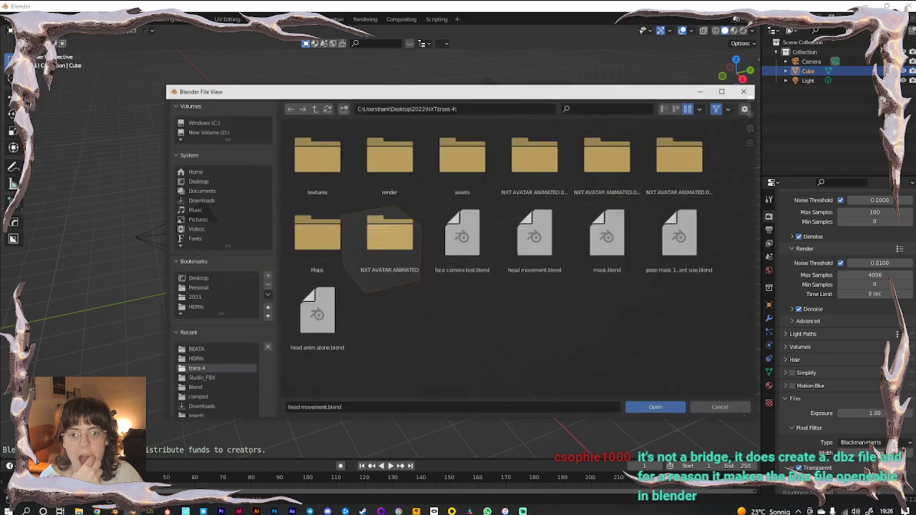
click(314, 108)
click(313, 108)
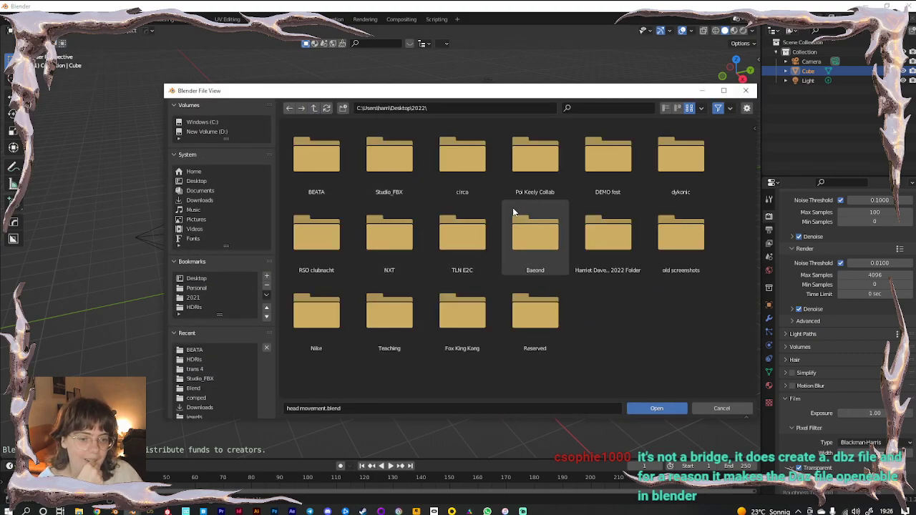
double_click(316, 233)
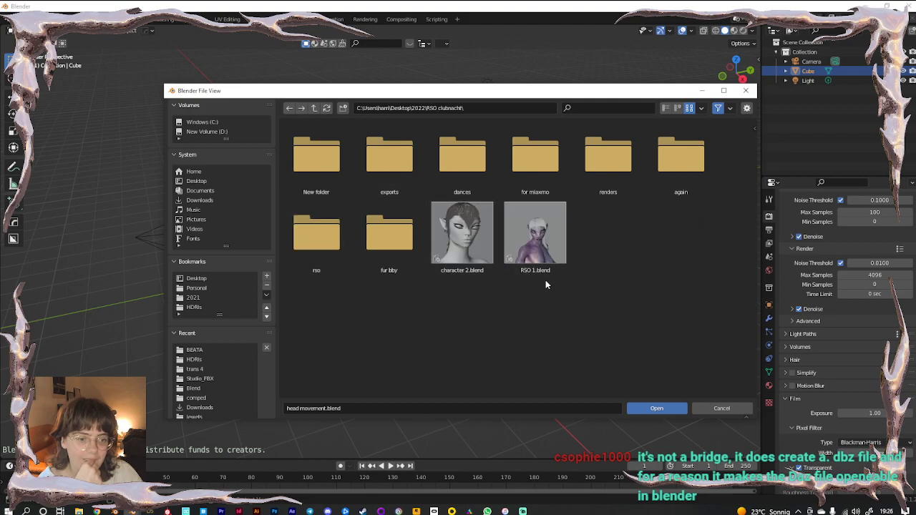
double_click(531, 242)
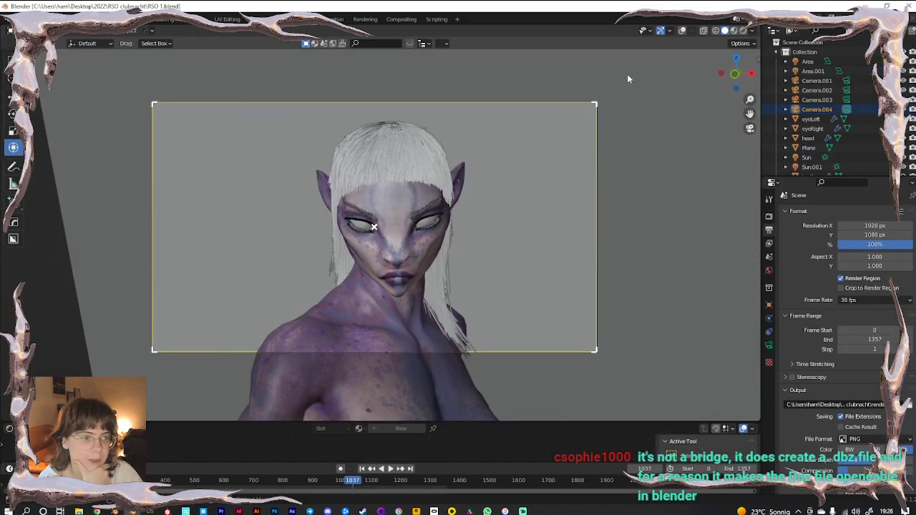
Select the character's body together with its eyelashes
click(682, 31)
click(470, 261)
scroll(442, 242, up, 4)
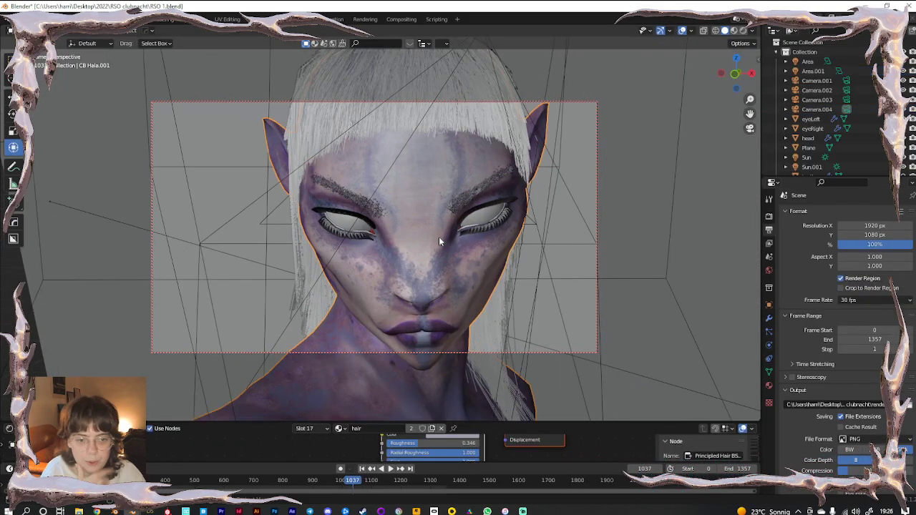
click(337, 213)
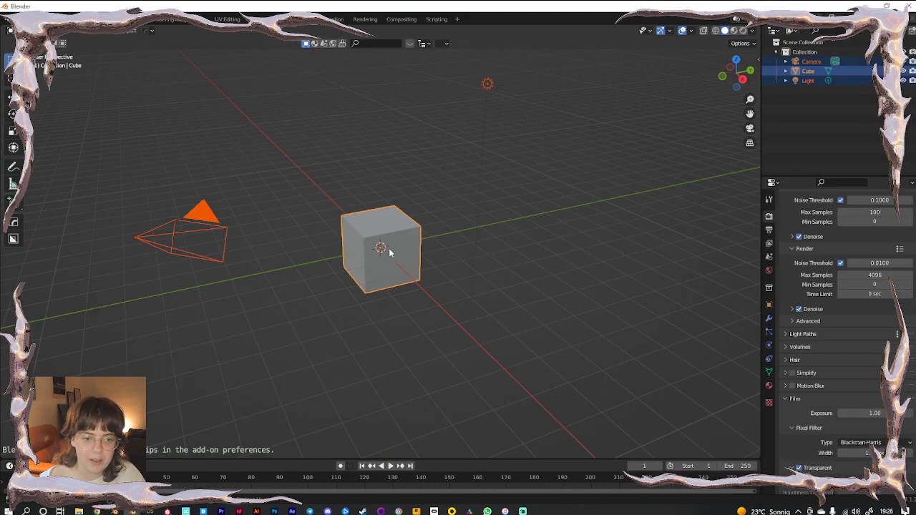
Replace the default camera, cube and light with the pasted character and eyelashes
click(312, 261)
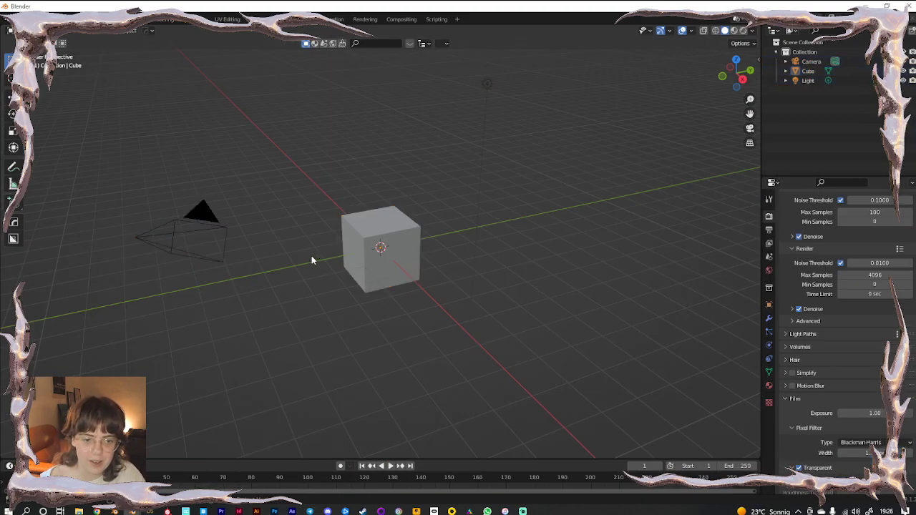
key(a)
key(Delete)
key(ctrl+v)
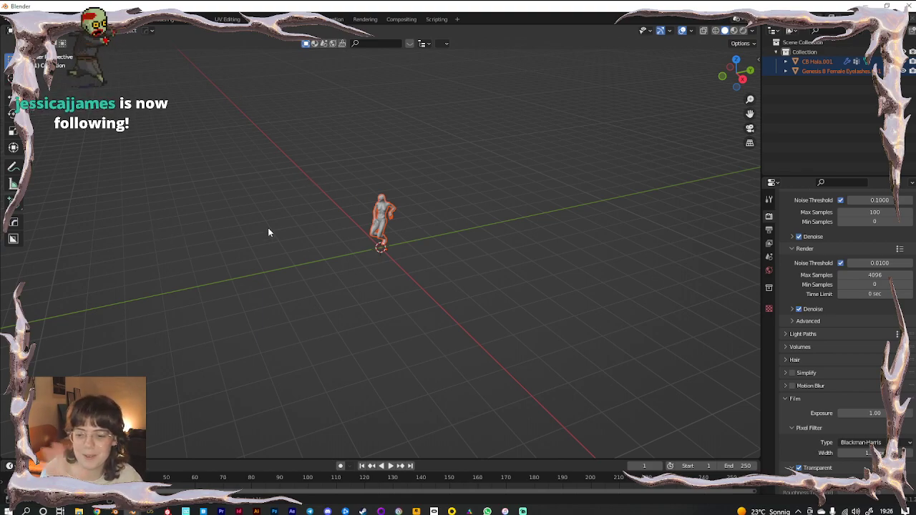
Close the RSO 1 window without saving changes
scroll(451, 184, up, 4)
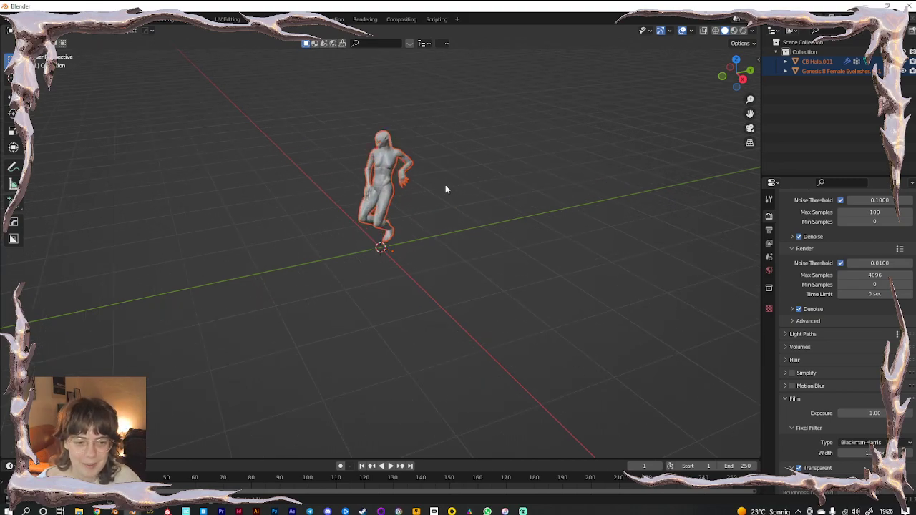
click(161, 474)
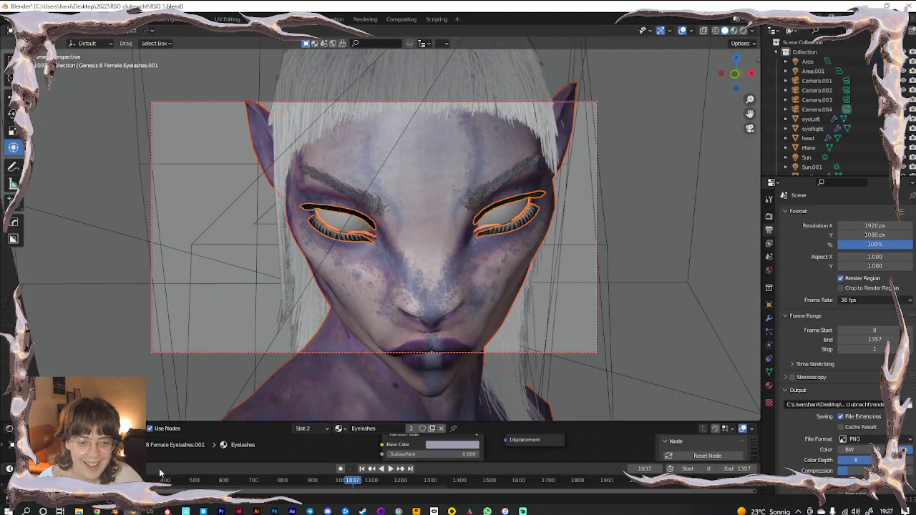
click(906, 6)
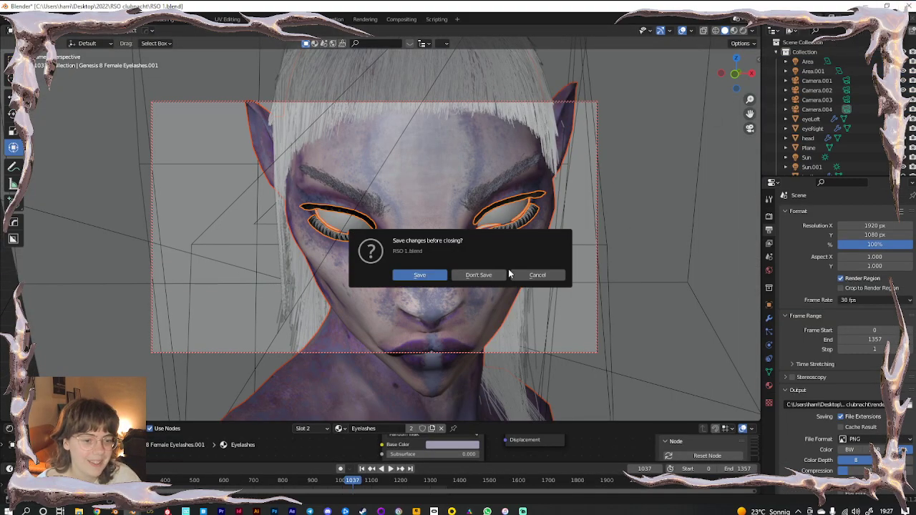
click(488, 276)
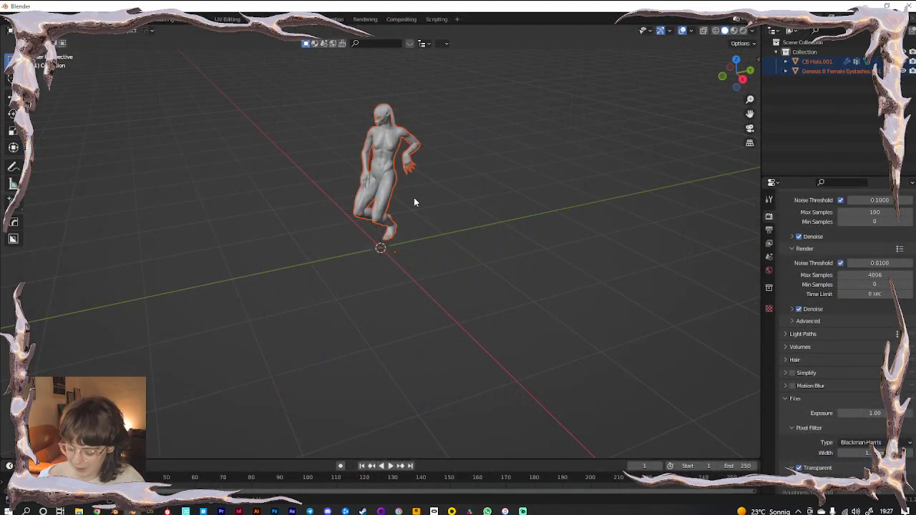
Drag the standing character left along the X axis, away from the origin
scroll(414, 199, up, 2)
shift+middle_drag(411, 149, 492, 253)
click(473, 191)
middle_drag(473, 193, 501, 172)
key(a)
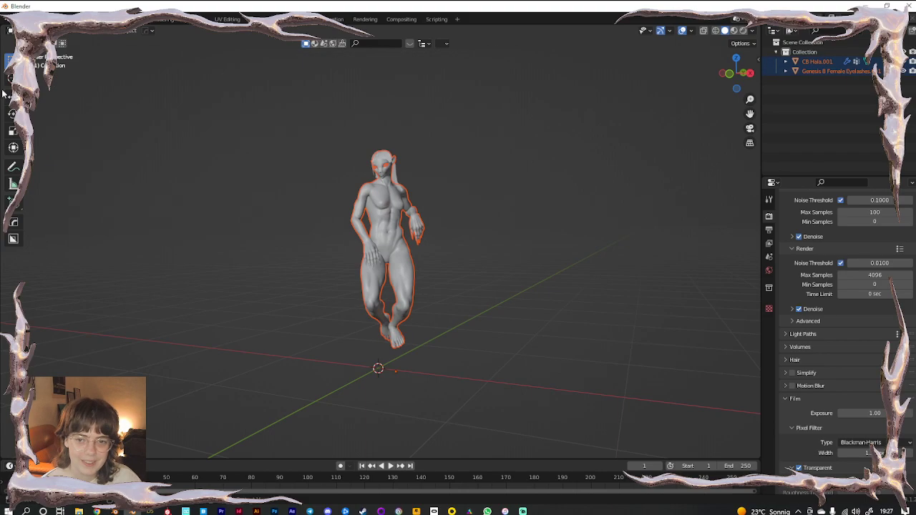
click(13, 147)
drag(445, 378, 208, 352)
click(356, 264)
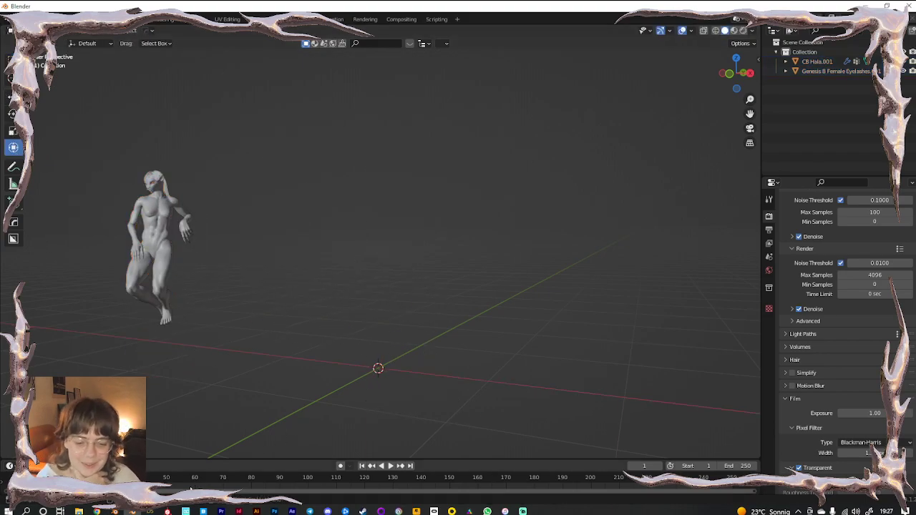
click(149, 512)
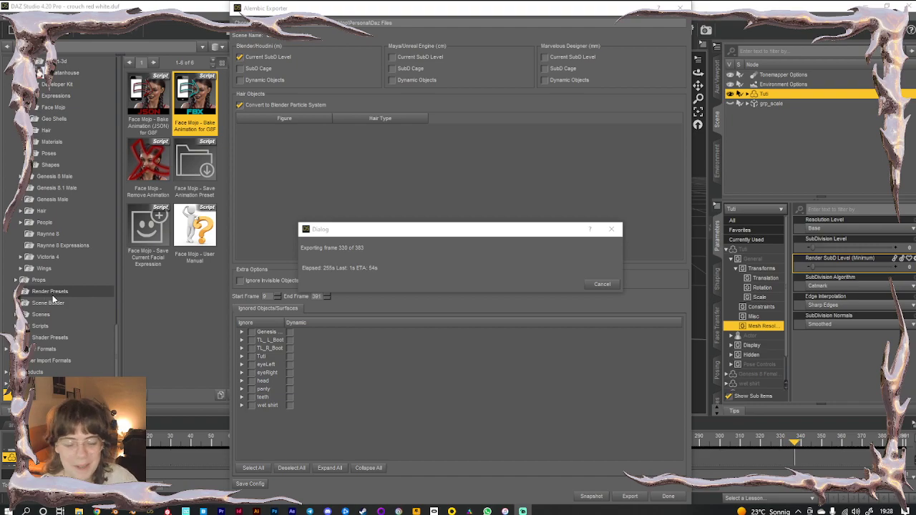
Let the Alembic export run to completion and close the exporter with Done
drag(404, 232, 384, 168)
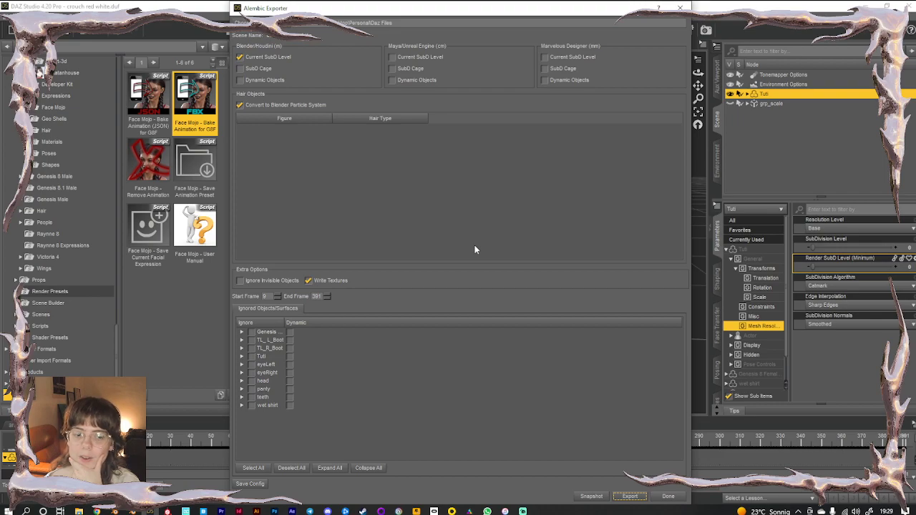
click(675, 498)
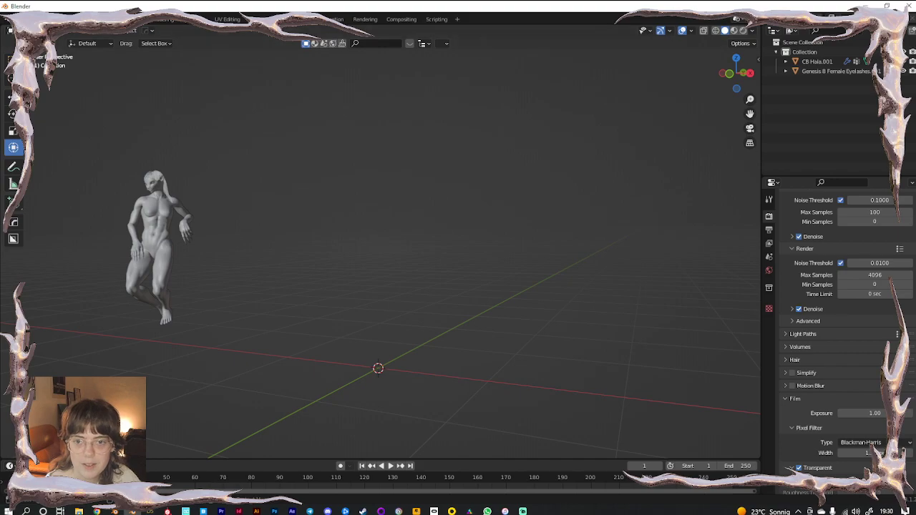
Show the File > Import format list, including Alembic (.abc)
click(10, 30)
mouse_move(44, 161)
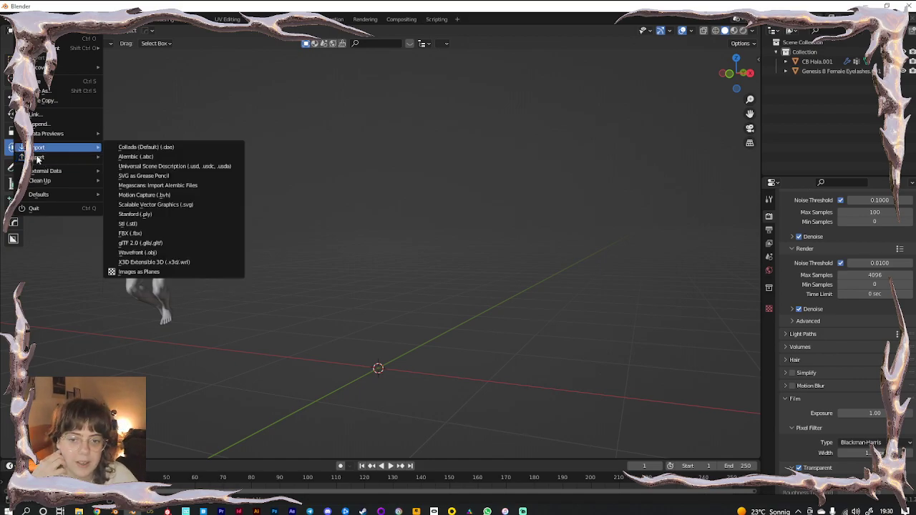
Import blender_houdini.abc from Personal > Daz Files > crouch red white and face the crouching figure
click(139, 156)
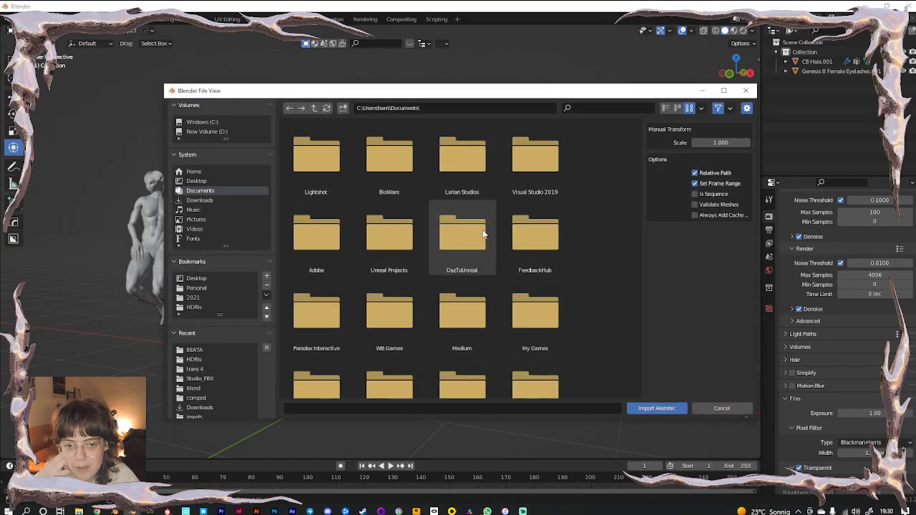
click(202, 288)
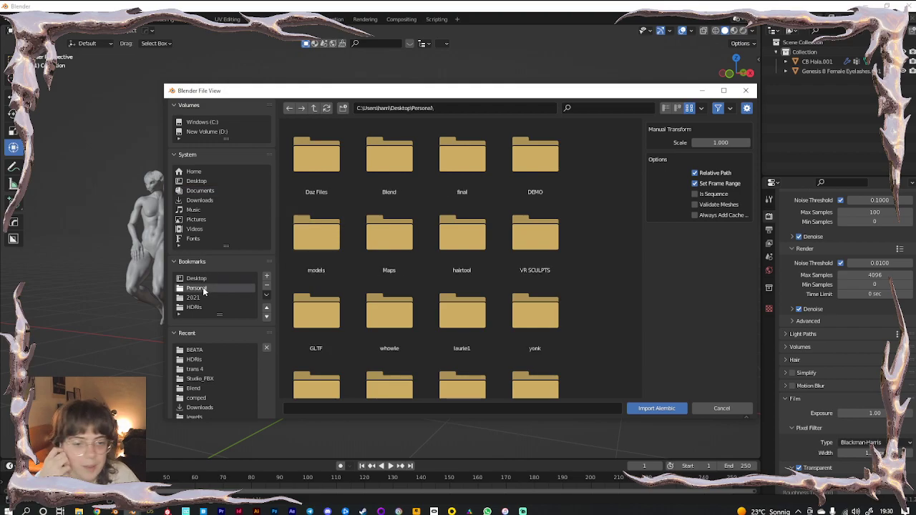
double_click(319, 169)
double_click(319, 169)
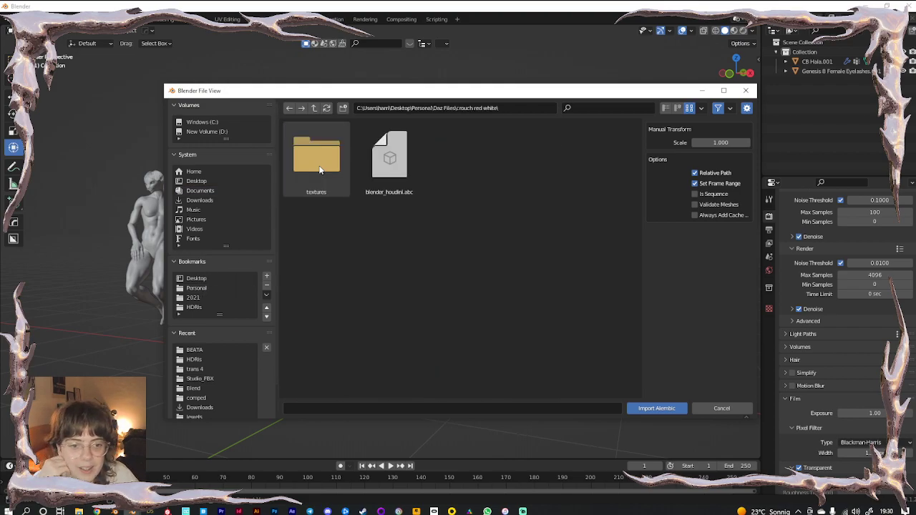
double_click(399, 169)
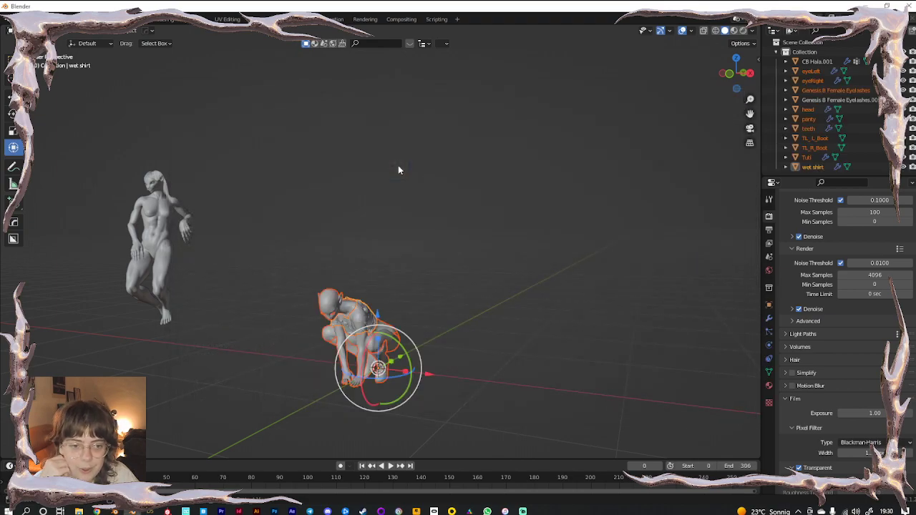
click(465, 328)
shift+middle_drag(417, 367, 390, 196)
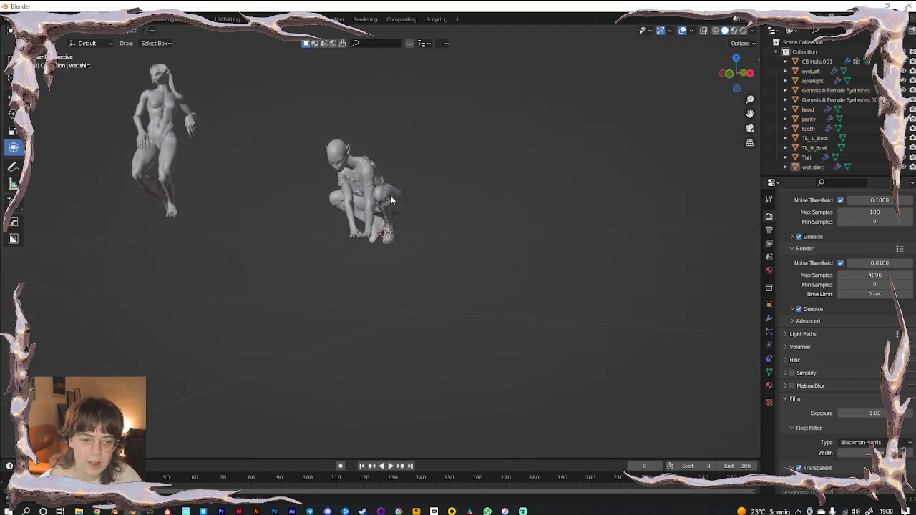
scroll(390, 196, up, 5)
shift+middle_drag(361, 129, 394, 231)
middle_drag(393, 231, 415, 254)
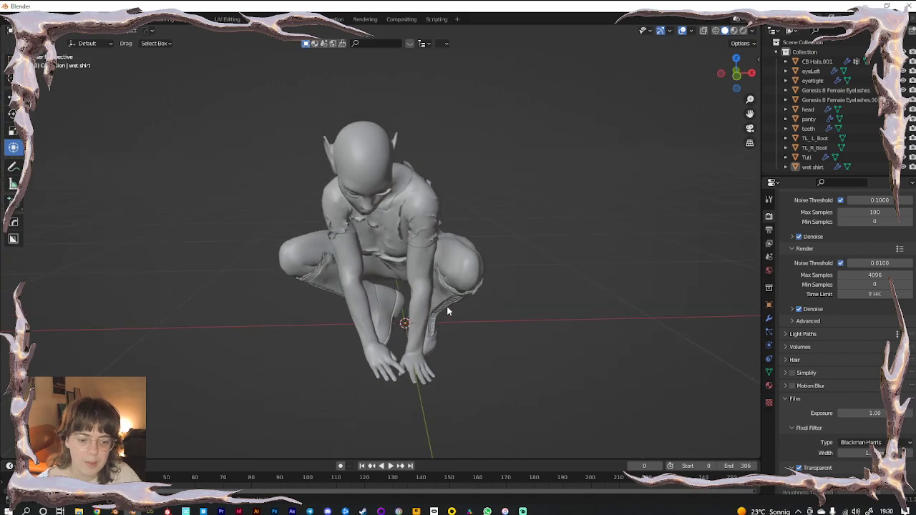
Play the imported crouch animation, viewing it from front and side, then stop playback
key(space)
scroll(382, 251, up, 5)
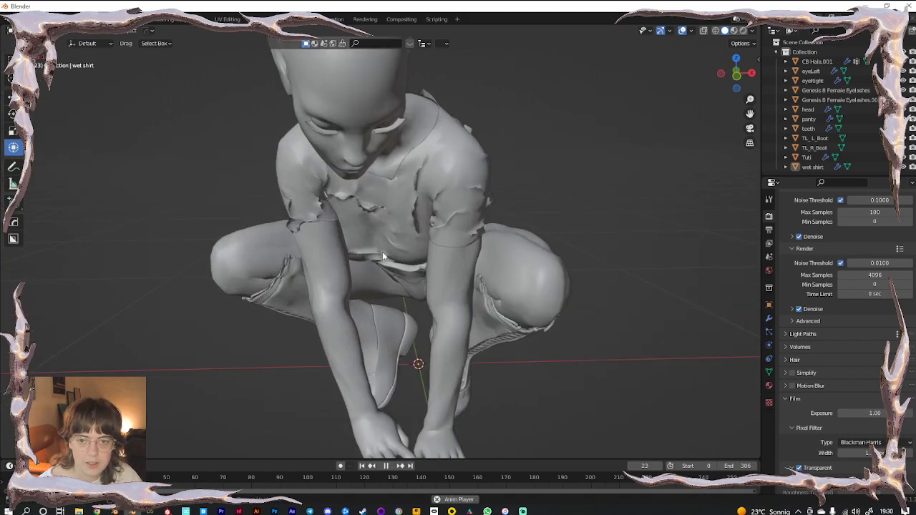
scroll(382, 251, down, 3)
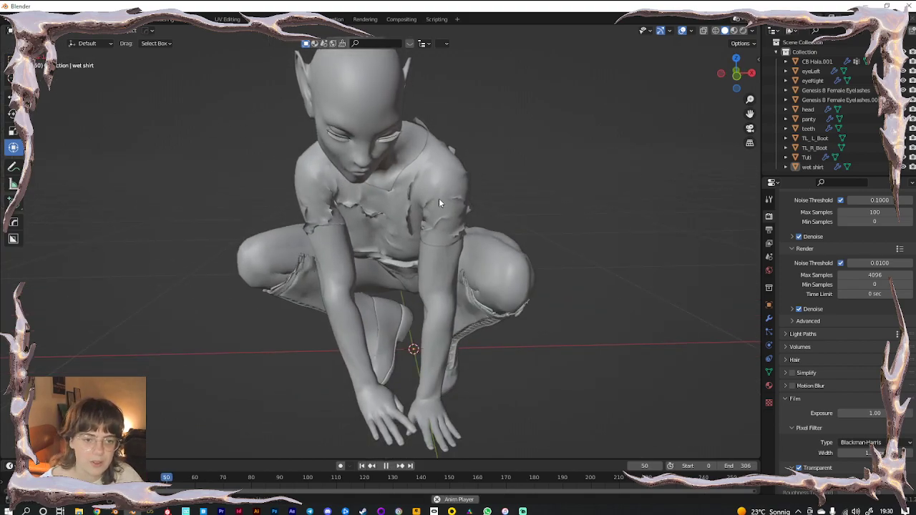
scroll(433, 204, down, 7)
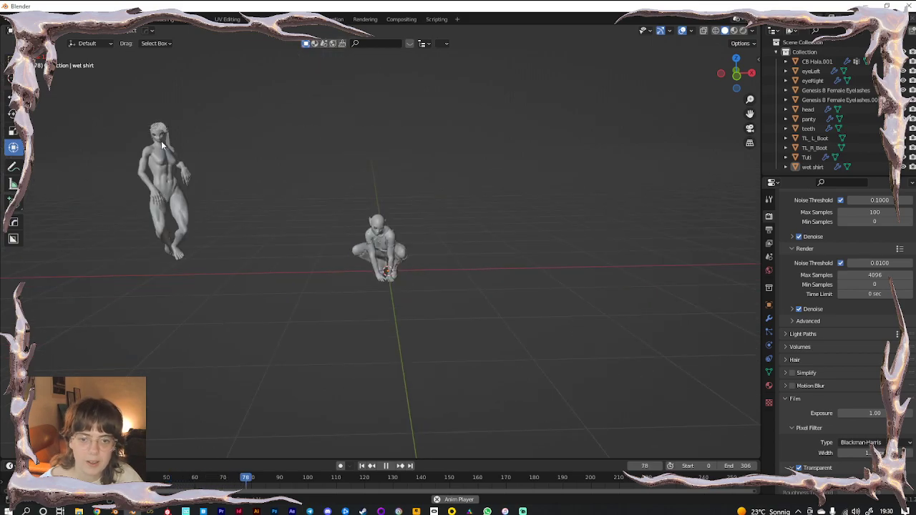
scroll(356, 286, up, 5)
key(space)
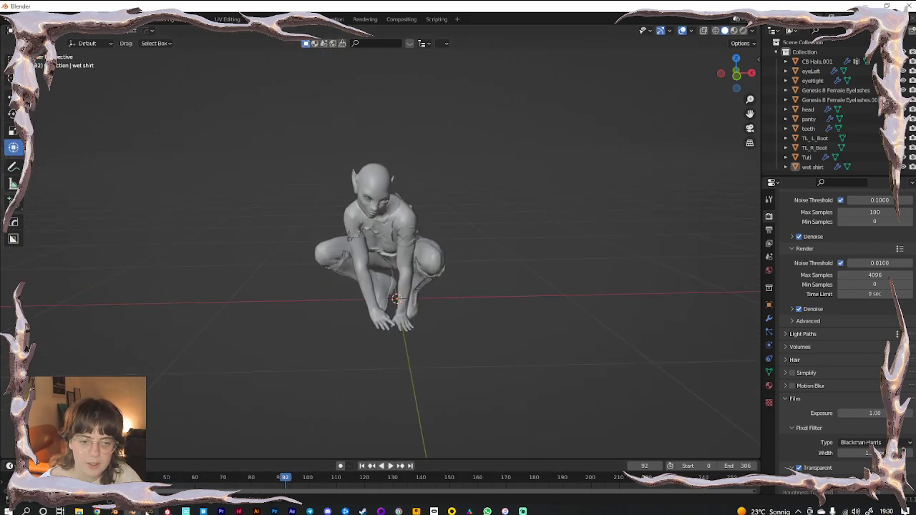
scroll(434, 260, up, 4)
key(space)
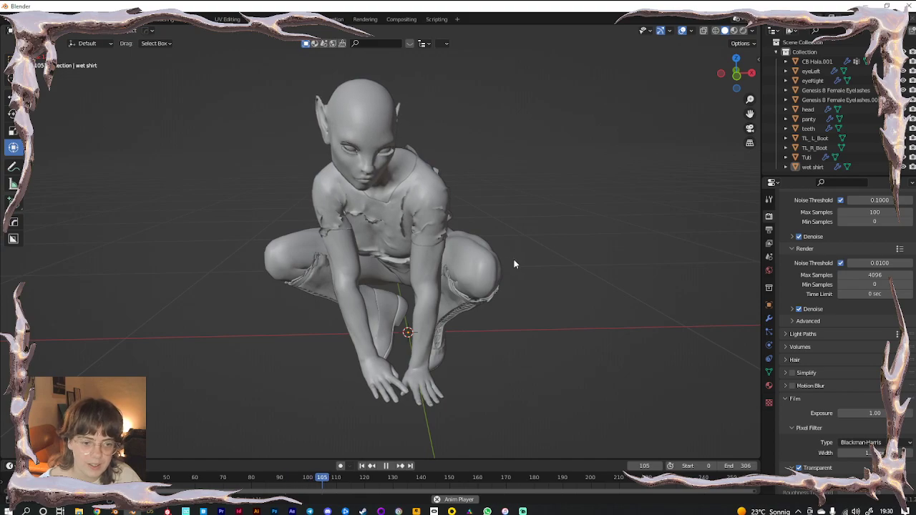
middle_drag(482, 318, 407, 325)
key(space)
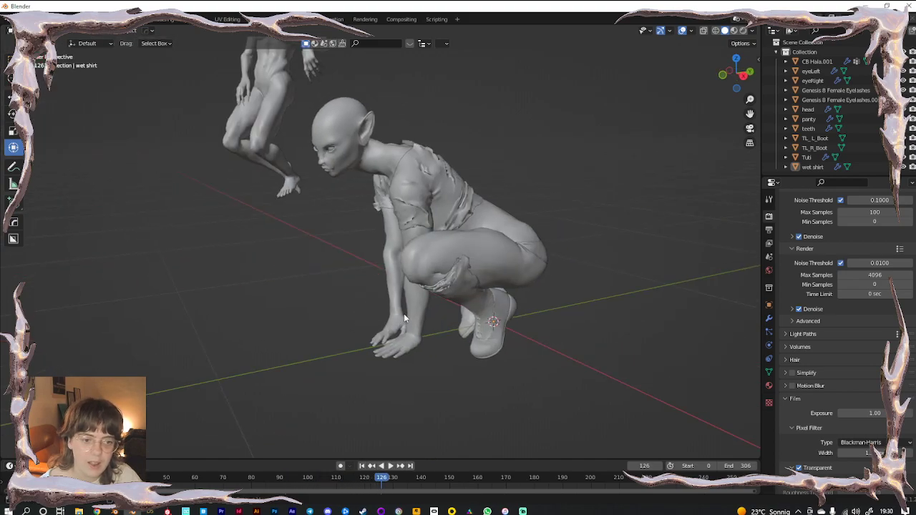
key(alt+Tab)
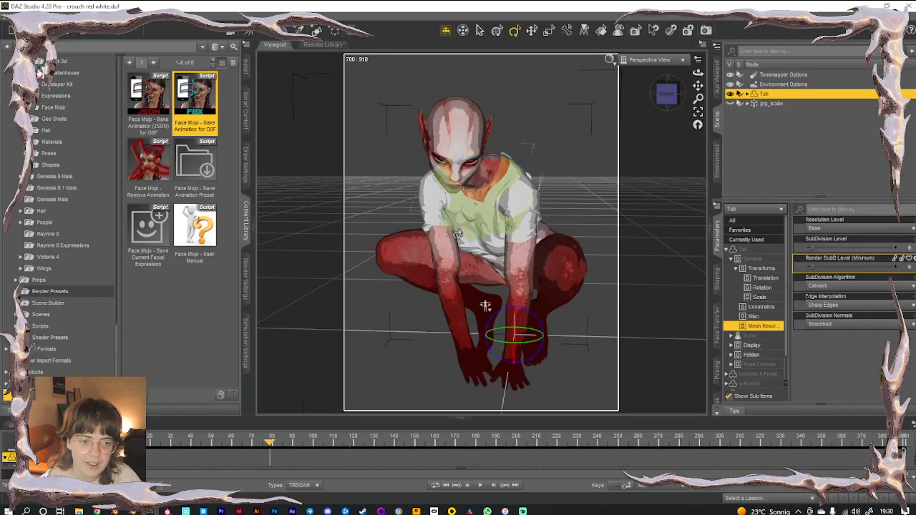
Delete TL_L_Boot and TL_R_Boot from under Tuli in the Scene pane
click(749, 95)
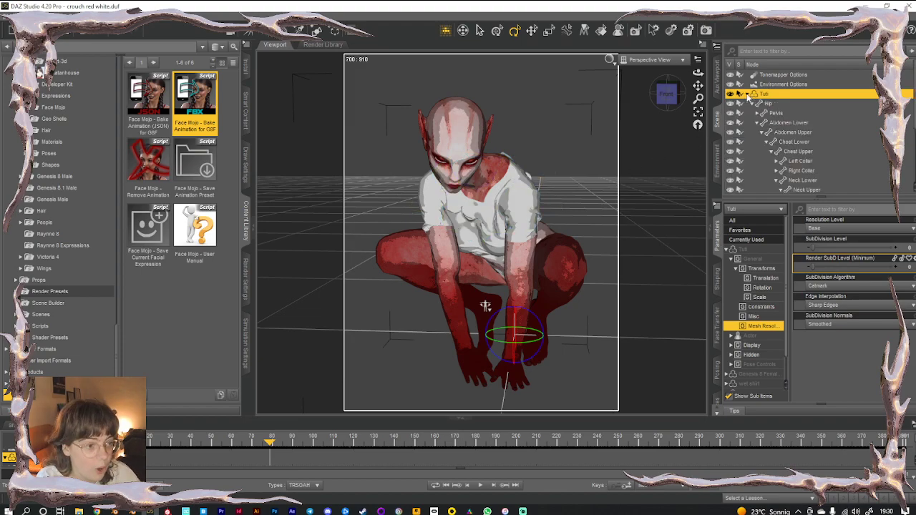
scroll(773, 145, down, 3)
scroll(773, 145, down, 4)
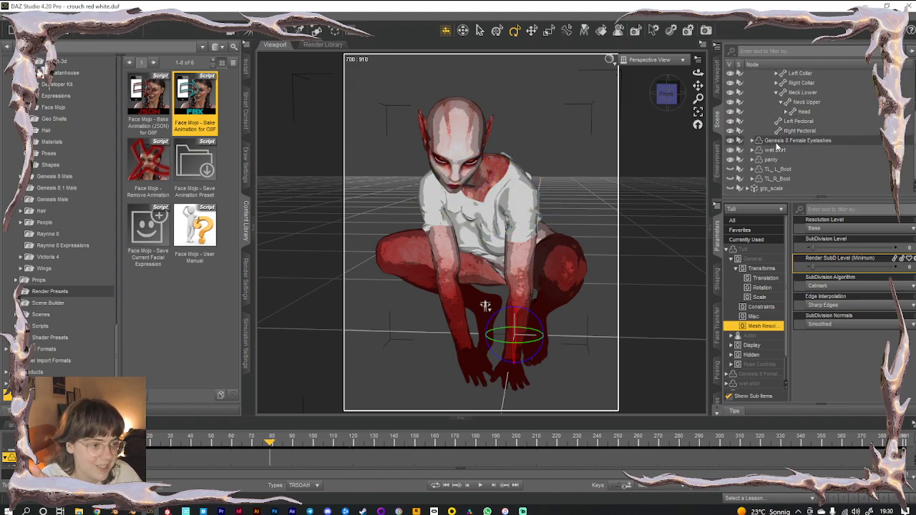
click(771, 170)
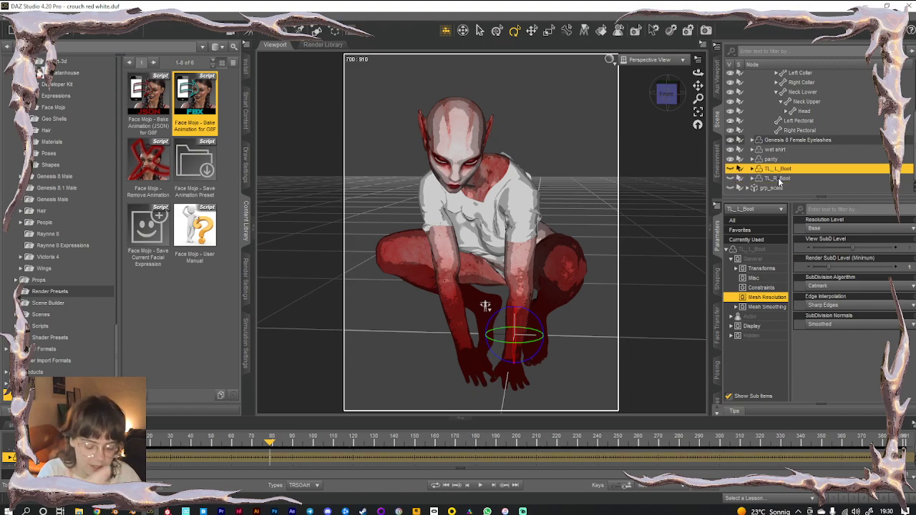
click(778, 177)
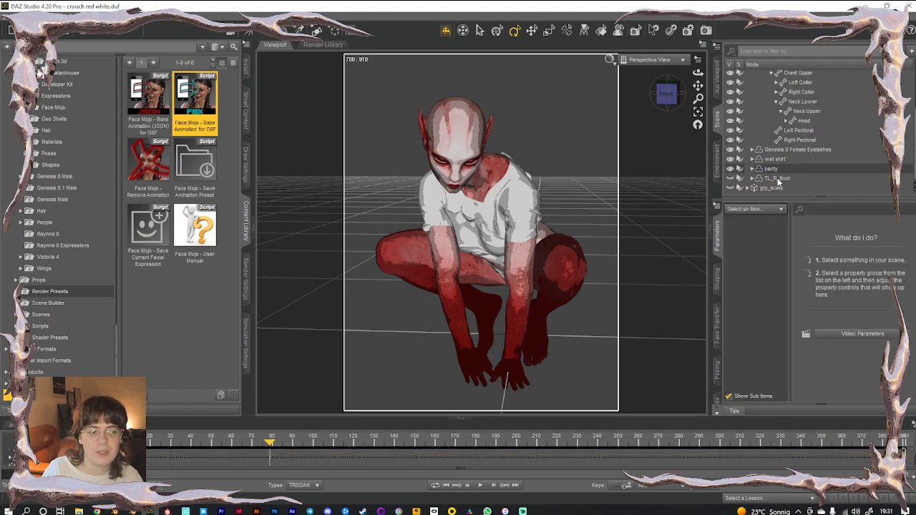
key(Delete)
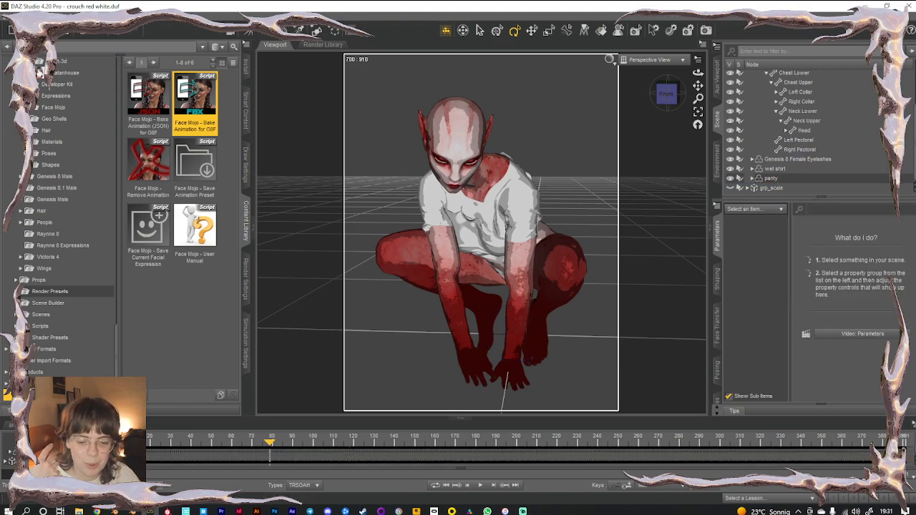
click(132, 512)
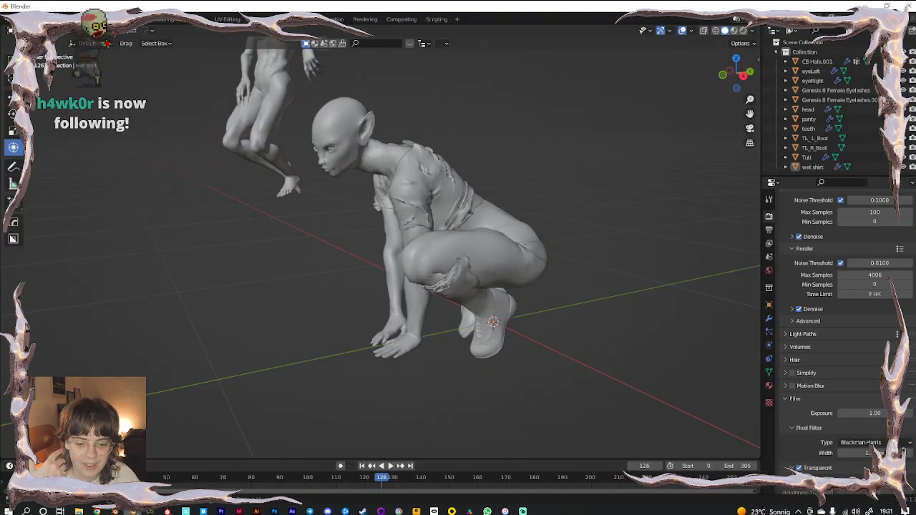
Delete the left and right boots from the crouching figure
click(469, 289)
key(Delete)
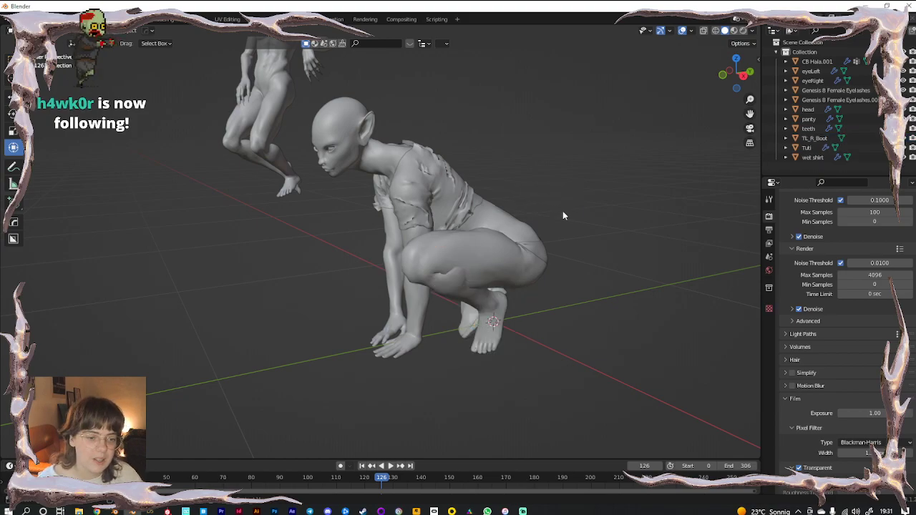
middle_drag(449, 306, 362, 317)
click(306, 308)
key(Delete)
Orbit to a frontal three-quarter view and select the crouching figure Tuti
scroll(483, 317, up, 5)
middle_drag(483, 316, 462, 297)
scroll(446, 311, down, 5)
scroll(463, 297, down, 3)
middle_drag(425, 246, 439, 336)
scroll(469, 311, up, 2)
scroll(438, 298, up, 6)
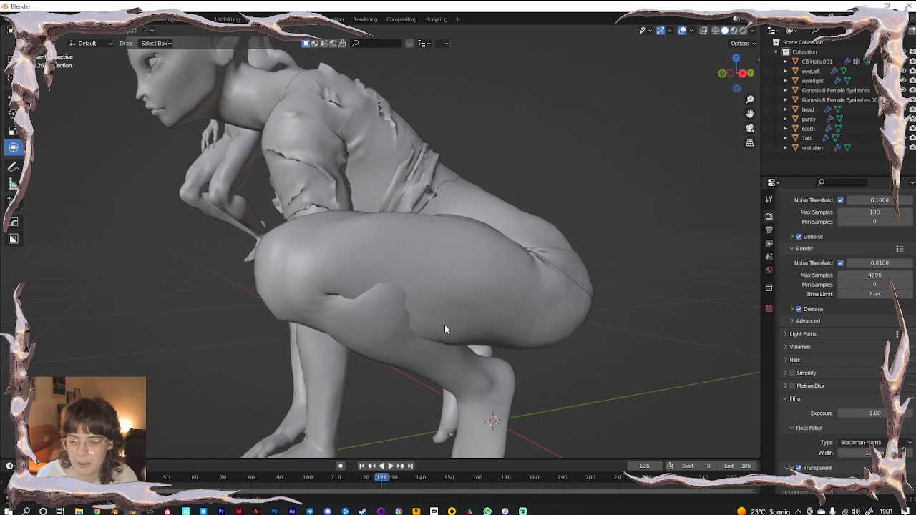
scroll(434, 311, down, 5)
middle_drag(386, 259, 566, 289)
middle_drag(418, 326, 336, 250)
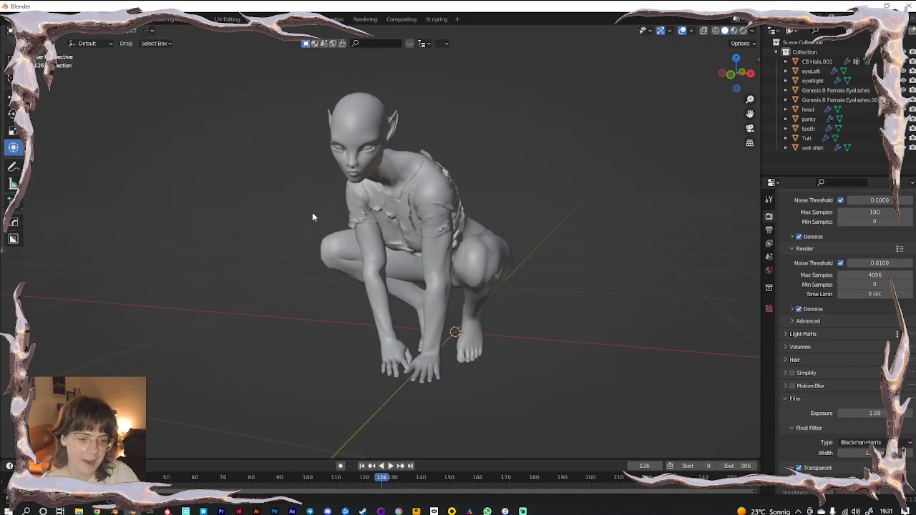
middle_drag(419, 295, 501, 283)
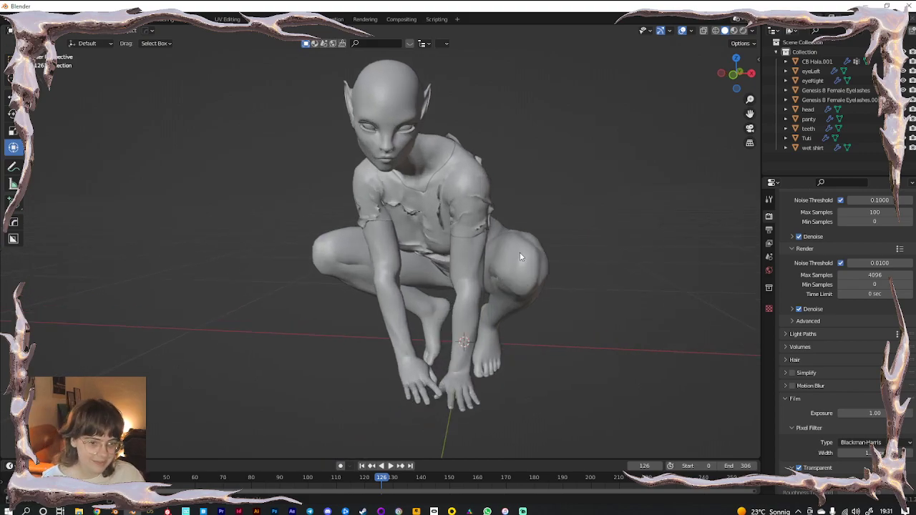
click(520, 254)
Add a Subdivision Surface modifier to Tuti and raise its viewport level to 3
click(769, 319)
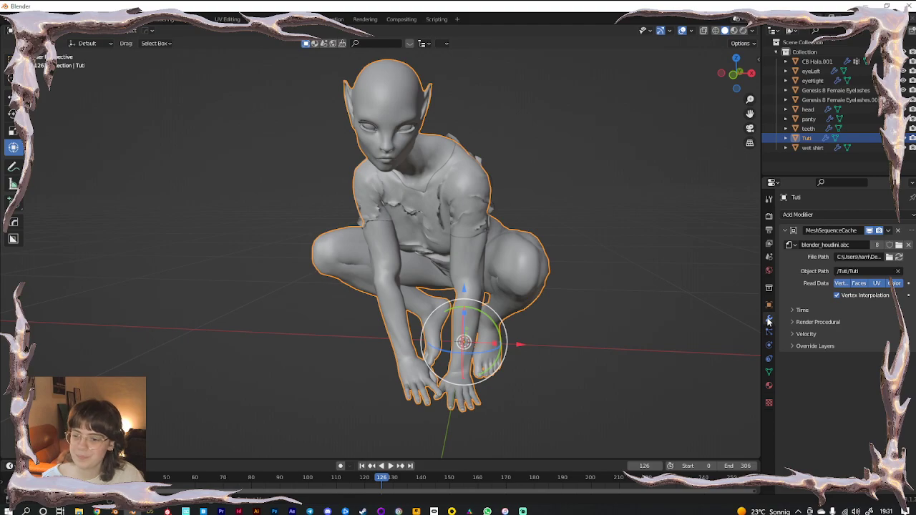
click(821, 213)
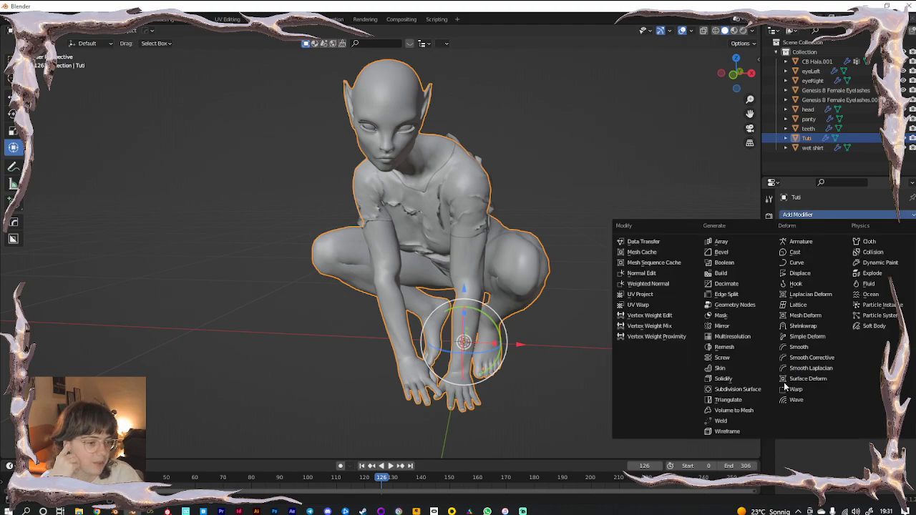
click(737, 389)
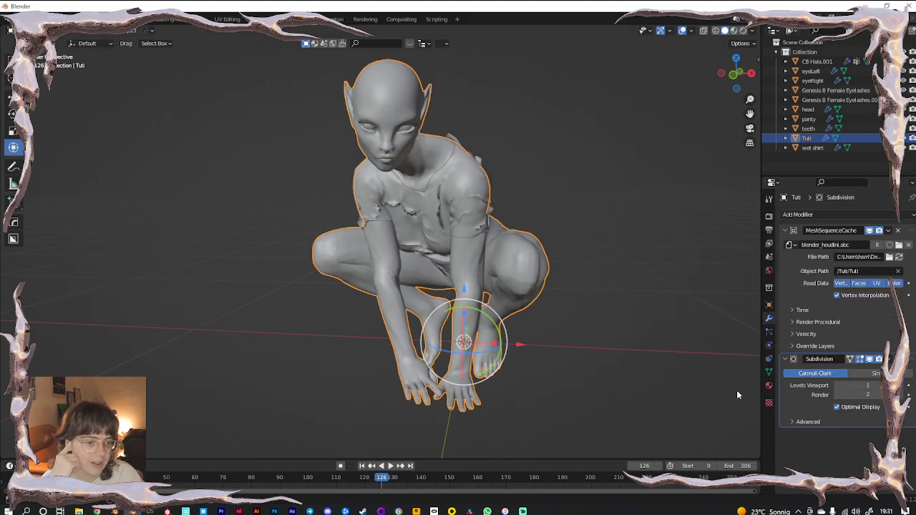
click(902, 385)
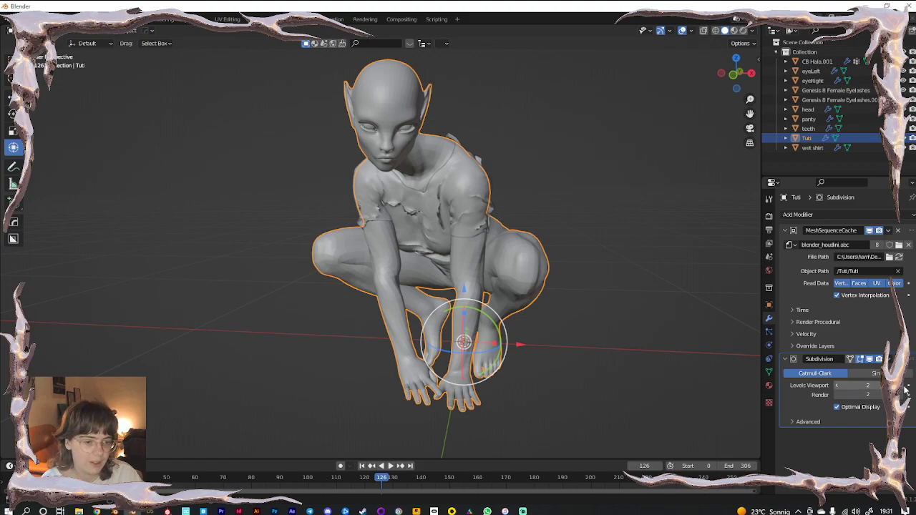
click(905, 387)
Raise the viewport subdivision to 4 and inspect the smoothed arm and thigh close up
scroll(523, 281, up, 8)
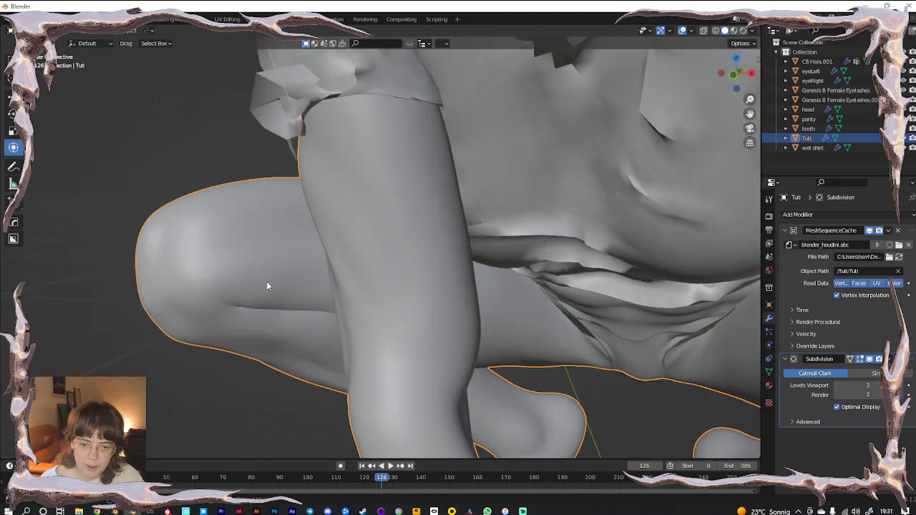
scroll(204, 286, up, 4)
shift+middle_drag(204, 286, 453, 213)
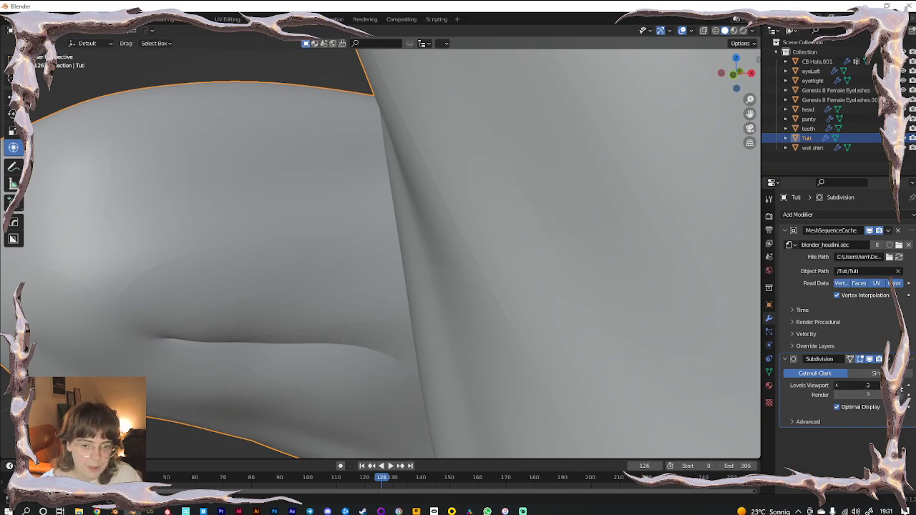
click(899, 385)
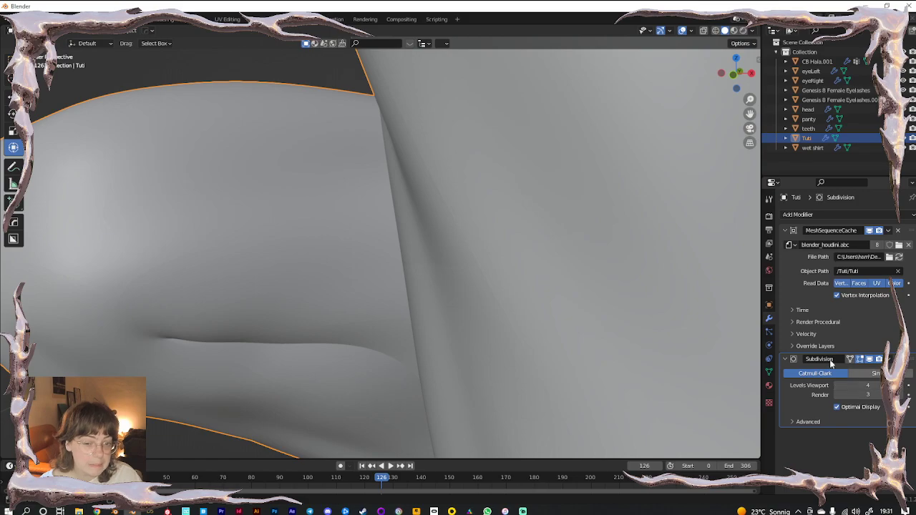
scroll(489, 306, down, 6)
middle_drag(488, 307, 593, 286)
Set the viewport subdivision level to 0, keeping render level 3, and clear the selection
click(836, 387)
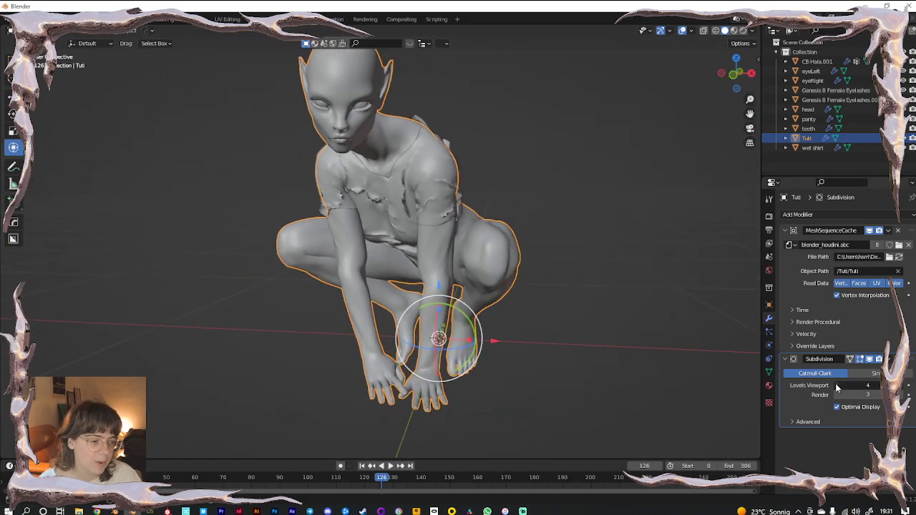
click(869, 385)
text(0)
key(Return)
click(536, 142)
scroll(457, 166, down, 5)
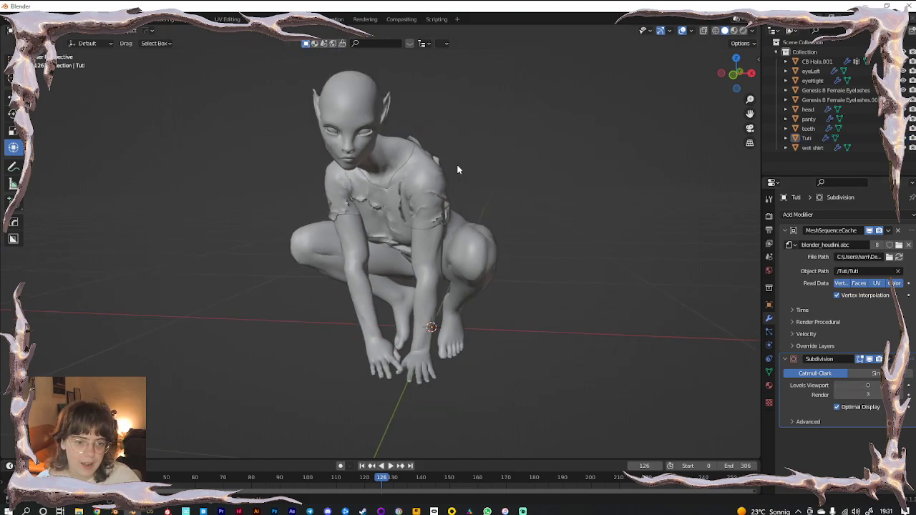
Show Material Properties and compare the material slots of Tuti and CB Hala.001
click(769, 386)
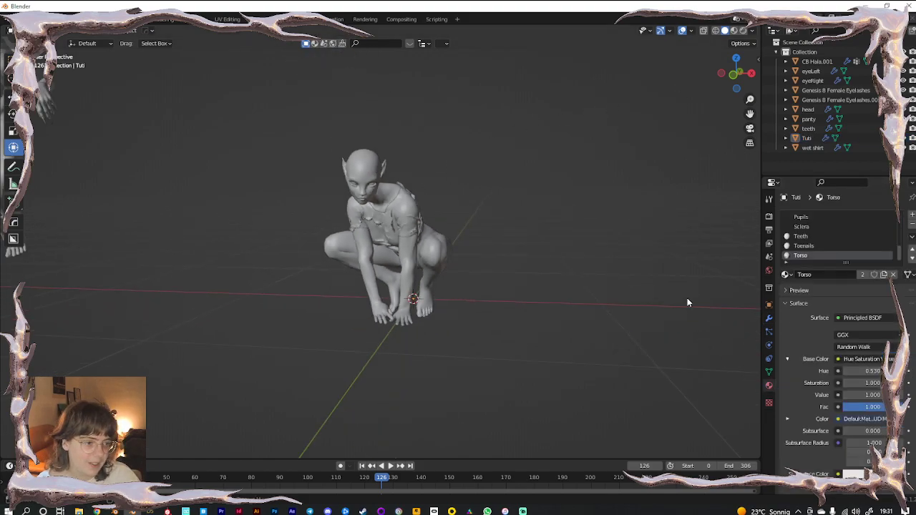
click(362, 169)
scroll(816, 229, up, 3)
scroll(166, 245, down, 3)
click(168, 222)
scroll(823, 229, up, 3)
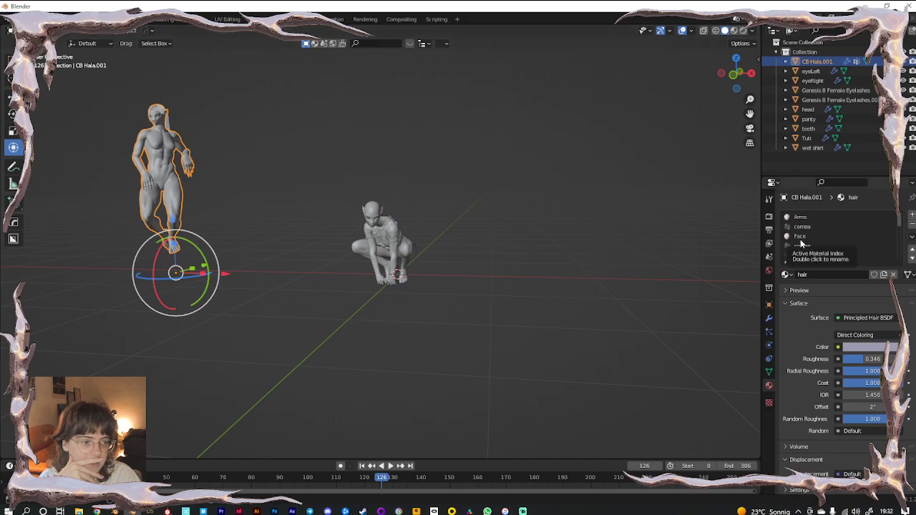
click(370, 215)
Recheck CB Hala.001's and Tuti's materials, then switch the viewport to Rendered shading
scroll(822, 229, up, 3)
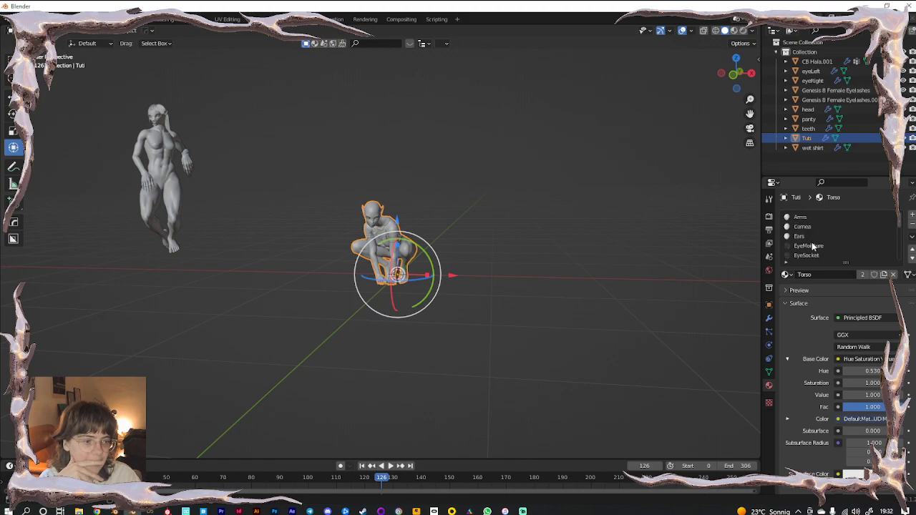
scroll(817, 247, down, 1)
scroll(817, 247, down, 1)
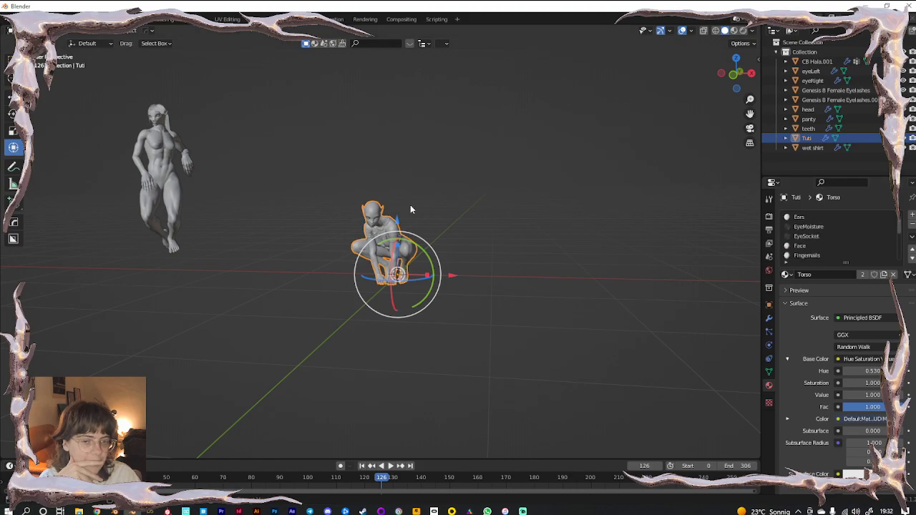
click(164, 140)
scroll(841, 237, up, 6)
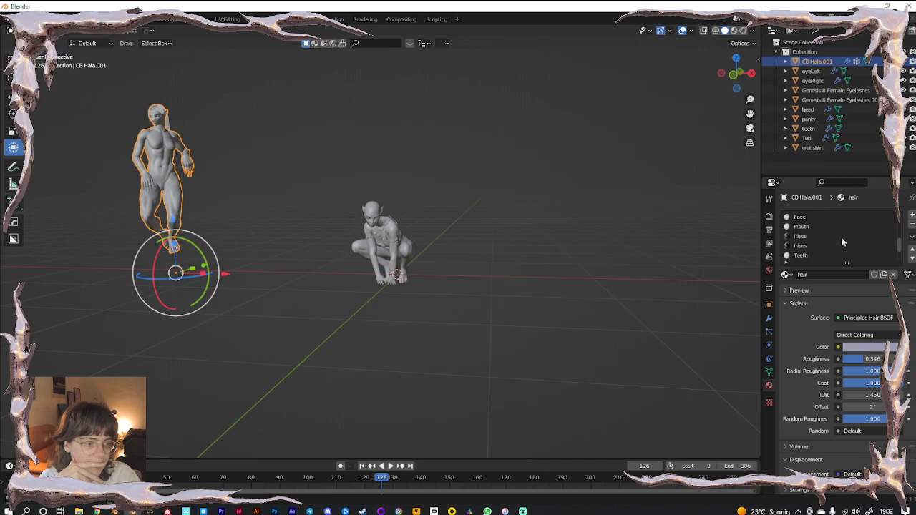
click(384, 234)
click(744, 30)
Uncheck Scene World in the rendered shading options to light the scene with the HDRI
click(740, 31)
click(685, 88)
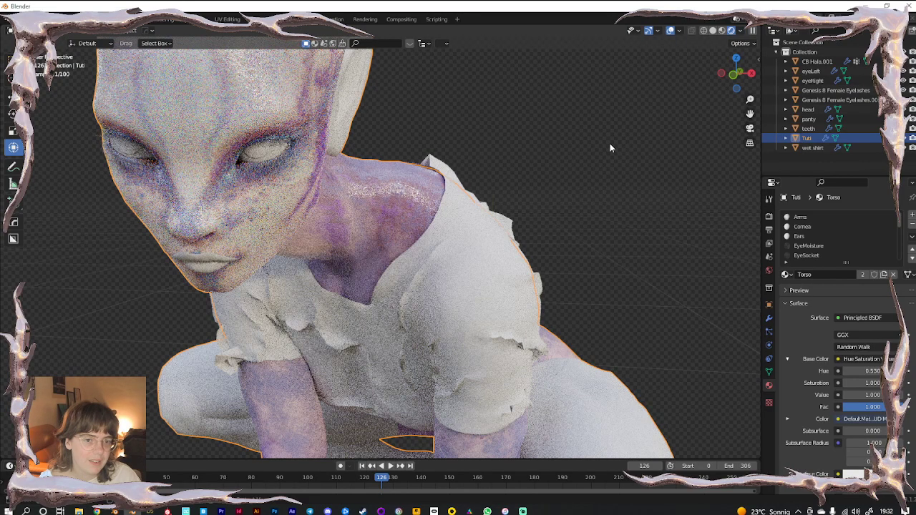
click(610, 143)
scroll(359, 256, down, 4)
scroll(350, 265, up, 3)
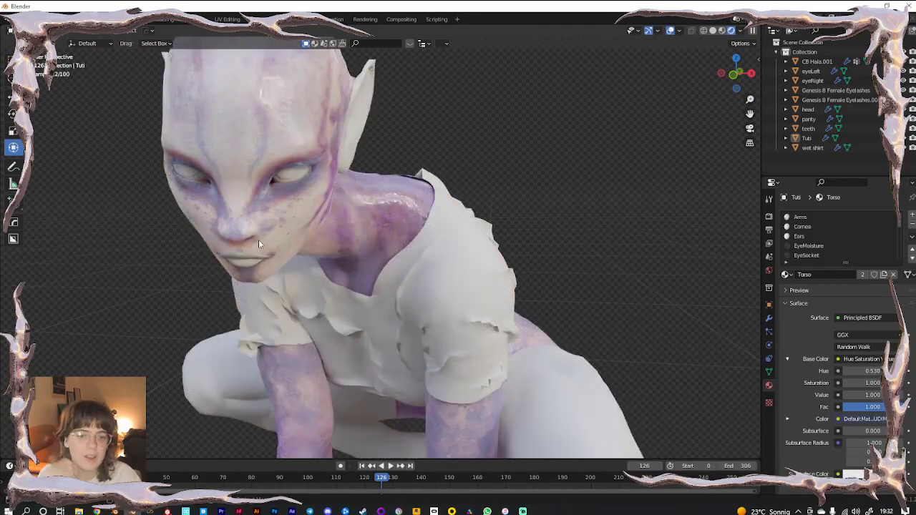
Select Tuti and add the base colour image texture to the Legs material
click(258, 239)
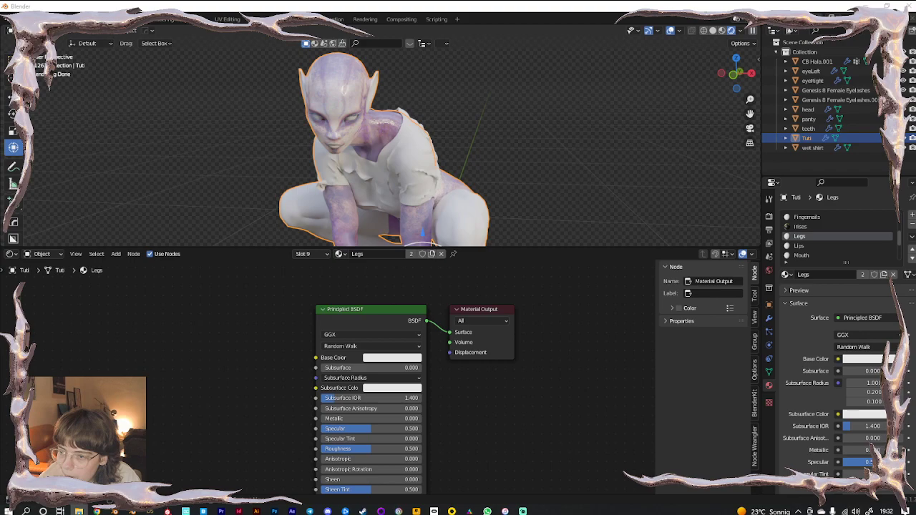
drag(1, 372, 143, 372)
scroll(798, 233, up, 5)
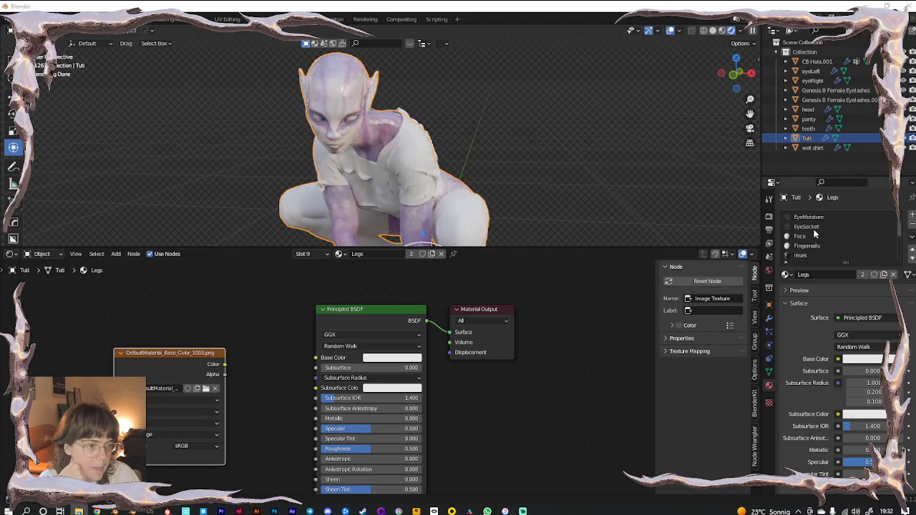
click(798, 216)
click(289, 291)
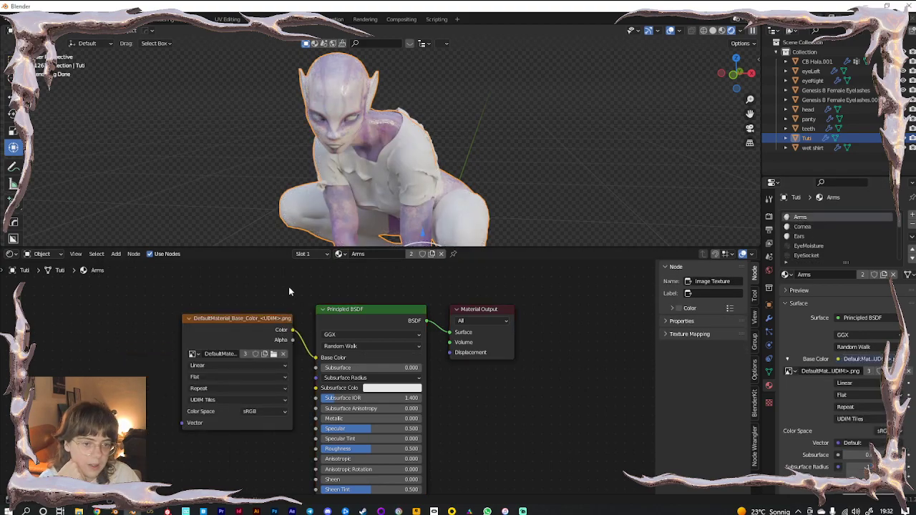
scroll(827, 231, down, 5)
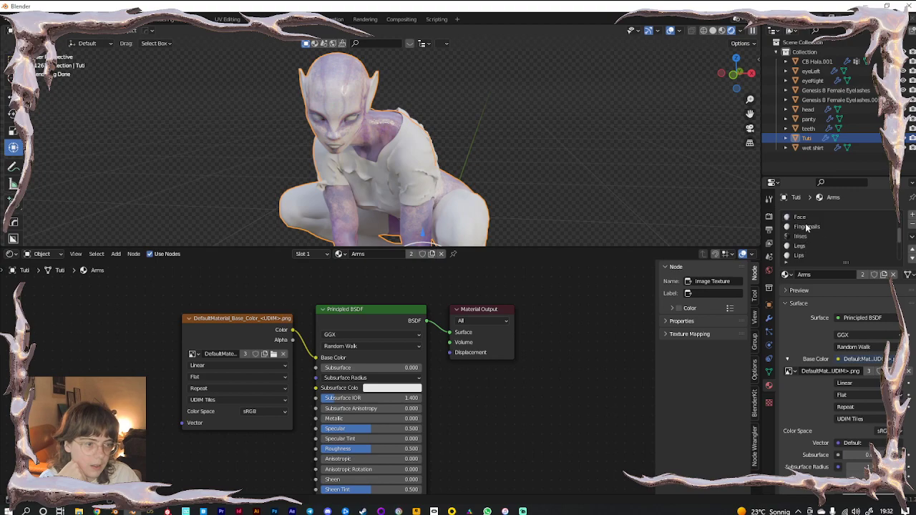
Show the Face material's Hue Saturation Value, Principled BSDF and Bump nodes in an enlarged editor
click(795, 218)
drag(171, 284, 427, 387)
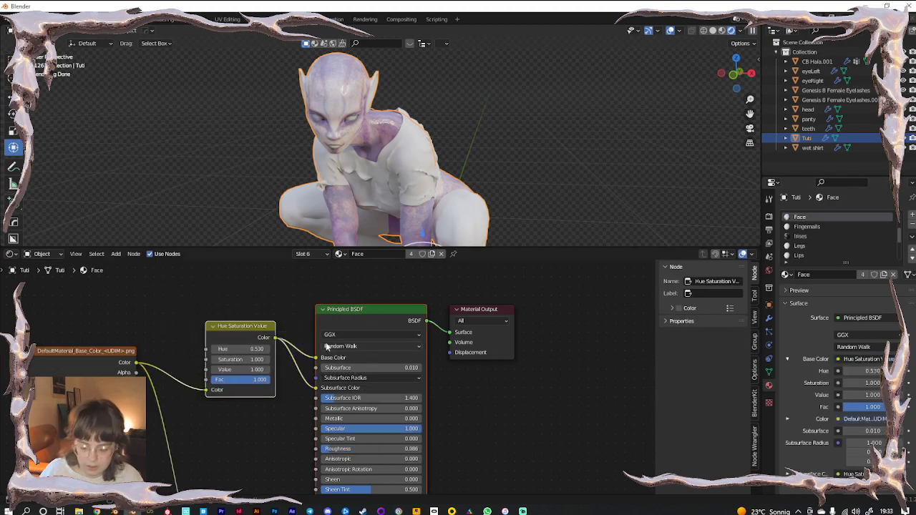
scroll(327, 346, down, 3)
shift+click(261, 434)
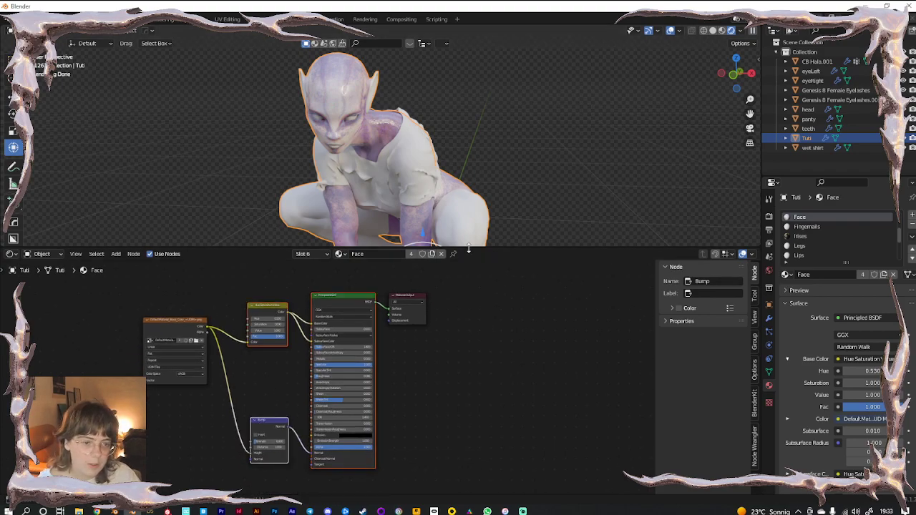
drag(469, 248, 492, 64)
scroll(410, 329, up, 5)
middle_drag(501, 275, 572, 297)
scroll(556, 319, down, 1)
scroll(568, 304, down, 1)
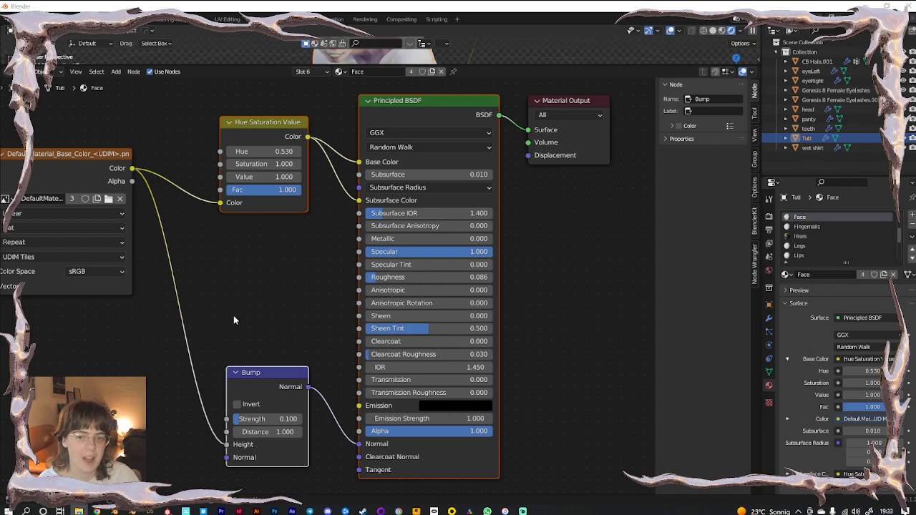
middle_drag(234, 312, 254, 309)
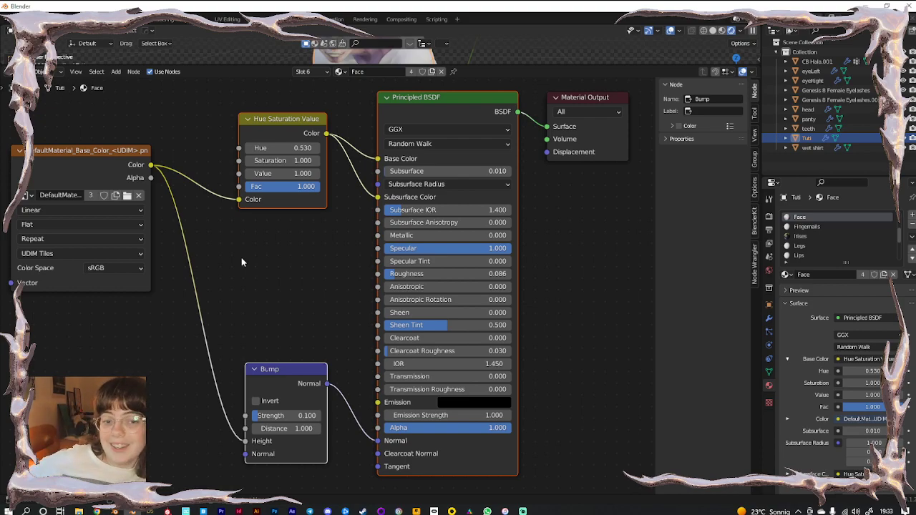
click(79, 161)
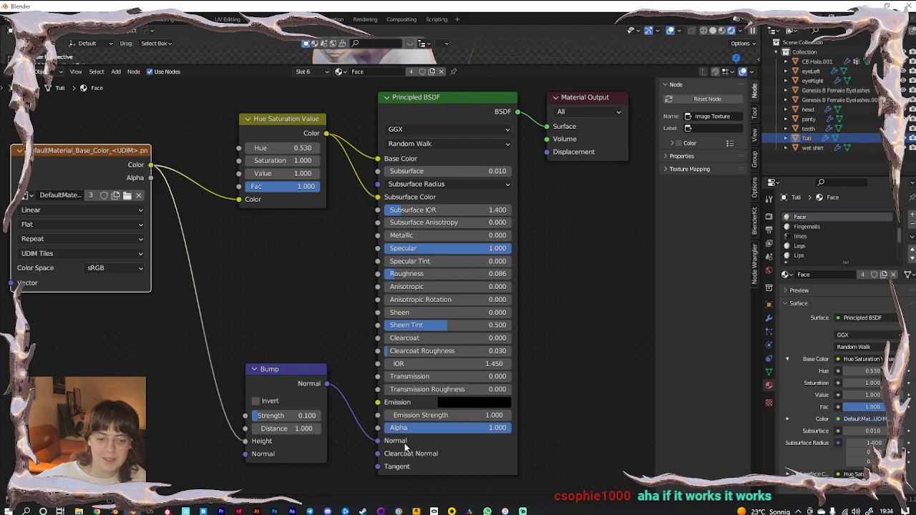
Return to the rendered-viewport layout and select the Tuti figure
key(ctrl+space)
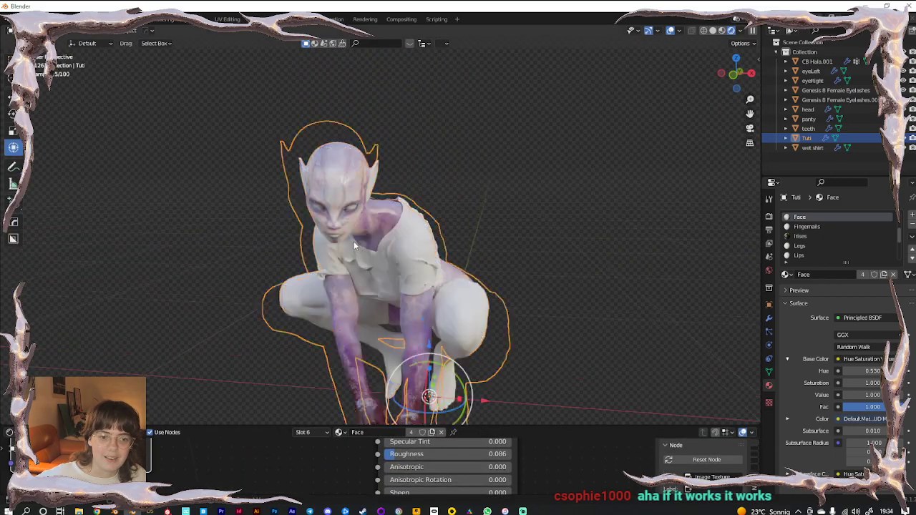
scroll(354, 241, up, 5)
middle_drag(353, 241, 284, 235)
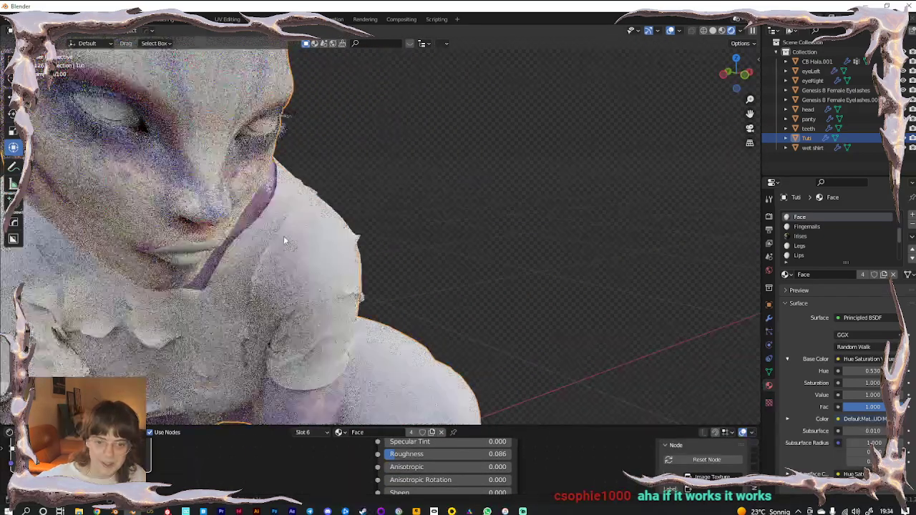
click(308, 215)
middle_drag(308, 215, 322, 231)
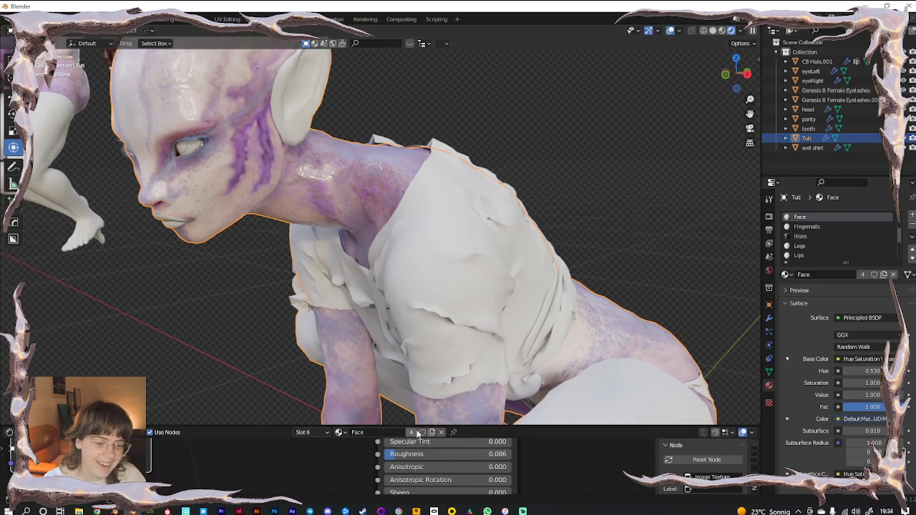
Enlarge the node editor and box-select all of the Face material's nodes
drag(416, 427, 415, 130)
scroll(269, 329, down, 3)
drag(253, 165, 408, 413)
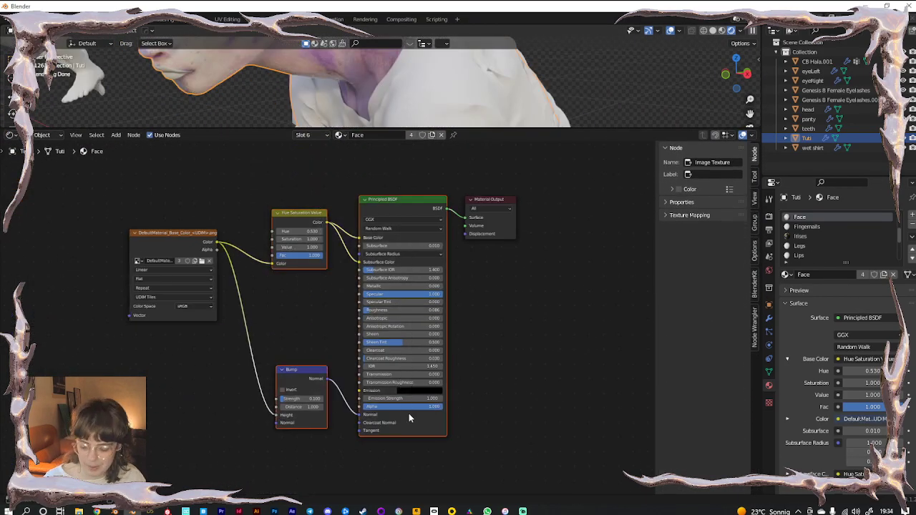
Replace the Legs shader with the pasted Face nodes, wiring the texture into Hue Saturation Value and Bump
click(800, 246)
click(386, 201)
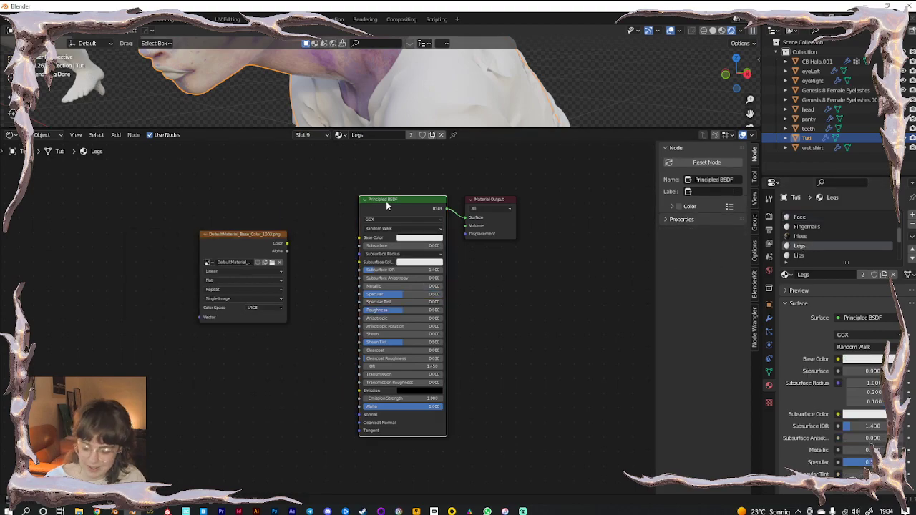
key(x)
key(ctrl+v)
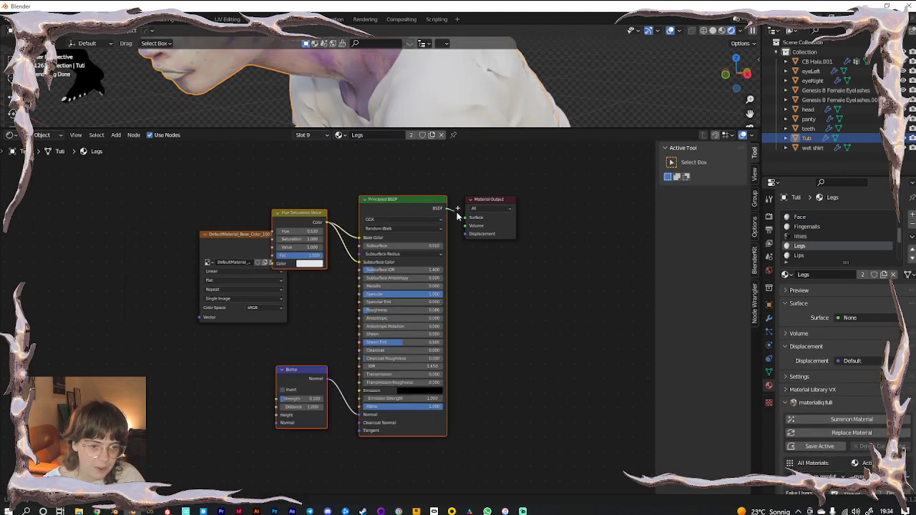
drag(446, 208, 465, 217)
mouse_move(280, 262)
mouse_down()
mouse_move(216, 264)
mouse_move(271, 263)
mouse_up()
drag(224, 248, 276, 415)
click(259, 286)
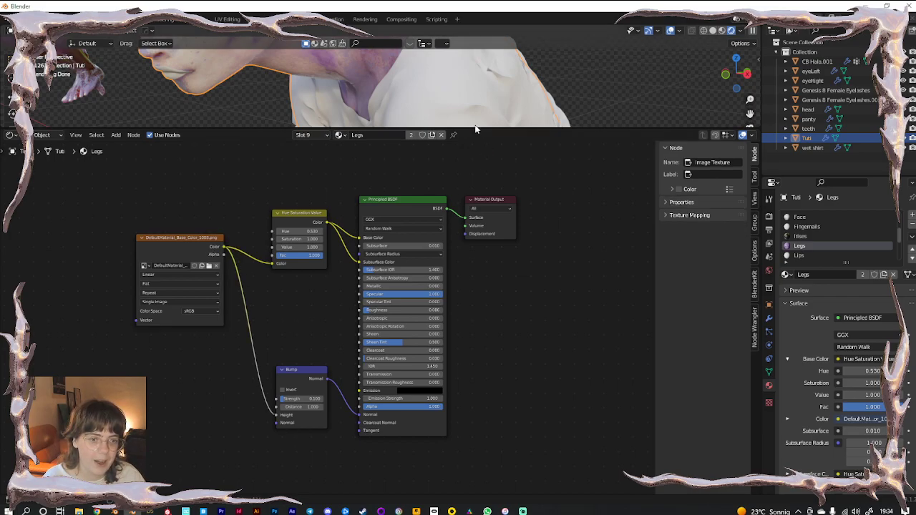
Enlarge the 3D view, deselect the figure and inspect the purple-textured legs
drag(476, 131, 458, 394)
scroll(446, 235, down, 5)
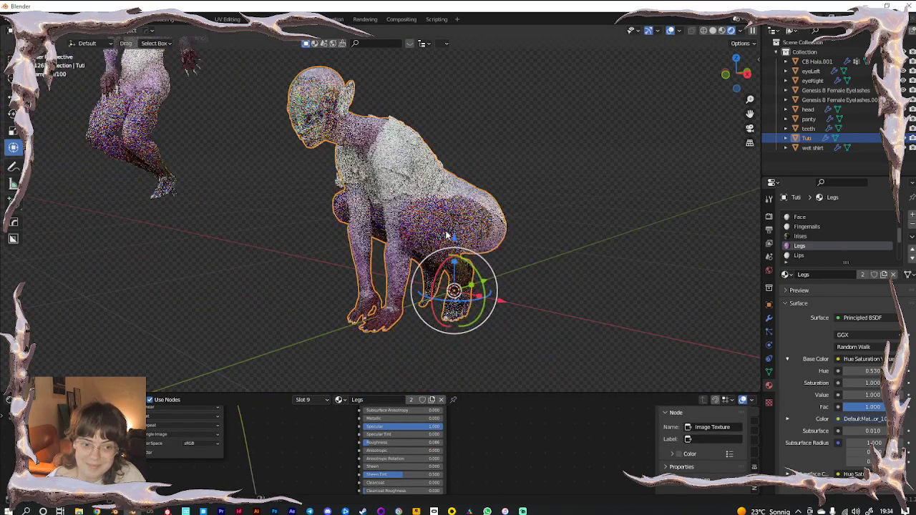
key(alt+a)
scroll(472, 302, up, 3)
shift+middle_drag(472, 302, 472, 216)
scroll(406, 208, up, 4)
scroll(407, 206, down, 6)
scroll(381, 264, up, 3)
scroll(815, 236, up, 5)
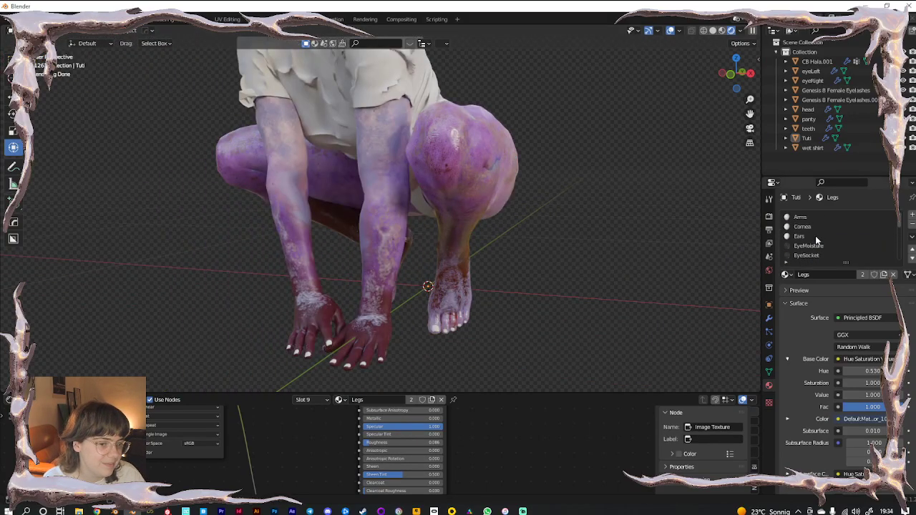
scroll(815, 239, down, 5)
scroll(815, 235, down, 3)
Assign the Face material to the Lips slot and frame the face
click(815, 226)
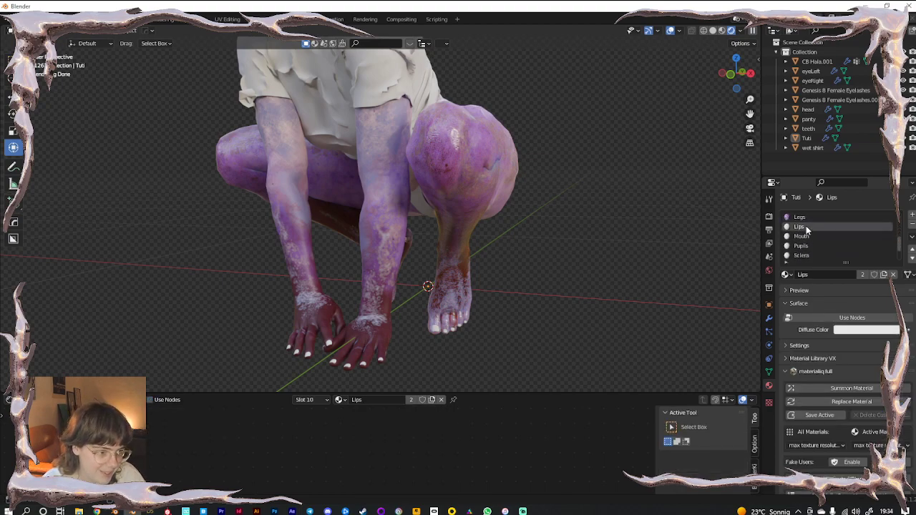
click(786, 274)
text(fac)
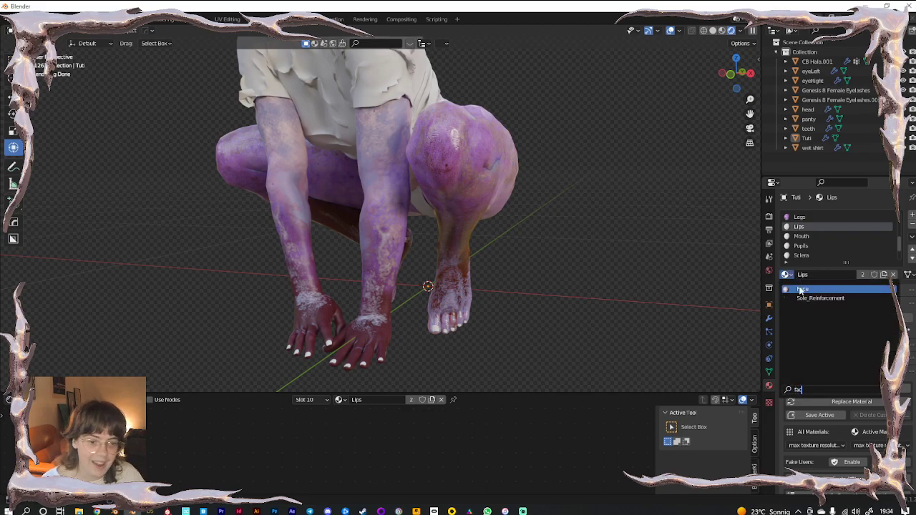
click(803, 289)
middle_drag(364, 123, 298, 246)
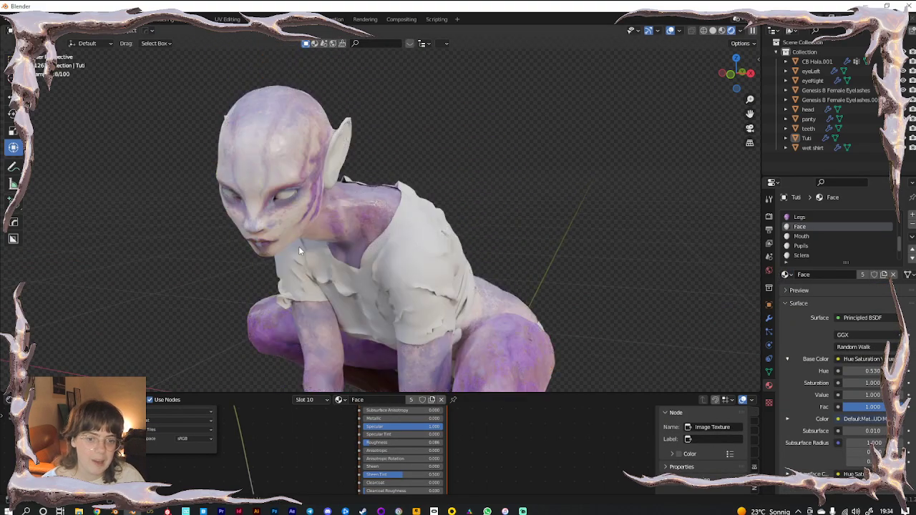
scroll(299, 250, up, 5)
shift+middle_drag(236, 250, 452, 239)
scroll(453, 239, down, 2)
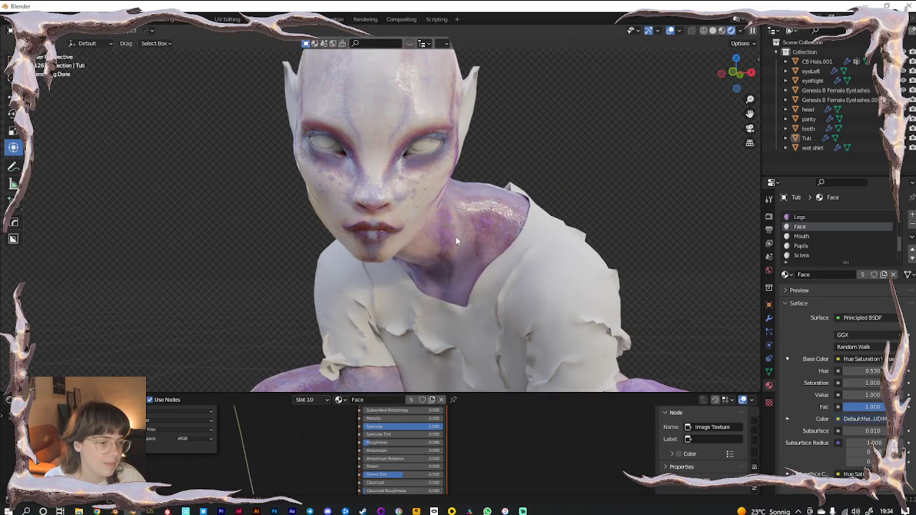
Duplicate the material as a new copy named 'lips'
click(884, 274)
click(821, 275)
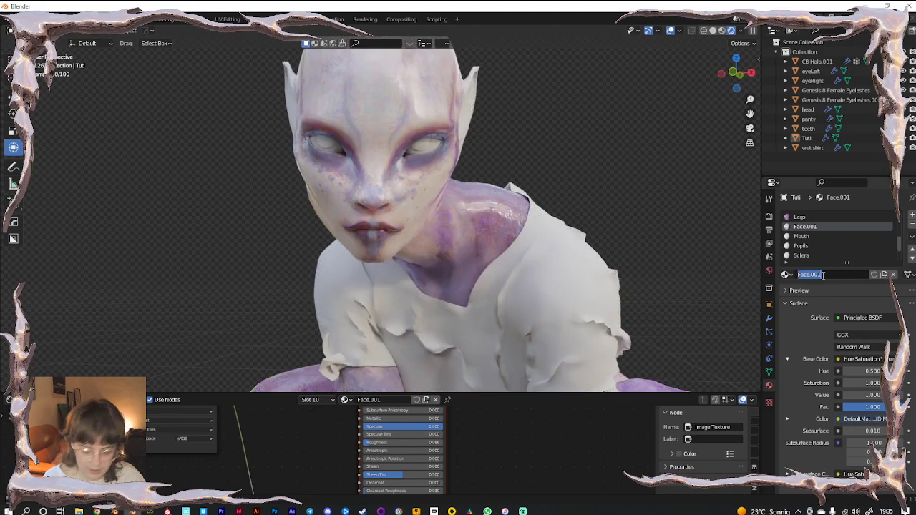
text(lips)
key(Return)
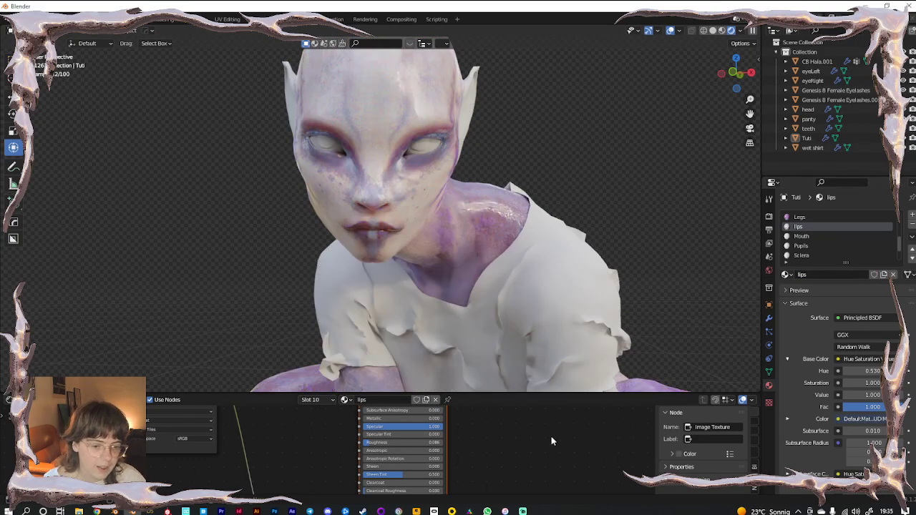
Set the lips material's Specular to 5 and raise its Roughness to 0.145
scroll(537, 418, up, 2)
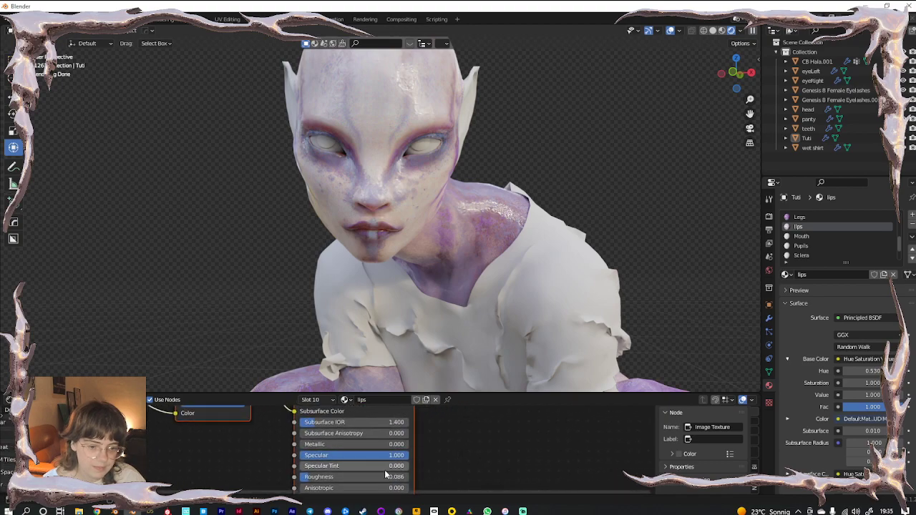
click(341, 453)
text(5)
key(Return)
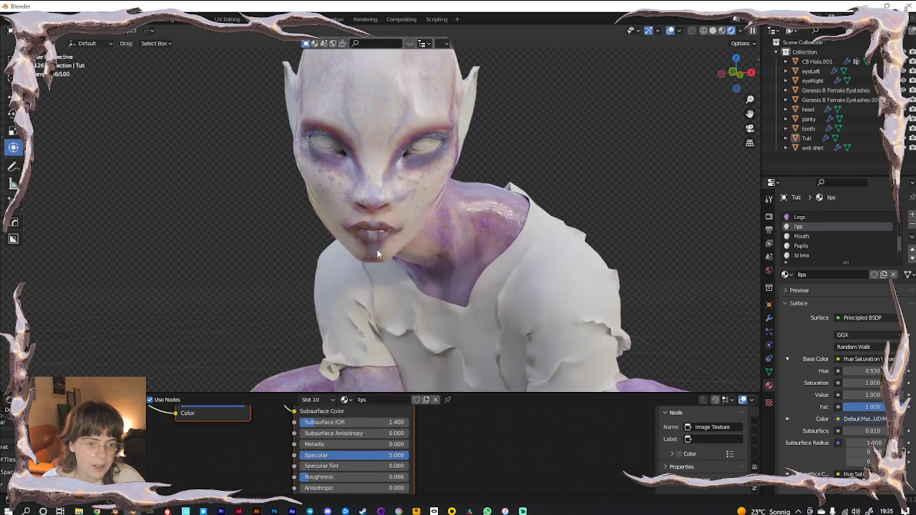
scroll(378, 253, up, 2)
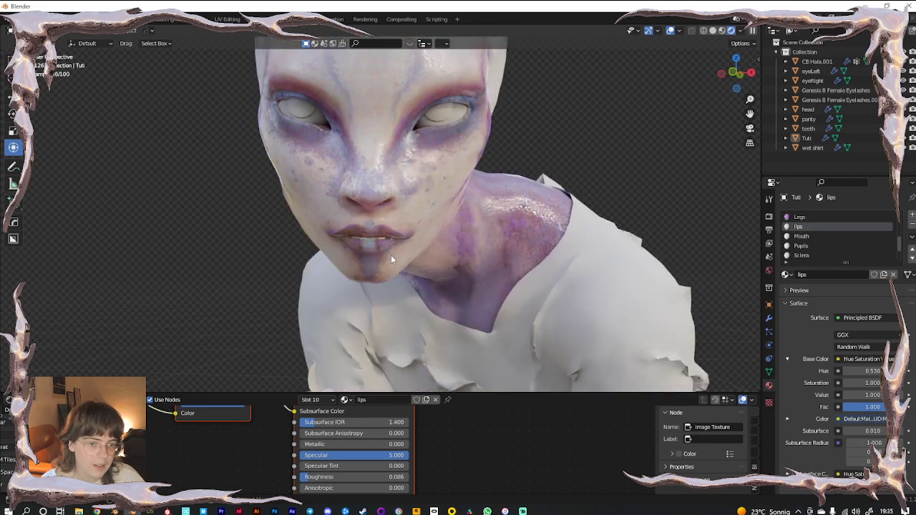
mouse_move(316, 447)
mouse_down()
mouse_move(410, 446)
mouse_move(302, 445)
mouse_up()
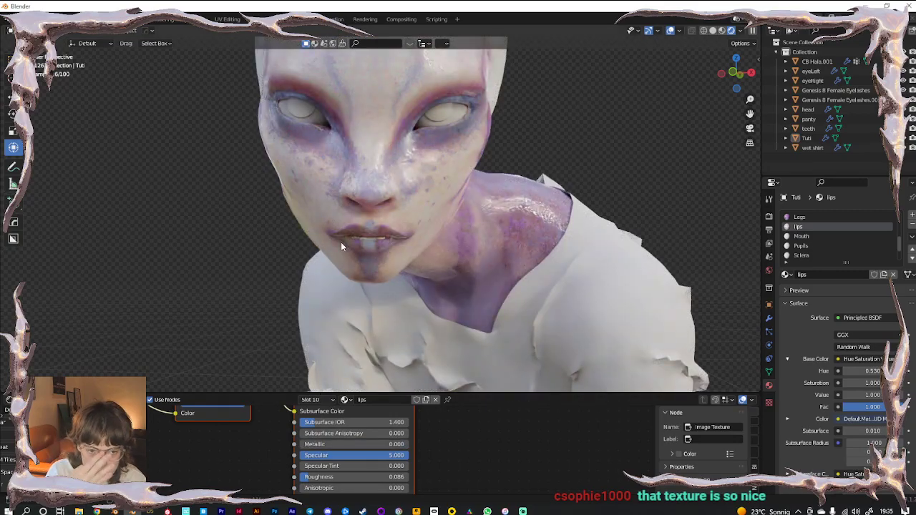
scroll(343, 250, up, 3)
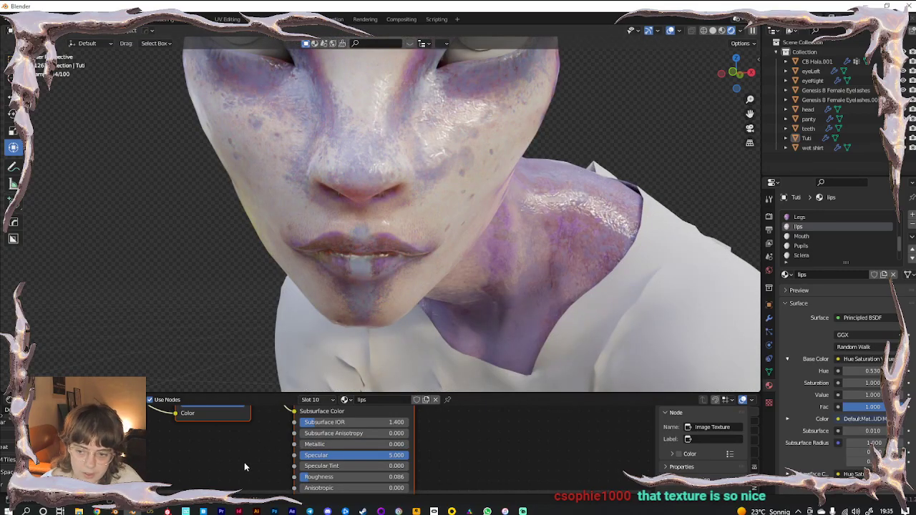
scroll(403, 257, up, 1)
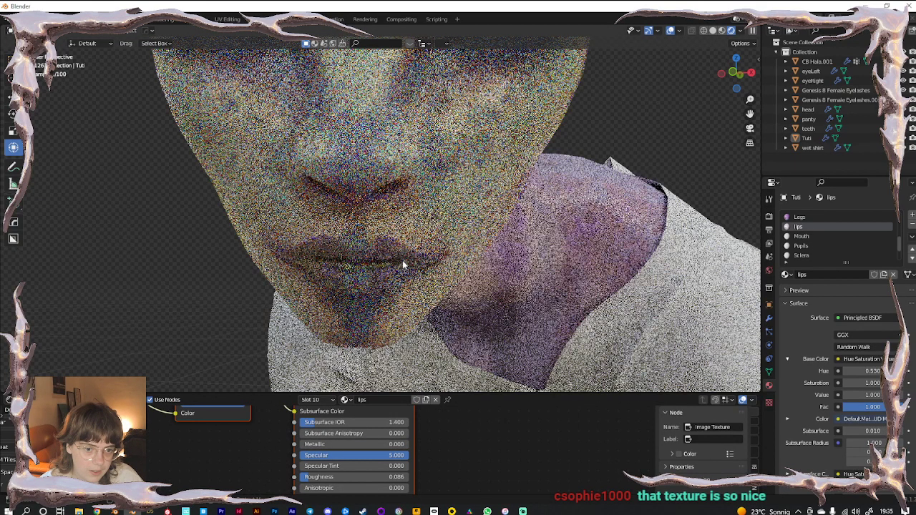
mouse_move(306, 481)
mouse_down()
mouse_move(367, 481)
mouse_move(314, 479)
mouse_up()
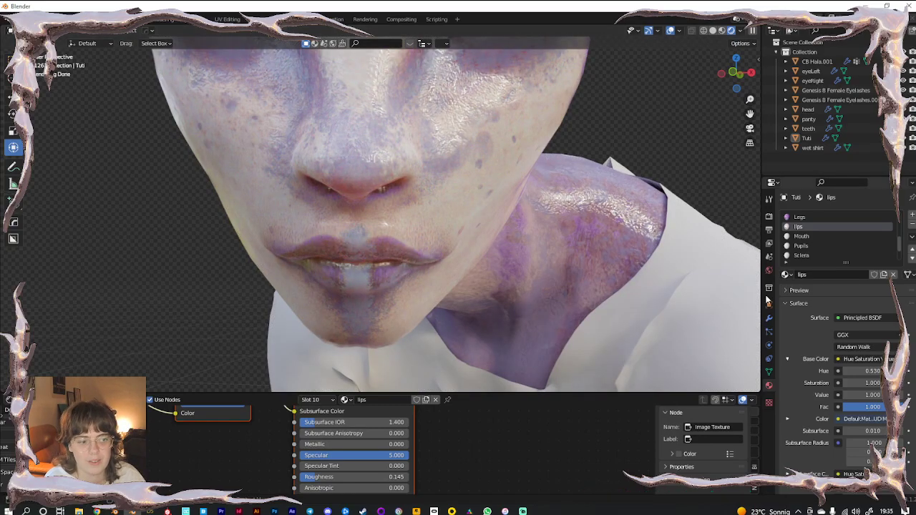
Put the Face material back on the currently selected slot
click(786, 275)
text(fac)
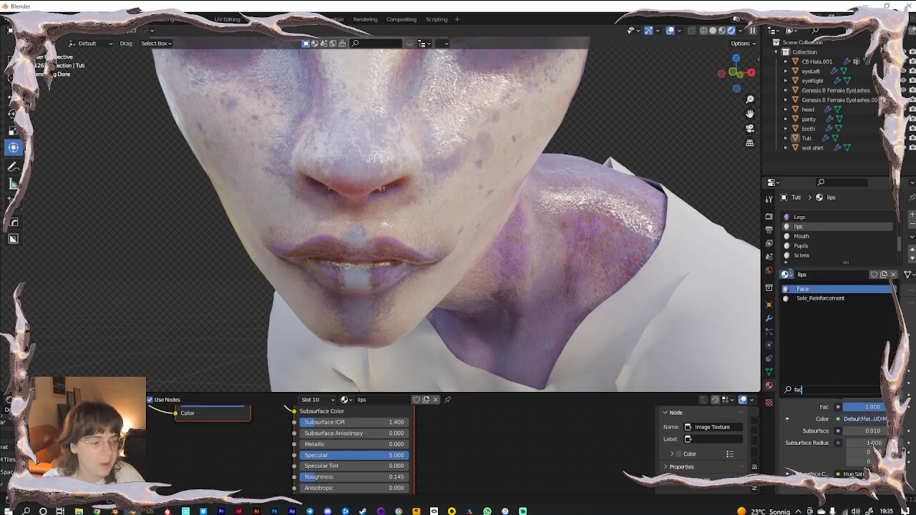
click(801, 289)
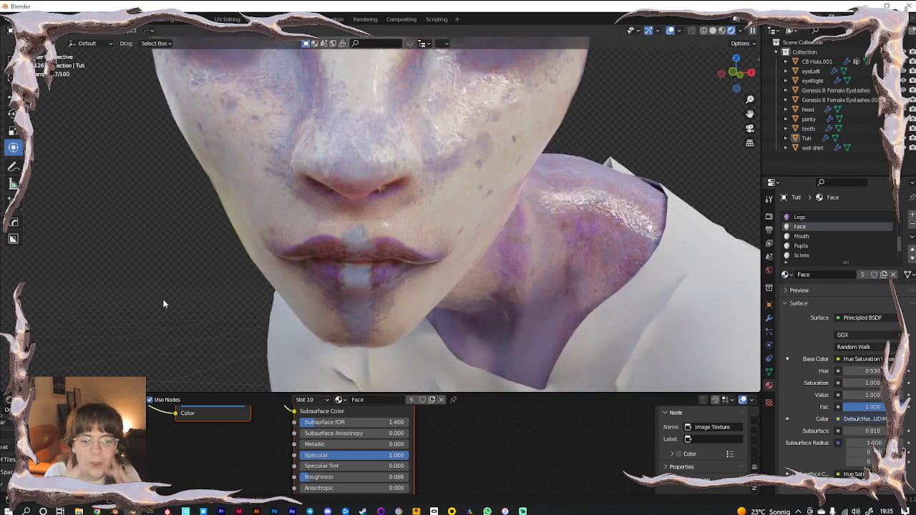
scroll(163, 299, down, 4)
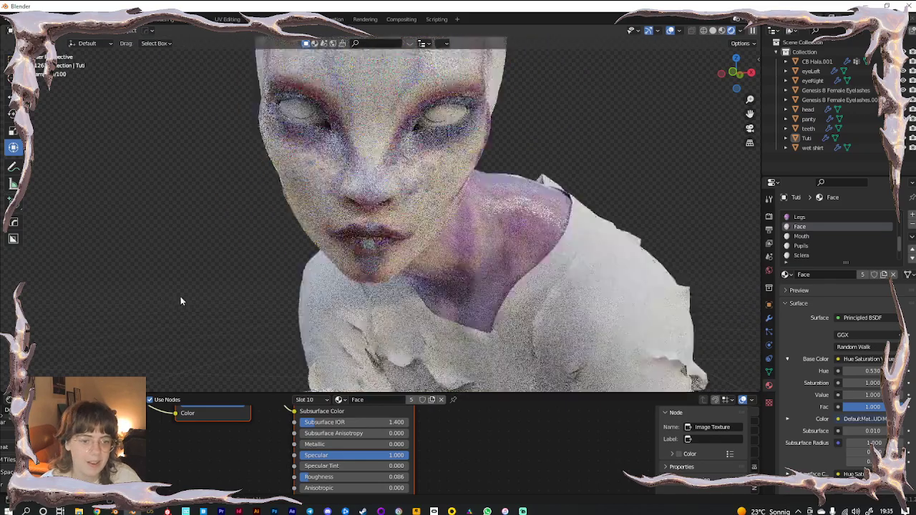
middle_drag(462, 225, 573, 186)
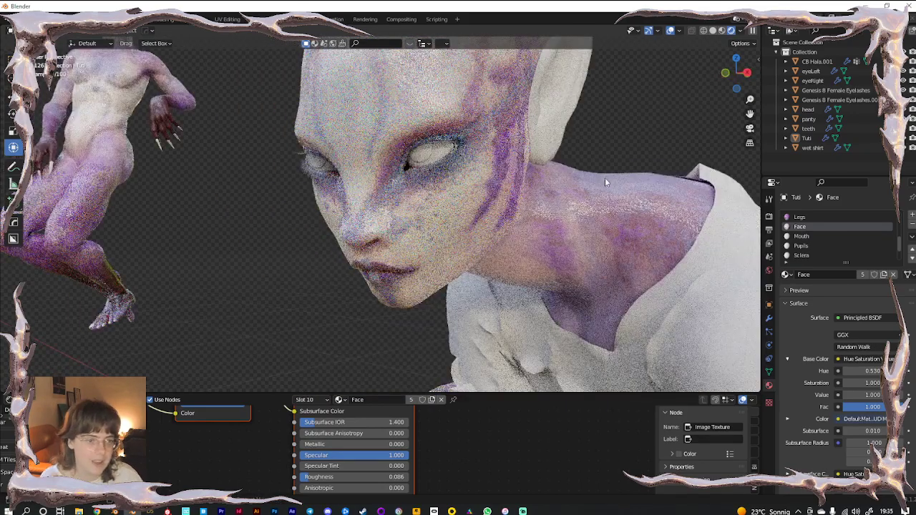
scroll(826, 259, down, 3)
scroll(825, 254, up, 3)
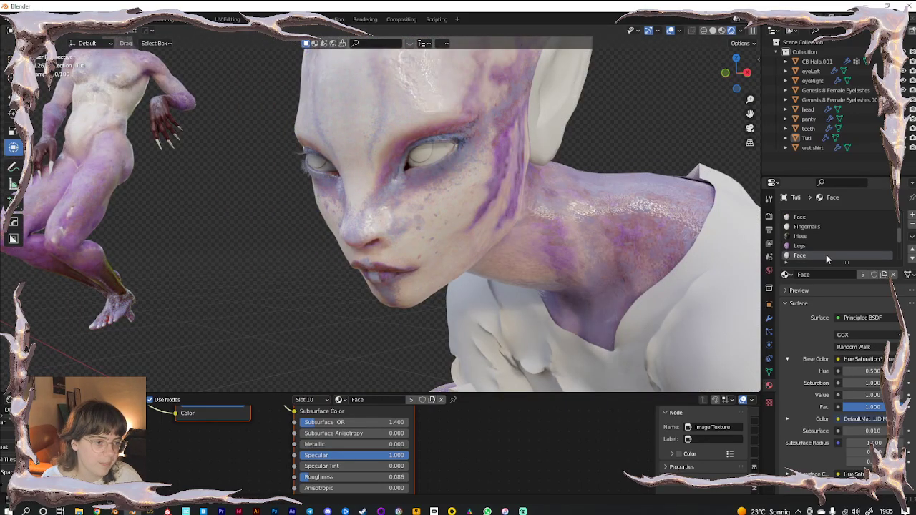
Reassign the Face material to the Face slot, undoing the last change afterwards
click(816, 245)
click(787, 275)
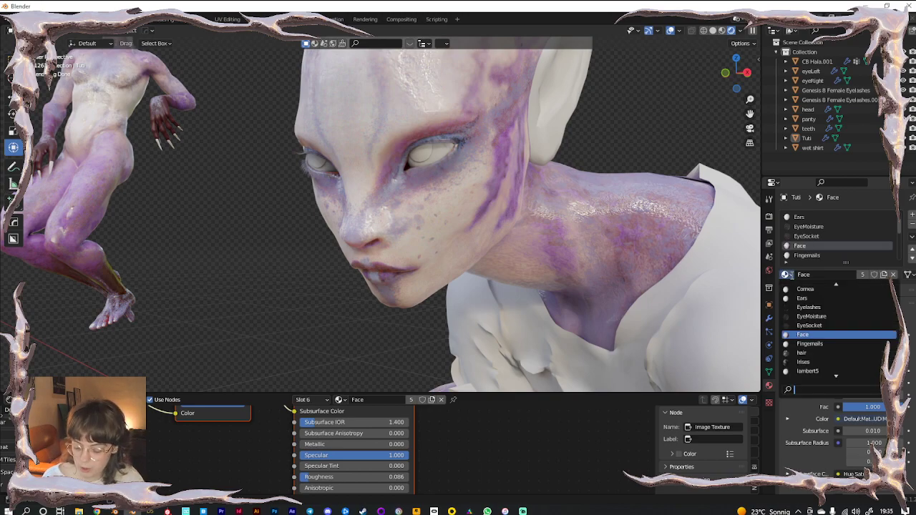
text(fa)
click(799, 289)
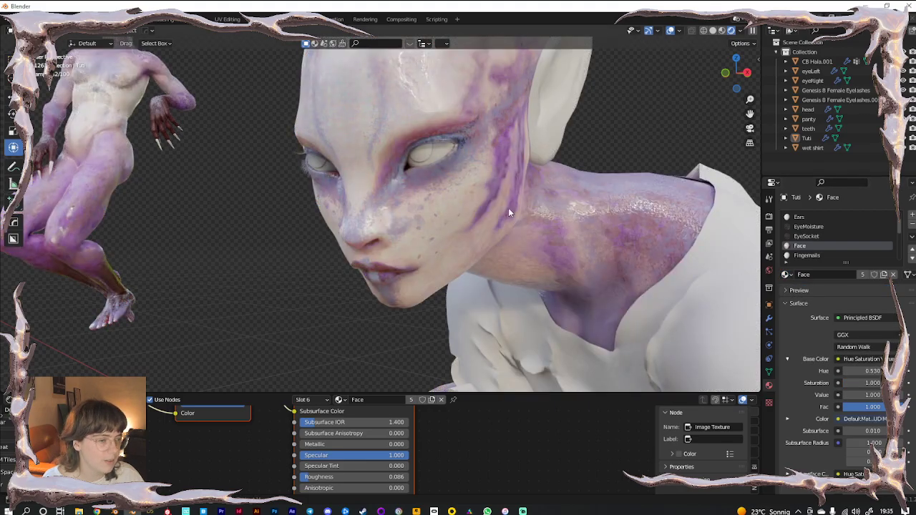
scroll(509, 211, down, 3)
middle_drag(509, 212, 592, 201)
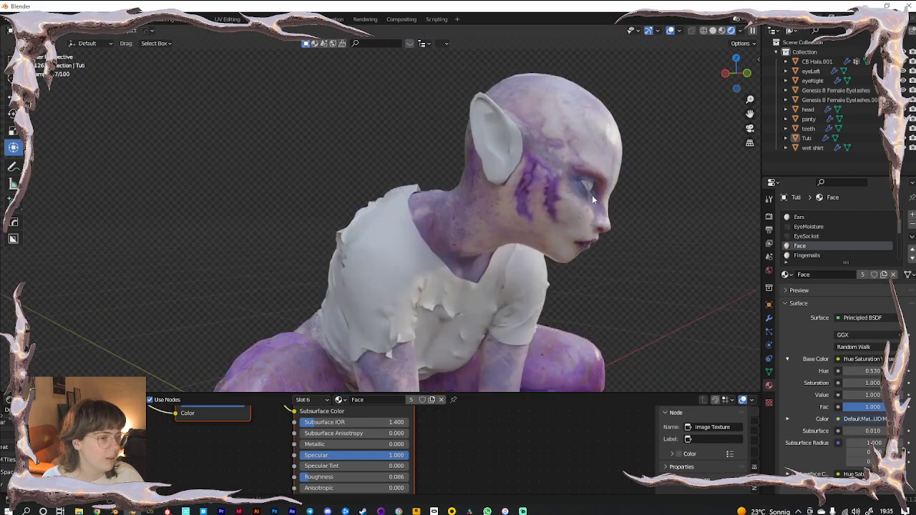
key(ctrl+z)
key(ctrl+z)
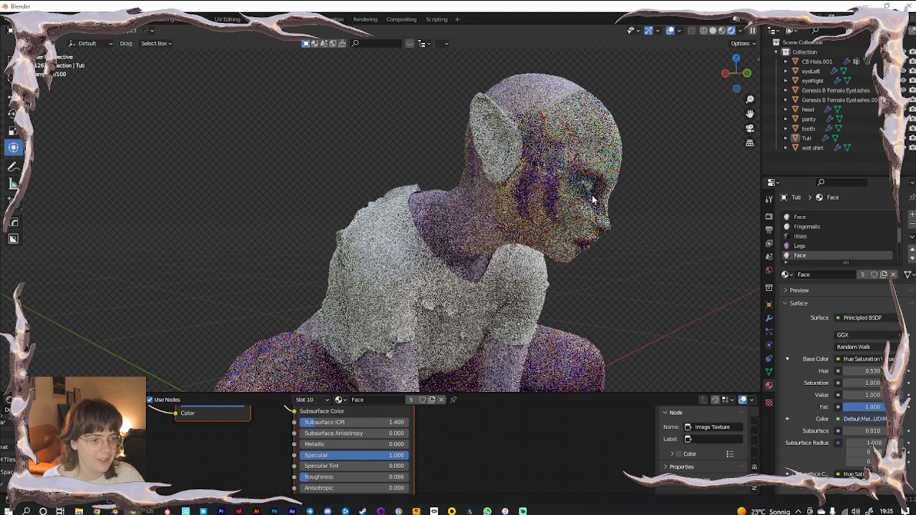
scroll(816, 236, up, 5)
Assign the Face material to the Ears slot
click(800, 236)
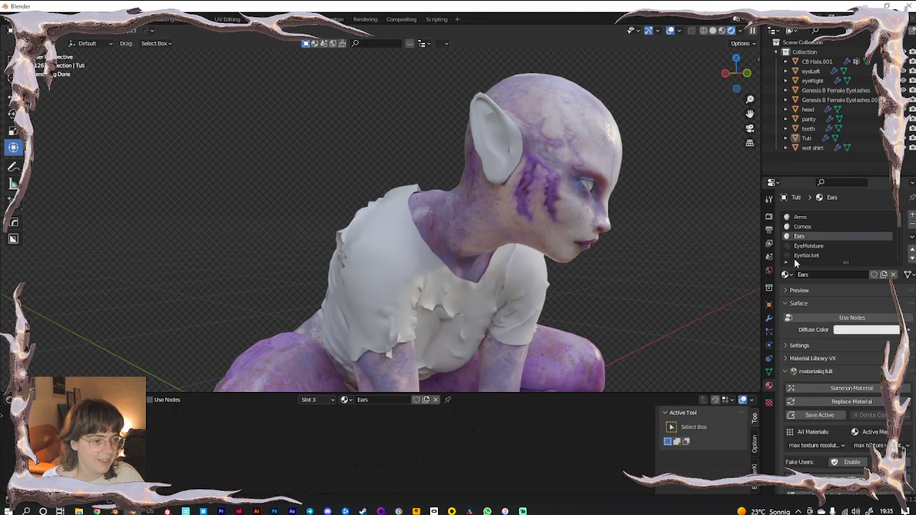
click(786, 275)
text(fac)
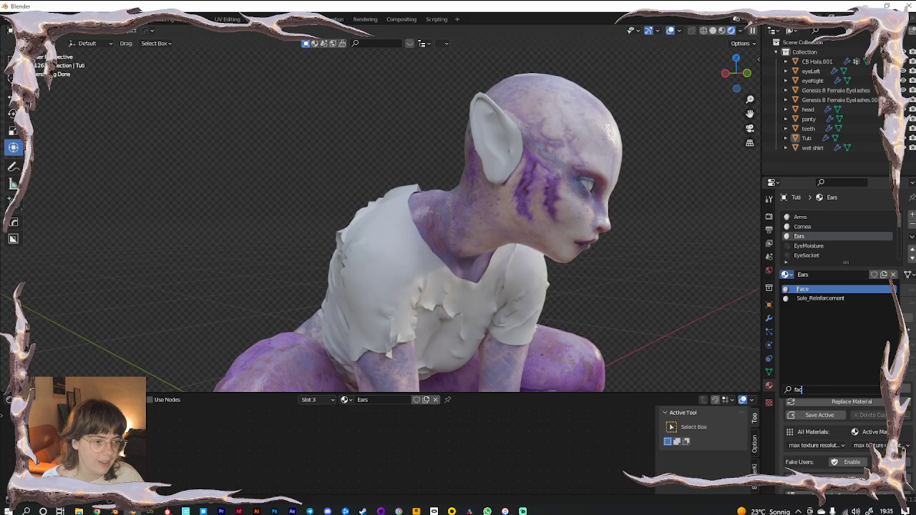
key(Return)
Select the Torso material slot and enlarge the shader node editor
middle_drag(517, 291, 429, 243)
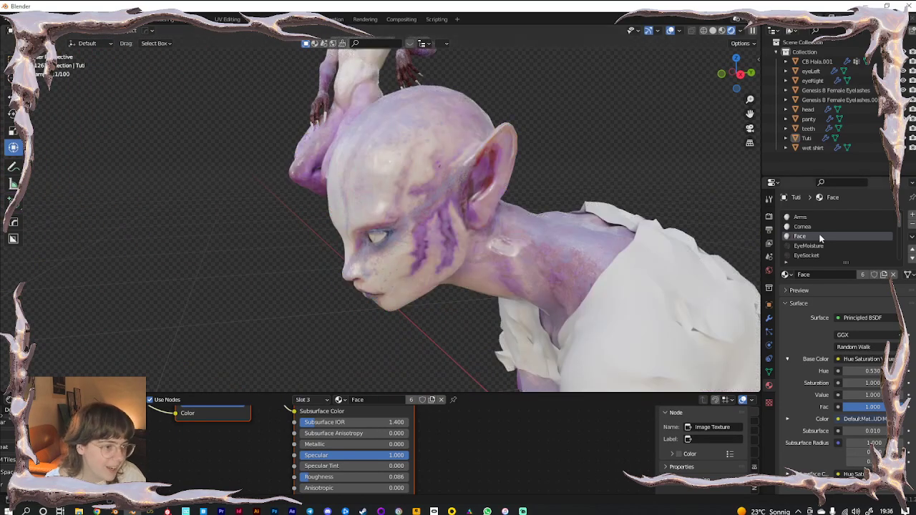
scroll(820, 238, down, 5)
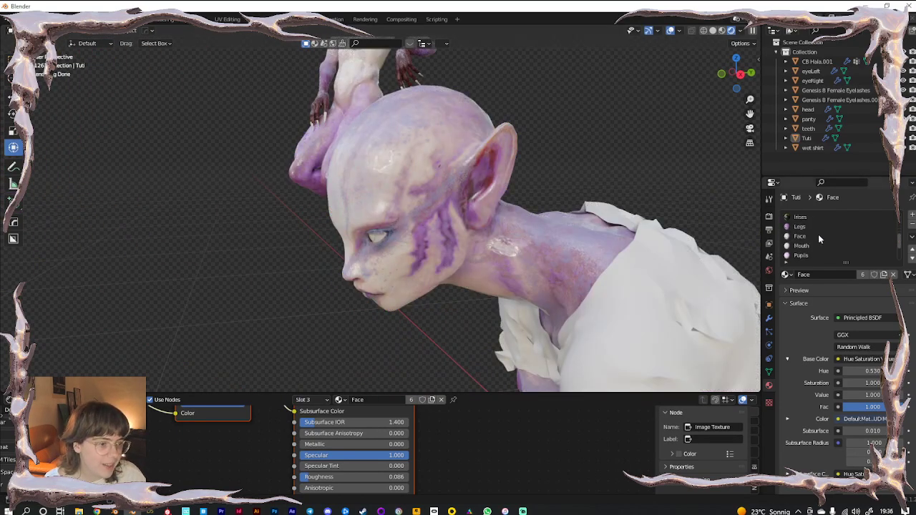
scroll(811, 250, down, 4)
click(809, 255)
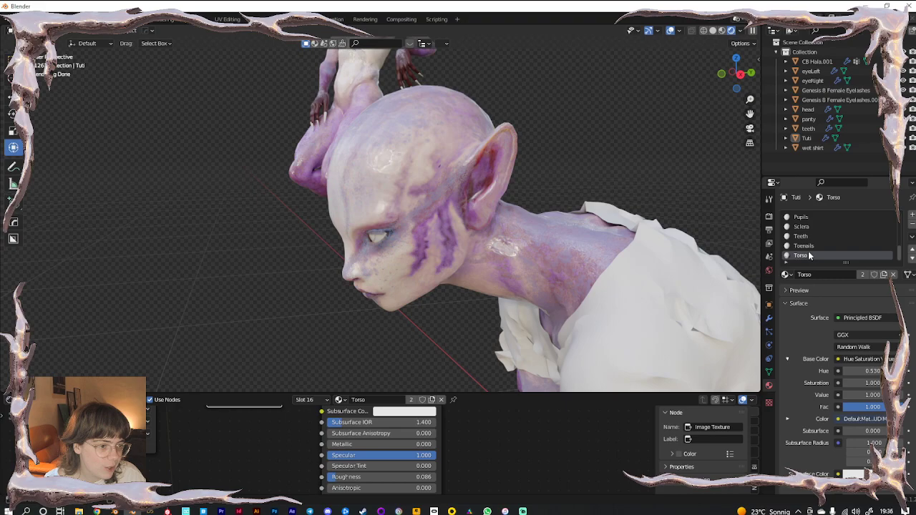
drag(491, 392, 444, 193)
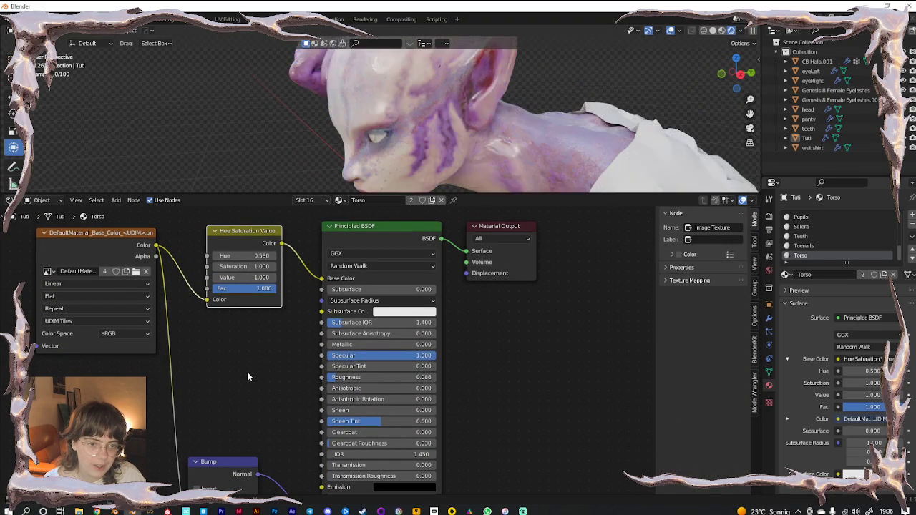
Paste copies of the Hue Saturation Value, Bump and Principled BSDF nodes beside the originals
shift+middle_drag(397, 172, 415, 101)
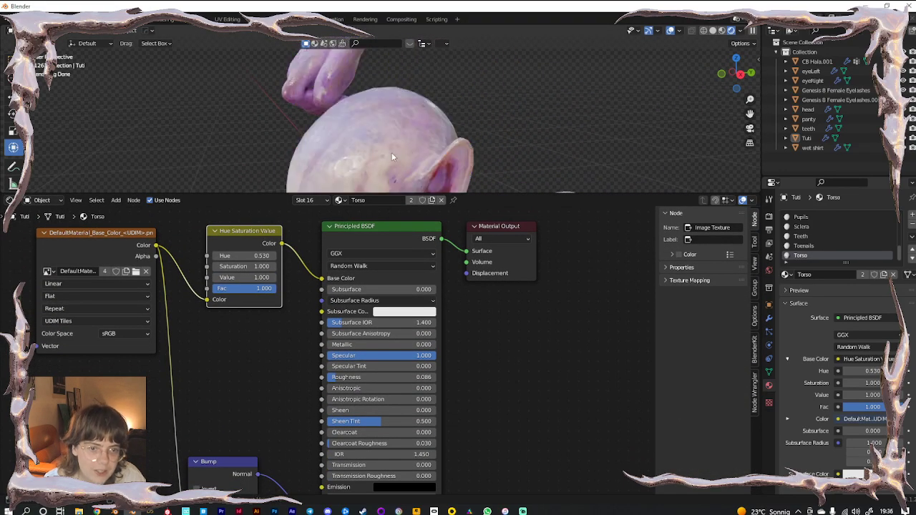
scroll(372, 155, up, 4)
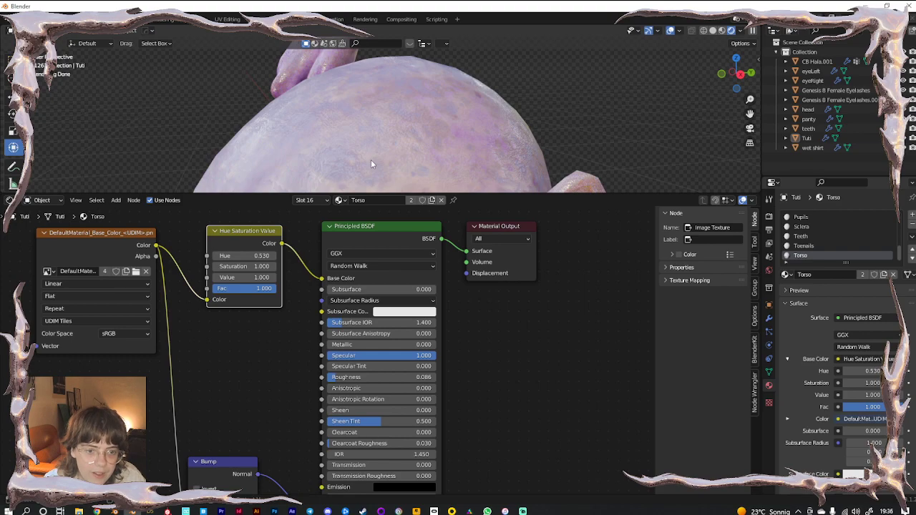
scroll(493, 382, down, 7)
click(491, 403)
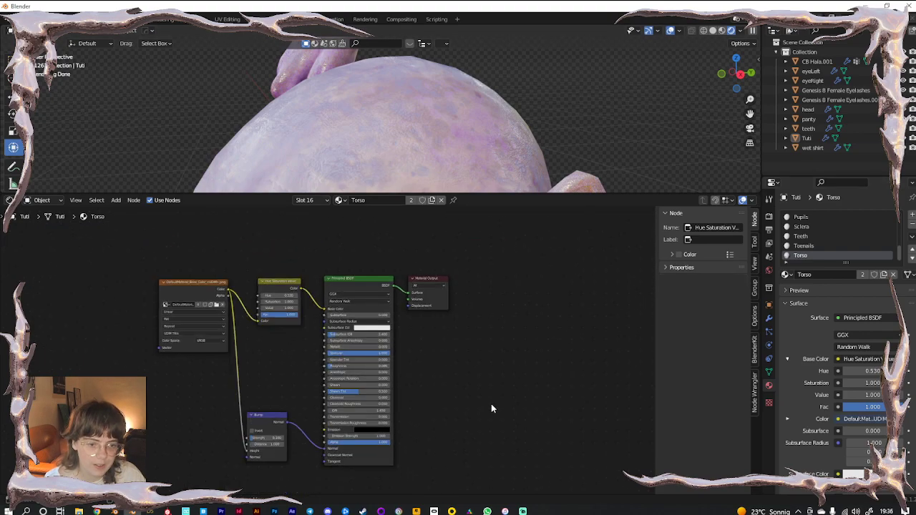
key(ctrl+v)
drag(373, 345, 612, 346)
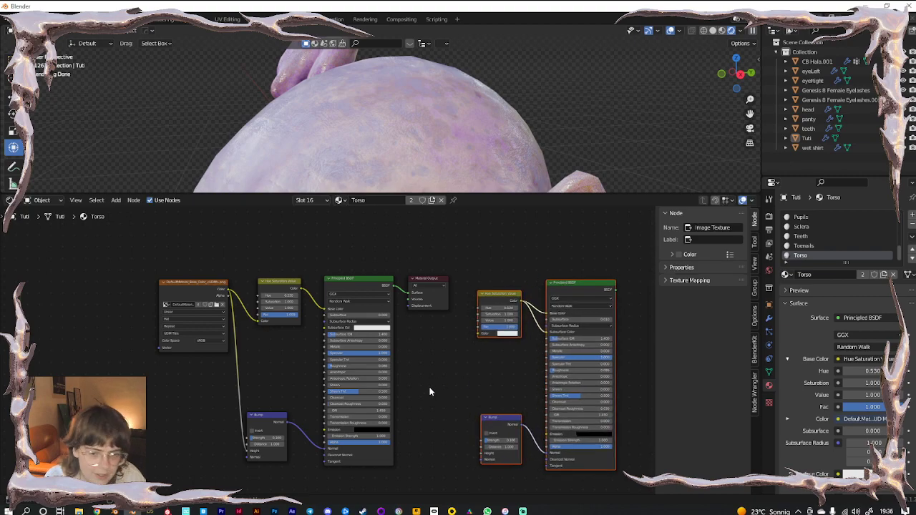
scroll(430, 391, up, 2)
middle_drag(429, 390, 331, 395)
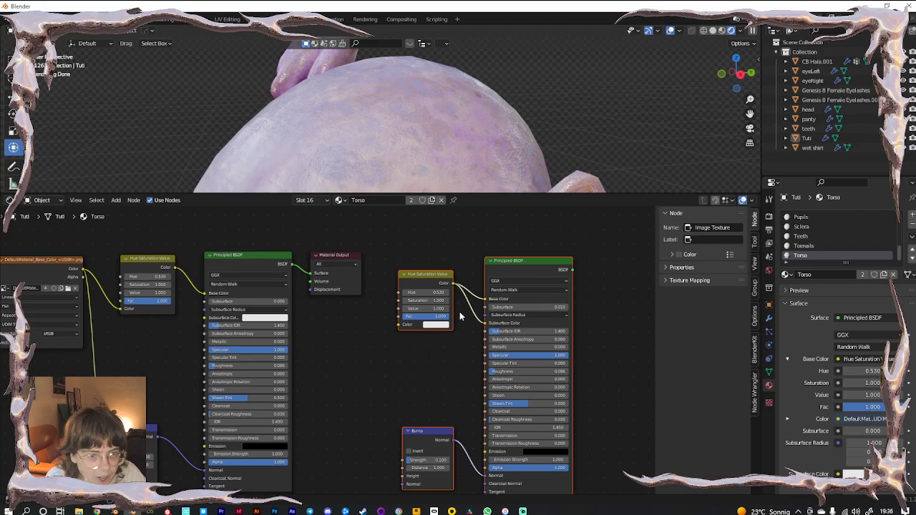
drag(475, 195, 484, 444)
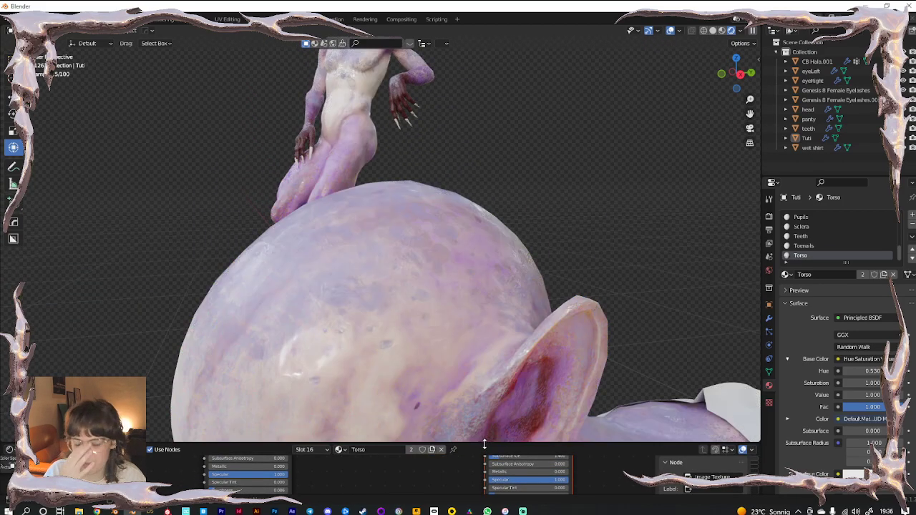
scroll(390, 370, up, 2)
scroll(441, 243, up, 5)
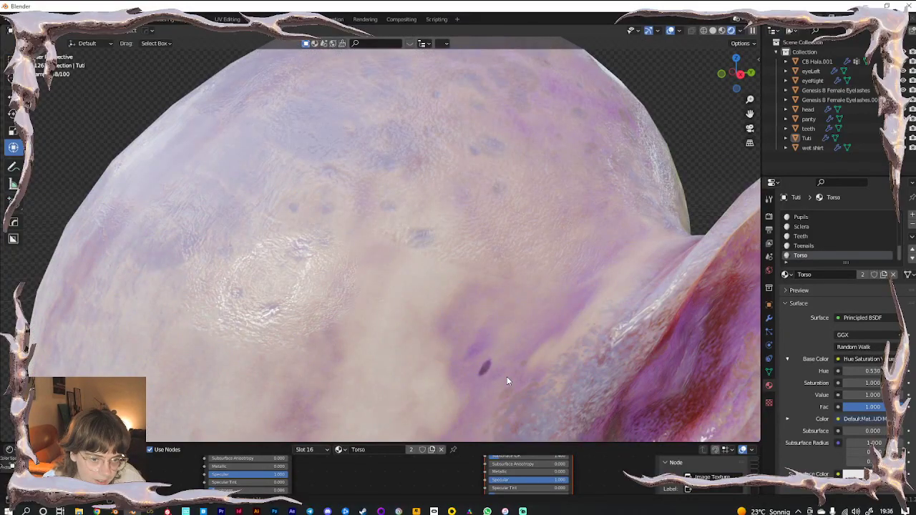
scroll(507, 373, down, 10)
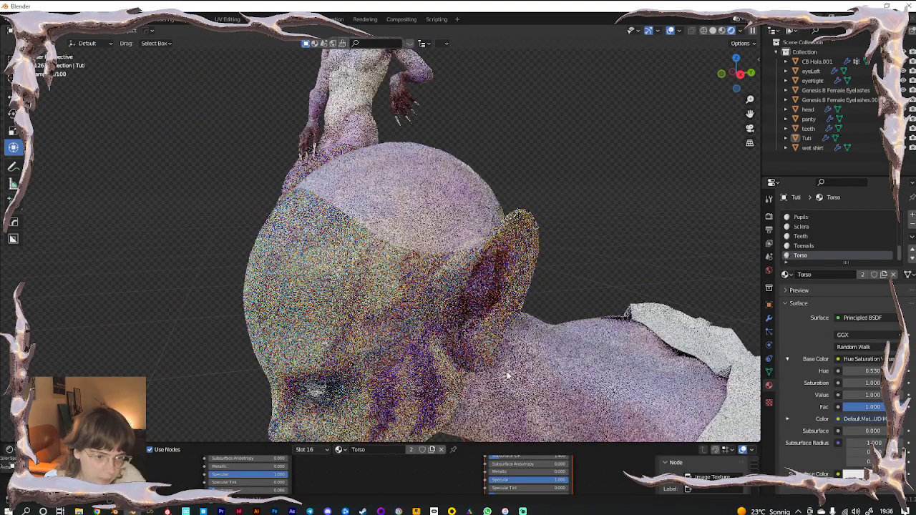
scroll(450, 365, up, 8)
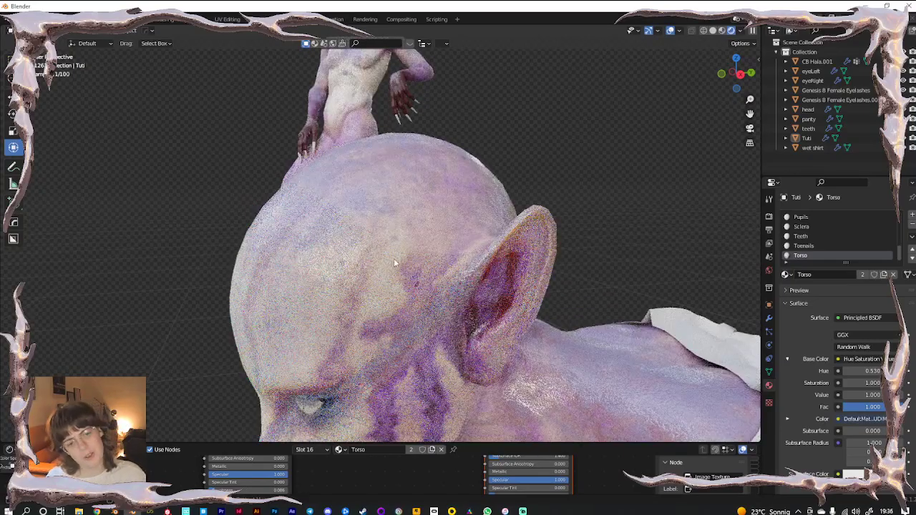
scroll(393, 271, down, 4)
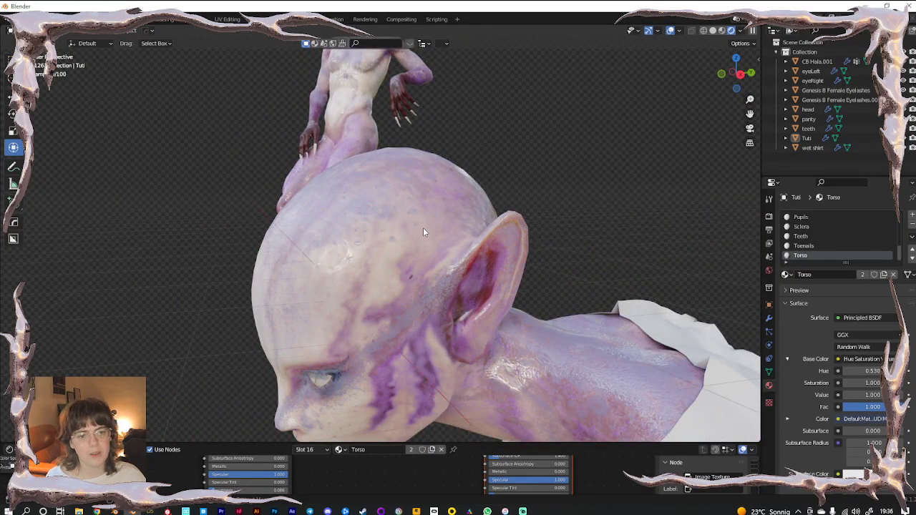
scroll(423, 227, down, 6)
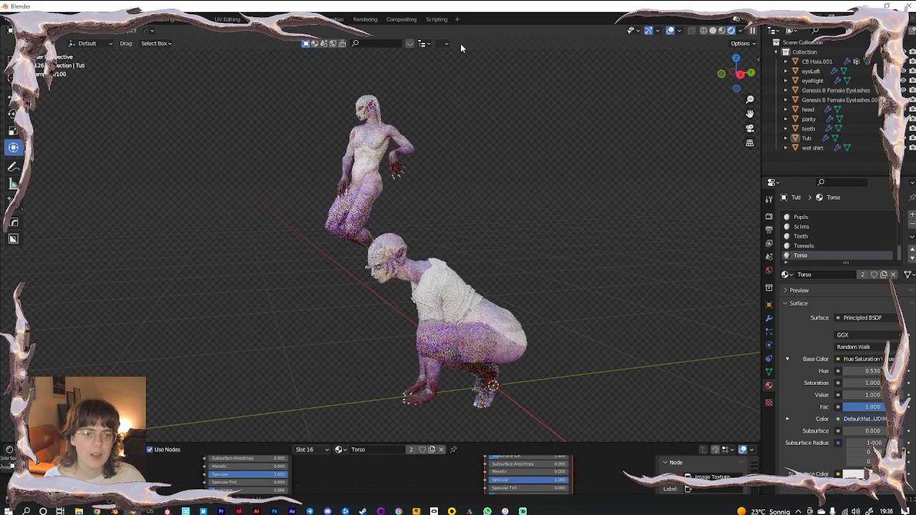
Delete the floating upper figure and its eyelashes
drag(450, 74, 278, 197)
key(x)
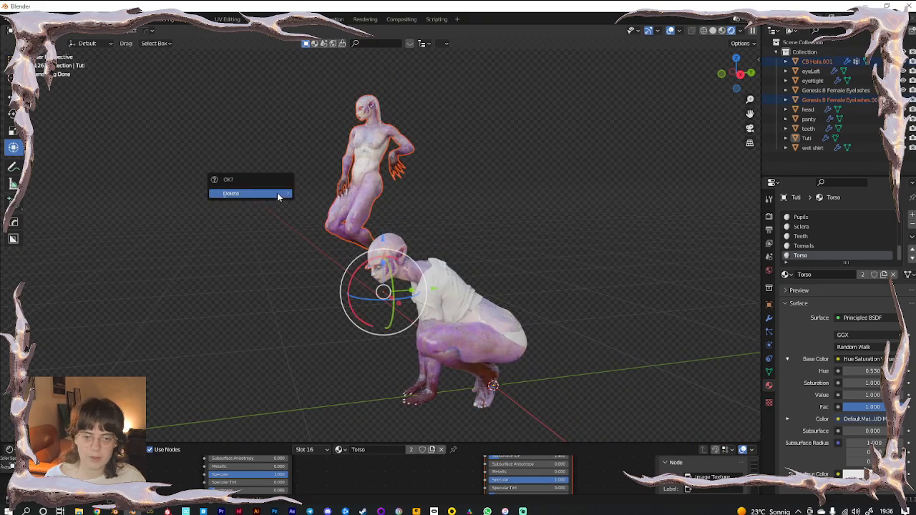
click(277, 192)
scroll(364, 220, up, 5)
middle_drag(364, 221, 356, 252)
Add a Subdivision Surface modifier to the wet shirt with viewport level 2
click(414, 170)
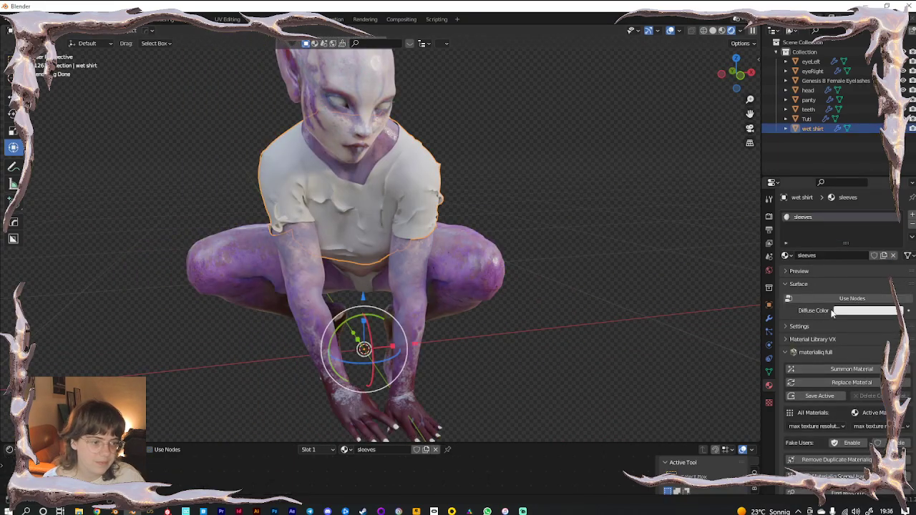
click(767, 318)
click(800, 215)
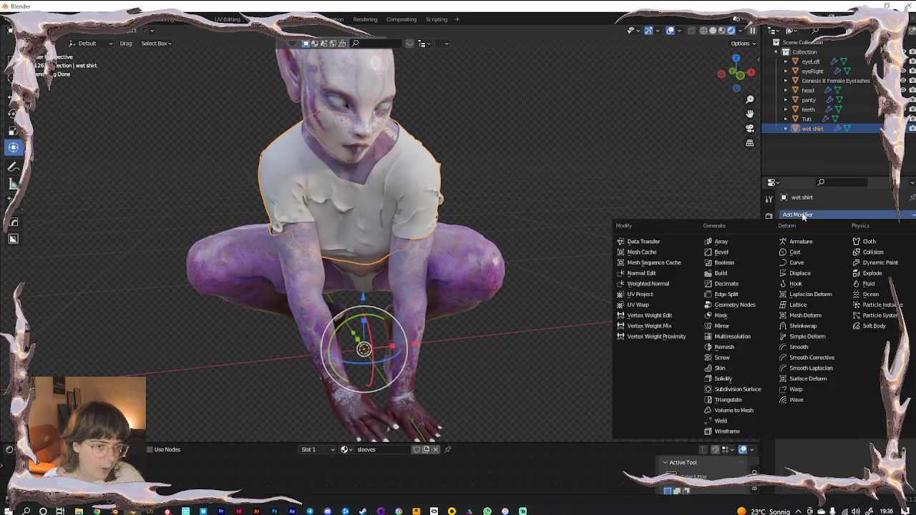
click(737, 389)
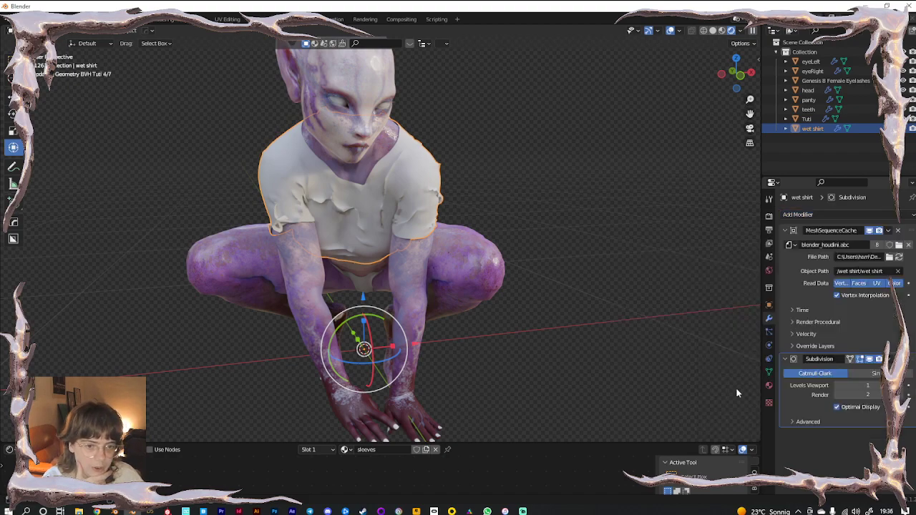
click(902, 387)
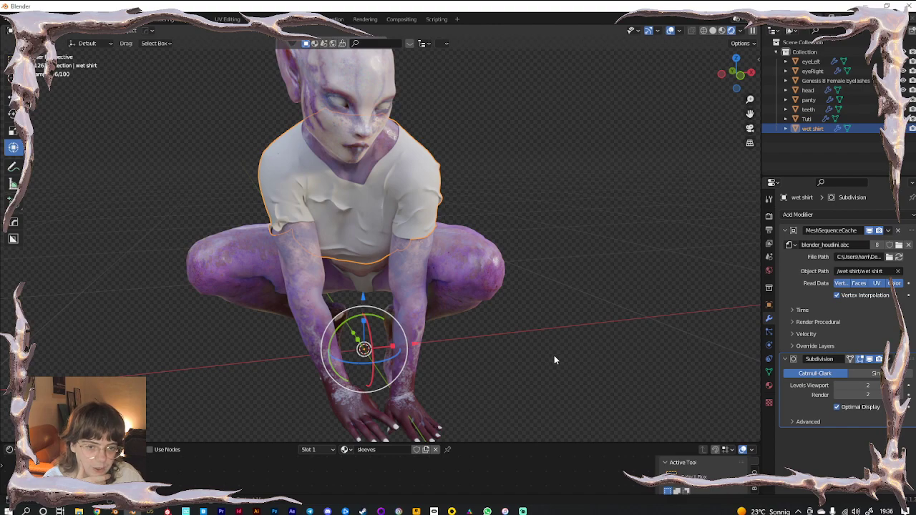
click(768, 385)
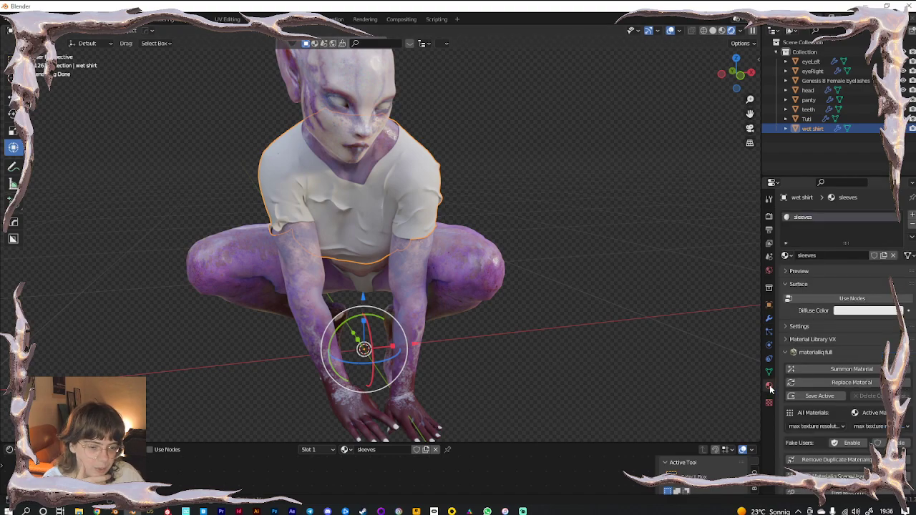
Enable nodes on the sleeves material, set transmission to about half and alpha to 0.630
click(827, 299)
click(841, 301)
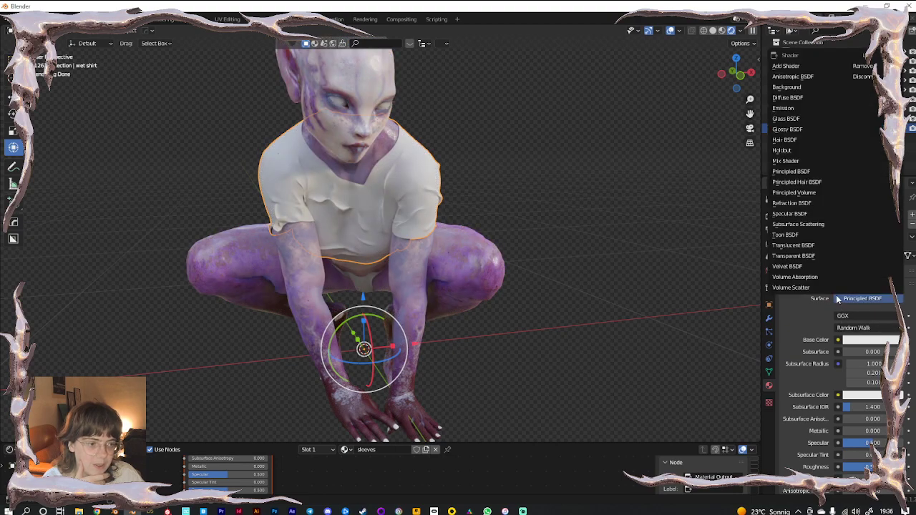
scroll(802, 334, down, 6)
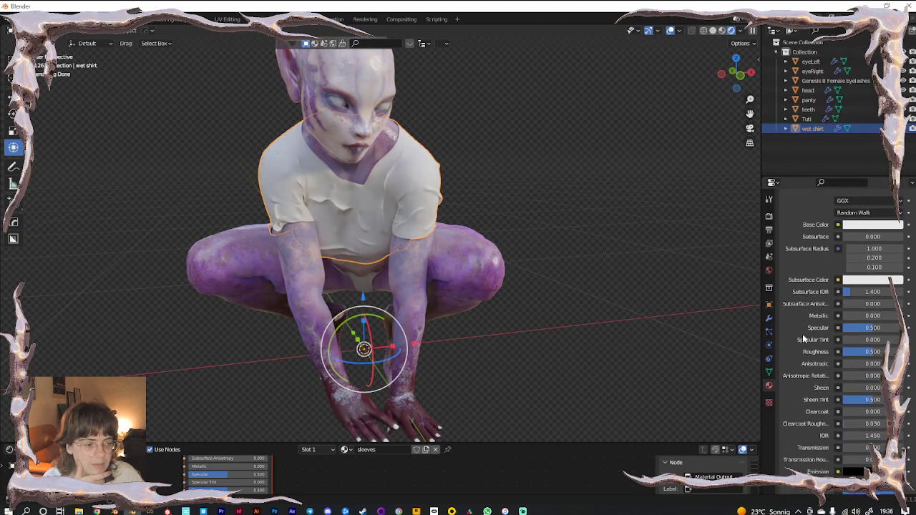
drag(861, 395, 903, 393)
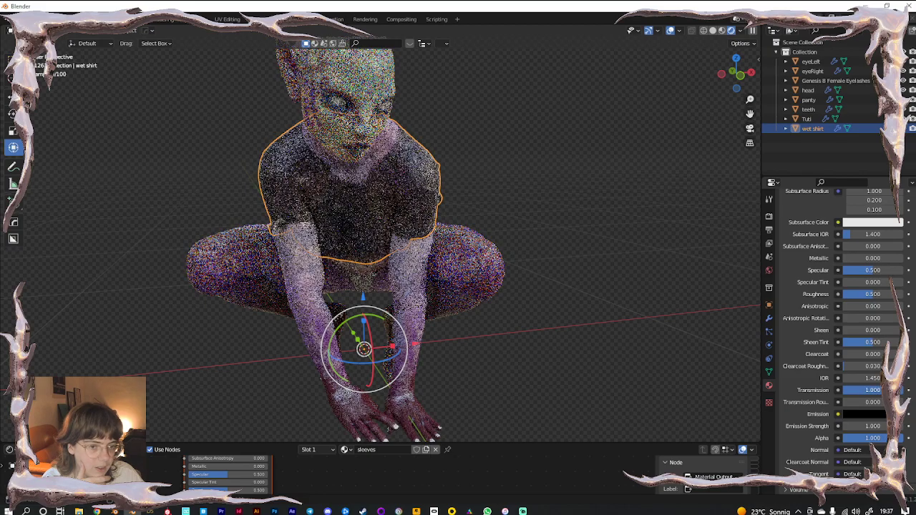
scroll(542, 302, up, 3)
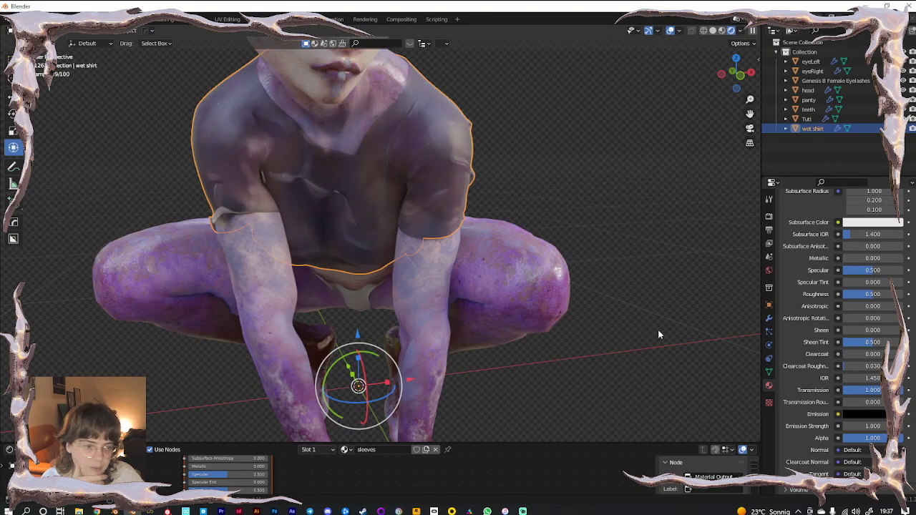
drag(881, 438, 868, 437)
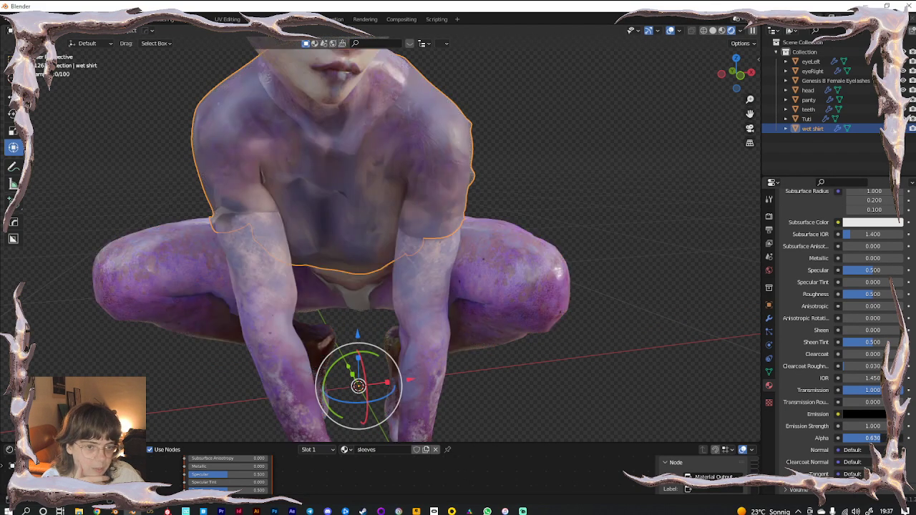
mouse_move(879, 392)
mouse_down()
mouse_move(858, 392)
mouse_move(879, 392)
mouse_up()
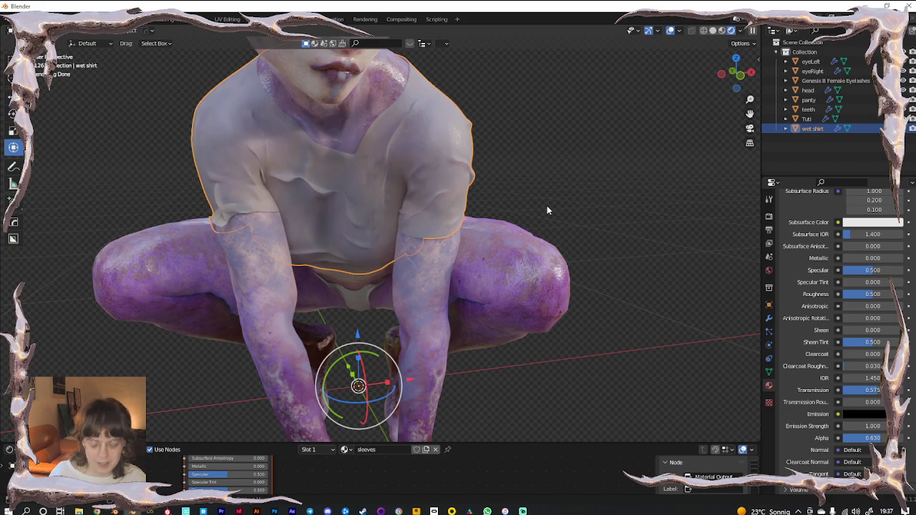
Raise specular to 1, lower roughness to 0.201, add 0.063 subsurface and drop alpha to 0.575
scroll(547, 209, down, 8)
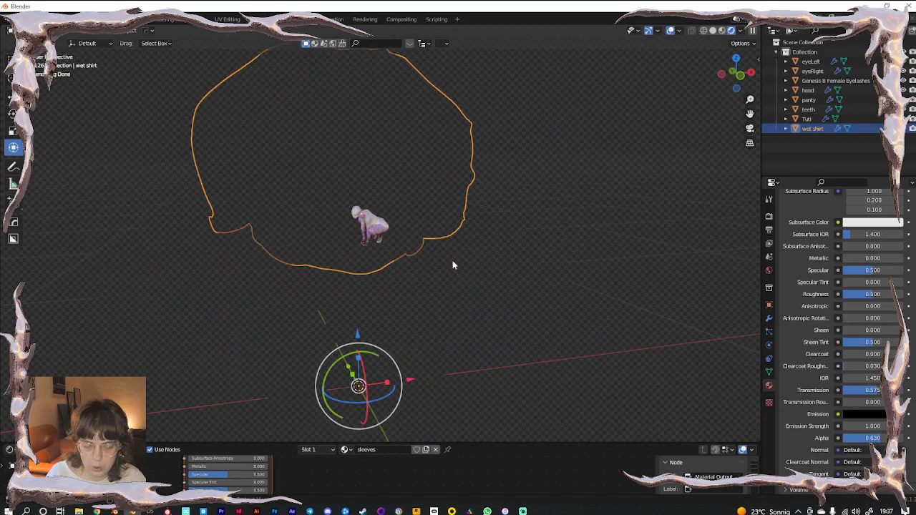
scroll(362, 218, up, 10)
click(581, 392)
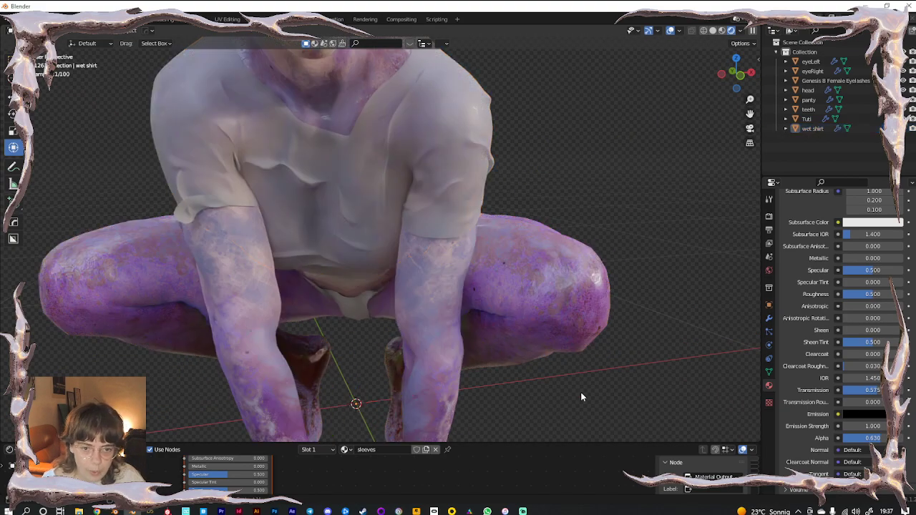
key(KP_1)
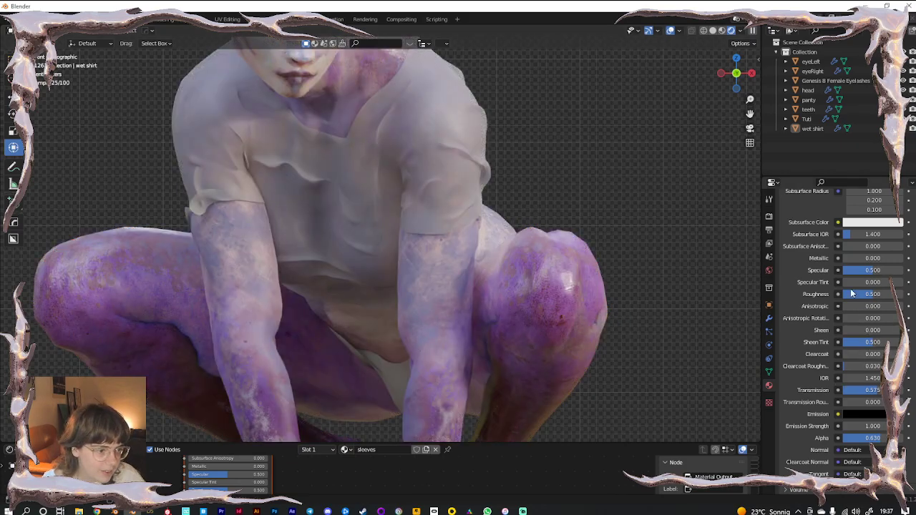
drag(859, 271, 862, 295)
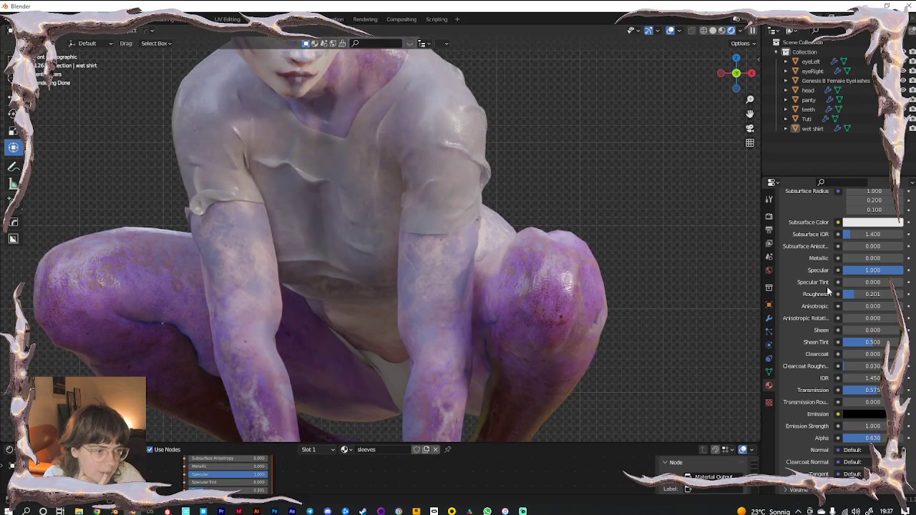
scroll(837, 279, up, 3)
mouse_move(857, 257)
mouse_down()
mouse_move(889, 258)
mouse_move(845, 258)
mouse_up()
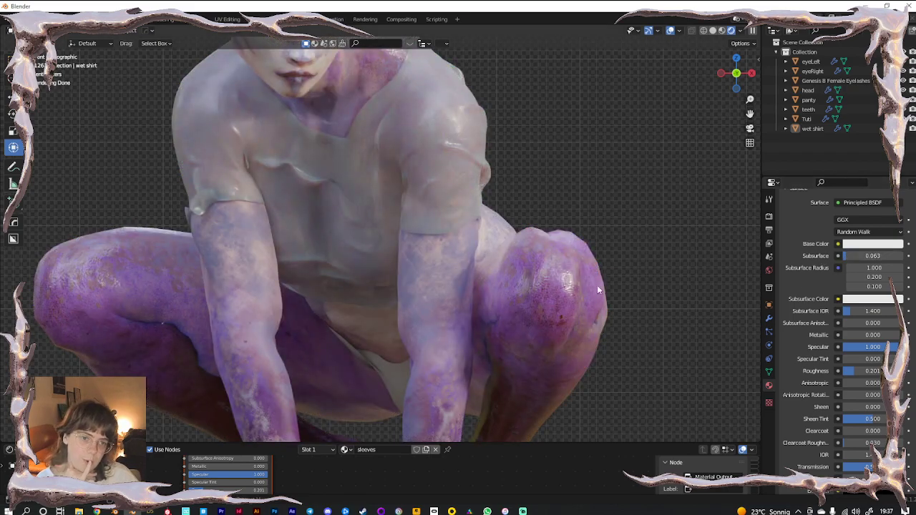
scroll(802, 407, down, 3)
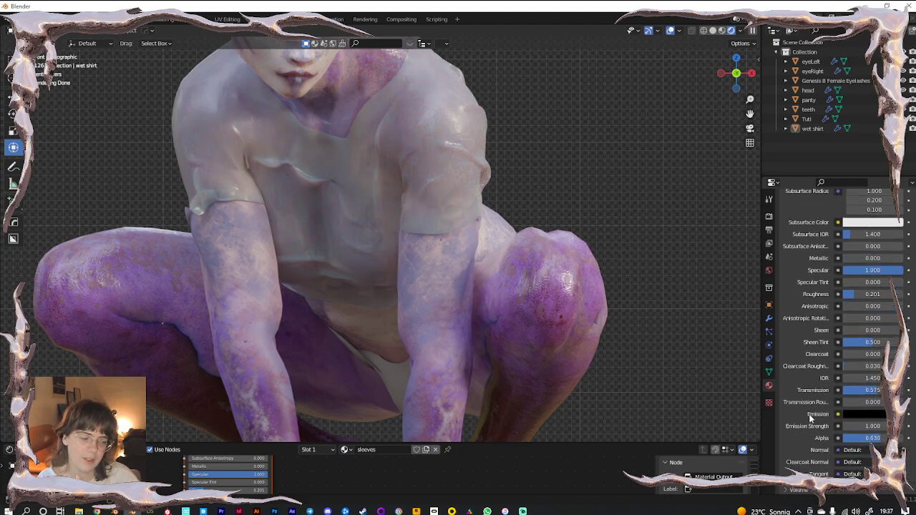
mouse_move(885, 438)
mouse_down()
mouse_move(863, 438)
mouse_move(878, 438)
mouse_up()
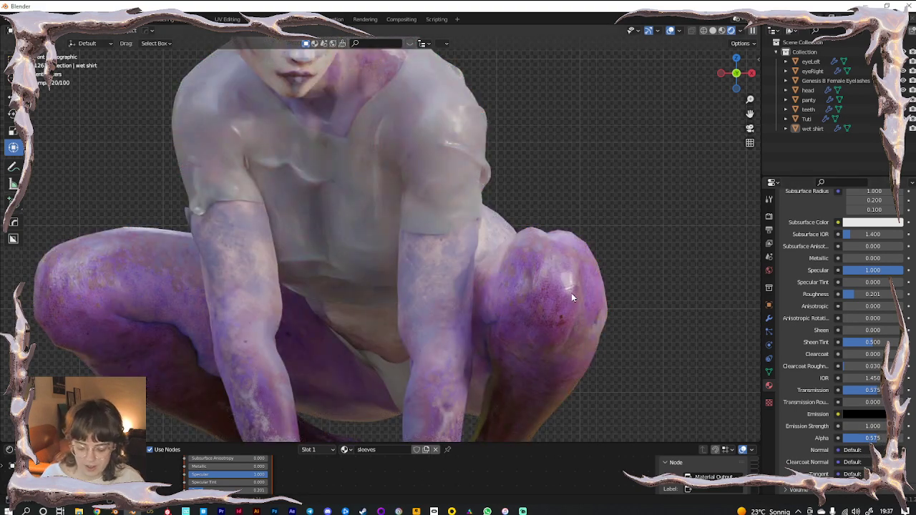
key(n)
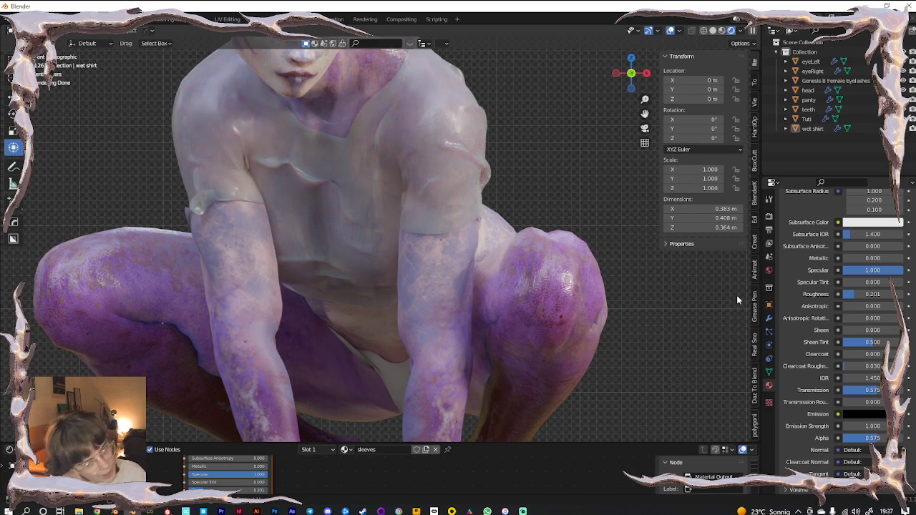
Search BlenderKit materials for 'wet' and page through the 33 results
click(754, 205)
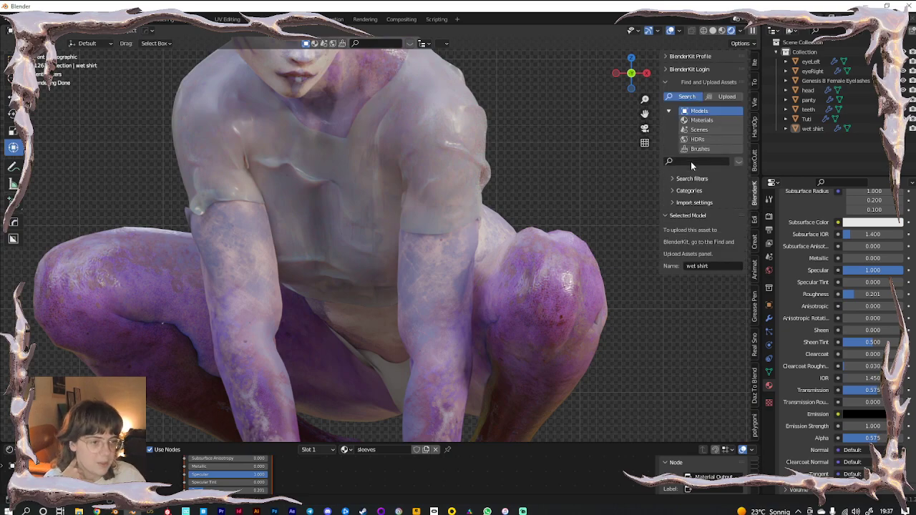
click(700, 119)
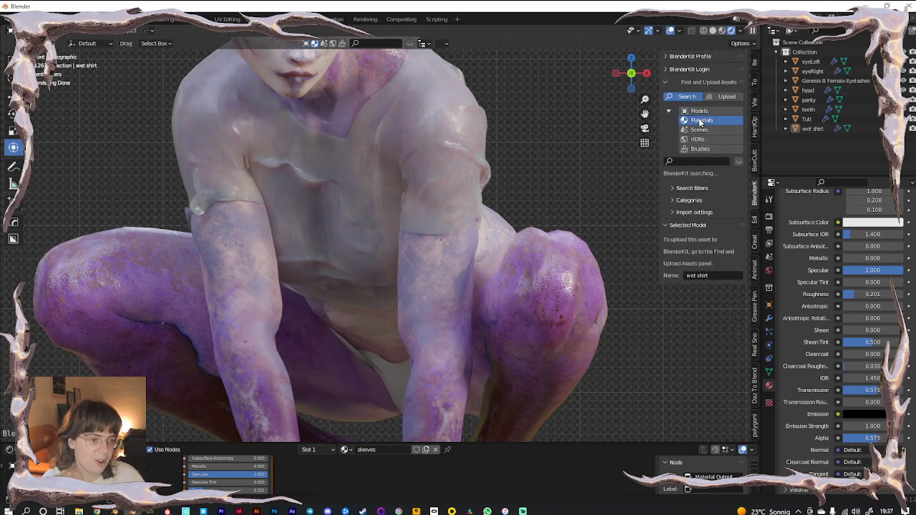
click(685, 201)
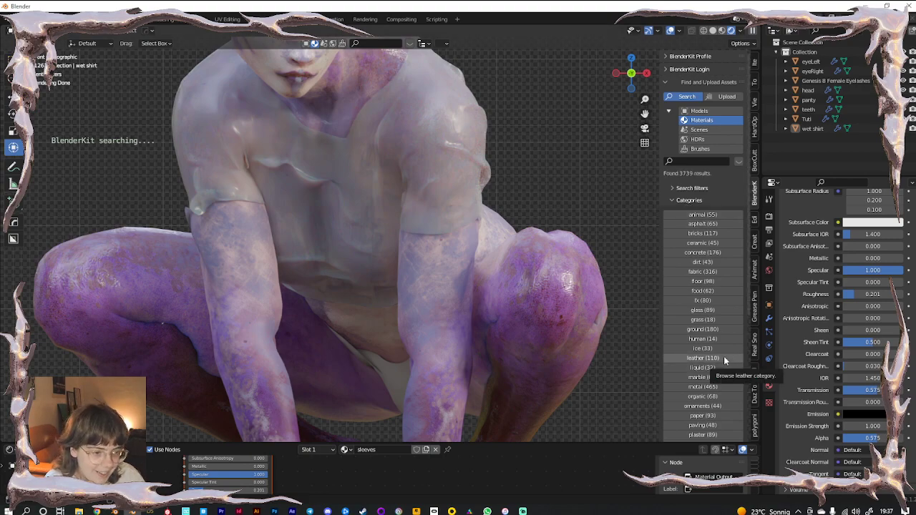
click(680, 161)
text(wet)
key(Return)
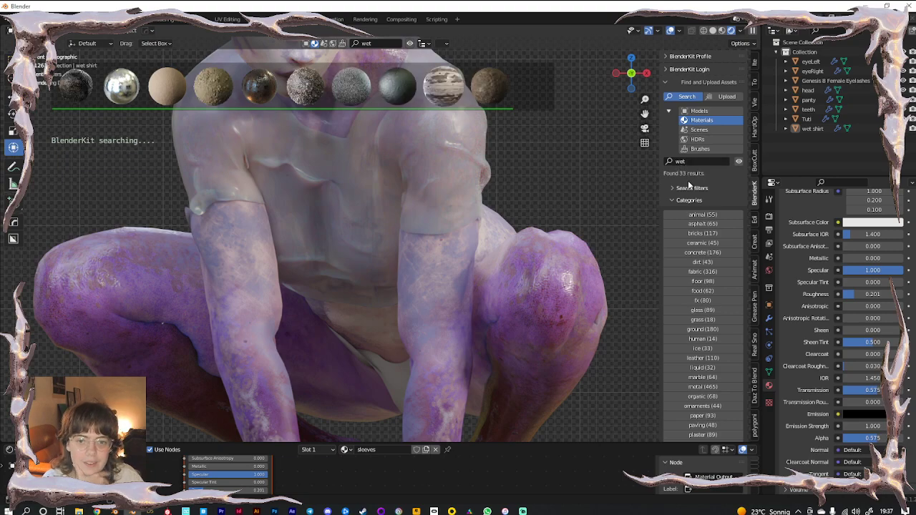
mouse_move(265, 90)
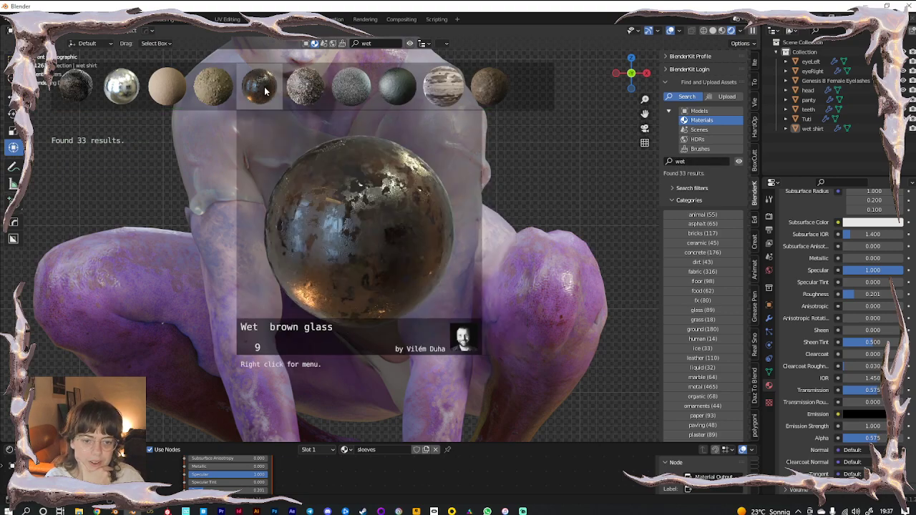
click(560, 90)
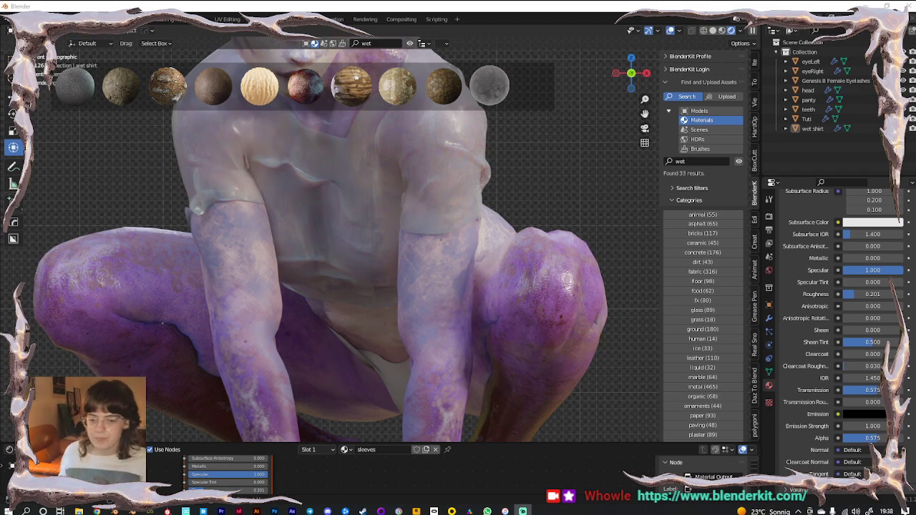
Apply Animated Rain Ripples to the shirt and check it at frames 104, 71 and 105
mouse_move(498, 85)
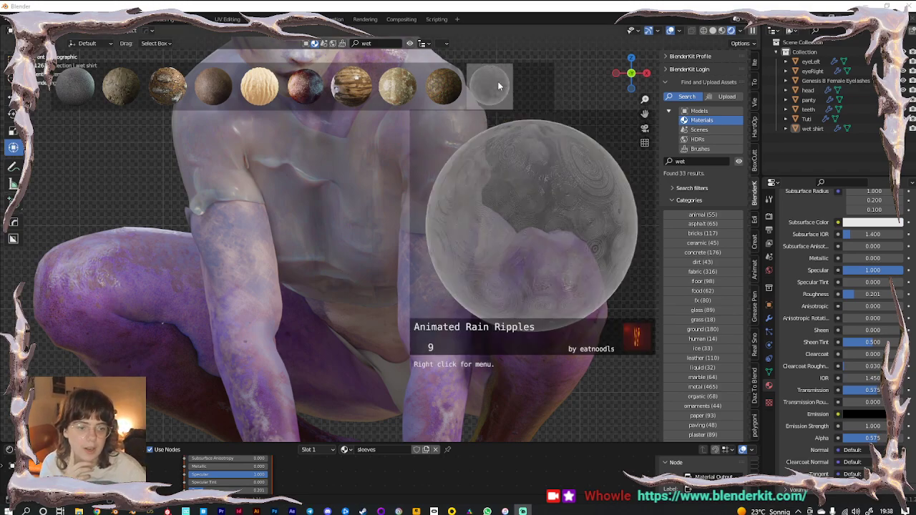
drag(499, 85, 544, 164)
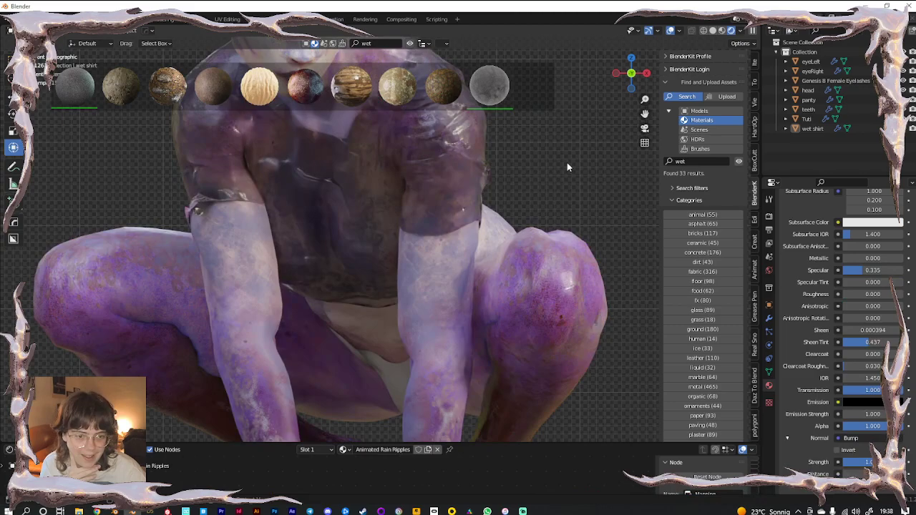
click(9, 450)
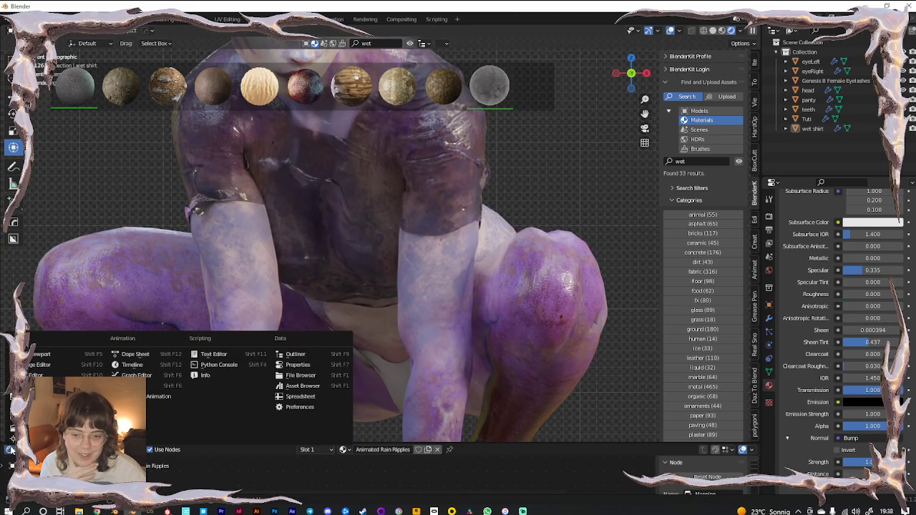
click(130, 365)
click(319, 461)
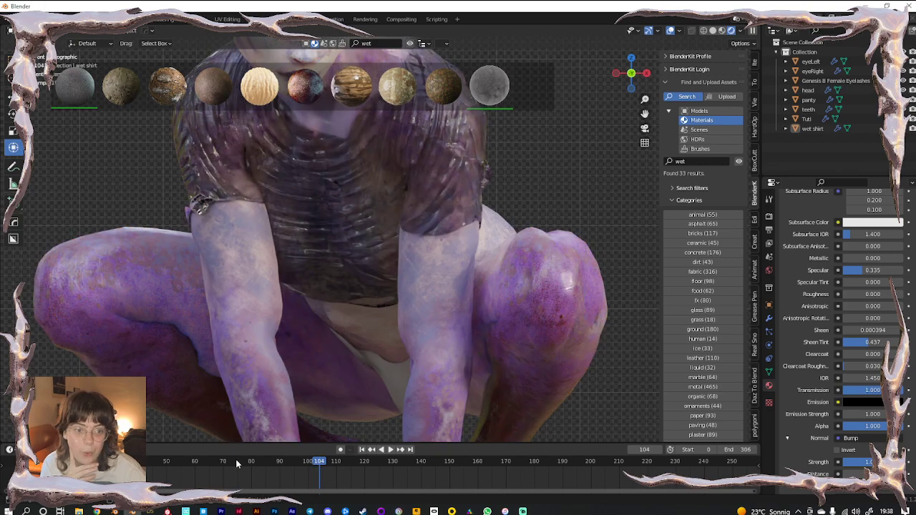
click(225, 464)
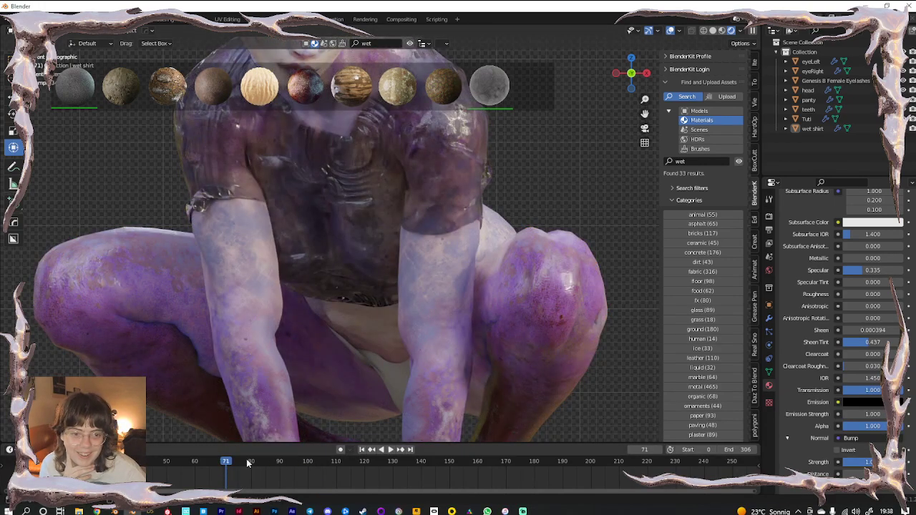
click(321, 462)
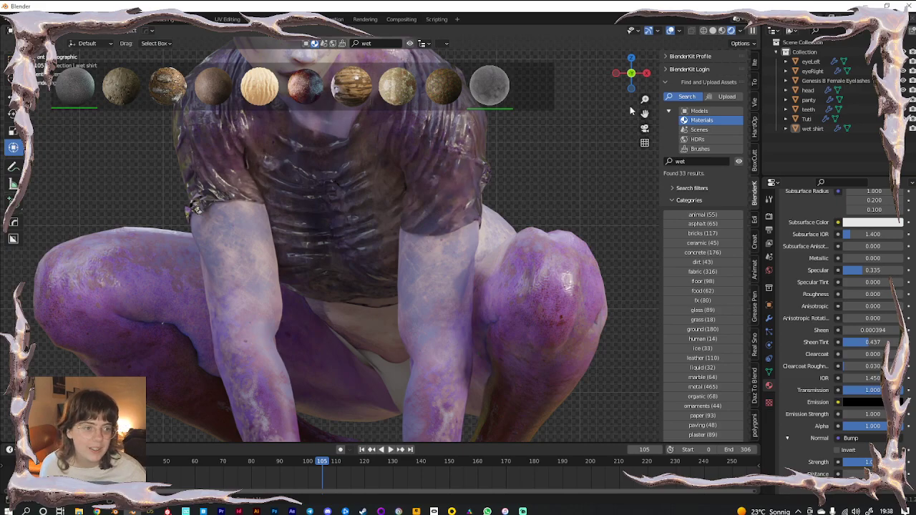
Isolate the wet shirt, play its cloth simulation to frame 118, then show the whole character
click(445, 163)
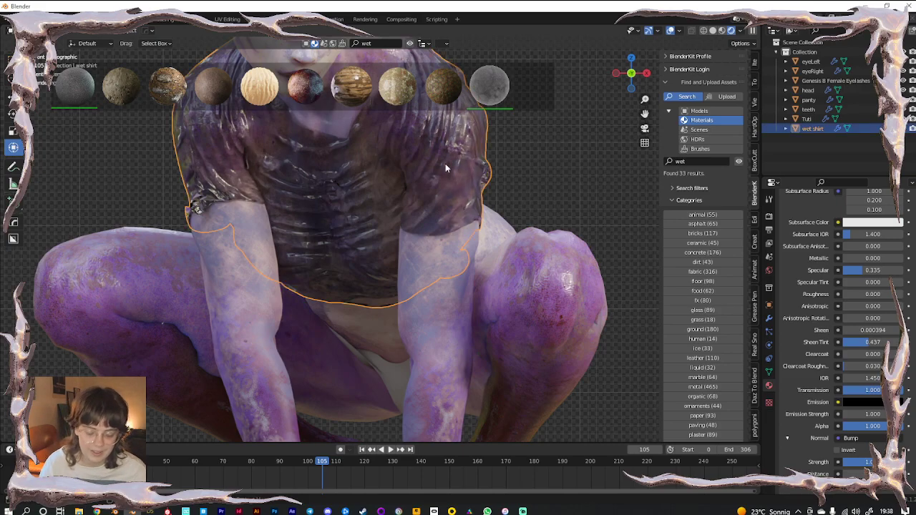
key(KP_Divide)
click(213, 397)
key(KP_0)
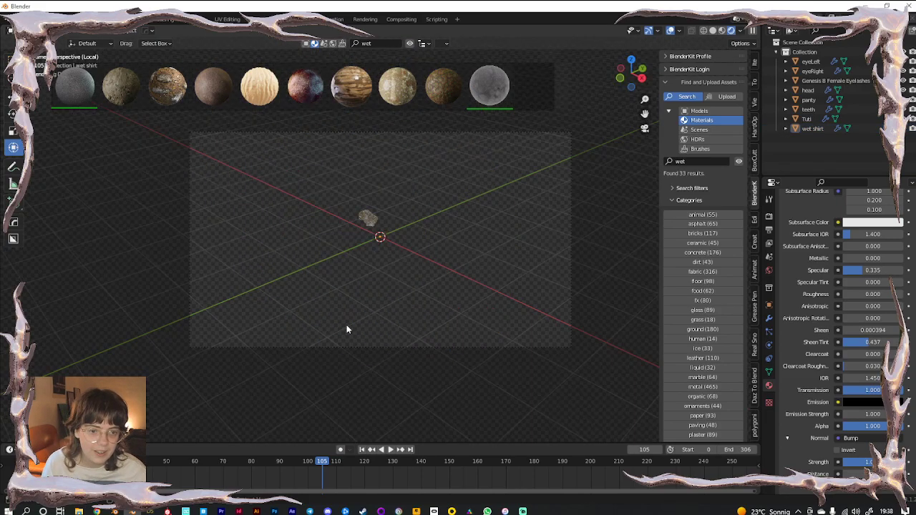
key(KP_0)
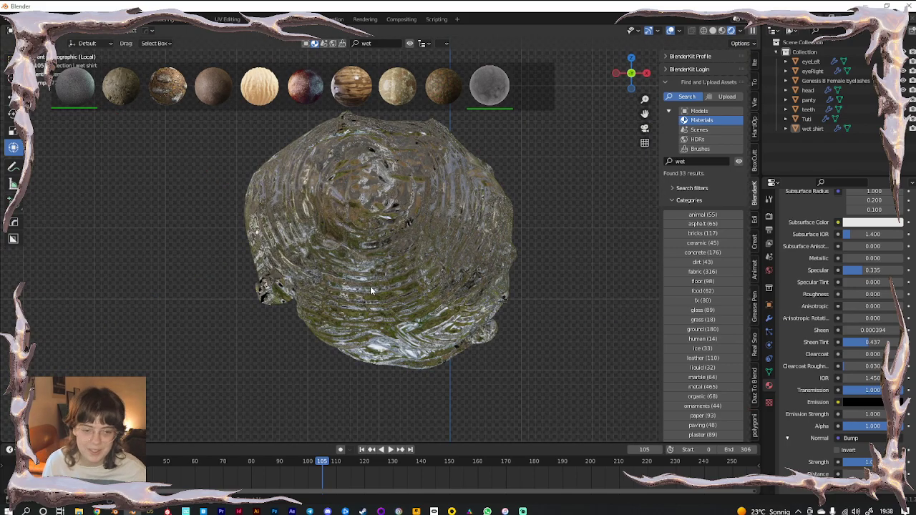
key(space)
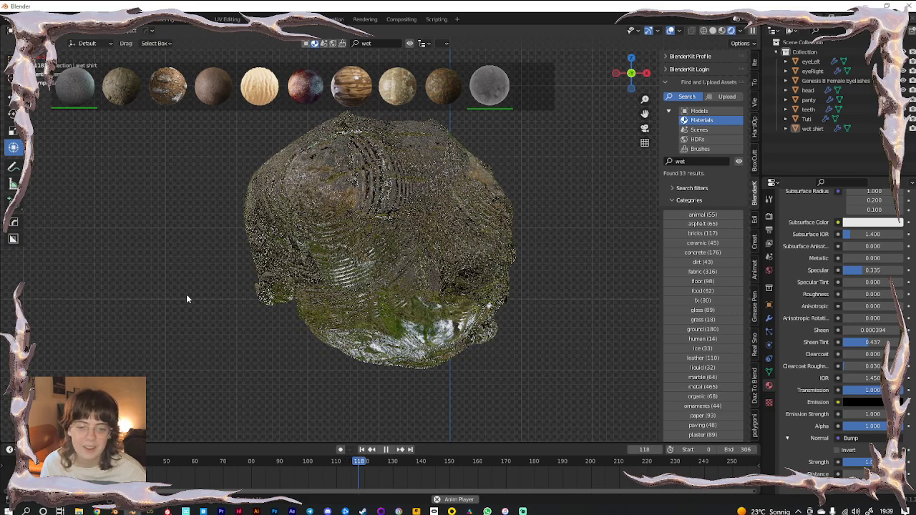
key(space)
key(KP_Divide)
shift+middle_drag(369, 236, 380, 292)
Show the scene world in the viewport and feed the World colour from an Environment Texture
click(739, 31)
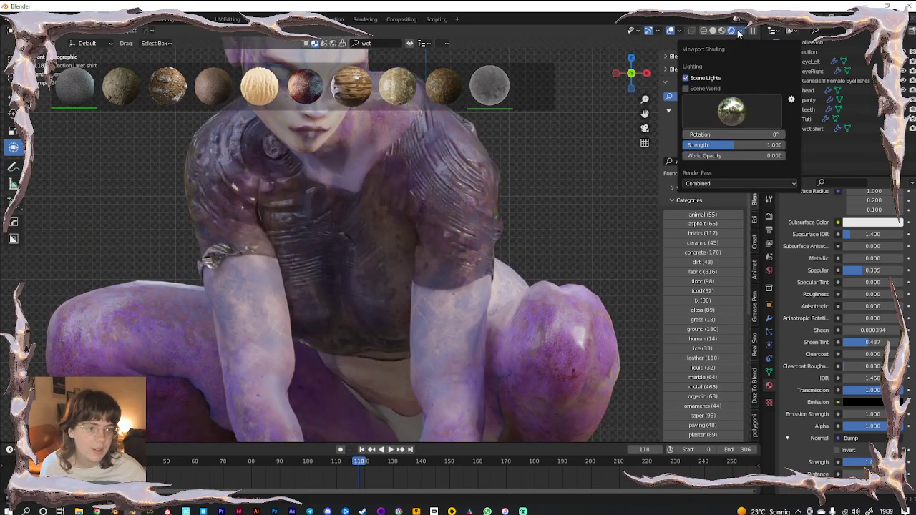
click(686, 88)
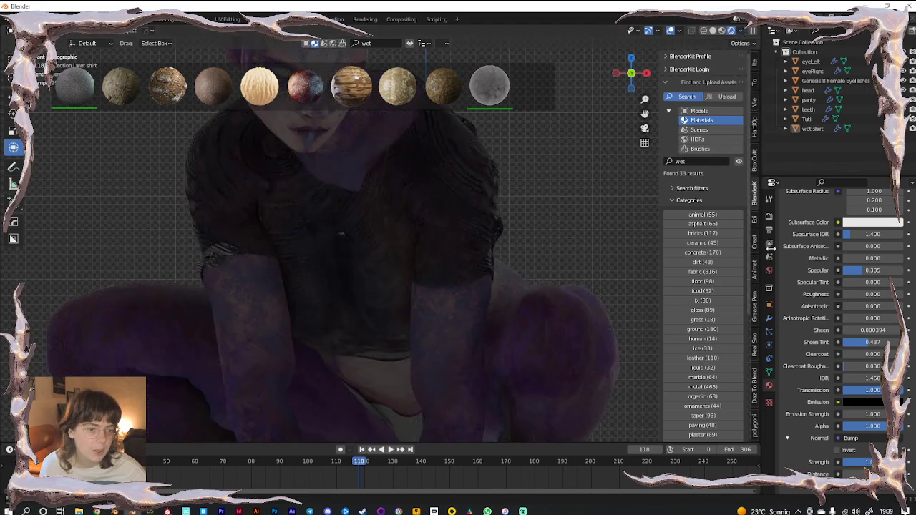
click(769, 270)
click(838, 277)
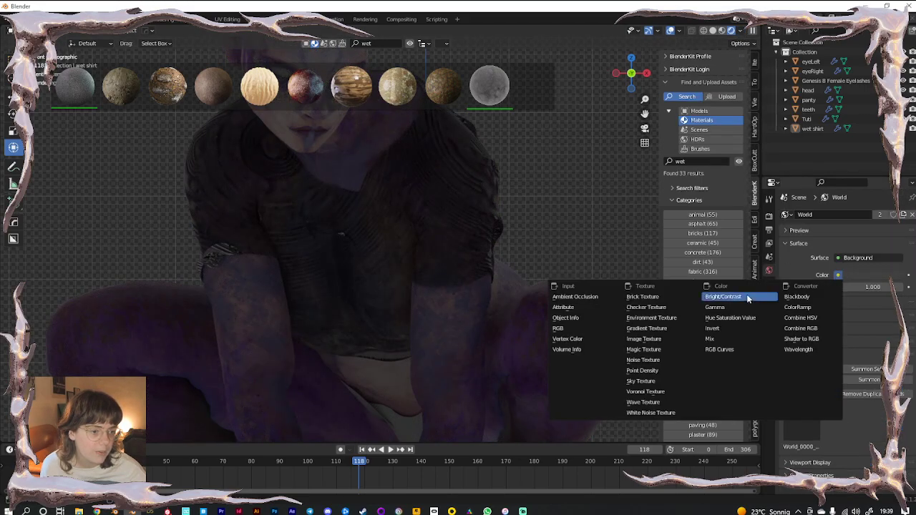
click(643, 317)
Load cinema_lobby_2k.hdr from the HDRIs folder as the environment image
click(883, 288)
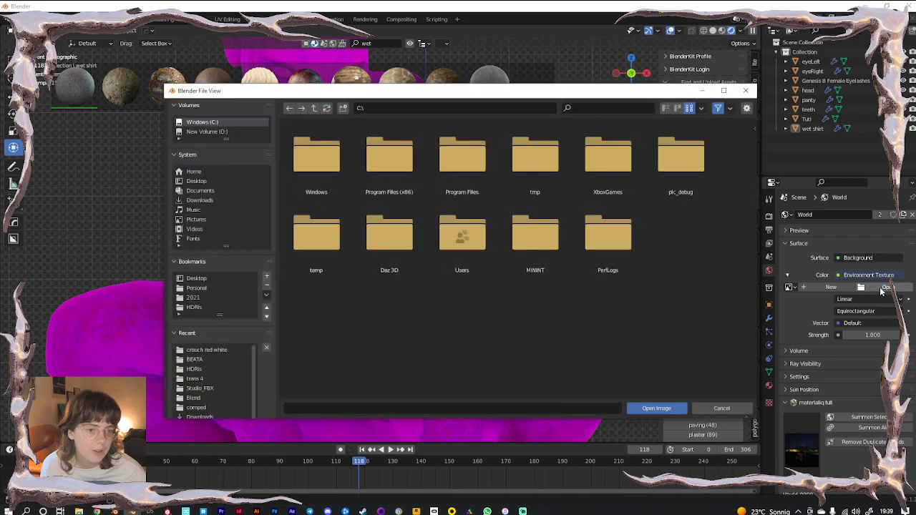
click(193, 308)
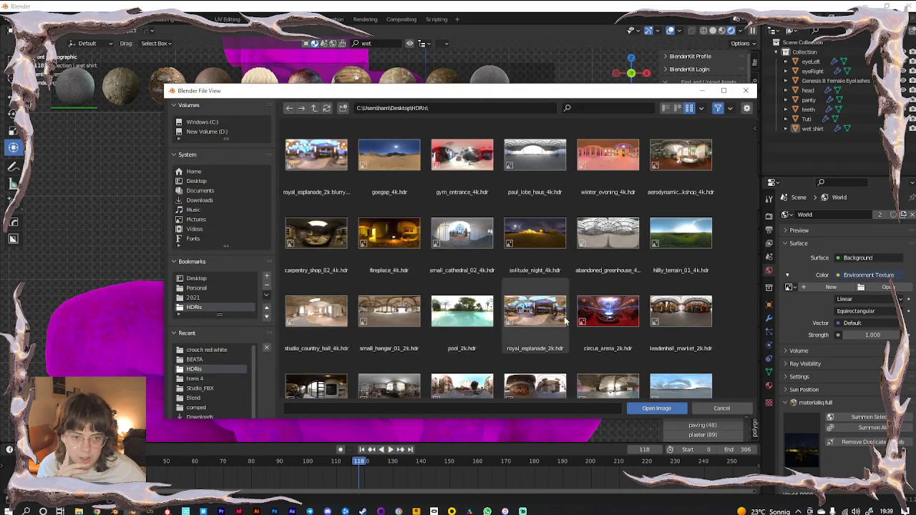
scroll(558, 319, down, 10)
scroll(547, 340, up, 5)
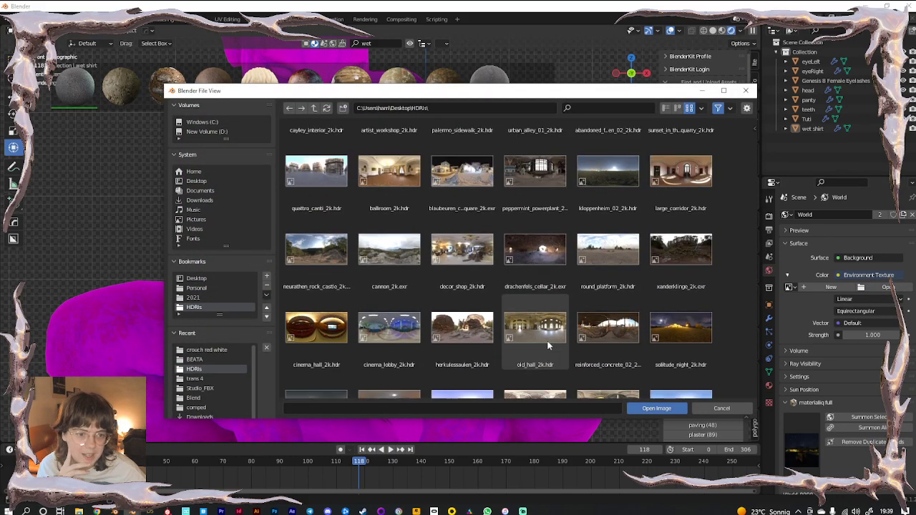
double_click(404, 330)
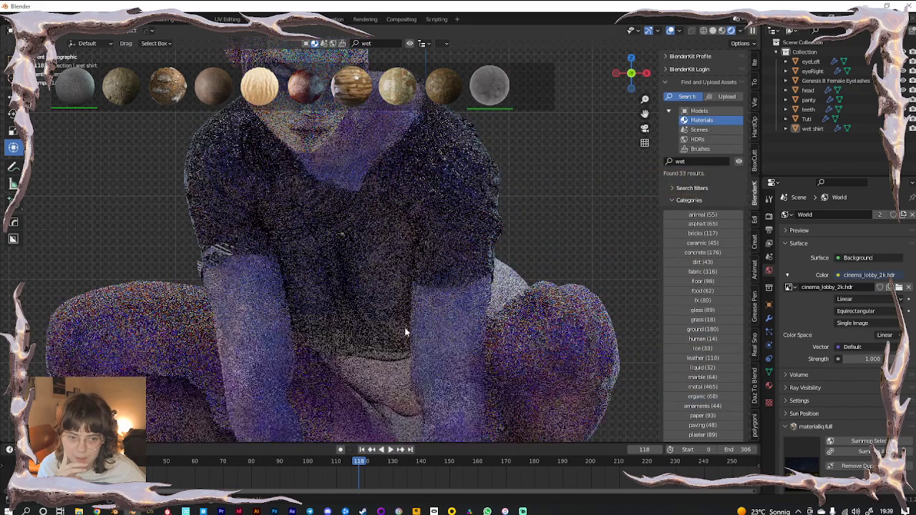
scroll(534, 252, down, 3)
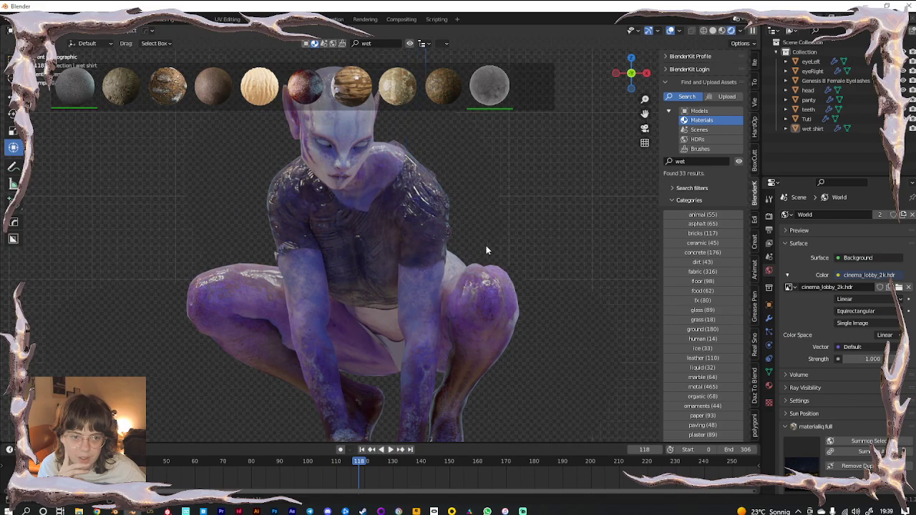
scroll(486, 245, up, 3)
click(561, 90)
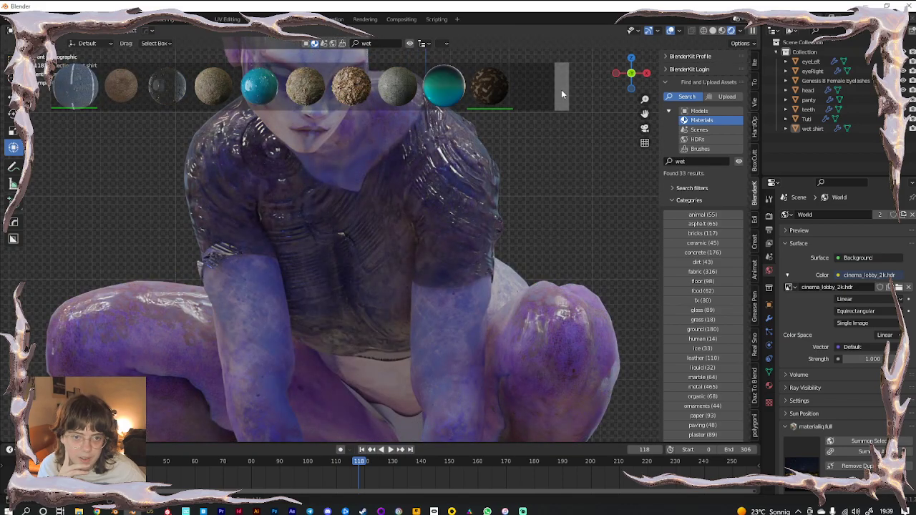
Try the BlenderKit Water Condensation and Water realistic materials on the wet shirt
mouse_move(264, 87)
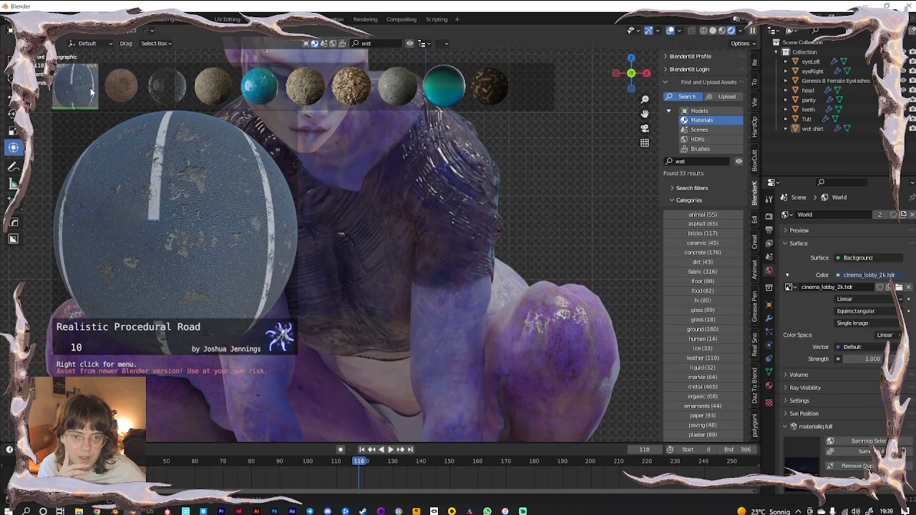
click(433, 191)
drag(264, 89, 485, 210)
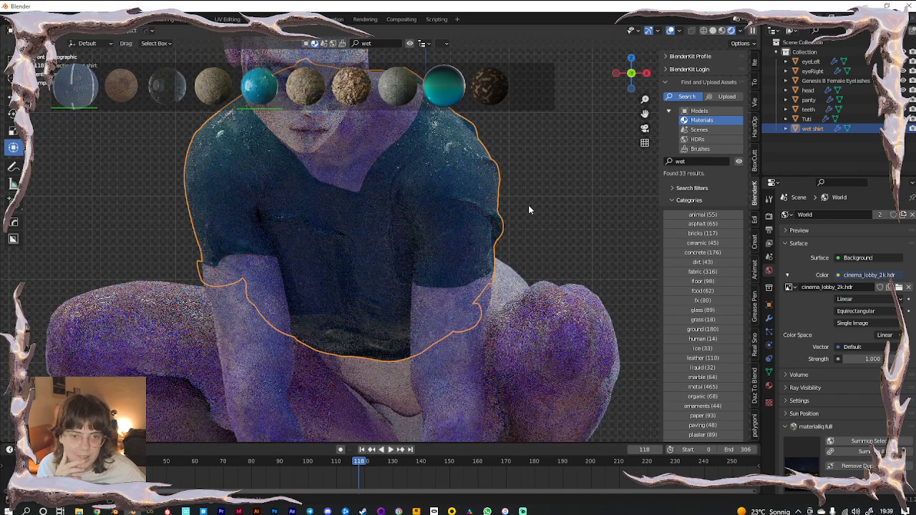
mouse_move(444, 86)
drag(444, 86, 469, 115)
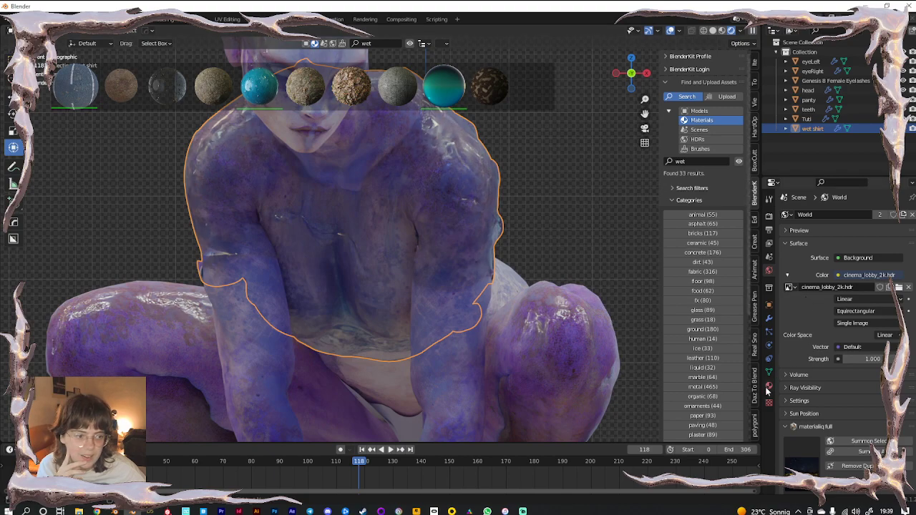
click(564, 93)
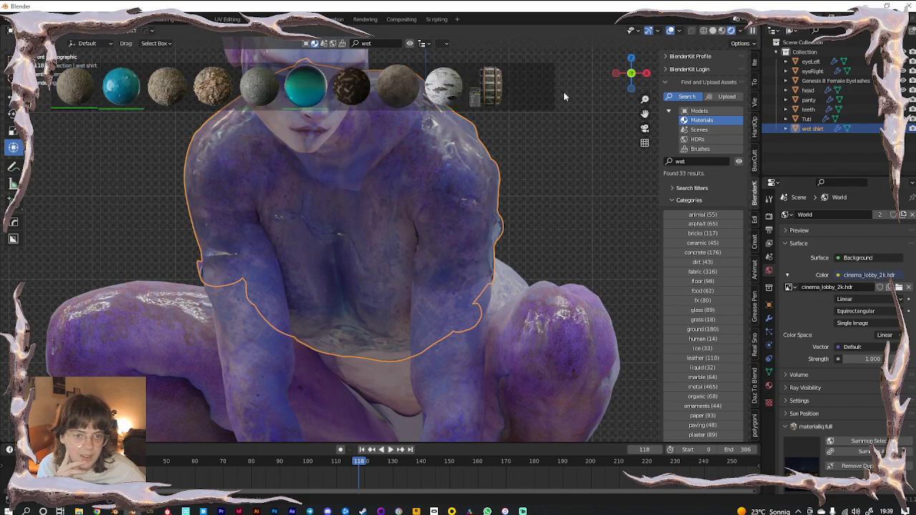
click(564, 93)
Swap the shirt's material to 'Material', then assign the existing 'sleeves' material
click(767, 386)
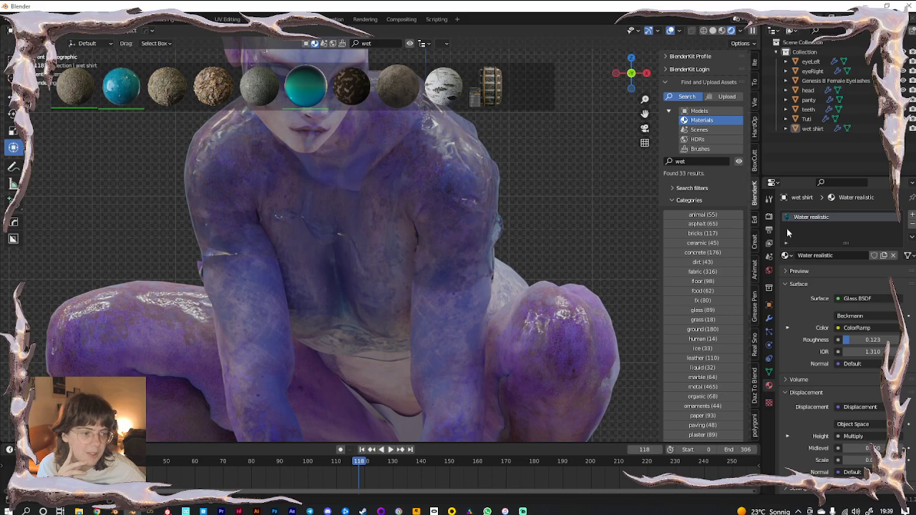
click(786, 256)
text(mate)
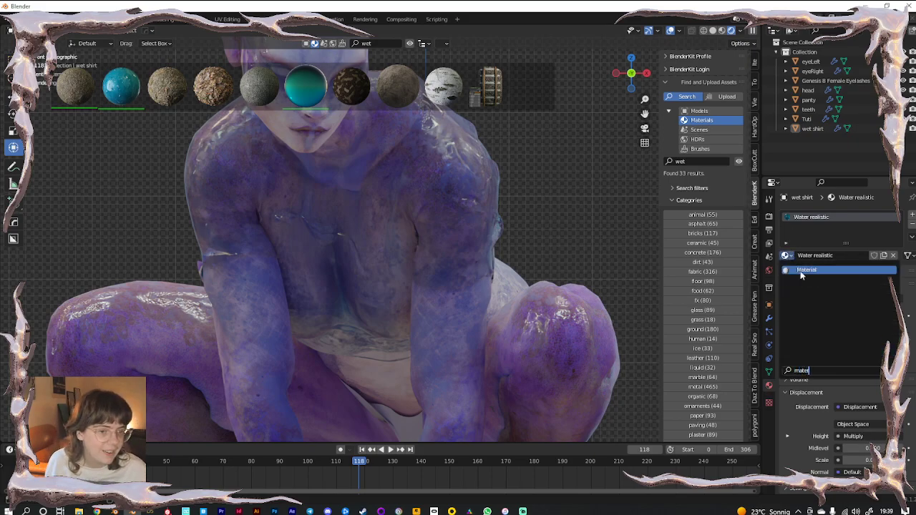
click(802, 271)
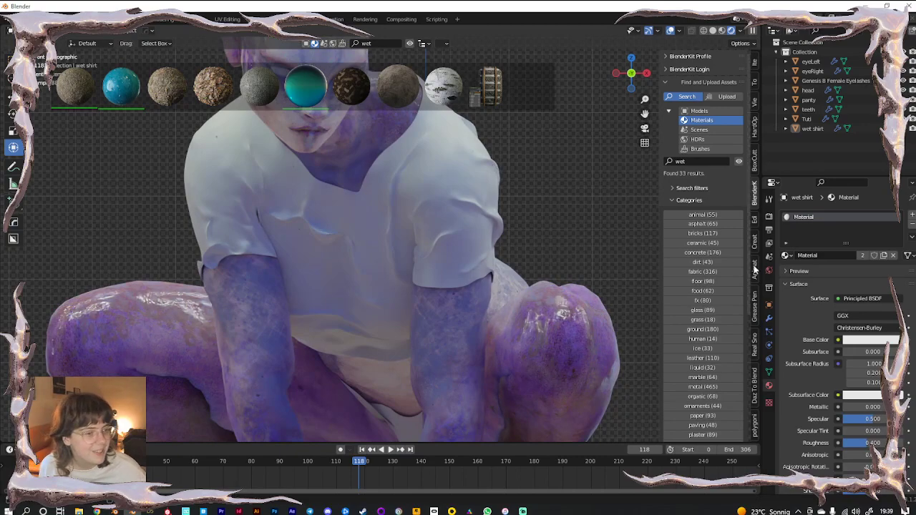
click(785, 255)
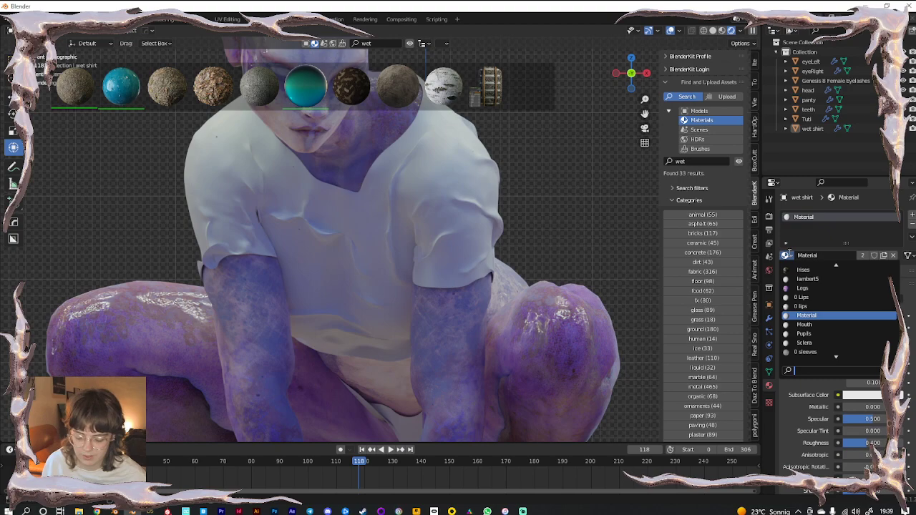
text(top)
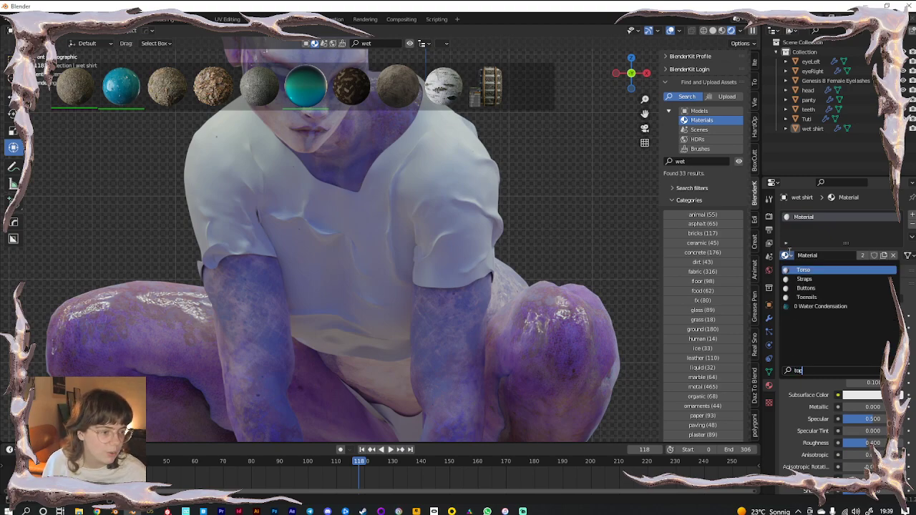
key(BackSpace)
key(BackSpace)
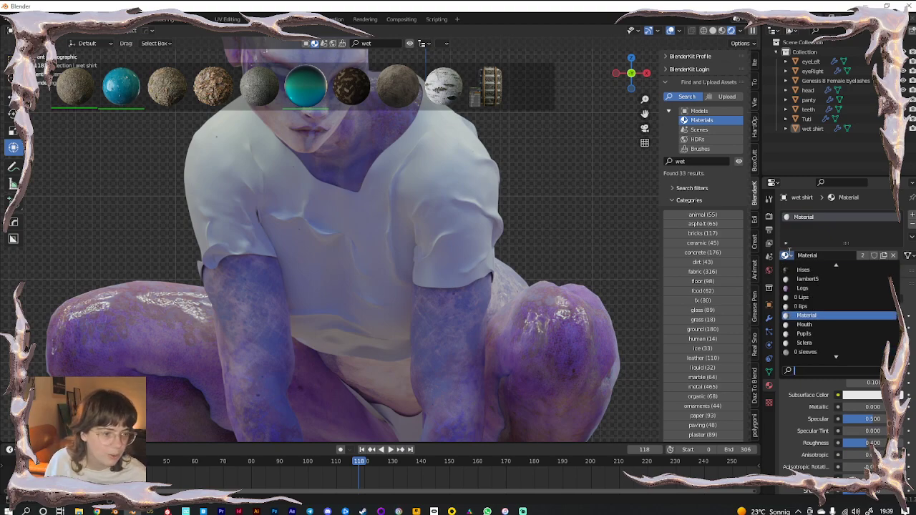
click(807, 351)
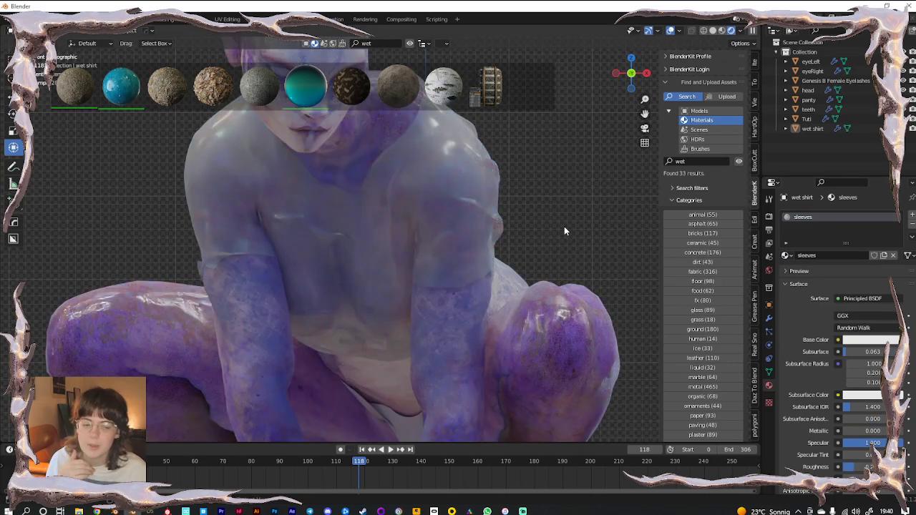
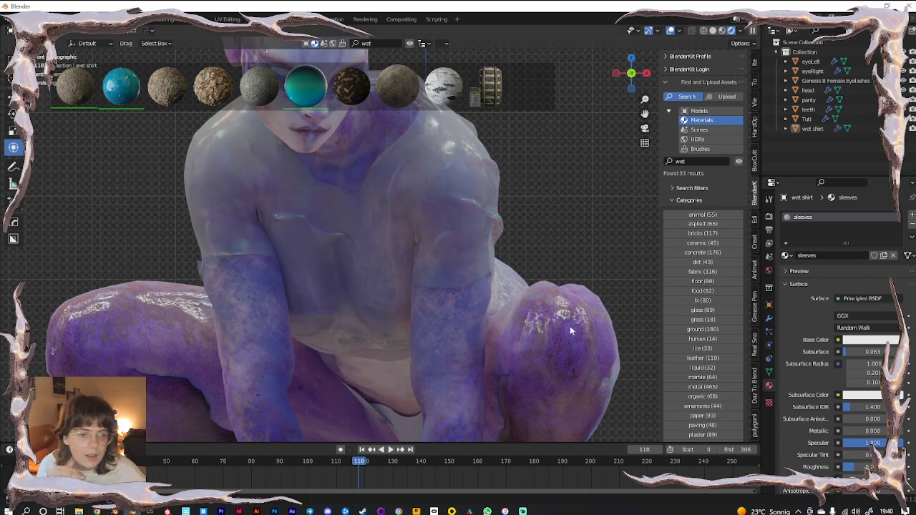
Turn the bottom timeline area into an enlarged Shader Editor framing the sleeves nodes
scroll(830, 416, down, 3)
scroll(830, 416, down, 1)
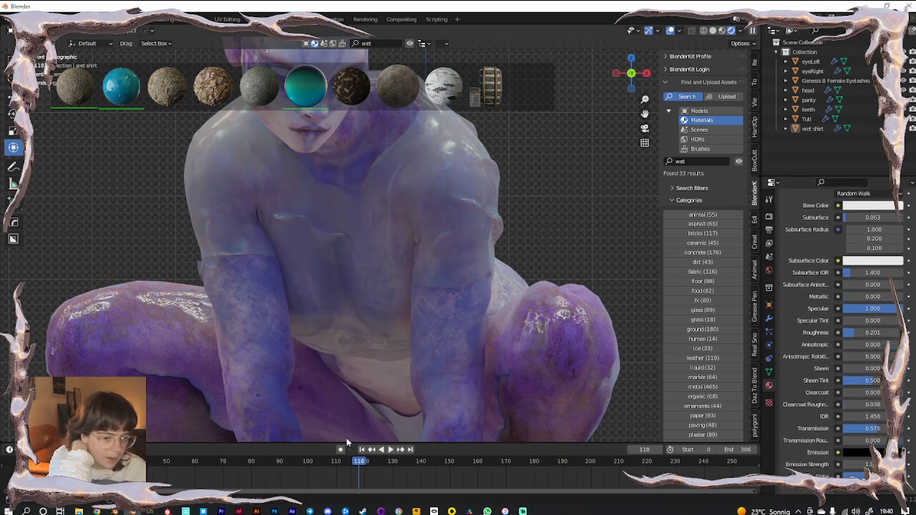
click(10, 449)
click(51, 417)
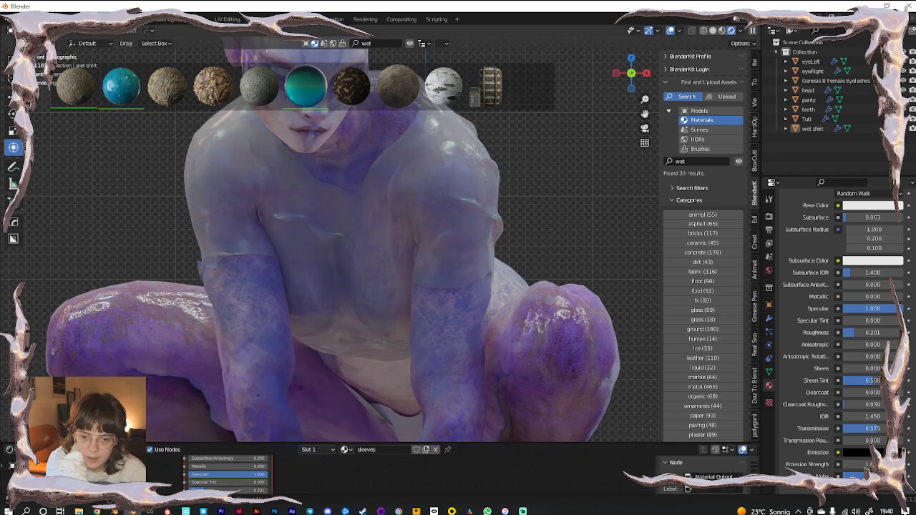
drag(161, 442, 172, 178)
middle_drag(122, 286, 203, 289)
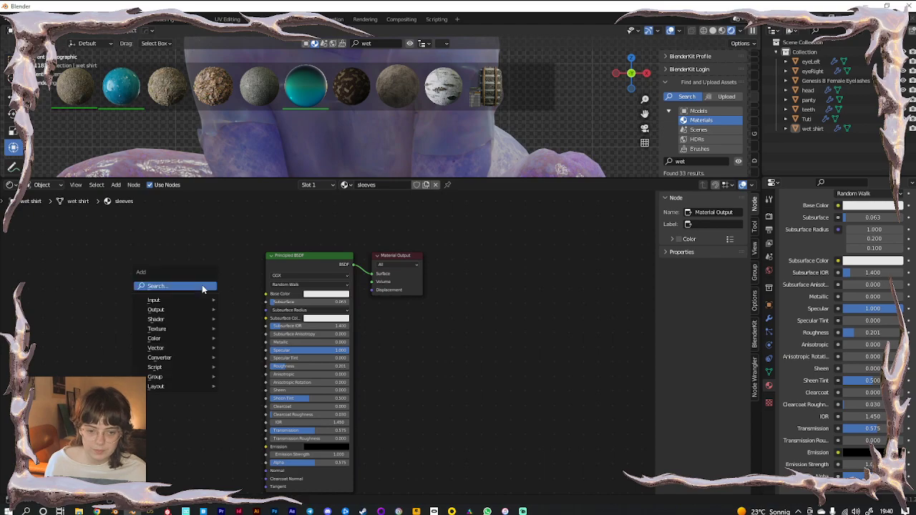
Add a Fresnel node and delete it, then select the wet shirt and shrink the node editor
key(shift+a)
text(fres)
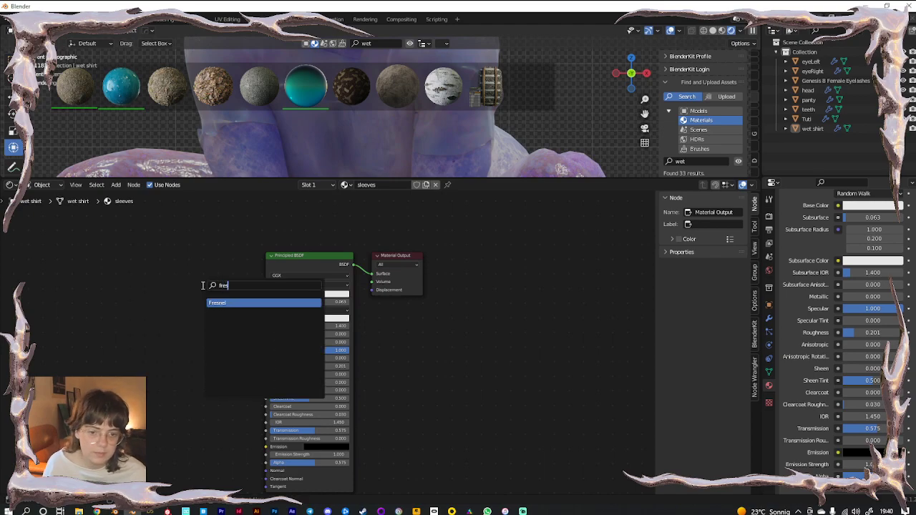
click(231, 304)
click(143, 317)
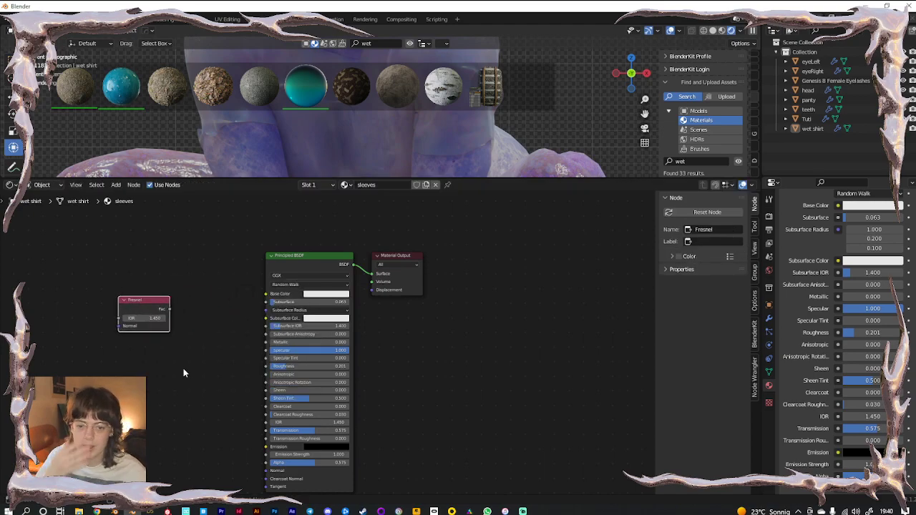
middle_drag(193, 414, 199, 387)
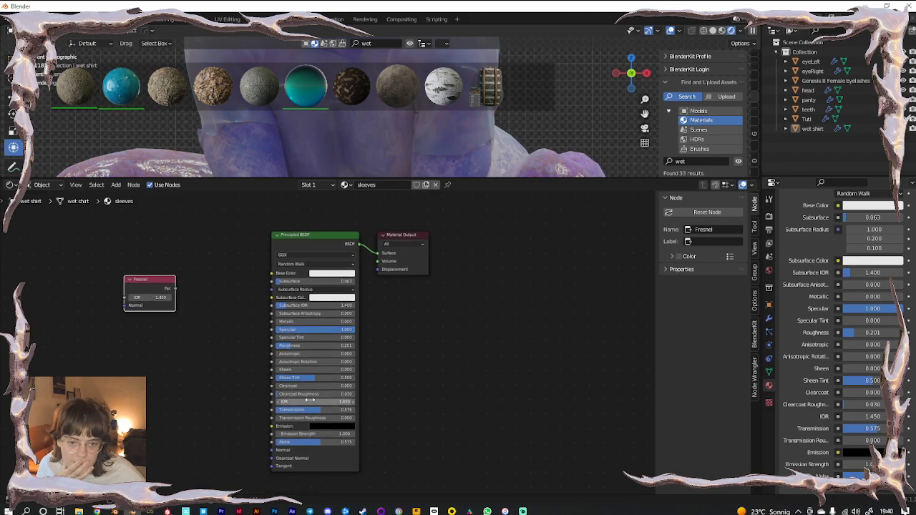
key(x)
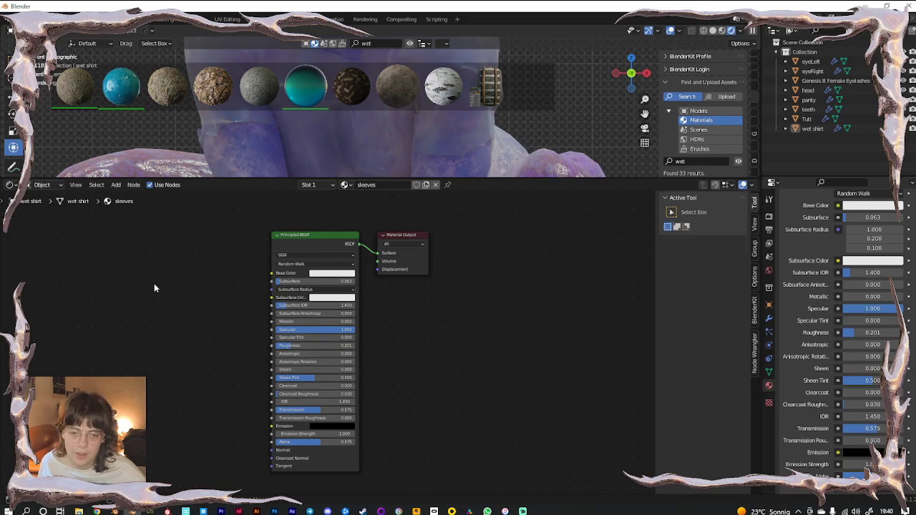
click(292, 174)
drag(292, 176, 292, 385)
scroll(419, 257, up, 5)
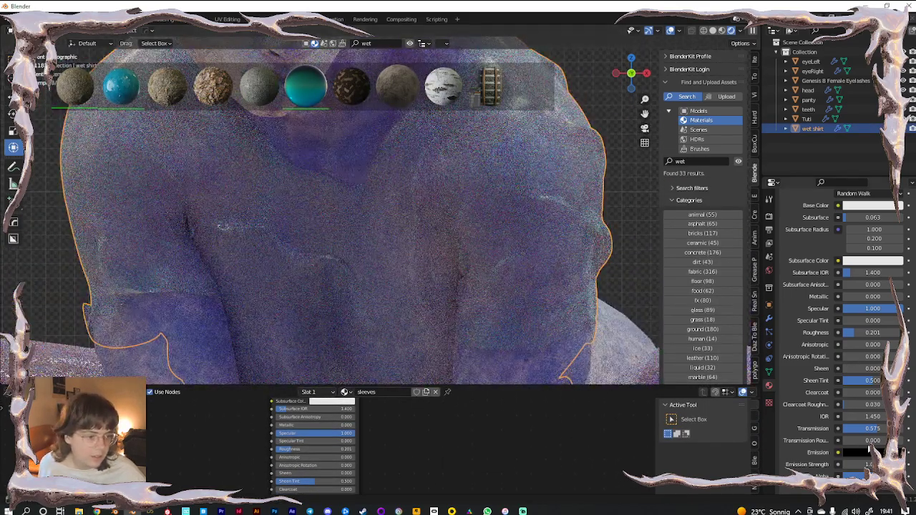
Set the sleeves material's IOR to 1.050, Subsurface to 0.010 and Transmission Roughness to 0.252
mouse_move(862, 417)
mouse_down()
mouse_move(910, 416)
mouse_move(854, 416)
mouse_up()
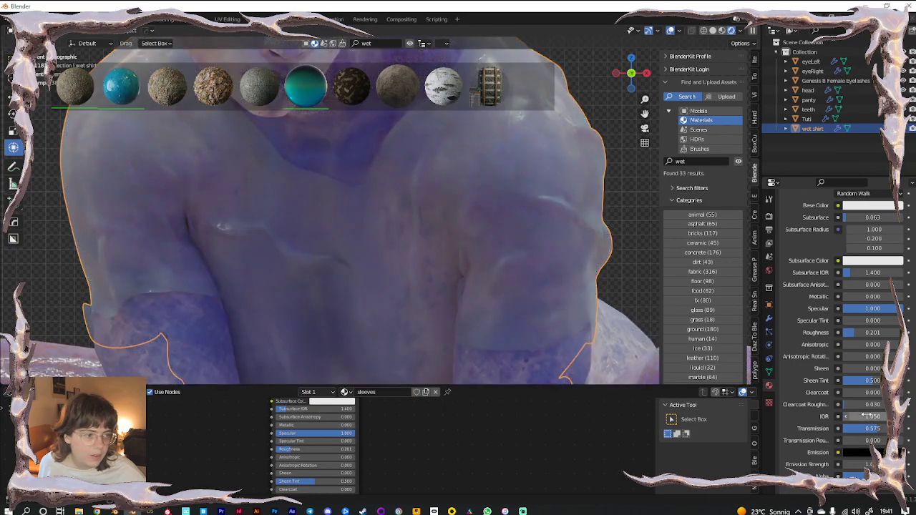
click(864, 216)
click(879, 217)
drag(879, 217, 858, 217)
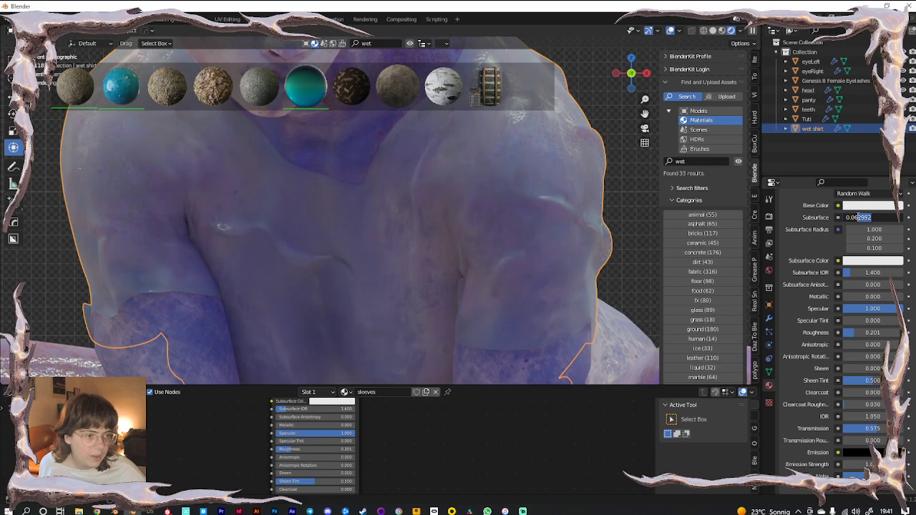
text(010)
key(Return)
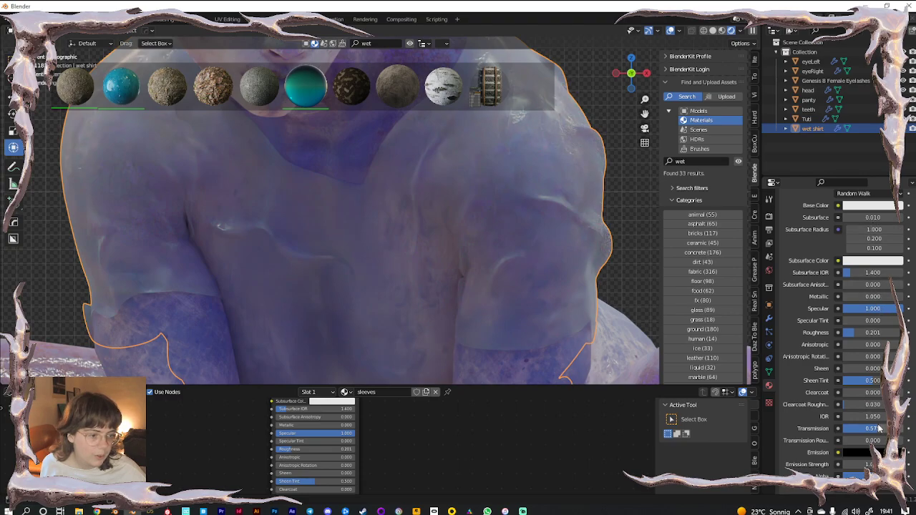
drag(863, 443, 878, 443)
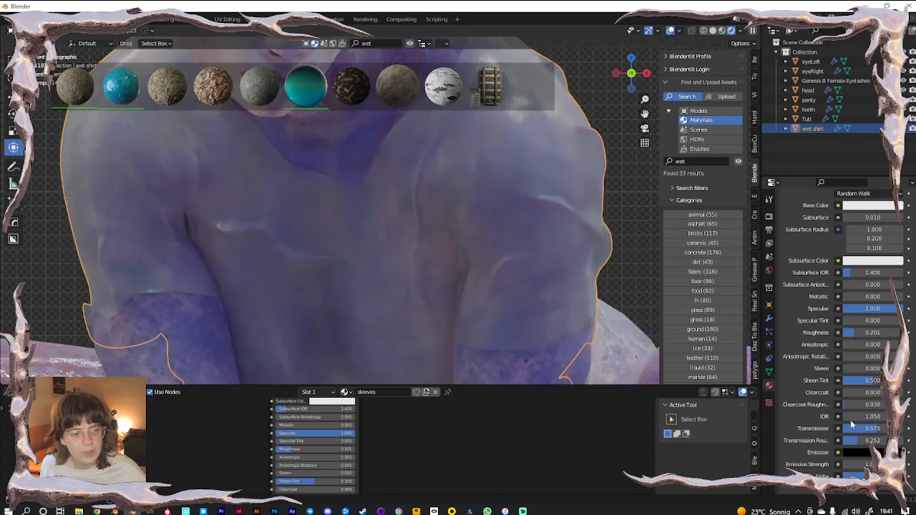
Turn off the viewport Noise Threshold, start denoising at sample 1, and use 1000 viewport samples
click(769, 230)
click(769, 217)
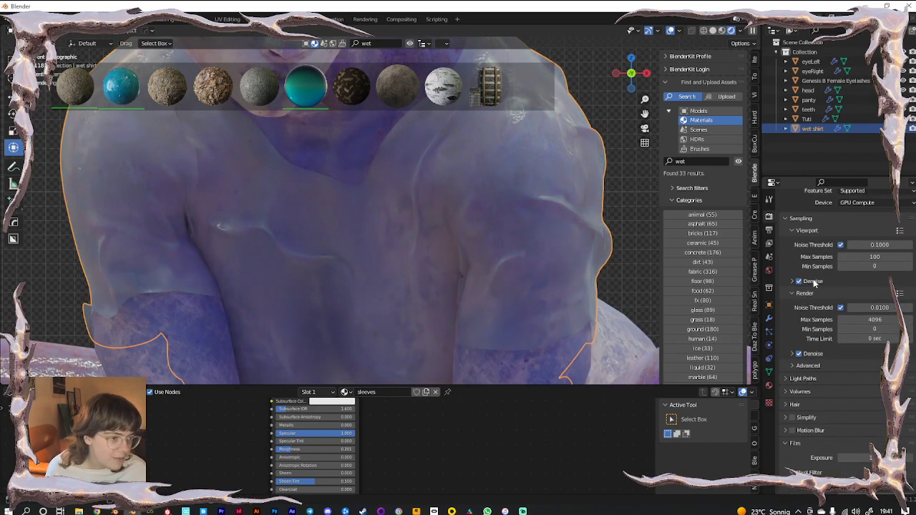
click(813, 281)
click(840, 245)
click(860, 308)
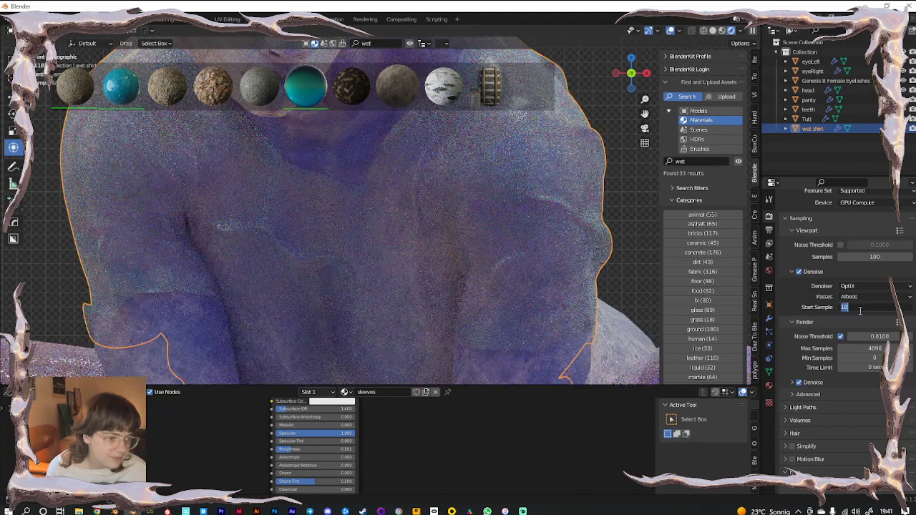
text(1)
key(Return)
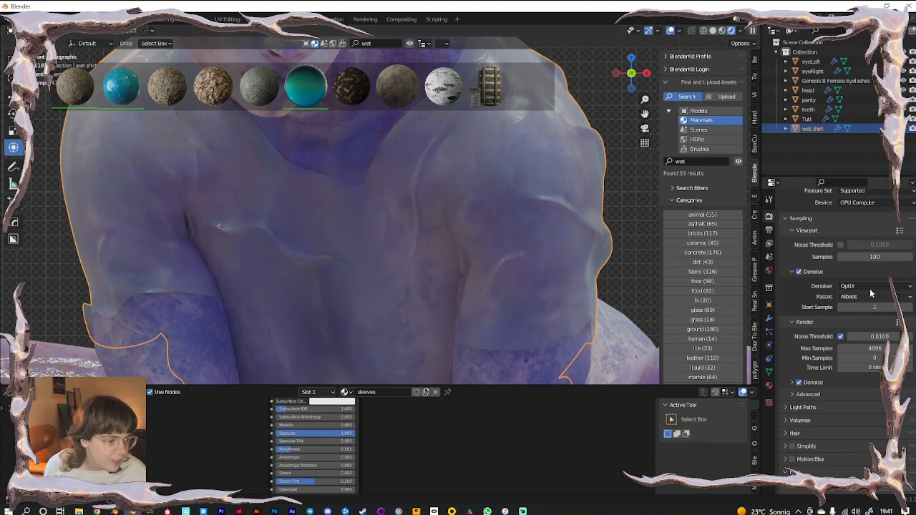
double_click(872, 256)
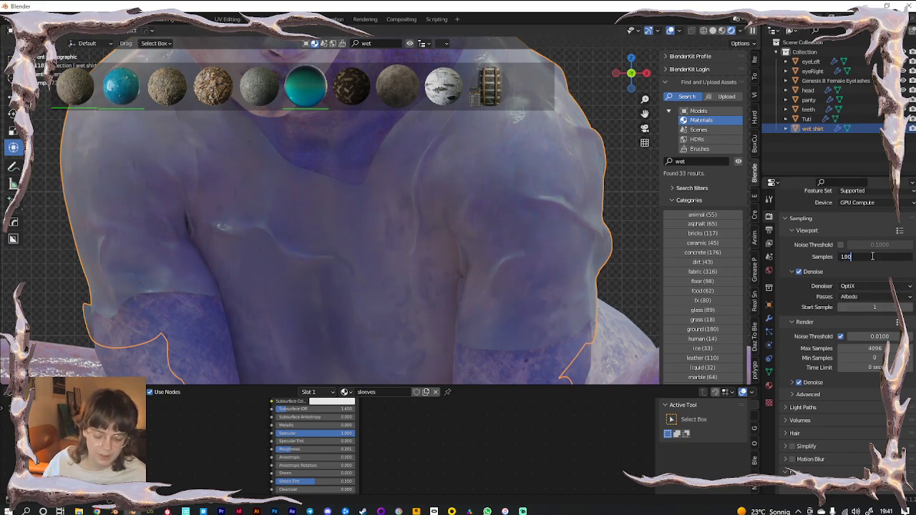
key(Return)
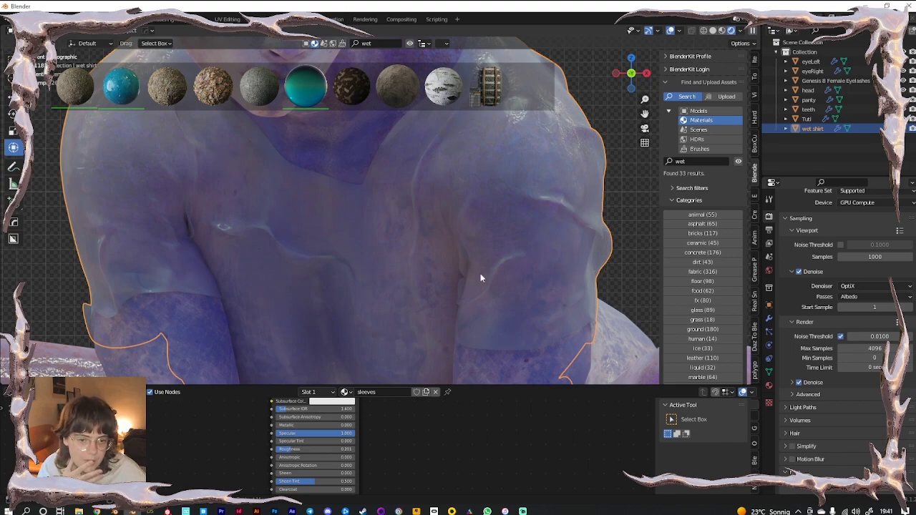
scroll(401, 270, down, 5)
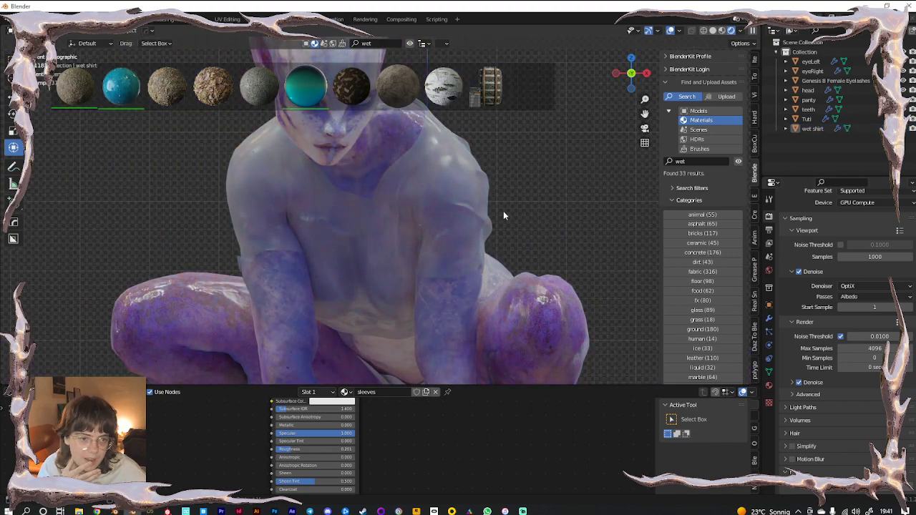
Lower the wet shirt material's Alpha to about 0.362 and hide overlays to judge the look
click(447, 206)
click(769, 388)
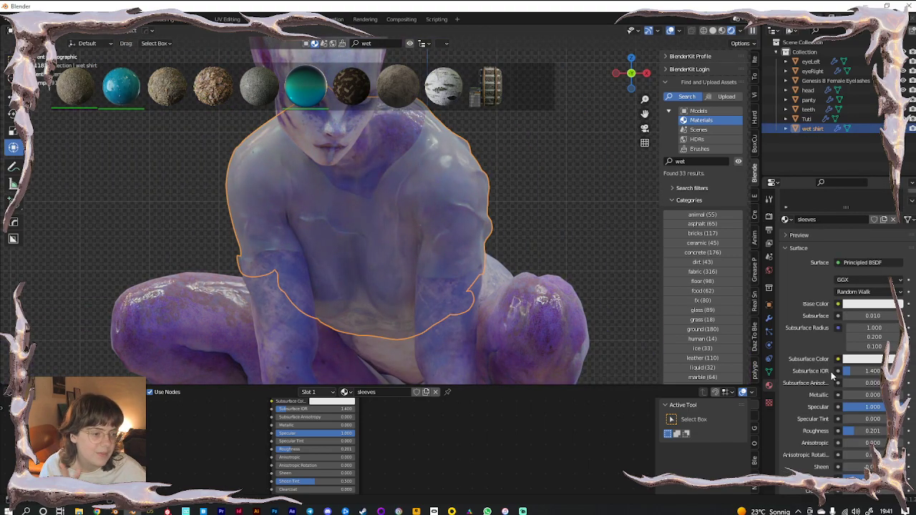
scroll(831, 371, down, 8)
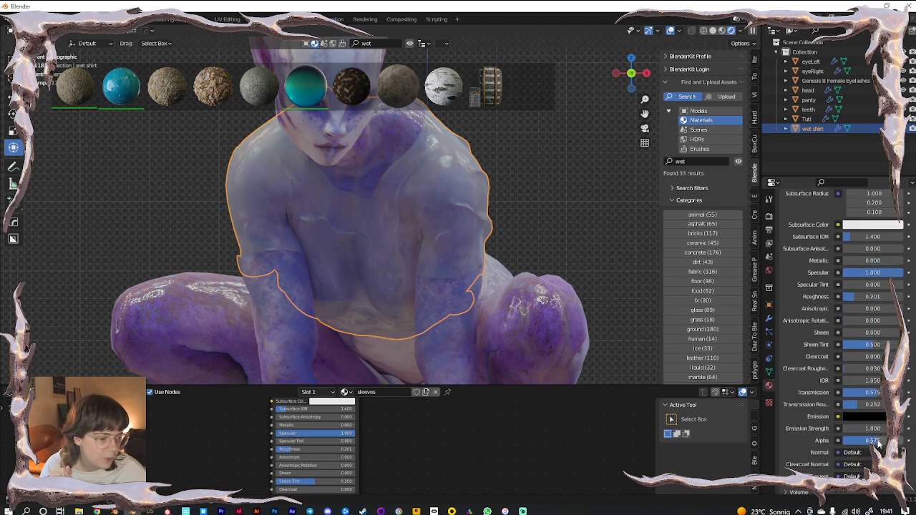
drag(871, 440, 848, 440)
click(671, 31)
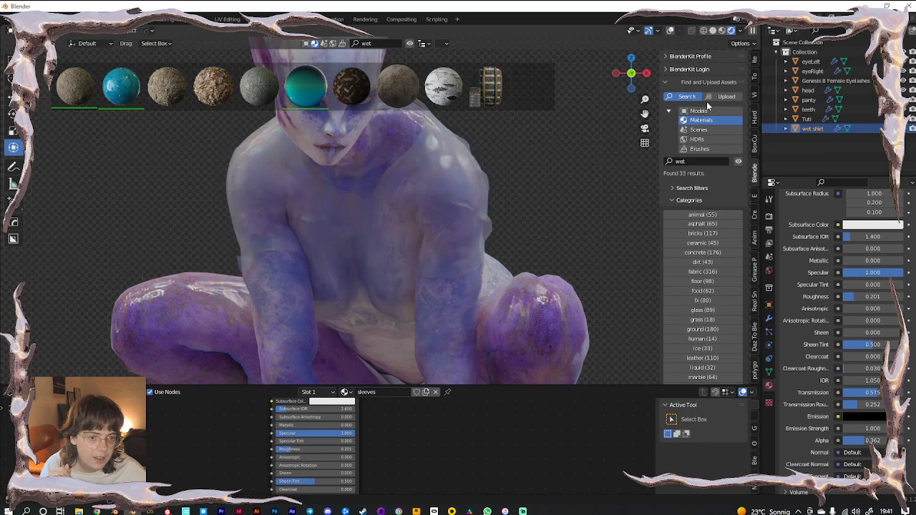
drag(859, 440, 870, 440)
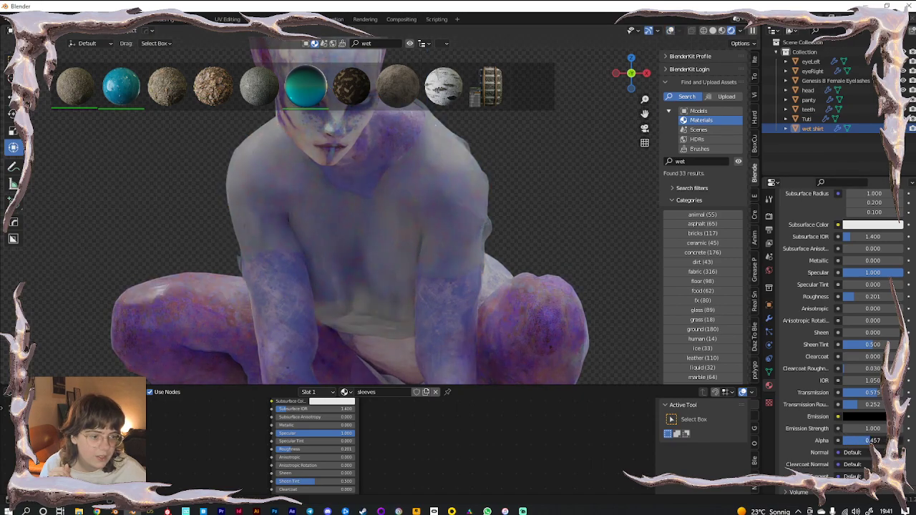
Enlarge the node editor and add a Gradient Texture node to the sleeves material
drag(551, 384, 552, 174)
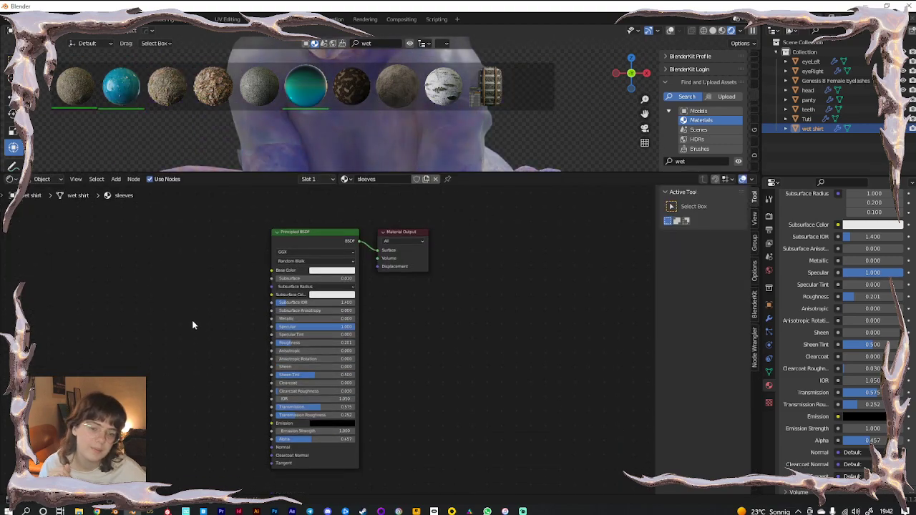
middle_drag(199, 377, 241, 332)
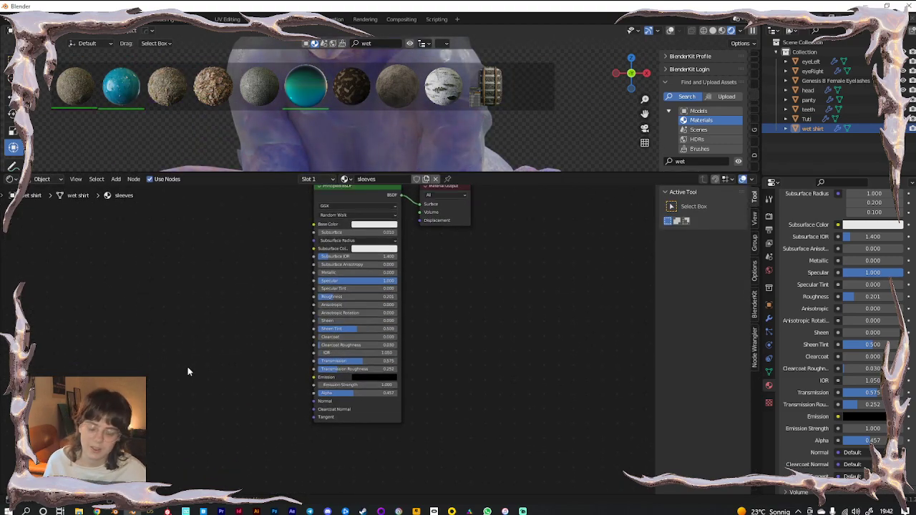
key(shift+a)
text(grad)
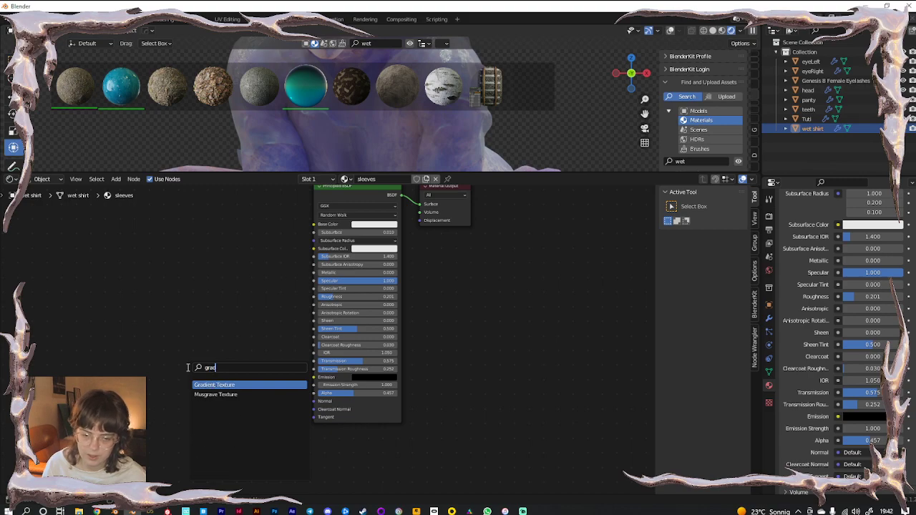
click(214, 385)
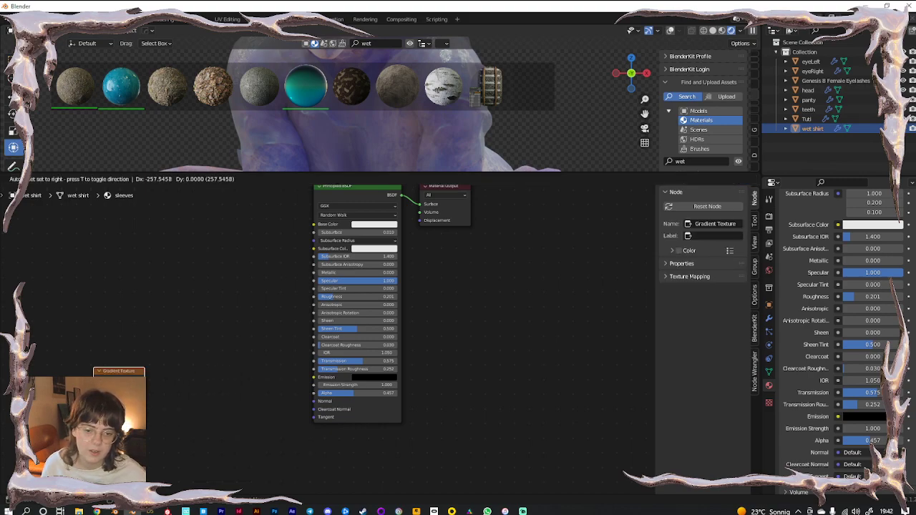
click(153, 392)
Add a Wave Texture node and connect it to the shader's Alpha
key(shift+a)
click(153, 389)
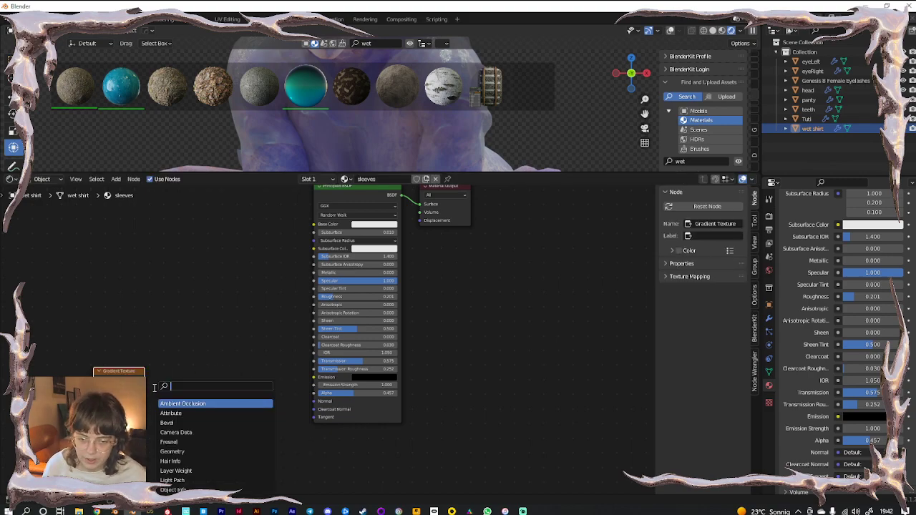
click(141, 332)
key(Caps_Lock)
key(shift+a)
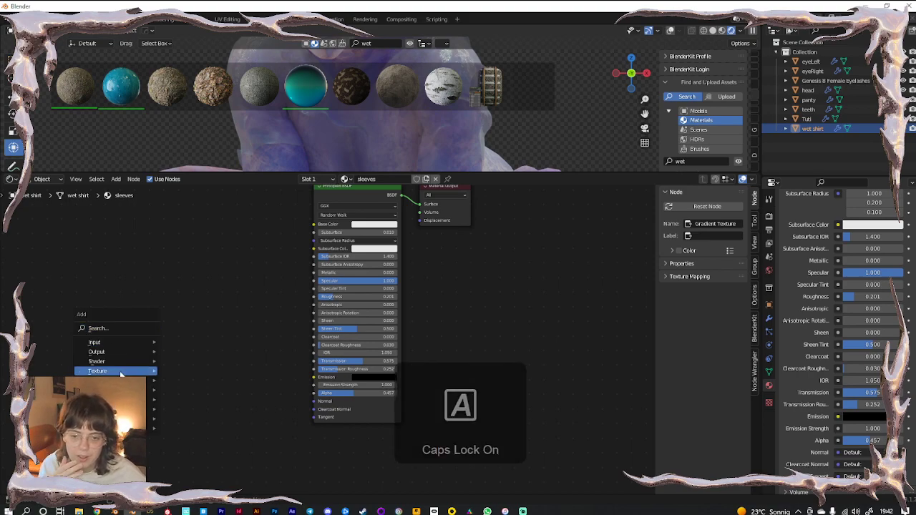
mouse_move(115, 370)
click(187, 360)
click(114, 275)
drag(170, 295, 314, 393)
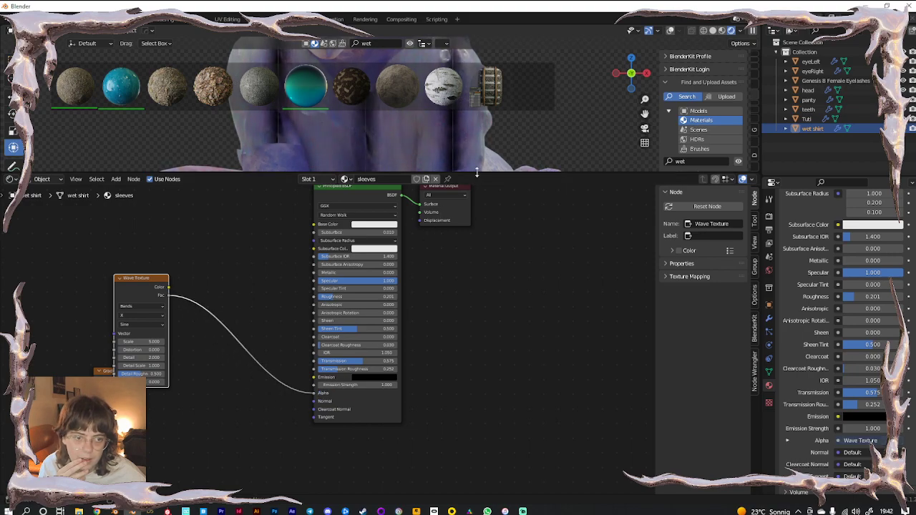
Add a Noise Texture node via search, pull a link from it, and select the Wave Texture
drag(477, 173, 496, 318)
middle_drag(181, 399, 229, 420)
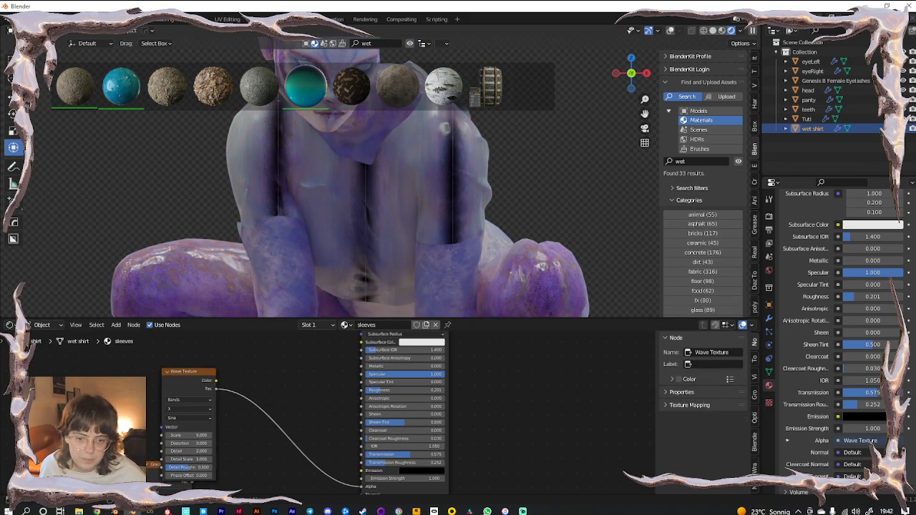
key(shift+a)
text(N)
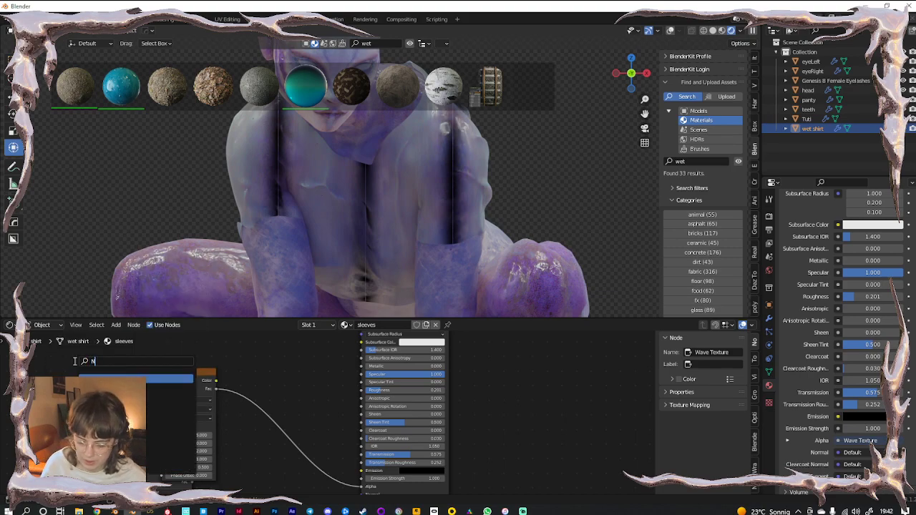
text(OIS)
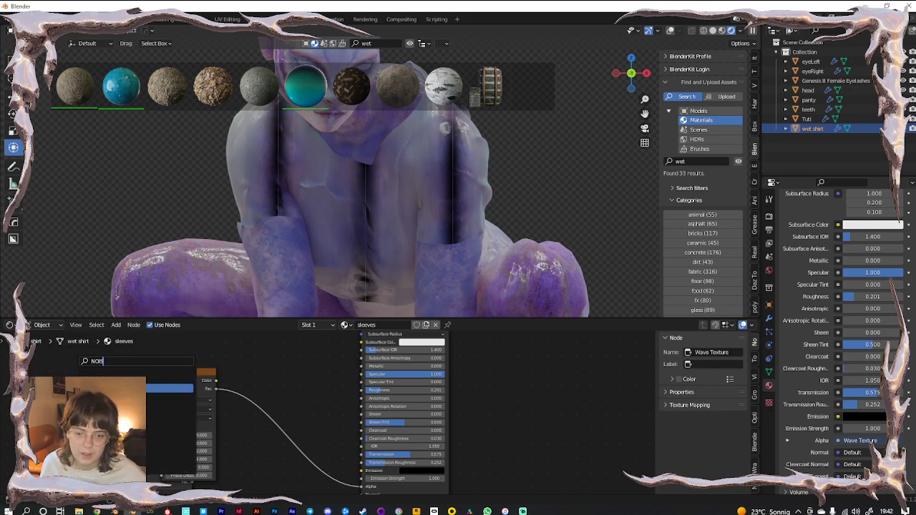
key(Return)
click(55, 388)
drag(103, 392, 342, 441)
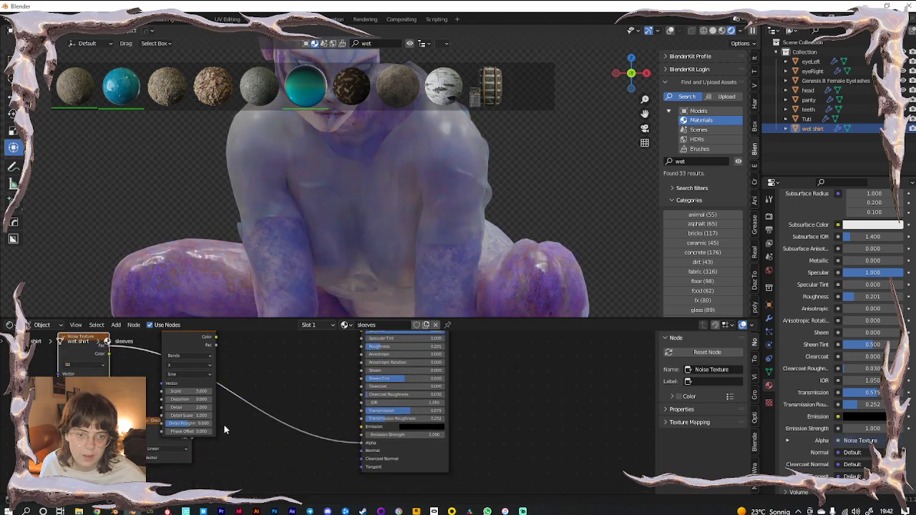
middle_drag(231, 433, 270, 444)
scroll(270, 443, up, 2)
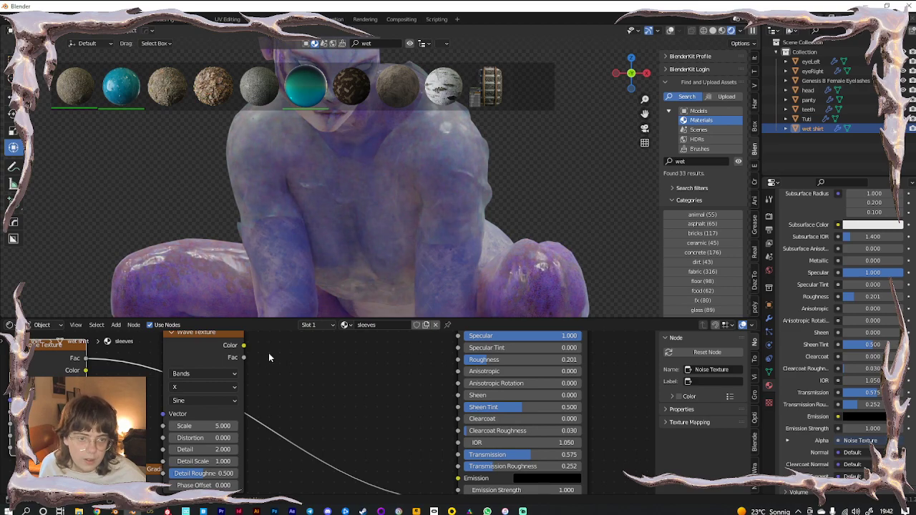
drag(203, 364, 231, 359)
Delete the Wave Texture, connect the Noise Texture Fac to Alpha, and reduce its Scale
key(x)
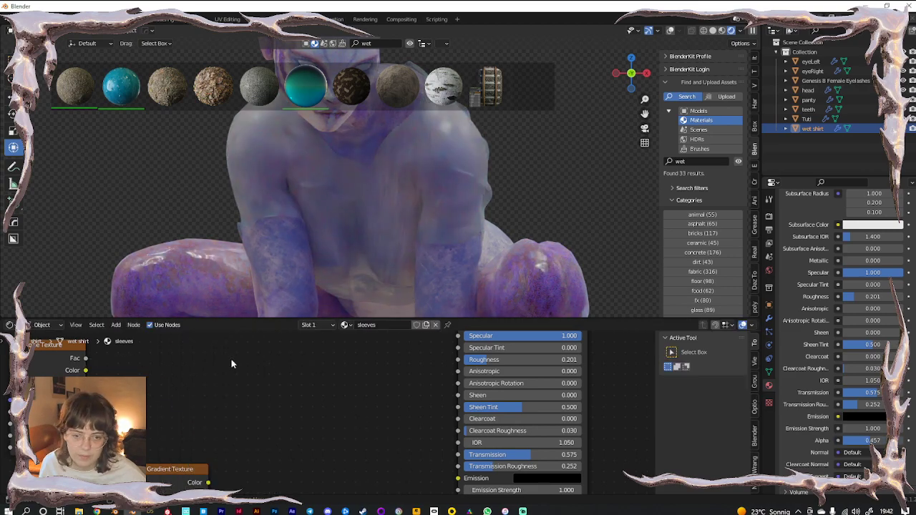
drag(56, 366, 330, 392)
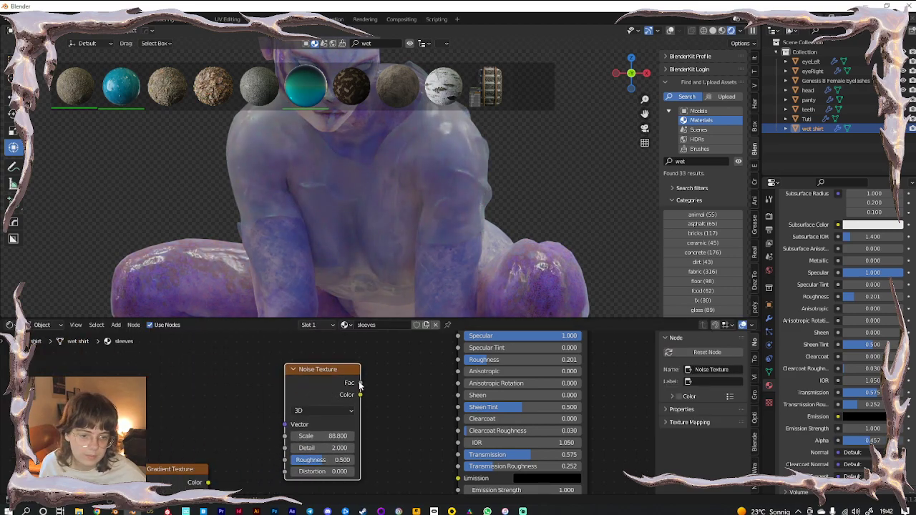
drag(424, 452, 458, 412)
scroll(336, 416, up, 2)
scroll(389, 229, up, 5)
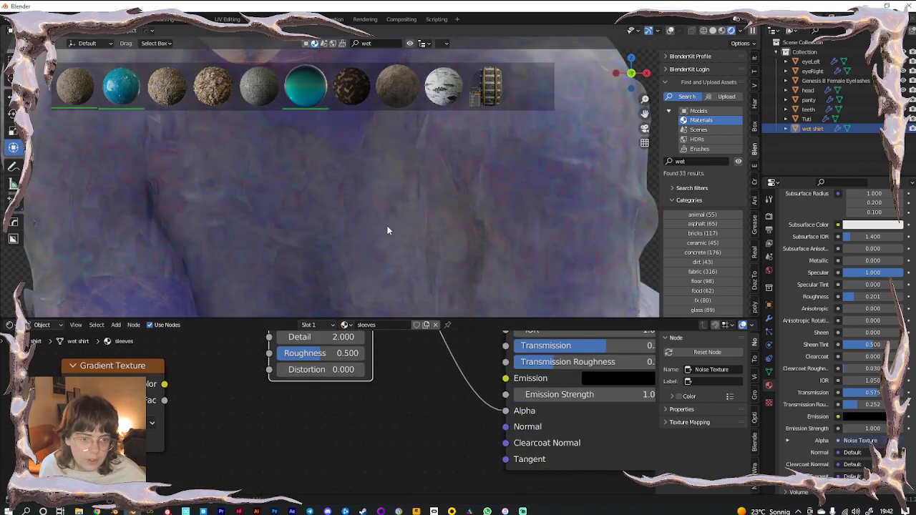
middle_drag(390, 401, 369, 448)
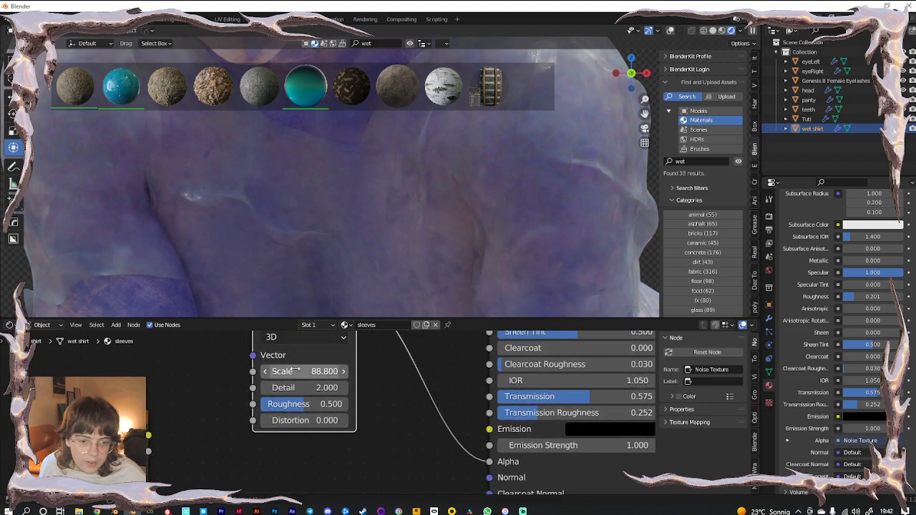
mouse_move(322, 371)
mouse_down()
mouse_move(300, 371)
mouse_move(325, 387)
mouse_up()
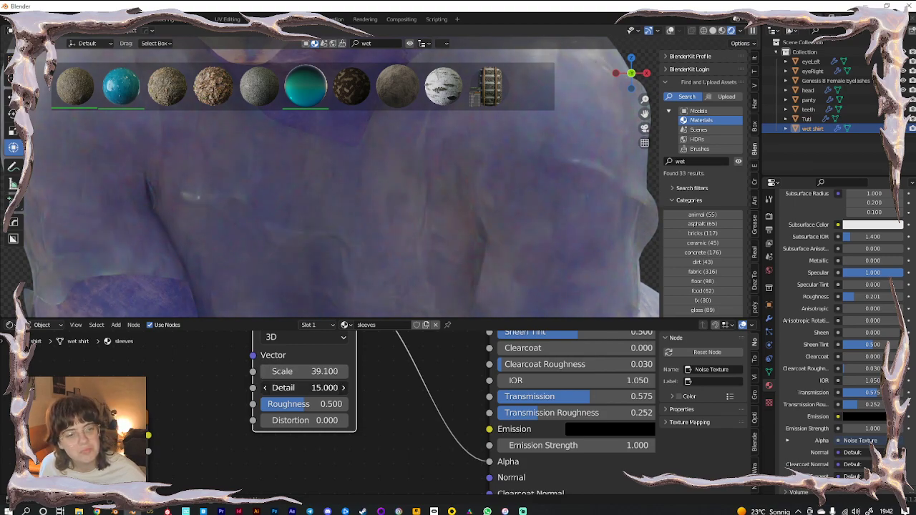
Unlink the noise from Alpha, then set Transmission to 0.425 and Alpha to 0.327
middle_drag(338, 447, 188, 462)
drag(490, 411, 373, 411)
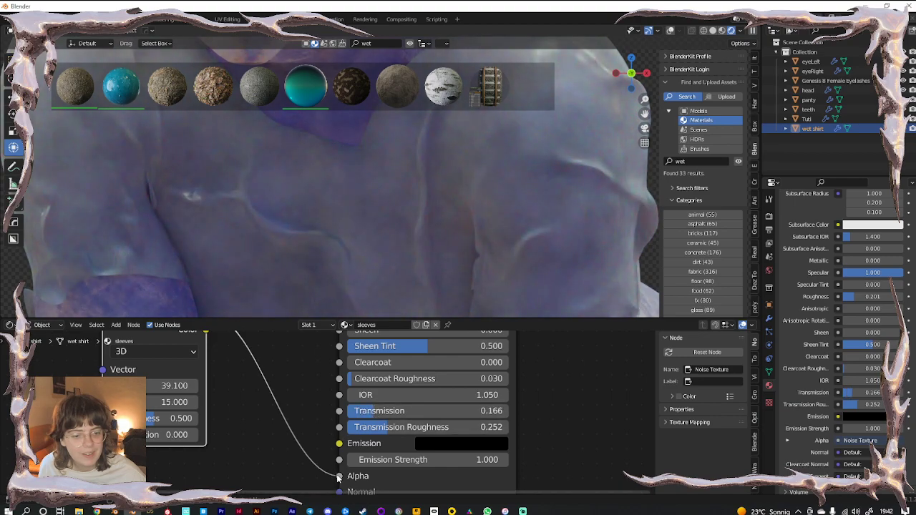
drag(338, 477, 285, 458)
drag(402, 476, 505, 476)
drag(386, 418, 417, 415)
drag(501, 476, 400, 476)
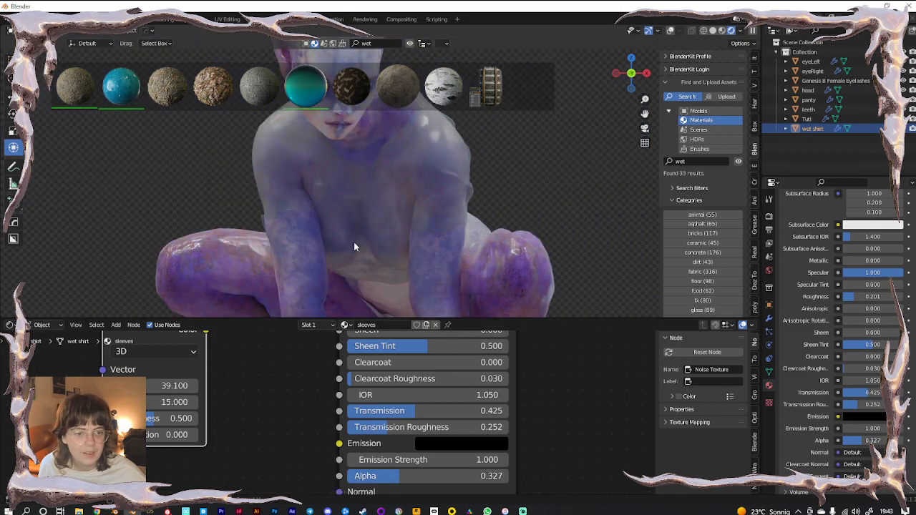
key(Caps_Lock)
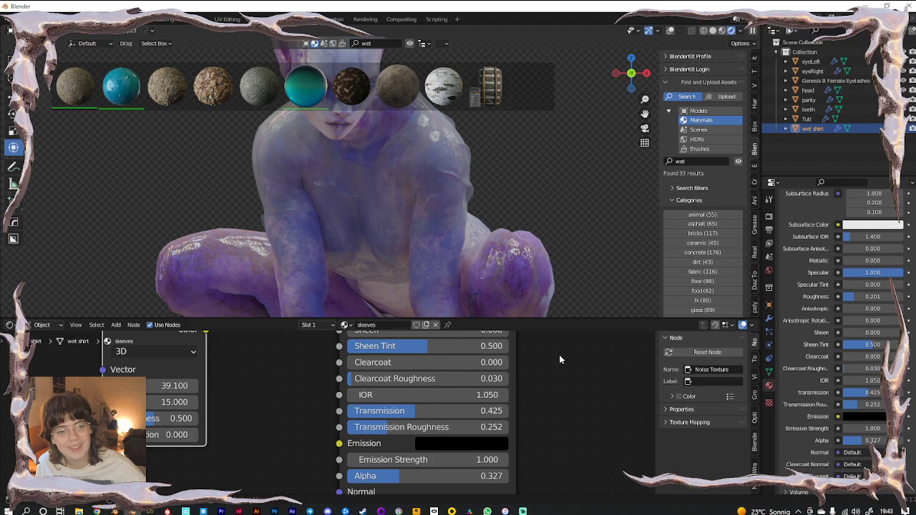
Add a Subdivision Surface modifier to the panty, then also select the wet shirt for Ctrl+L linking
drag(538, 320, 533, 422)
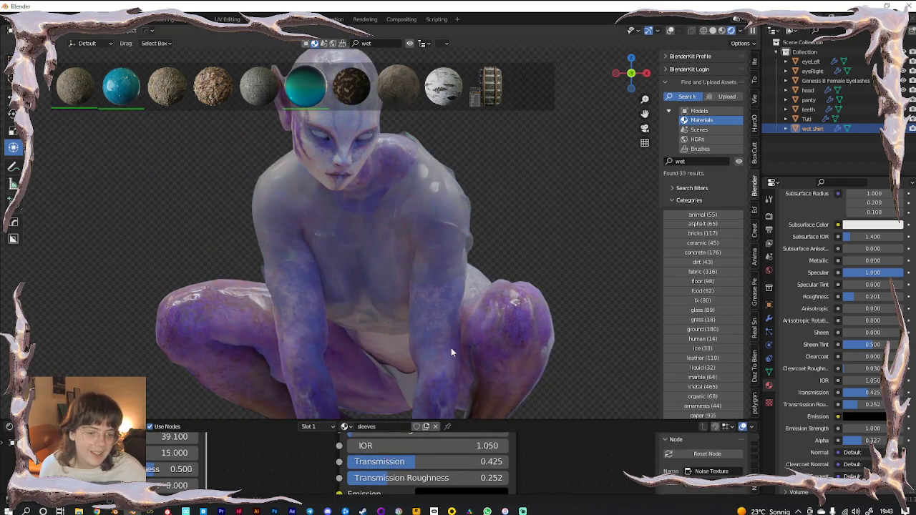
click(408, 383)
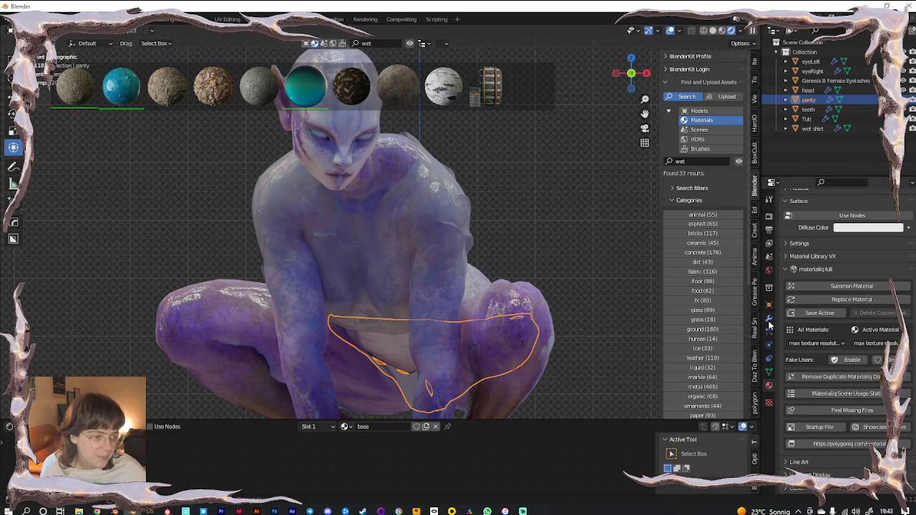
click(769, 319)
click(803, 214)
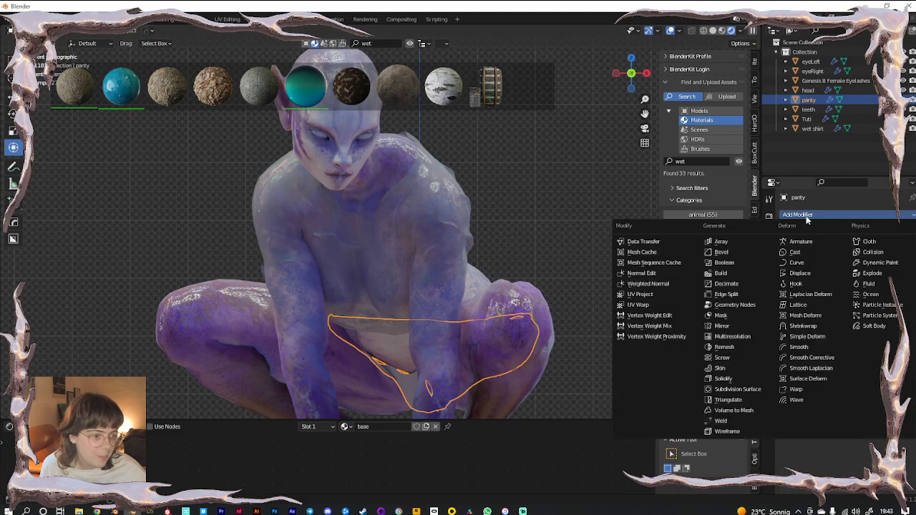
click(737, 389)
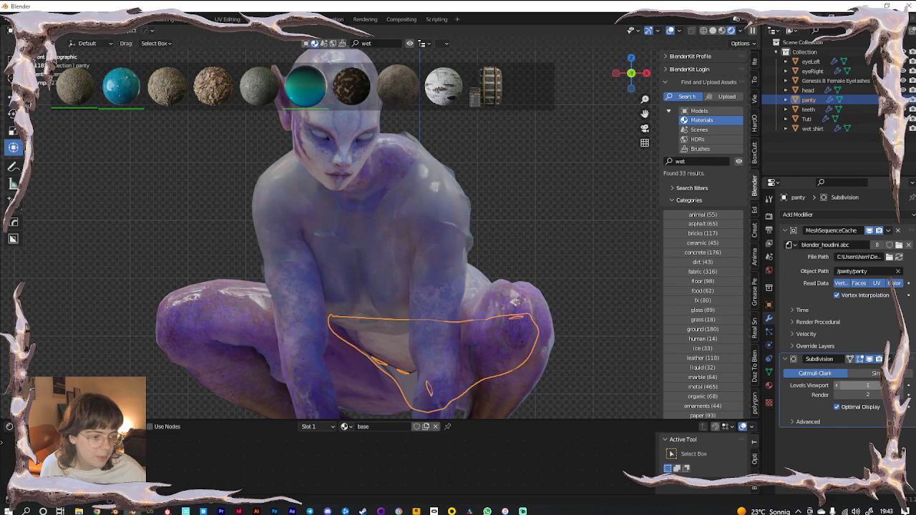
click(446, 203)
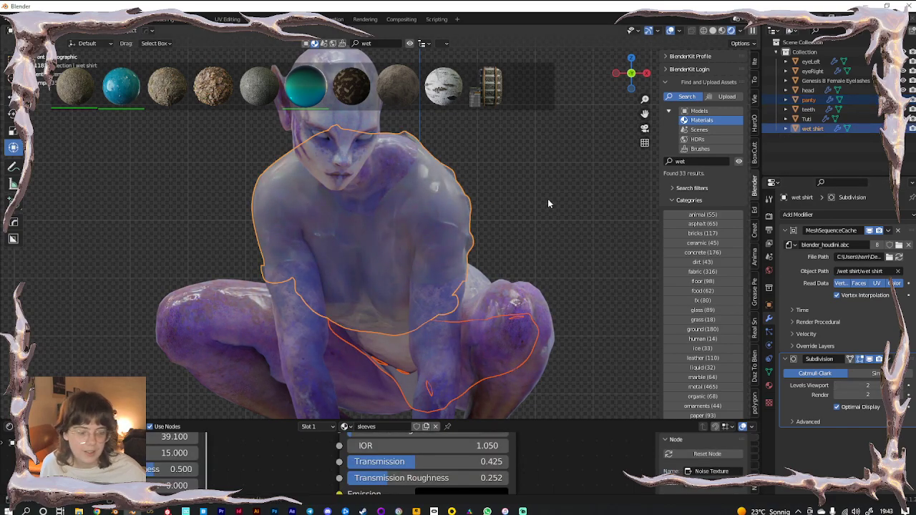
key(ctrl+l)
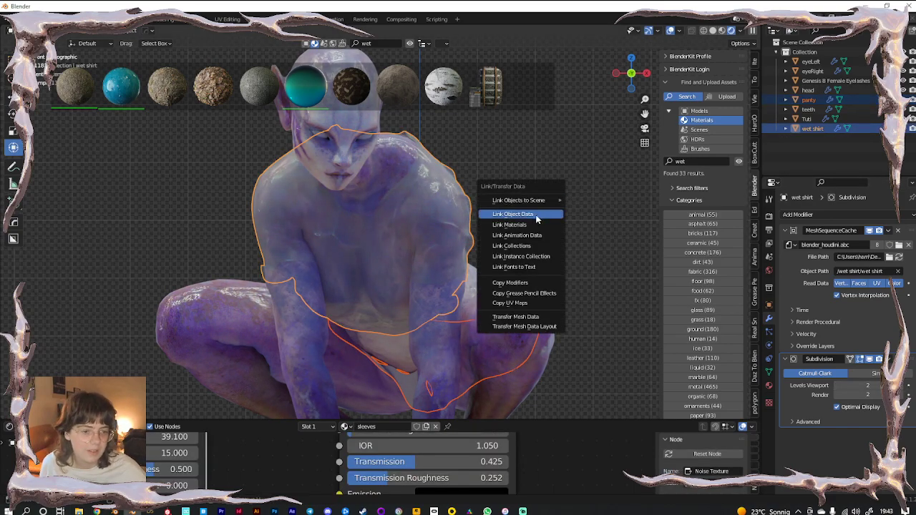
Link object data from the panty to the wet shirt, then deselect and select Tuti's body at the head
click(536, 214)
click(602, 217)
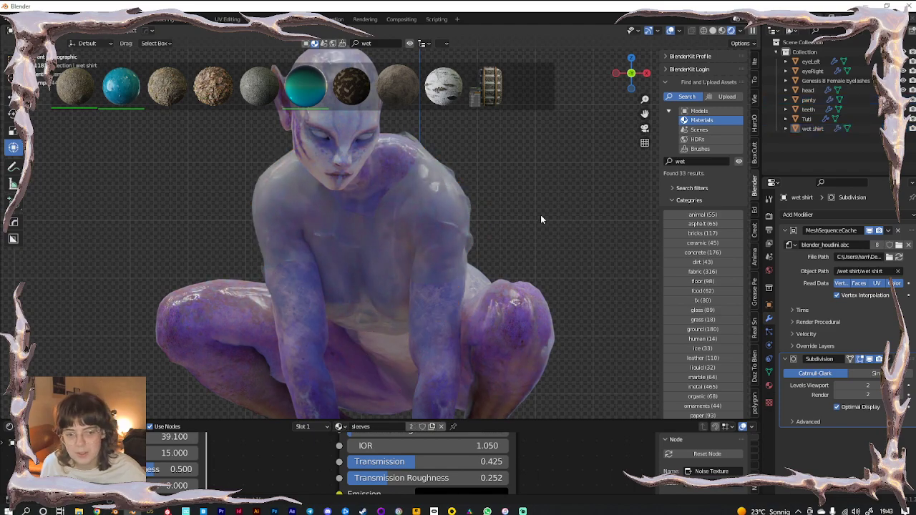
scroll(540, 215, down, 3)
scroll(381, 252, up, 3)
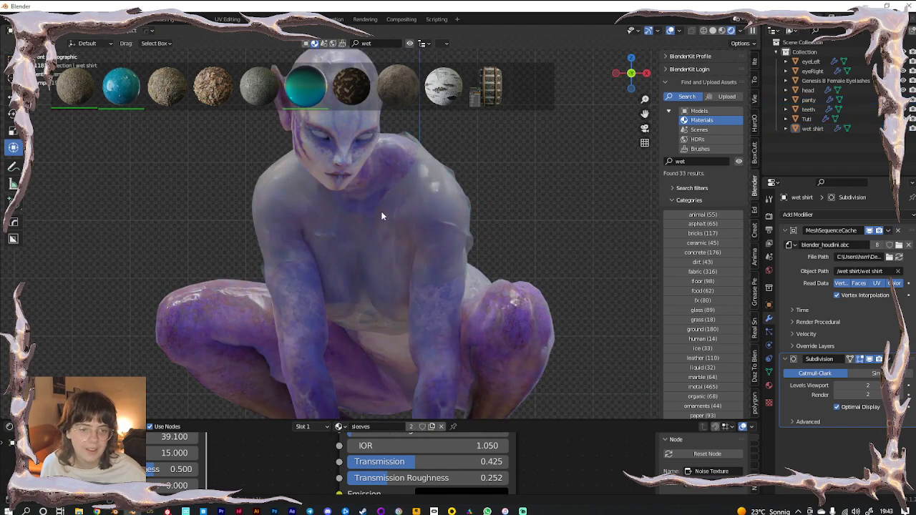
scroll(379, 213, up, 3)
shift+middle_drag(334, 171, 367, 357)
scroll(378, 247, up, 5)
scroll(354, 303, down, 5)
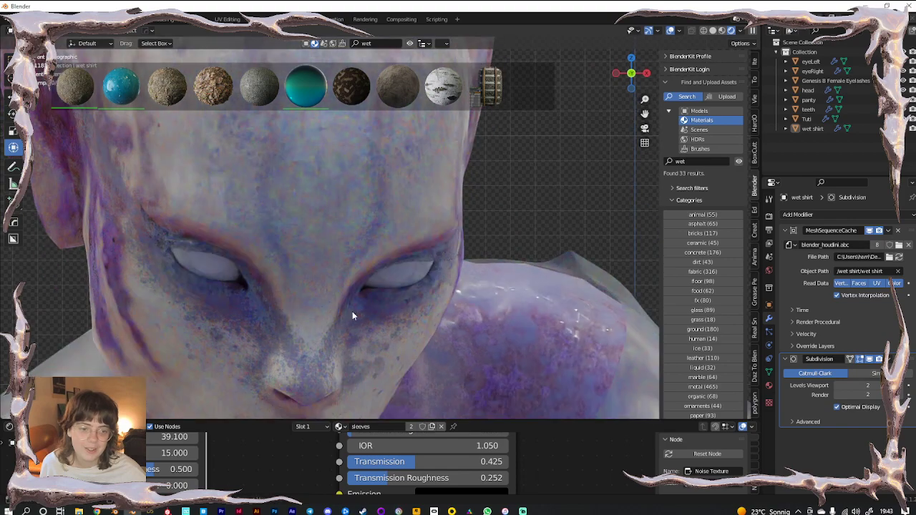
click(325, 283)
scroll(450, 344, up, 2)
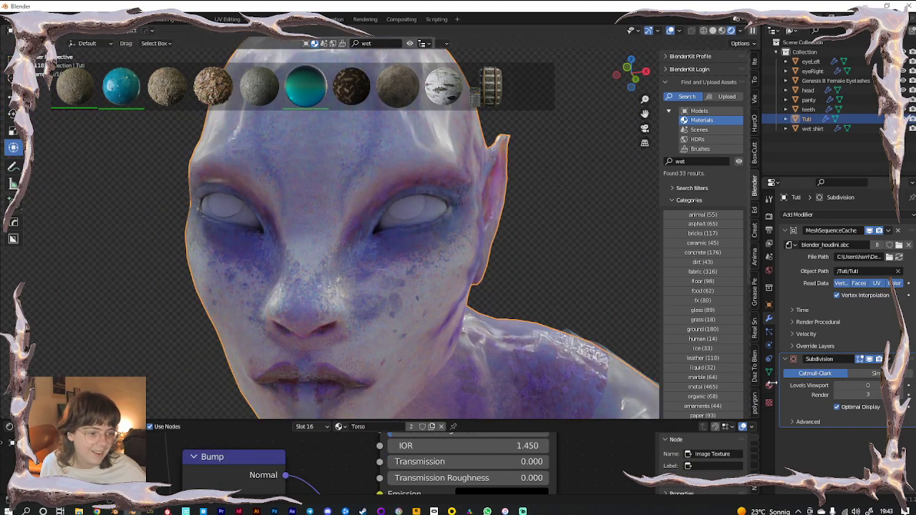
Make Tuti's Cornea material fully transmissive
click(769, 385)
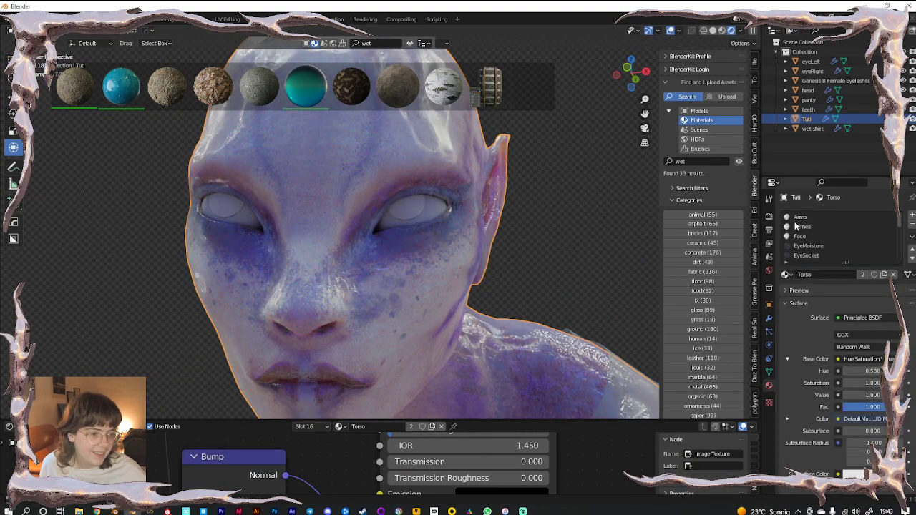
click(796, 226)
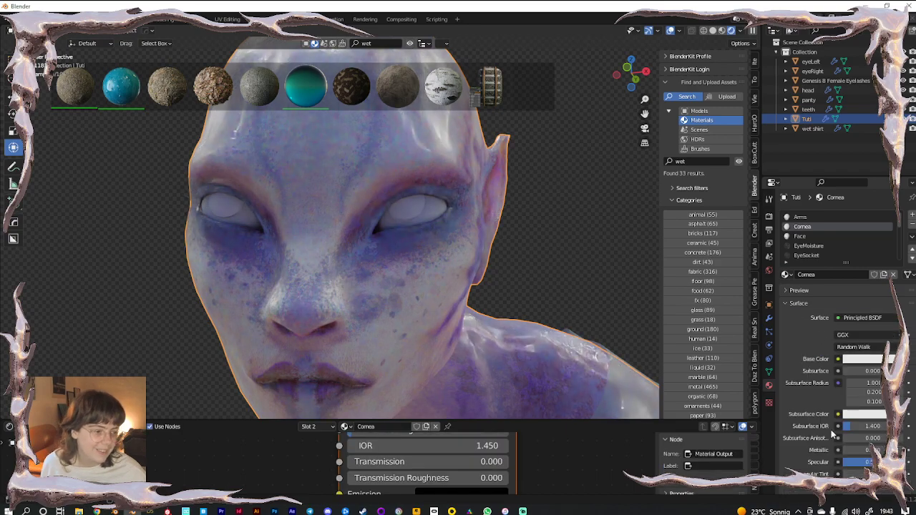
scroll(831, 429, down, 5)
drag(869, 327, 842, 352)
scroll(811, 428, down, 2)
drag(867, 389, 903, 389)
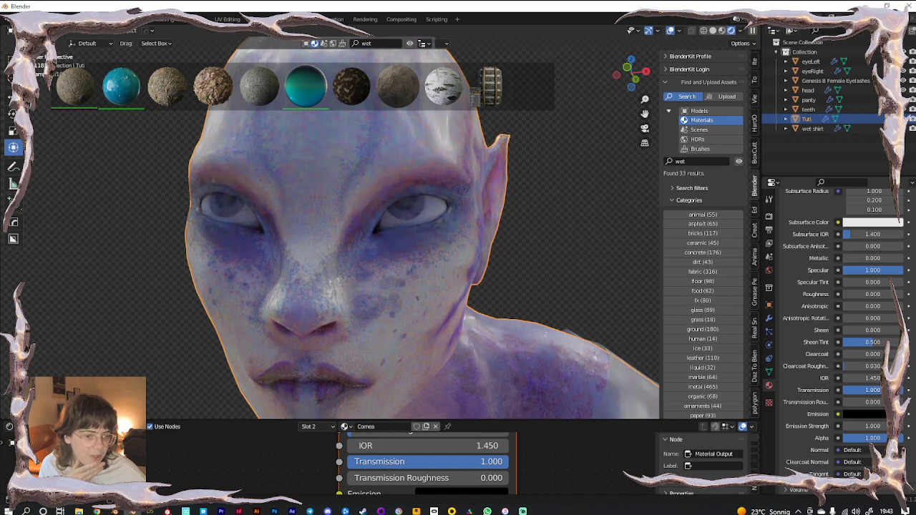
scroll(430, 225, up, 3)
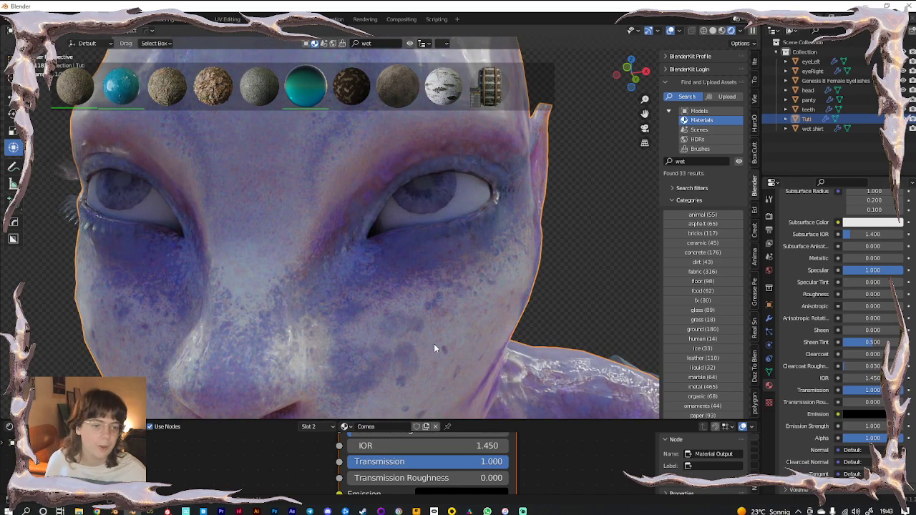
scroll(827, 387, up, 7)
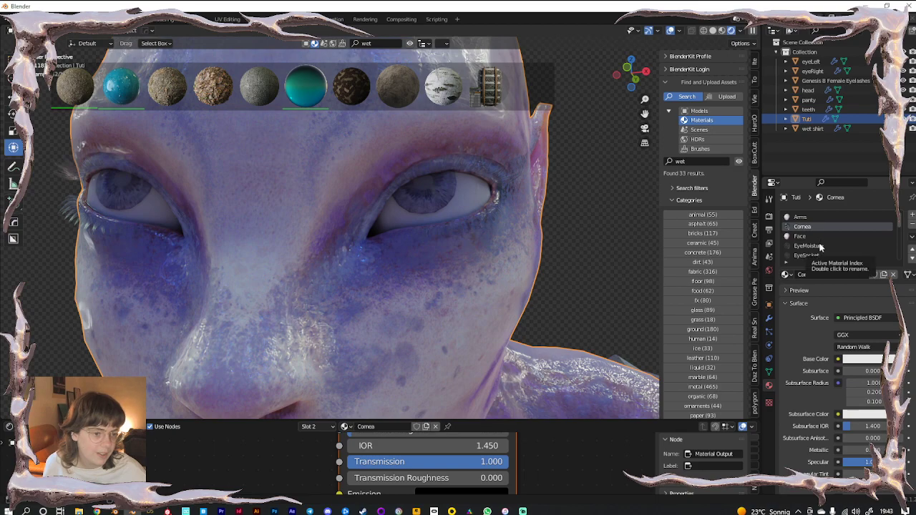
scroll(823, 244, down, 2)
scroll(823, 242, down, 7)
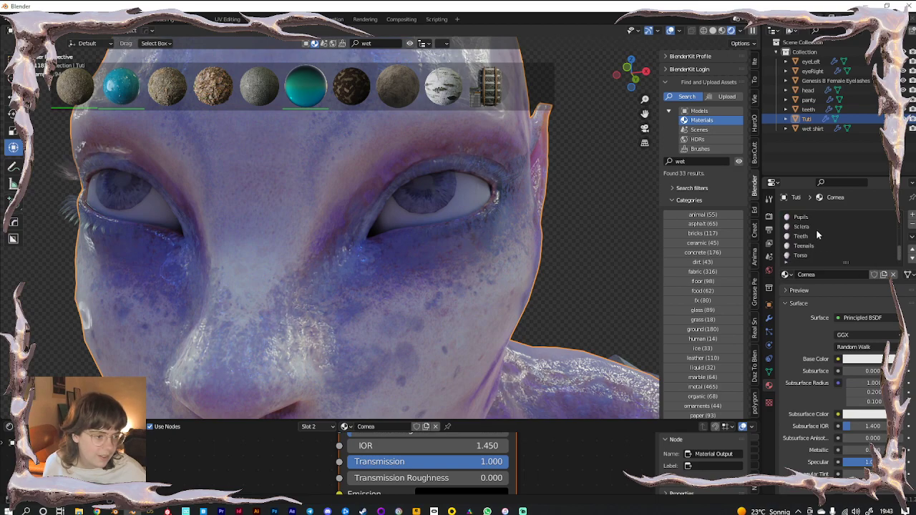
Assign the Irises material to the Sclera and Pupils slots, then select the eyelashes
click(802, 227)
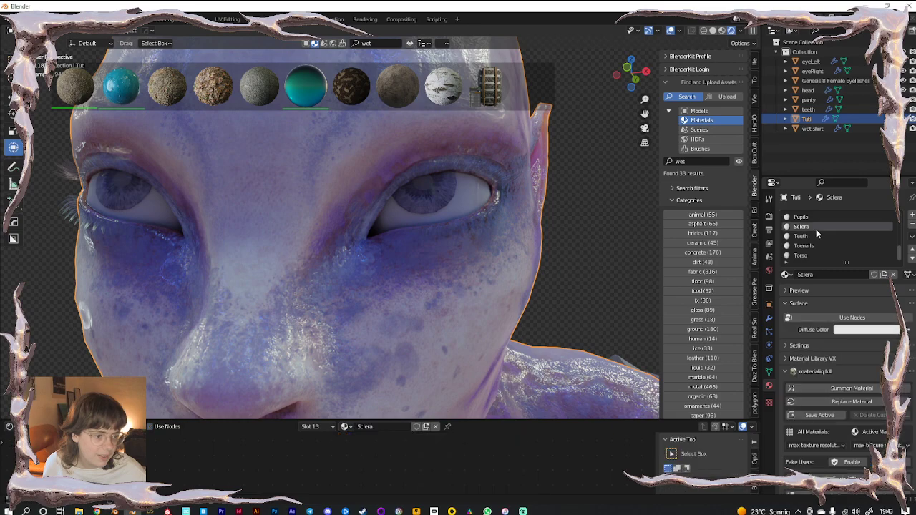
click(786, 275)
text(ir)
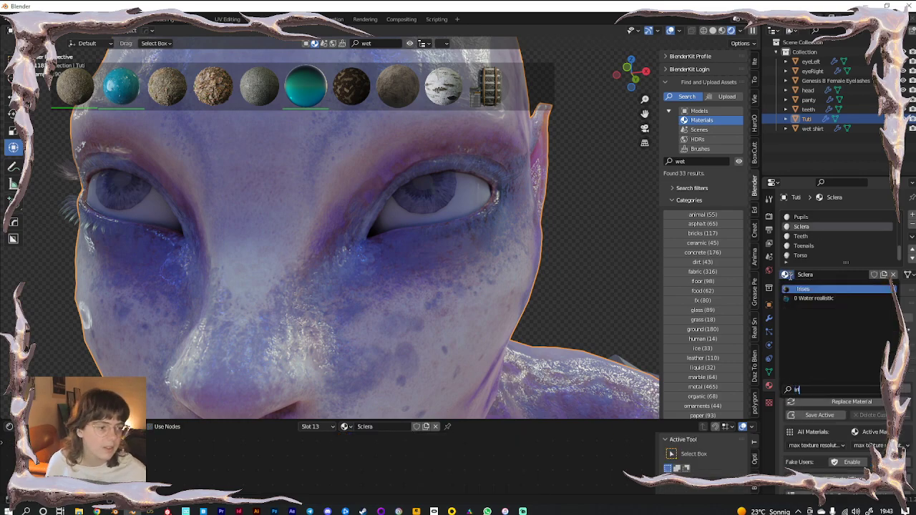
click(801, 288)
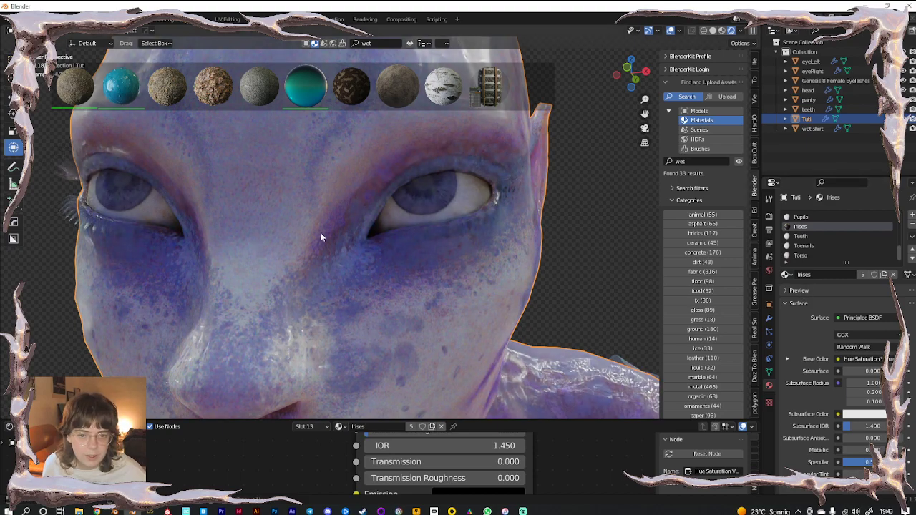
scroll(817, 233, up, 1)
click(807, 227)
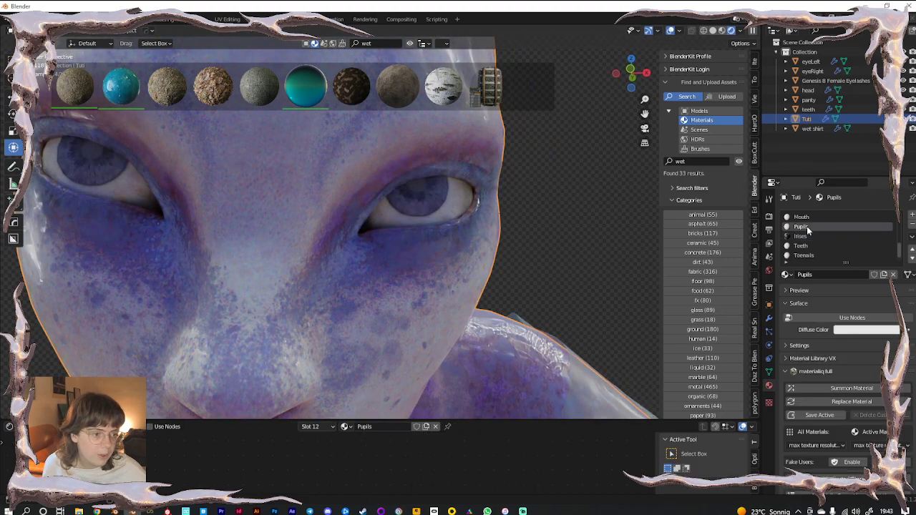
click(786, 275)
text(ir)
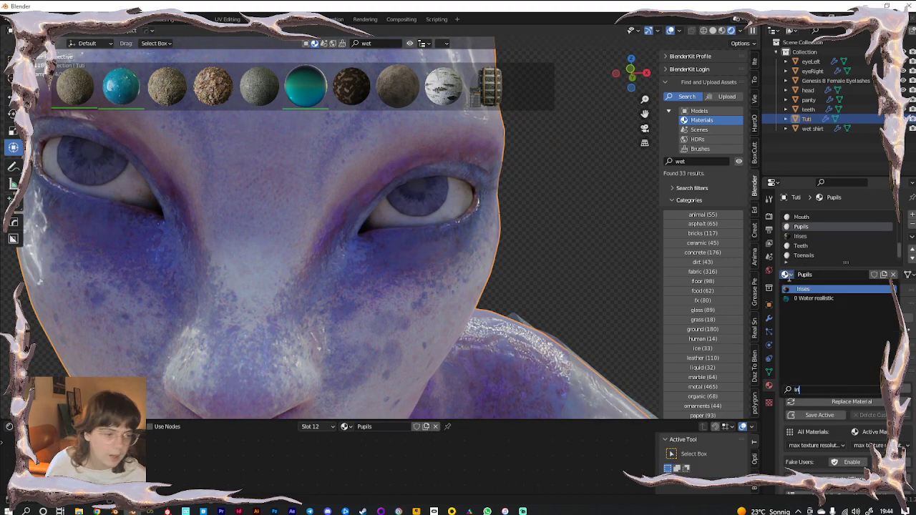
click(800, 288)
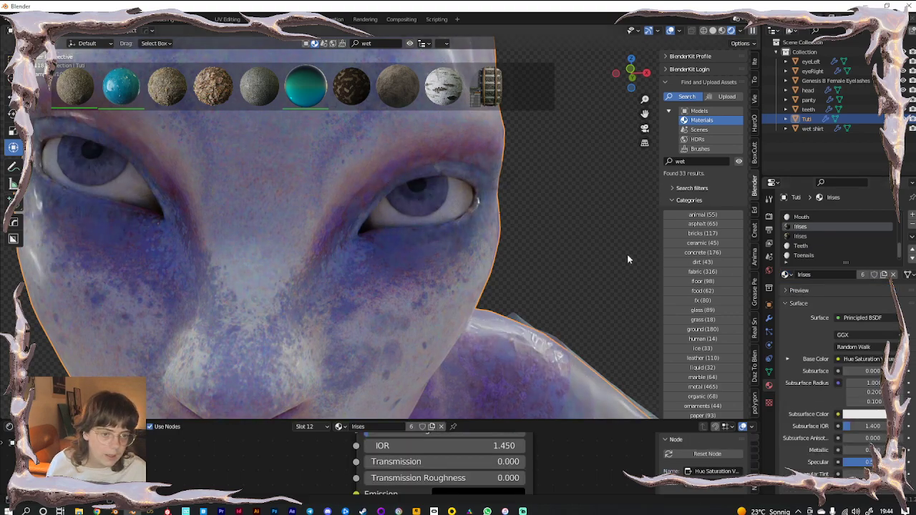
shift+middle_drag(293, 250, 354, 267)
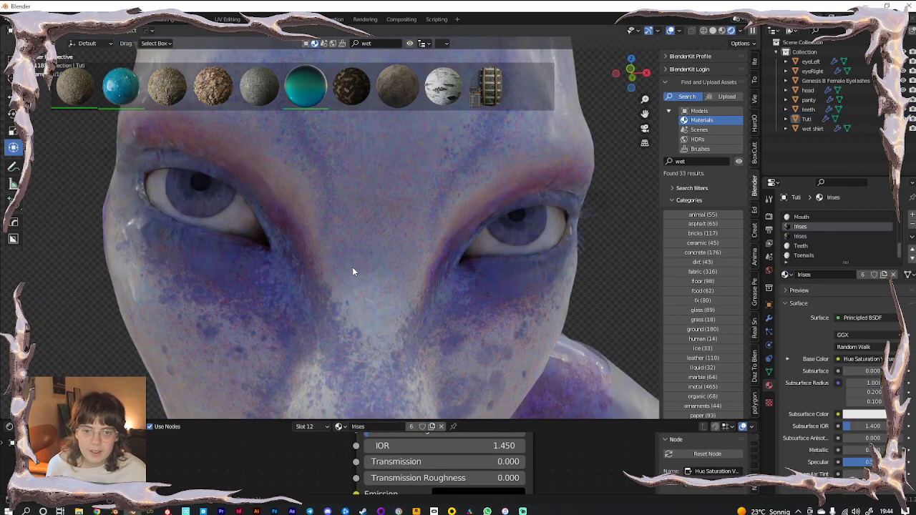
click(170, 159)
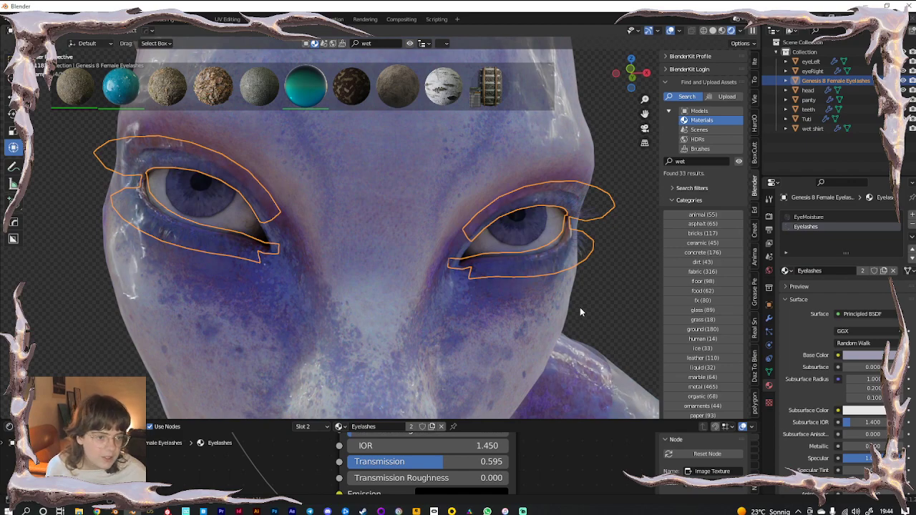
Deselect the eyelashes and rearrange screen areas, merging a stray thin viewport back in
click(77, 331)
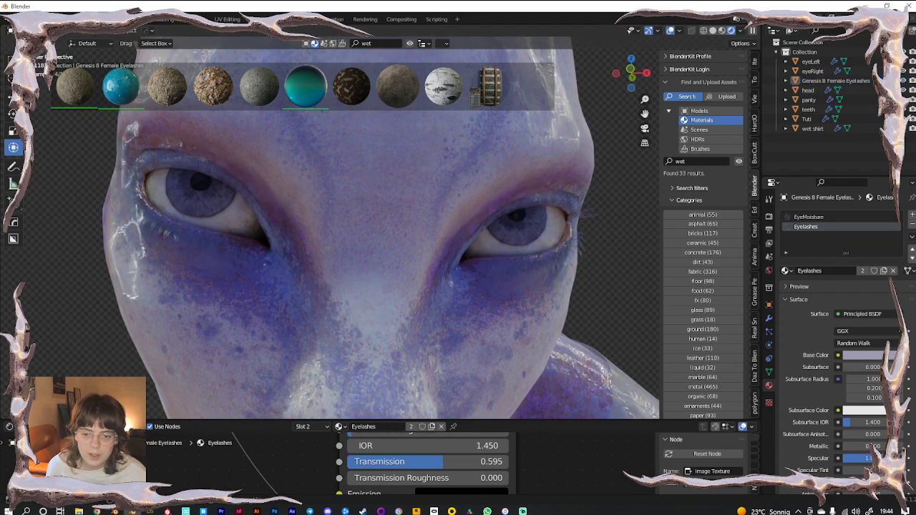
click(9, 427)
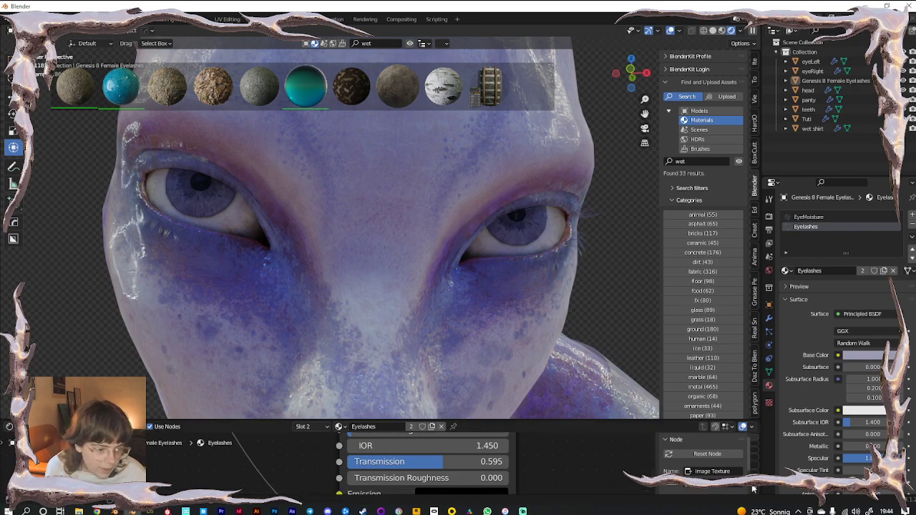
mouse_move(762, 489)
mouse_down()
mouse_move(749, 488)
mouse_move(759, 499)
mouse_up()
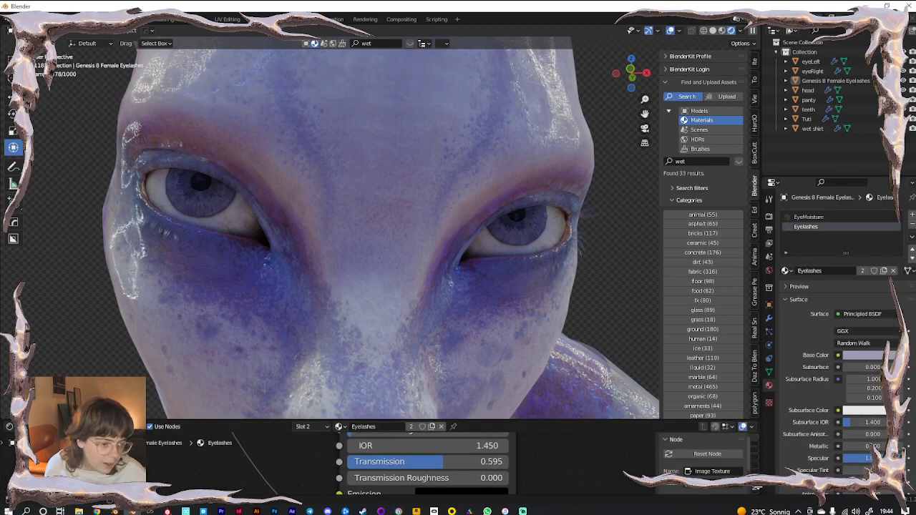
drag(759, 418, 759, 394)
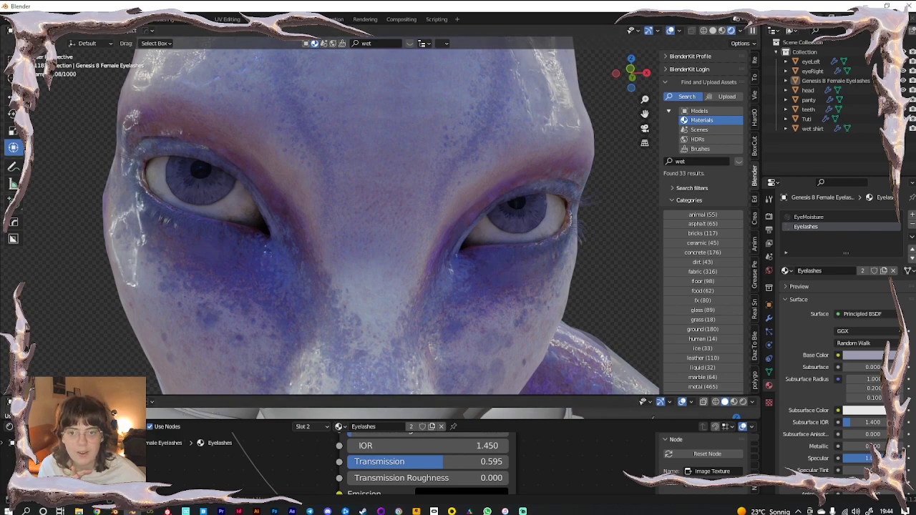
click(10, 427)
click(10, 431)
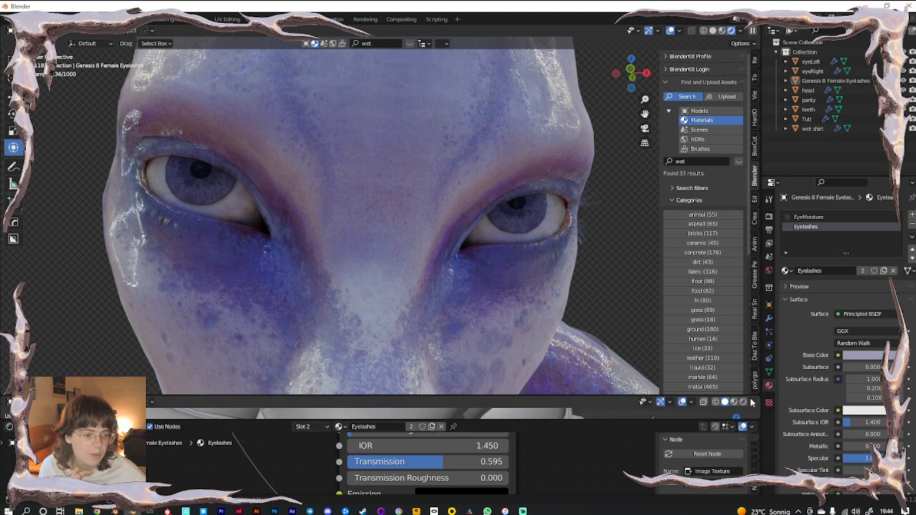
drag(759, 400, 757, 406)
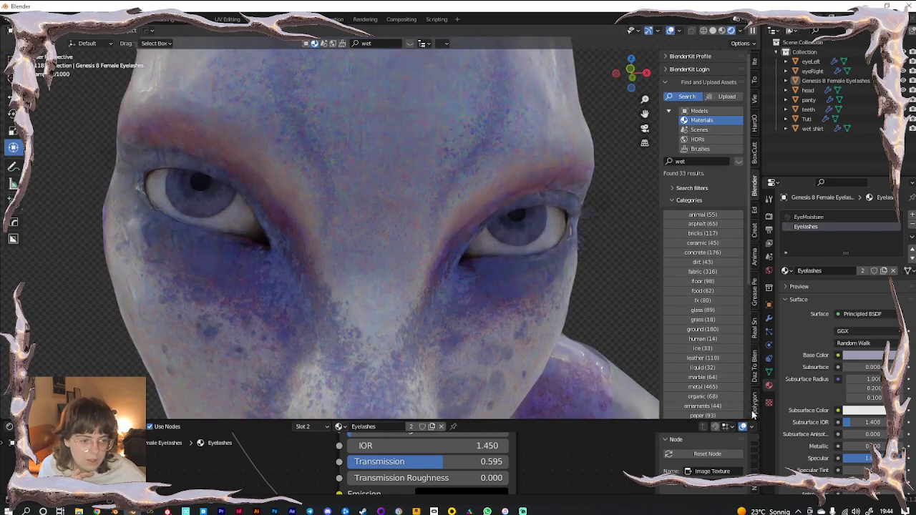
Split the shader editor and make the lower area a Timeline tall enough to show the frame ruler
drag(758, 493, 756, 470)
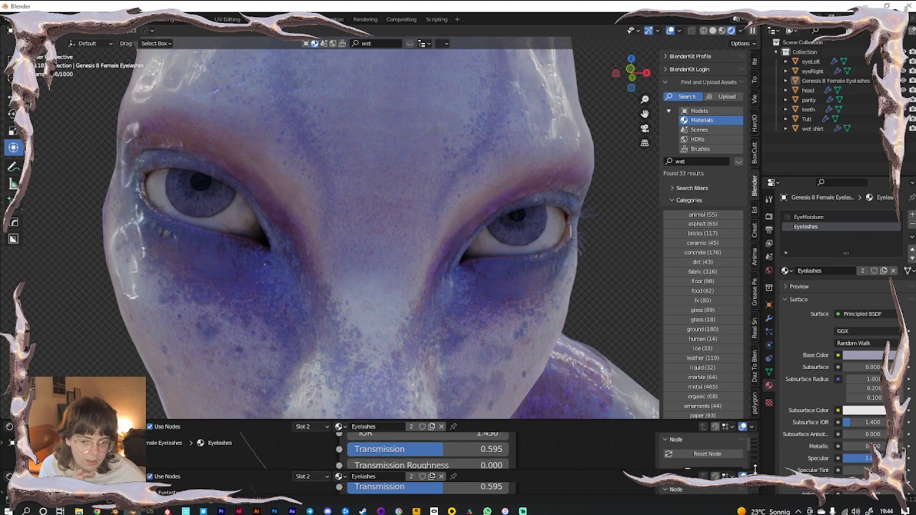
click(10, 477)
click(154, 391)
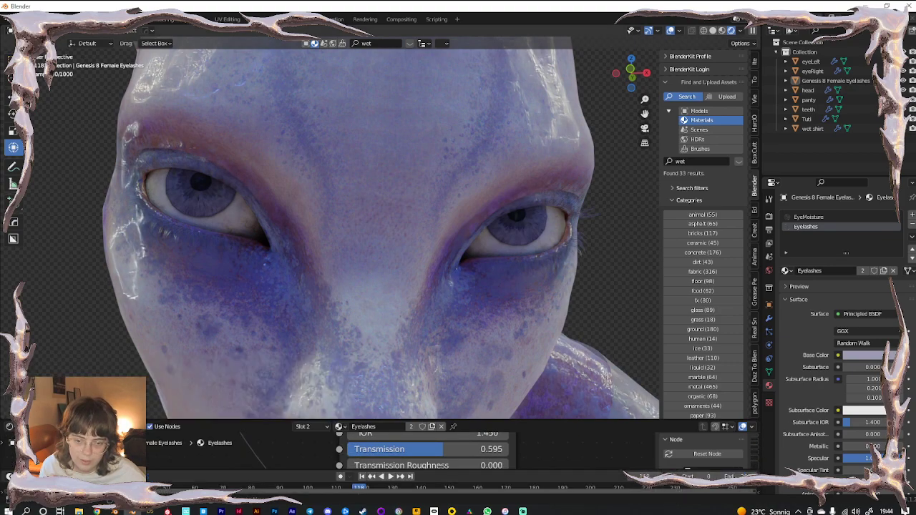
drag(289, 469, 290, 460)
Rewind to the first frame and play the animation
key(shift+Left)
key(space)
scroll(306, 275, down, 8)
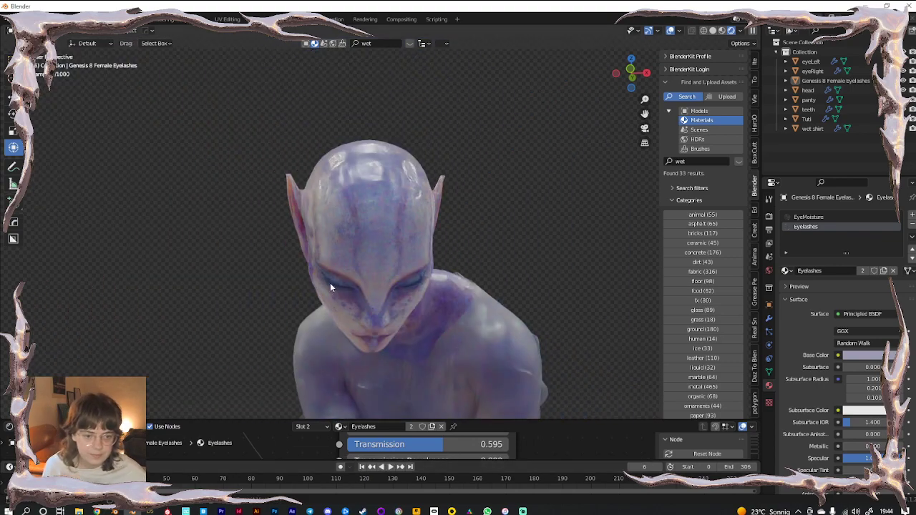
scroll(405, 277, down, 4)
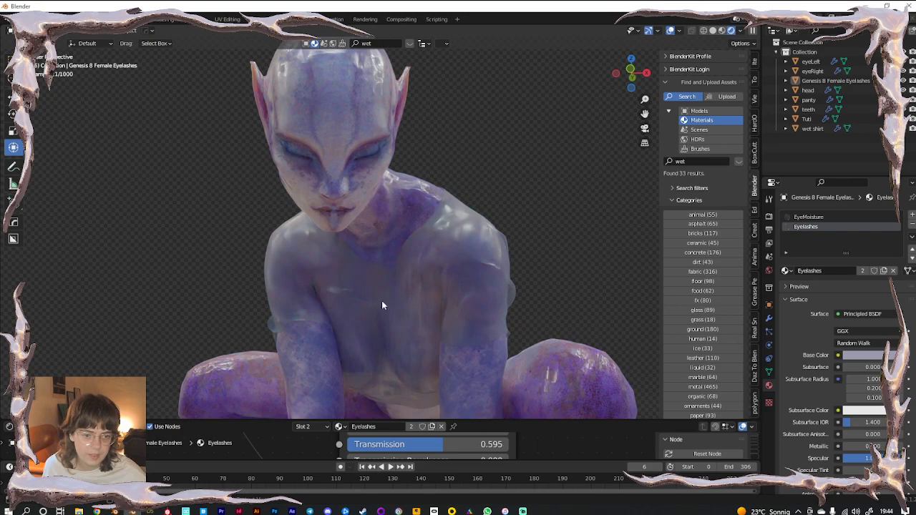
scroll(391, 276, down, 3)
Add Camera.001, make it the active scene camera, and view the crouching figure through it
key(shift+a)
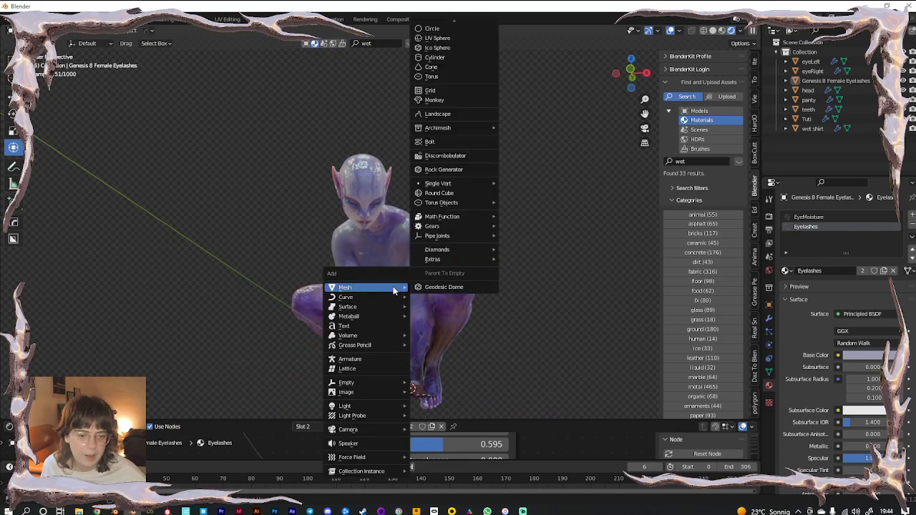
mouse_move(360, 431)
click(431, 429)
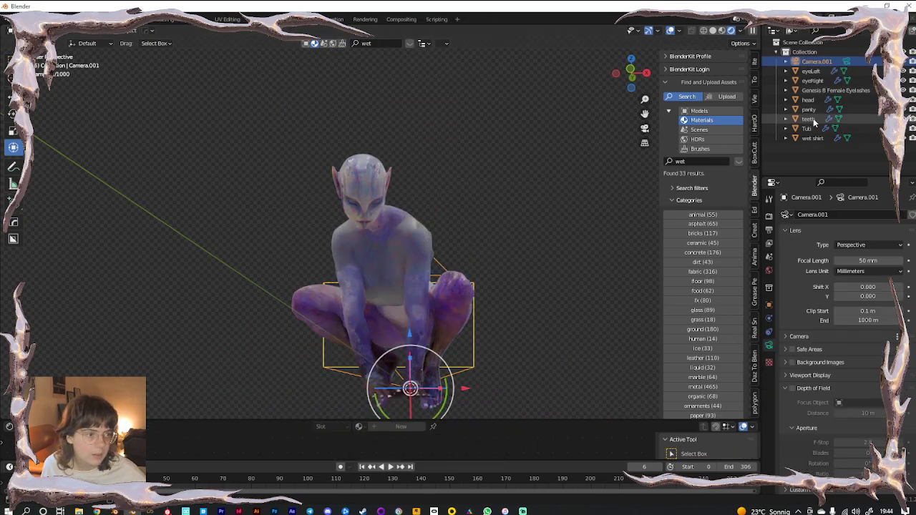
click(847, 63)
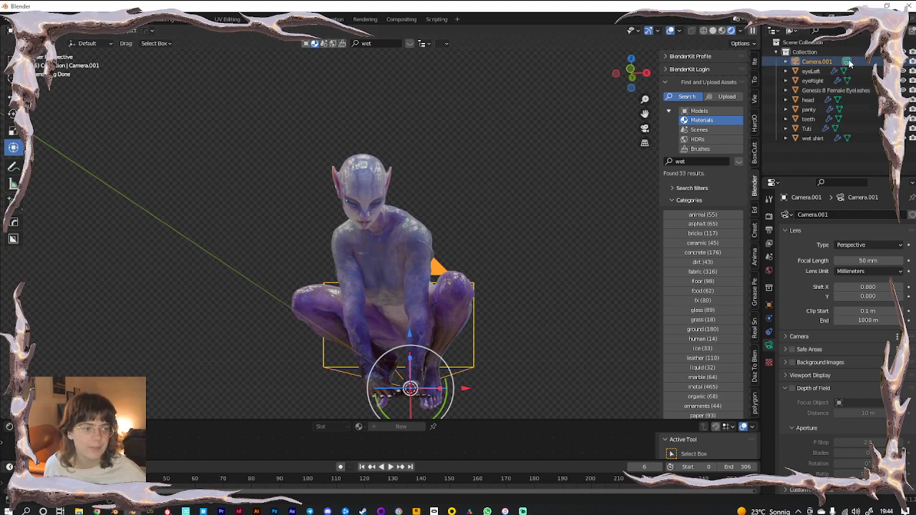
middle_drag(415, 311, 420, 332)
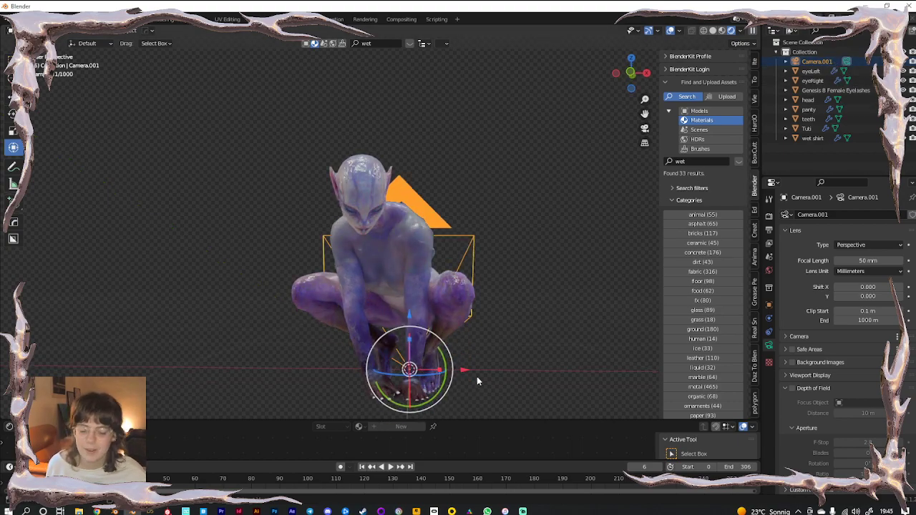
key(KP_0)
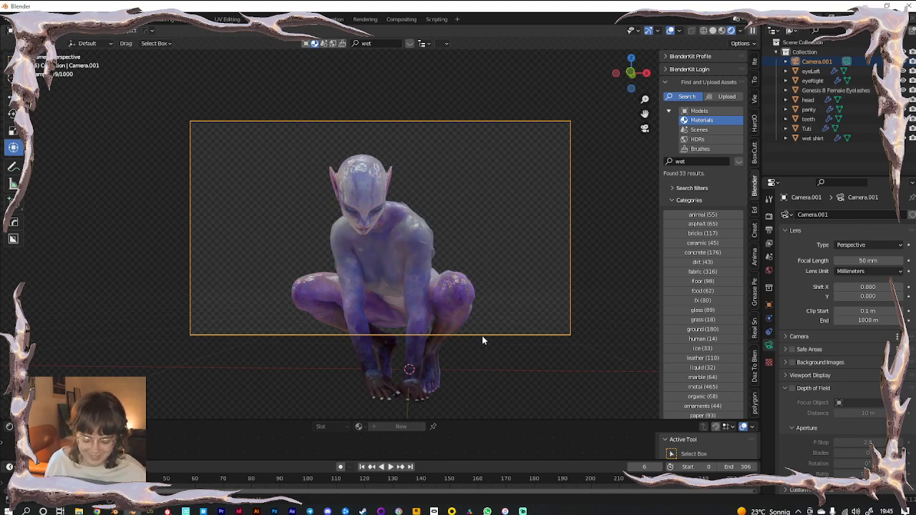
Set the output Resolution Y to 1920 px for a square 1920 × 1920 render
click(768, 214)
click(768, 229)
double_click(858, 236)
text(1920)
key(Return)
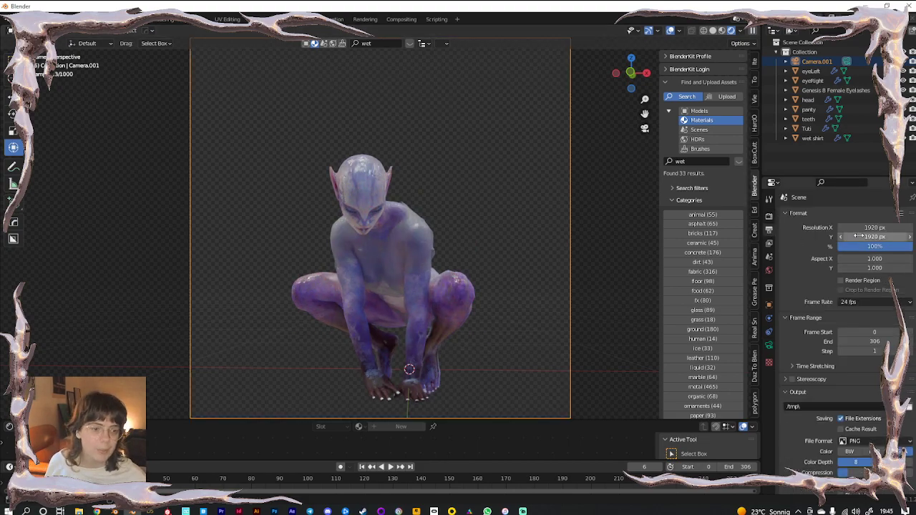
Enable Lock Camera to View and re-angle the camera around the crouching model
click(754, 98)
click(701, 176)
mouse_move(381, 236)
middle_down()
mouse_move(381, 260)
mouse_move(383, 242)
middle_up()
click(700, 176)
scroll(409, 249, down, 1)
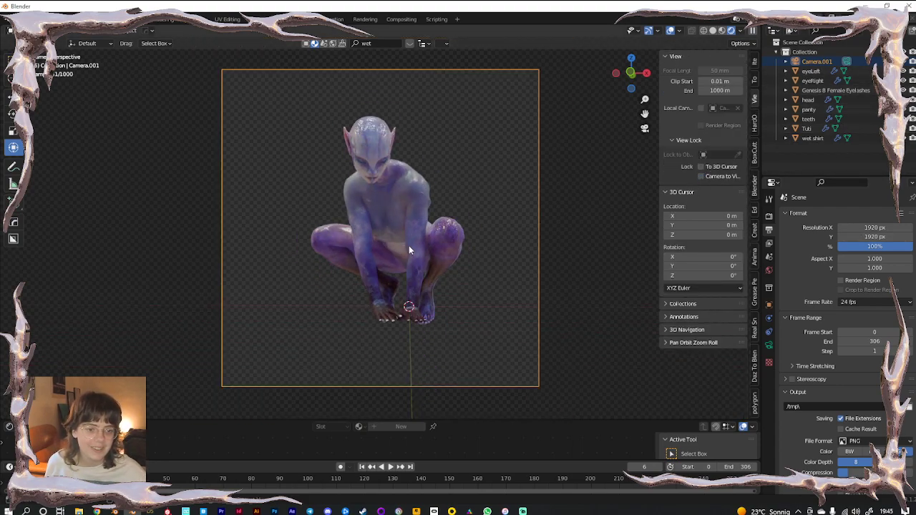
click(701, 176)
scroll(371, 250, up, 2)
scroll(501, 272, up, 1)
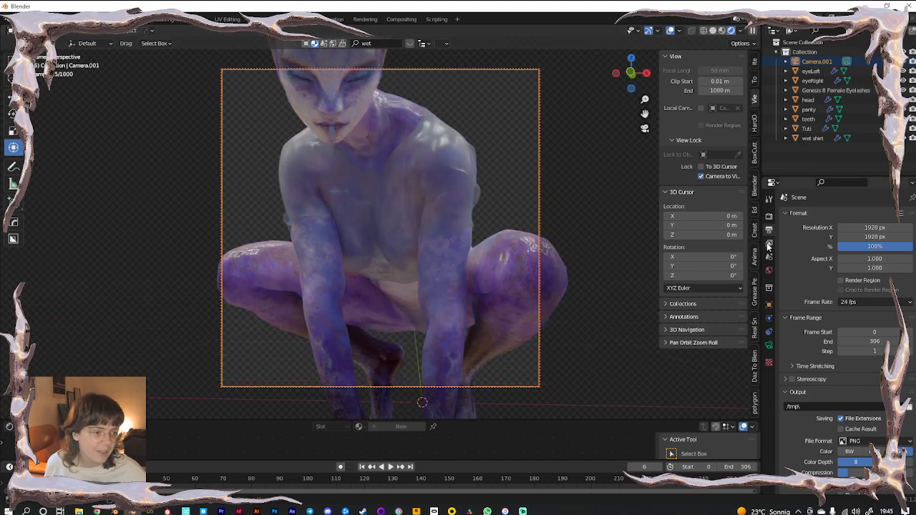
Toggle Render Region and orbit the camera to frame the full crouching figure
click(841, 280)
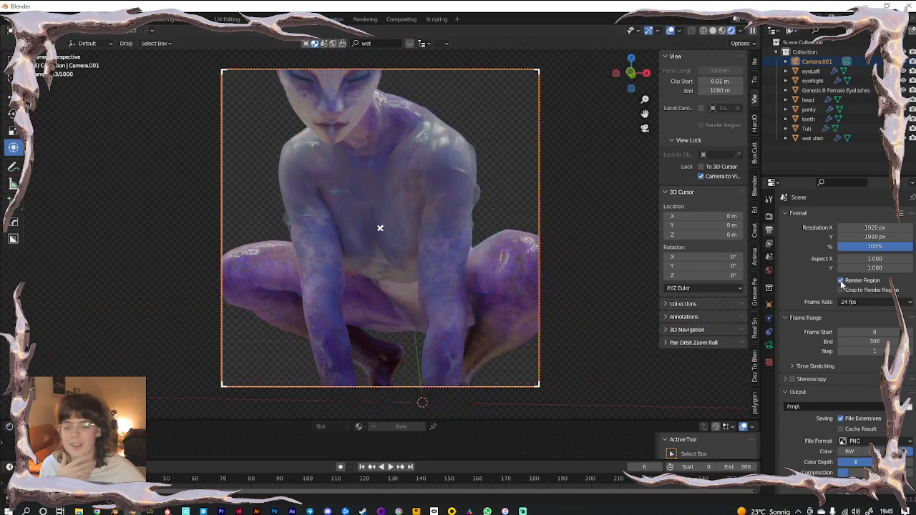
scroll(436, 269, up, 2)
middle_drag(379, 225, 400, 292)
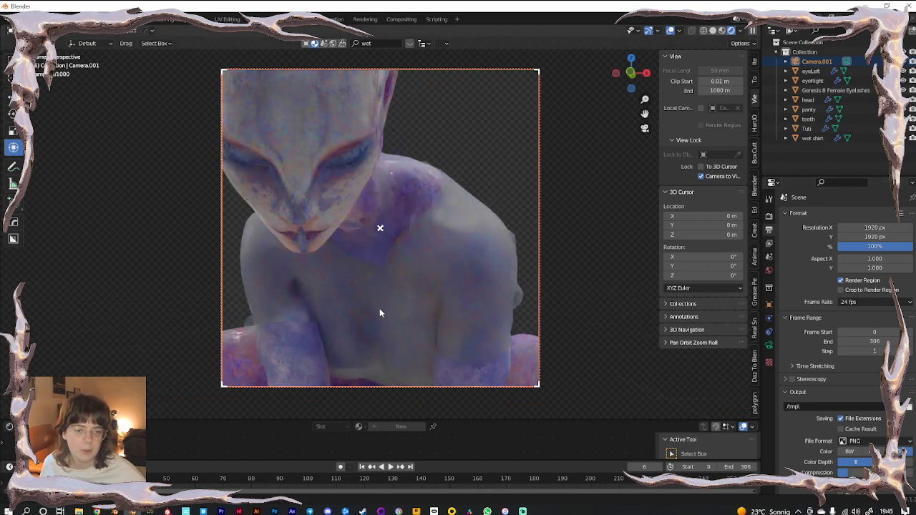
click(841, 281)
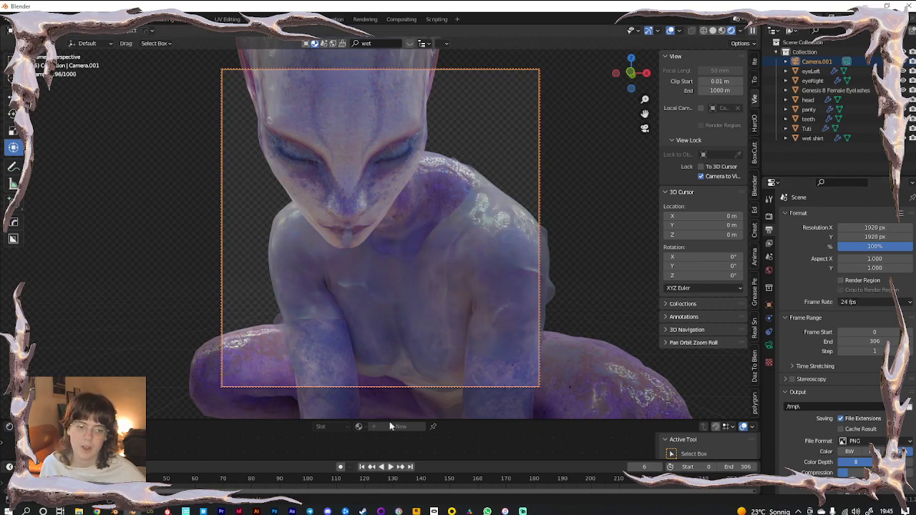
click(841, 280)
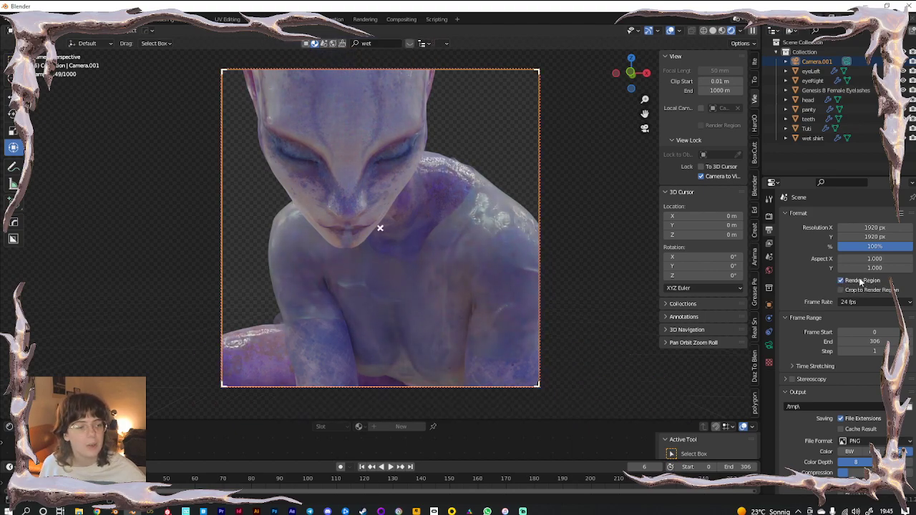
scroll(382, 289, down, 7)
middle_drag(382, 290, 398, 286)
click(769, 345)
Set the camera's focal length to 80 mm
click(883, 262)
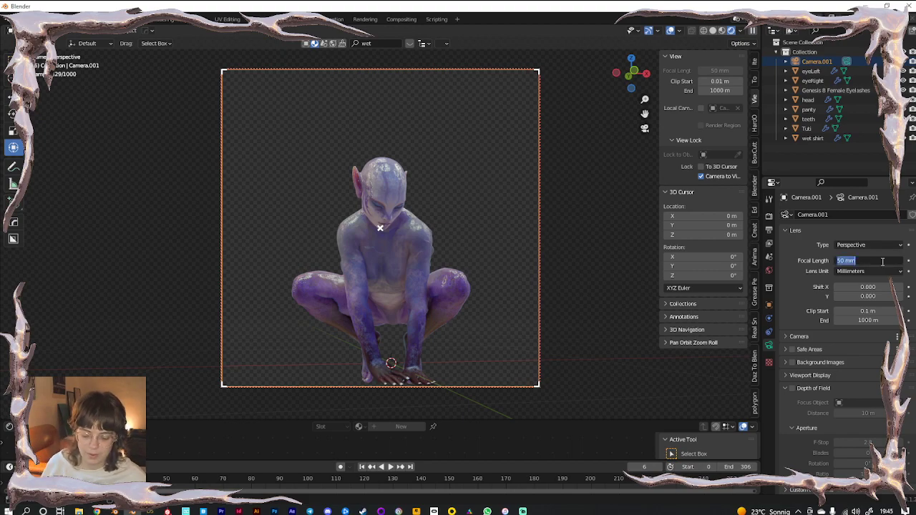
text(80)
key(Return)
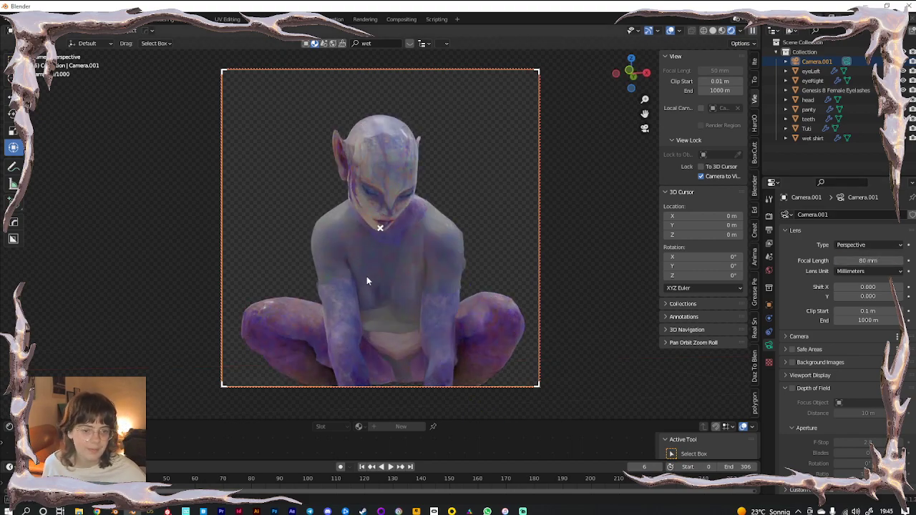
Orbit, pan and zoom the locked camera view to frame the whole figure, then play
mouse_move(366, 277)
middle_down()
mouse_move(358, 278)
mouse_move(379, 289)
middle_up()
shift+middle_drag(441, 324, 427, 267)
ctrl+middle_drag(439, 309, 443, 299)
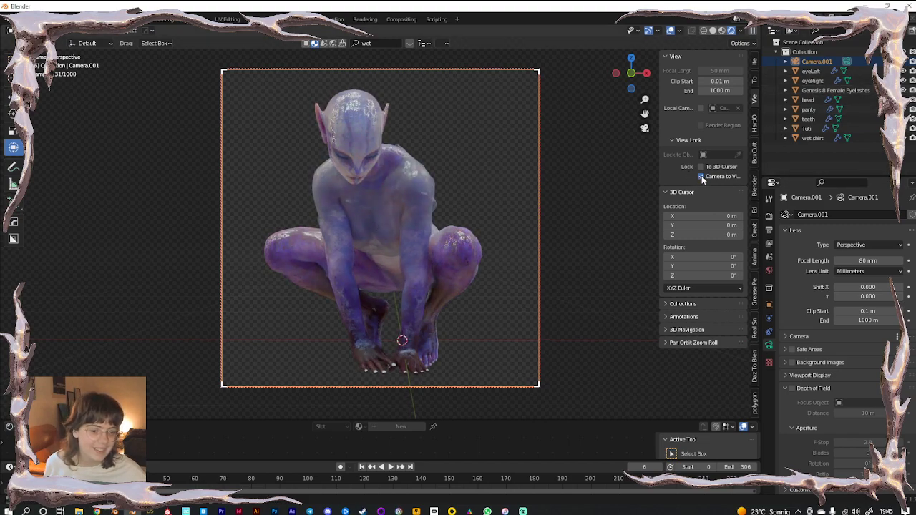
shift+middle_drag(442, 300, 441, 300)
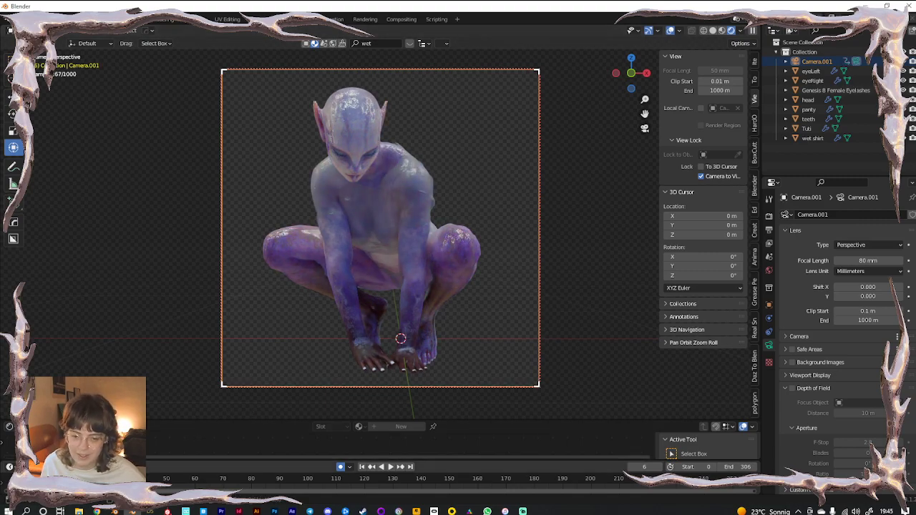
key(g)
key(Escape)
key(space)
key(space)
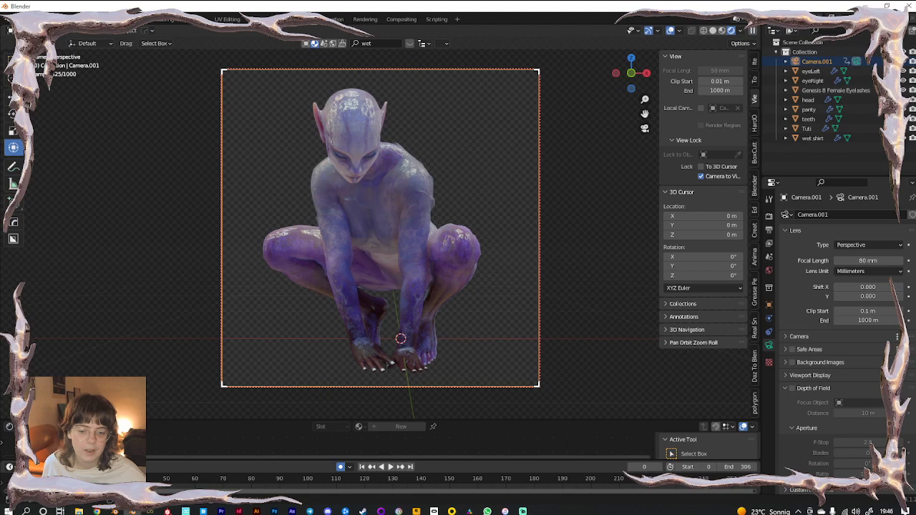
Scrub to frame 122, pan the camera onto the head and shoulders, and preview playback
key(space)
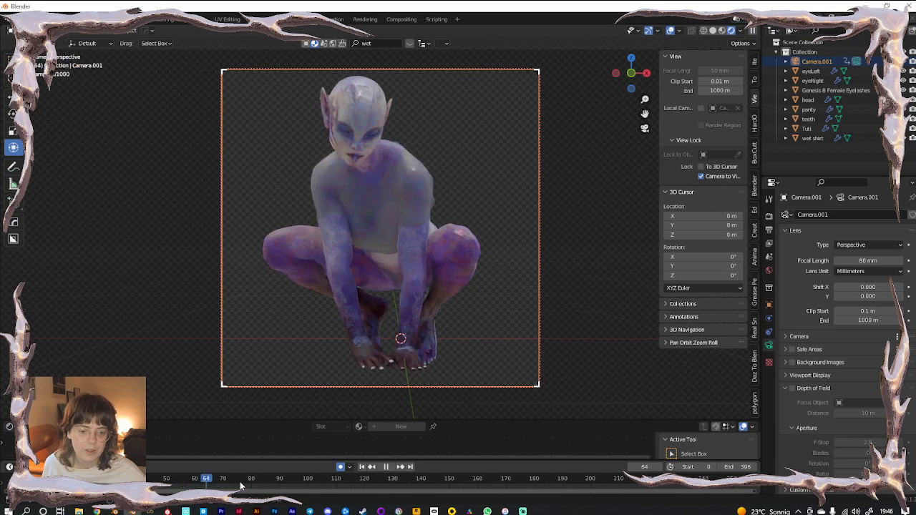
key(space)
scroll(438, 488, down, 10)
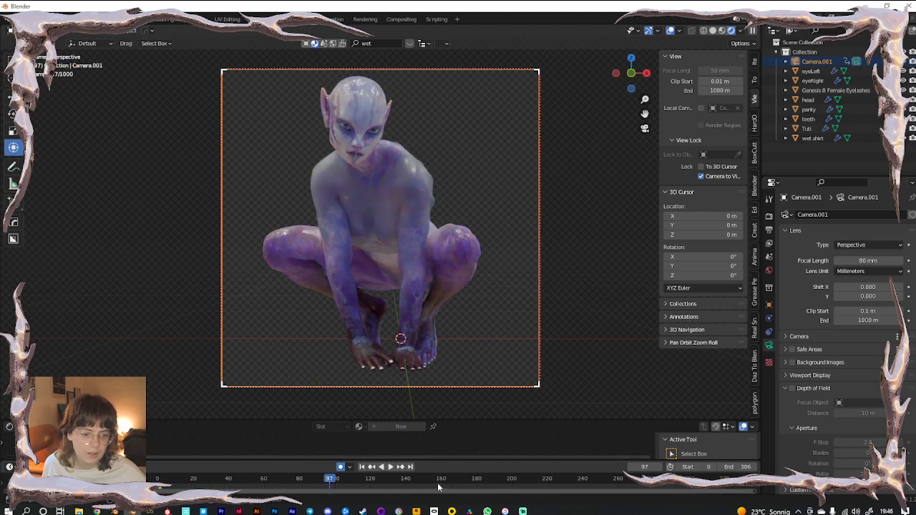
scroll(445, 486, down, 3)
drag(370, 482, 377, 482)
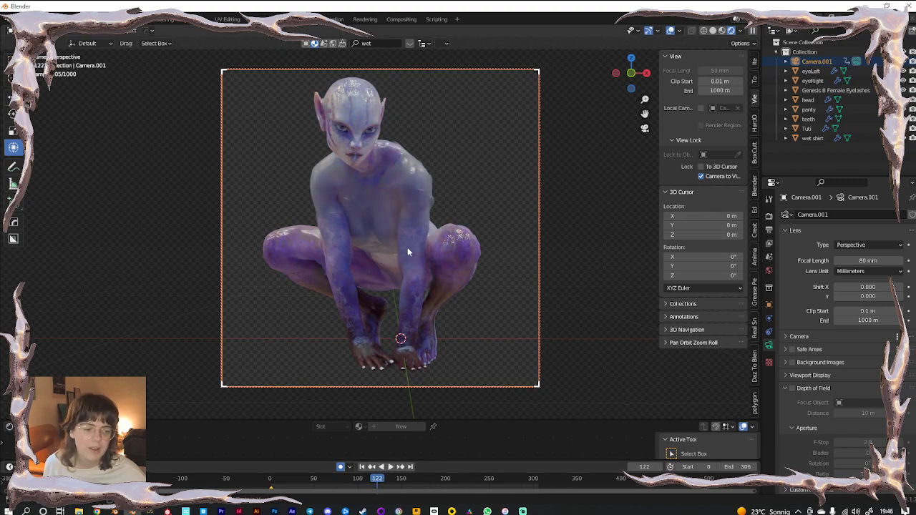
scroll(378, 286, up, 4)
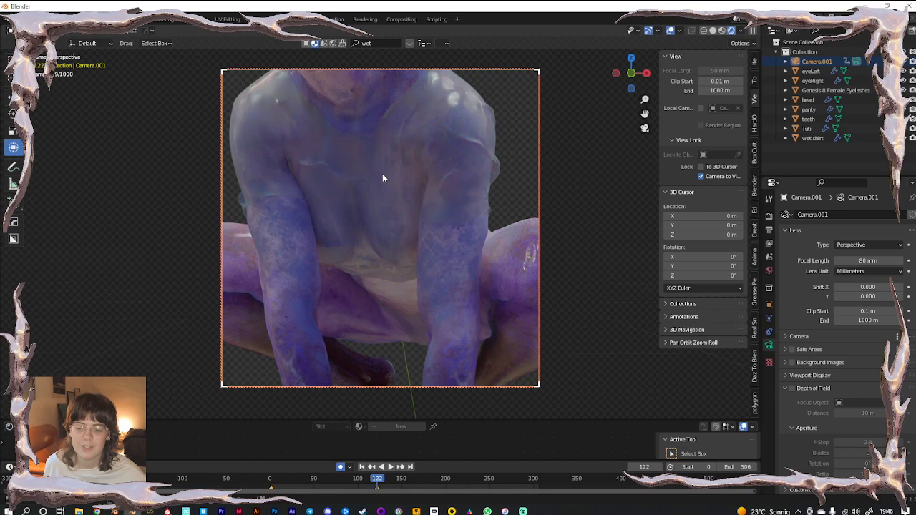
shift+middle_drag(382, 173, 427, 328)
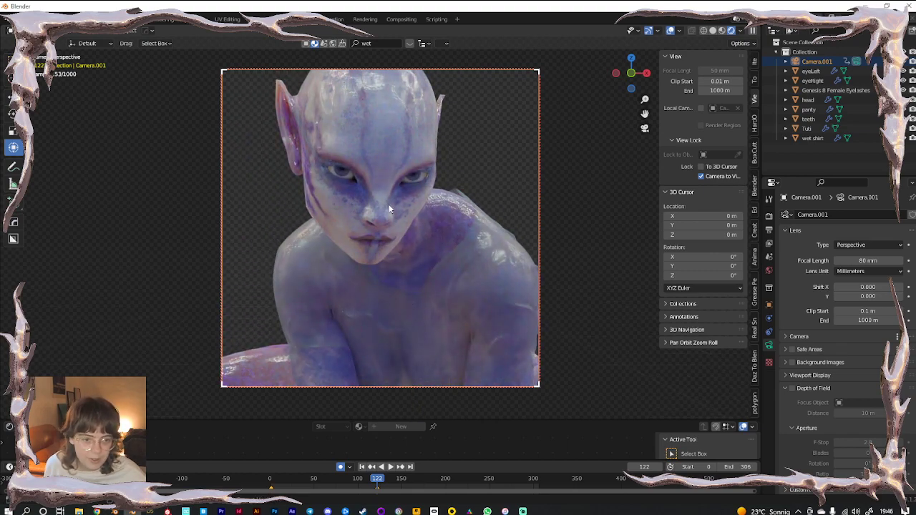
key(space)
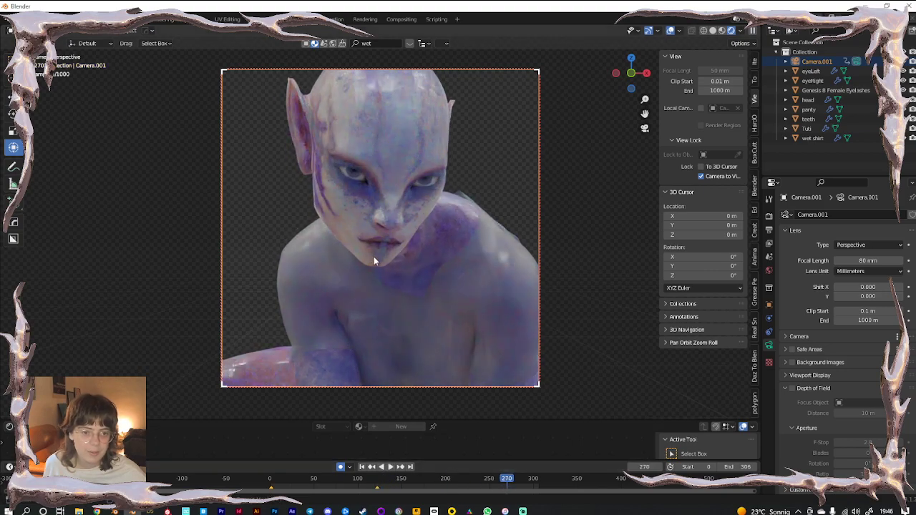
key(space)
click(470, 478)
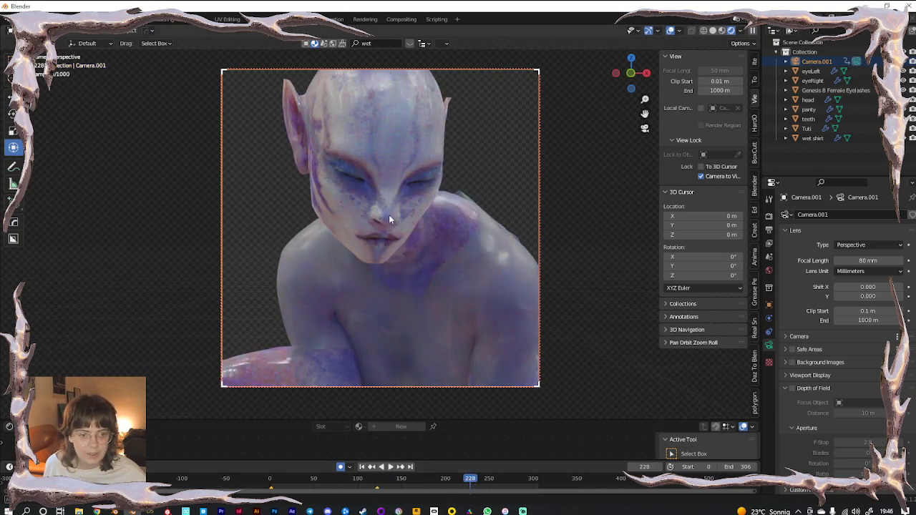
Scrub to frame 305 and frame the camera closer on the face, keying that view
middle_drag(381, 223, 381, 226)
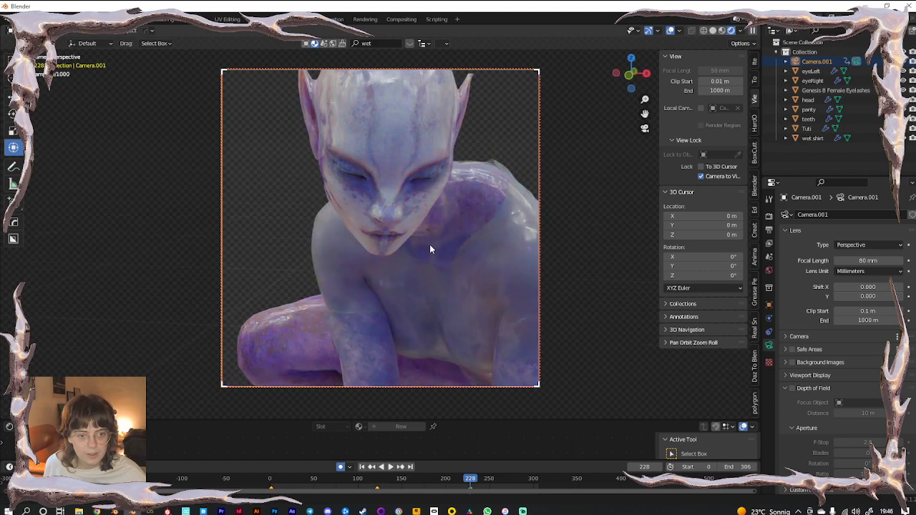
scroll(430, 239, up, 3)
middle_drag(413, 239, 414, 227)
drag(474, 479, 536, 479)
ctrl+middle_drag(418, 257, 480, 352)
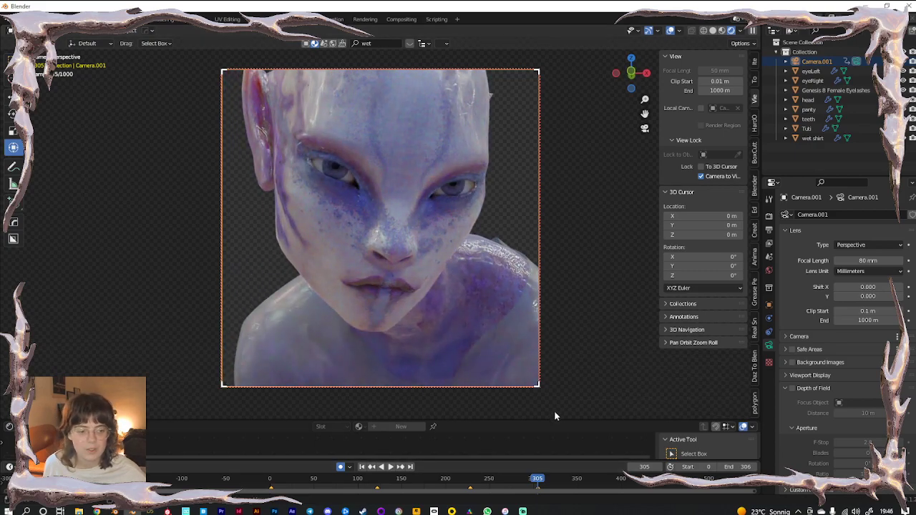
Turn off Lock Camera to View and select the Tuti figure
scroll(386, 263, up, 5)
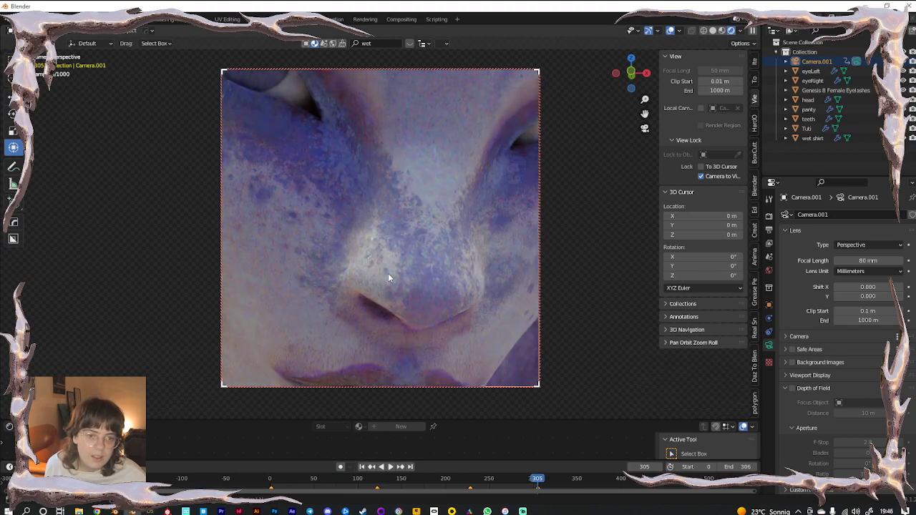
scroll(387, 275, down, 5)
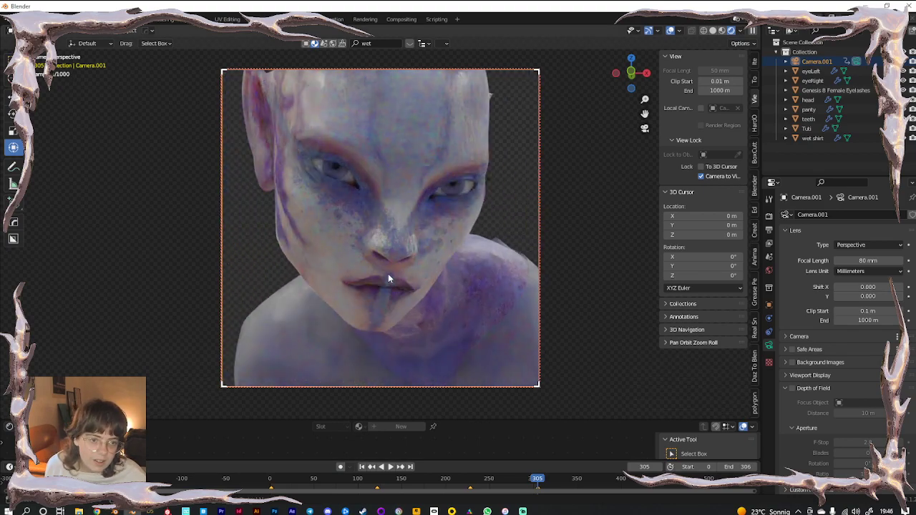
click(700, 176)
scroll(288, 213, up, 6)
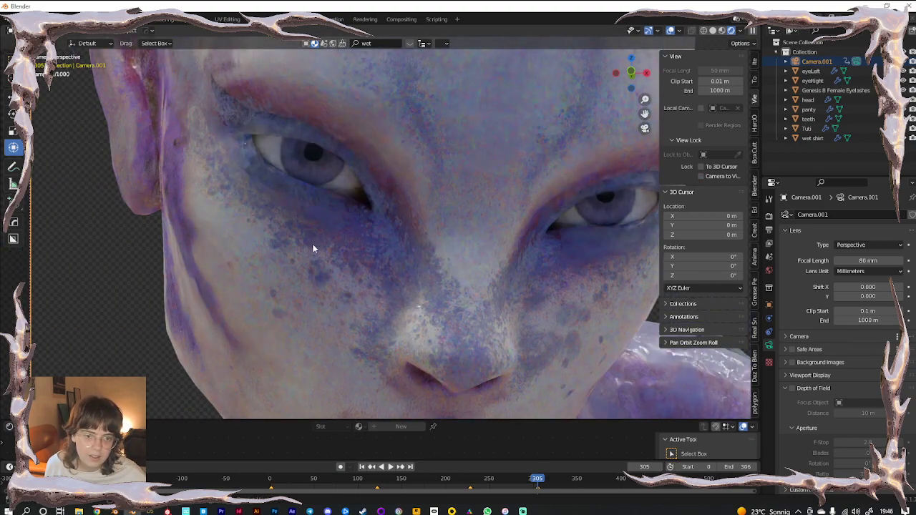
scroll(315, 240, up, 4)
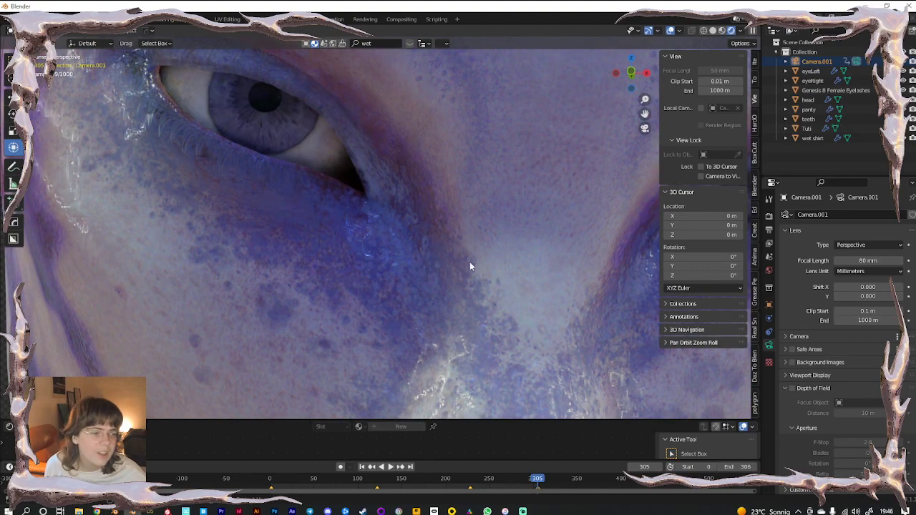
click(556, 269)
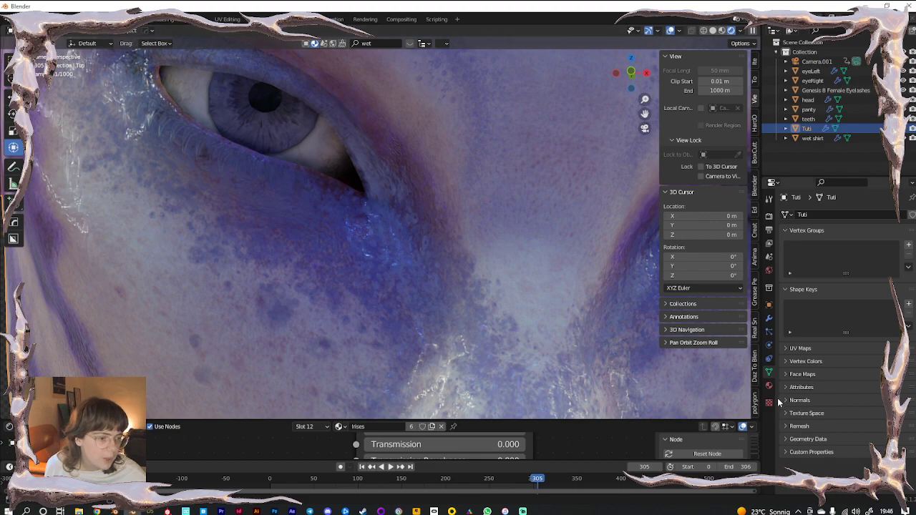
Replace Tuti's EyeMoisture material slot with the cornea material
click(770, 385)
scroll(814, 241, up, 5)
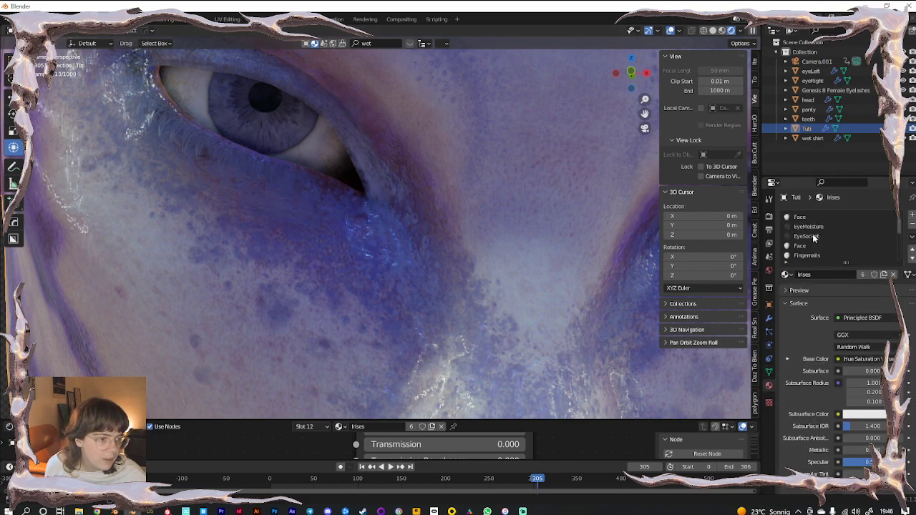
click(807, 227)
click(786, 274)
text(corn)
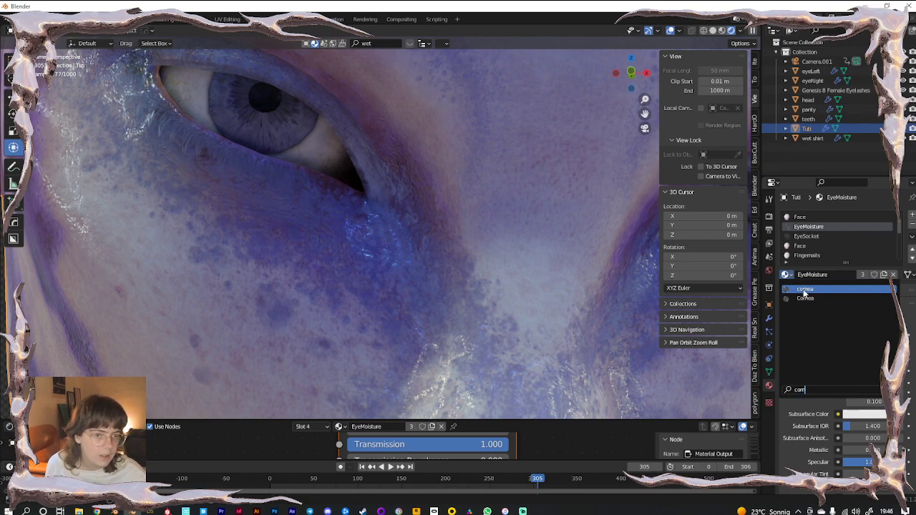
click(804, 289)
scroll(815, 247, up, 2)
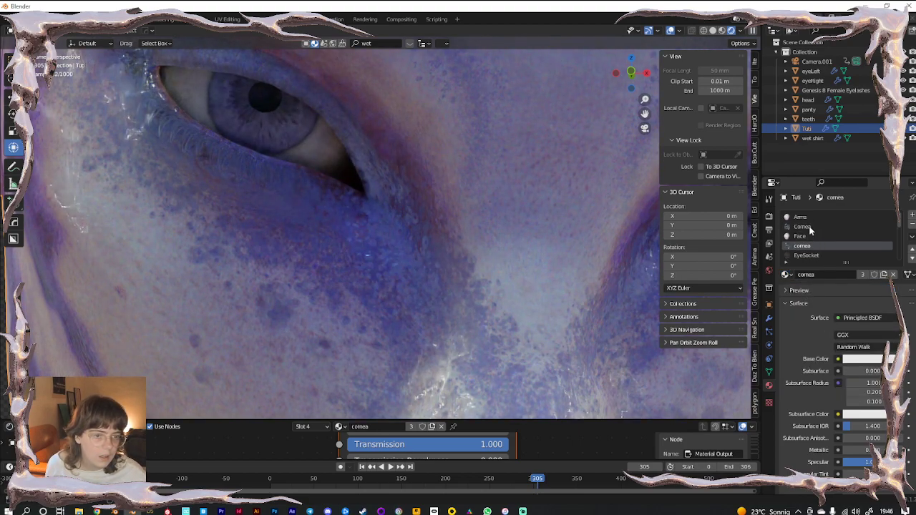
scroll(332, 221, down, 6)
Deselect the figure and add a Point light to the scene
key(alt+a)
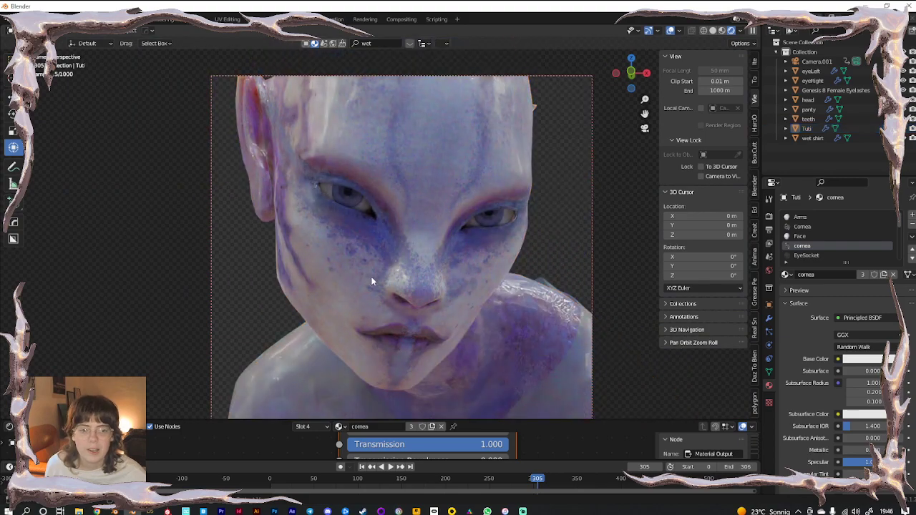
middle_drag(371, 276, 337, 278)
key(shift+a)
mouse_move(318, 247)
click(368, 248)
scroll(383, 322, down, 4)
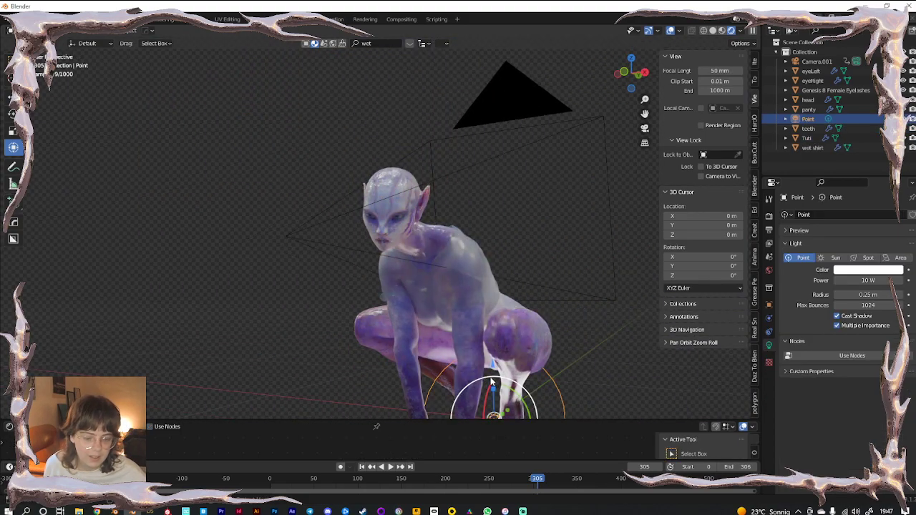
Place the point light beside the figure's head, adjusting it along X and Y
key(g)
click(358, 191)
middle_drag(405, 260, 412, 290)
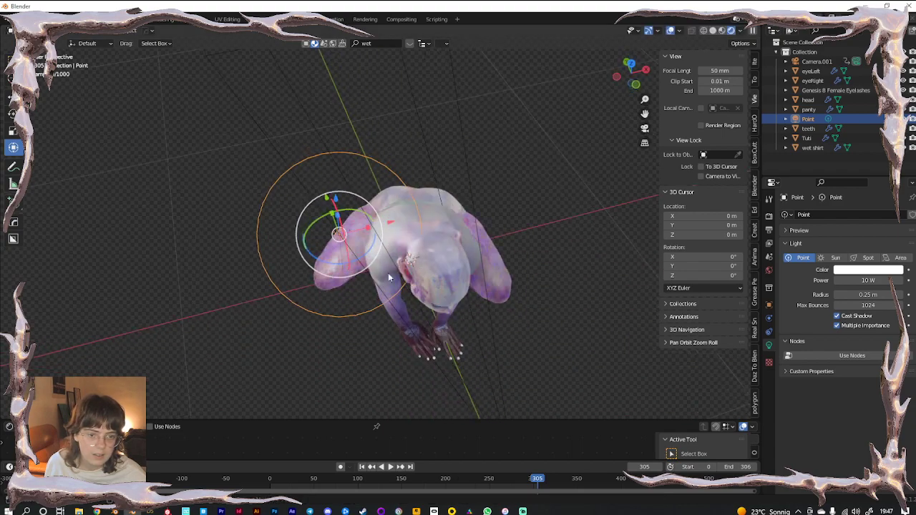
drag(327, 198, 358, 290)
drag(425, 315, 455, 306)
middle_drag(456, 306, 390, 350)
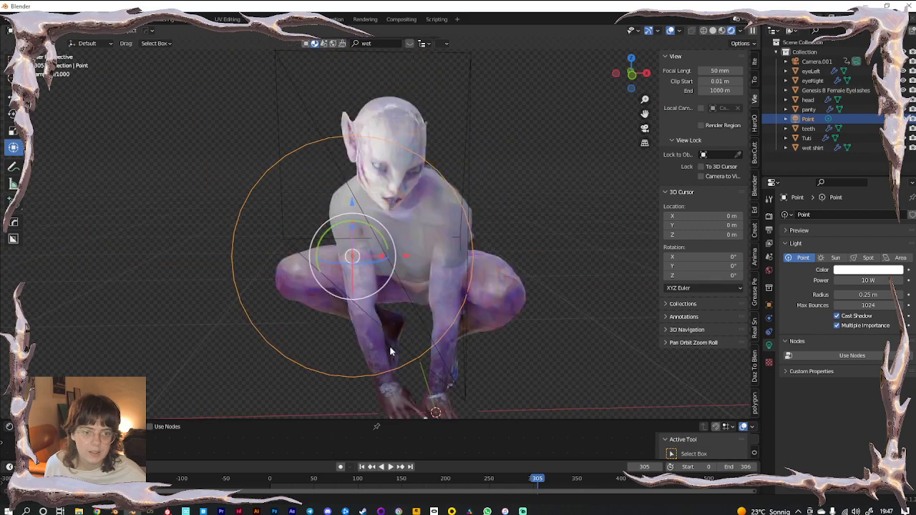
scroll(389, 346, up, 6)
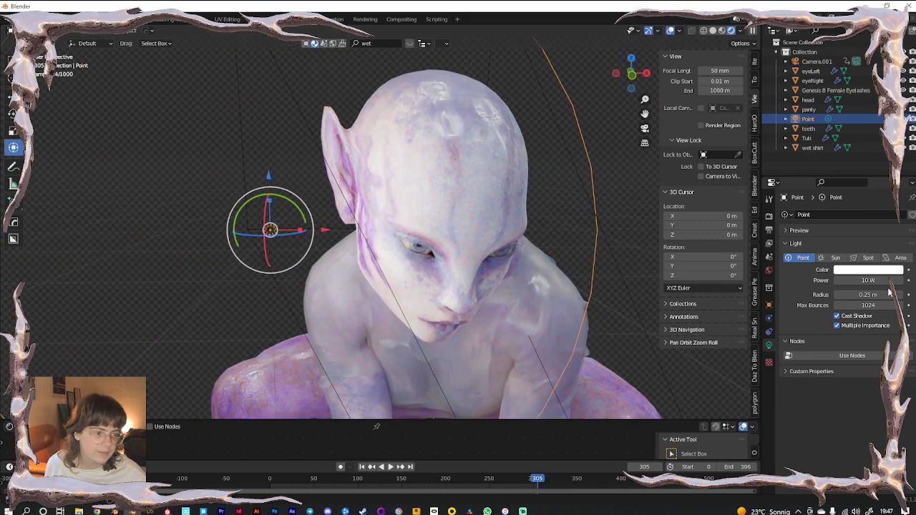
Shrink the light radius to 0.03 m and lower the light to relight the head
drag(881, 295, 854, 295)
drag(328, 230, 432, 246)
middle_drag(427, 299, 343, 311)
drag(407, 209, 365, 216)
drag(322, 172, 333, 226)
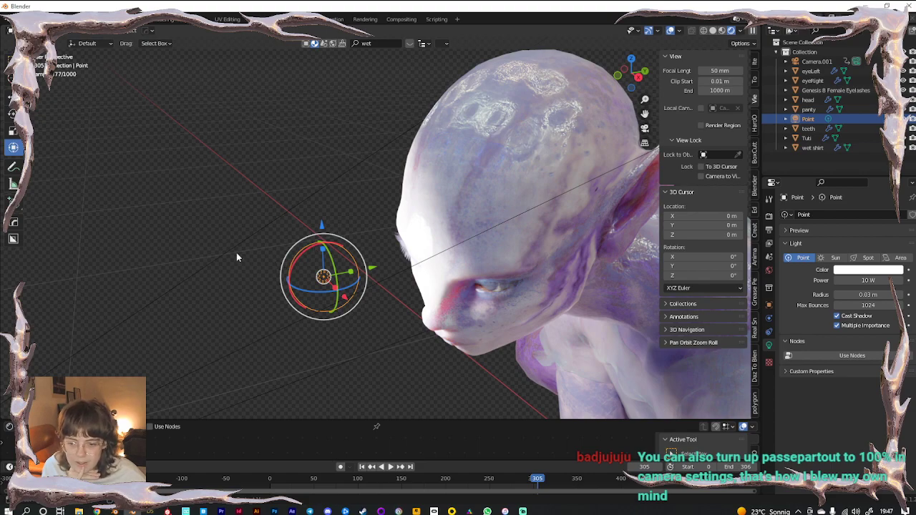
Select Camera.001, search its settings for 'pass', and look through the camera
click(255, 188)
click(815, 62)
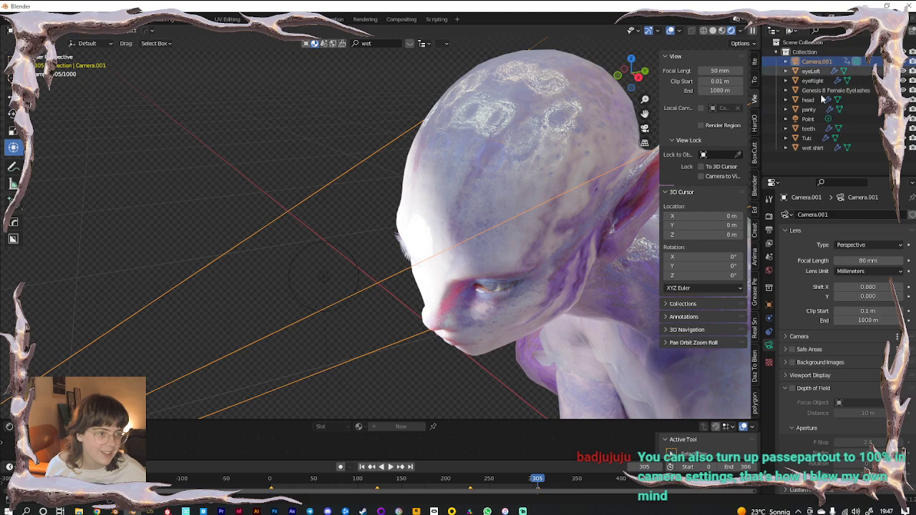
click(840, 181)
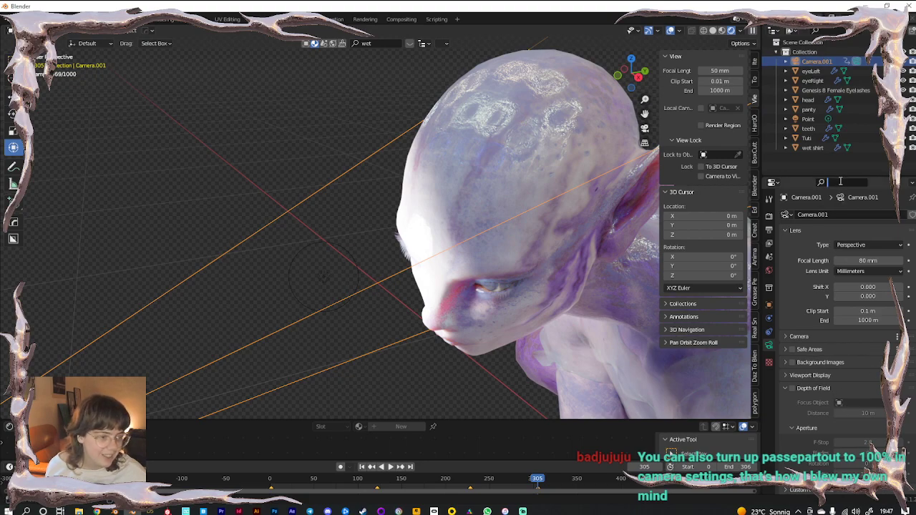
text(pass)
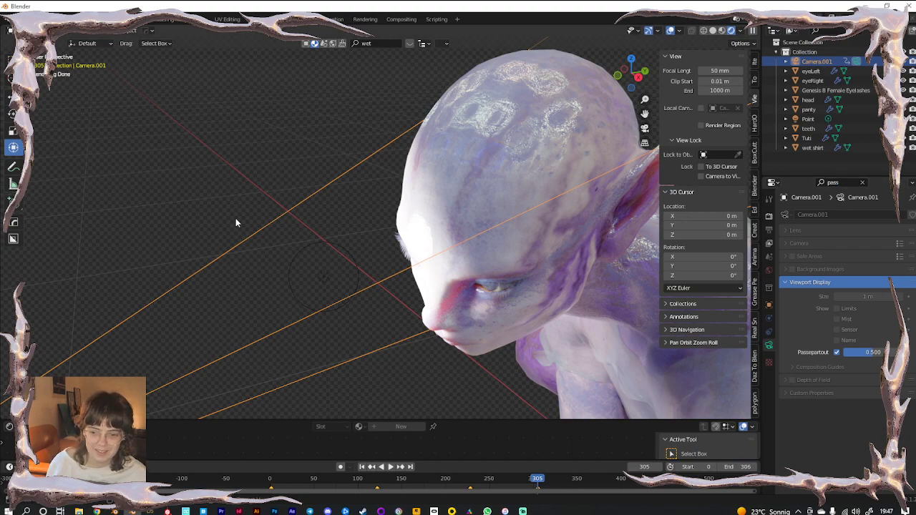
key(KP_0)
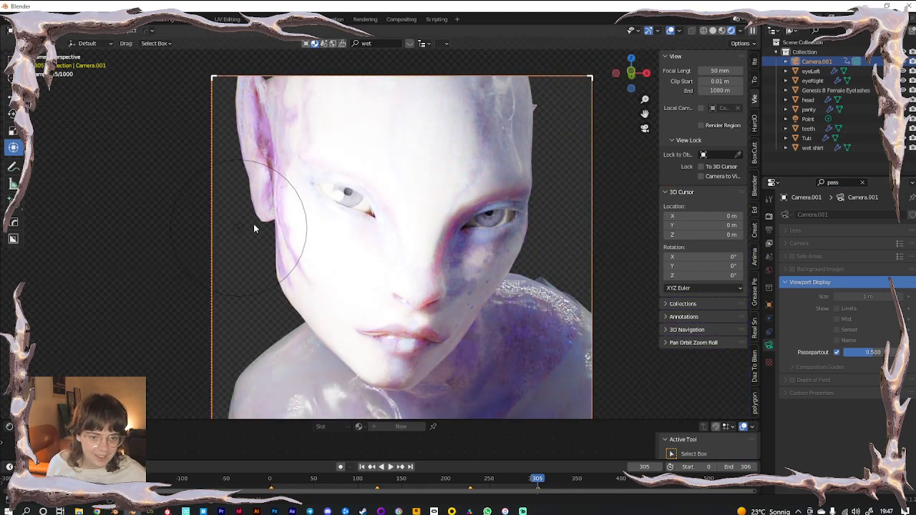
Move the point light to the left of the face
click(245, 227)
key(g)
click(233, 224)
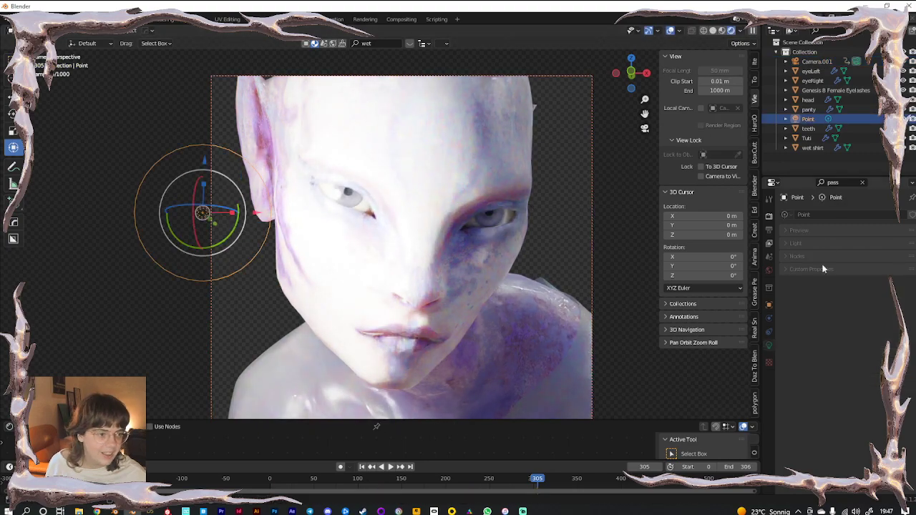
click(863, 183)
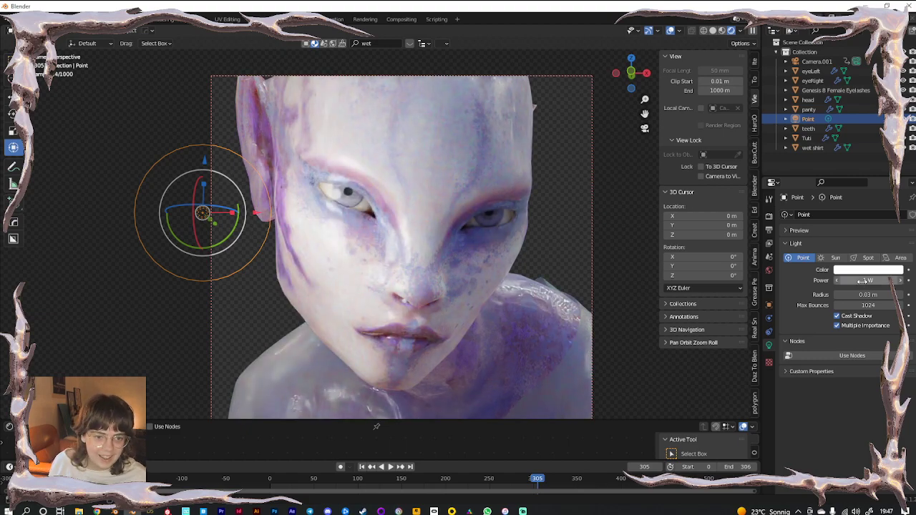
key(g)
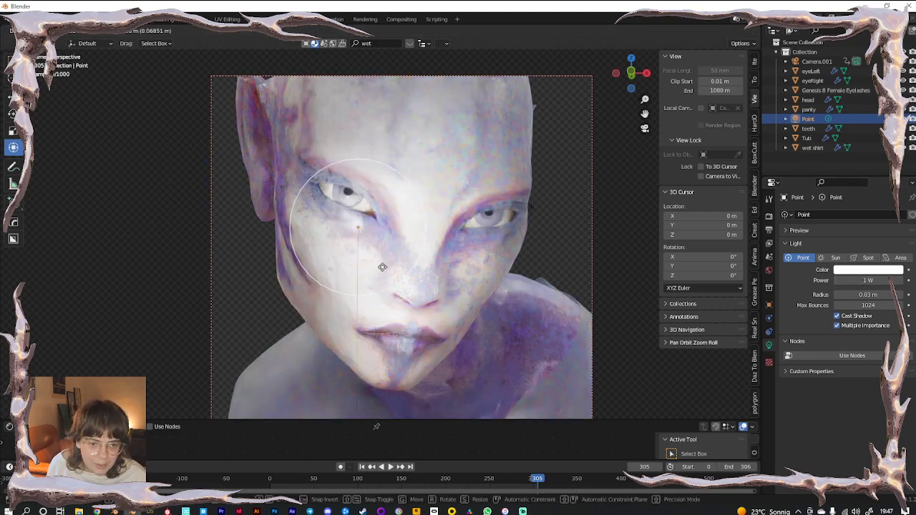
click(99, 271)
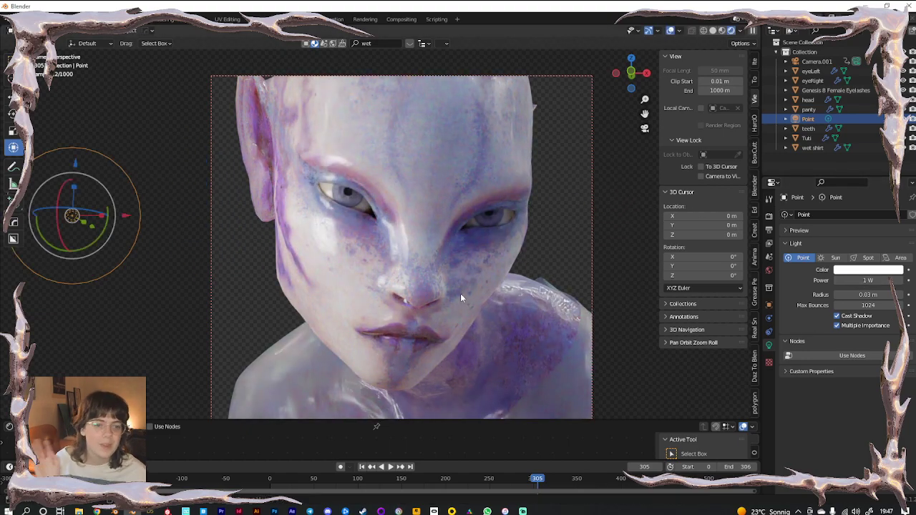
Set Camera.001's Passepartout to 1.000 to black out everything outside the frame
click(823, 63)
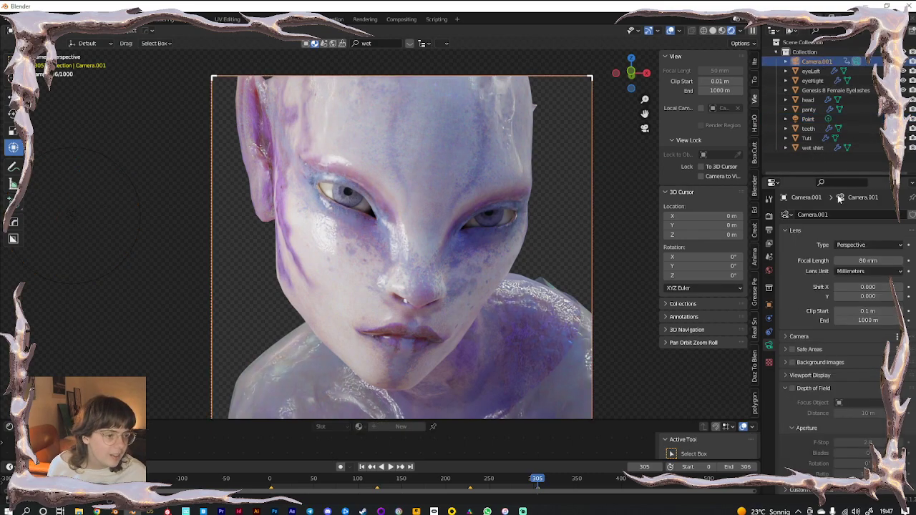
text(pas)
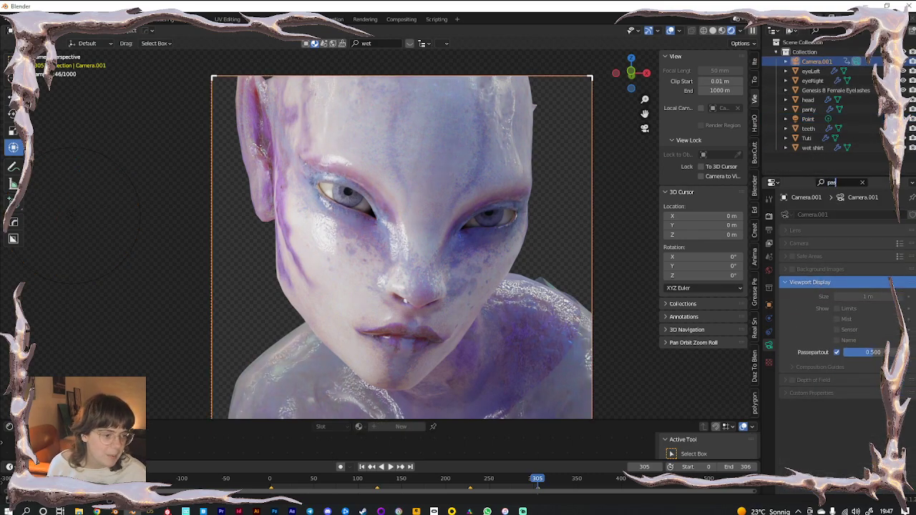
click(868, 356)
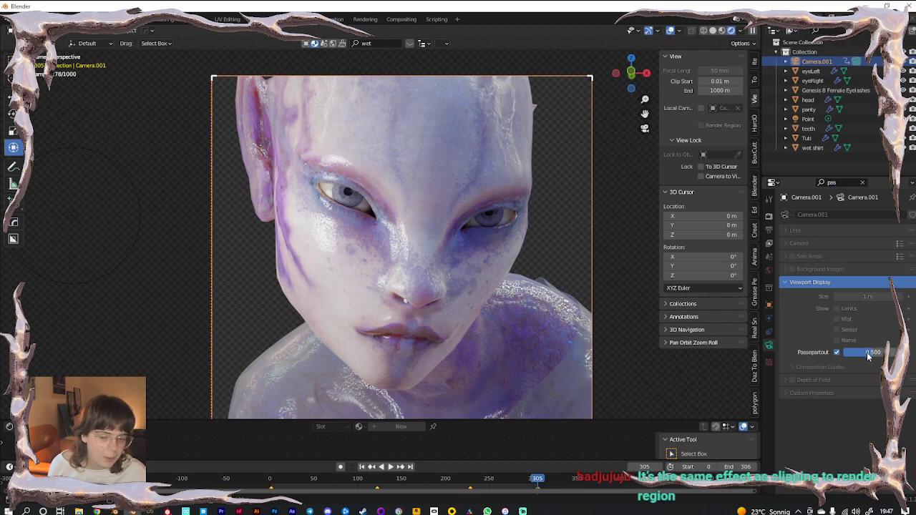
drag(868, 356, 903, 356)
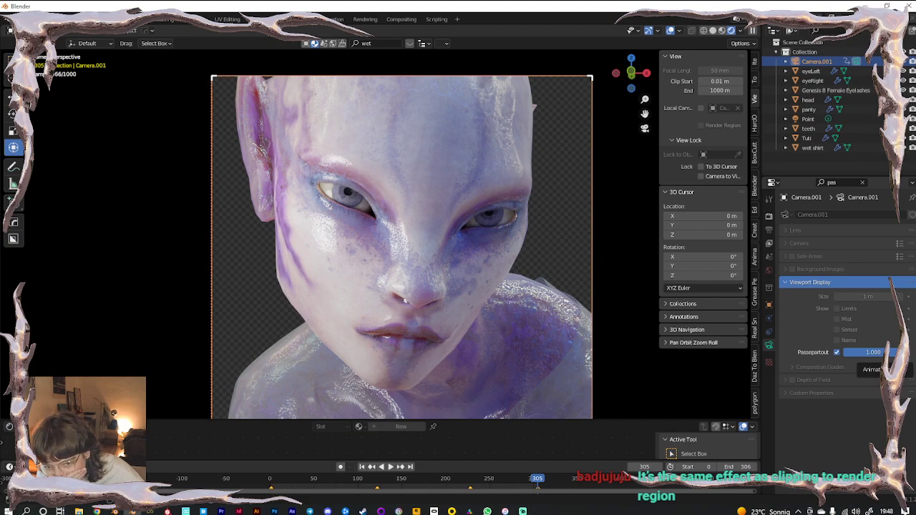
drag(873, 352, 903, 352)
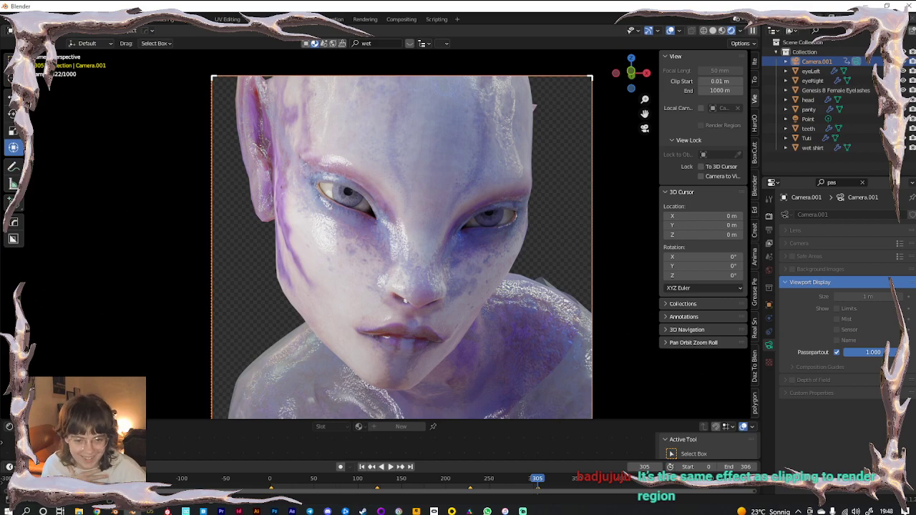
scroll(376, 258, down, 2)
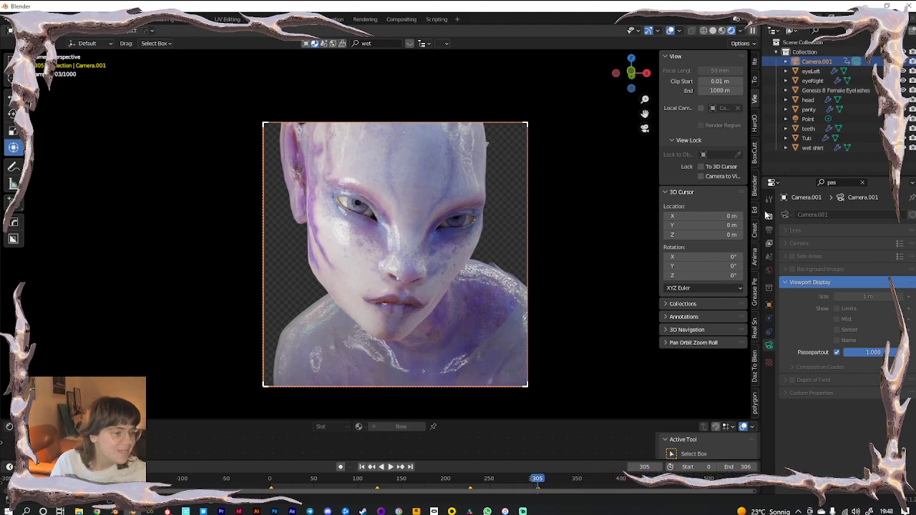
Clear the properties search filter and show the camera's data settings
click(769, 216)
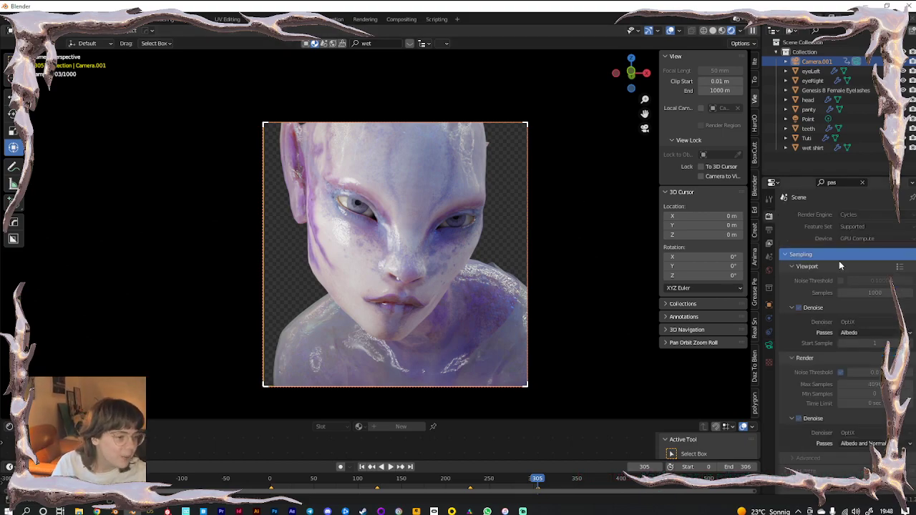
click(769, 230)
click(862, 183)
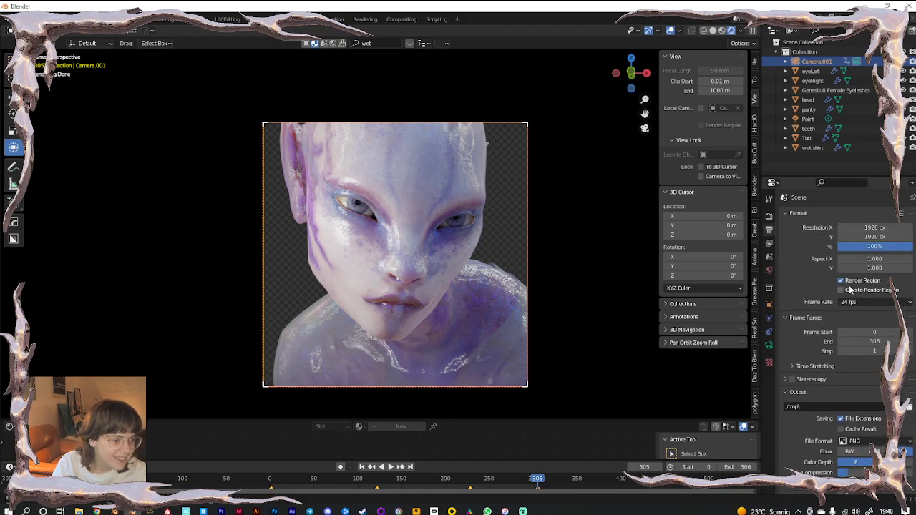
click(769, 345)
scroll(805, 387, down, 4)
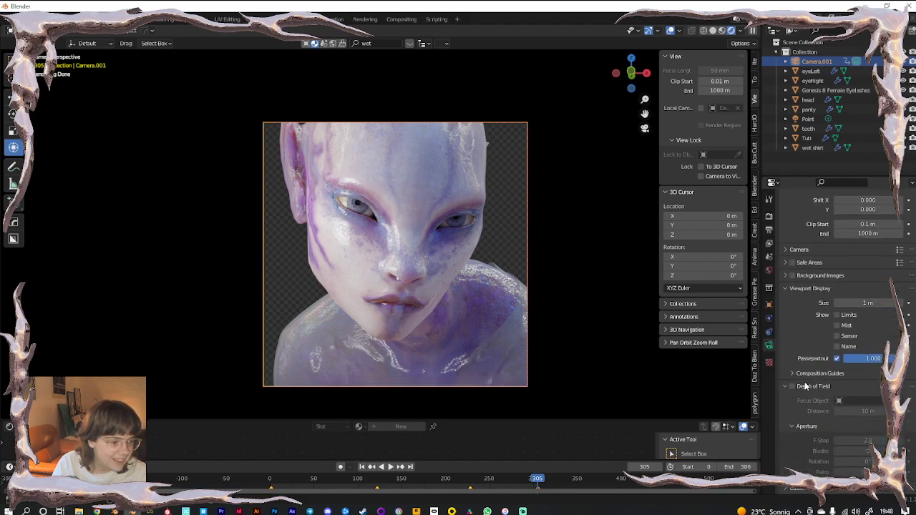
scroll(819, 239, up, 4)
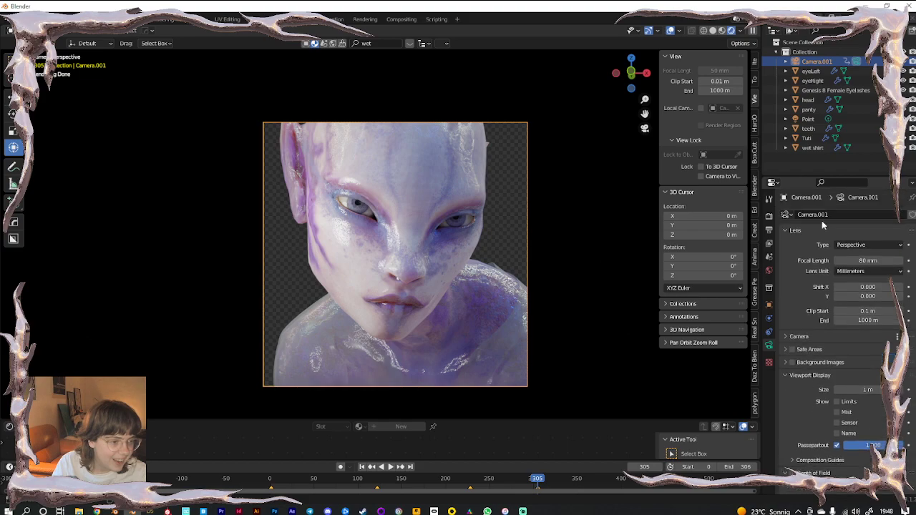
Preview a lighter Passepartout, restore it to 1.000, and enlarge the camera view
text(pas)
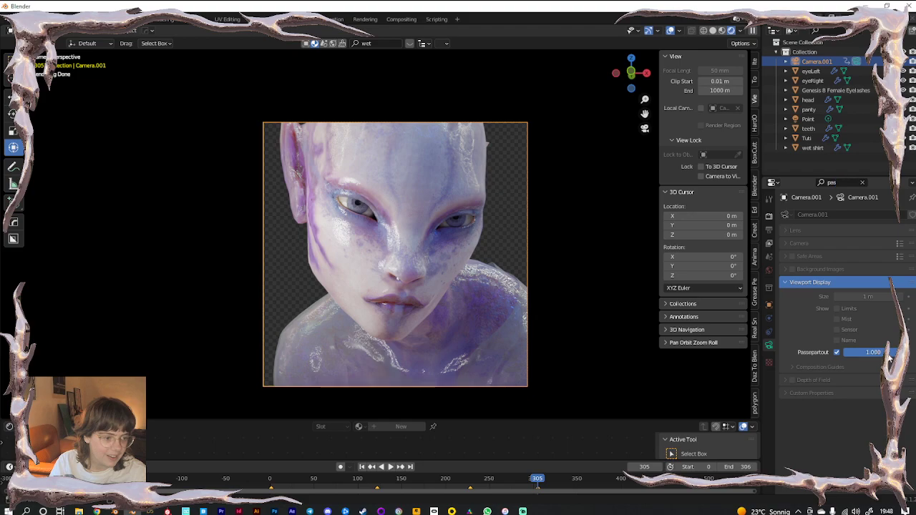
mouse_move(890, 356)
mouse_down()
mouse_move(851, 352)
mouse_move(897, 353)
mouse_up()
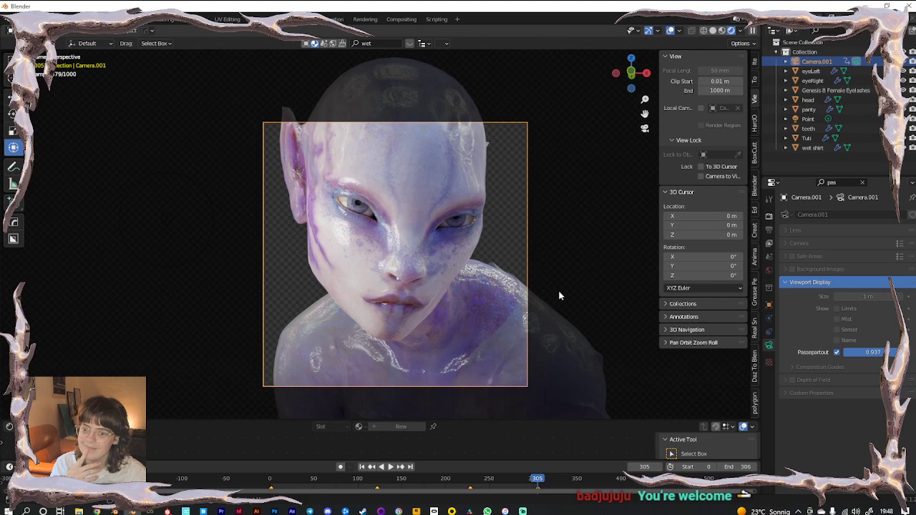
drag(869, 353, 887, 352)
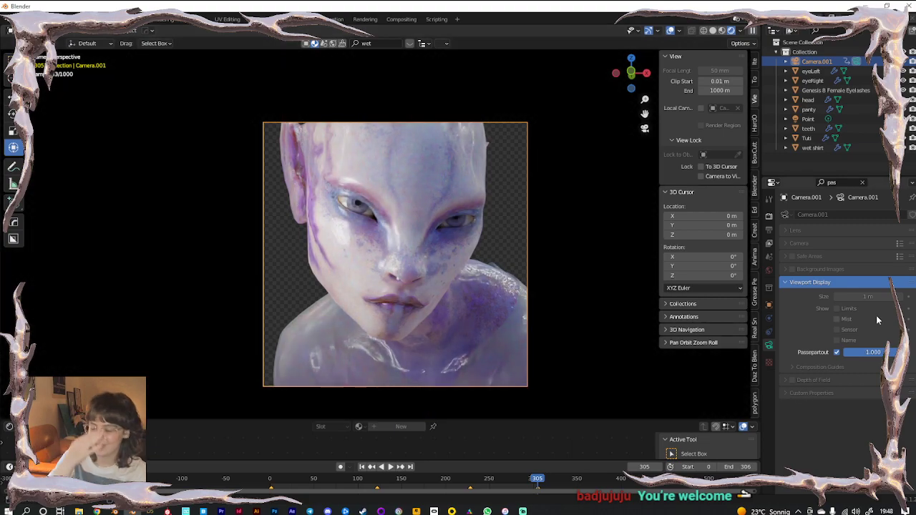
shift+middle_drag(432, 284, 410, 267)
ctrl+middle_drag(443, 300, 464, 310)
Check frame 263, return to frame 0 and play back the animation
click(501, 481)
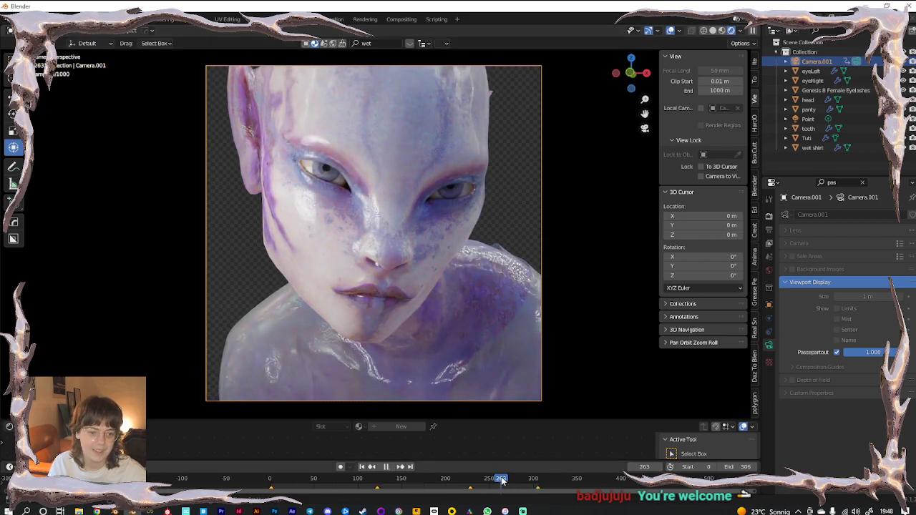
drag(503, 479, 252, 471)
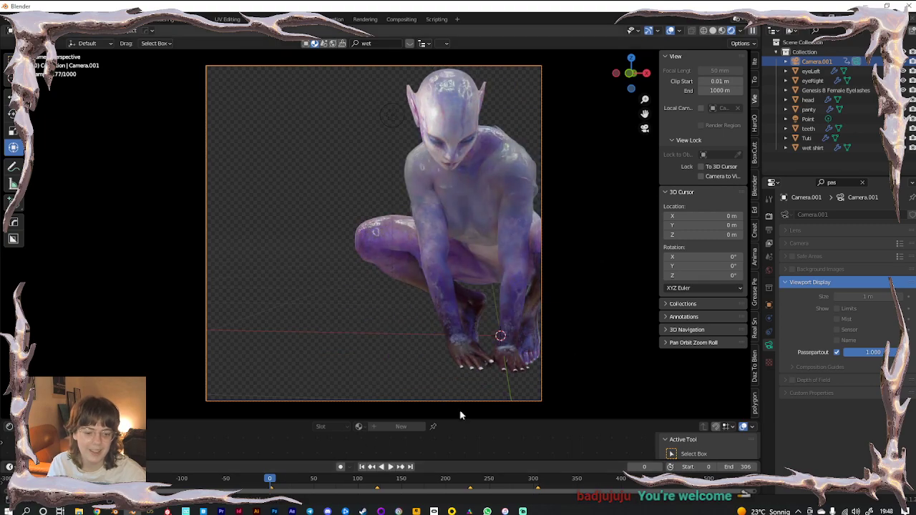
key(space)
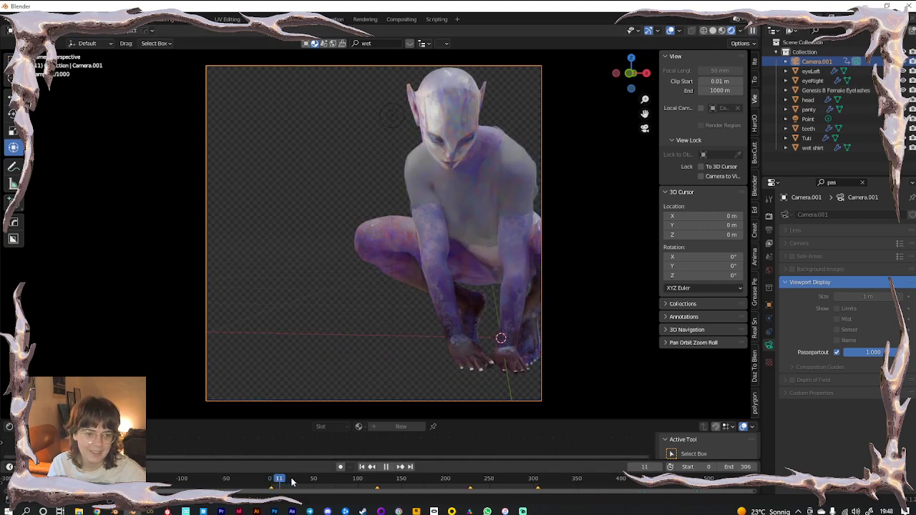
drag(322, 483, 269, 482)
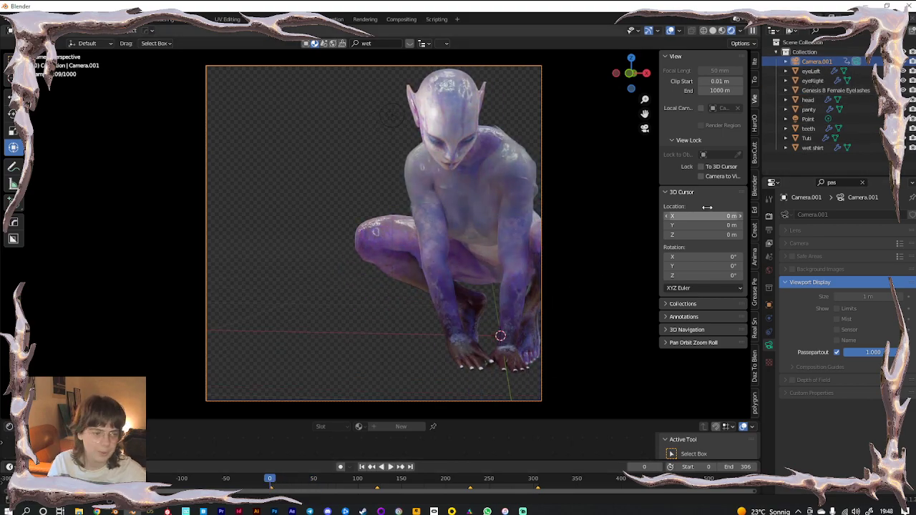
With Lock Camera to View and Auto Keying on, orbit to a frontal view and key frame 0
click(702, 176)
middle_drag(443, 293, 350, 287)
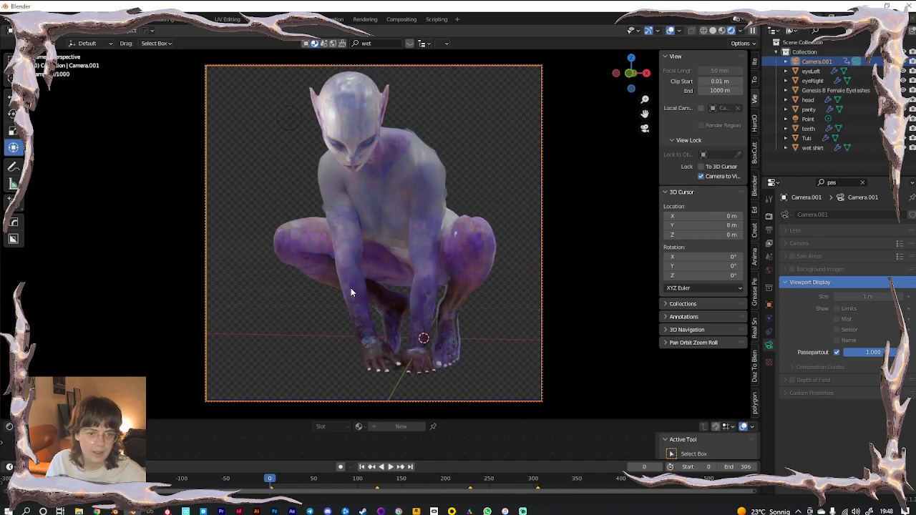
scroll(342, 469, up, 3)
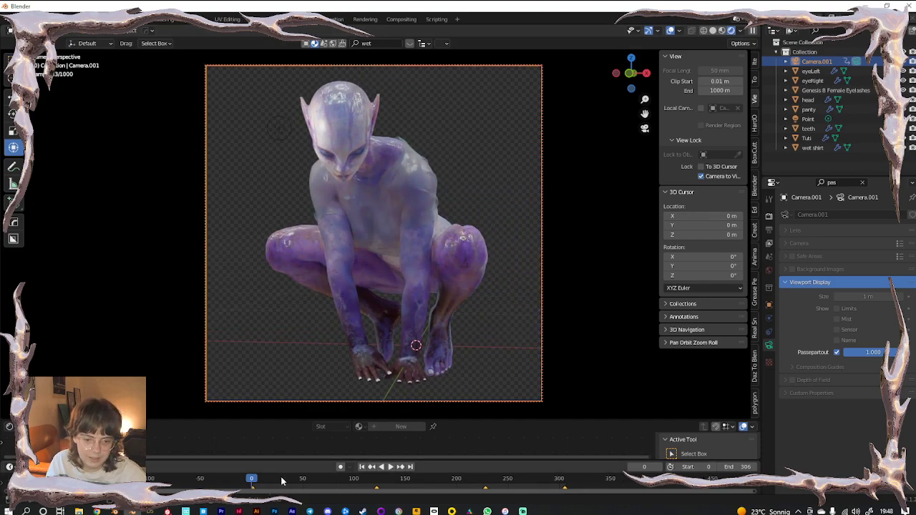
click(341, 469)
middle_drag(440, 274, 434, 275)
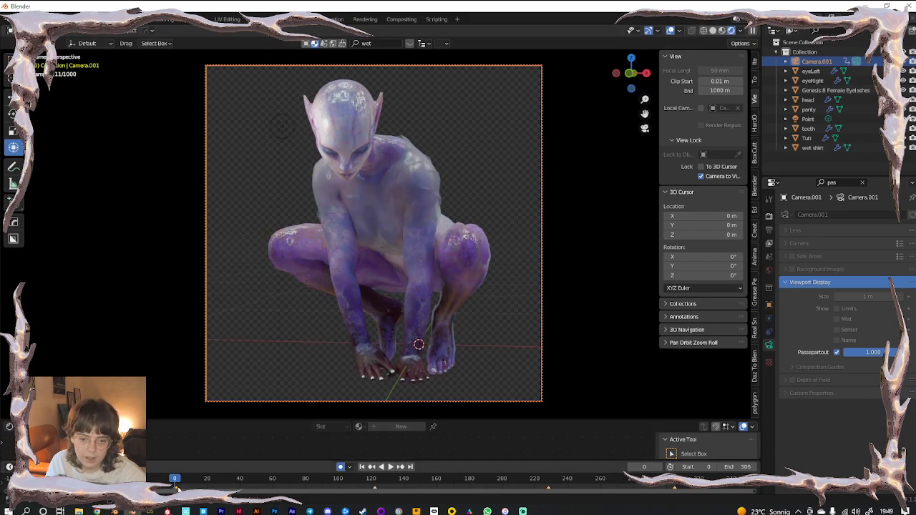
right_click(175, 489)
click(170, 468)
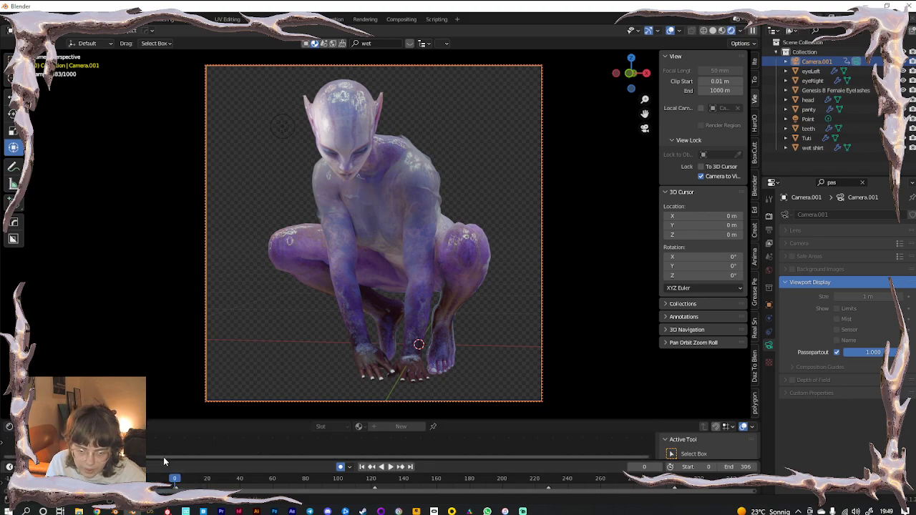
Enlarge the timeline, delete the stray frame-1 camera keyframe, and preview playback
drag(164, 458, 164, 442)
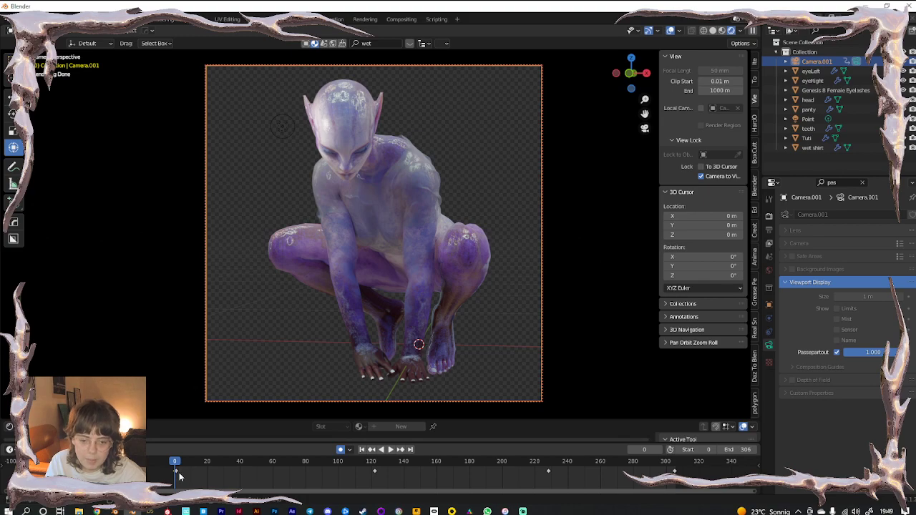
scroll(178, 473, up, 3)
middle_drag(30, 470, 282, 467)
scroll(243, 472, up, 6)
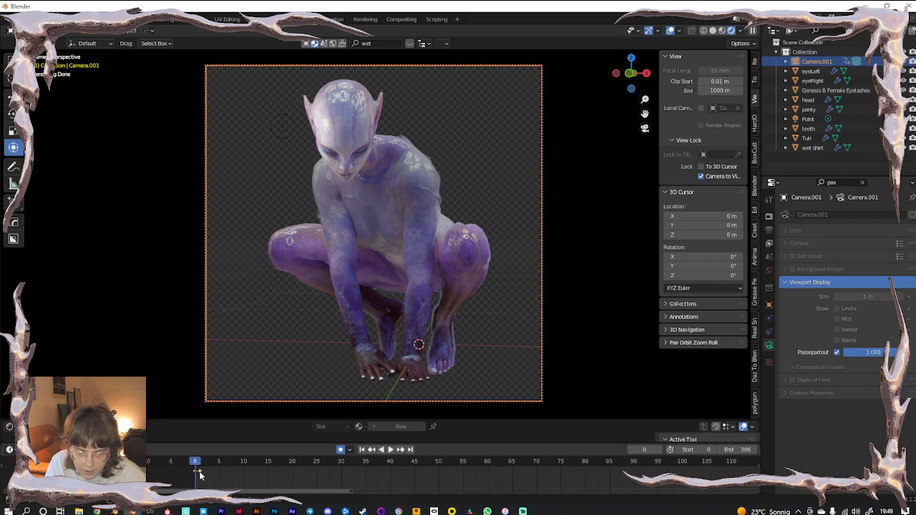
key(x)
click(214, 473)
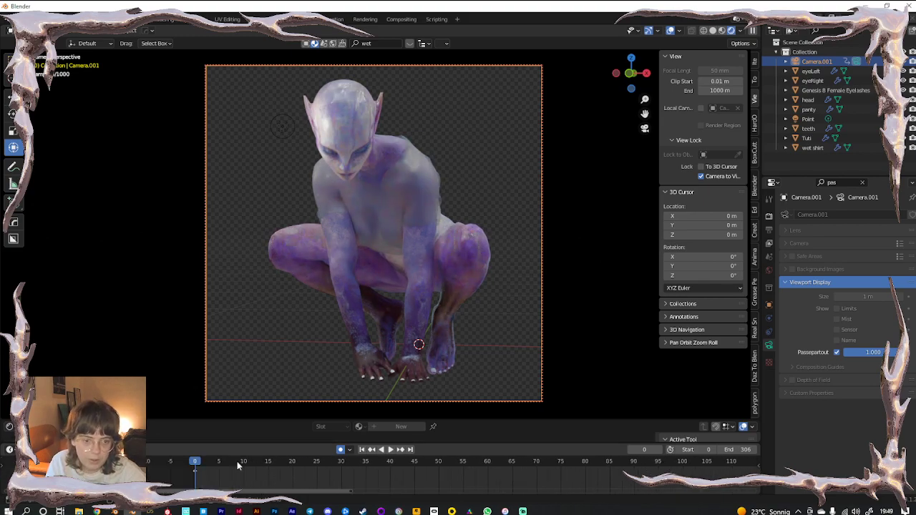
key(space)
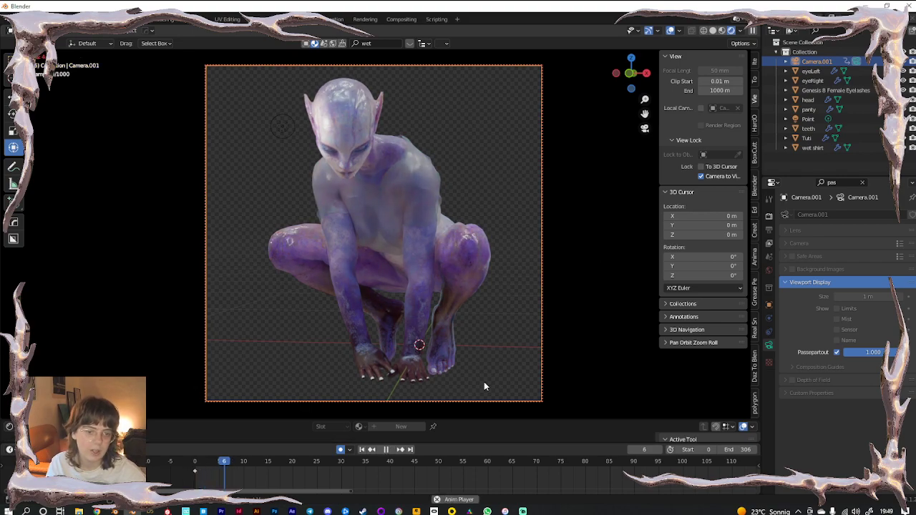
key(space)
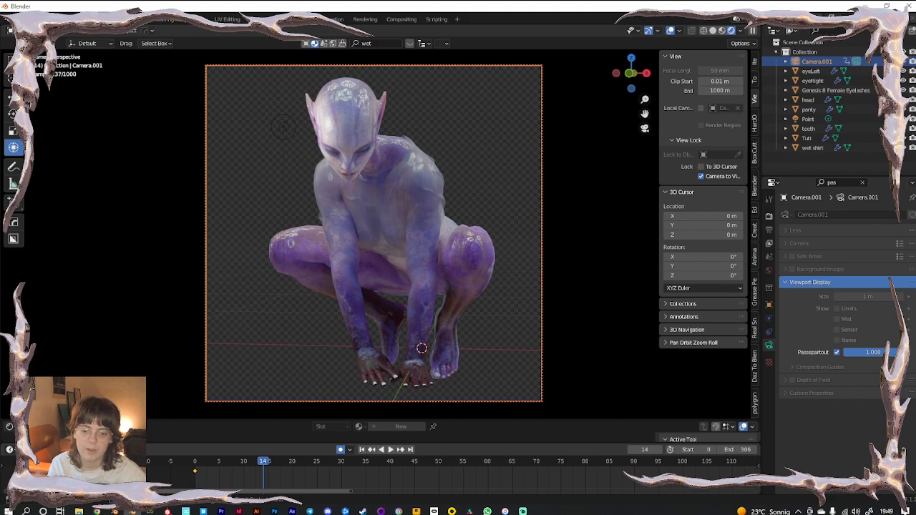
Check the close-up at frame 152, then recentre the figure at frame 0 and play
scroll(321, 480, down, 13)
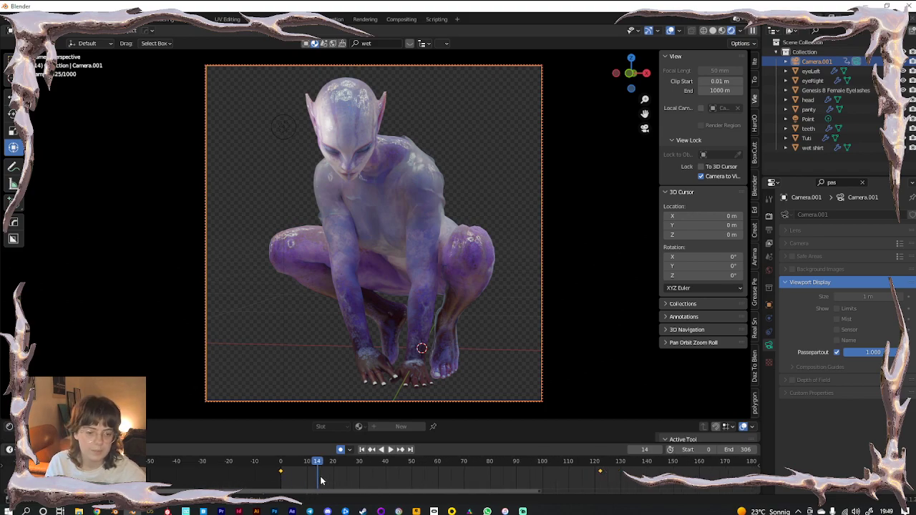
middle_drag(435, 483, 398, 478)
scroll(315, 492, down, 4)
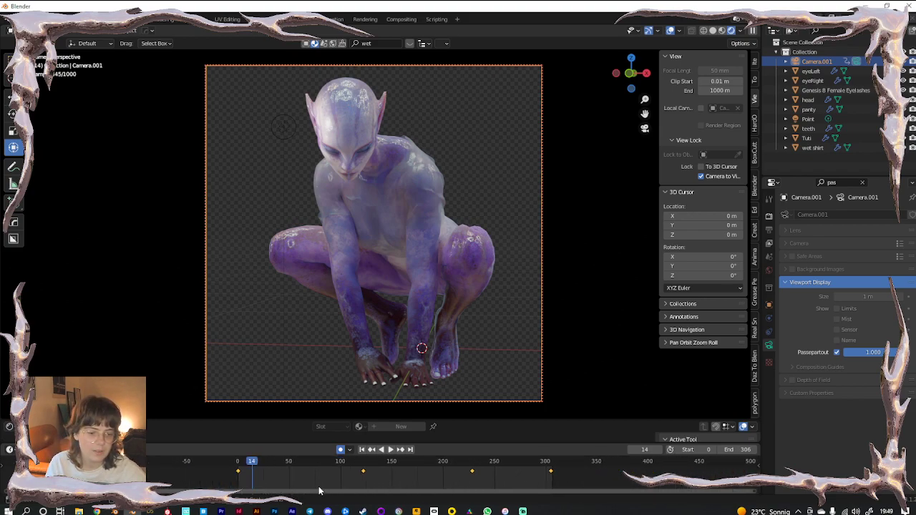
click(393, 465)
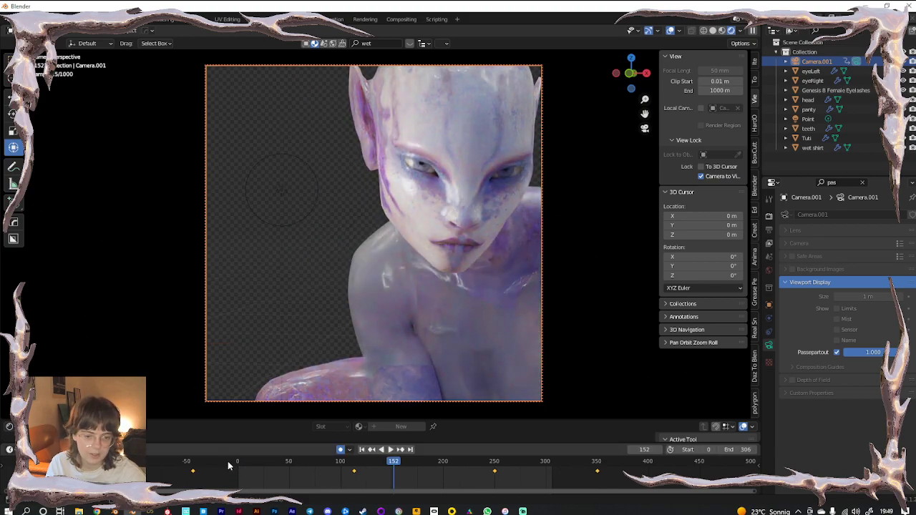
click(240, 463)
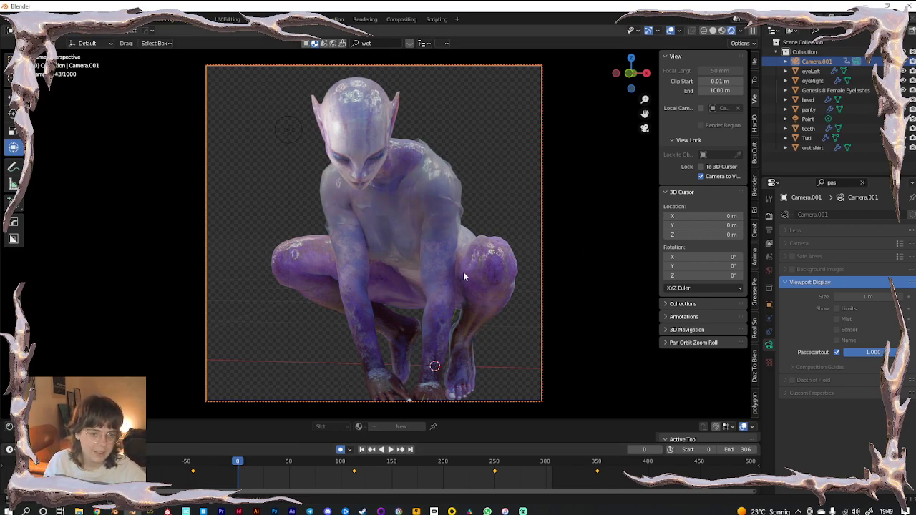
scroll(439, 232, down, 2)
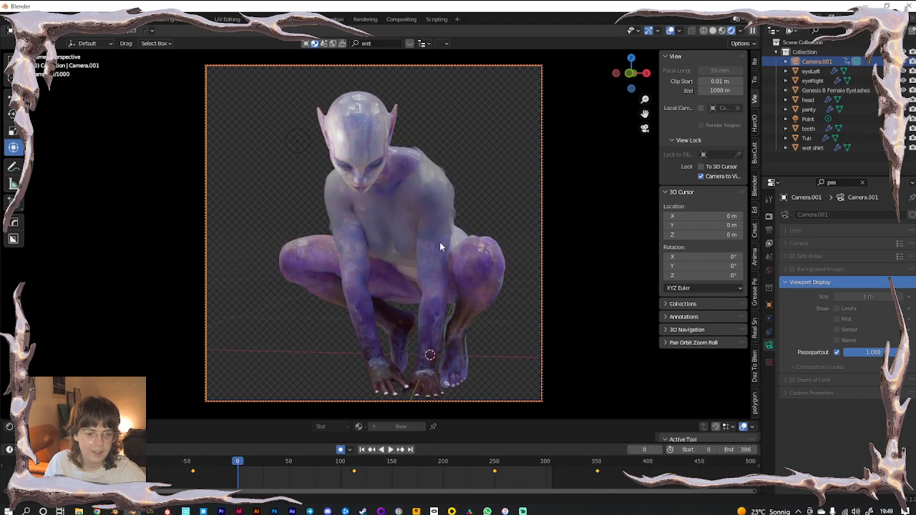
shift+middle_drag(441, 264, 431, 252)
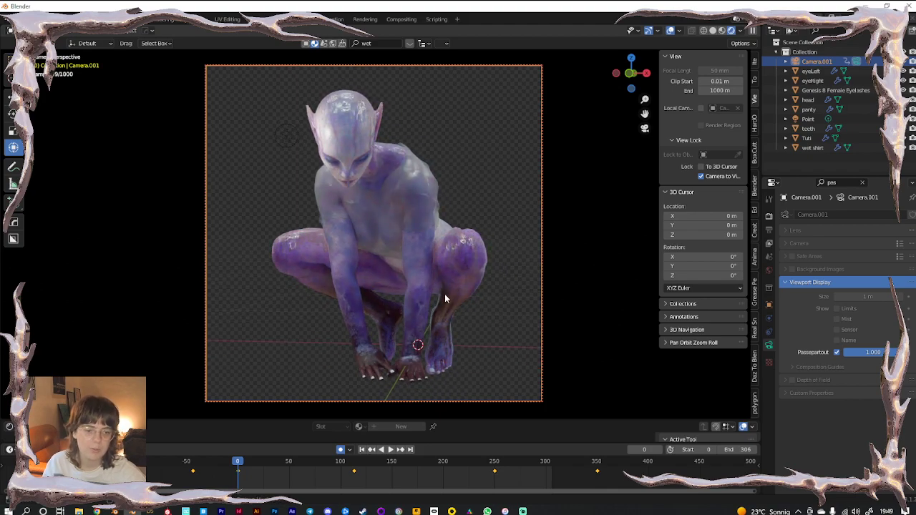
key(space)
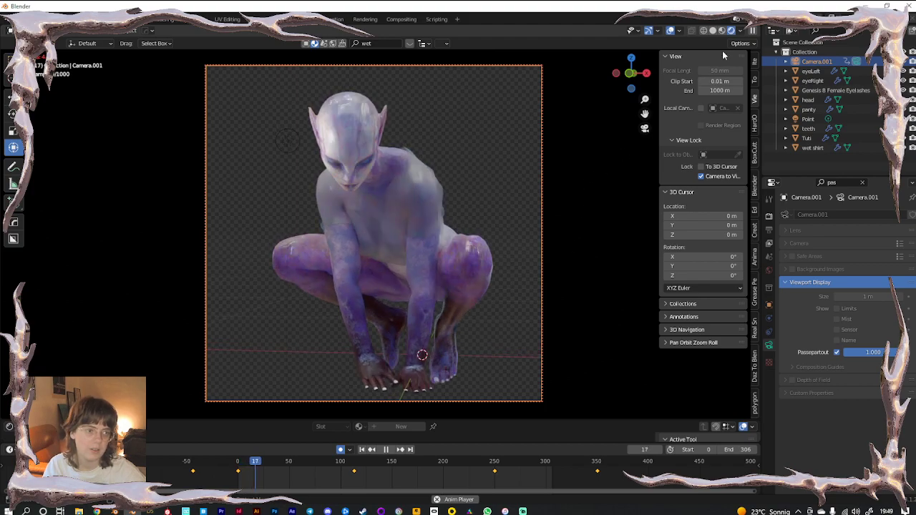
Switch to Solid shading and set the wet shirt's viewport subdivision level to 0
click(713, 30)
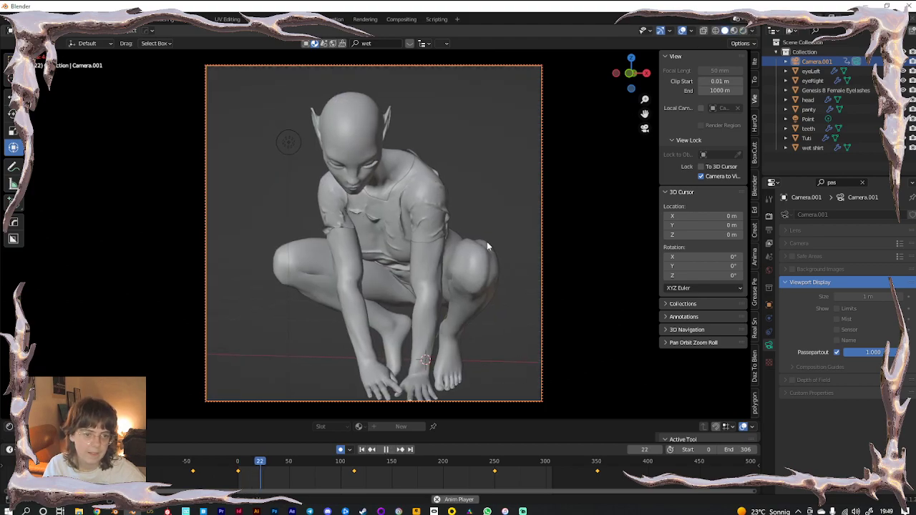
key(space)
click(423, 199)
click(769, 319)
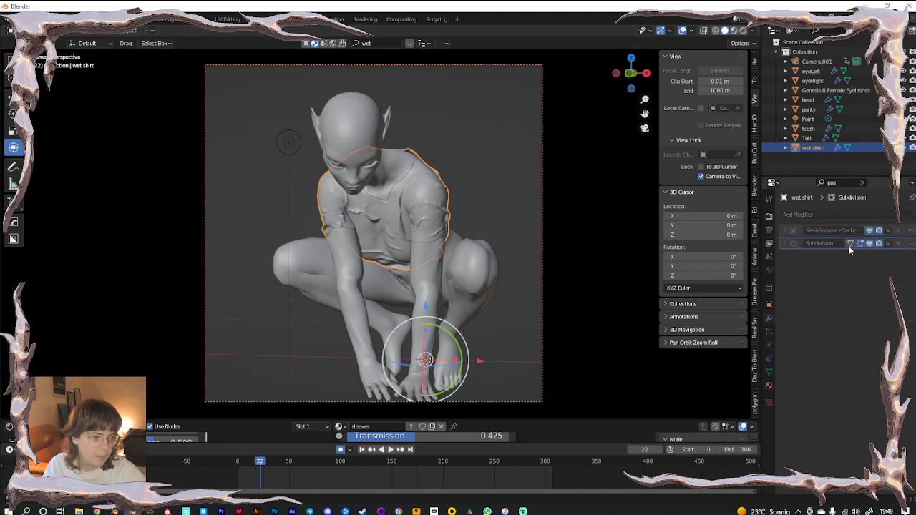
click(863, 183)
drag(841, 385, 817, 386)
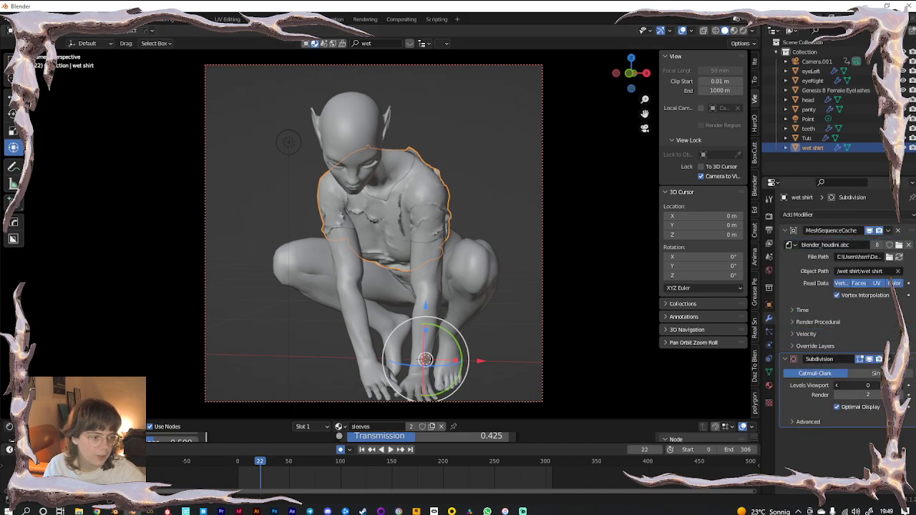
Select the panty, hide the viewport overlays, and resume playback
click(407, 289)
click(406, 287)
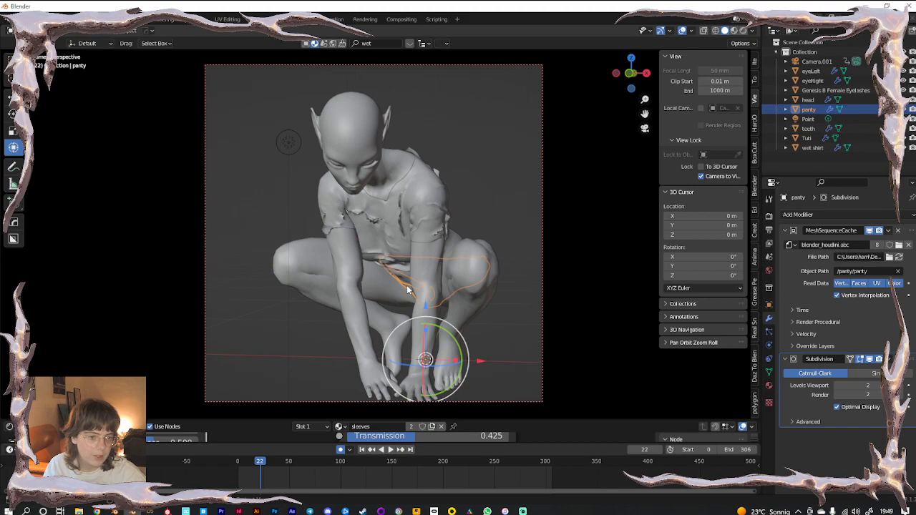
click(682, 27)
key(space)
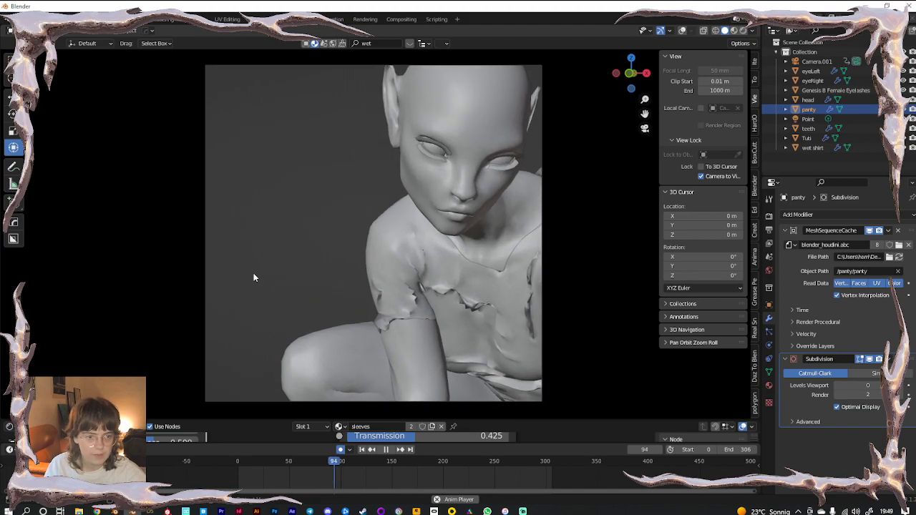
Delete Camera.001's keyframe at frame 112
key(space)
click(819, 61)
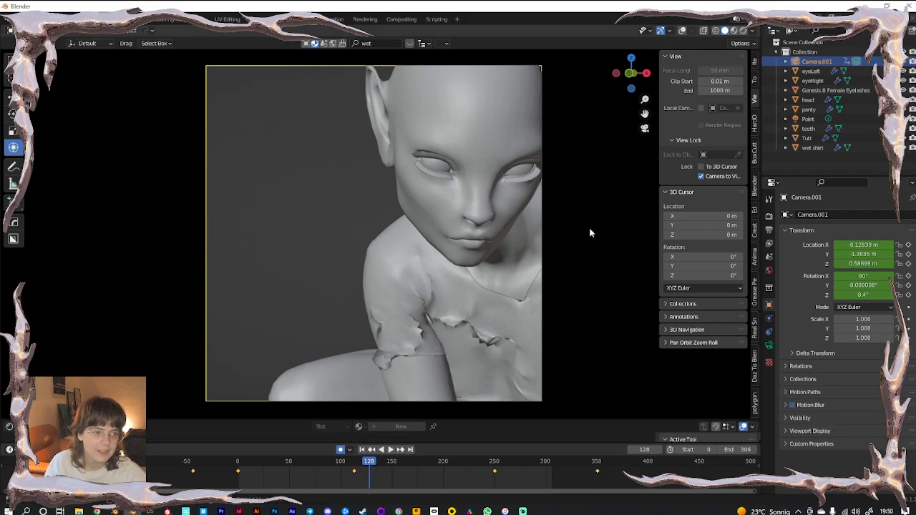
key(space)
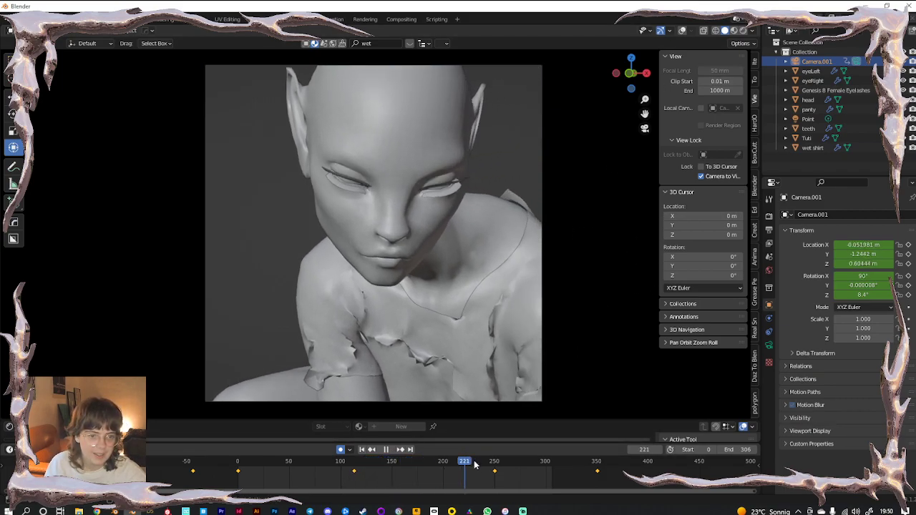
drag(517, 463, 380, 461)
key(x)
click(355, 473)
Dolly the locked camera in close on the face at frame 138 and play it back
scroll(421, 251, up, 4)
shift+middle_drag(419, 204, 449, 268)
key(space)
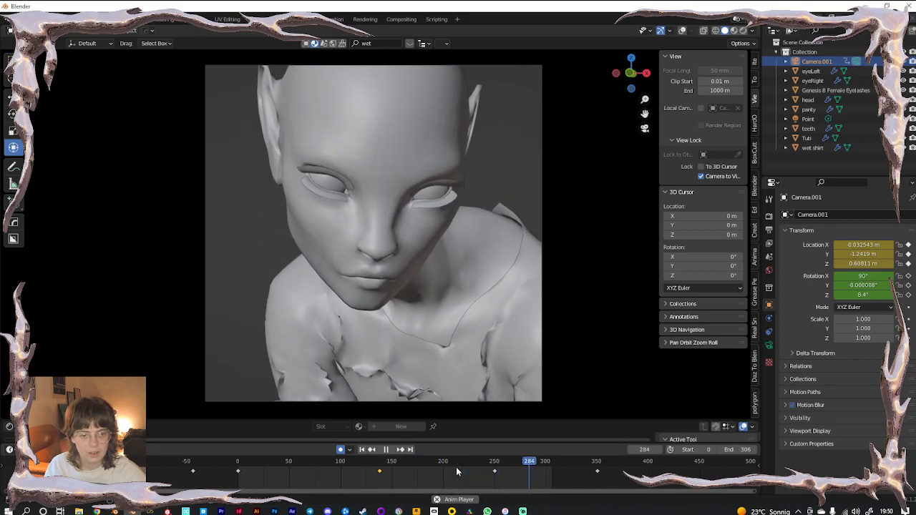
key(space)
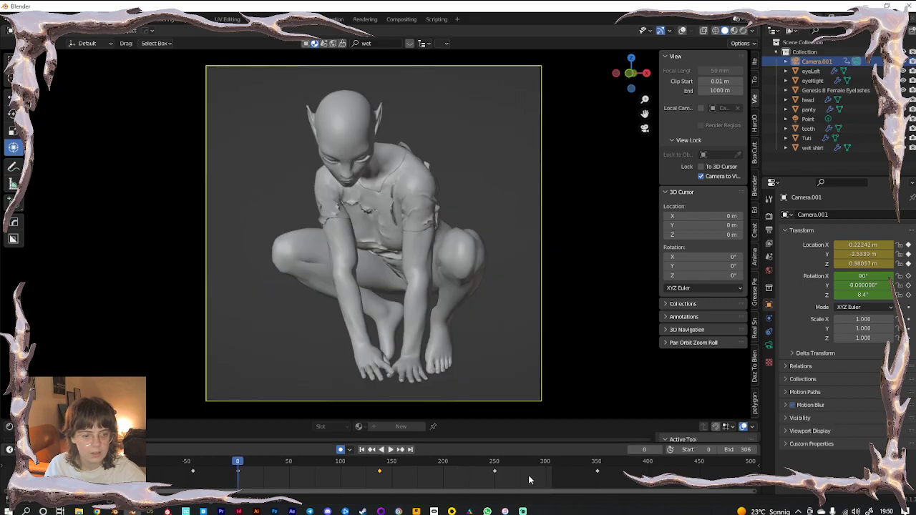
Move the two later camera keyframes earlier and review playback to frame 155
click(453, 466)
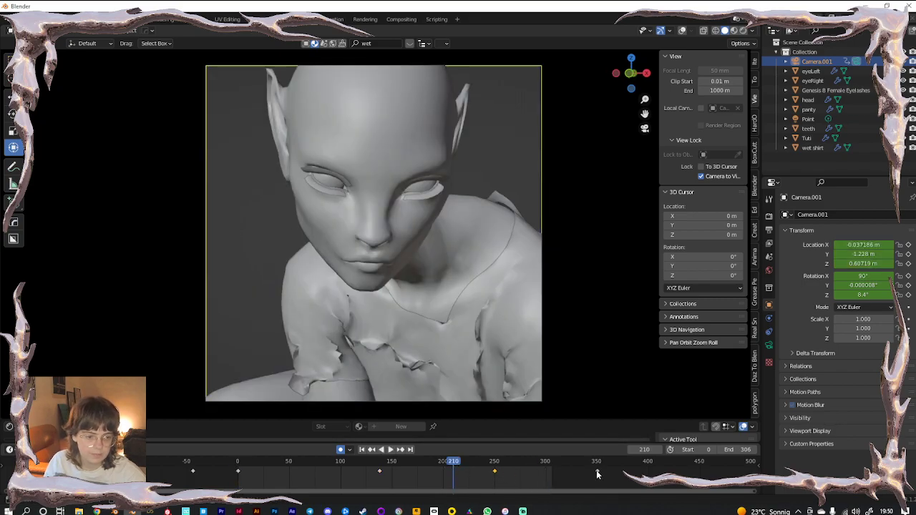
key(g)
click(535, 478)
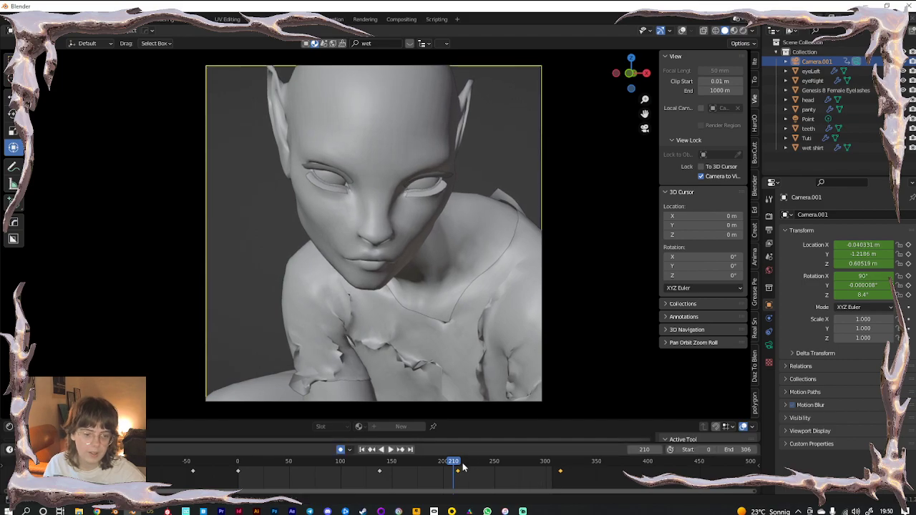
drag(454, 462, 438, 462)
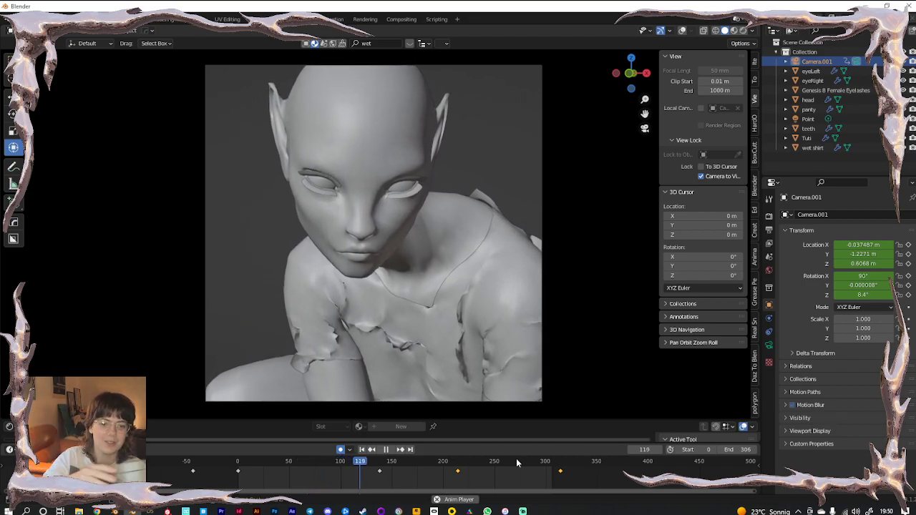
key(space)
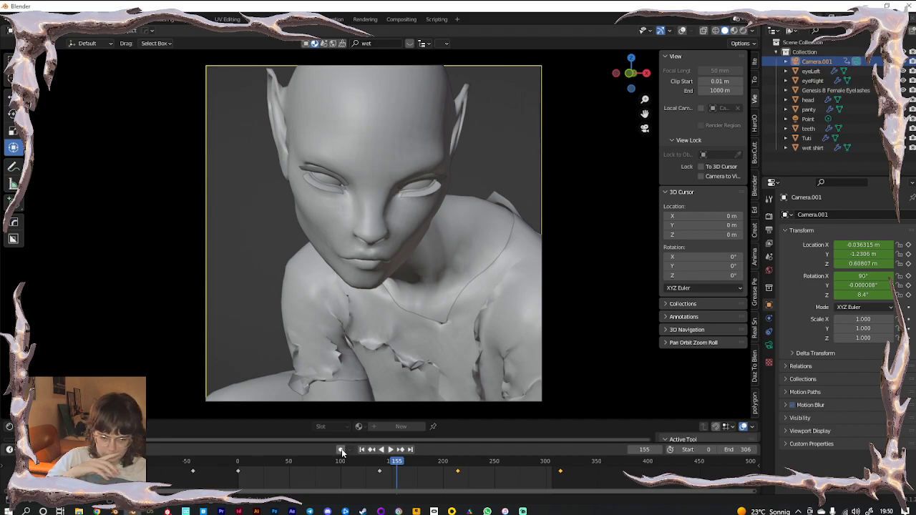
Duplicate Camera.001 in place as Camera.002 and delete its copied keyframes
click(804, 72)
click(812, 62)
key(shift+d)
right_click(352, 234)
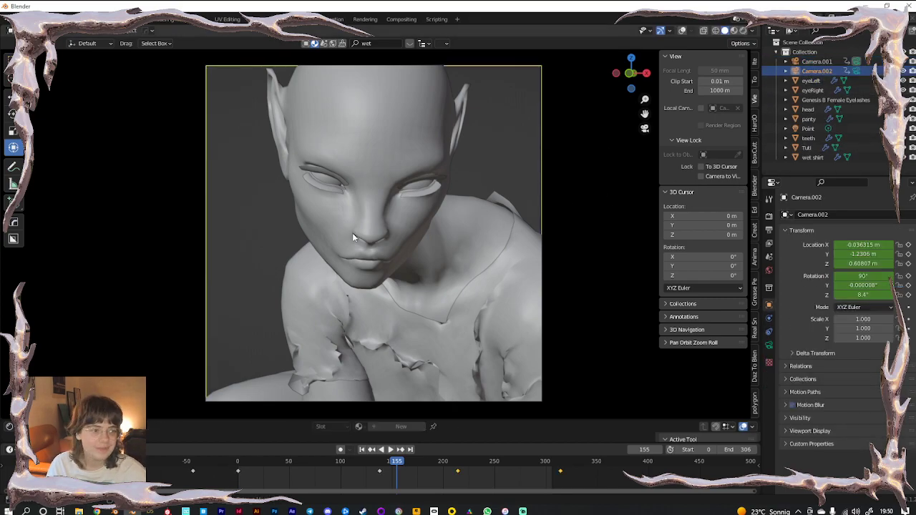
click(855, 72)
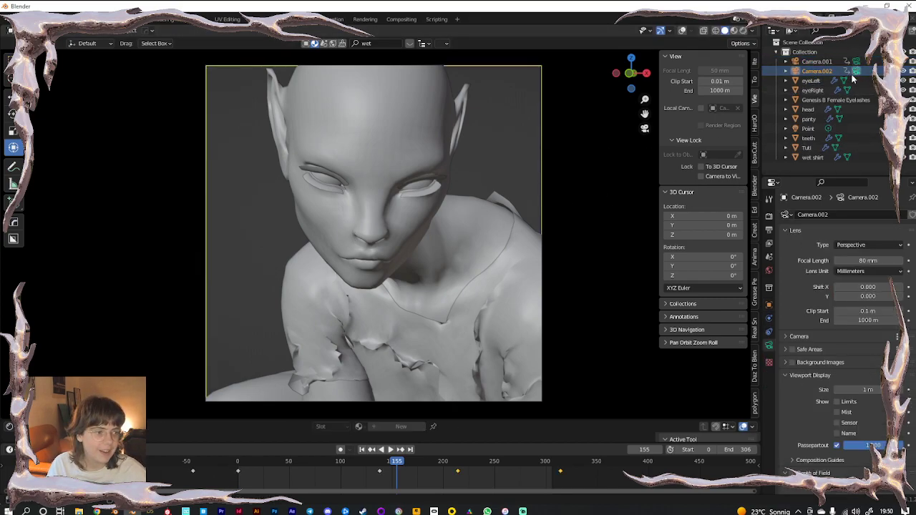
key(x)
click(392, 470)
Rewind to frame 0 and orbit Camera.002 to a higher view of the whole figure
drag(386, 462, 240, 461)
key(space)
key(Escape)
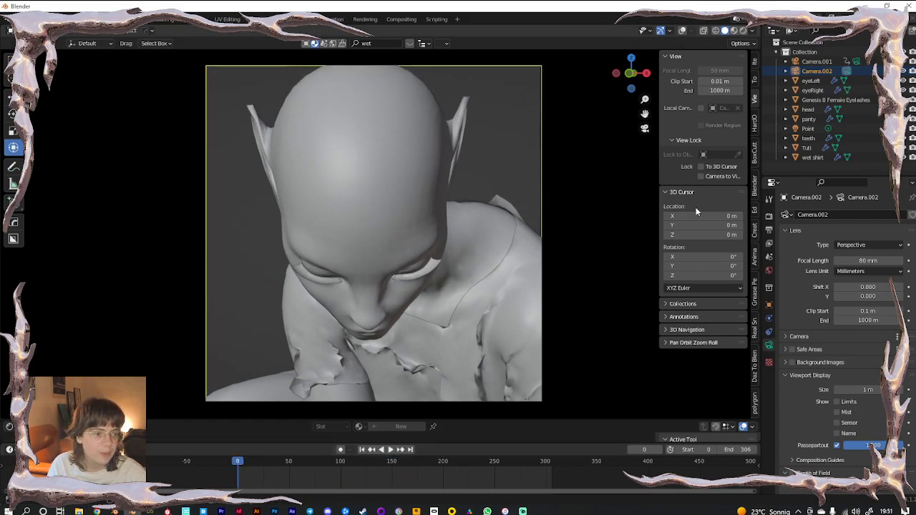
scroll(474, 235, down, 5)
middle_drag(421, 307, 395, 223)
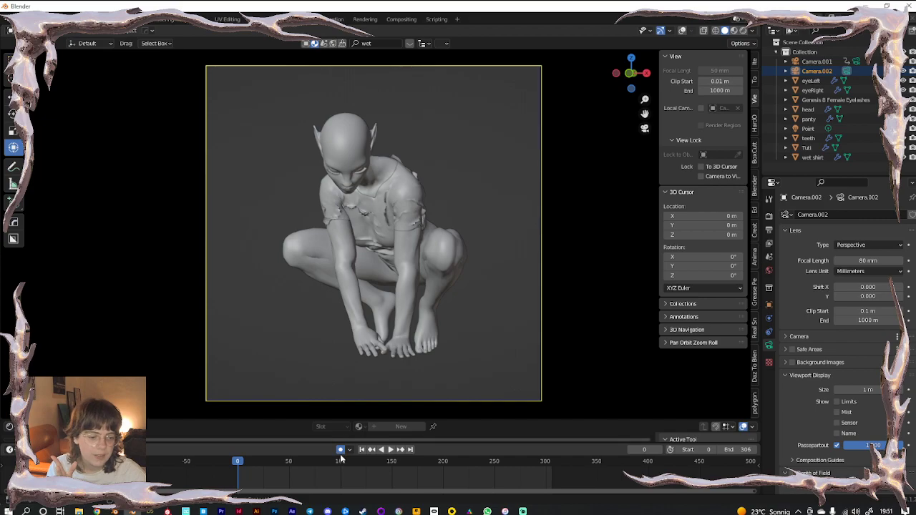
Extend the animation's end frame to 463
drag(744, 449, 780, 449)
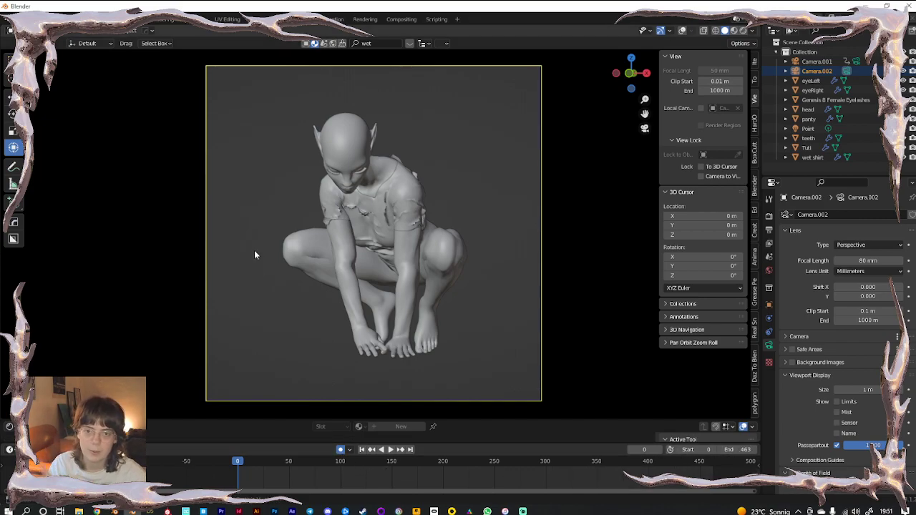
click(79, 32)
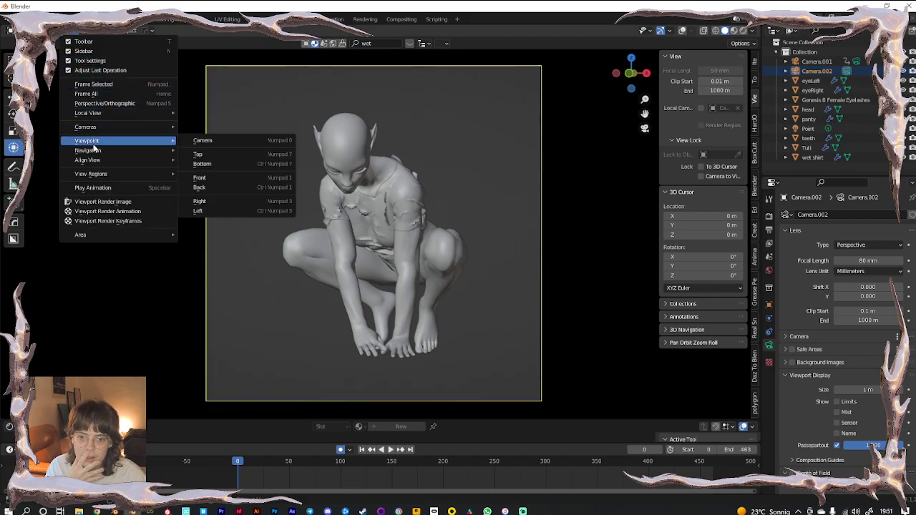
mouse_move(94, 151)
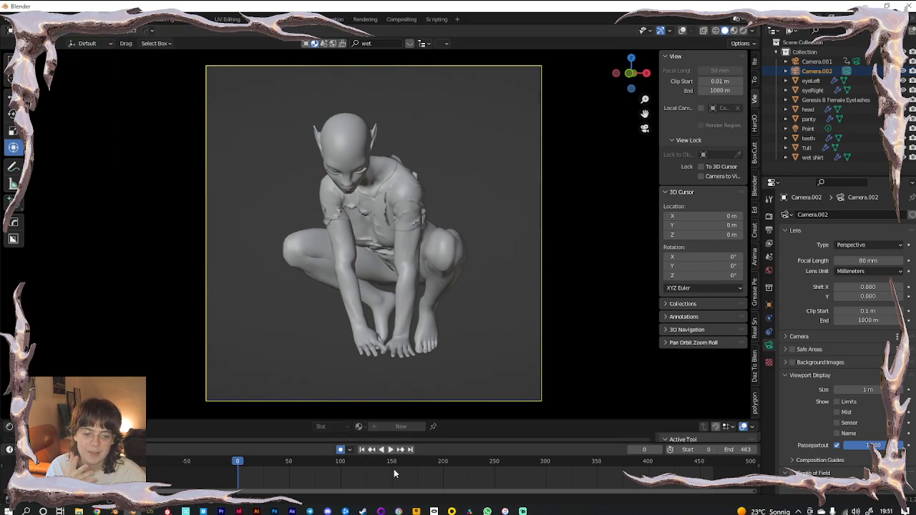
Try Walk Navigation during playback, then delete the recorded camera keyframes and rewind to frame 0
click(391, 449)
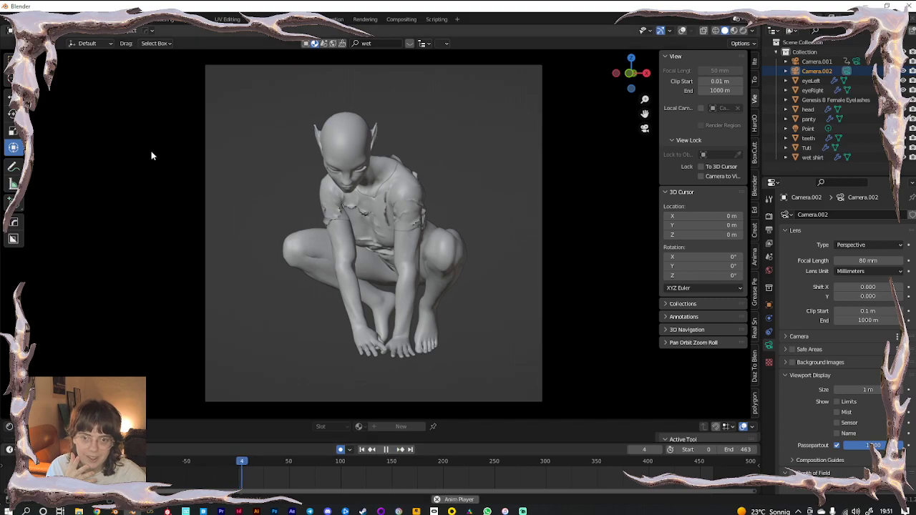
click(64, 35)
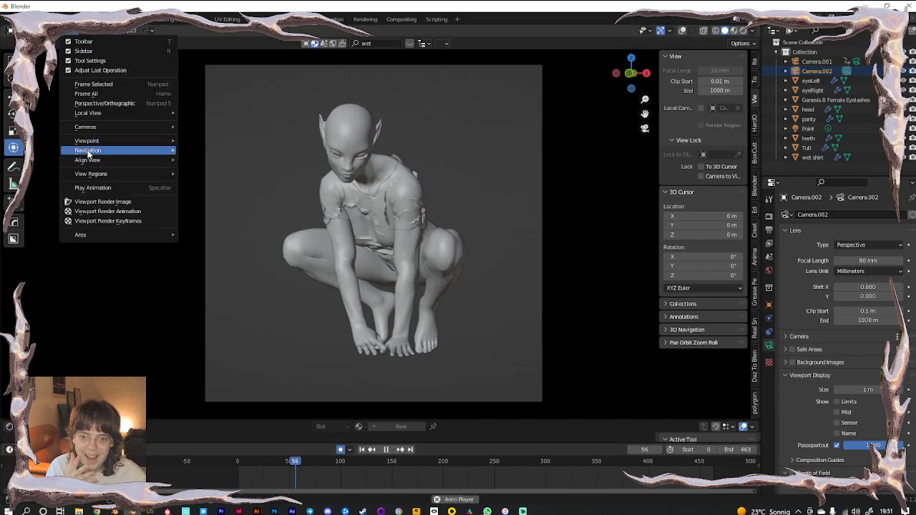
click(214, 327)
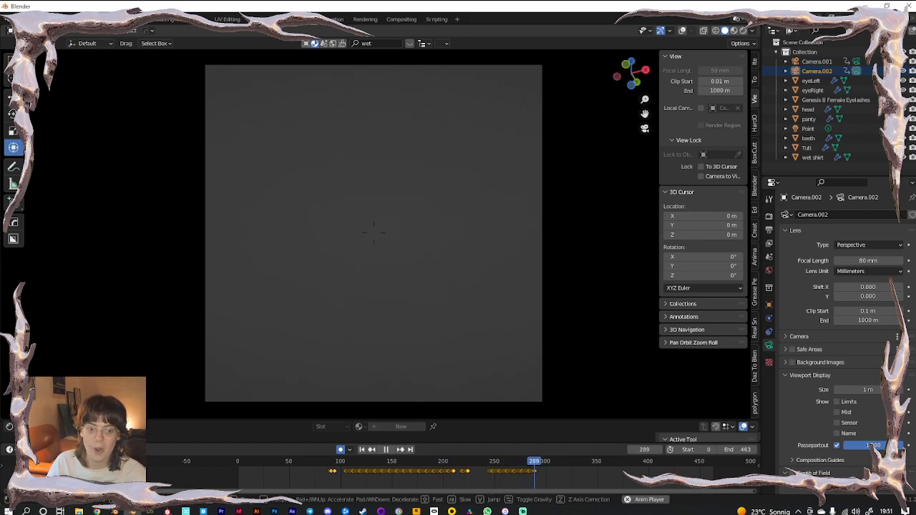
click(372, 251)
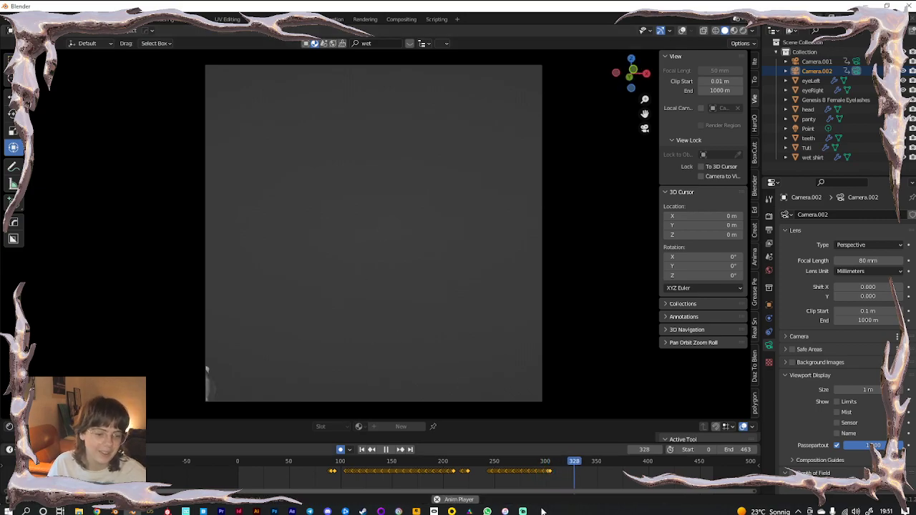
drag(546, 472, 321, 474)
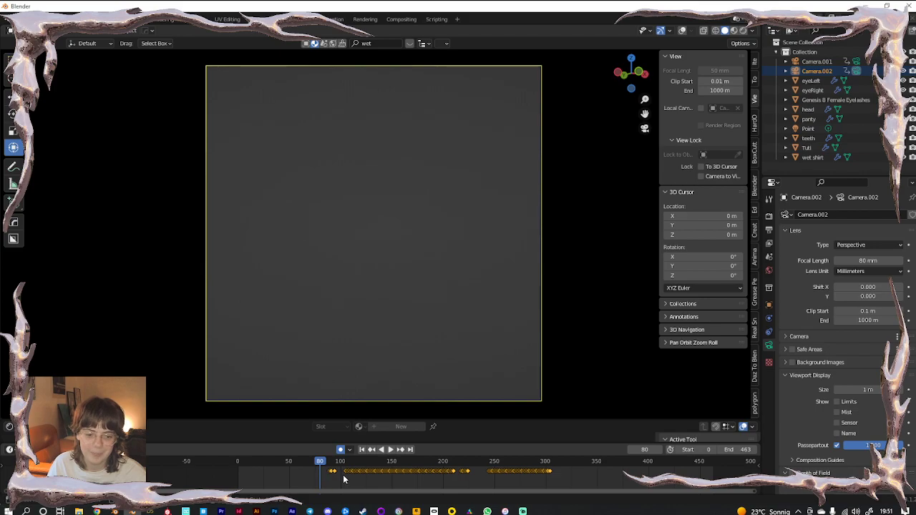
key(x)
click(336, 475)
drag(311, 462, 237, 462)
With overlays on, lock Camera.002 to the view and re-aim it frontally at the crouching figure
middle_drag(419, 256, 444, 201)
click(683, 31)
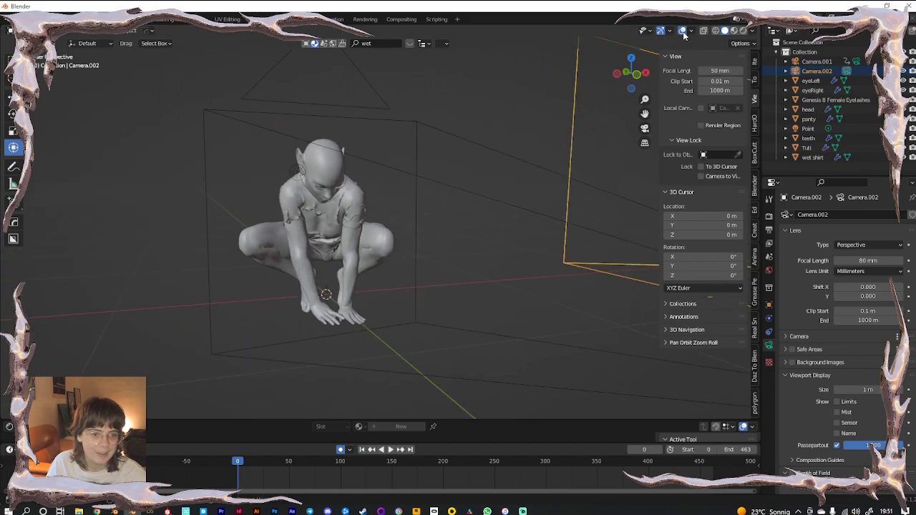
scroll(350, 278, up, 3)
shift+middle_drag(350, 278, 418, 253)
scroll(418, 245, down, 3)
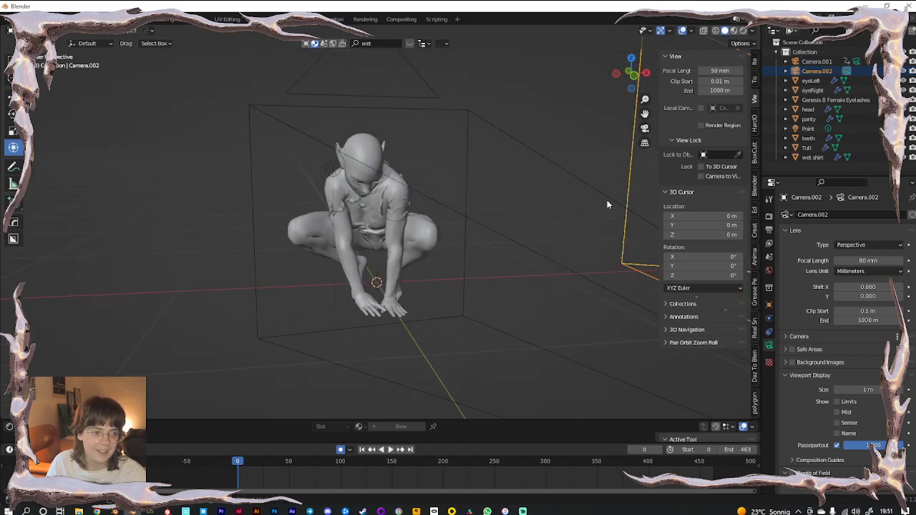
click(702, 177)
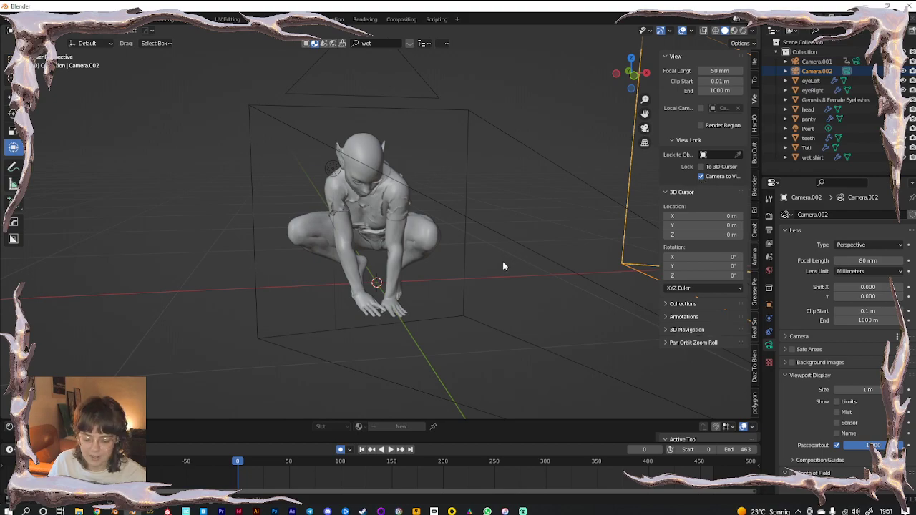
key(KP_0)
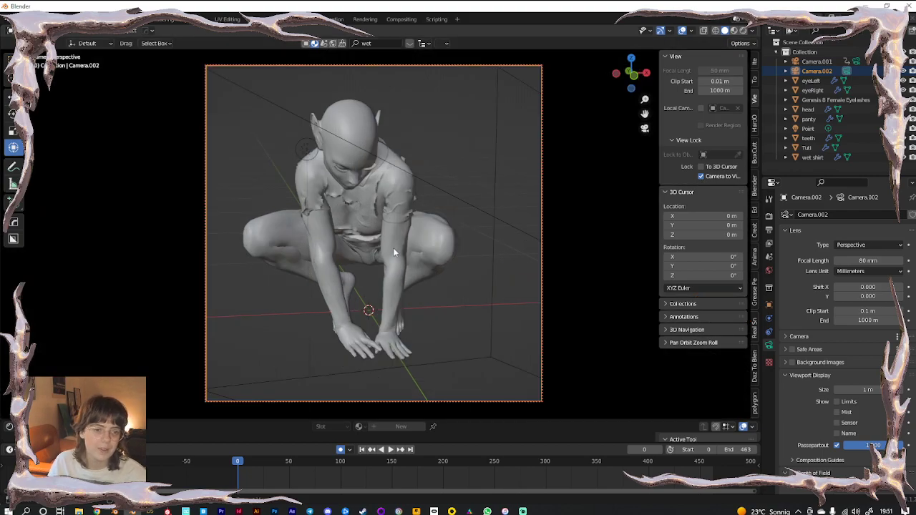
middle_drag(378, 244, 405, 252)
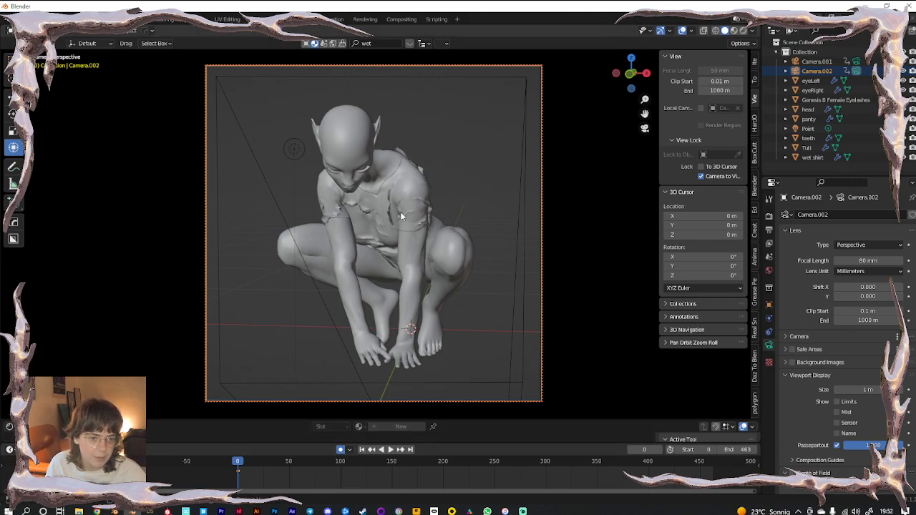
click(700, 176)
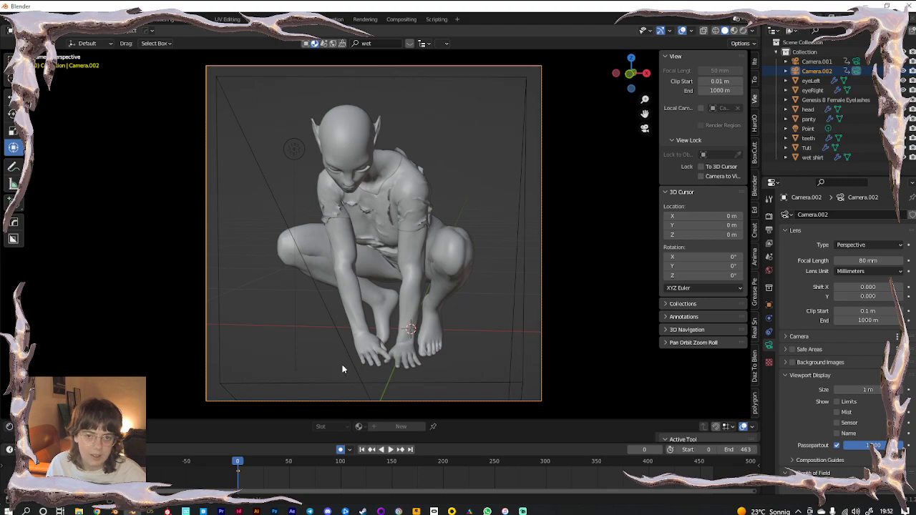
During playback, walk-navigate Camera.002 toward the character and back, recording keys
key(space)
click(74, 32)
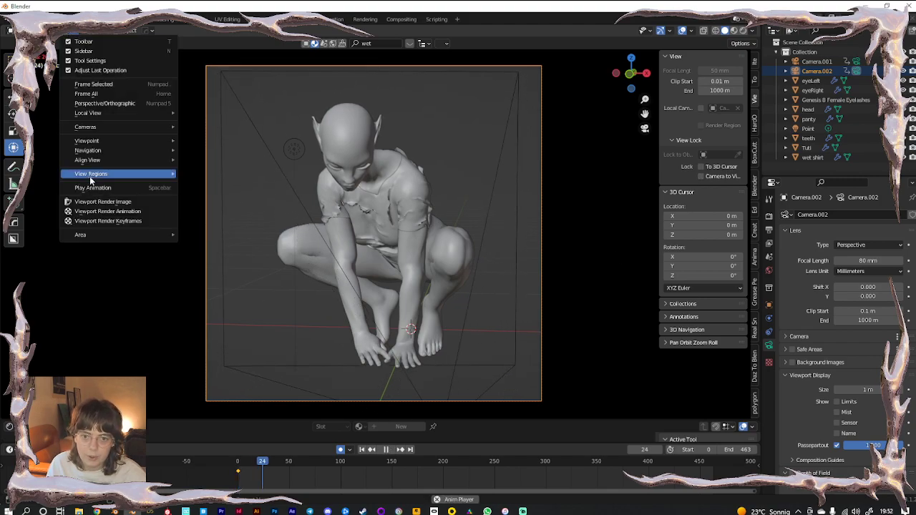
mouse_move(87, 150)
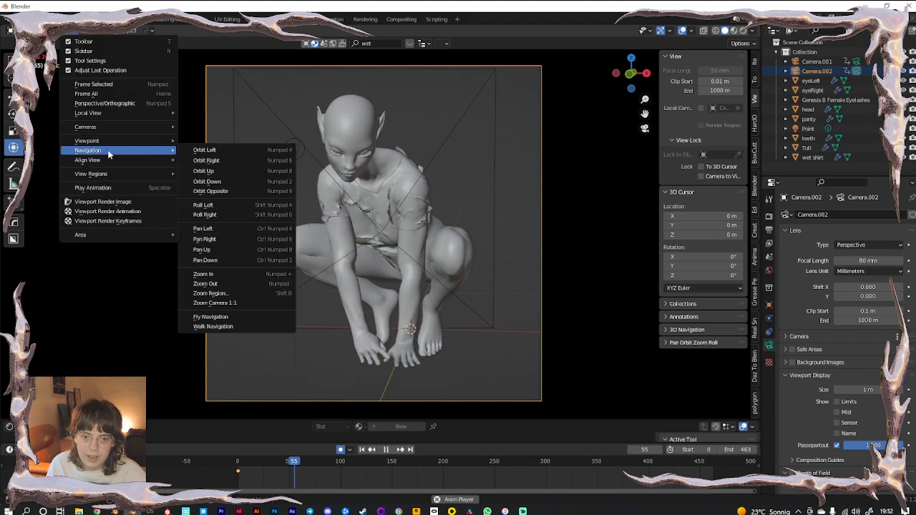
click(215, 328)
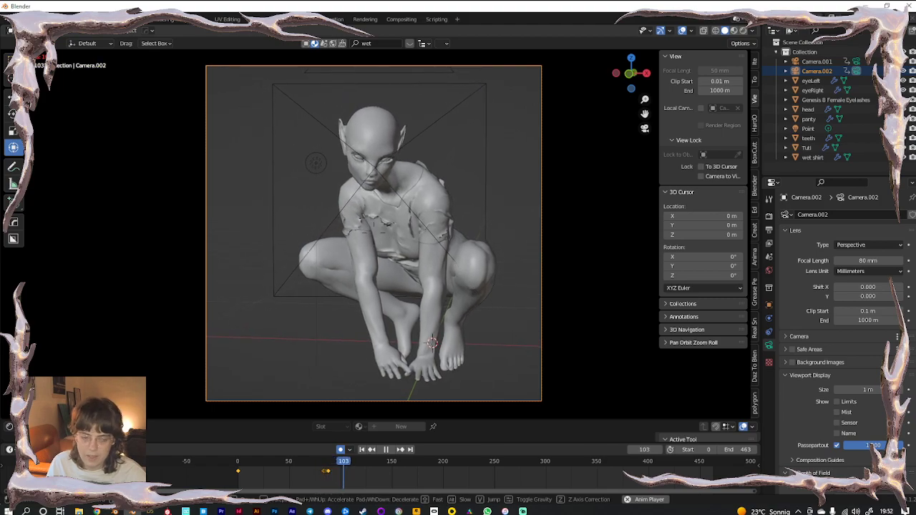
key(w)
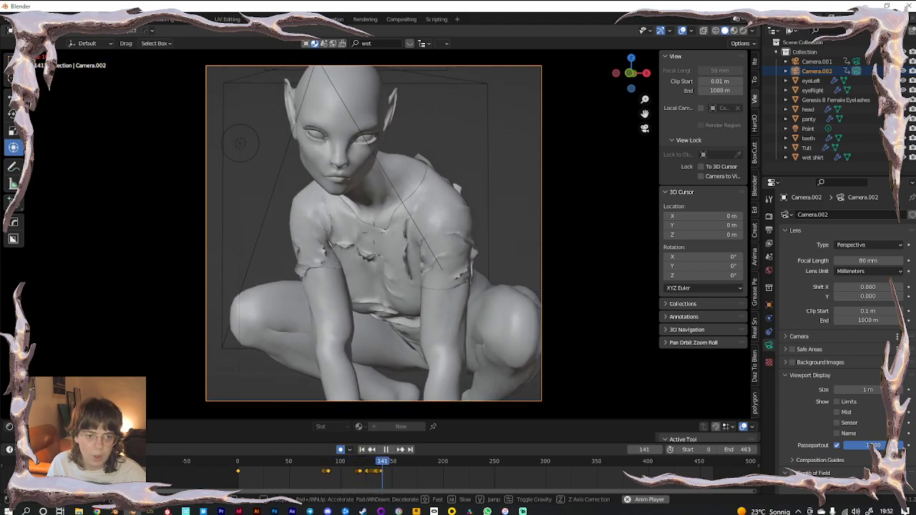
key(s)
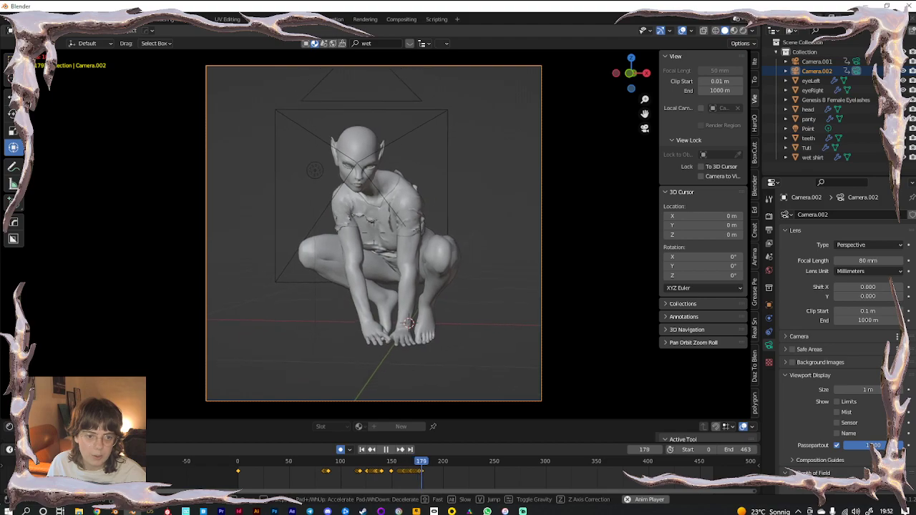
key(w)
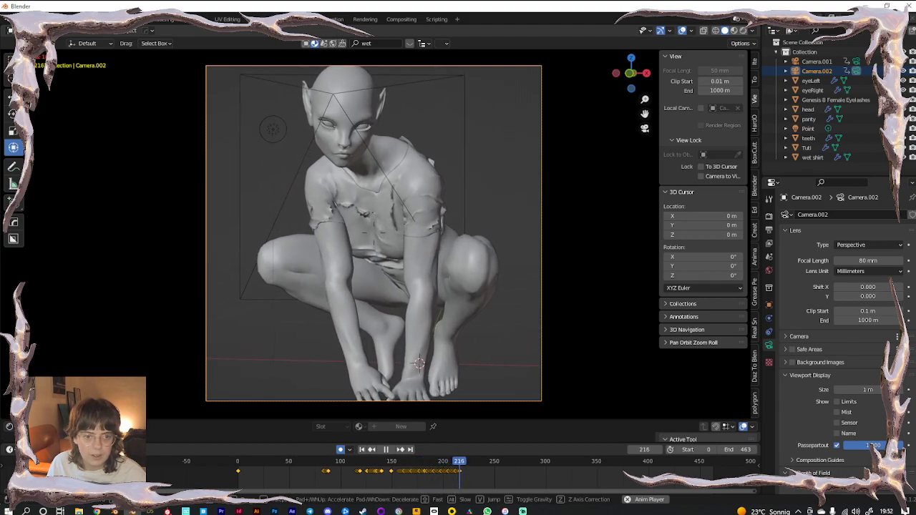
Close in on the face, rise from torso to face, finish the walk, and rewind
key(w)
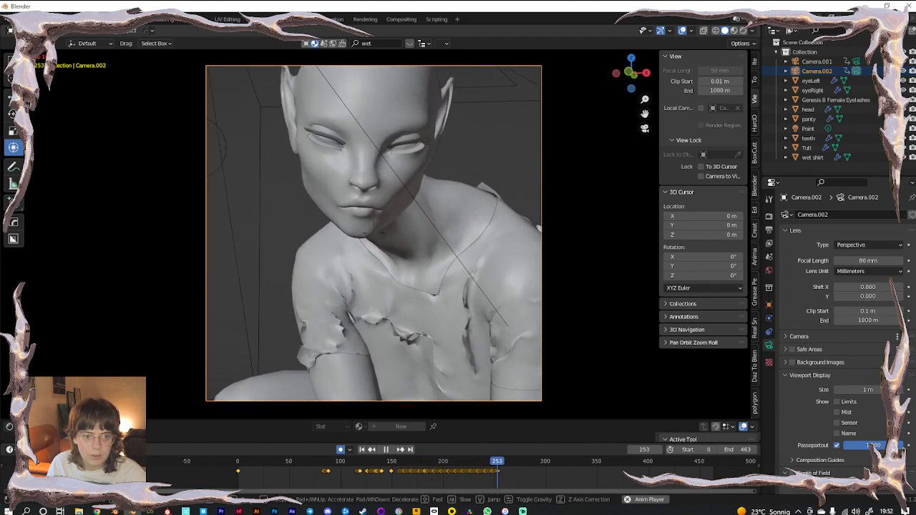
key(s)
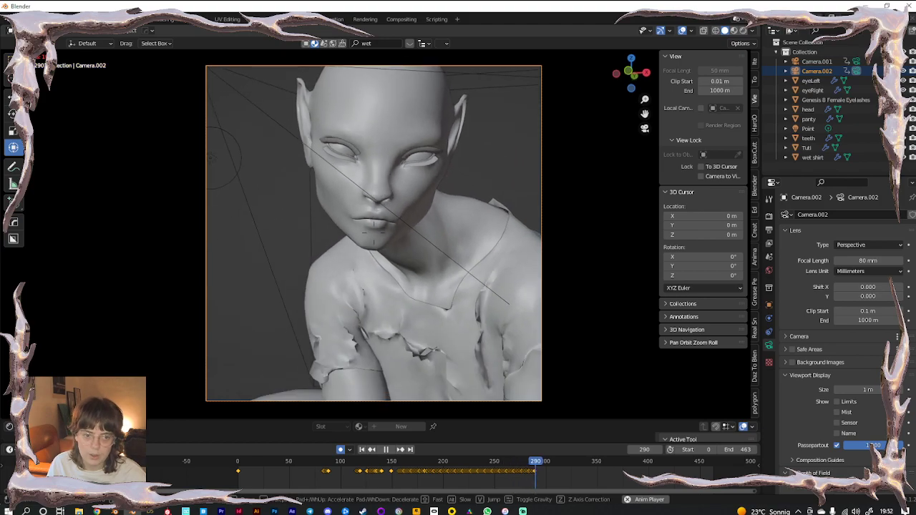
key(w)
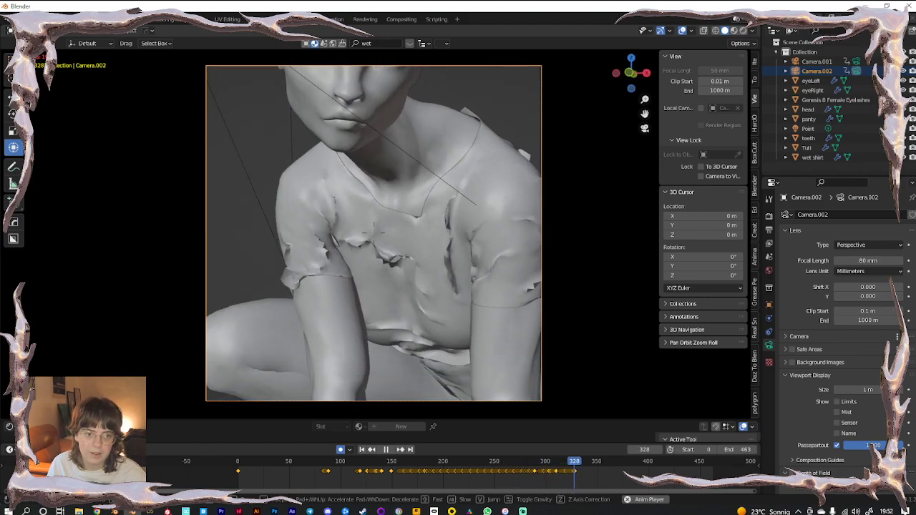
key(e)
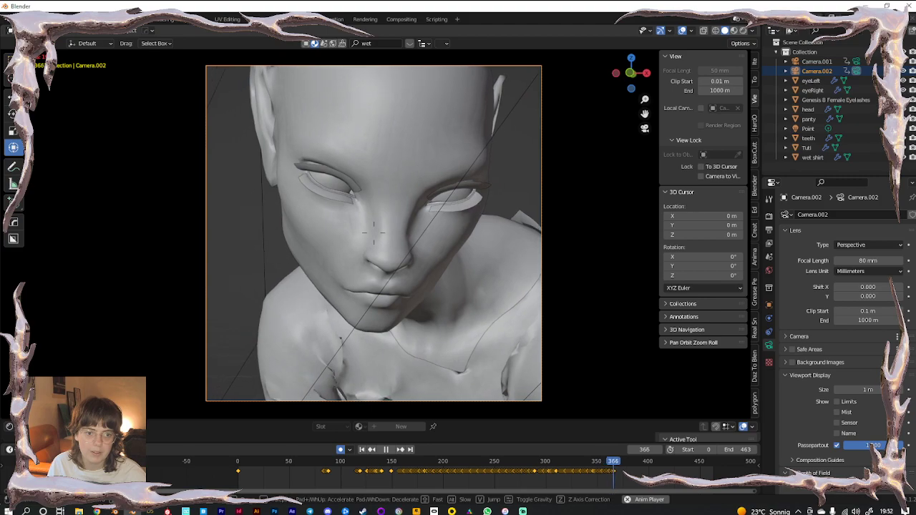
click(385, 236)
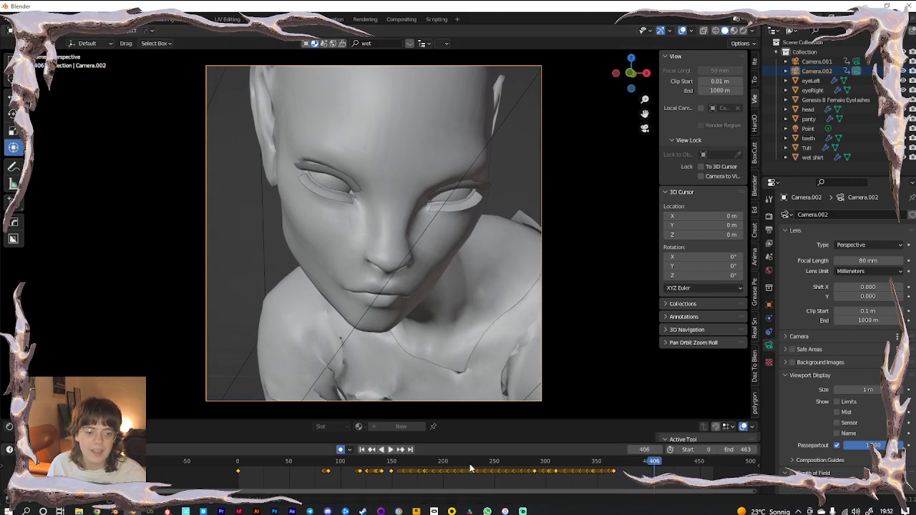
drag(649, 465, 362, 472)
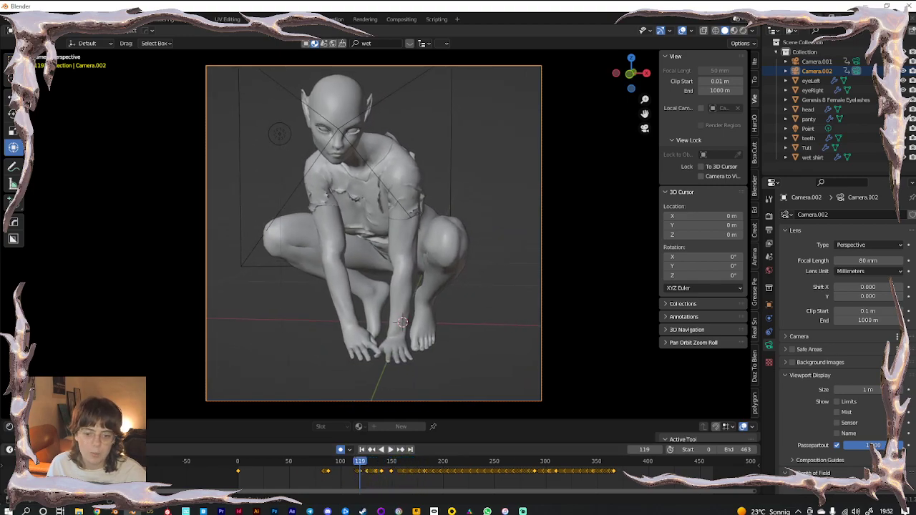
click(10, 449)
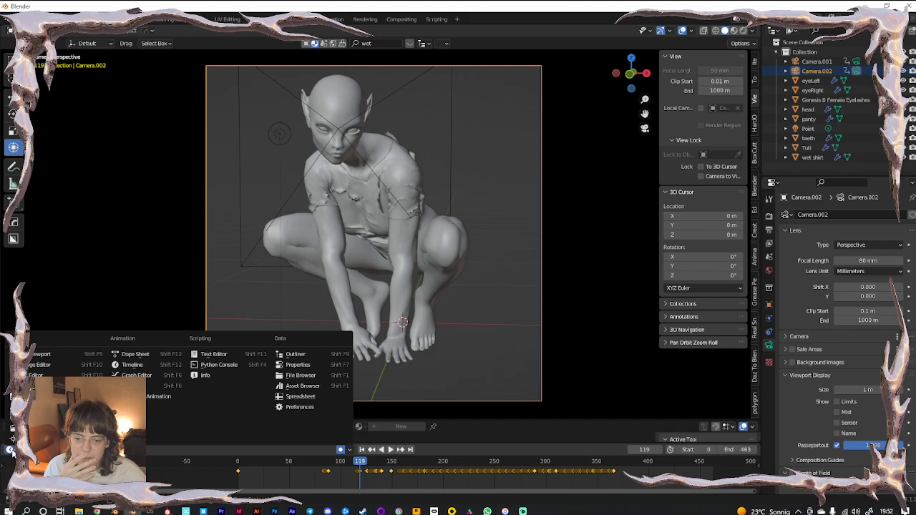
Turn the timeline into a large Graph Editor framing all camera curves
click(136, 375)
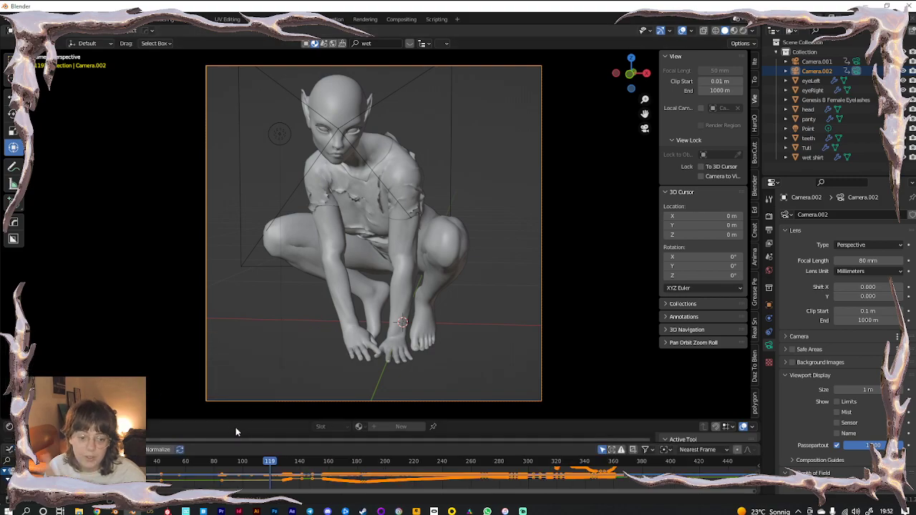
drag(245, 422, 251, 233)
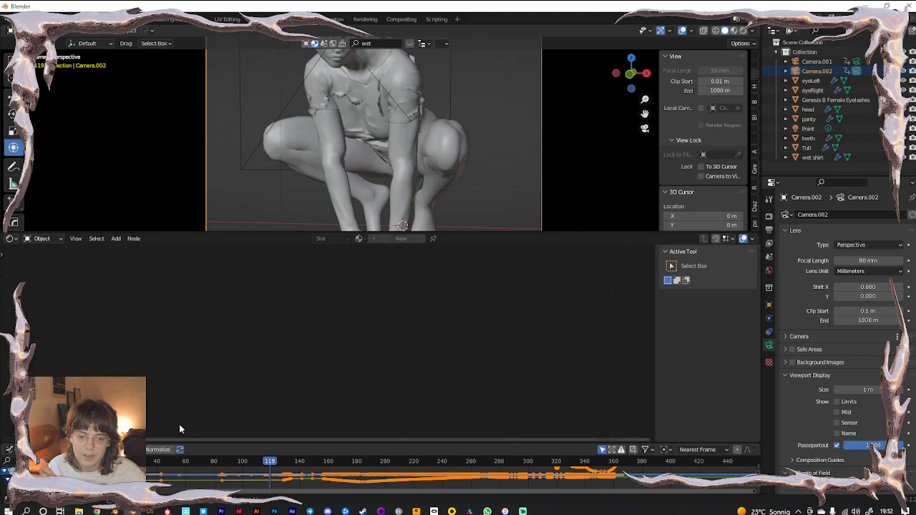
drag(198, 444, 213, 264)
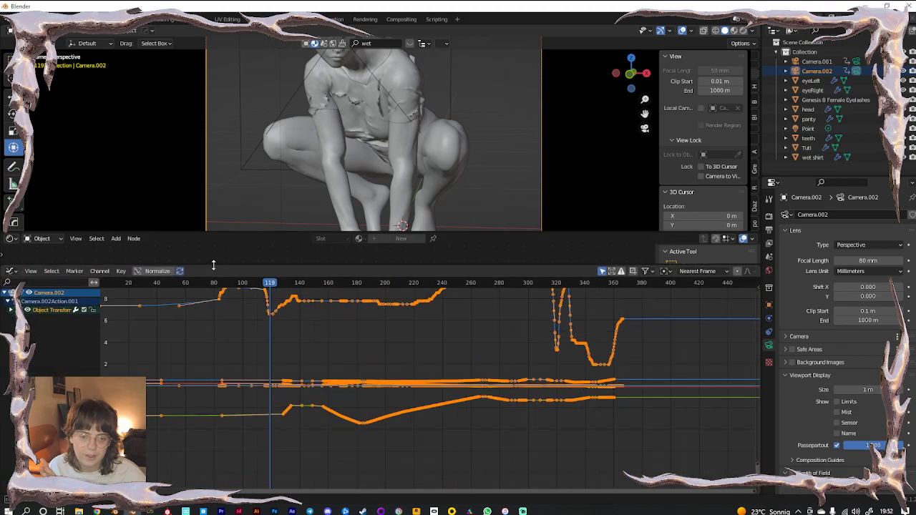
key(Home)
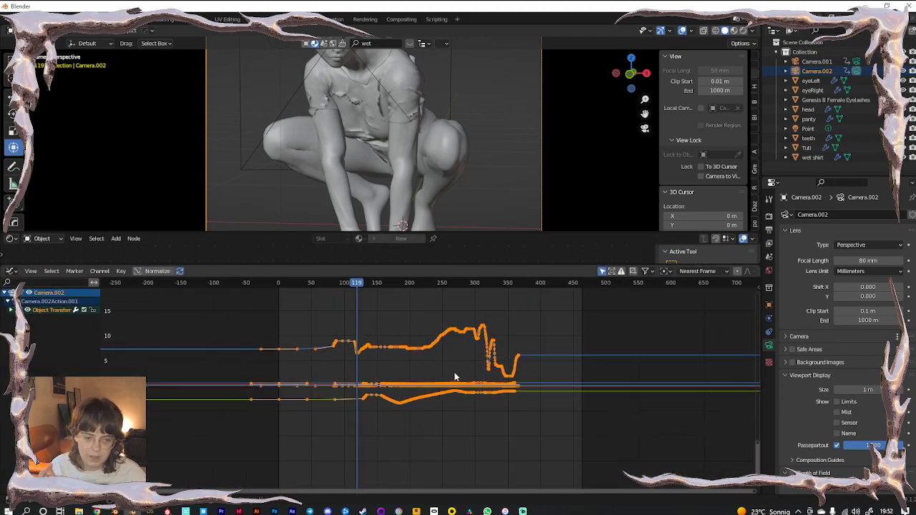
scroll(438, 406, up, 3)
shift+scroll(439, 418, up, 2)
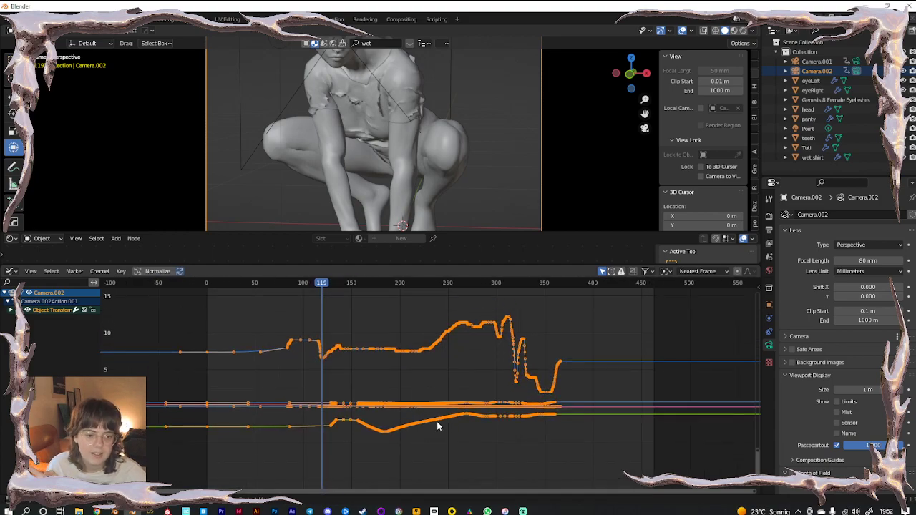
Sample the camera keyframes, smooth the curves three times, and play to check
click(122, 272)
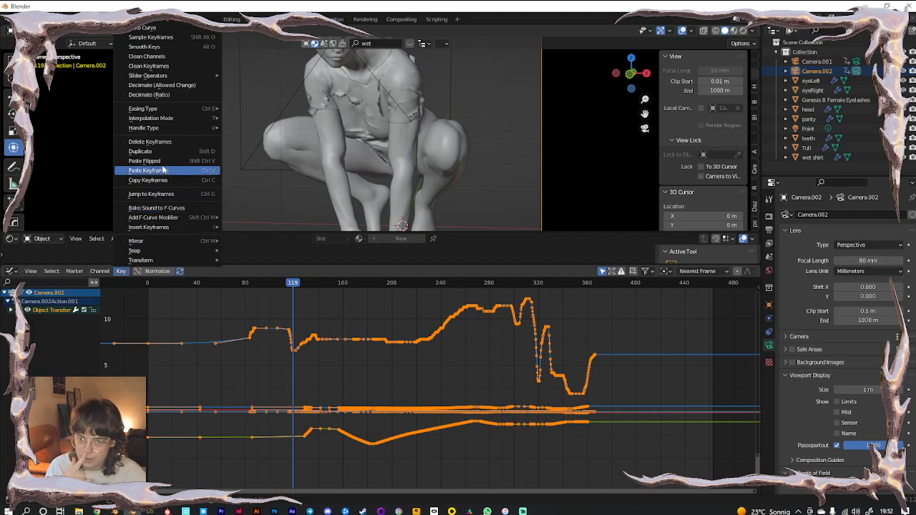
mouse_move(163, 23)
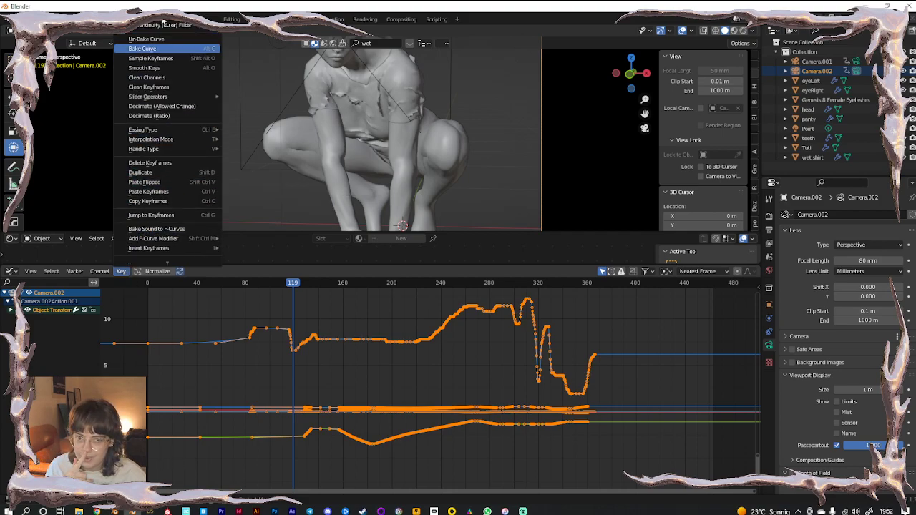
click(165, 58)
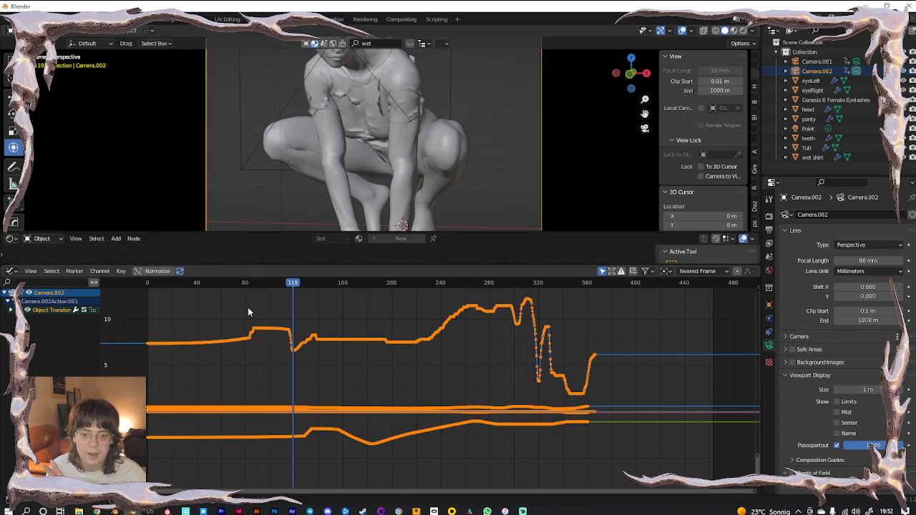
click(121, 271)
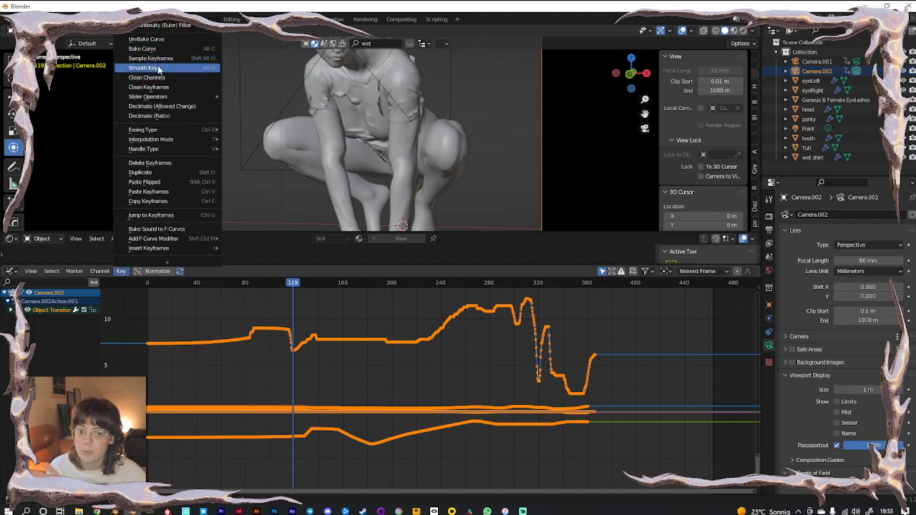
click(158, 68)
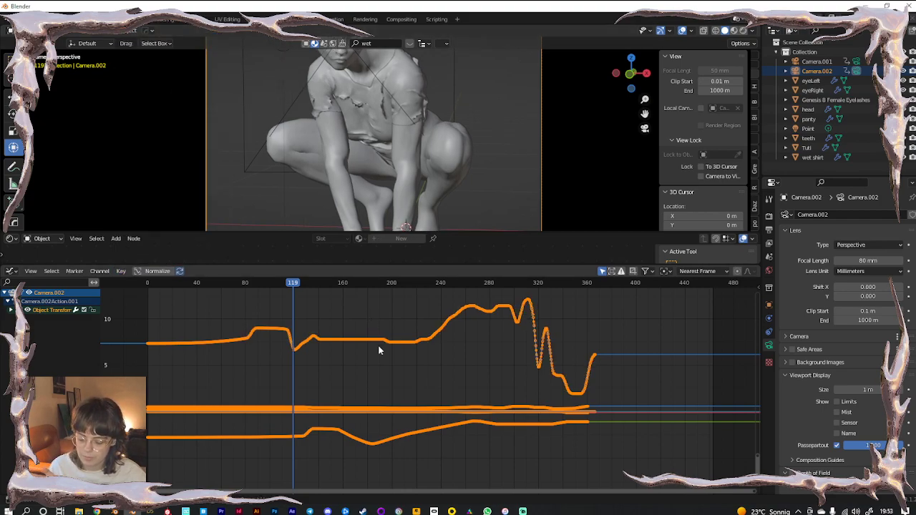
key(alt+o)
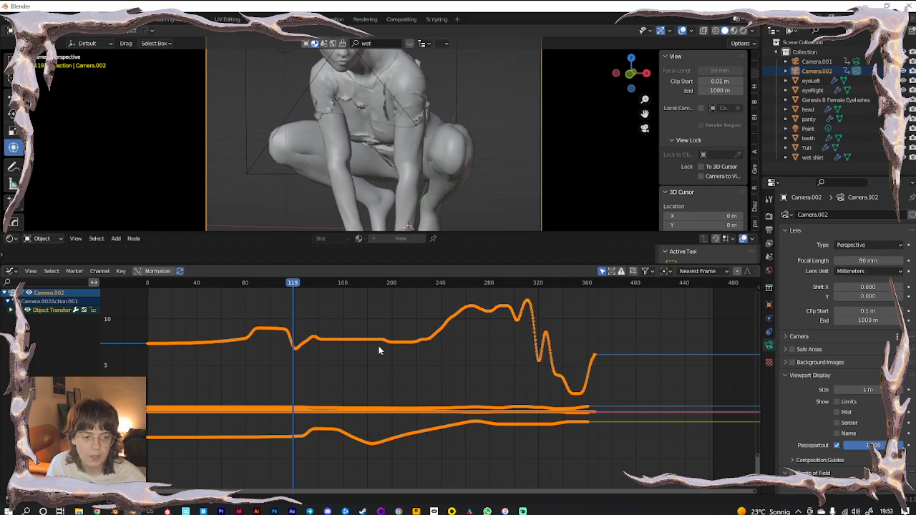
key(alt+o)
key(alt+o)
key(alt+o)
key(alt+o)
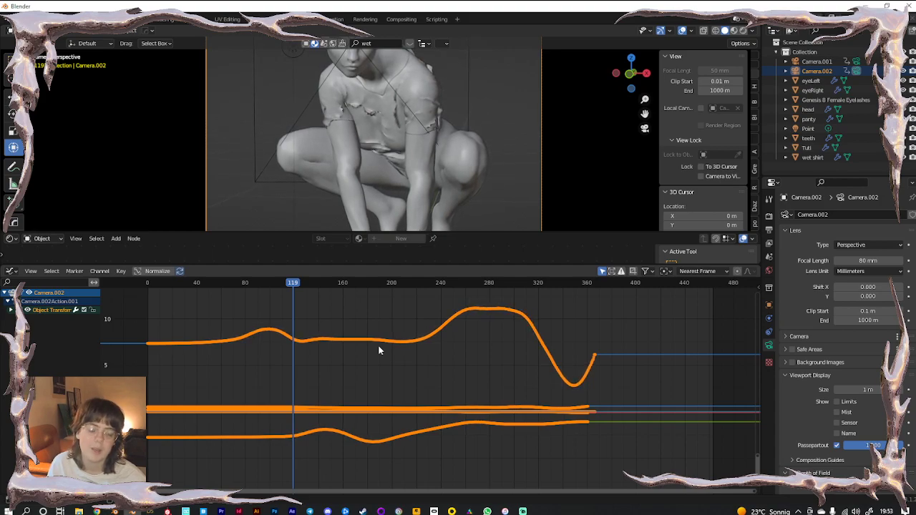
key(space)
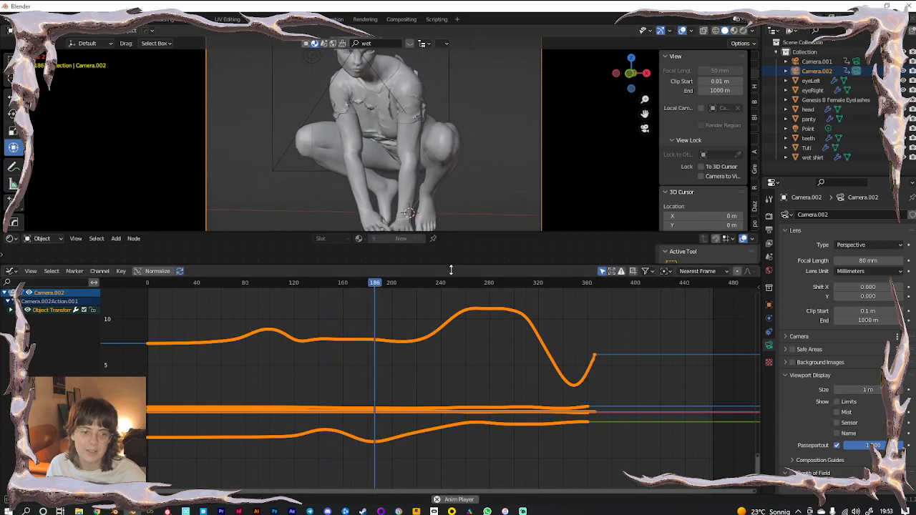
Shrink the graph area so the 3D view dominates, and scrub the camera move back to about frame 265
drag(450, 262, 469, 440)
drag(449, 232, 462, 417)
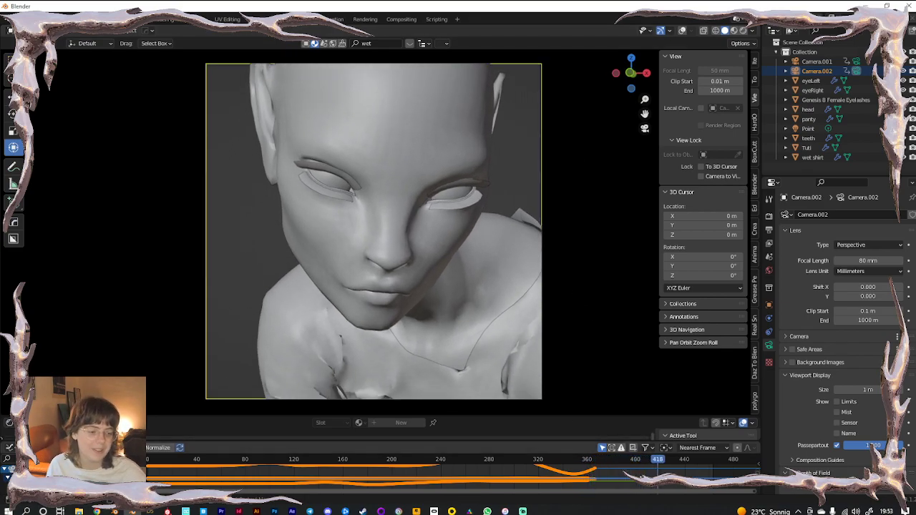
click(580, 459)
drag(576, 458, 506, 461)
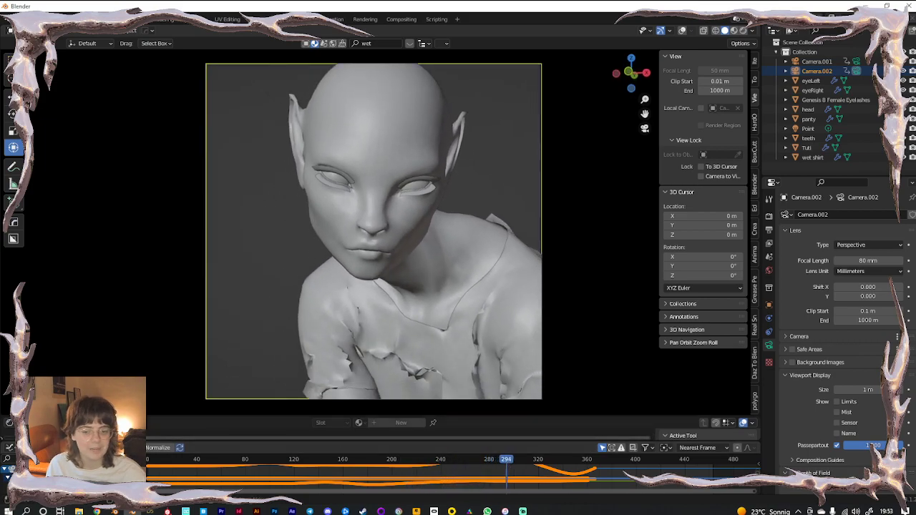
click(11, 451)
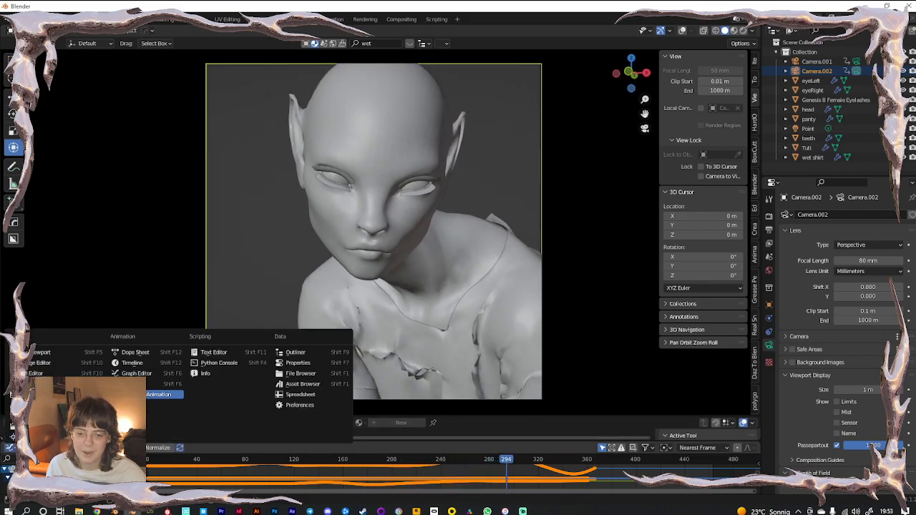
Restore the Timeline, make Camera.001 active, set End to 310, and switch to Rendered shading
click(143, 362)
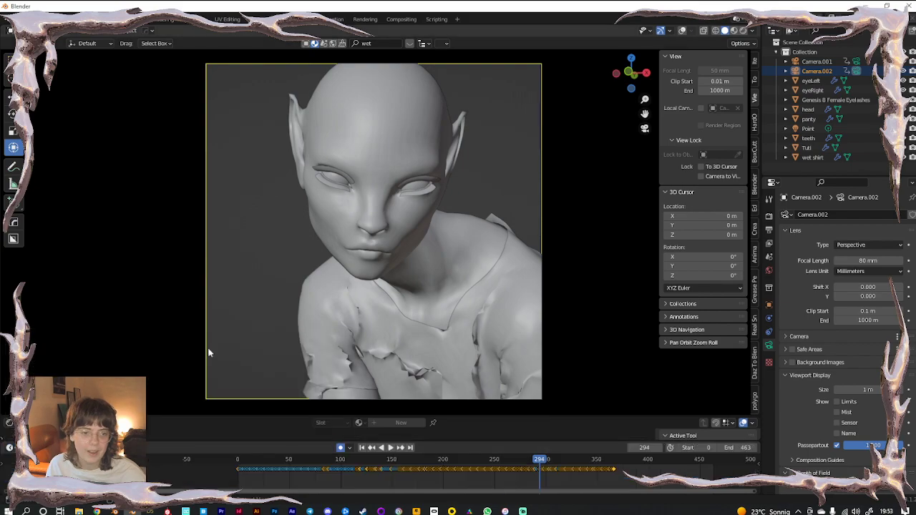
click(857, 62)
mouse_move(541, 463)
mouse_down()
mouse_move(564, 463)
mouse_move(543, 455)
mouse_move(553, 451)
mouse_up()
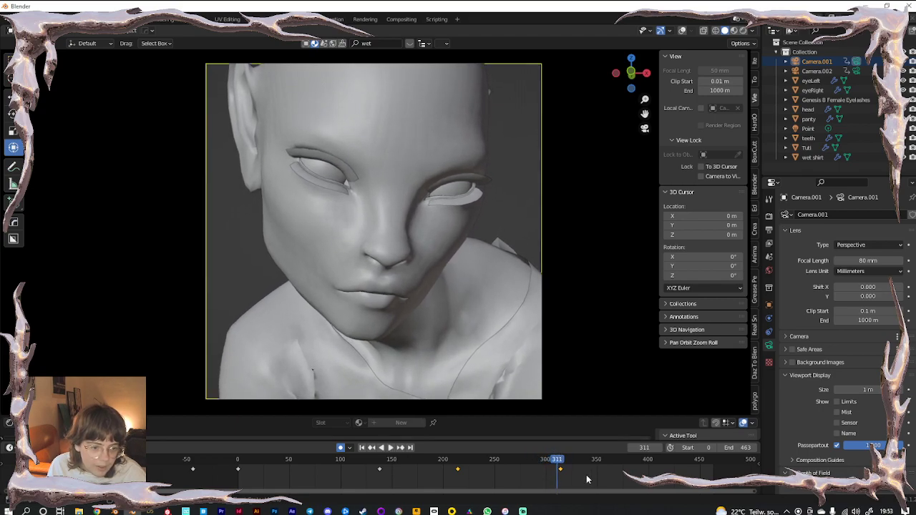
click(744, 447)
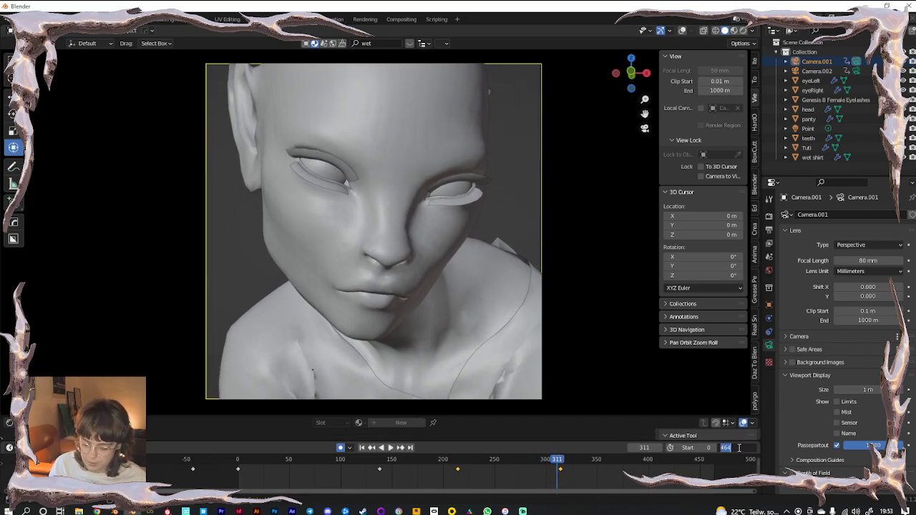
text(310)
key(Return)
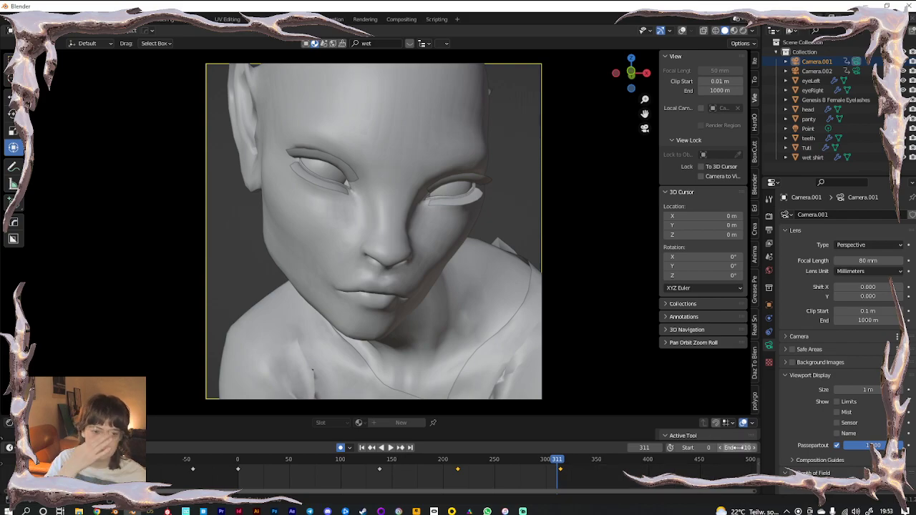
click(741, 31)
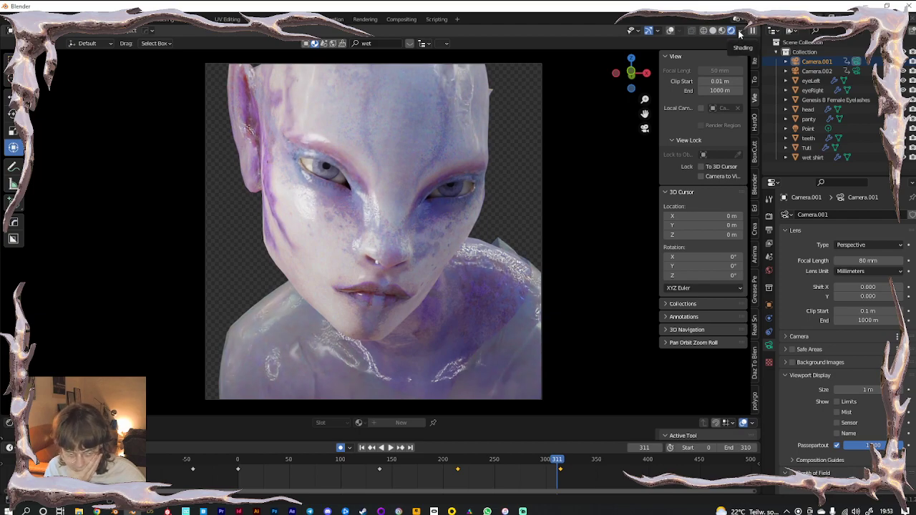
Leave the camera view, turn overlays on, and navigate in toward the figure
middle_drag(462, 233, 408, 244)
scroll(408, 244, down, 4)
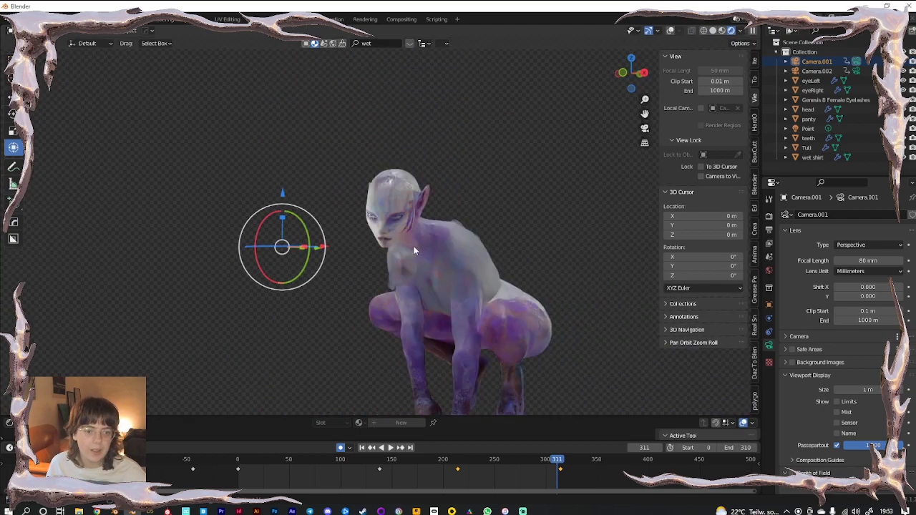
click(670, 32)
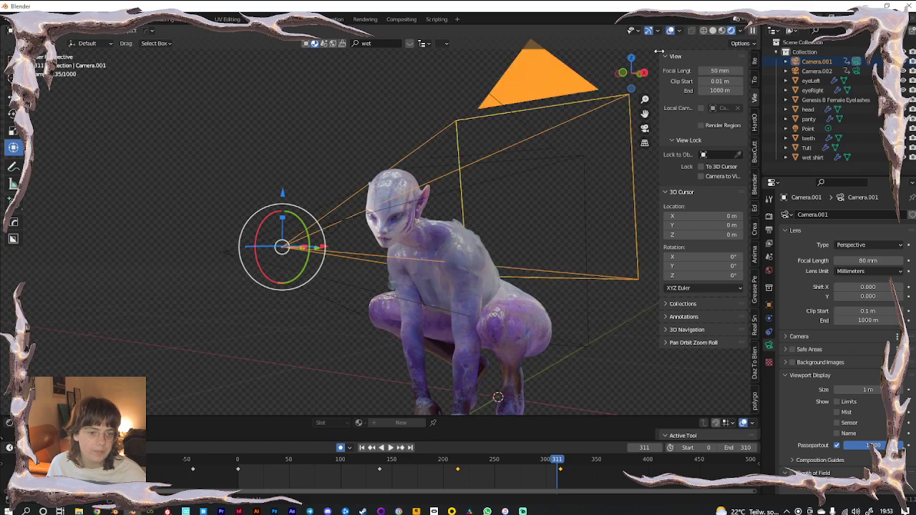
shift+middle_drag(498, 281, 451, 205)
middle_drag(402, 301, 376, 184)
scroll(431, 348, up, 3)
scroll(433, 348, up, 2)
scroll(397, 221, up, 3)
Assign the Arms material to the Tuti body's Fingernails slot
click(320, 218)
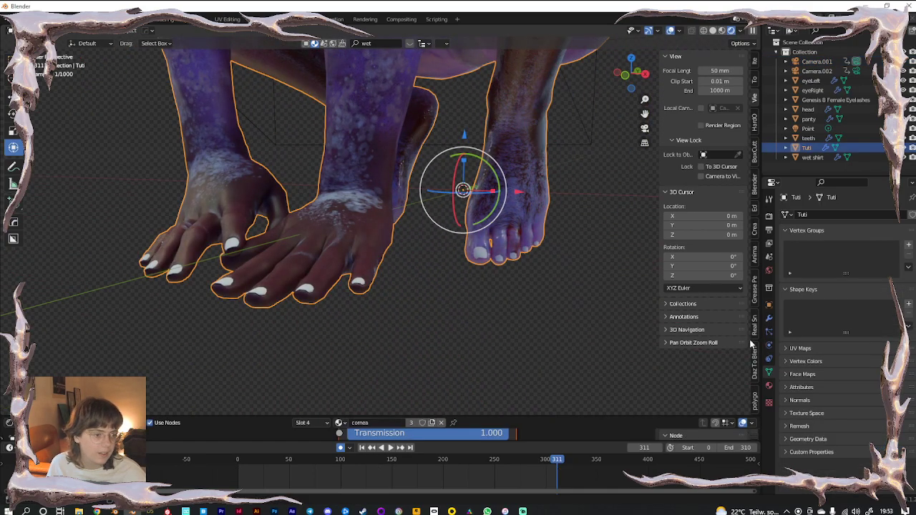
click(769, 386)
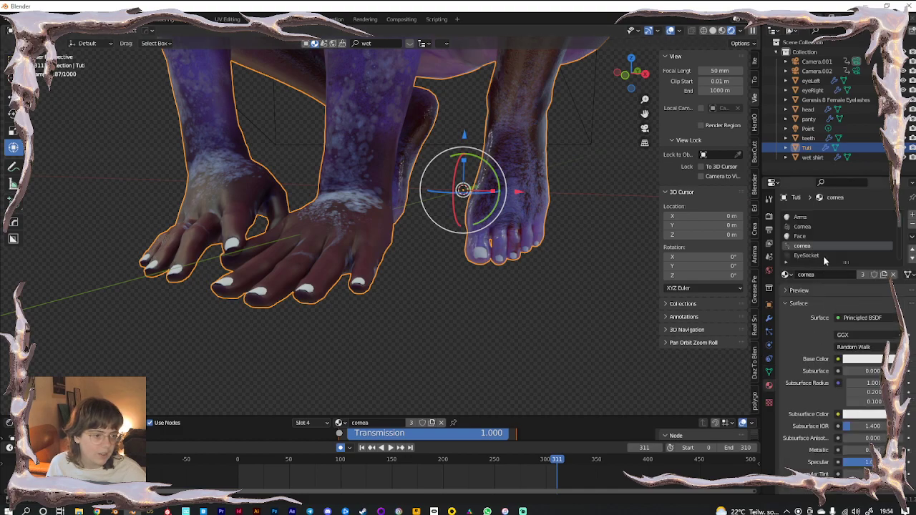
scroll(823, 239, down, 4)
click(821, 237)
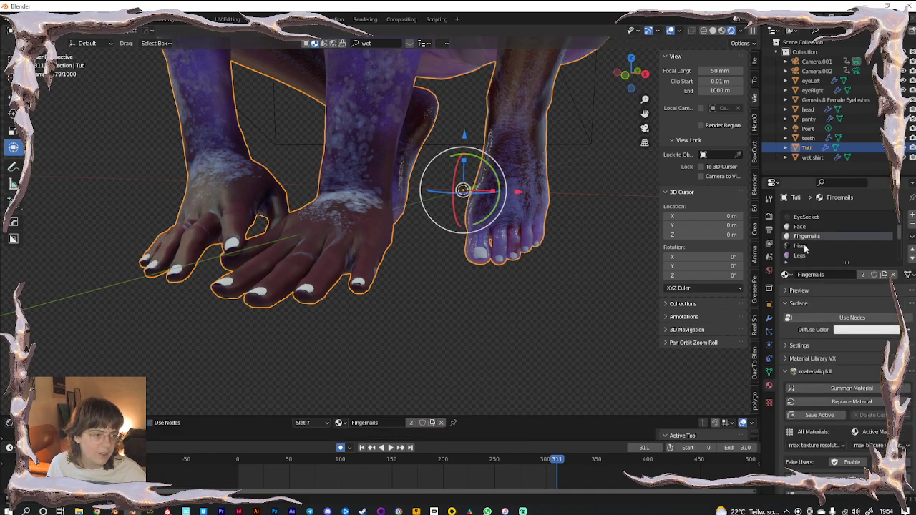
click(785, 274)
text(arm)
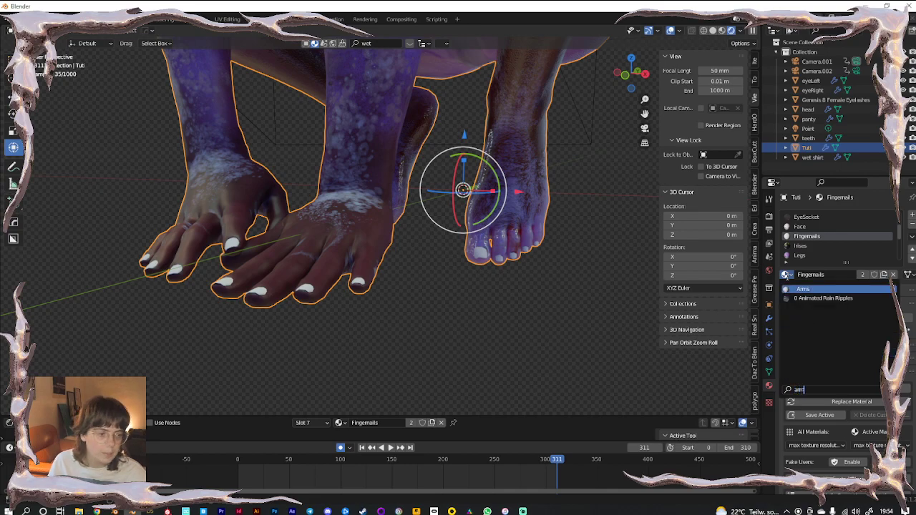
click(798, 289)
Deselect, orbit above the hands, and enlarge the shader editor to show the material inputs
click(512, 321)
middle_drag(306, 307, 397, 274)
scroll(397, 274, up, 5)
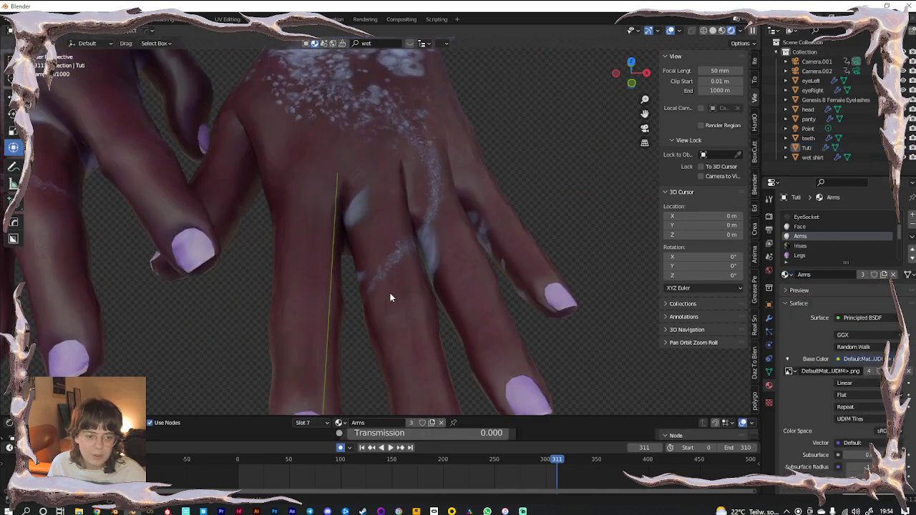
scroll(464, 290, down, 3)
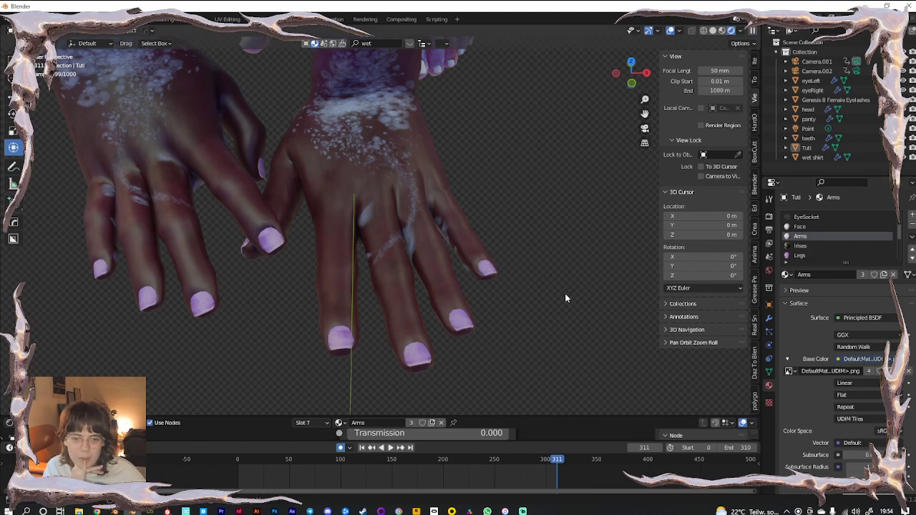
scroll(857, 247, up, 4)
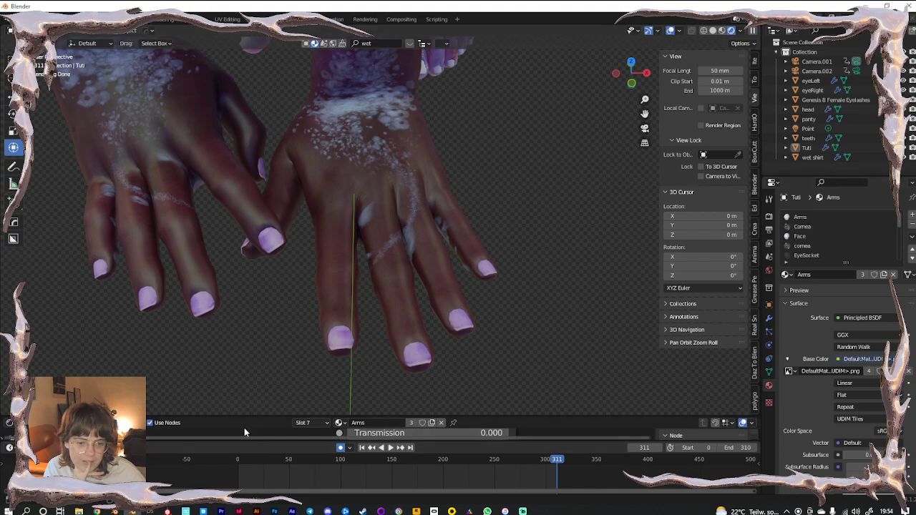
drag(241, 417, 247, 279)
Compare the Arms and Face material node setups
scroll(299, 342, down, 6)
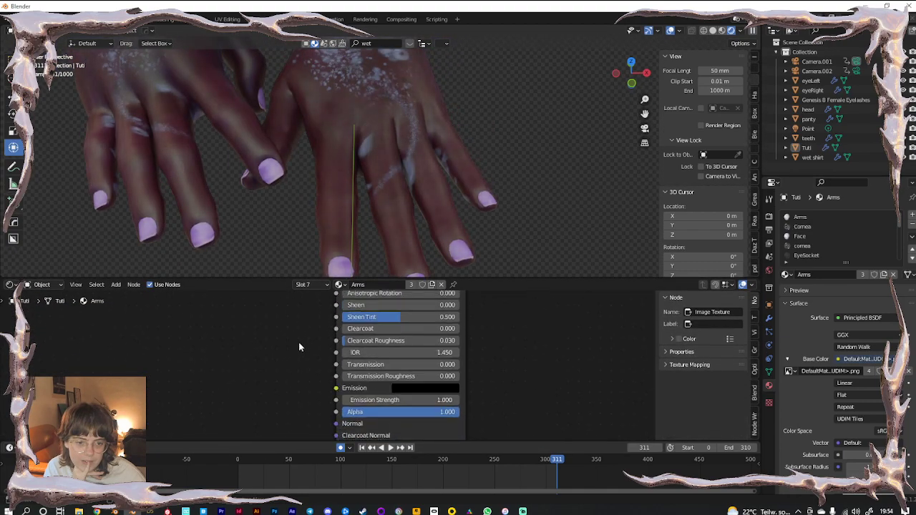
scroll(293, 362, down, 3)
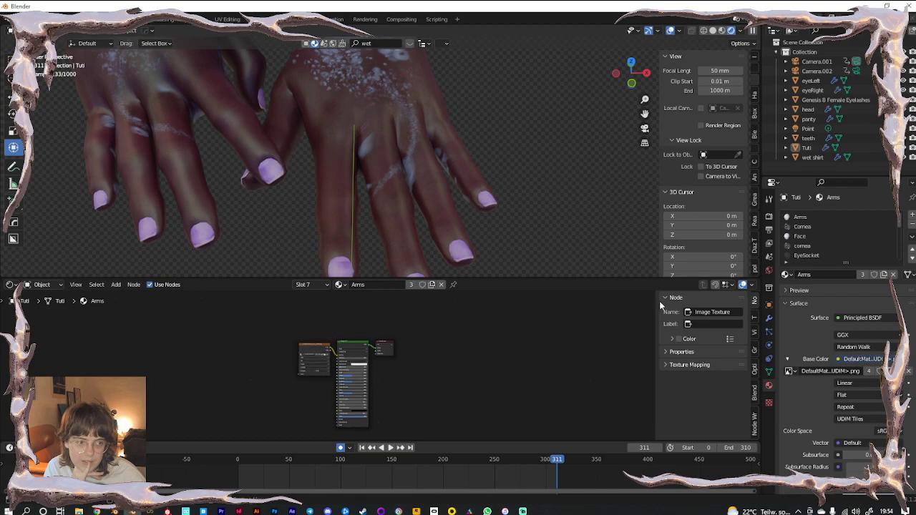
click(813, 217)
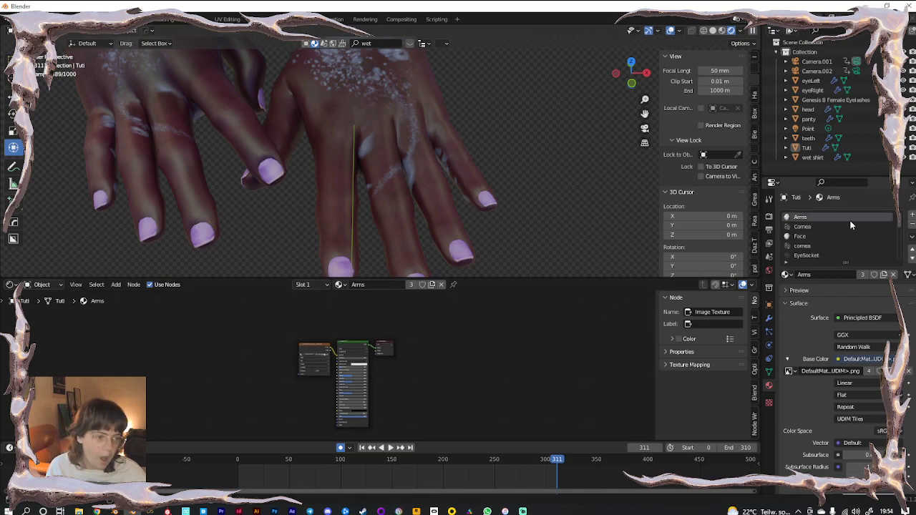
click(811, 236)
scroll(266, 334, up, 2)
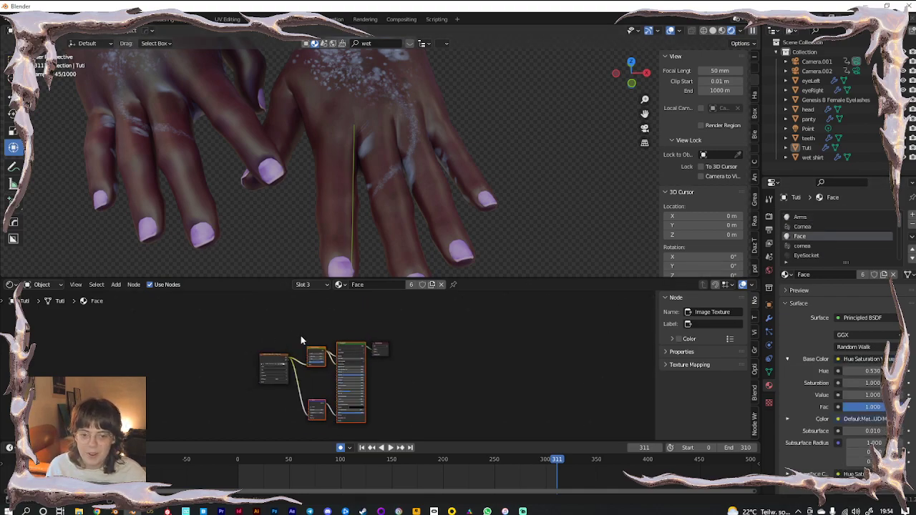
middle_drag(297, 336, 290, 324)
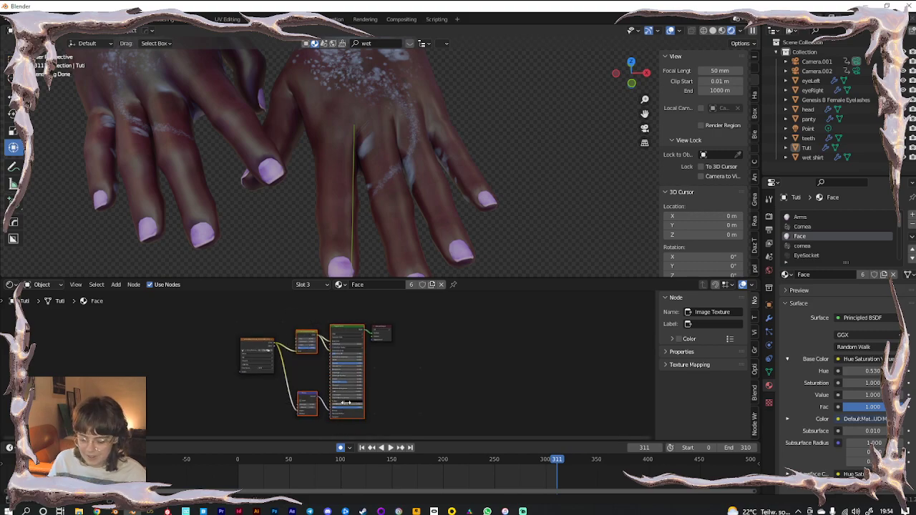
click(800, 218)
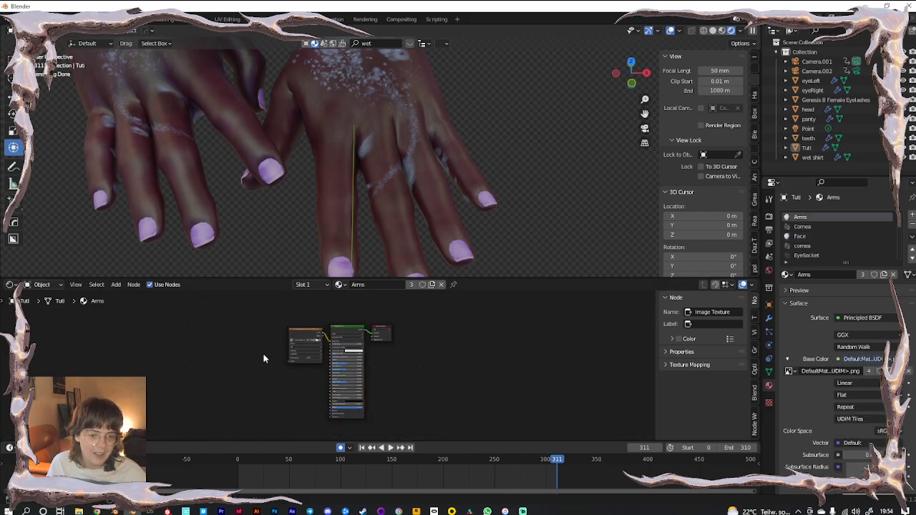
Replace the Arms Principled BSDF with Face's pasted Hue/Saturation and BSDF nodes, relinking the arm texture
drag(286, 336, 212, 336)
click(349, 330)
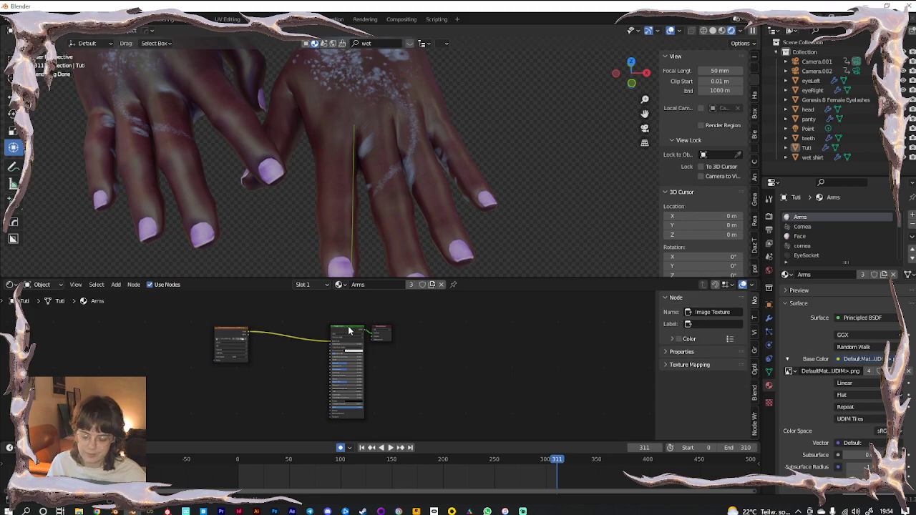
key(x)
scroll(326, 361, up, 3)
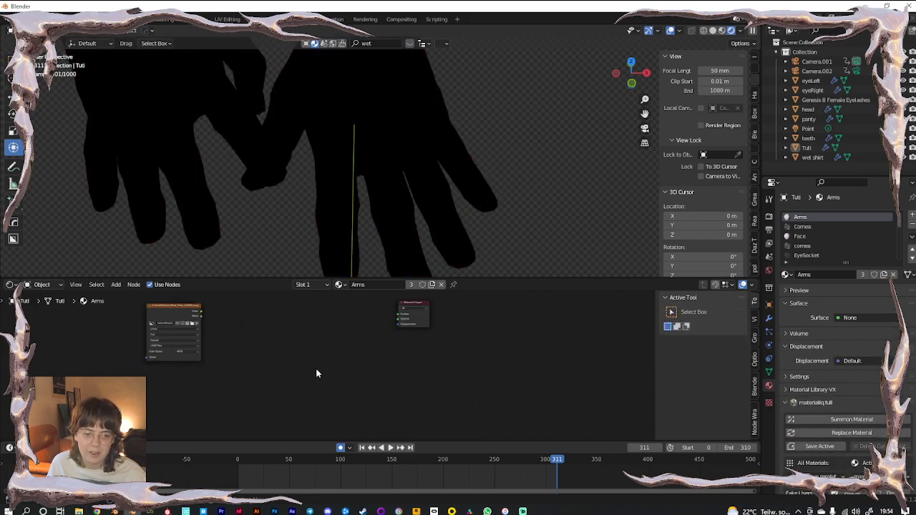
key(ctrl+v)
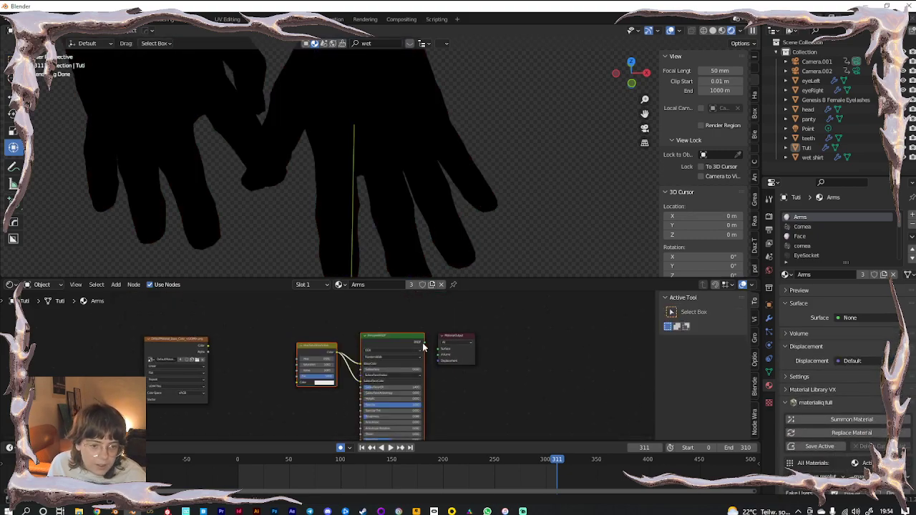
drag(438, 351, 438, 349)
drag(207, 345, 297, 382)
scroll(279, 364, down, 3)
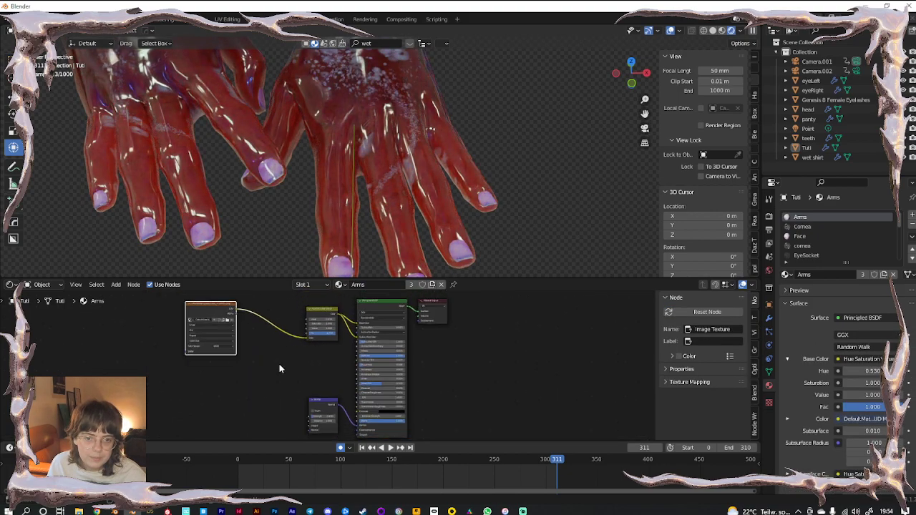
drag(304, 390, 317, 402)
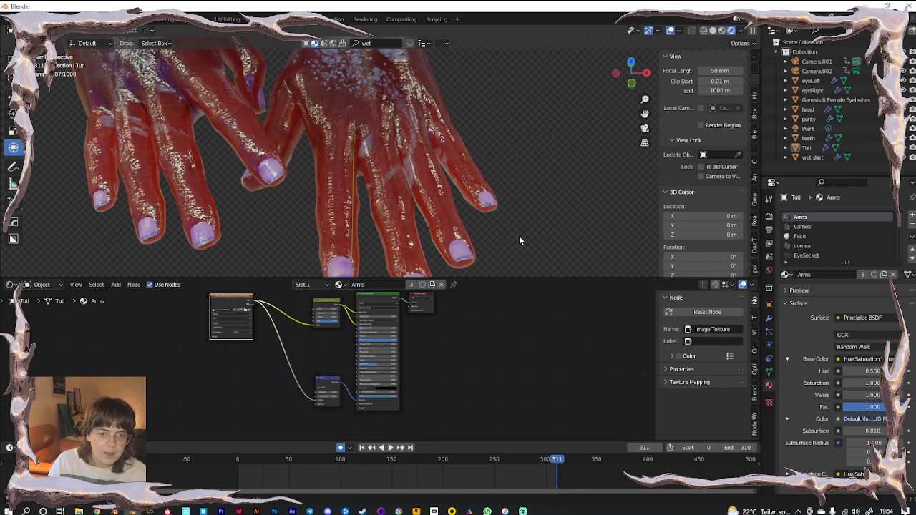
drag(516, 280, 520, 403)
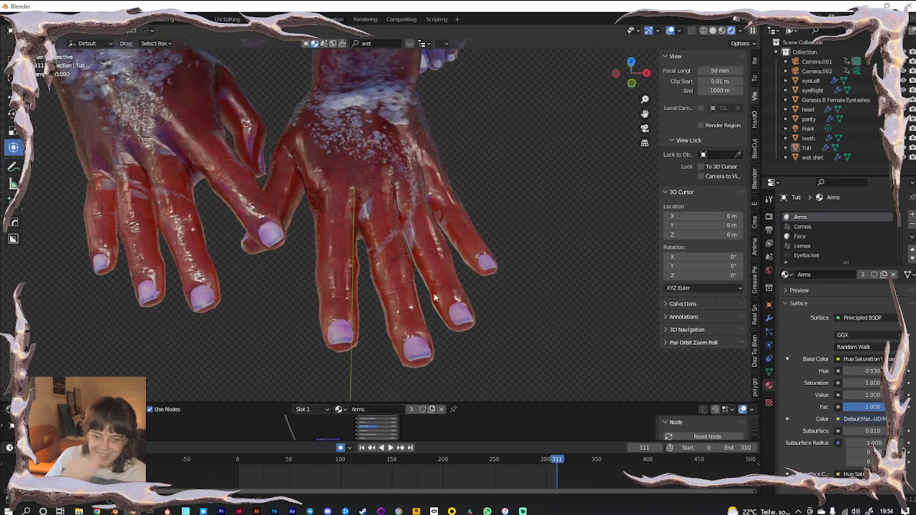
scroll(387, 265, up, 5)
Give the nail slot its own new pink material instead of Arms
middle_drag(524, 332, 449, 155)
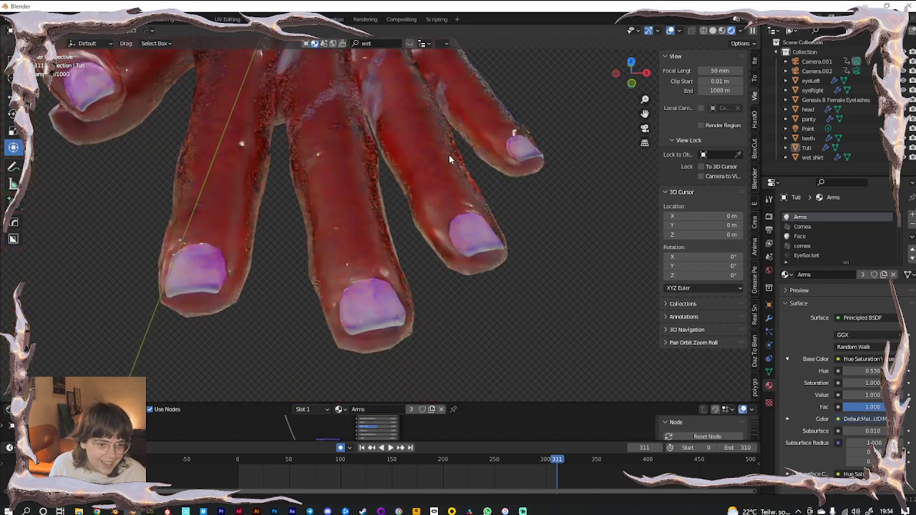
scroll(815, 238, down, 4)
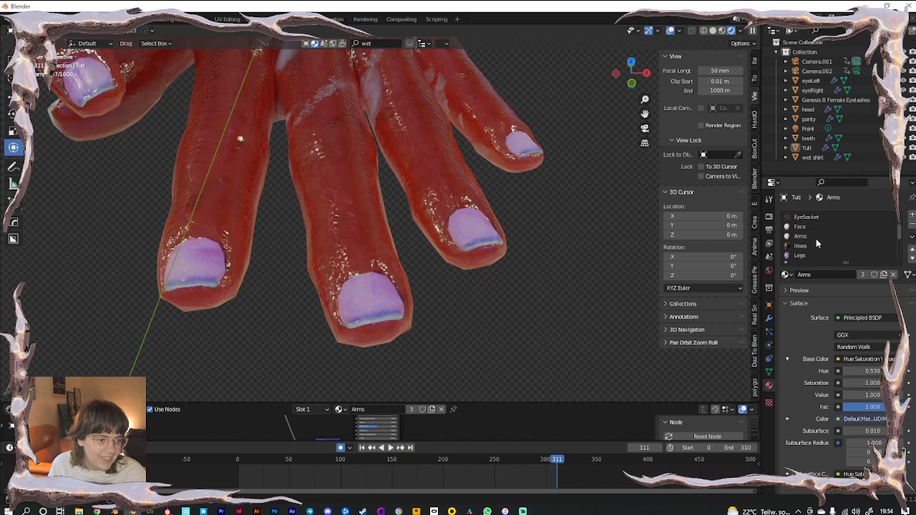
click(811, 236)
click(892, 275)
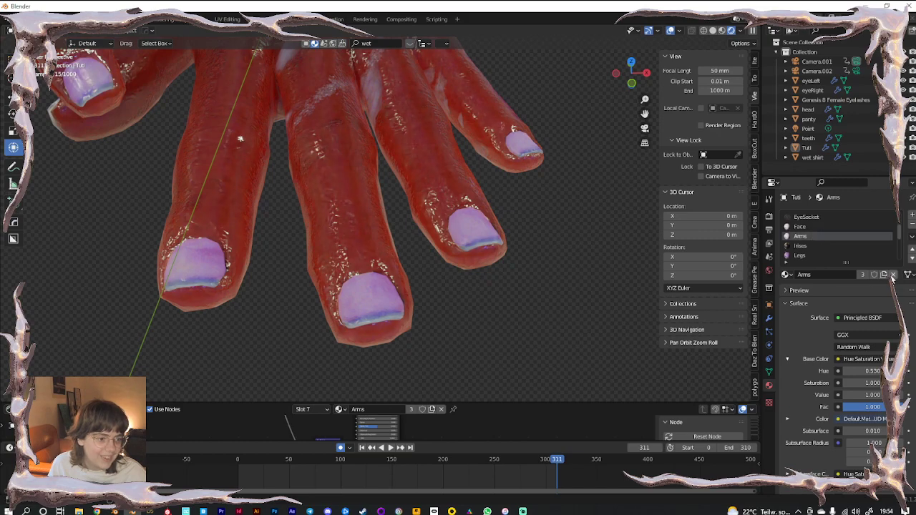
click(837, 274)
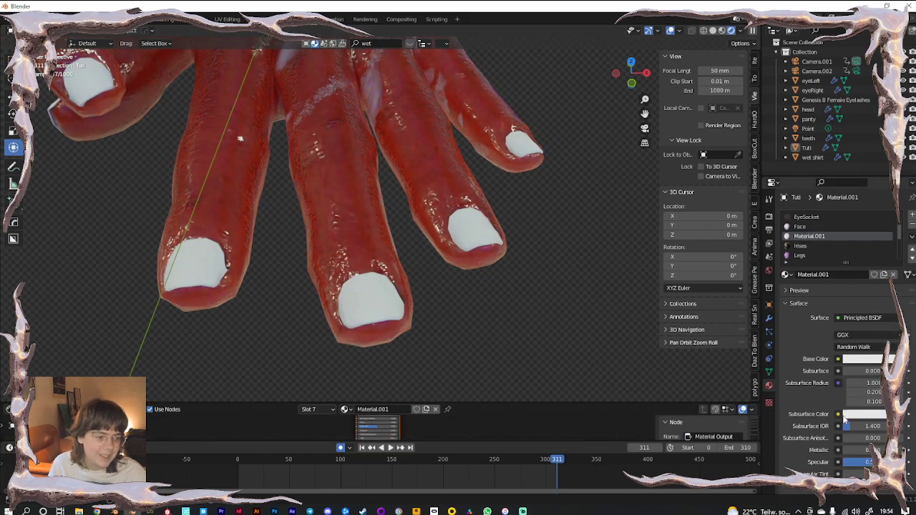
click(862, 358)
click(854, 269)
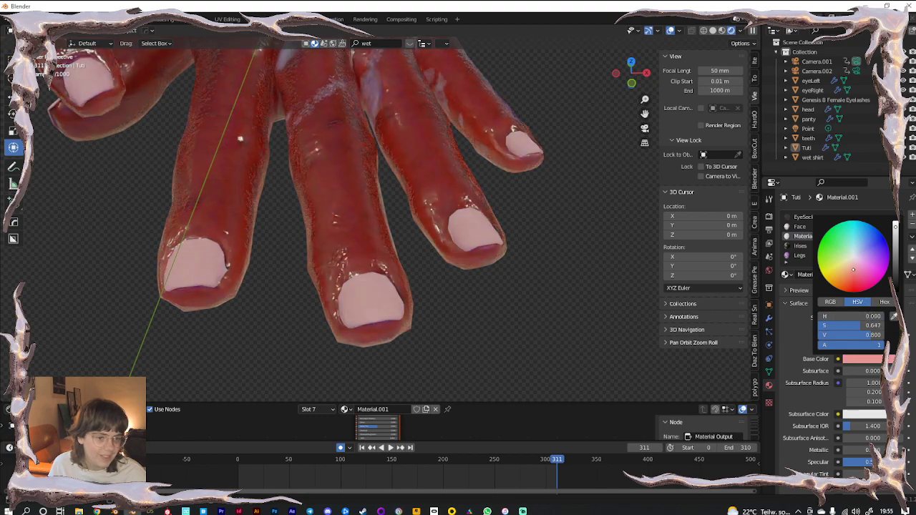
Set the Arms material's Subsurface to 0.005
right_click(824, 230)
click(794, 233)
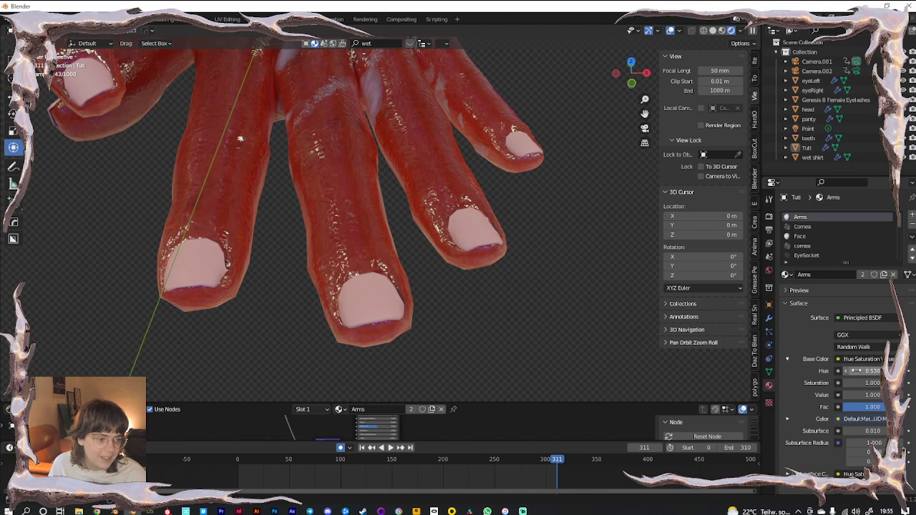
scroll(807, 421, down, 2)
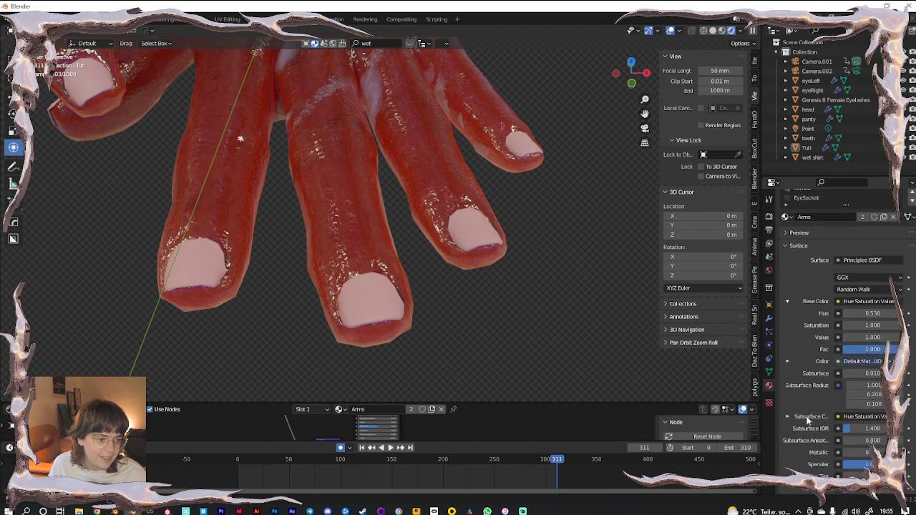
click(872, 373)
text(0.005)
key(Return)
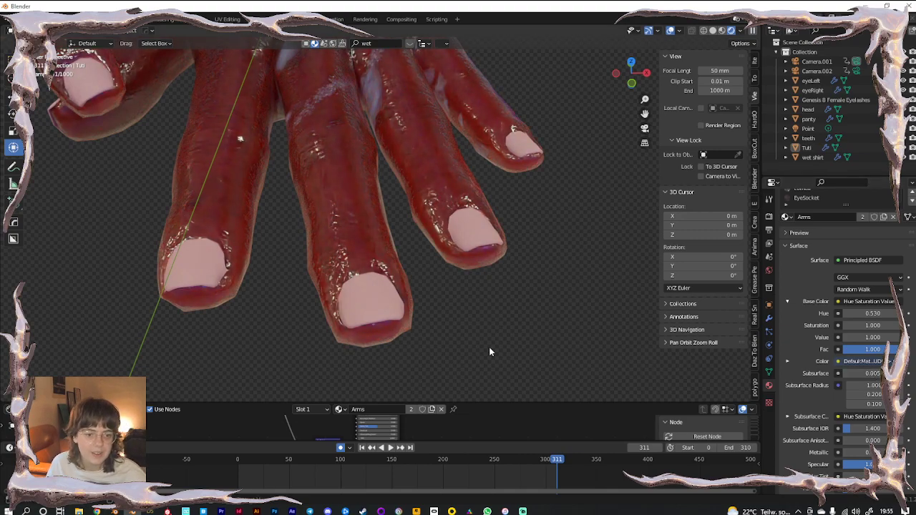
Select the new Material.001 nail material slot
scroll(811, 320, up, 2)
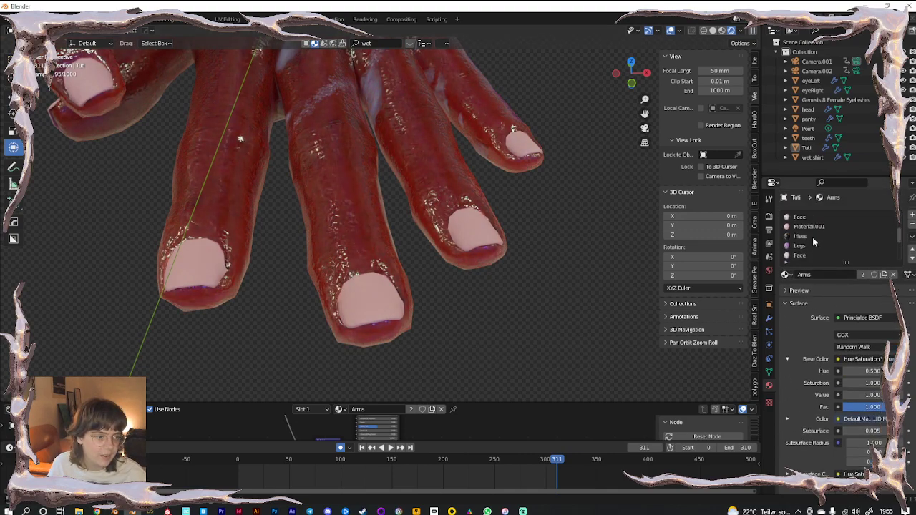
scroll(808, 232, up, 2)
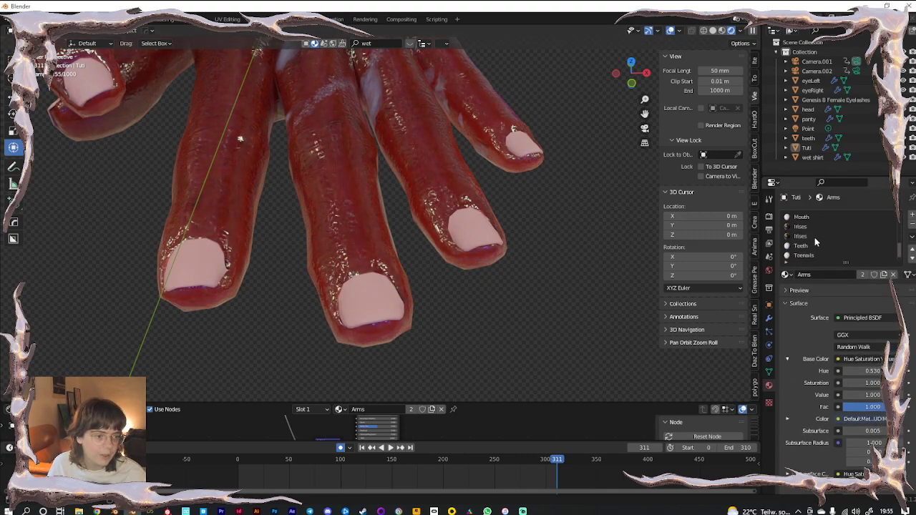
scroll(815, 246, up, 3)
scroll(814, 245, up, 2)
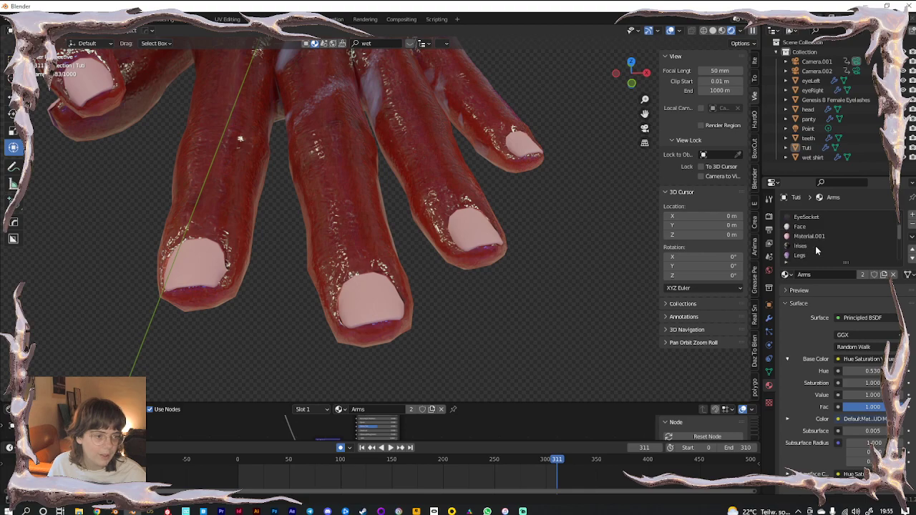
click(811, 239)
Rename Material.001 to 'fingernails'
double_click(819, 275)
key(BackSpace)
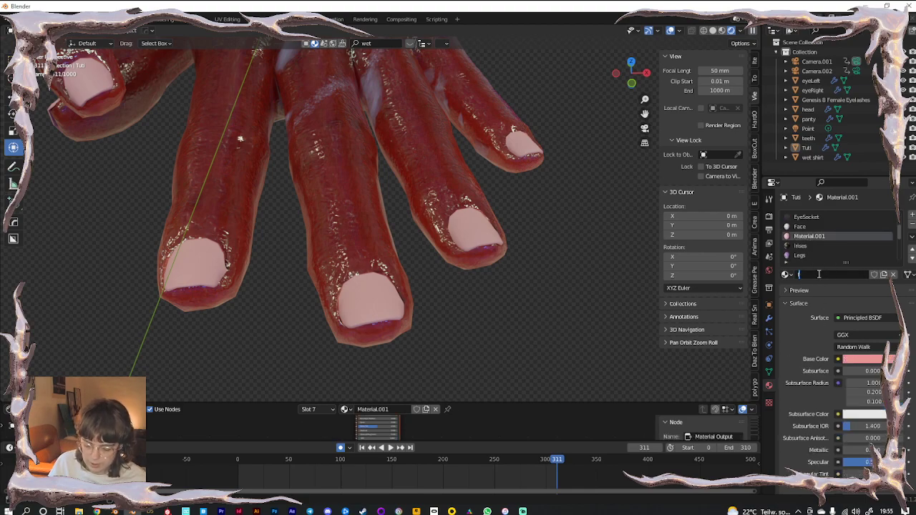
text(fingernails)
key(Return)
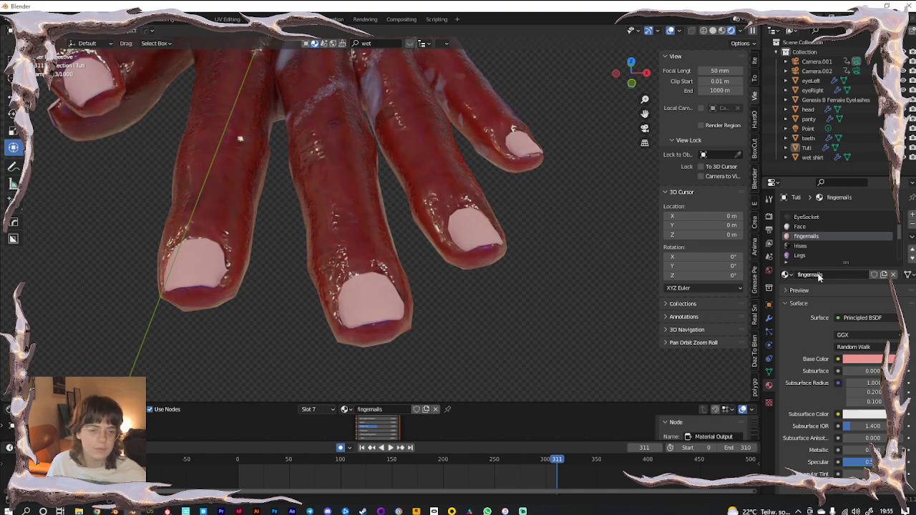
Darken the fingernails base colour
scroll(813, 413, down, 1)
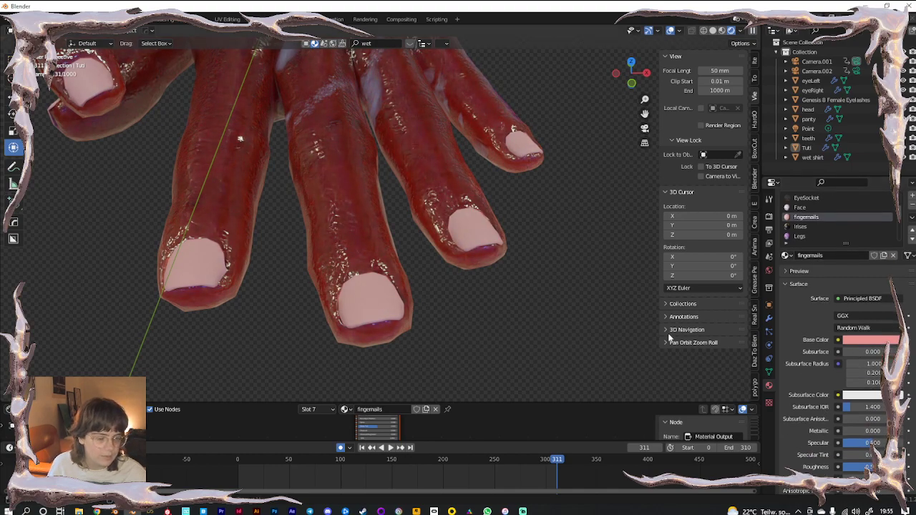
scroll(808, 375, down, 5)
drag(873, 347, 850, 371)
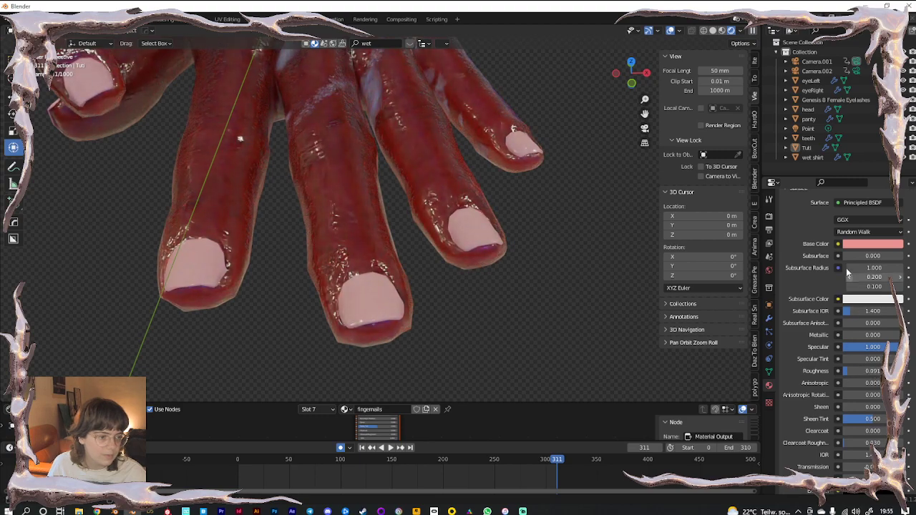
click(847, 246)
click(889, 138)
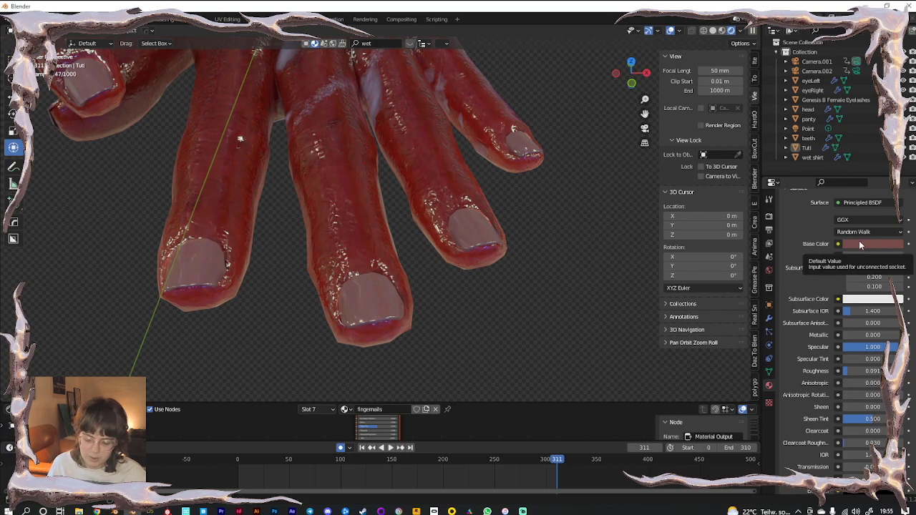
Match Subsurface Color to the base colour, set Subsurface 0.01 and Transmission about 0.65
key(ctrl+v)
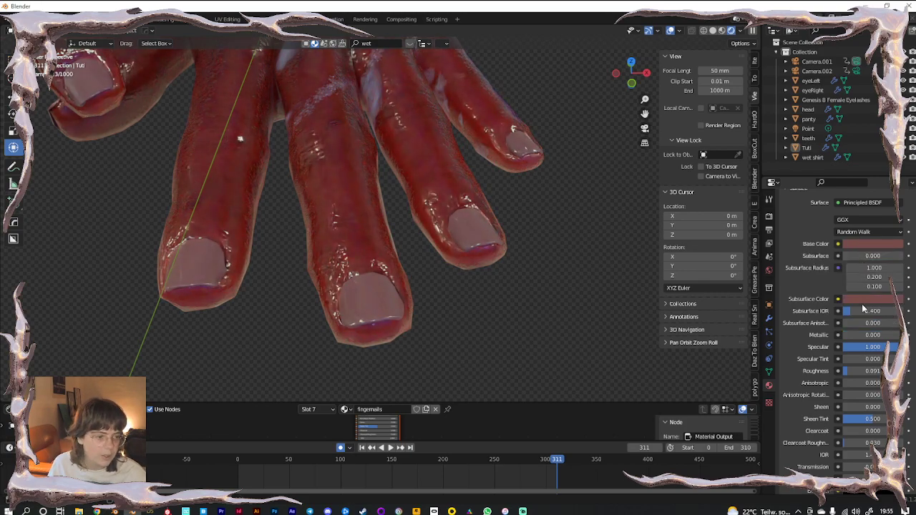
drag(854, 258, 858, 259)
click(873, 256)
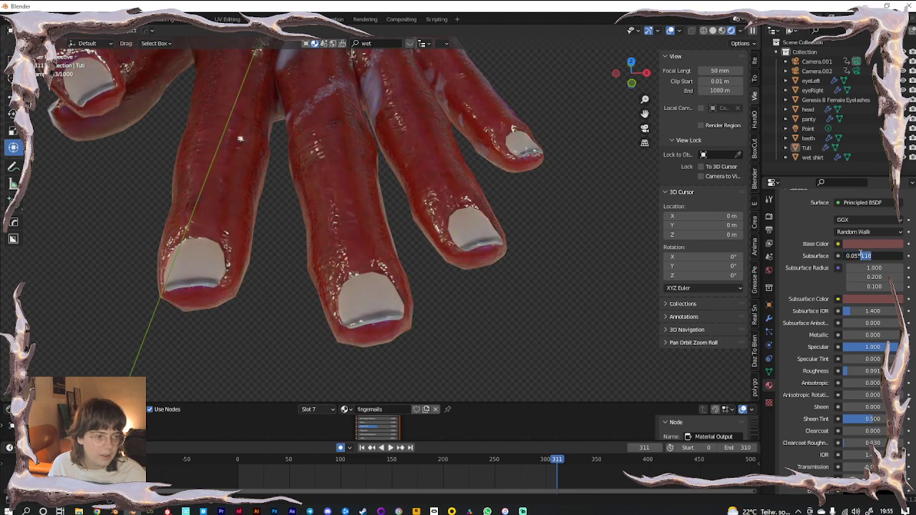
text(0.01)
key(Return)
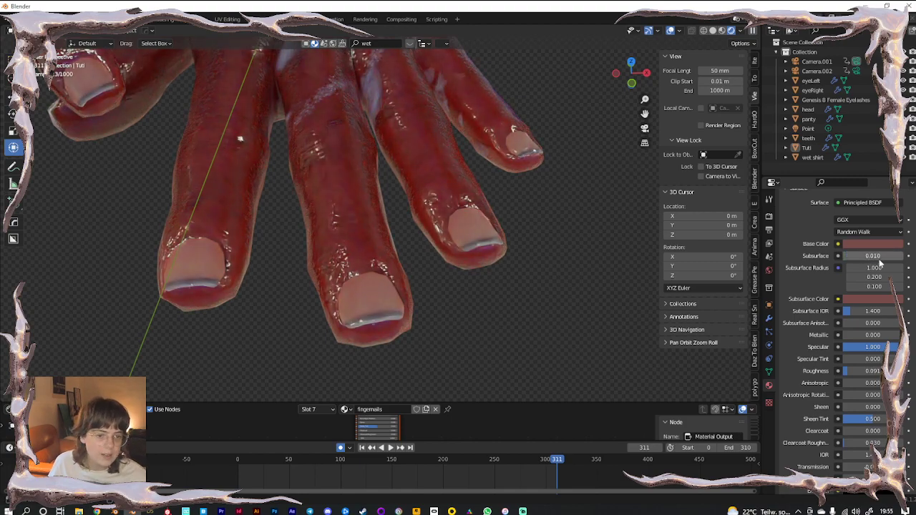
scroll(862, 429, down, 3)
drag(862, 409, 884, 414)
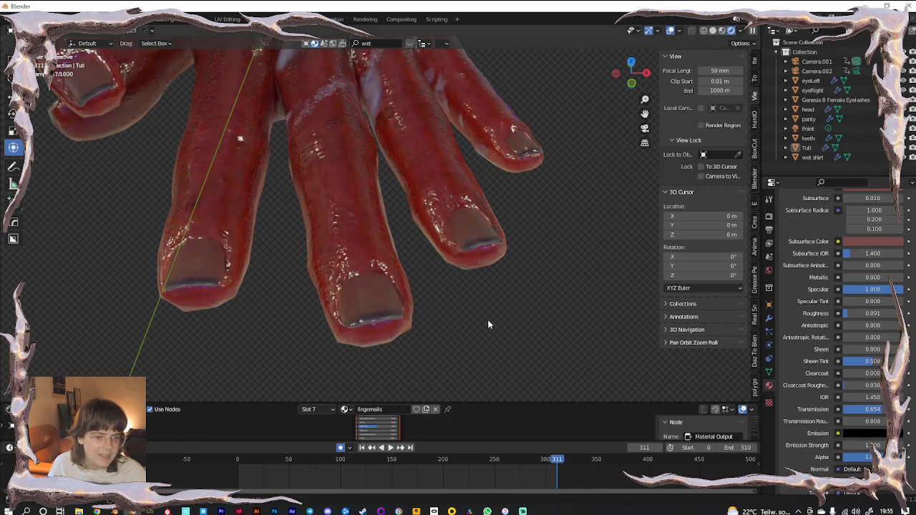
Return to the crouching pose at frame 7 and frame the hands and feet
key(KP_0)
scroll(475, 323, down, 1)
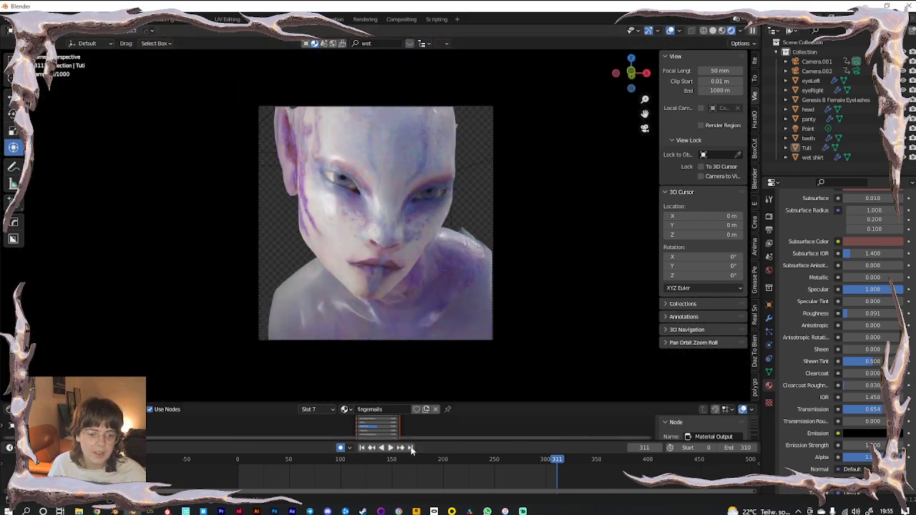
click(244, 462)
scroll(425, 300, up, 3)
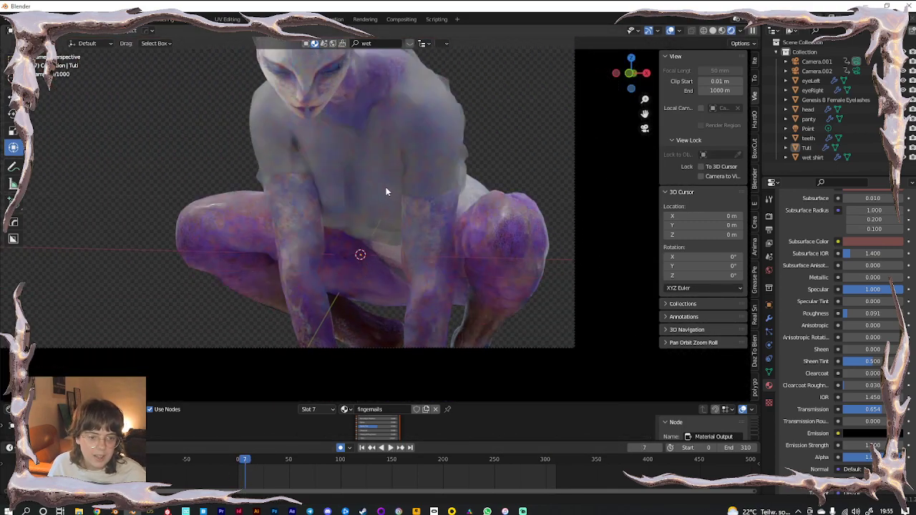
key(KP_0)
scroll(420, 321, up, 3)
shift+middle_drag(454, 272, 472, 204)
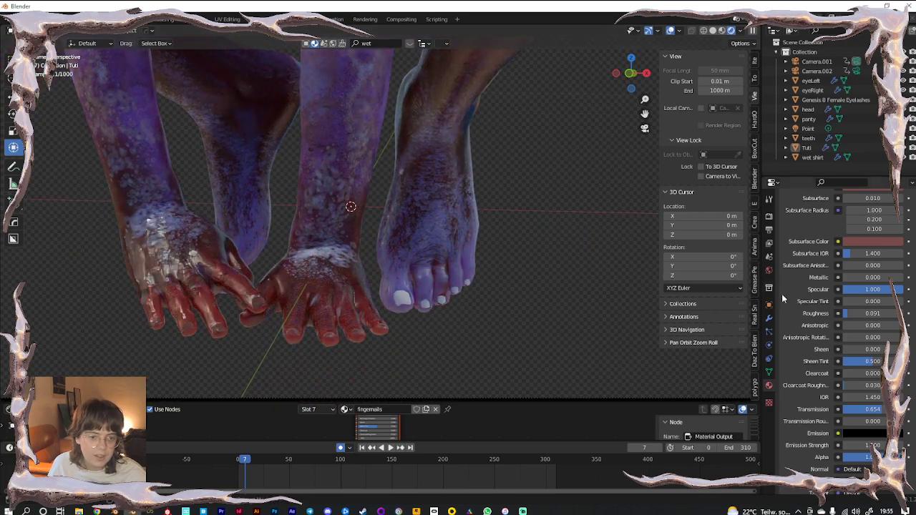
scroll(885, 342, up, 6)
scroll(823, 248, down, 4)
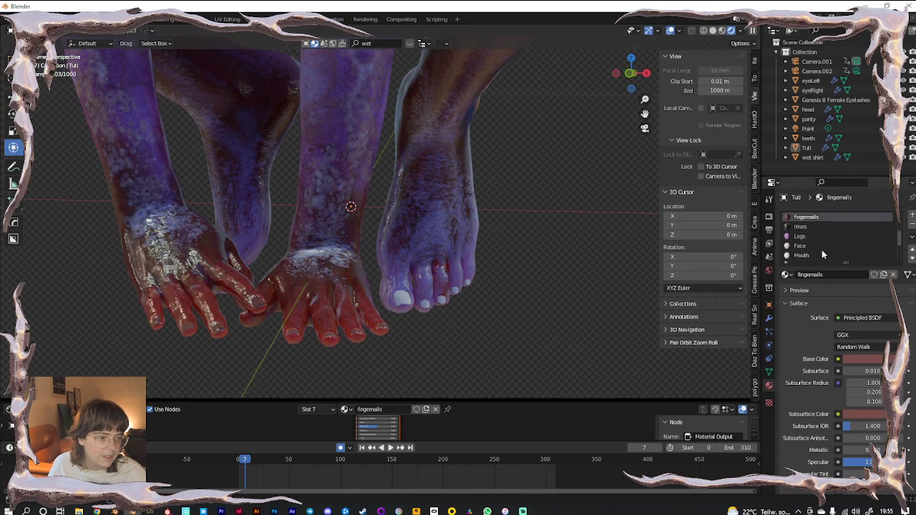
Assign the fingernails material to the Toenails slot, found by searching 'fing'
click(805, 247)
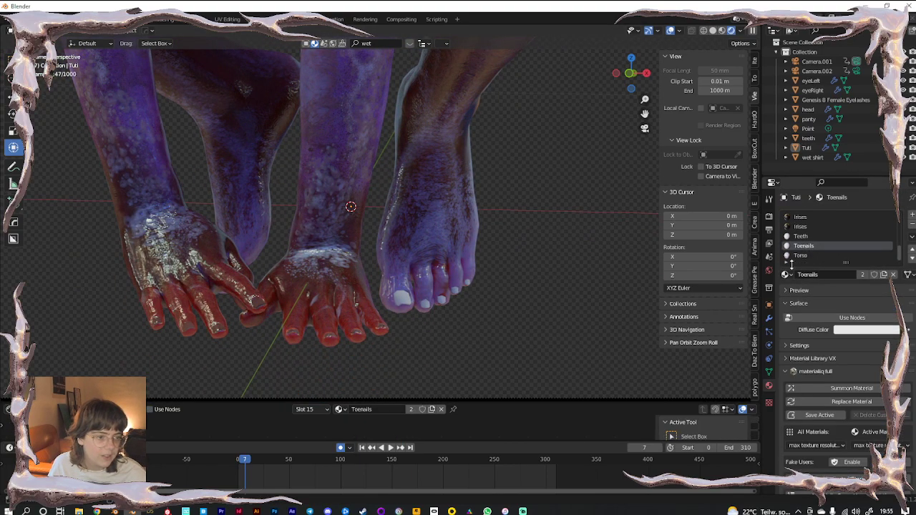
click(786, 276)
text(fing)
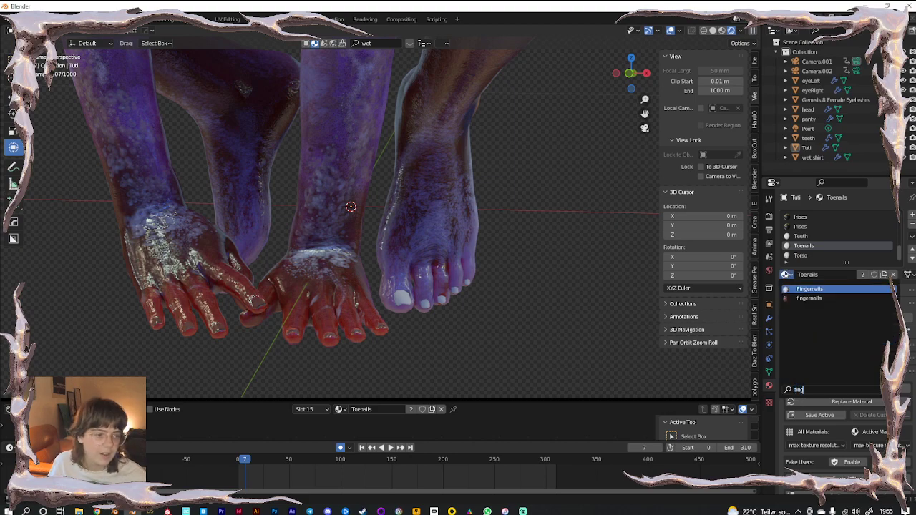
click(800, 298)
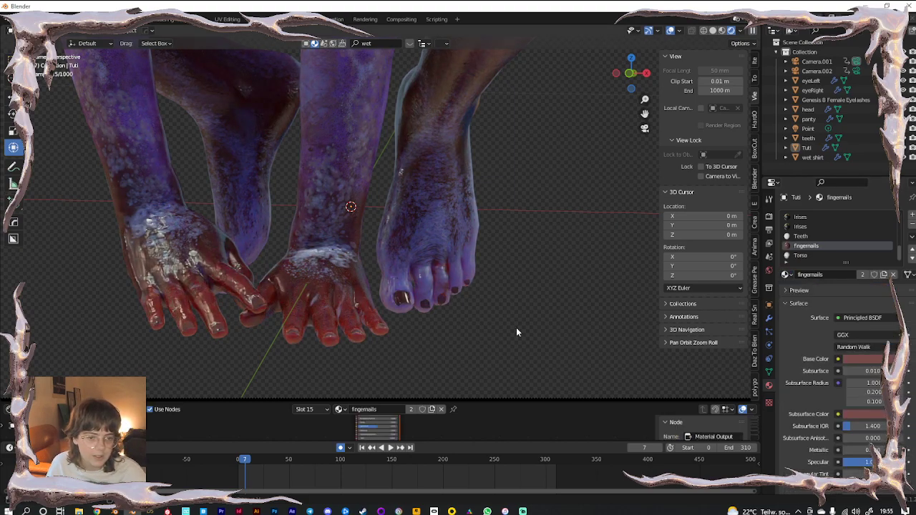
scroll(452, 328, up, 4)
shift+middle_drag(360, 230, 227, 80)
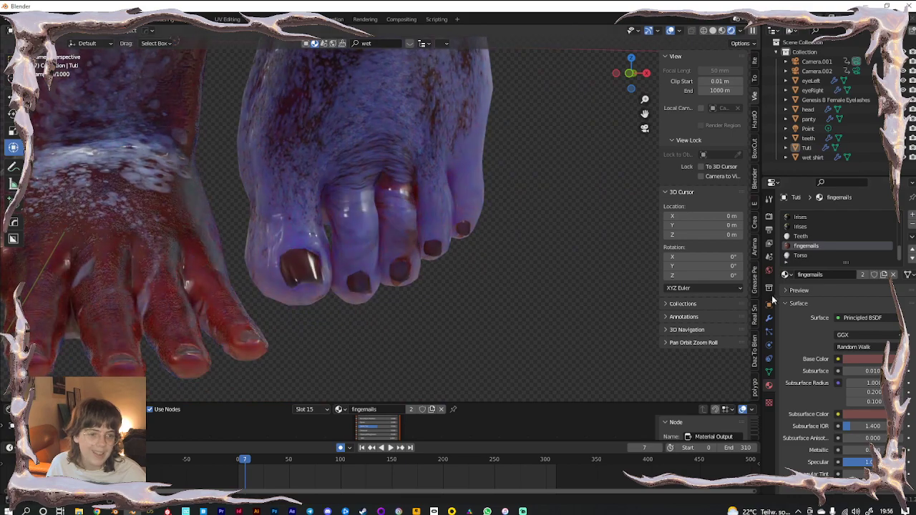
Make the toenail material single-user and fill Base and Subsurface Color with the foot's sampled purple, brightened
click(884, 278)
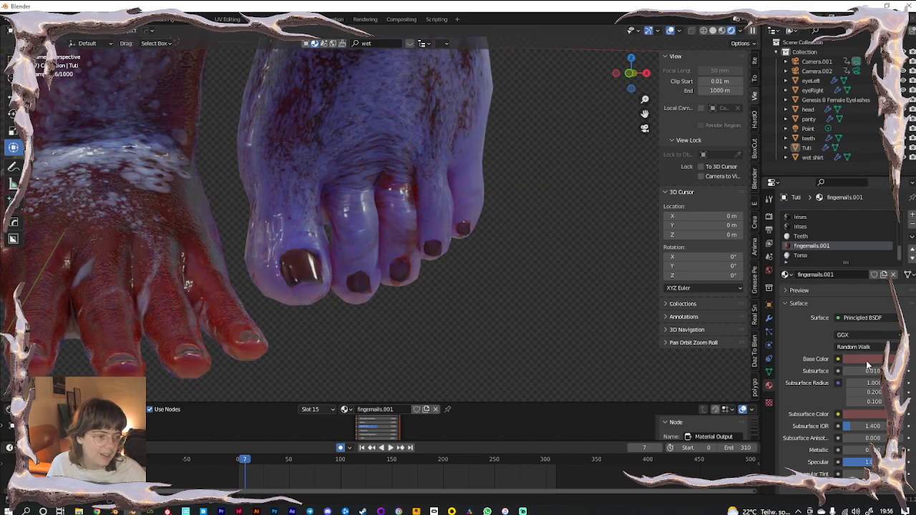
click(862, 358)
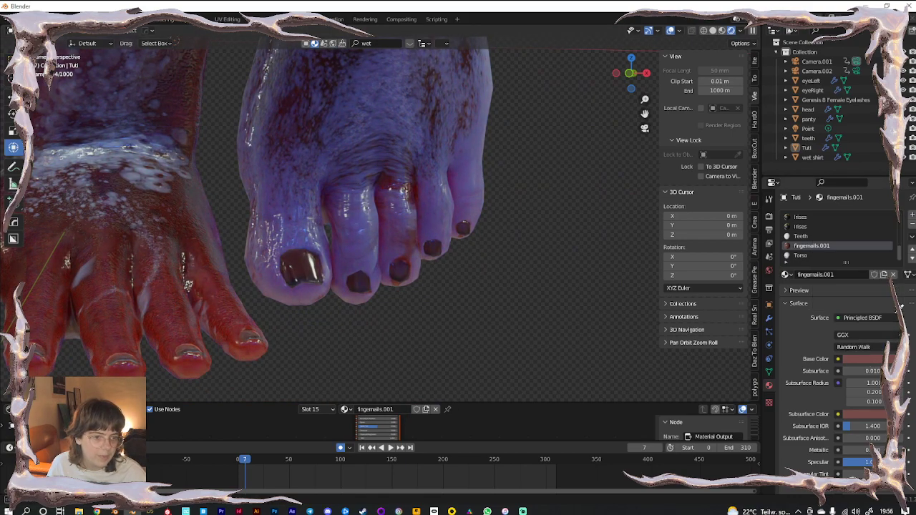
click(464, 203)
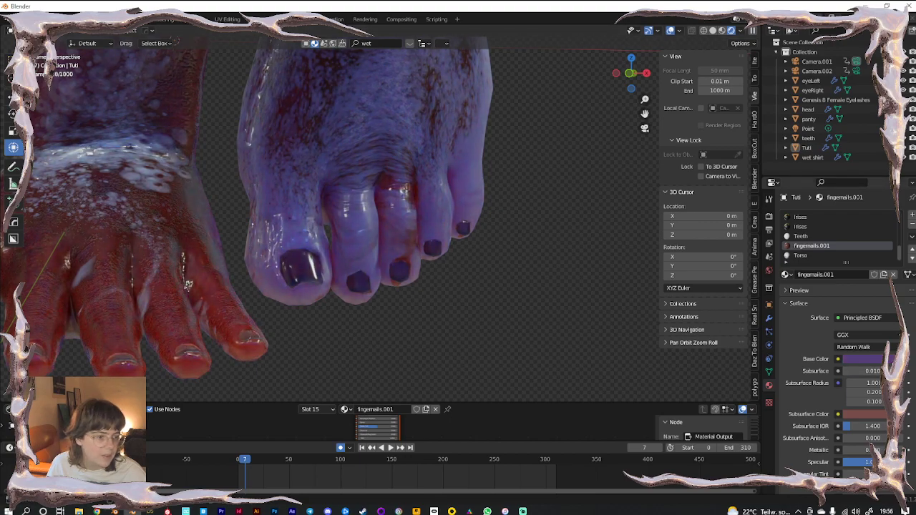
key(ctrl+v)
click(857, 415)
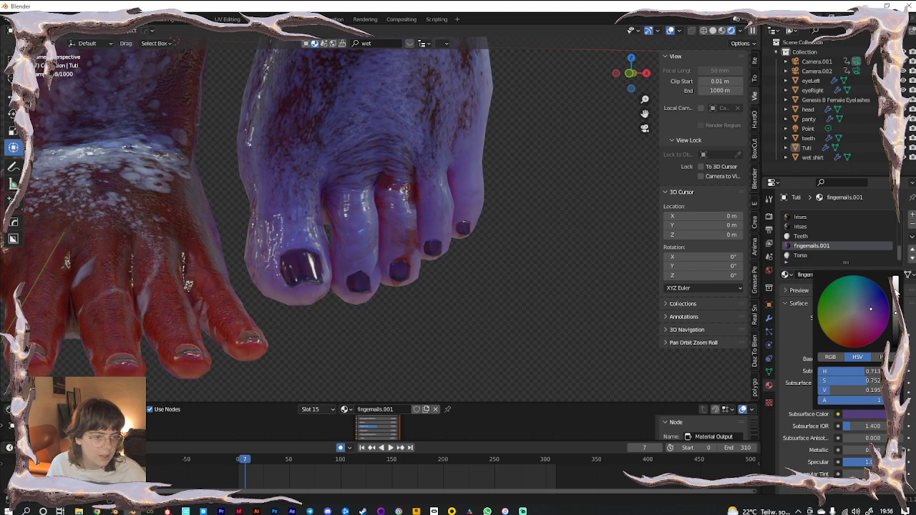
drag(897, 282, 896, 278)
Copy the brightened purple into Base Color and shift its hue toward lilac pink
key(ctrl+c)
key(ctrl+v)
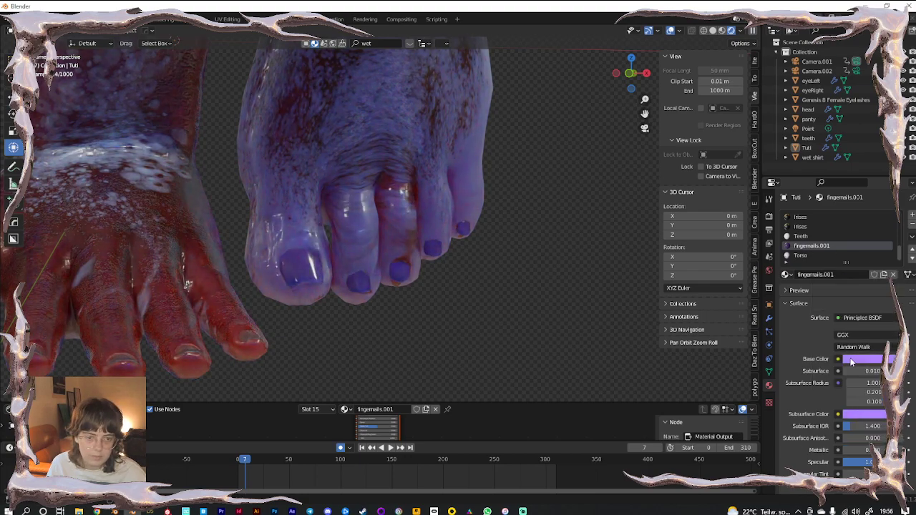
click(851, 359)
drag(869, 257, 867, 254)
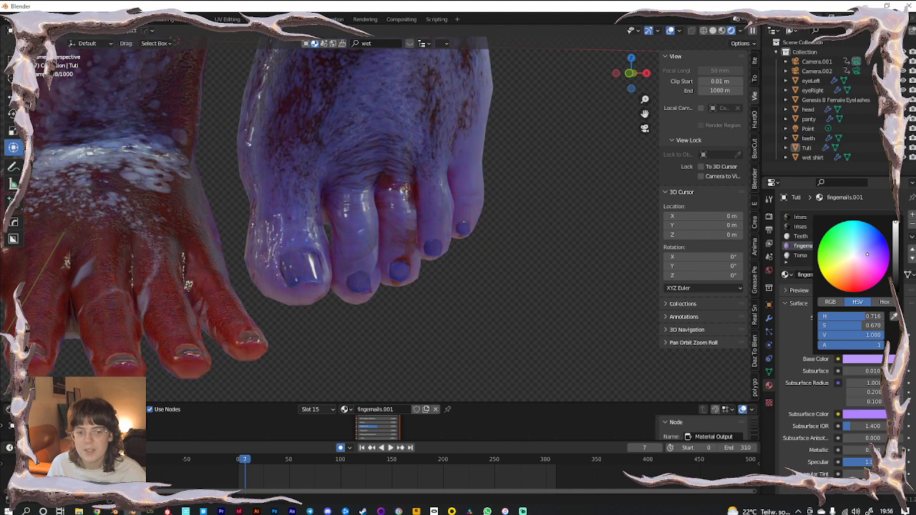
drag(866, 254, 862, 259)
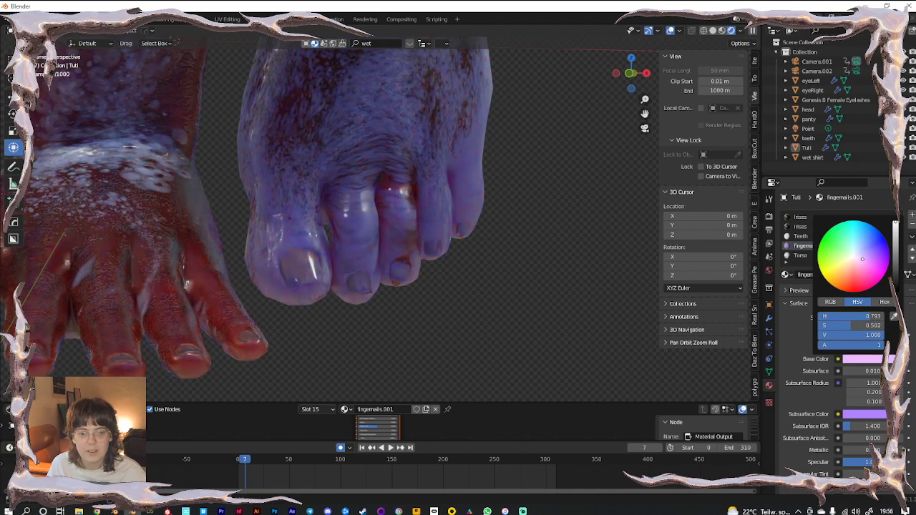
scroll(525, 305, down, 5)
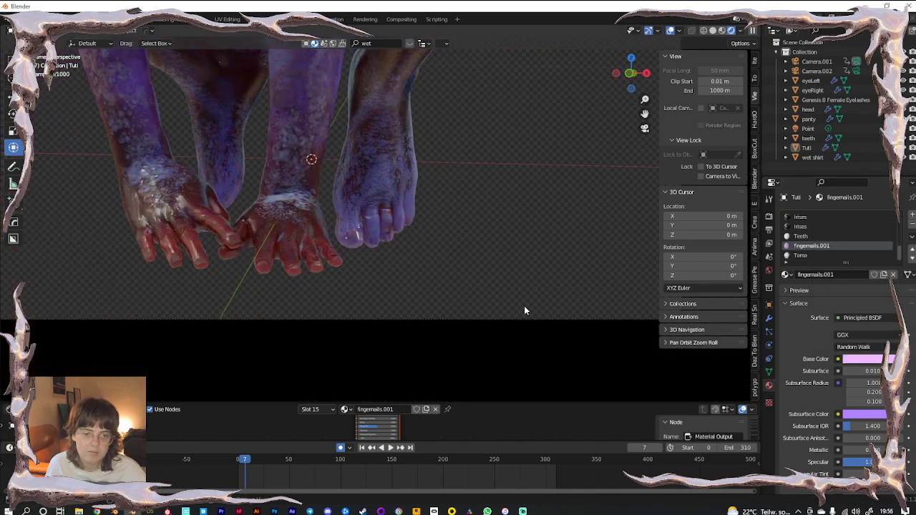
scroll(524, 309, down, 4)
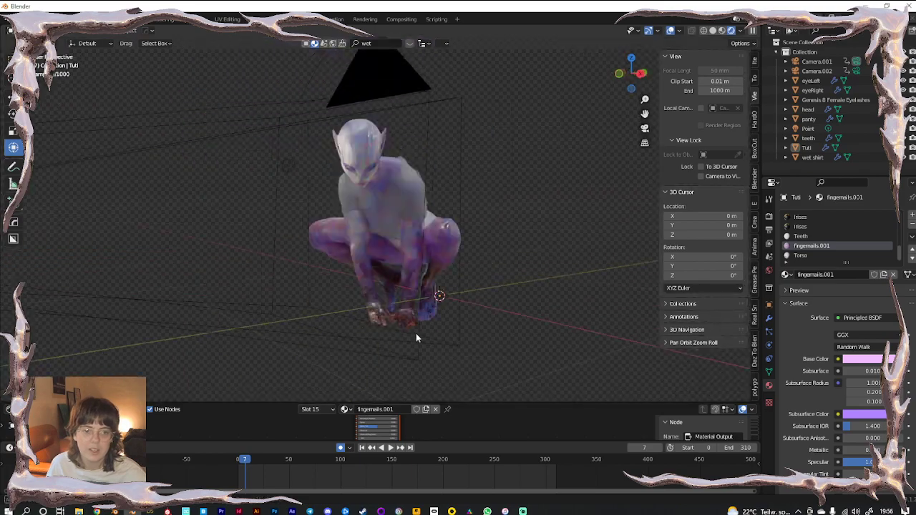
scroll(416, 333, down, 4)
middle_drag(415, 333, 440, 277)
scroll(455, 315, up, 3)
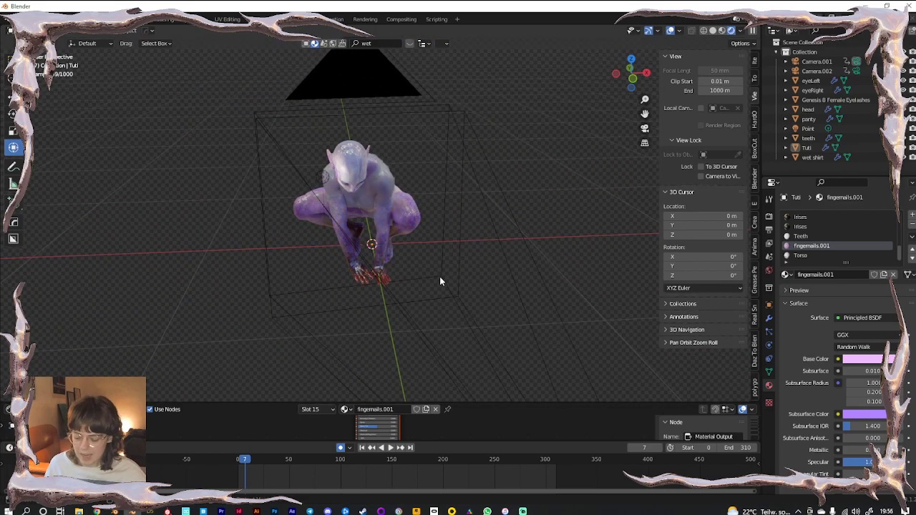
Add a Landscape mesh under the figure and apply the crystalline preset
key(shift+a)
mouse_move(409, 157)
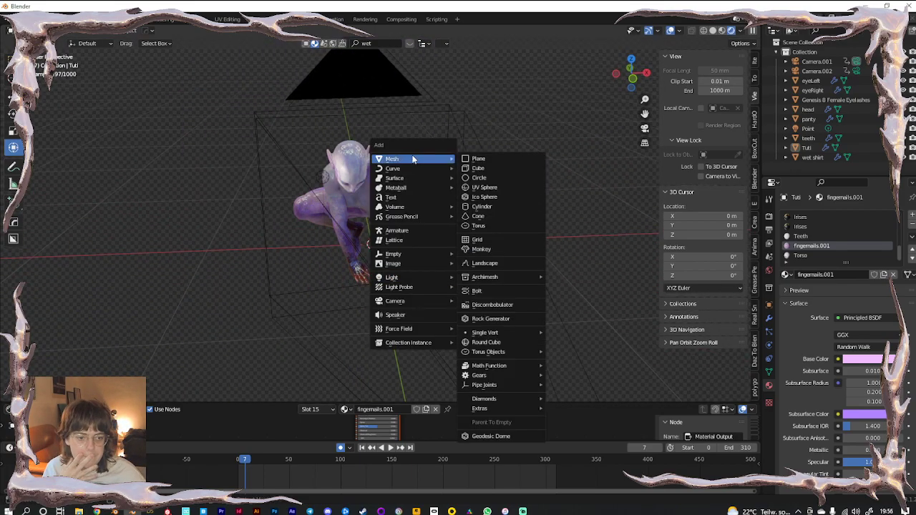
click(518, 262)
scroll(312, 275, up, 2)
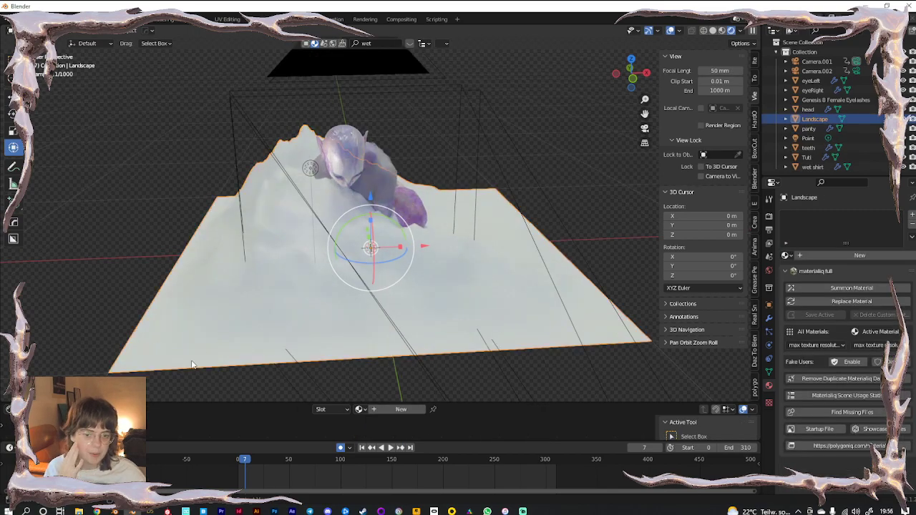
click(72, 393)
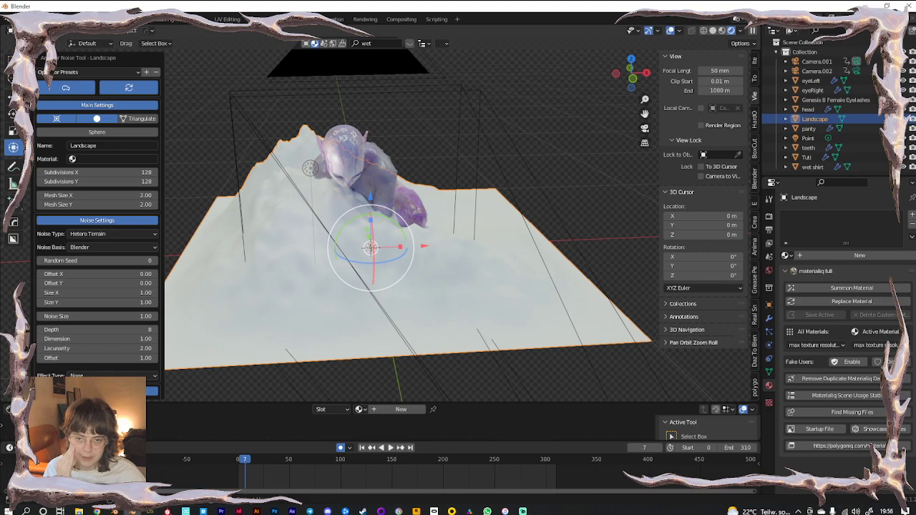
click(93, 72)
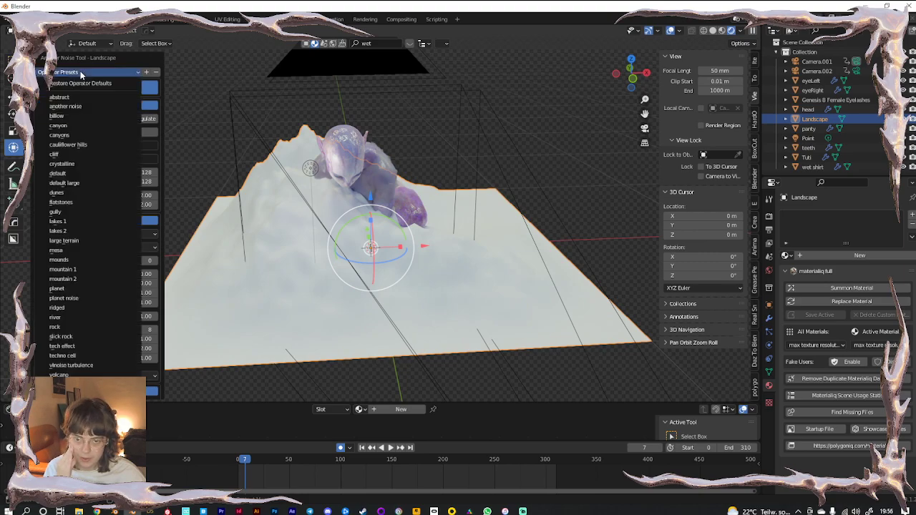
click(74, 165)
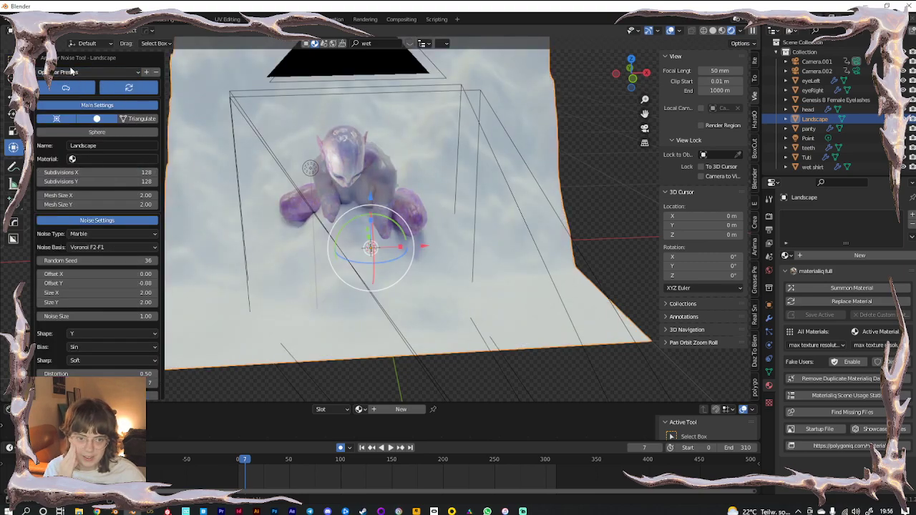
middle_drag(381, 217, 361, 223)
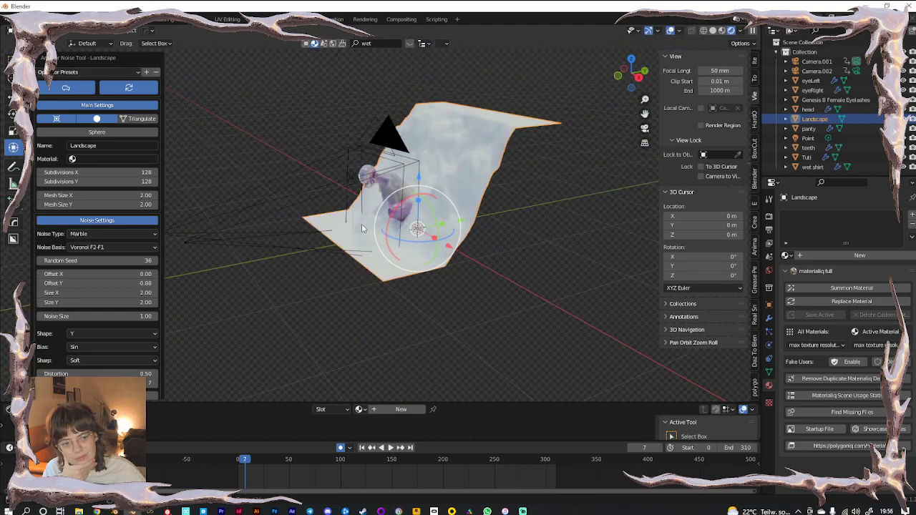
click(56, 73)
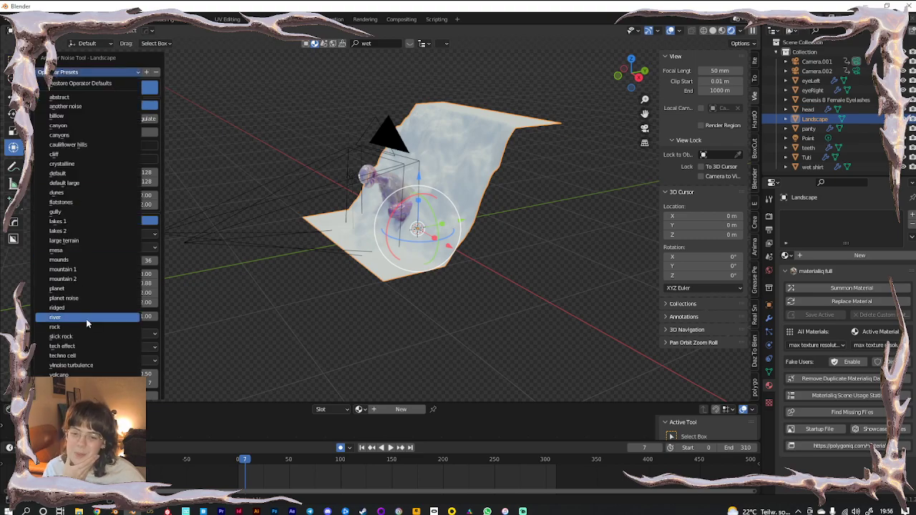
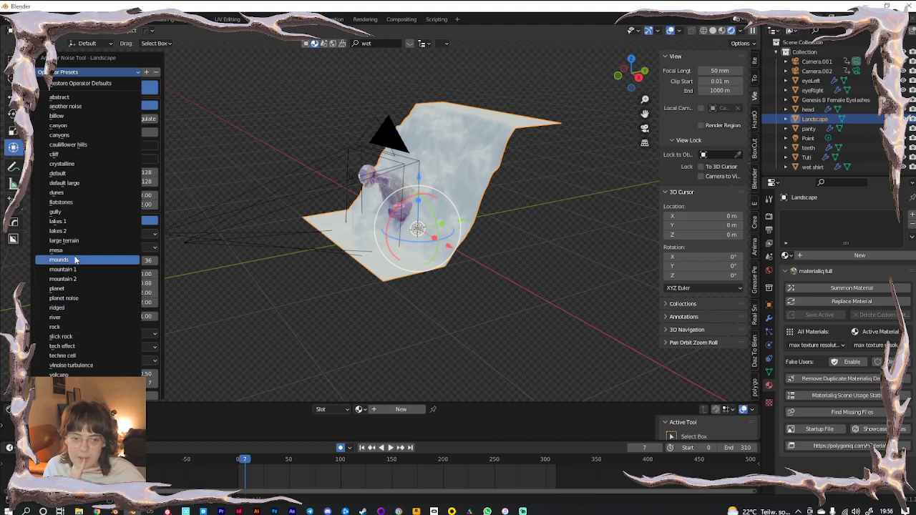
Regenerate the landscape with the 'mounds' preset and view the rolling terrain in Solid shading
click(75, 260)
scroll(387, 339, up, 5)
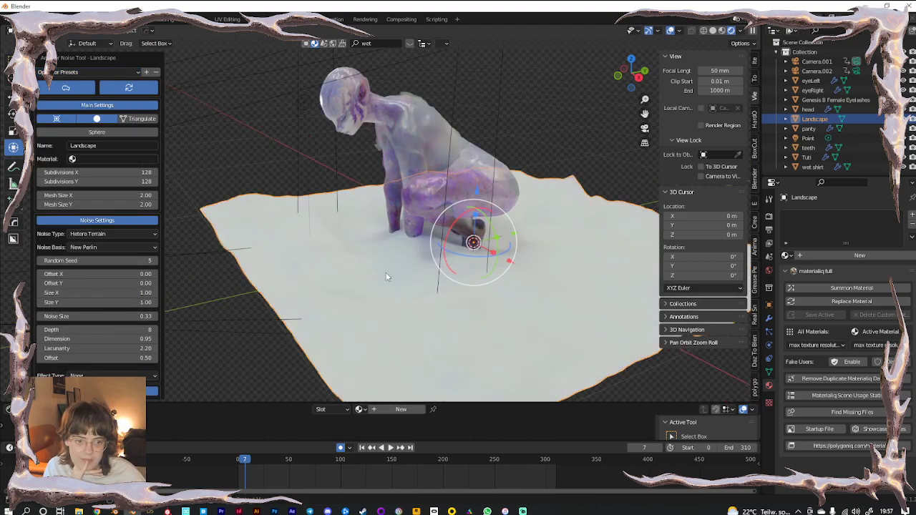
click(713, 31)
mouse_move(422, 248)
middle_down()
mouse_move(404, 296)
mouse_move(225, 282)
middle_up()
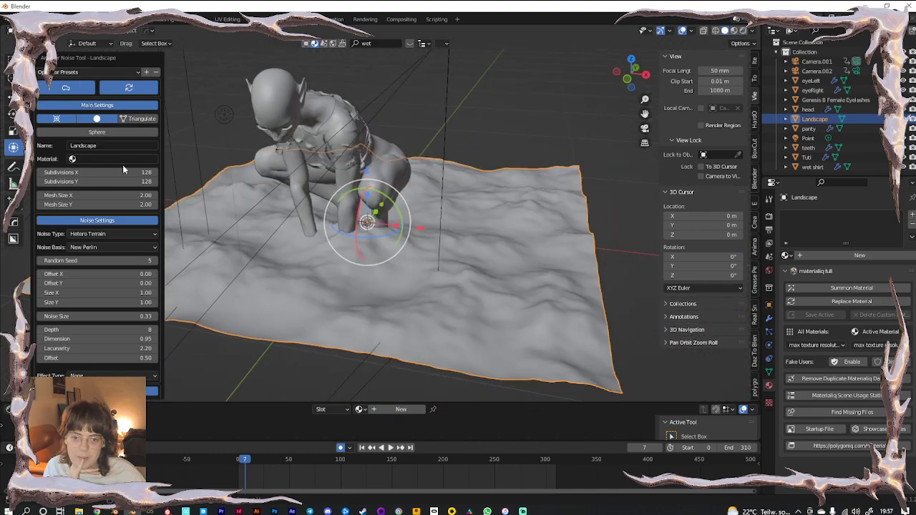
scroll(453, 304, down, 4)
click(401, 276)
Scale the landscape up and flatten it vertically to 0.563 in Z
click(420, 255)
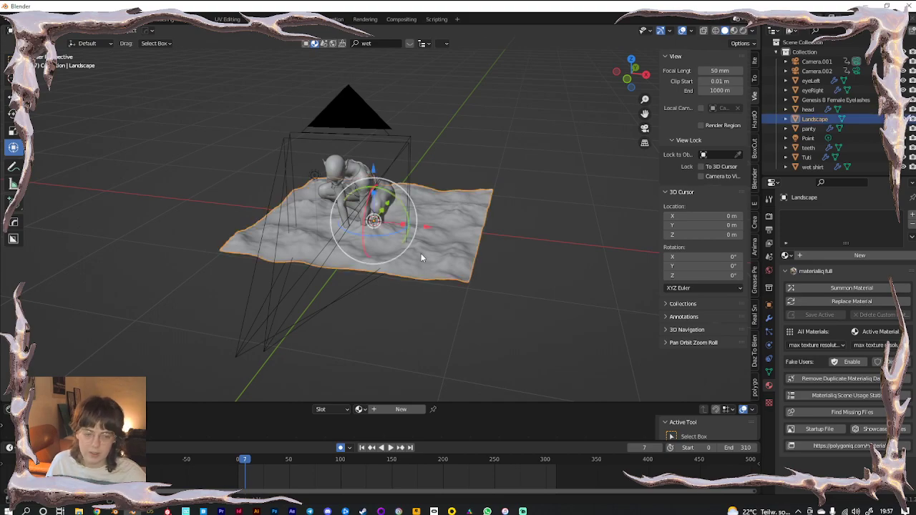
key(s)
click(539, 351)
drag(374, 194, 374, 207)
Add a Subdivision Surface modifier to the landscape and slide it along Y
click(769, 319)
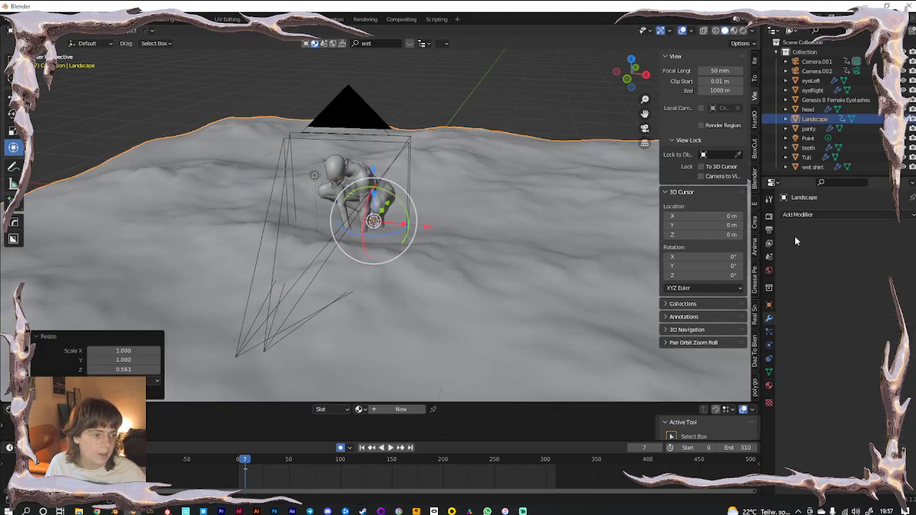
click(798, 216)
click(737, 389)
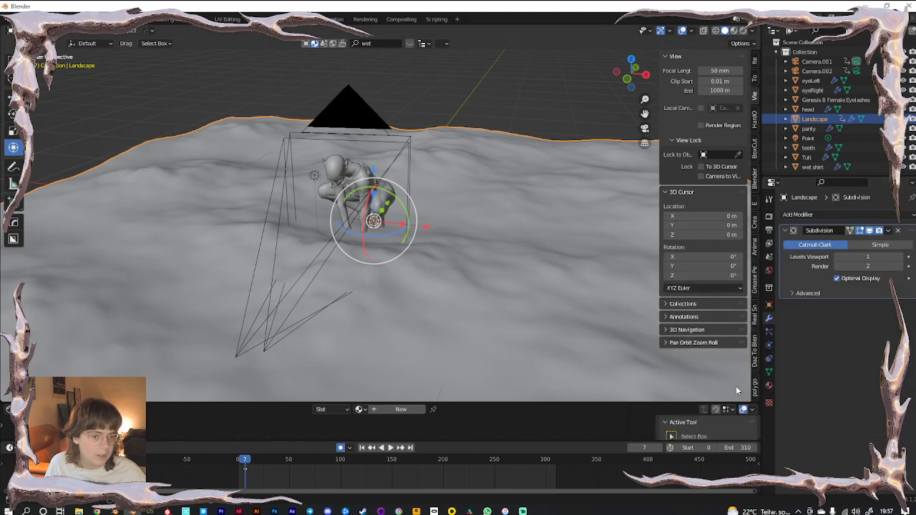
middle_drag(480, 292, 360, 295)
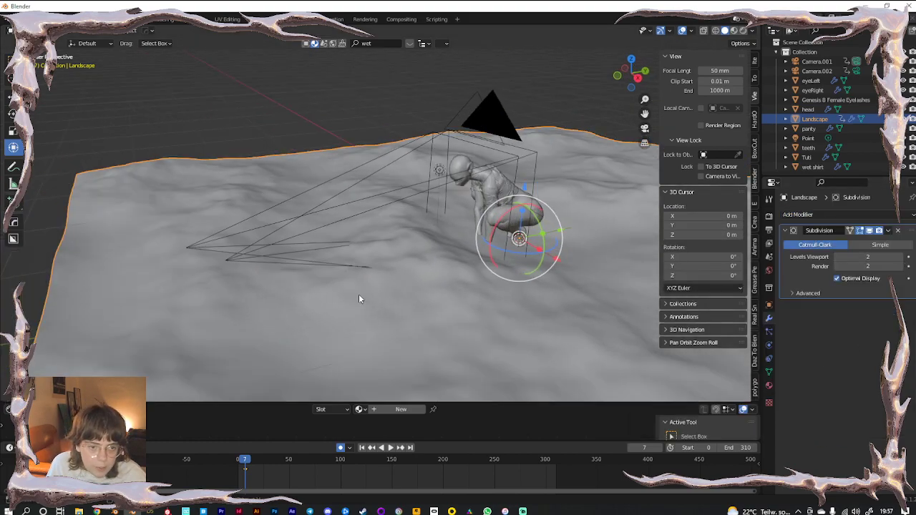
scroll(359, 295, down, 4)
drag(494, 221, 503, 220)
Select Camera.001 and Camera.002 together and scale both down
click(431, 174)
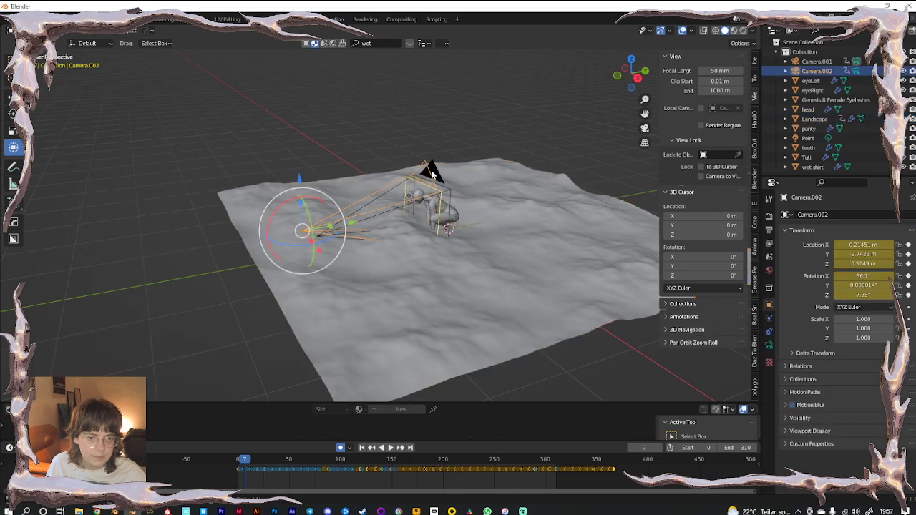
shift+click(458, 184)
click(435, 172)
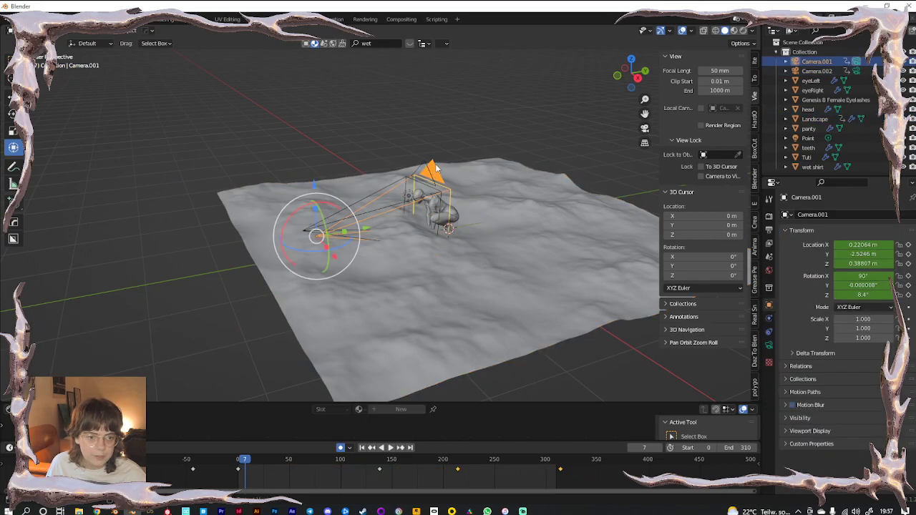
shift+click(825, 73)
key(s)
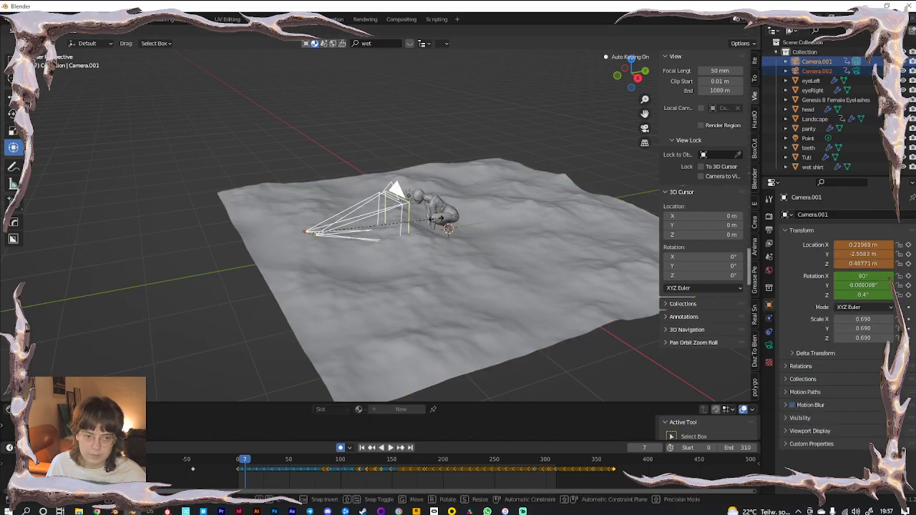
click(352, 223)
Reselect the landscape and scale it up to 2.124
click(375, 120)
click(456, 288)
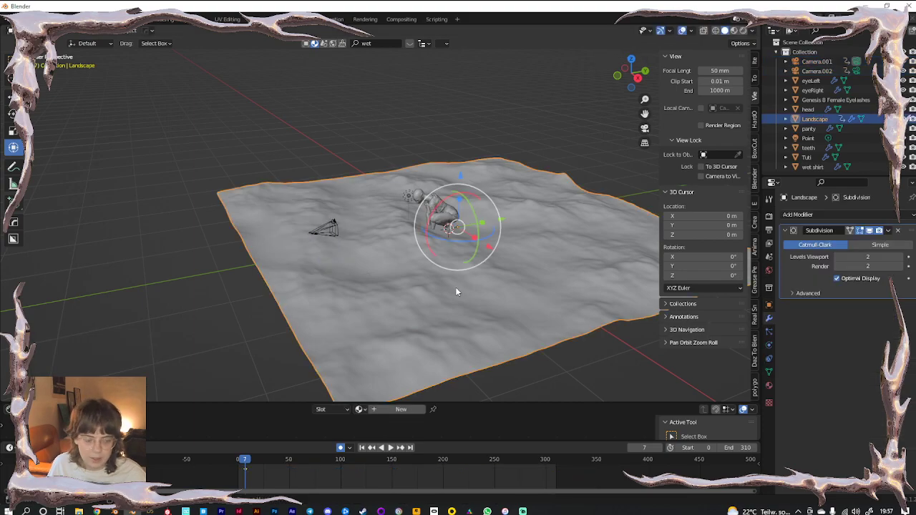
key(s)
click(491, 225)
Move the landscape along Y and flatten it in Z, checking the framing through the camera
drag(507, 222, 606, 205)
key(KP_0)
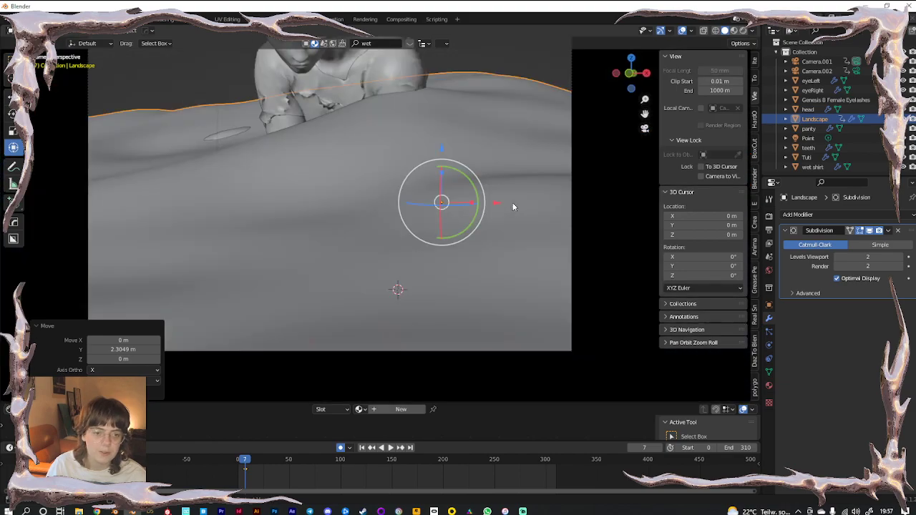
scroll(433, 153, down, 3)
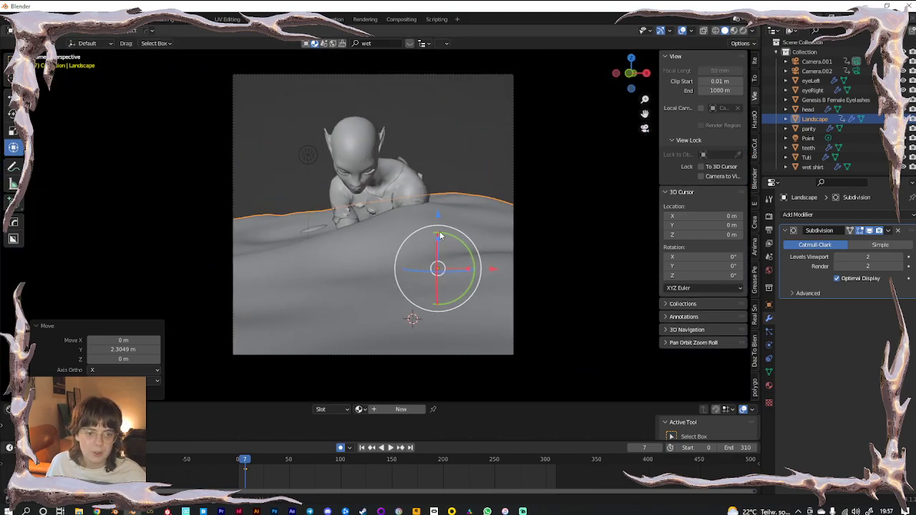
drag(439, 242, 441, 252)
middle_drag(400, 293, 370, 301)
scroll(333, 317, down, 2)
scroll(387, 299, down, 4)
drag(513, 220, 584, 208)
scroll(468, 303, up, 2)
shift+middle_drag(468, 302, 276, 253)
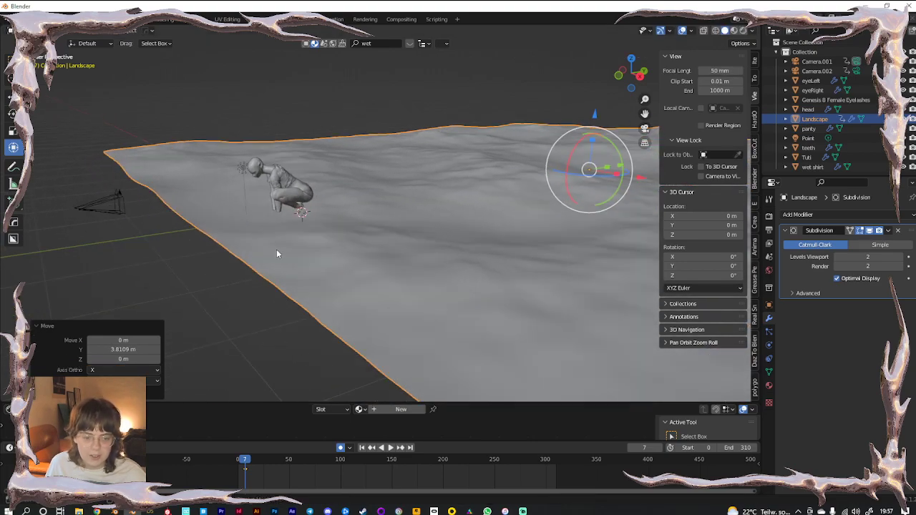
key(KP_0)
drag(448, 247, 453, 256)
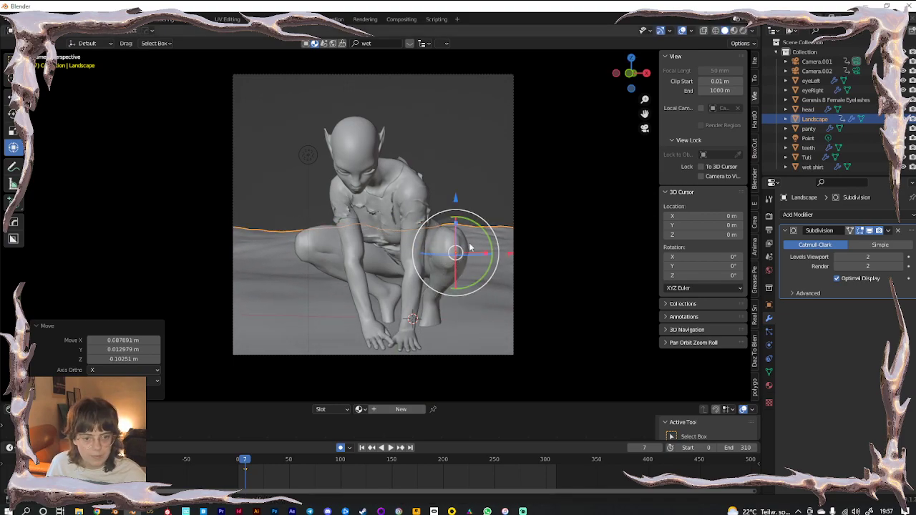
Tilt the landscape 1.63° about X and raise it about 0.31 m under the feet and hands
middle_drag(460, 294, 513, 172)
scroll(381, 293, down, 4)
mouse_move(512, 171)
mouse_down()
mouse_move(507, 160)
mouse_move(506, 167)
mouse_up()
key(KP_0)
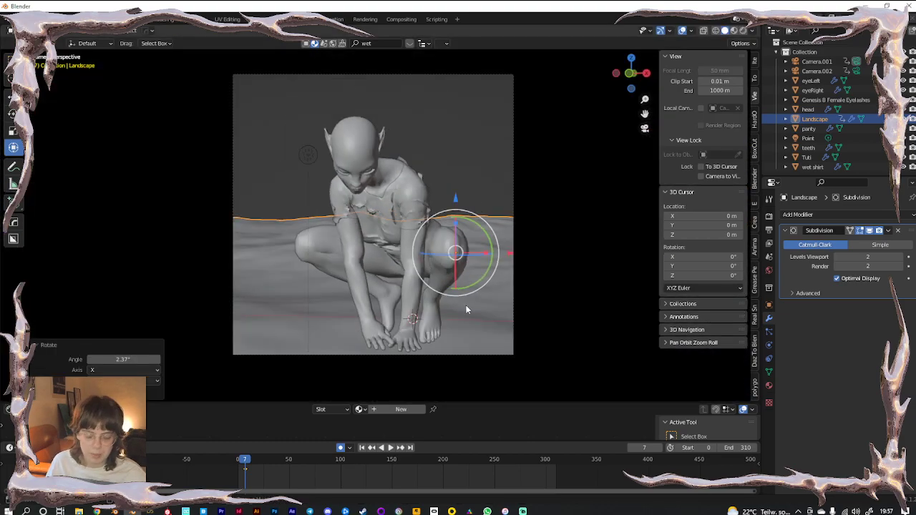
key(g)
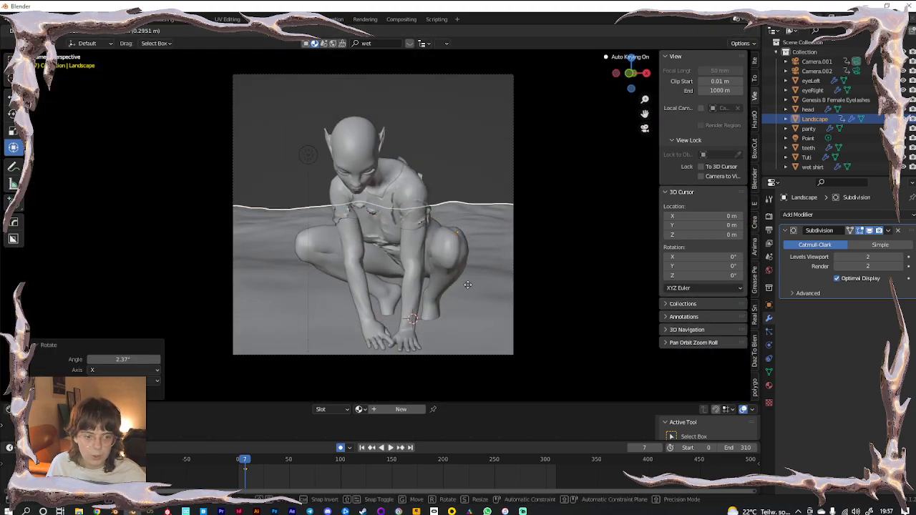
click(468, 285)
key(r)
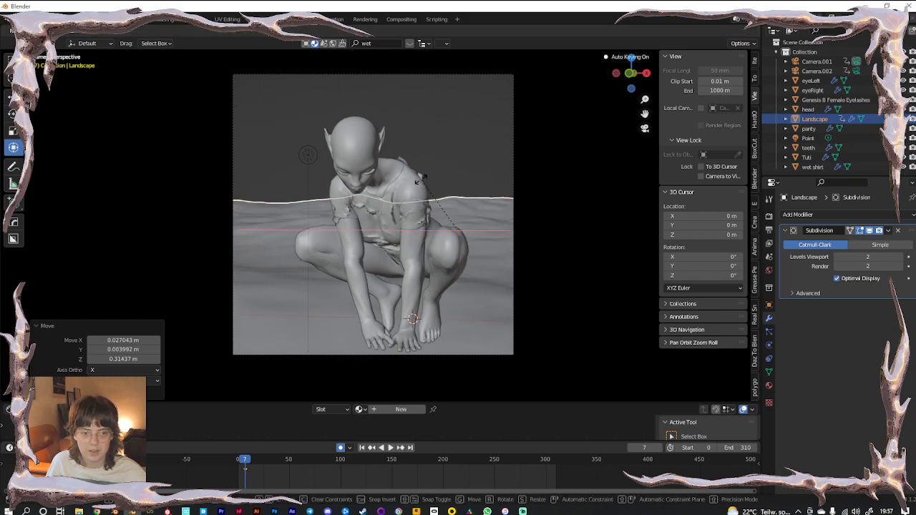
click(419, 282)
key(g)
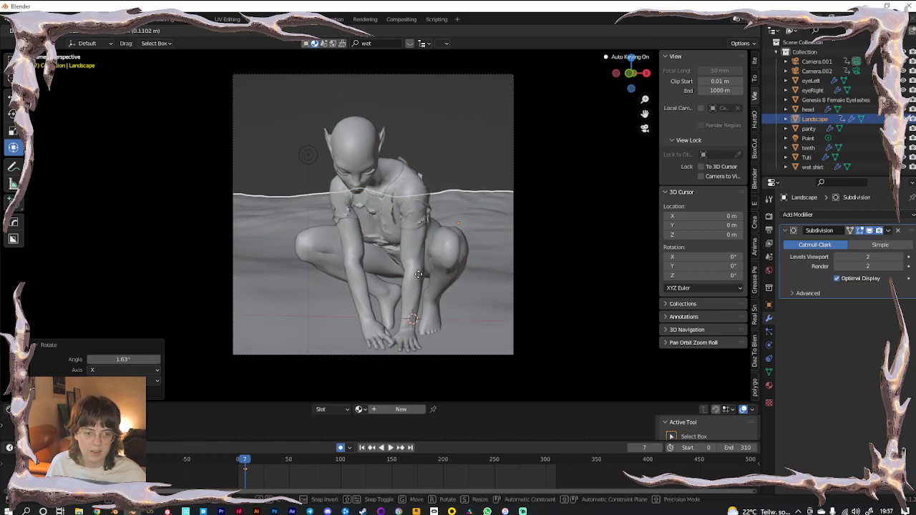
click(418, 271)
Inspect the feet up close from the side with the landscape selected
click(465, 155)
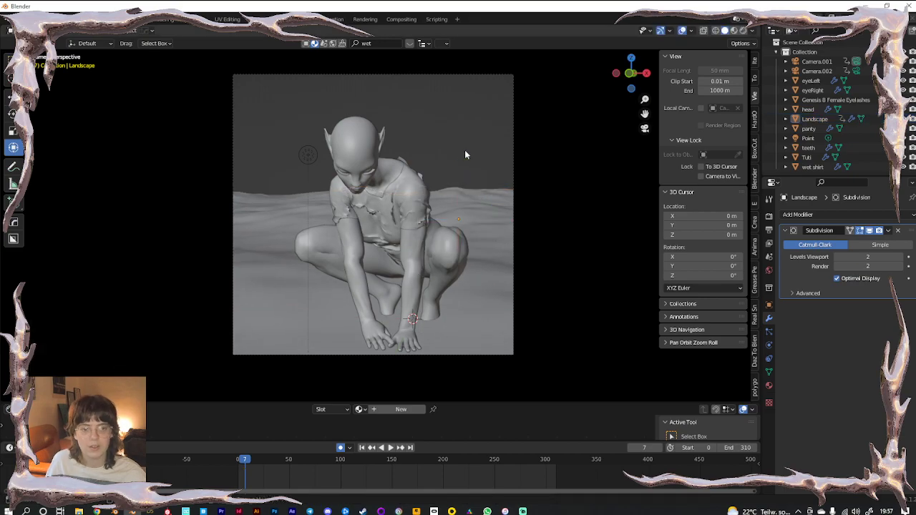
middle_drag(443, 325, 266, 193)
scroll(438, 336, up, 4)
click(314, 227)
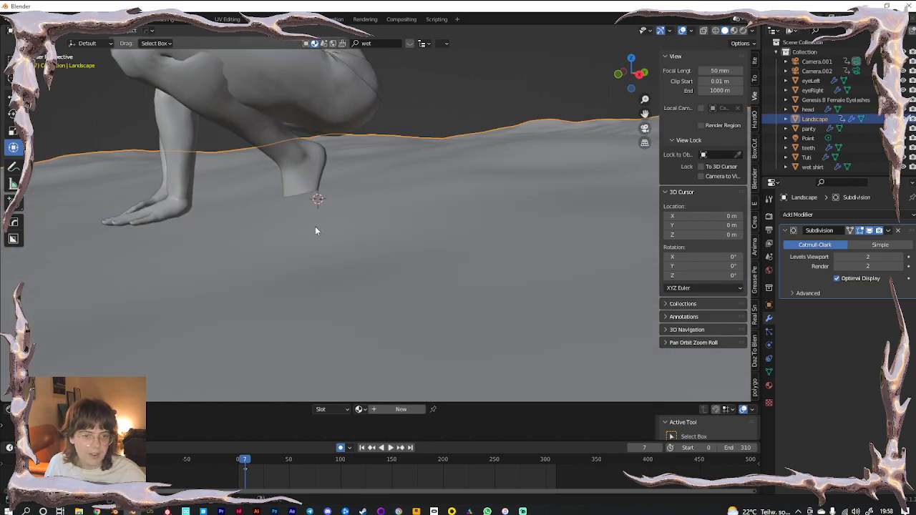
shift+middle_drag(315, 228, 374, 265)
click(45, 31)
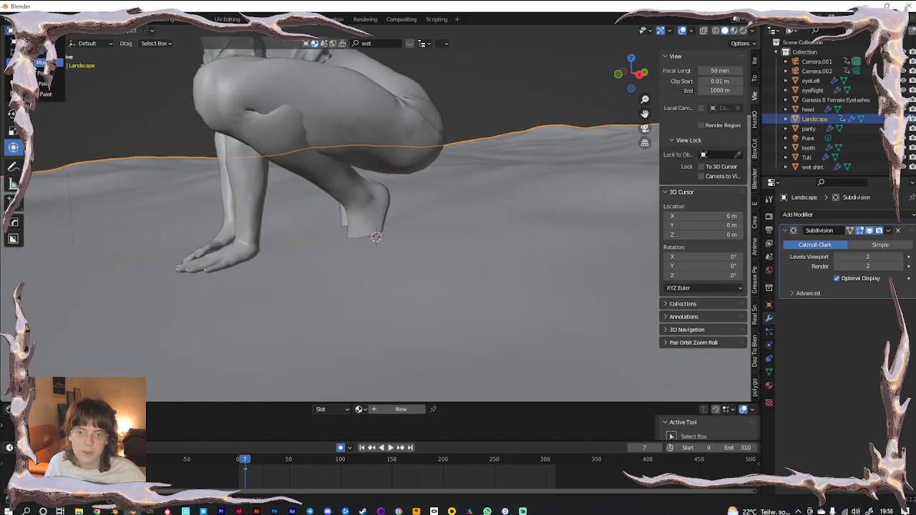
In Sculpt Mode, use the pinch brush to push the ground down around the feet, heel and hands
click(43, 62)
middle_drag(317, 200, 326, 193)
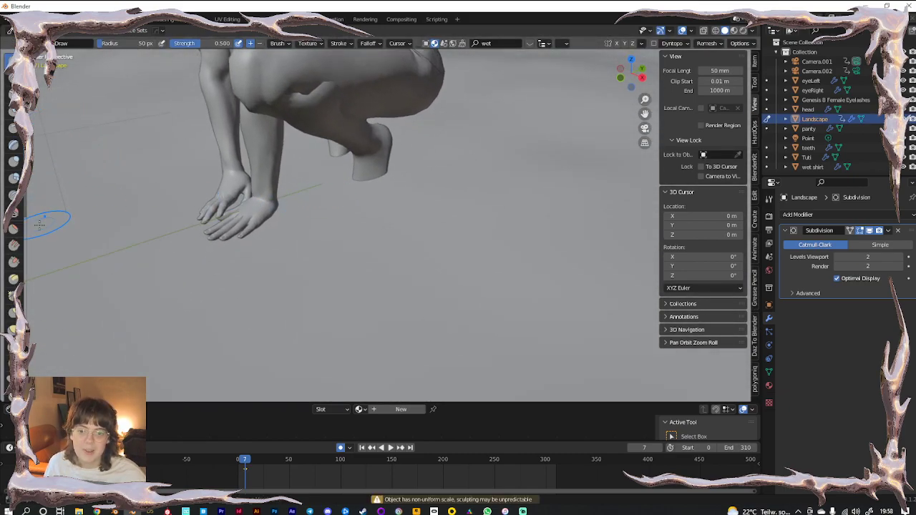
click(19, 305)
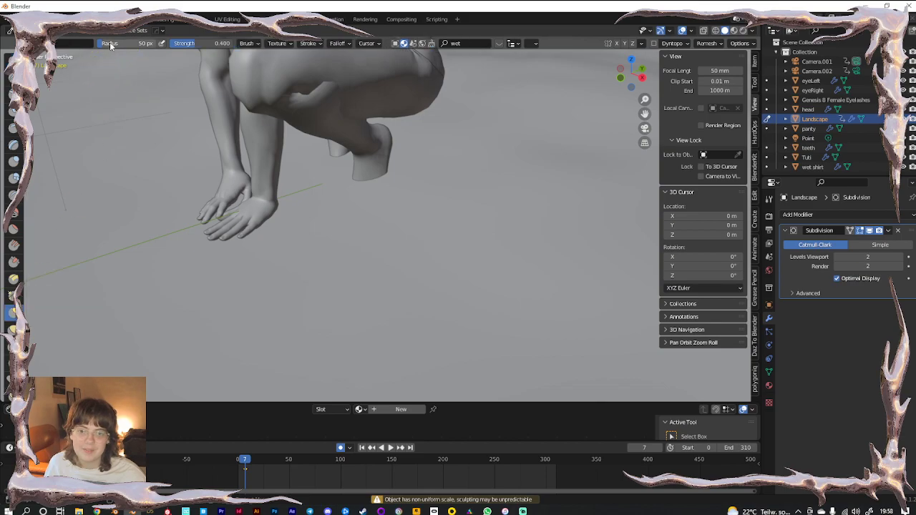
drag(405, 194, 390, 239)
drag(330, 204, 336, 255)
drag(302, 247, 309, 255)
drag(330, 175, 331, 203)
drag(256, 238, 262, 237)
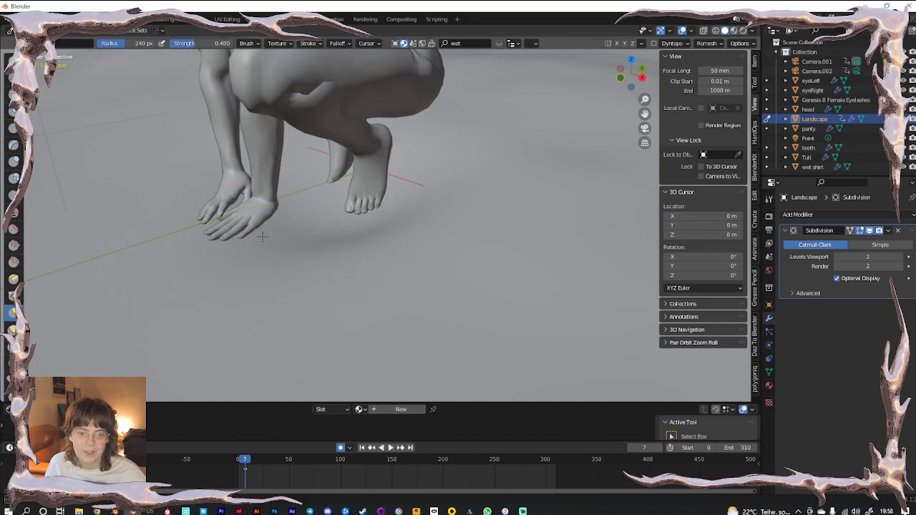
drag(254, 201, 260, 216)
drag(353, 236, 352, 214)
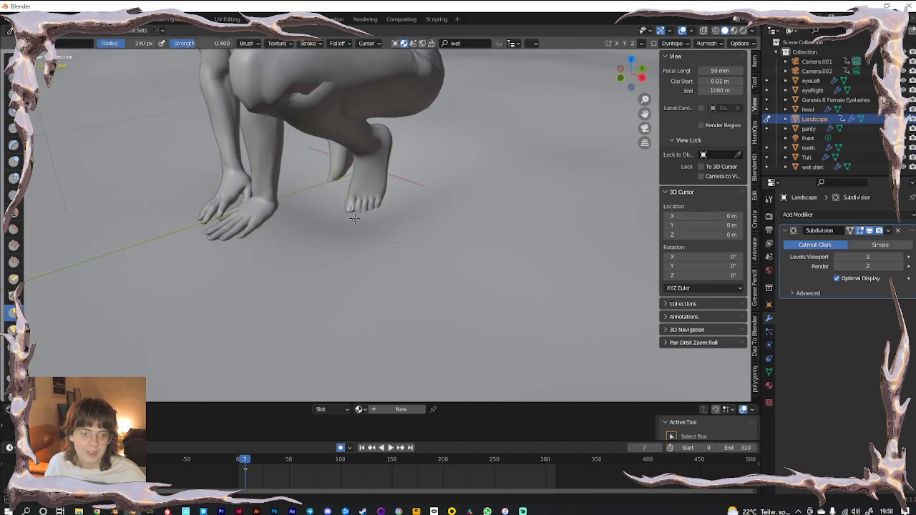
Zoom in on the feet and sink a dip in the ground around the toes
mouse_move(342, 227)
middle_down()
mouse_move(251, 197)
mouse_move(294, 254)
middle_up()
scroll(262, 207, up, 3)
middle_drag(350, 294, 403, 298)
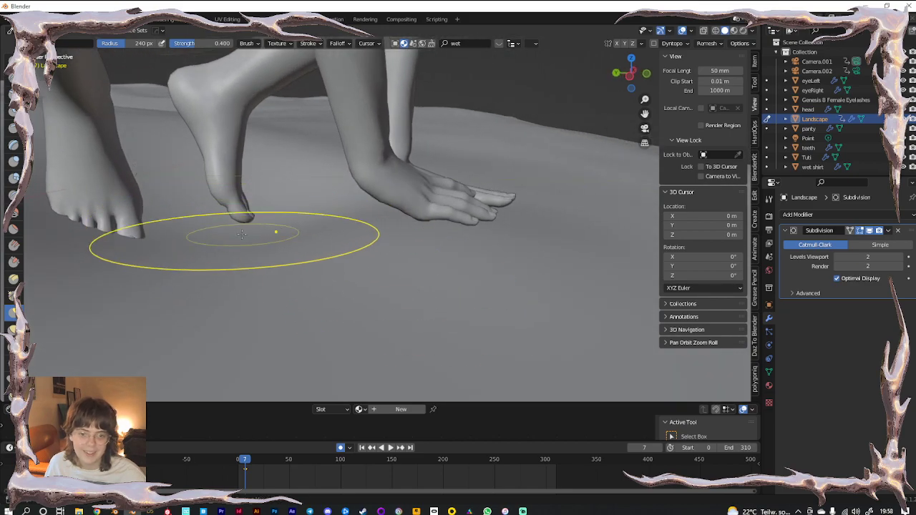
mouse_move(88, 249)
shift+middle_down()
mouse_move(275, 280)
mouse_move(358, 229)
mouse_move(336, 214)
mouse_move(221, 280)
shift+middle_up()
scroll(250, 284, up, 3)
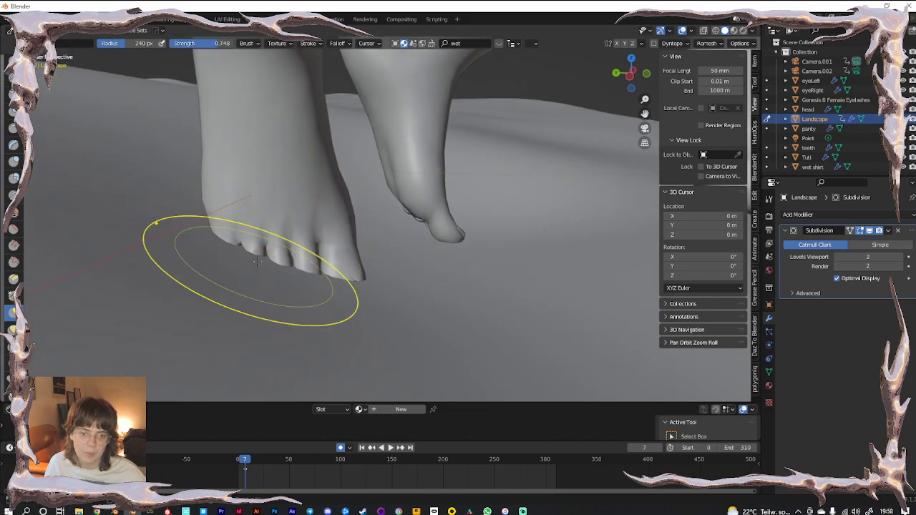
scroll(270, 291, down, 1)
drag(304, 278, 309, 310)
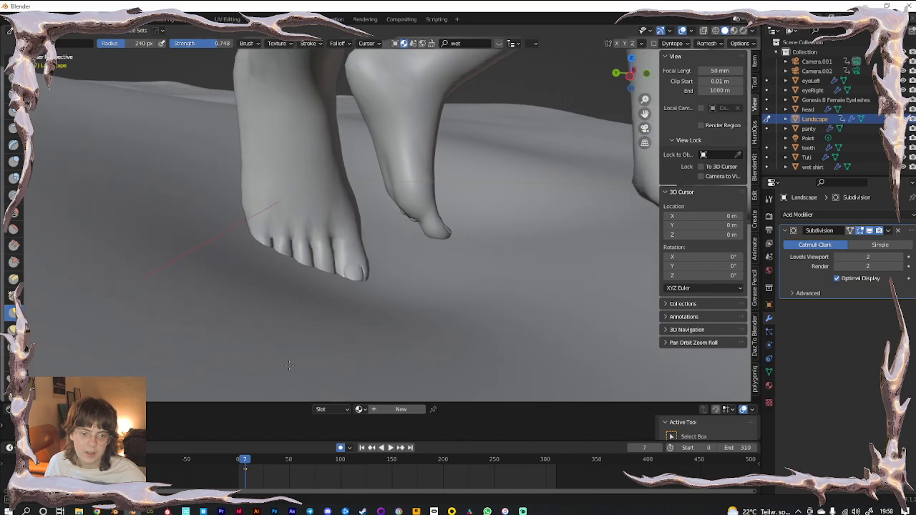
drag(211, 225, 172, 346)
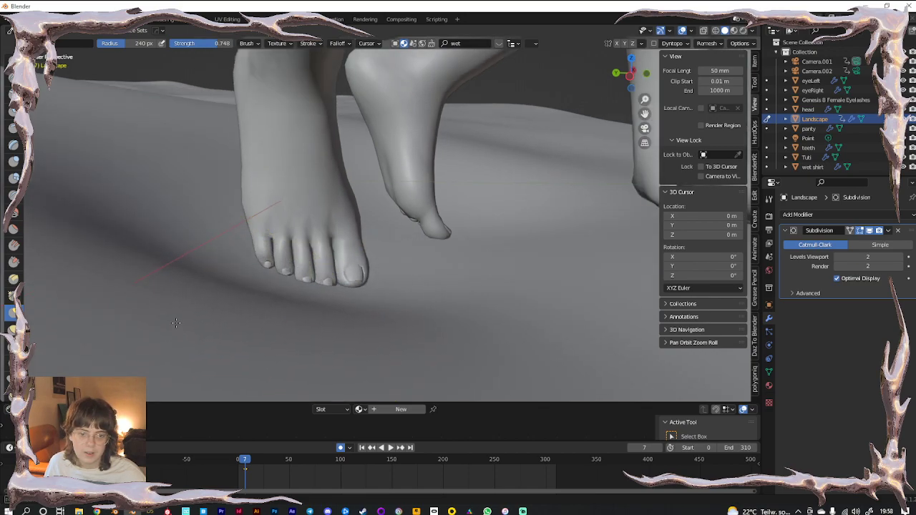
Sculpt the ground beside and left of the toes and below the hand
drag(419, 256, 459, 241)
drag(422, 321, 492, 263)
mouse_move(284, 323)
mouse_down()
mouse_move(346, 297)
mouse_move(355, 277)
mouse_up()
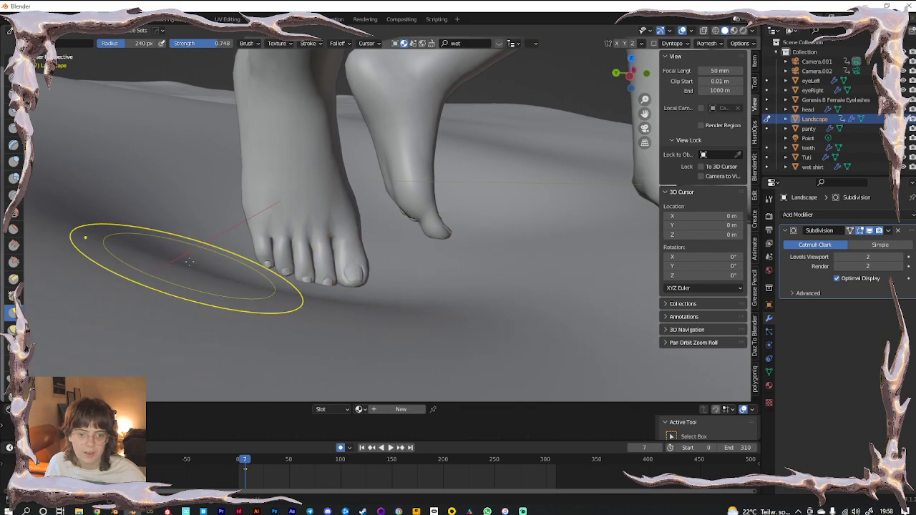
drag(125, 256, 185, 272)
scroll(332, 292, down, 4)
shift+middle_drag(413, 269, 355, 303)
mouse_move(483, 299)
mouse_down()
mouse_move(488, 231)
mouse_move(491, 266)
mouse_up()
From the camera view, reshape the ground to the left and right of the figure
key(KP_0)
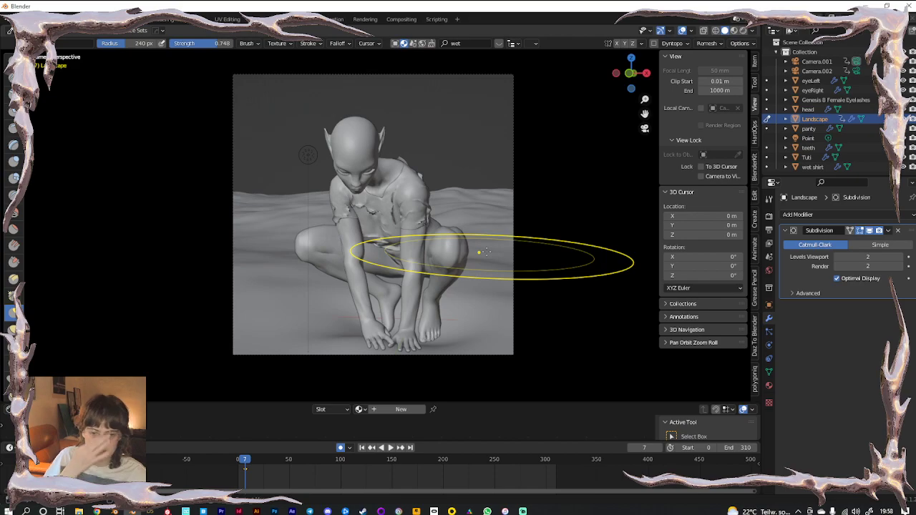
scroll(475, 271, up, 1)
mouse_move(452, 345)
shift+middle_down()
mouse_move(331, 224)
mouse_move(390, 290)
shift+middle_up()
mouse_move(221, 278)
mouse_down()
mouse_move(202, 251)
mouse_move(206, 242)
mouse_up()
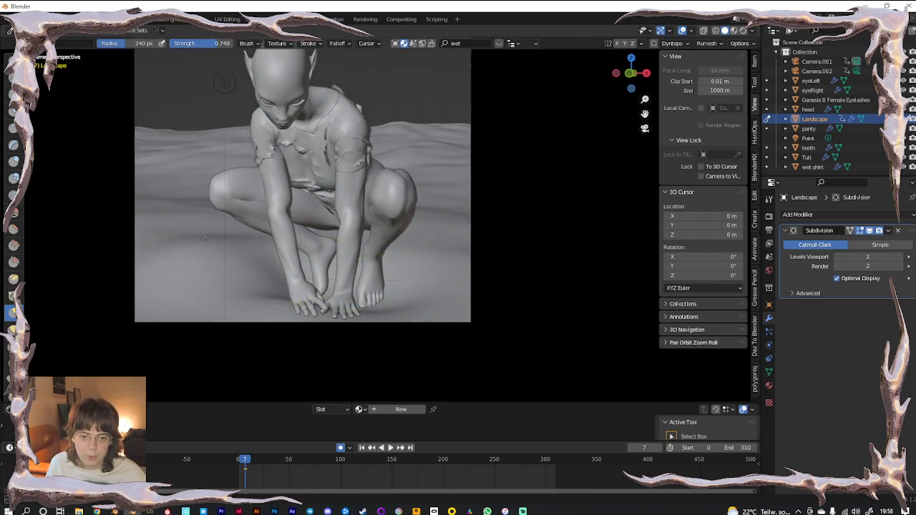
mouse_move(411, 265)
mouse_down()
mouse_move(435, 231)
mouse_move(451, 258)
mouse_up()
mouse_move(455, 262)
mouse_down()
mouse_move(451, 254)
mouse_move(455, 272)
mouse_up()
mouse_move(457, 223)
mouse_down()
mouse_move(437, 214)
mouse_move(445, 189)
mouse_up()
drag(447, 185, 433, 155)
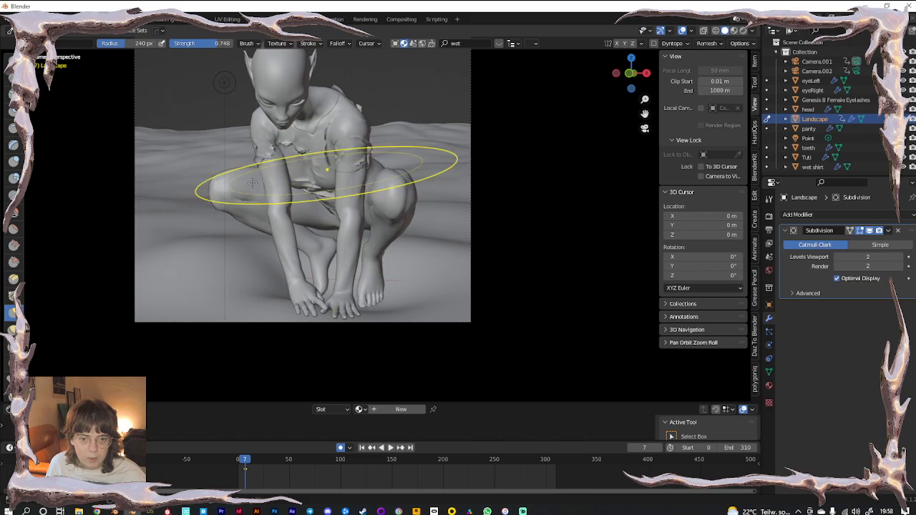
Raise the horizon behind the figure into a gentle ridge, undoing an oversized far hill
drag(211, 139, 207, 113)
mouse_move(390, 127)
mouse_down()
mouse_move(398, 107)
mouse_move(451, 108)
mouse_up()
mouse_move(419, 188)
middle_down()
mouse_move(486, 153)
mouse_move(295, 262)
mouse_move(364, 250)
middle_up()
scroll(514, 160, down, 12)
scroll(295, 262, up, 6)
drag(364, 250, 468, 206)
key(KP_0)
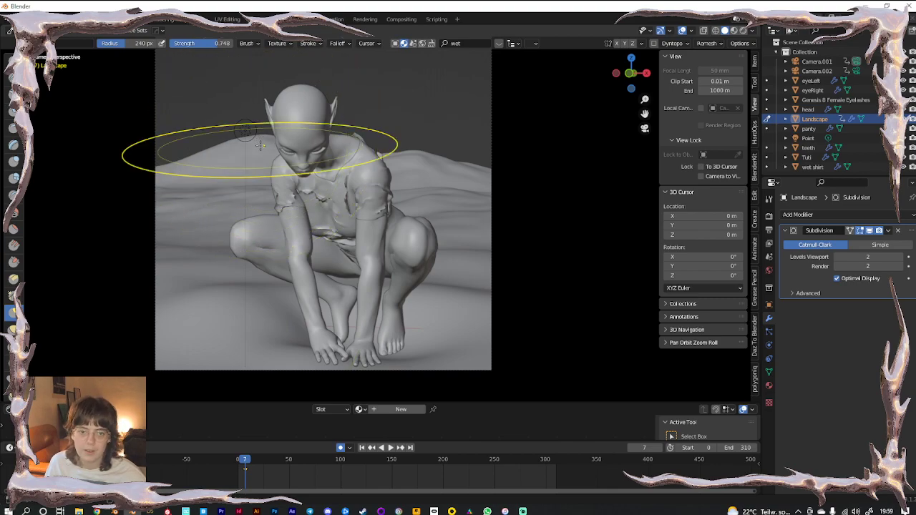
key(ctrl+z)
drag(255, 177, 254, 159)
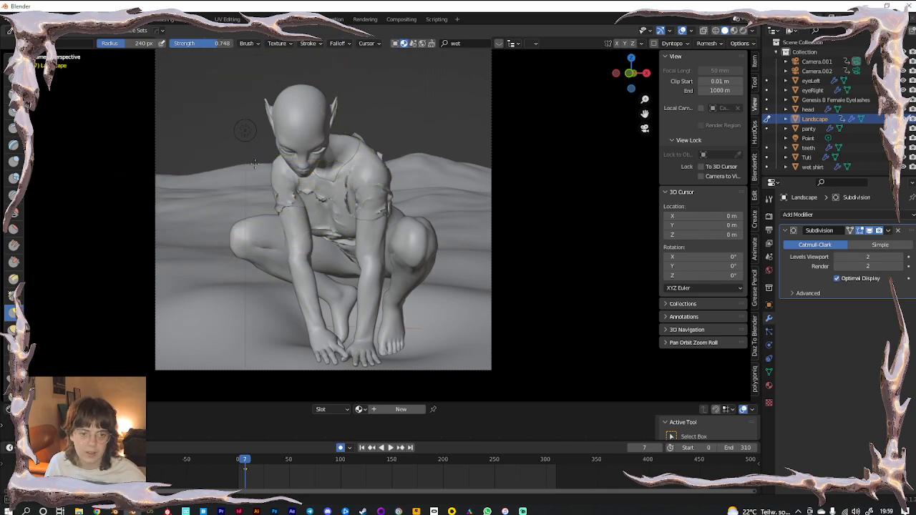
shift+middle_drag(389, 178, 408, 214)
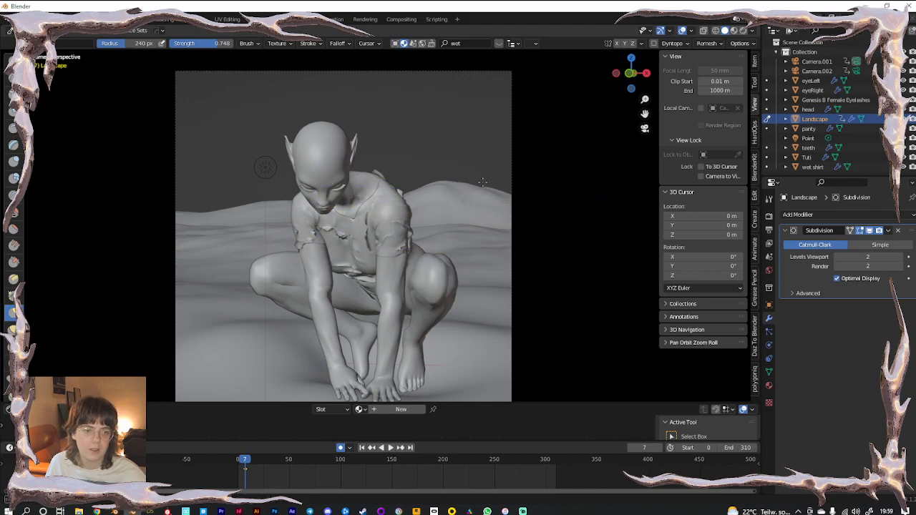
Pull up new hills at the far edge of the terrain with the grab brush
key(KP_Divide)
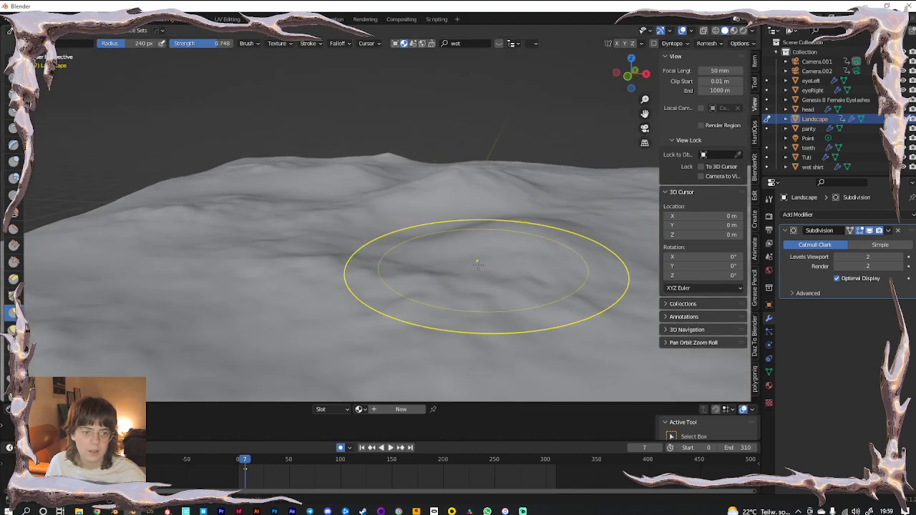
key(KP_Divide)
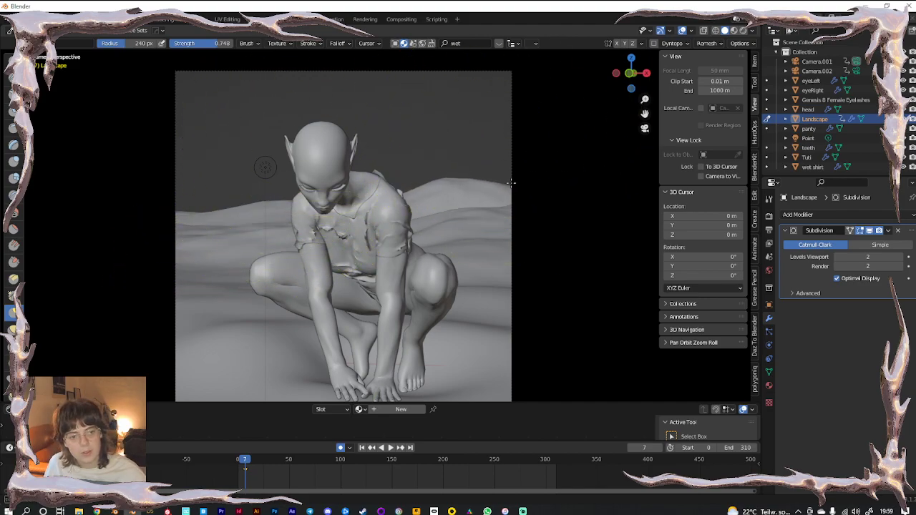
middle_drag(498, 183, 501, 205)
scroll(504, 209, up, 6)
drag(538, 236, 540, 212)
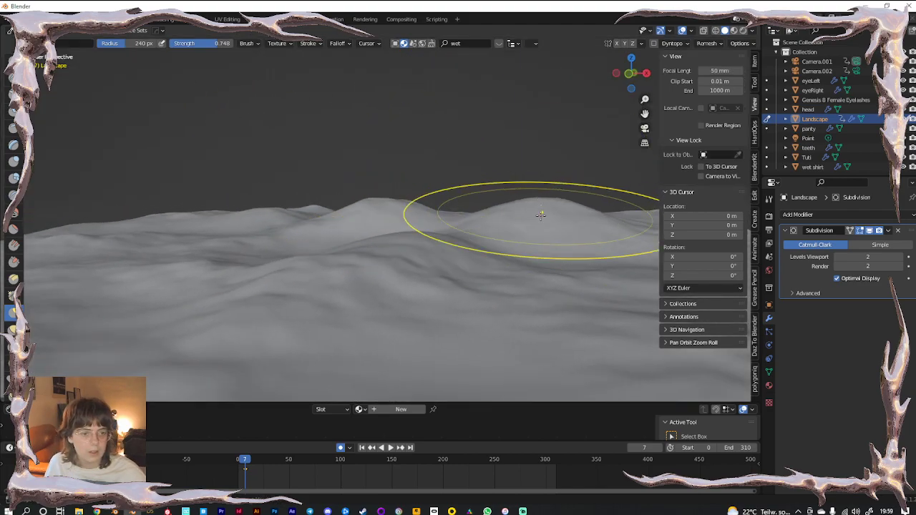
scroll(540, 210, down, 4)
drag(516, 266, 509, 190)
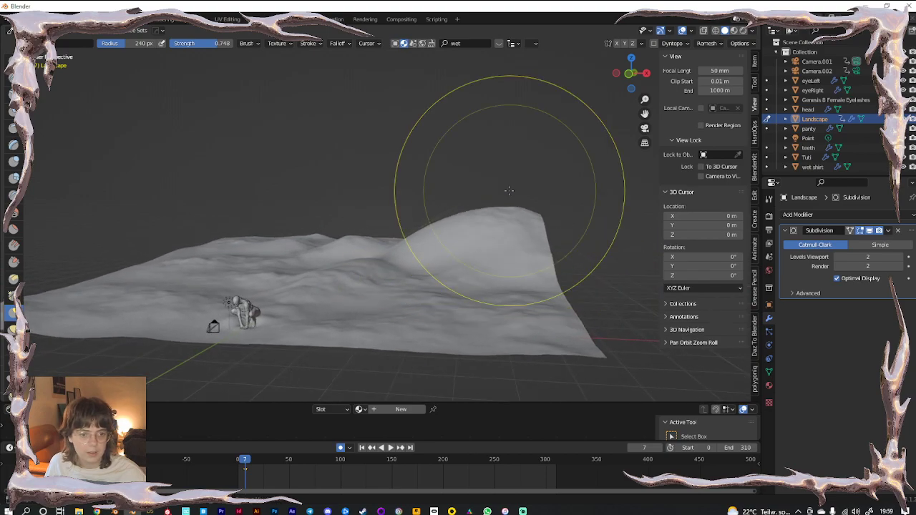
Lift the terrain ridge further and adjust the camera framing up and right
key(KP_0)
middle_drag(496, 235, 485, 243)
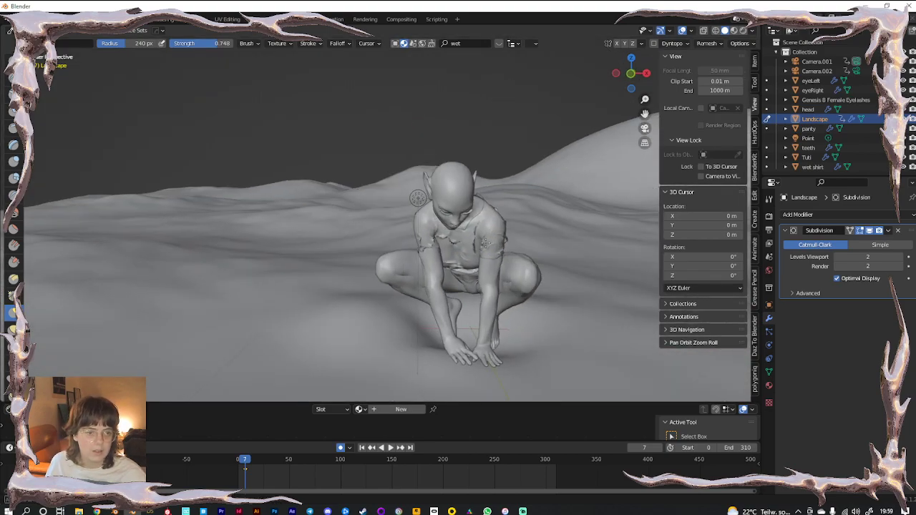
scroll(455, 277, up, 5)
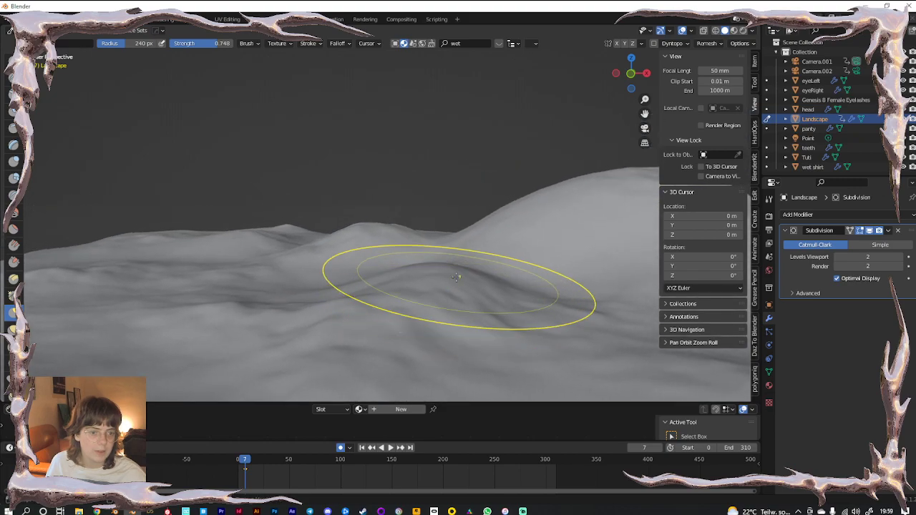
middle_drag(456, 277, 451, 302)
drag(487, 237, 487, 207)
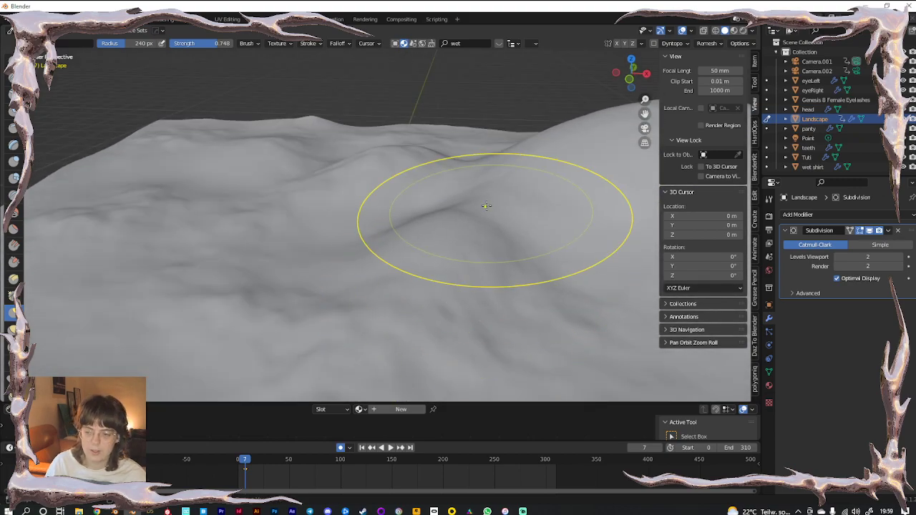
key(KP_0)
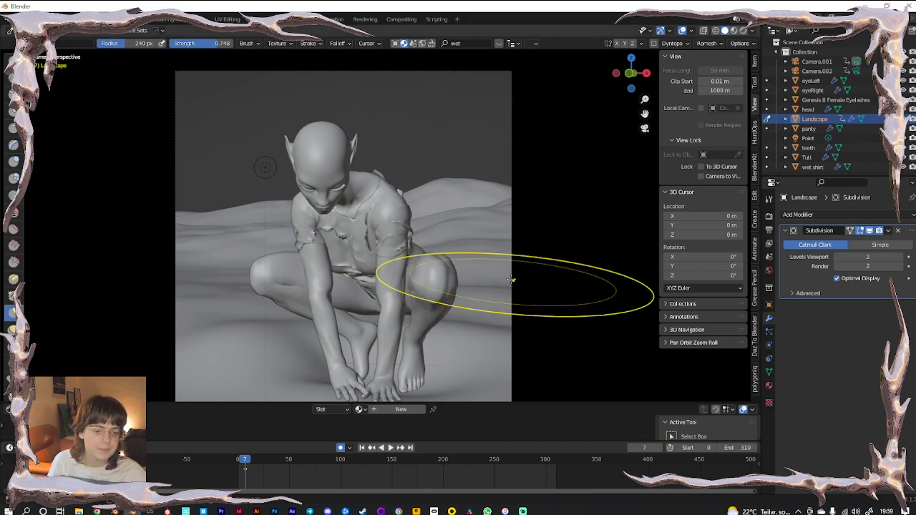
drag(451, 405, 451, 424)
shift+middle_drag(422, 328, 447, 319)
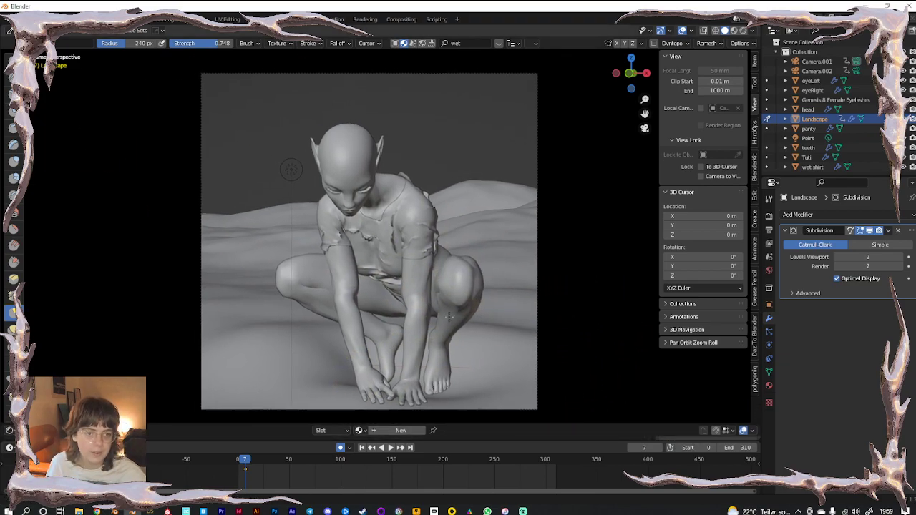
Preview the scene in Rendered shading in Object Mode at frame 2
click(742, 32)
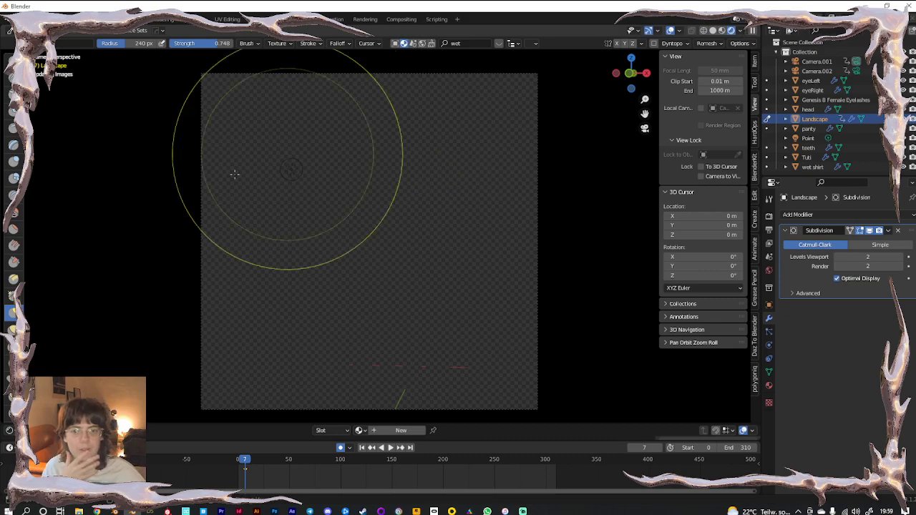
click(10, 30)
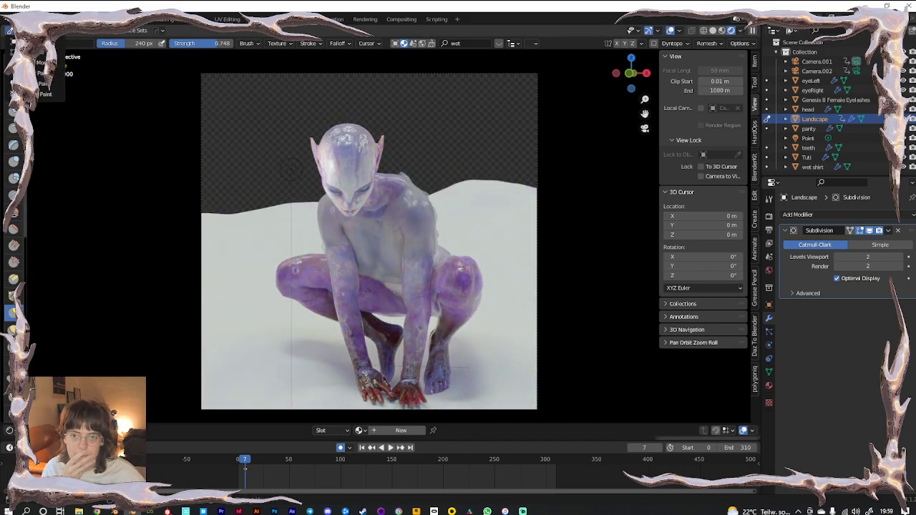
click(44, 62)
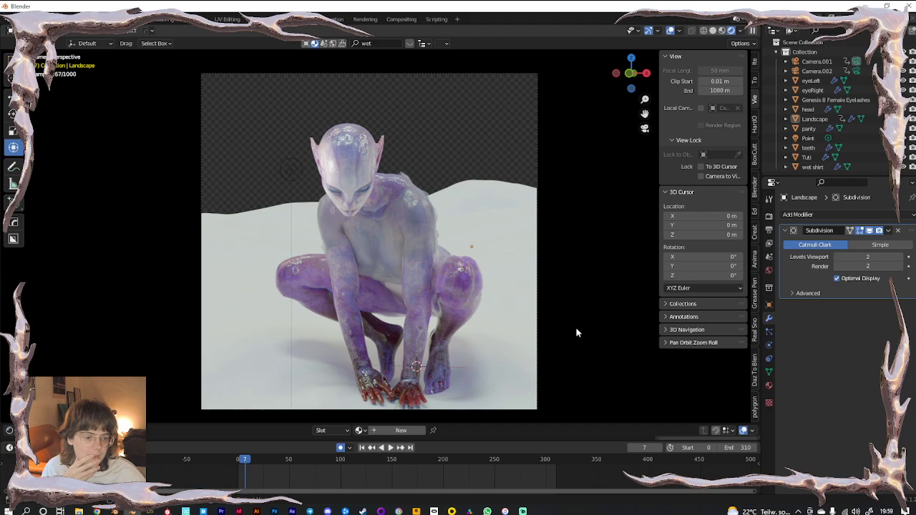
scroll(464, 349, up, 8)
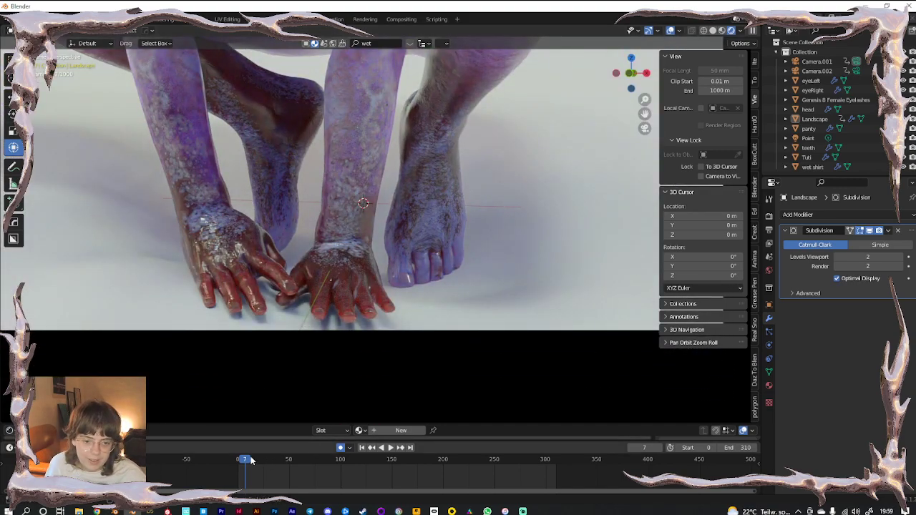
drag(251, 460, 241, 460)
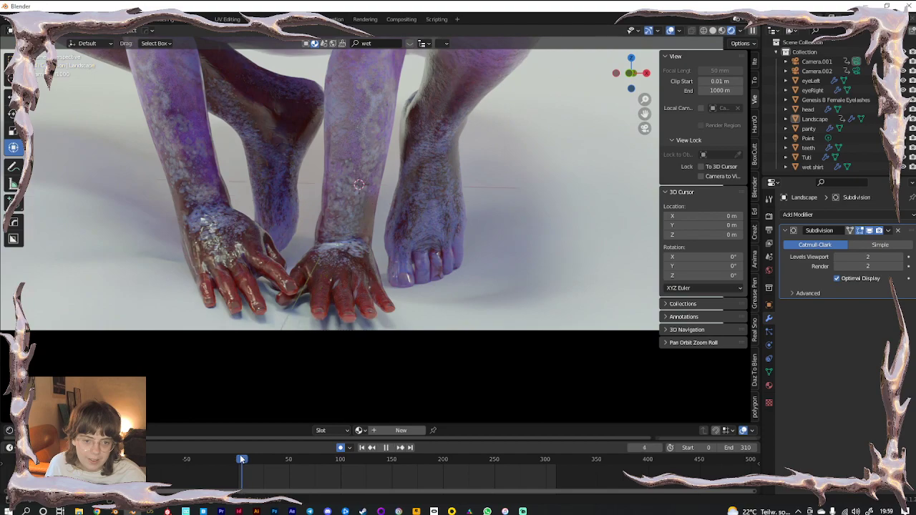
scroll(427, 209, down, 3)
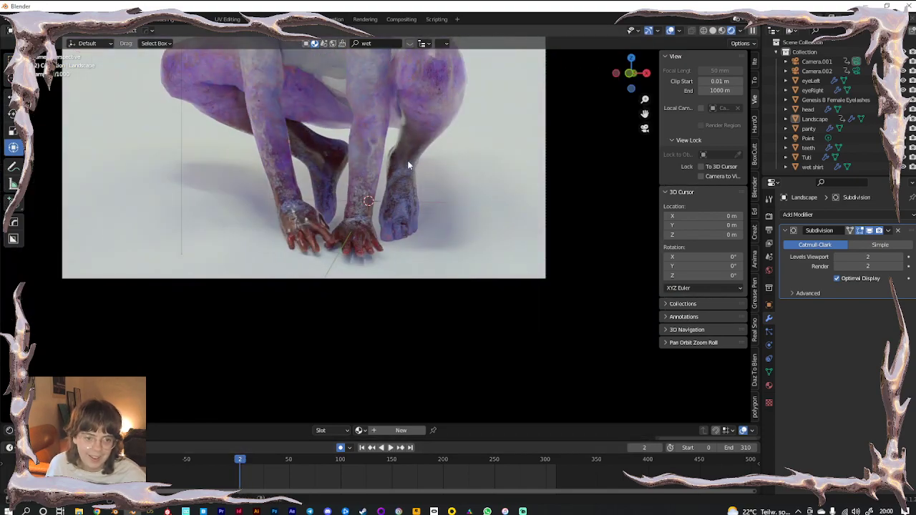
scroll(408, 166, down, 4)
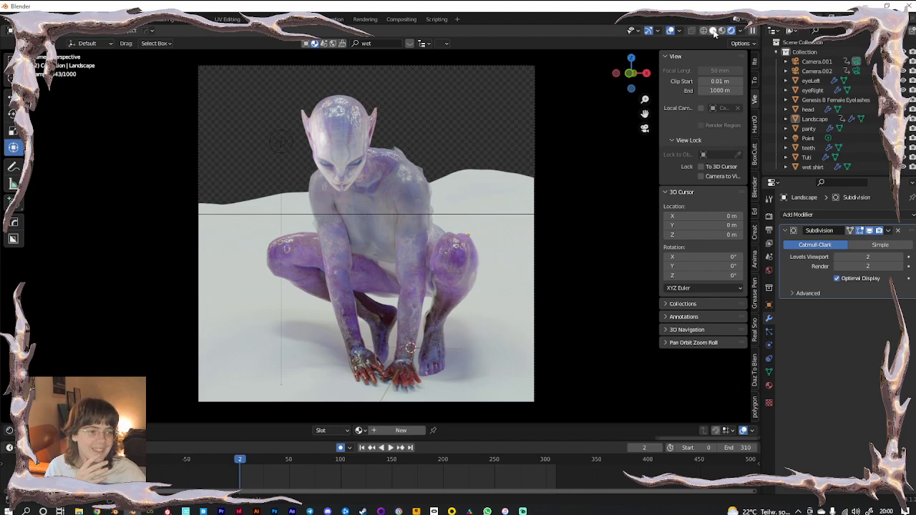
Delete the Point light from the scene
click(769, 271)
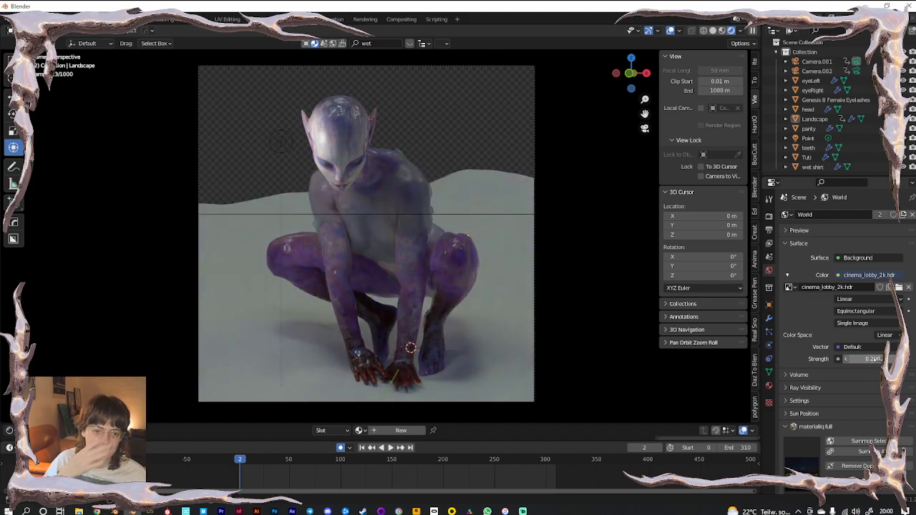
click(809, 139)
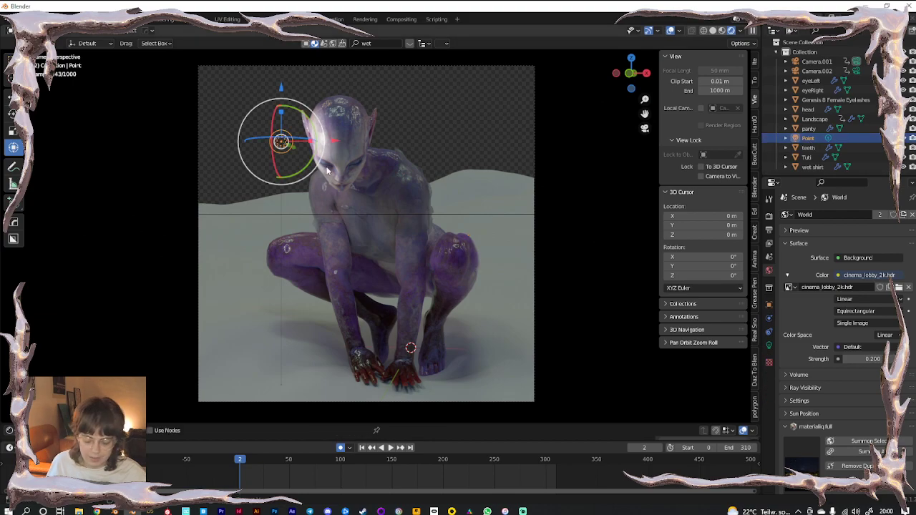
key(Delete)
middle_drag(443, 237, 264, 218)
Add a Sun lamp, raise it, move it right and tilt it to swing the shadows
key(shift+a)
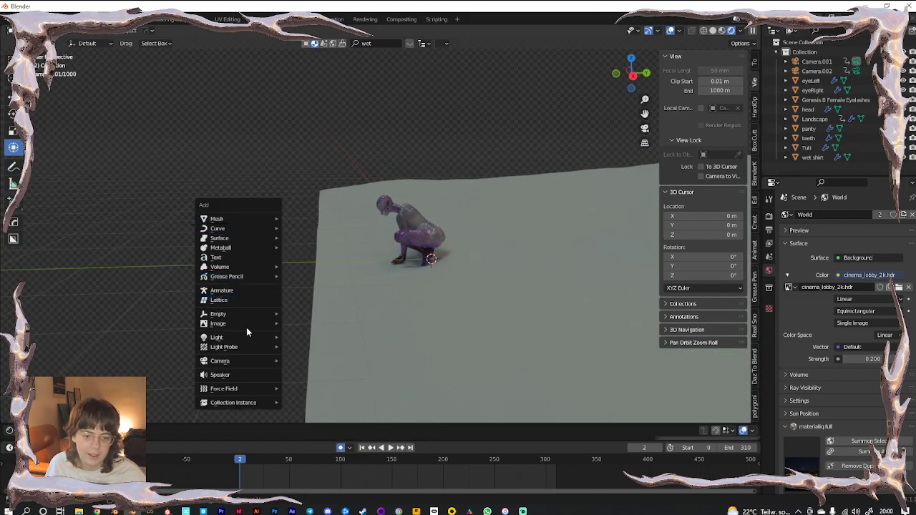
mouse_move(227, 337)
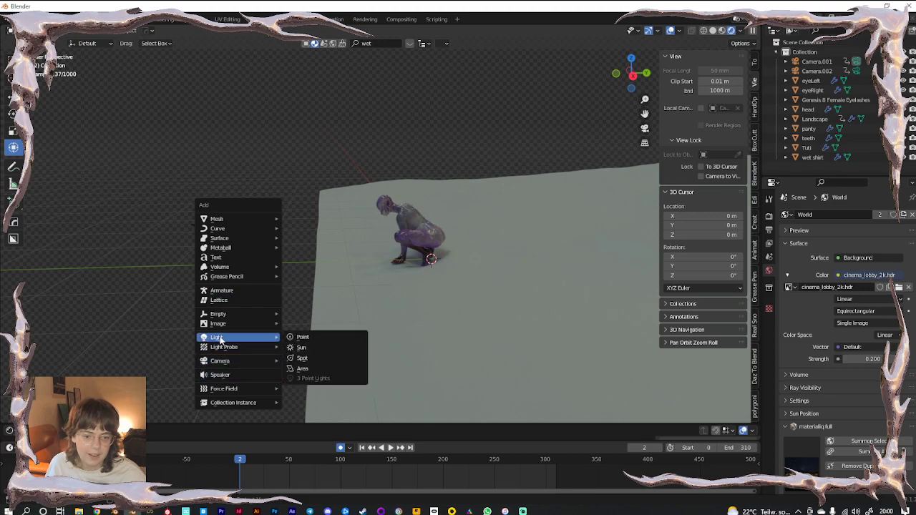
click(303, 348)
middle_drag(355, 299, 449, 314)
drag(260, 193, 253, 119)
drag(311, 169, 454, 174)
drag(419, 147, 399, 189)
Reposition the sun lamp beside the figure, checking it from the camera view
key(g)
click(300, 222)
middle_drag(348, 235, 293, 183)
drag(299, 194, 289, 247)
drag(310, 299, 295, 269)
key(KP_0)
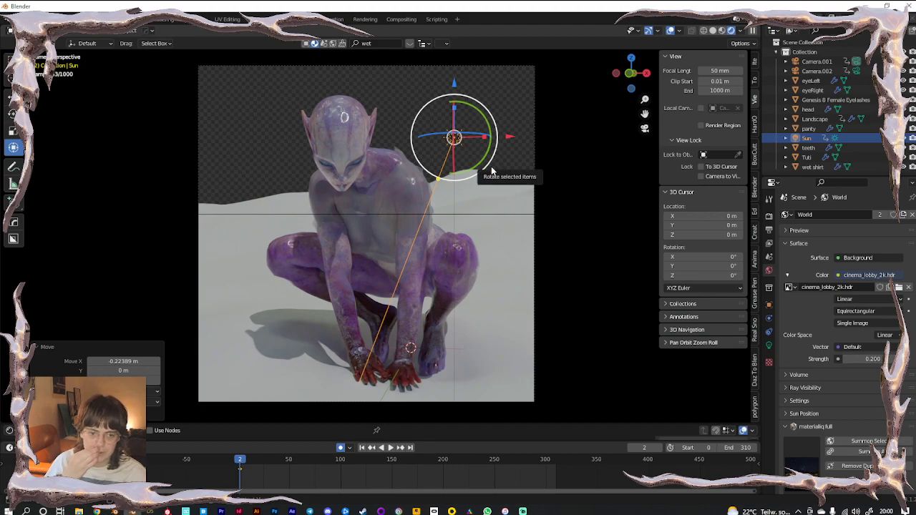
key(g)
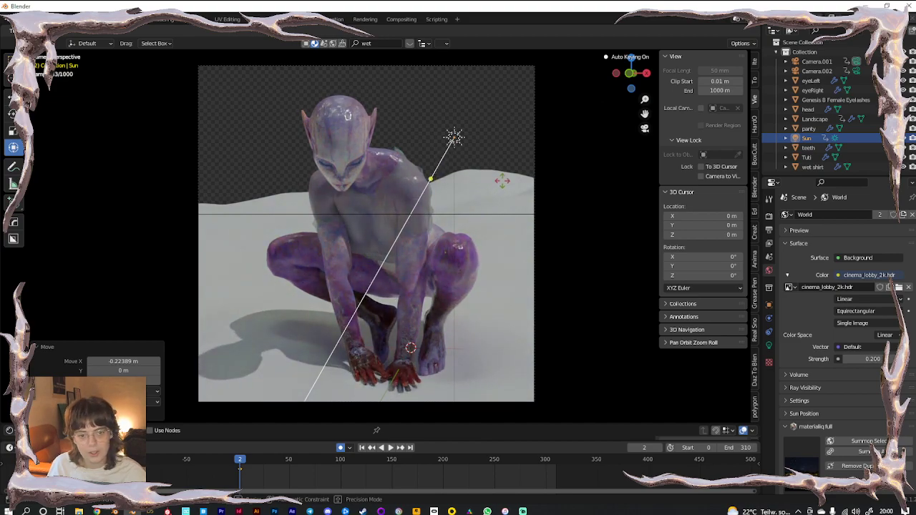
click(494, 181)
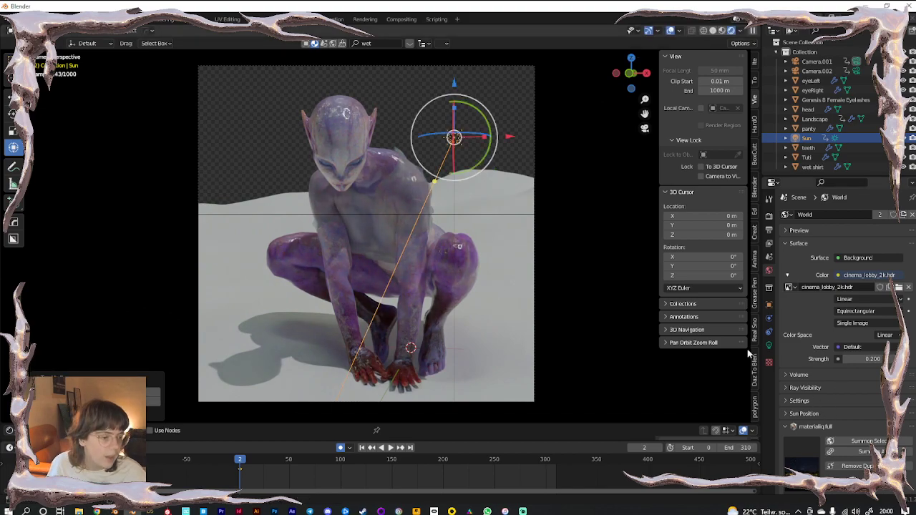
Tint the sun's light colour pale pink (H 0.032, S 0.257)
click(769, 345)
click(869, 270)
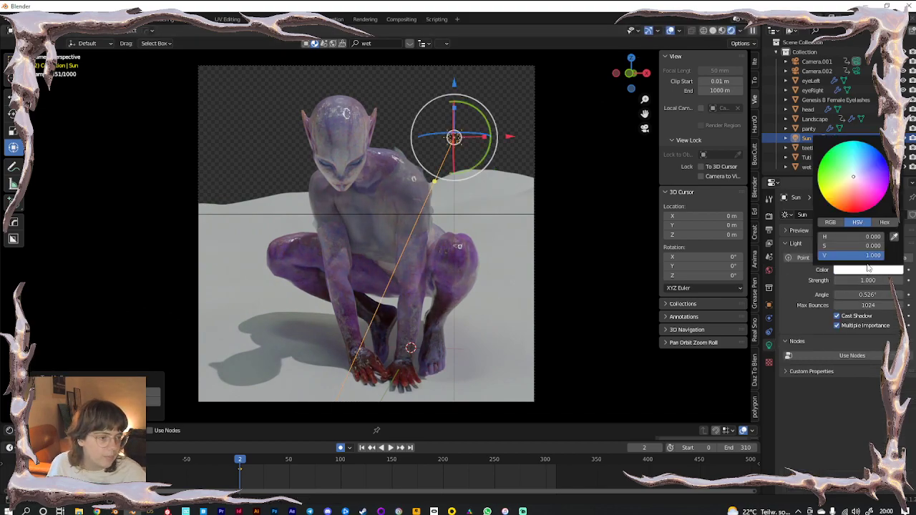
click(852, 182)
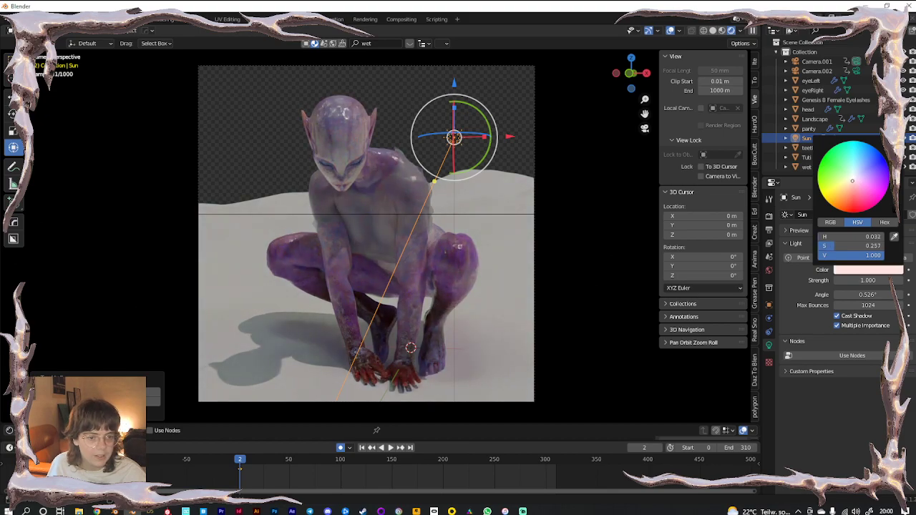
middle_drag(540, 222, 466, 244)
Add a plane, move it, enlarge it and tilt it toward upright
key(shift+a)
mouse_move(452, 136)
mouse_move(429, 126)
click(505, 126)
scroll(536, 188, down, 2)
key(g)
click(569, 208)
key(s)
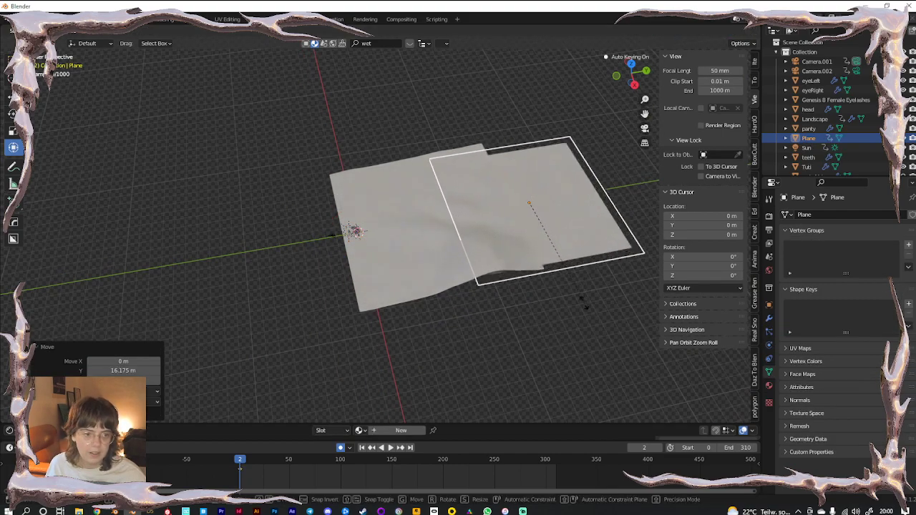
click(581, 299)
drag(519, 186, 496, 211)
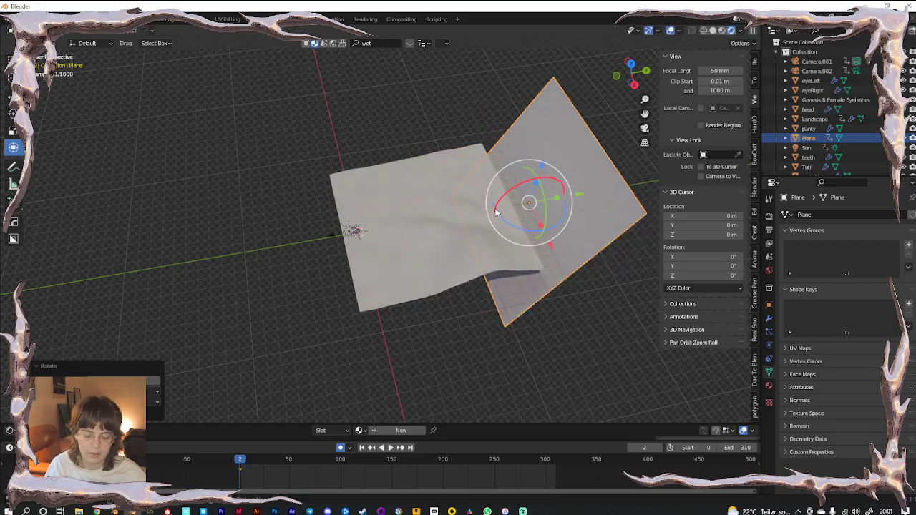
Move the plane along Y behind the landscape and place it behind the figure in camera view
key(KP_0)
middle_drag(566, 257, 356, 291)
scroll(535, 246, down, 10)
scroll(356, 290, down, 3)
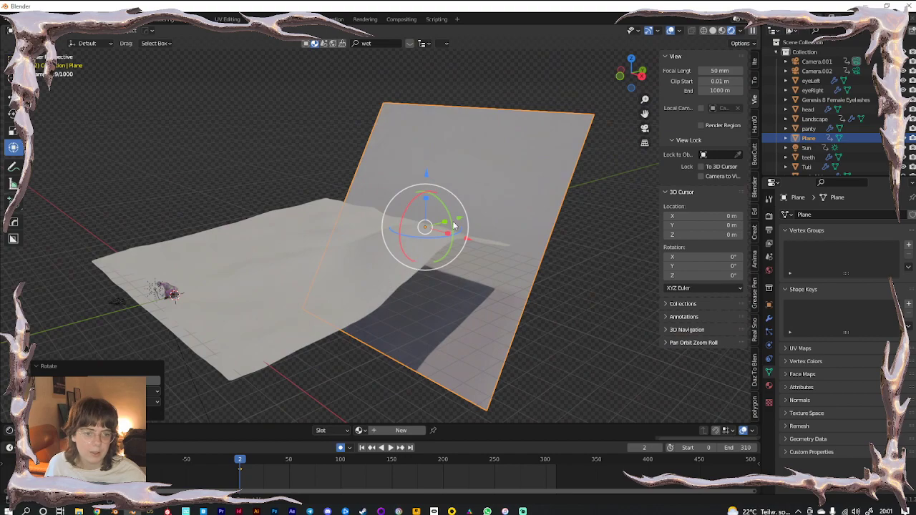
key(g)
key(y)
click(634, 159)
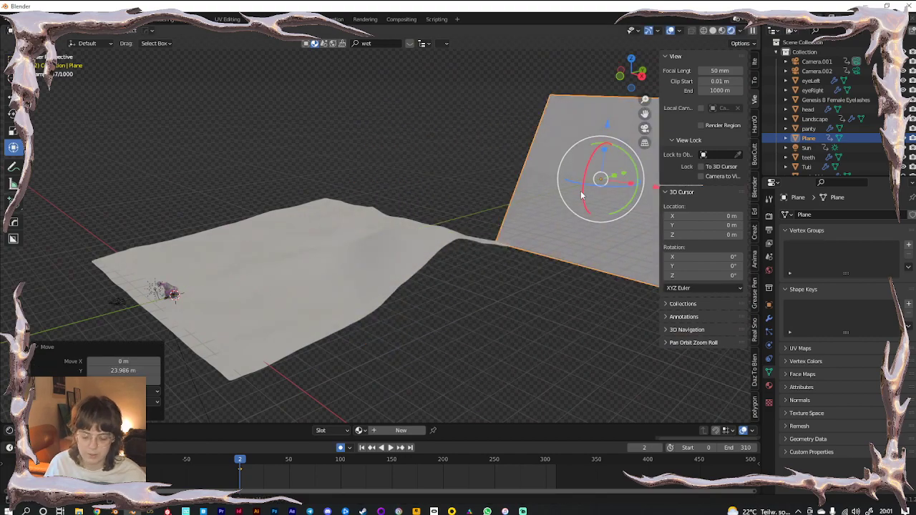
key(KP_0)
key(g)
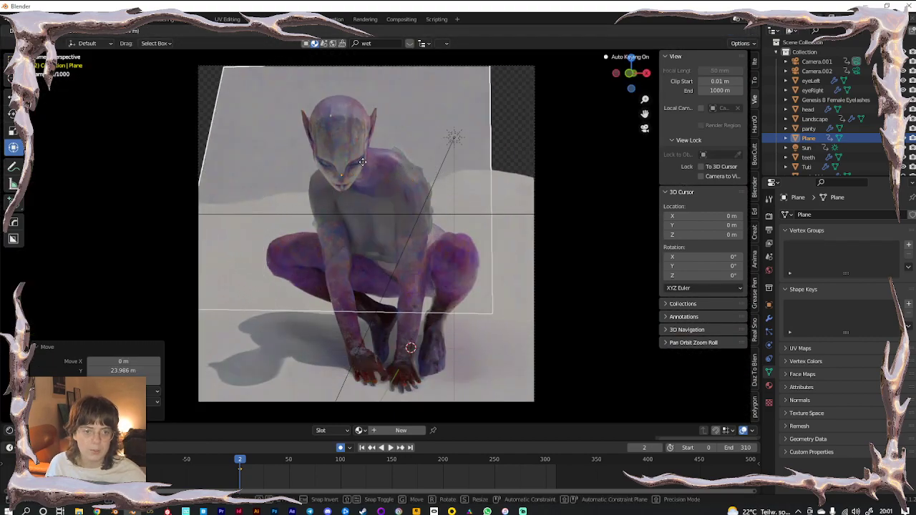
click(359, 161)
Scale the plane up to fill the camera background, nudge it, and give it a new material
key(s)
click(433, 189)
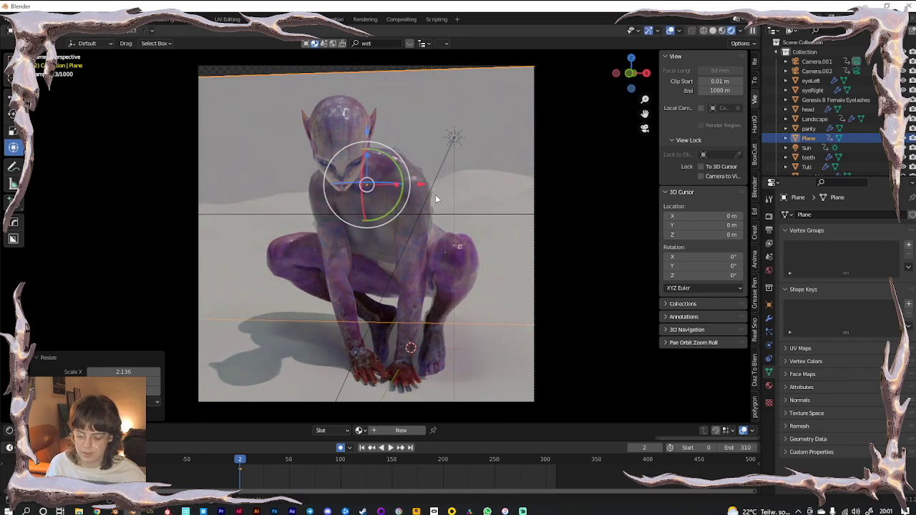
key(g)
click(736, 385)
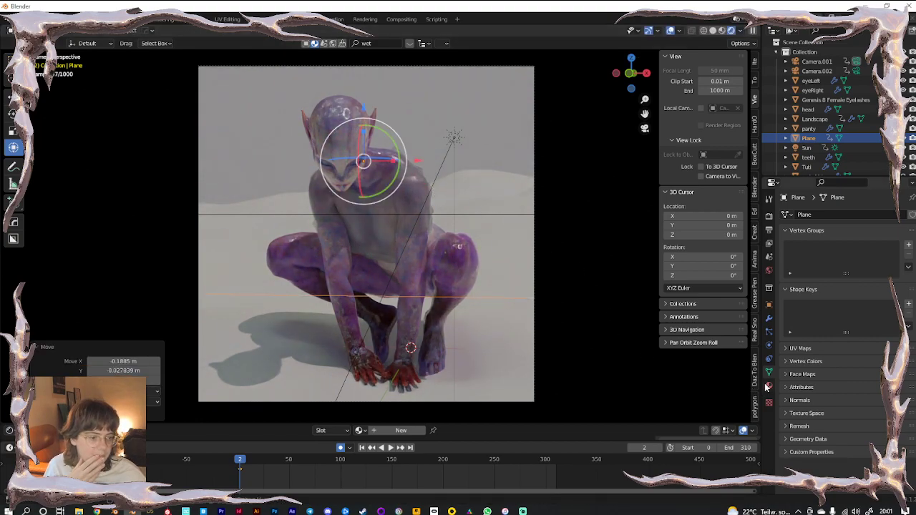
click(768, 385)
click(837, 253)
Make the plane material fully metallic (Metallic 1) with low roughness around 0.16
scroll(842, 399, down, 4)
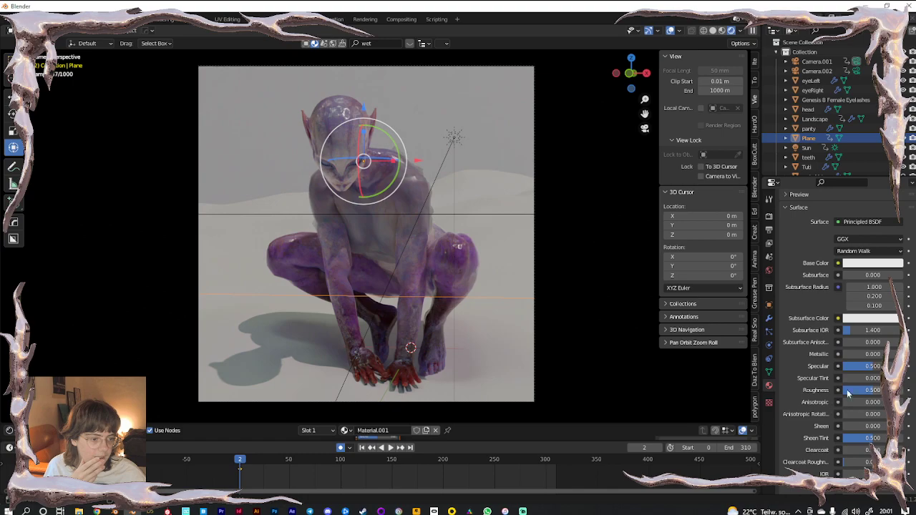
drag(861, 355, 894, 355)
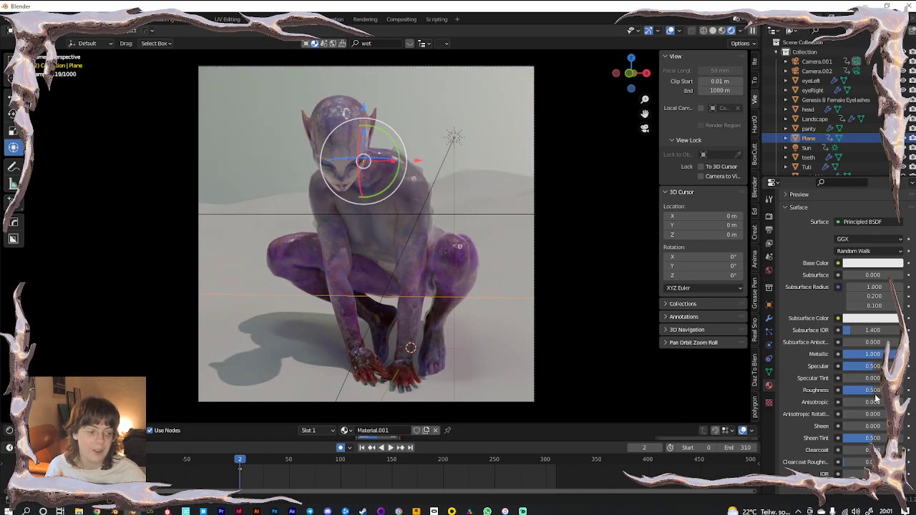
drag(874, 393, 853, 391)
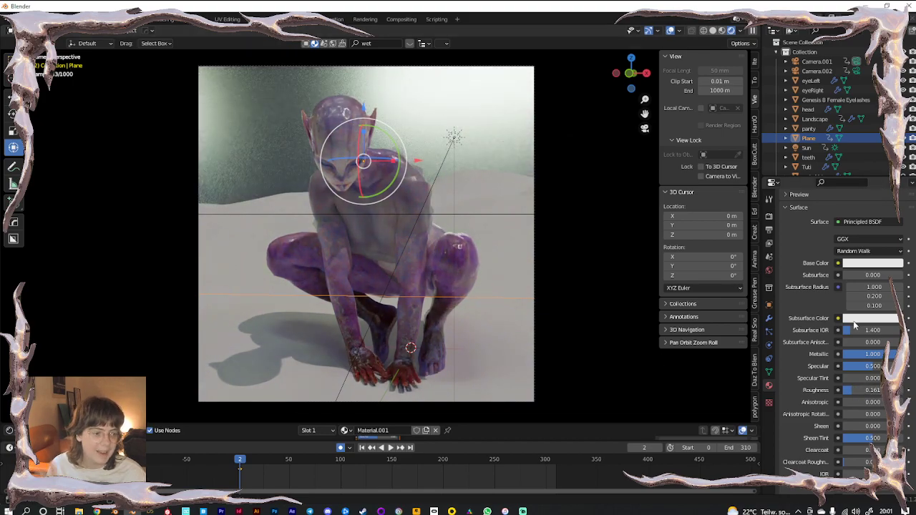
Load hilly_terrain_01_4k.hdr as the world environment image
click(769, 271)
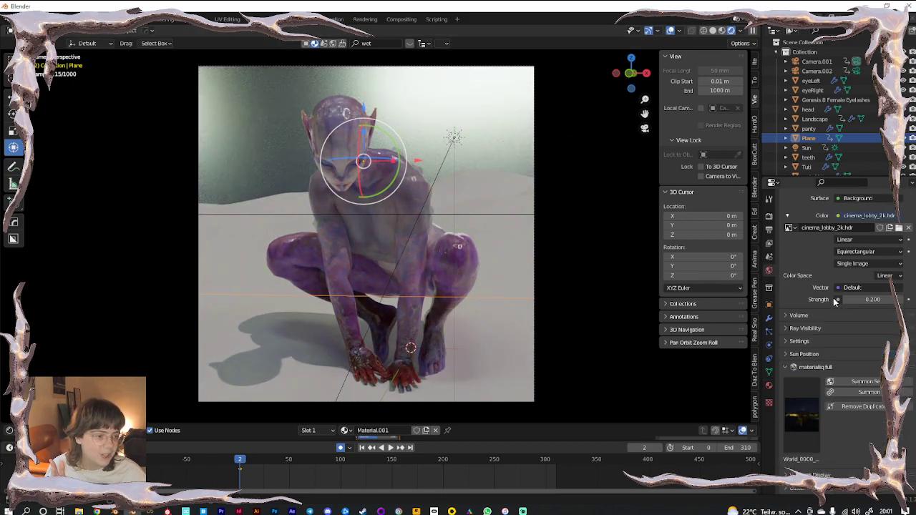
click(898, 228)
double_click(671, 233)
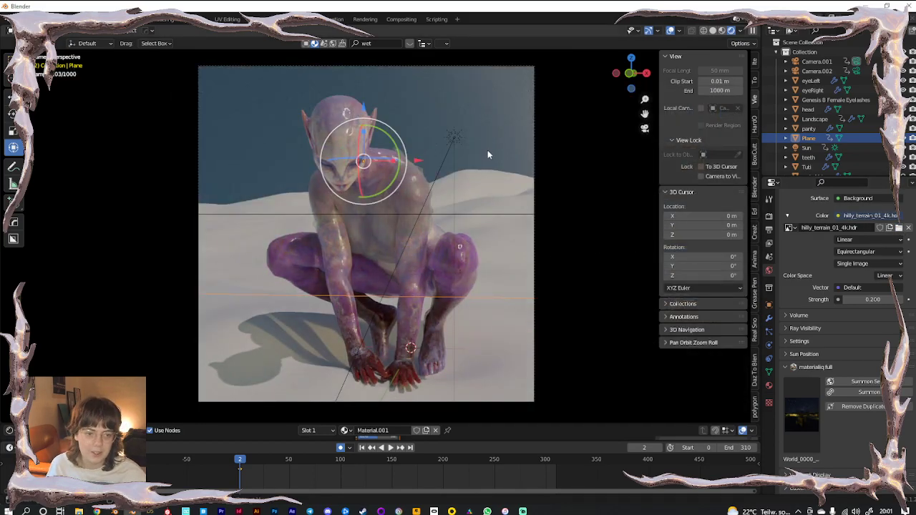
Rotate the backdrop plane, then turn it further around the Z axis
key(r)
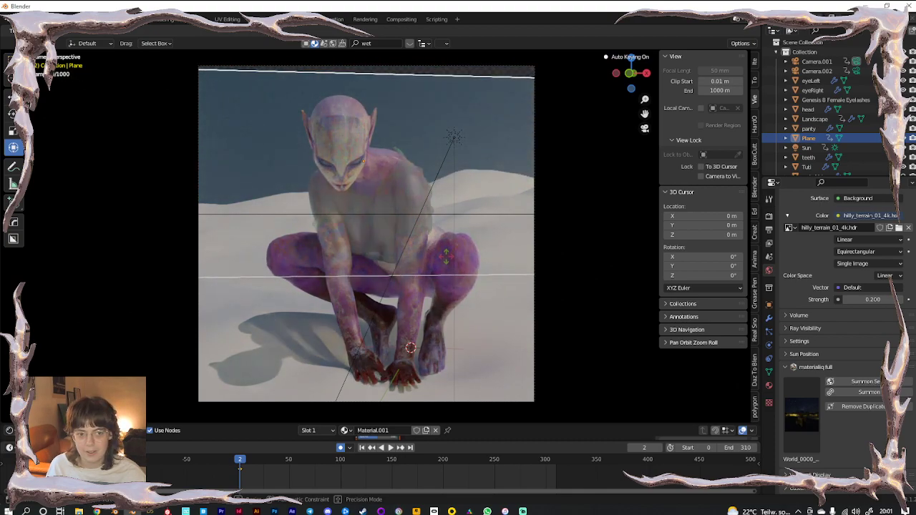
click(441, 271)
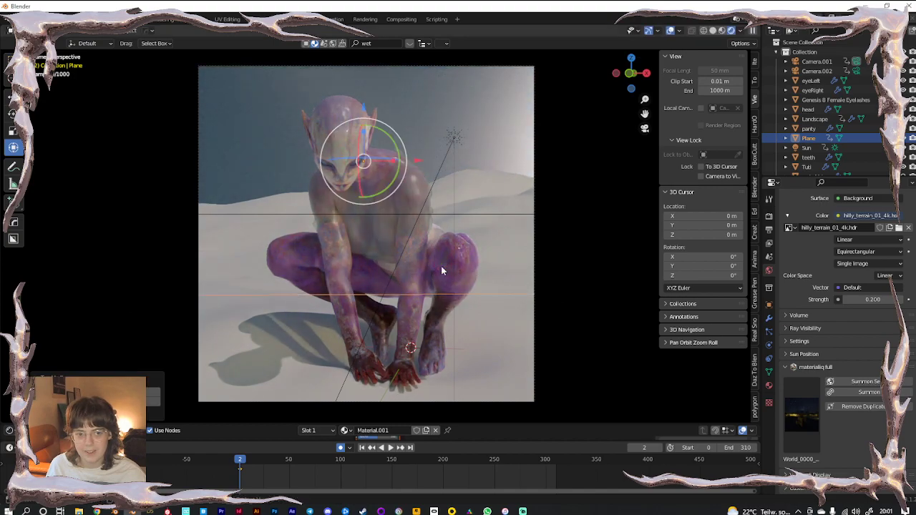
key(r)
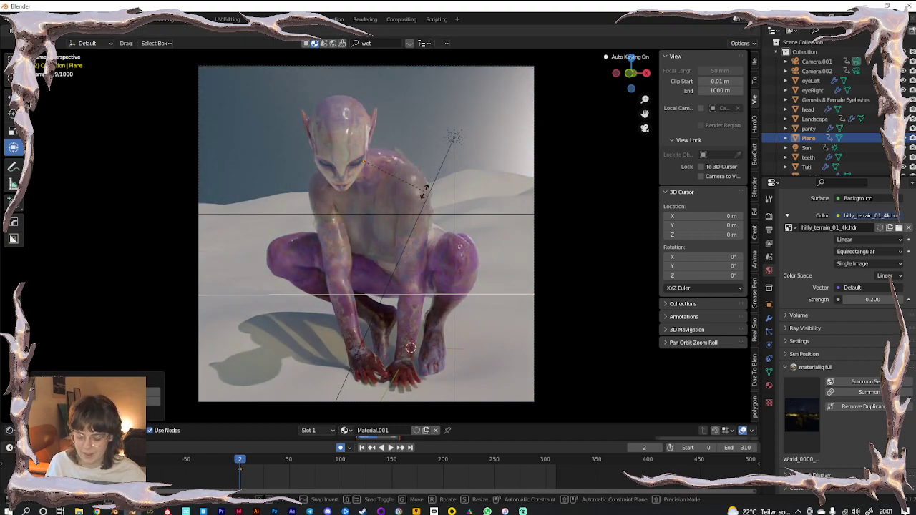
key(z)
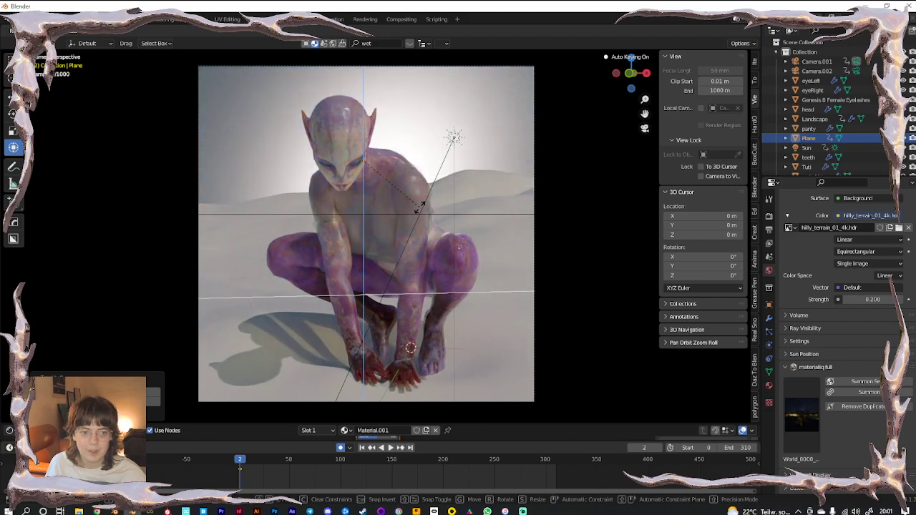
click(420, 206)
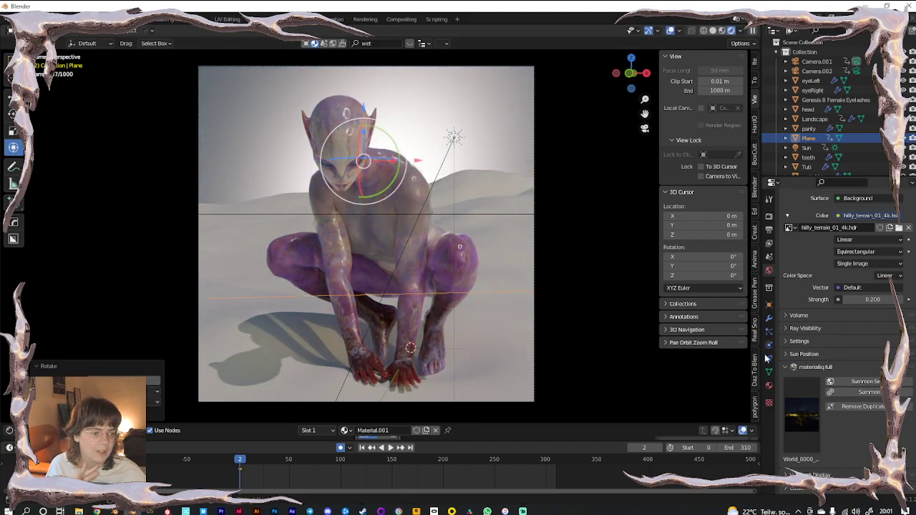
Set the plane material's Base Color to light blue
click(770, 386)
click(858, 284)
click(858, 169)
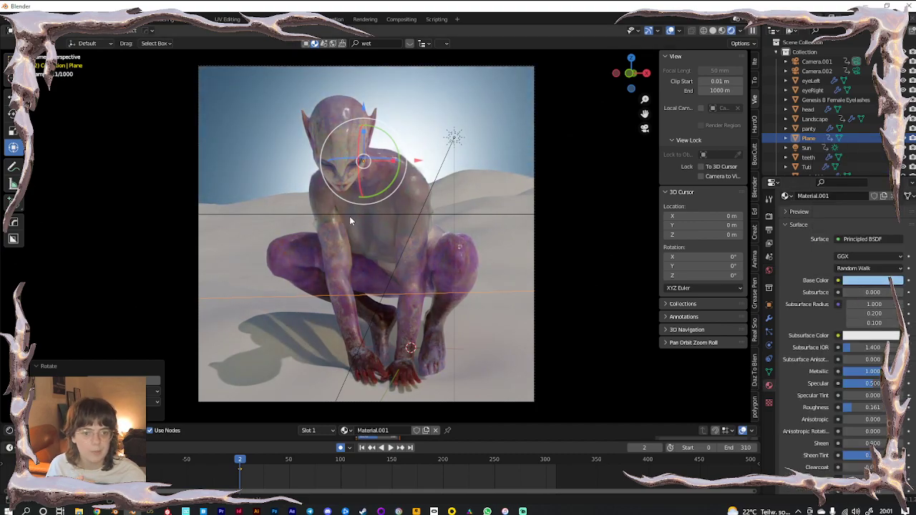
Select Camera.002 and swap the world environment to another HDRI from the folder
click(80, 212)
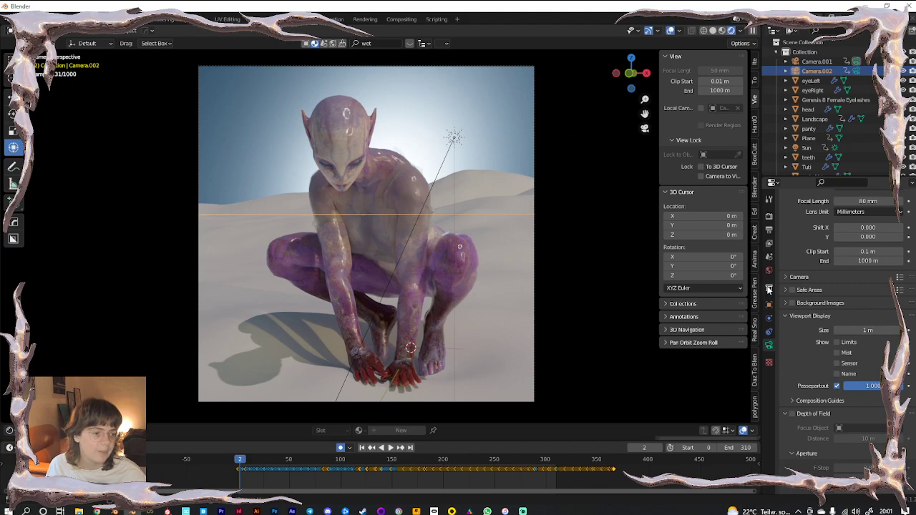
click(768, 270)
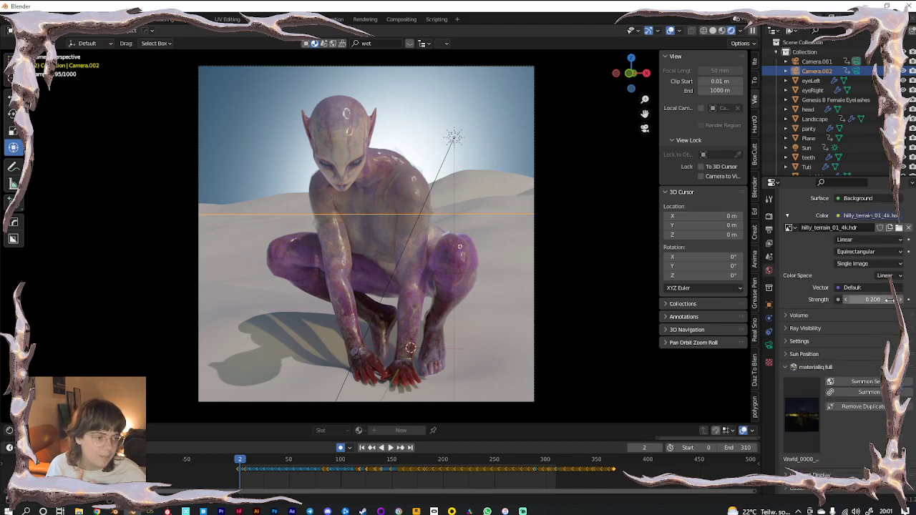
click(899, 227)
scroll(621, 229, down, 5)
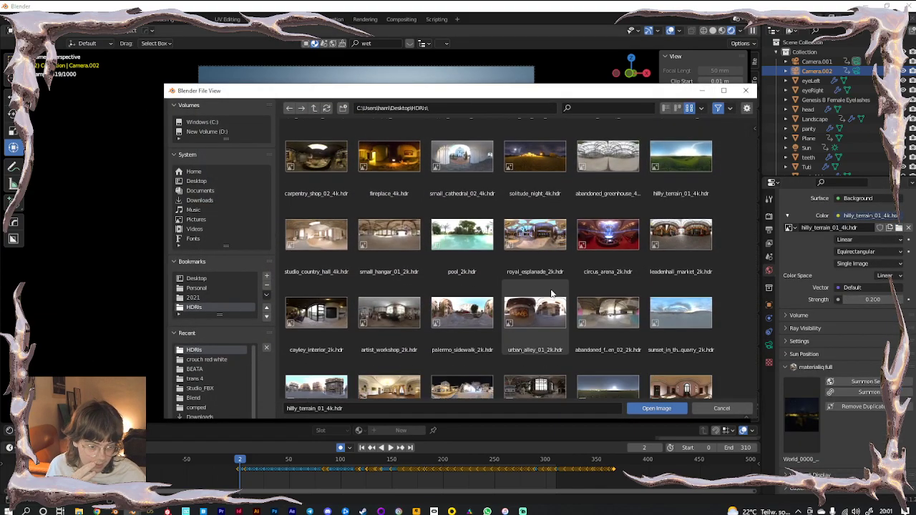
click(691, 228)
double_click(691, 228)
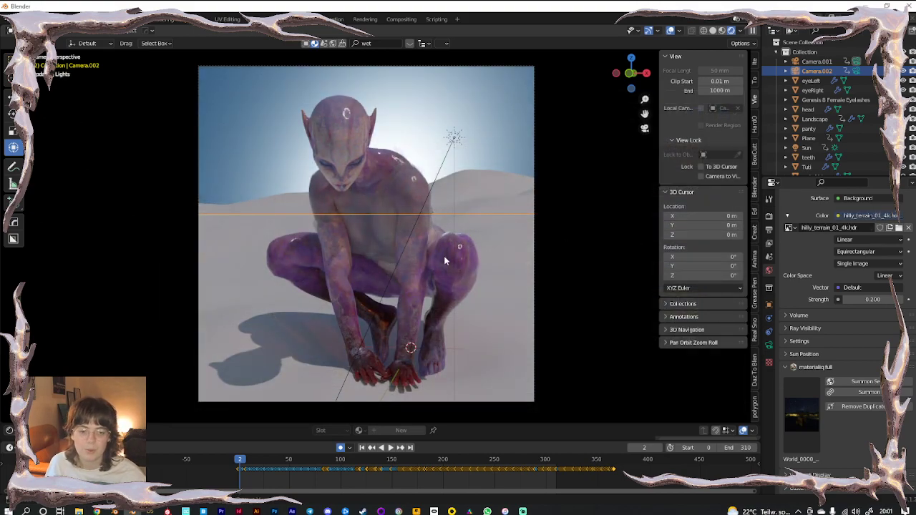
middle_drag(470, 288, 390, 304)
scroll(386, 297, down, 5)
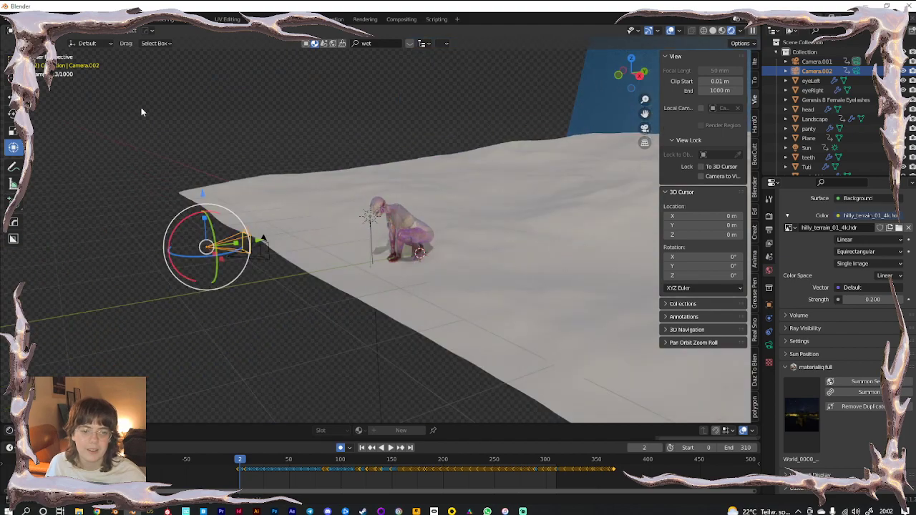
click(141, 109)
scroll(365, 220, down, 6)
Add a cube, move it onto the terrain, enlarge it and raise it
key(shift+a)
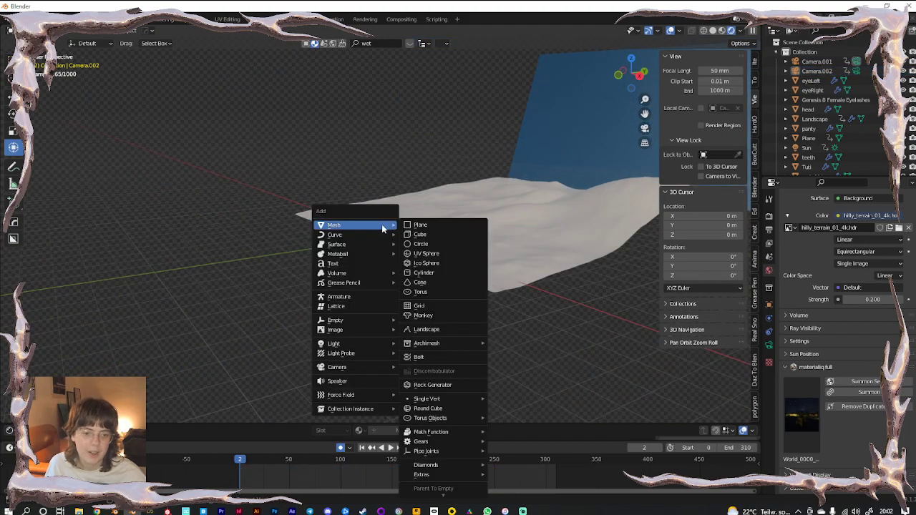
click(428, 236)
drag(437, 229, 524, 177)
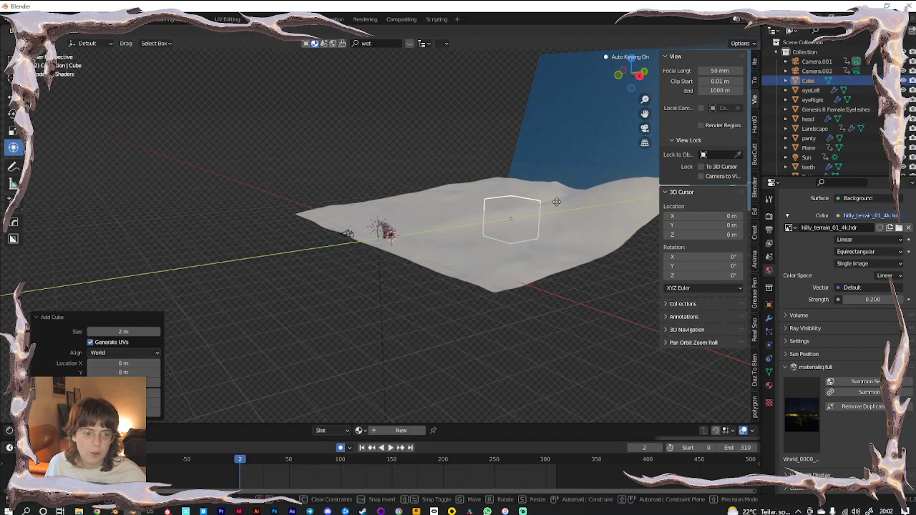
click(519, 154)
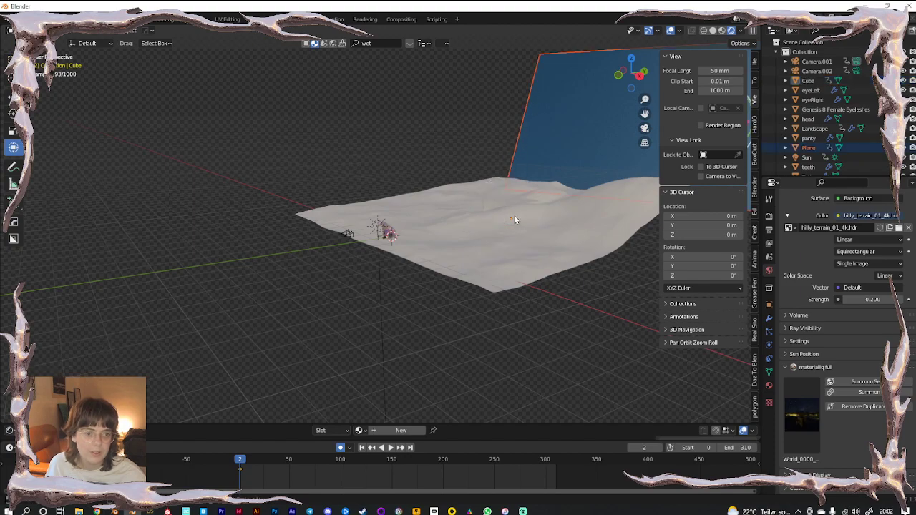
click(497, 201)
key(s)
click(553, 170)
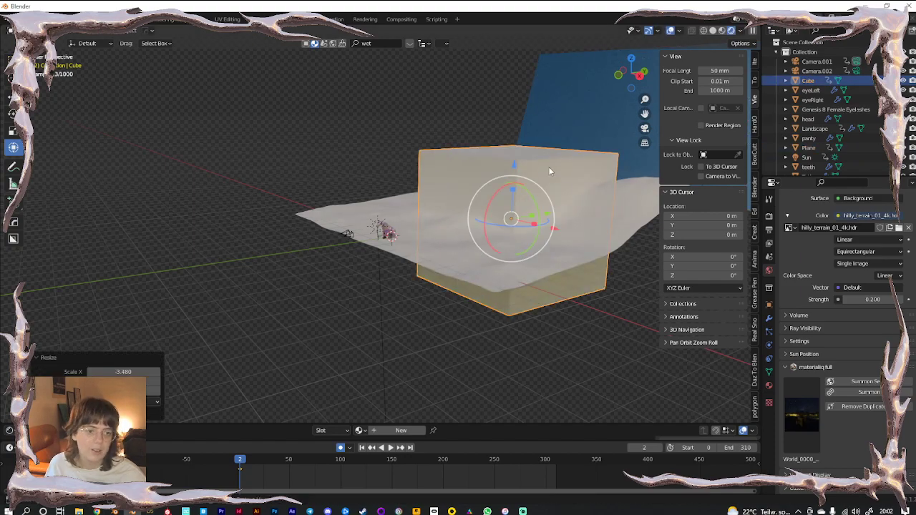
drag(512, 164, 520, 93)
key(s)
click(551, 186)
scroll(505, 228, down, 1)
shift+middle_drag(479, 238, 374, 299)
Give the cube a new material and delete its default Principled BSDF node
click(768, 386)
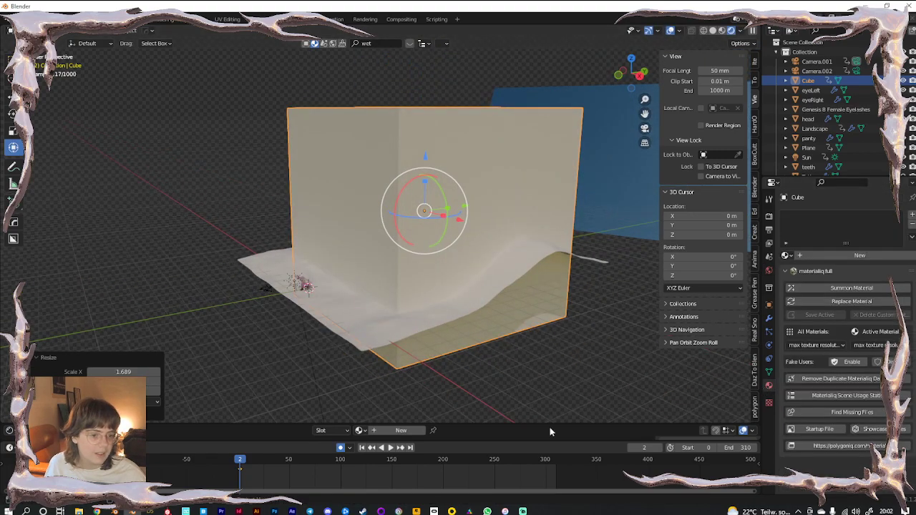
drag(451, 424, 409, 243)
click(402, 247)
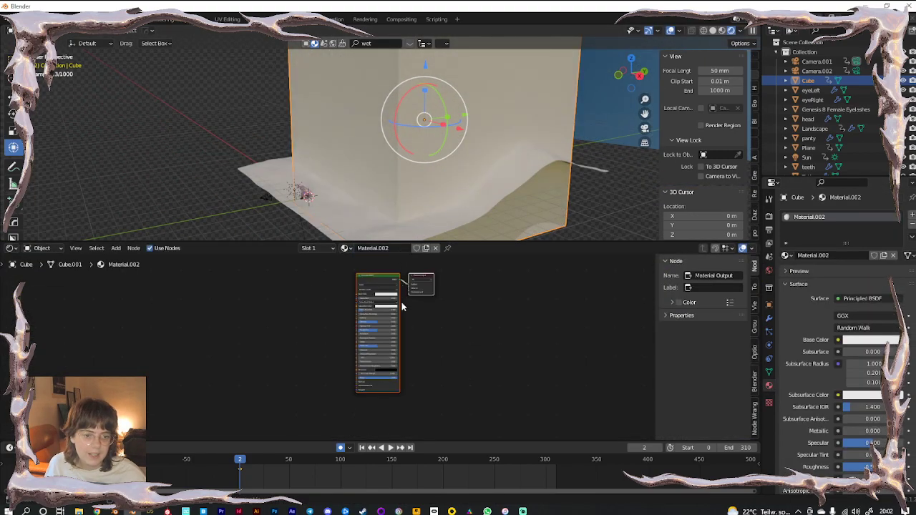
click(344, 276)
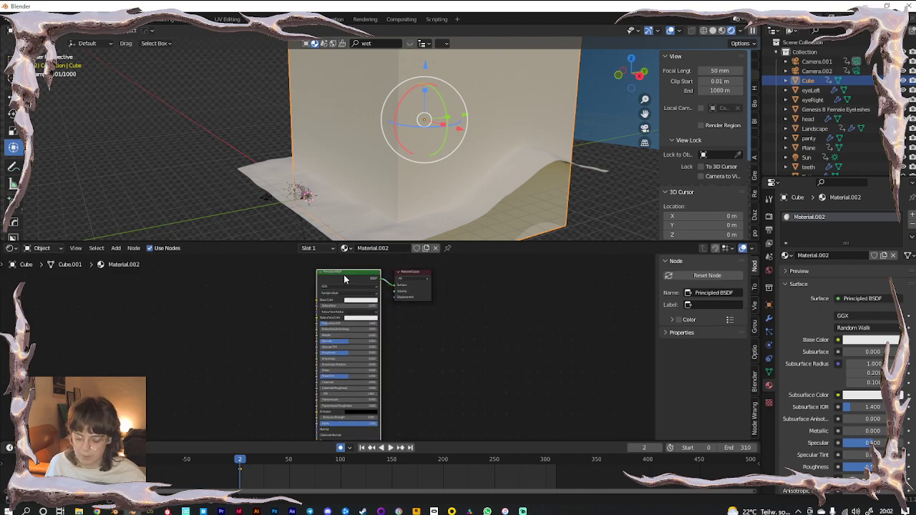
key(x)
scroll(247, 329, up, 4)
middle_drag(297, 298, 273, 335)
Add a Principled Volume node to the Volume output, white colour, density 0.1
key(shift+a)
text(vo)
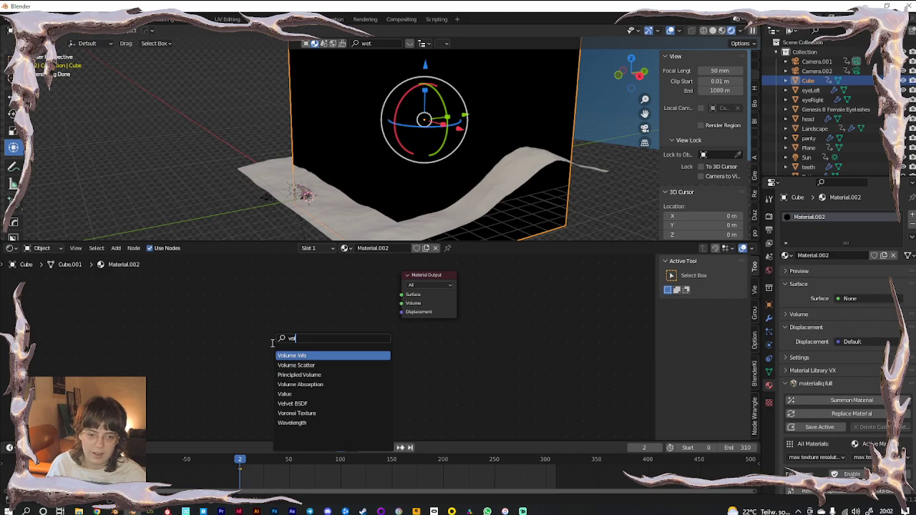
key(Down)
key(Down)
key(Return)
click(289, 310)
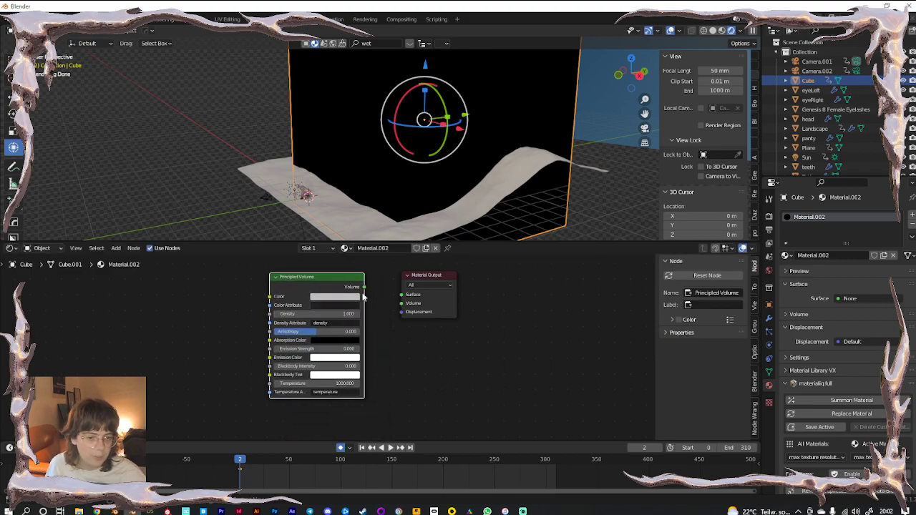
drag(404, 306, 404, 306)
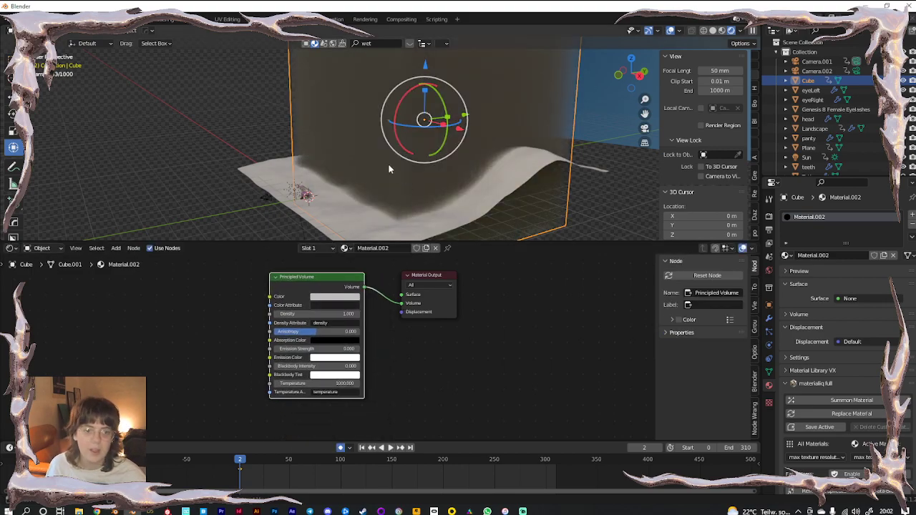
click(335, 297)
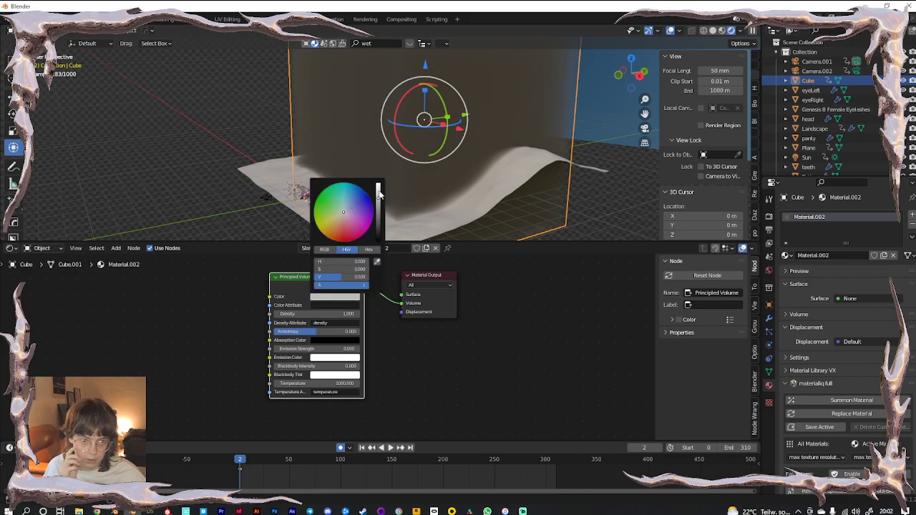
drag(380, 193, 379, 184)
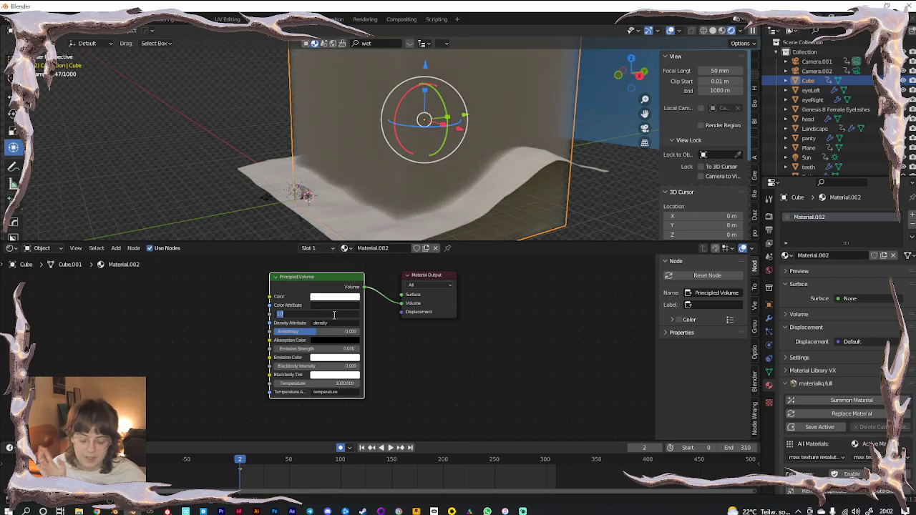
text(0.1)
key(Return)
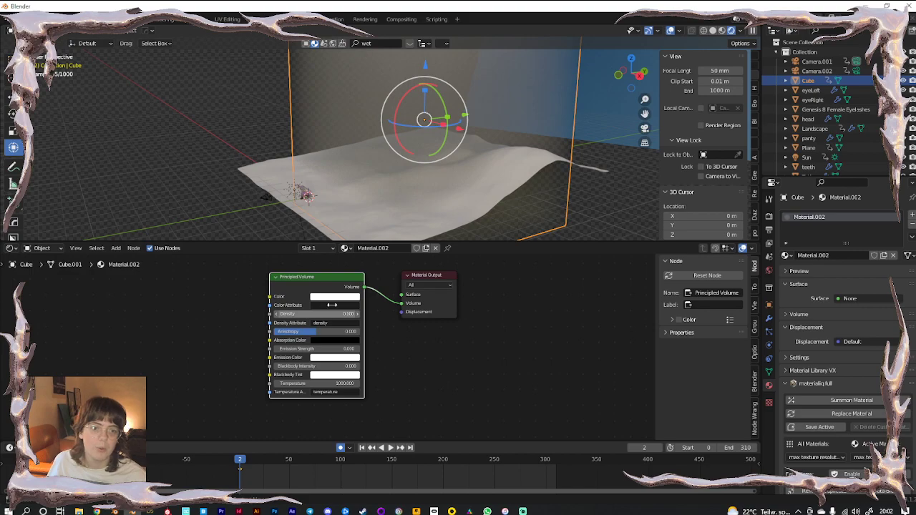
Move the fog cube along Y and frame the whole cube in a larger viewport
click(430, 143)
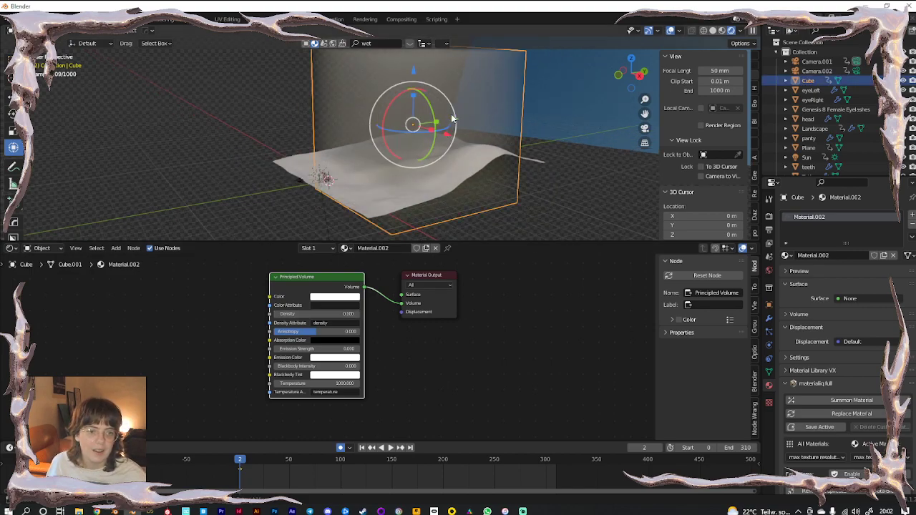
drag(452, 118, 467, 118)
key(KP_0)
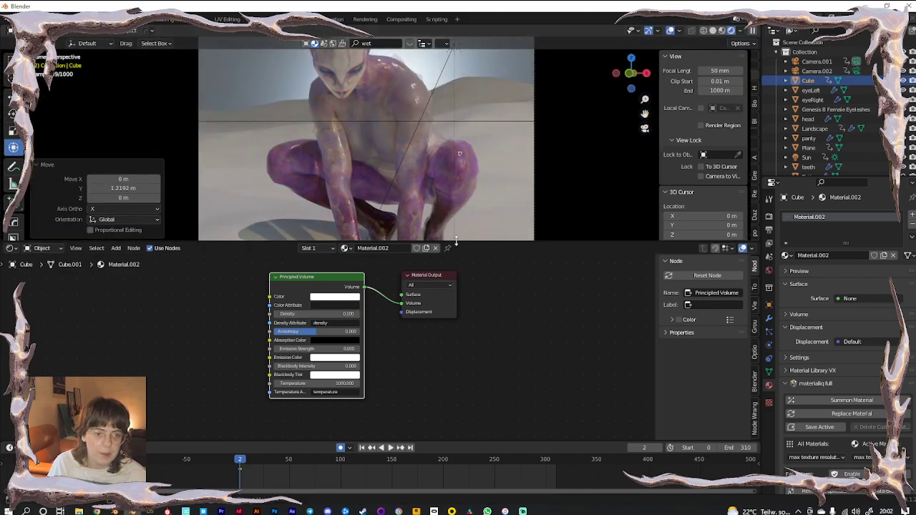
drag(463, 242, 477, 392)
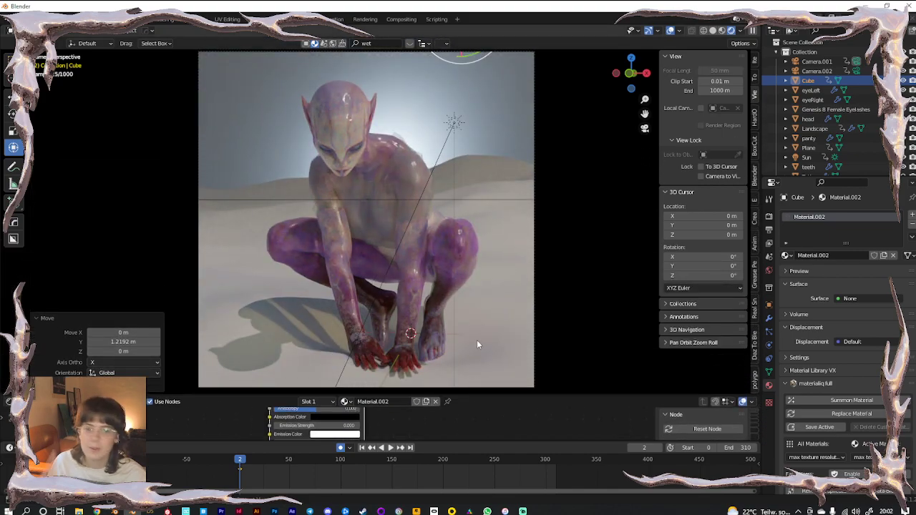
middle_drag(464, 289, 414, 292)
scroll(411, 279, down, 10)
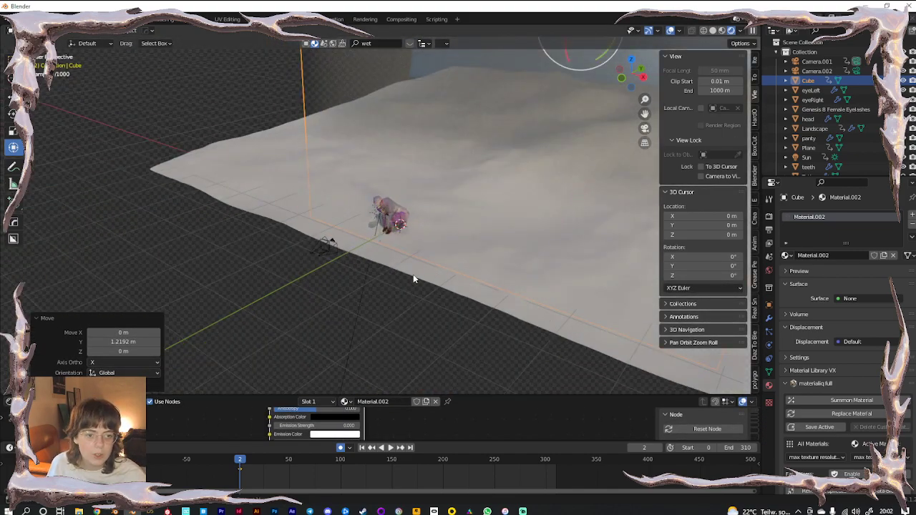
shift+middle_drag(451, 207, 287, 294)
scroll(287, 294, down, 3)
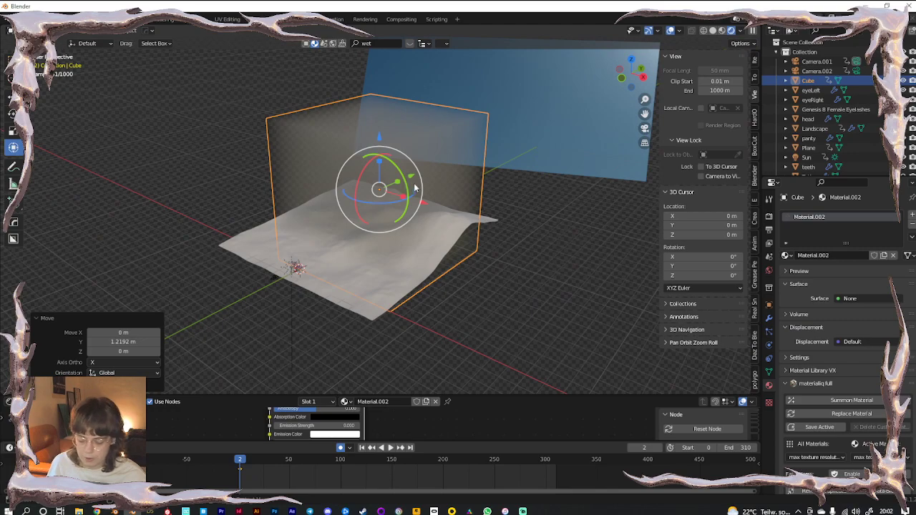
Shrink the fog cube and slide it toward the lower left over the landscape
key(s)
click(402, 191)
drag(412, 176, 337, 206)
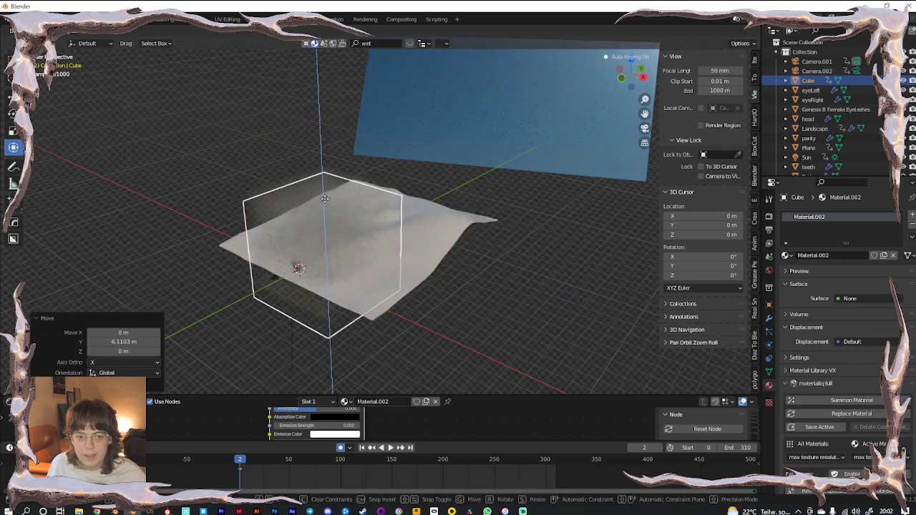
click(186, 199)
key(KP_0)
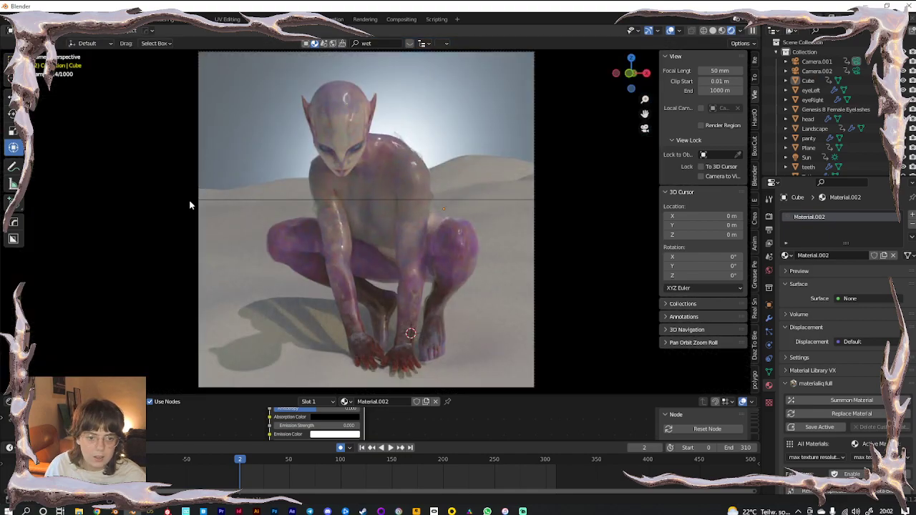
middle_drag(399, 211, 308, 199)
Duplicate the fog cube with Shift+D and place the copy
click(304, 213)
key(shift+d)
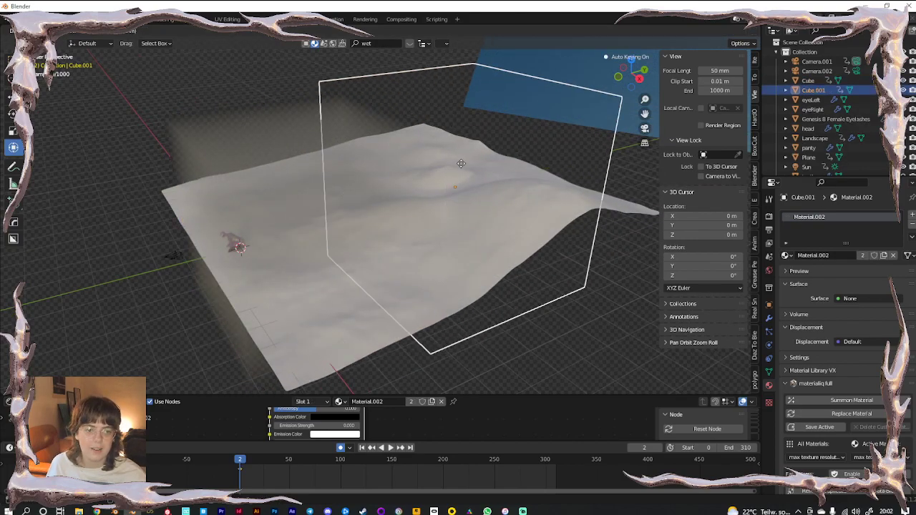
click(461, 166)
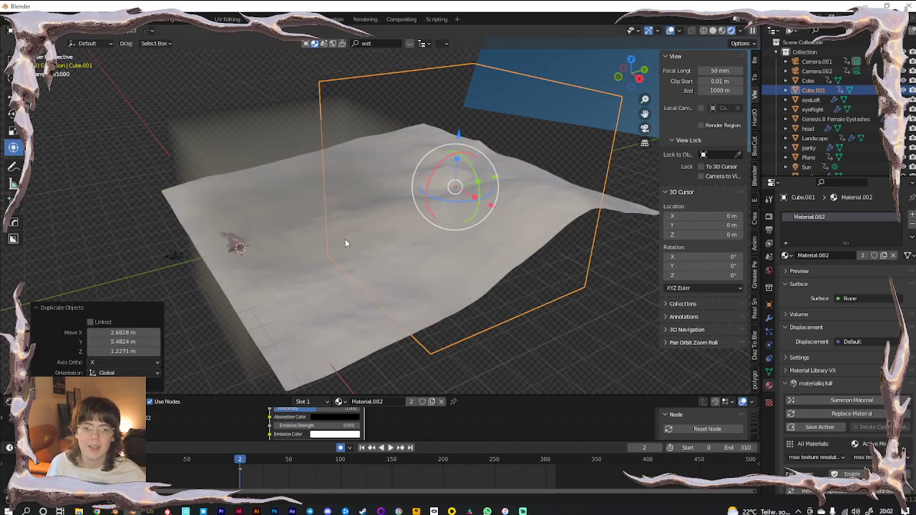
middle_drag(345, 241, 427, 237)
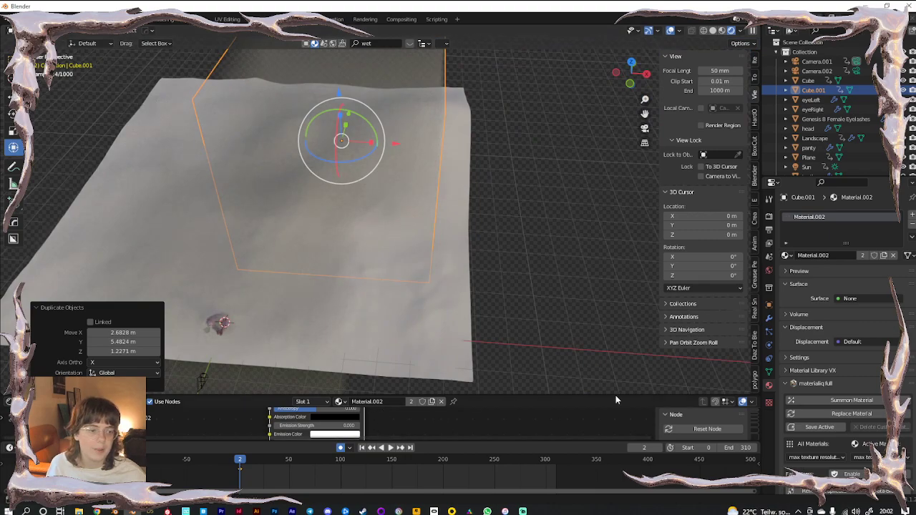
Raise the shared fog volume density to 0.3
middle_drag(420, 416, 429, 428)
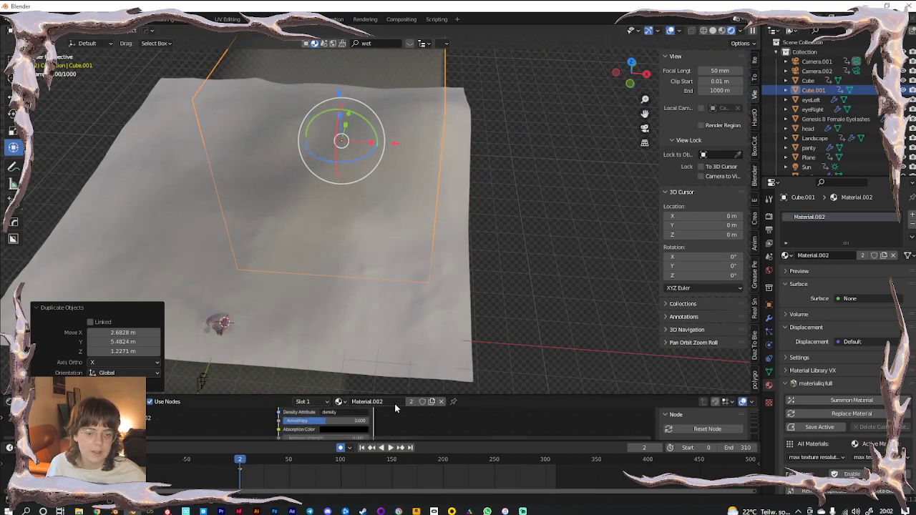
drag(395, 397, 357, 275)
click(345, 340)
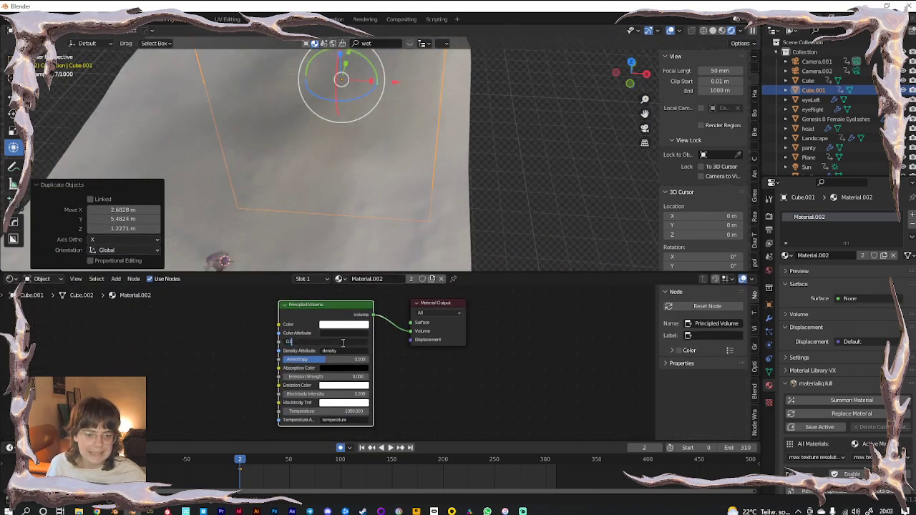
key(Return)
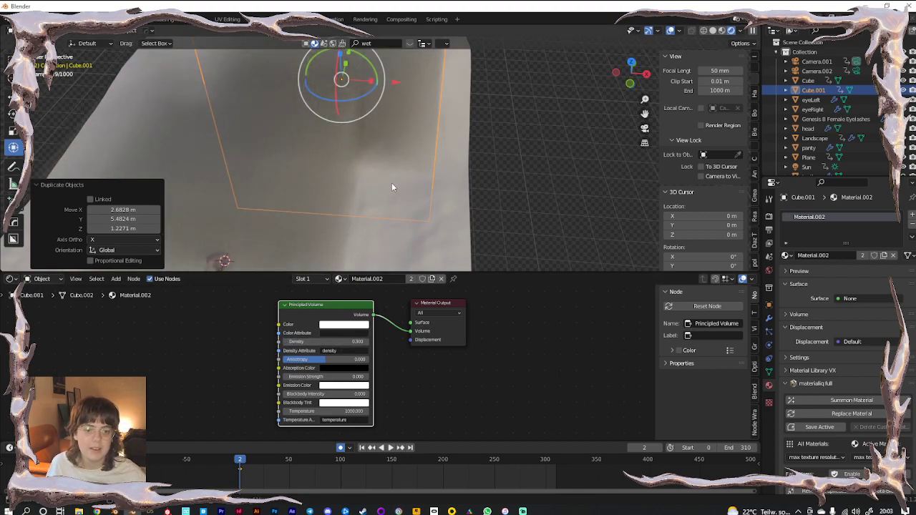
scroll(392, 183, down, 2)
Slide the duplicate fog cube left along X, scale it larger and shift it along Y
drag(409, 105, 361, 98)
middle_drag(397, 116, 363, 174)
scroll(415, 122, down, 4)
key(s)
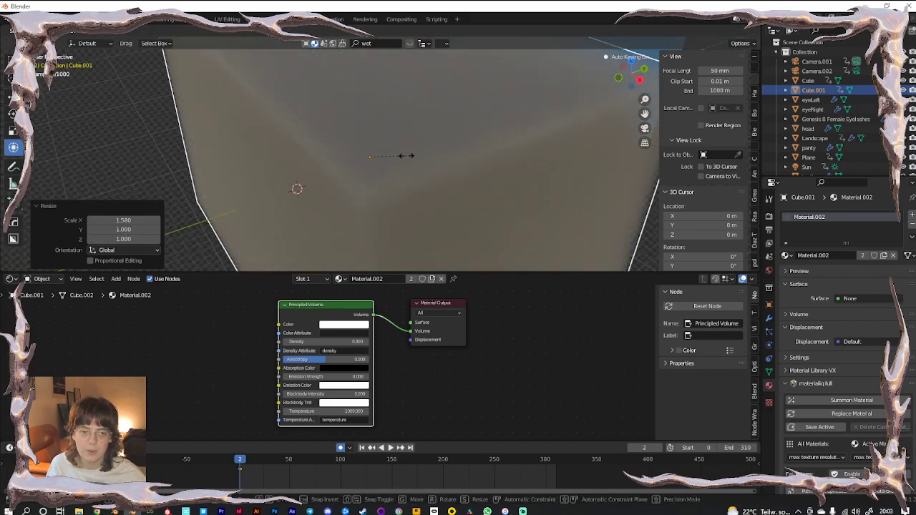
click(401, 150)
drag(420, 144, 447, 136)
click(538, 225)
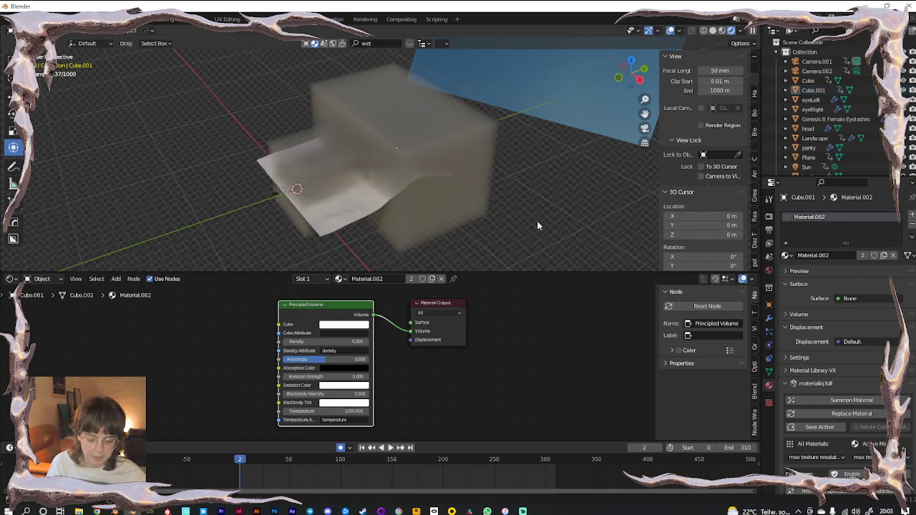
Preview the hazy scene through the camera with viewport overlays hidden
key(KP_0)
drag(481, 272, 482, 329)
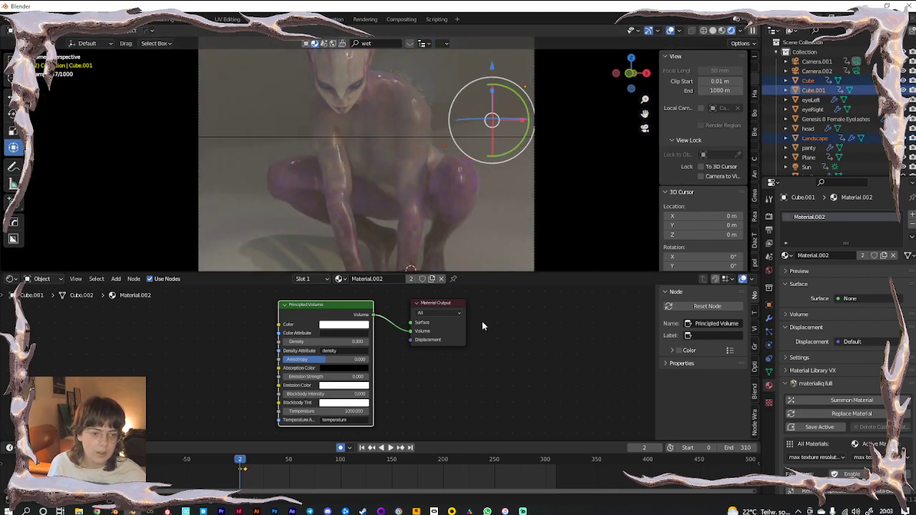
drag(473, 270, 471, 424)
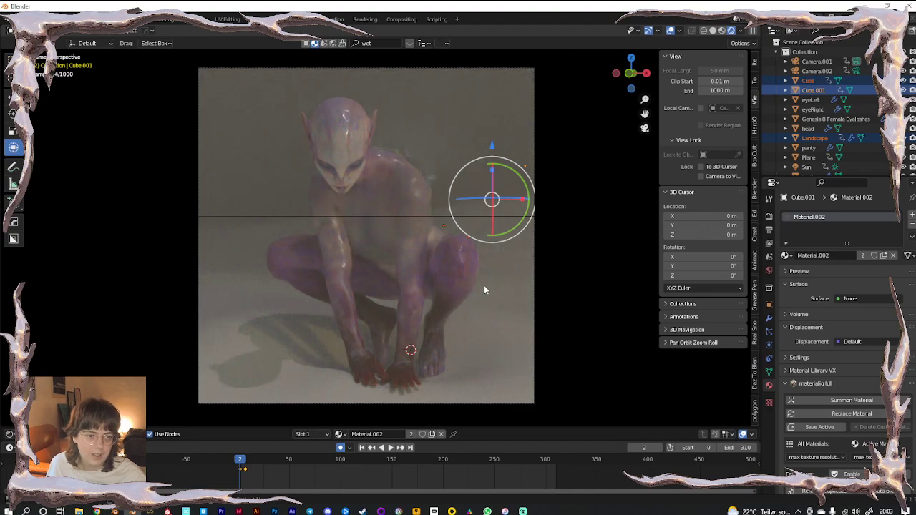
click(673, 30)
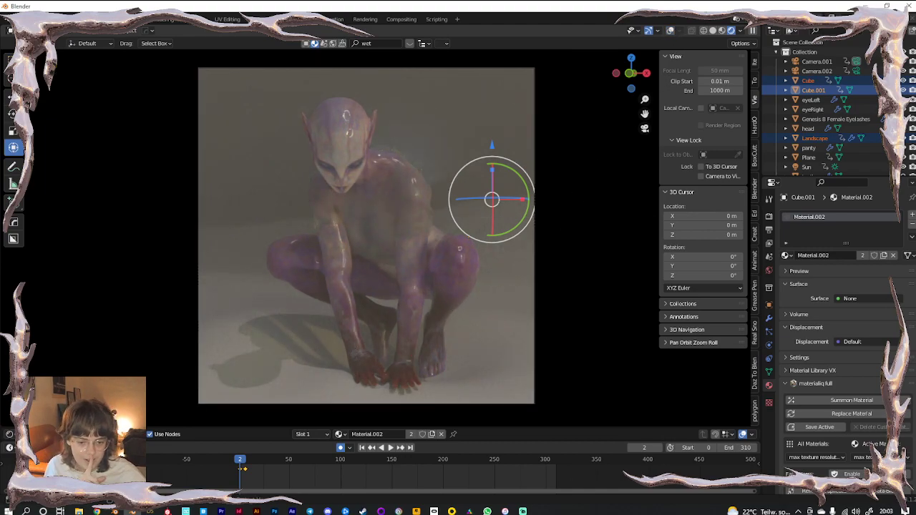
click(133, 511)
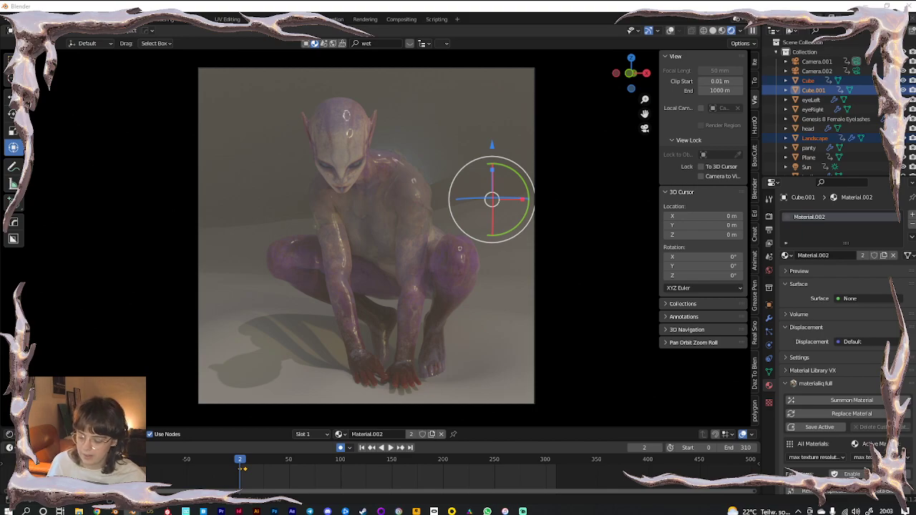
Paste the five copied caustic planes into the scene and turn on viewport overlays
middle_drag(337, 254, 406, 244)
scroll(405, 243, down, 13)
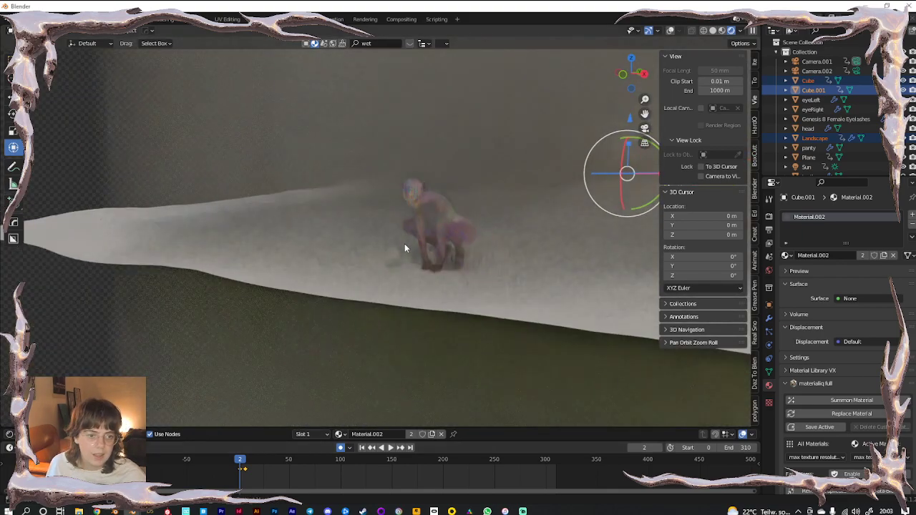
click(220, 300)
key(ctrl+v)
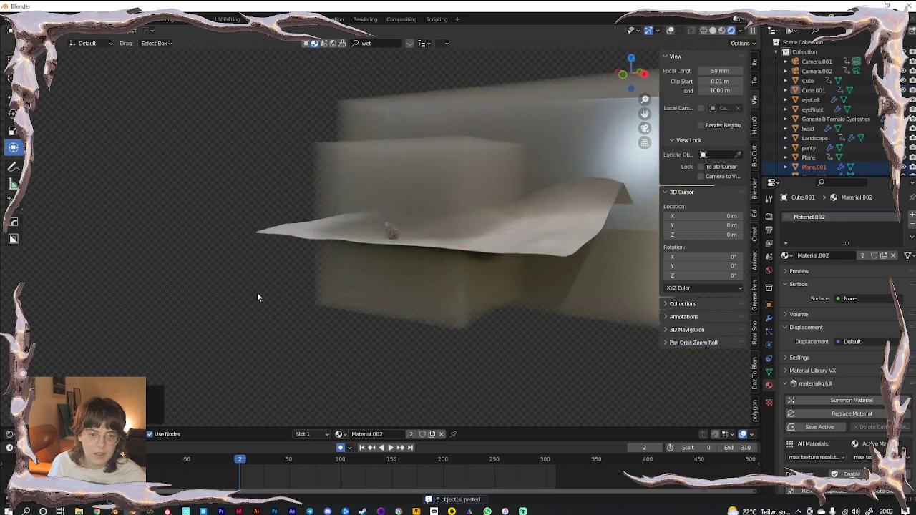
scroll(466, 225, down, 4)
scroll(466, 225, down, 5)
scroll(484, 216, up, 7)
click(670, 30)
middle_drag(398, 264, 378, 320)
scroll(378, 315, down, 4)
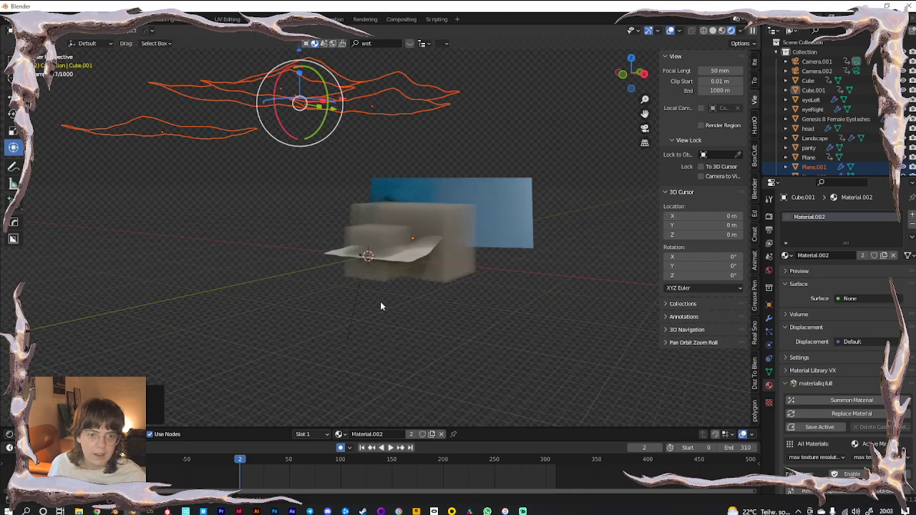
Shrink the pasted planes and move them into position above the cubes
key(s)
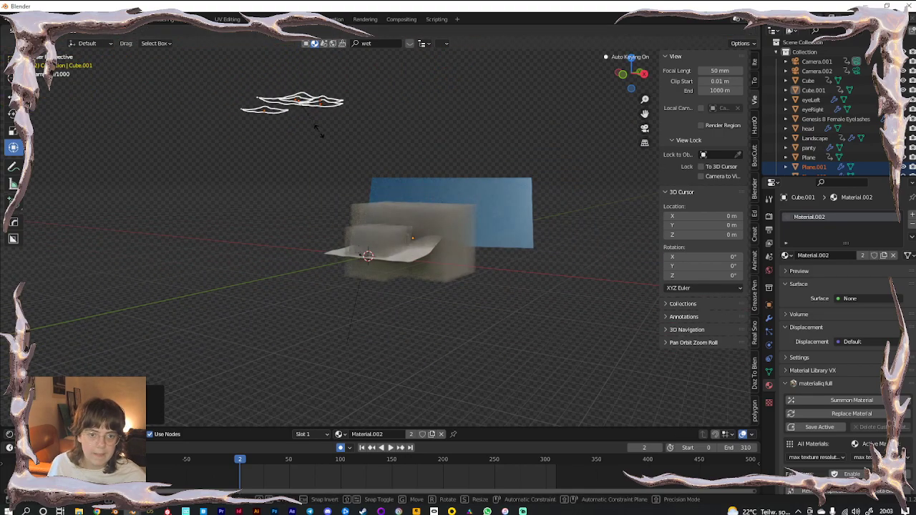
click(339, 160)
middle_drag(339, 160, 310, 102)
key(g)
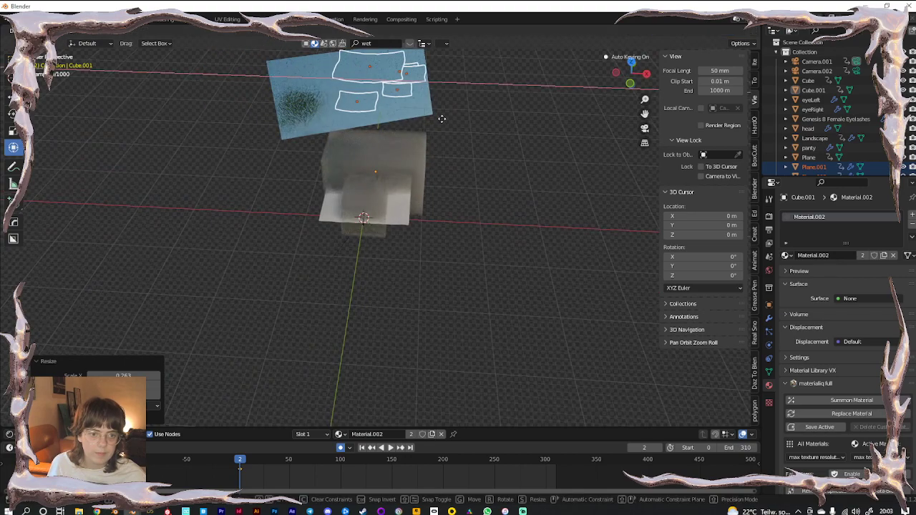
click(517, 148)
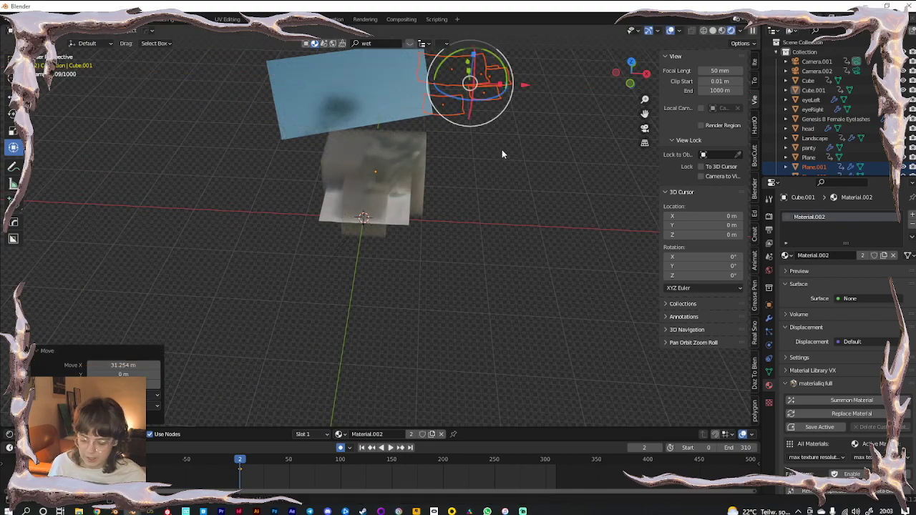
key(g)
click(460, 203)
scroll(447, 211, up, 4)
shift+middle_drag(445, 212, 335, 415)
shift+middle_drag(442, 345, 493, 271)
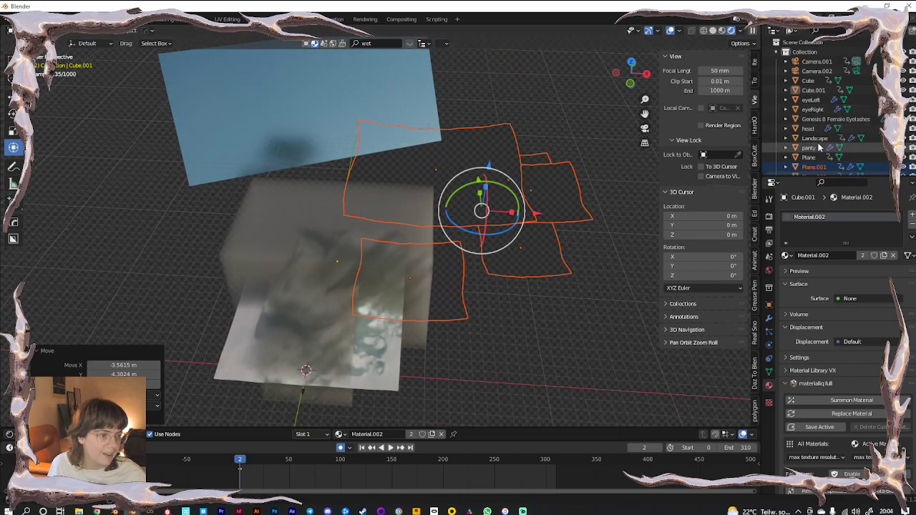
drag(802, 178, 801, 327)
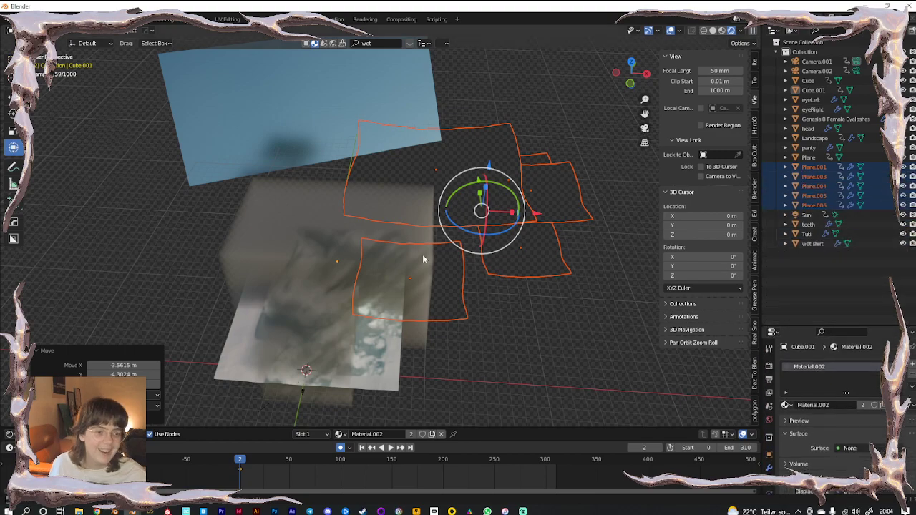
Move the pasted planes into a new collection named 'planes'
key(m)
click(423, 258)
text(planes)
key(Return)
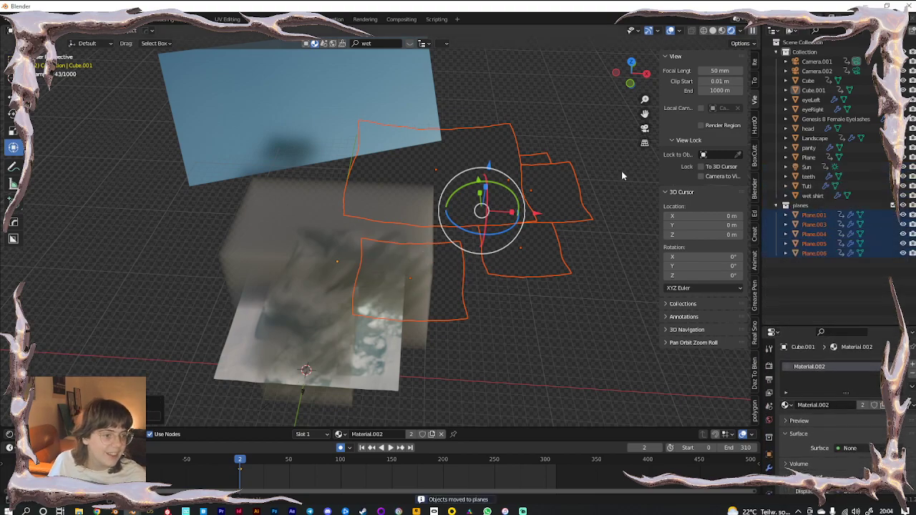
Move the Sun, Cube and Cube.001 into a new collection named 'lighting'
click(810, 168)
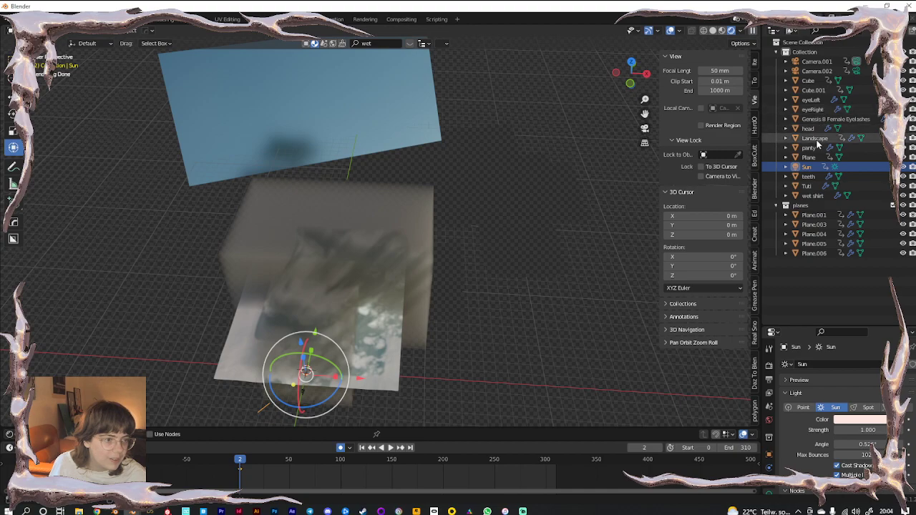
ctrl+click(810, 81)
ctrl+click(809, 91)
key(m)
click(344, 249)
text(lighting)
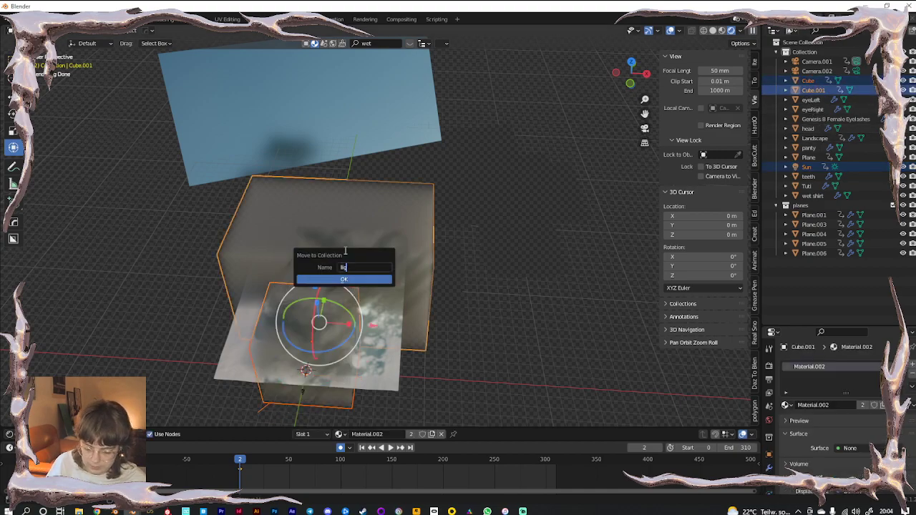
key(Return)
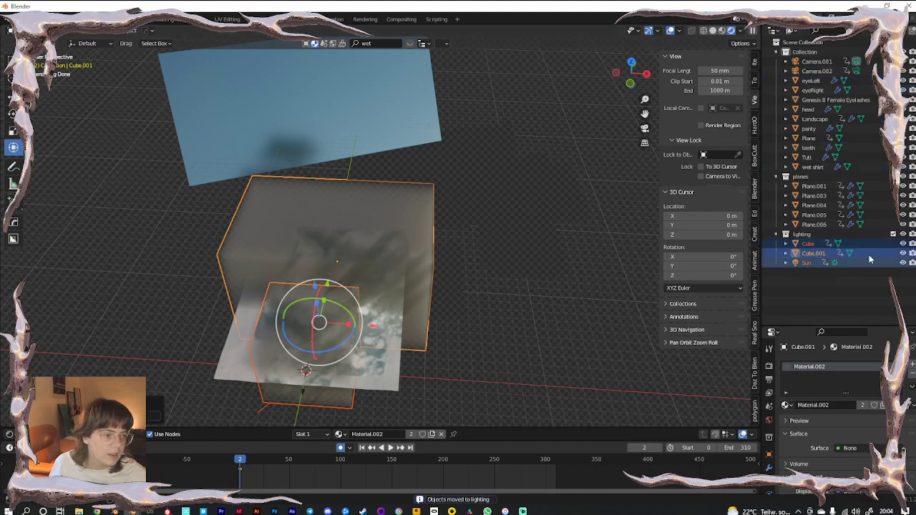
Hide Cube and Cube.001 in the viewport and select Plane.006
click(902, 244)
click(903, 254)
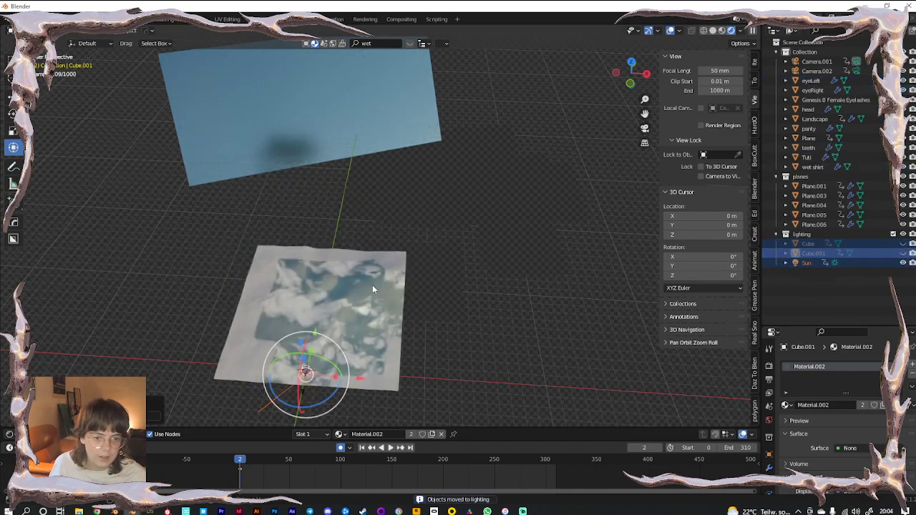
scroll(370, 281, down, 2)
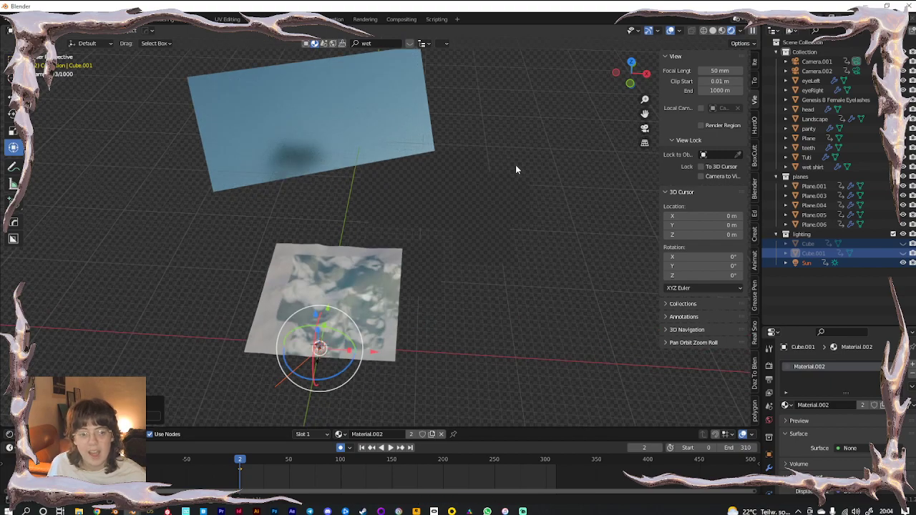
click(470, 202)
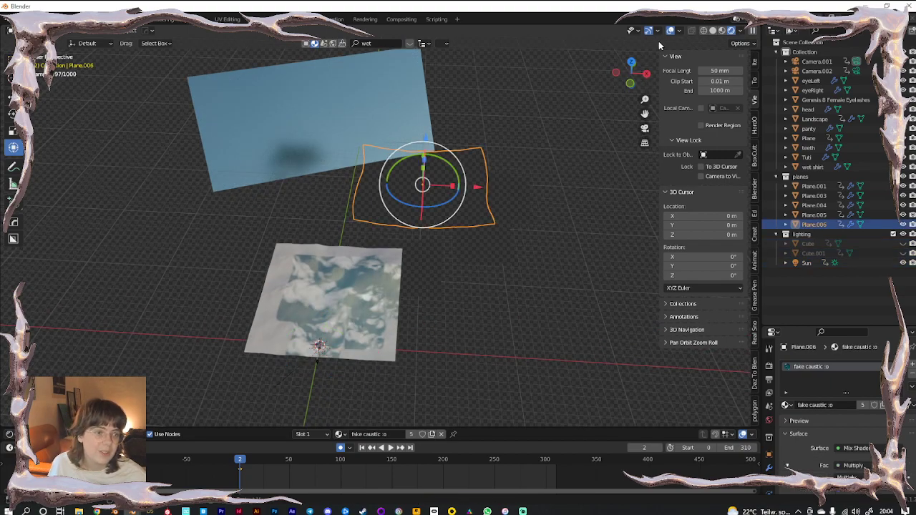
In solid shading, select all five caustic planes
click(713, 31)
click(477, 318)
scroll(481, 246, up, 3)
middle_drag(481, 245, 502, 185)
click(498, 182)
shift+click(523, 145)
shift+click(513, 143)
shift+click(482, 276)
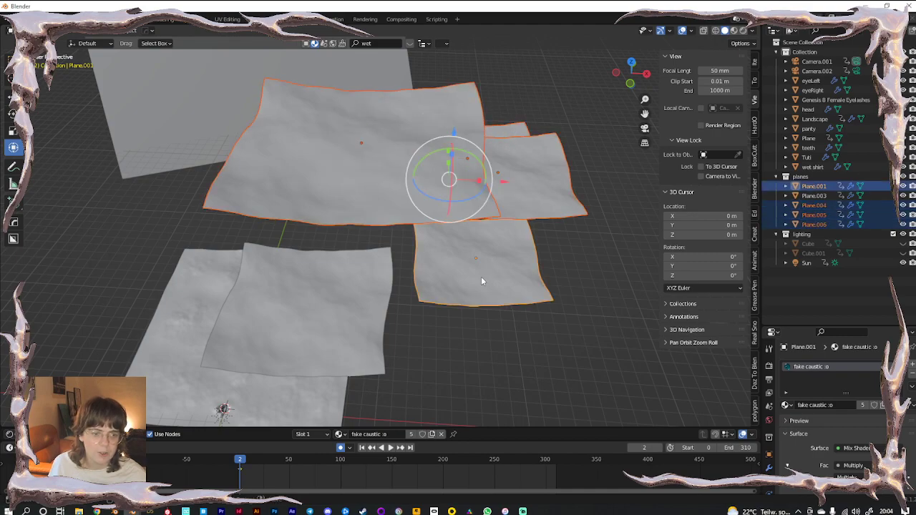
shift+click(344, 295)
Enlarge the shader editor and bring the Principled BSDF, Geometry and ColorRamp nodes into view
drag(159, 427, 187, 120)
middle_drag(297, 337, 220, 316)
drag(305, 441, 305, 465)
scroll(465, 394, down, 7)
middle_drag(472, 369, 374, 397)
scroll(393, 384, down, 1)
scroll(393, 384, up, 4)
middle_drag(425, 374, 441, 383)
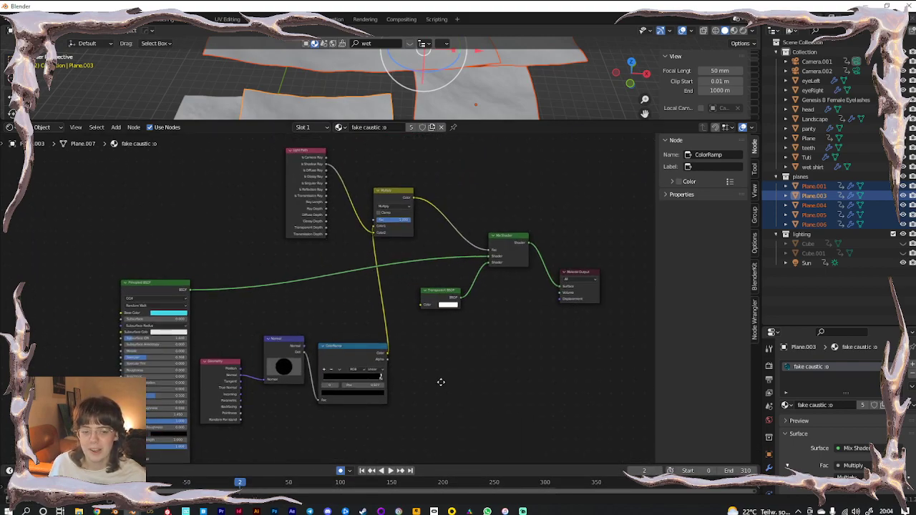
scroll(440, 397, up, 3)
middle_drag(515, 333, 303, 386)
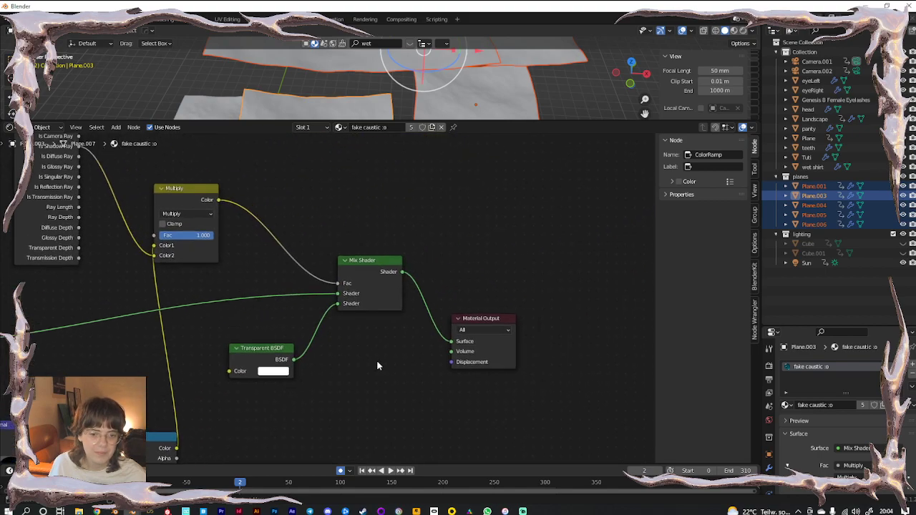
scroll(377, 364, up, 2)
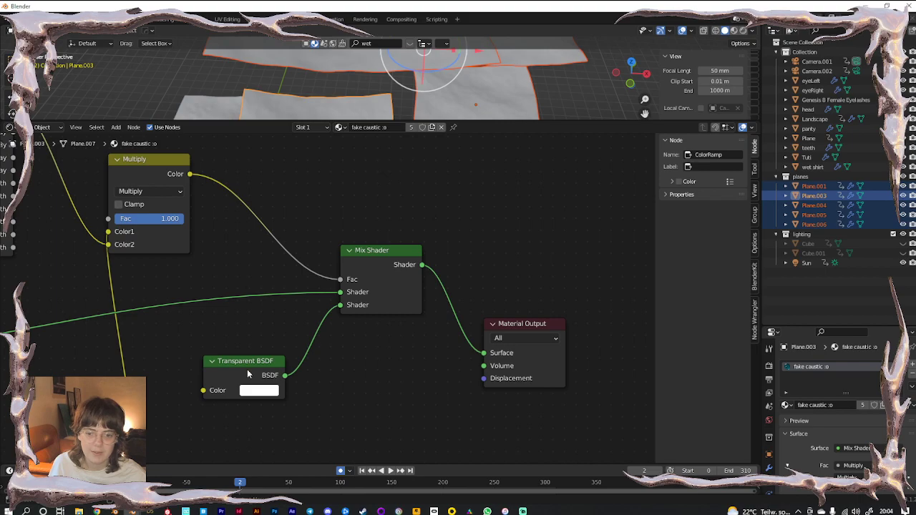
scroll(249, 371, down, 2)
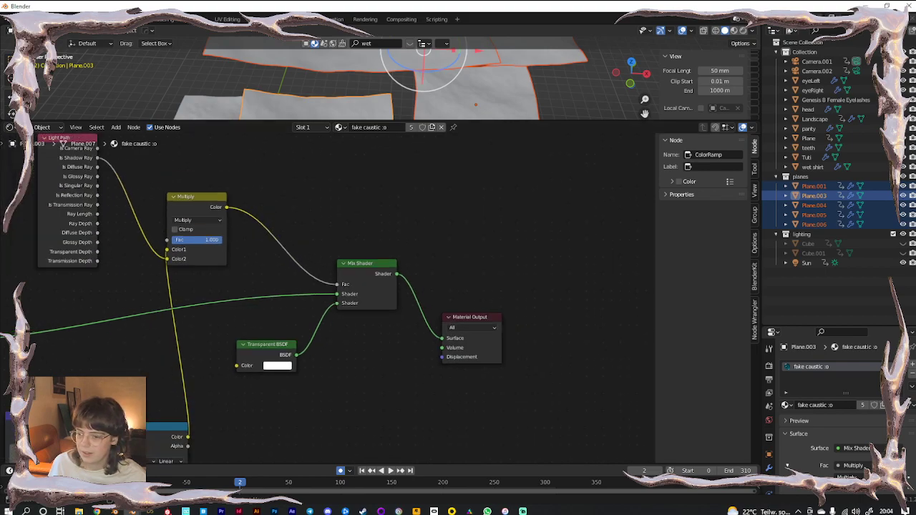
middle_drag(275, 384, 397, 326)
scroll(400, 329, down, 2)
middle_drag(414, 370, 464, 304)
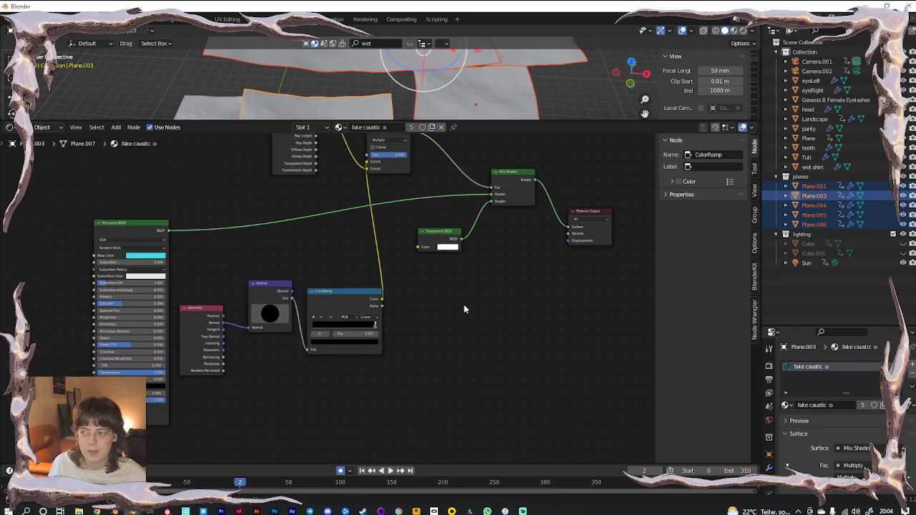
scroll(311, 292, up, 4)
mouse_move(262, 396)
middle_down()
mouse_move(311, 379)
mouse_move(259, 384)
middle_up()
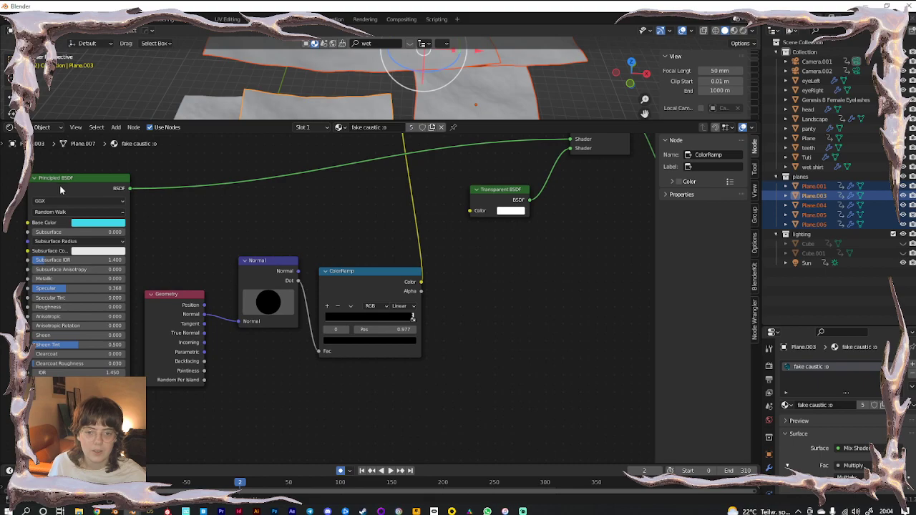
In rendered shading, set the Principled BSDF Base Color to near-white
click(732, 30)
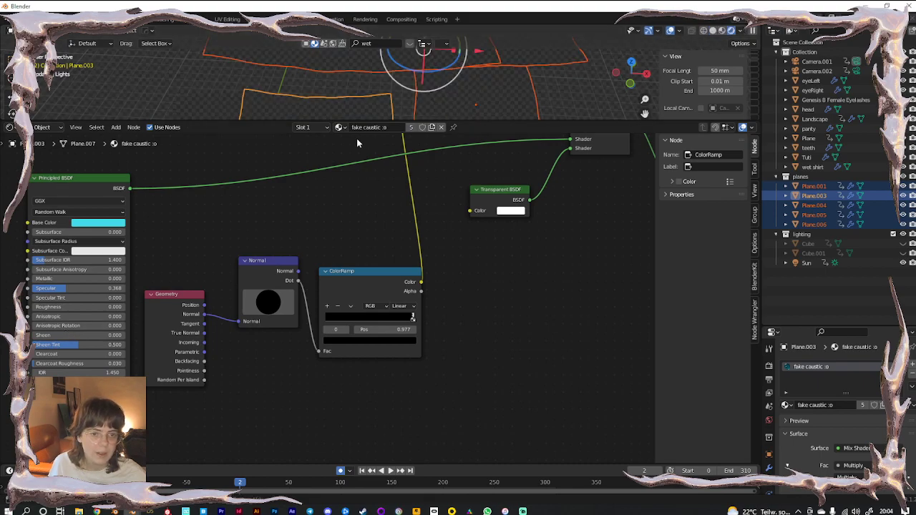
click(107, 225)
drag(107, 115, 109, 131)
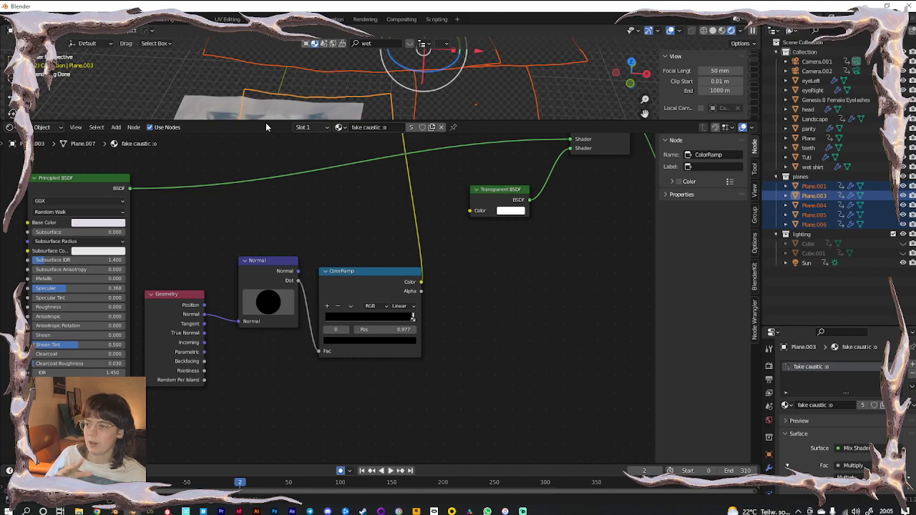
middle_drag(529, 259, 370, 441)
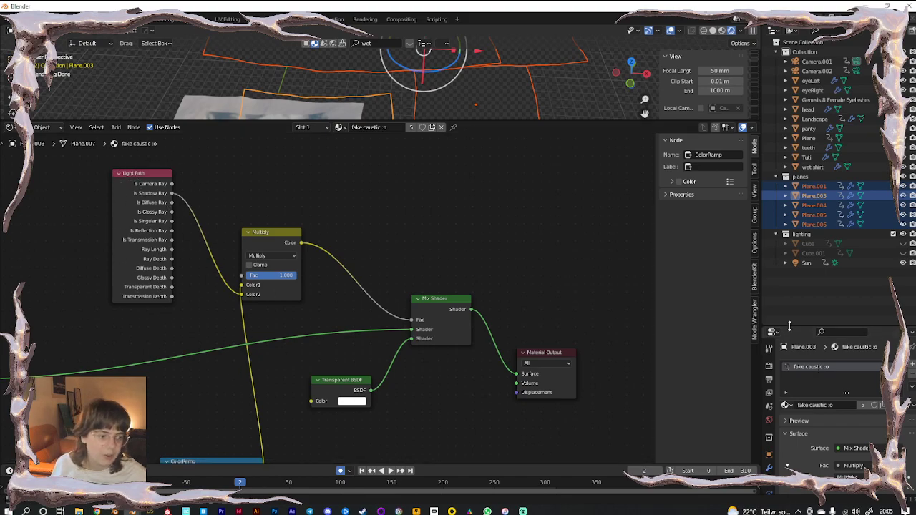
drag(791, 327, 791, 192)
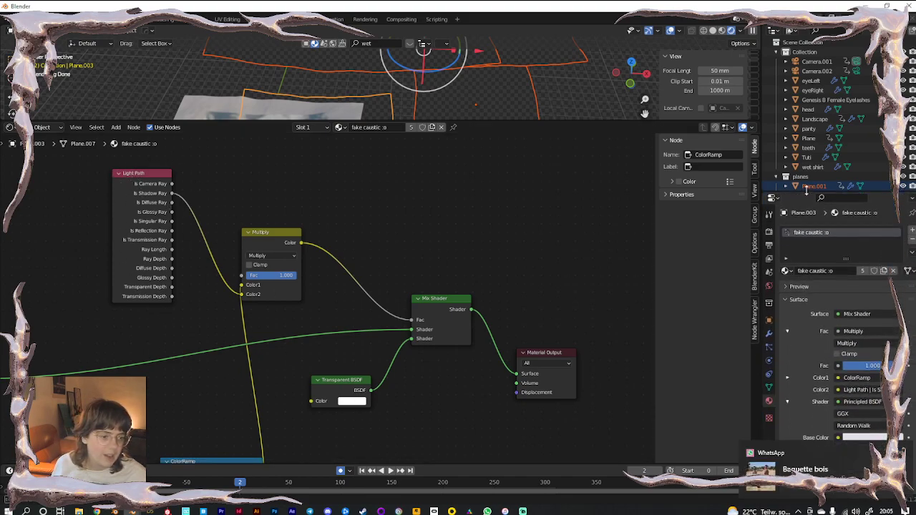
Browse the selected plane's modifier, particle and mesh data property tabs
click(769, 333)
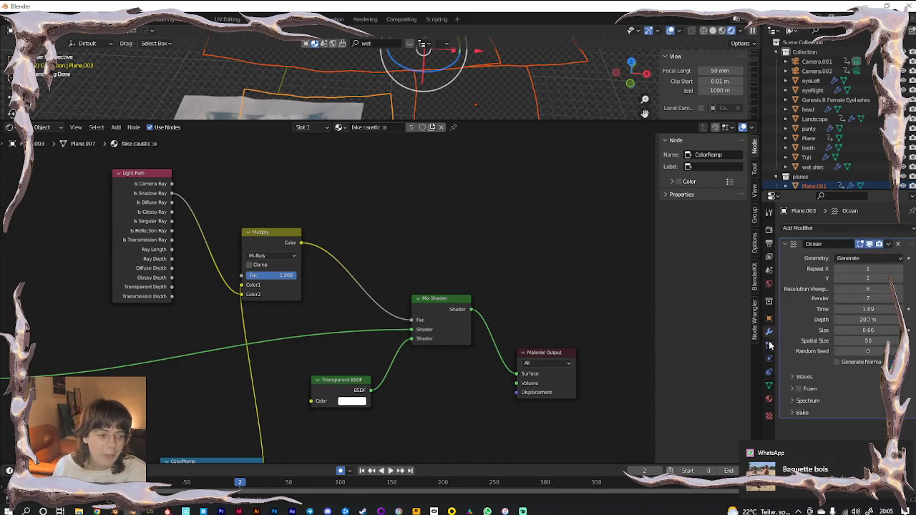
click(769, 345)
click(769, 358)
click(769, 386)
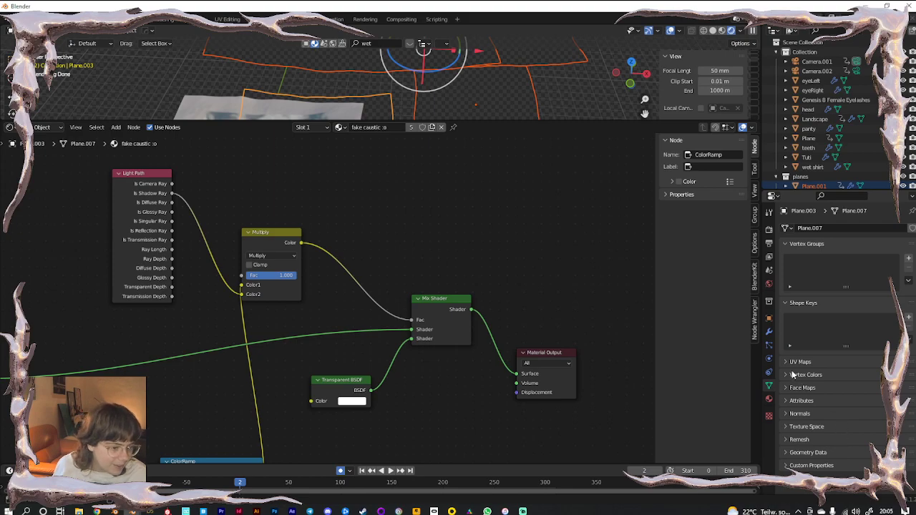
Make Plane.001 active and enable Camera under its Ray Visibility settings
click(529, 100)
click(769, 332)
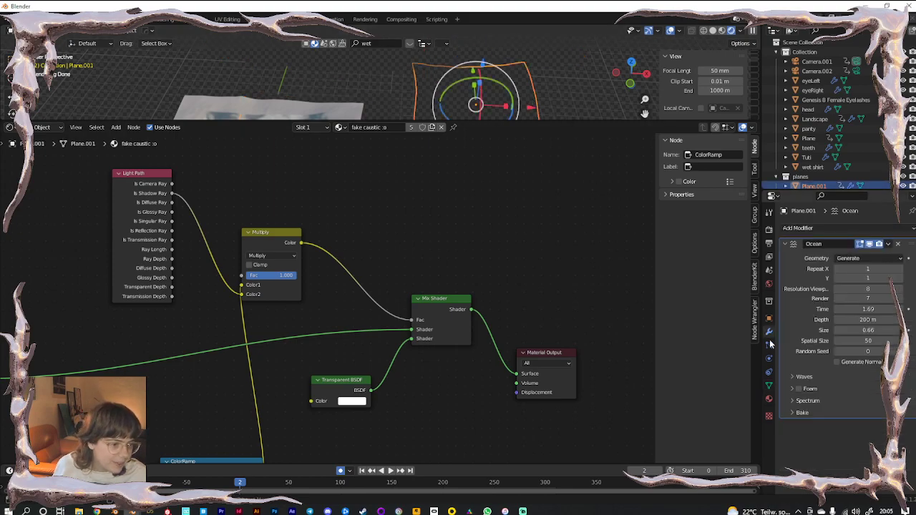
click(769, 345)
click(769, 321)
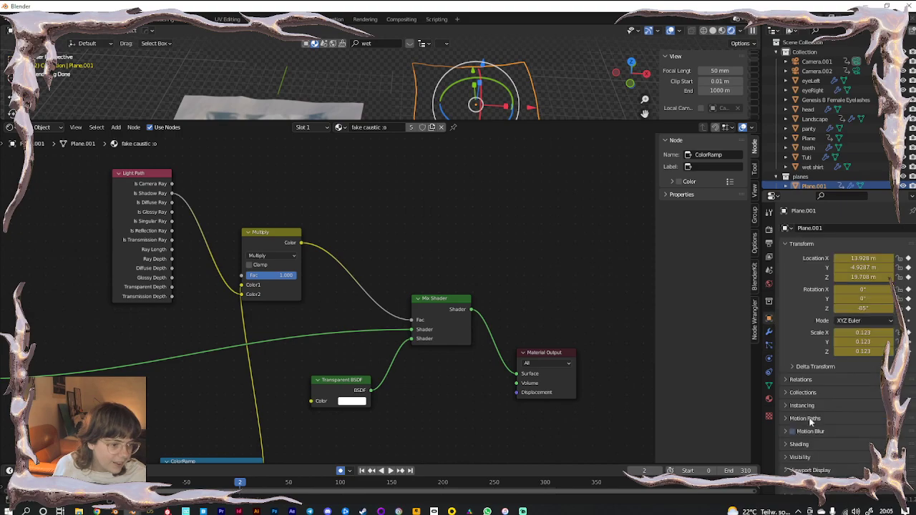
click(803, 458)
scroll(811, 433, down, 10)
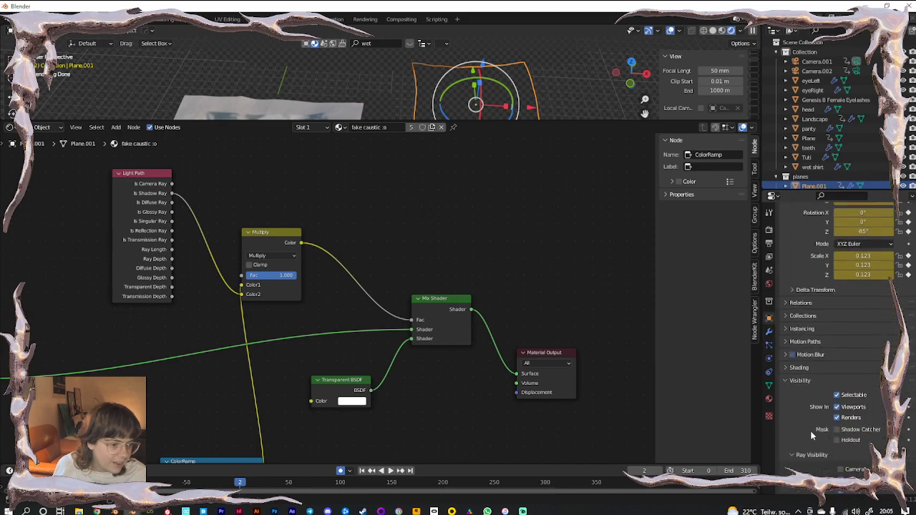
click(840, 355)
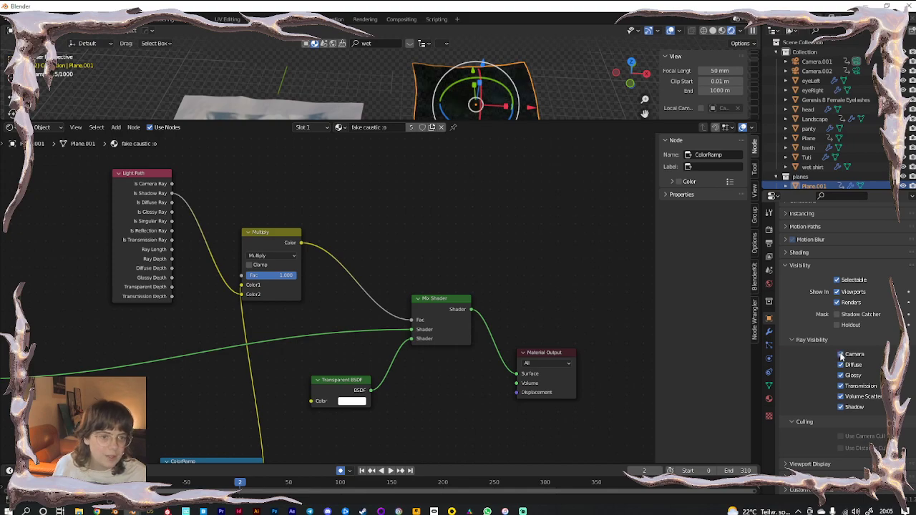
Enlarge the 3D view and turn off the plane's Camera ray visibility
drag(569, 122, 570, 362)
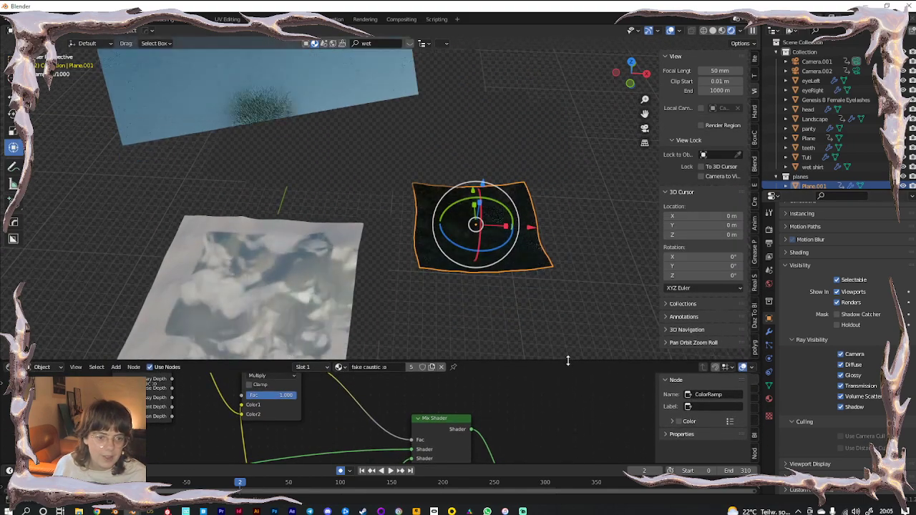
scroll(298, 202, up, 5)
shift+middle_drag(298, 202, 205, 167)
click(430, 286)
middle_drag(430, 286, 453, 315)
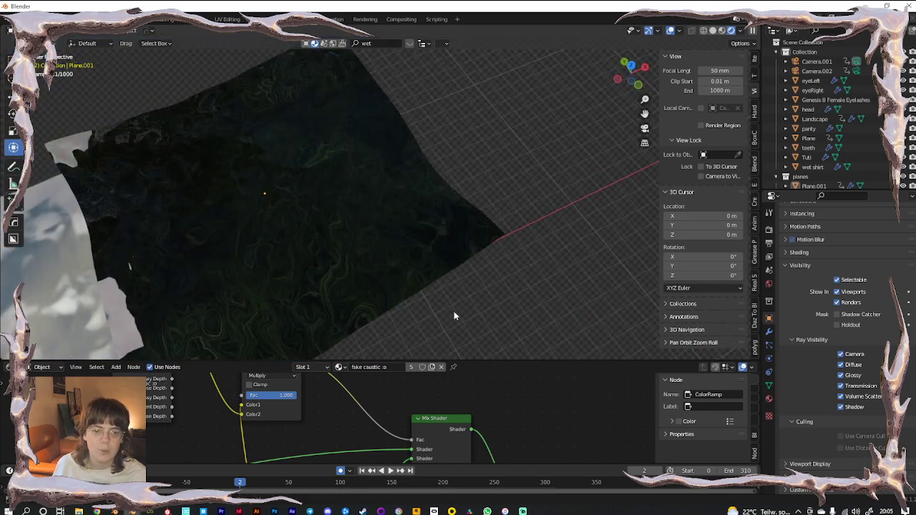
click(840, 354)
Box-select the caustic planes, lower them along Z and shift them about 3 m along X
middle_drag(409, 249, 673, 32)
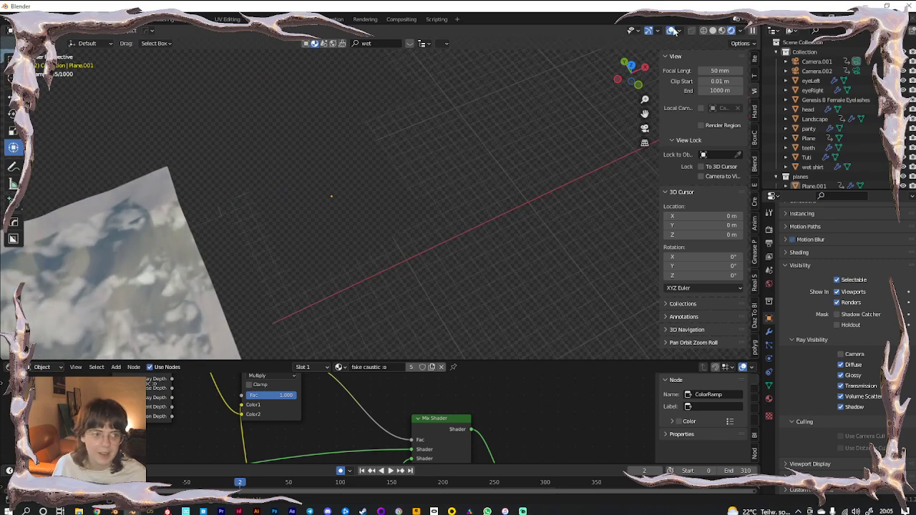
click(713, 32)
scroll(406, 223, down, 3)
middle_drag(410, 274, 422, 179)
drag(425, 152, 327, 259)
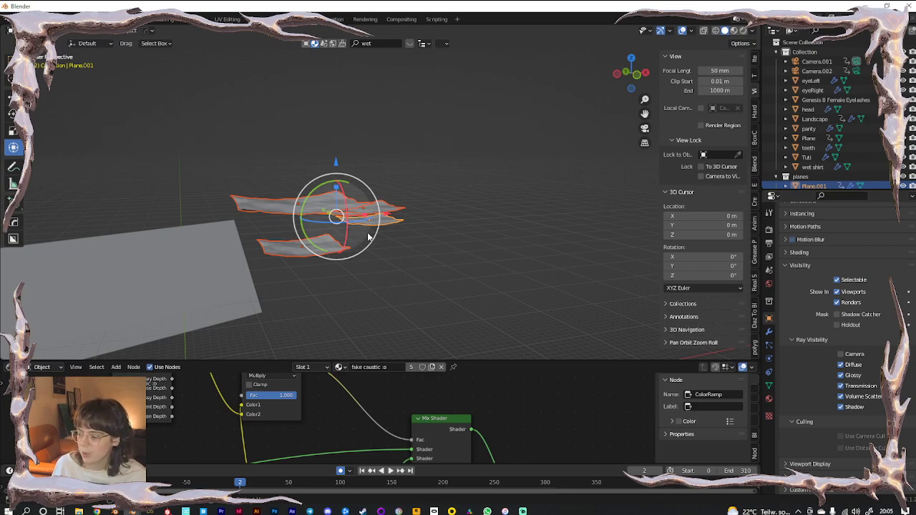
middle_drag(368, 228, 362, 280)
drag(392, 157, 332, 169)
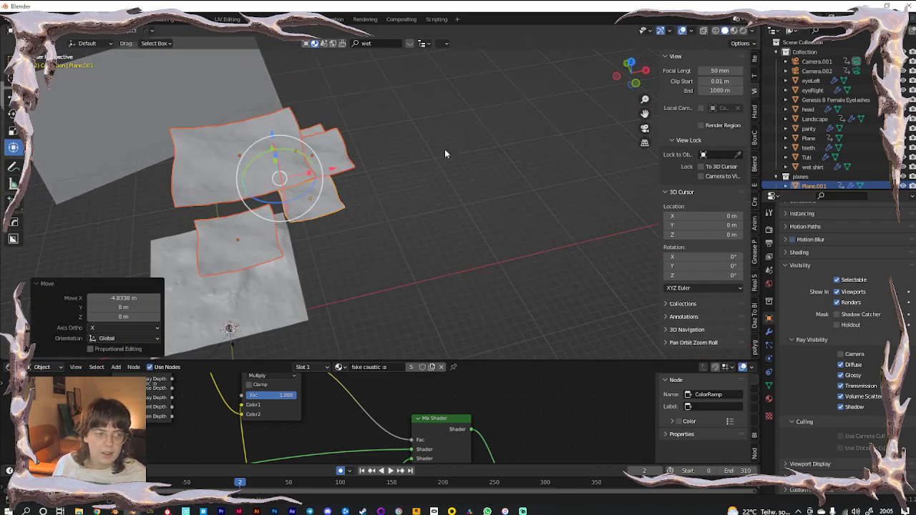
click(716, 31)
drag(273, 136, 282, 247)
shift+middle_drag(354, 277, 440, 200)
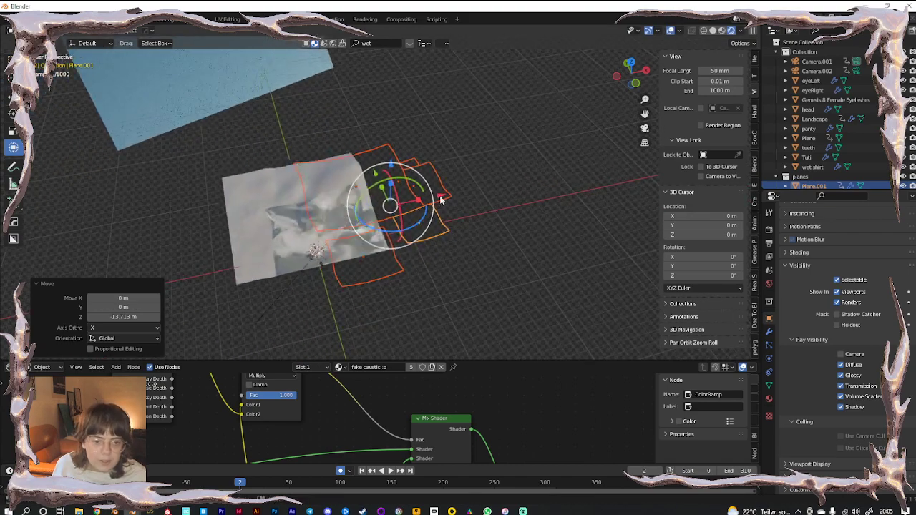
drag(440, 200, 398, 177)
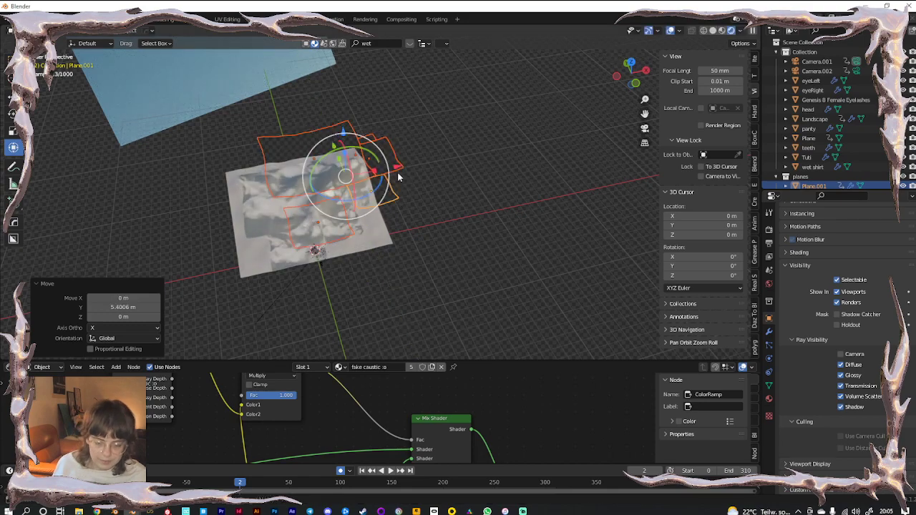
Select only Plane.003, shrink it to 0.613 scale and slide it right along X
key(KP_0)
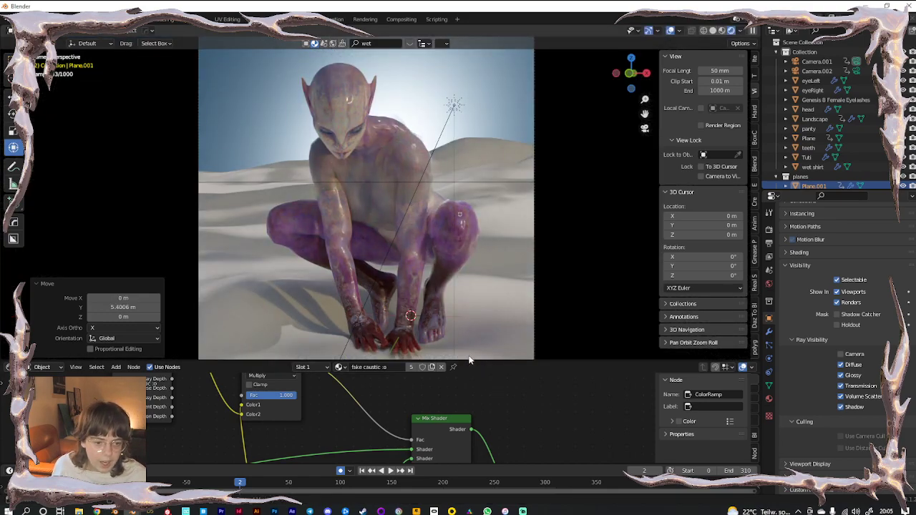
drag(471, 360, 471, 415)
middle_drag(442, 168, 405, 257)
scroll(441, 229, down, 8)
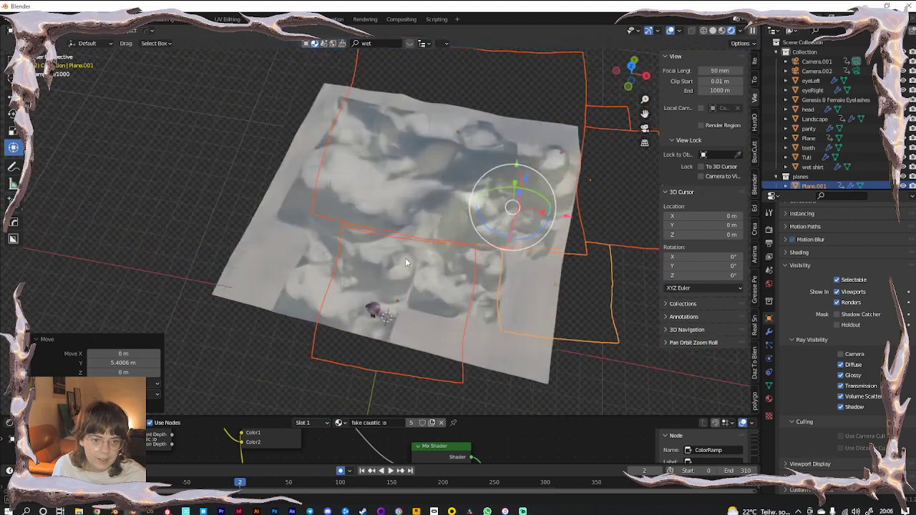
click(405, 257)
key(s)
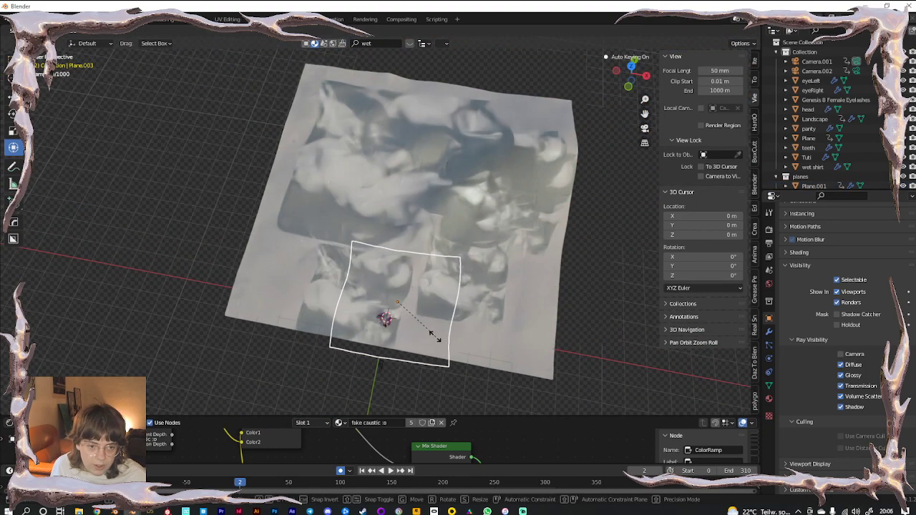
click(431, 323)
drag(453, 312, 477, 314)
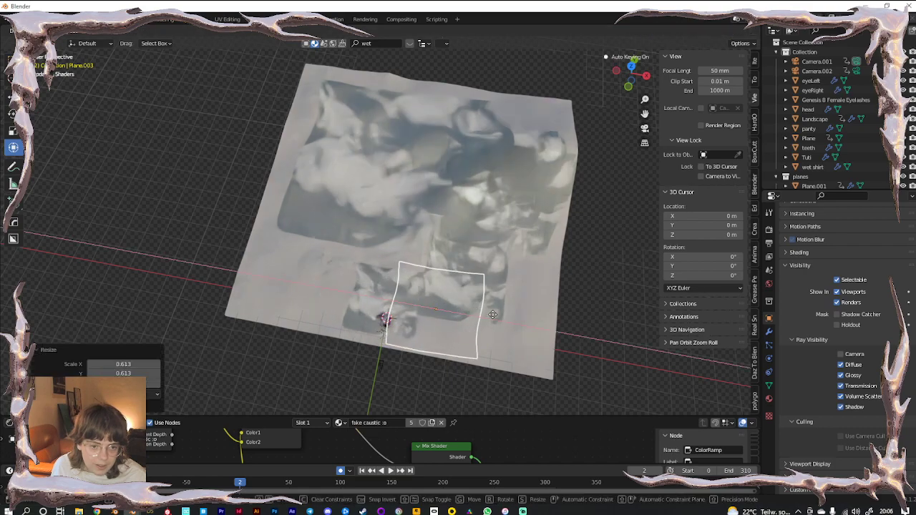
click(486, 315)
Move Plane.003 along Y, shrink it to 0.558, and check it through the camera
key(g)
key(y)
click(443, 275)
key(s)
click(443, 321)
key(KP_0)
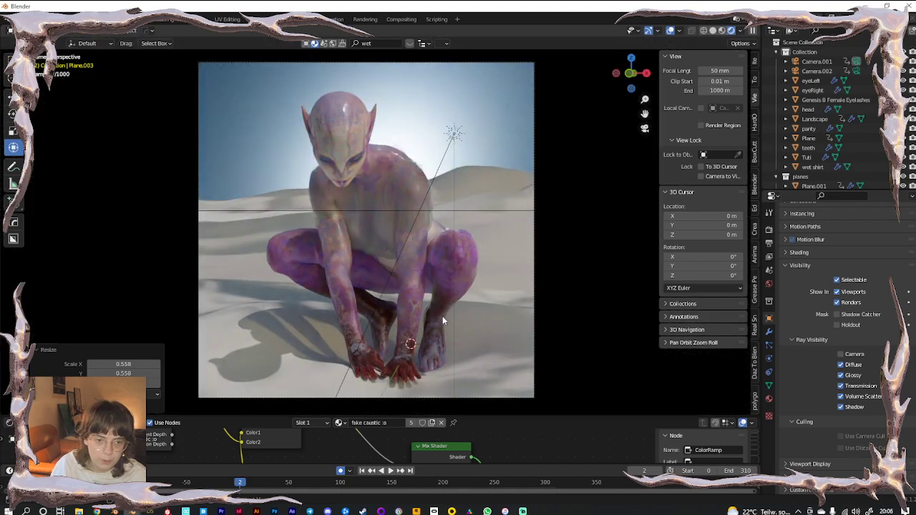
Cancel a further move of Plane.003 and return from camera to perspective view
key(g)
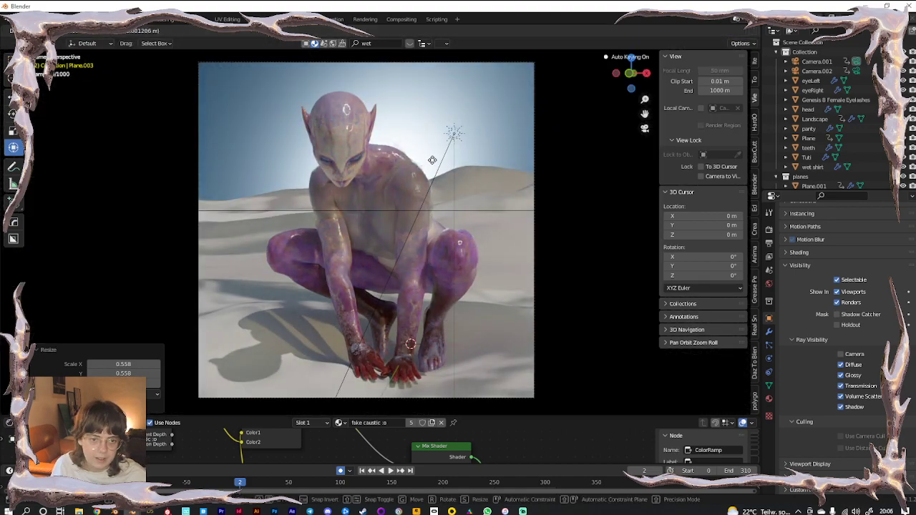
right_click(445, 217)
scroll(444, 218, down, 3)
scroll(444, 215, up, 3)
middle_drag(445, 214, 443, 214)
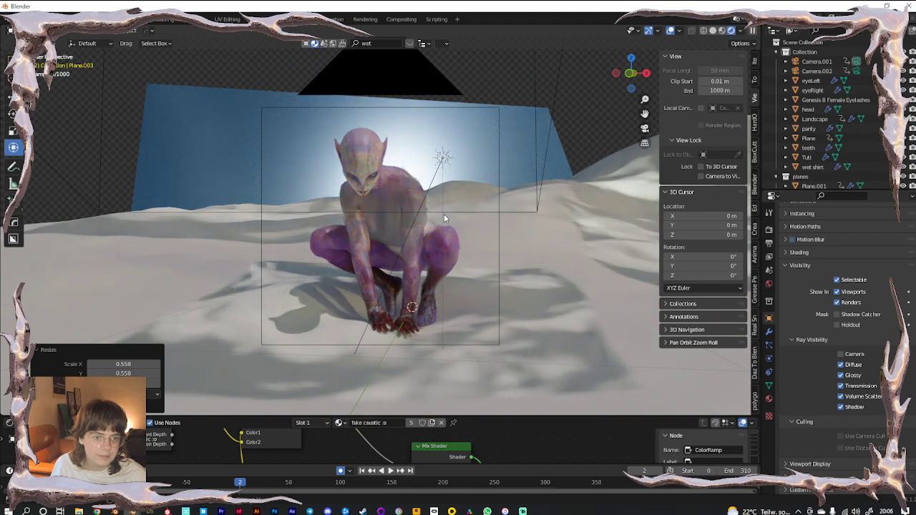
scroll(445, 217, down, 10)
In solid shading, select three more caustic planes and lower them along Z
shift+middle_drag(423, 137, 432, 205)
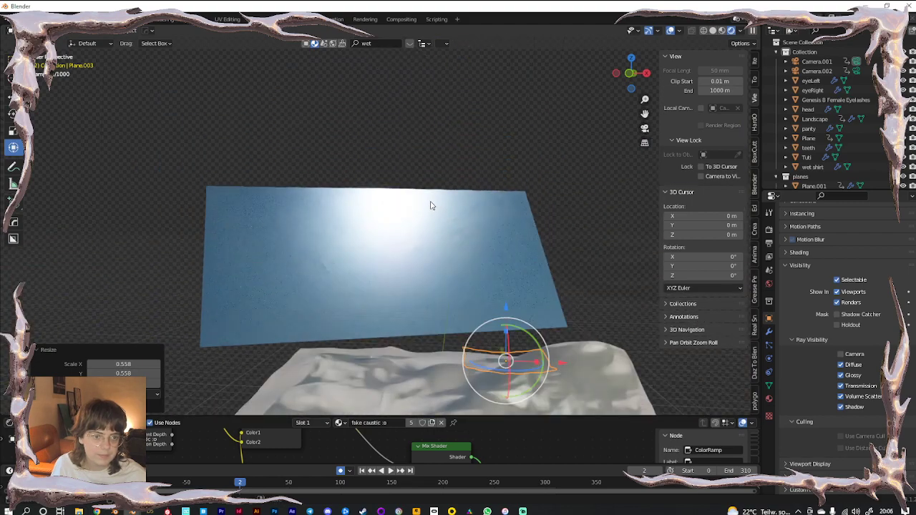
shift+middle_drag(499, 308, 440, 220)
click(713, 31)
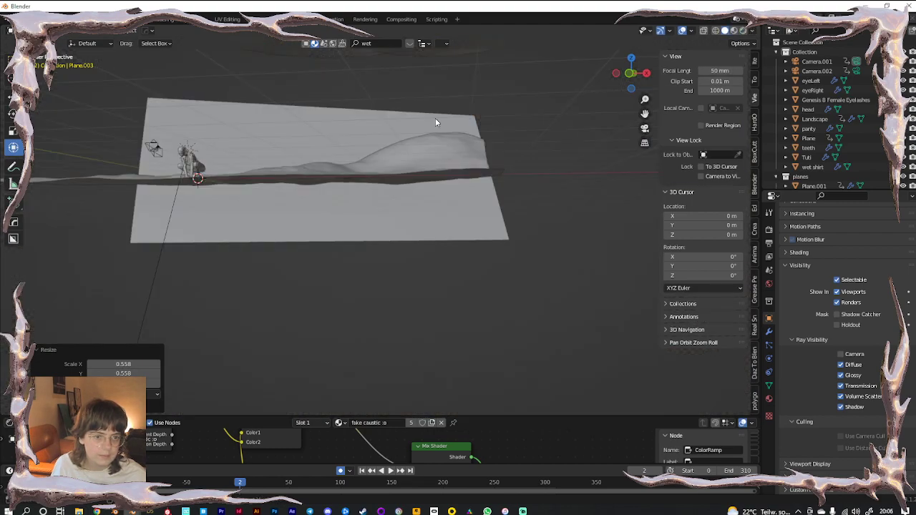
middle_drag(434, 119, 436, 174)
scroll(437, 170, down, 4)
shift+click(410, 133)
shift+click(454, 131)
shift+click(463, 169)
drag(423, 91, 422, 161)
In rendered shading, raise the caustic planes about 1 m along Z, shifting one left along X
click(748, 31)
click(742, 31)
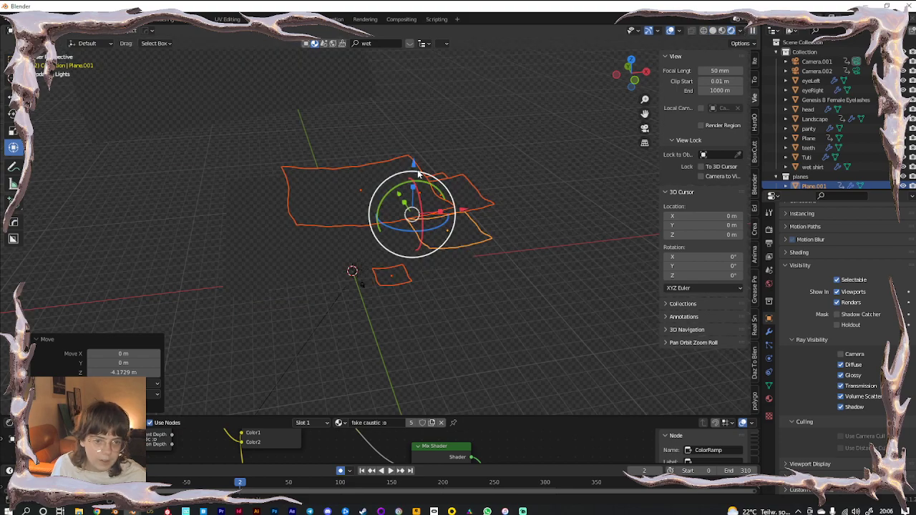
drag(413, 163, 415, 153)
drag(464, 204, 423, 263)
scroll(408, 294, up, 4)
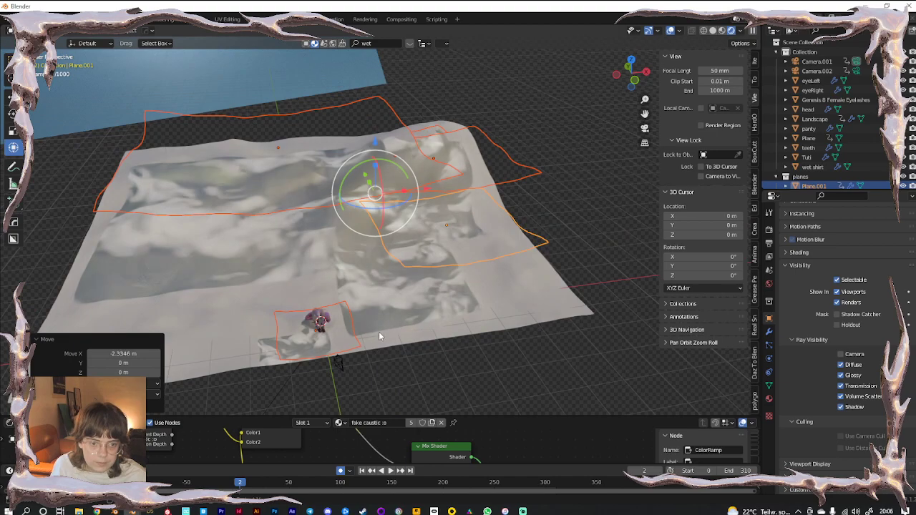
scroll(379, 339, up, 4)
shift+middle_drag(358, 357, 367, 272)
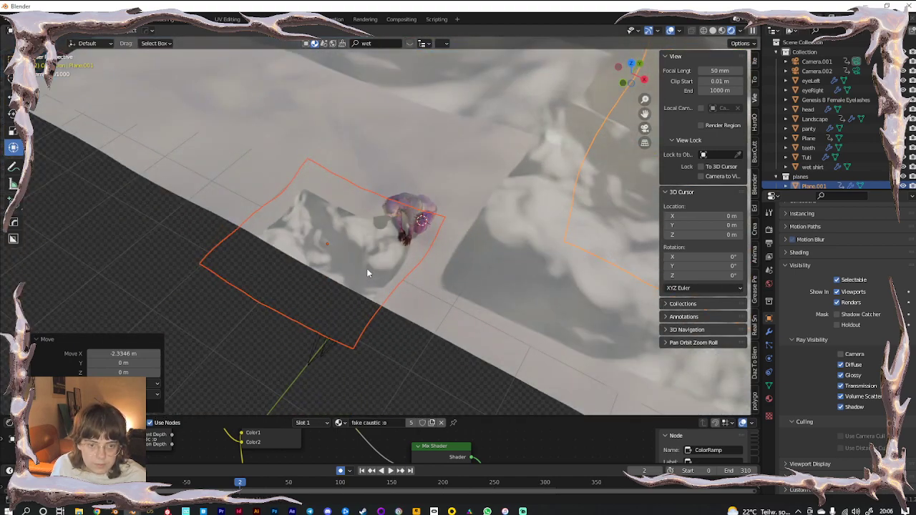
key(g)
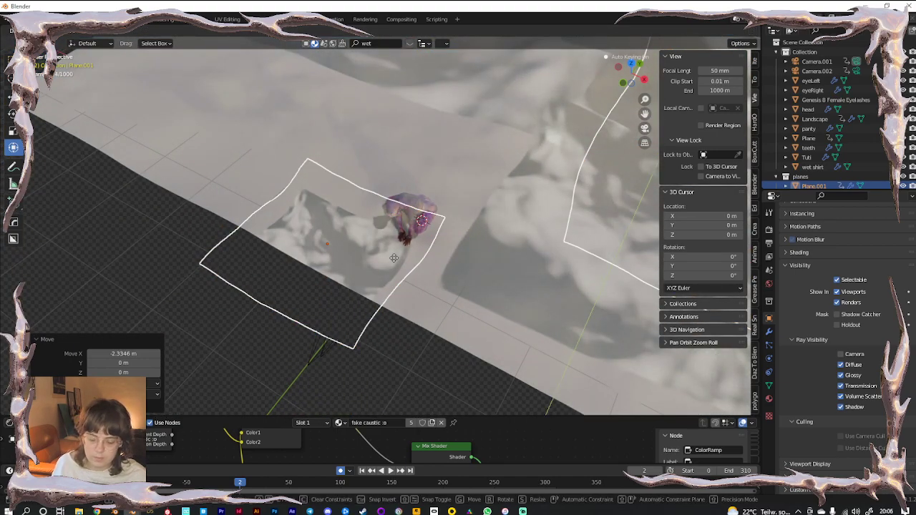
key(z)
click(419, 166)
Move a caustic plane up the hill and check it through the camera
middle_drag(419, 164, 441, 169)
scroll(472, 148, down, 3)
shift+middle_drag(442, 169, 356, 221)
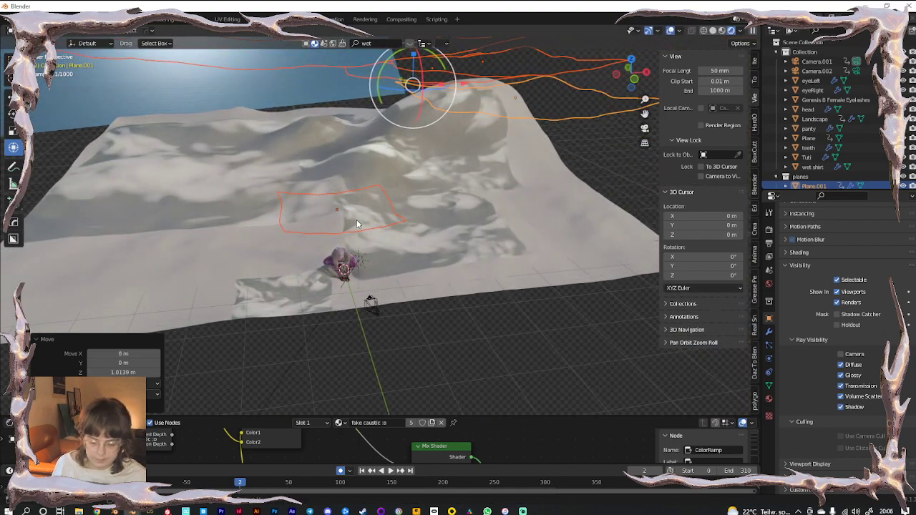
key(g)
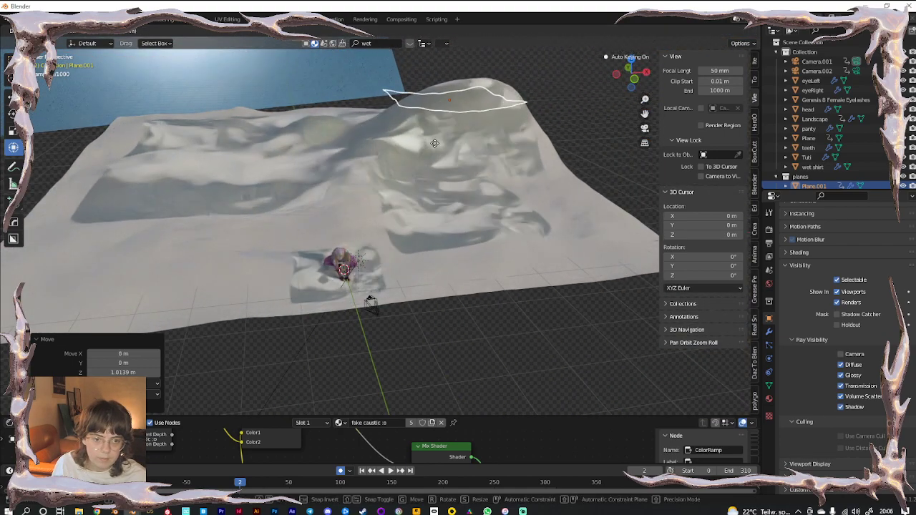
click(443, 136)
key(KP_0)
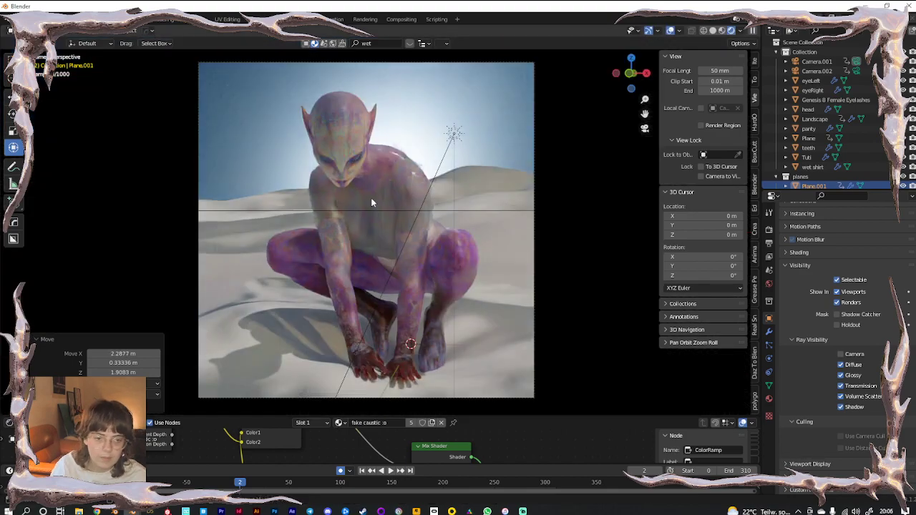
key(KP_0)
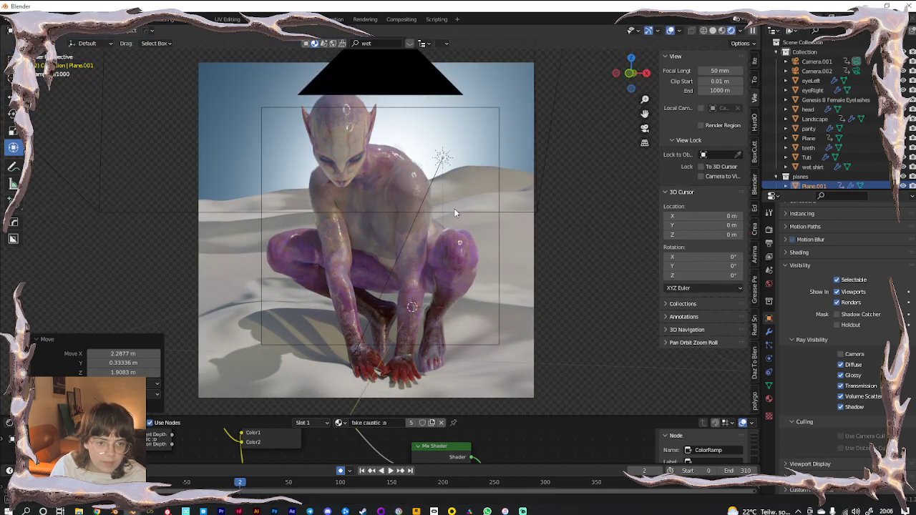
scroll(442, 228, down, 5)
middle_drag(430, 216, 437, 264)
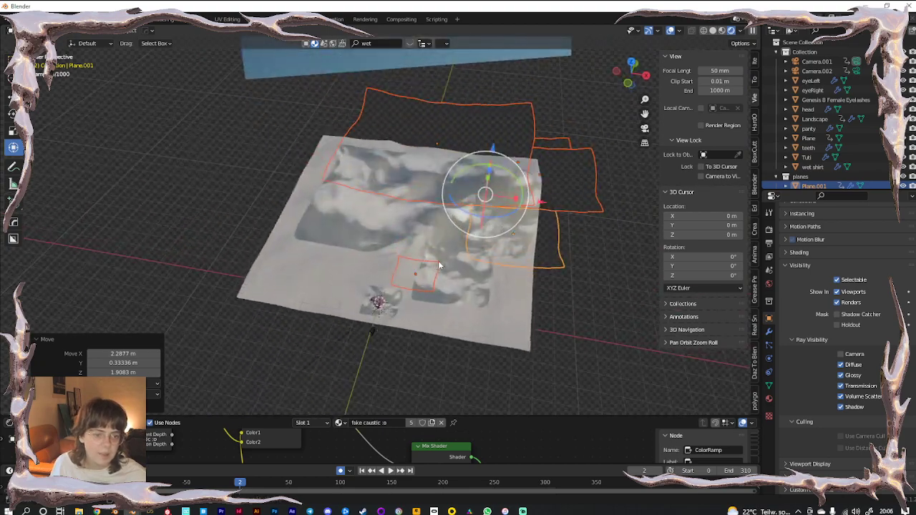
Reposition the small caustic plane on its own
click(515, 250)
click(515, 223)
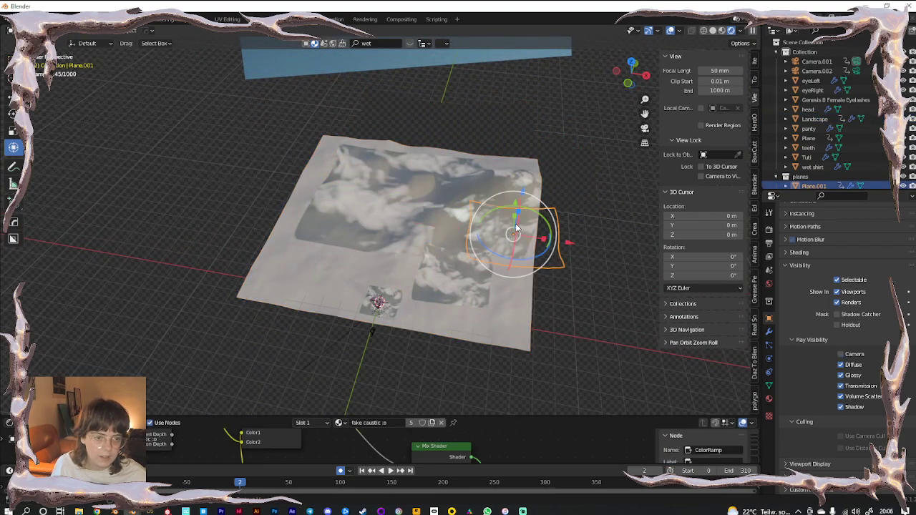
key(g)
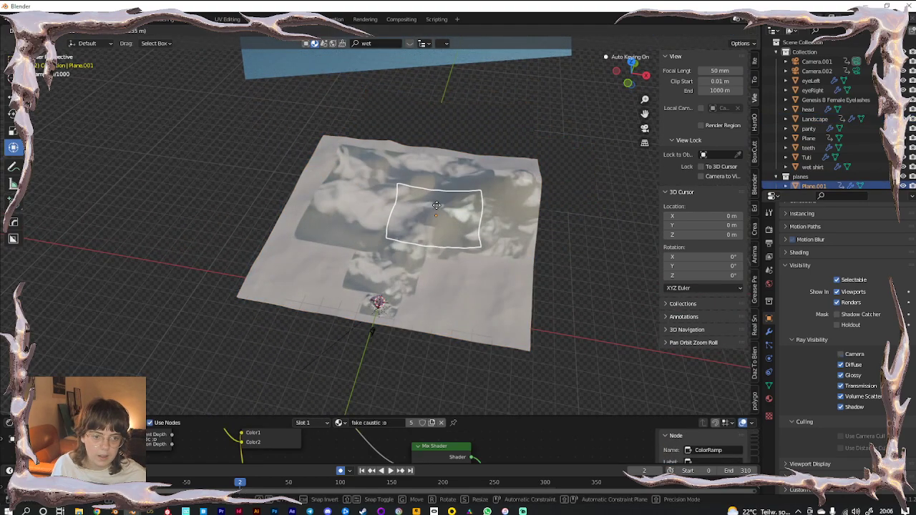
click(438, 203)
Scale Plane.006 up to 3.596, then select the Landscape
click(437, 119)
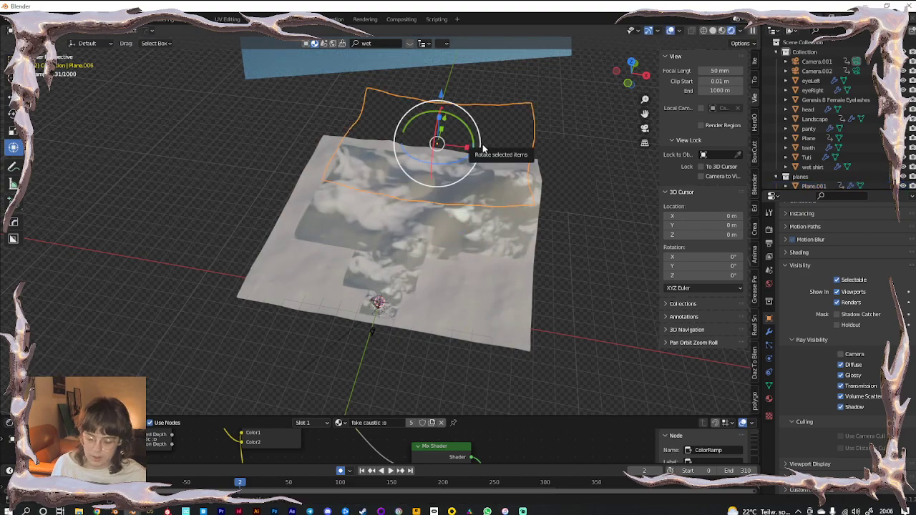
key(s)
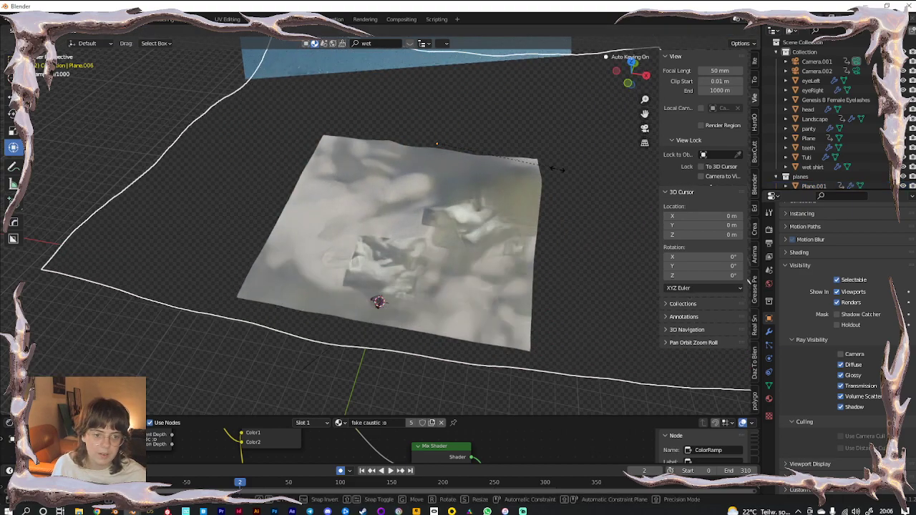
click(595, 187)
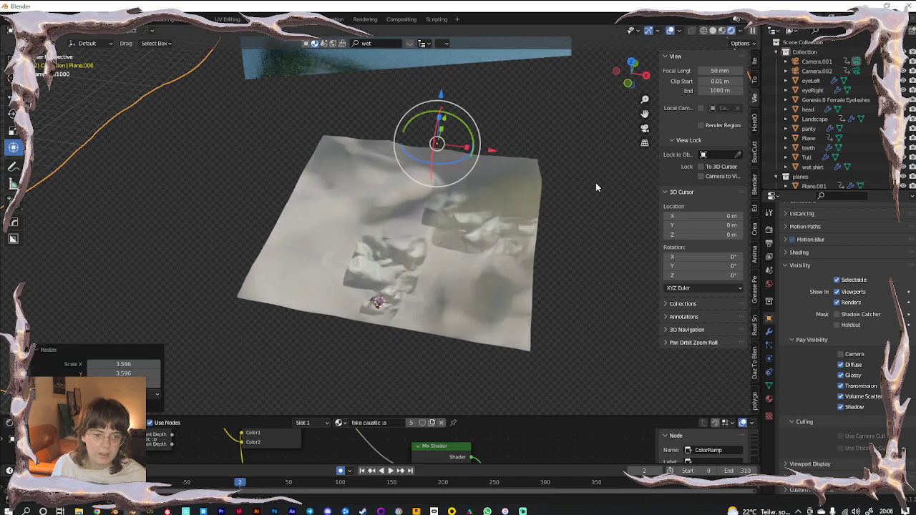
click(386, 272)
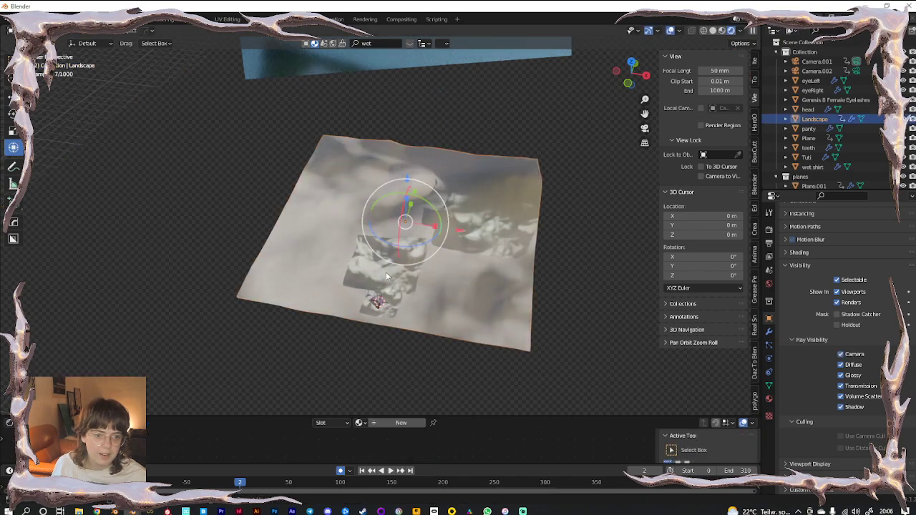
Compare solid and rendered shading, then select Plane.005 in the outliner
click(714, 30)
scroll(494, 216, down, 5)
scroll(470, 230, up, 6)
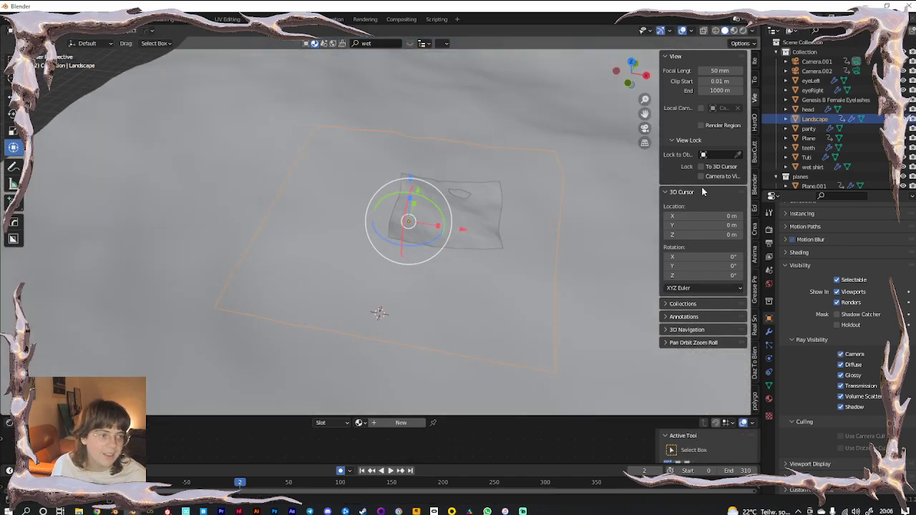
click(732, 30)
click(808, 138)
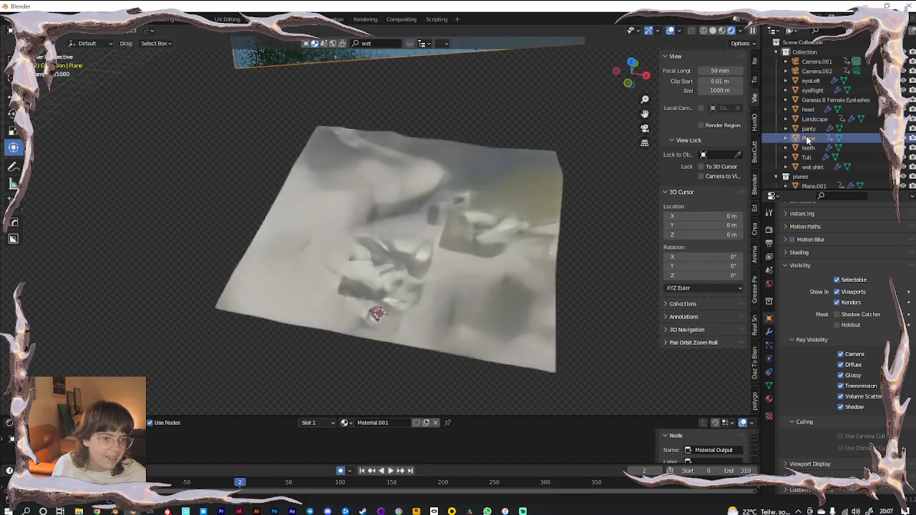
scroll(810, 179, down, 5)
click(809, 142)
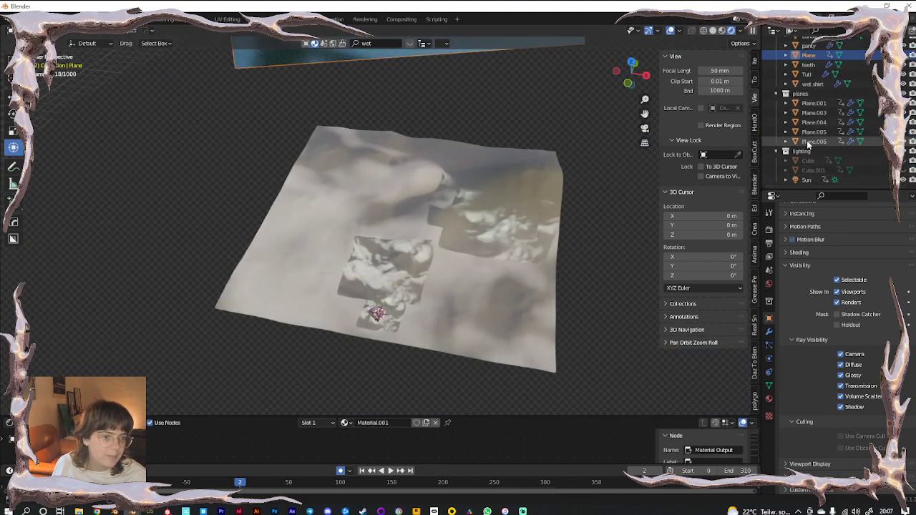
click(814, 132)
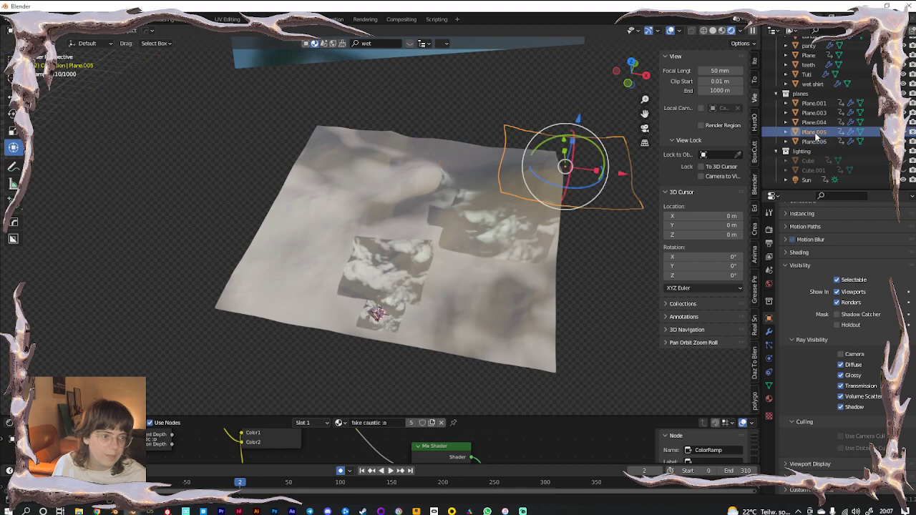
Hide Plane.005, Plane.004 and Plane.001, keep Plane.003 visible, and view through the camera
click(907, 132)
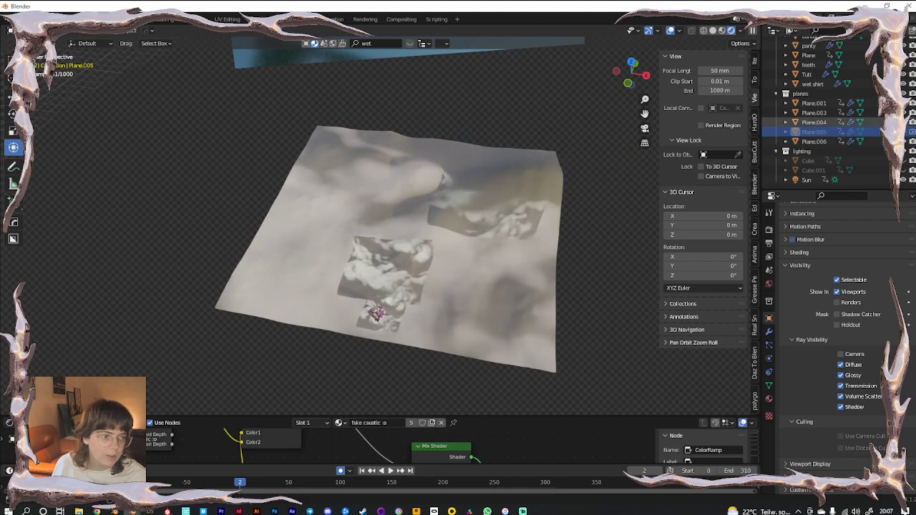
click(907, 122)
click(908, 112)
click(907, 113)
click(908, 103)
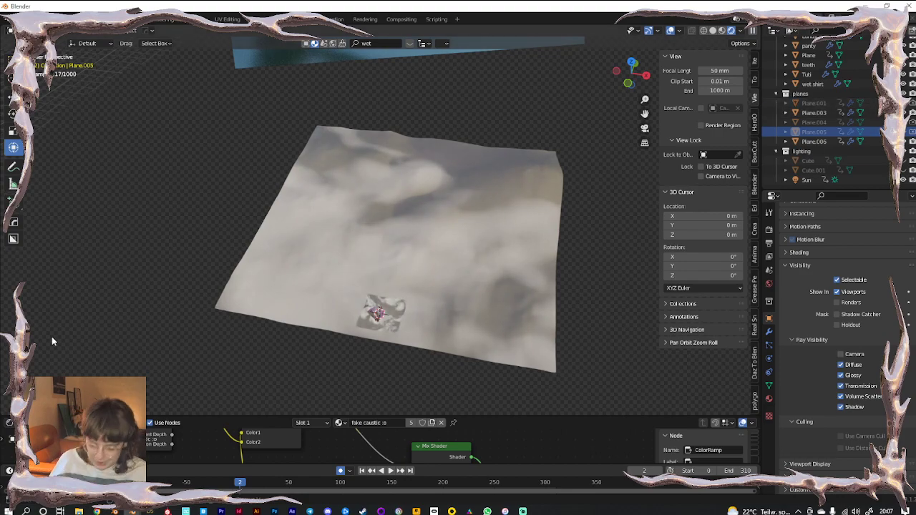
key(KP_0)
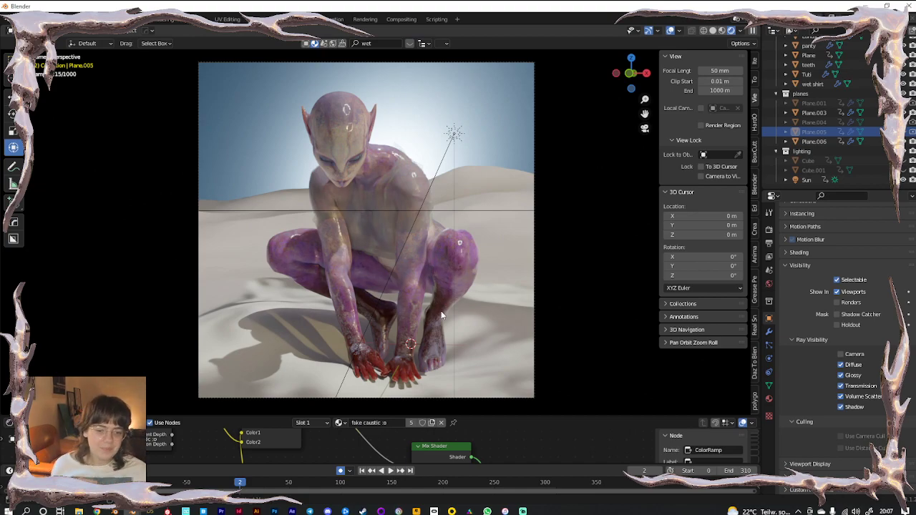
click(811, 141)
Nudge Plane.003 about 0.10 m along X
click(811, 113)
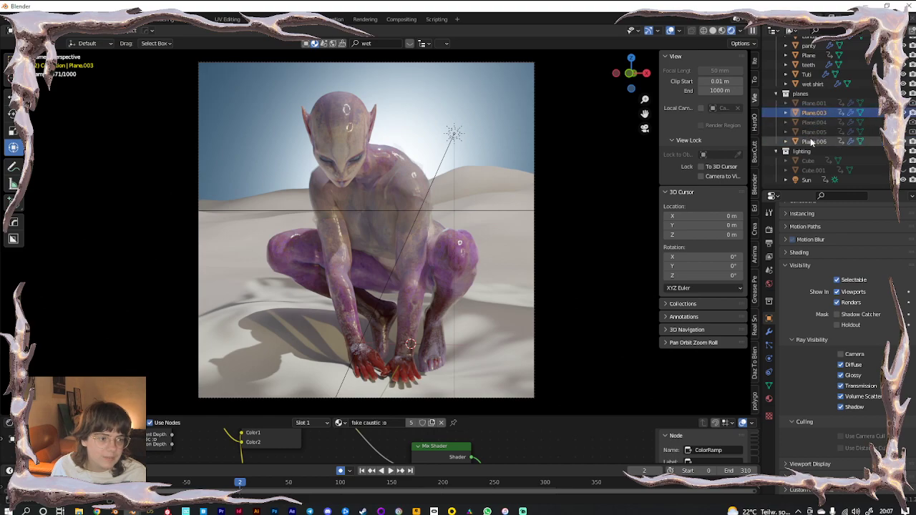
key(g)
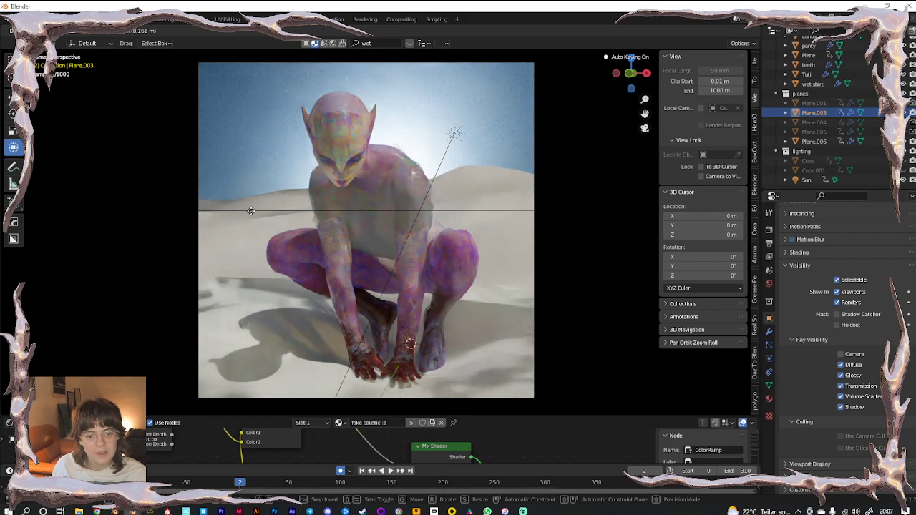
click(289, 148)
key(g)
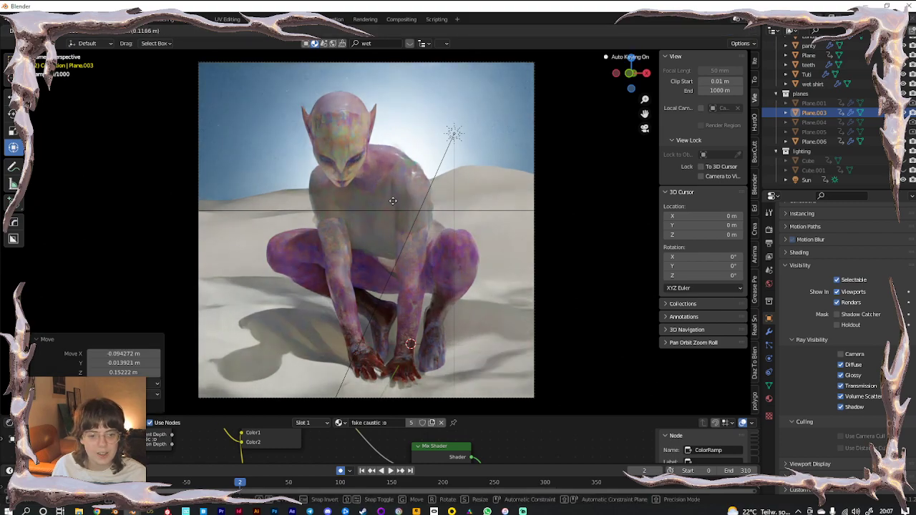
click(262, 133)
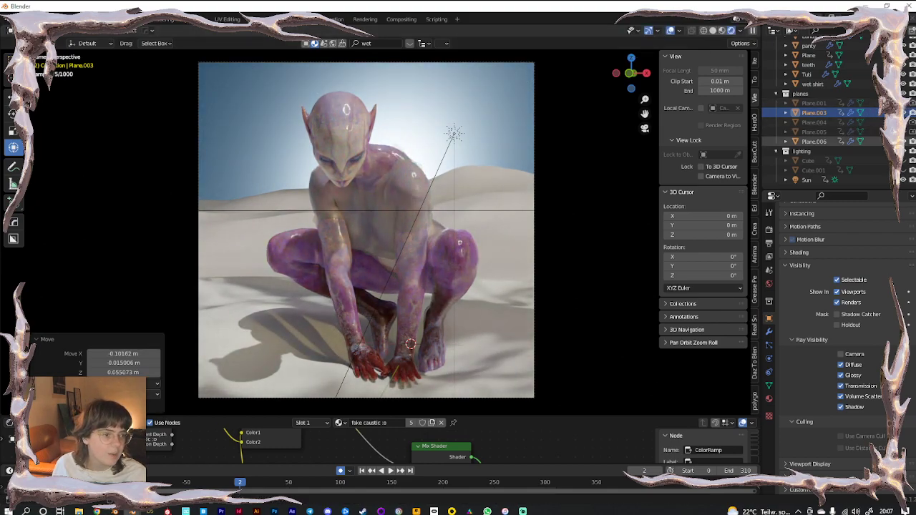
Make the Cube and Cube.001 fog volumes visible again
click(904, 161)
click(904, 170)
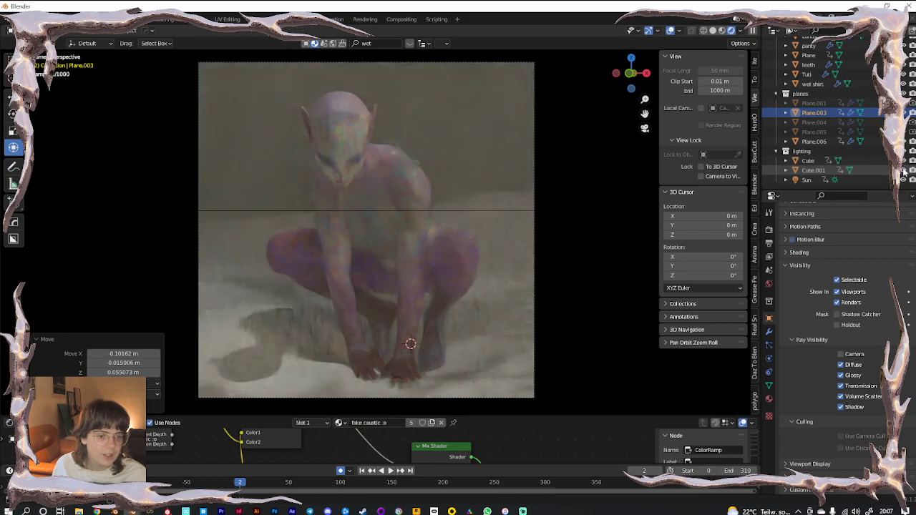
middle_drag(584, 233, 331, 271)
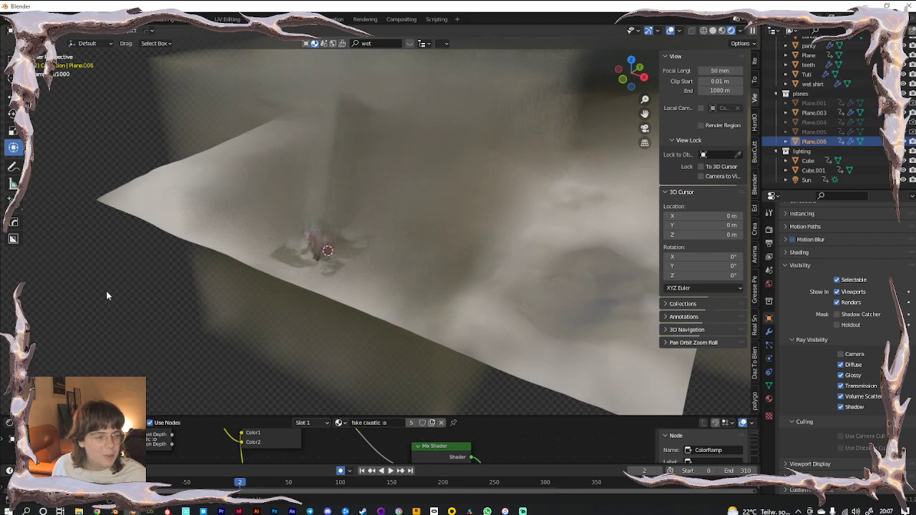
Inspect the Sun's light settings and enlarge the shader node editor
click(808, 180)
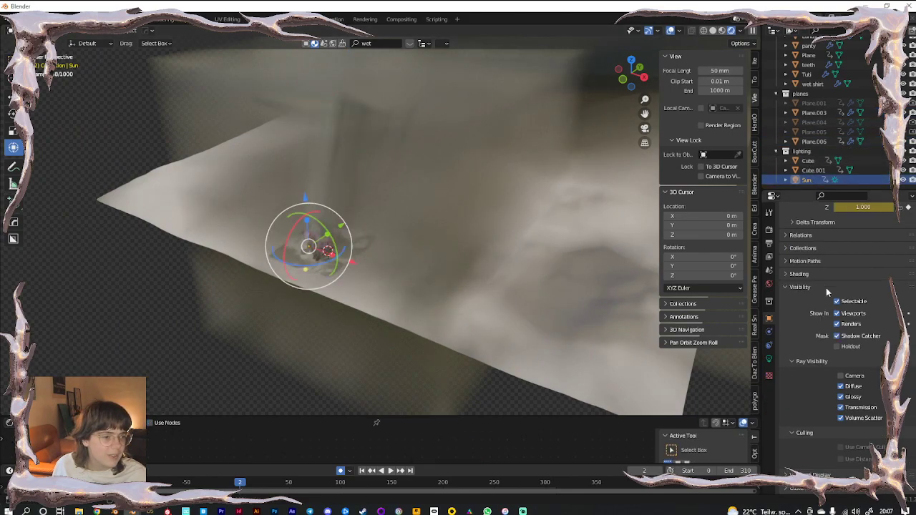
scroll(829, 334, up, 5)
click(768, 358)
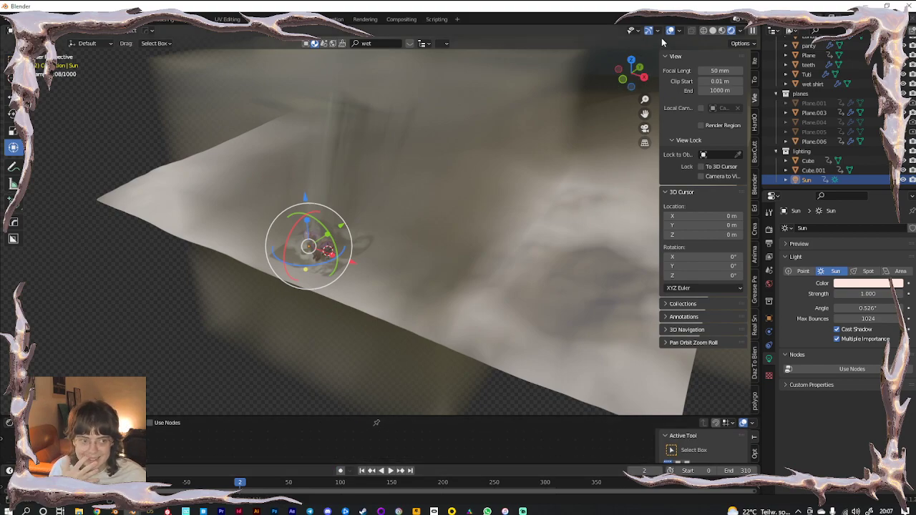
click(303, 331)
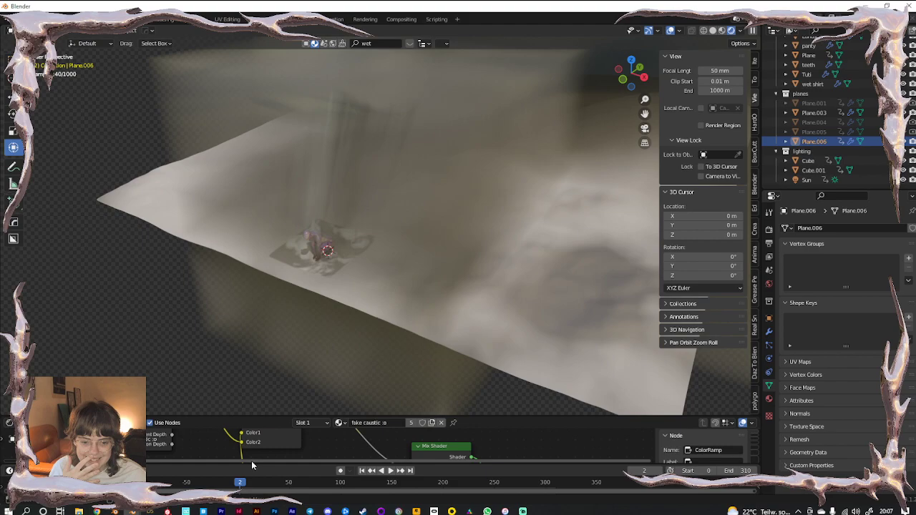
drag(240, 465, 224, 357)
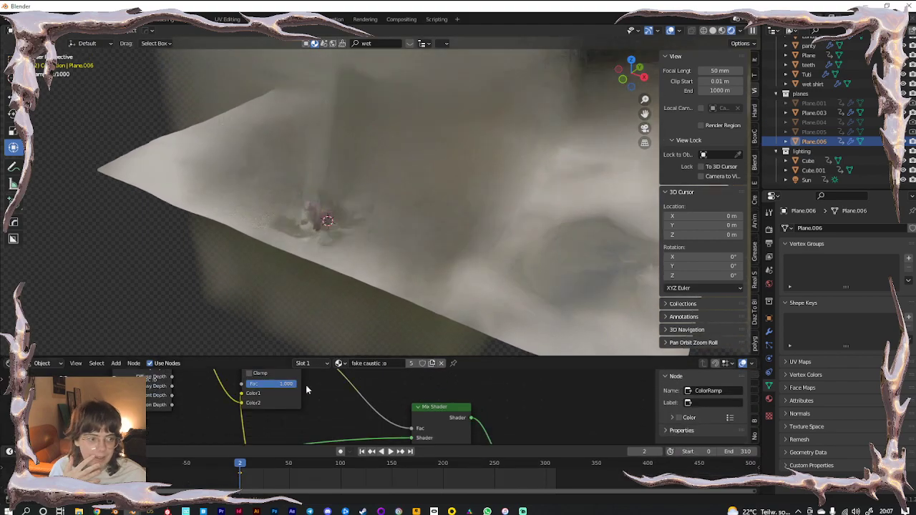
Delete the keyframes of all objects from Plane.001 through Sun
click(805, 181)
shift+click(818, 103)
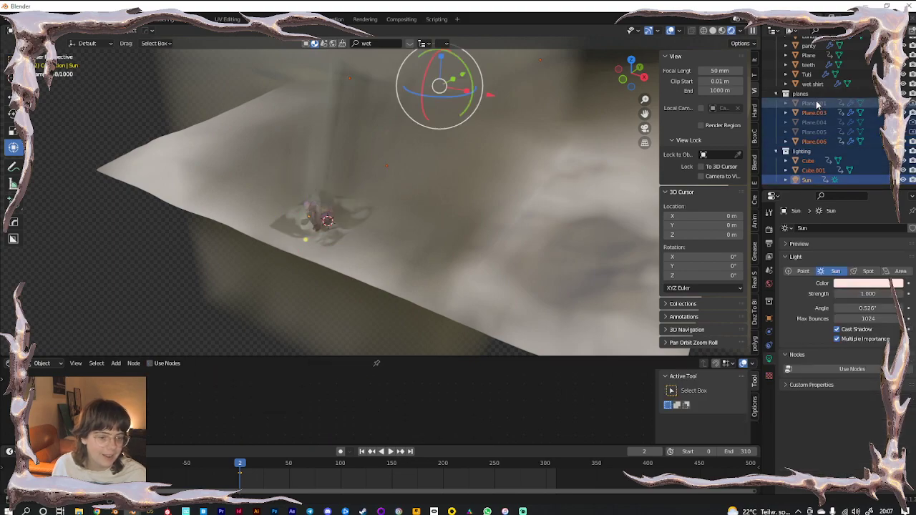
key(x)
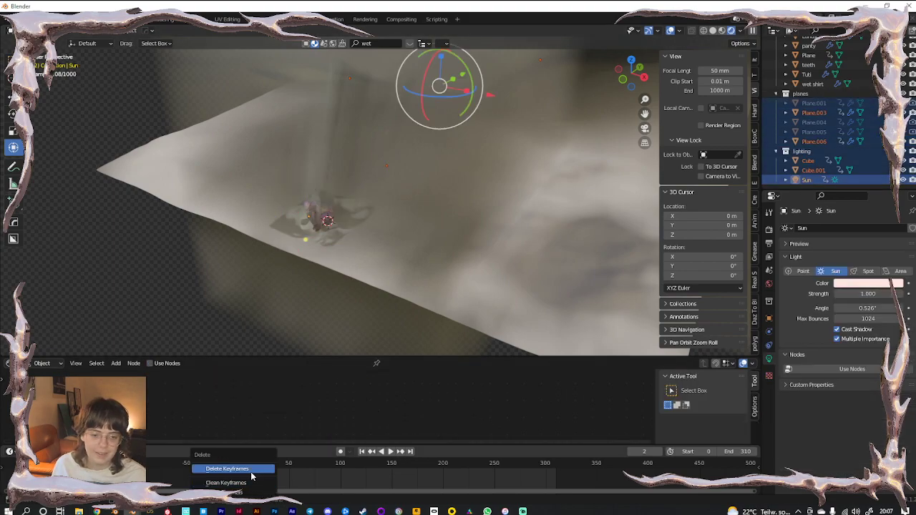
click(248, 470)
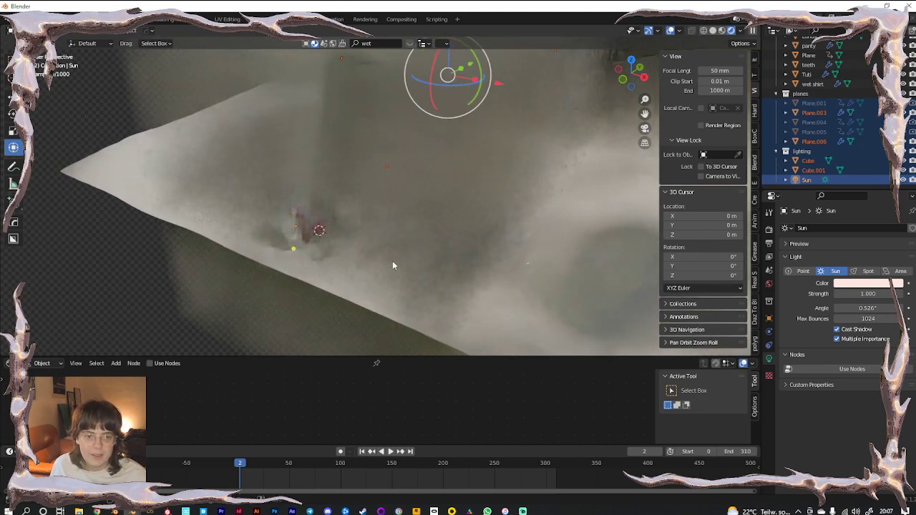
click(342, 260)
click(337, 224)
middle_drag(337, 224, 380, 192)
Set the Sun light's strength to 5
ctrl+middle_drag(292, 279, 291, 315)
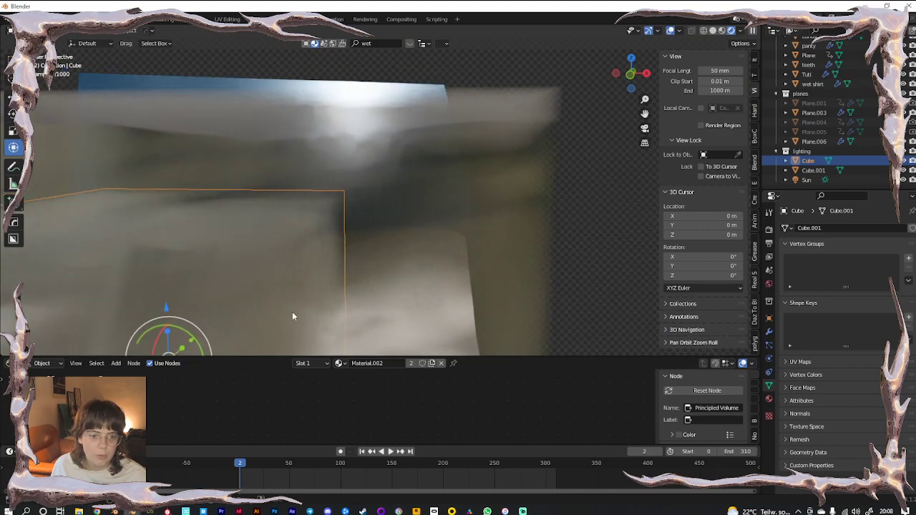
key(KP_0)
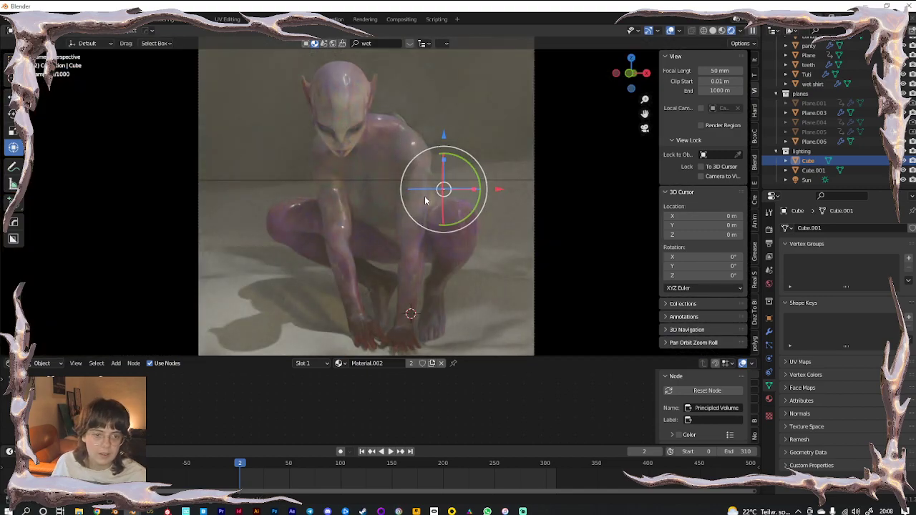
scroll(392, 232, down, 8)
middle_drag(343, 244, 360, 254)
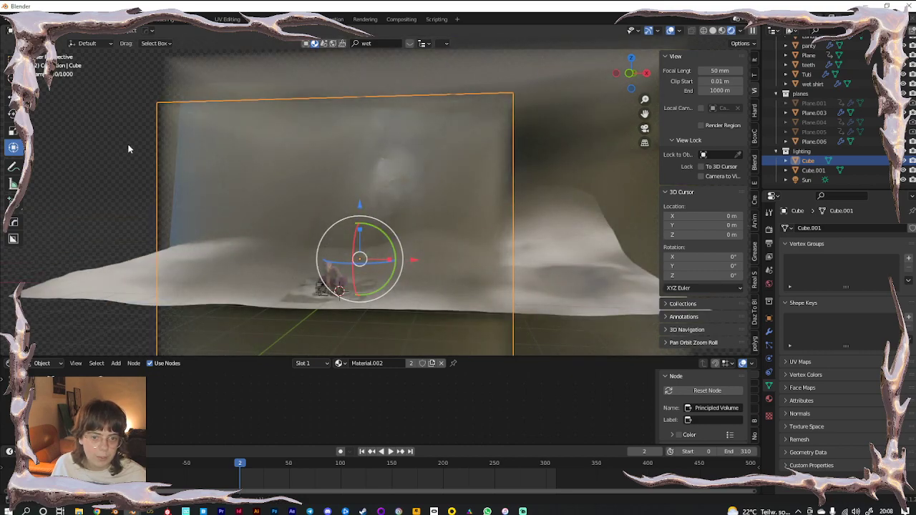
click(103, 153)
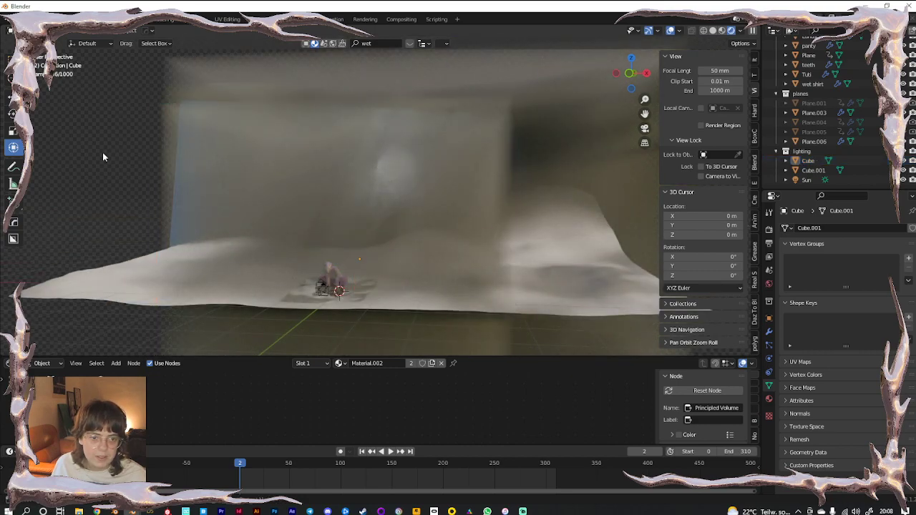
click(806, 180)
text(5)
key(Return)
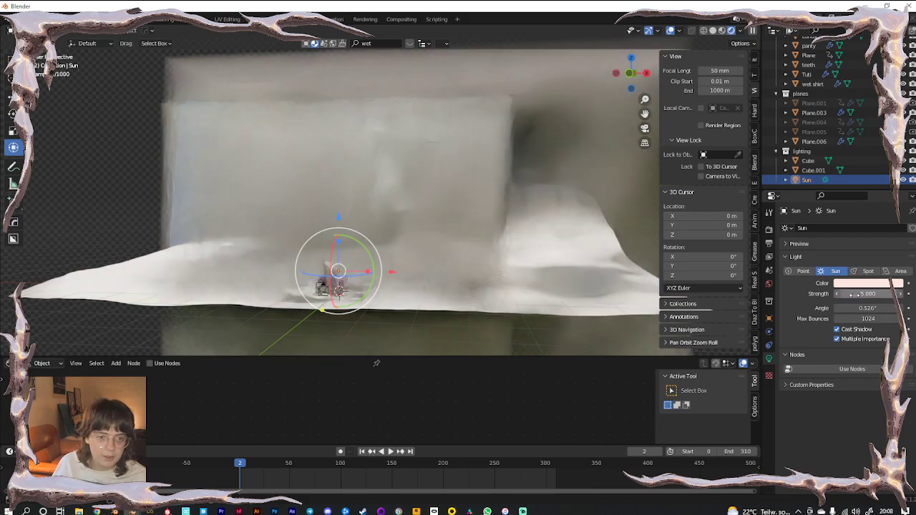
click(100, 189)
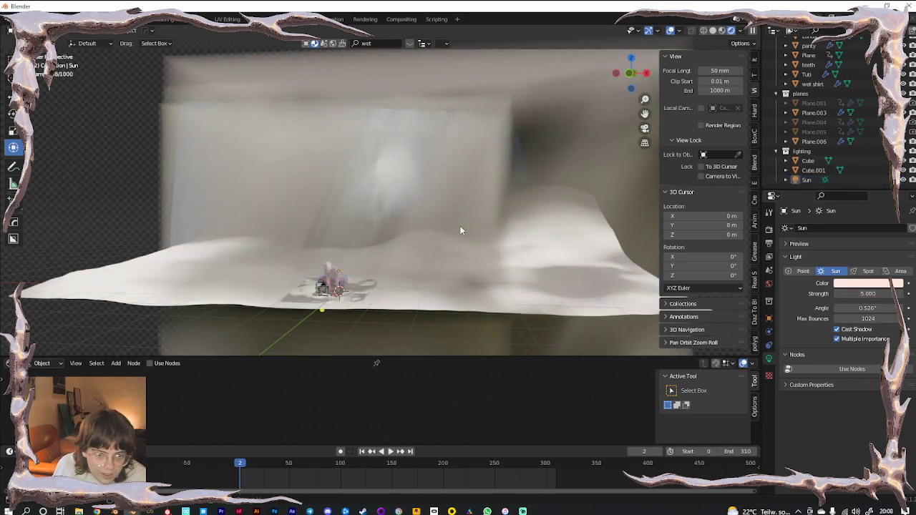
Enlarge the 3D view and hide overlays for a clean camera preview
key(KP_0)
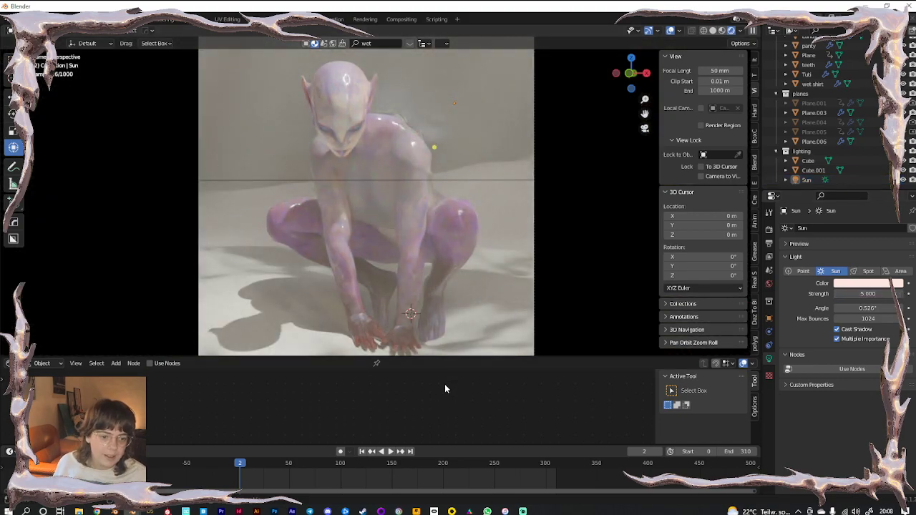
drag(435, 358, 431, 434)
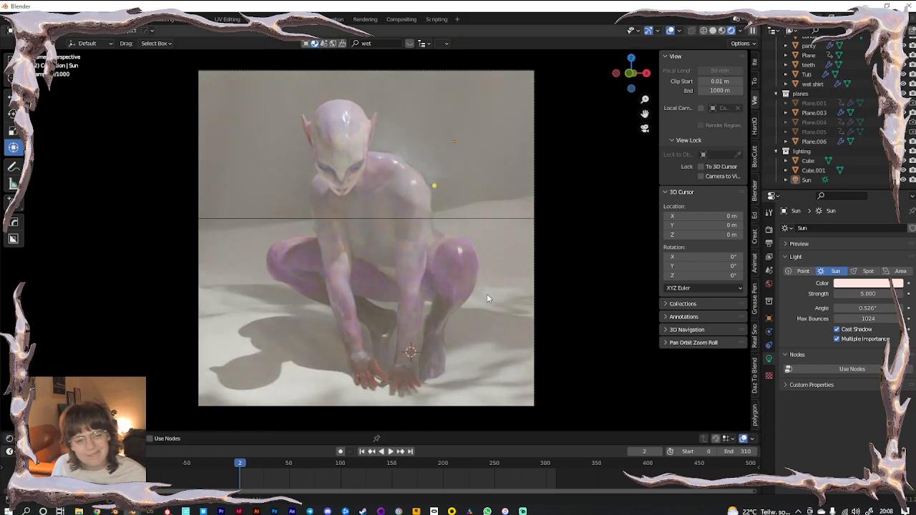
click(669, 32)
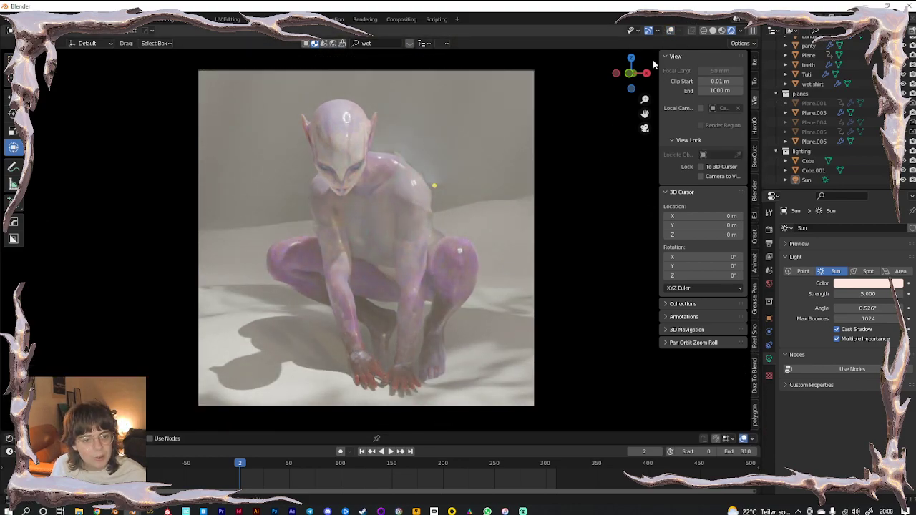
Move Plane.006 vertically along Z with overlays shown again
middle_drag(440, 328, 374, 272)
click(371, 231)
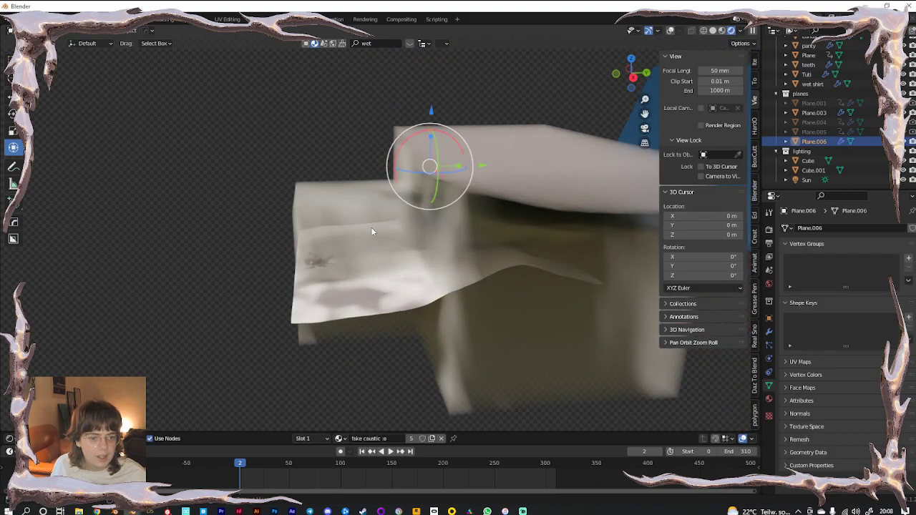
click(670, 31)
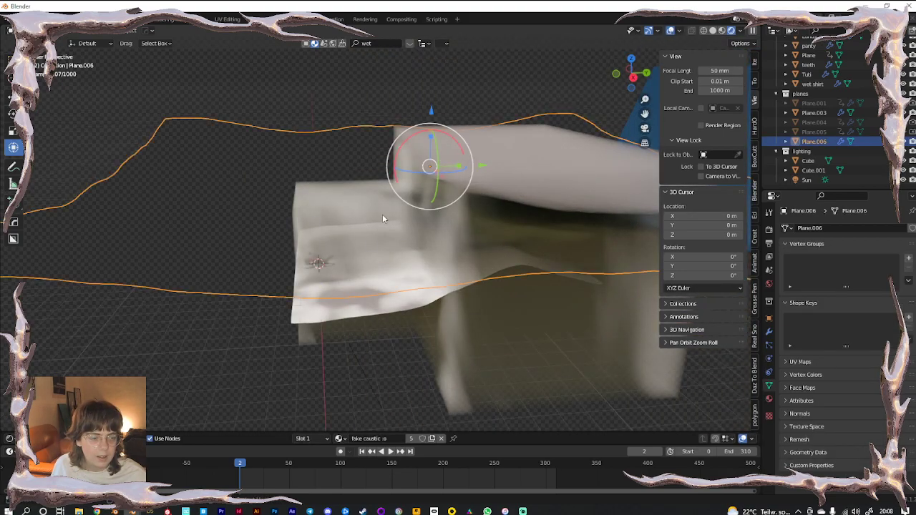
key(g)
key(z)
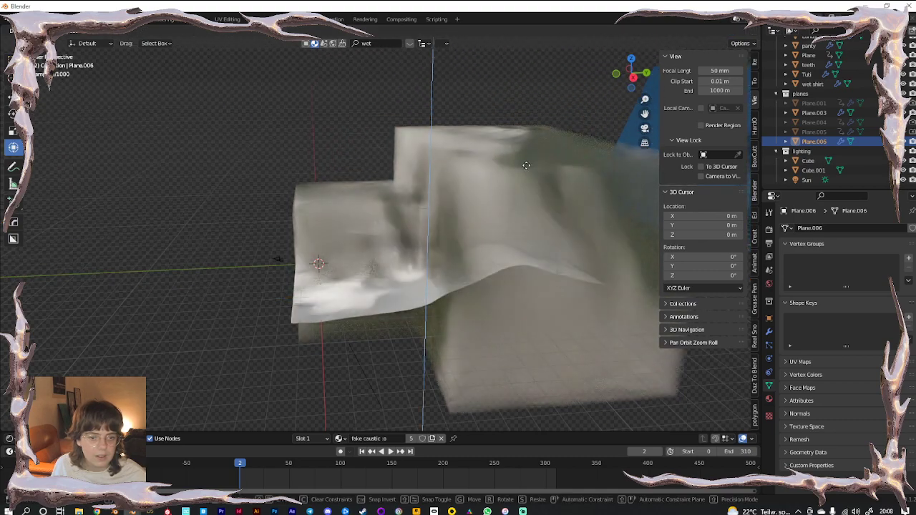
click(586, 218)
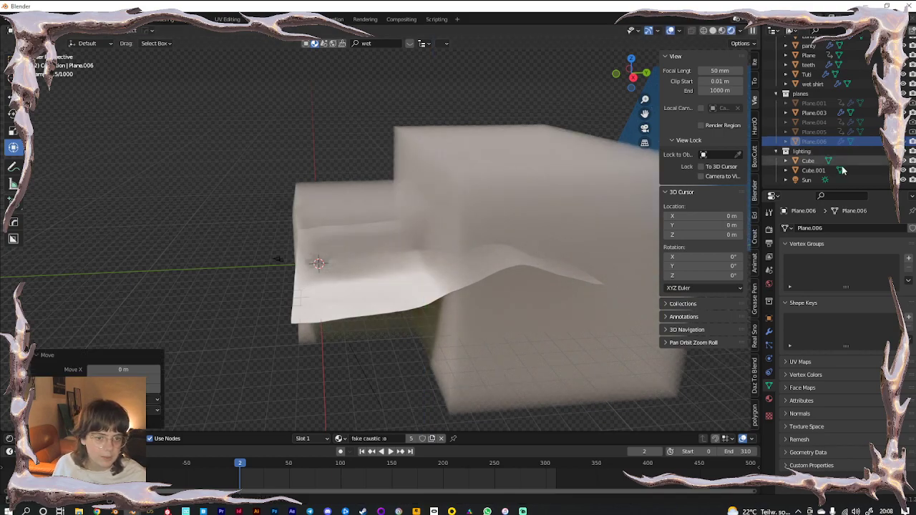
middle_drag(250, 298, 347, 277)
scroll(346, 277, up, 4)
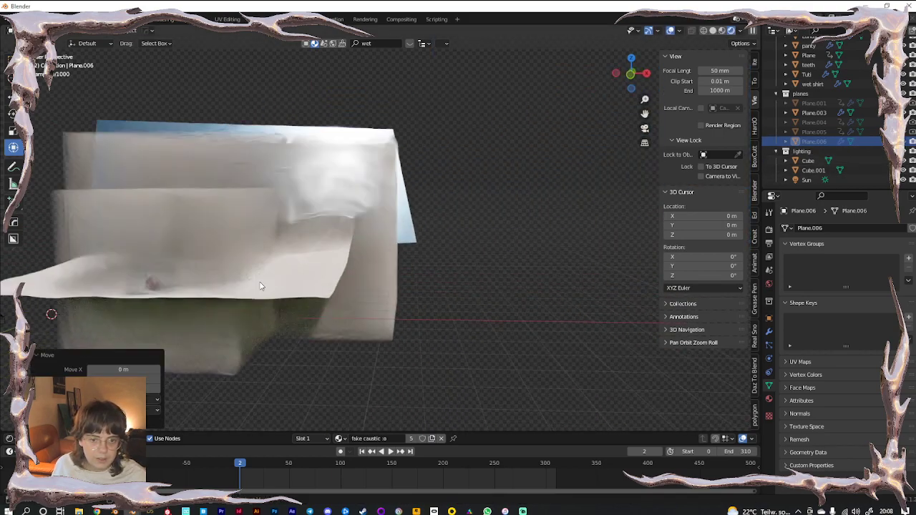
shift+middle_drag(343, 245, 539, 222)
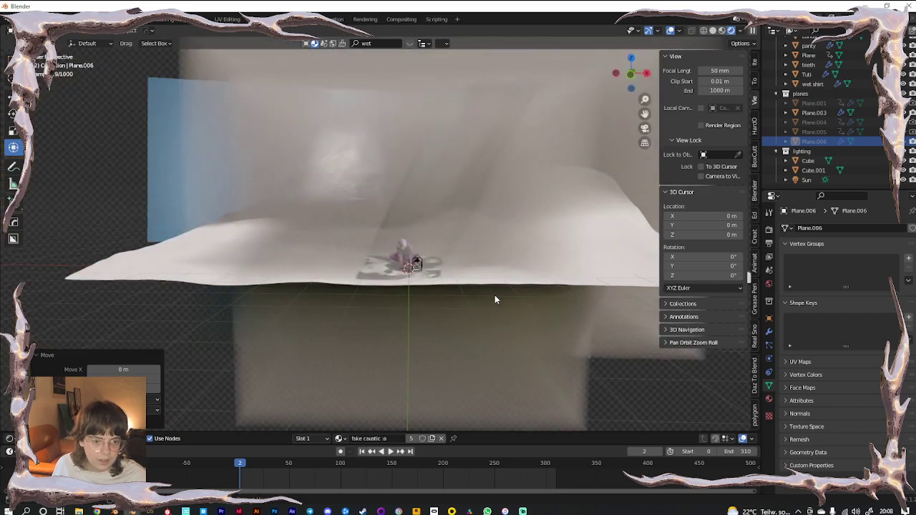
key(KP_0)
key(KP_0)
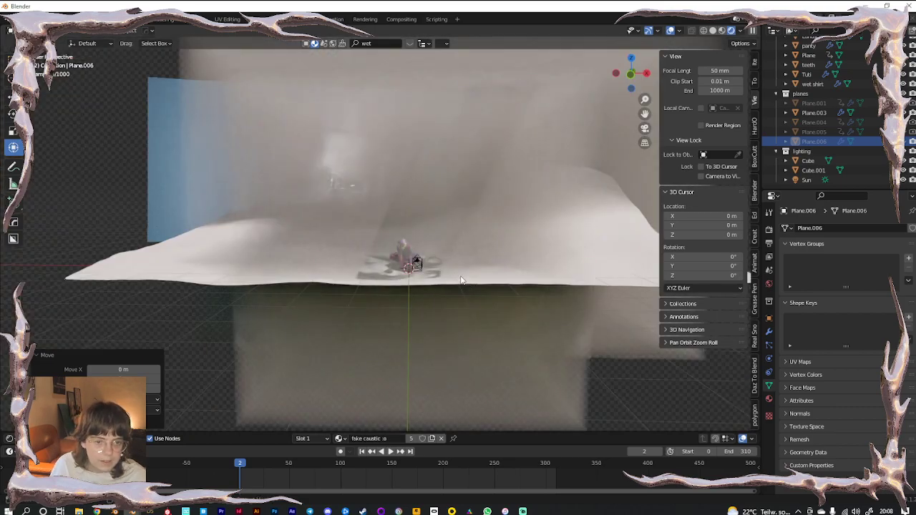
Rotate the fog Cube about its Y axis, toggle Plane.006 visibility, and return to camera view
click(468, 216)
middle_drag(468, 216, 368, 297)
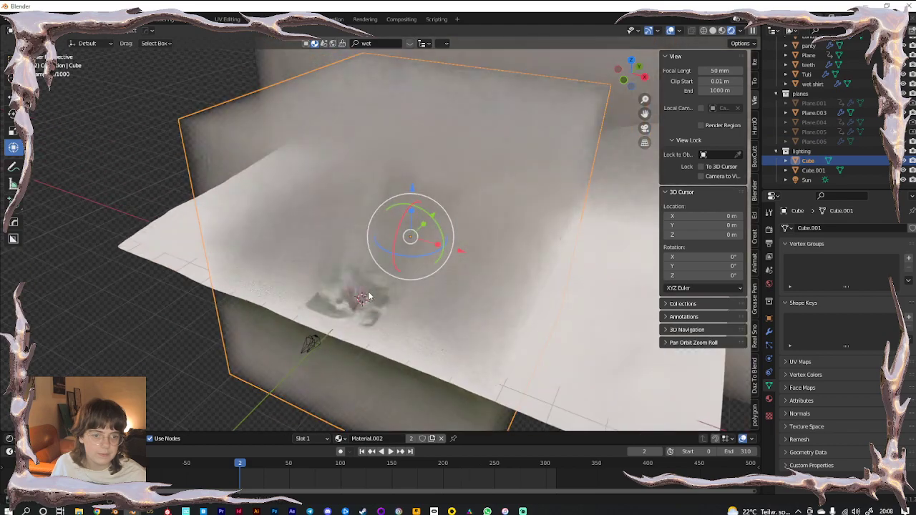
drag(434, 216, 447, 199)
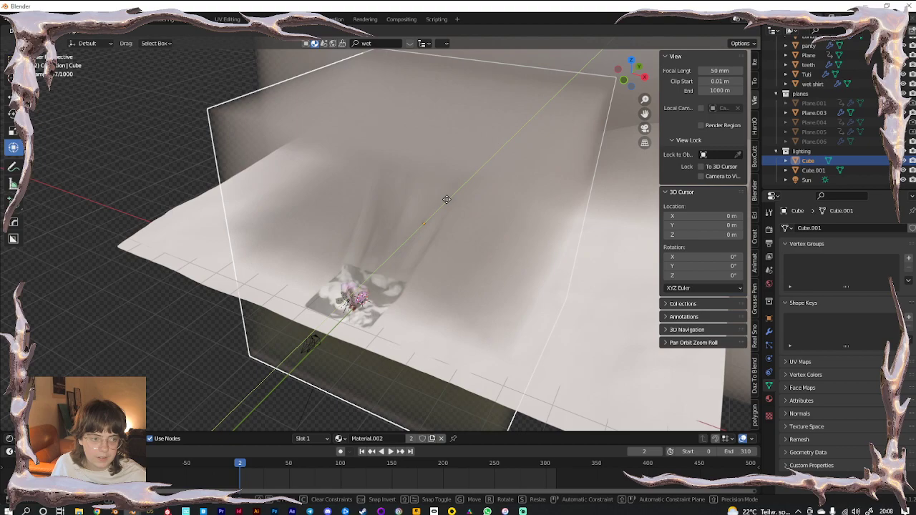
drag(447, 199, 447, 199)
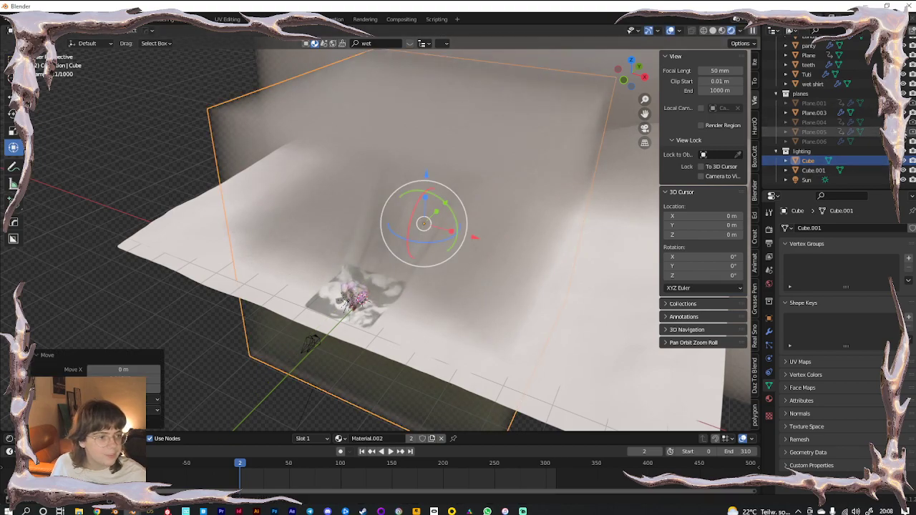
click(905, 142)
scroll(430, 199, down, 3)
click(411, 162)
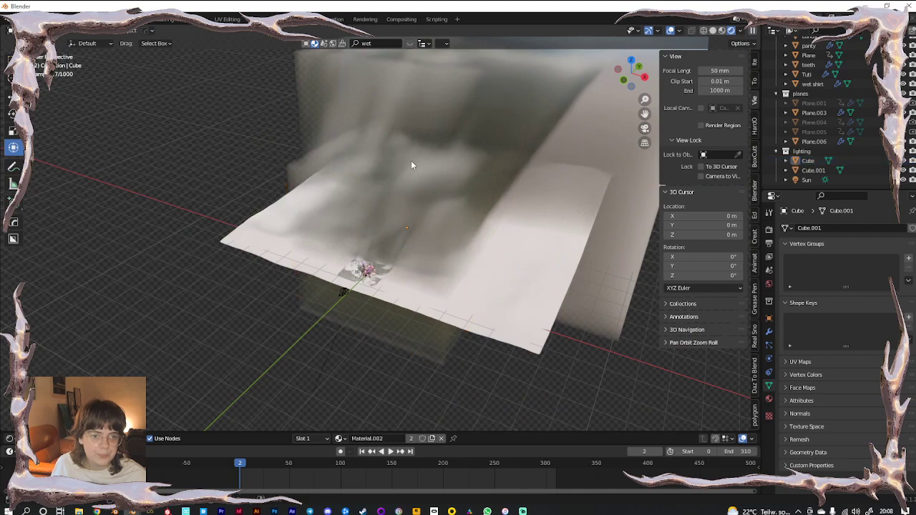
shift+middle_drag(410, 161, 307, 264)
key(KP_0)
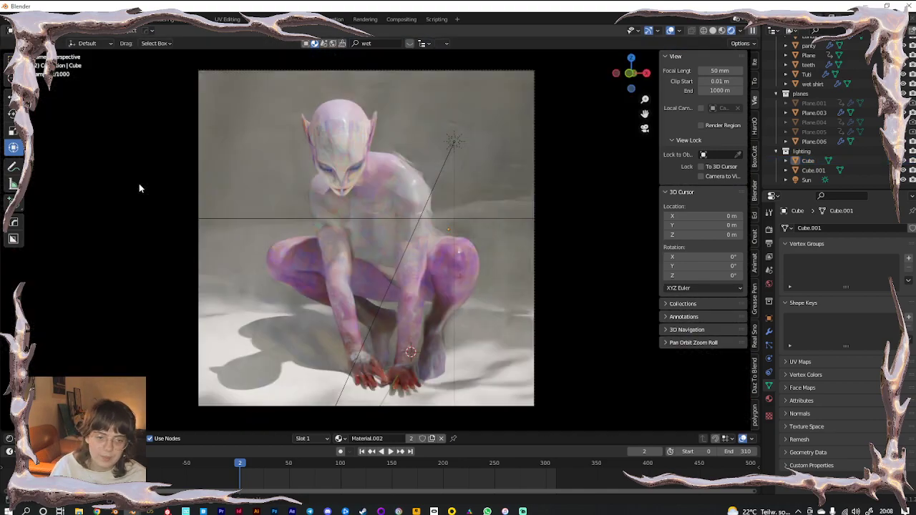
Shift the Sun's colour from pale pink to lilac, then select the Landscape
click(770, 406)
click(804, 181)
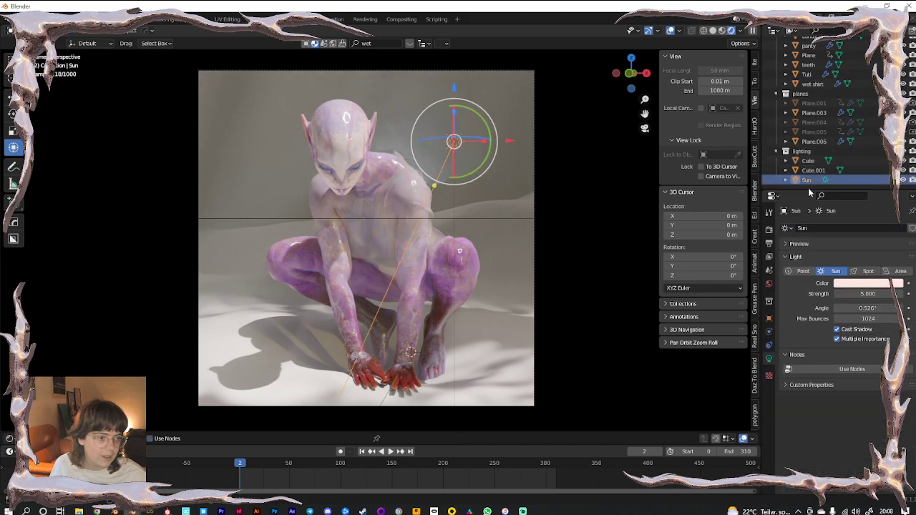
click(863, 286)
drag(852, 197, 862, 189)
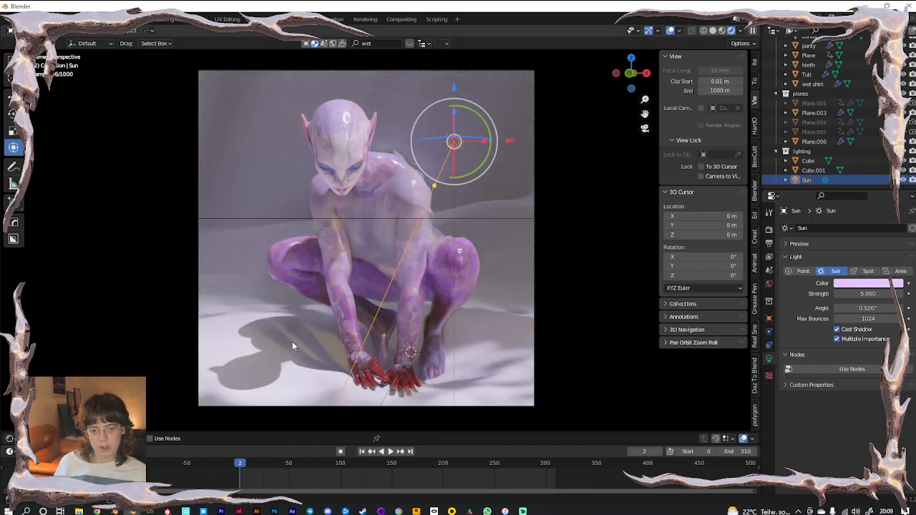
click(453, 272)
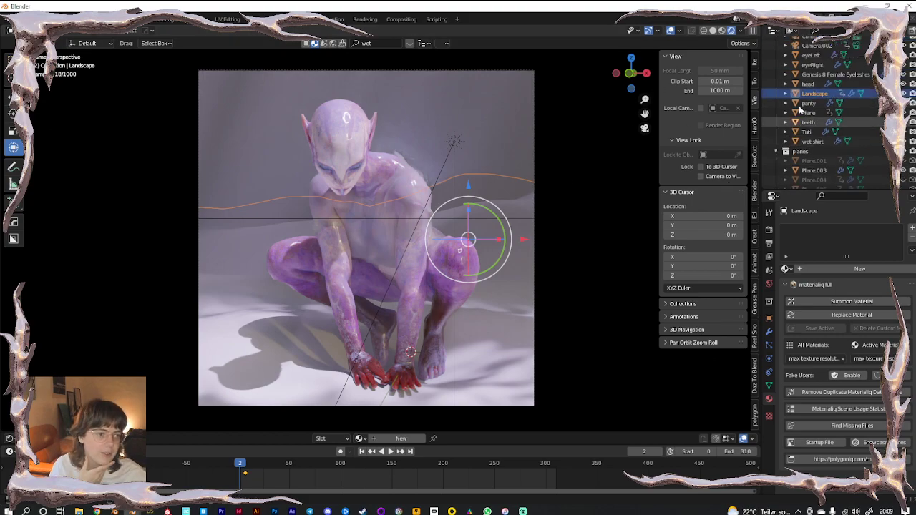
Log in to BlenderKit from the N-panel and browse its ground materials category
click(756, 196)
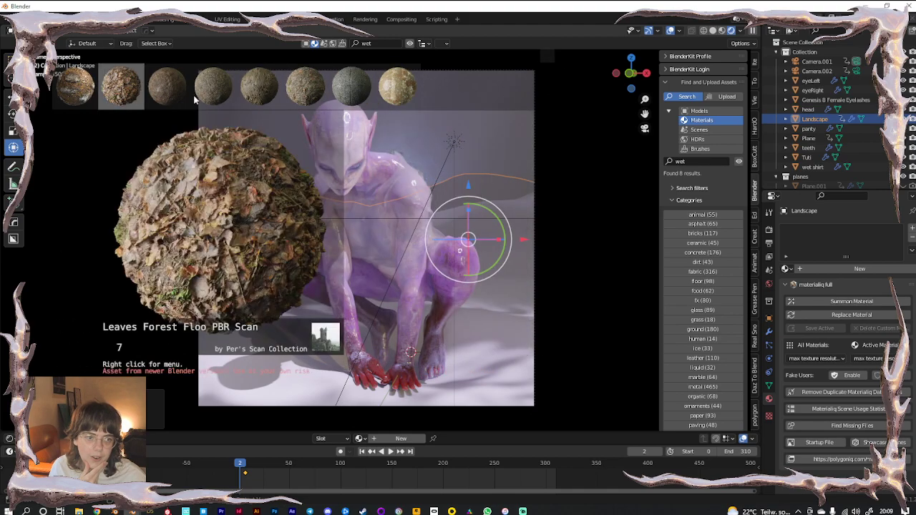
click(673, 70)
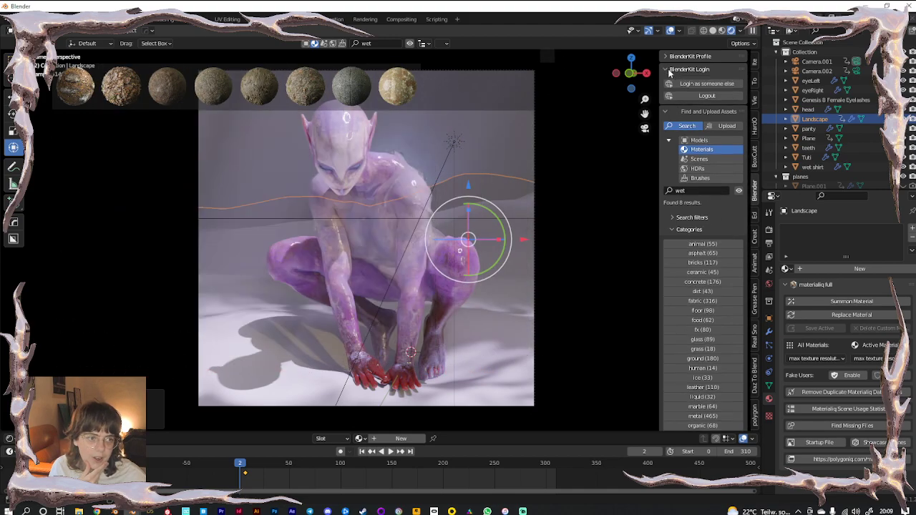
click(669, 68)
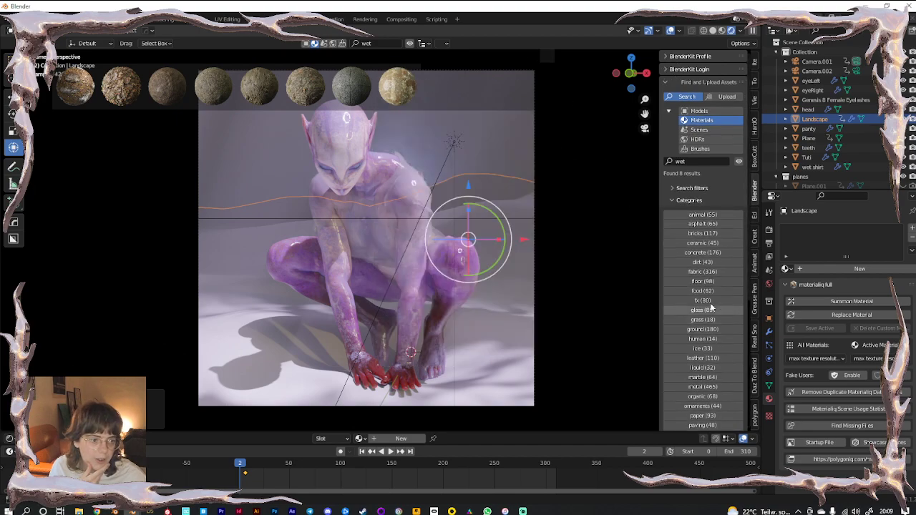
click(699, 281)
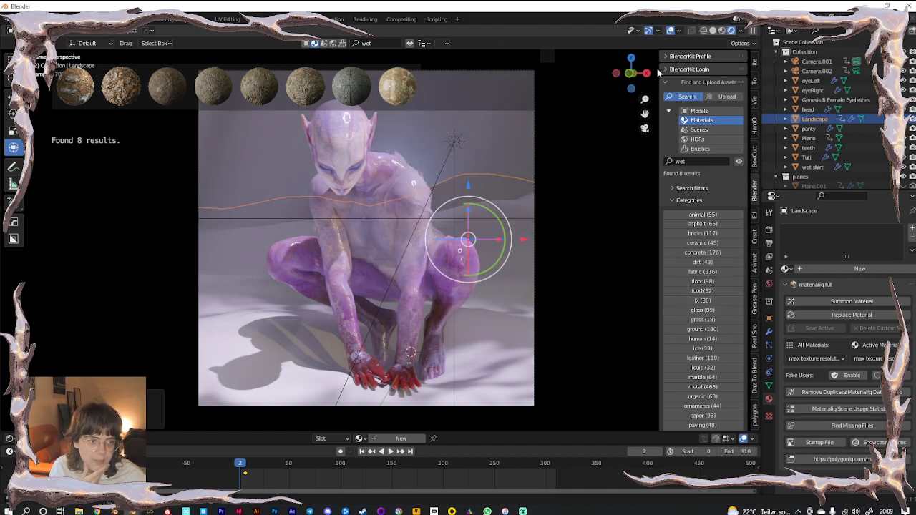
click(661, 69)
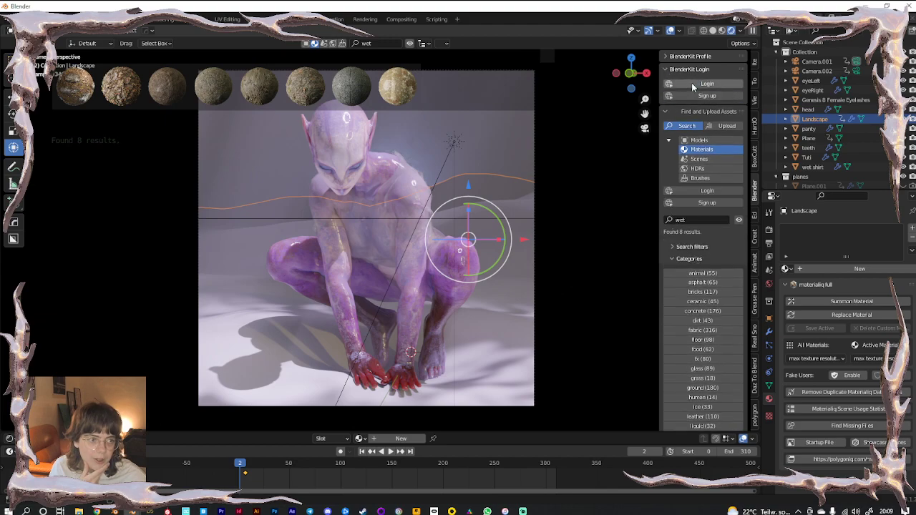
click(692, 84)
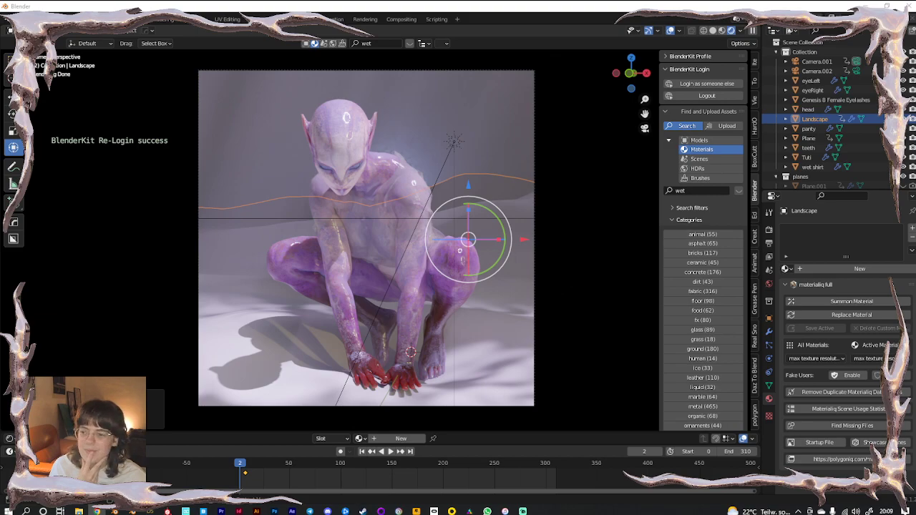
click(704, 348)
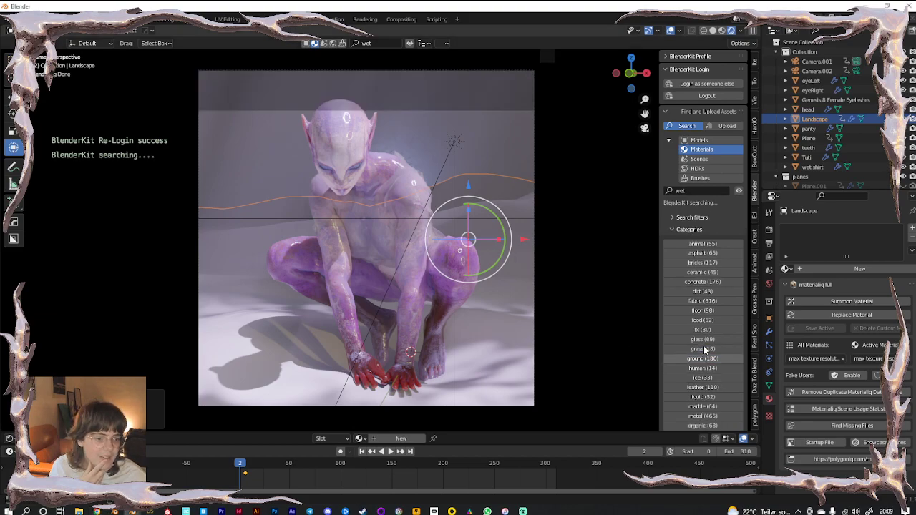
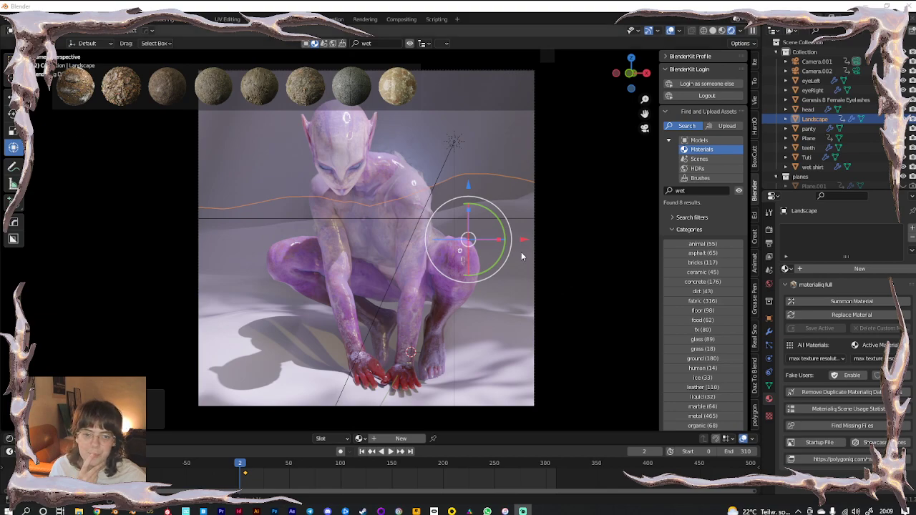
Save the scene as 'stream face mo cap.blend' in the Desktop's Personal folder
click(581, 224)
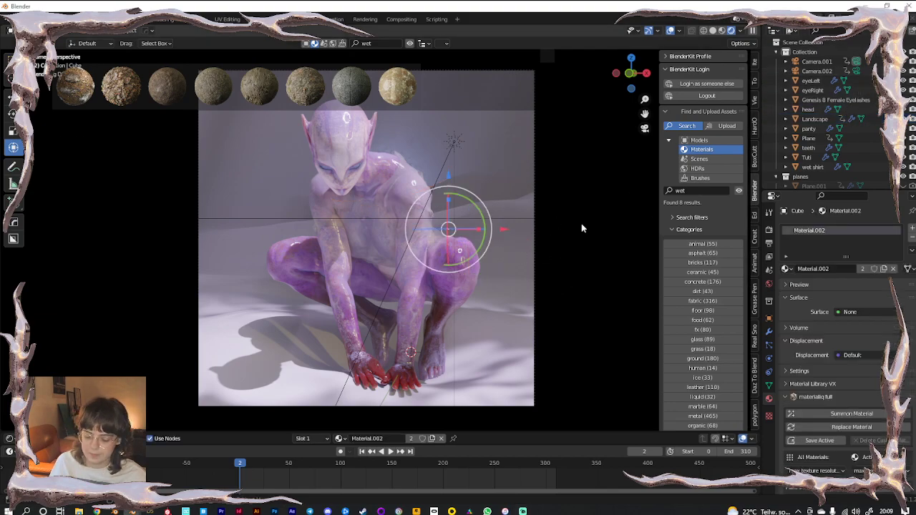
key(ctrl+s)
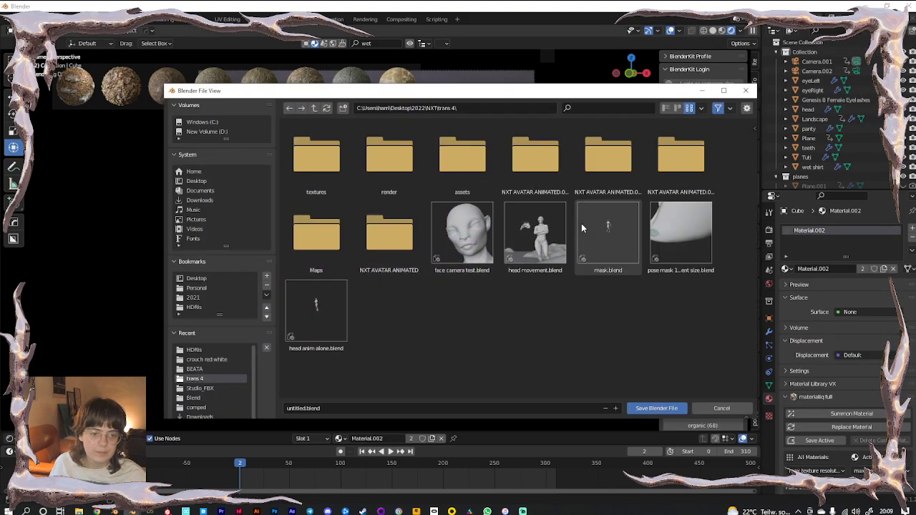
click(313, 107)
click(313, 107)
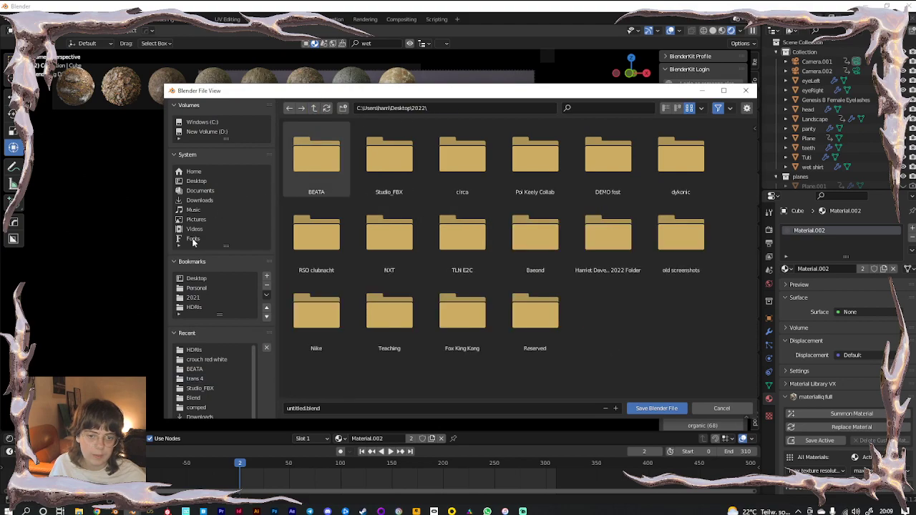
click(196, 288)
click(340, 409)
text(stream face mo cap)
key(Return)
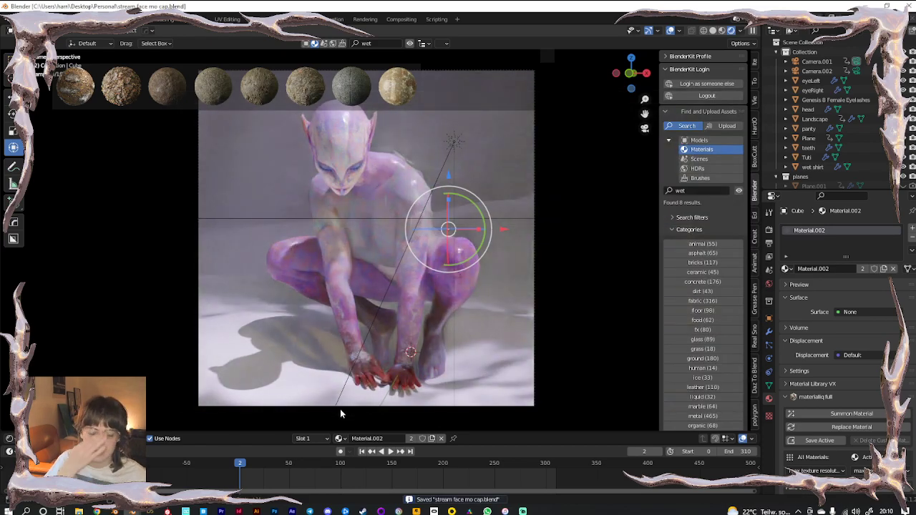
Close Blender and relaunch it from the taskbar icon
click(905, 6)
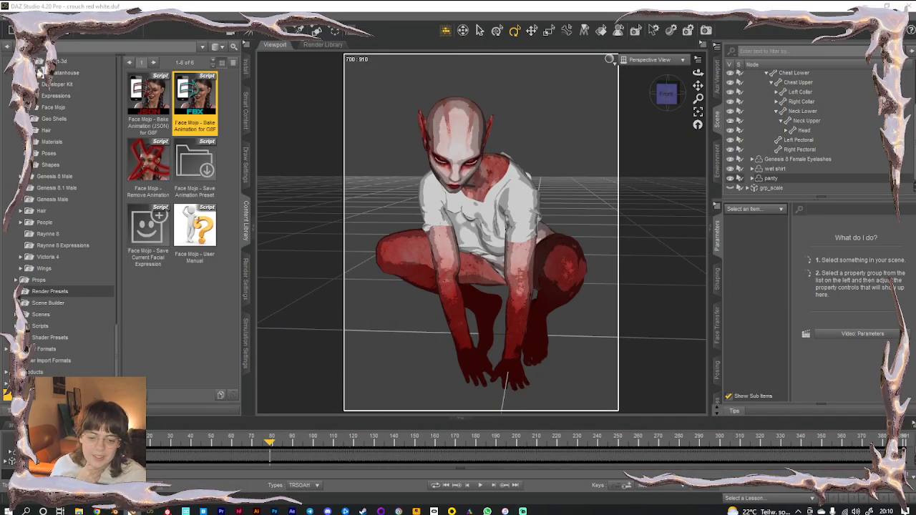
click(132, 512)
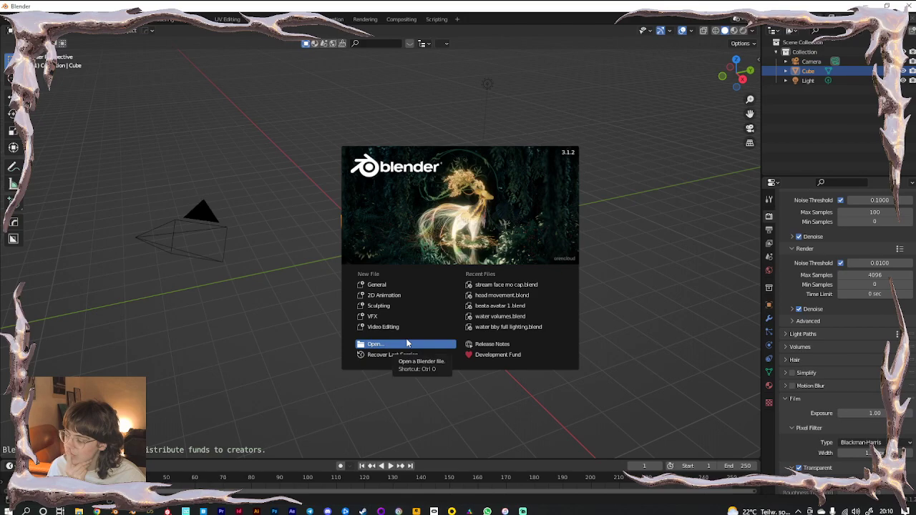
Reopen stream face mo cap.blend from Recent Files, use Rendered shading, and select the Landscape
click(539, 286)
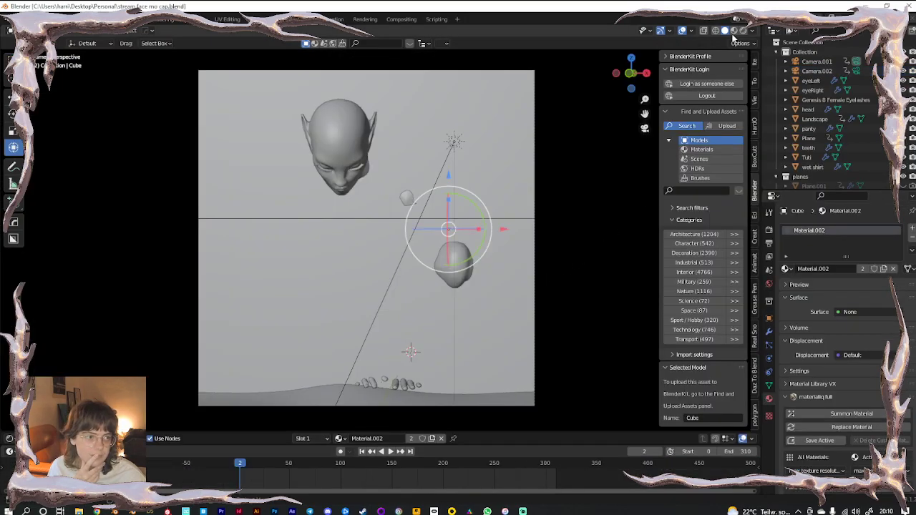
click(742, 31)
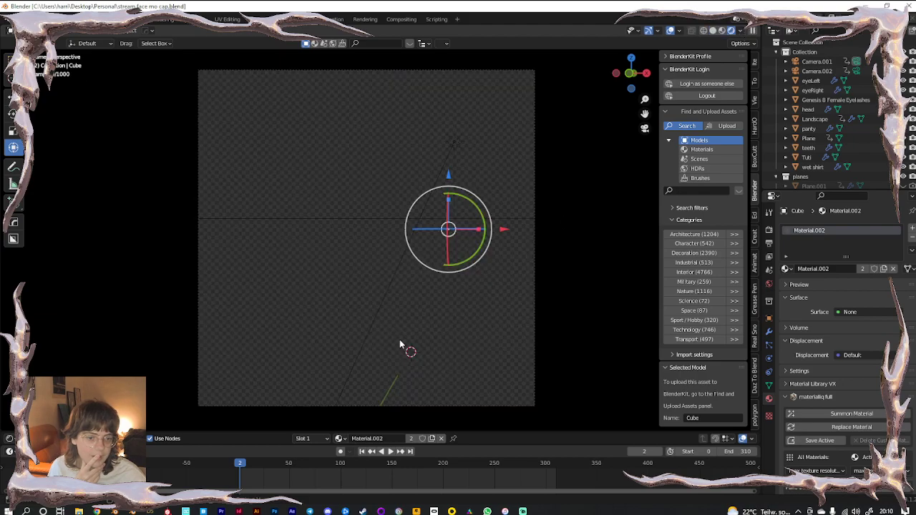
click(263, 394)
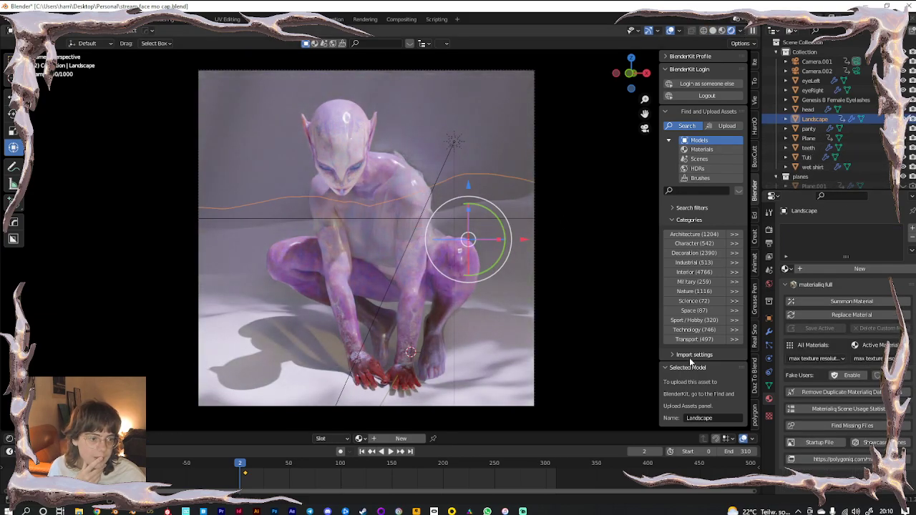
Switch BlenderKit to Materials and apply Procedural Moist Mud to the Landscape
click(700, 149)
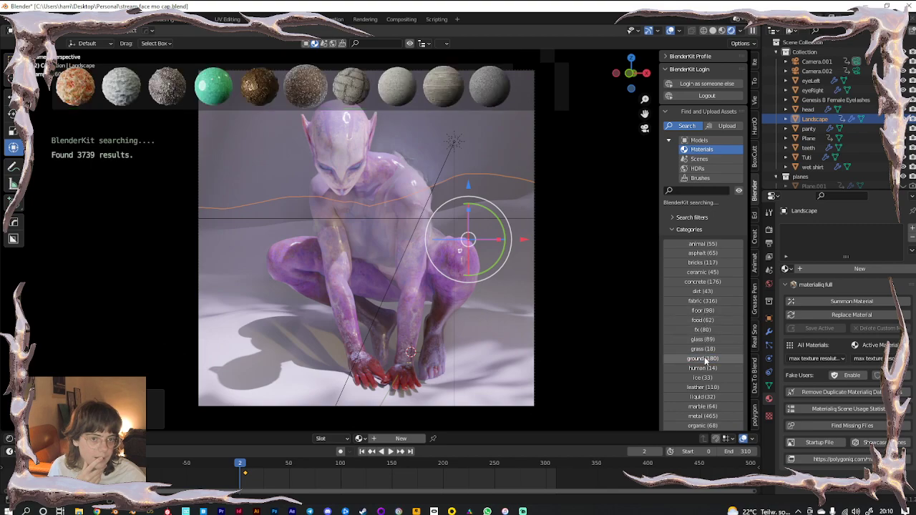
mouse_move(71, 100)
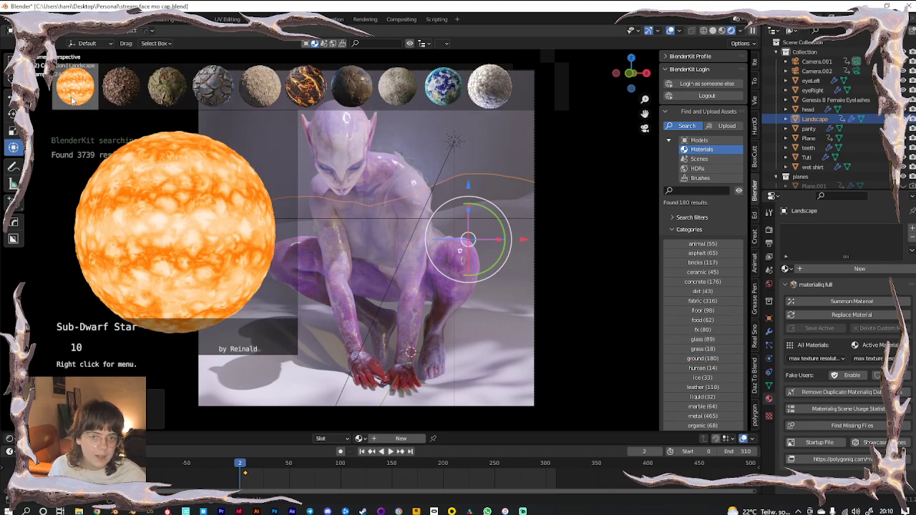
mouse_move(496, 90)
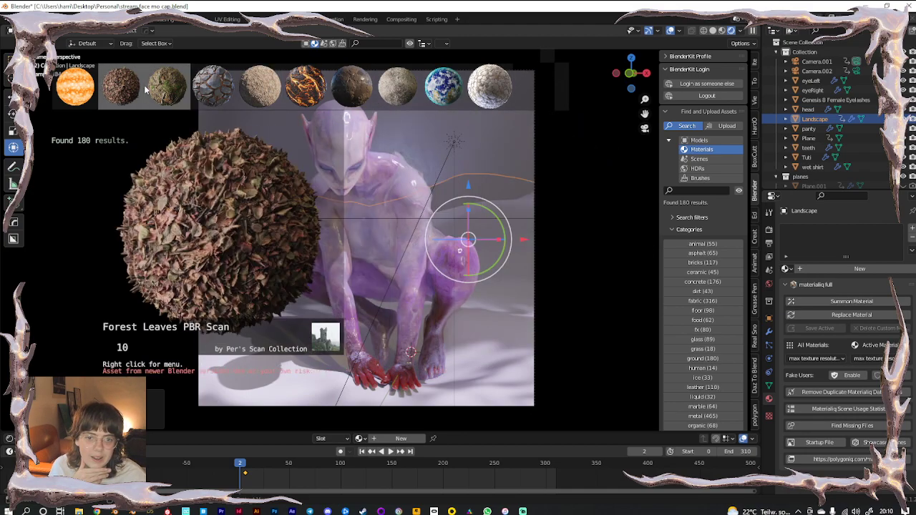
mouse_move(154, 87)
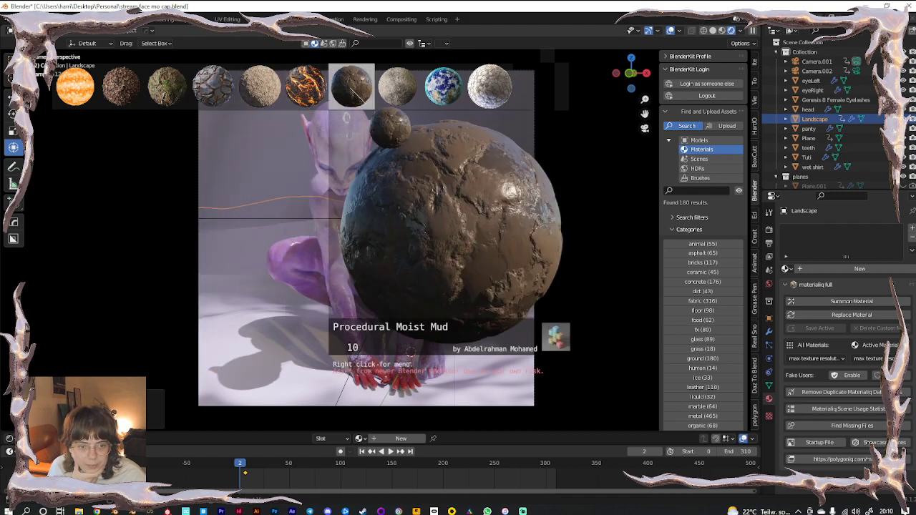
click(350, 92)
mouse_move(390, 91)
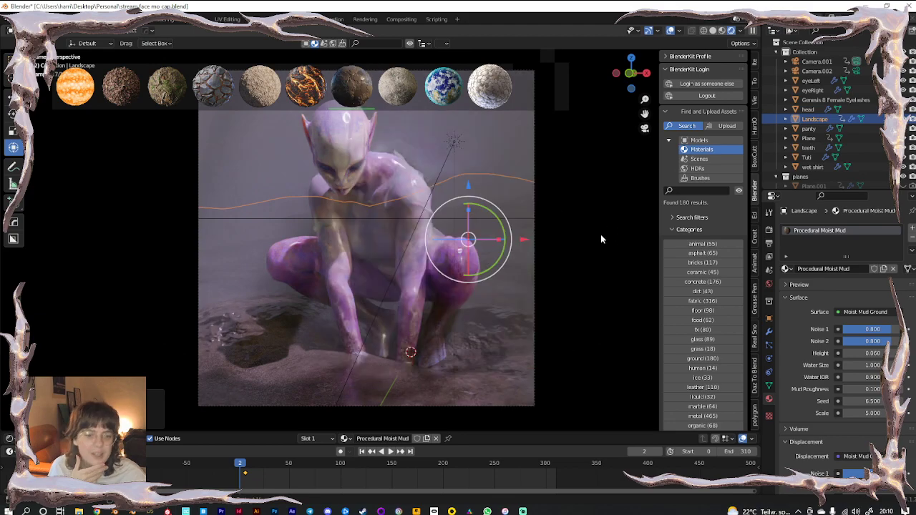
Page through more BlenderKit materials, then enlarge the Shader Editor around the Moist Mud Ground node
click(563, 77)
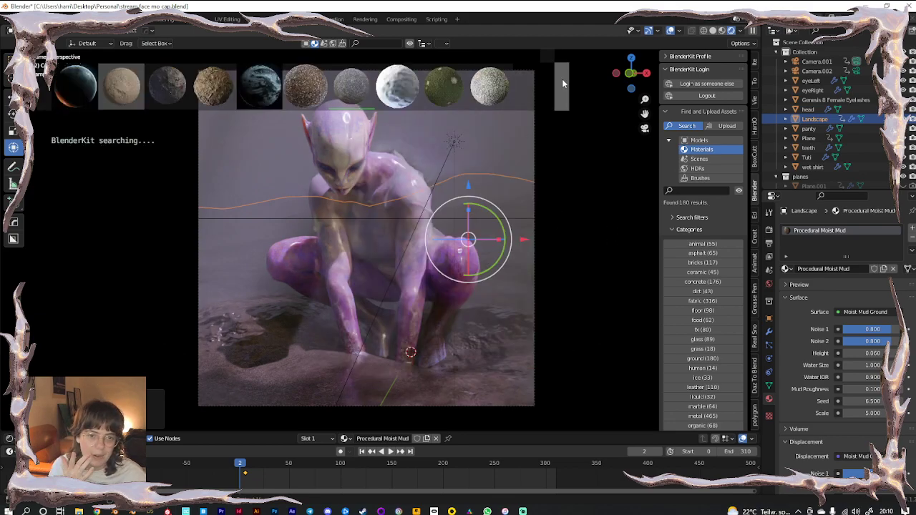
click(561, 84)
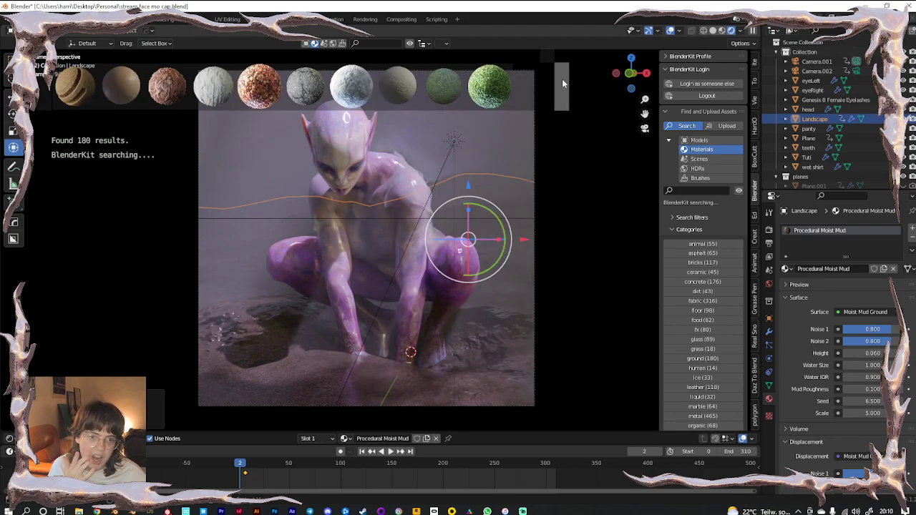
click(562, 83)
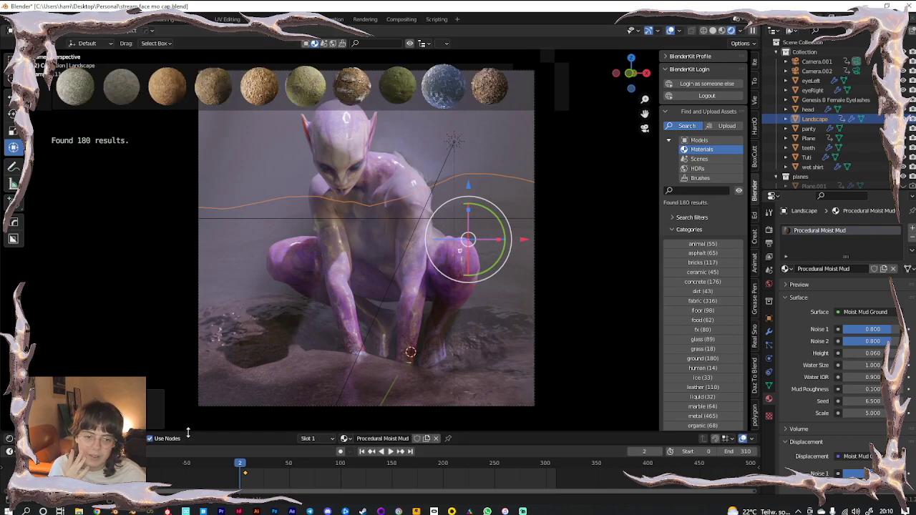
drag(187, 431, 222, 315)
scroll(283, 387, down, 4)
middle_drag(277, 403, 285, 369)
scroll(319, 386, up, 10)
middle_drag(337, 408, 319, 371)
scroll(325, 380, up, 7)
middle_drag(363, 392, 272, 390)
Set the Moist Mud Ground Scale to 10, then 100, and restore the 3D view's size
click(411, 429)
text(10)
key(Return)
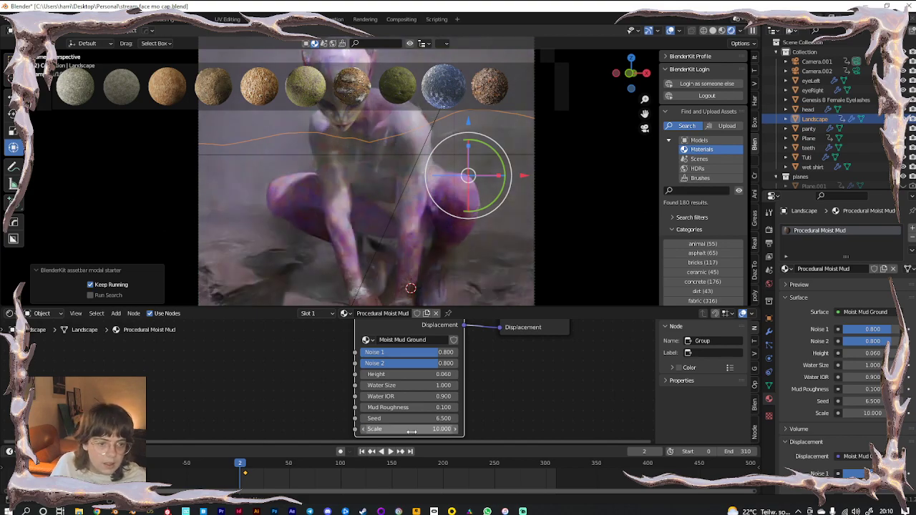
click(412, 430)
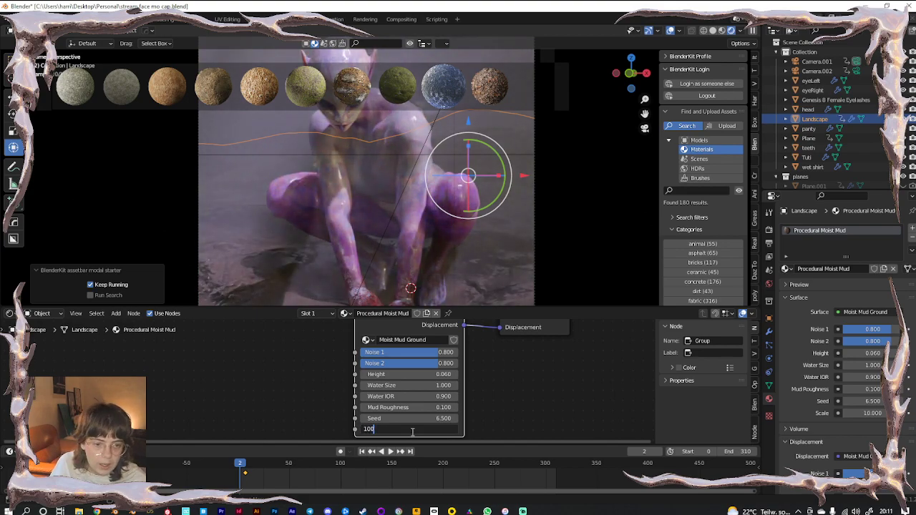
text(100)
key(Return)
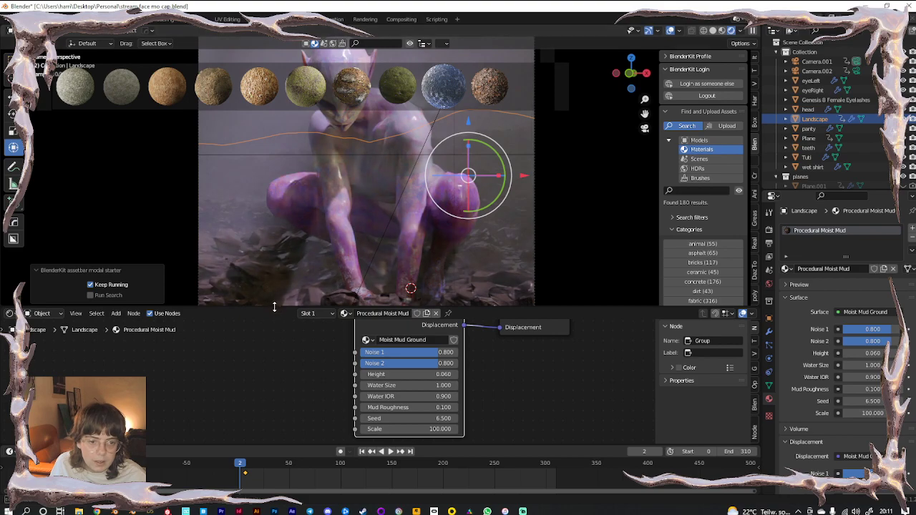
drag(274, 305, 274, 387)
scroll(435, 295, down, 2)
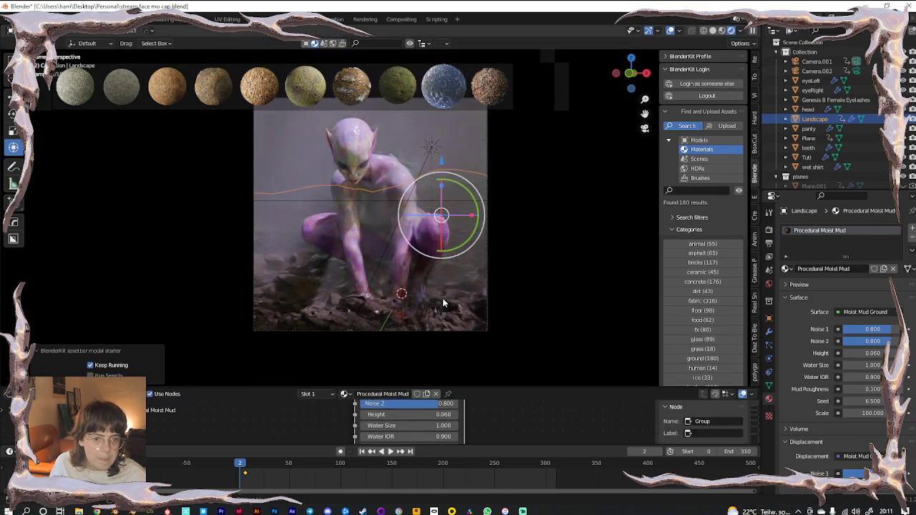
middle_drag(443, 304, 162, 276)
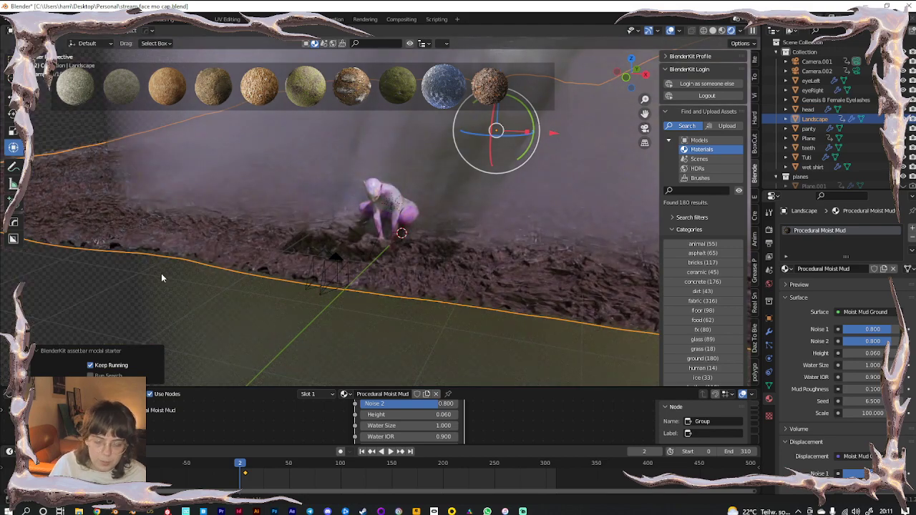
Isolate the landscape in local view, reselect it, and return to the full scene
key(KP_Divide)
click(274, 322)
scroll(372, 290, up, 7)
scroll(422, 280, down, 7)
click(422, 279)
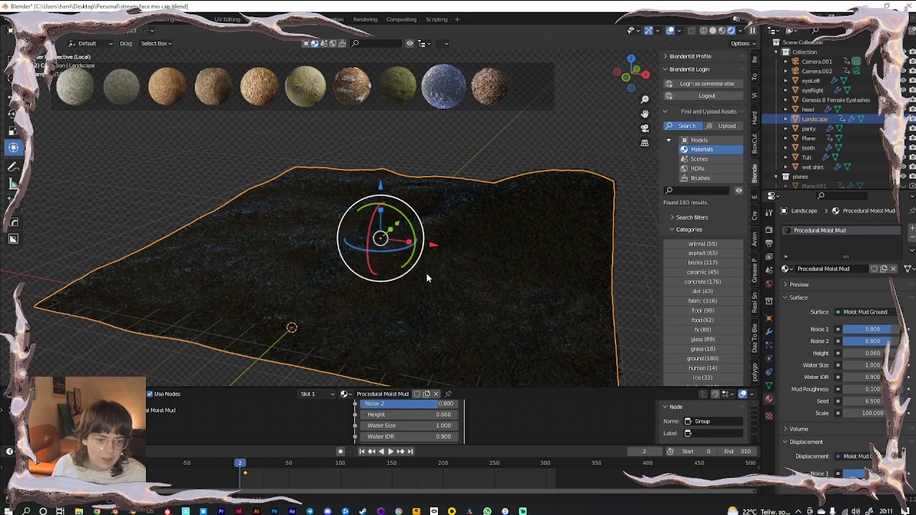
key(KP_Divide)
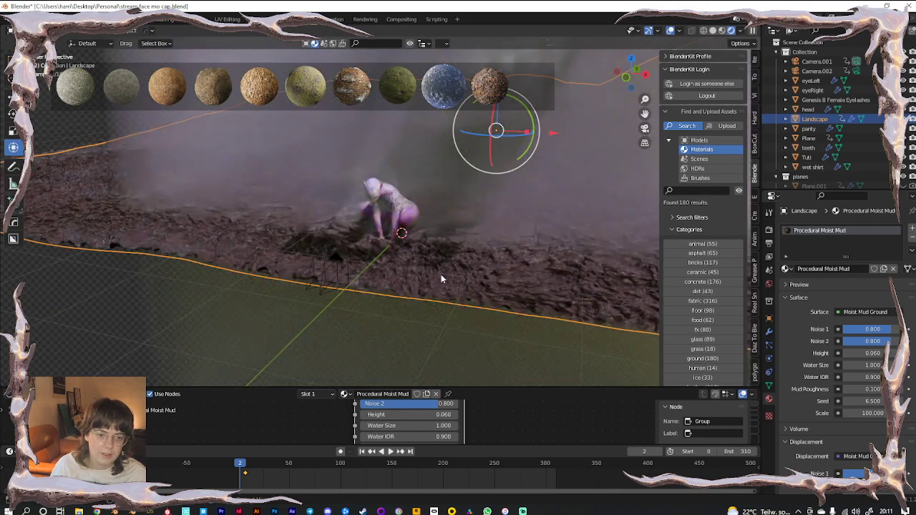
shift+scroll(483, 428, down, 3)
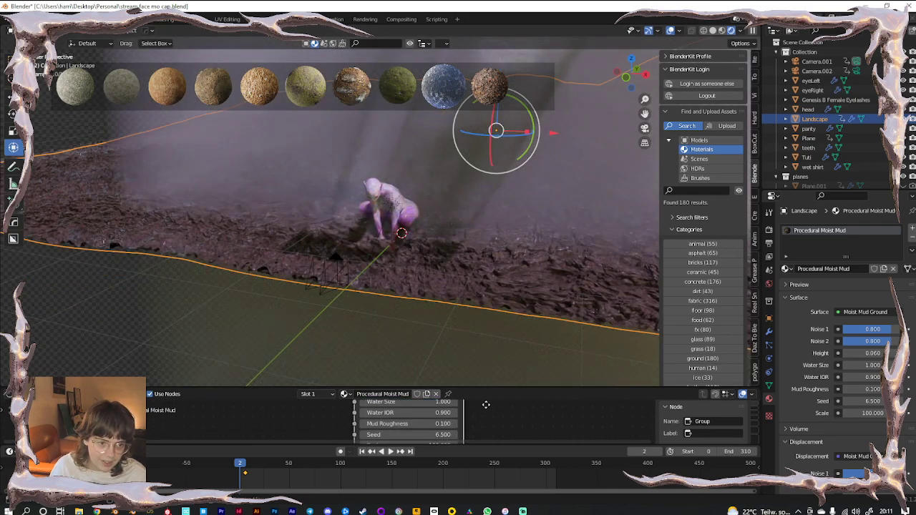
Set the Moist Mud Ground Scale to 50 and reselect the landscape
double_click(431, 430)
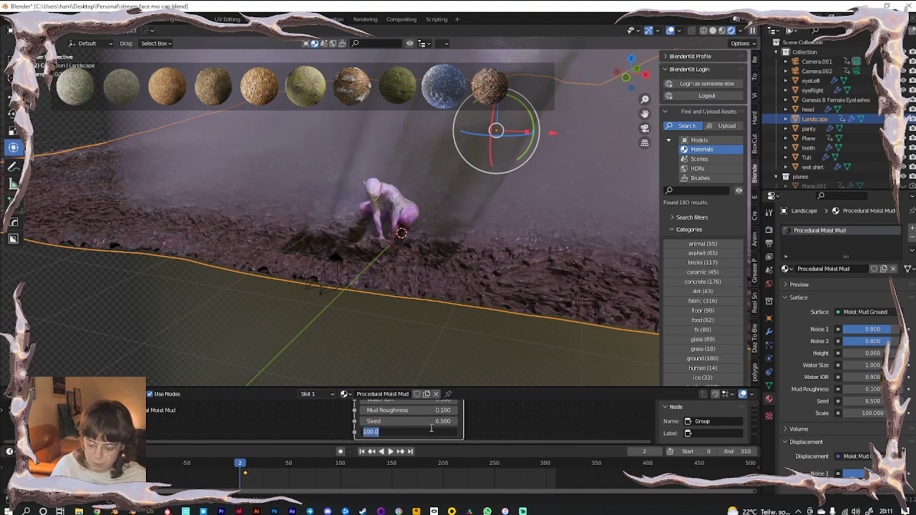
text(50)
key(Return)
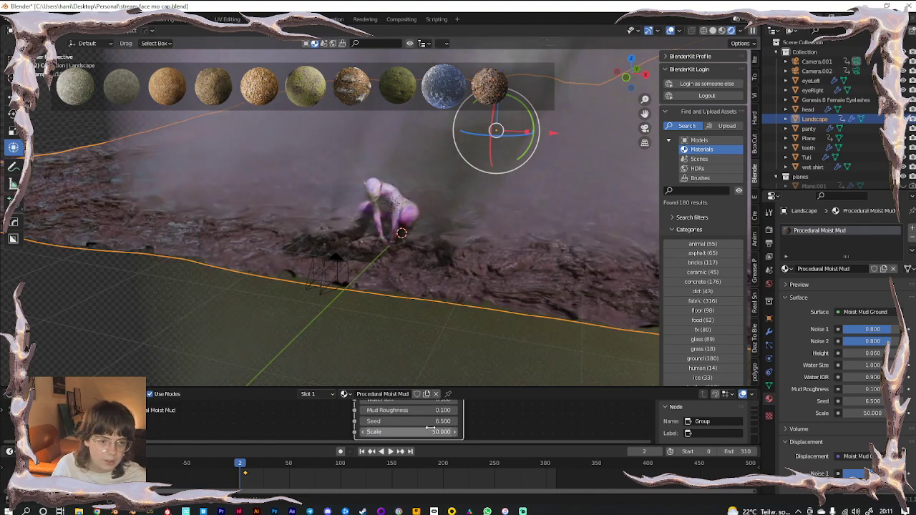
click(110, 317)
scroll(187, 286, down, 4)
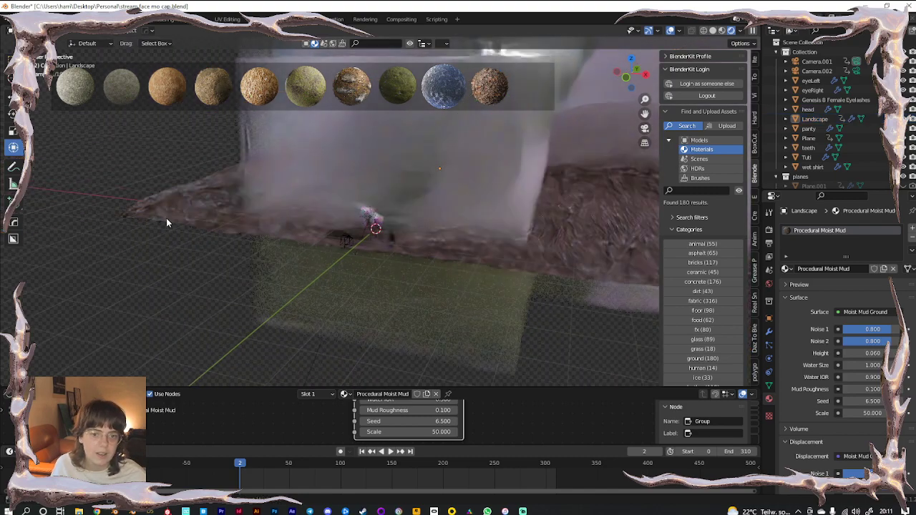
click(166, 224)
scroll(821, 164, down, 5)
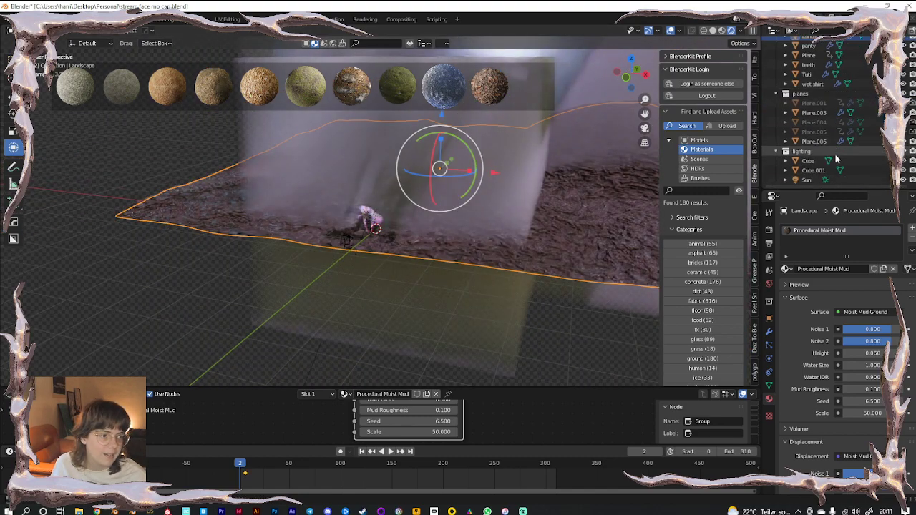
Isolate the terrain, view it through the scene camera, and reselect the landscape
ctrl+click(806, 179)
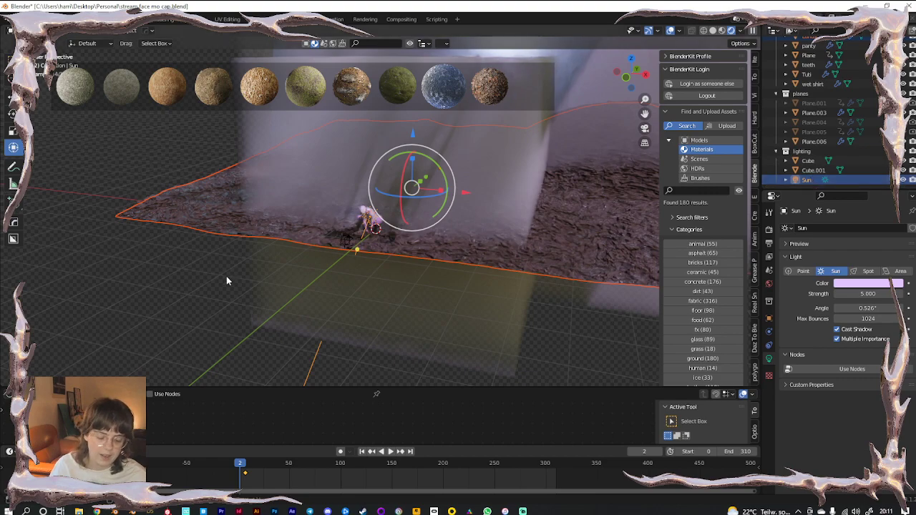
key(KP_Divide)
scroll(407, 254, up, 6)
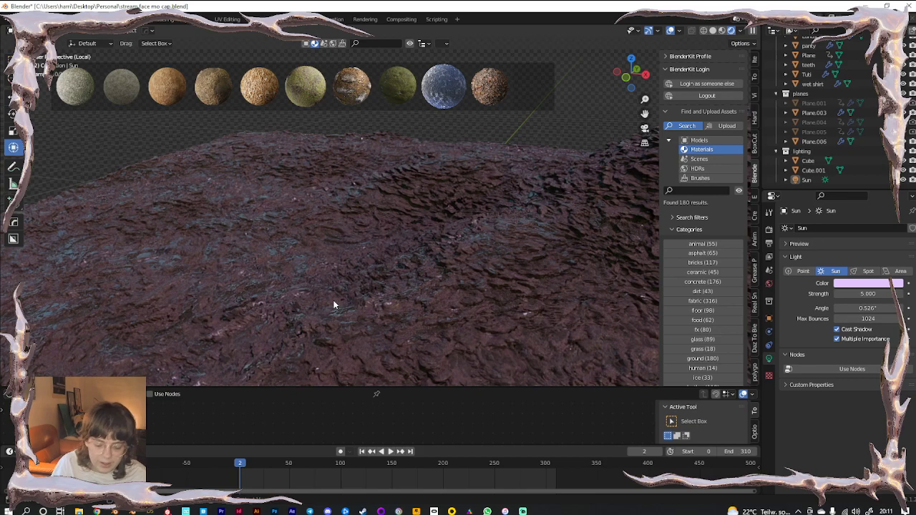
key(KP_0)
scroll(410, 284, up, 3)
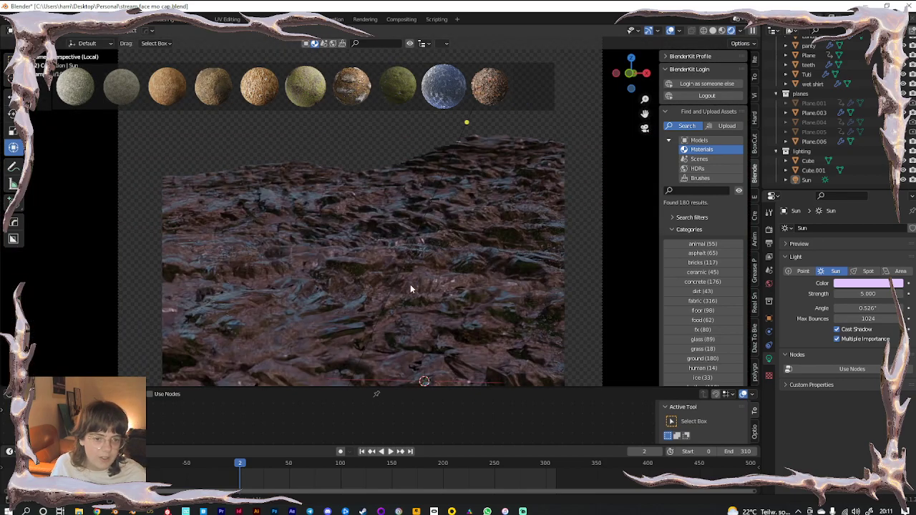
shift+middle_drag(445, 330, 454, 274)
click(482, 290)
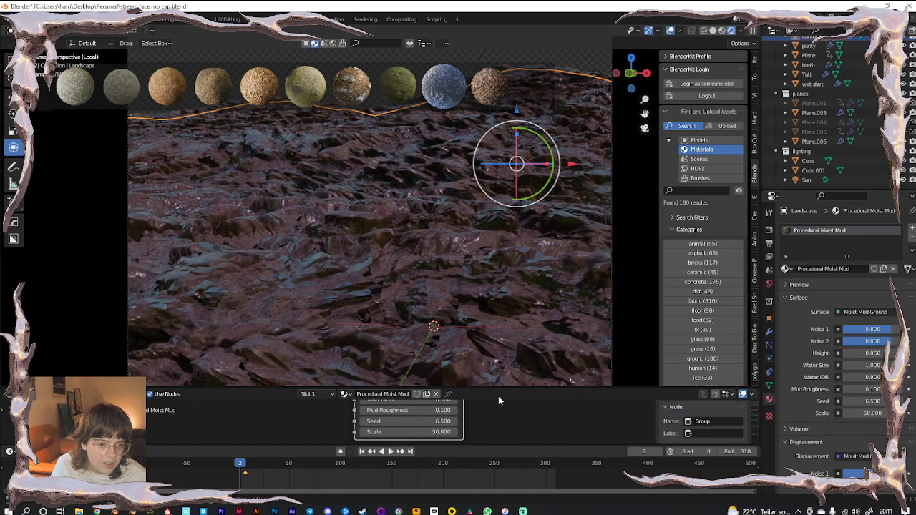
Lower Mud Roughness to -0.6 and set the mud Scale to 20, then back to 50
drag(420, 410, 386, 410)
click(418, 431)
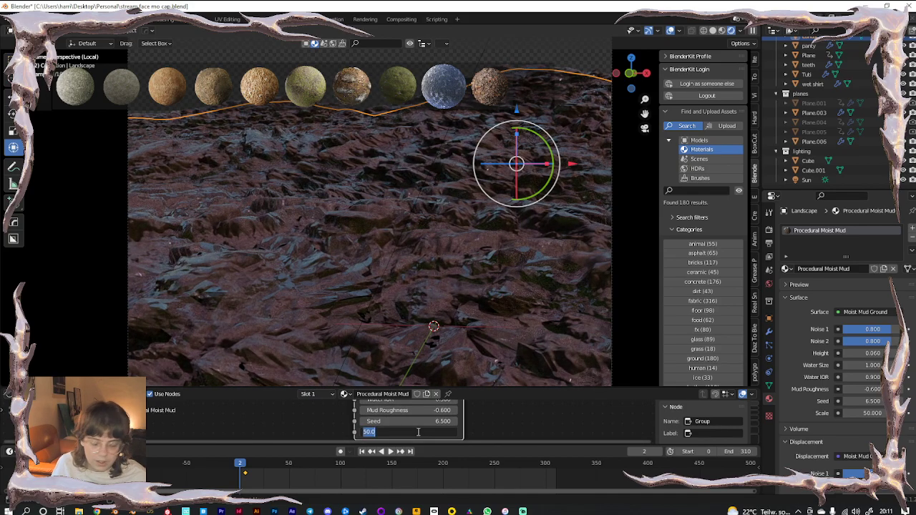
key(Return)
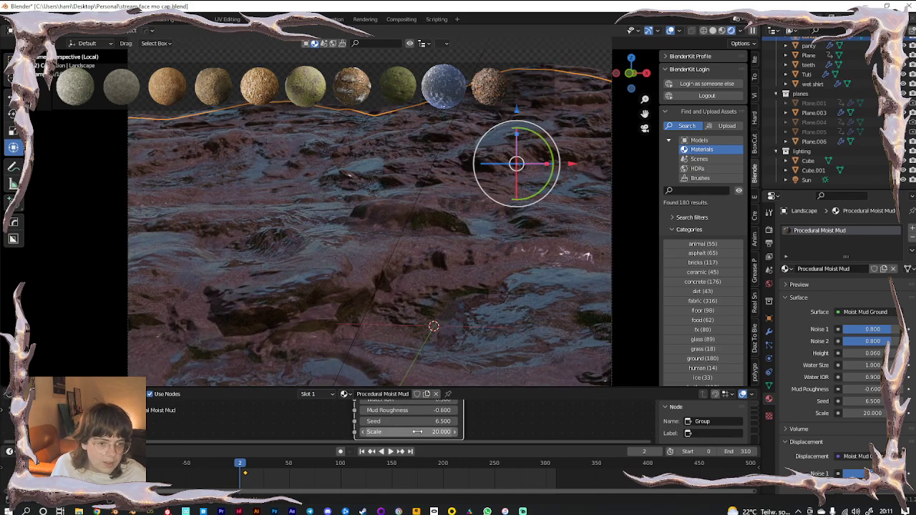
drag(480, 388, 490, 299)
middle_drag(507, 366, 490, 398)
click(399, 422)
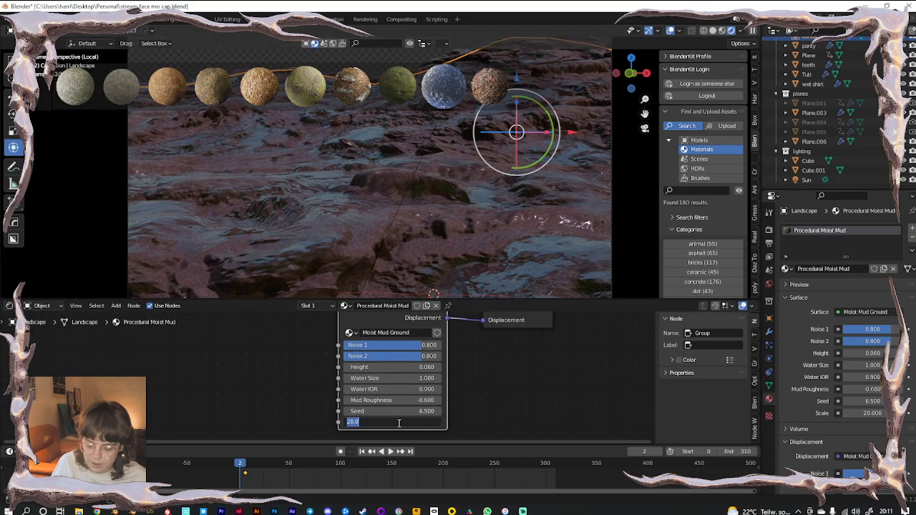
text(50)
key(Return)
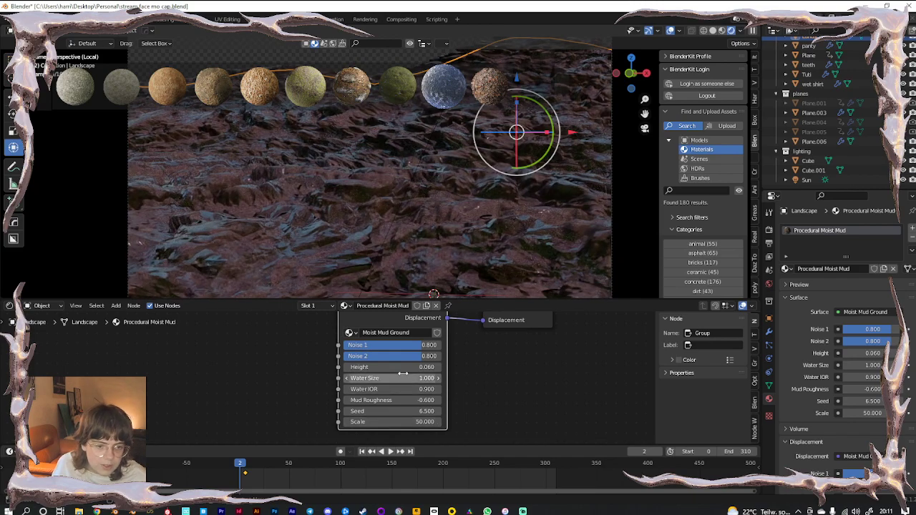
Set displacement Height to 0.04, mud Scale to 20, and lower the Noise 1 amount
click(402, 367)
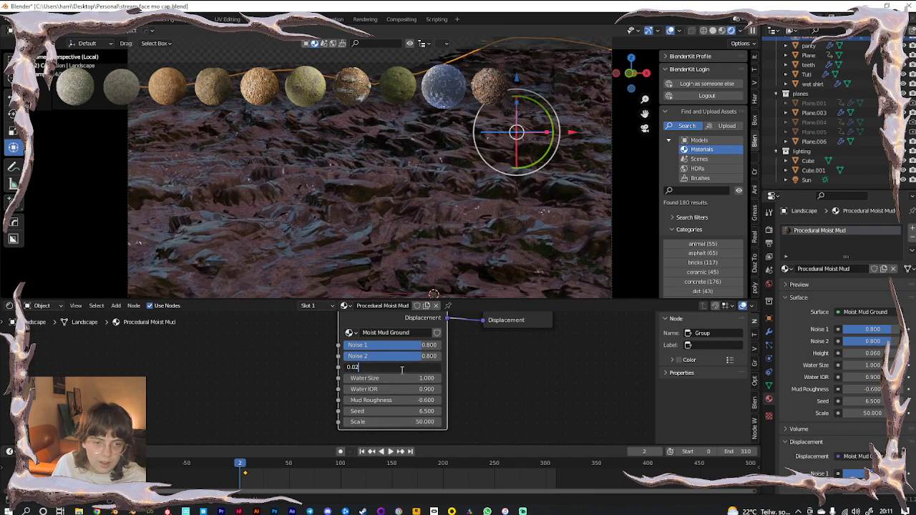
key(Return)
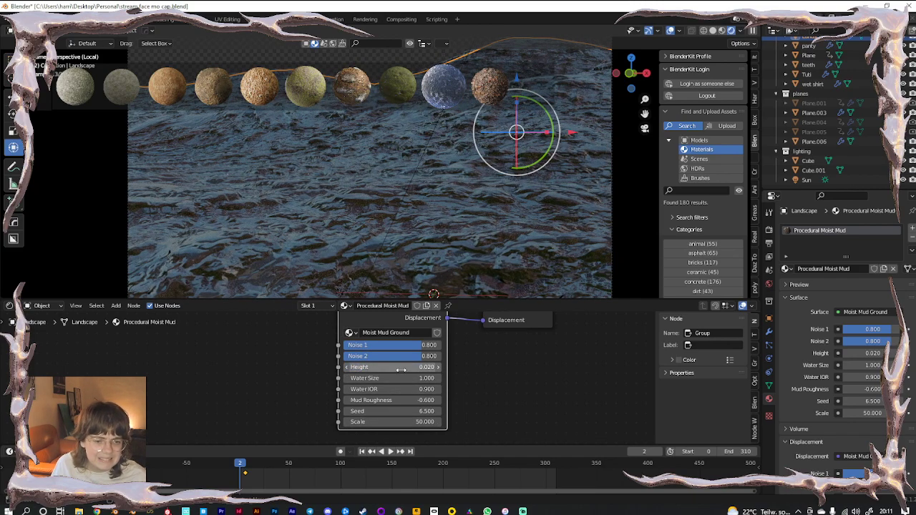
click(402, 367)
text(4)
key(Return)
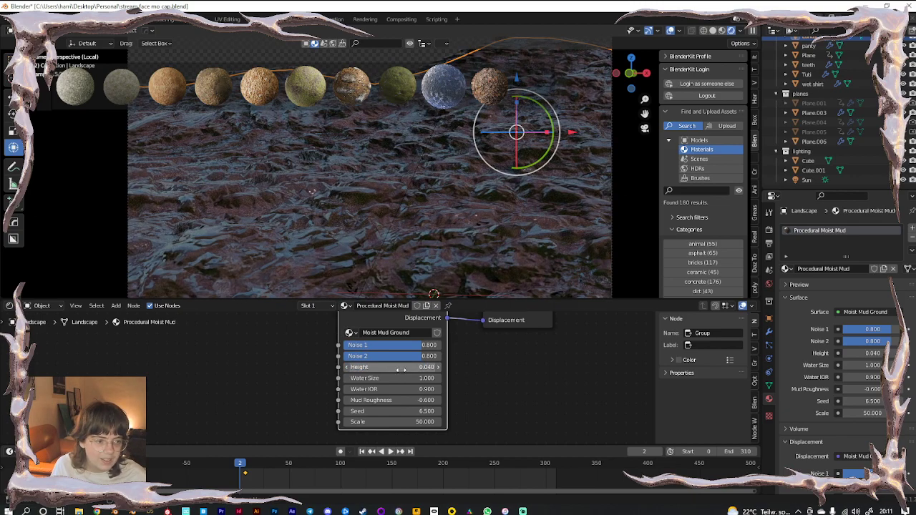
click(394, 422)
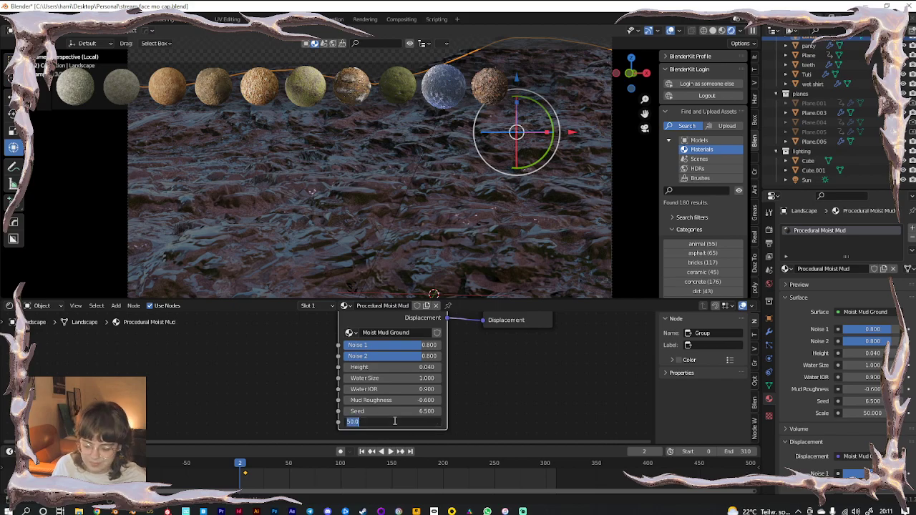
text(20)
key(Return)
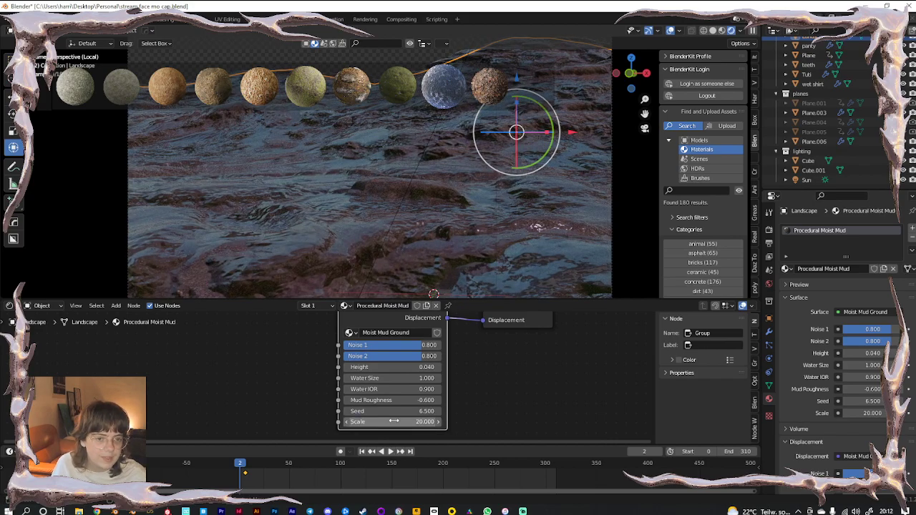
drag(389, 350, 397, 389)
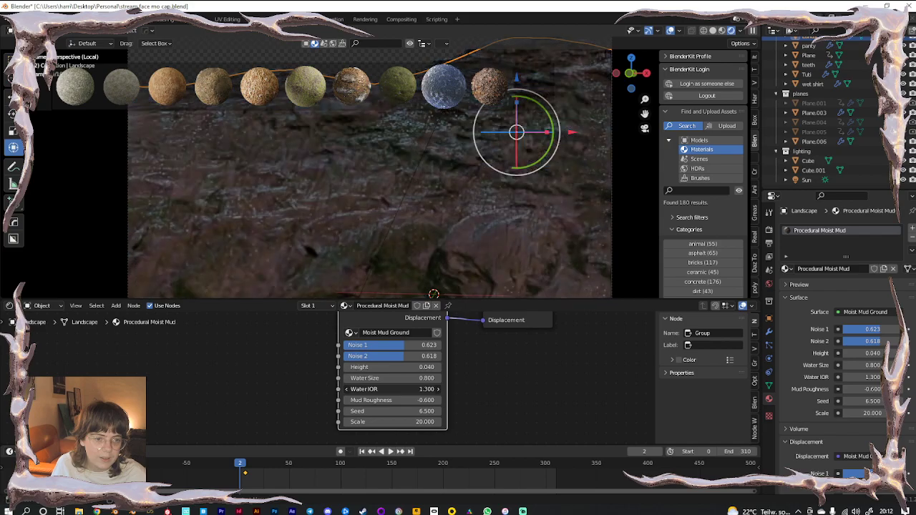
Leave local view, frame the figure through the scene camera with overlays hidden, and select the Sun
drag(263, 299, 262, 428)
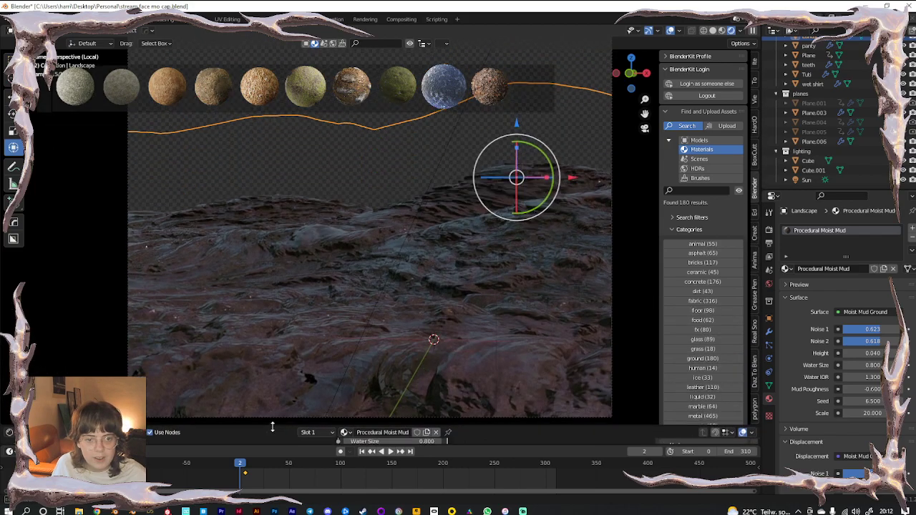
key(KP_Divide)
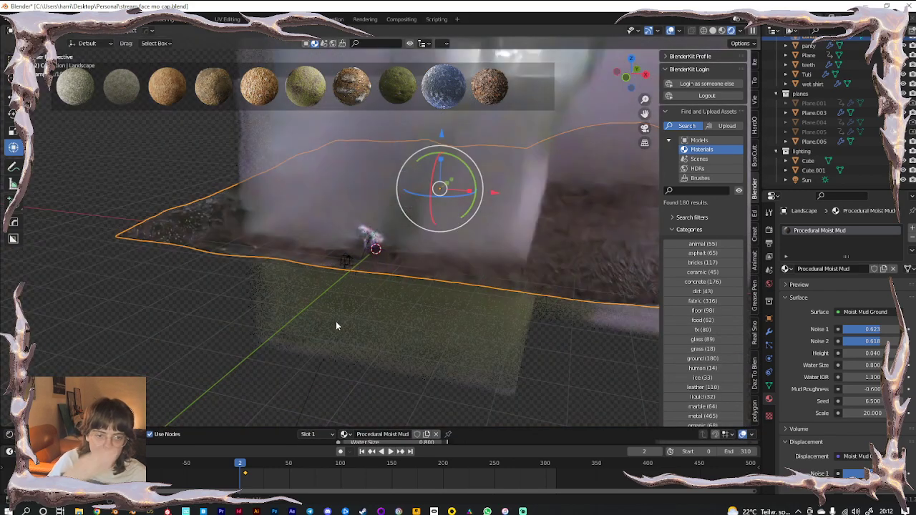
click(134, 304)
key(KP_0)
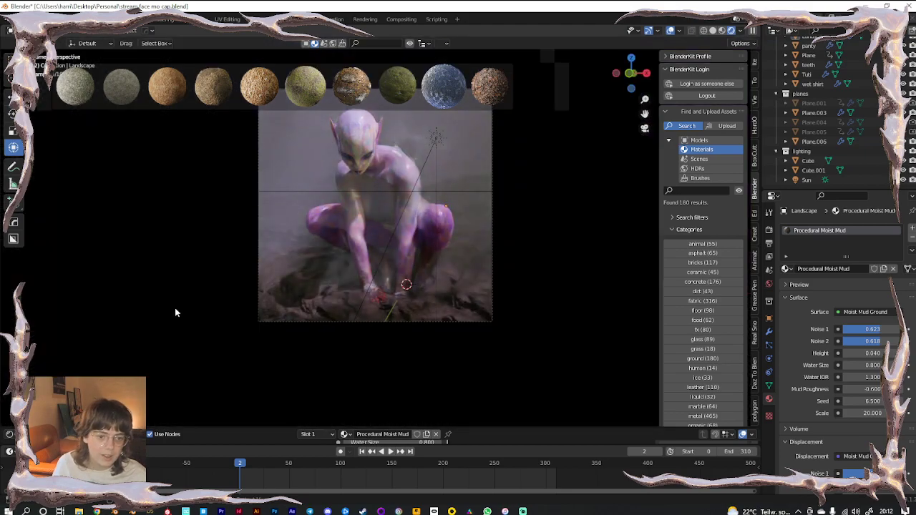
shift+middle_drag(465, 259, 461, 315)
click(670, 32)
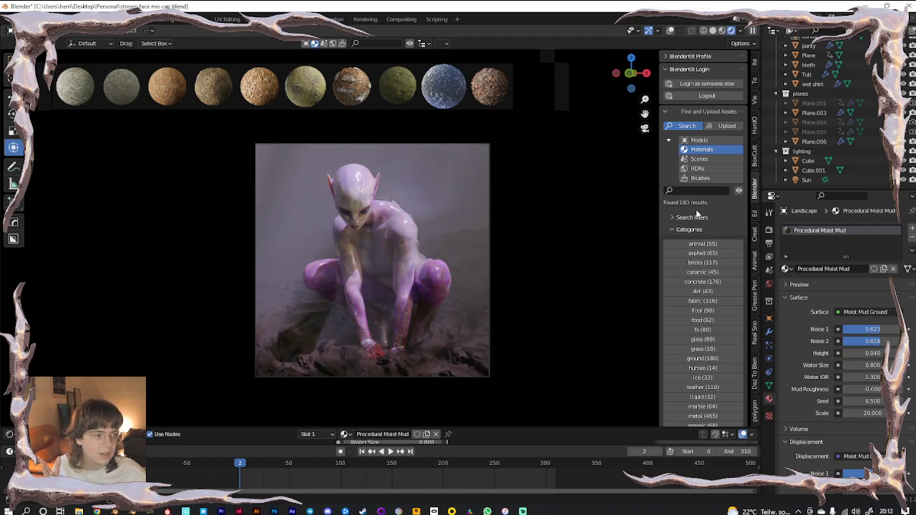
click(806, 180)
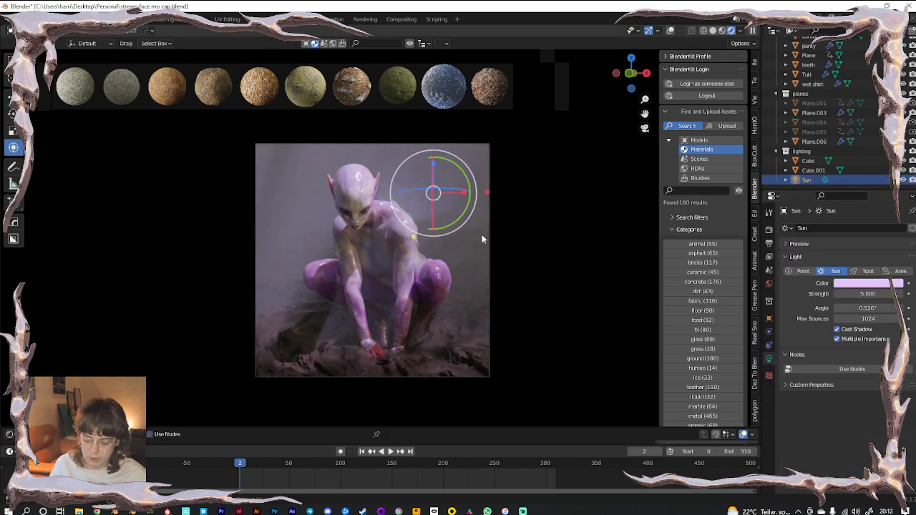
Re-angle the Sun, enable Auto Keying, and rotate it again to key its rotation
key(r)
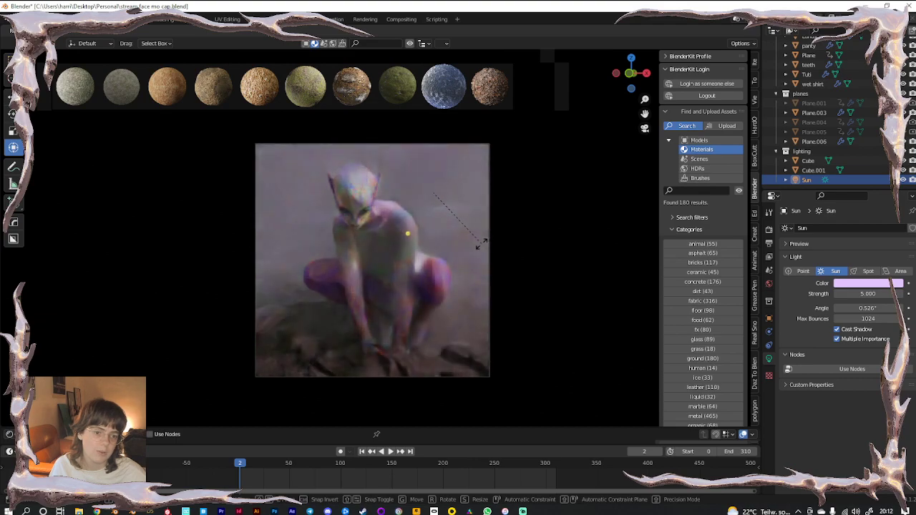
click(485, 246)
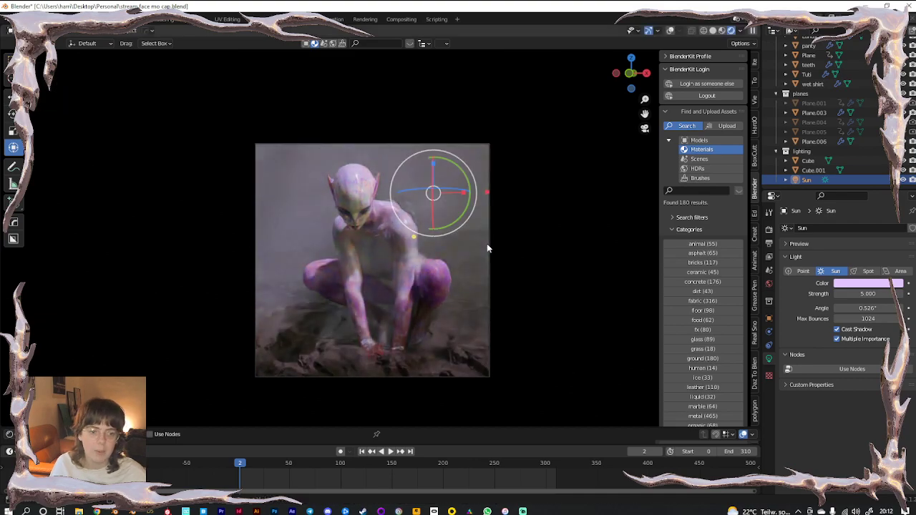
click(341, 451)
key(r)
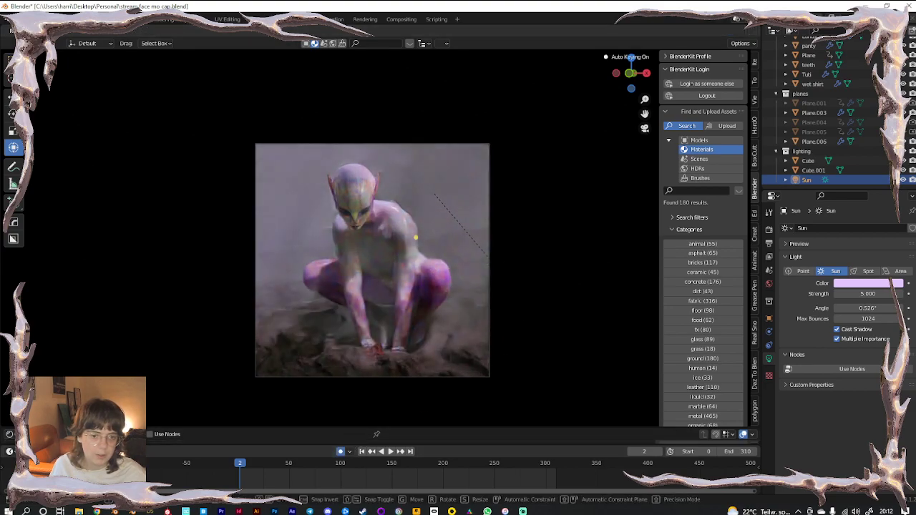
click(533, 313)
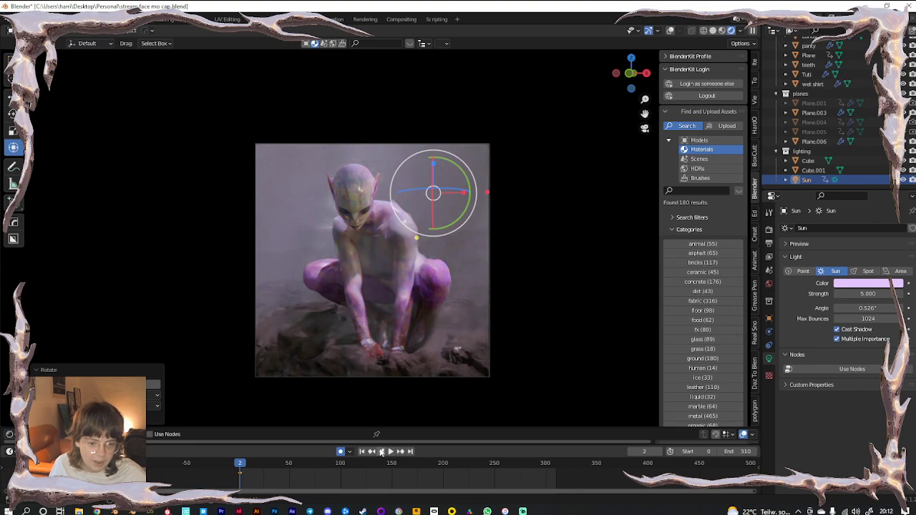
Play to a late frame showing the face and rotate the Sun to relight it
key(space)
drag(365, 463, 557, 465)
key(space)
key(r)
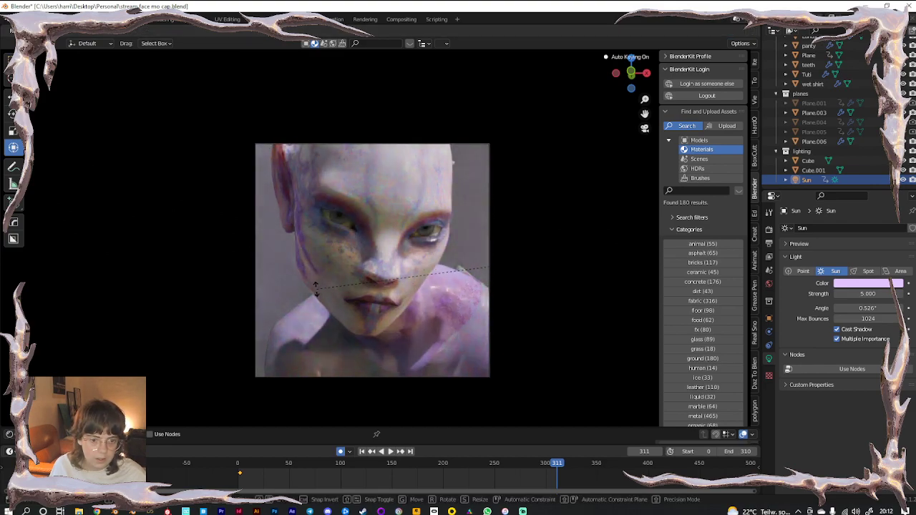
click(316, 289)
Scrub the timeline from frame 248 back and forward, leaving camera view
click(493, 466)
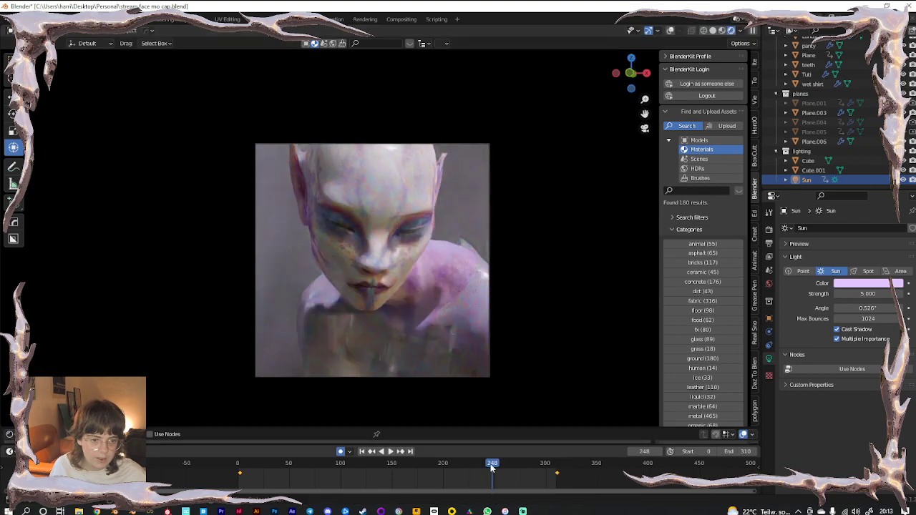
drag(446, 464, 302, 471)
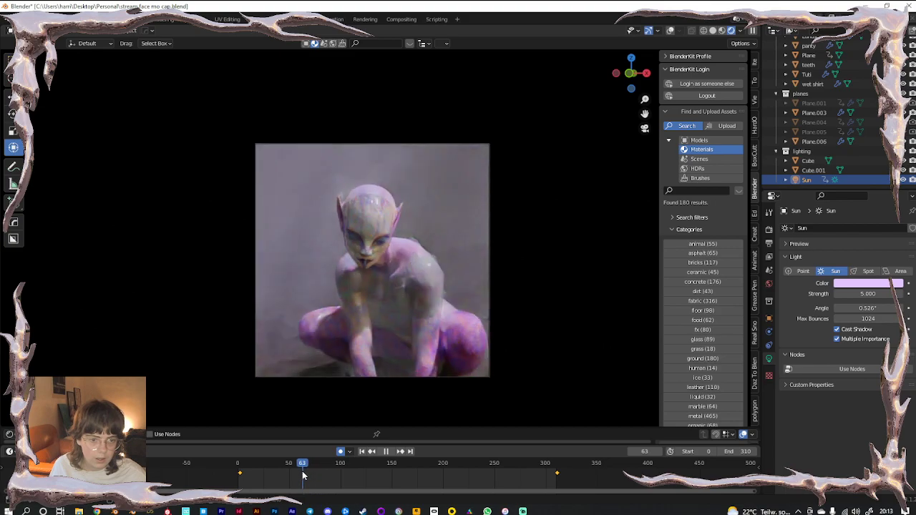
key(KP_0)
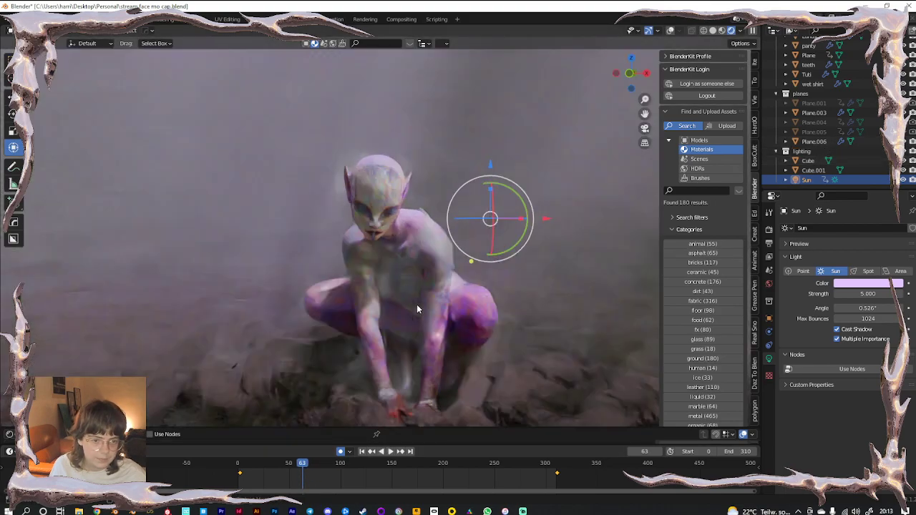
drag(305, 464, 542, 470)
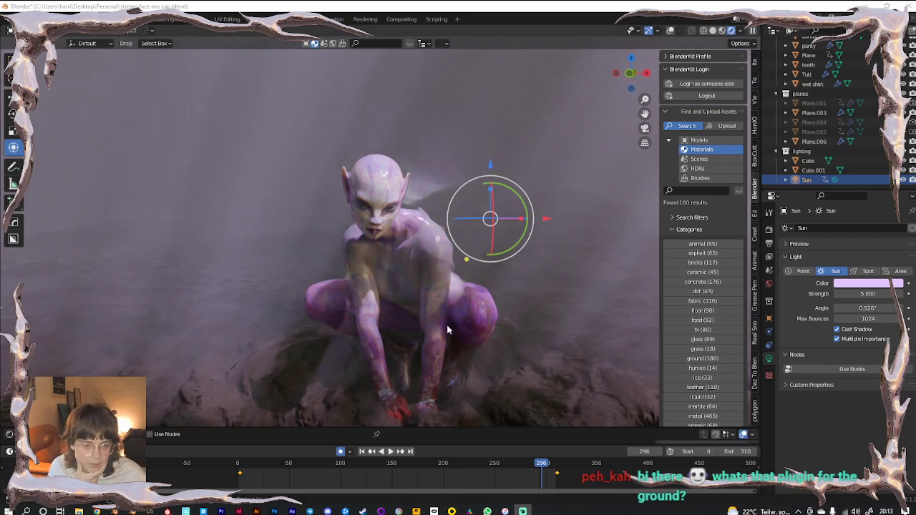
scroll(448, 317, down, 5)
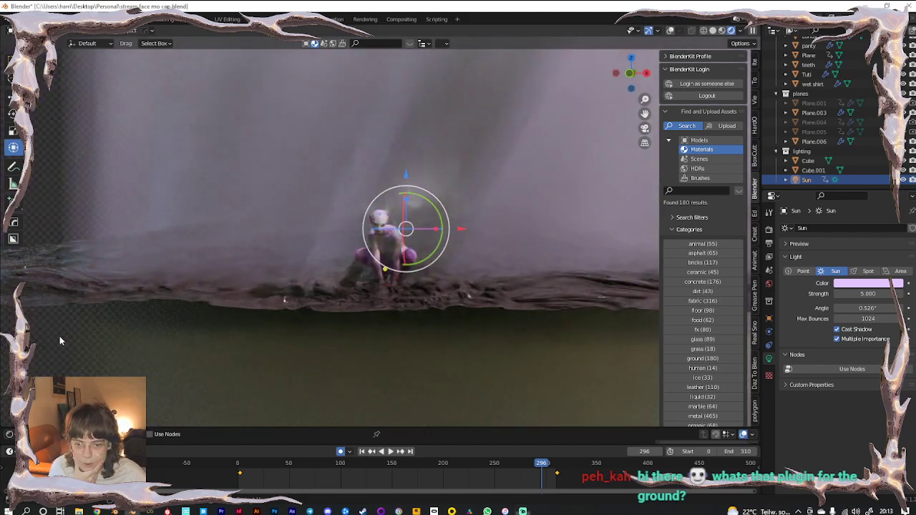
click(59, 336)
key(KP_0)
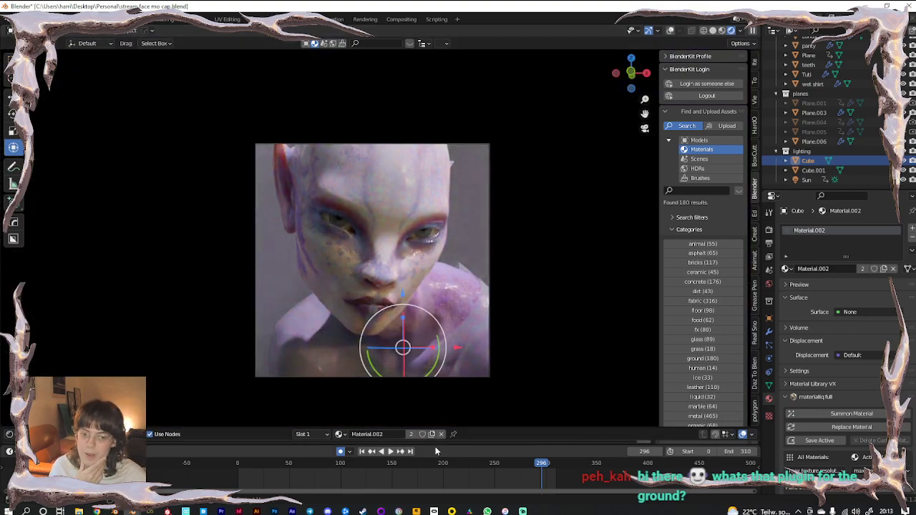
click(291, 463)
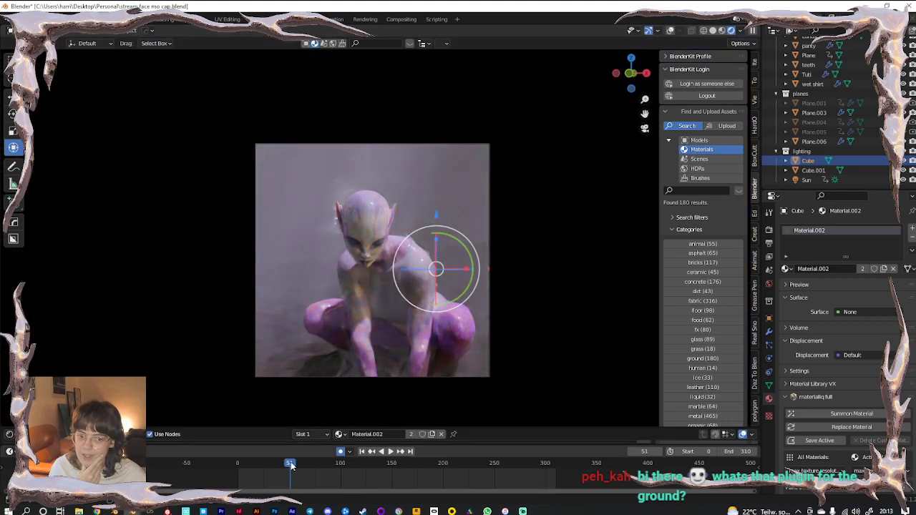
click(259, 463)
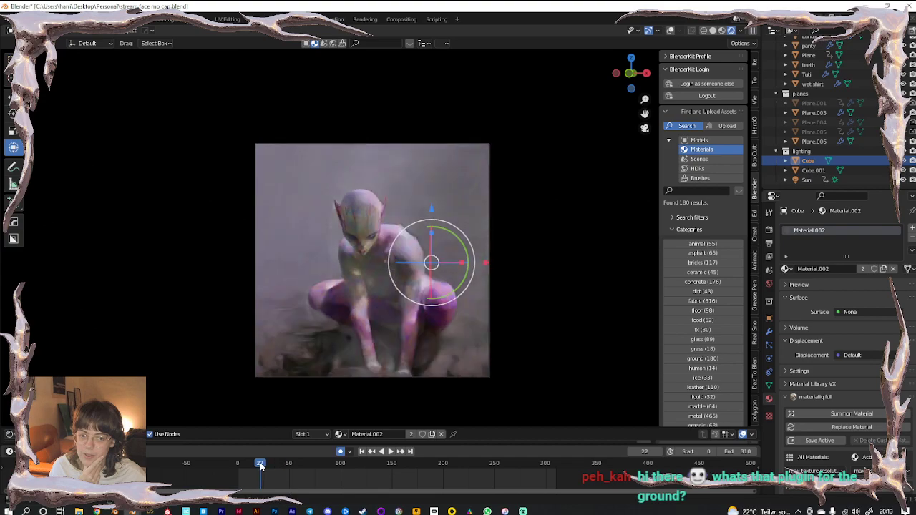
middle_drag(423, 329, 408, 319)
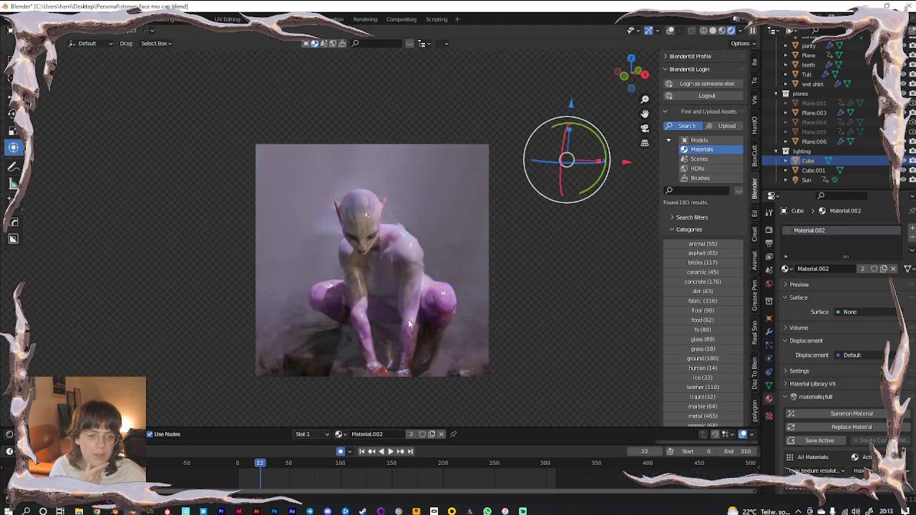
scroll(407, 322, down, 9)
click(133, 331)
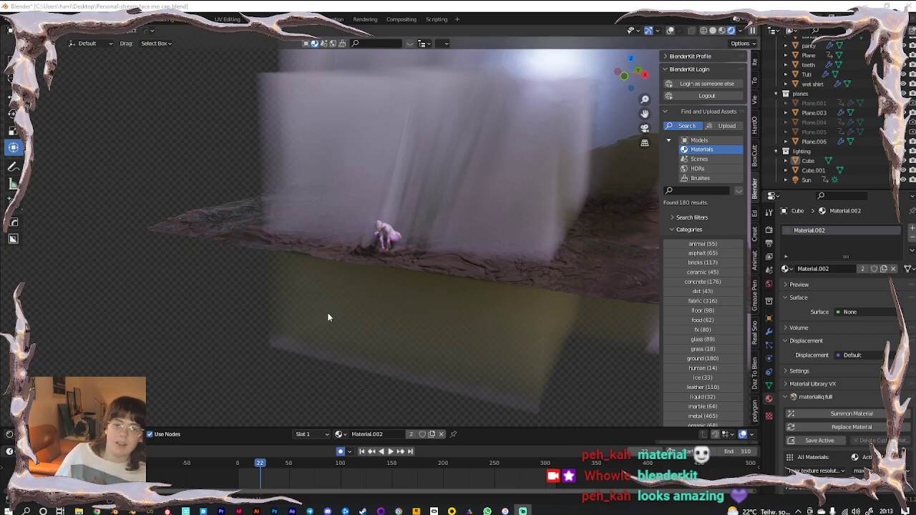
scroll(703, 322, down, 5)
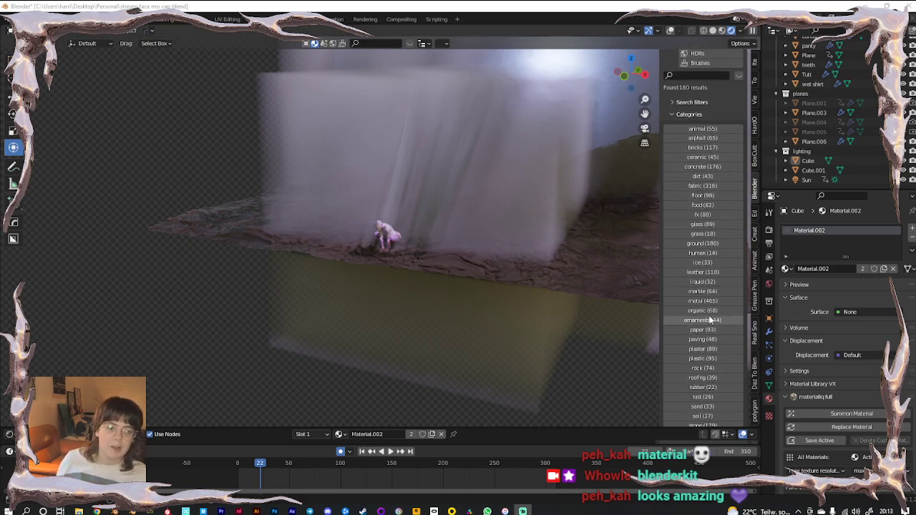
scroll(707, 321, up, 5)
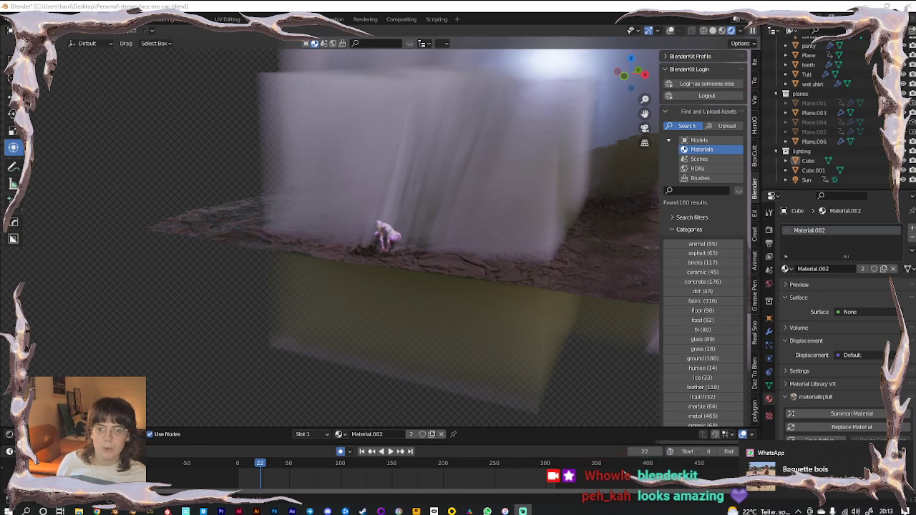
Open Preferences at the Add-ons list, close it, and return to the scene camera view
click(35, 20)
click(60, 156)
click(35, 19)
click(96, 152)
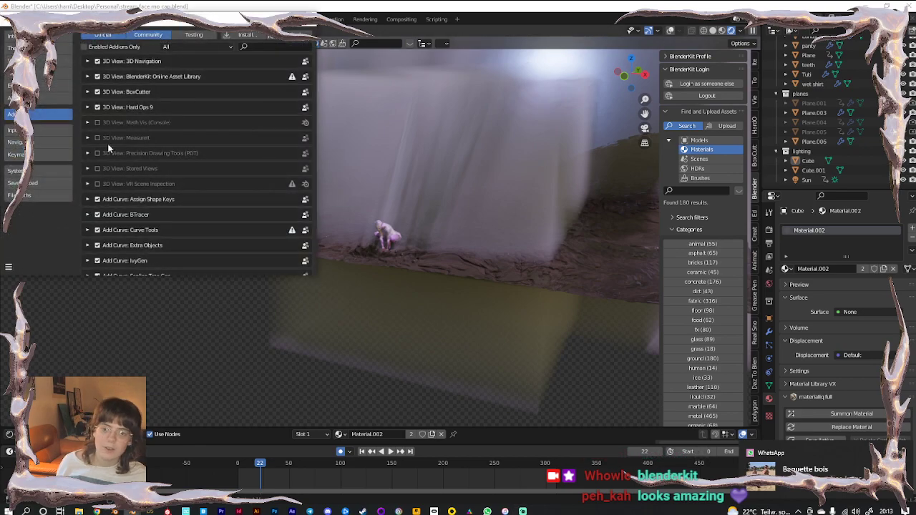
click(306, 20)
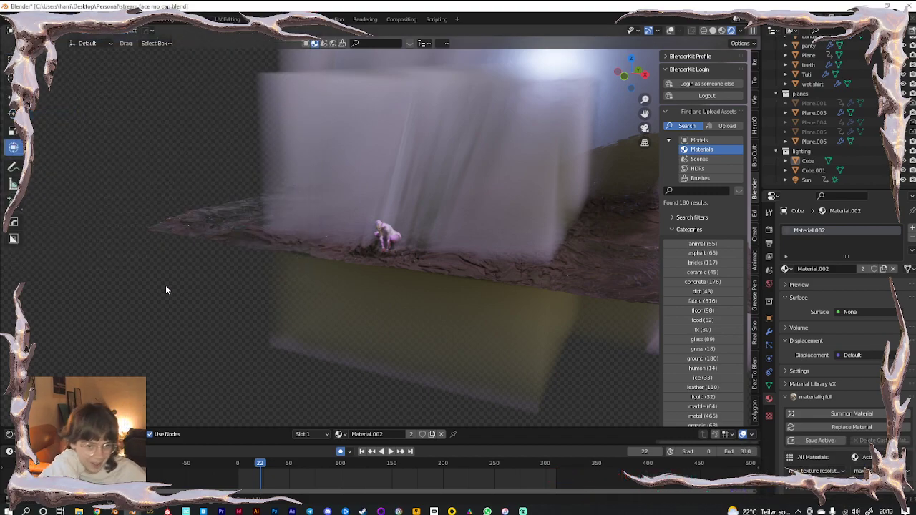
key(KP_0)
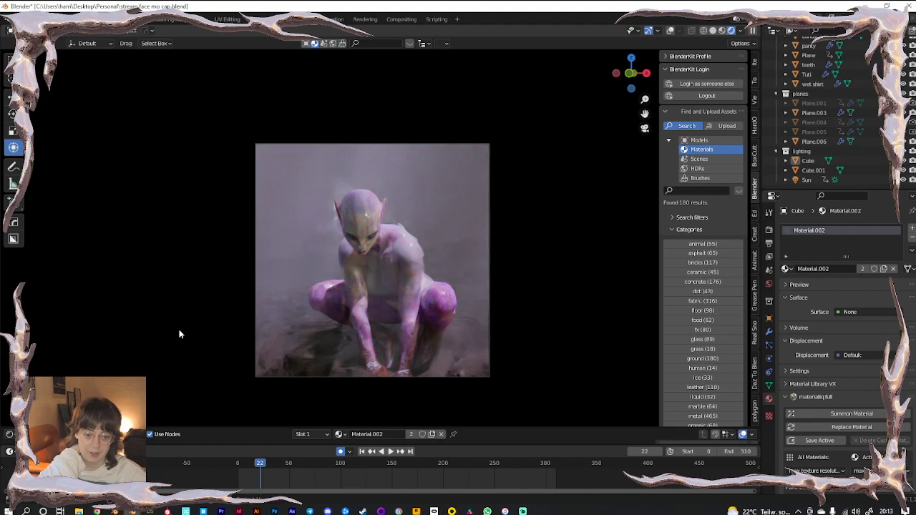
scroll(828, 100, up, 4)
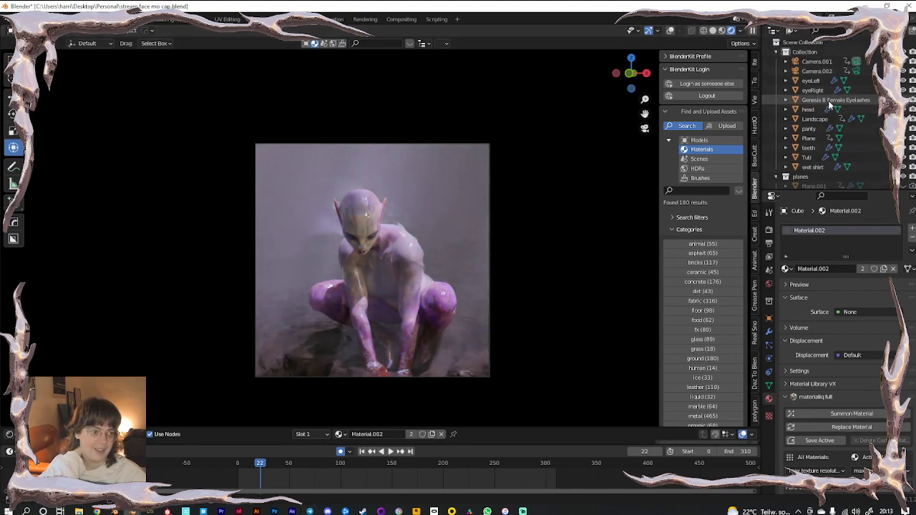
Select Camera.001, move one of its keyframes to about frame 165, and play from frame 0
click(816, 62)
drag(260, 467, 353, 472)
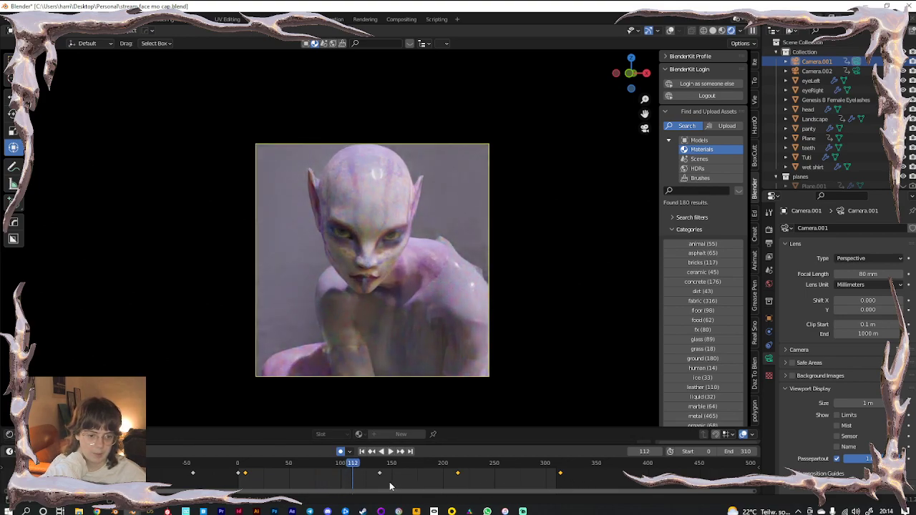
drag(380, 476, 408, 475)
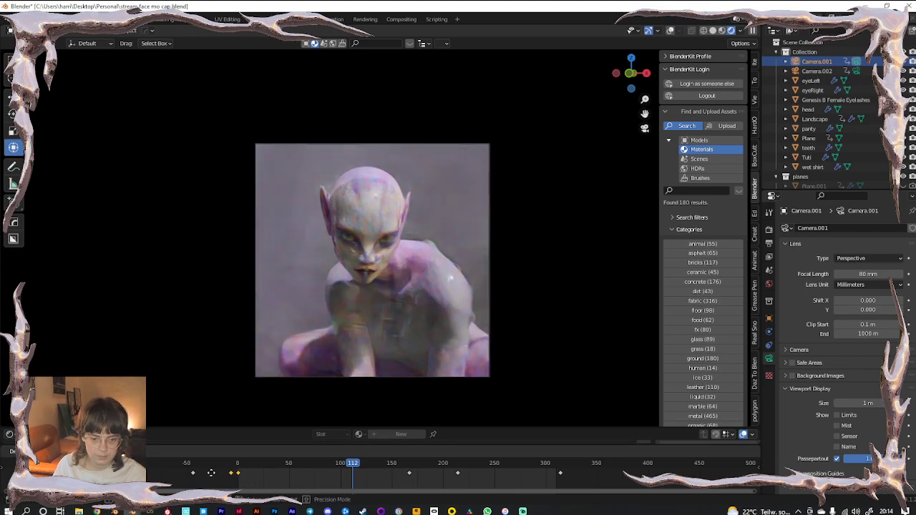
click(238, 465)
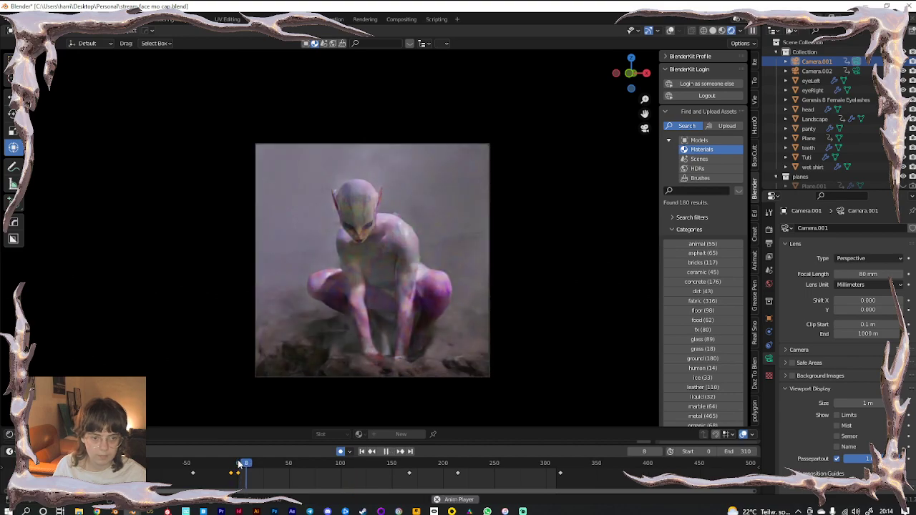
key(space)
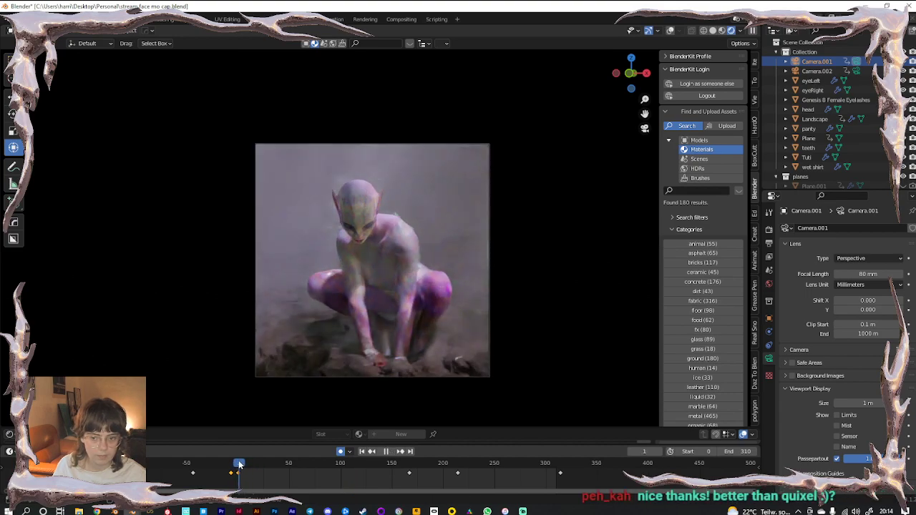
key(space)
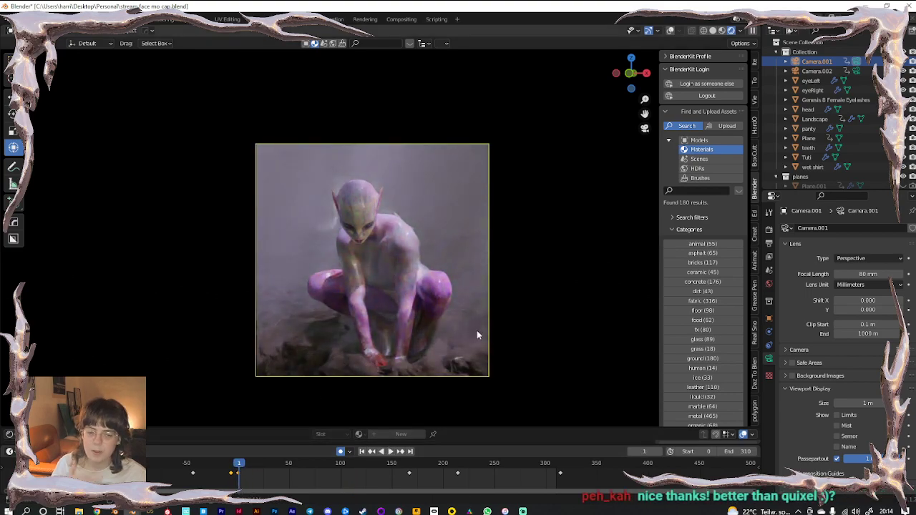
Bring frame 0 into view on the timeline and select the two keyframes before it
scroll(179, 481, up, 4)
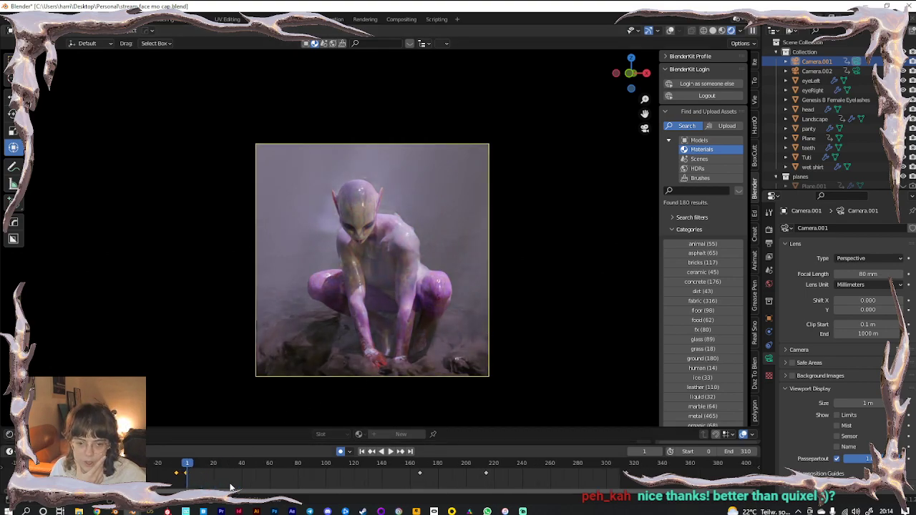
middle_drag(179, 482, 344, 467)
scroll(333, 464, up, 5)
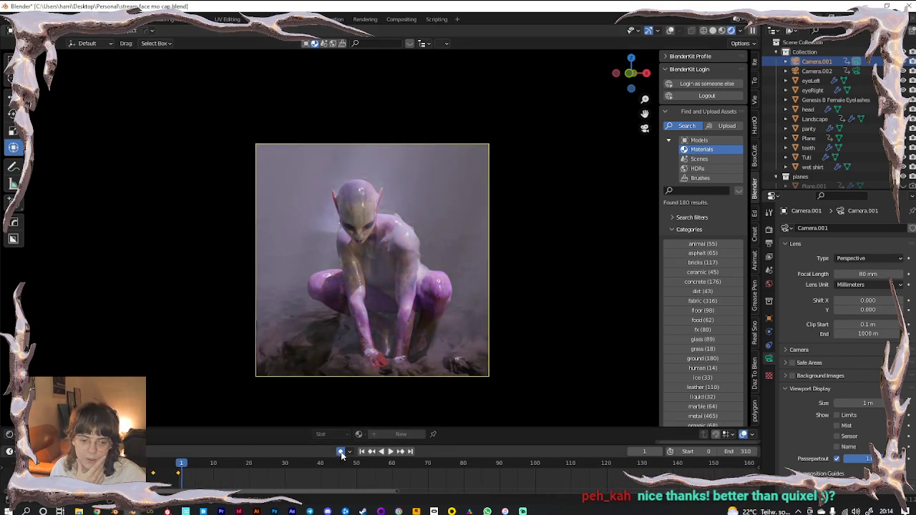
scroll(249, 480, up, 4)
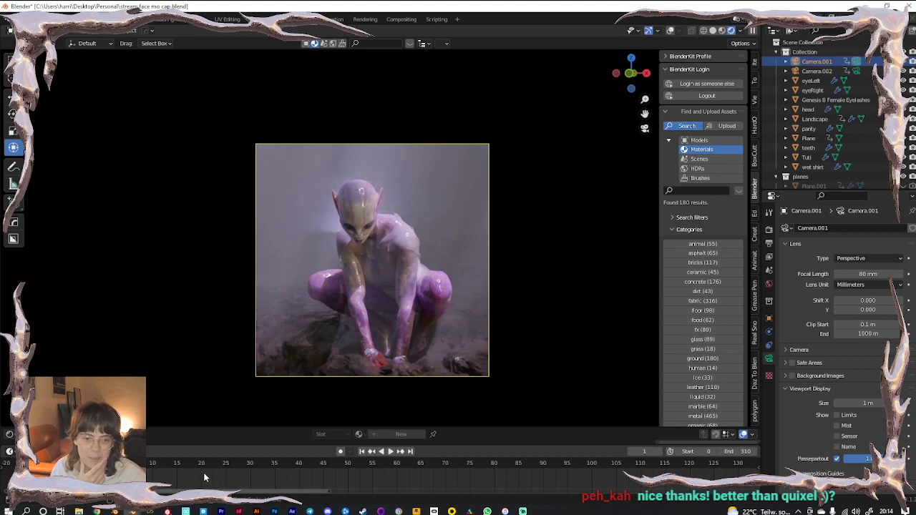
key(Left)
scroll(326, 478, down, 10)
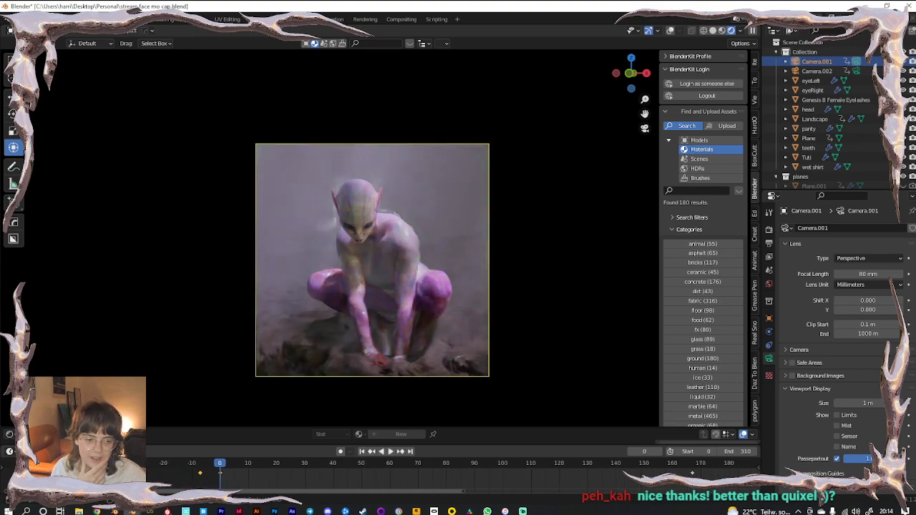
drag(293, 485, 149, 470)
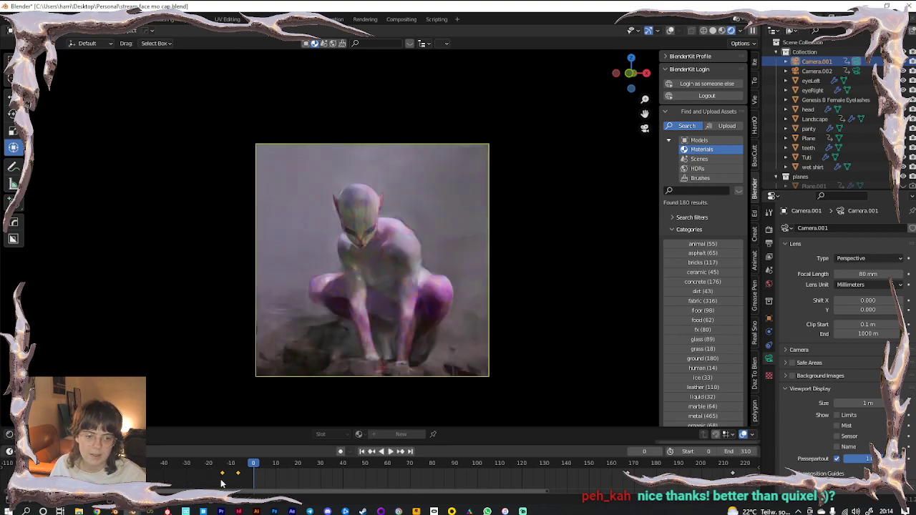
scroll(257, 486, up, 3)
scroll(198, 484, up, 1)
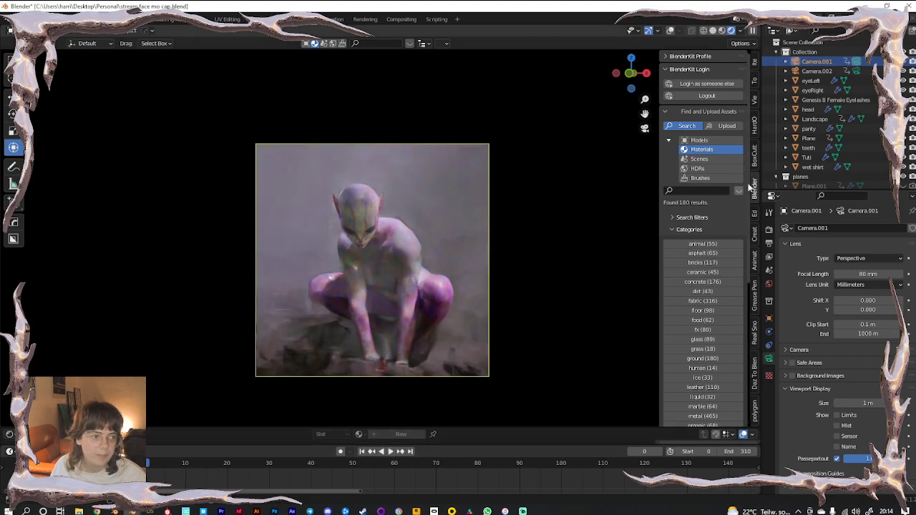
Reposition the locked Camera.001 to reframe the alien figure
click(755, 98)
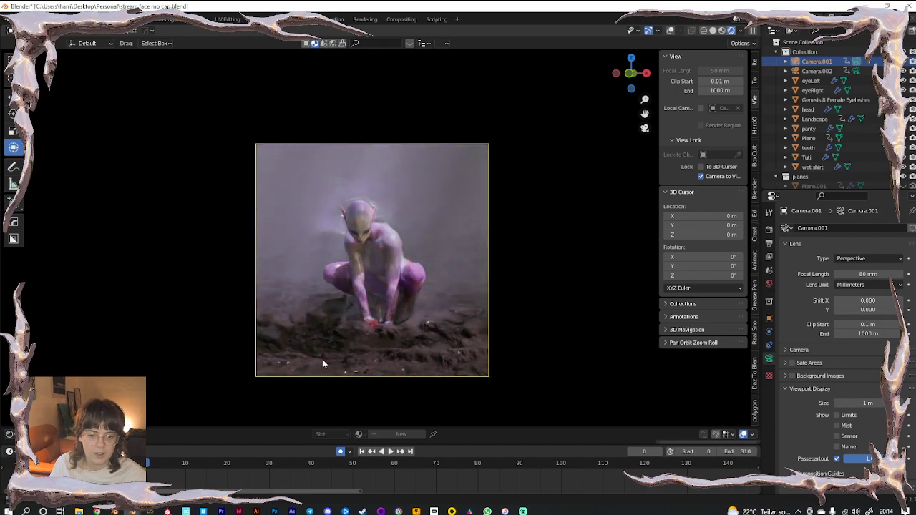
key(g)
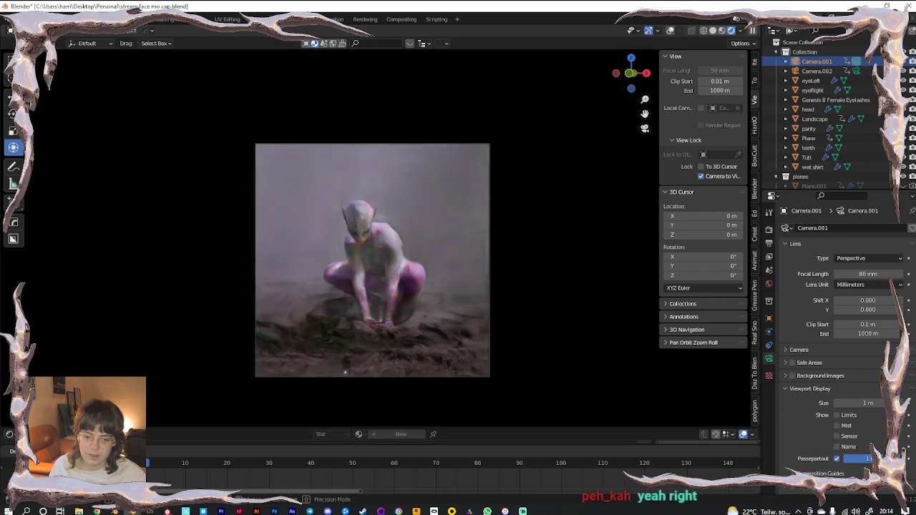
click(141, 467)
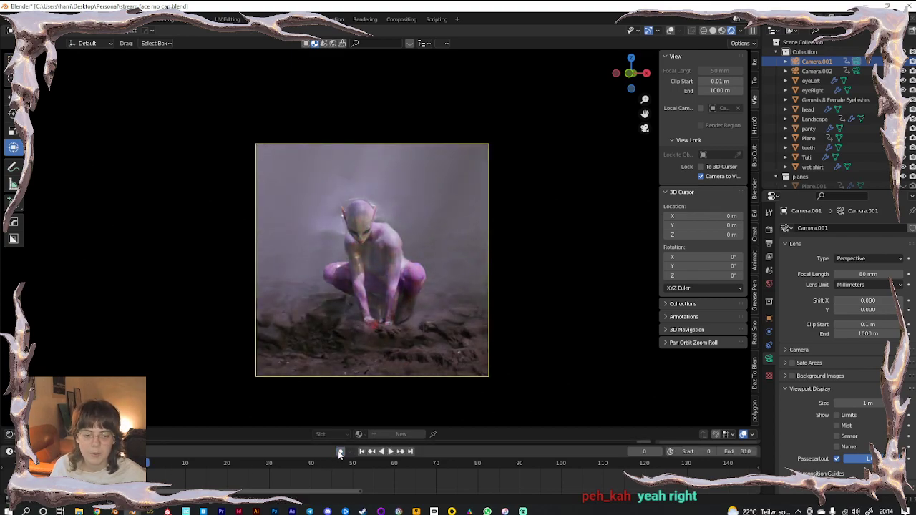
Scrub from frame 56 to 114 and play the camera push-in to the face close-up
click(377, 462)
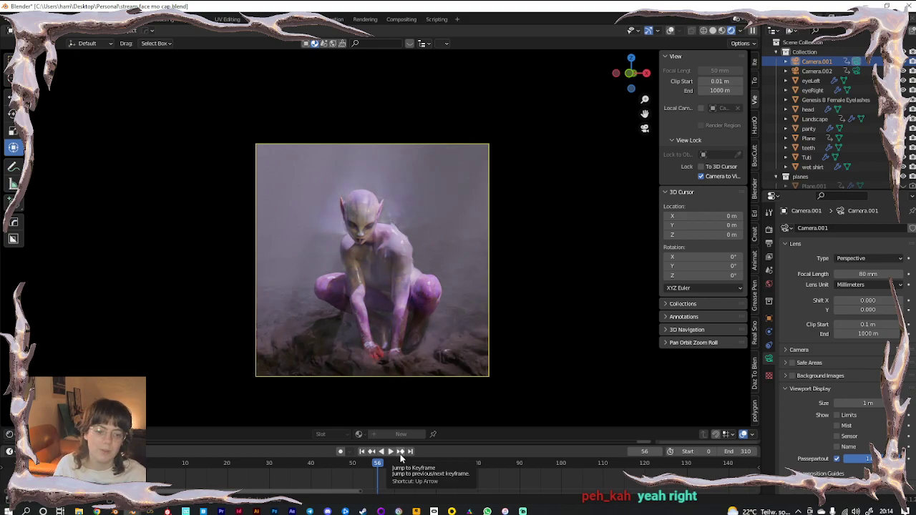
scroll(438, 491, down, 2)
drag(462, 462, 668, 466)
scroll(556, 483, down, 3)
scroll(499, 485, down, 3)
key(space)
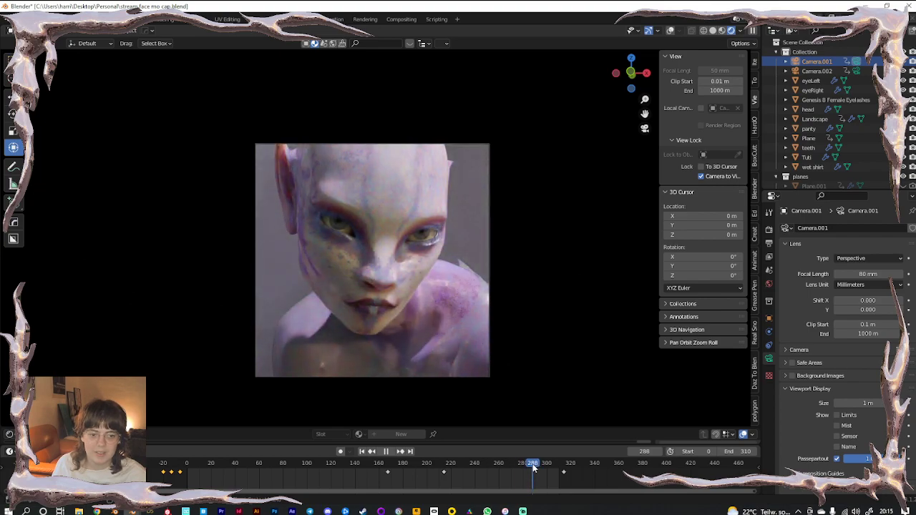
key(space)
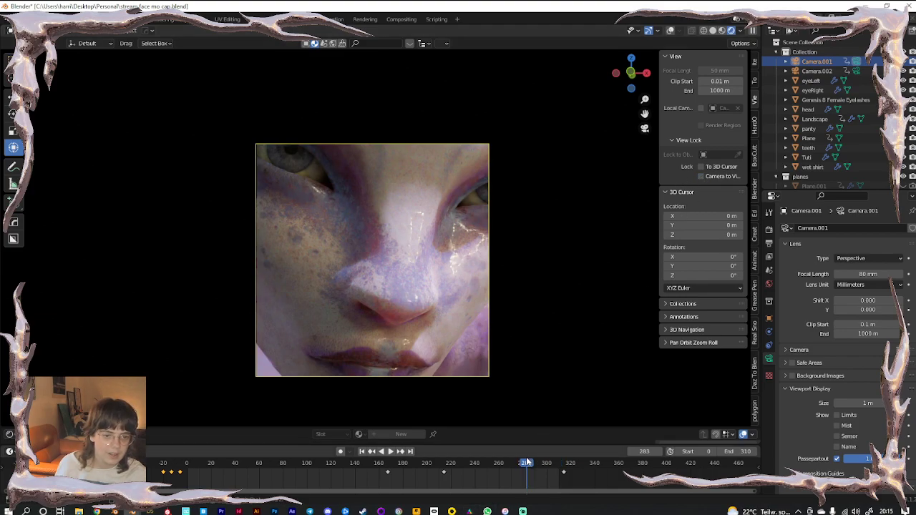
scroll(390, 249, up, 5)
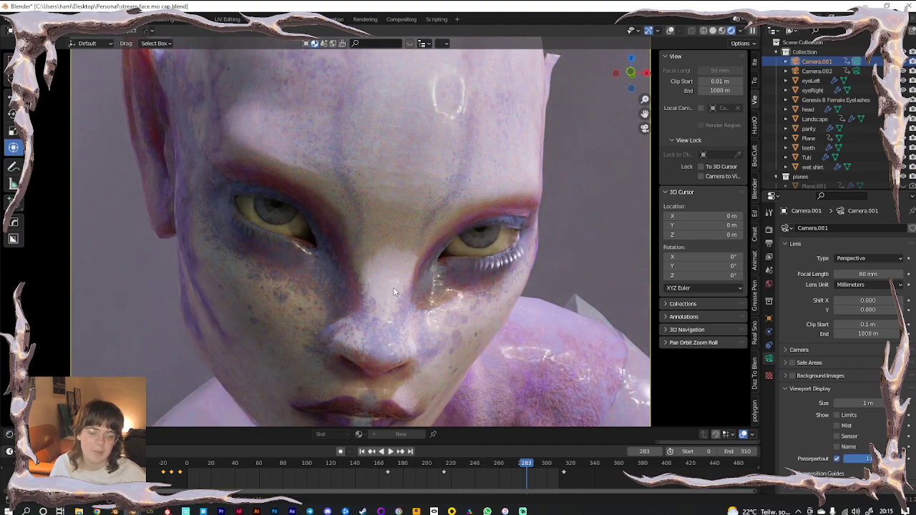
scroll(389, 287, up, 4)
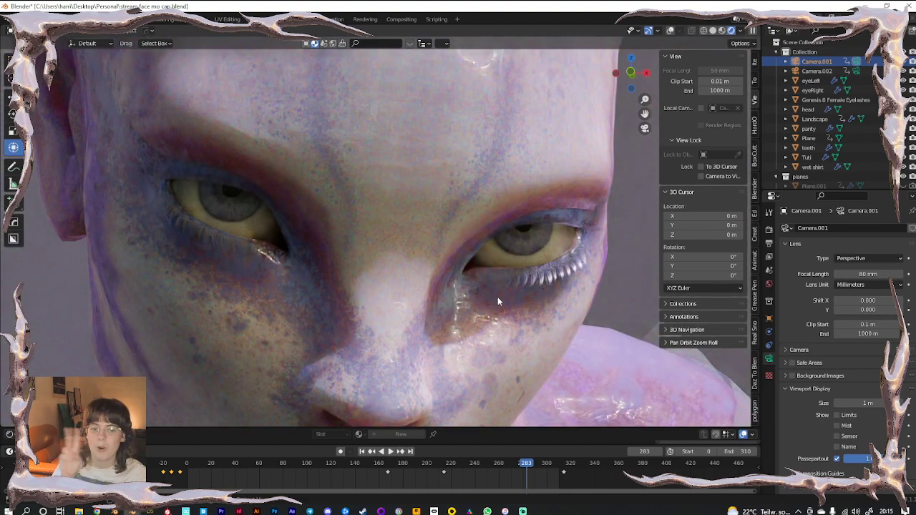
scroll(475, 303, up, 1)
scroll(416, 305, down, 3)
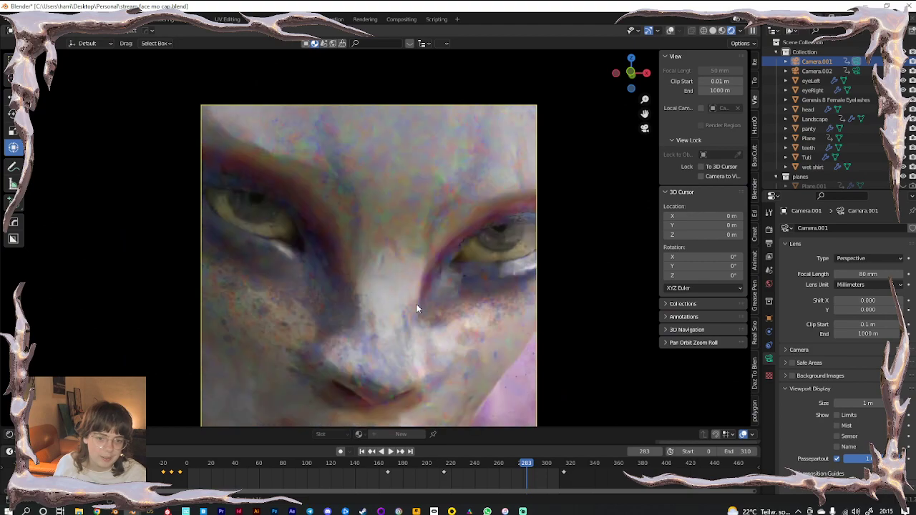
scroll(416, 304, down, 3)
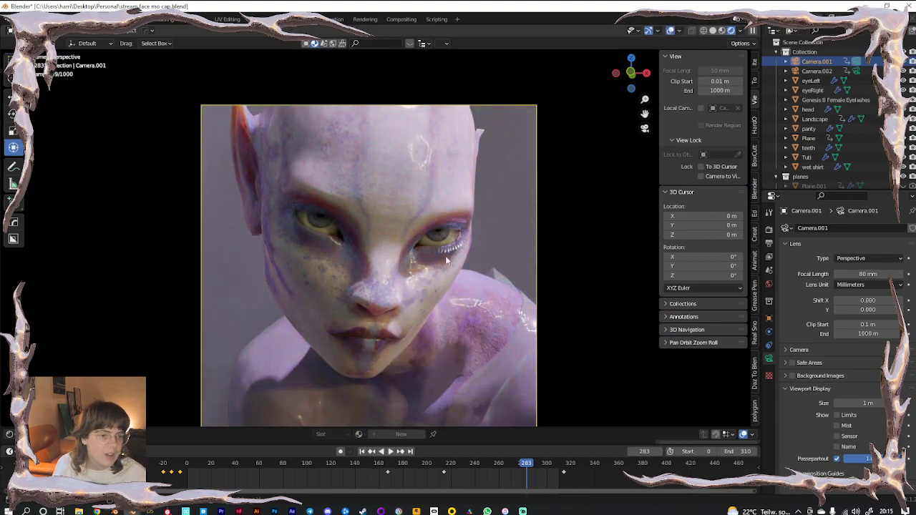
scroll(830, 136, down, 5)
Add a point light to the lighting collection and move it toward the figure
click(801, 151)
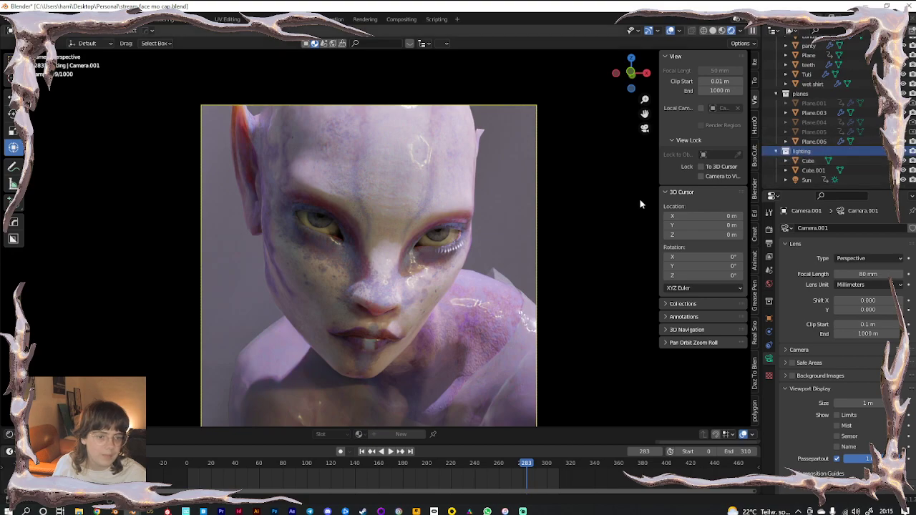
key(shift+a)
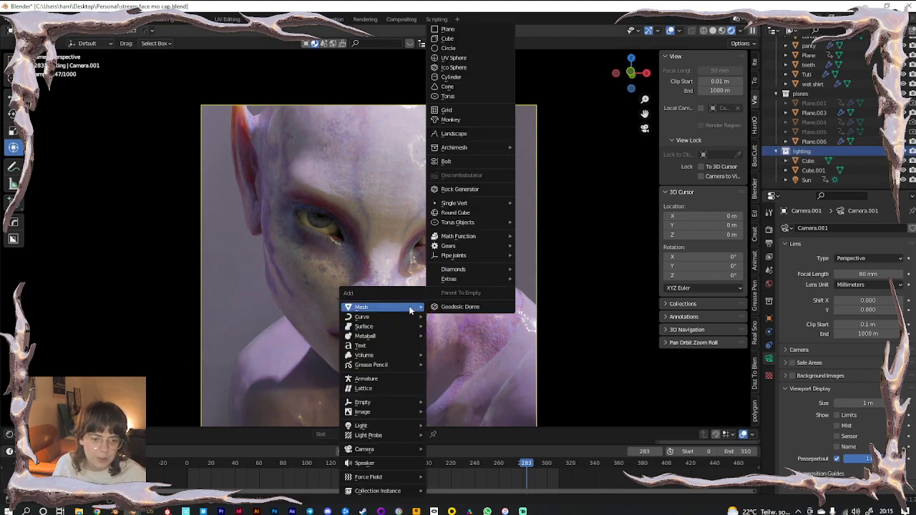
mouse_move(370, 425)
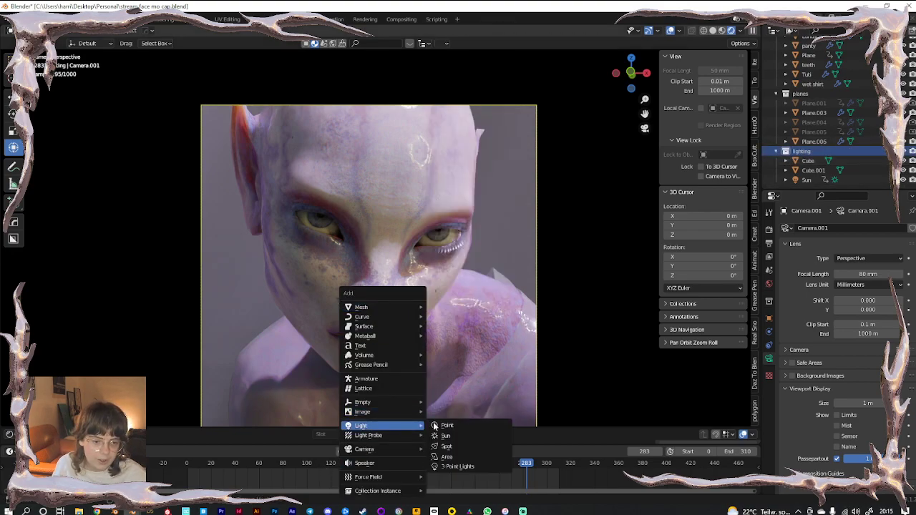
click(452, 426)
middle_drag(370, 348, 418, 295)
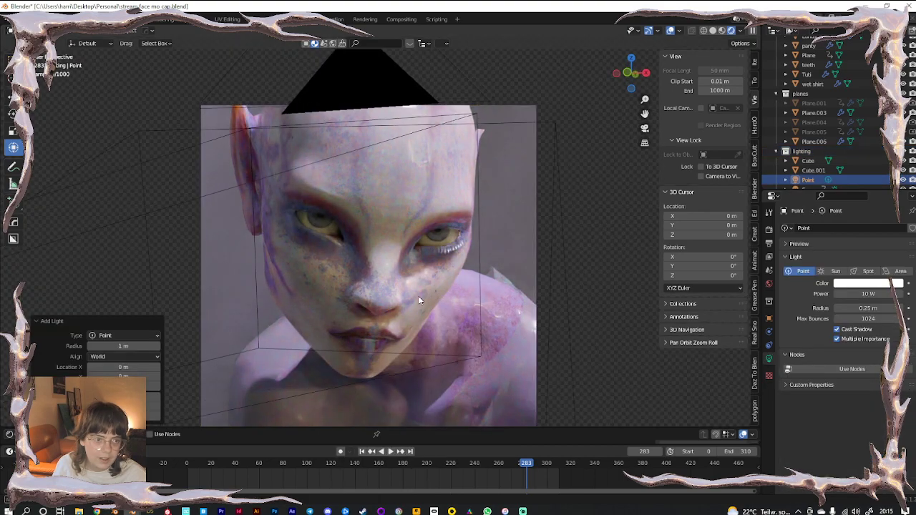
scroll(418, 295, down, 10)
drag(439, 313, 443, 186)
middle_drag(470, 242, 455, 287)
drag(479, 159, 419, 243)
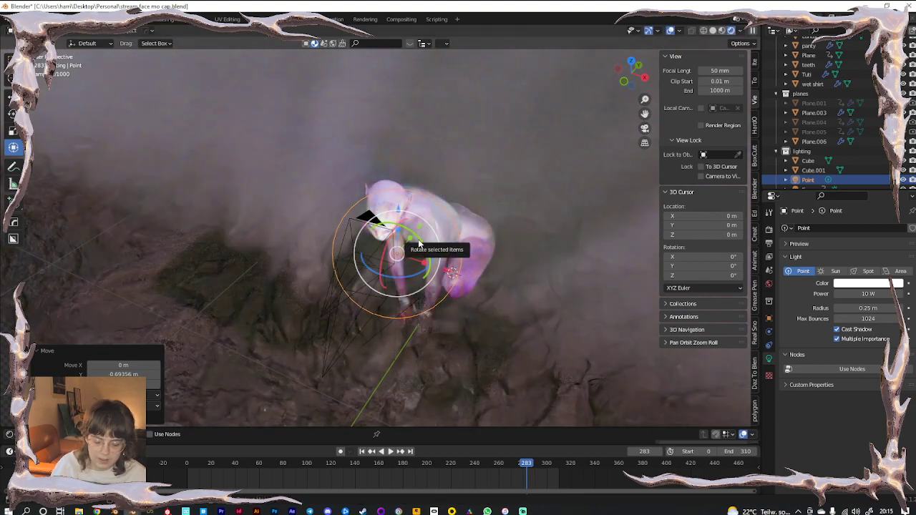
key(KP_0)
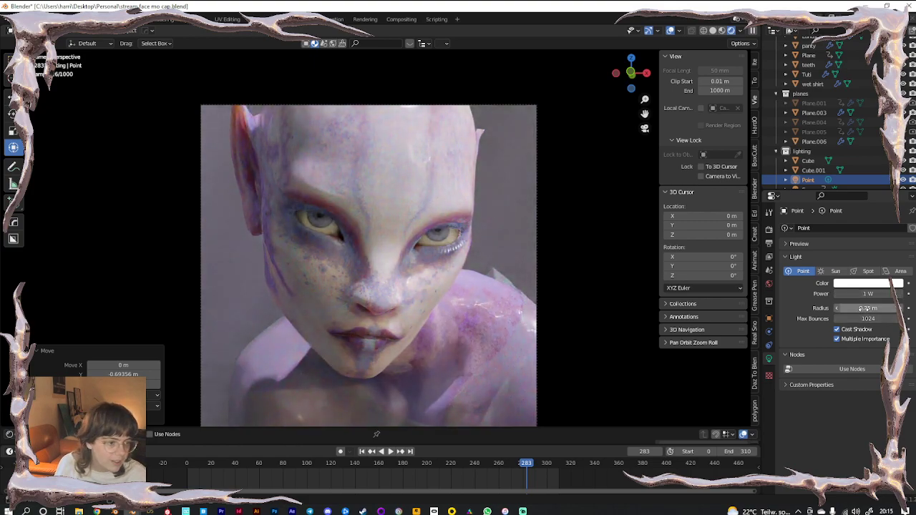
Set the point light's radius to 0 m and reposition it near the face
drag(868, 307, 853, 308)
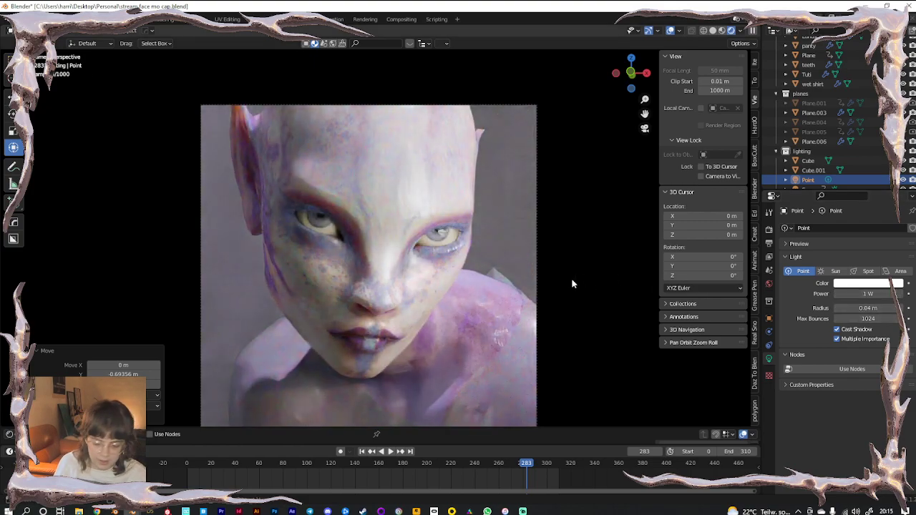
key(g)
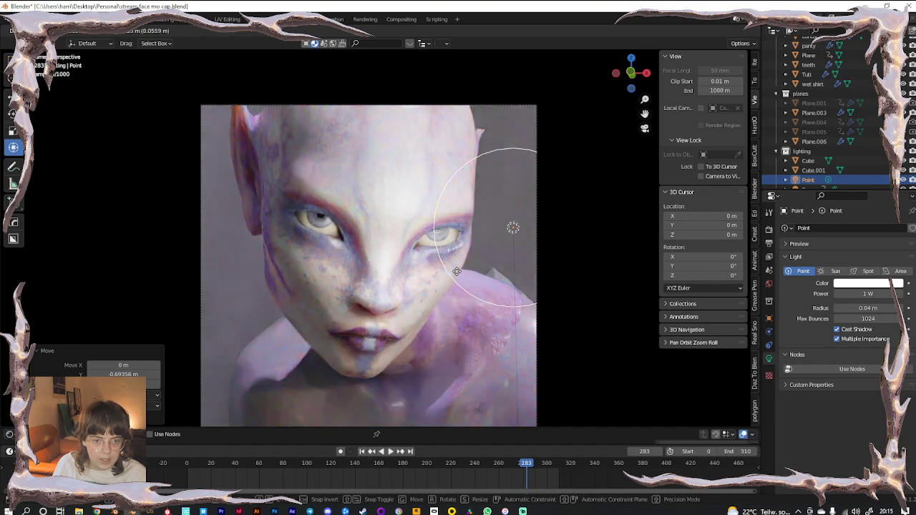
click(325, 286)
middle_drag(415, 292, 463, 326)
drag(438, 258, 513, 311)
drag(869, 308, 834, 308)
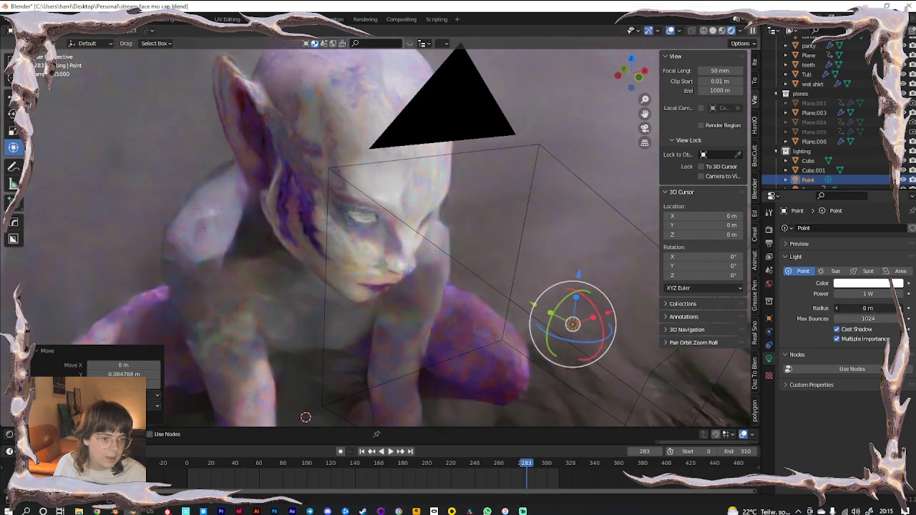
drag(533, 306, 448, 247)
key(KP_0)
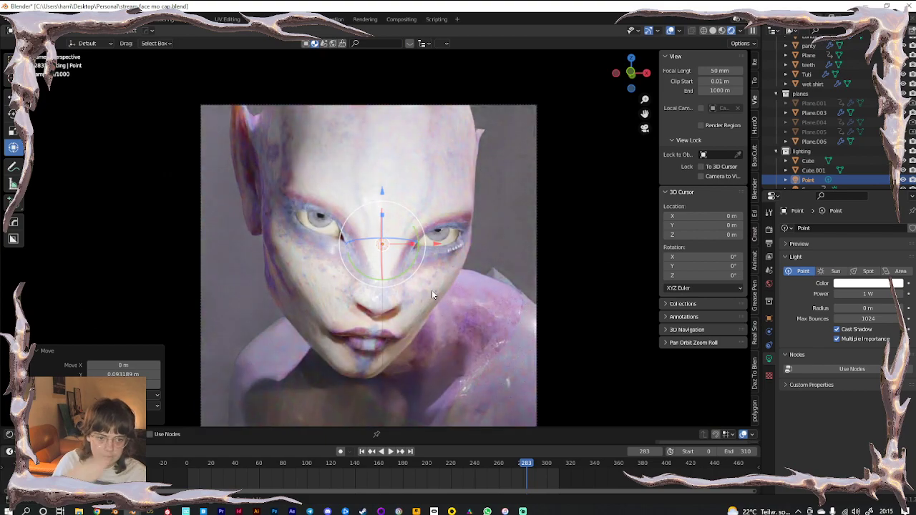
key(g)
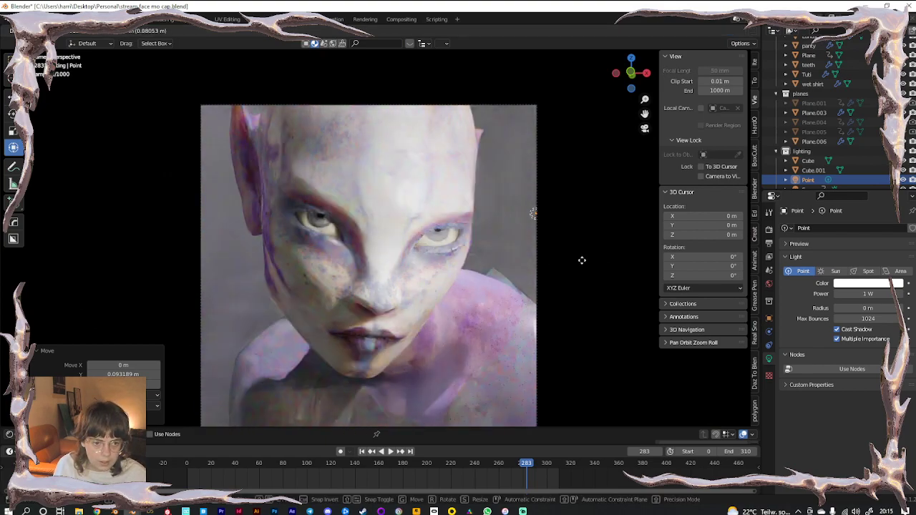
click(582, 260)
Set the light's power to 0.1 W (100 mW) and place it beside the left eye
click(853, 294)
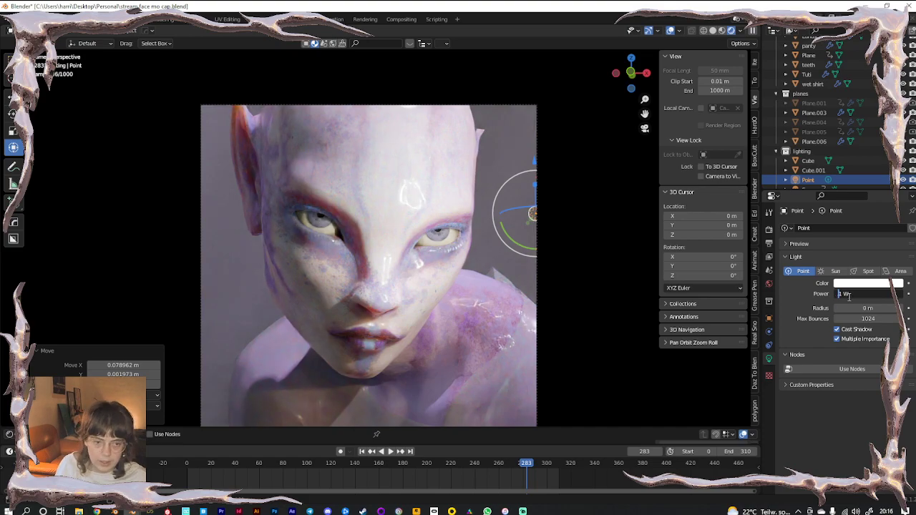
text(0.1)
key(Return)
key(g)
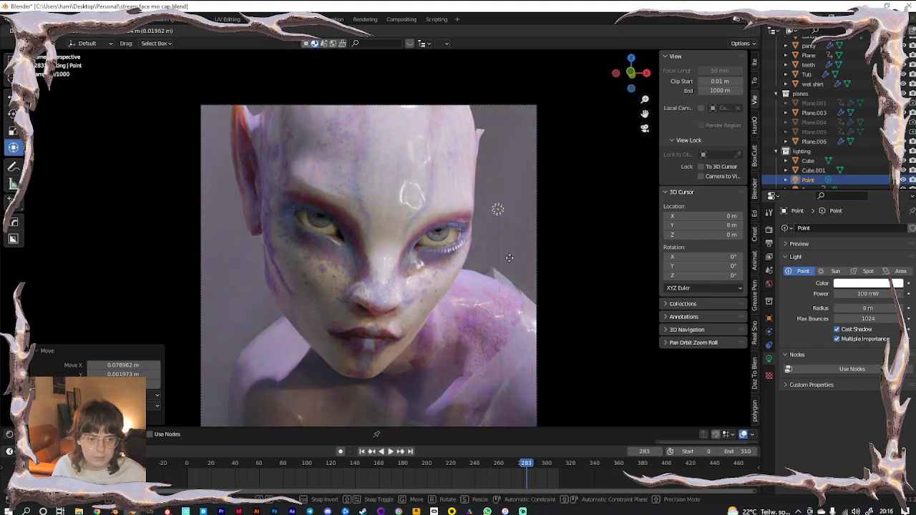
click(302, 258)
scroll(313, 264, up, 5)
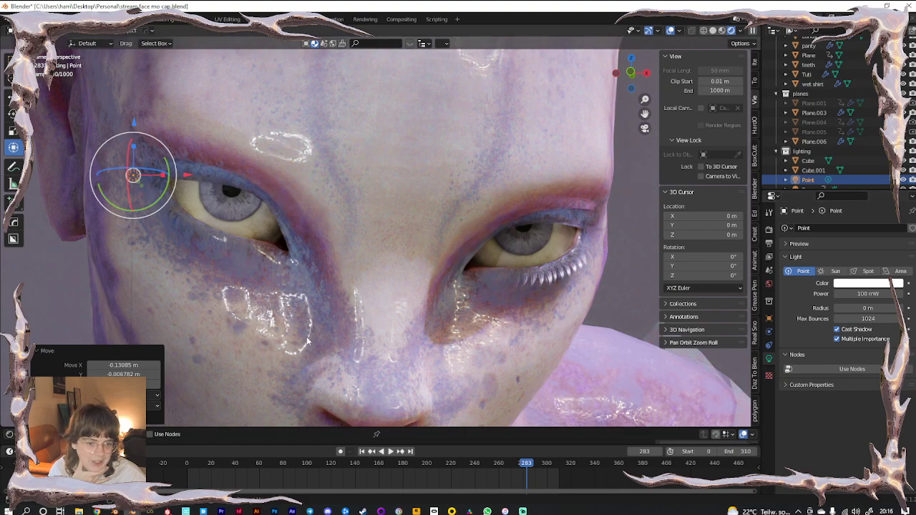
scroll(317, 328, down, 5)
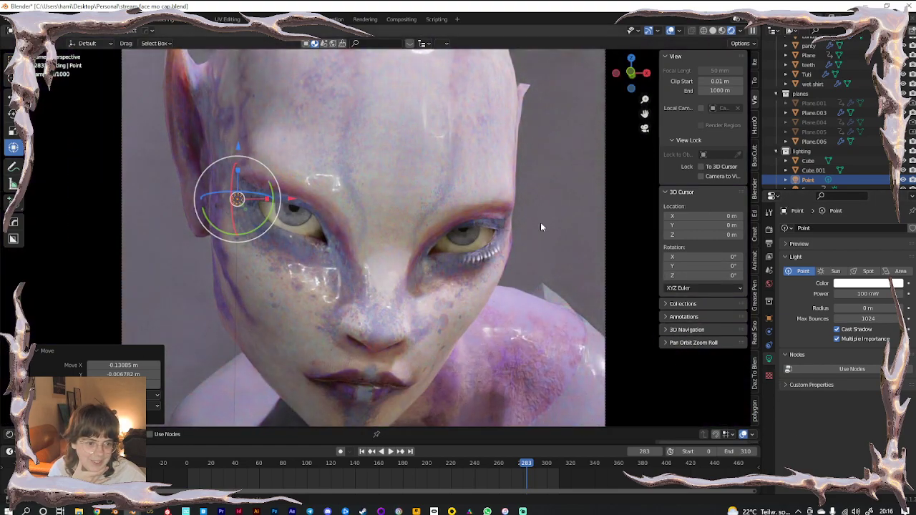
On Tuti's Cornea material, lower the alpha and set roughness to 0.063
click(456, 125)
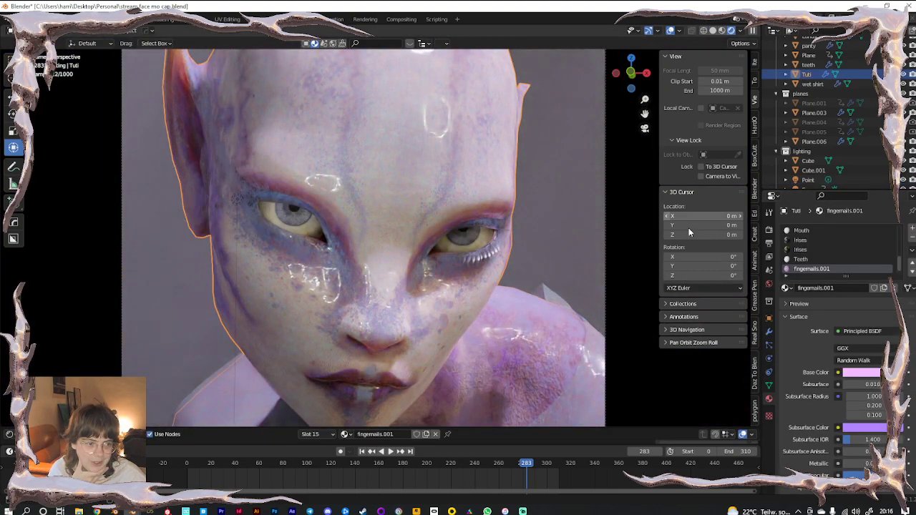
scroll(809, 256, up, 5)
click(805, 240)
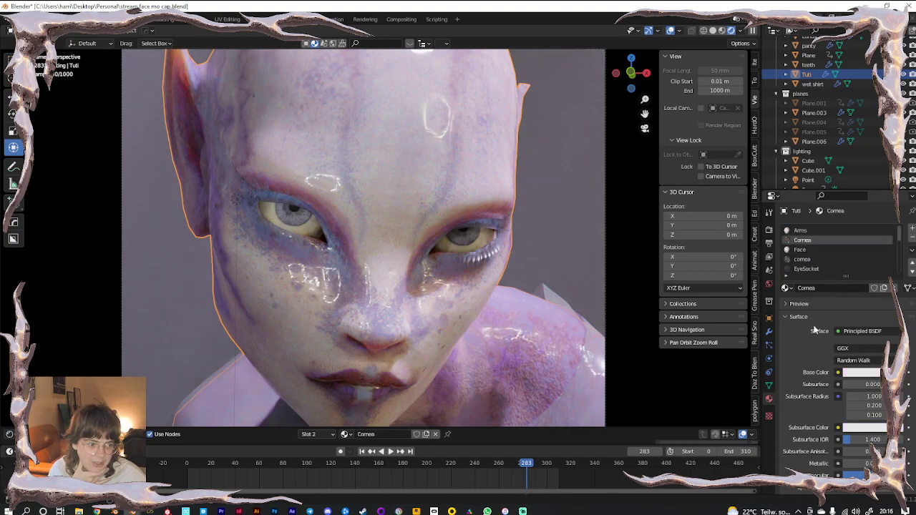
scroll(825, 379, down, 6)
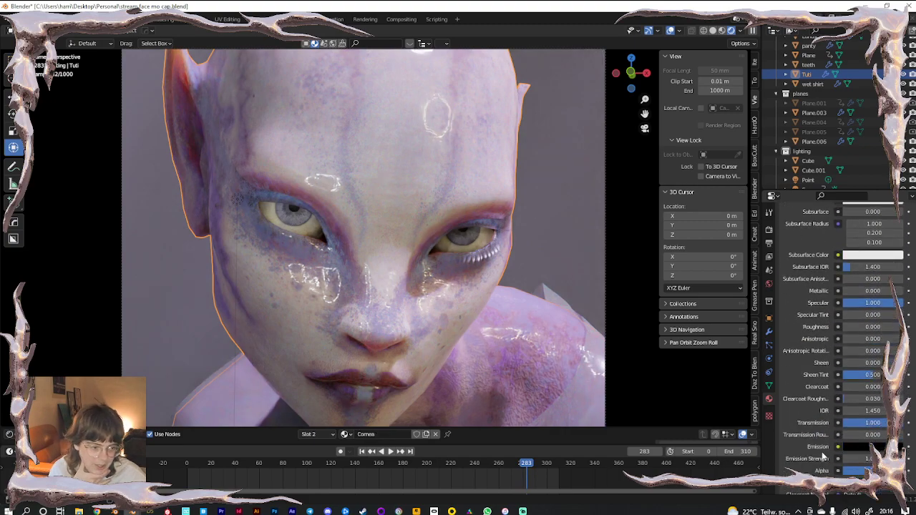
mouse_move(873, 470)
mouse_down()
mouse_move(823, 471)
mouse_move(887, 471)
mouse_up()
drag(871, 326, 881, 326)
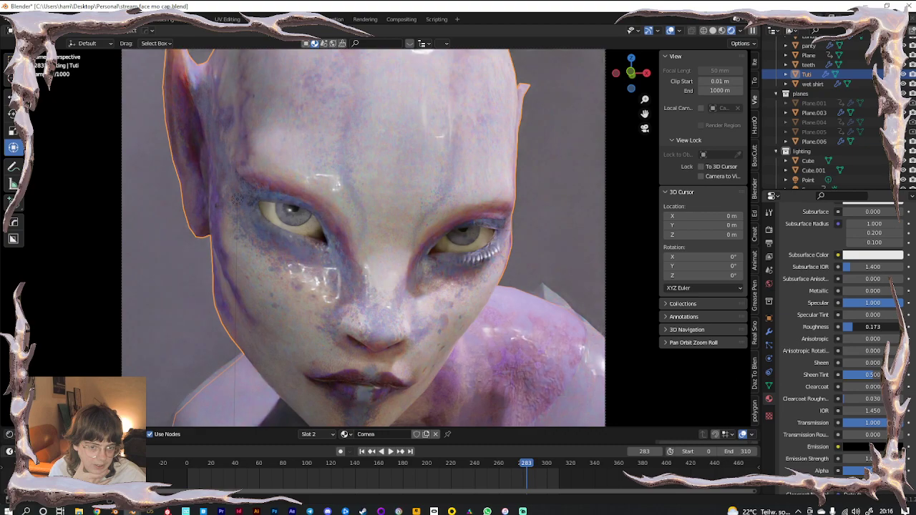
drag(853, 327, 837, 327)
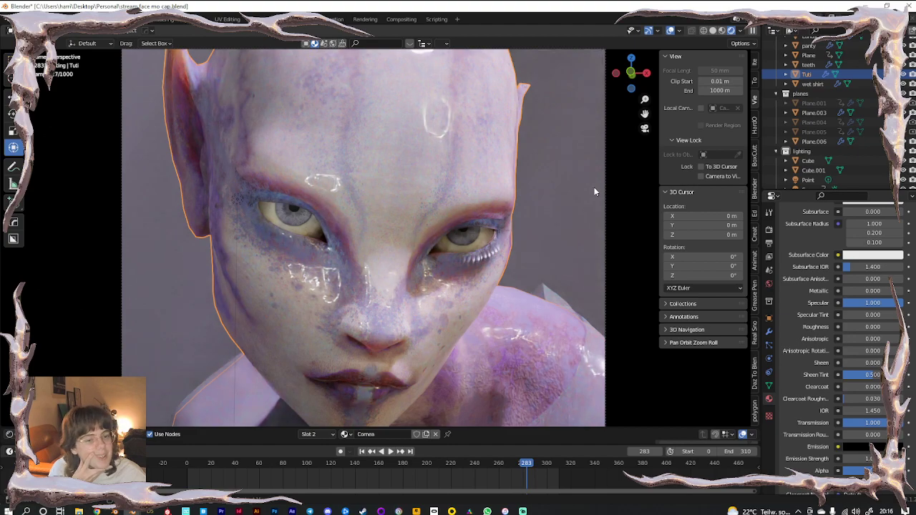
scroll(830, 115, down, 1)
Give the point light a 0.02 m radius, shift it, and darken its colour to grey
click(807, 170)
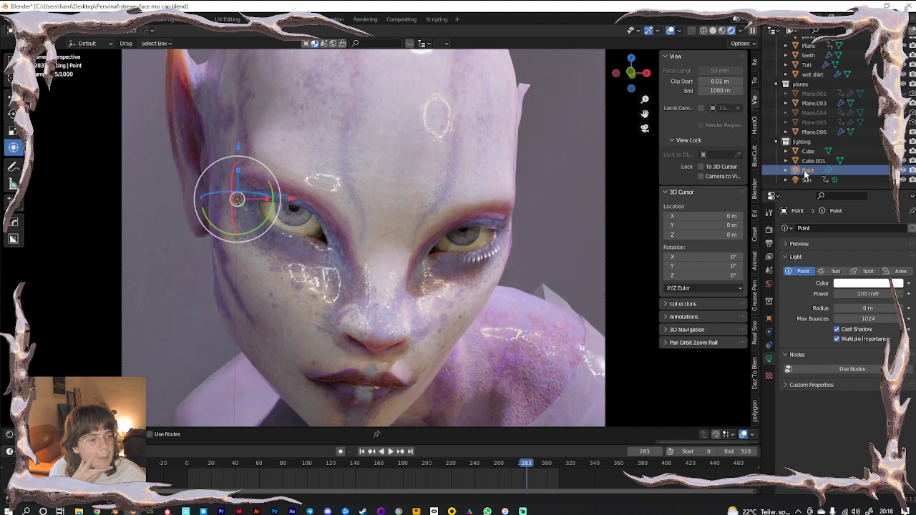
mouse_move(862, 306)
mouse_down()
mouse_move(890, 306)
mouse_move(865, 308)
mouse_move(873, 308)
mouse_up()
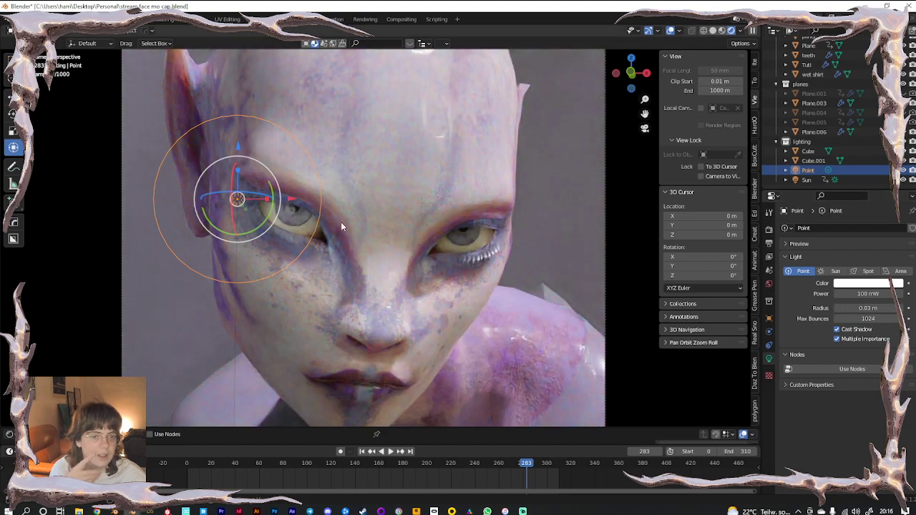
key(g)
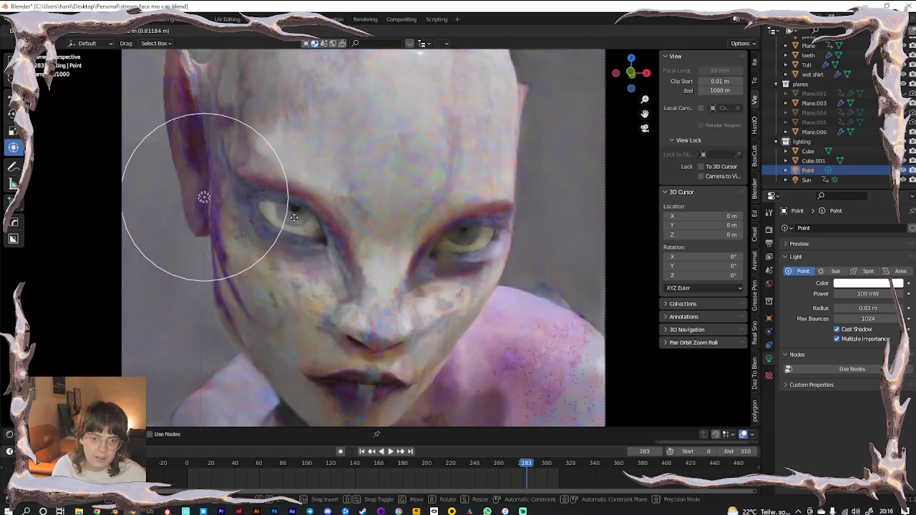
click(332, 221)
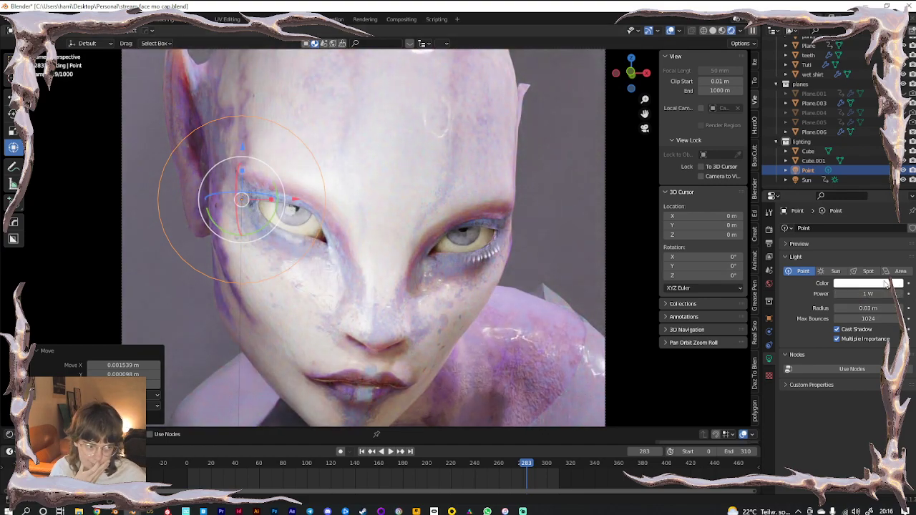
click(886, 282)
drag(897, 187, 898, 204)
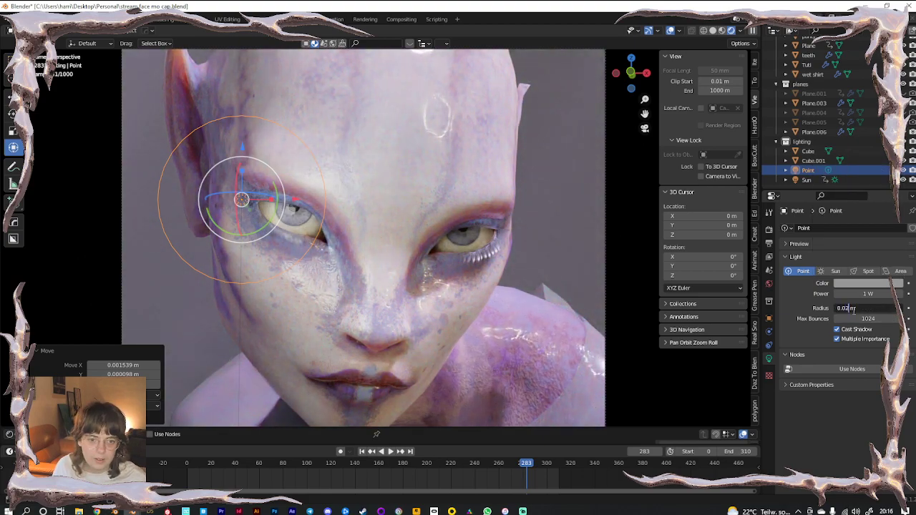
key(Return)
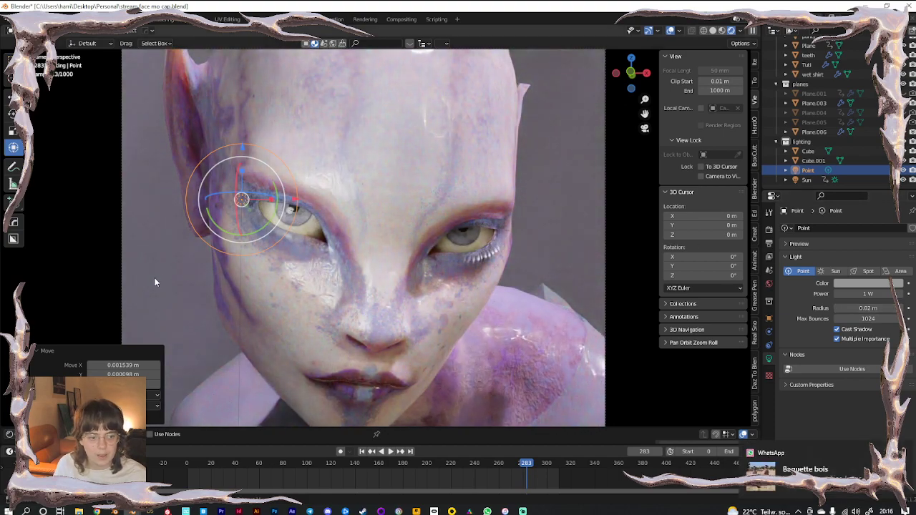
Hide the overlays, fine-tune the light's grey colour and place it beside the right-hand eye
click(148, 282)
click(672, 31)
scroll(518, 203, down, 5)
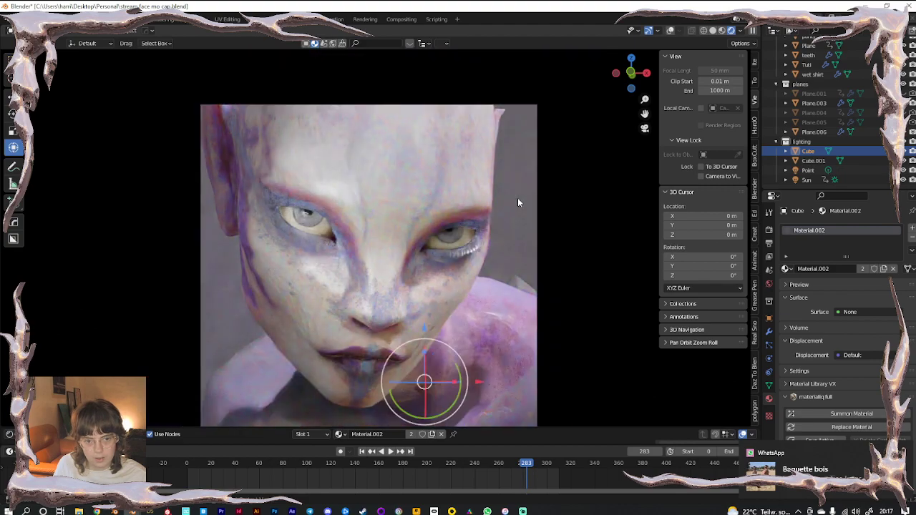
scroll(517, 197, up, 1)
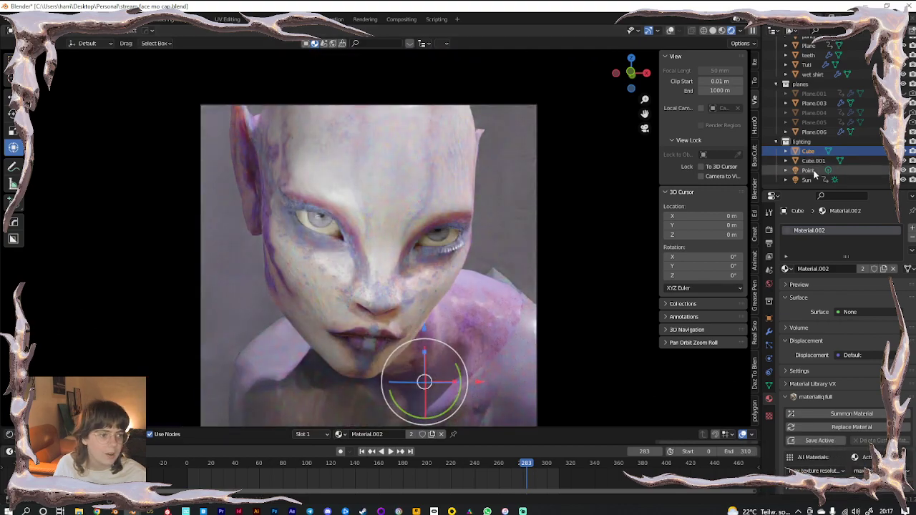
click(807, 170)
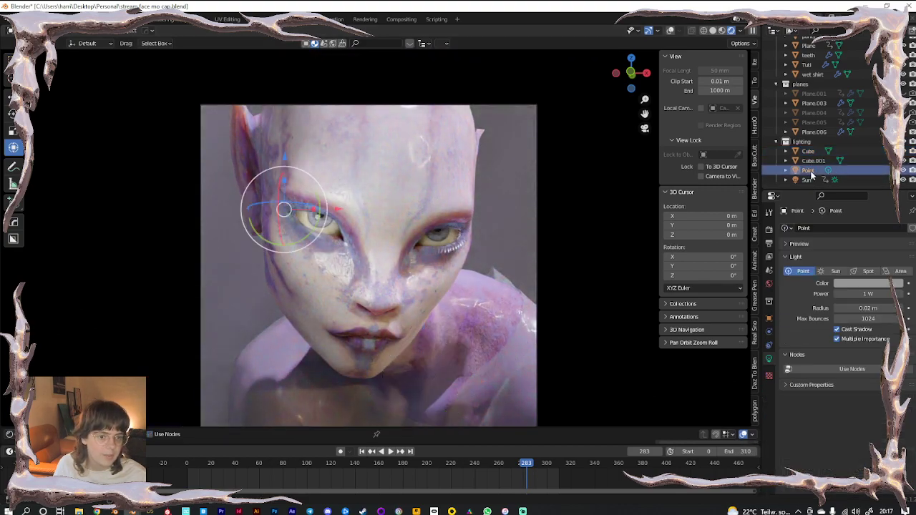
click(869, 284)
drag(838, 269, 818, 269)
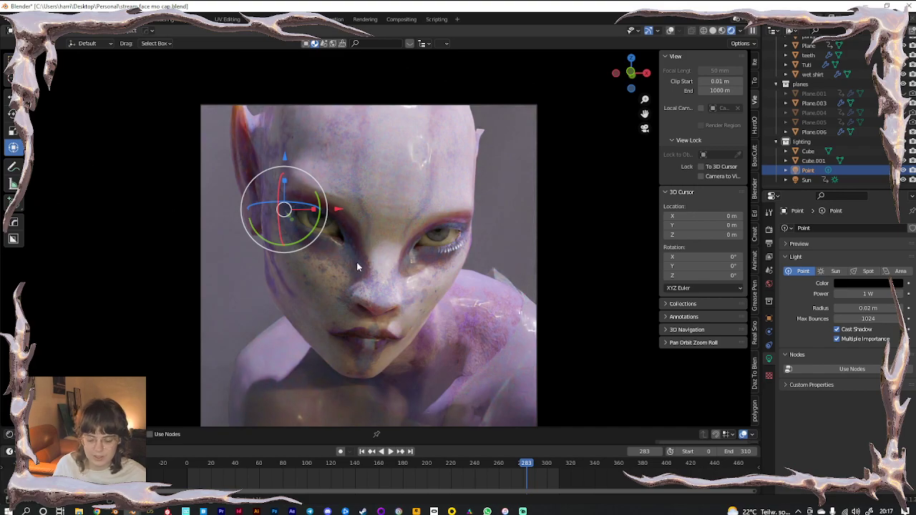
key(g)
click(512, 276)
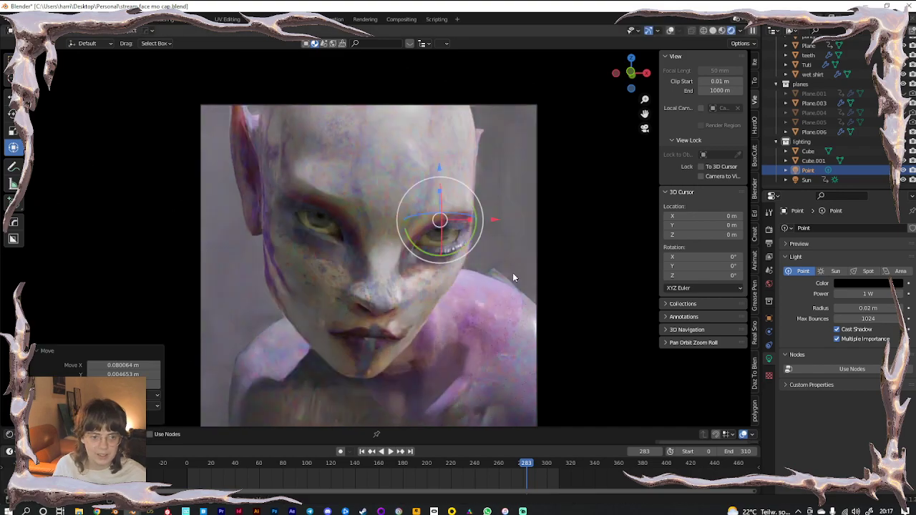
click(850, 284)
mouse_move(894, 215)
mouse_down()
mouse_move(894, 202)
mouse_move(894, 212)
mouse_up()
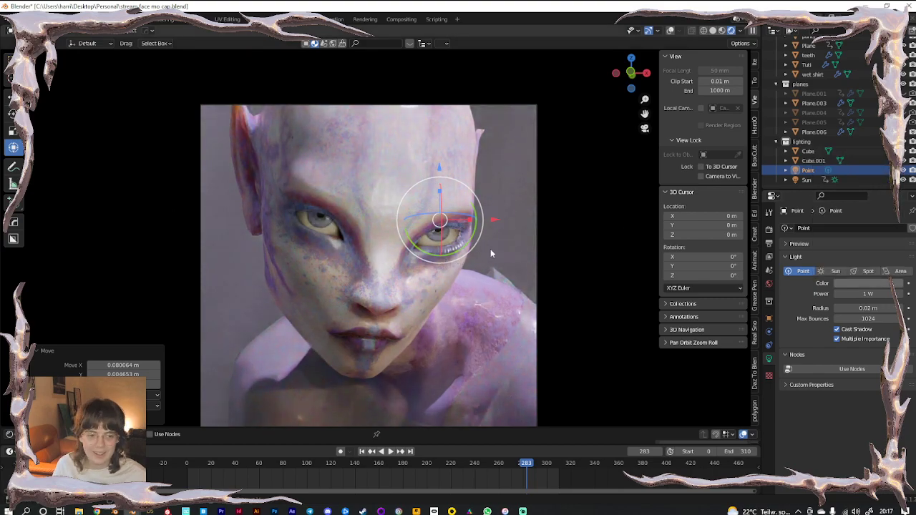
Select the figure and scrub the animation back to frame 0 to show the whole crouching pose
click(259, 351)
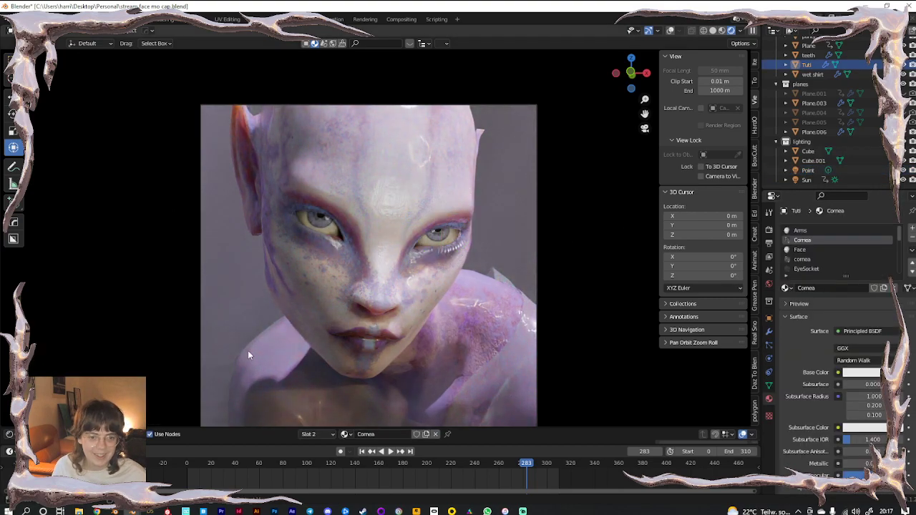
click(477, 463)
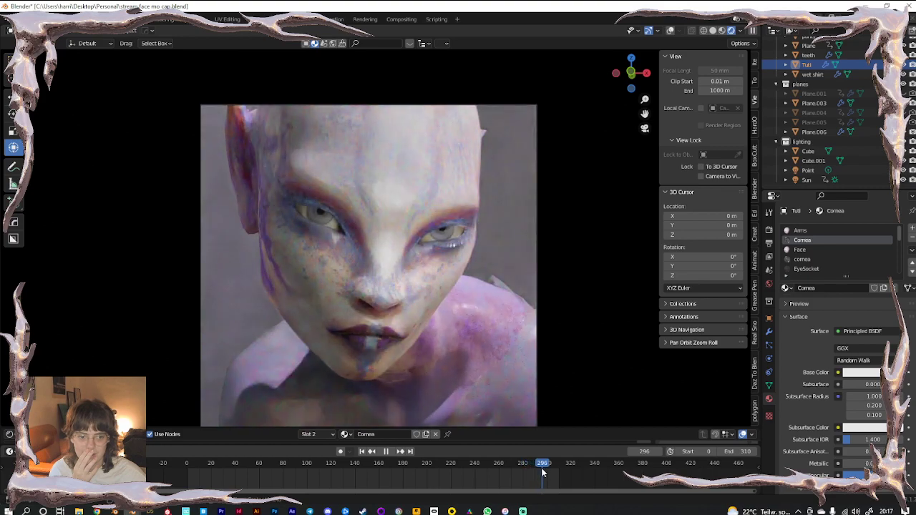
drag(543, 472, 182, 474)
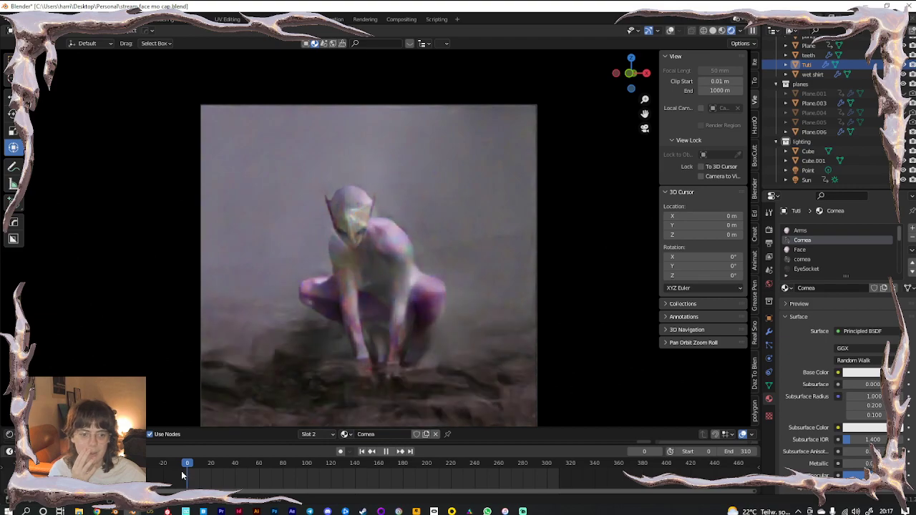
key(space)
click(669, 31)
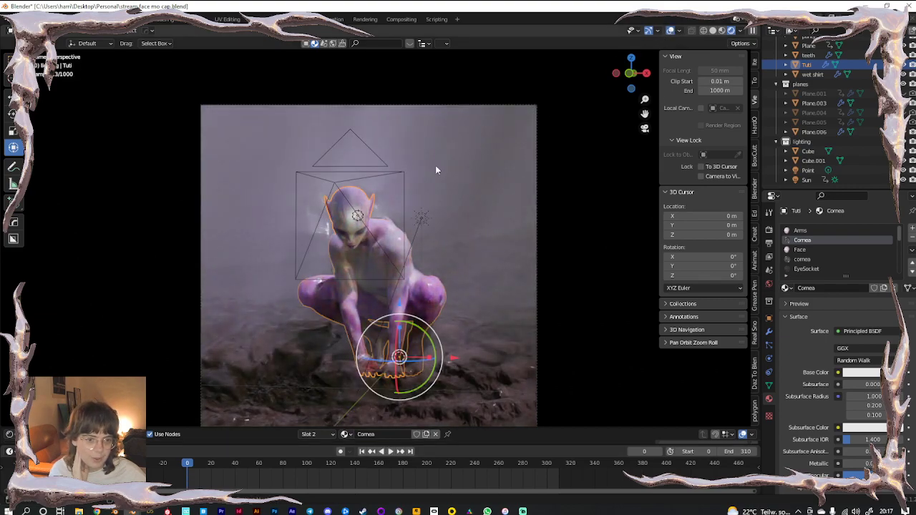
scroll(455, 320, up, 5)
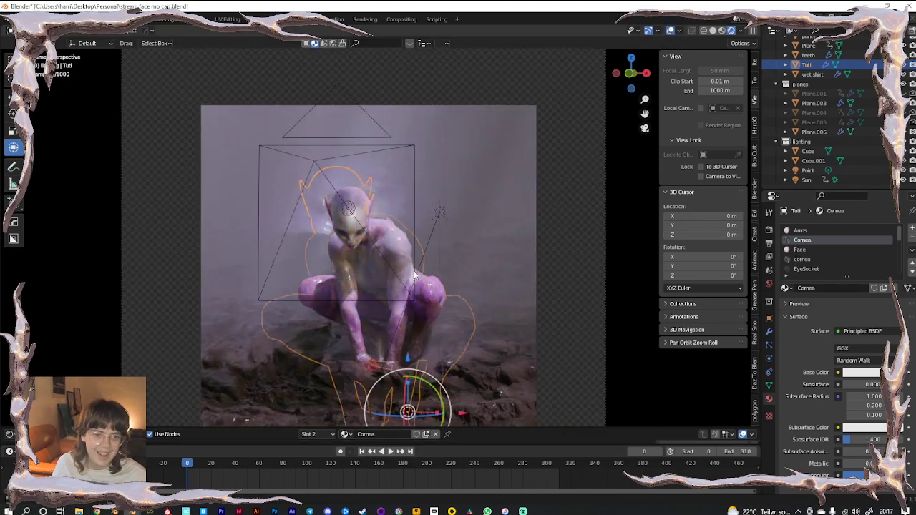
click(669, 31)
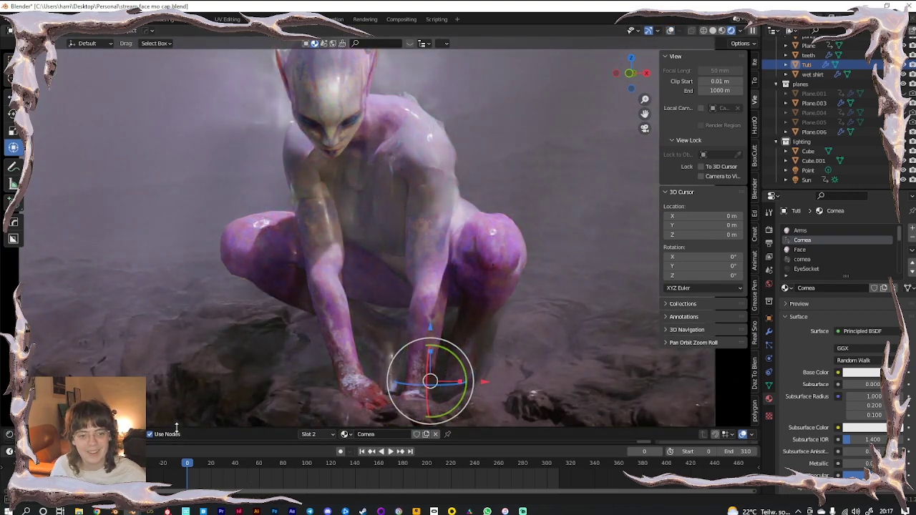
Enlarge the Shader Editor and frame the Cornea material's nodes
drag(176, 428, 192, 295)
scroll(343, 376, down, 5)
middle_drag(190, 390, 282, 432)
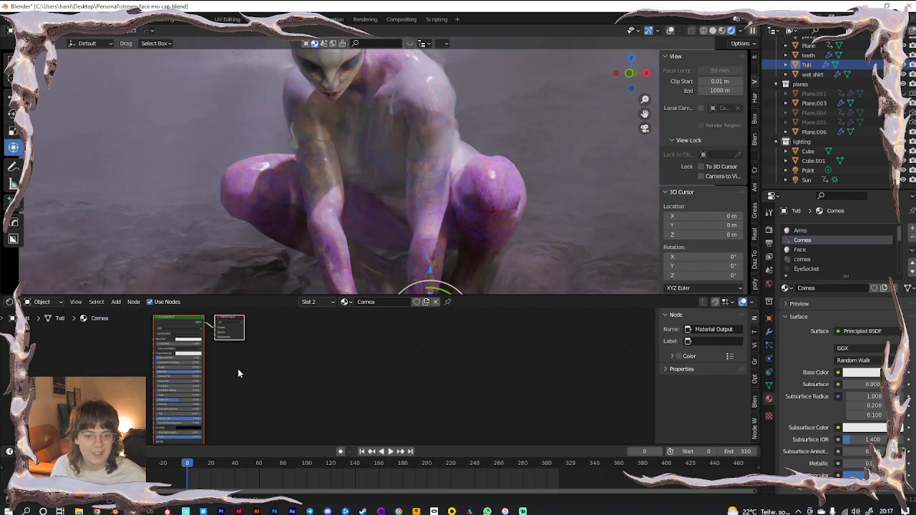
Select the Face material and view the face close-up through the camera at frame 300
click(800, 250)
click(547, 464)
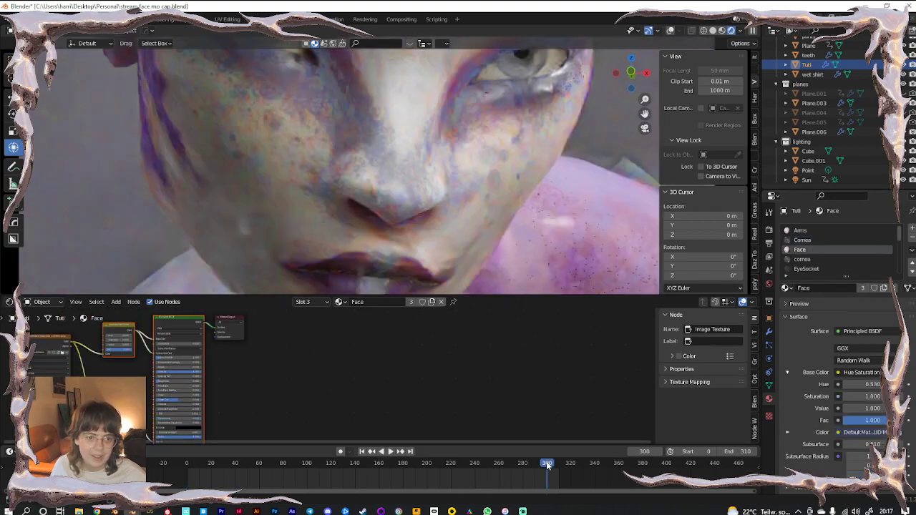
scroll(276, 425, up, 4)
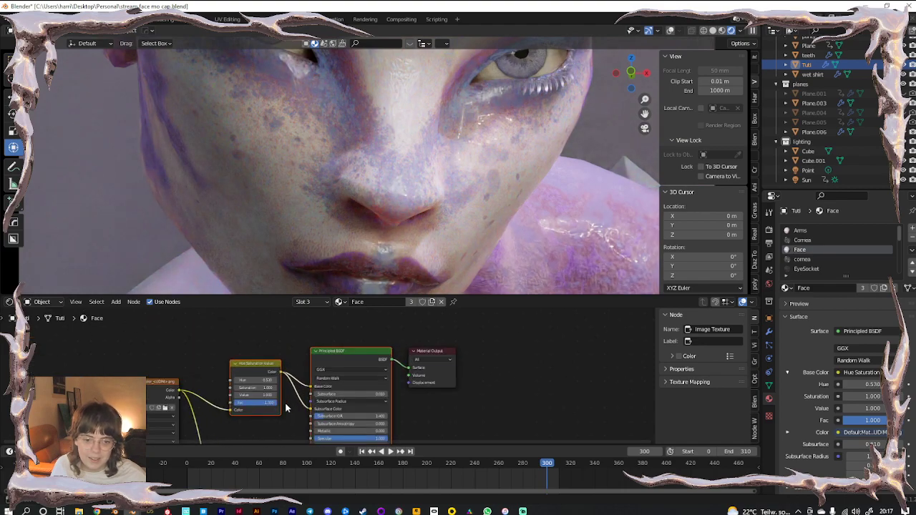
scroll(286, 408, up, 4)
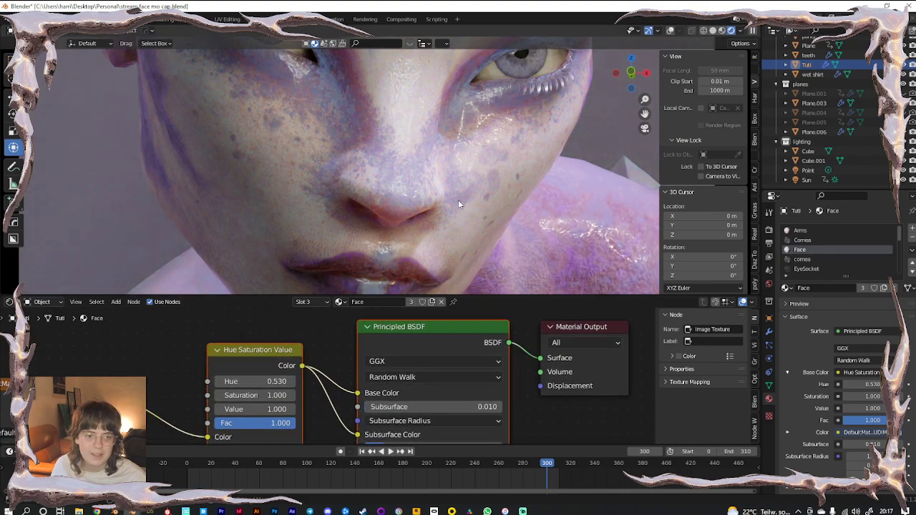
key(KP_0)
Step the Face Hue Saturation Value node's hue through 0.230 to 0.700, settling at 0.600
click(216, 381)
click(216, 382)
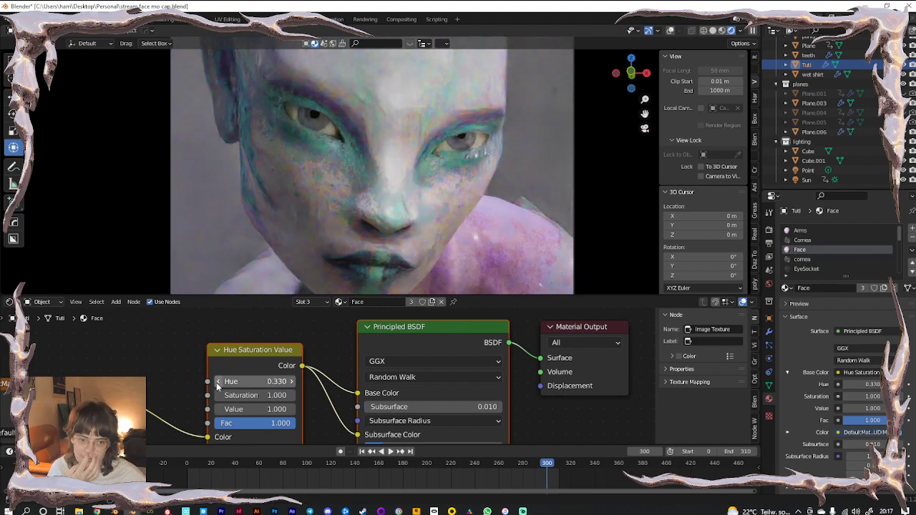
click(216, 382)
click(216, 382)
click(216, 382)
click(216, 382)
click(293, 383)
click(294, 384)
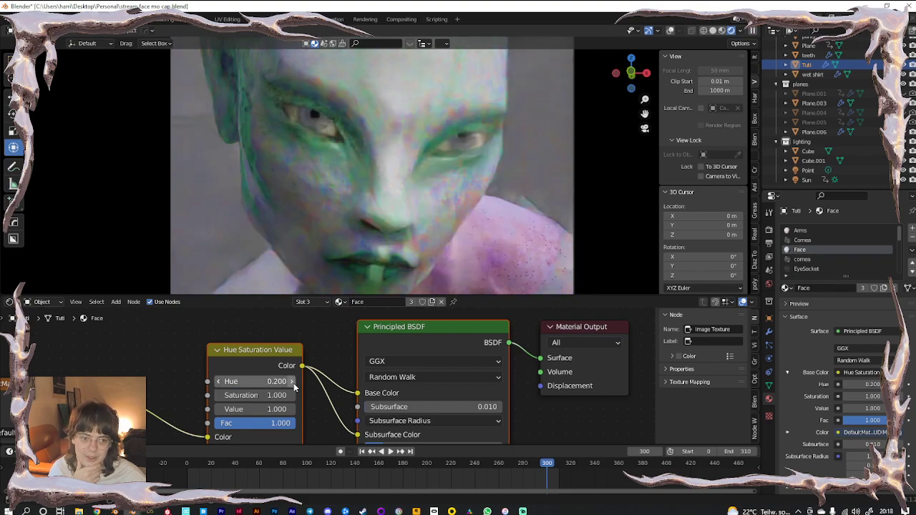
click(292, 383)
click(293, 382)
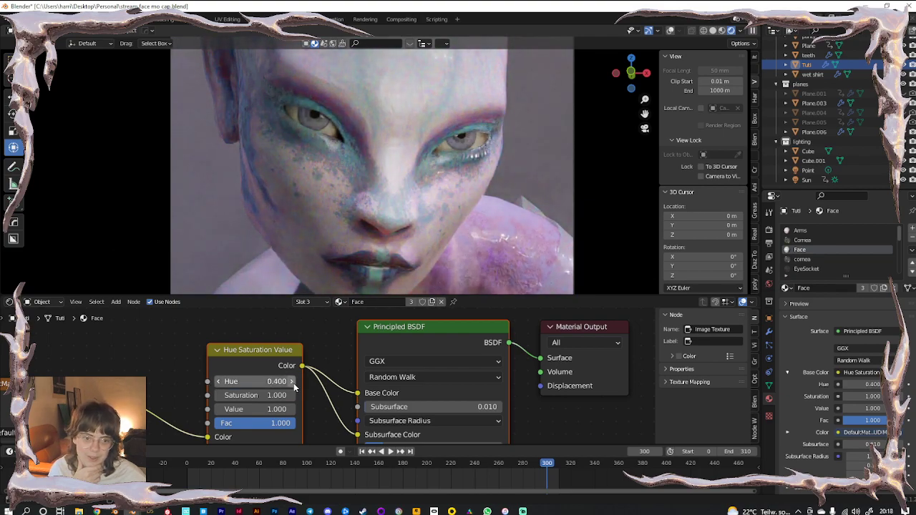
click(293, 383)
click(293, 382)
click(293, 383)
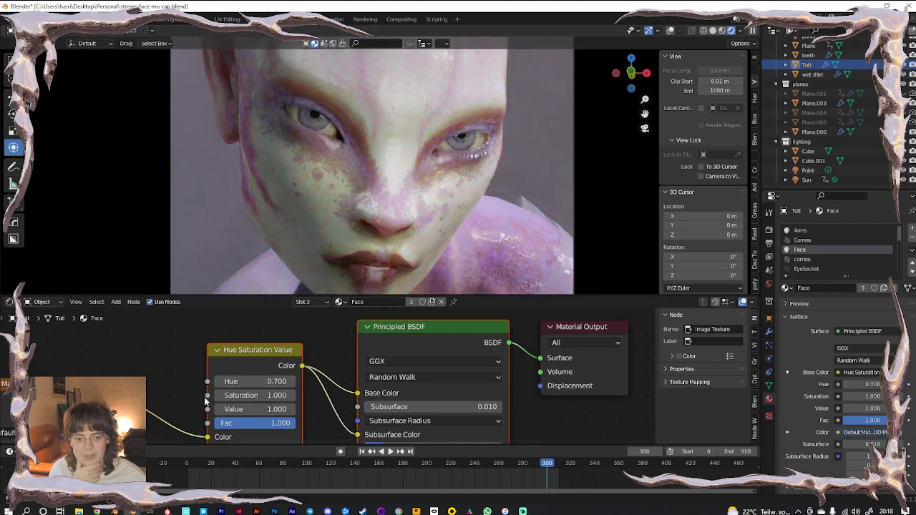
click(219, 382)
scroll(420, 216, down, 2)
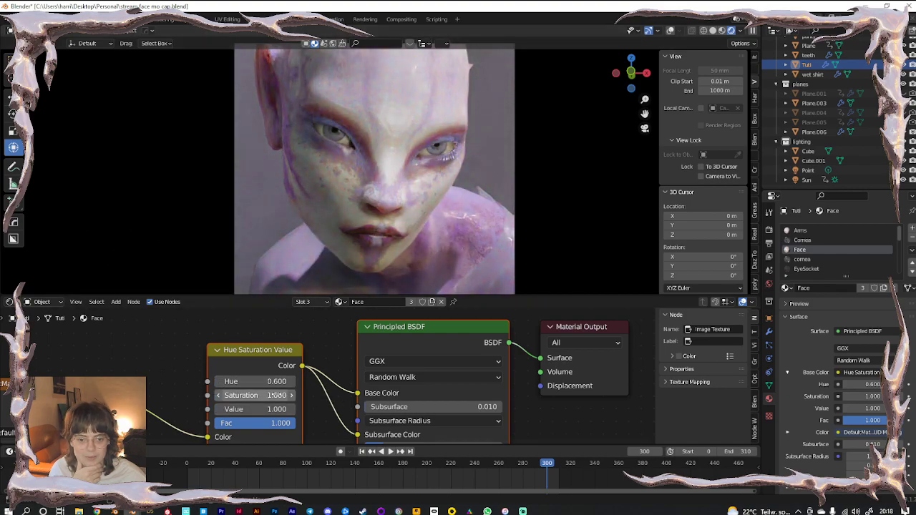
Set the Face value to 2.000 and raise the hue to 0.800
click(252, 410)
text(2)
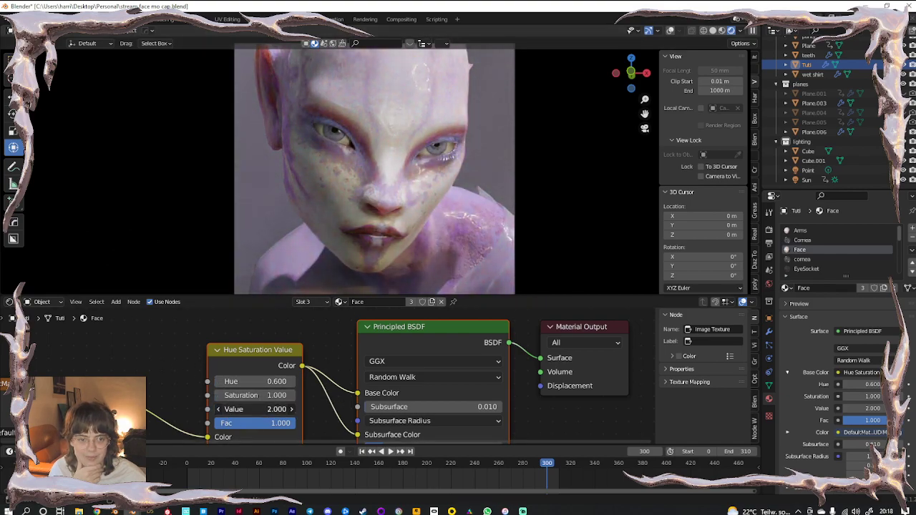
key(Return)
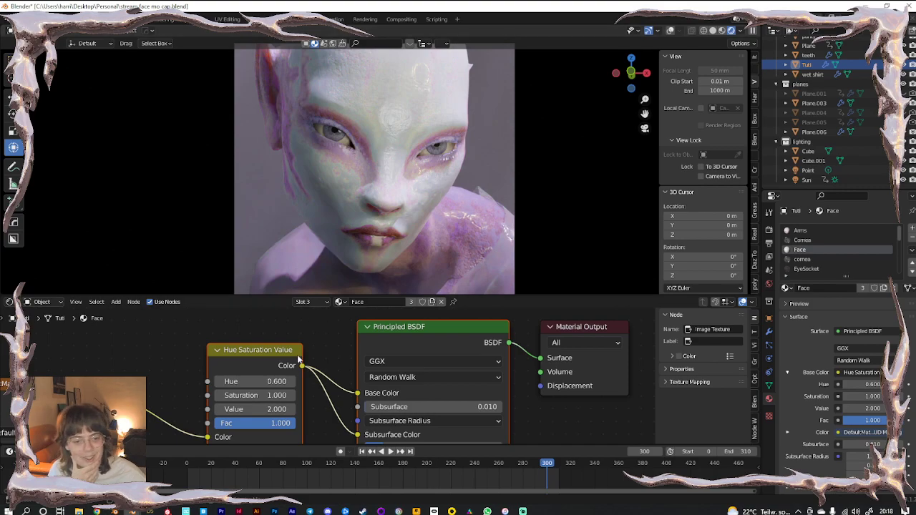
click(289, 382)
click(290, 382)
click(290, 382)
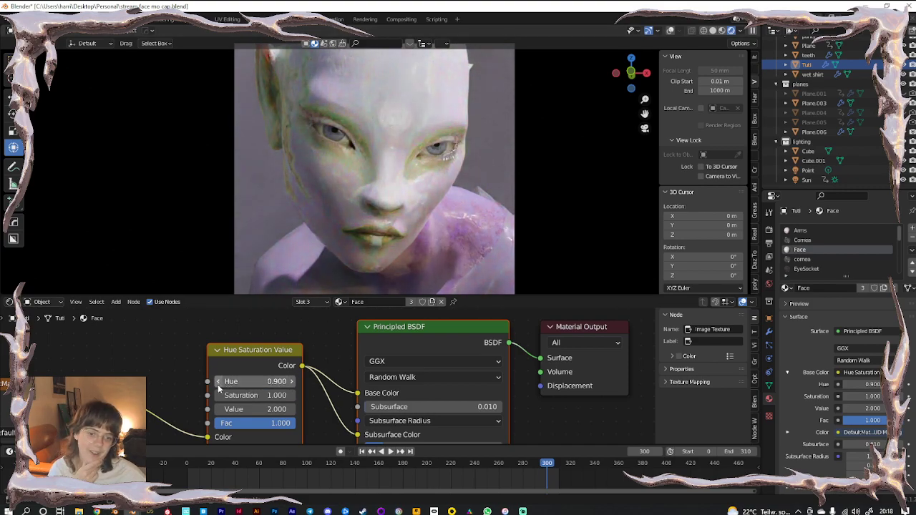
double_click(247, 410)
text(1)
key(Return)
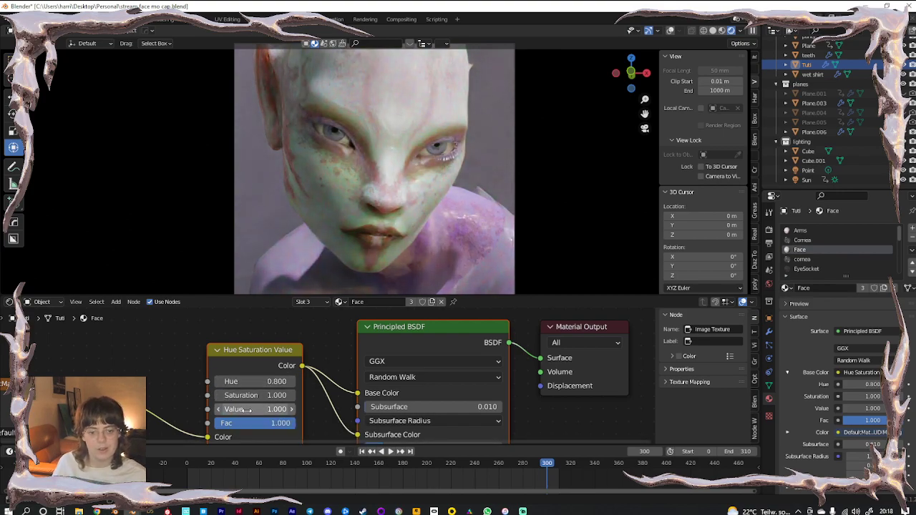
key(ctrl+z)
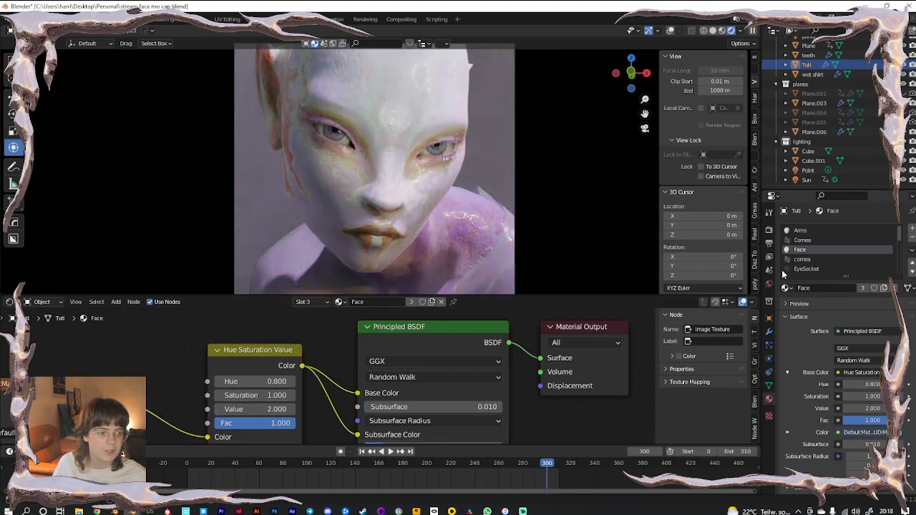
scroll(809, 236, down, 2)
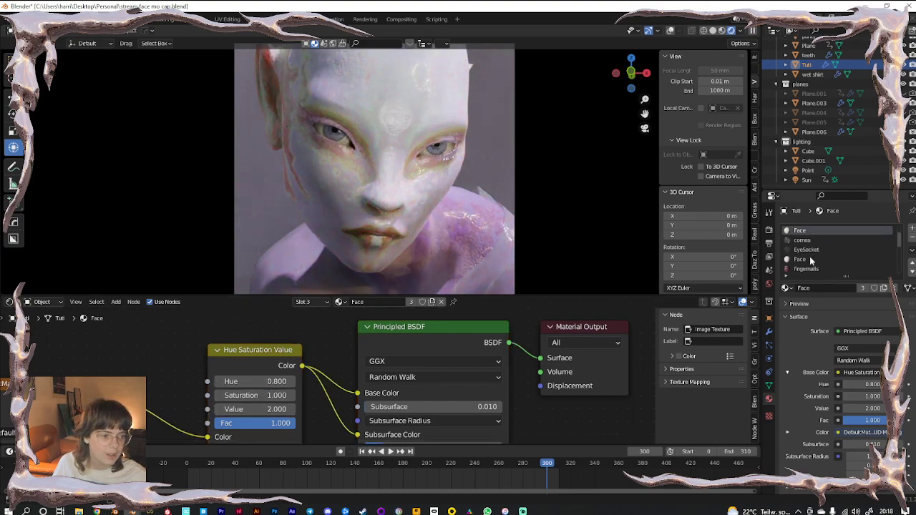
Give the Legs material hue 0.800 and value 2.000
scroll(811, 262, down, 3)
click(801, 259)
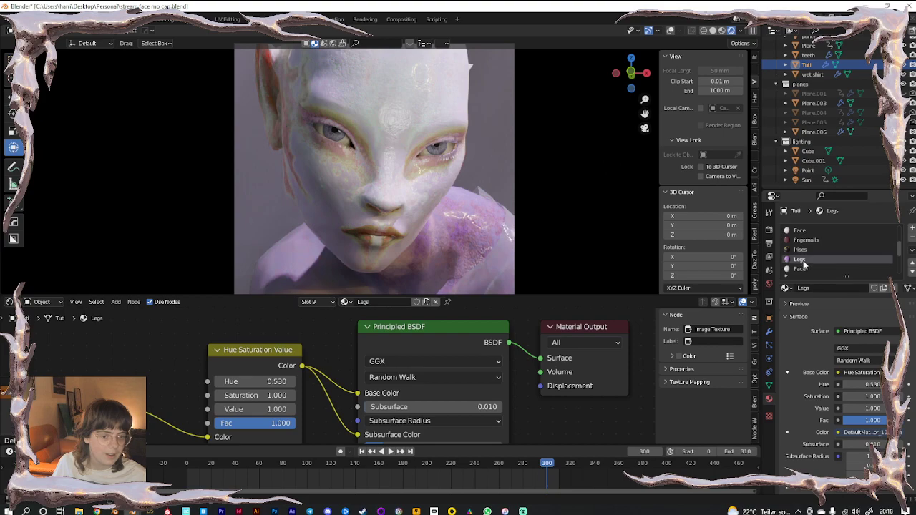
click(237, 381)
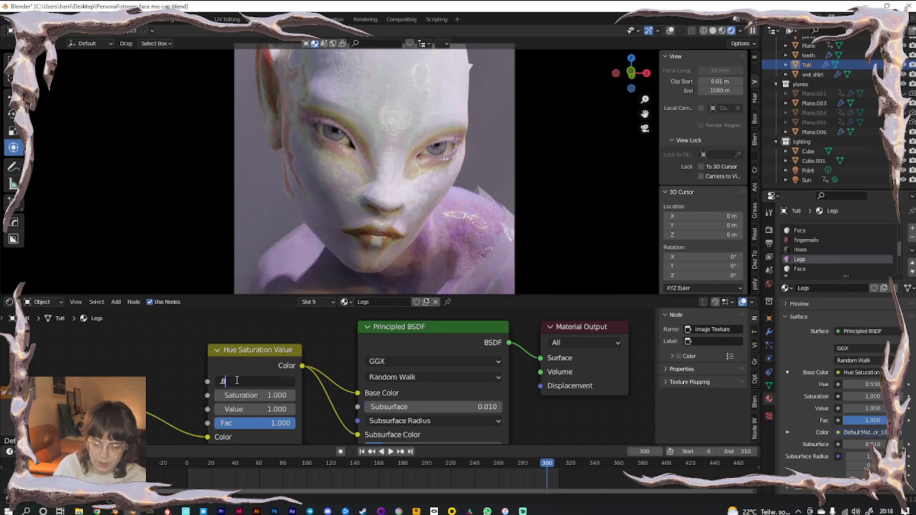
key(Tab)
key(Tab)
text(2)
key(Return)
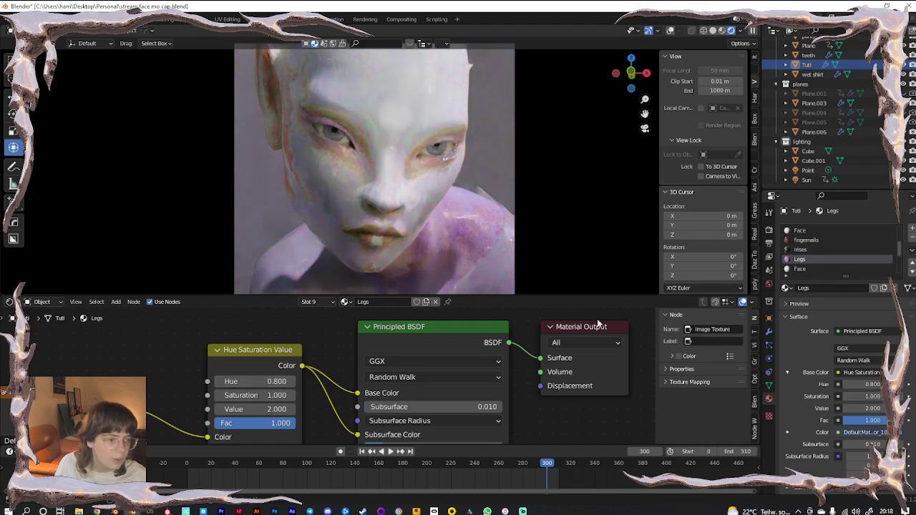
scroll(838, 259, down, 4)
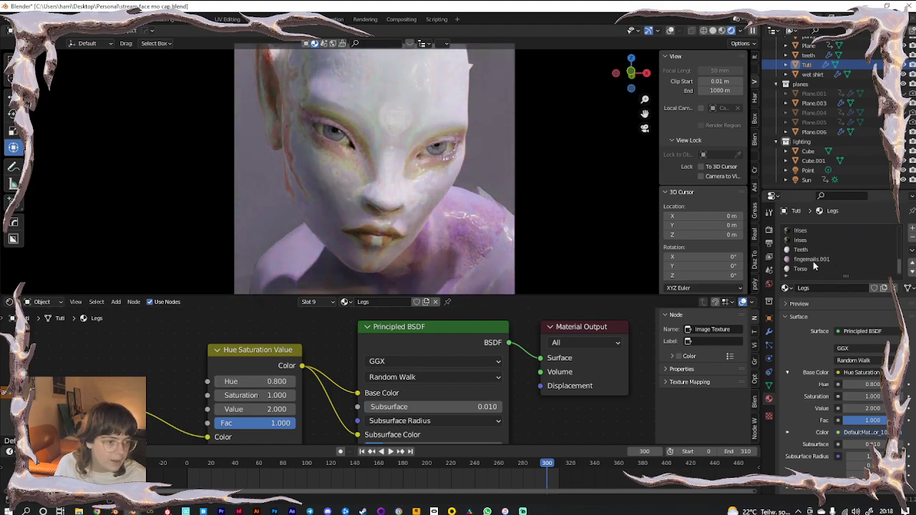
Give the Torso material hue 0.800 and value 2.000
click(814, 268)
click(286, 364)
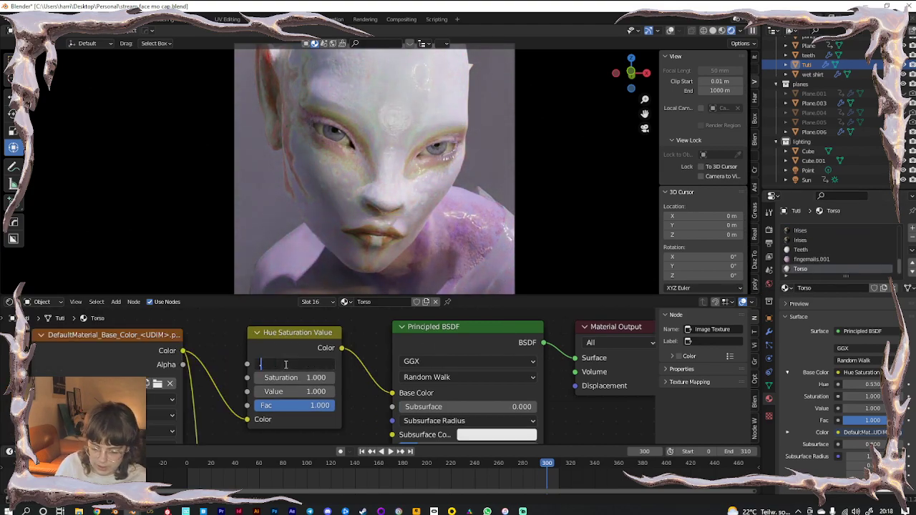
key(Tab)
key(Tab)
text(2)
key(Return)
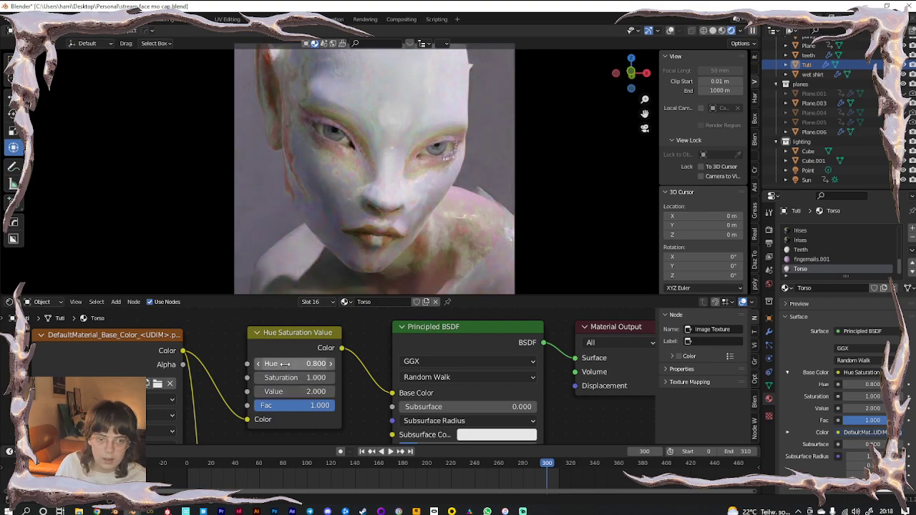
scroll(527, 193, down, 3)
scroll(527, 195, up, 2)
scroll(833, 253, up, 11)
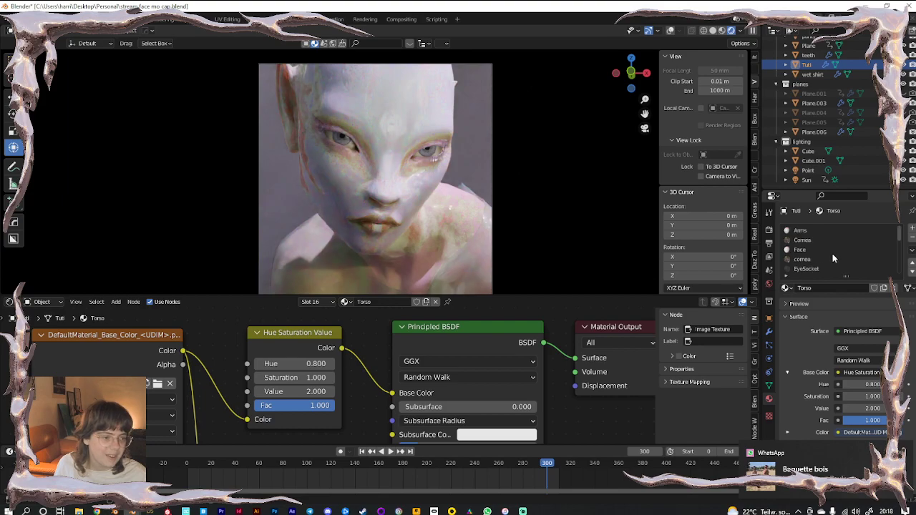
Give the Arms material hue 0.8 and value 2, then scrub the timeline near the start
click(810, 229)
click(261, 382)
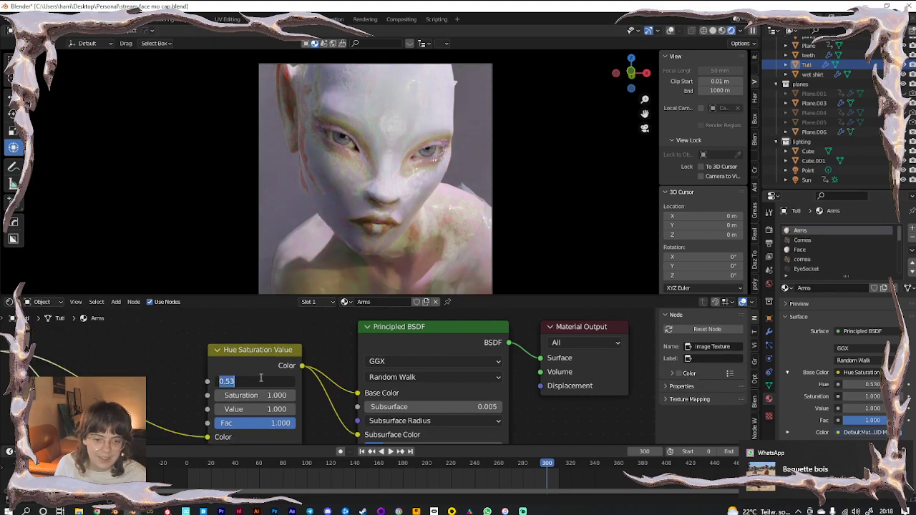
text(0.8)
key(Tab)
key(Tab)
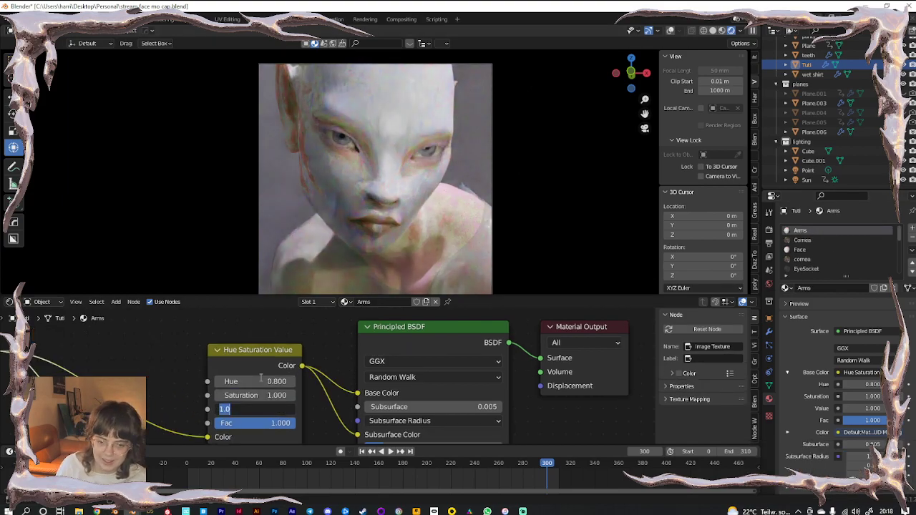
text(2)
key(Return)
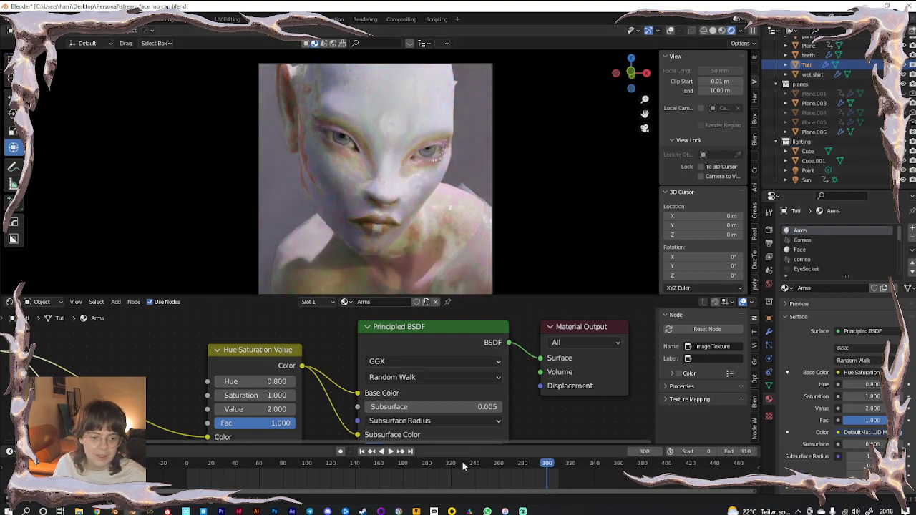
click(463, 463)
drag(464, 465, 204, 471)
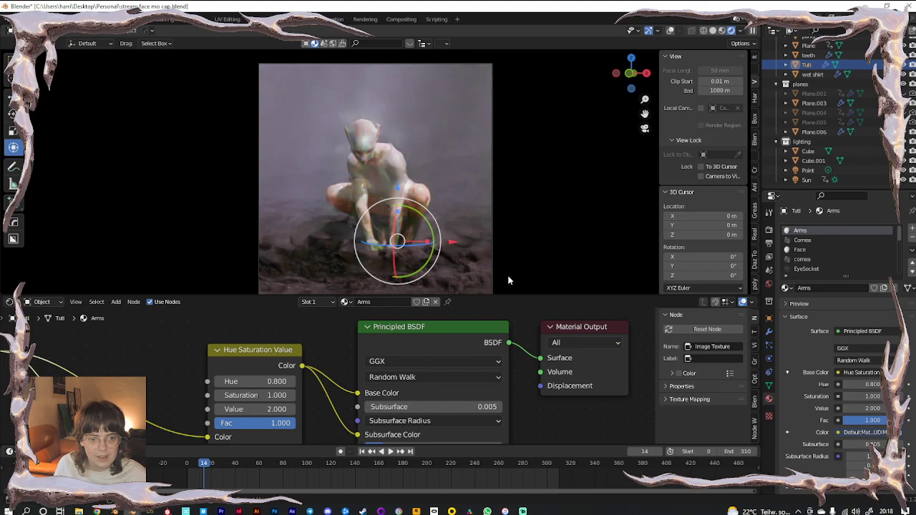
Enlarge the 3D view, select the Tuti figure and jump to frame 300 for a face close-up
drag(496, 301, 496, 396)
click(161, 270)
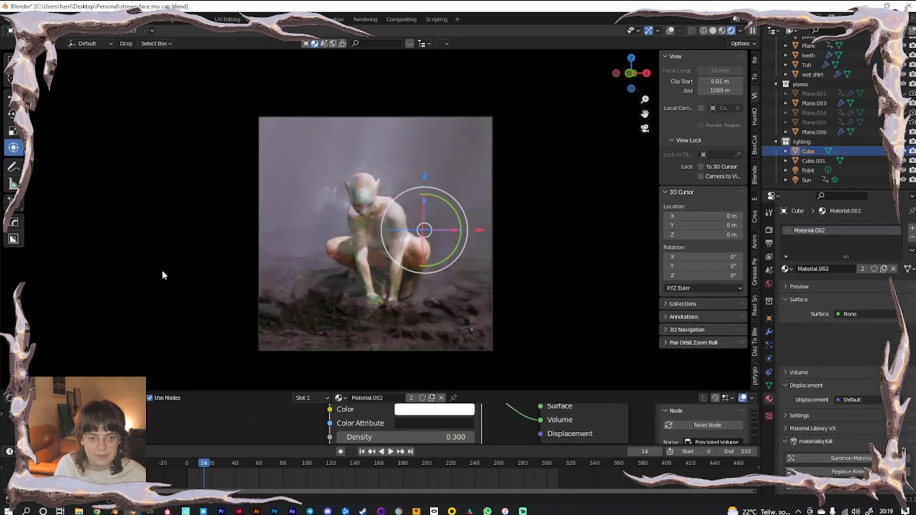
scroll(438, 220, up, 2)
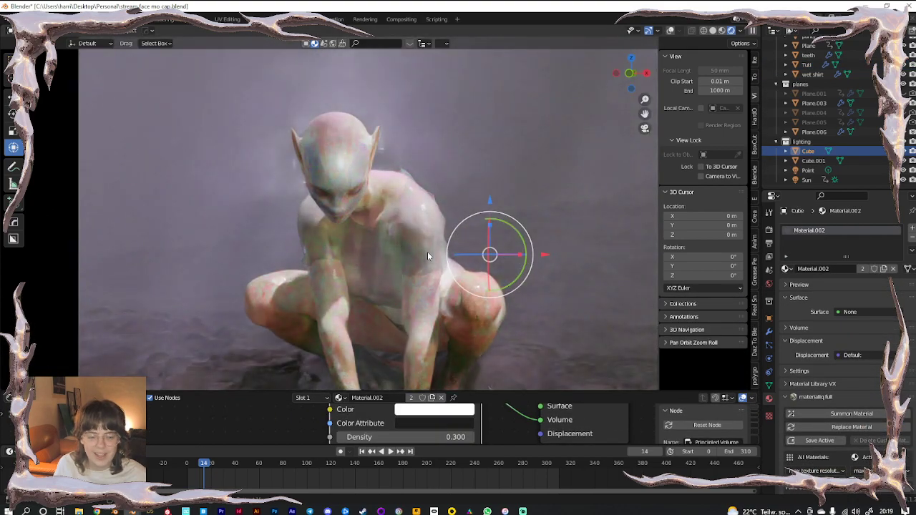
click(427, 255)
key(Up)
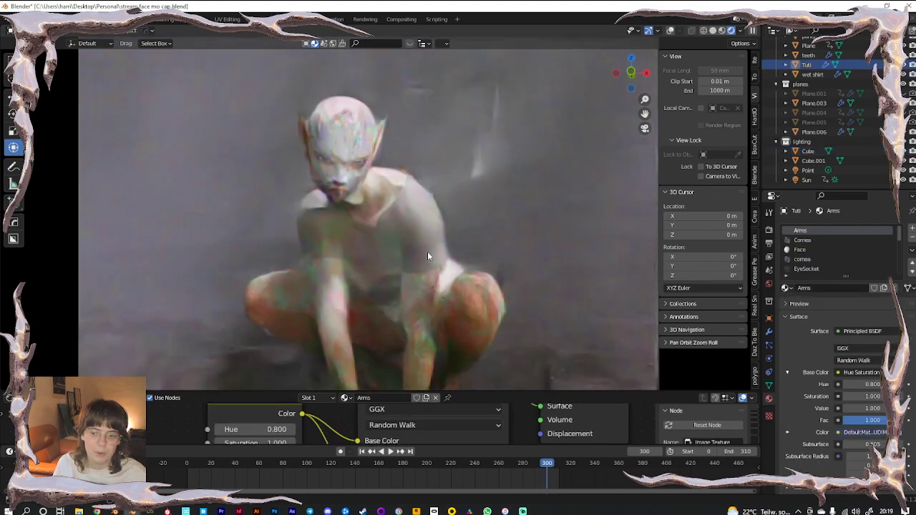
Undo back through the Torso, Legs and Face materials and face hues from 0.900 to 0.400
key(ctrl+z)
key(ctrl+z)
key(ctrl+z)
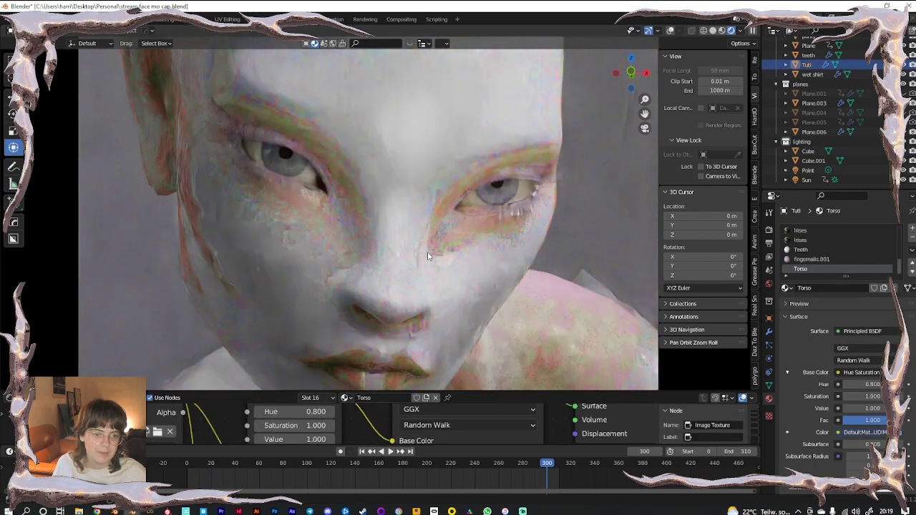
key(ctrl+z)
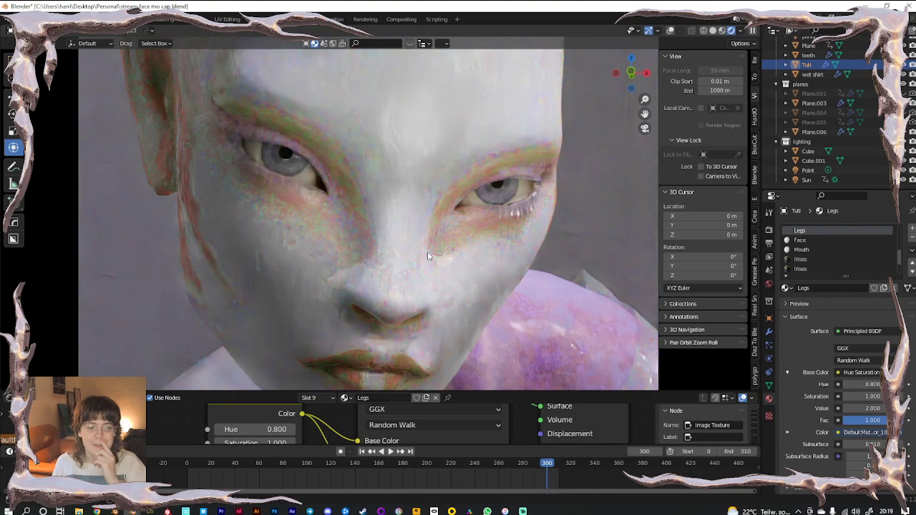
key(ctrl+z)
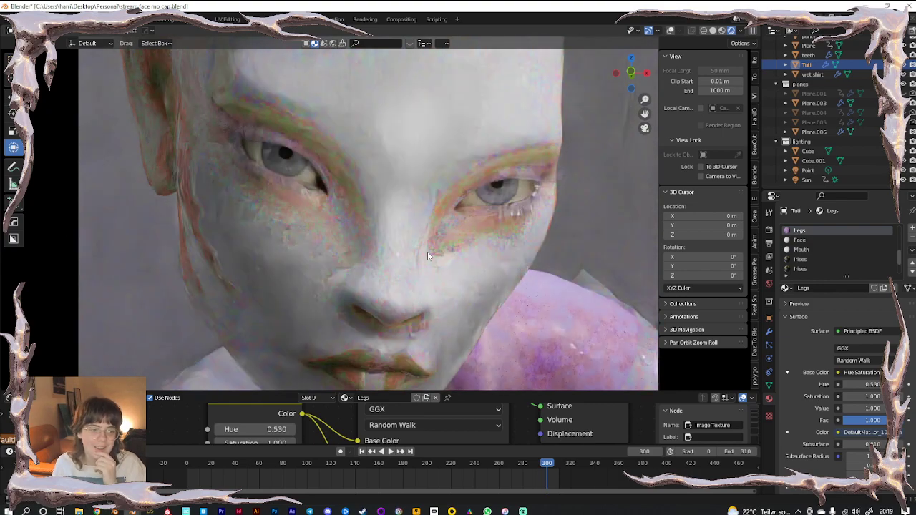
key(ctrl+z)
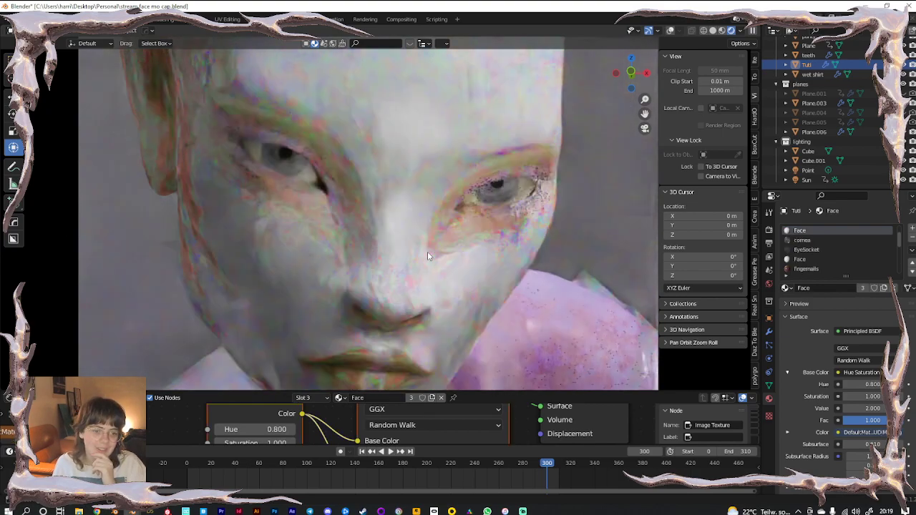
key(ctrl+z)
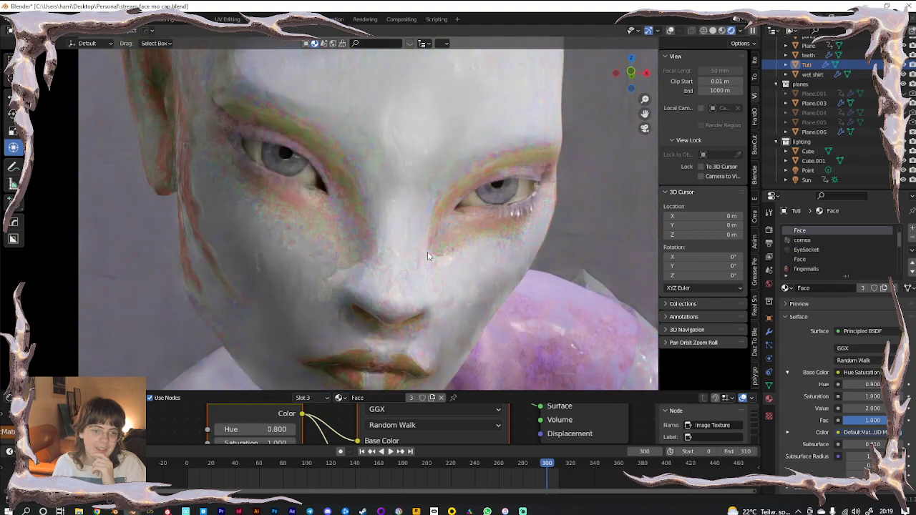
key(ctrl+z)
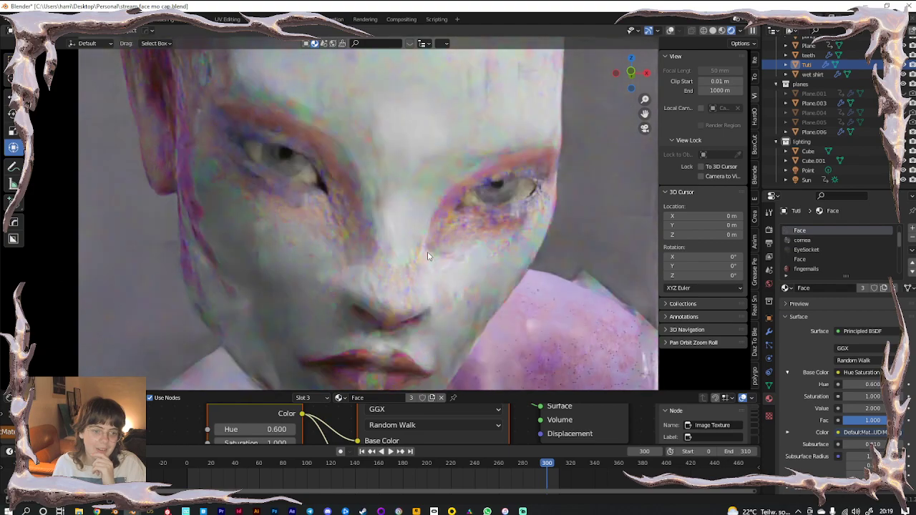
key(ctrl+z)
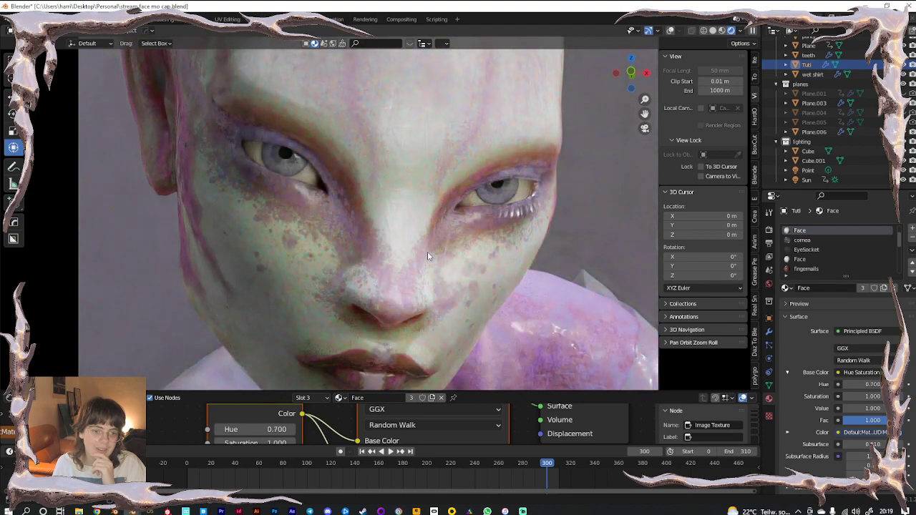
key(ctrl+z)
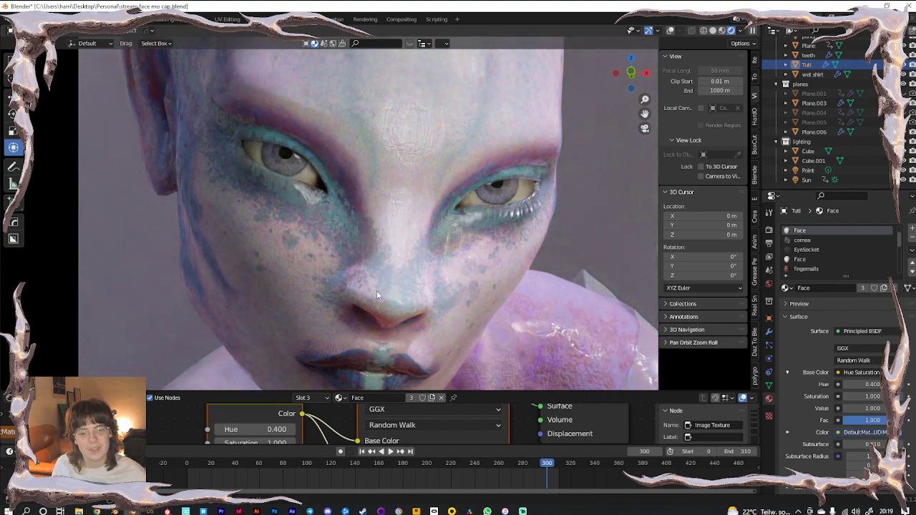
Enlarge the node graph, set the face hue back to 0.500, and show the Legs material
scroll(388, 274, down, 3)
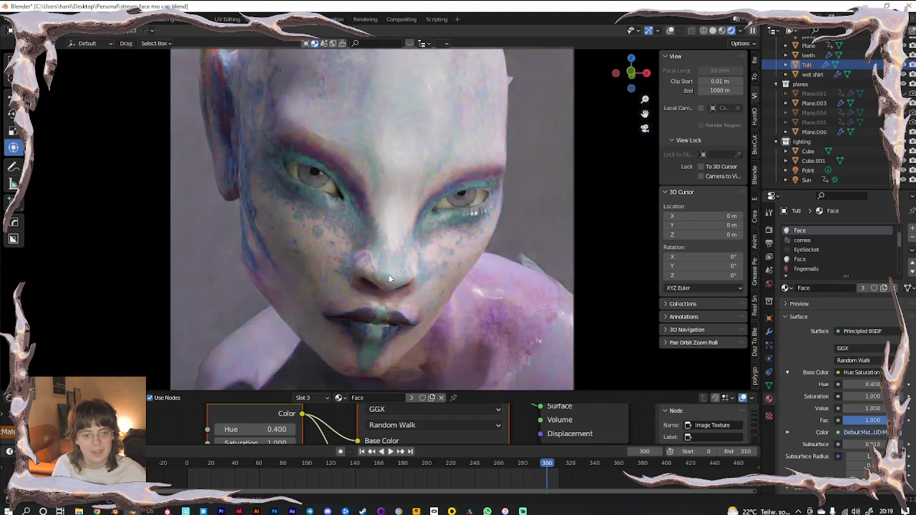
drag(274, 389, 275, 315)
click(291, 393)
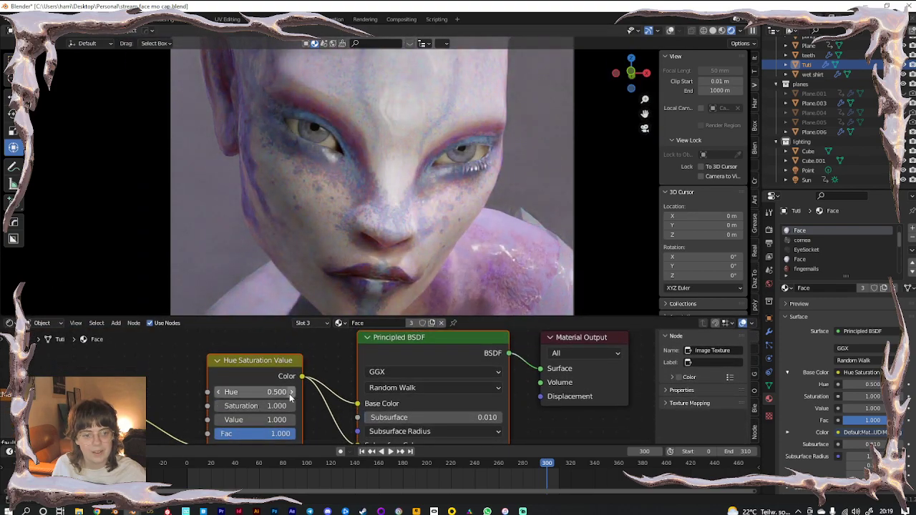
scroll(810, 263, down, 3)
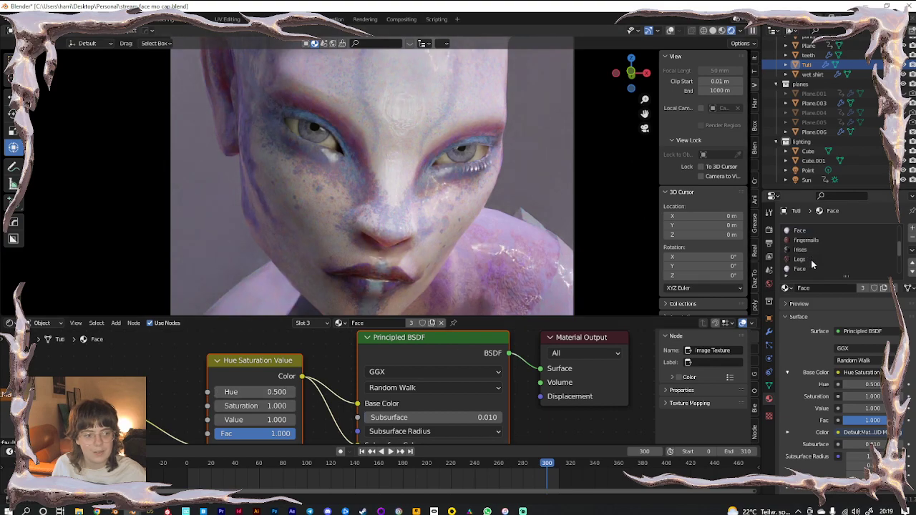
click(802, 250)
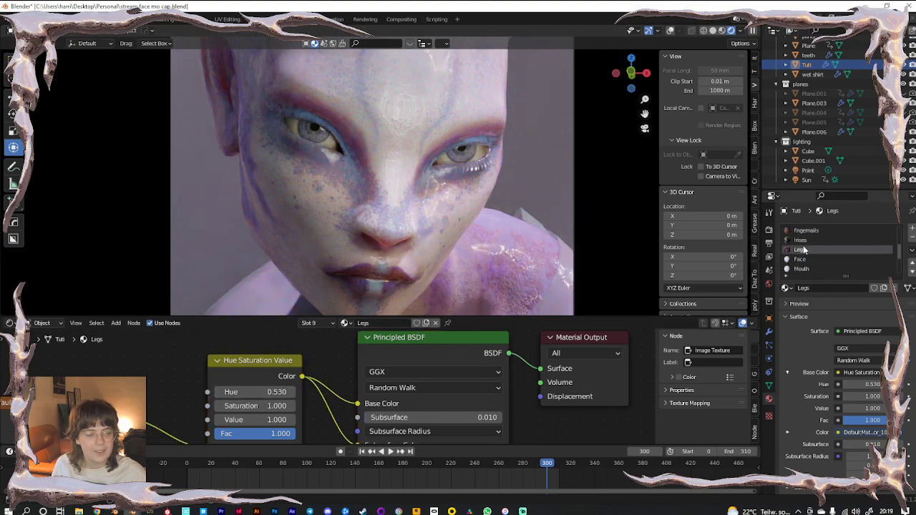
After checking the Arms material, enter 0.53 as the Face material's Hue
scroll(804, 249, up, 3)
click(802, 233)
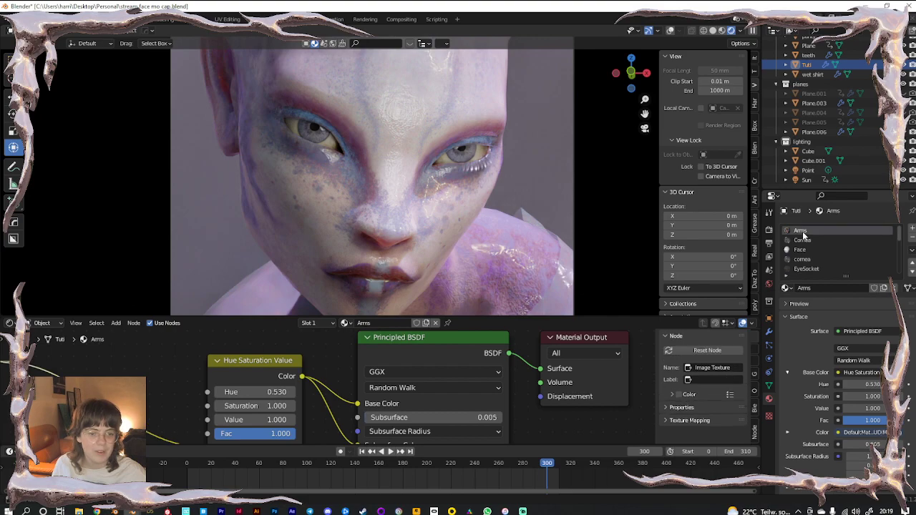
click(800, 249)
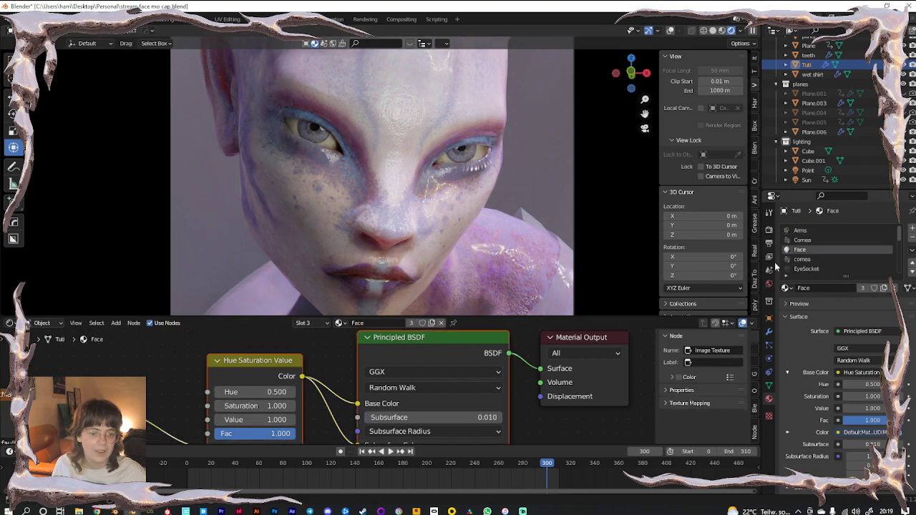
double_click(272, 392)
text(0.5)
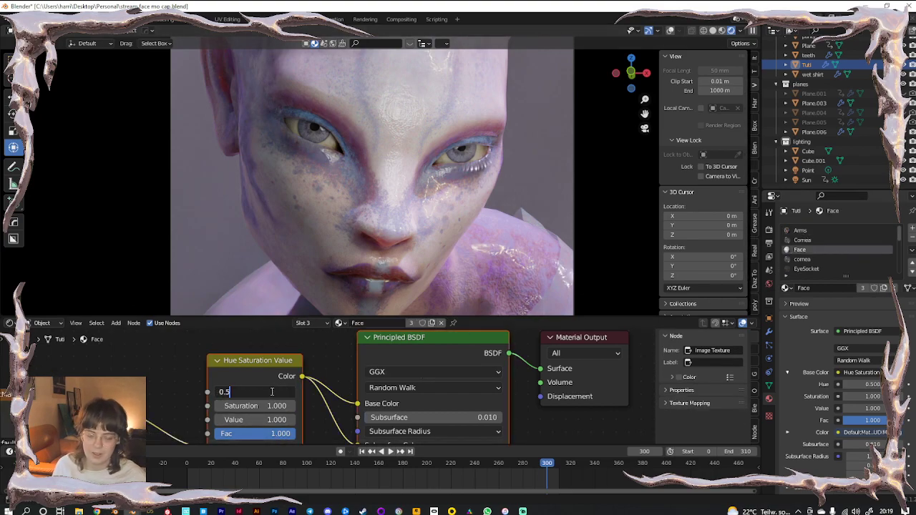
text(3)
key(Return)
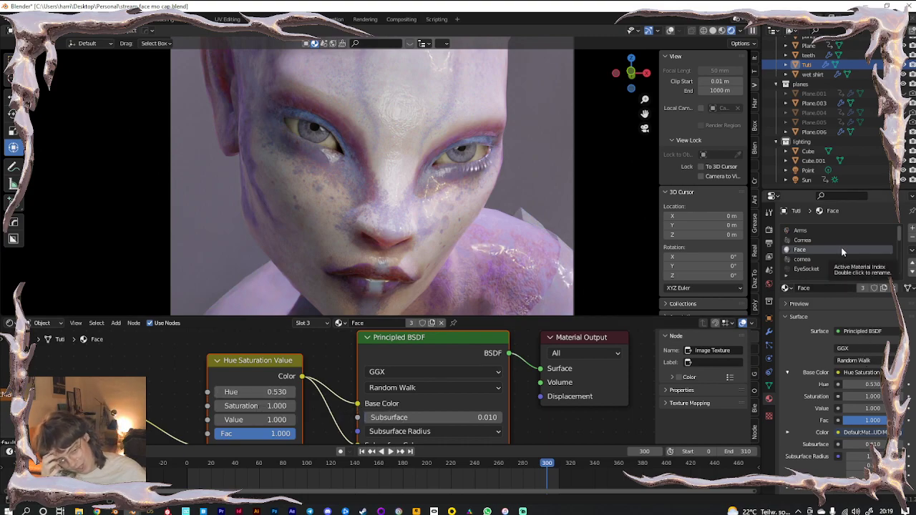
Scroll the material slots and select the second Irises material
scroll(842, 247, down, 4)
scroll(824, 259, down, 3)
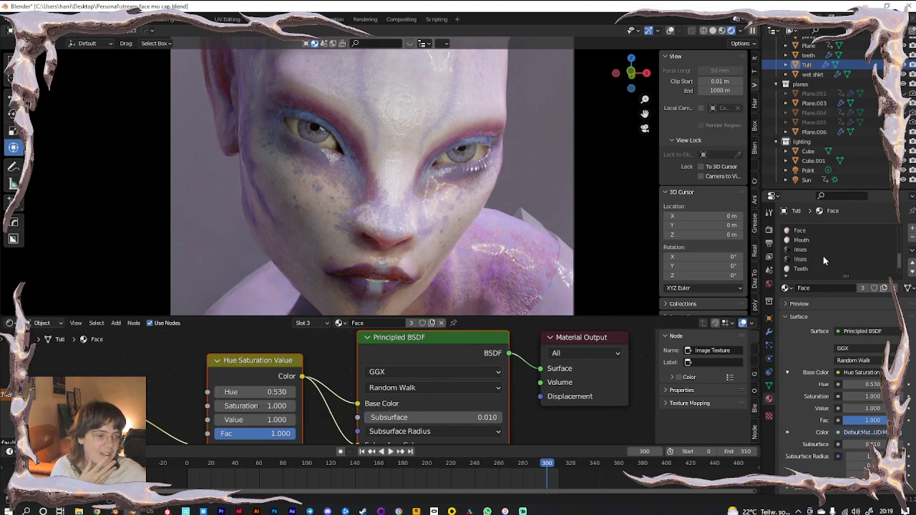
click(824, 259)
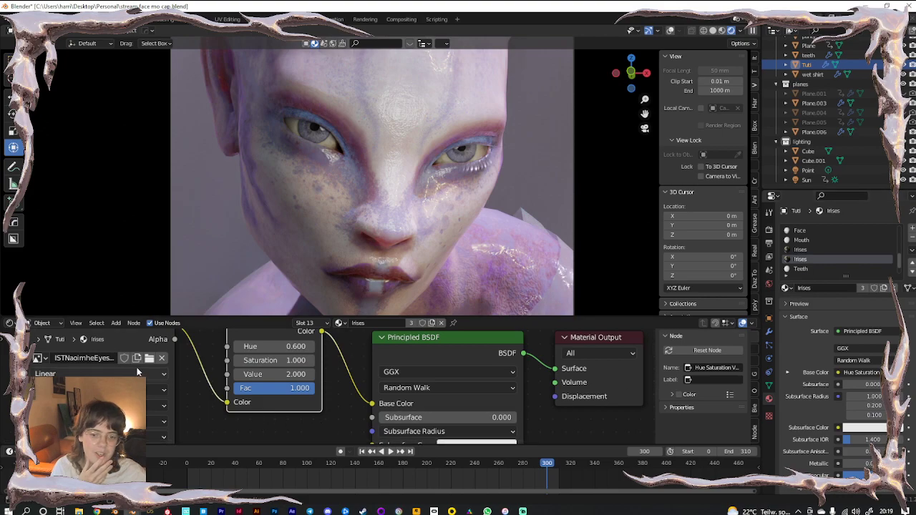
Browse parent folders for a new iris image, then cancel without loading one
click(149, 358)
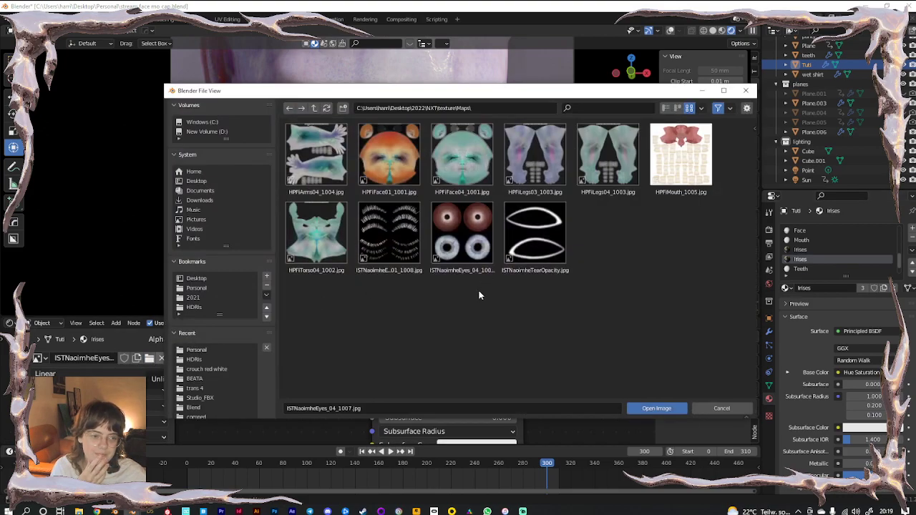
click(313, 108)
click(314, 108)
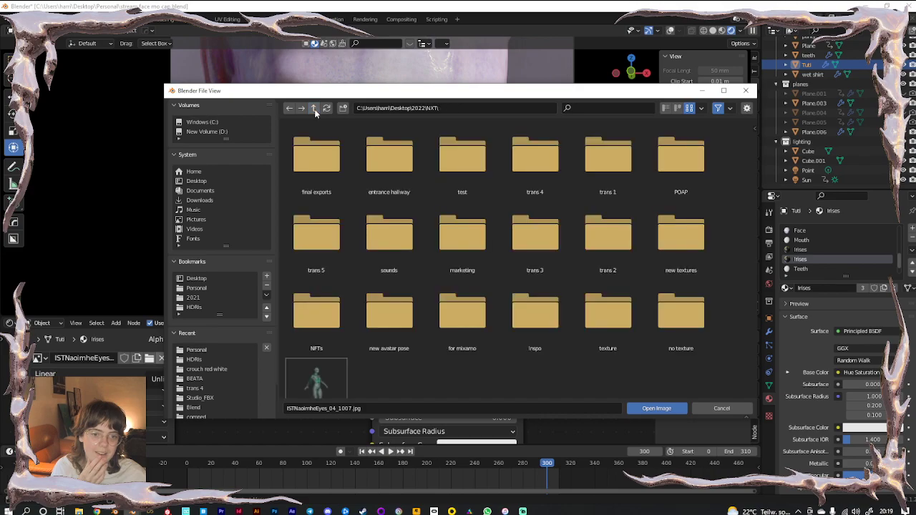
key(Escape)
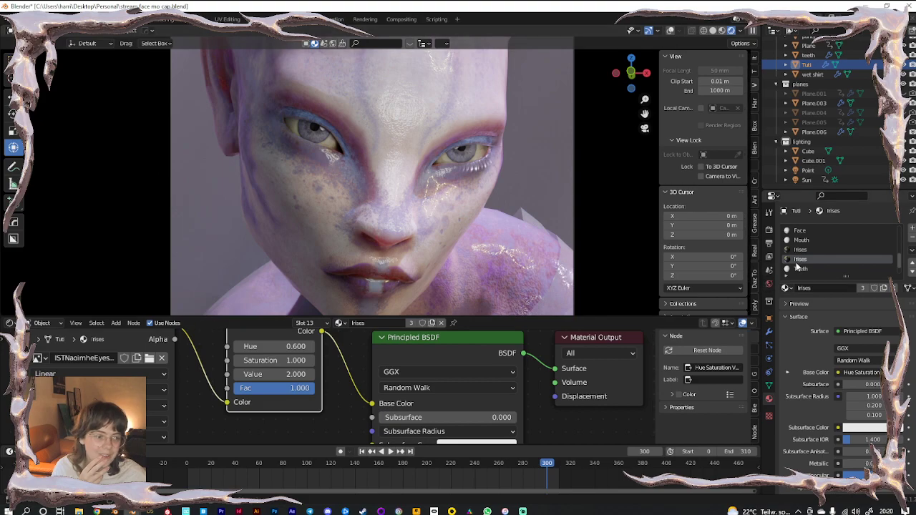
In the Face material, browse the image node for a different base colour texture
click(794, 233)
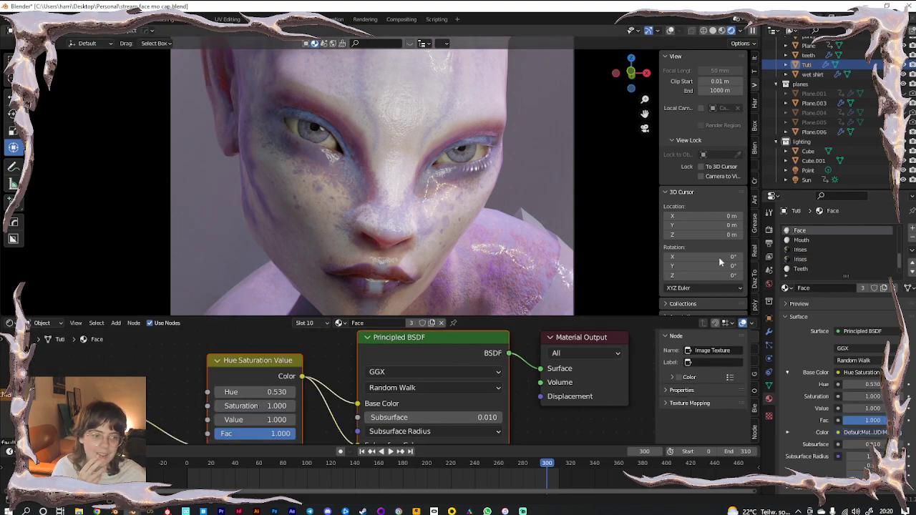
middle_drag(184, 365, 248, 336)
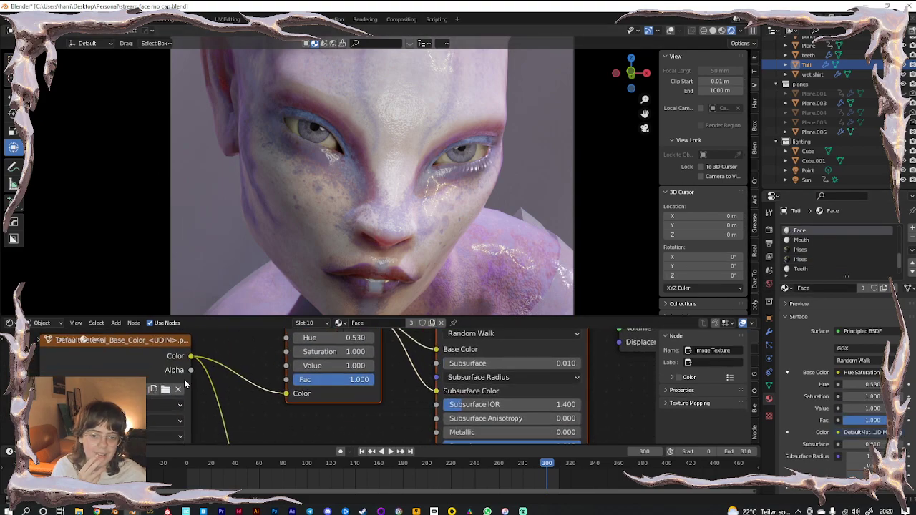
click(171, 393)
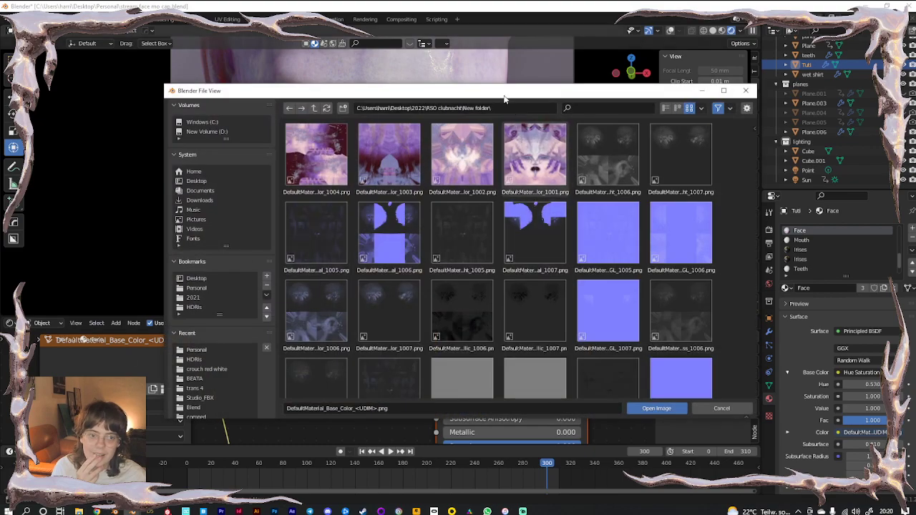
click(314, 108)
drag(389, 92, 0, 106)
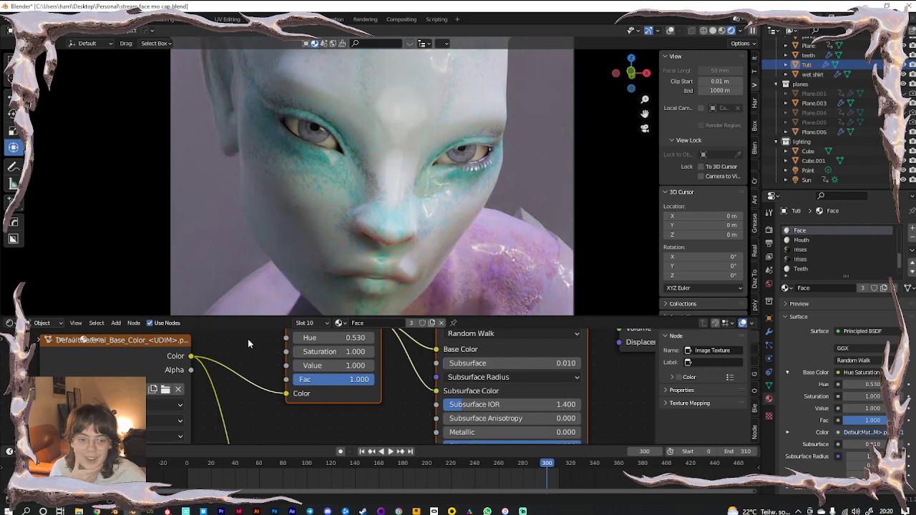
Step the face Hue up to 0.930, then down through 0.530 and 0.230 to 0.030
middle_drag(247, 339, 216, 362)
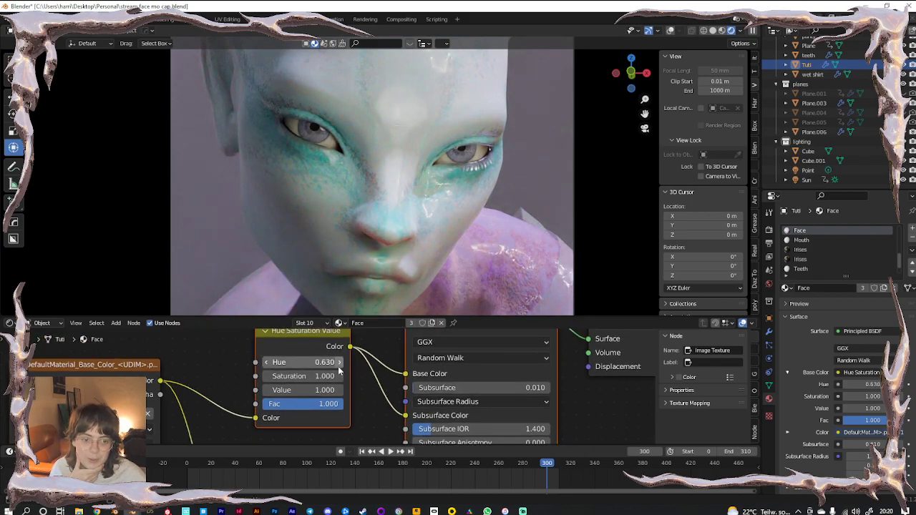
click(339, 362)
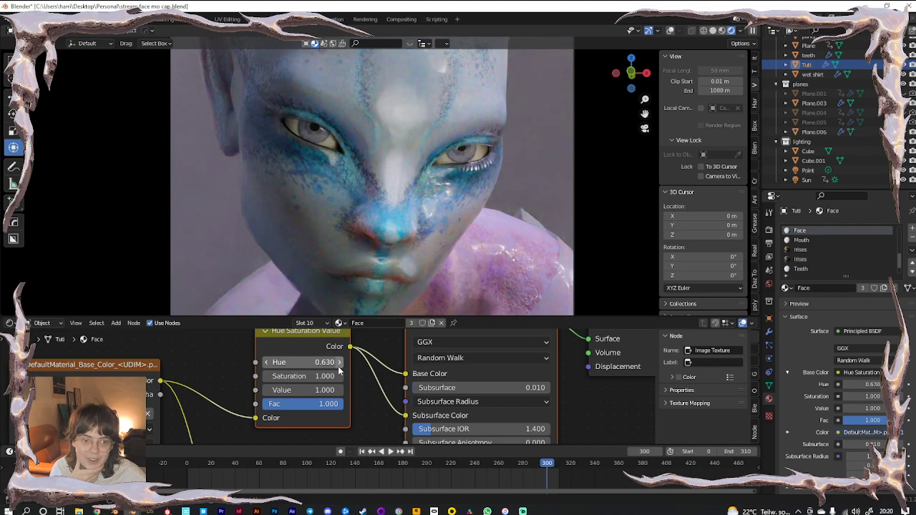
click(339, 363)
click(339, 363)
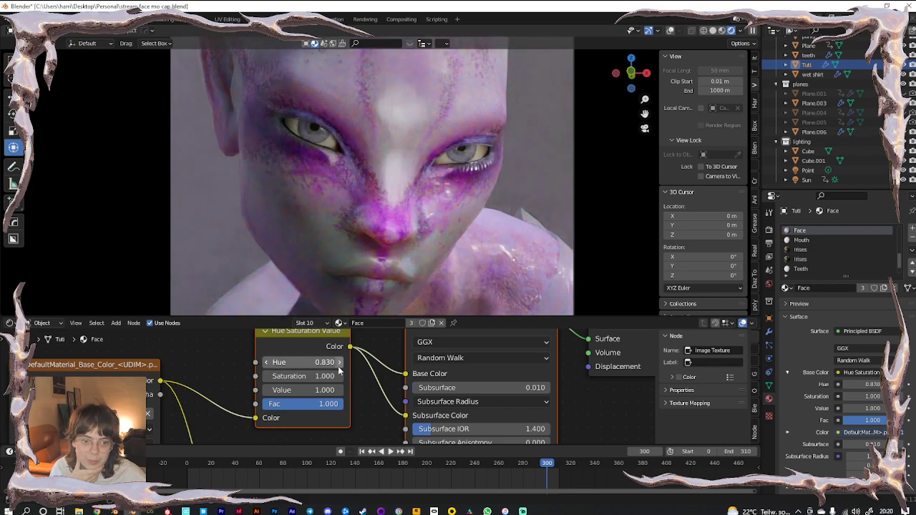
click(339, 367)
click(267, 362)
click(267, 362)
click(267, 363)
click(267, 362)
click(268, 364)
click(267, 364)
click(267, 363)
click(267, 363)
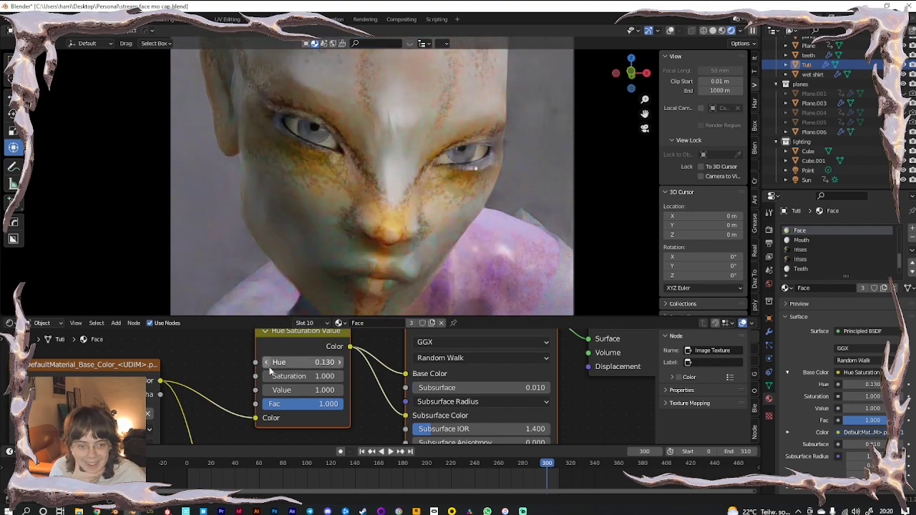
click(267, 364)
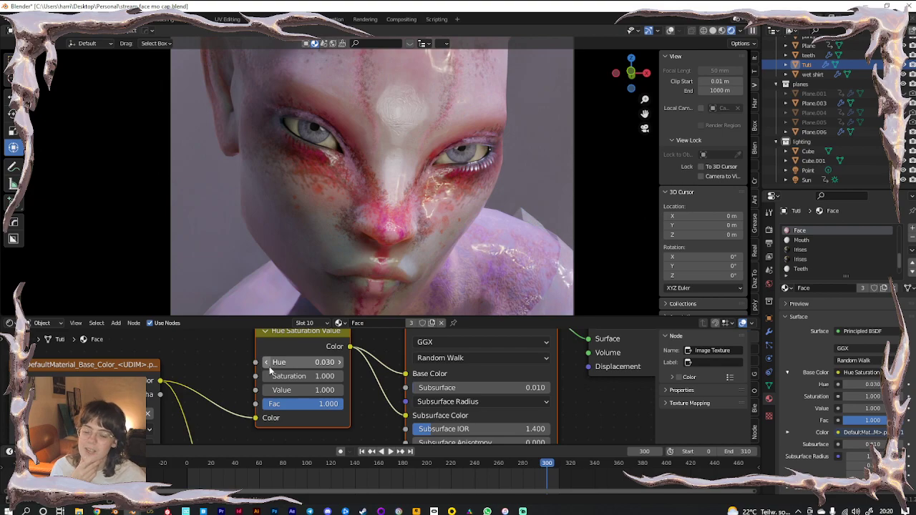
In camera view, sweep the face Hue to 1.000, step it down to blue, then up to 0.800
key(KP_0)
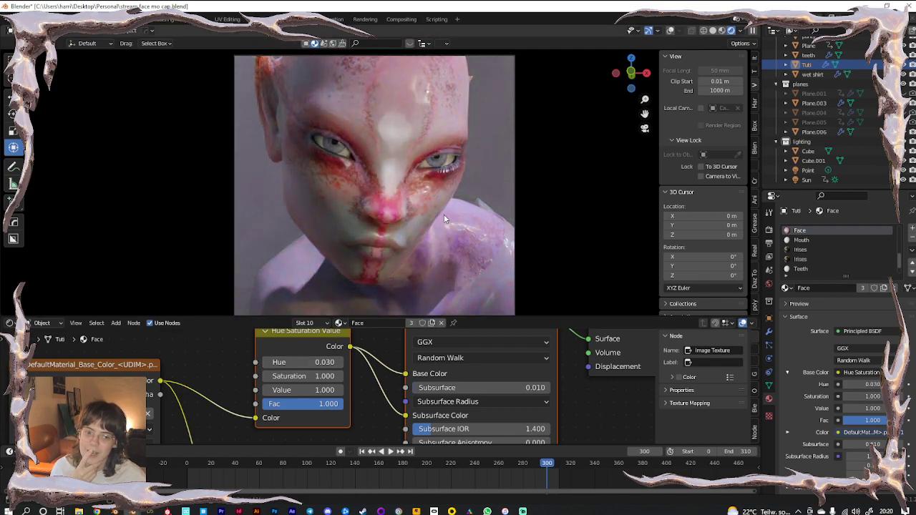
drag(271, 363, 504, 364)
click(269, 362)
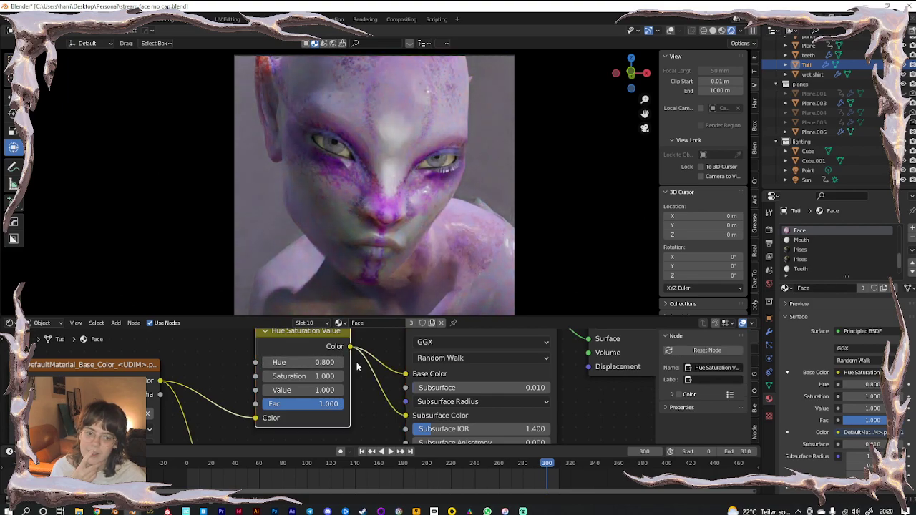
click(268, 362)
click(268, 362)
click(268, 362)
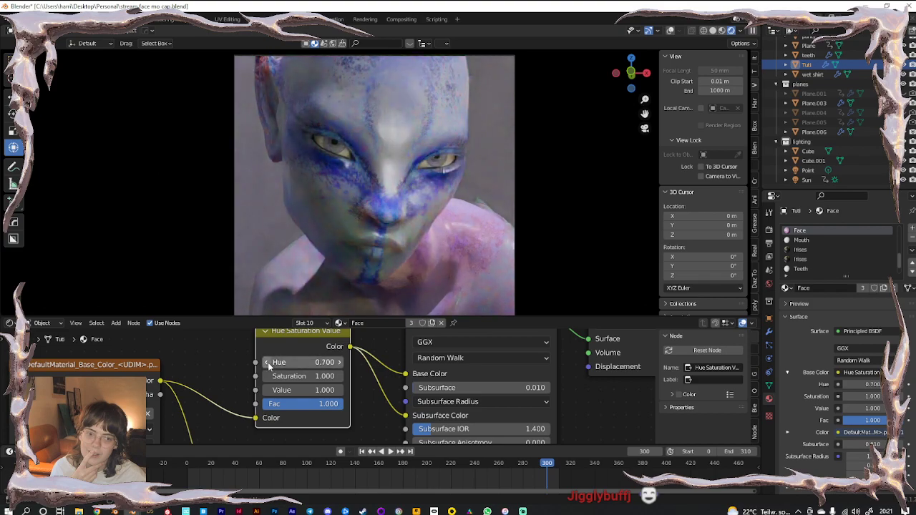
click(267, 362)
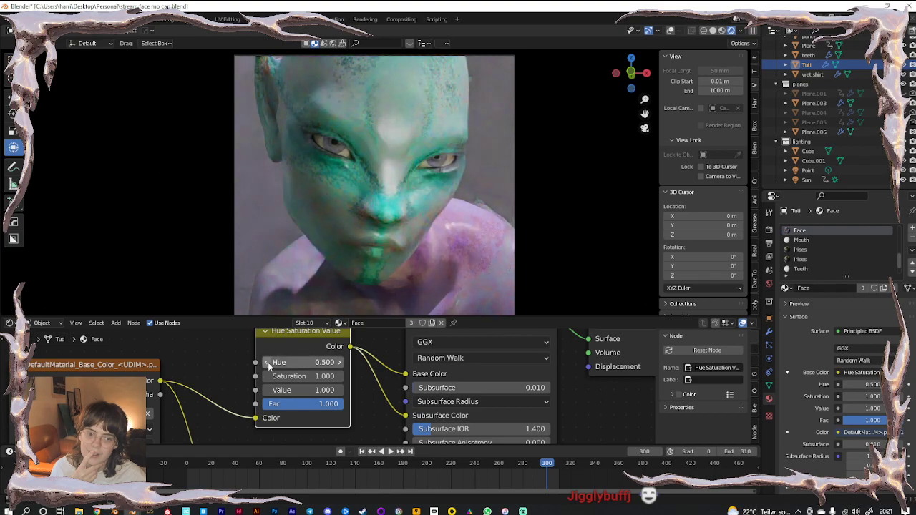
click(340, 362)
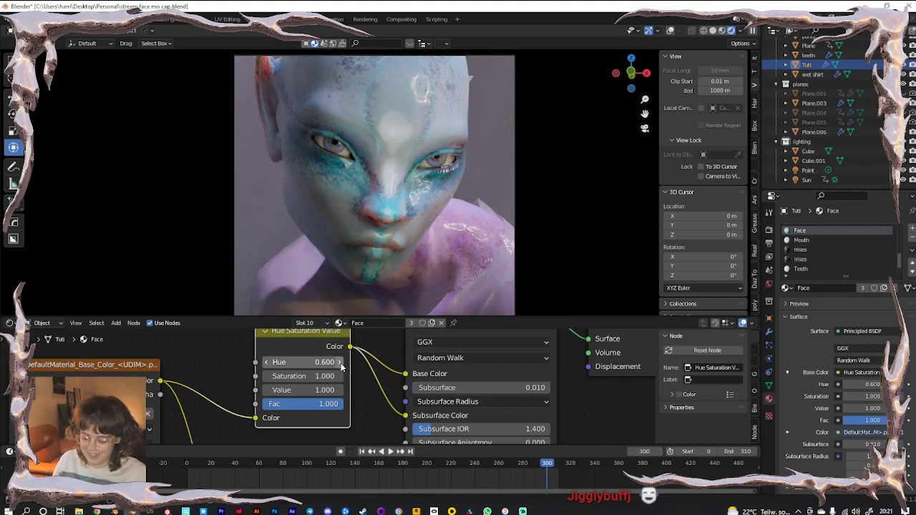
click(339, 363)
click(340, 362)
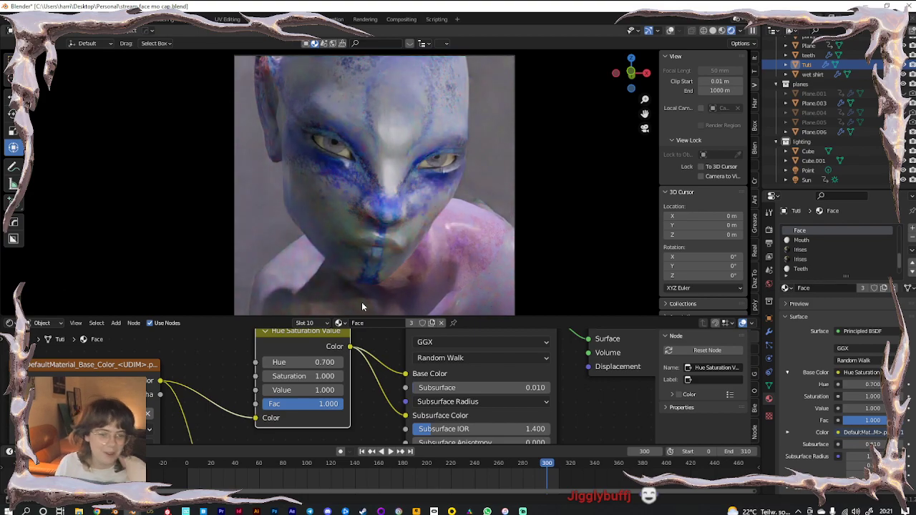
Undo and redo to compare hues 0.8, 0.9 and teal, ending on the original pink-purple skin
key(ctrl+shift+z)
key(ctrl+z)
key(ctrl+shift+z)
key(ctrl+z)
key(ctrl+z)
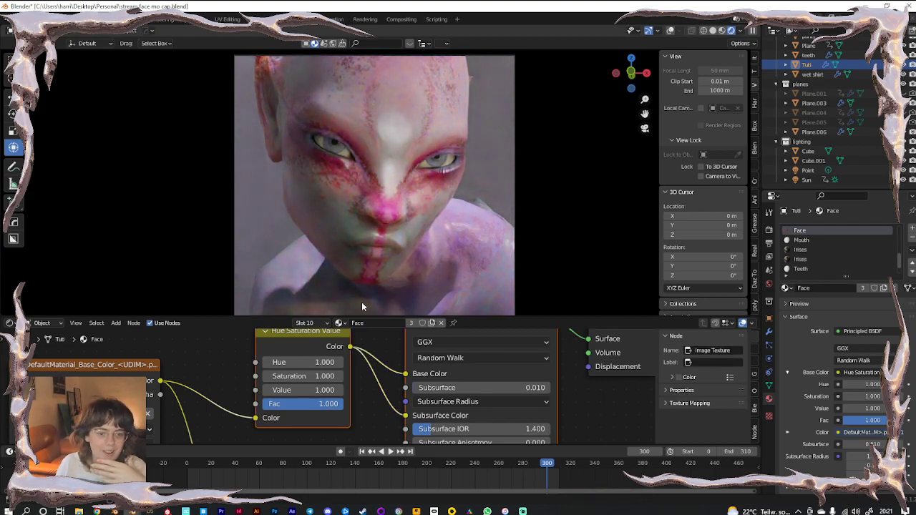
key(ctrl+z)
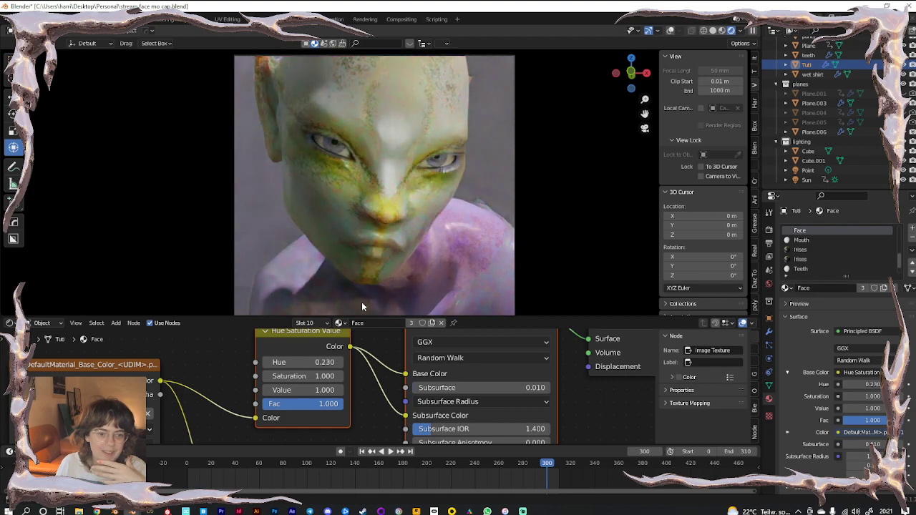
key(ctrl+z)
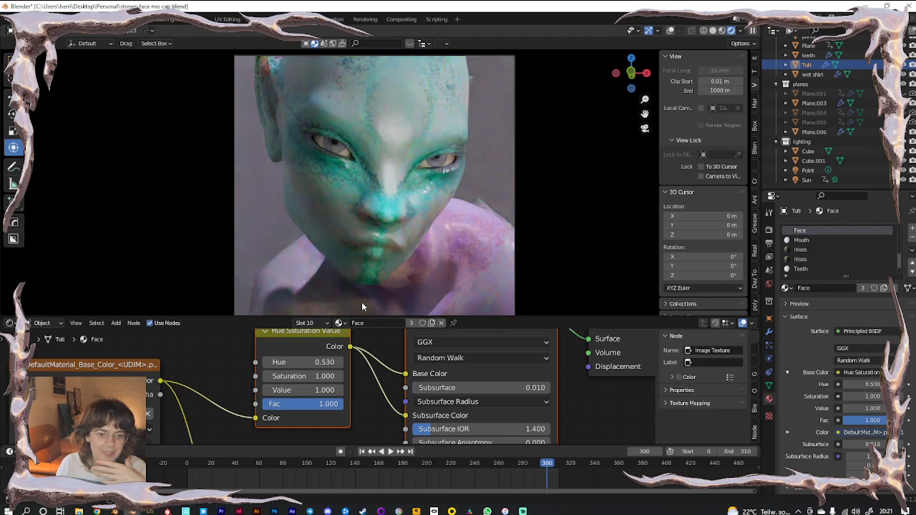
key(ctrl+z)
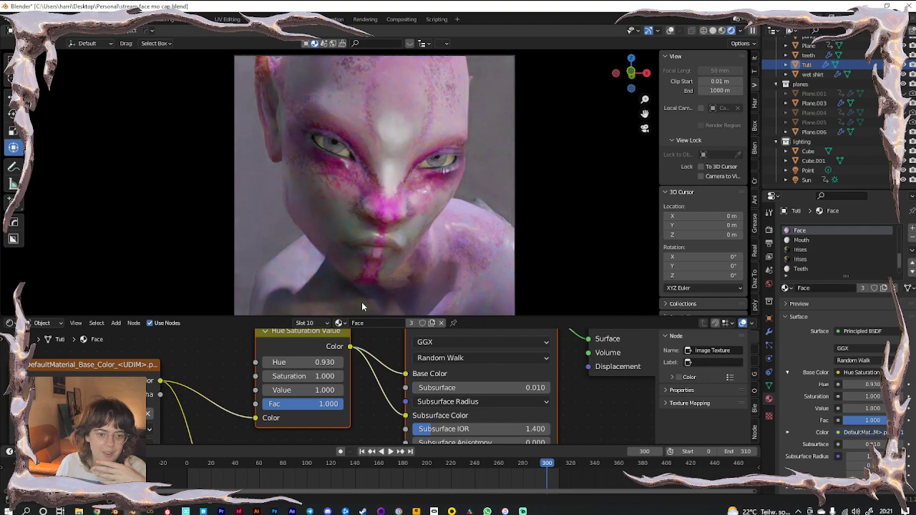
key(ctrl+z)
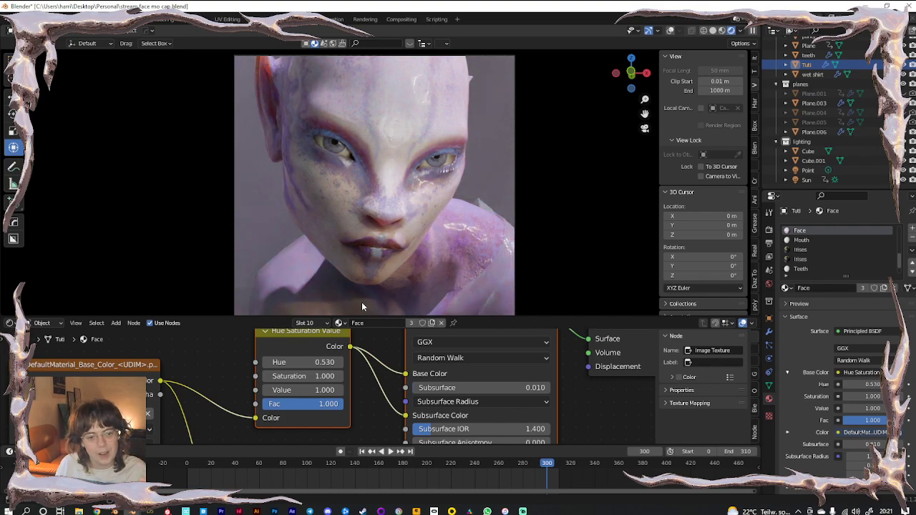
key(ctrl+shift+z)
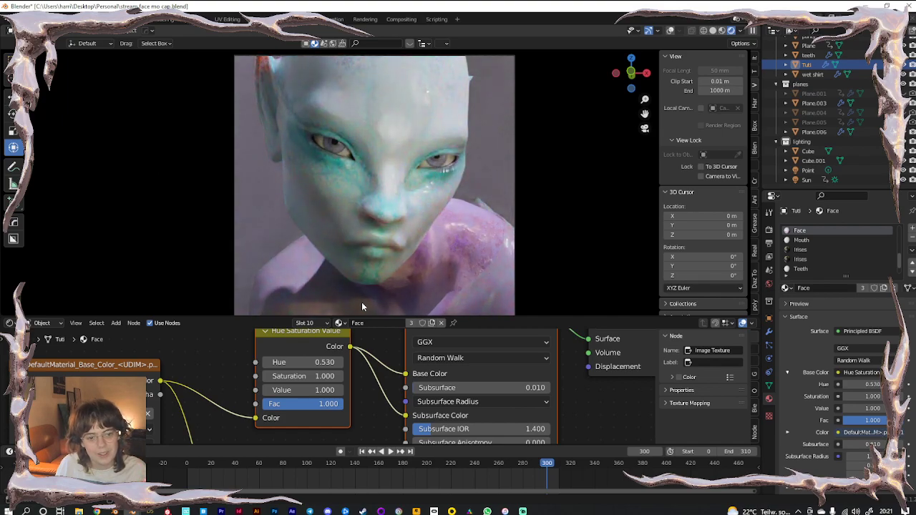
key(ctrl+z)
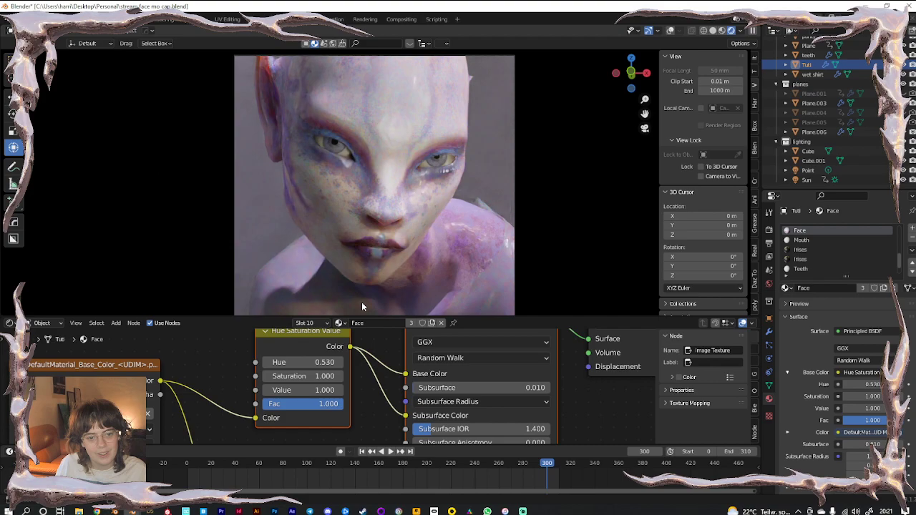
key(ctrl+shift+z)
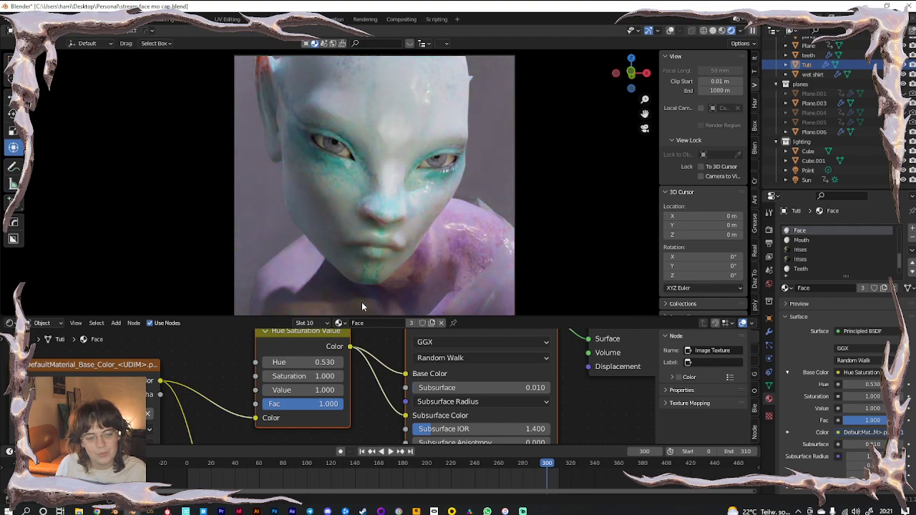
key(ctrl+z)
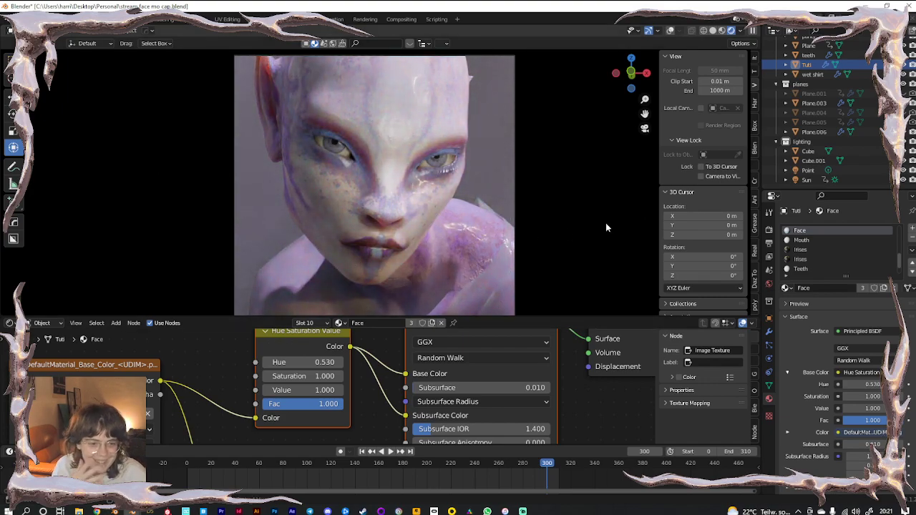
Open the Irises material and browse its Image Texture node for a replacement image
scroll(807, 254, down, 1)
click(803, 243)
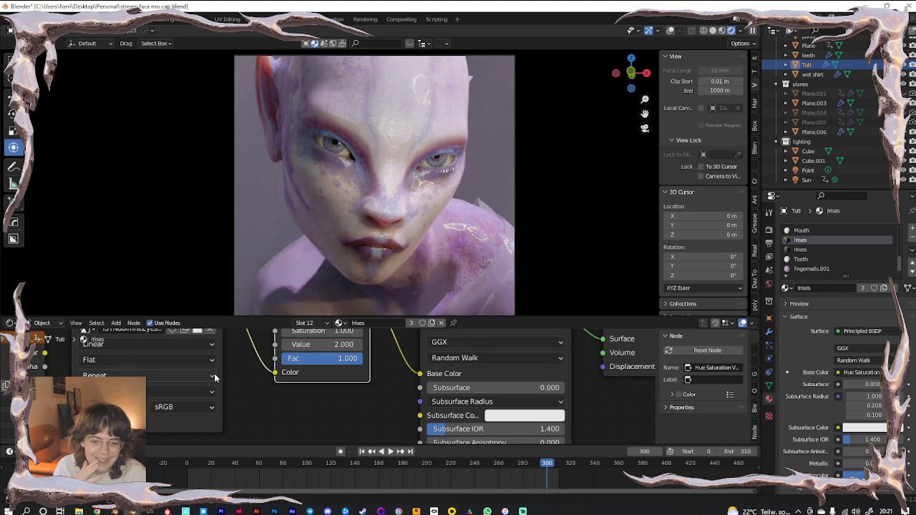
middle_drag(205, 347, 211, 363)
click(203, 346)
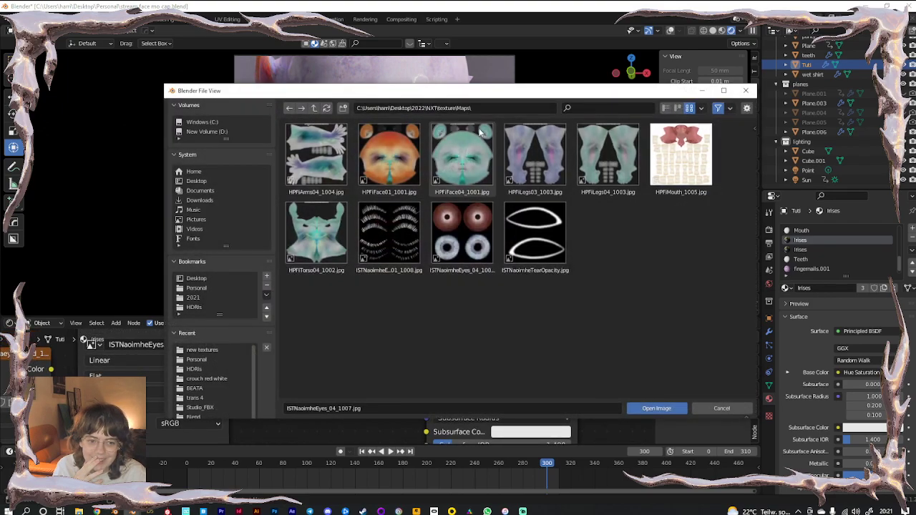
click(314, 108)
drag(329, 92, 0, 89)
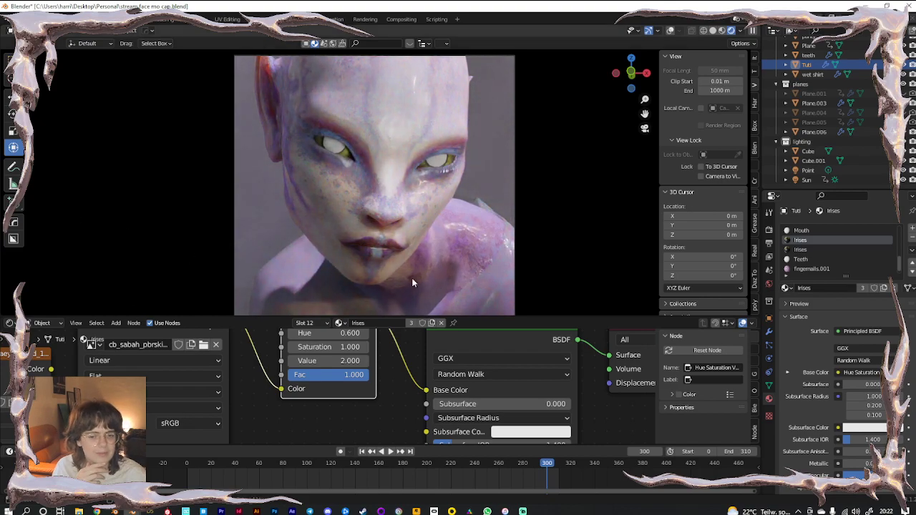
Undo the image change so the irises use the ISTNaoimheEyes texture again
key(ctrl+z)
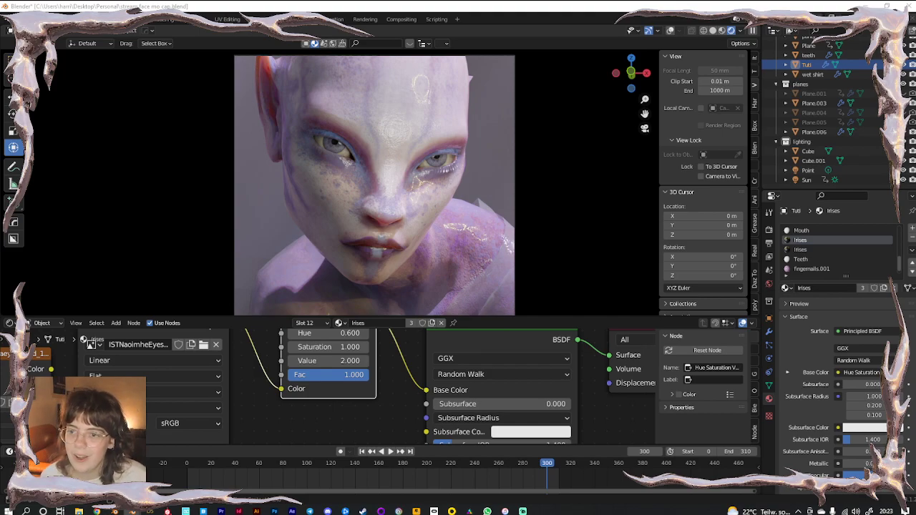
Paste the textures folder path in the iris image browser and load its eye texture
click(203, 344)
click(445, 107)
text(C:\Users\harri\Desktop\2022\NXT\trans 3\blends\textures\)
key(Return)
double_click(325, 158)
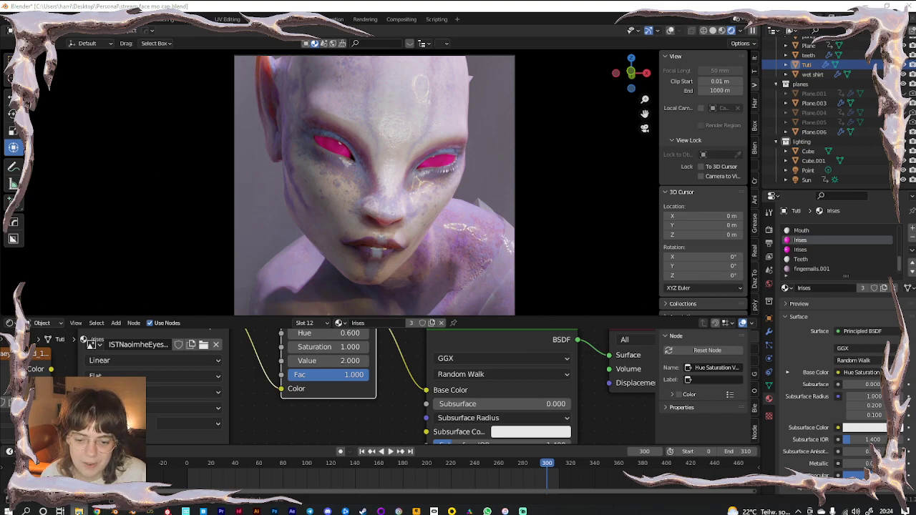
Load the eye texture from the Personal folder into the Irises Image Texture node instead
right_click(79, 511)
click(78, 462)
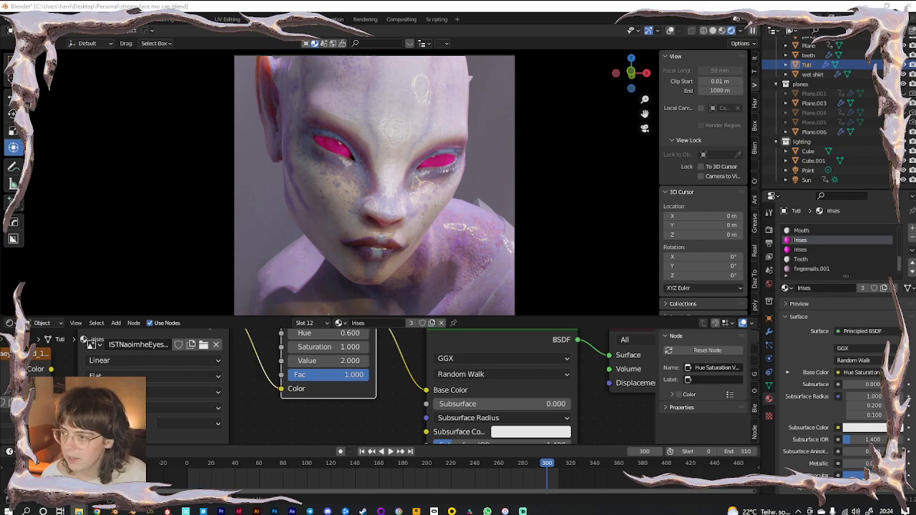
click(246, 389)
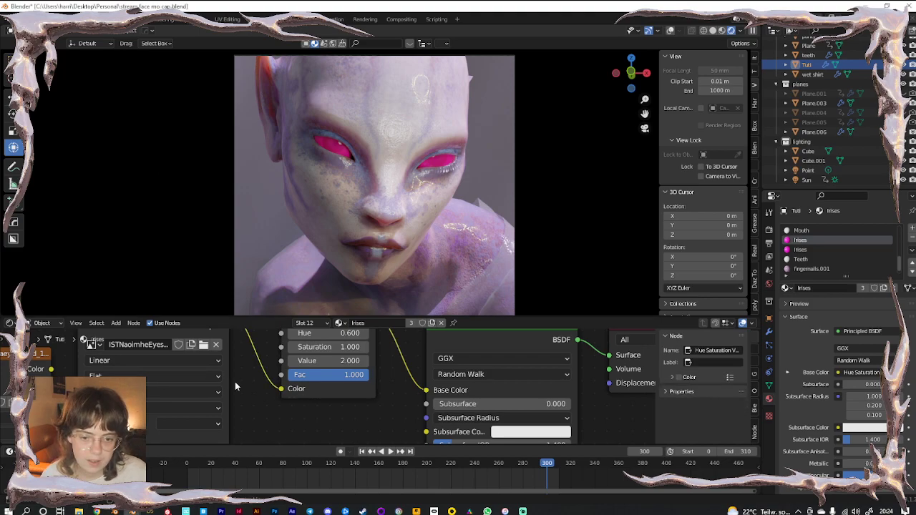
click(202, 345)
click(468, 108)
text(C:\Users\harri\Desktop\Personal)
key(Return)
scroll(514, 328, down, 4)
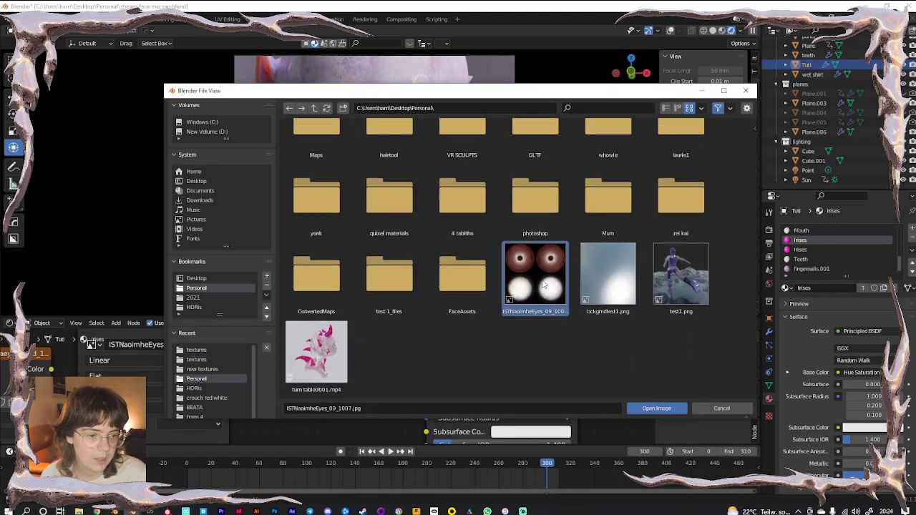
double_click(542, 279)
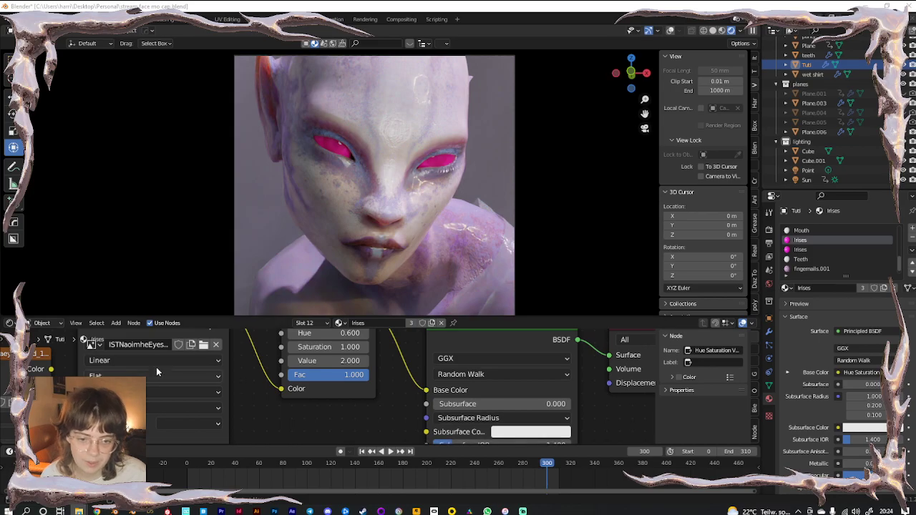
Load eyes.jpg as the iris texture and raise the iris Hue from 0.600 toward 1.000
click(203, 344)
double_click(551, 370)
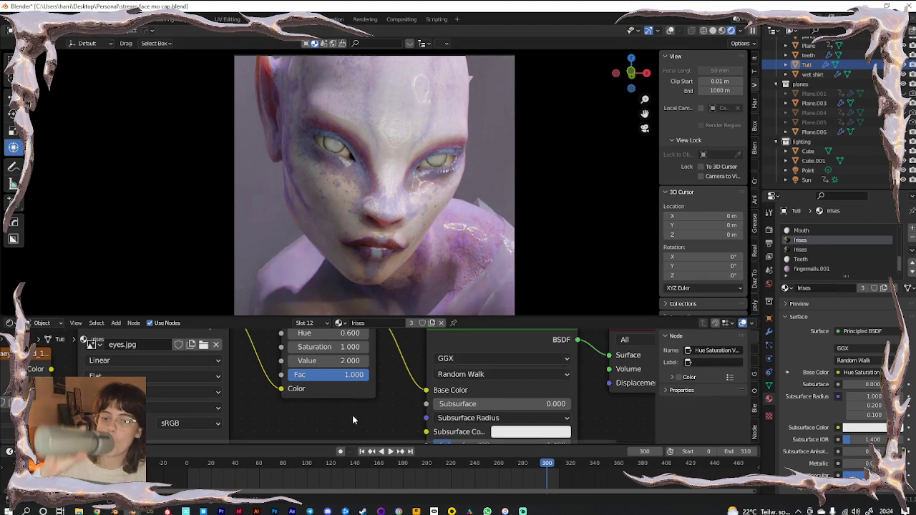
middle_drag(352, 415, 352, 420)
drag(329, 338, 362, 338)
scroll(385, 209, up, 3)
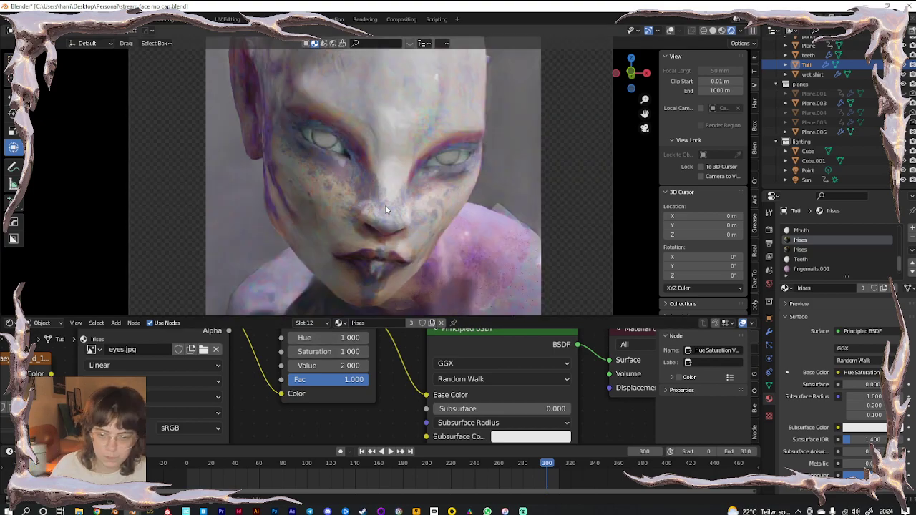
scroll(385, 209, up, 2)
click(334, 339)
text(.5)
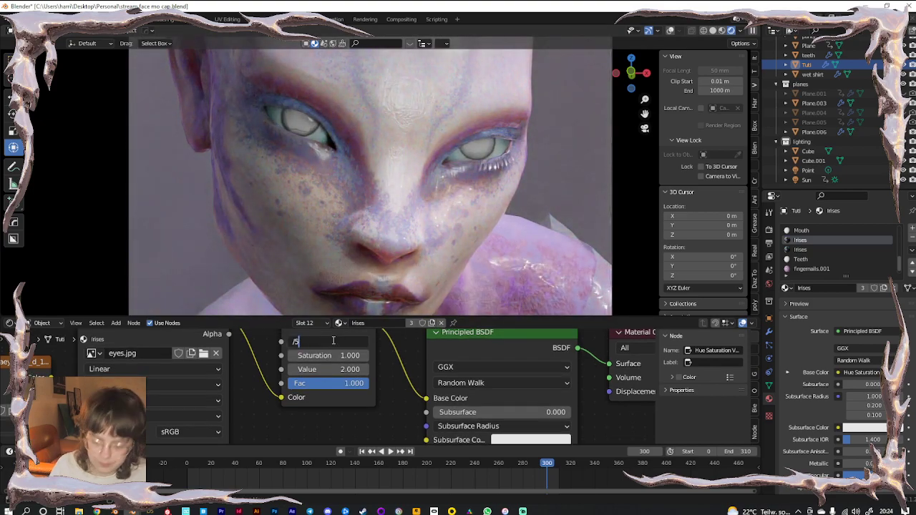
key(Return)
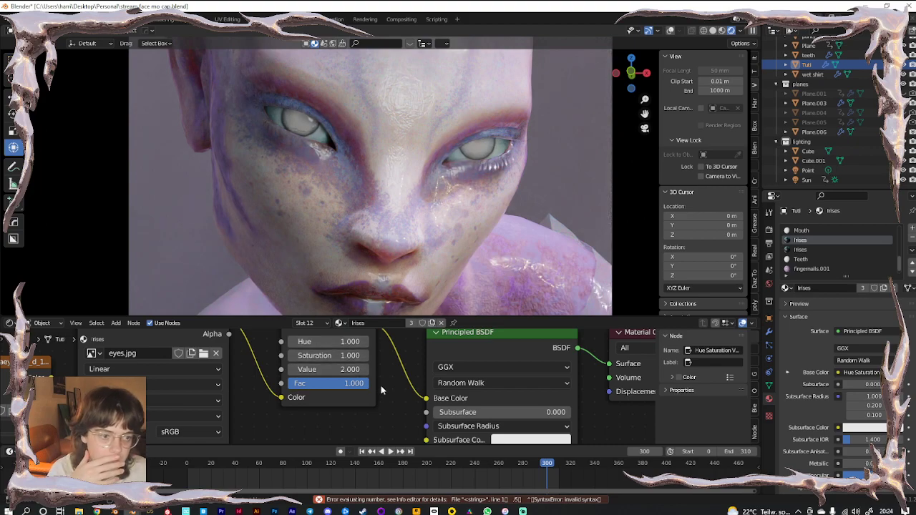
Link Hue Saturation Value Color to Base Color, then zero Saturation and Value for black irises
scroll(411, 178, up, 2)
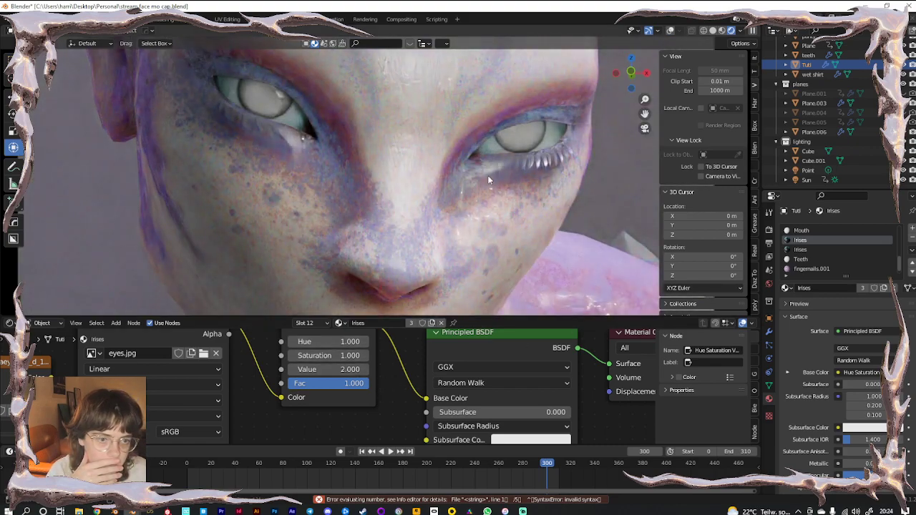
scroll(313, 382, down, 5)
scroll(317, 415, up, 3)
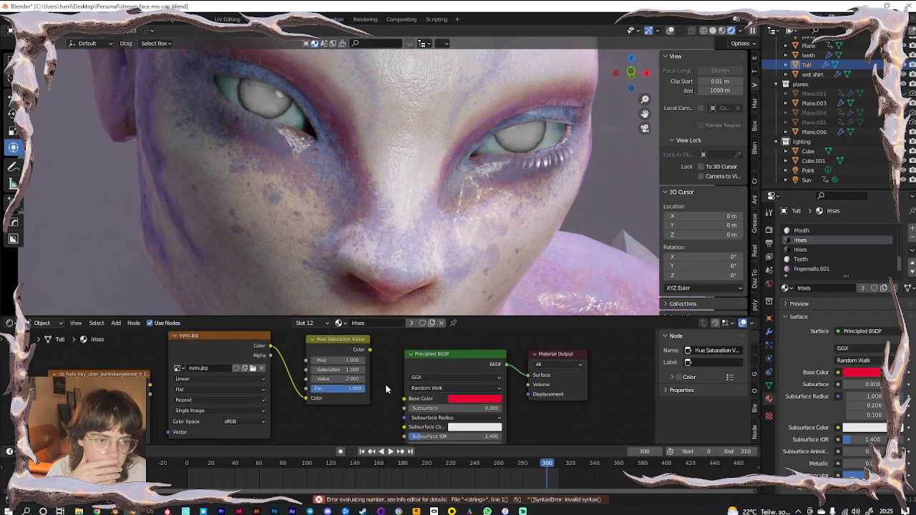
drag(369, 350, 404, 400)
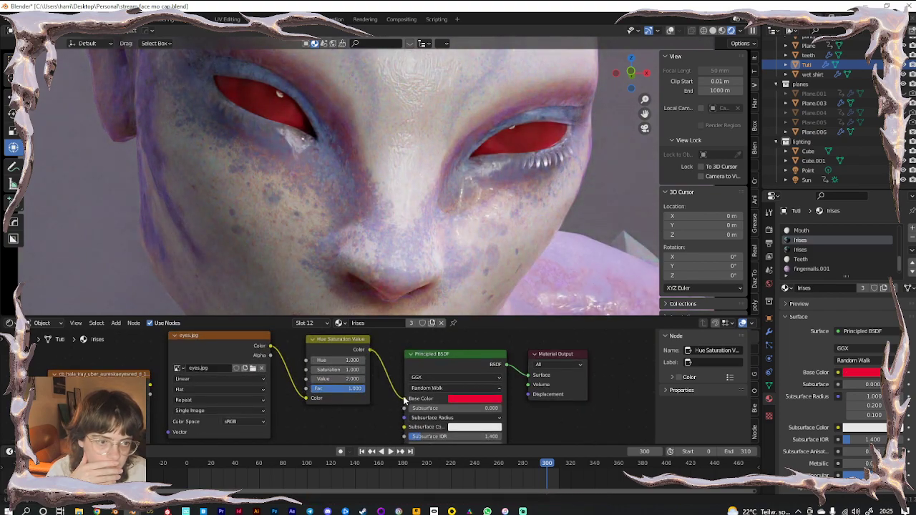
click(341, 379)
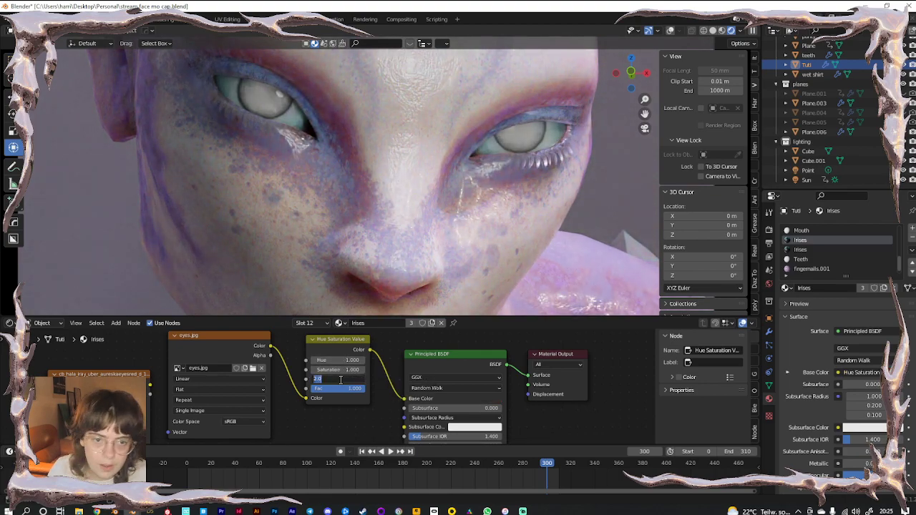
text(1)
key(Return)
click(341, 359)
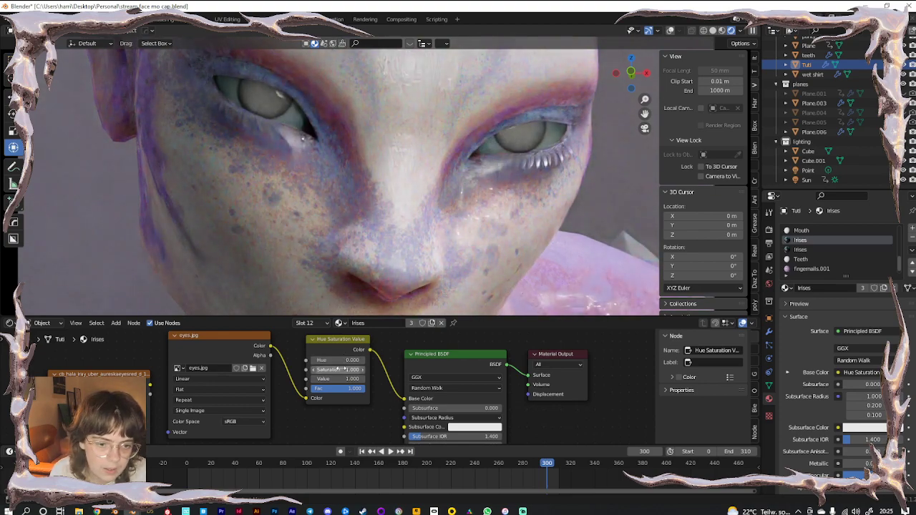
key(BackSpace)
key(BackSpace)
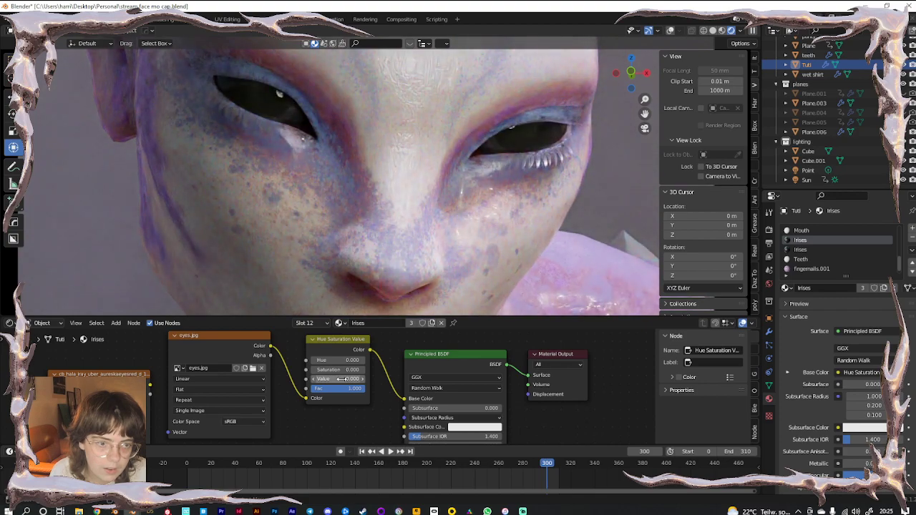
key(KP_0)
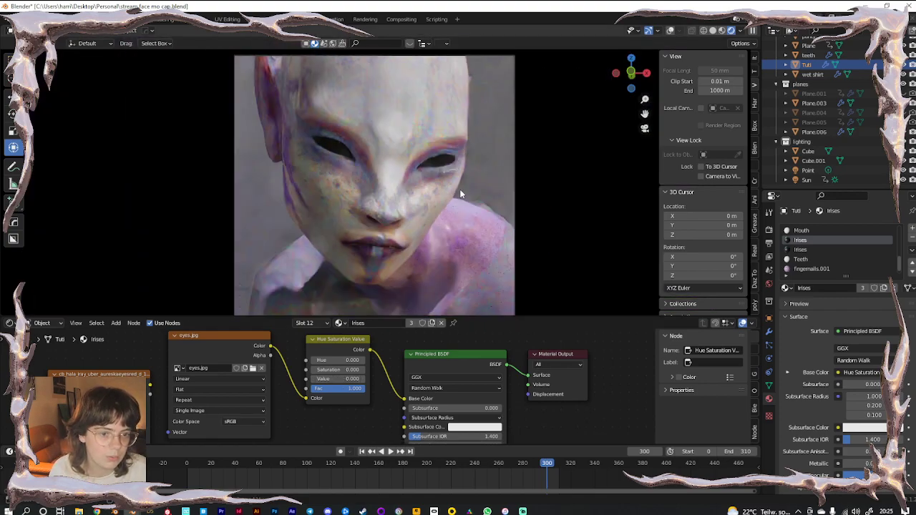
Connect the eye image directly to Base Color and enlarge the 3D view in camera view
drag(271, 345, 404, 398)
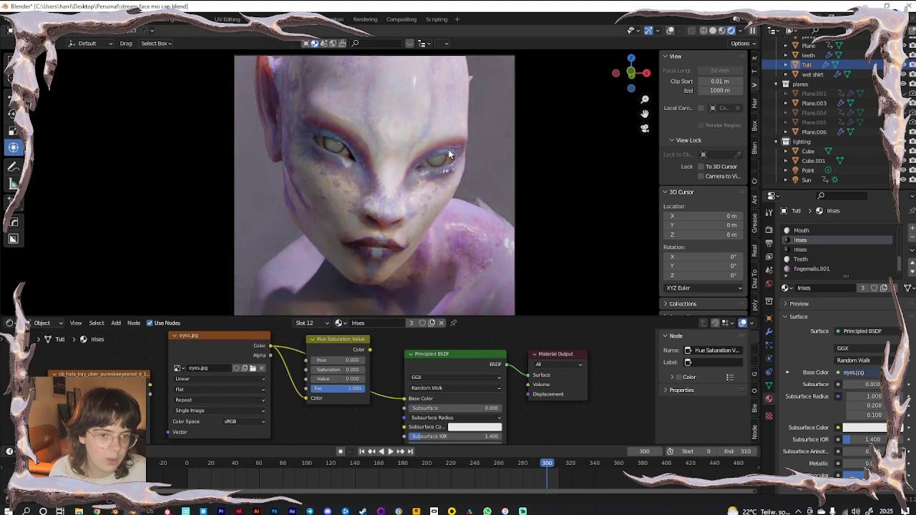
key(KP_0)
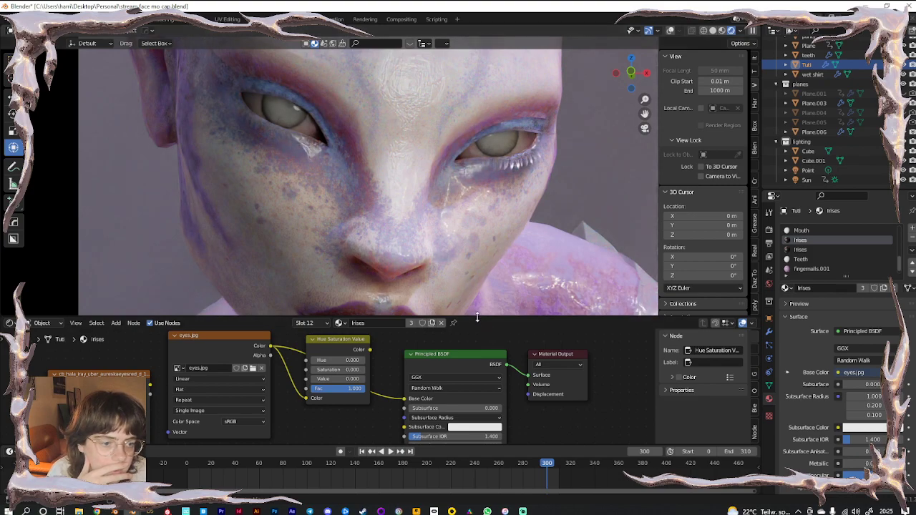
drag(476, 316, 479, 388)
key(KP_0)
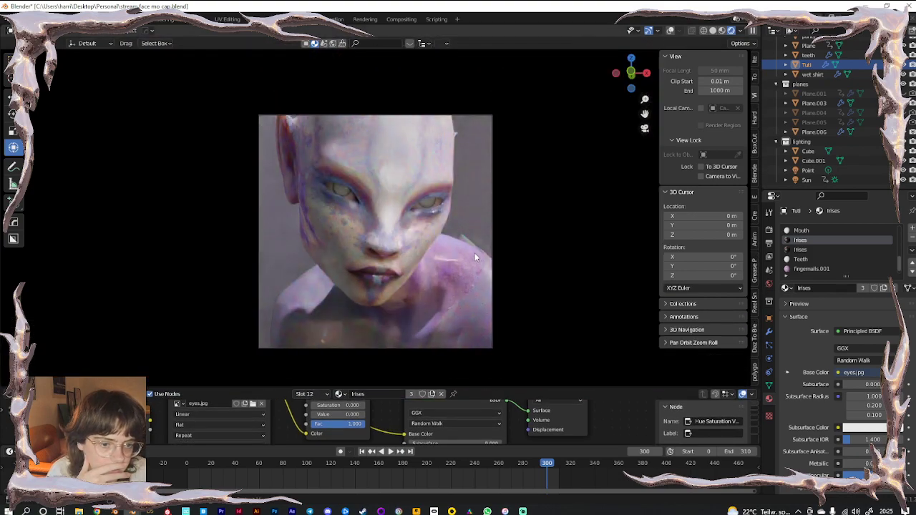
scroll(466, 262, up, 1)
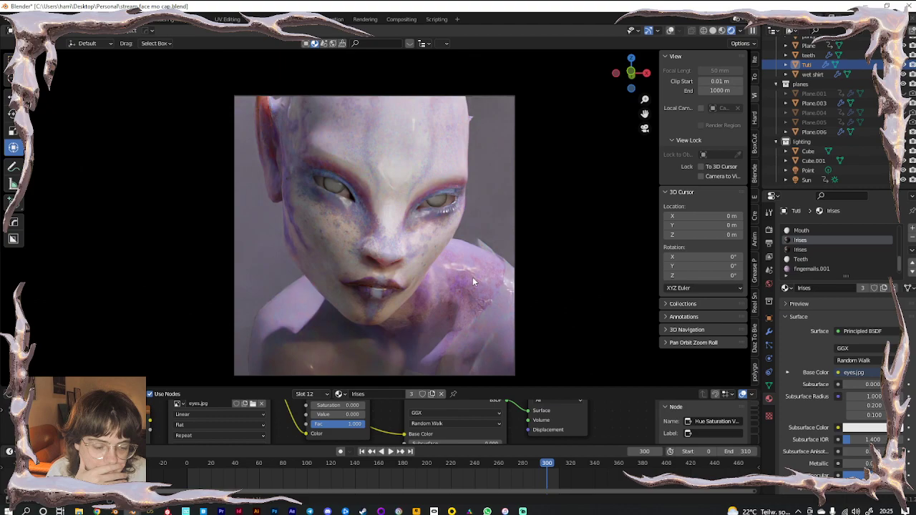
Go to frame 120, switch to Solid shading and re-enable Overlays
click(461, 463)
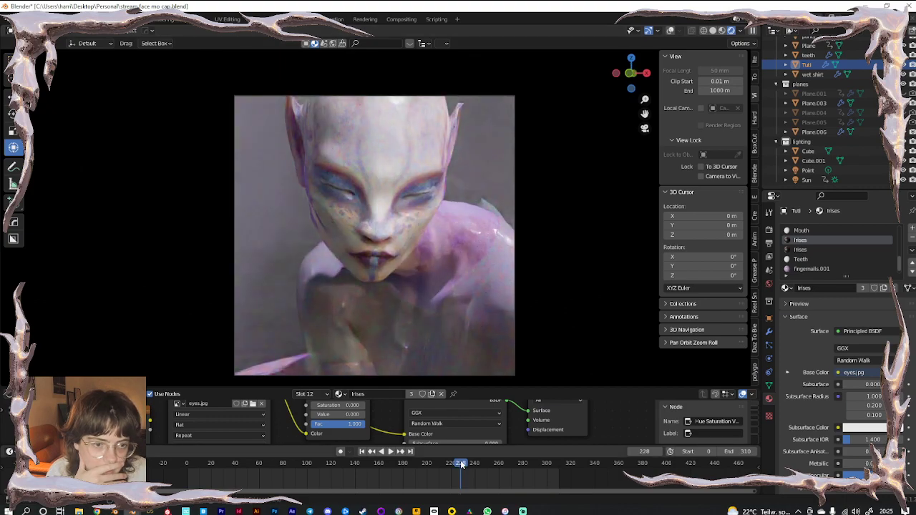
click(331, 463)
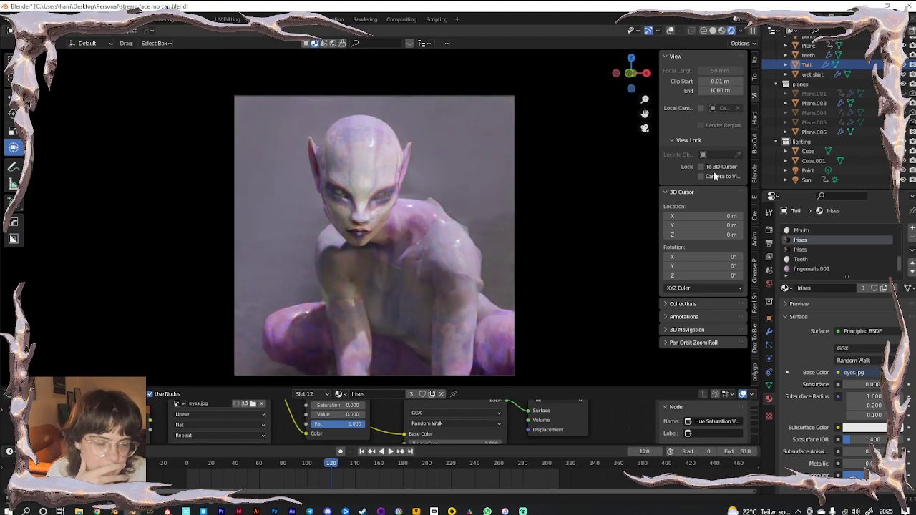
click(713, 31)
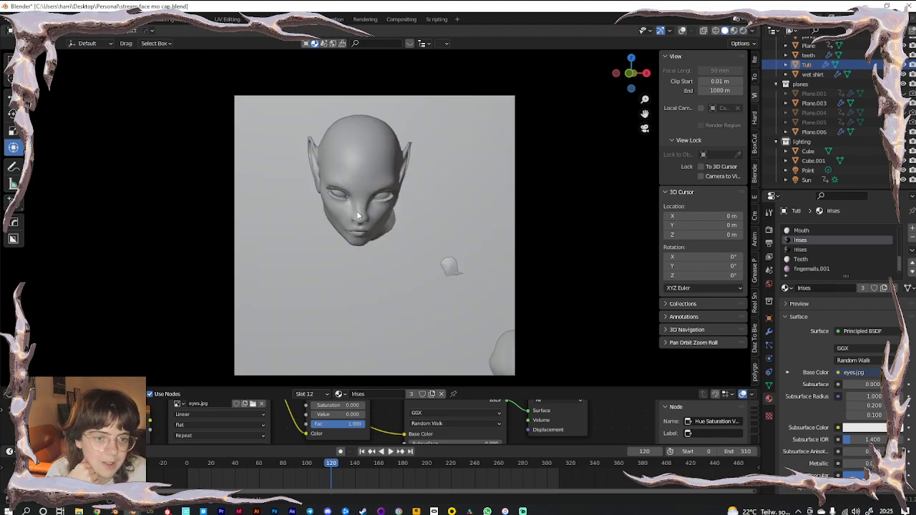
click(682, 31)
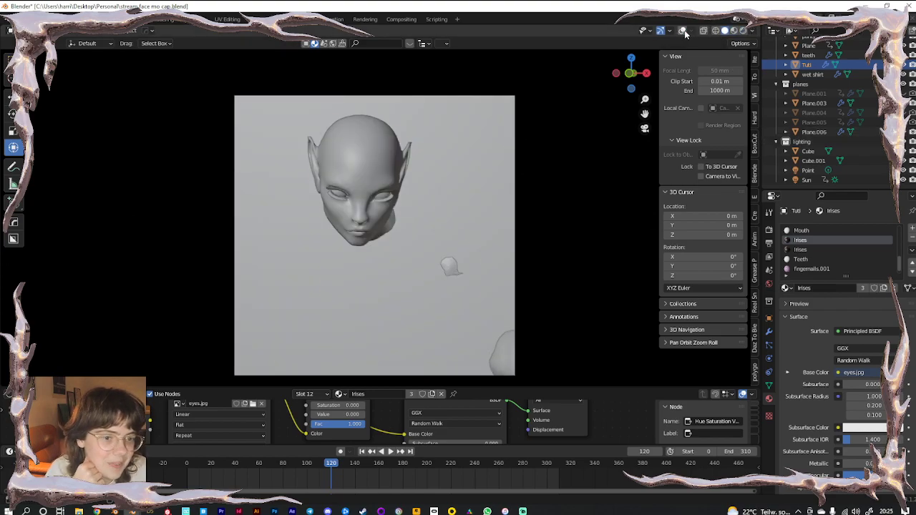
Leave camera view, pan to the head and select the Tuti figure
key(KP_Divide)
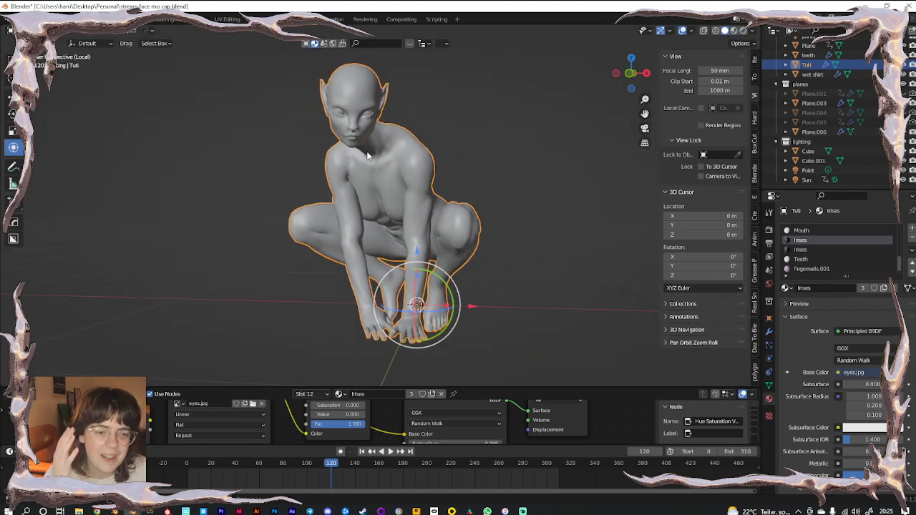
click(207, 200)
scroll(356, 133, up, 4)
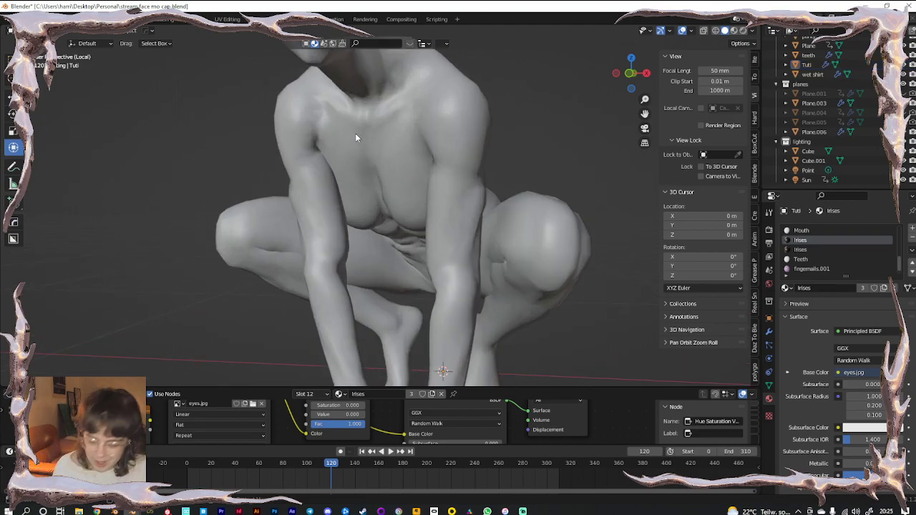
shift+middle_drag(387, 111, 384, 268)
click(320, 165)
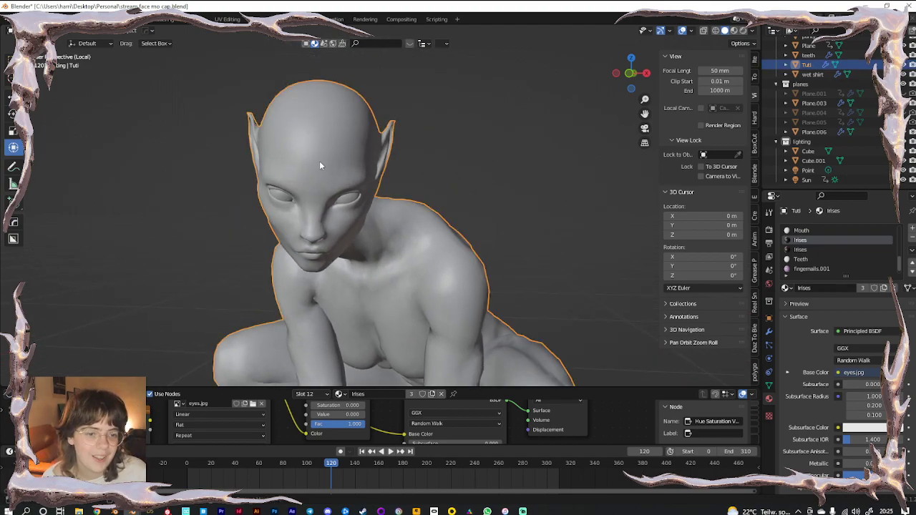
Add a new particle system to Tuti and set it to Hair
click(769, 332)
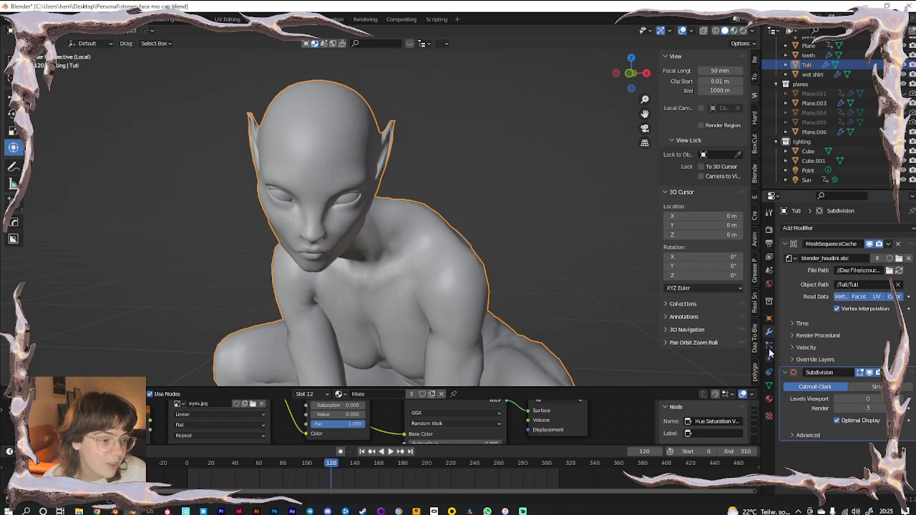
click(769, 346)
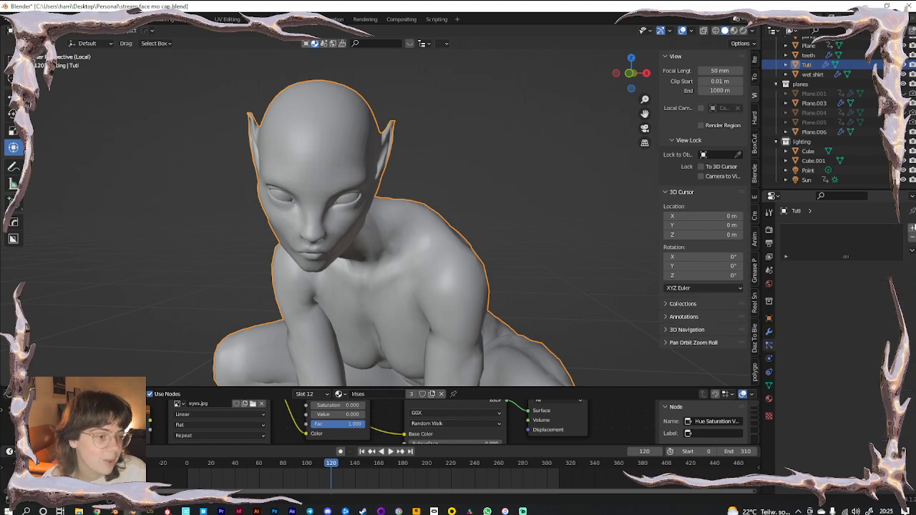
click(912, 227)
click(882, 281)
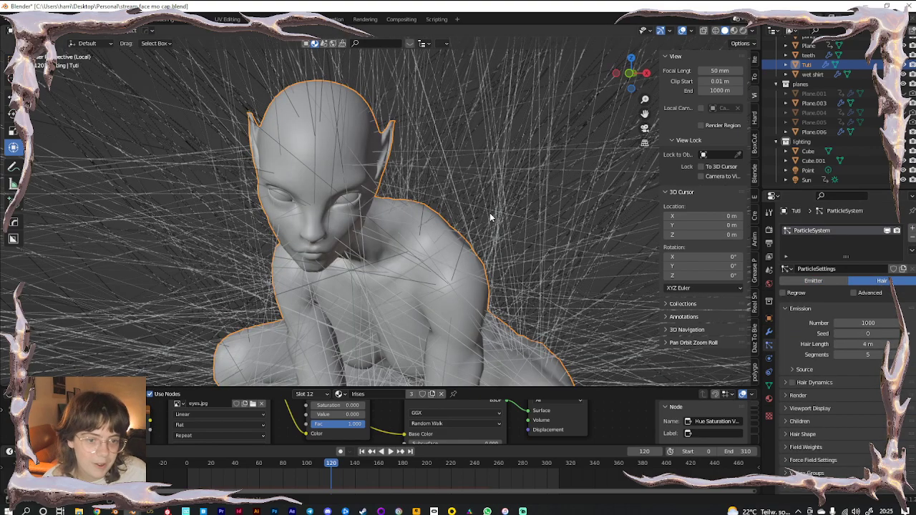
Switch Tuti into Weight Paint mode
click(9, 30)
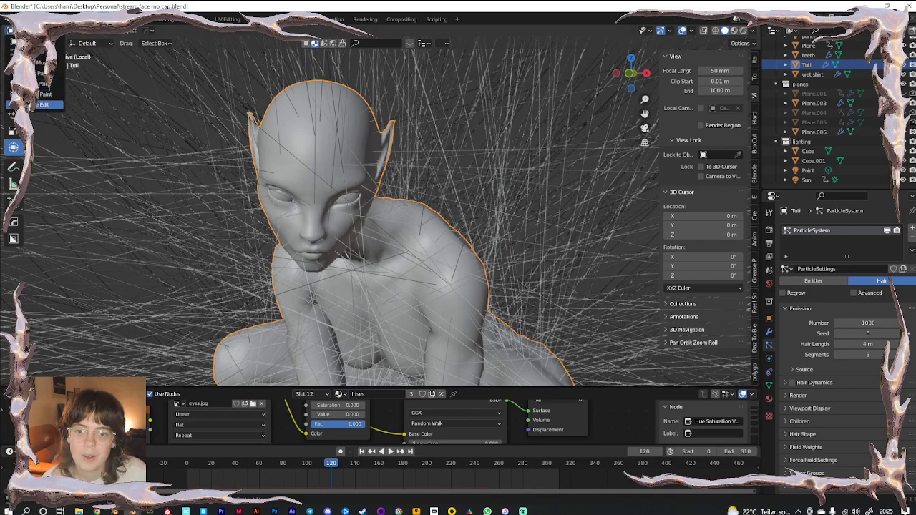
click(43, 104)
scroll(380, 171, up, 4)
Paint full weight over the crown, upper edge and left side of the head, orbiting between strokes
mouse_move(380, 171)
mouse_down()
mouse_move(336, 204)
mouse_move(315, 165)
mouse_move(302, 192)
mouse_move(294, 158)
mouse_move(283, 143)
mouse_move(270, 147)
mouse_move(321, 125)
mouse_up()
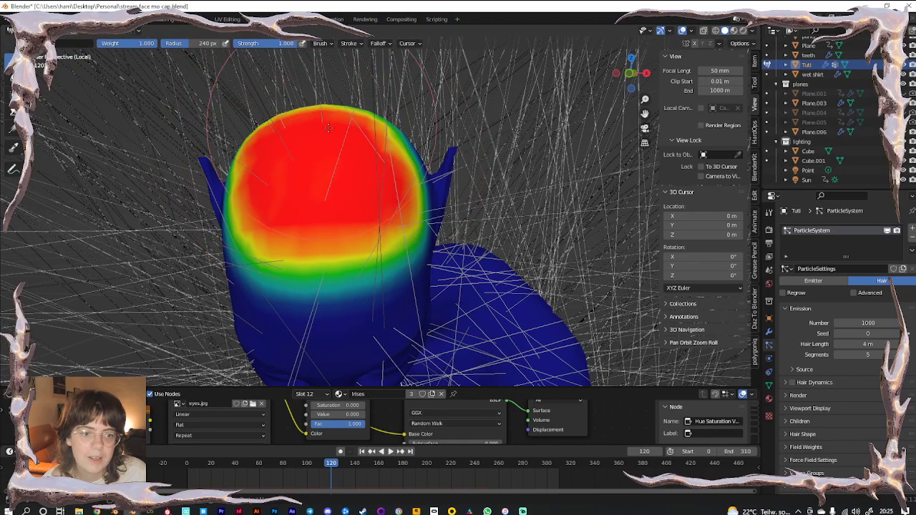
middle_drag(357, 107, 458, 120)
drag(458, 120, 466, 146)
mouse_move(465, 147)
middle_down()
mouse_move(480, 219)
mouse_move(462, 239)
middle_up()
mouse_move(493, 200)
mouse_down()
mouse_move(446, 107)
mouse_move(432, 128)
mouse_up()
middle_drag(433, 128, 501, 137)
mouse_move(343, 161)
mouse_down()
mouse_move(328, 173)
mouse_move(315, 225)
mouse_up()
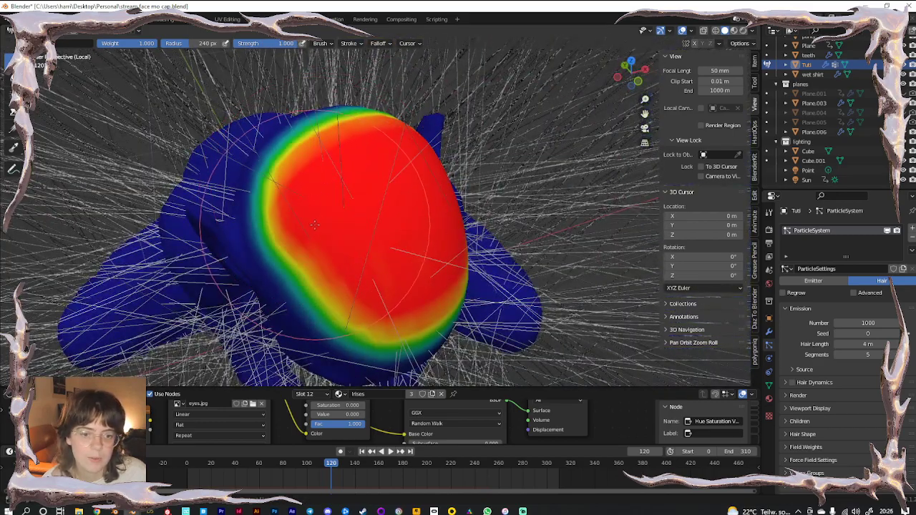
key(KP_0)
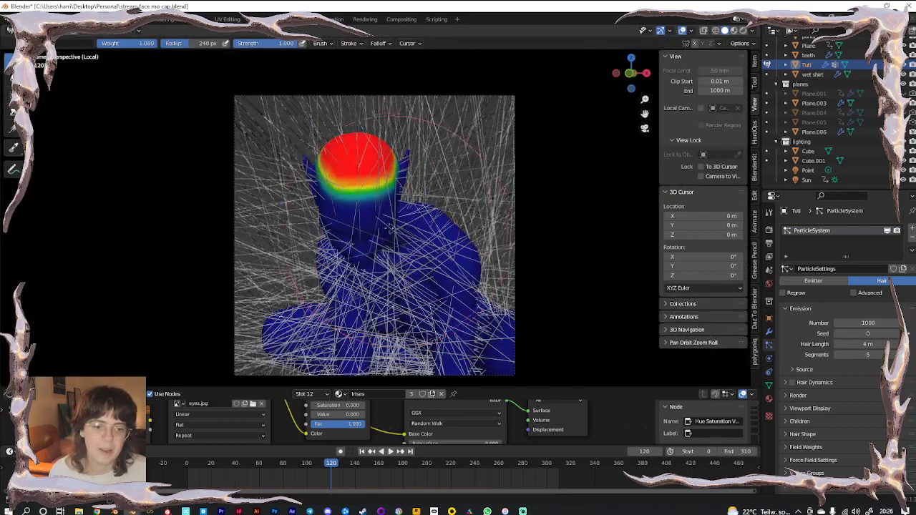
scroll(395, 230, up, 3)
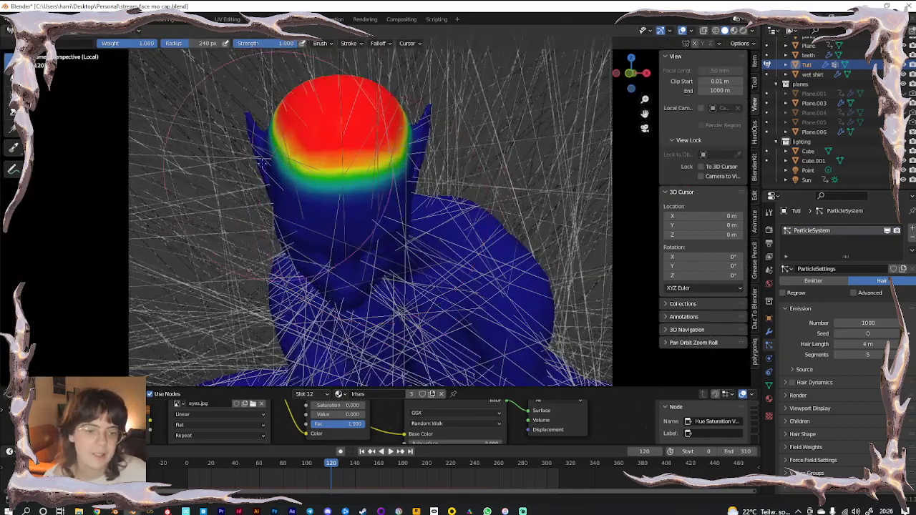
Limit hair density to the vertex group Group and shorten the hair length to 0.07 m
click(768, 385)
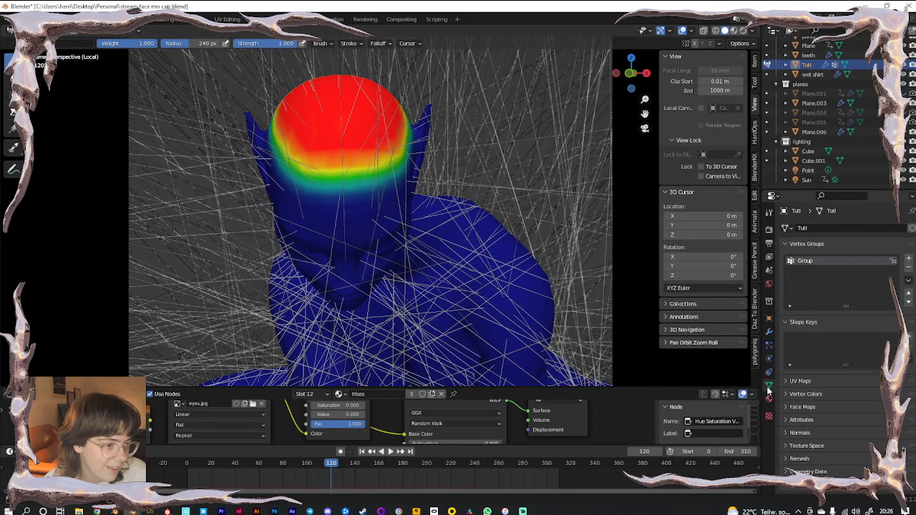
click(769, 344)
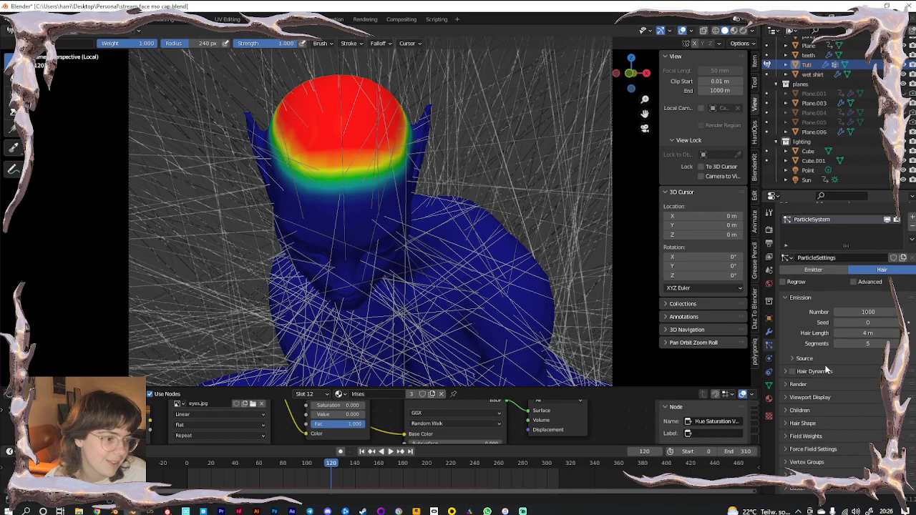
click(804, 461)
scroll(804, 462, down, 3)
click(859, 385)
click(841, 400)
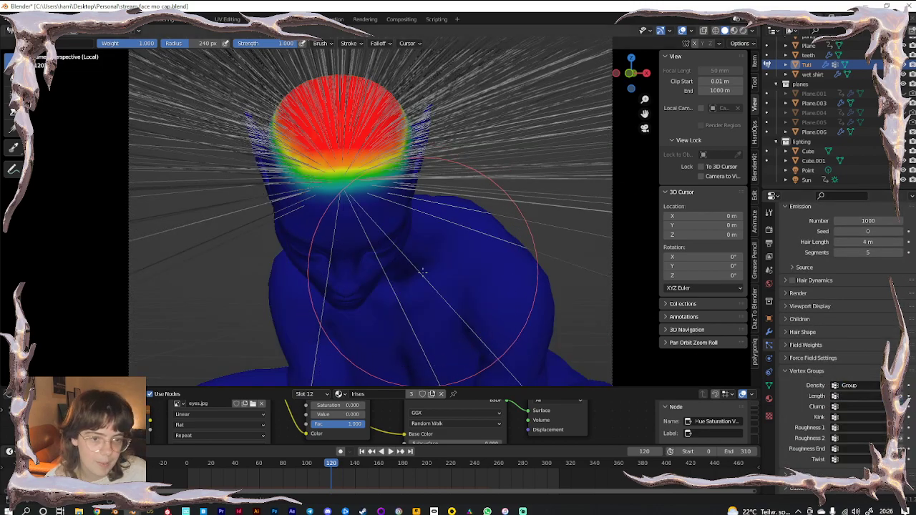
scroll(880, 301, up, 4)
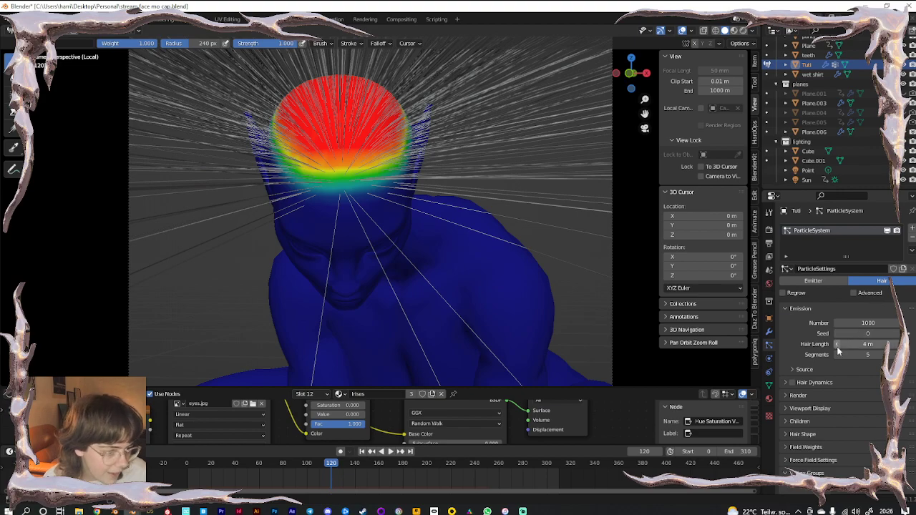
drag(867, 344, 841, 344)
Switch the hair children to Interpolated with a render amount of 10
click(799, 422)
click(884, 436)
scroll(883, 436, down, 3)
click(866, 380)
text(10)
key(Return)
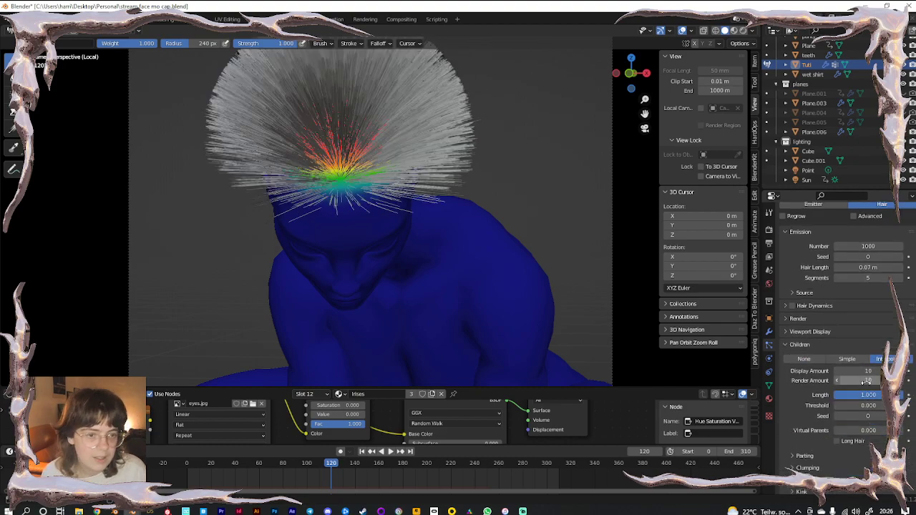
click(769, 399)
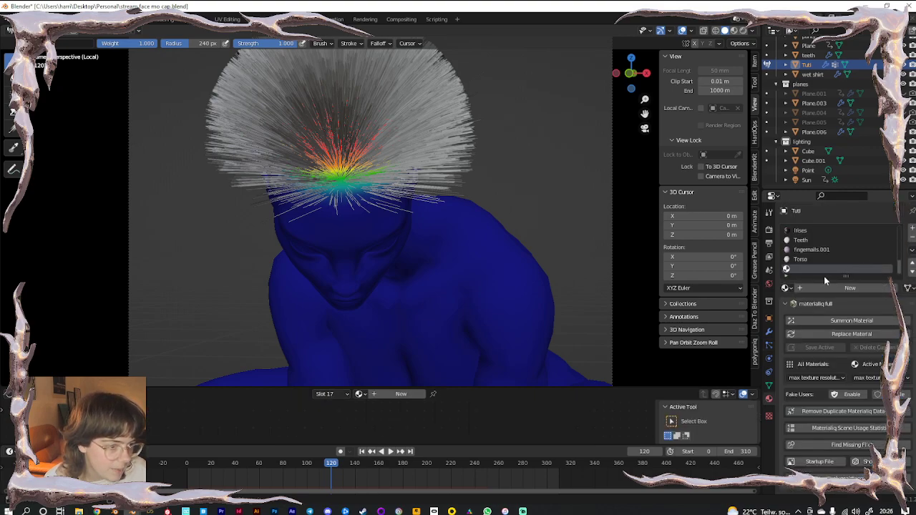
Create a new material named 'hair' with a Principled Hair BSDF surface
click(828, 288)
double_click(823, 288)
text(hair)
key(Return)
click(845, 331)
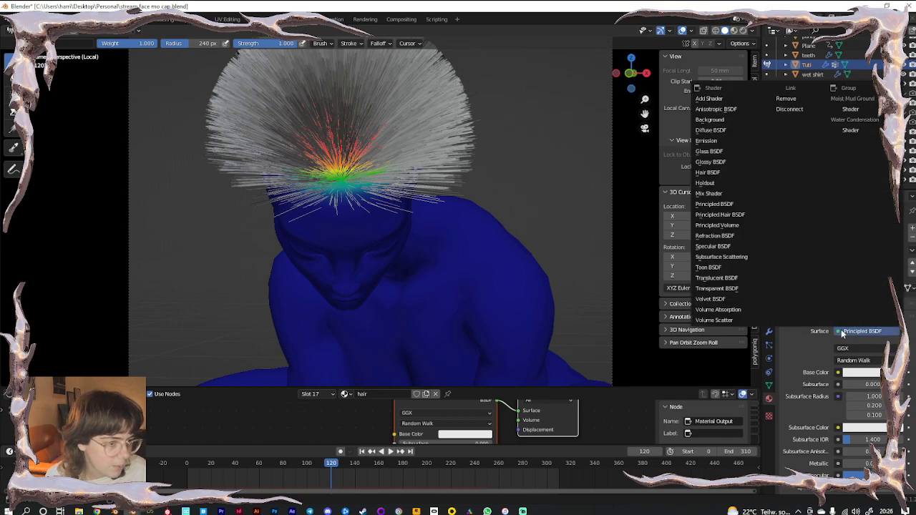
click(722, 215)
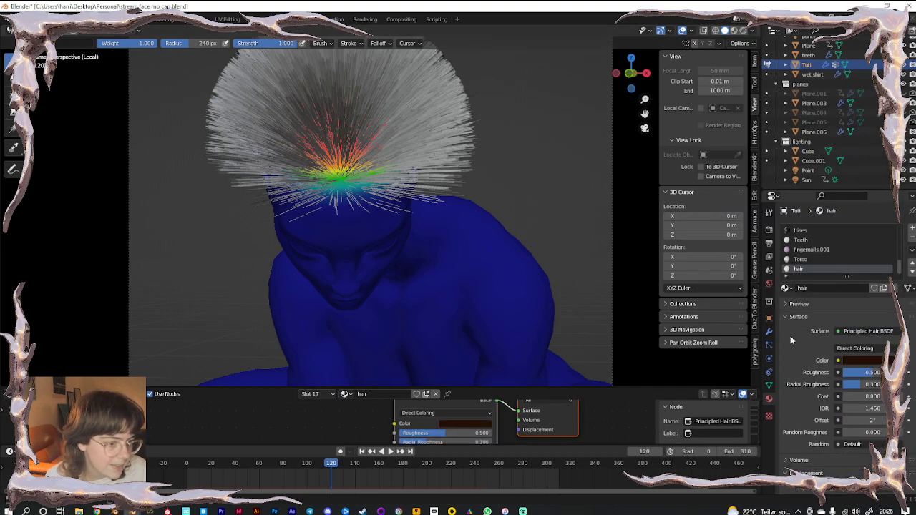
Bring up the material choice in the hair particle Render settings
click(769, 345)
scroll(801, 338, down, 3)
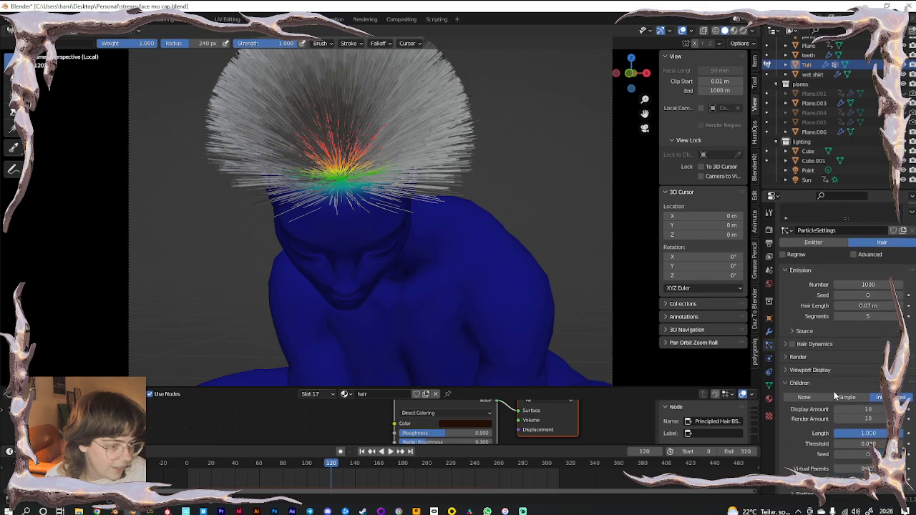
click(851, 364)
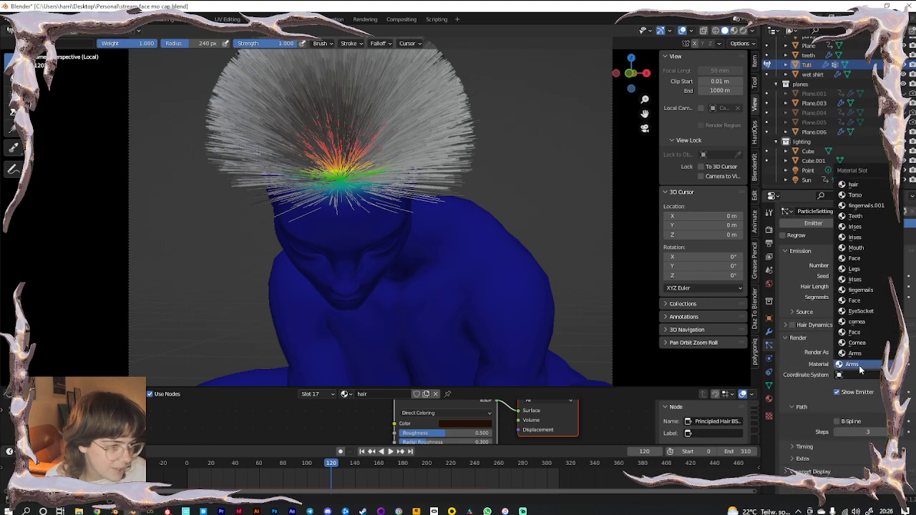
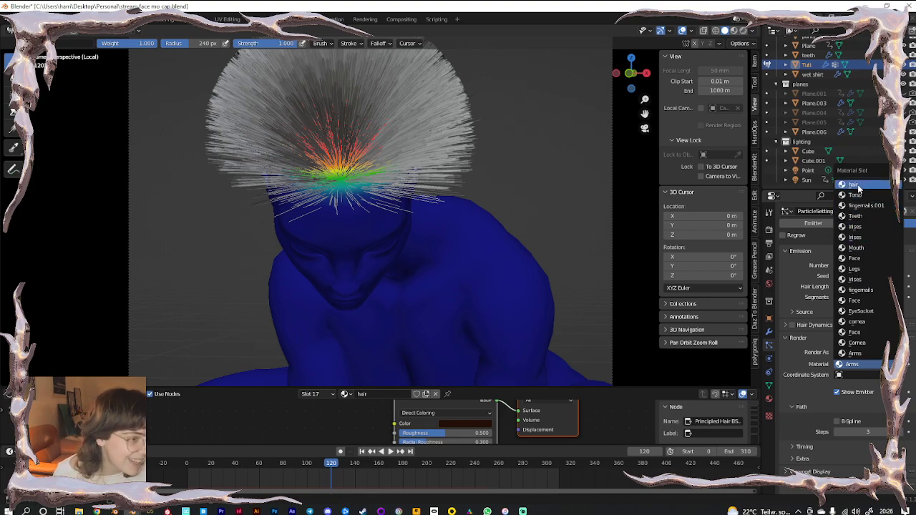
Assign the hair material to the particle hair, preview in Rendered shading, and return to Object Mode
click(859, 186)
click(744, 31)
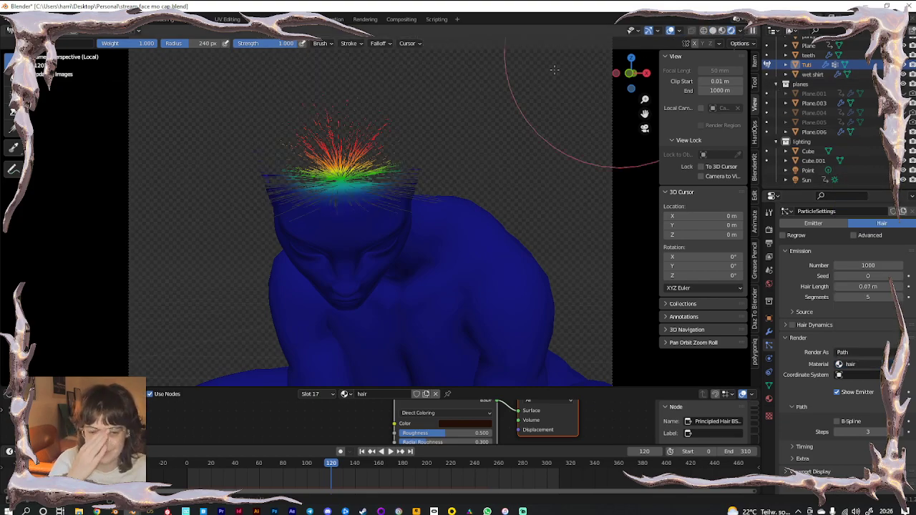
click(48, 31)
click(44, 41)
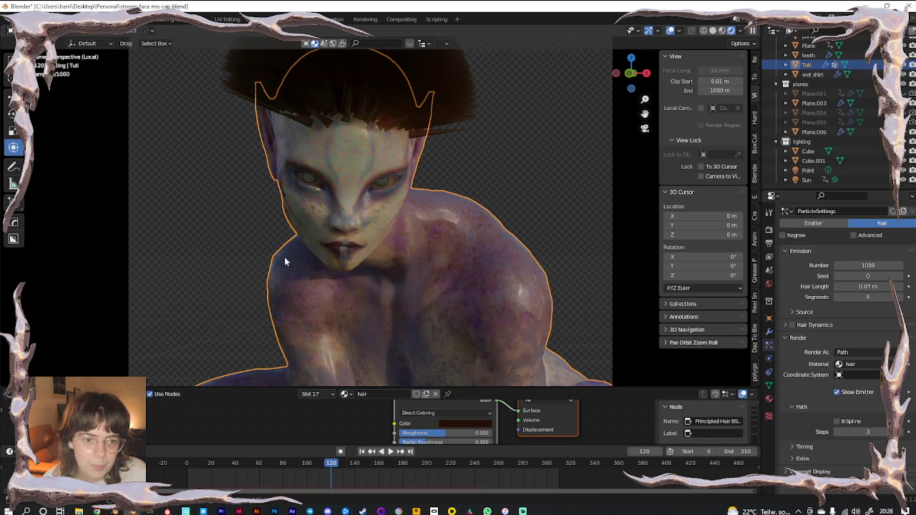
Lower the Hair Shape Diameter Root to 0.05 m for thin strands
scroll(514, 204, up, 5)
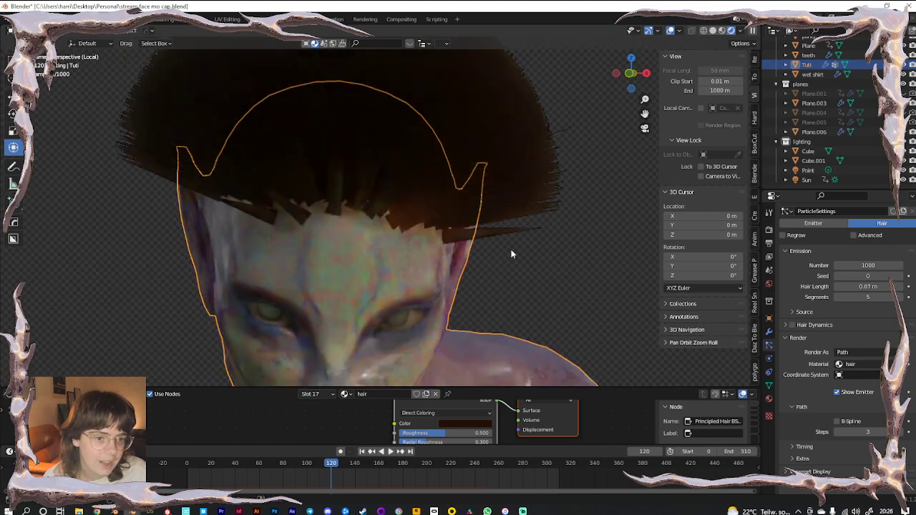
scroll(823, 433, down, 6)
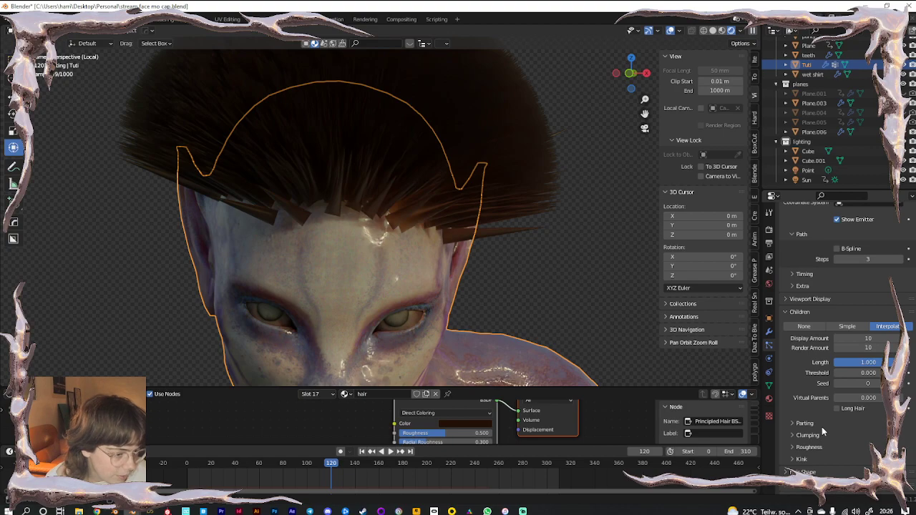
scroll(821, 426, down, 3)
click(799, 377)
scroll(824, 388, down, 3)
drag(866, 307, 834, 308)
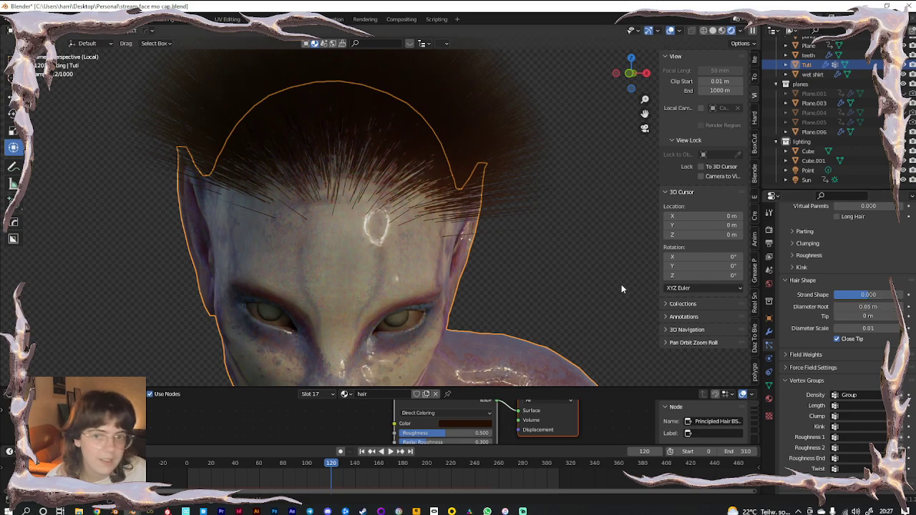
click(34, 31)
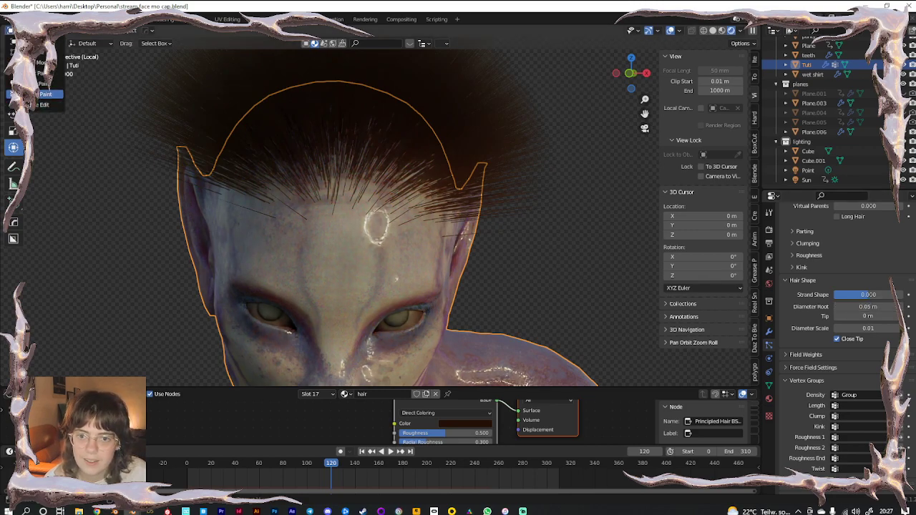
In Particle Edit mode, comb the stray strands on the head's left side down
click(39, 105)
scroll(363, 217, down, 10)
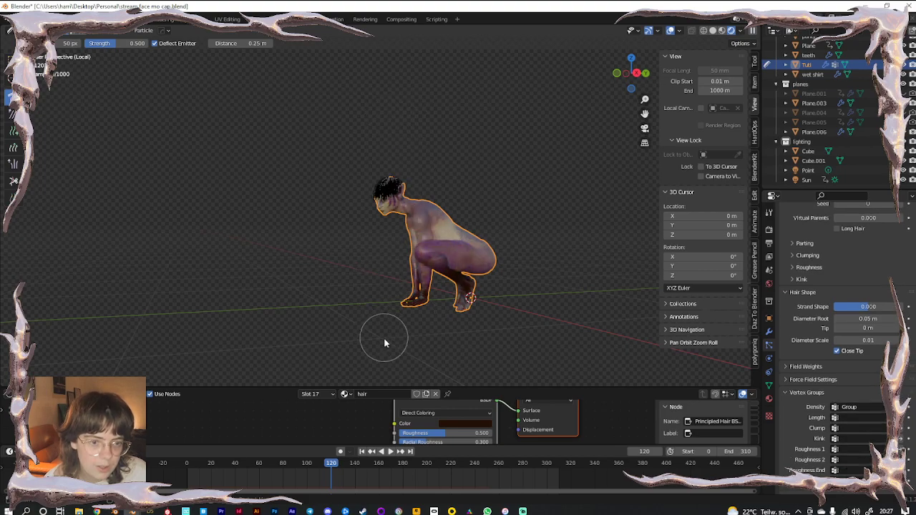
scroll(386, 223, up, 5)
middle_drag(387, 223, 392, 92)
drag(392, 92, 423, 304)
drag(399, 123, 417, 336)
middle_drag(418, 336, 495, 313)
drag(469, 129, 528, 262)
Comb the hair at the back of the head, then return to Object Mode and deselect
middle_drag(528, 262, 544, 214)
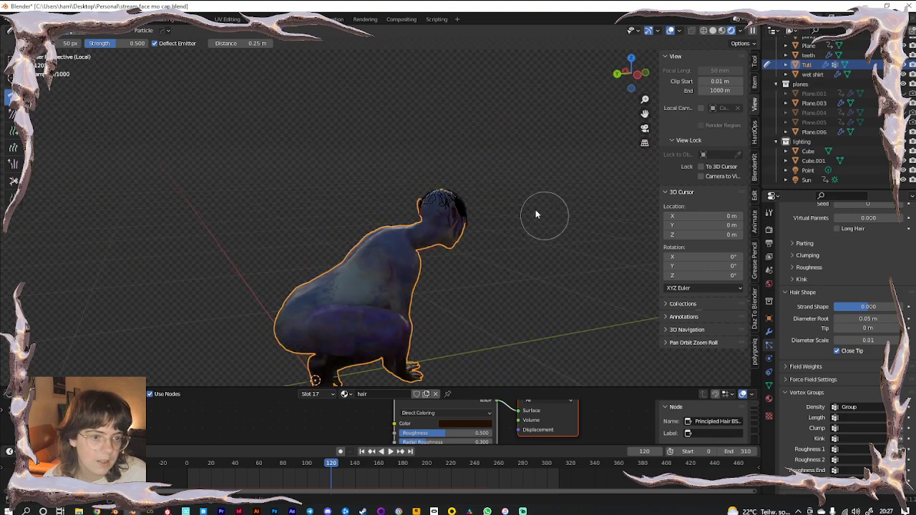
scroll(437, 315, up, 5)
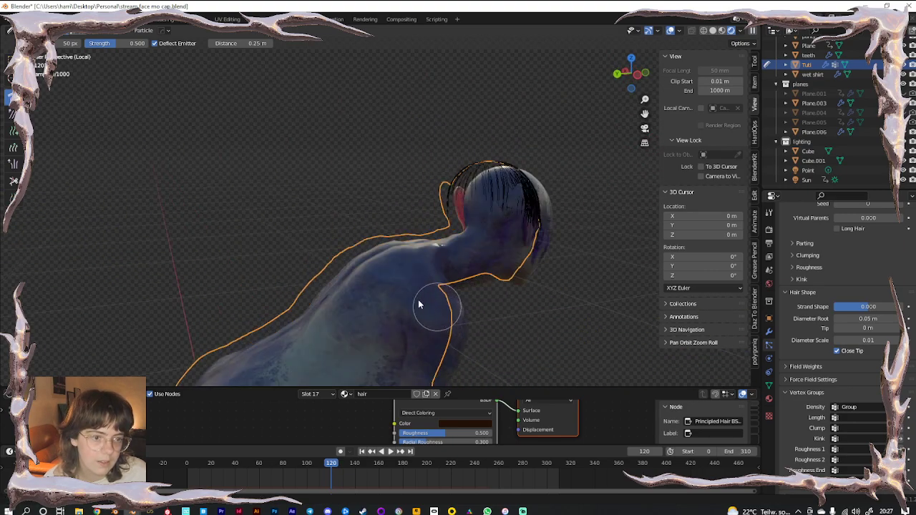
drag(447, 102, 463, 291)
scroll(448, 239, up, 3)
mouse_move(469, 275)
shift+middle_down()
mouse_move(423, 313)
mouse_move(331, 322)
mouse_move(403, 156)
mouse_move(415, 169)
mouse_move(487, 190)
mouse_move(487, 199)
shift+middle_up()
scroll(487, 198, down, 3)
click(50, 31)
click(50, 45)
click(500, 193)
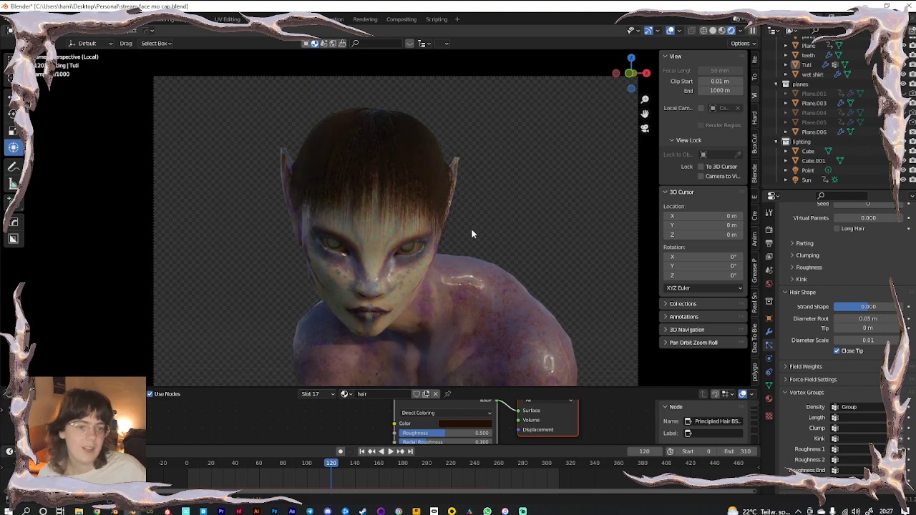
scroll(471, 231, up, 2)
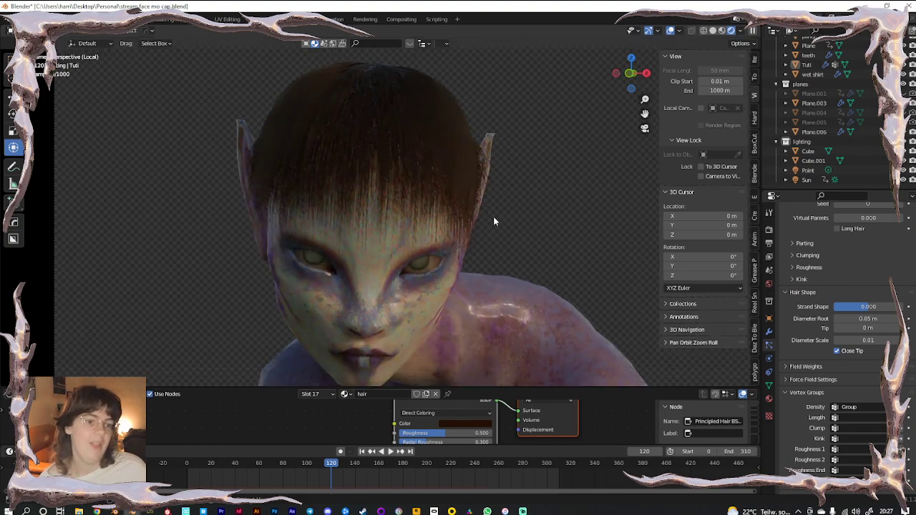
Make the hair colour a vivid pink and lower Roughness to 0.256
click(438, 149)
click(768, 399)
scroll(845, 315, up, 2)
click(851, 313)
click(855, 218)
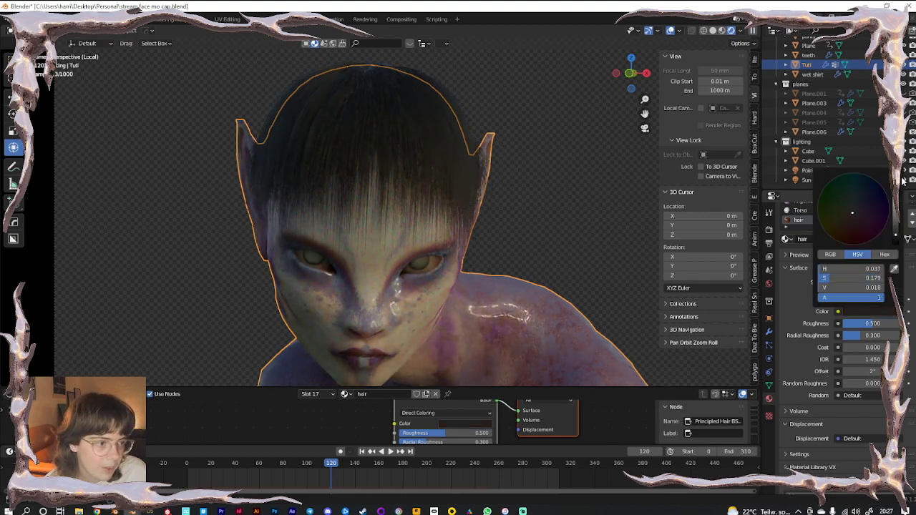
drag(895, 235, 895, 181)
drag(852, 213, 864, 223)
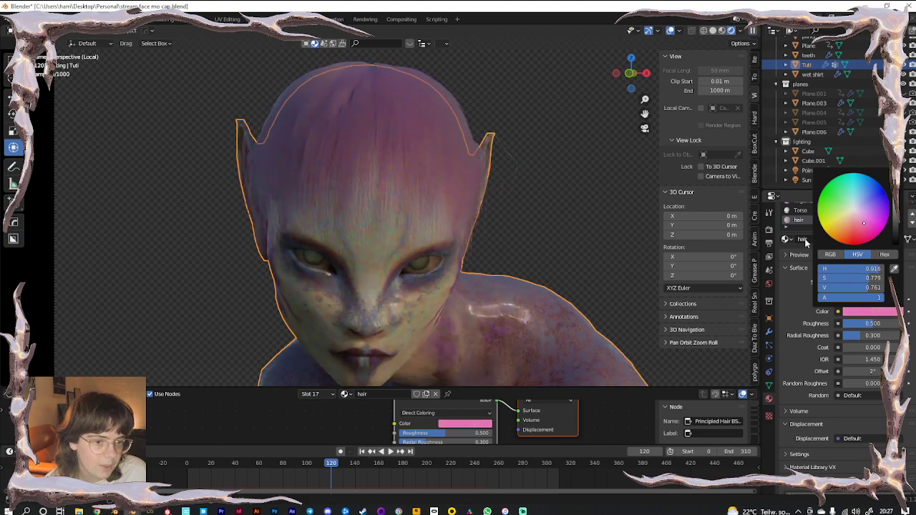
mouse_move(872, 324)
mouse_down()
mouse_move(855, 323)
mouse_move(878, 341)
mouse_move(899, 340)
mouse_up()
Set Radial Roughness 0.898, desaturate to pale lilac, Random Roughness 0.701, and raise Offset
click(103, 300)
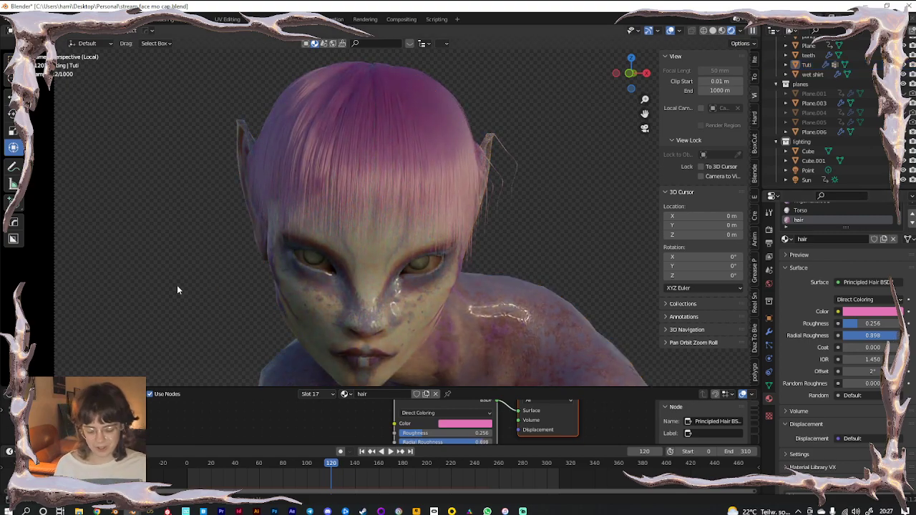
key(KP_Divide)
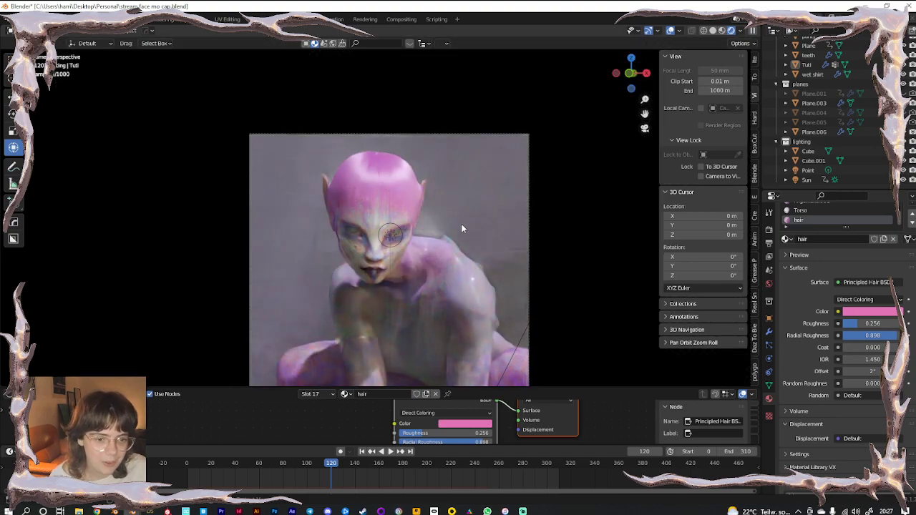
scroll(501, 210, up, 4)
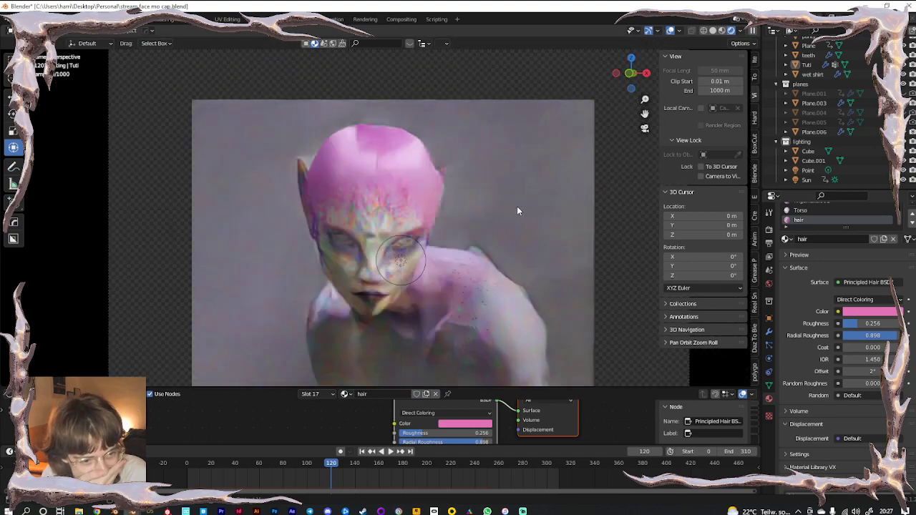
click(670, 30)
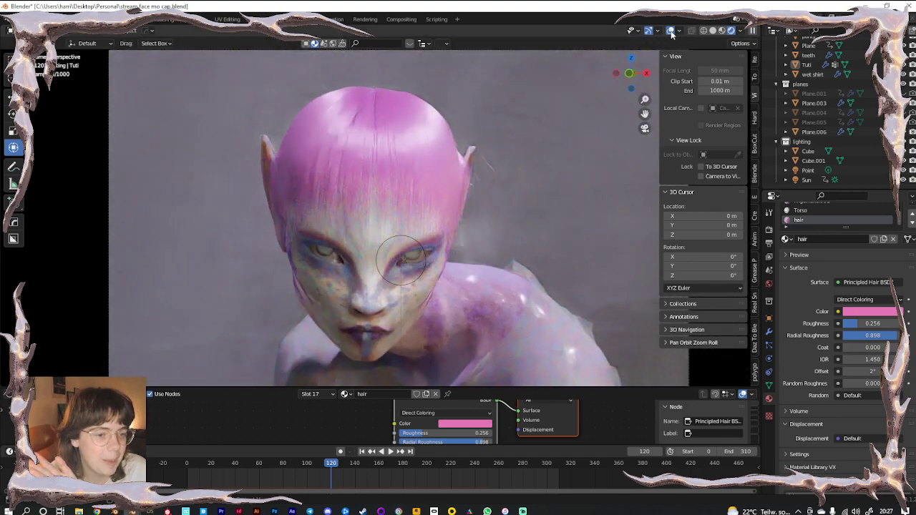
click(871, 314)
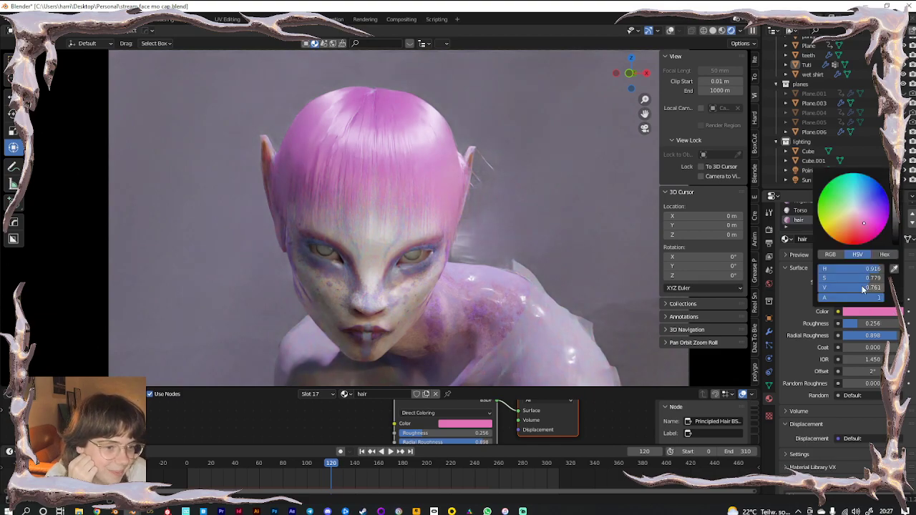
click(859, 216)
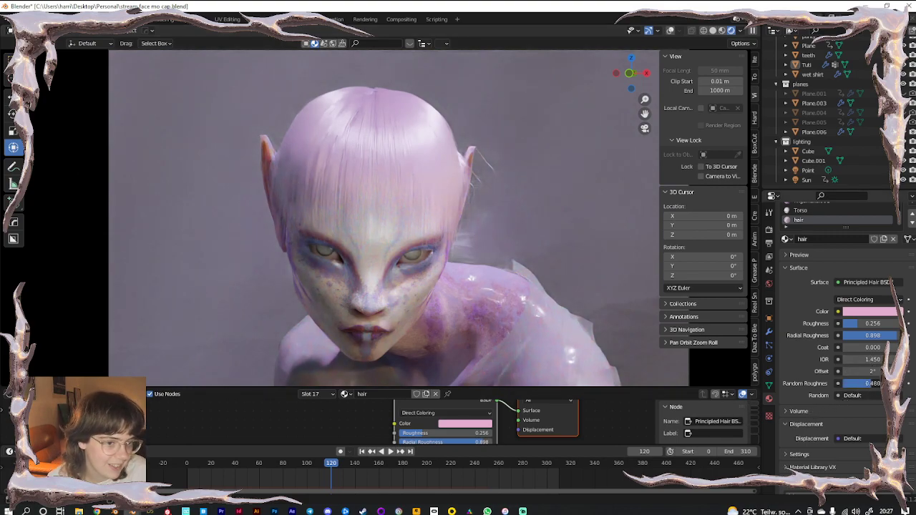
drag(871, 383, 885, 384)
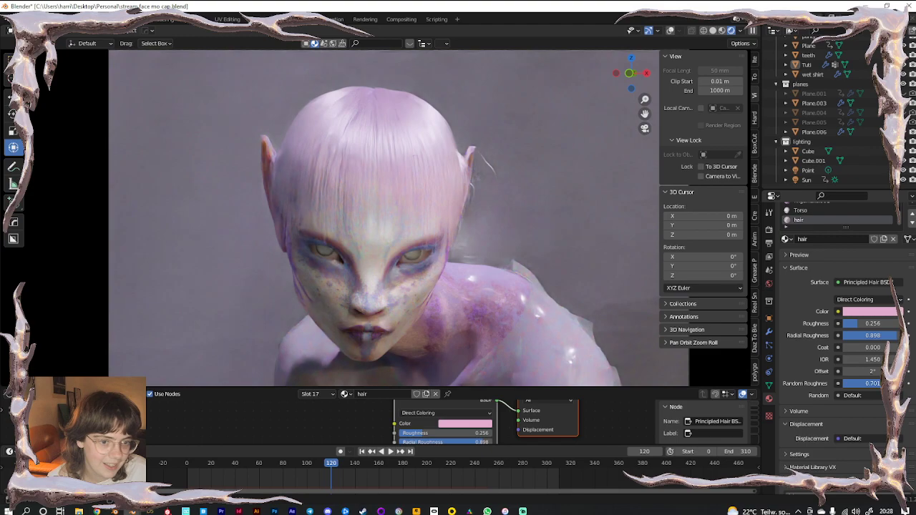
drag(871, 371, 886, 371)
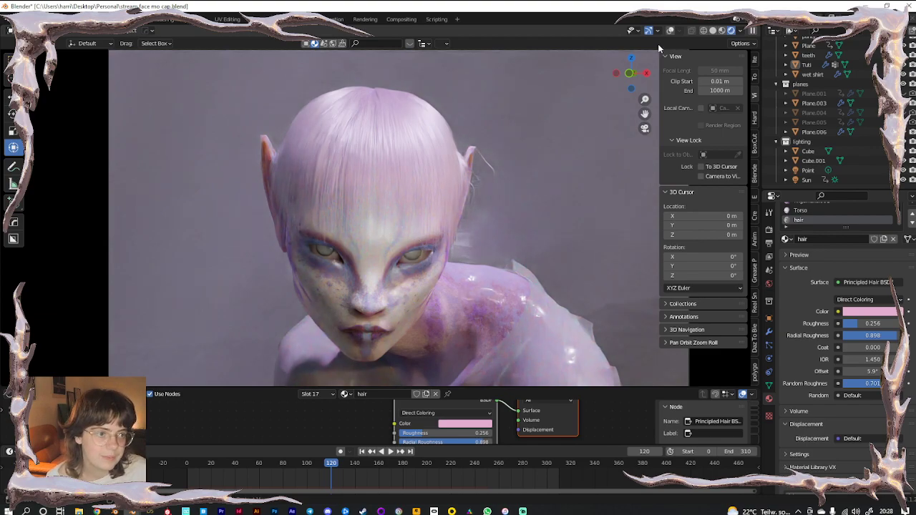
Restore overlays and frame the camera close-up of the face with the Sun light
click(672, 31)
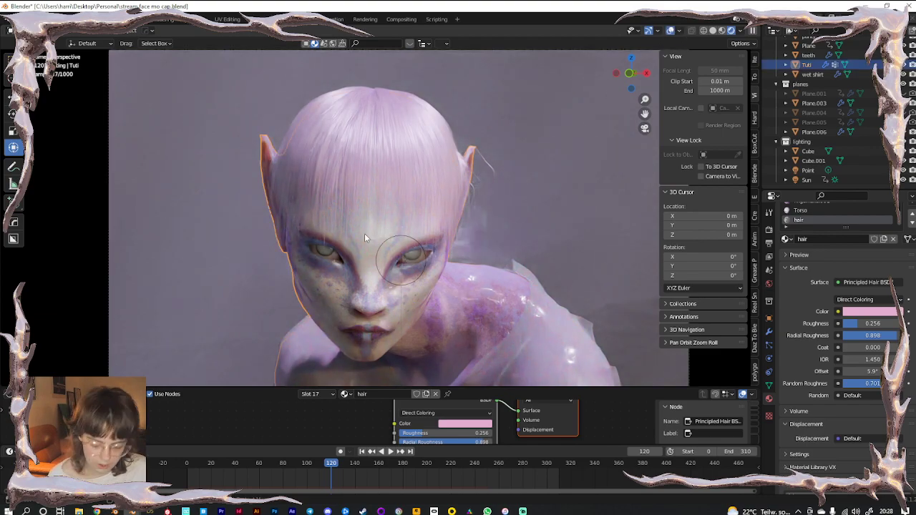
click(365, 233)
key(KP_Divide)
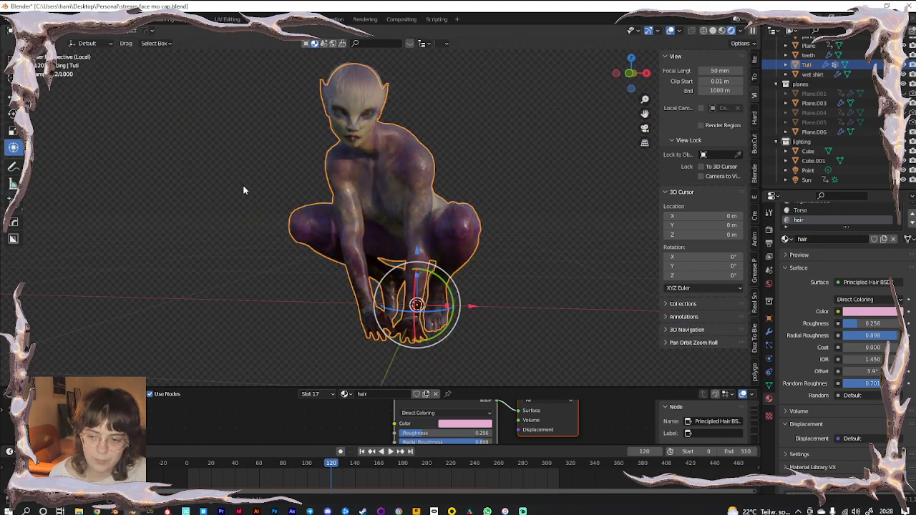
key(KP_Divide)
click(814, 180)
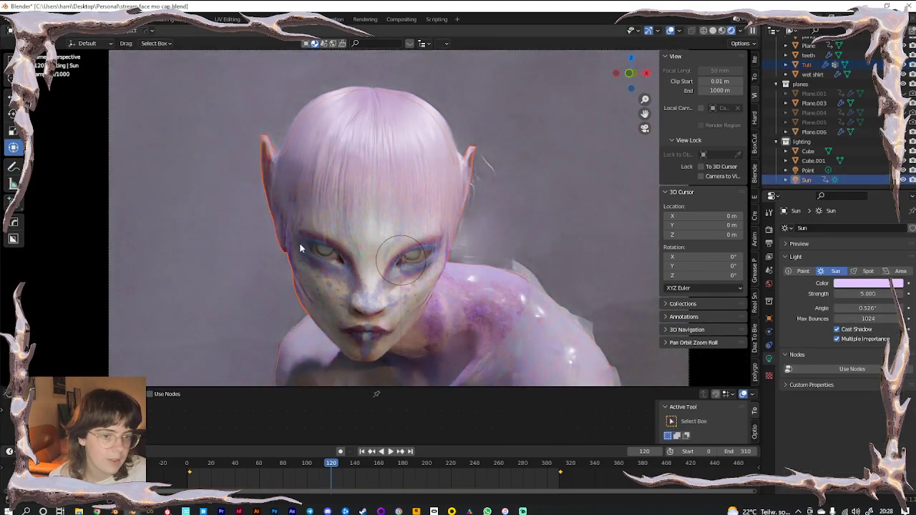
key(KP_Divide)
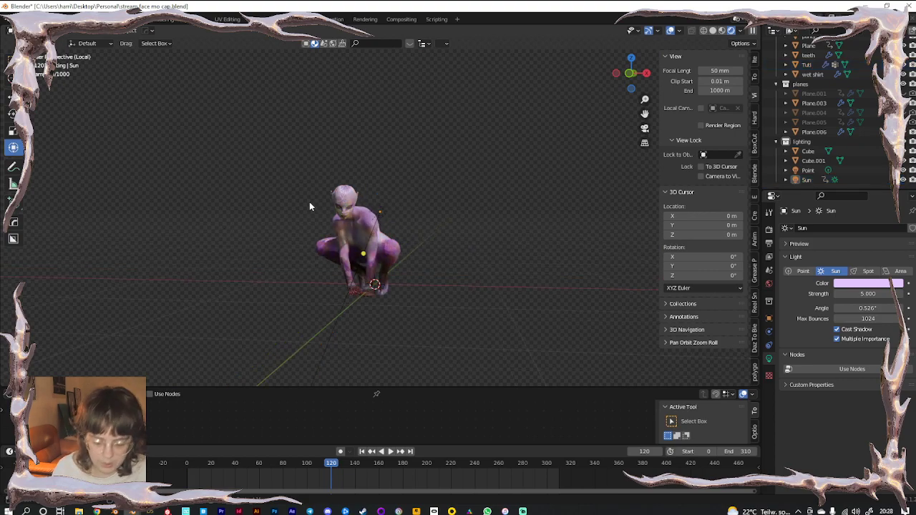
key(KP_0)
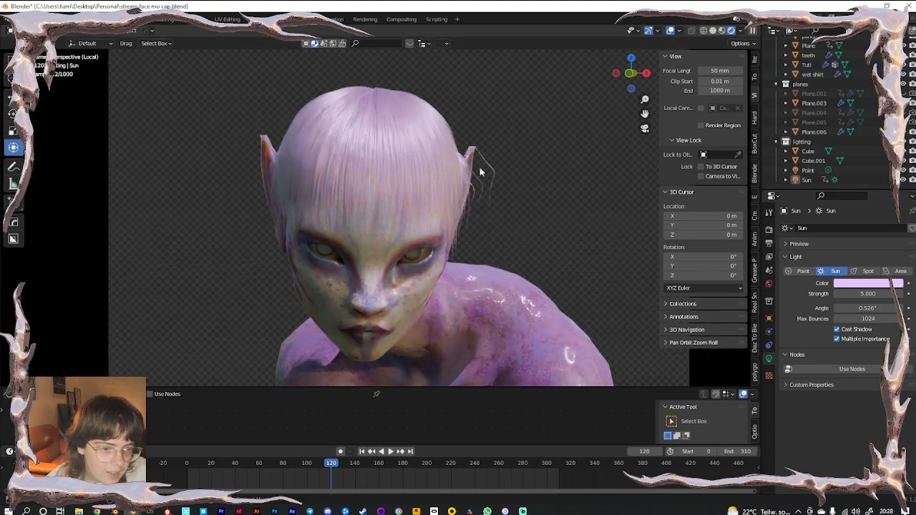
scroll(497, 212, up, 3)
Give the hair B-Spline interpolation with 5 path steps and 5 strand steps
key(n)
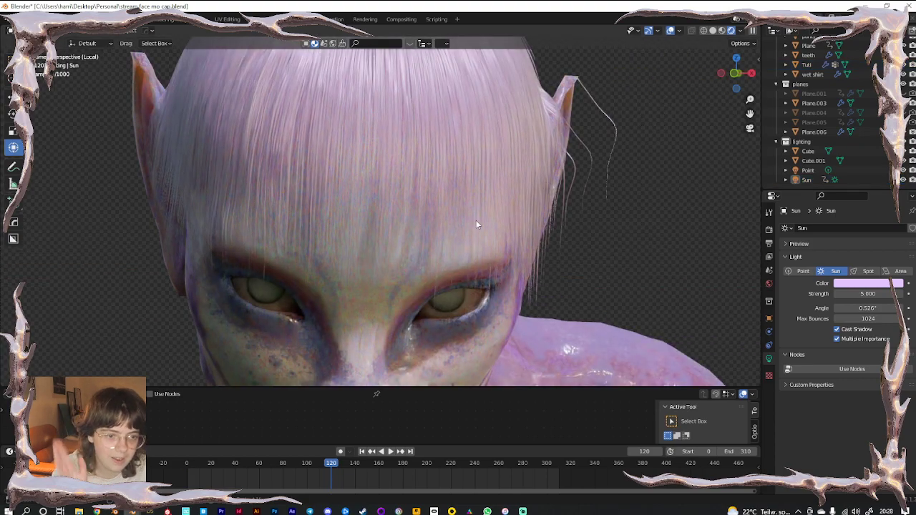
click(408, 270)
click(769, 346)
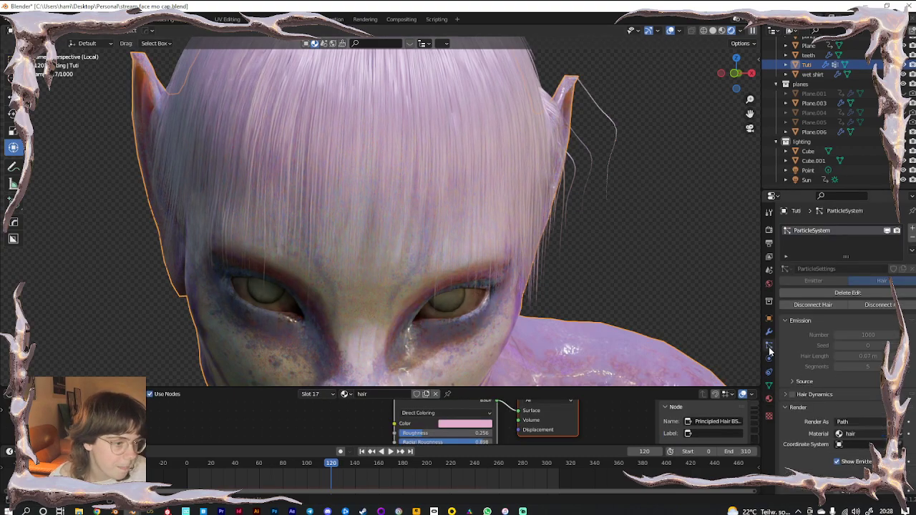
scroll(820, 410, down, 5)
click(862, 368)
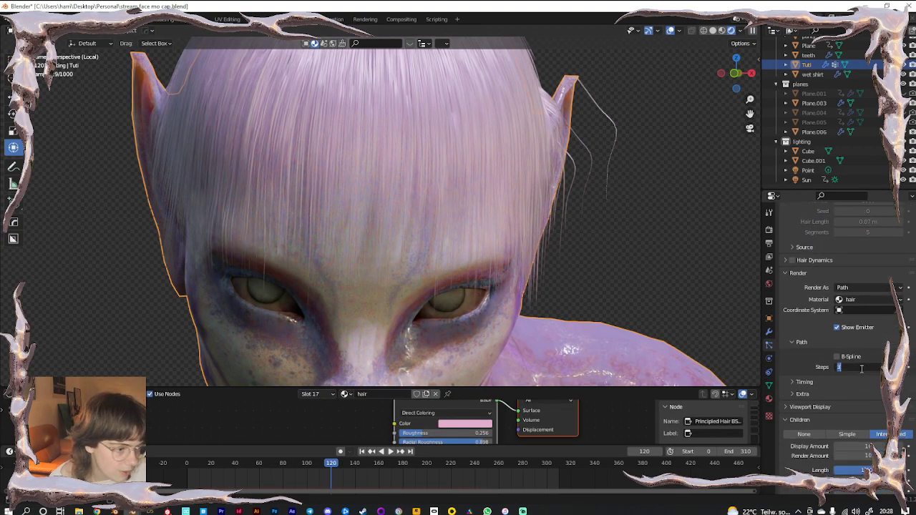
key(Return)
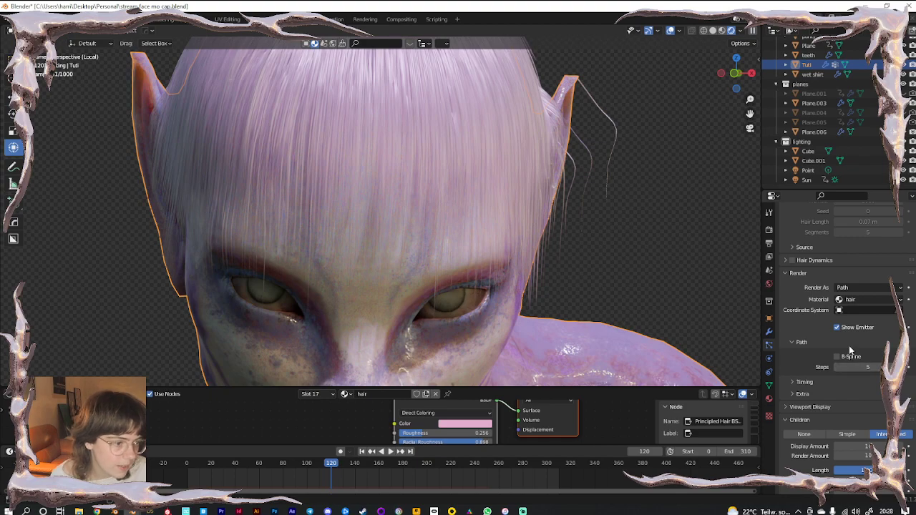
click(841, 358)
click(804, 407)
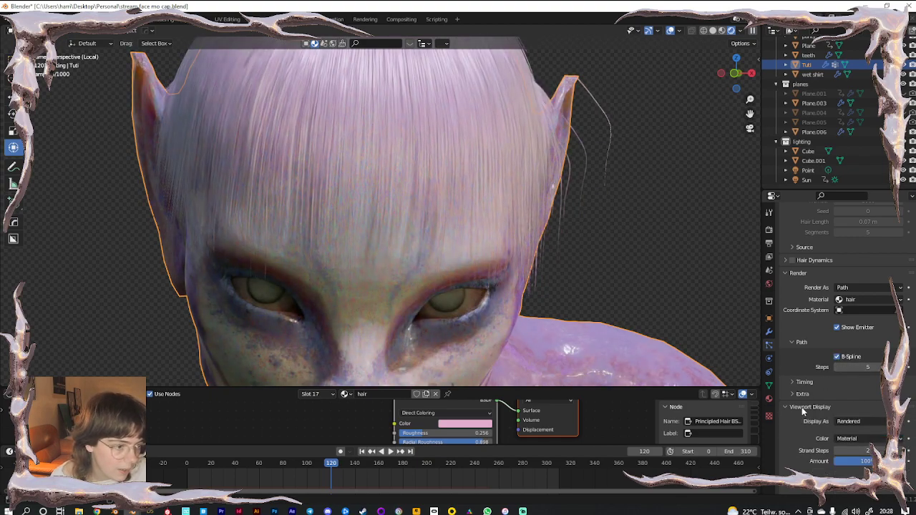
click(867, 451)
key(Return)
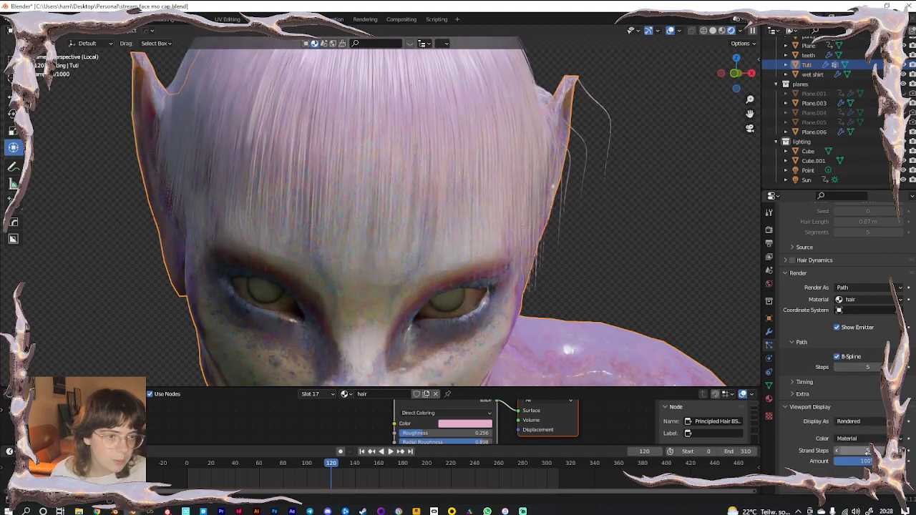
Enable a Curl kink on the child hairs with a 0.1 m amplitude, viewed in solid shading
scroll(823, 408, down, 5)
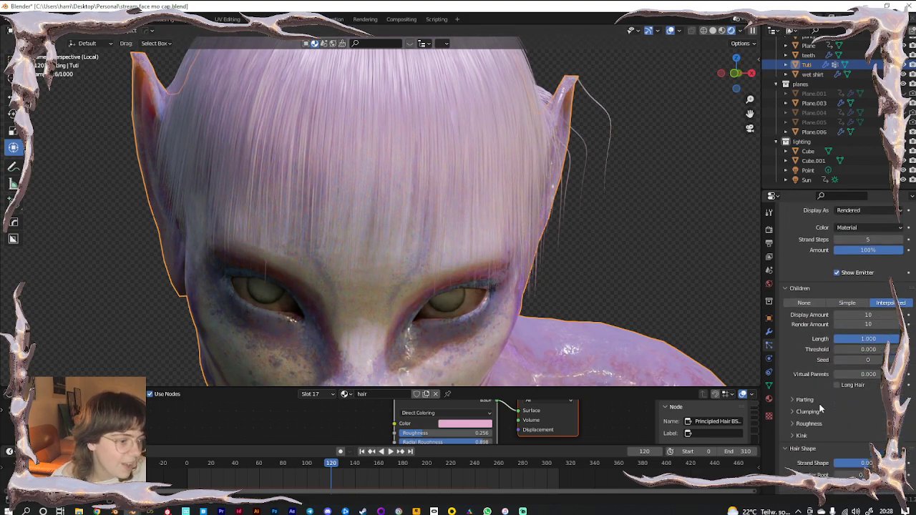
click(801, 378)
click(850, 393)
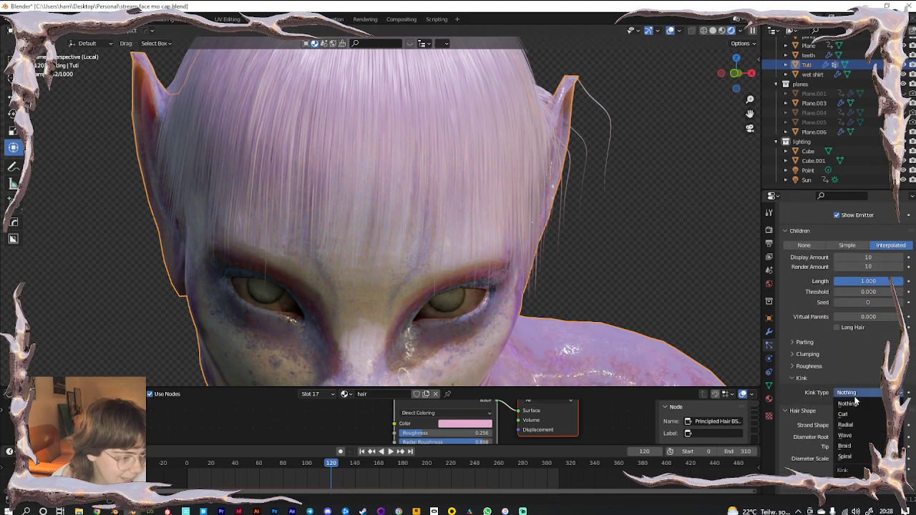
click(855, 415)
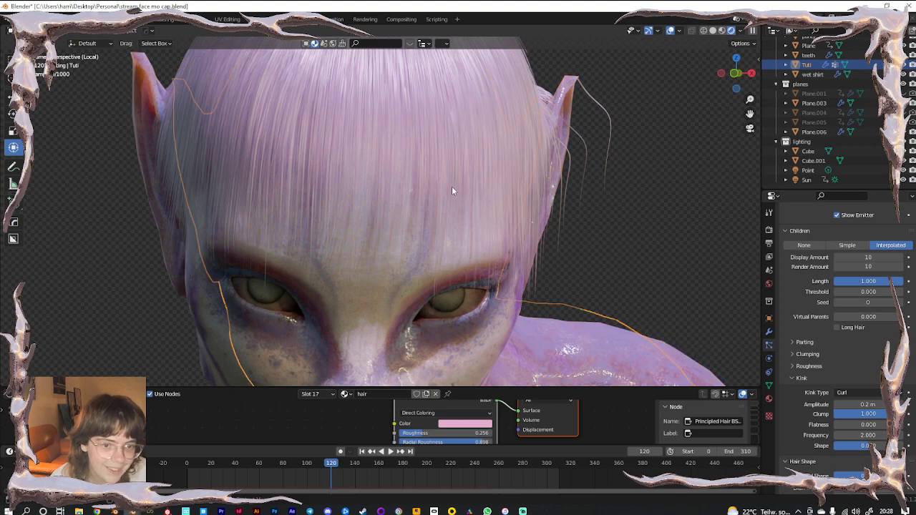
scroll(452, 186, up, 5)
scroll(530, 207, down, 5)
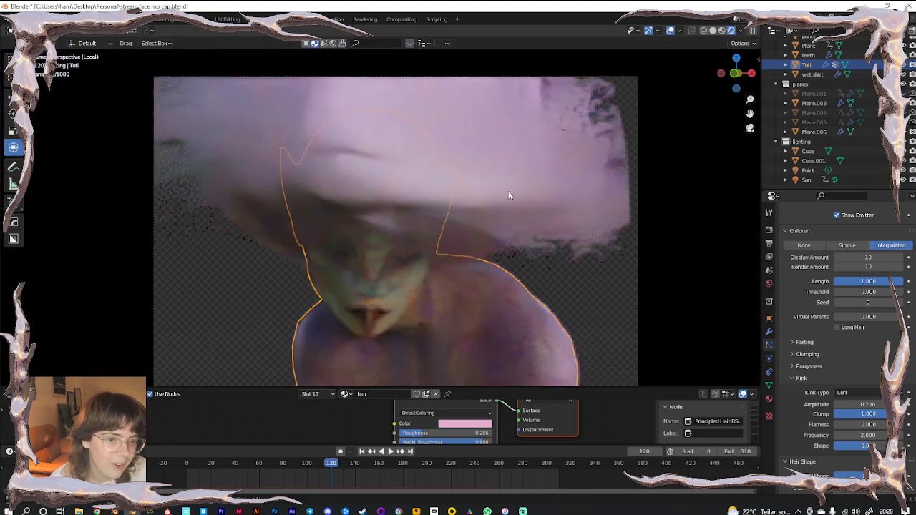
click(714, 31)
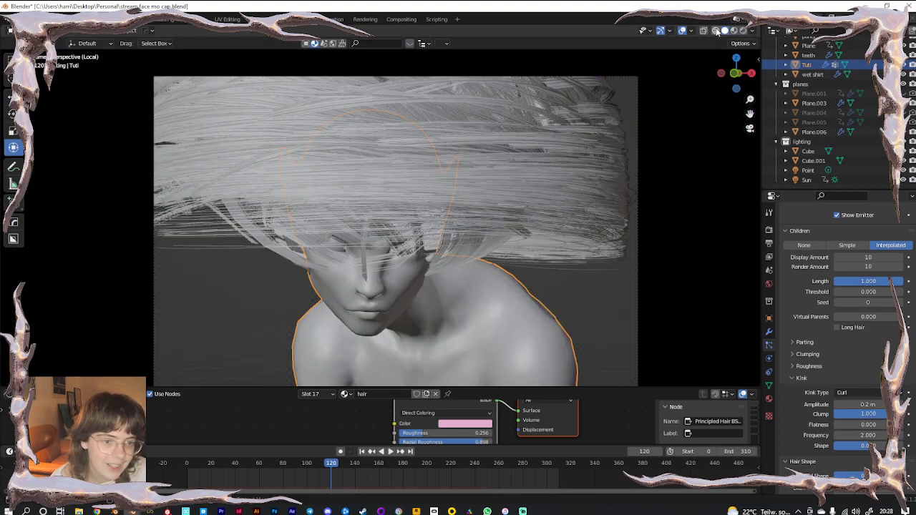
click(859, 405)
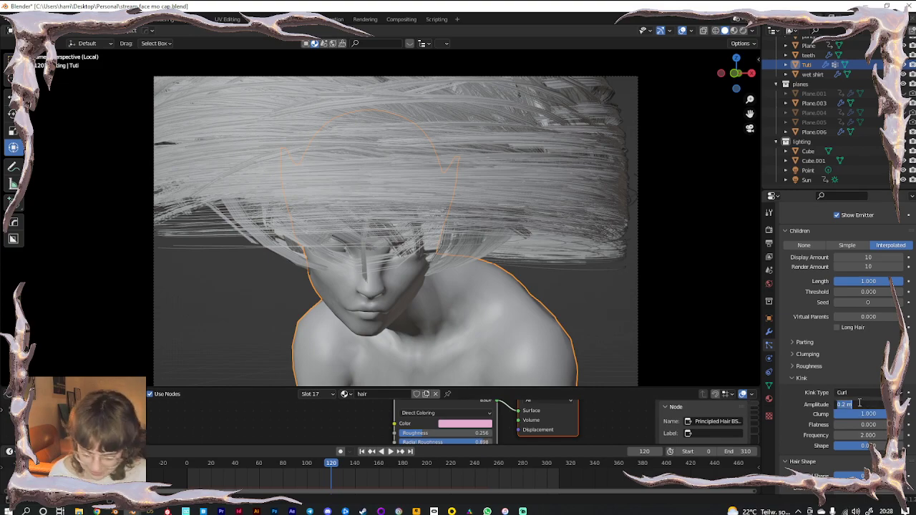
text(0.1)
key(Return)
Switch the kink to Wave, settle its amplitude at 0.002 m, and raise Kink Shape
click(857, 393)
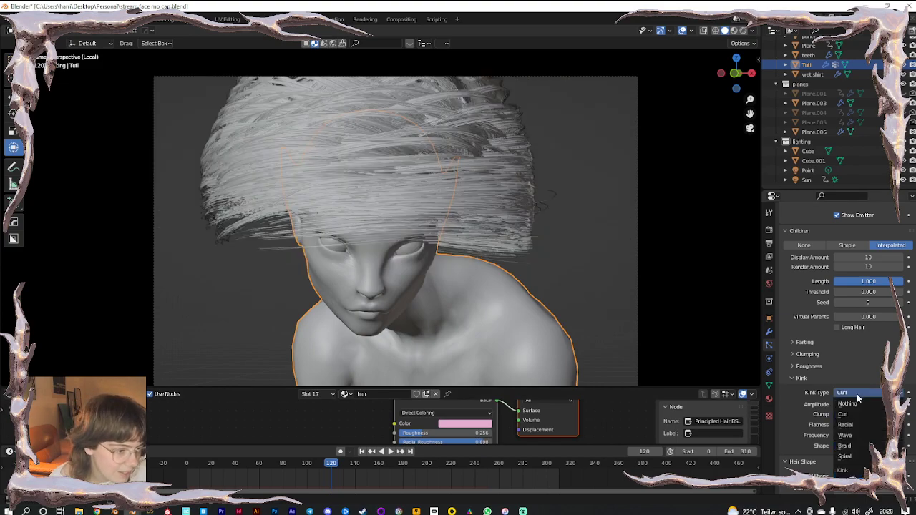
click(859, 435)
click(860, 405)
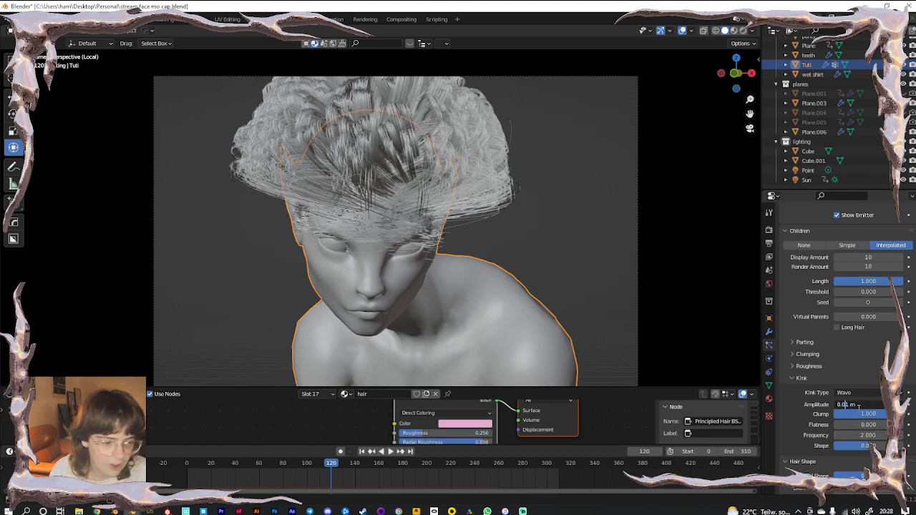
key(Return)
scroll(491, 245, up, 3)
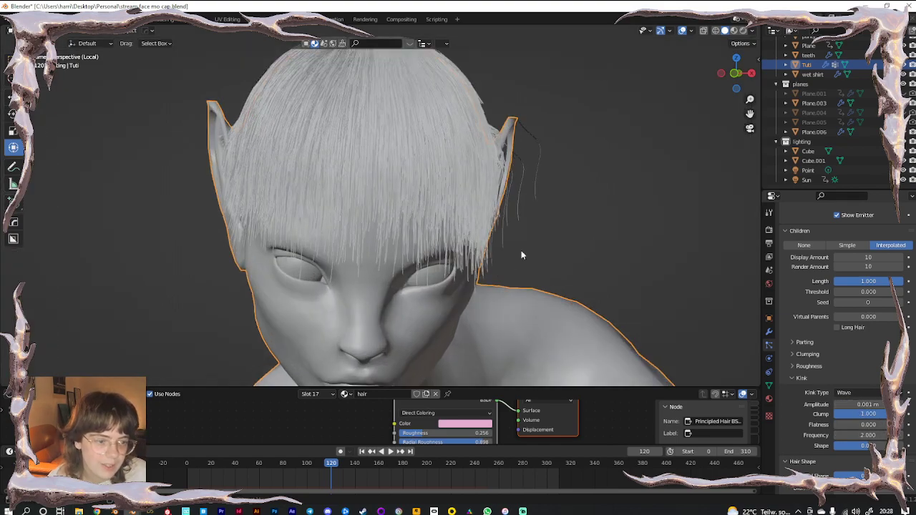
click(873, 408)
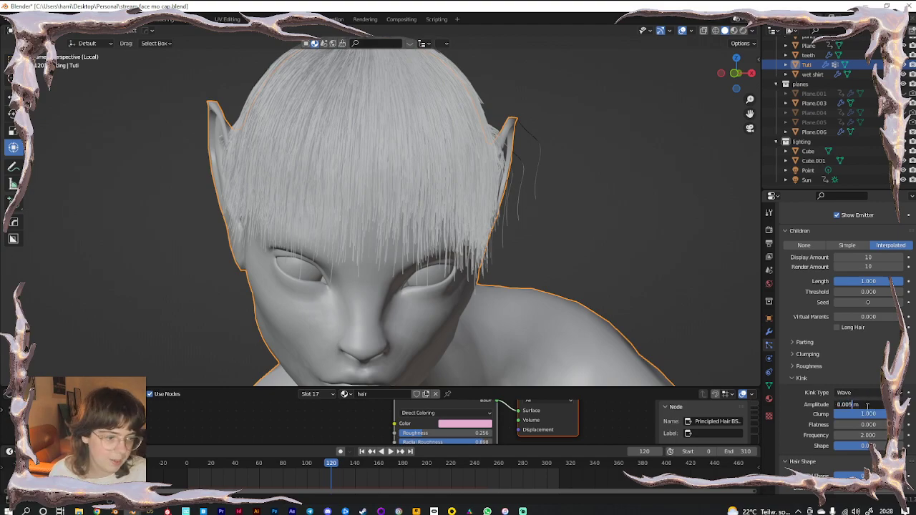
key(Return)
click(866, 405)
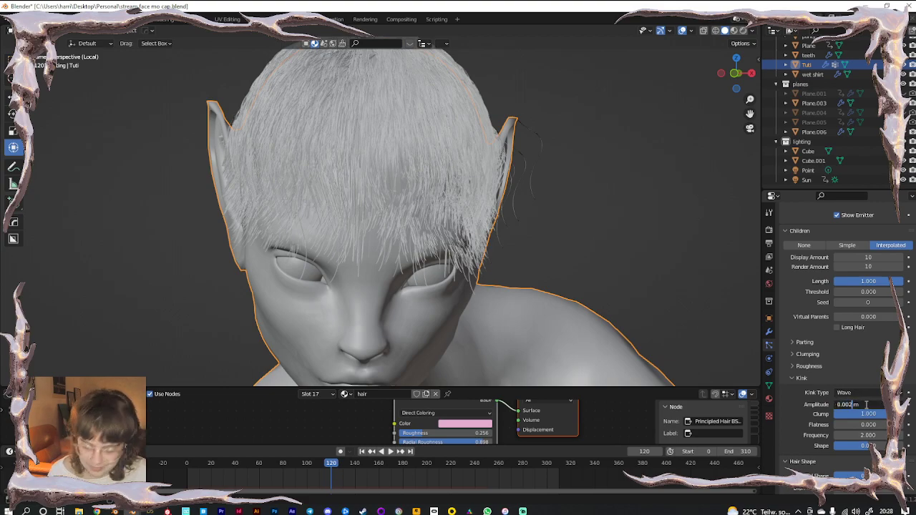
text(0.002)
key(Return)
scroll(866, 408, down, 1)
mouse_move(866, 427)
mouse_down()
mouse_move(892, 426)
mouse_move(861, 427)
mouse_up()
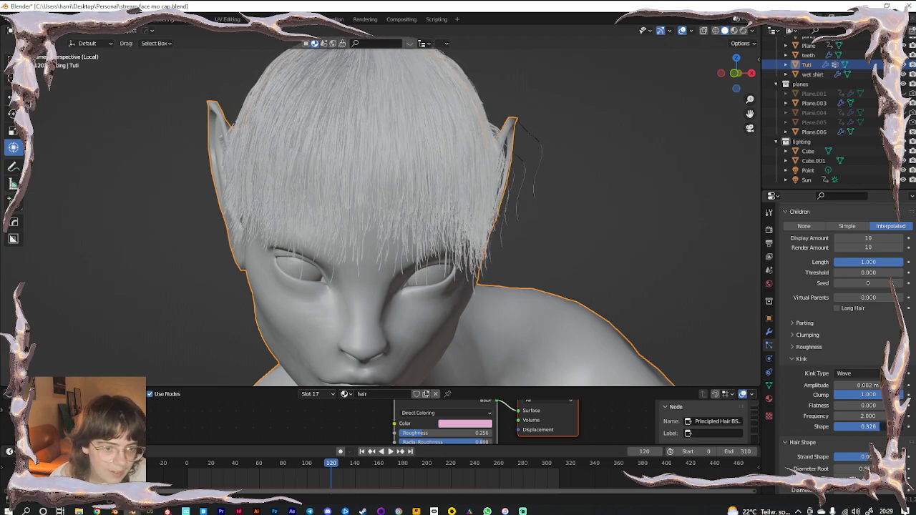
Raise Clumping's Clump to 0.844 and preview it in Rendered shading
click(807, 335)
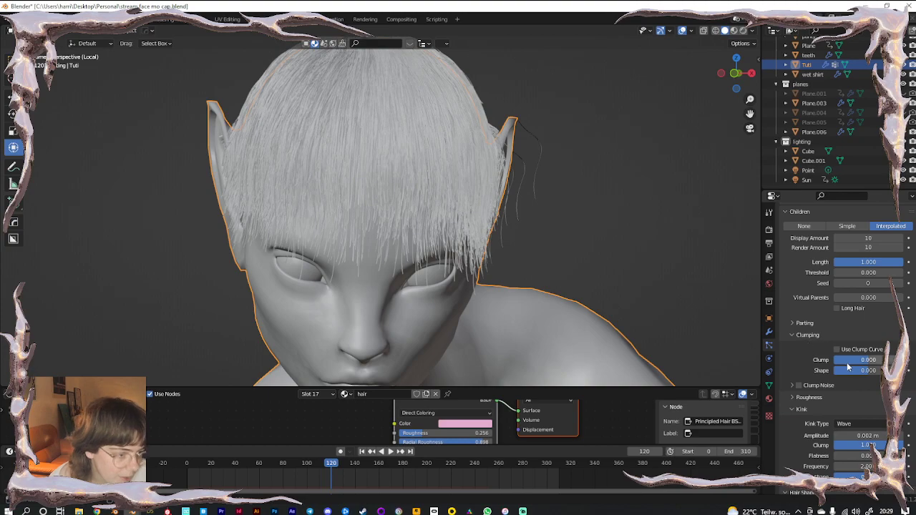
drag(865, 360, 871, 360)
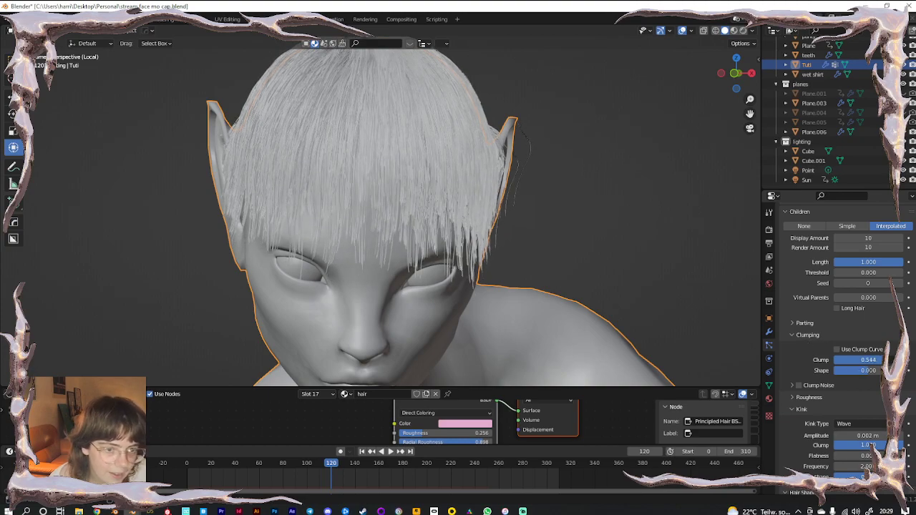
click(745, 31)
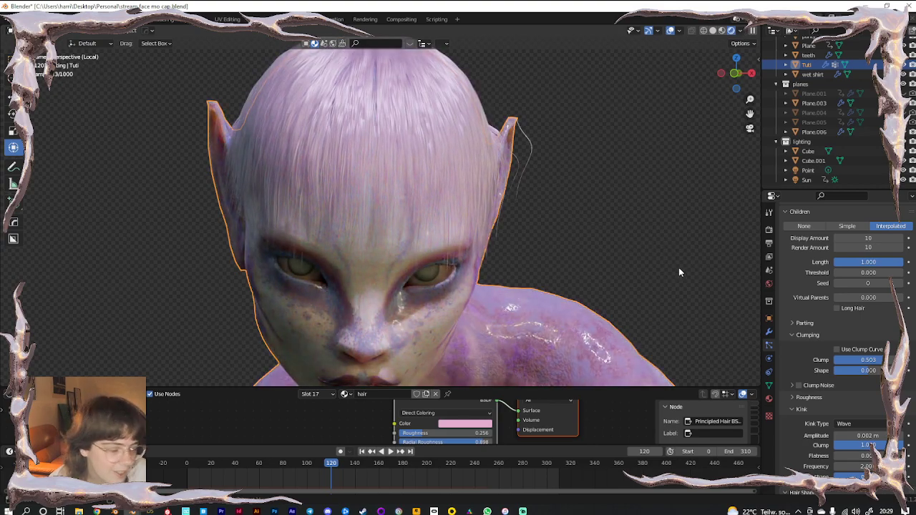
drag(886, 360, 897, 360)
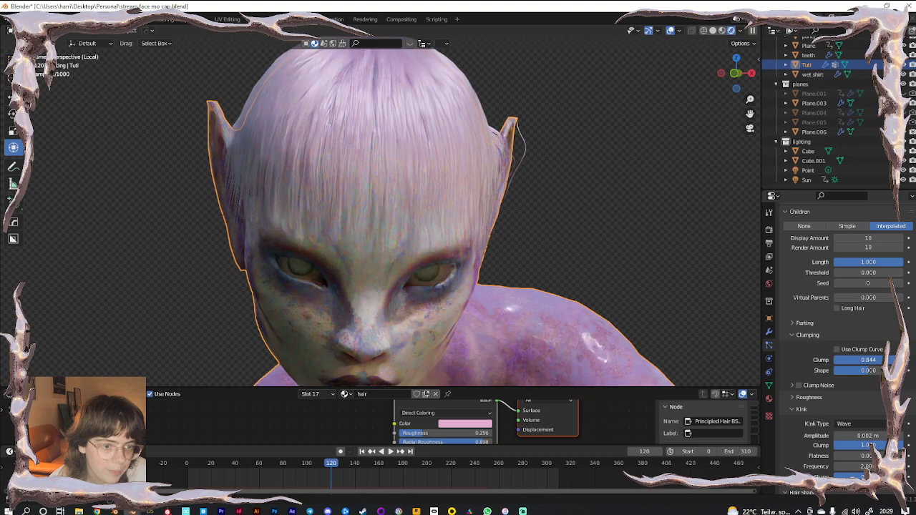
Enlarge the Shader Editor and add a Gradient Texture node via search
click(569, 249)
drag(256, 386, 343, 248)
scroll(360, 356, down, 2)
key(shift+a)
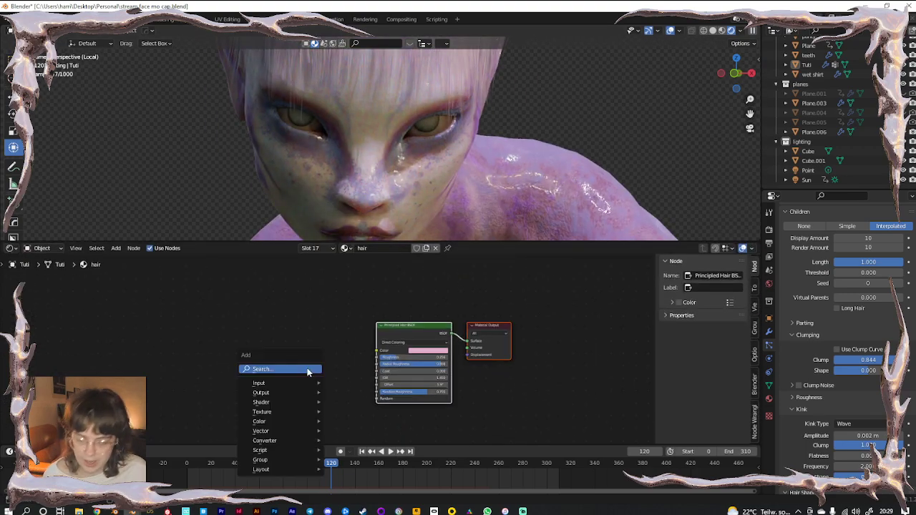
click(308, 370)
text(gra)
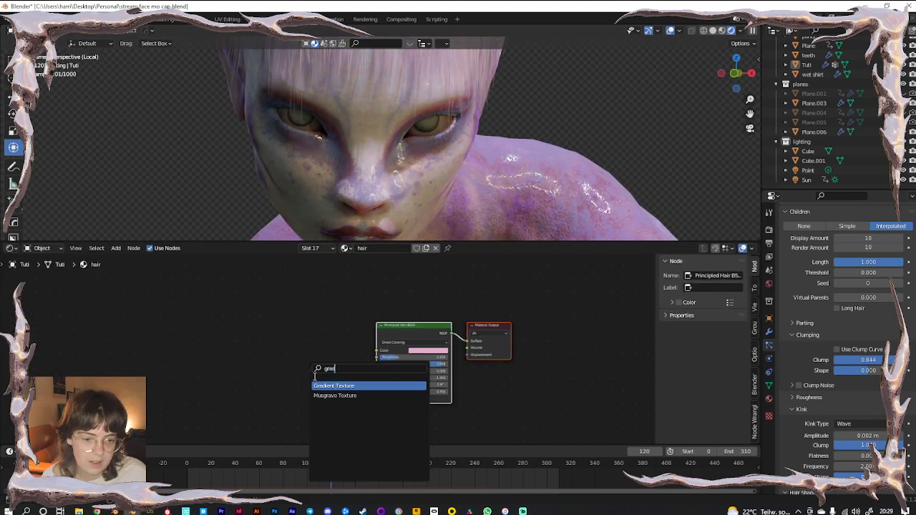
text(d)
key(Return)
click(247, 348)
click(258, 344)
Add a ColorRamp with both stops pink and link its Color to the Principled Hair BSDF
key(shift+a)
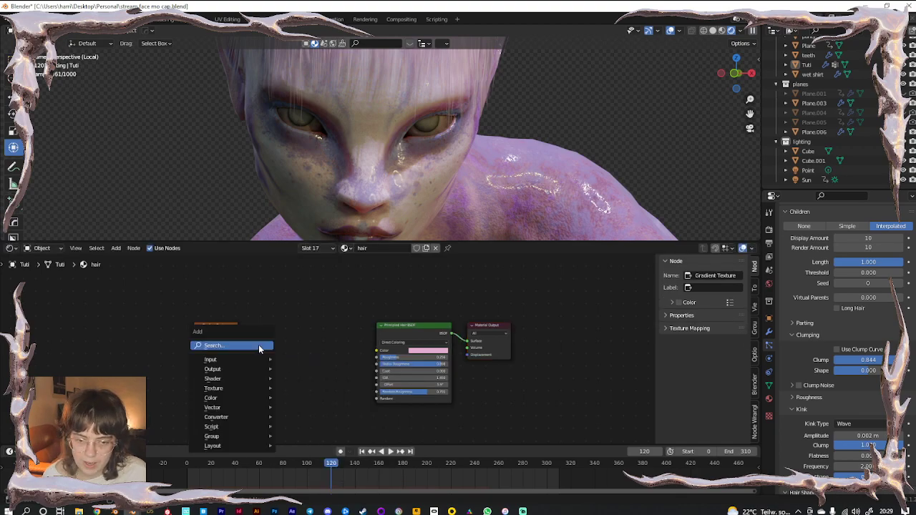
click(259, 344)
text(colo)
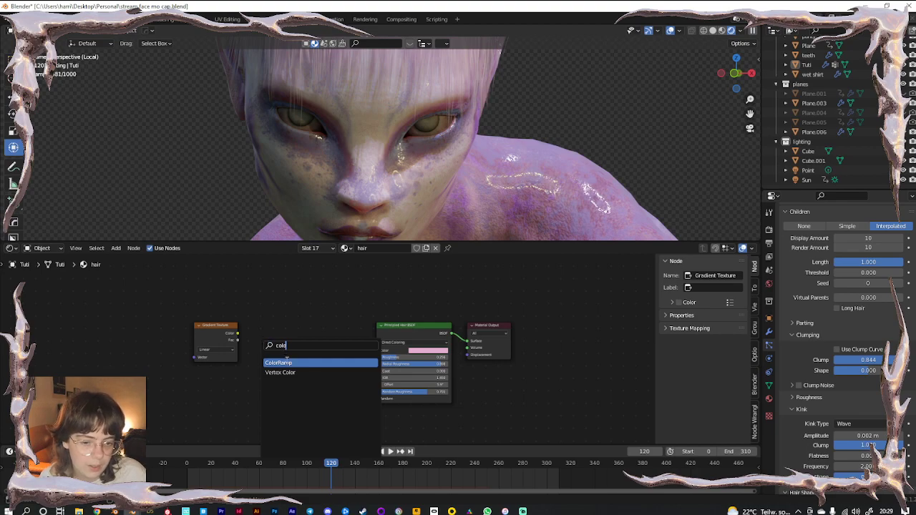
key(Return)
click(316, 344)
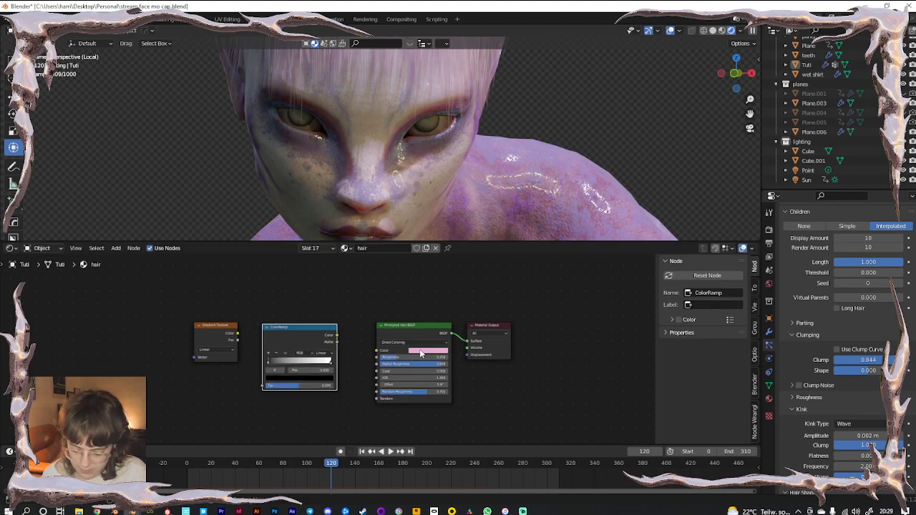
key(ctrl+v)
click(329, 366)
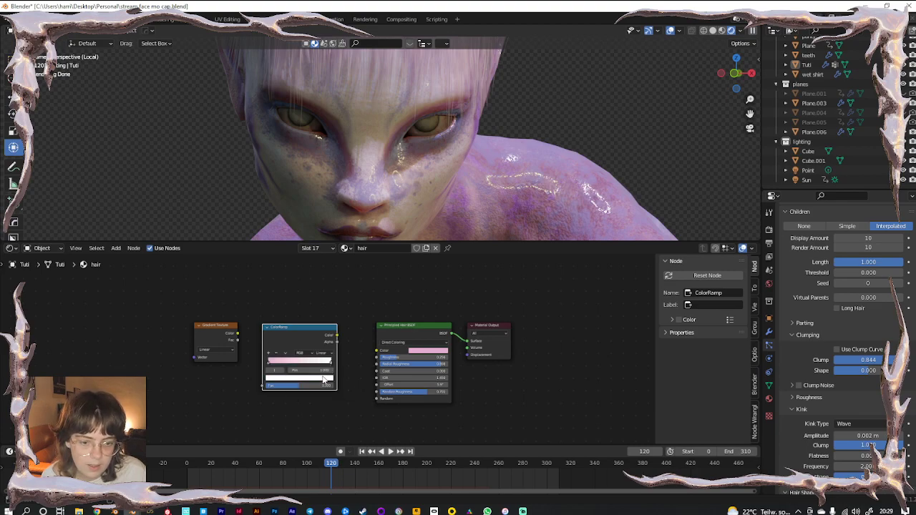
click(325, 381)
key(ctrl+v)
drag(337, 334, 377, 350)
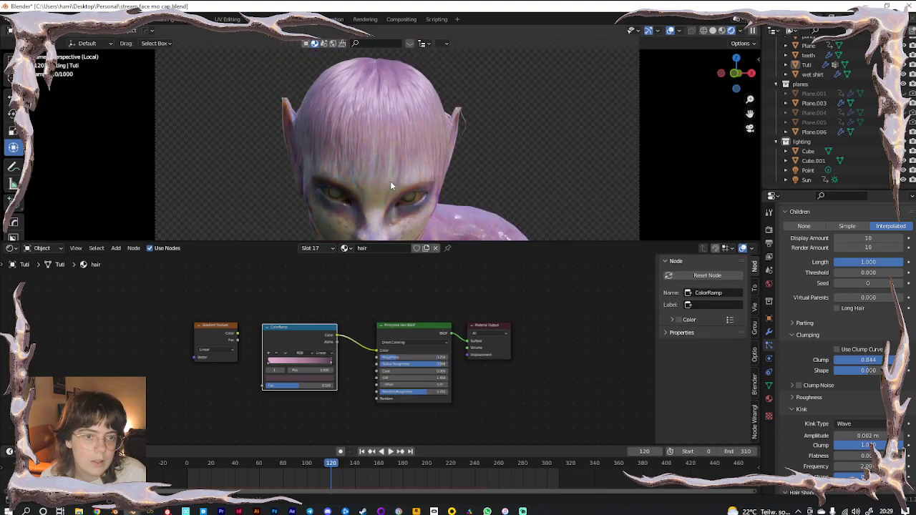
Shift the left ramp stop and connect the Gradient Texture Fac to the ColorRamp Fac
drag(269, 366, 308, 365)
drag(233, 343, 212, 347)
drag(252, 385, 261, 386)
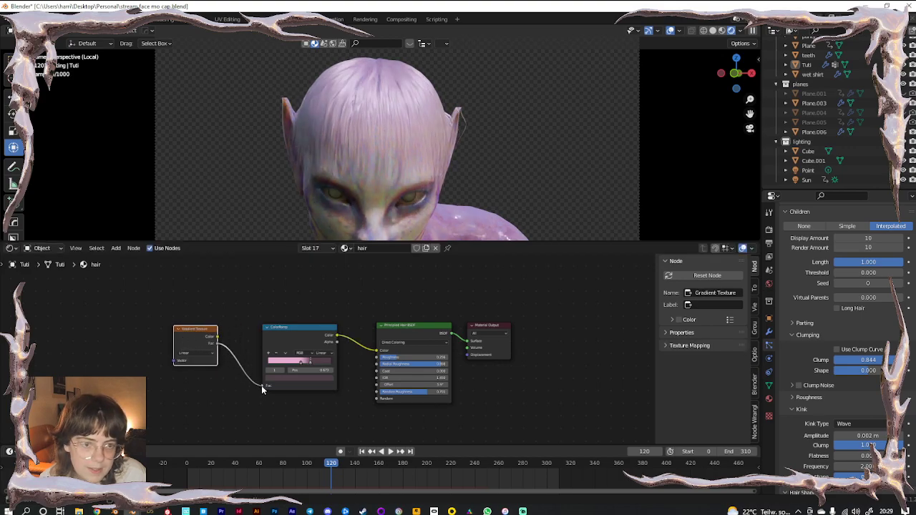
Add Texture Coordinate and Mapping nodes, turn one ramp stop black, and tilt the mapping rotation
key(ctrl+t)
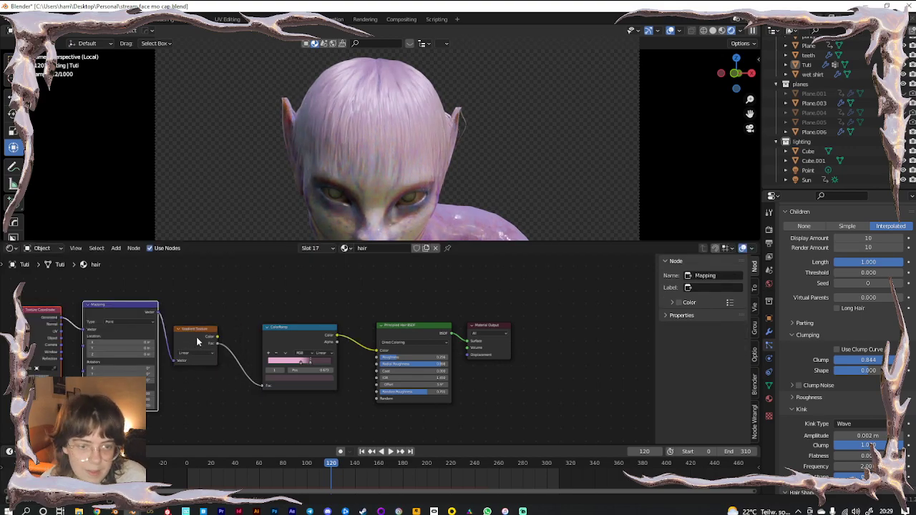
drag(115, 369, 122, 369)
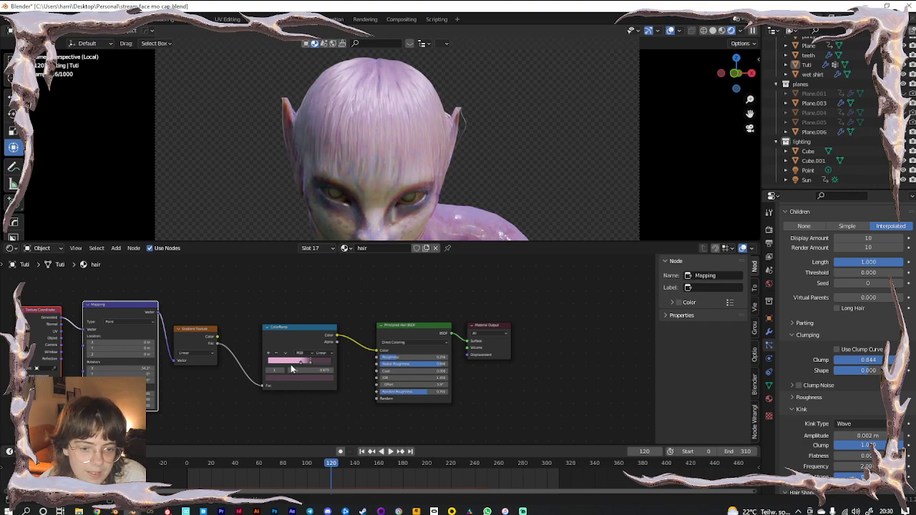
click(311, 377)
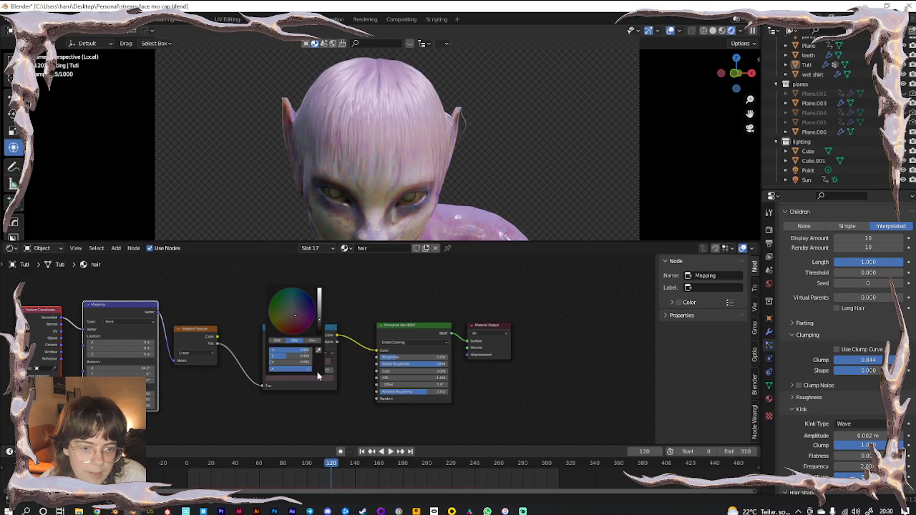
drag(320, 322, 319, 334)
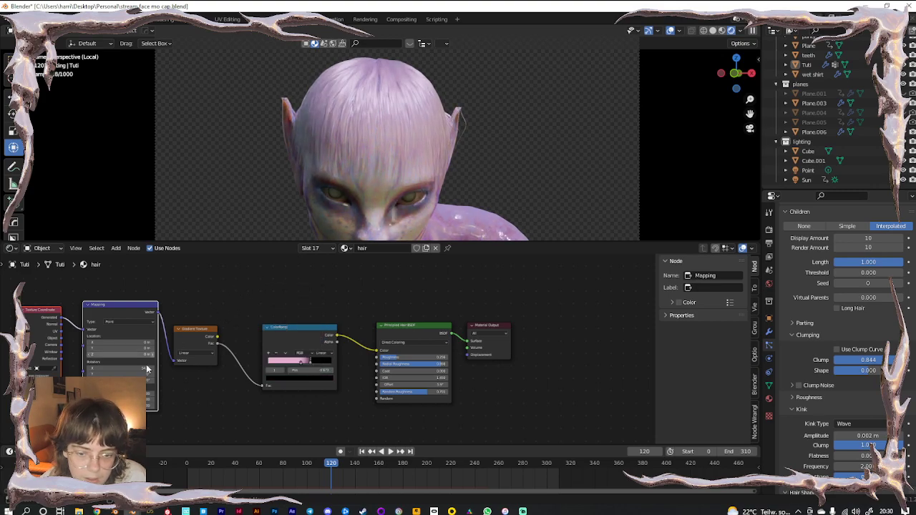
drag(112, 373, 135, 374)
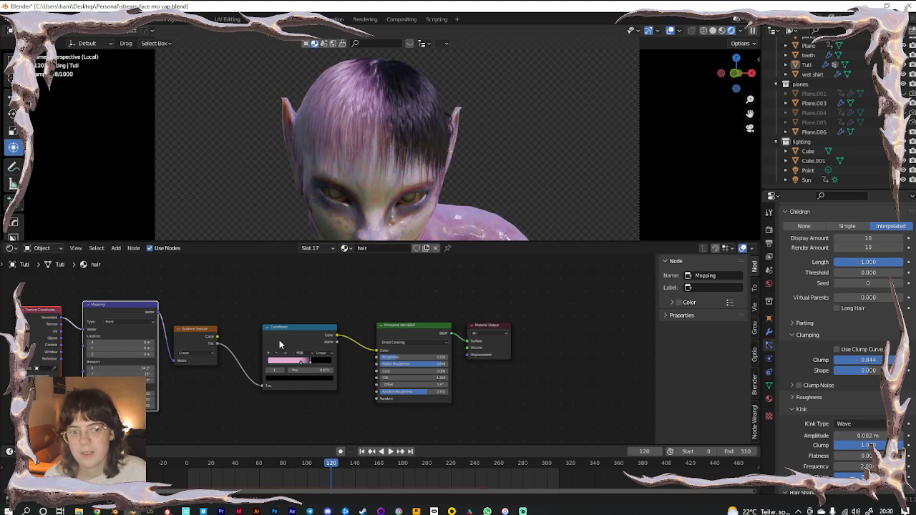
Settle the Mapping rotation at 30.4°, 0°, -50° and frame the nodes through to Principled Hair
double_click(130, 368)
text(0)
key(Return)
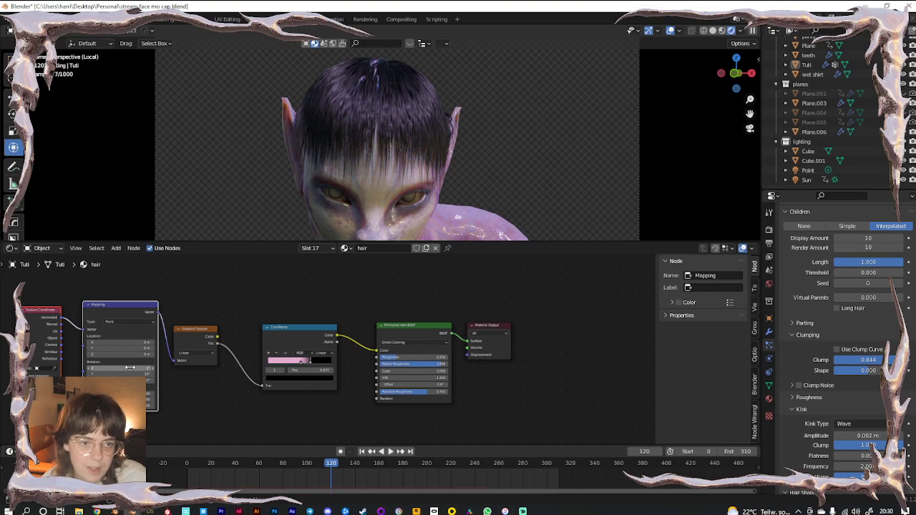
mouse_move(130, 373)
mouse_down()
mouse_move(141, 373)
mouse_move(114, 373)
mouse_move(119, 380)
mouse_up()
text(0)
key(Return)
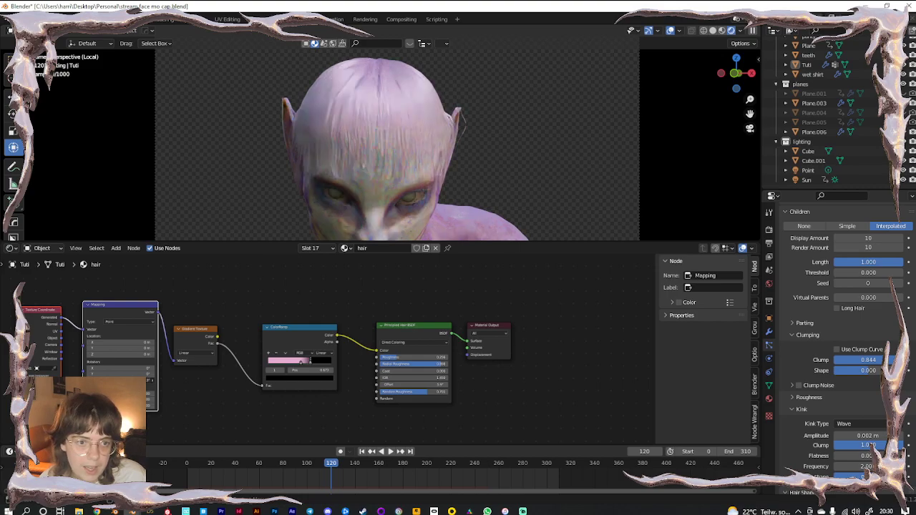
mouse_move(118, 368)
mouse_down()
mouse_move(140, 368)
mouse_move(131, 367)
mouse_up()
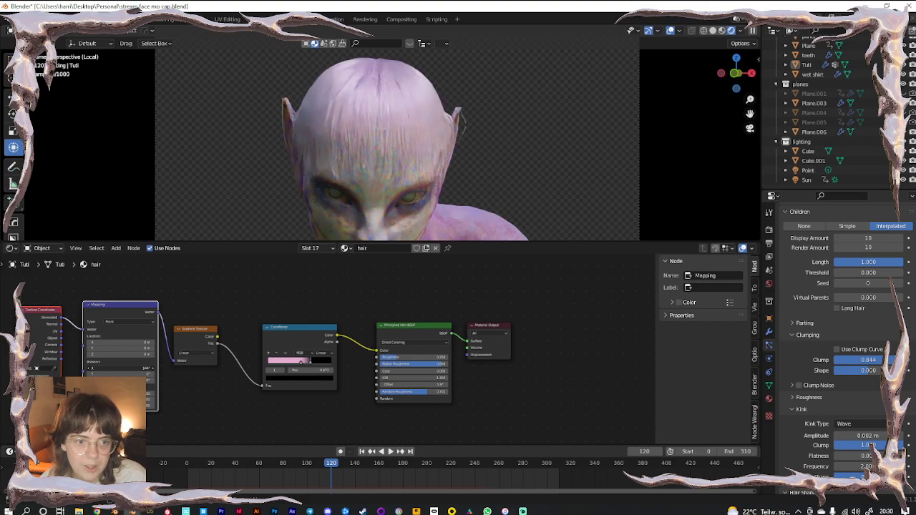
scroll(177, 410, up, 4)
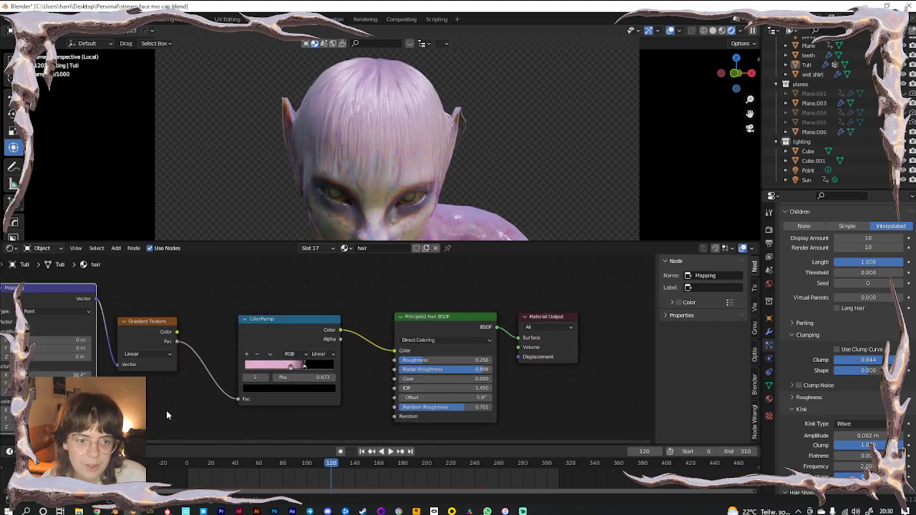
middle_drag(177, 409, 356, 392)
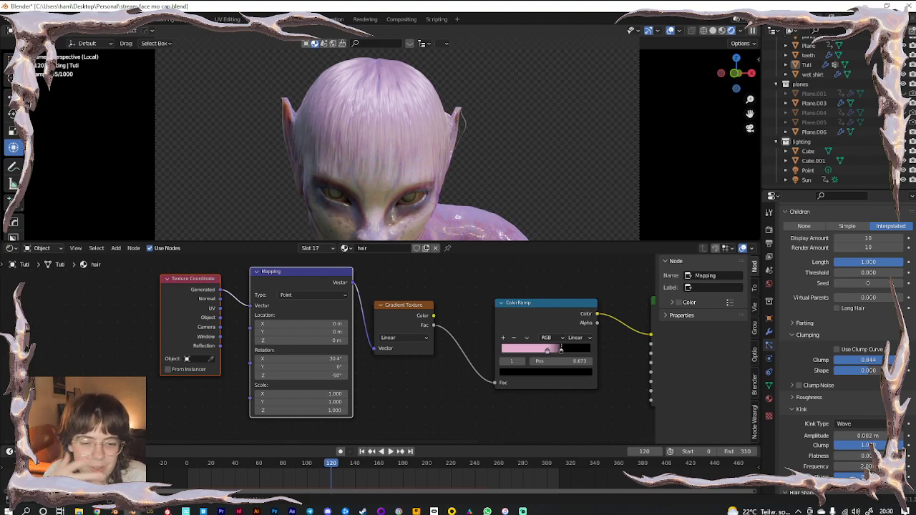
scroll(323, 401, up, 2)
middle_drag(370, 424, 282, 426)
Add a Hair Info node and connect it to the ColorRamp's Fac input
scroll(300, 418, down, 3)
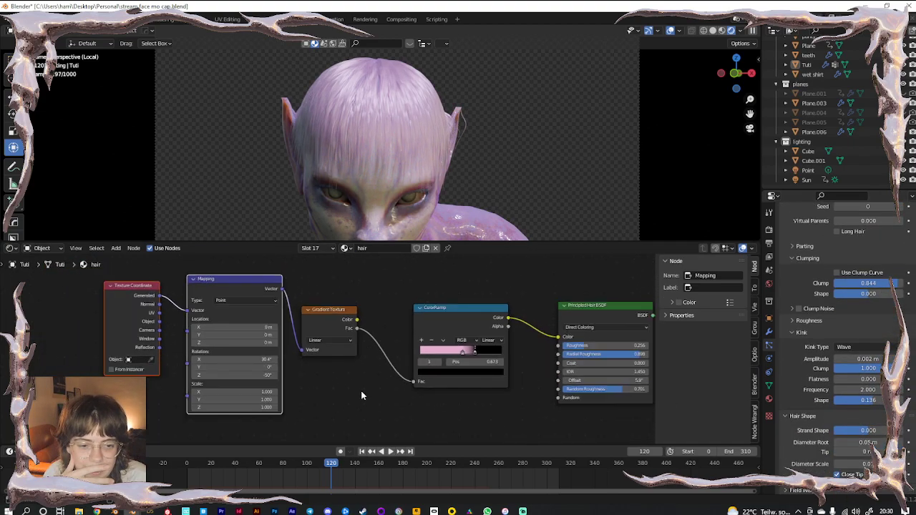
click(361, 390)
key(shift+a)
click(362, 390)
text(hair)
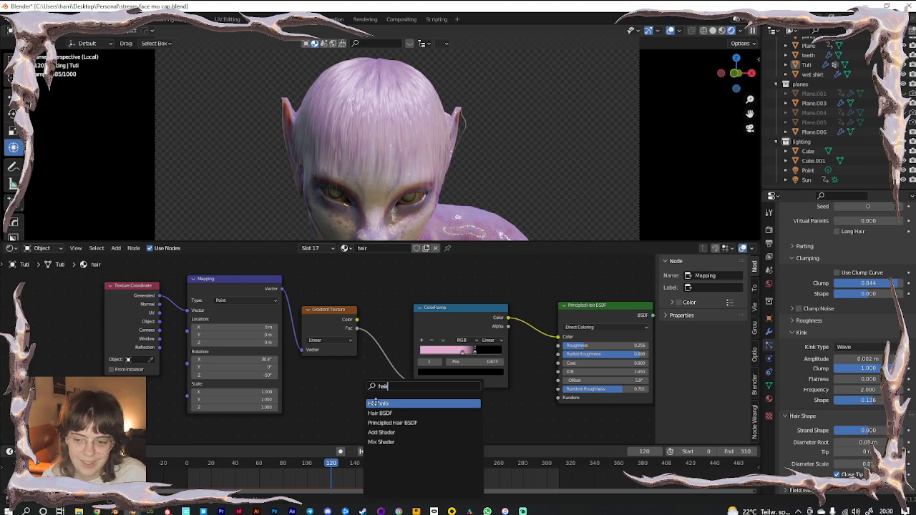
click(374, 403)
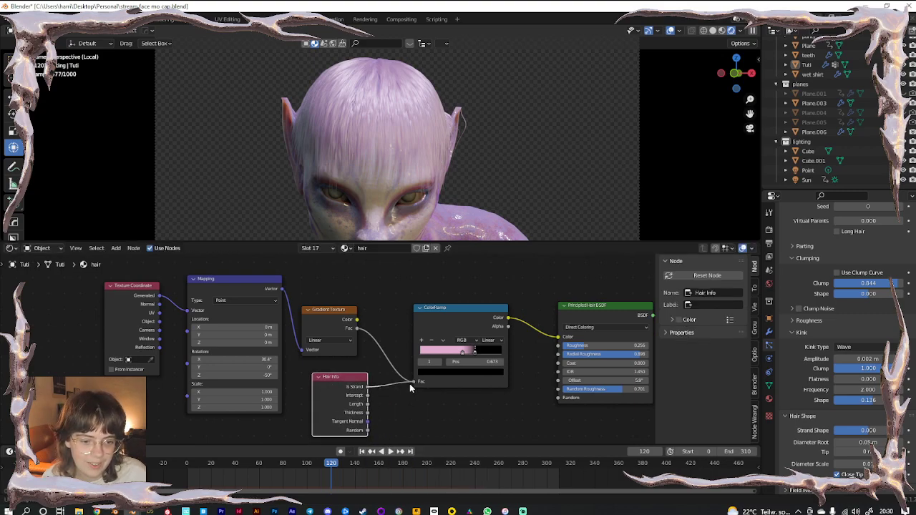
drag(367, 404, 412, 382)
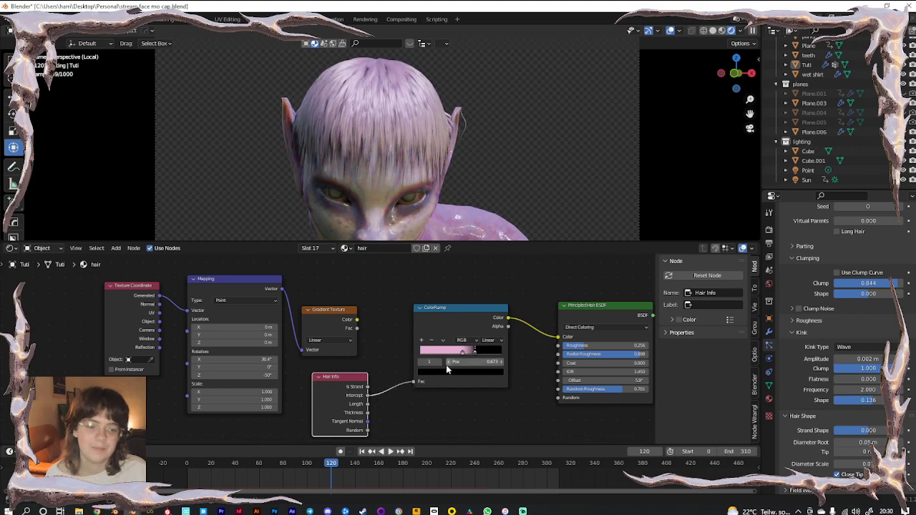
Shift the ramp stops left (dark stop to 0.123, second to 0.659) and tint the dark stop pink
drag(460, 352, 439, 358)
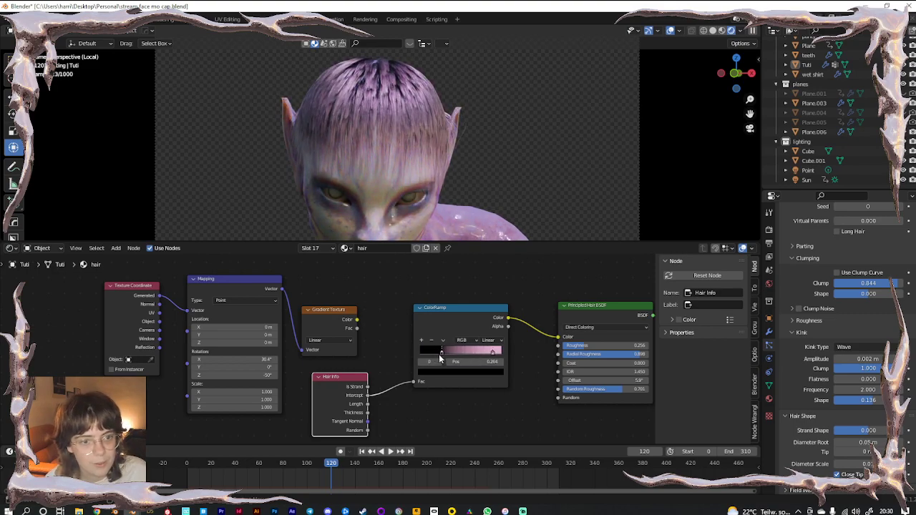
drag(496, 354, 480, 355)
click(442, 353)
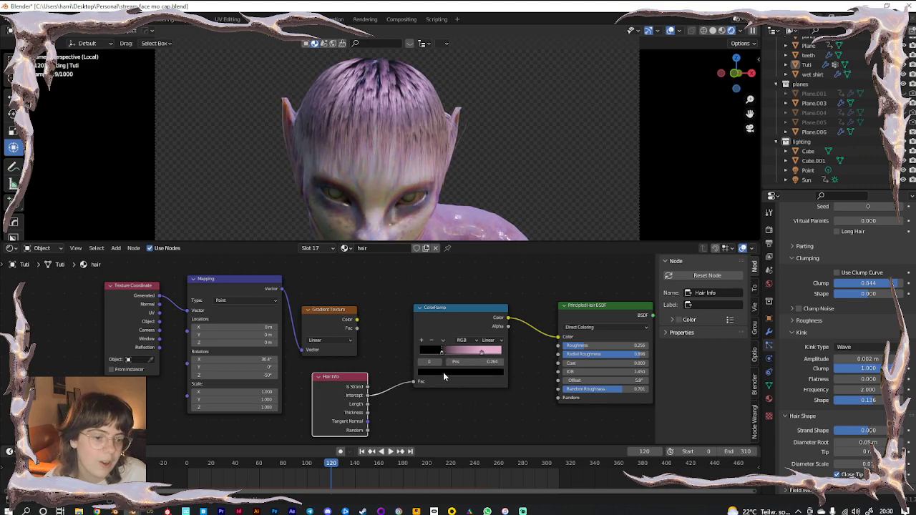
click(443, 372)
click(486, 281)
drag(455, 294, 486, 297)
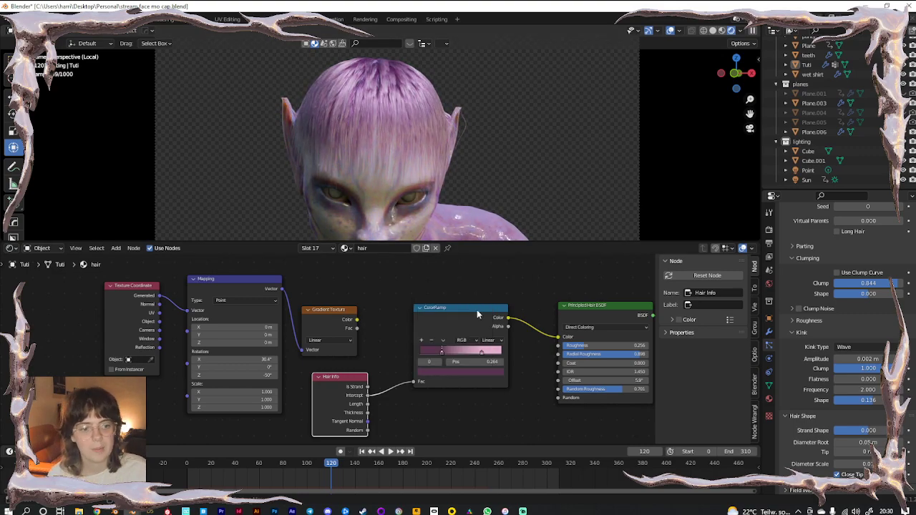
drag(482, 355, 424, 351)
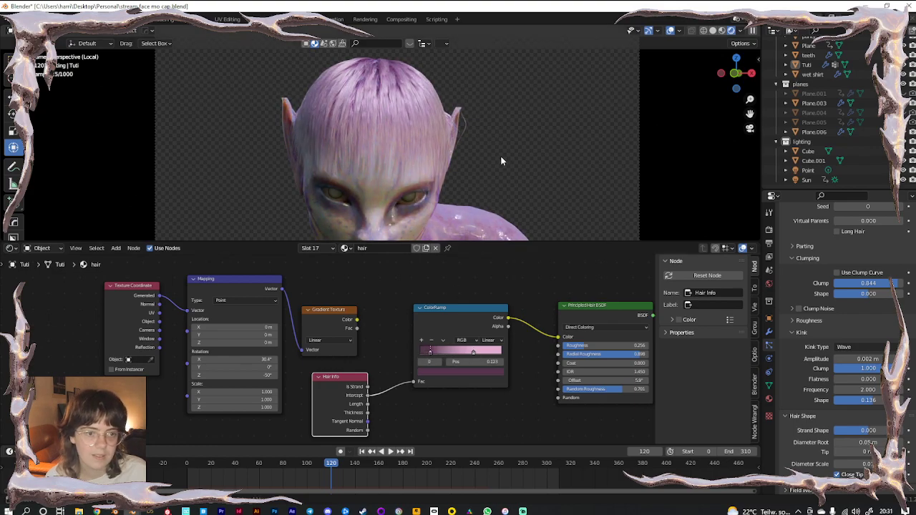
Leave Local view and enlarge the 3D viewport, framing the top of the hair
key(KP_Divide)
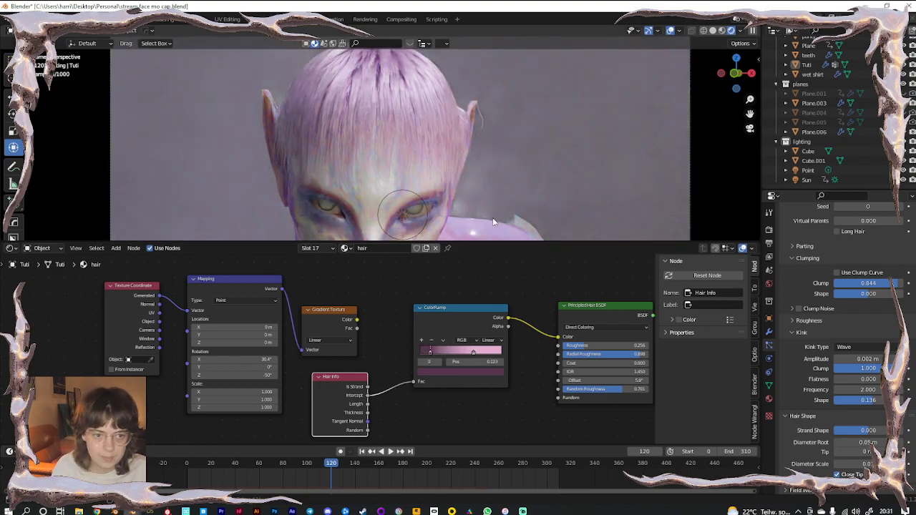
drag(496, 241, 476, 383)
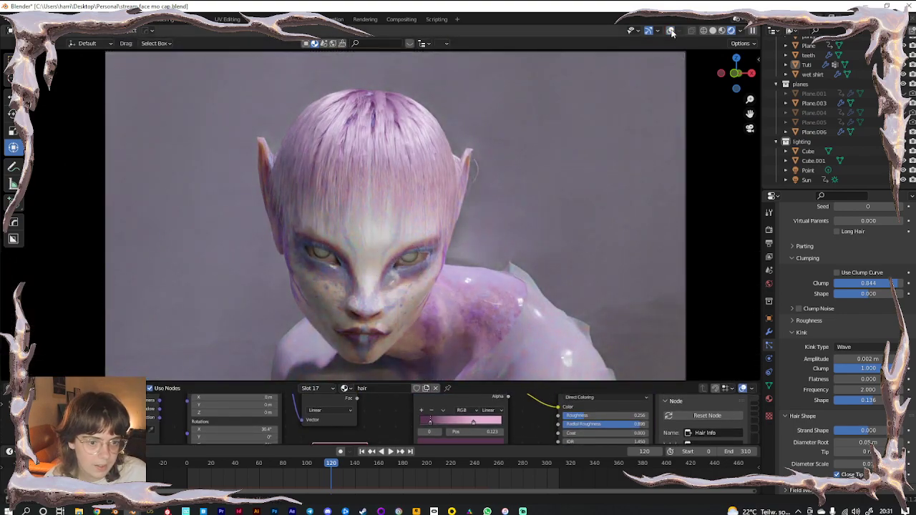
scroll(368, 157, up, 4)
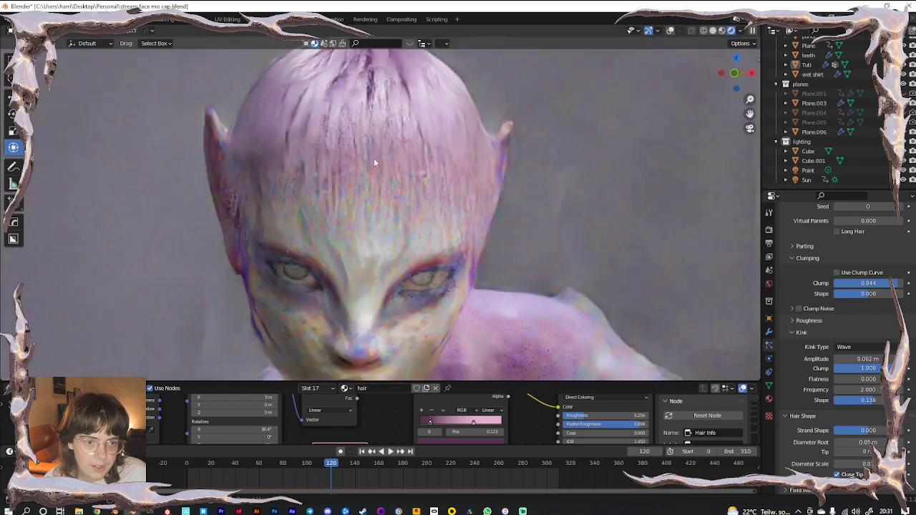
shift+middle_drag(394, 84, 391, 246)
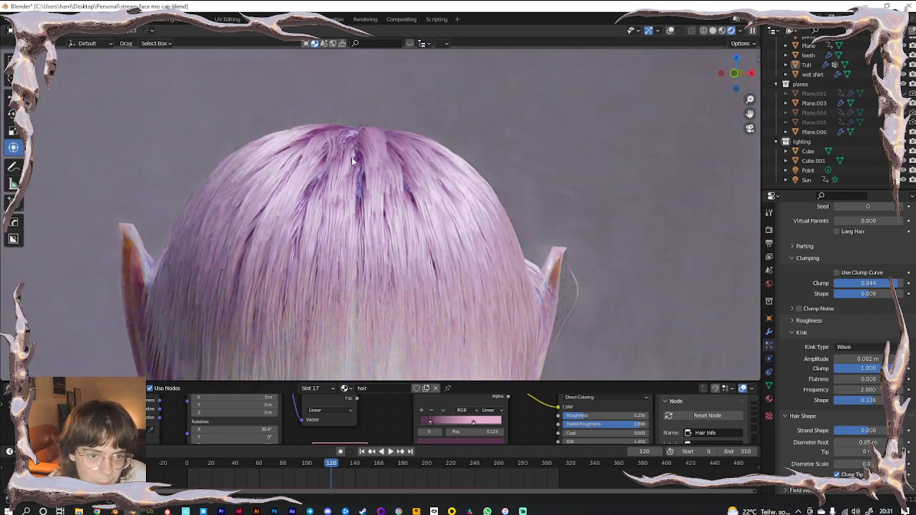
Switch to Solid shading, turn overlays on, and select the Tuti character
click(713, 31)
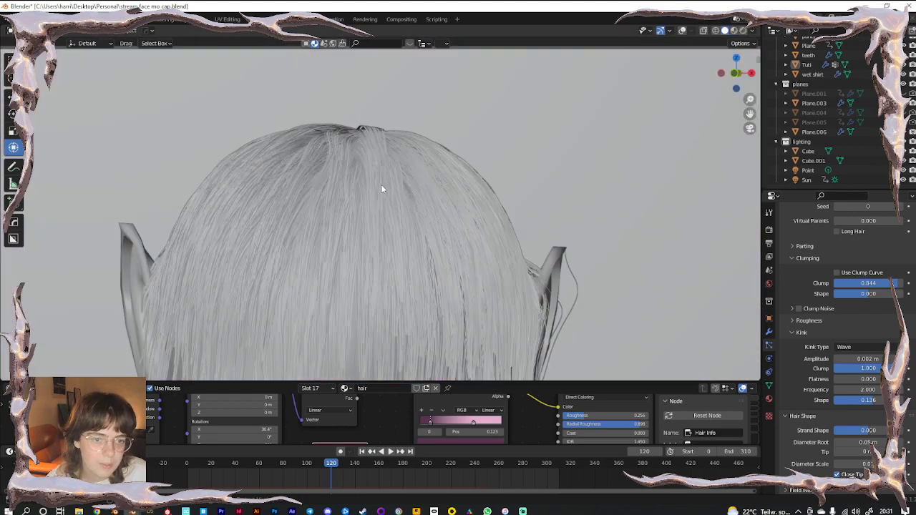
key(KP_0)
click(683, 31)
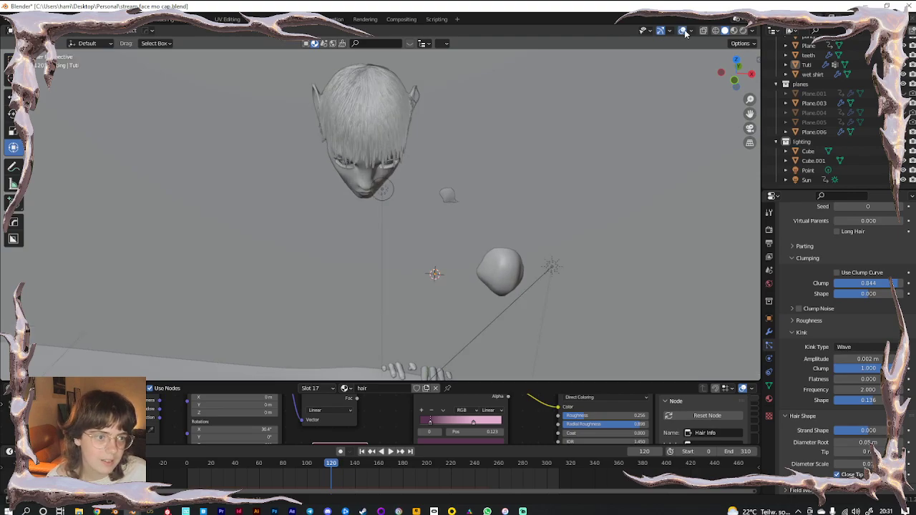
click(366, 173)
Isolate Tuti in Local view and pick a different weight paint brush
key(KP_Divide)
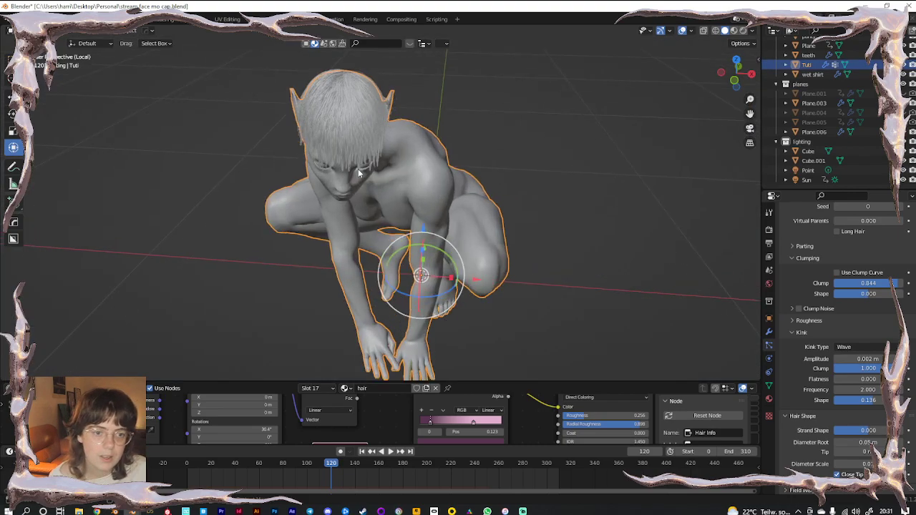
mouse_move(403, 232)
middle_down()
mouse_move(308, 248)
mouse_move(357, 233)
middle_up()
scroll(441, 218, up, 3)
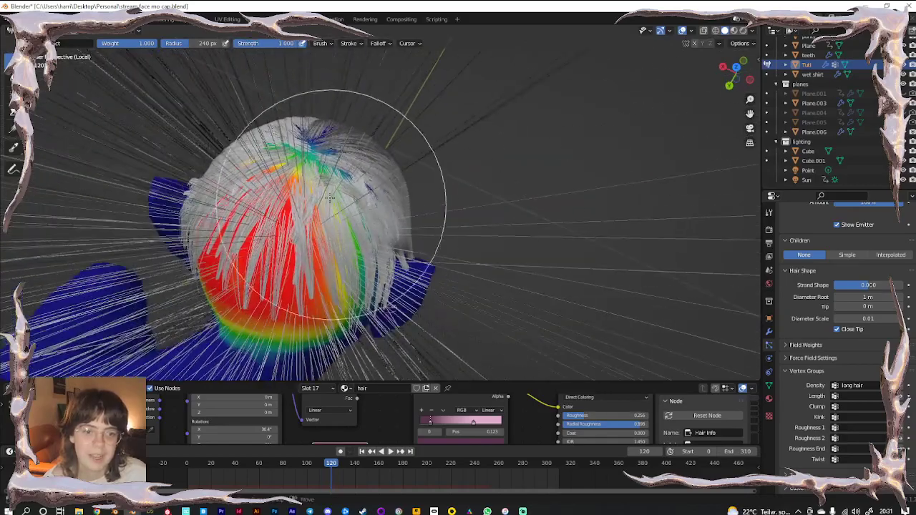
click(33, 44)
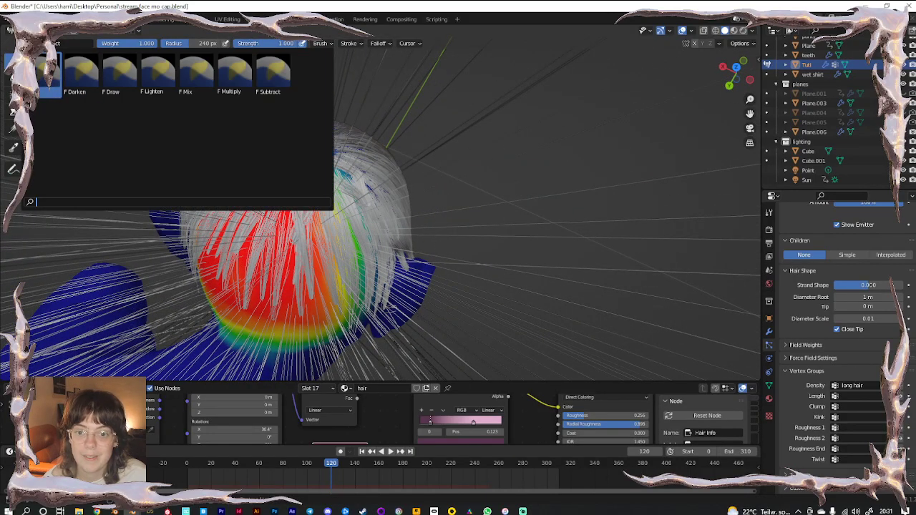
click(48, 75)
Paint weight over the crown of Tuti's head
middle_drag(294, 210, 288, 241)
scroll(307, 184, up, 4)
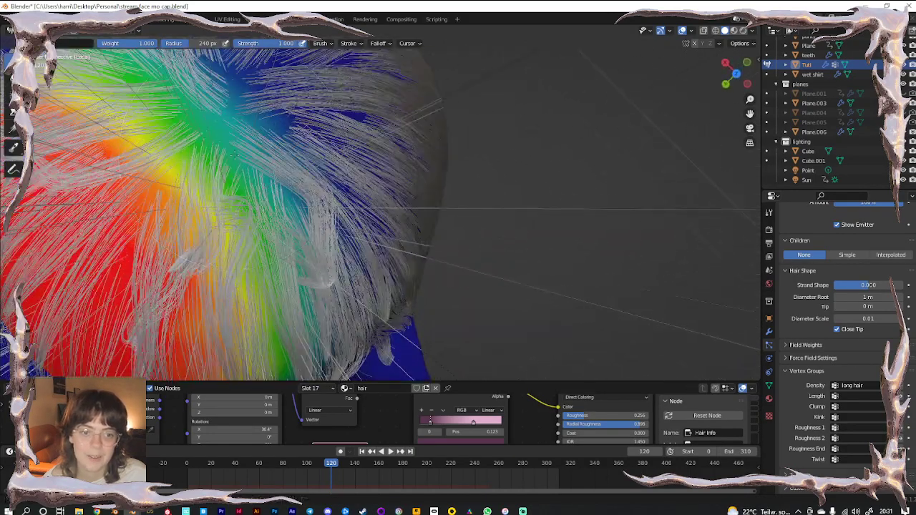
shift+middle_drag(239, 155, 310, 222)
mouse_move(312, 225)
mouse_down()
mouse_move(338, 197)
mouse_move(289, 172)
mouse_move(282, 163)
mouse_move(298, 154)
mouse_up()
scroll(326, 262, down, 5)
shift+middle_drag(415, 260, 572, 214)
click(45, 31)
Return to Object Mode and shorten the hair length to about 0.17 m
click(43, 42)
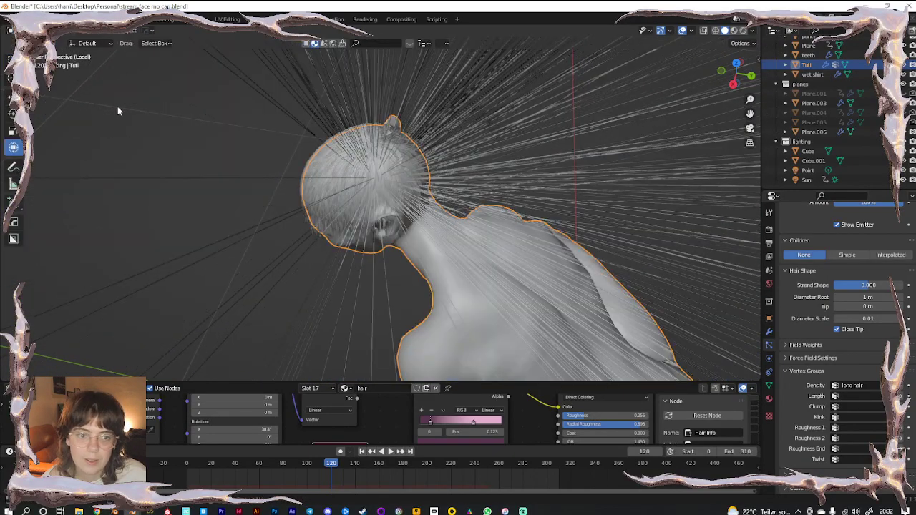
scroll(255, 249, down, 3)
click(256, 249)
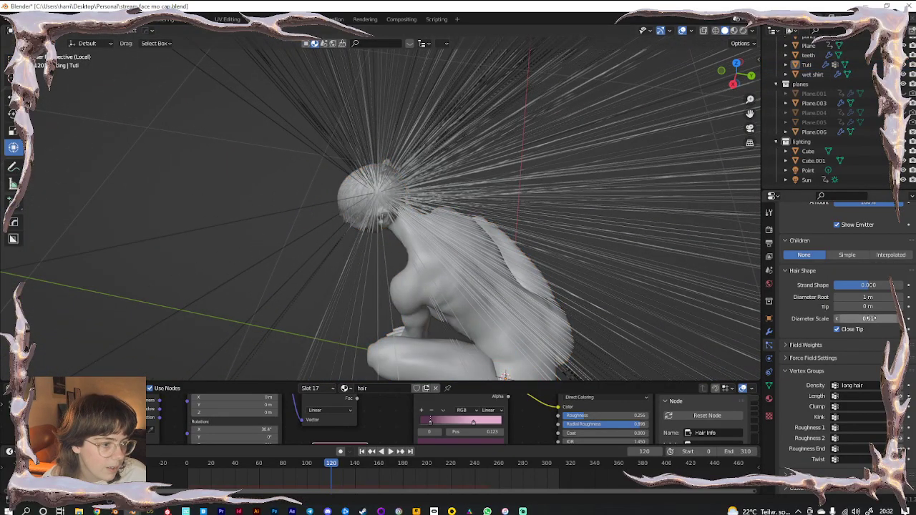
scroll(828, 340, up, 10)
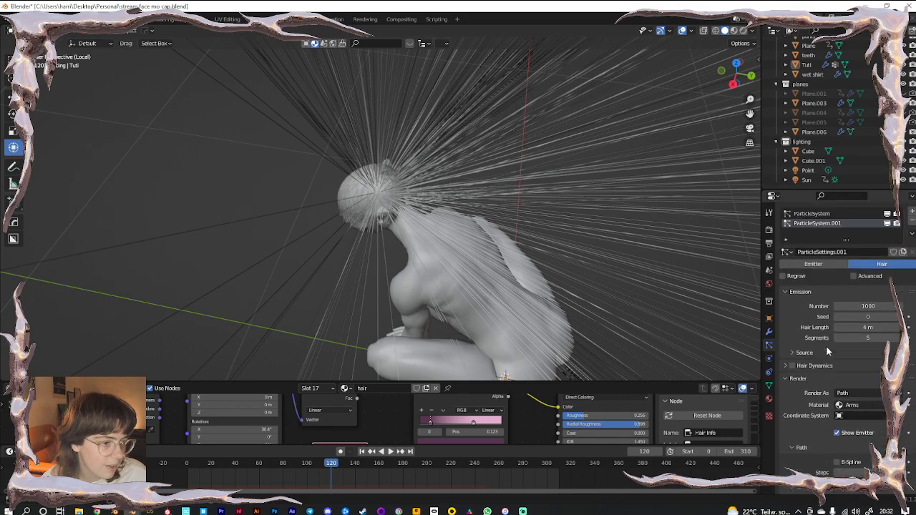
click(865, 327)
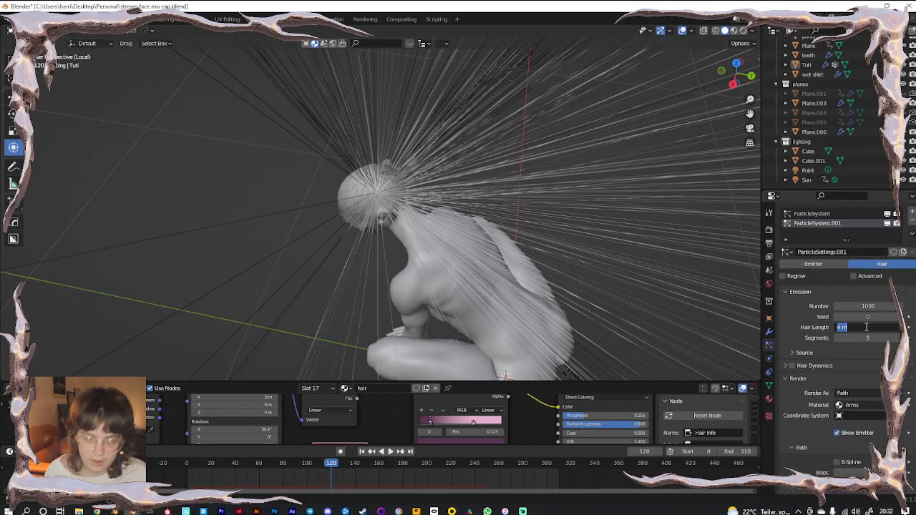
text(1)
key(Return)
drag(866, 327, 834, 327)
Switch hair children to Interpolated with 10 render children
scroll(837, 329, down, 6)
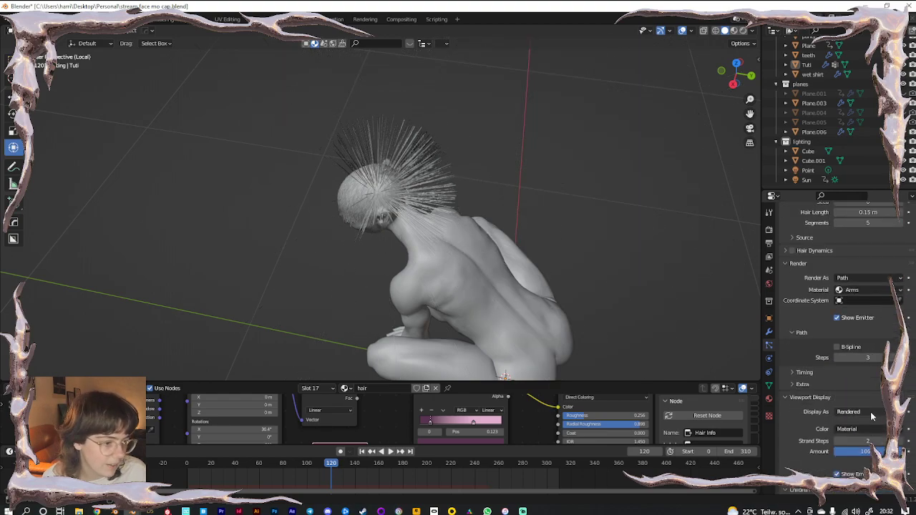
click(884, 408)
scroll(858, 387, down, 3)
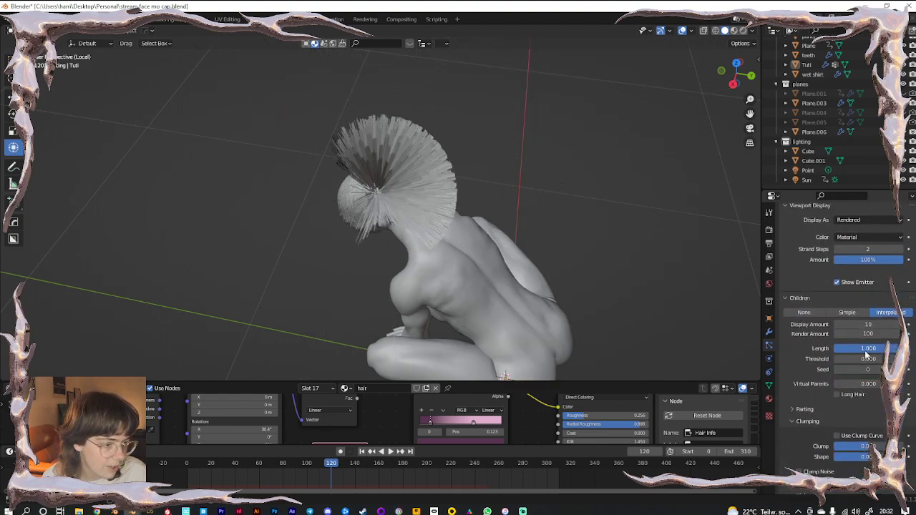
click(862, 334)
text(10)
key(Return)
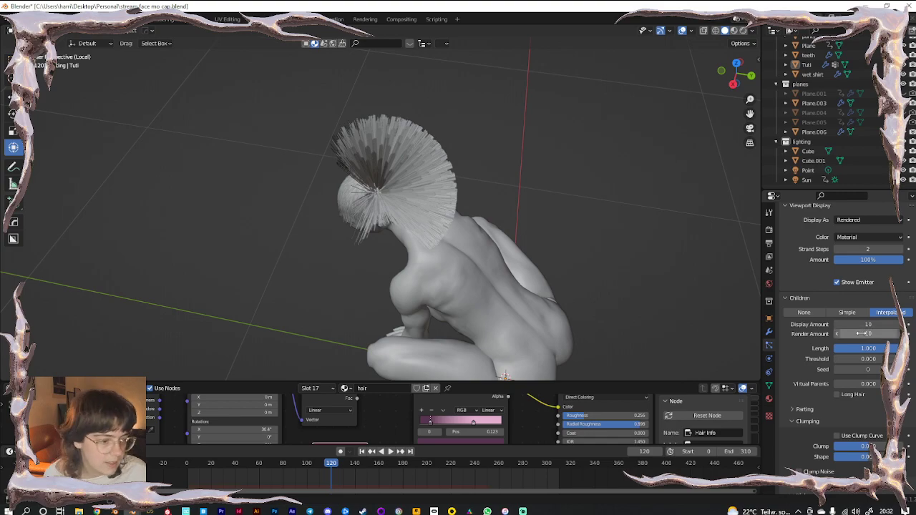
Set child clumping to about 0.3, leaving Long Hair off
scroll(458, 188, up, 3)
middle_drag(413, 201, 435, 182)
shift+middle_drag(435, 182, 423, 226)
drag(869, 446, 903, 446)
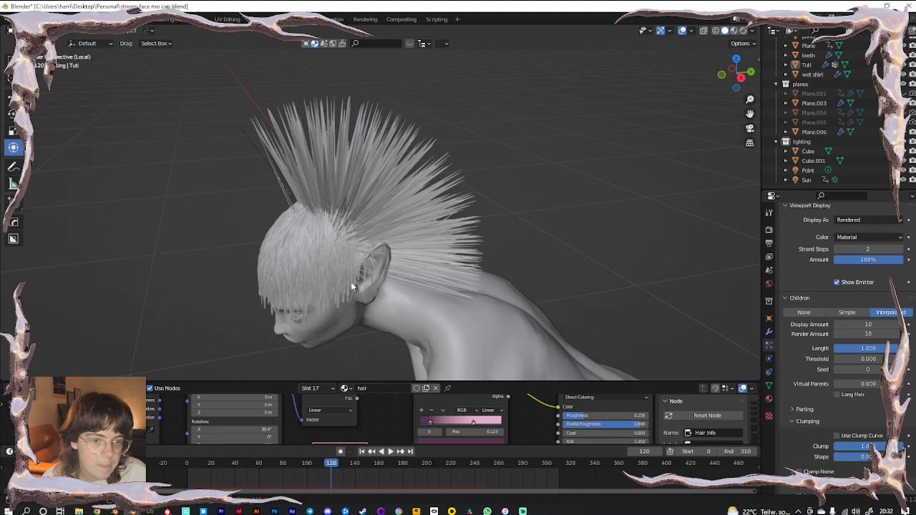
scroll(351, 286, up, 3)
shift+middle_drag(383, 249, 356, 208)
drag(870, 446, 845, 447)
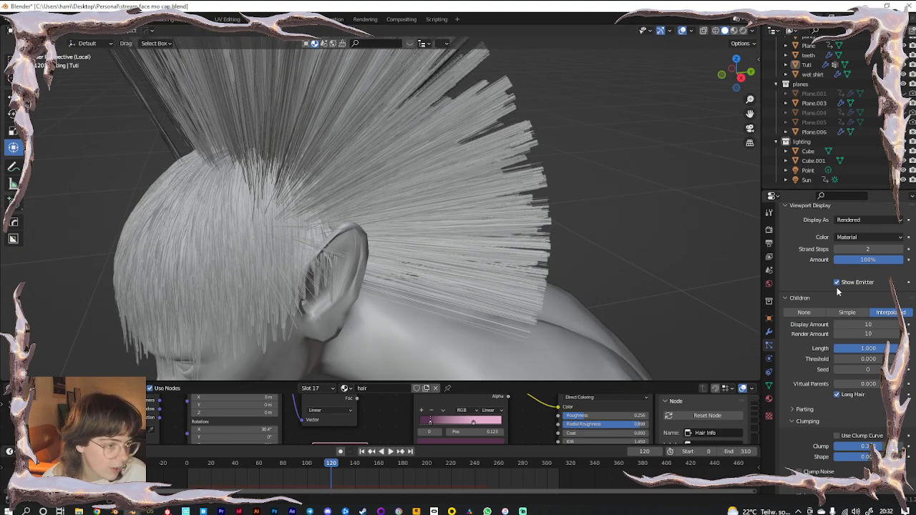
click(837, 395)
click(838, 395)
scroll(841, 357, up, 3)
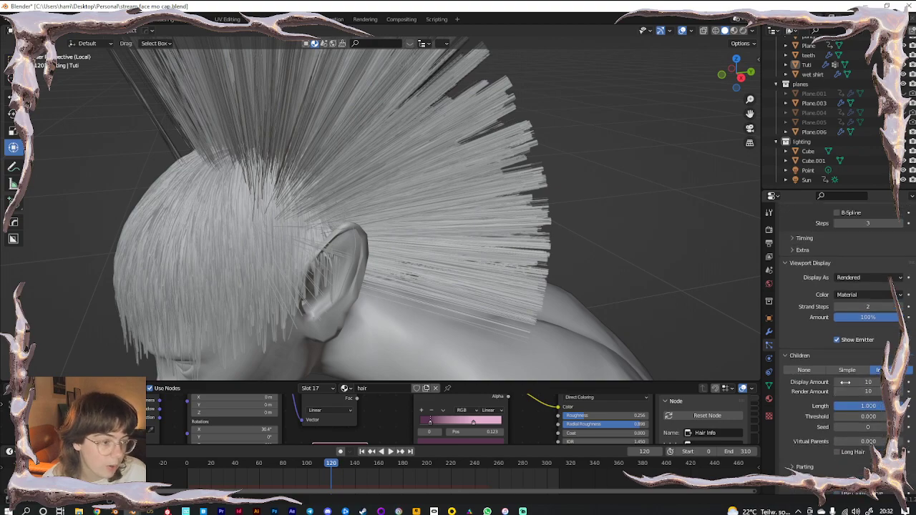
Set strand steps to 5 and lengthen the mohawk hair to 0.23 m
click(849, 307)
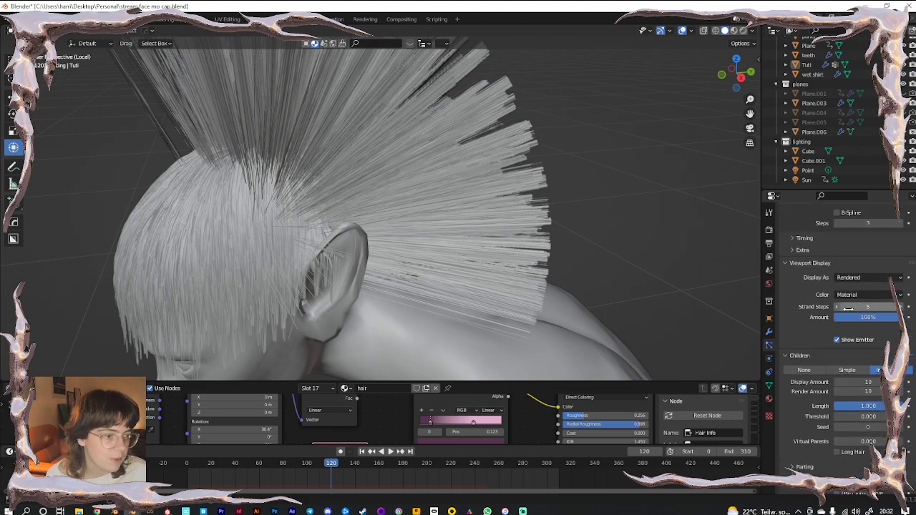
scroll(836, 272, up, 3)
text(5)
key(Return)
scroll(872, 332, up, 8)
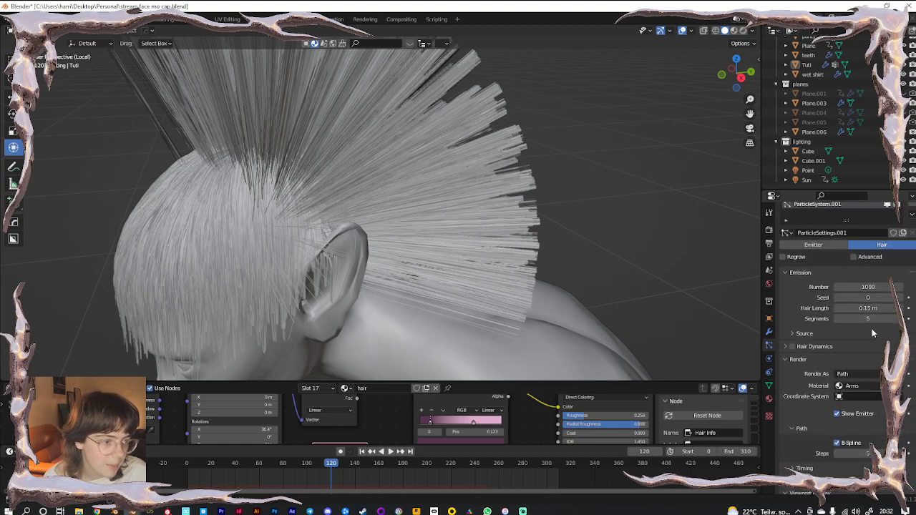
drag(867, 307, 897, 308)
scroll(409, 253, down, 4)
click(10, 30)
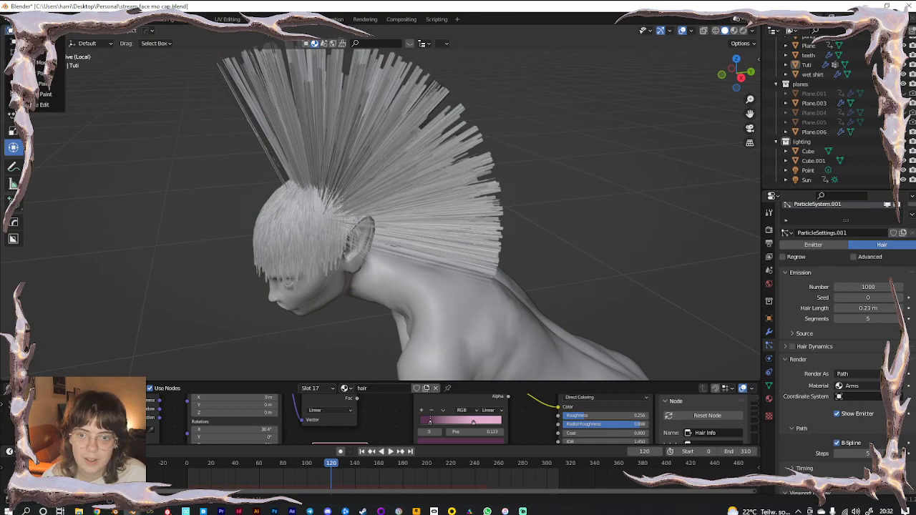
click(43, 105)
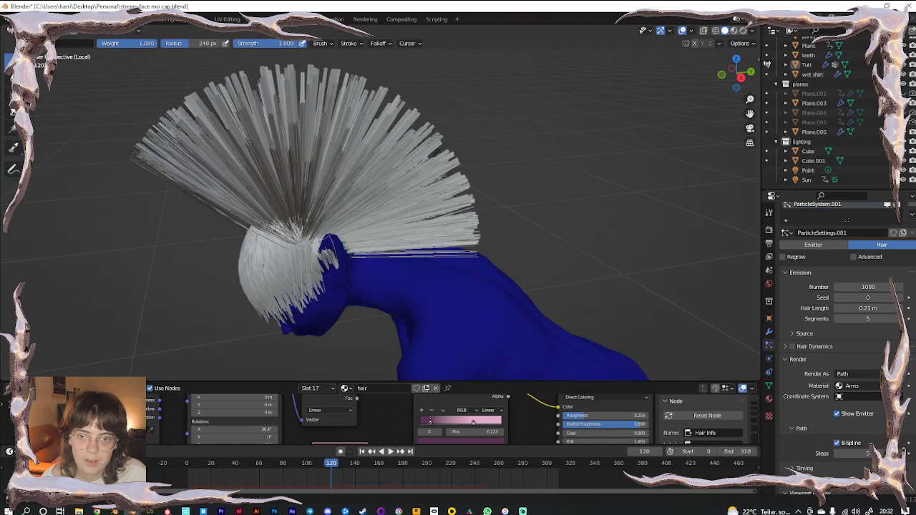
In Particle Edit, set the Comb radius to 169 px and comb the spikes down over the face
click(35, 30)
click(55, 105)
scroll(77, 112, down, 6)
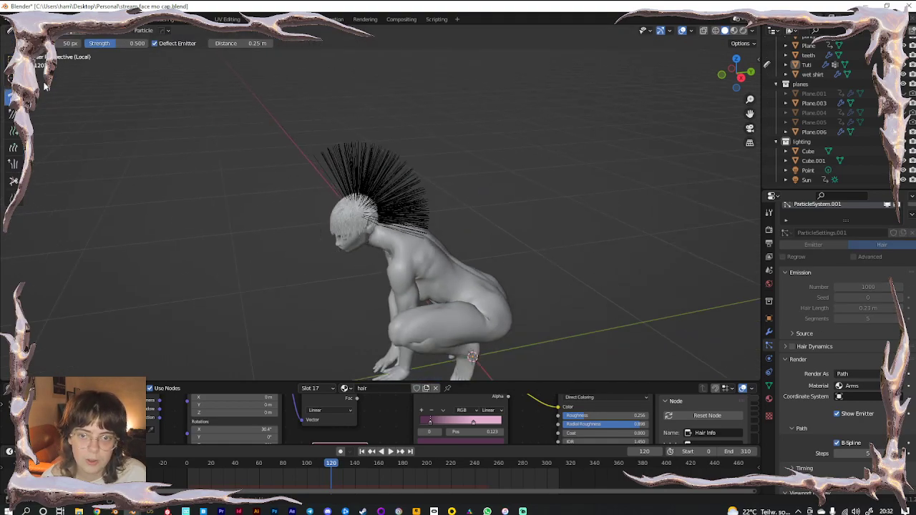
drag(69, 43, 86, 43)
mouse_move(305, 142)
mouse_down()
mouse_move(413, 236)
mouse_move(403, 323)
mouse_up()
mouse_move(414, 206)
mouse_down()
mouse_move(395, 292)
mouse_move(392, 279)
mouse_up()
mouse_move(374, 259)
middle_down()
mouse_move(421, 273)
mouse_move(459, 251)
mouse_move(361, 200)
mouse_move(349, 269)
mouse_move(351, 166)
mouse_move(355, 281)
middle_up()
drag(373, 160, 371, 302)
drag(367, 179, 365, 288)
drag(353, 157, 355, 274)
drag(369, 132, 375, 246)
Comb the hair down the back of the head
mouse_move(374, 246)
middle_down()
mouse_move(421, 266)
mouse_move(392, 165)
middle_up()
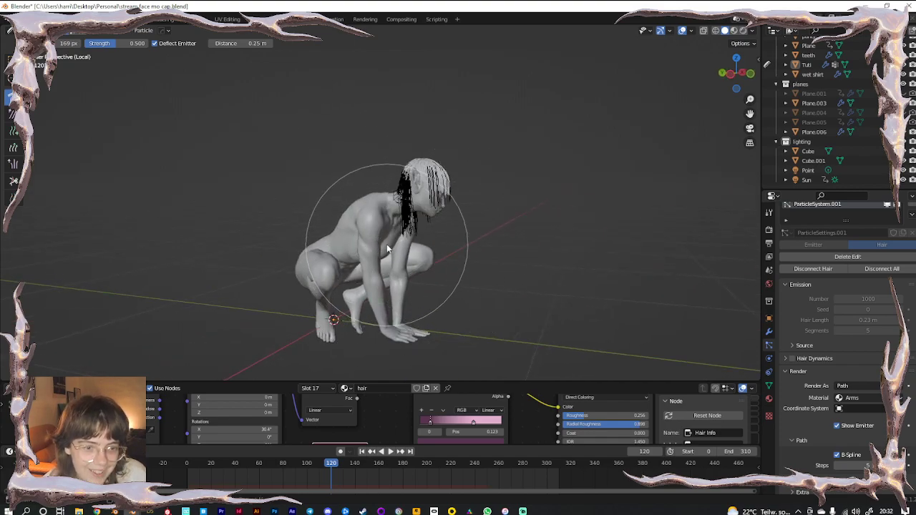
scroll(324, 196, up, 5)
middle_drag(325, 196, 424, 213)
scroll(423, 213, down, 3)
drag(336, 94, 337, 286)
drag(340, 120, 344, 262)
From the camera view, gather the strands beside the cheeks, then return to Object Mode
key(KP_0)
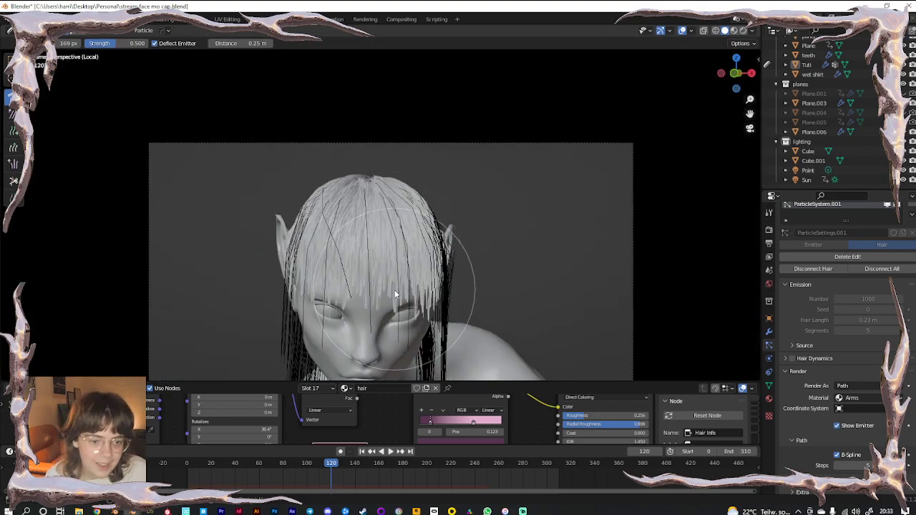
shift+middle_drag(394, 275, 392, 111)
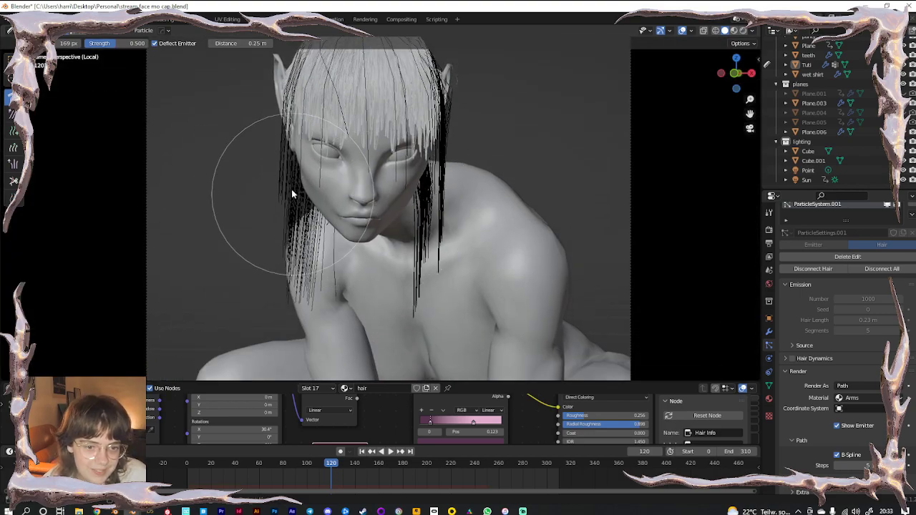
mouse_move(279, 172)
mouse_down()
mouse_move(299, 193)
mouse_move(301, 265)
mouse_move(309, 274)
mouse_up()
drag(481, 132, 461, 147)
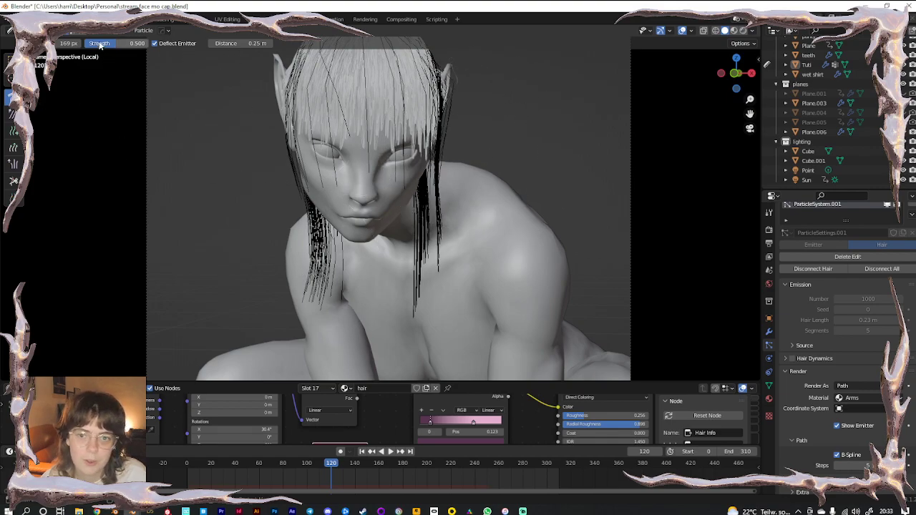
click(47, 31)
click(49, 51)
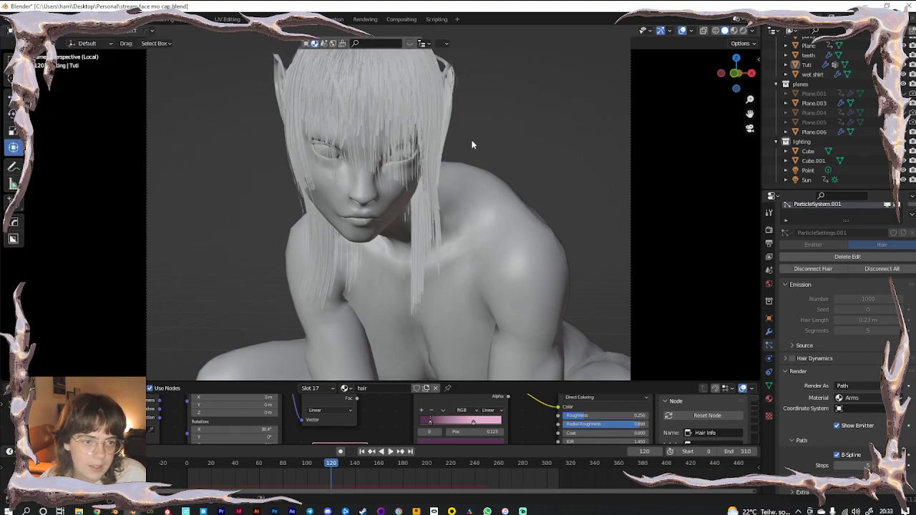
middle_drag(471, 134, 424, 179)
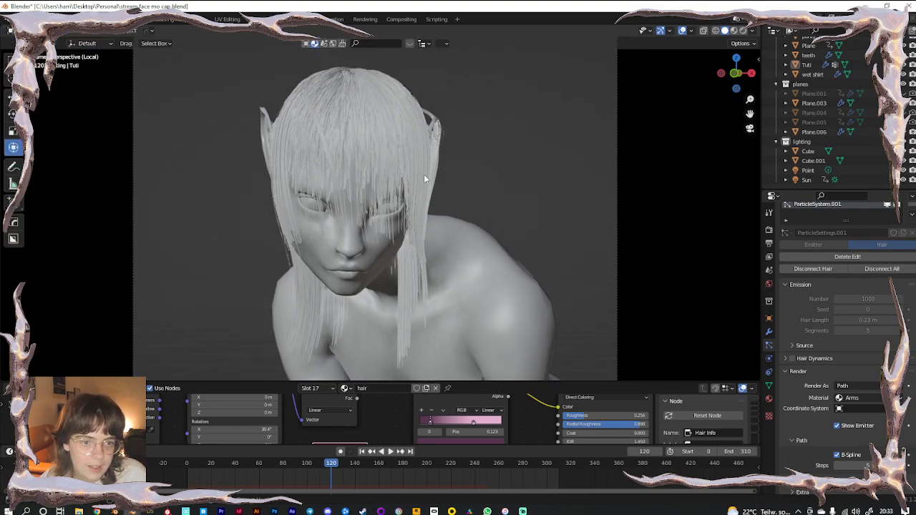
Switch to Rendered shading and add a material slot holding a single-user hair copy, hair.002
click(743, 32)
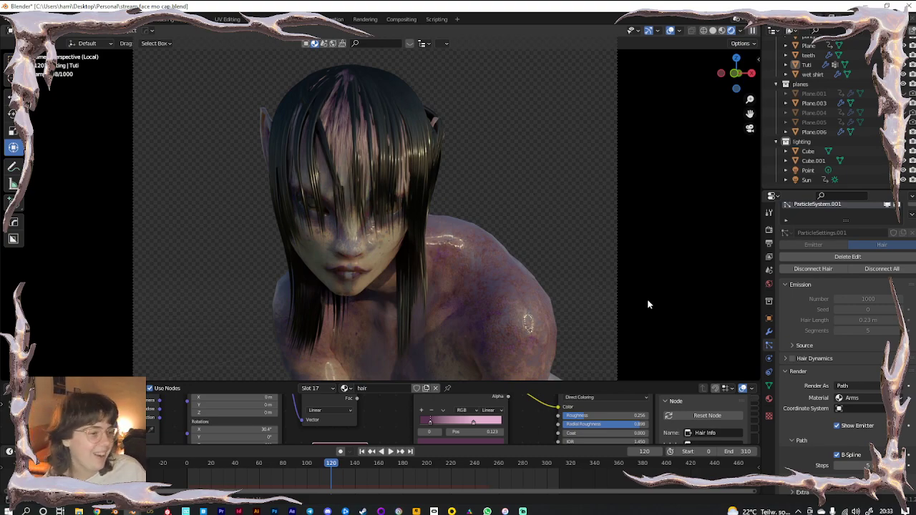
click(769, 397)
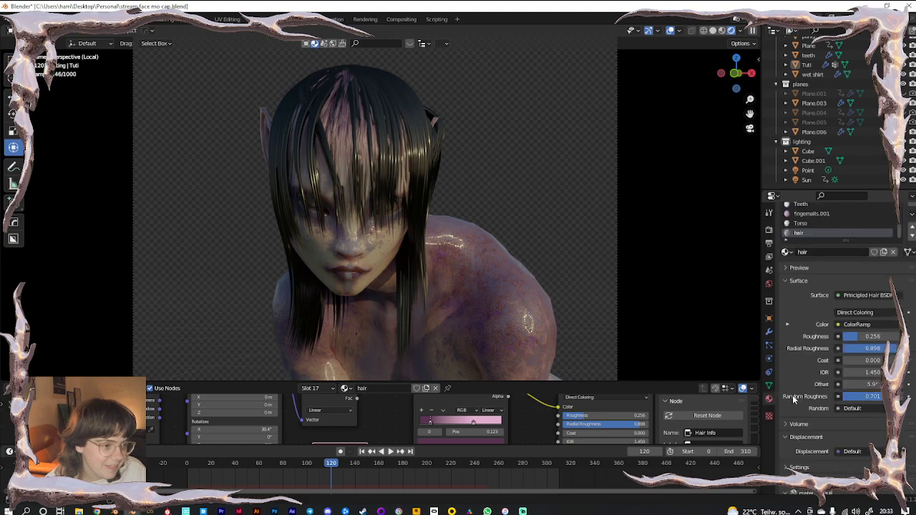
click(769, 347)
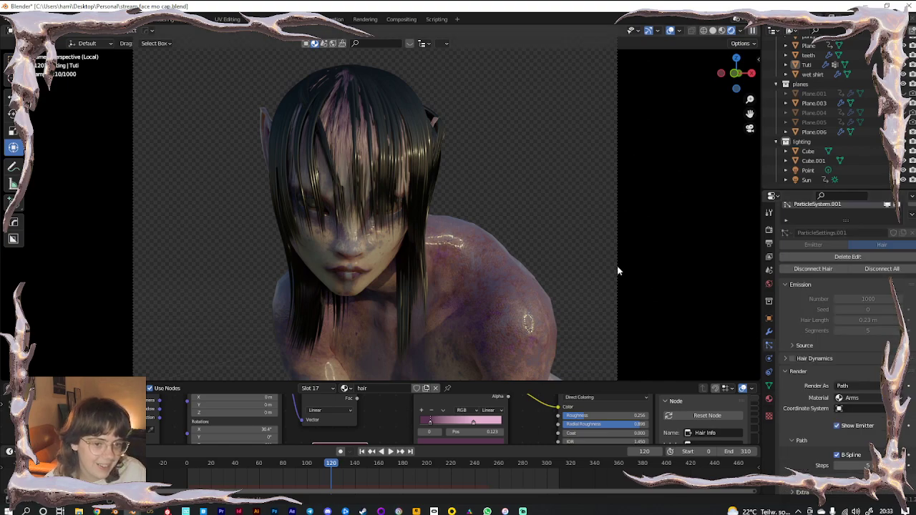
scroll(829, 423, down, 7)
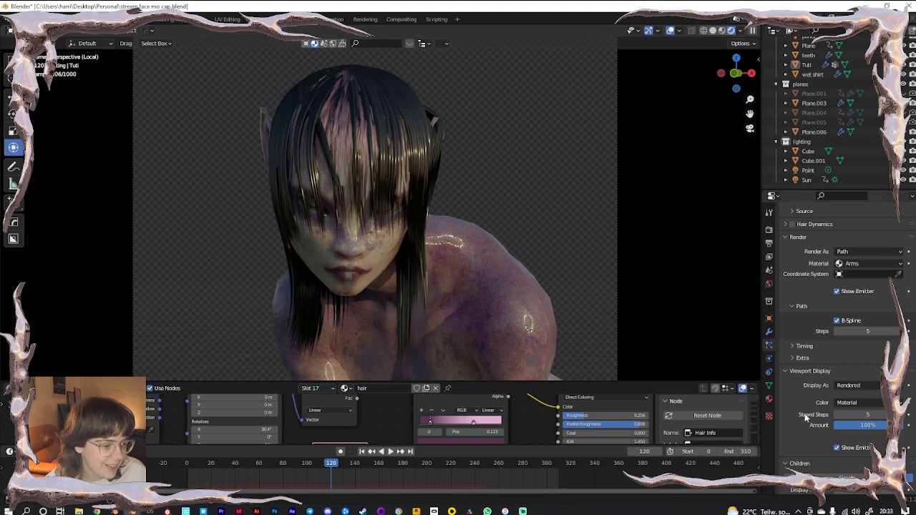
click(769, 398)
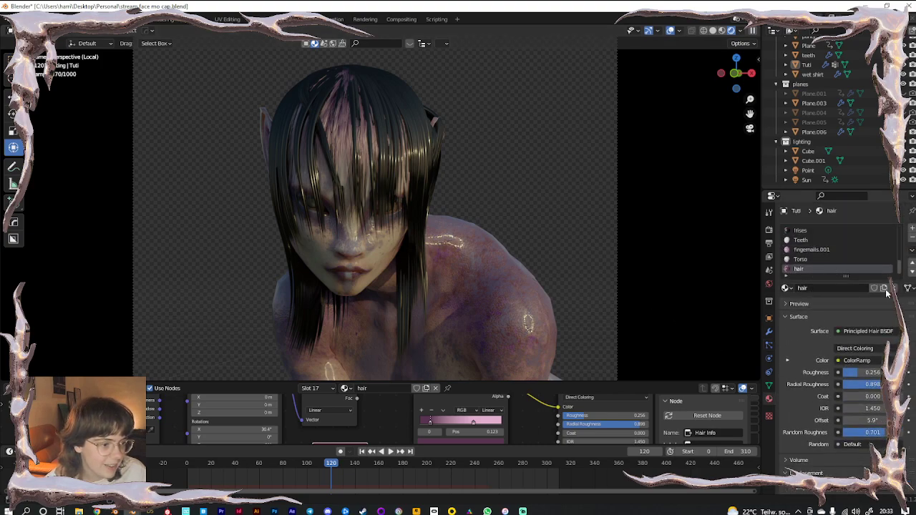
click(912, 231)
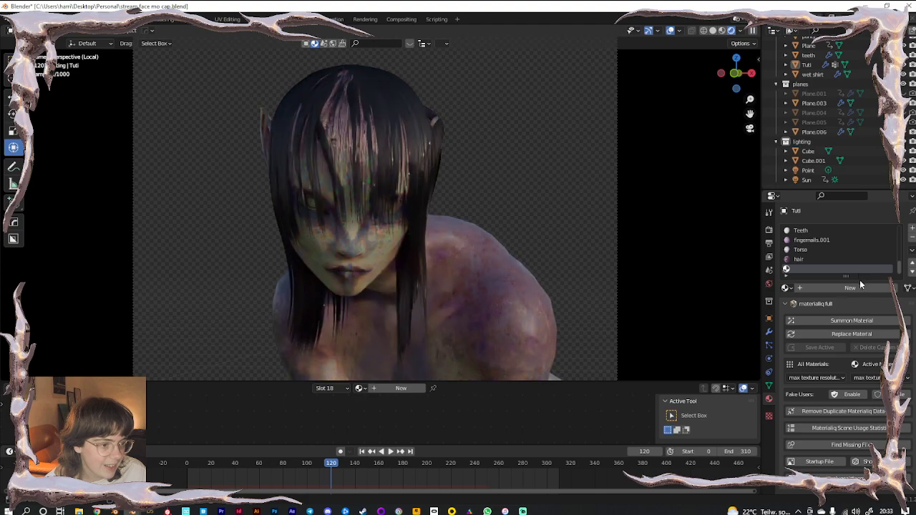
click(855, 287)
click(853, 287)
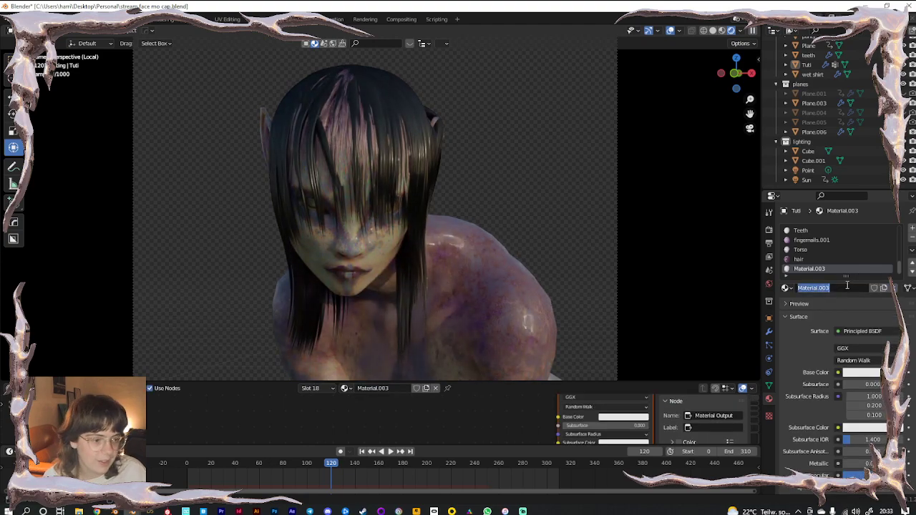
click(787, 288)
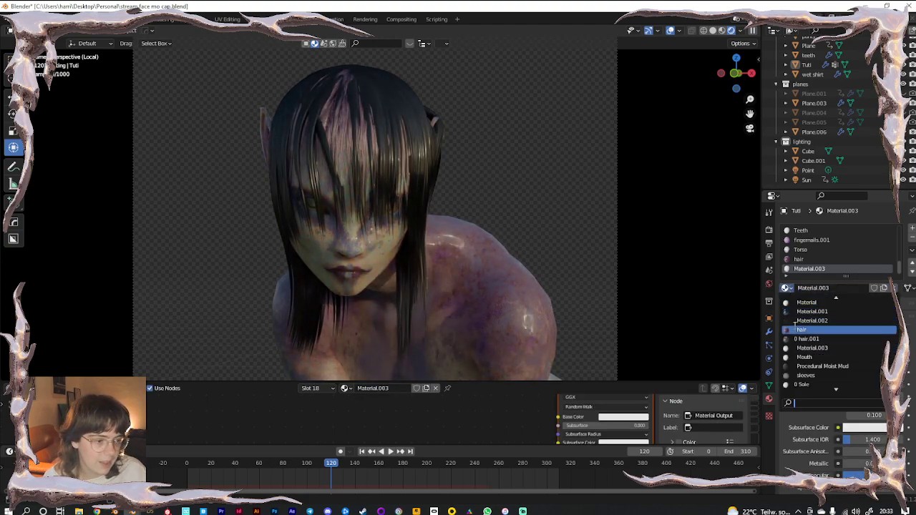
click(848, 327)
click(871, 289)
double_click(839, 288)
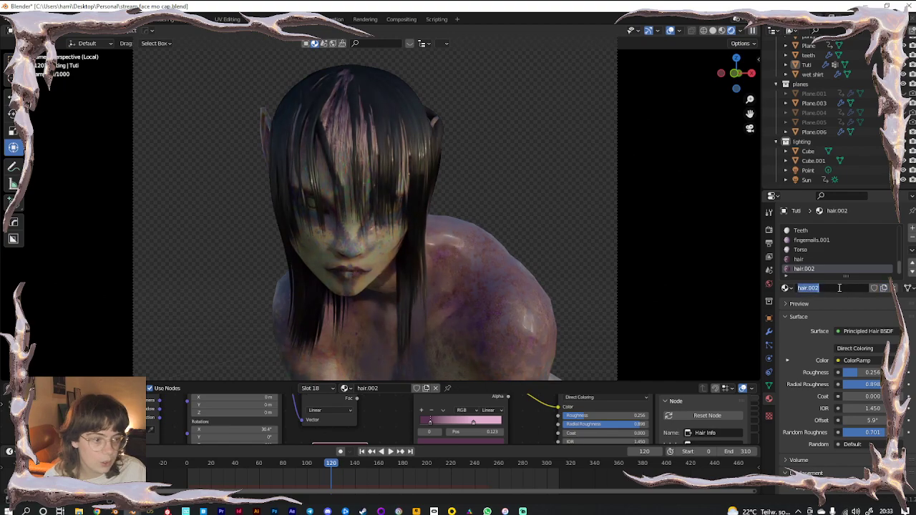
Assign hair.002 as the particle material and move the ramp's second stop to 0.600
click(768, 345)
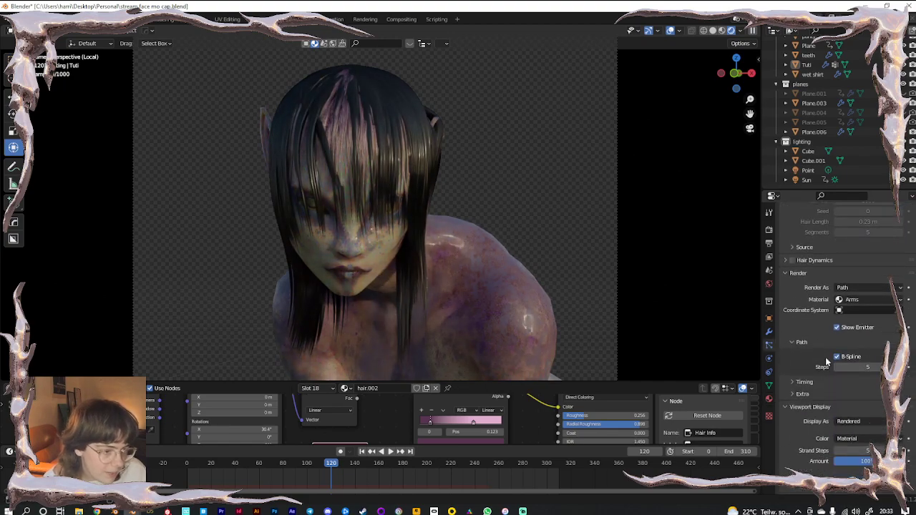
click(856, 300)
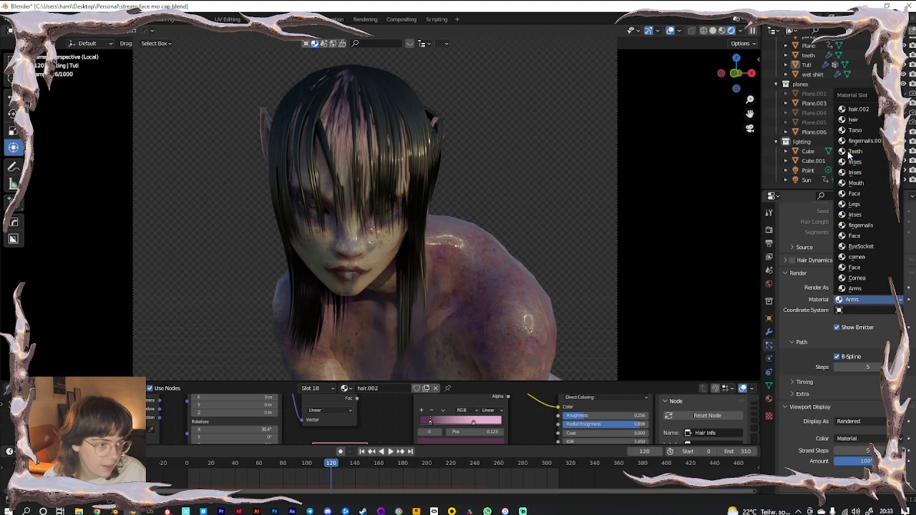
click(858, 108)
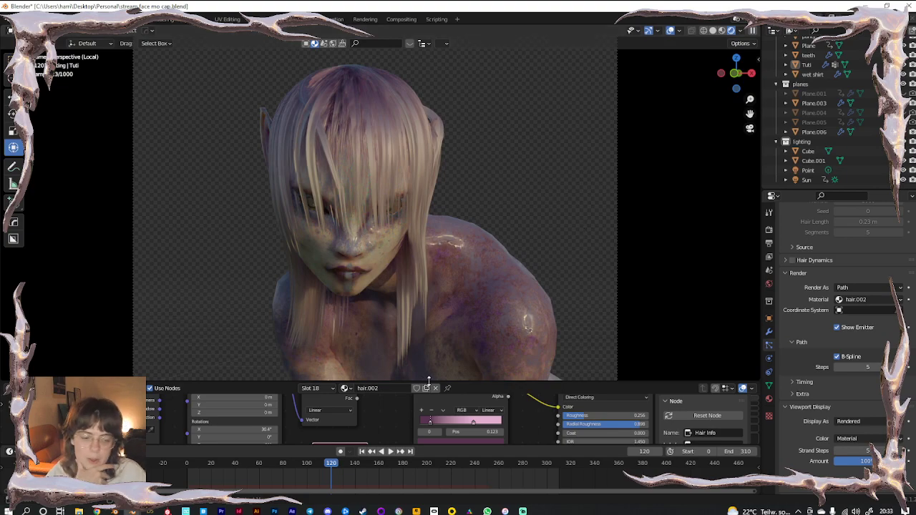
drag(430, 422, 468, 423)
click(473, 422)
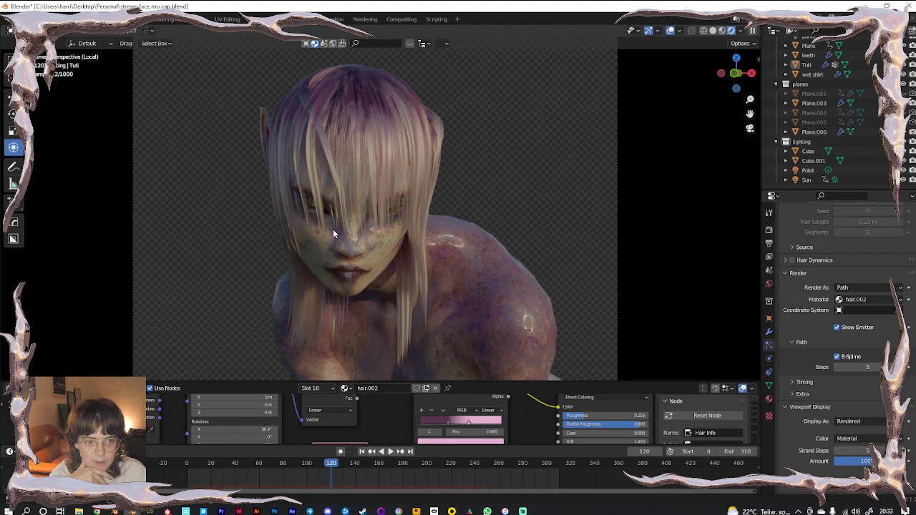
click(45, 31)
In Particle Edit, comb the strands behind the ear and frame the head from the camera
click(43, 97)
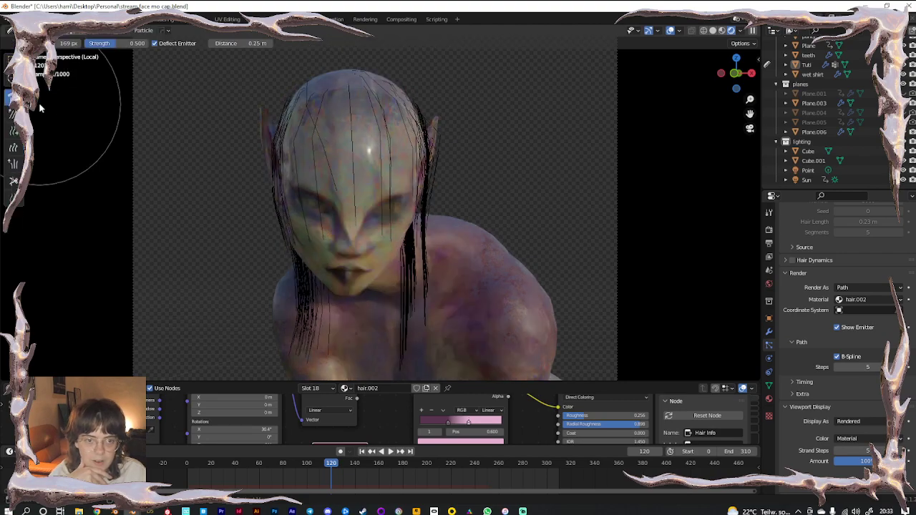
mouse_move(419, 193)
middle_down()
mouse_move(347, 192)
mouse_move(423, 139)
mouse_move(284, 276)
middle_up()
drag(367, 180, 336, 348)
scroll(366, 219, up, 5)
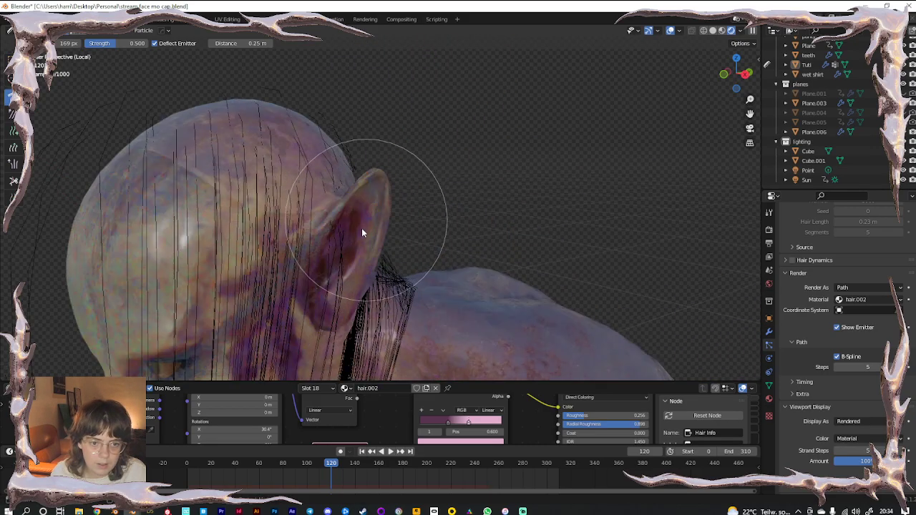
key(KP_0)
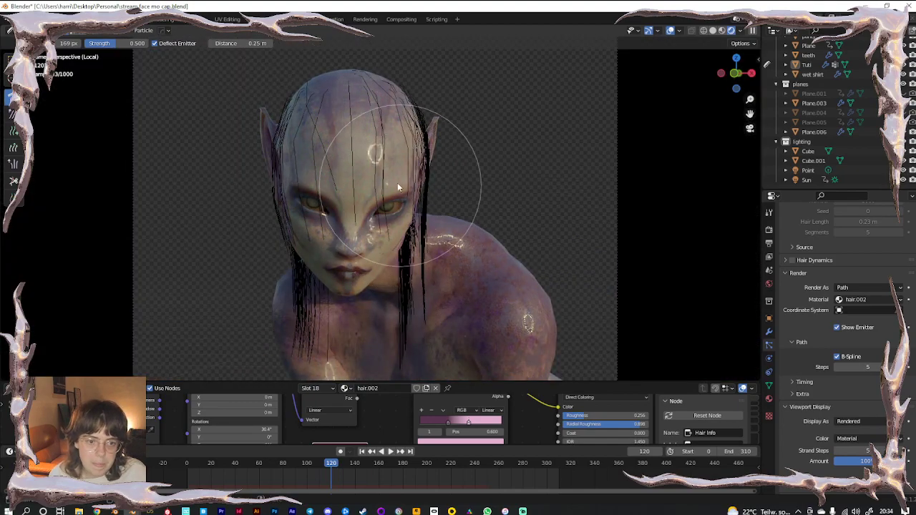
shift+middle_drag(401, 187, 422, 226)
scroll(350, 211, up, 1)
shift+middle_drag(294, 150, 304, 182)
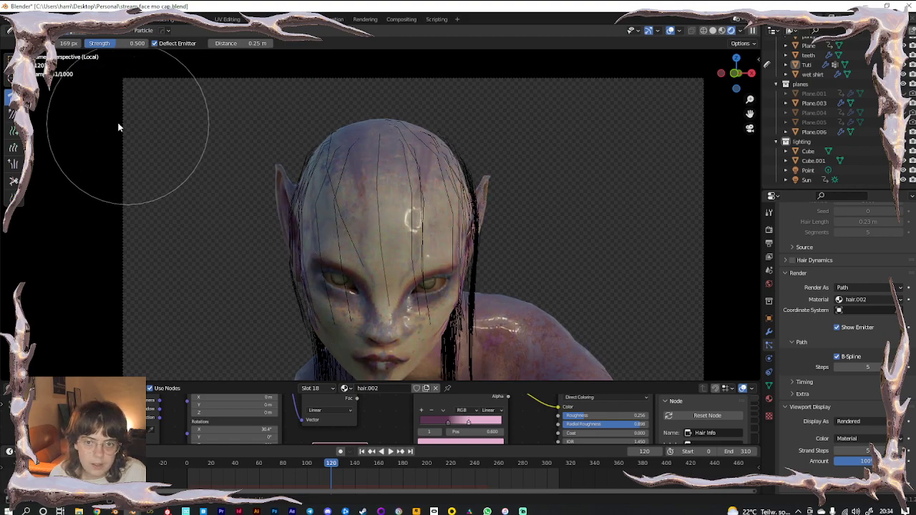
Cut the strands over the left eye and nose shorter, then return to Object Mode
click(14, 182)
shift+middle_drag(333, 287, 318, 222)
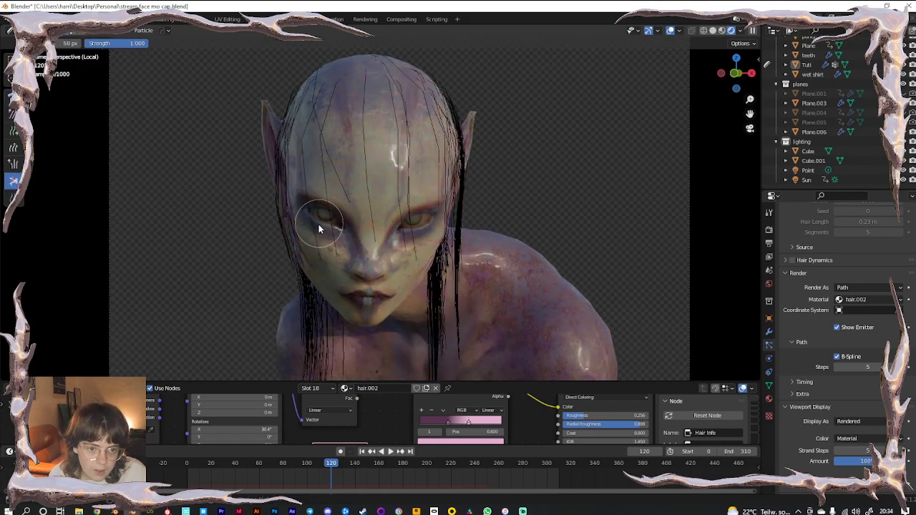
drag(314, 223, 414, 229)
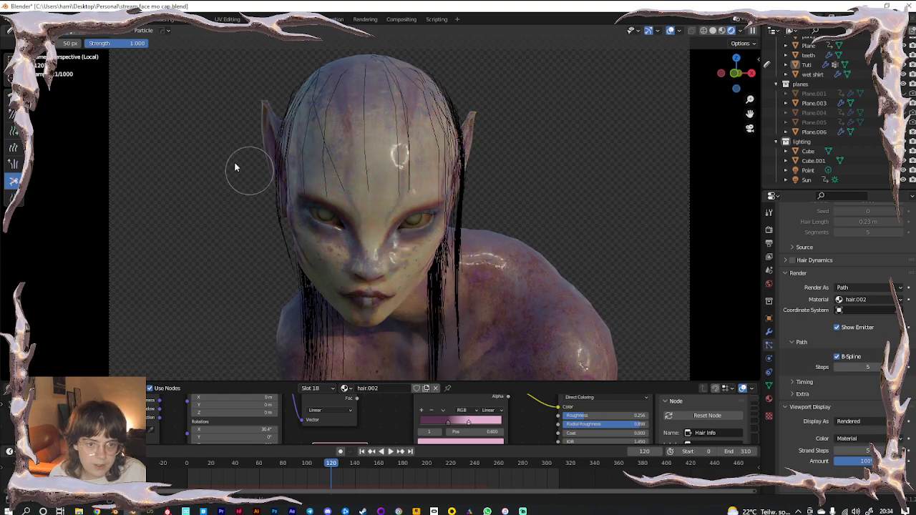
click(45, 32)
click(43, 42)
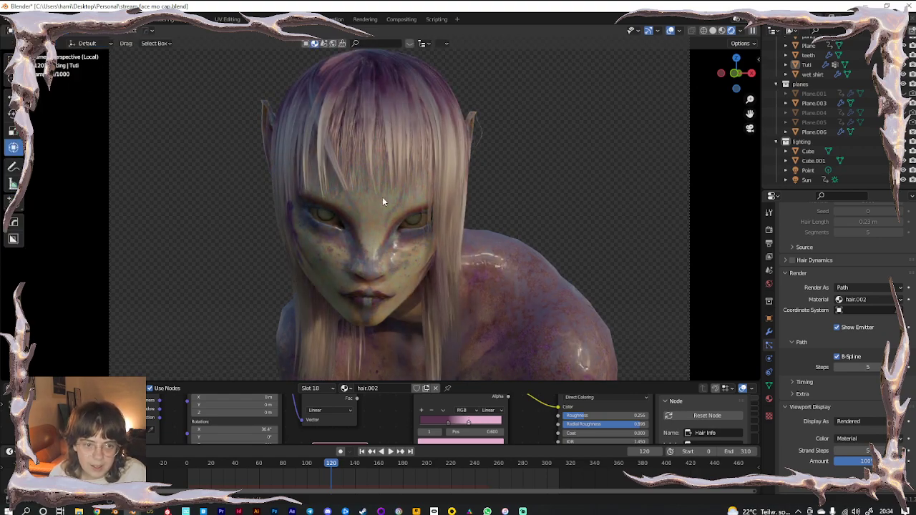
Cut the hair strands crossing the eye in Particle Edit, then return to Object Mode
click(45, 31)
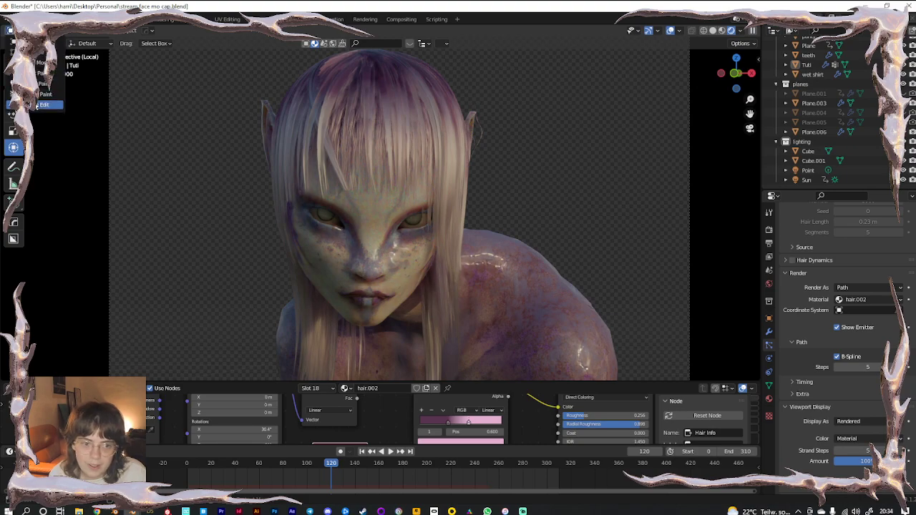
click(45, 106)
mouse_move(427, 217)
middle_down()
mouse_move(390, 218)
mouse_move(365, 201)
mouse_move(304, 226)
middle_up()
scroll(366, 201, up, 5)
scroll(304, 225, up, 2)
drag(326, 159, 439, 252)
click(47, 31)
click(44, 41)
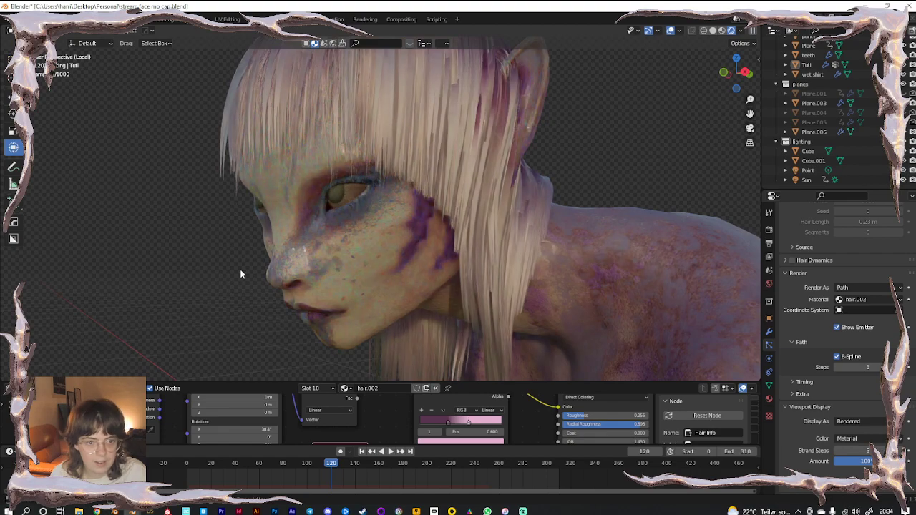
Hide the overlays and orbit from the camera view to review the hair from behind
scroll(341, 266, down, 5)
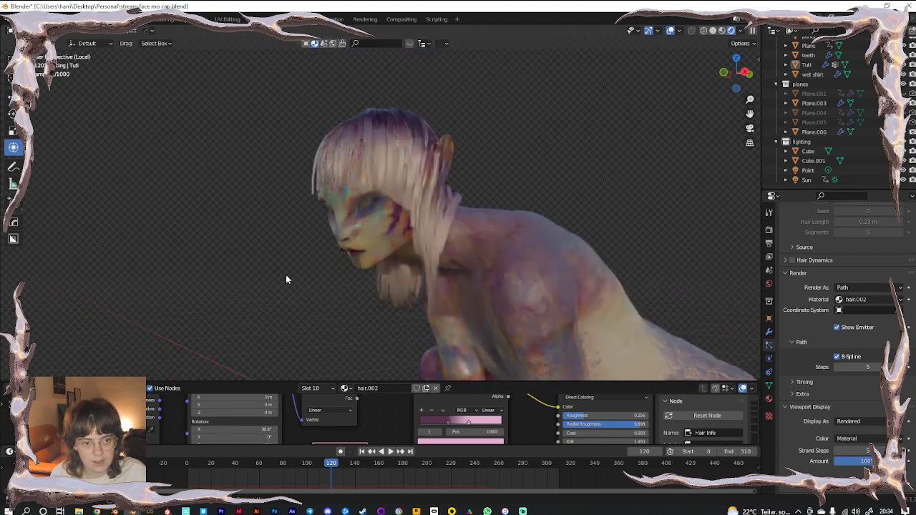
key(KP_0)
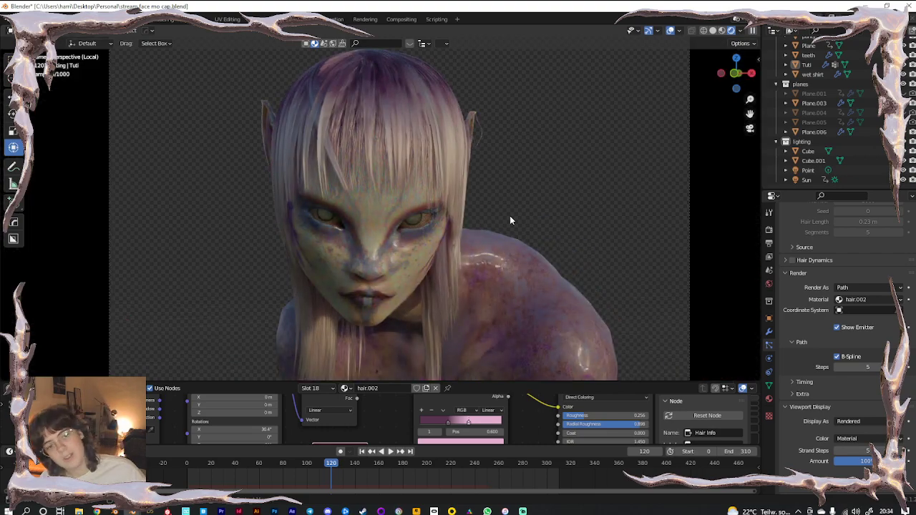
scroll(529, 261, down, 2)
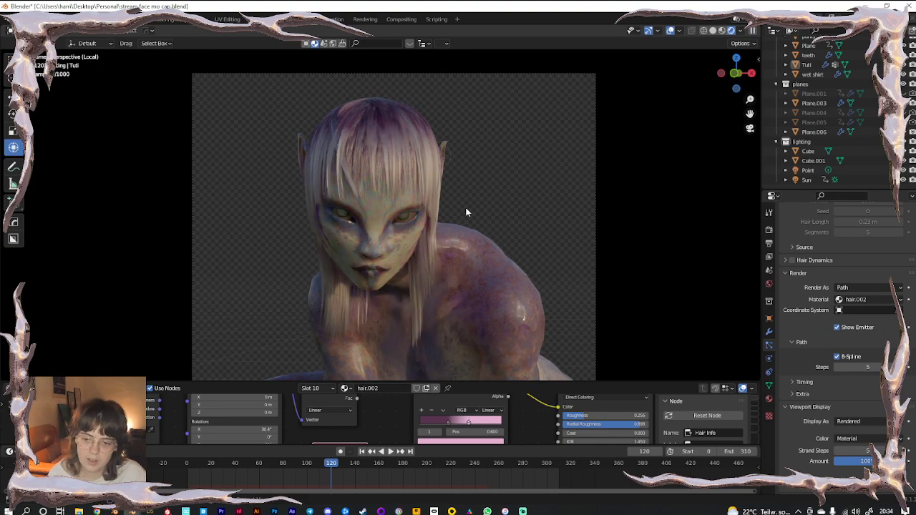
key(KP_Divide)
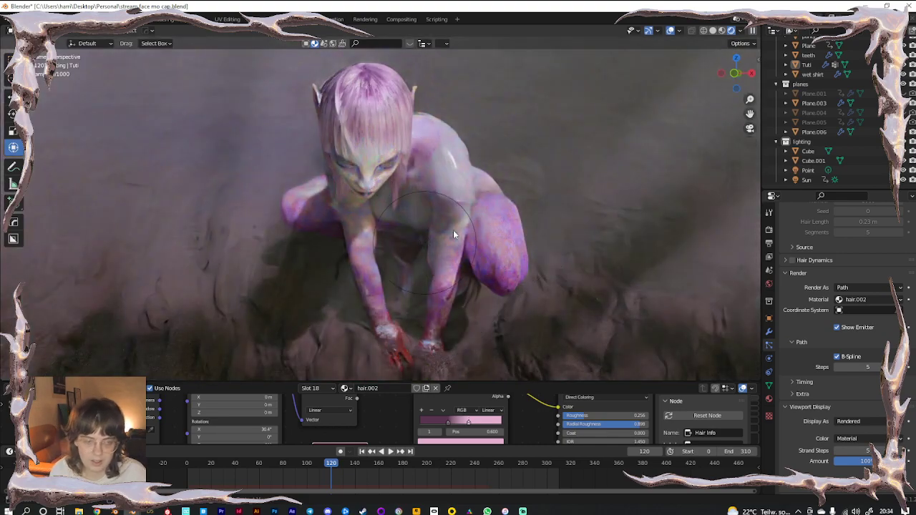
key(KP_Divide)
click(669, 33)
key(KP_0)
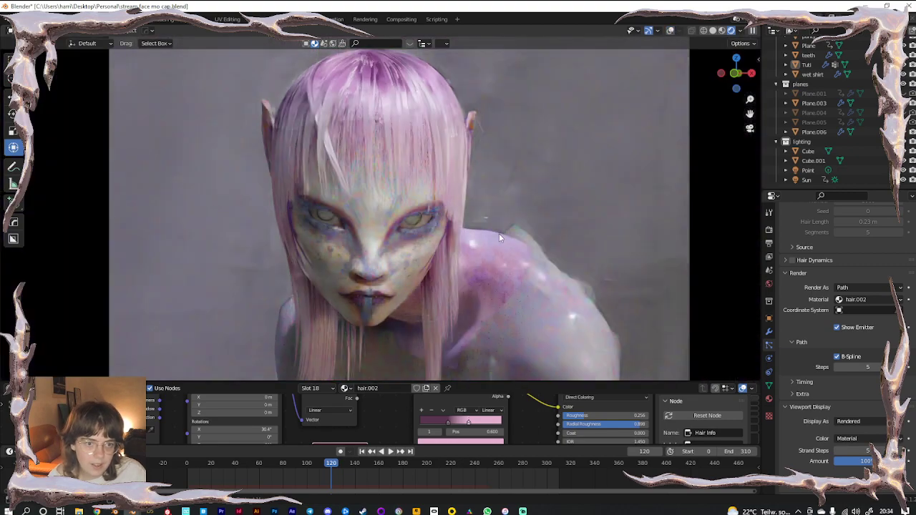
scroll(402, 166, up, 5)
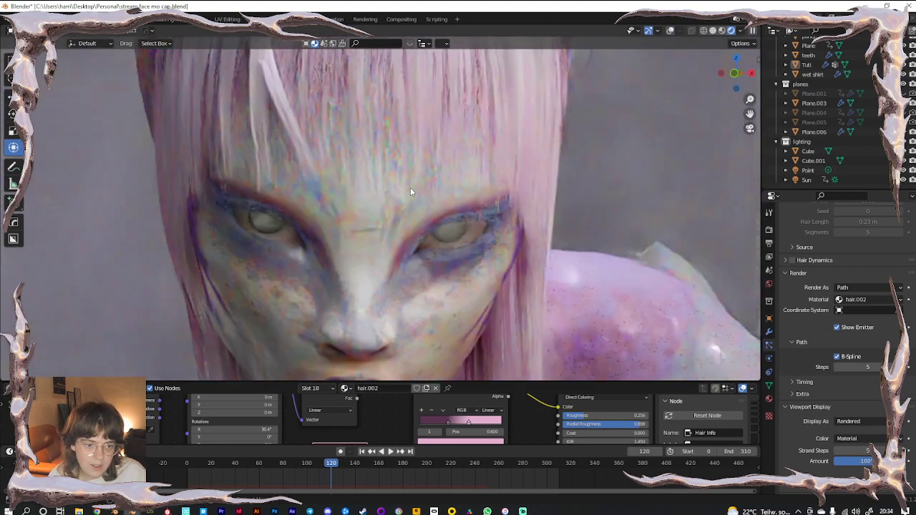
middle_drag(410, 187, 511, 200)
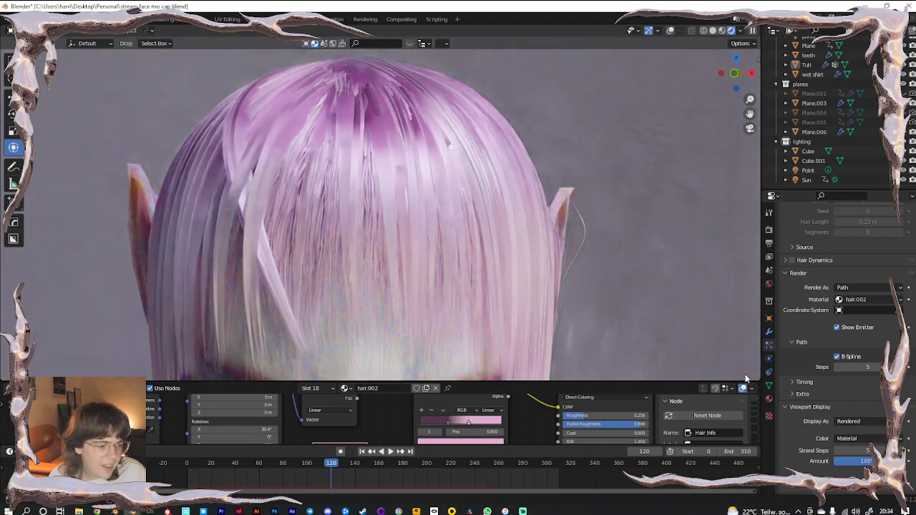
scroll(823, 422, down, 6)
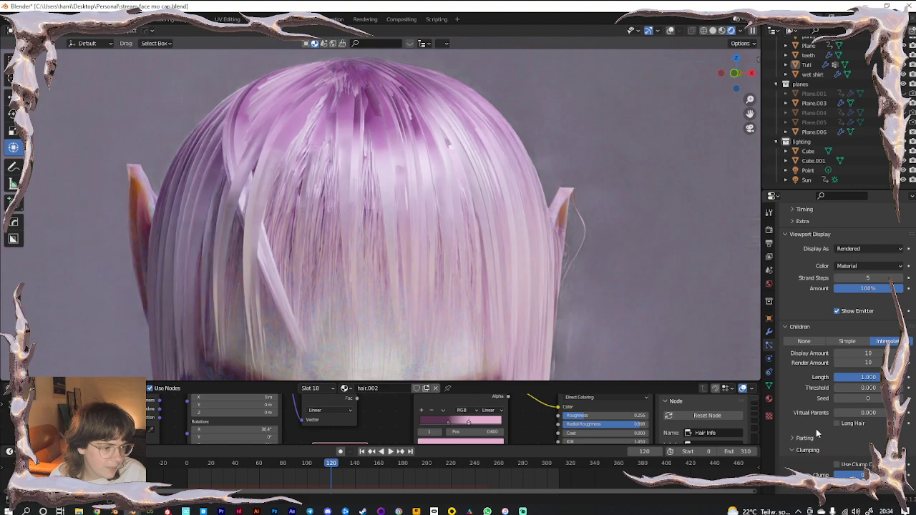
Reduce the hair's Diameter Root to 0.12 m for thinner strands
scroll(829, 422, down, 7)
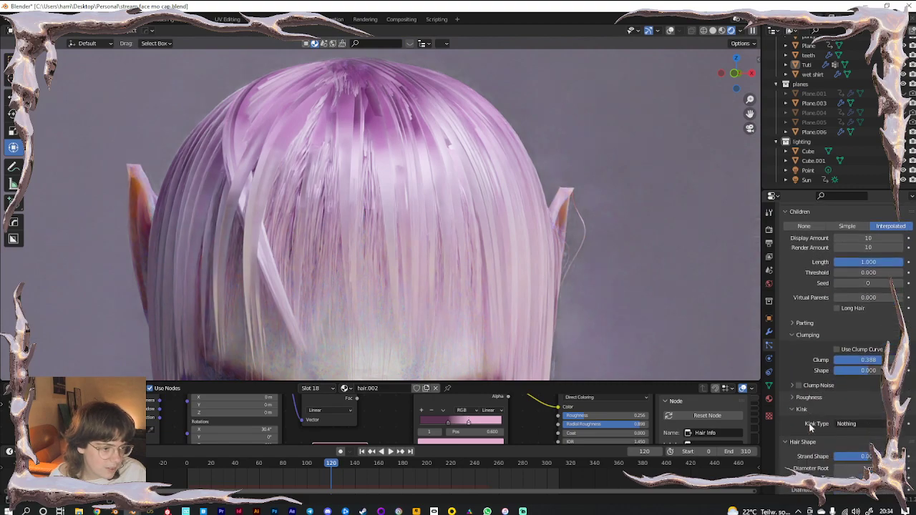
drag(857, 372, 794, 372)
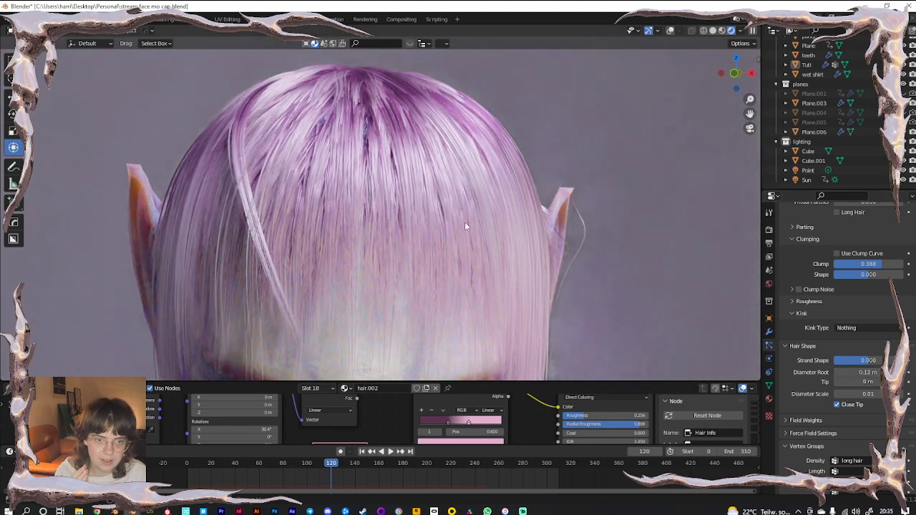
scroll(465, 226, down, 5)
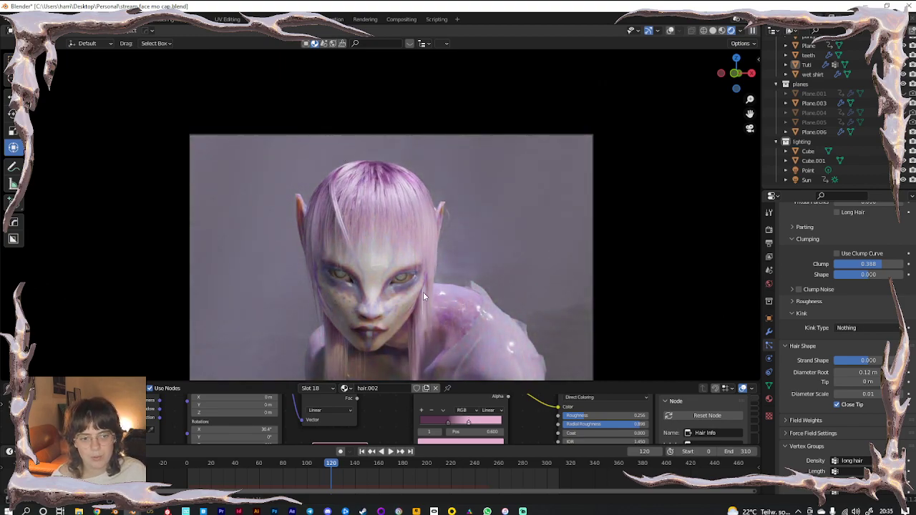
Restore viewport overlays, isolate Tuti in local view and check her through the camera
shift+middle_drag(449, 296, 451, 221)
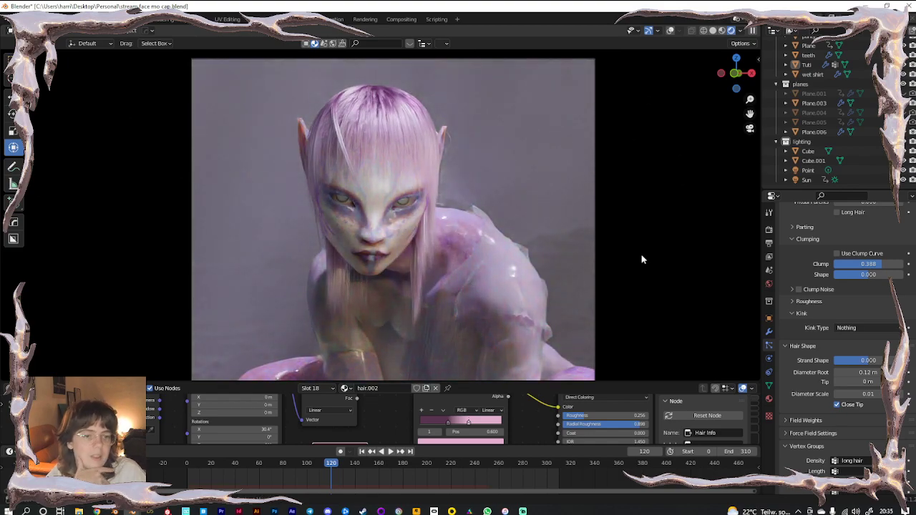
click(670, 31)
click(387, 143)
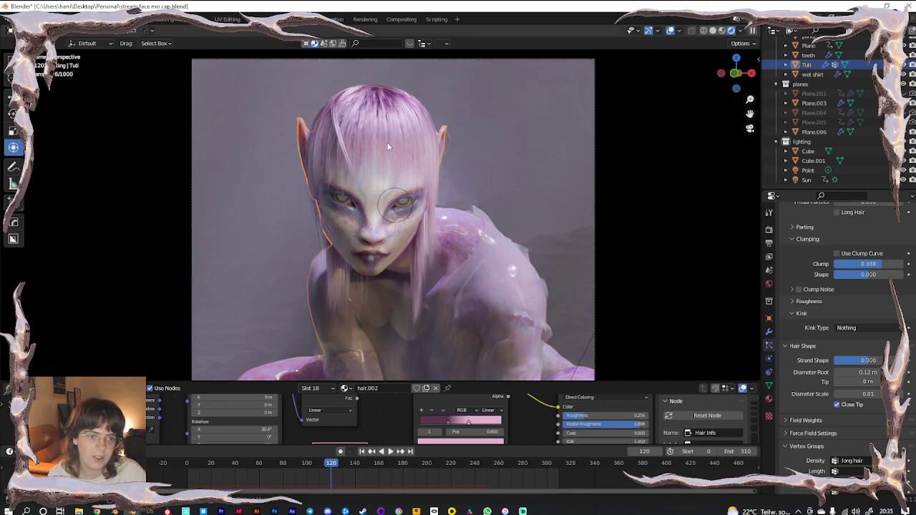
key(KP_Divide)
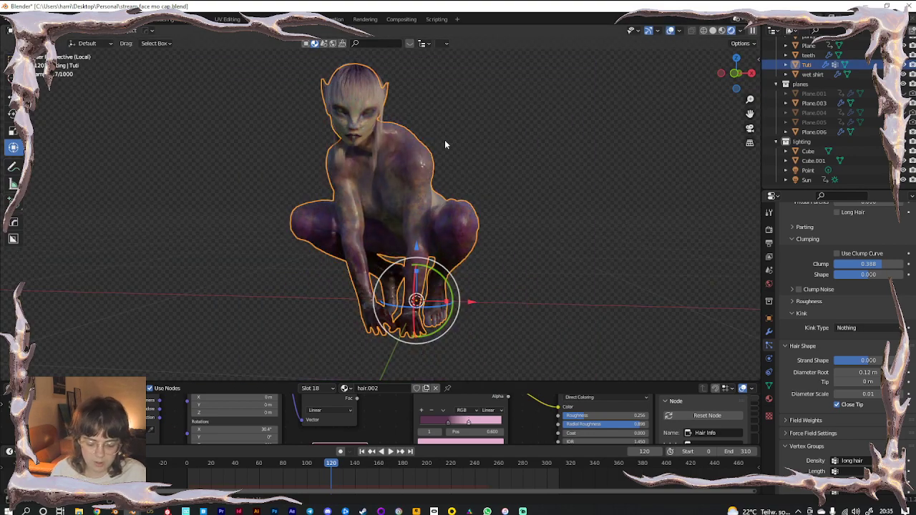
key(KP_0)
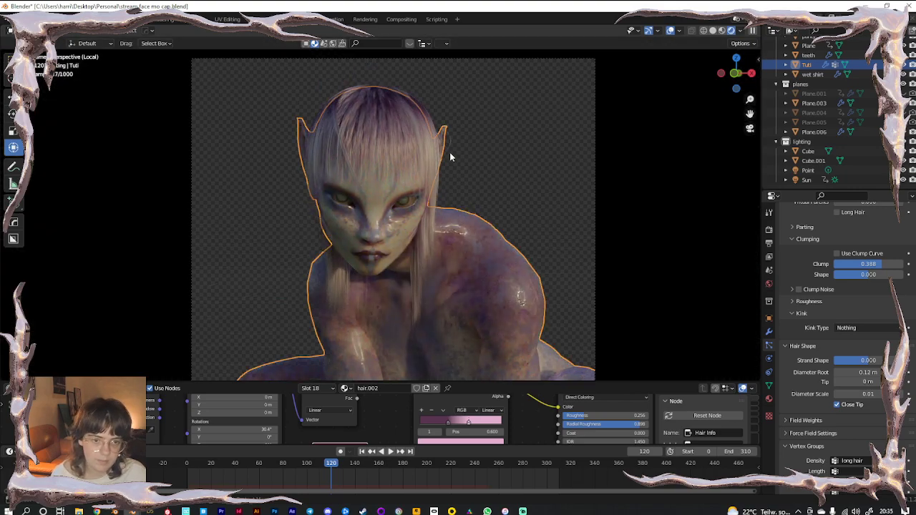
scroll(450, 157, up, 2)
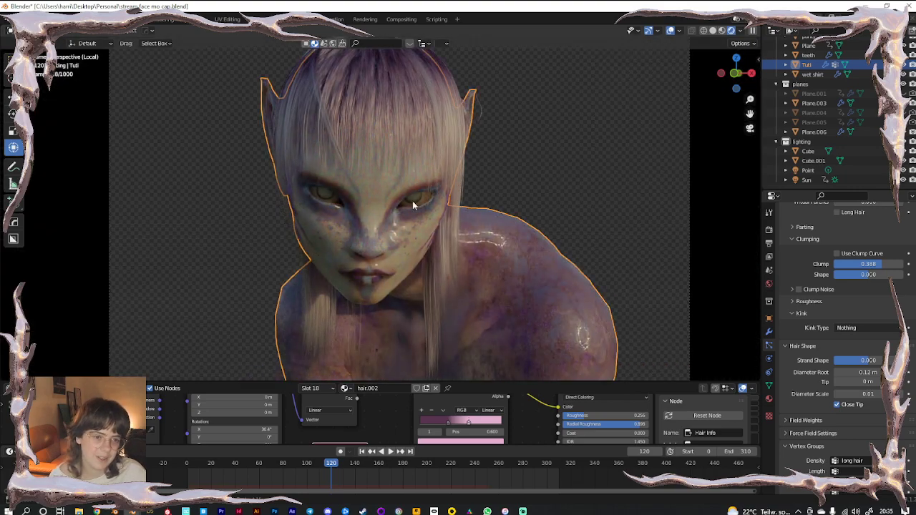
key(KP_Divide)
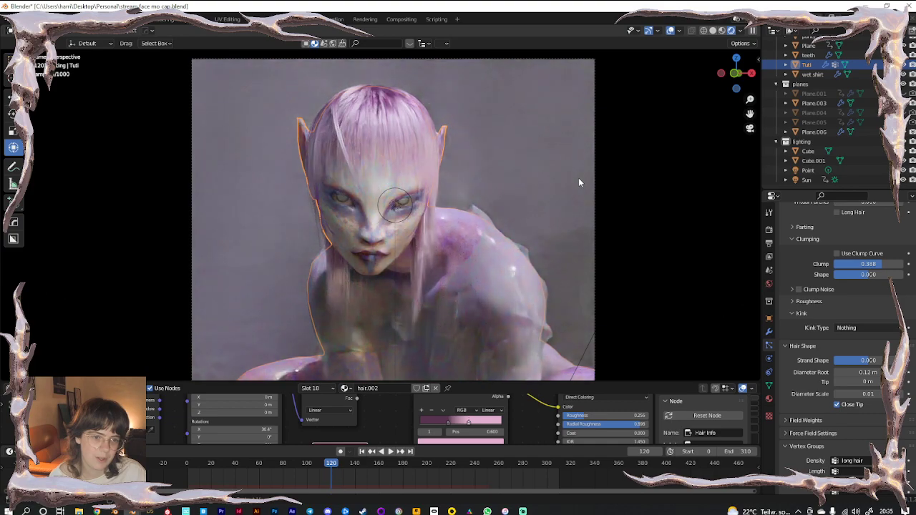
key(KP_Divide)
key(KP_0)
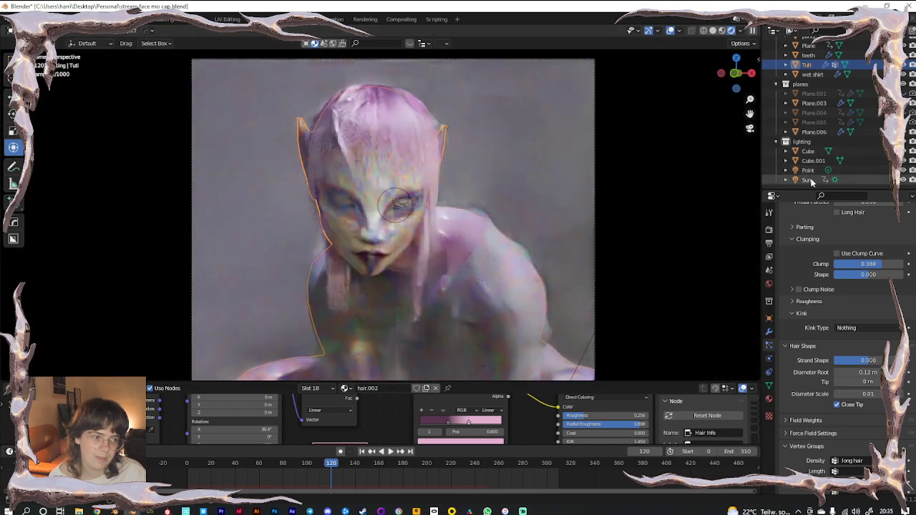
Isolate the Sun light in local view and return to the camera view
click(807, 180)
key(KP_Divide)
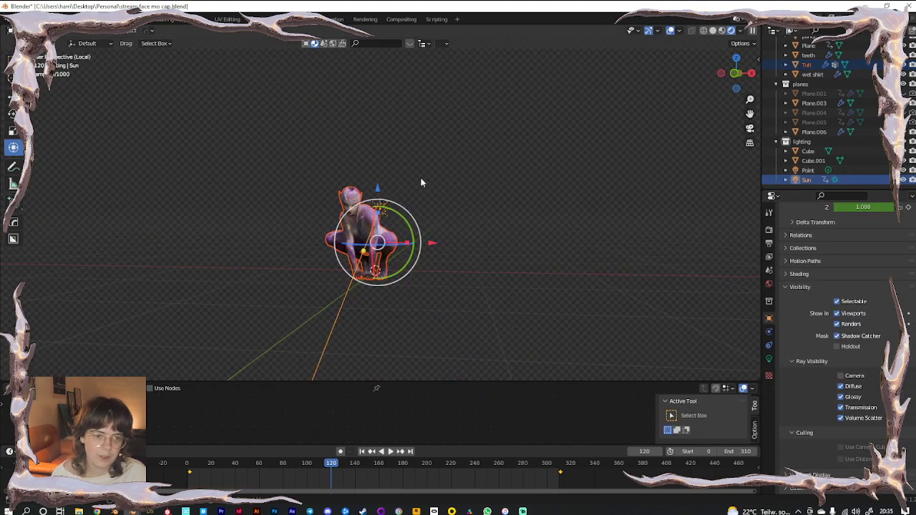
key(KP_0)
scroll(402, 170, up, 3)
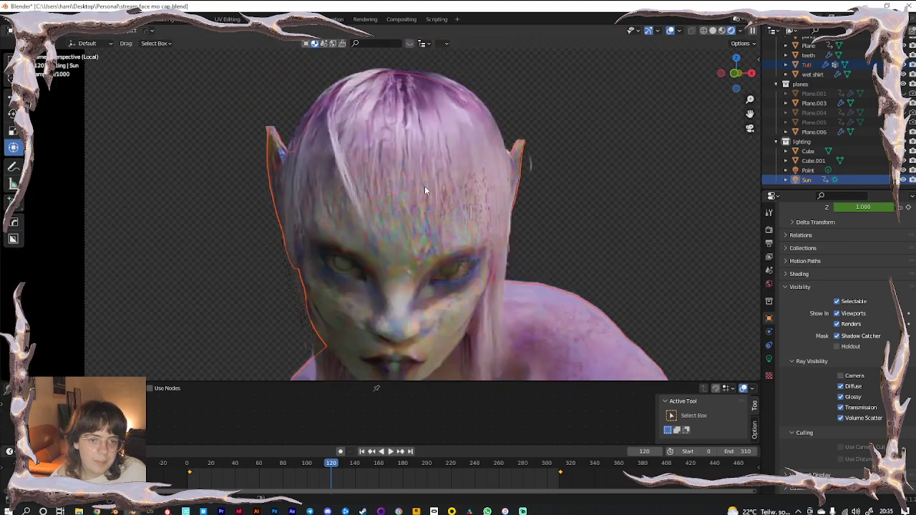
scroll(424, 185, up, 3)
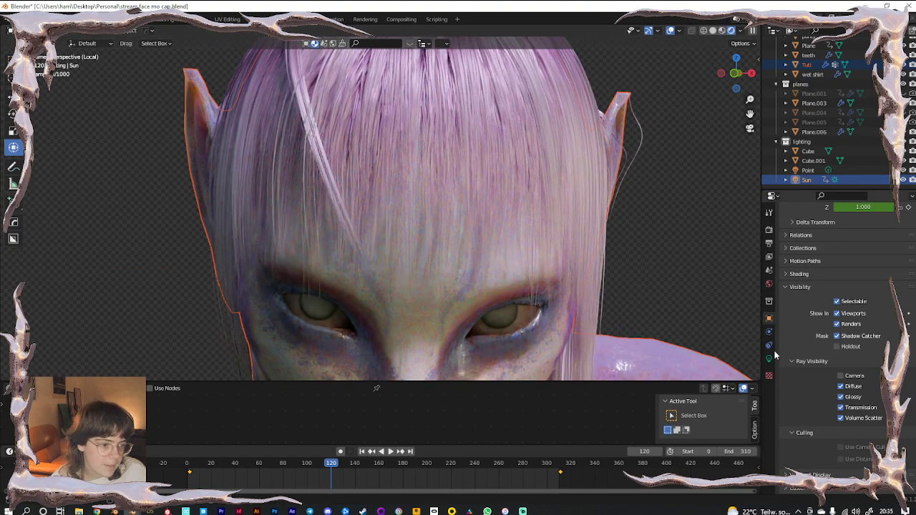
Select Tuti and bring up the hair's Kink Type choices
click(506, 277)
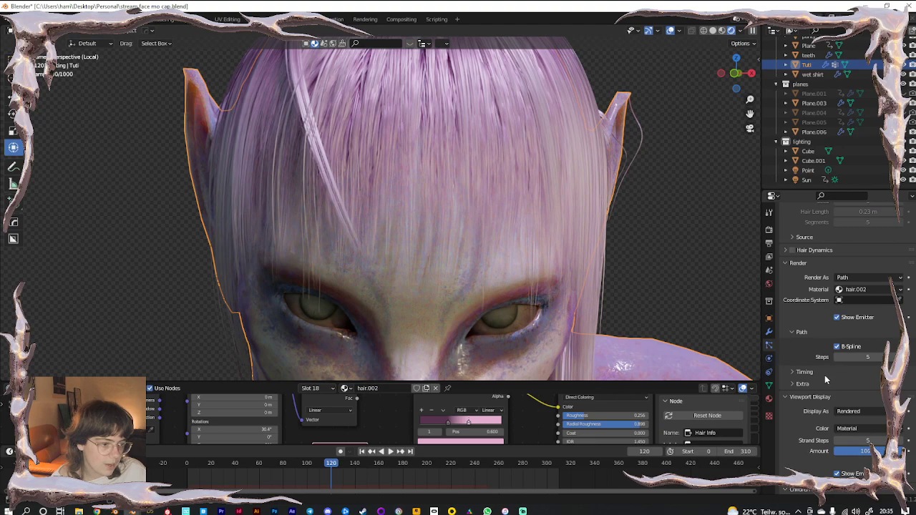
scroll(819, 379, down, 10)
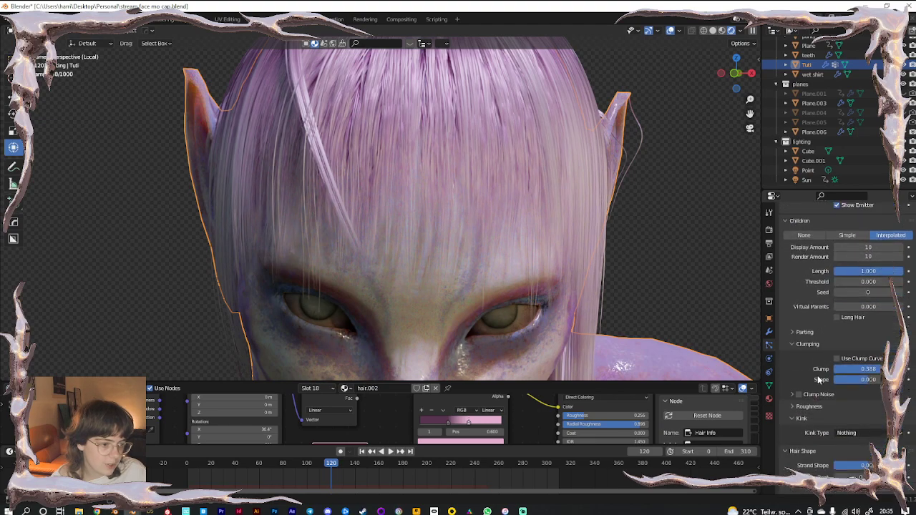
scroll(819, 379, down, 2)
click(847, 356)
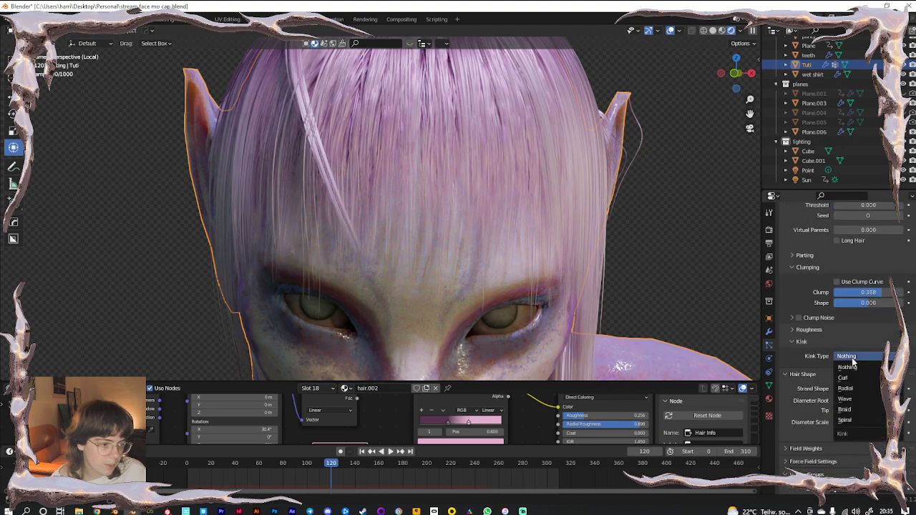
Give the hair a Wave kink with 0.002 m amplitude in Solid shading
click(848, 398)
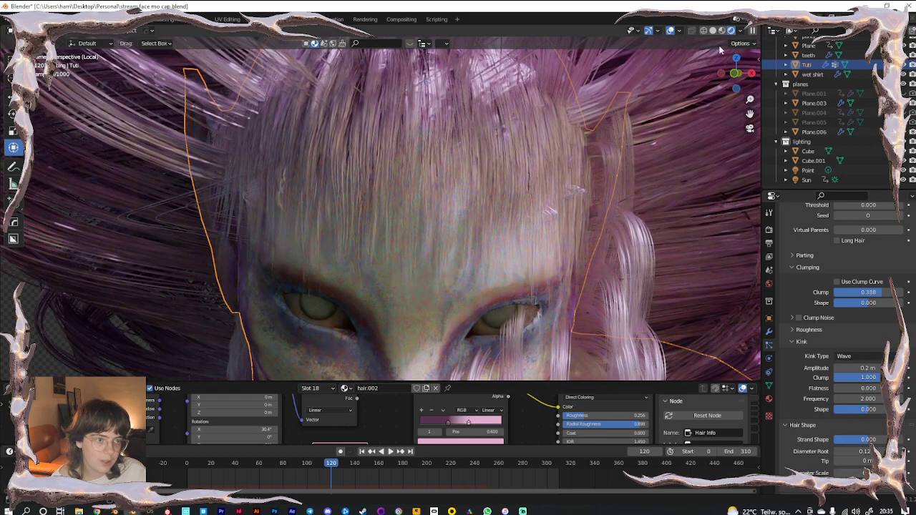
click(714, 32)
scroll(530, 220, down, 5)
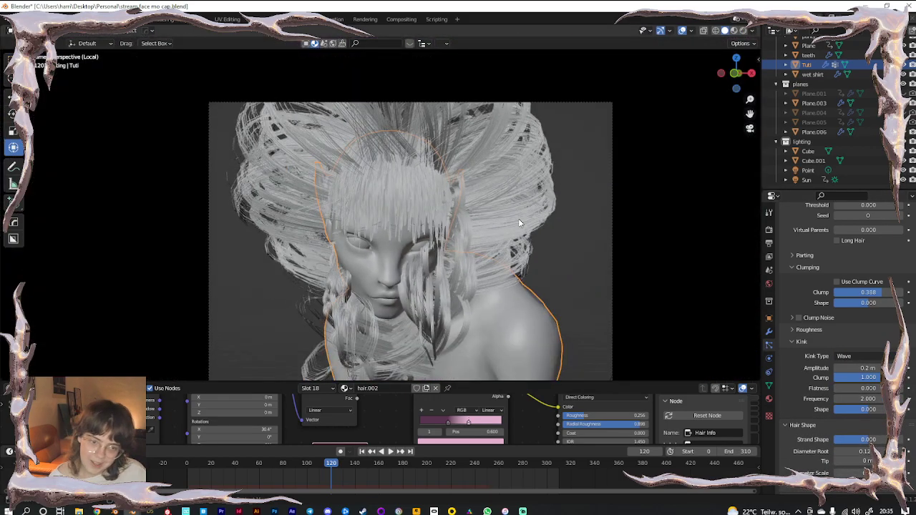
double_click(868, 368)
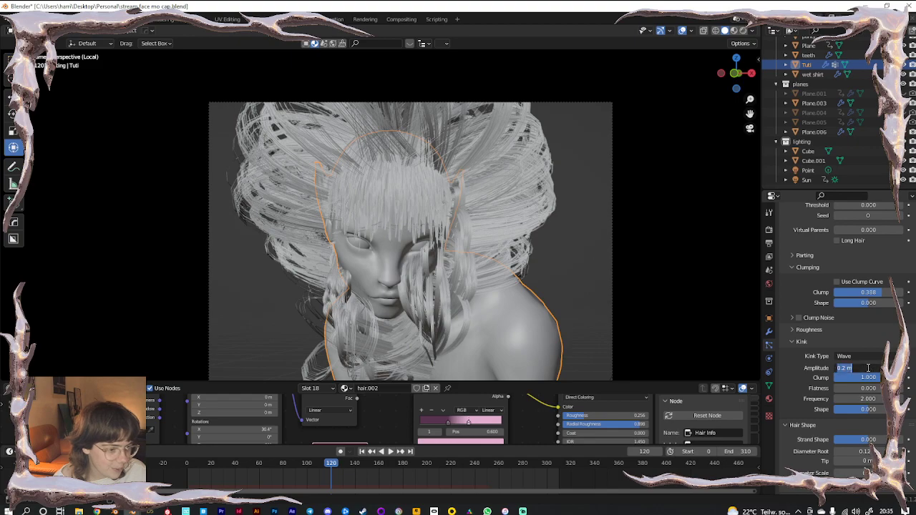
key(BackSpace)
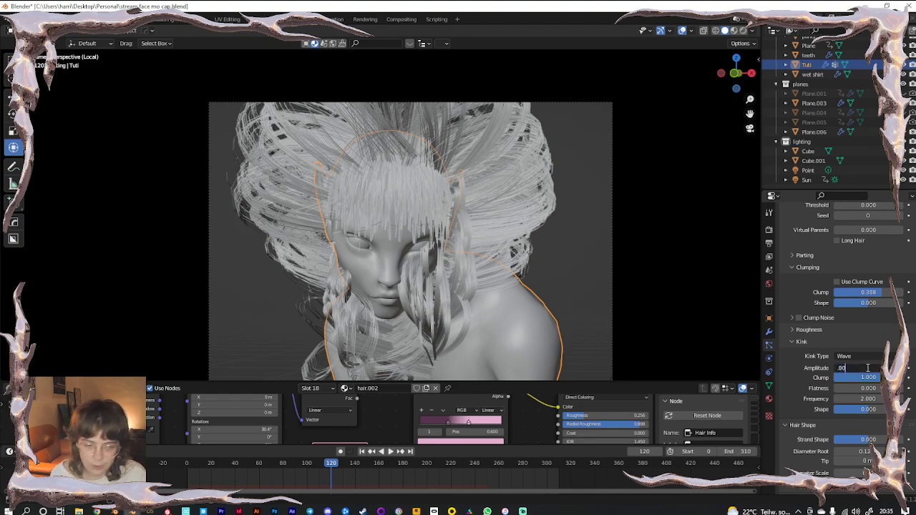
text(.002)
key(Return)
Adjust the kink shape and change the kink amplitude to 0.005 m
drag(857, 412, 883, 412)
click(869, 368)
click(869, 368)
text(5)
key(Return)
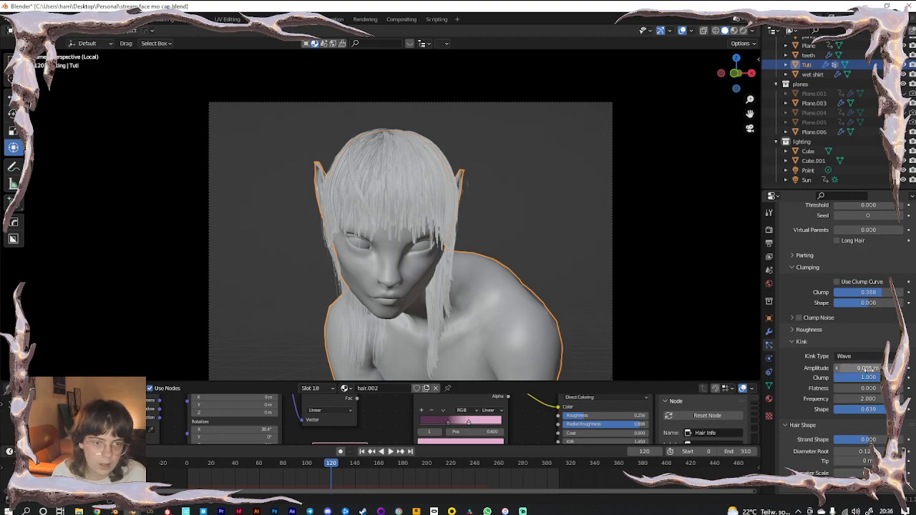
Raise the hair's kink flatness to 1.000
scroll(468, 229, up, 3)
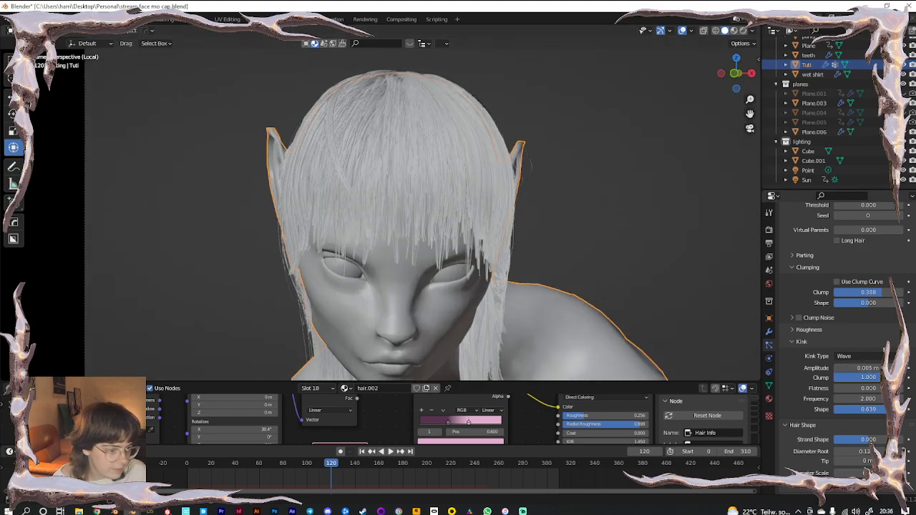
drag(865, 389, 915, 389)
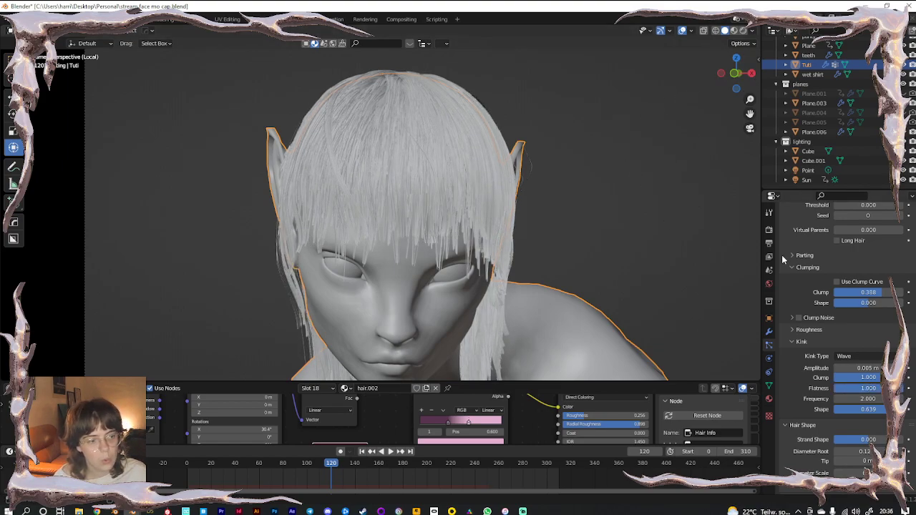
scroll(815, 346, up, 15)
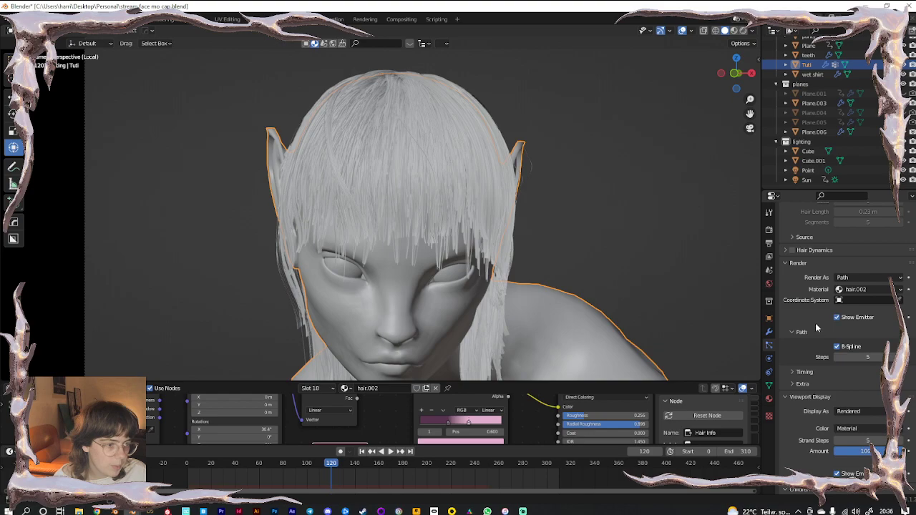
scroll(830, 377, down, 13)
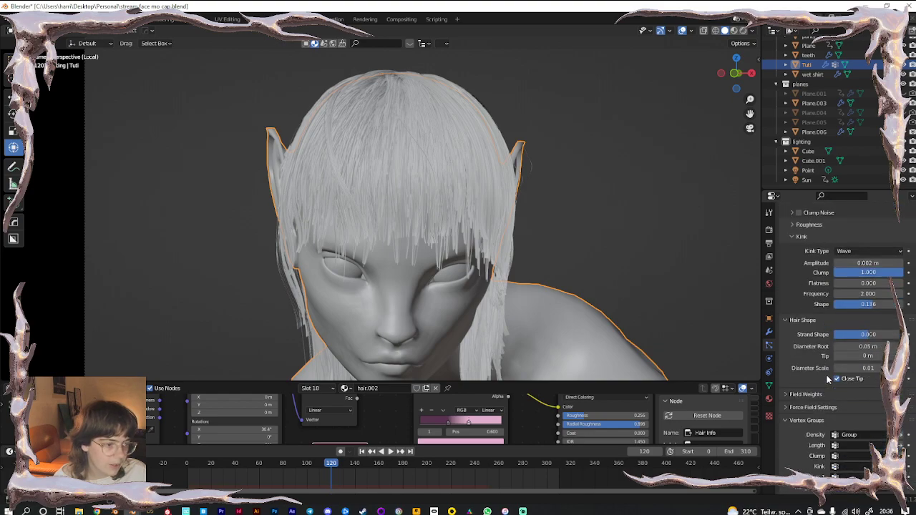
drag(859, 283, 898, 283)
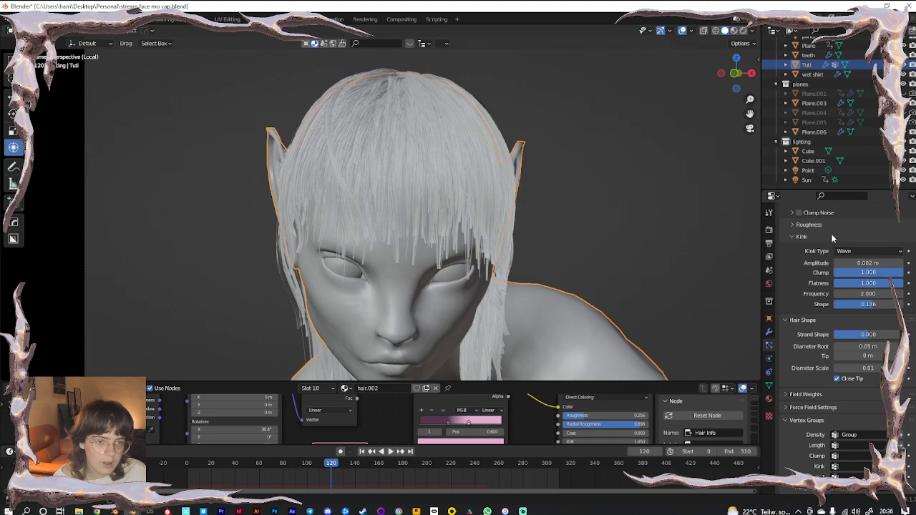
Switch to Rendered shading, nudge flatness, deselect the figure and view through the camera
click(743, 31)
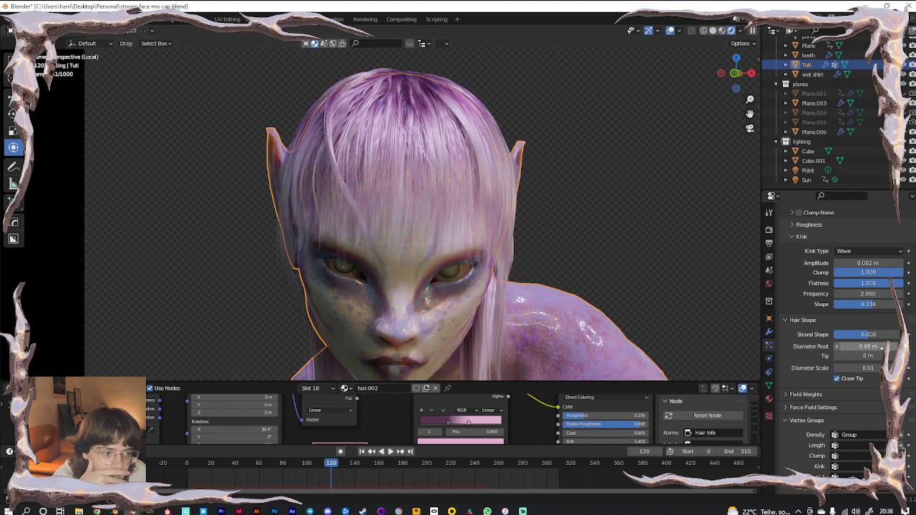
mouse_move(897, 288)
mouse_down()
mouse_move(834, 286)
mouse_move(901, 286)
mouse_up()
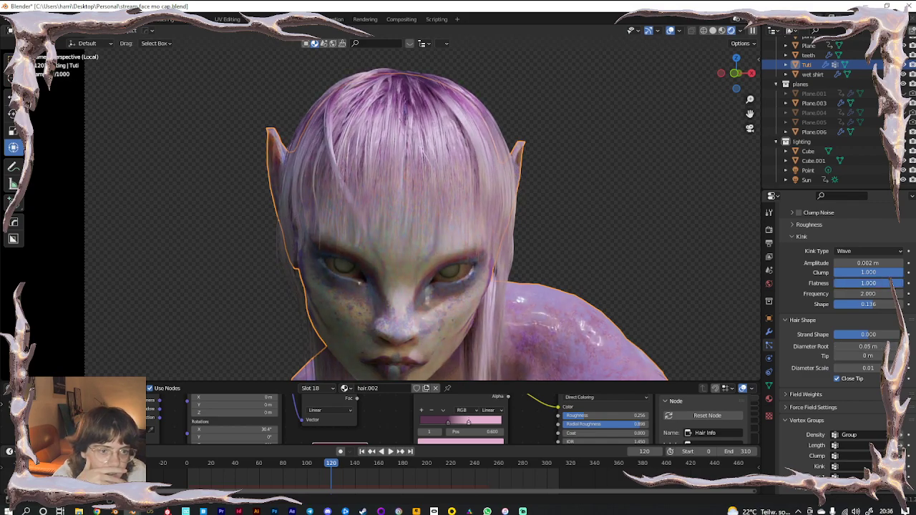
click(615, 240)
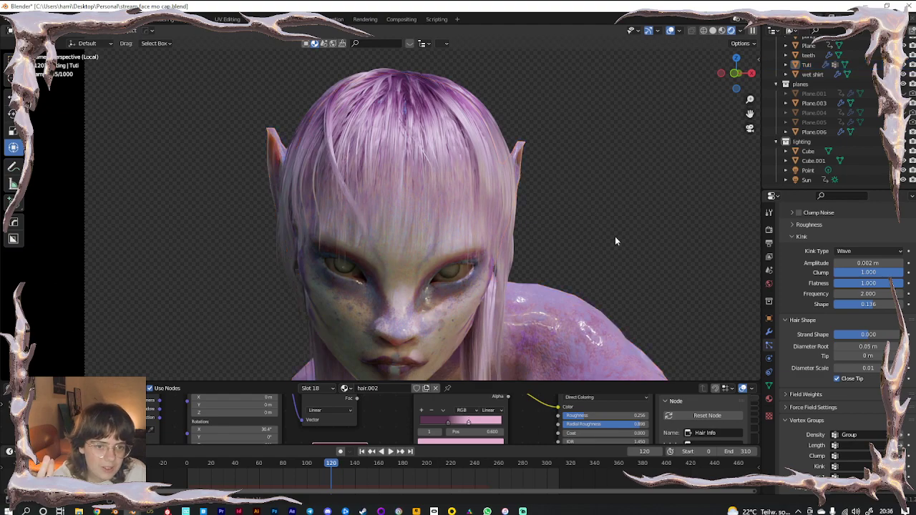
key(KP_0)
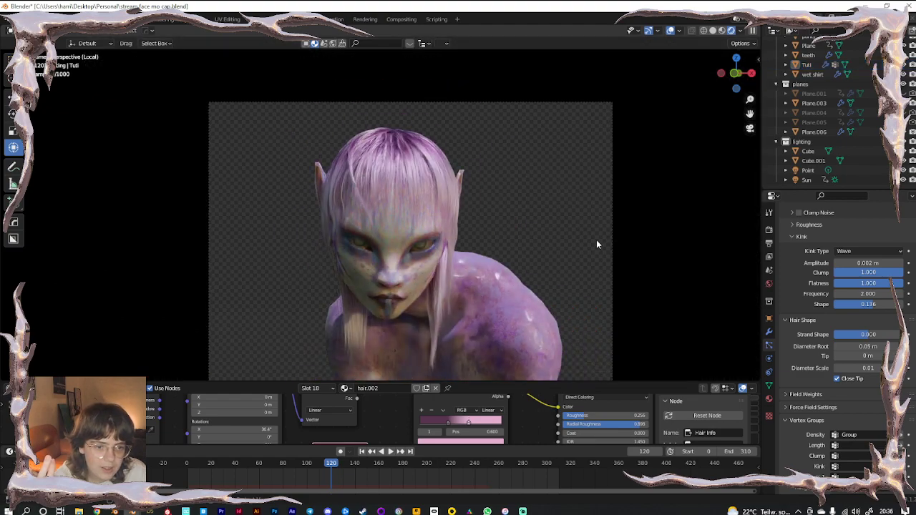
Set the hair children Display Amount and Render Amount to 20
scroll(587, 247, up, 3)
scroll(840, 282, up, 15)
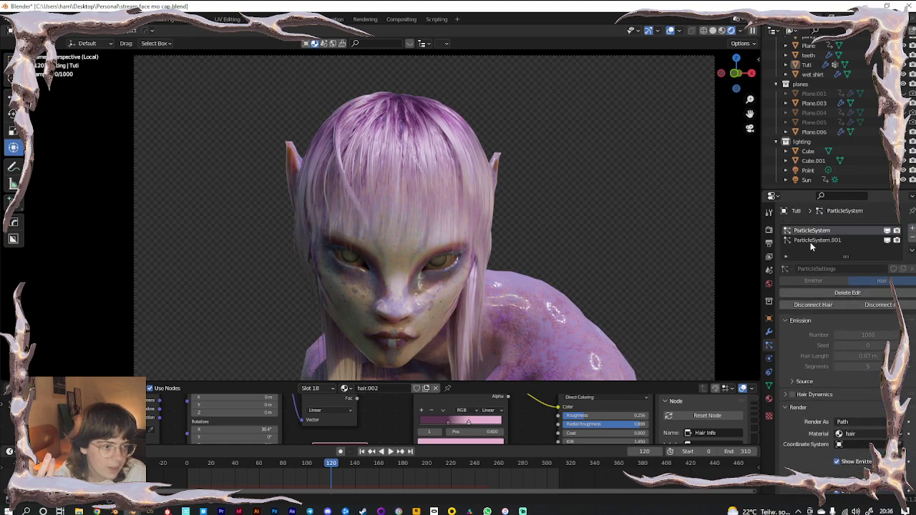
scroll(817, 353, down, 10)
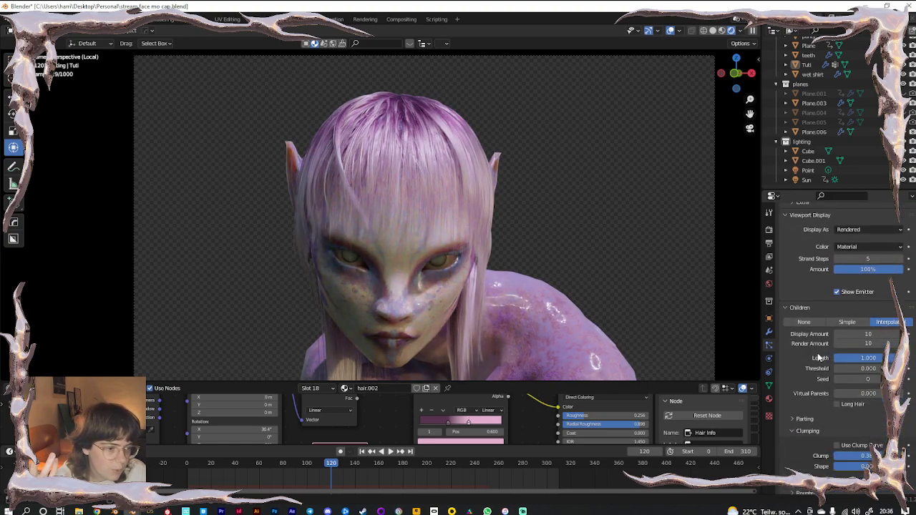
scroll(819, 357, down, 2)
scroll(813, 361, down, 2)
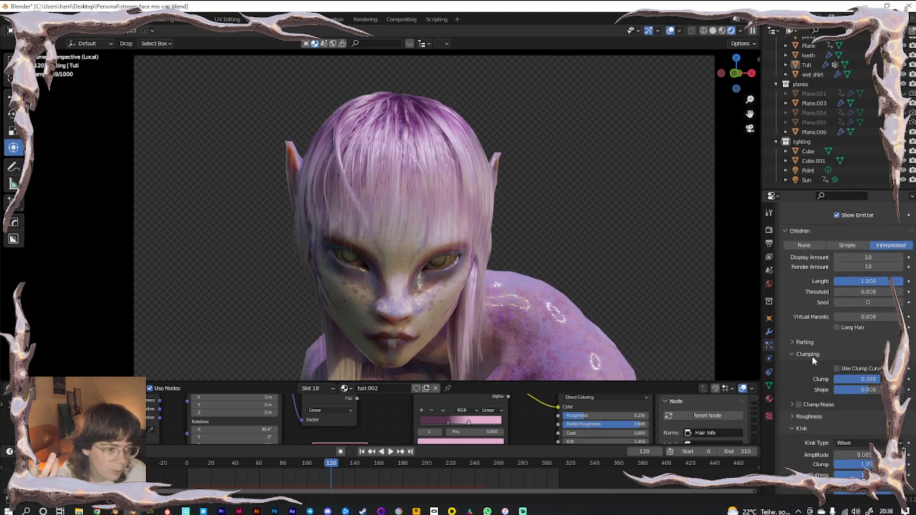
scroll(813, 362, up, 8)
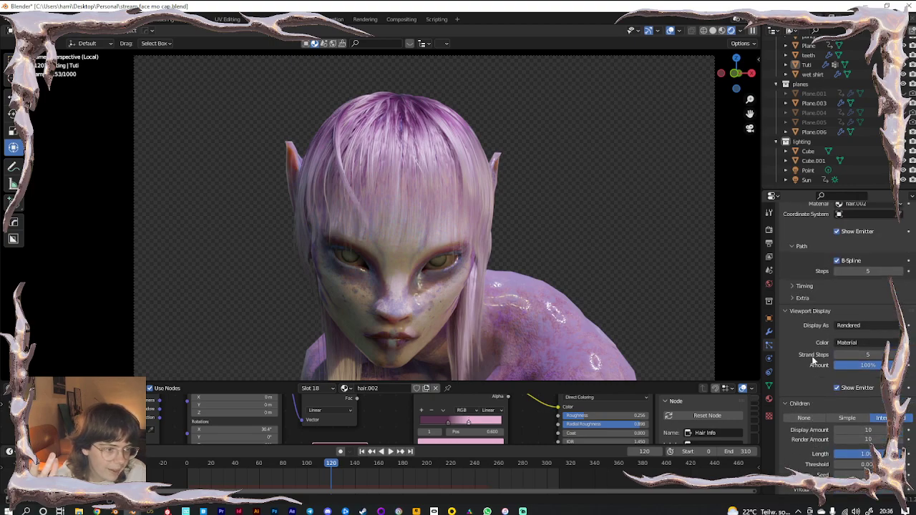
scroll(813, 361, down, 4)
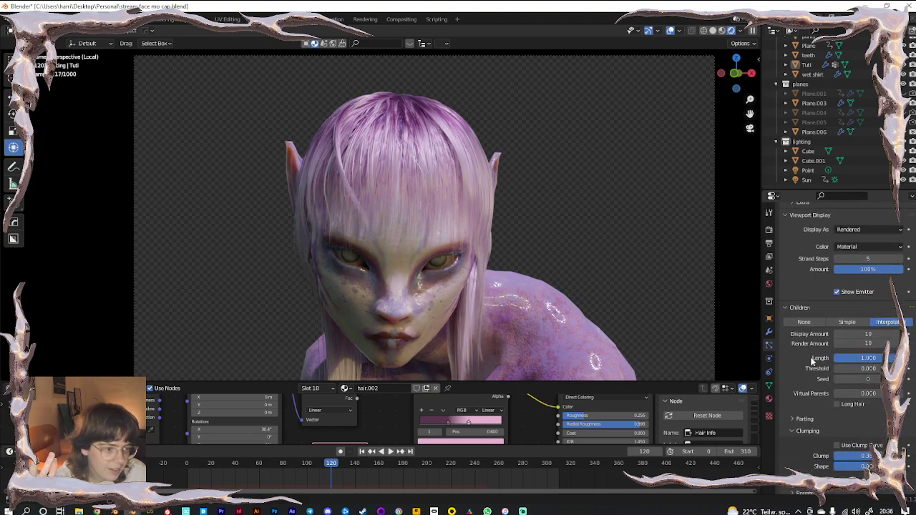
click(864, 334)
text(2)
key(Return)
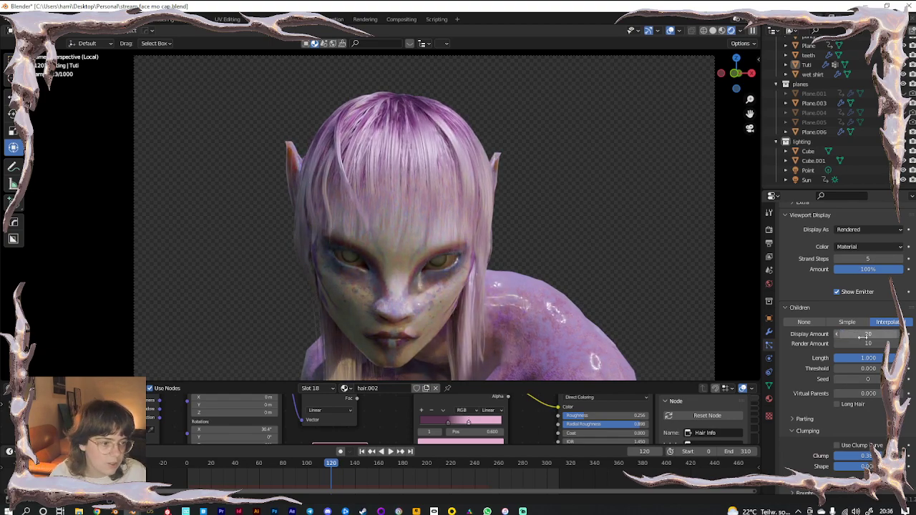
click(864, 343)
text(20)
key(Return)
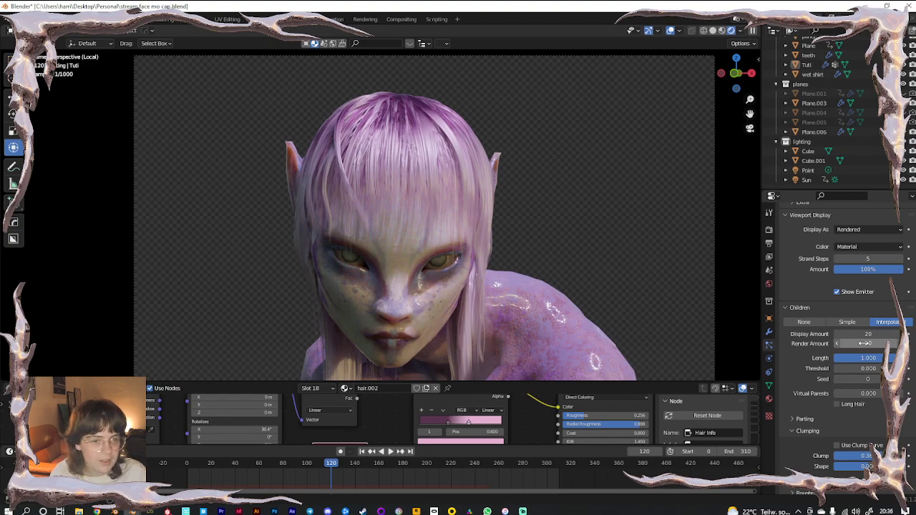
Set the children Clumping Clump value to 0.204
scroll(823, 409, down, 4)
drag(871, 380, 834, 380)
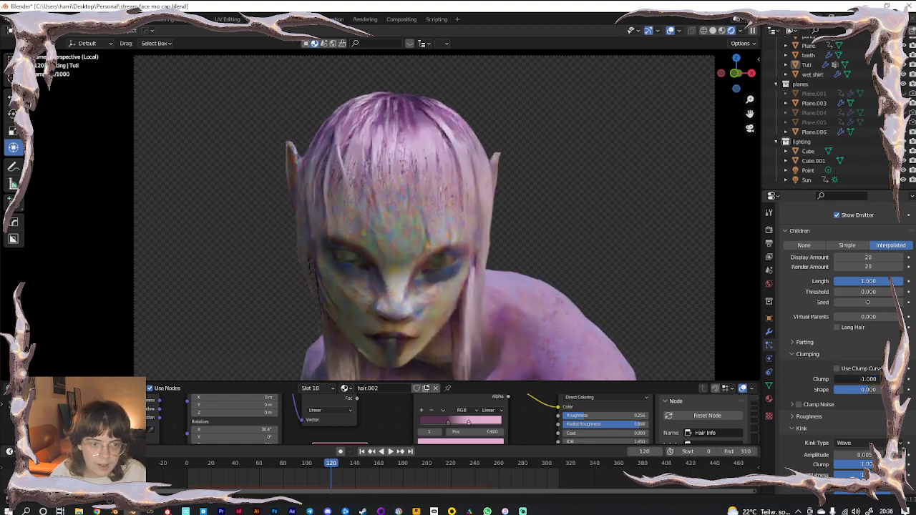
click(851, 381)
text(0)
key(Return)
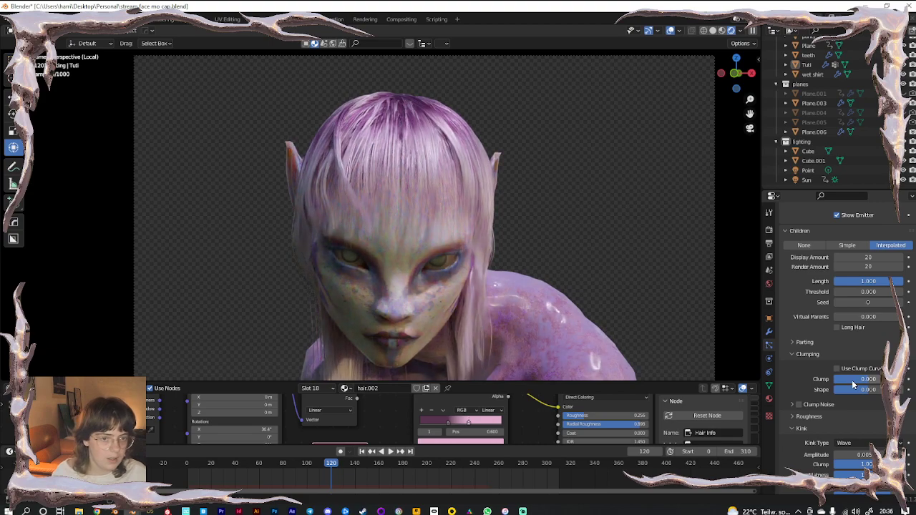
middle_drag(540, 280, 703, 319)
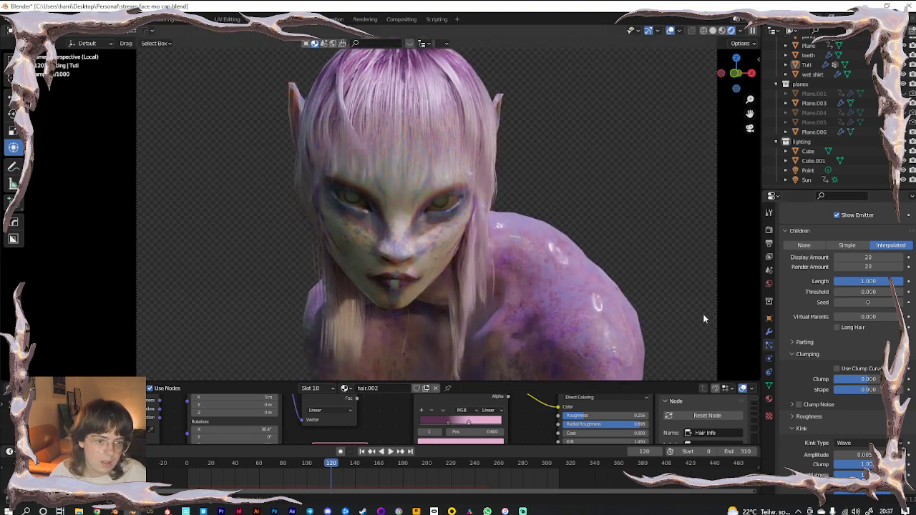
drag(874, 379, 875, 379)
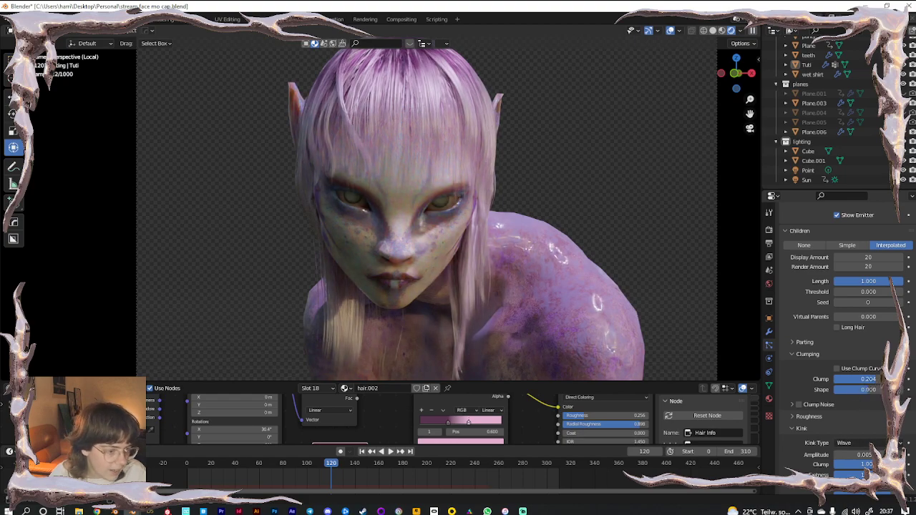
Raise the kink amplitude to 0.01 m
scroll(813, 457, down, 3)
click(848, 378)
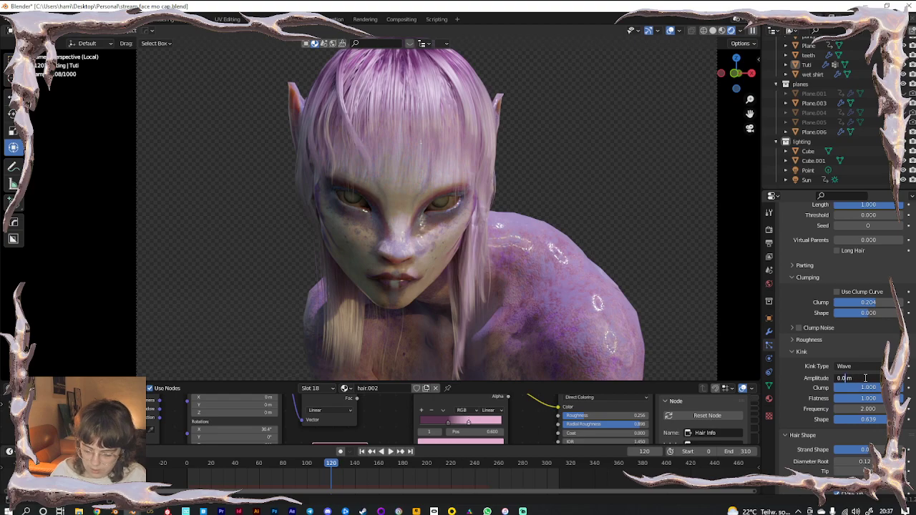
key(Return)
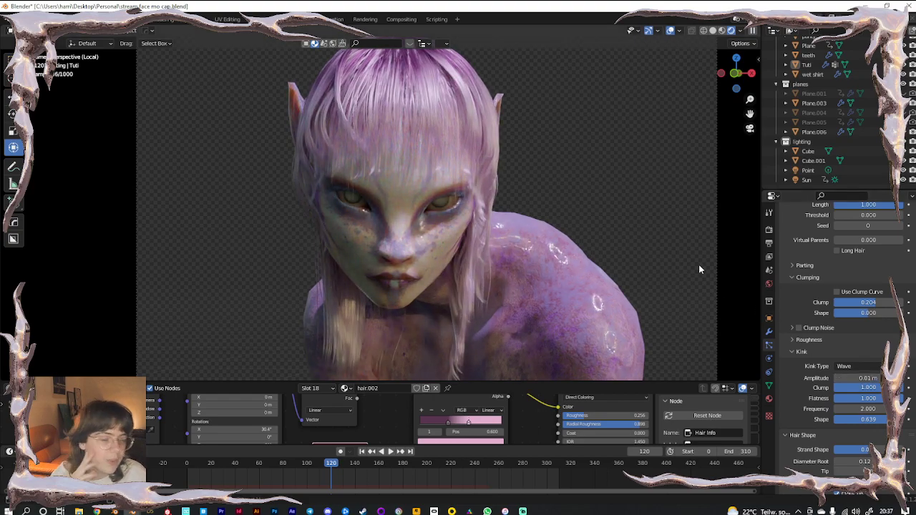
Tweak the kink shape and frequency while comparing Solid and Rendered shading through the camera
click(714, 31)
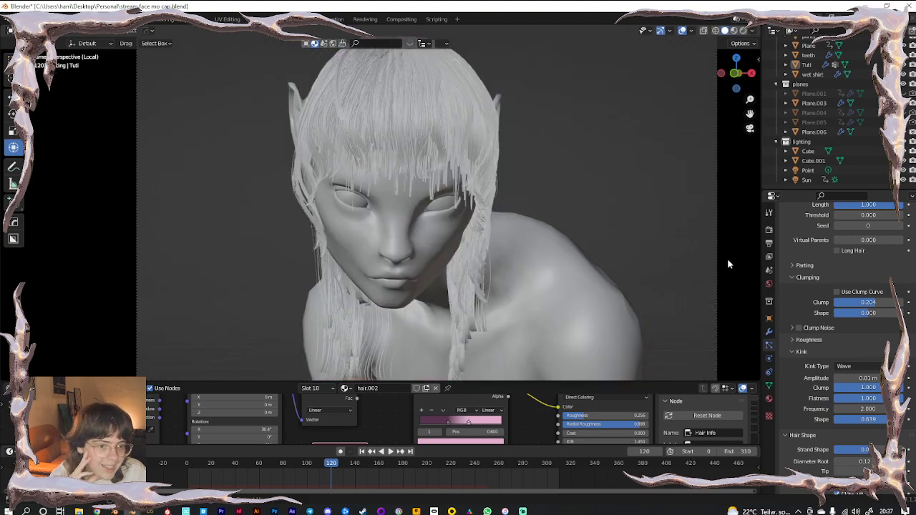
mouse_move(868, 419)
mouse_down()
mouse_move(844, 419)
mouse_move(871, 419)
mouse_up()
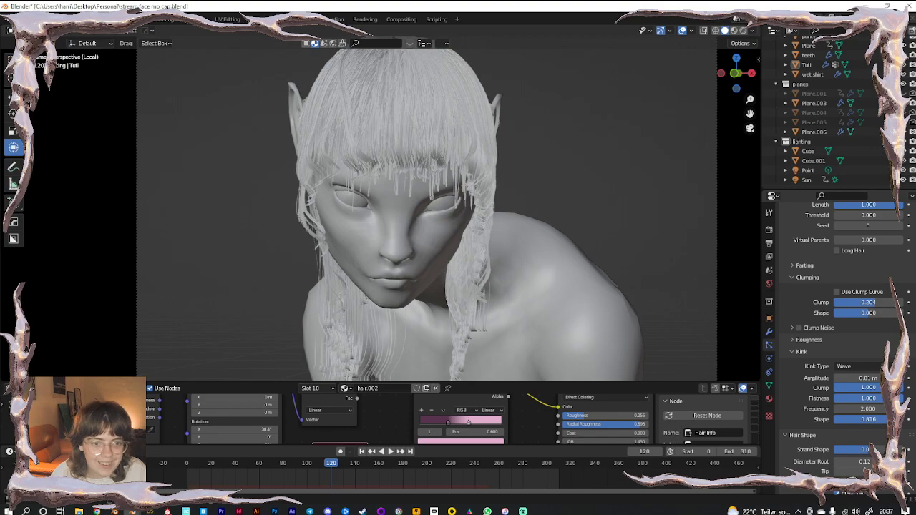
key(KP_0)
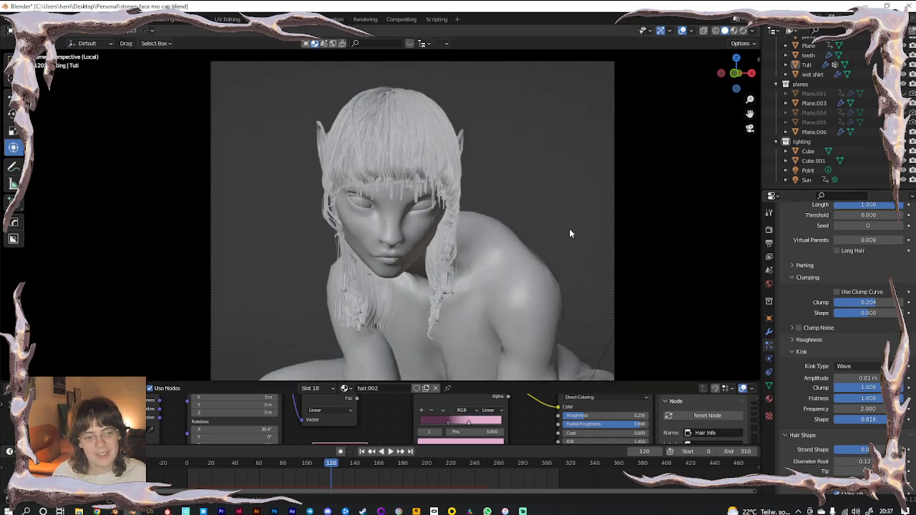
click(742, 31)
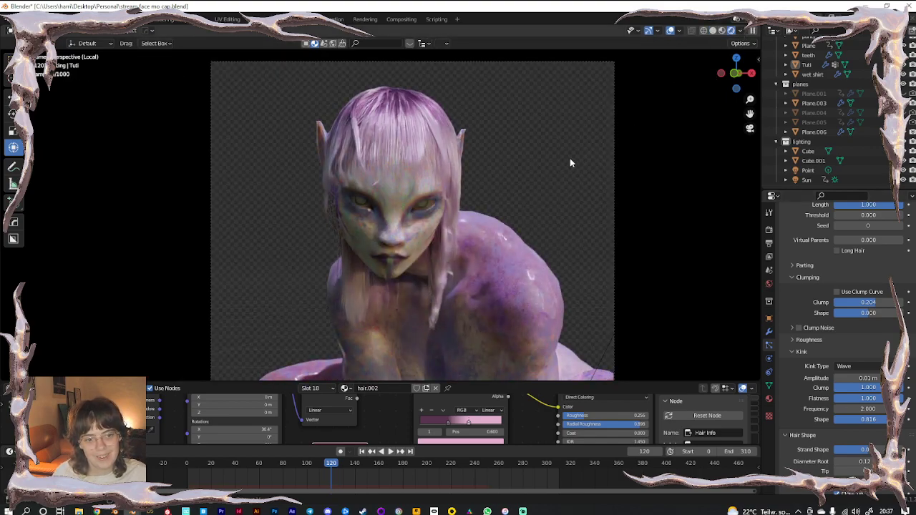
click(712, 32)
mouse_move(853, 409)
mouse_down()
mouse_move(903, 409)
mouse_move(835, 420)
mouse_move(845, 420)
mouse_up()
Lower the kink amplitude to 0.003 m and set the kink shape to 0.421
click(862, 378)
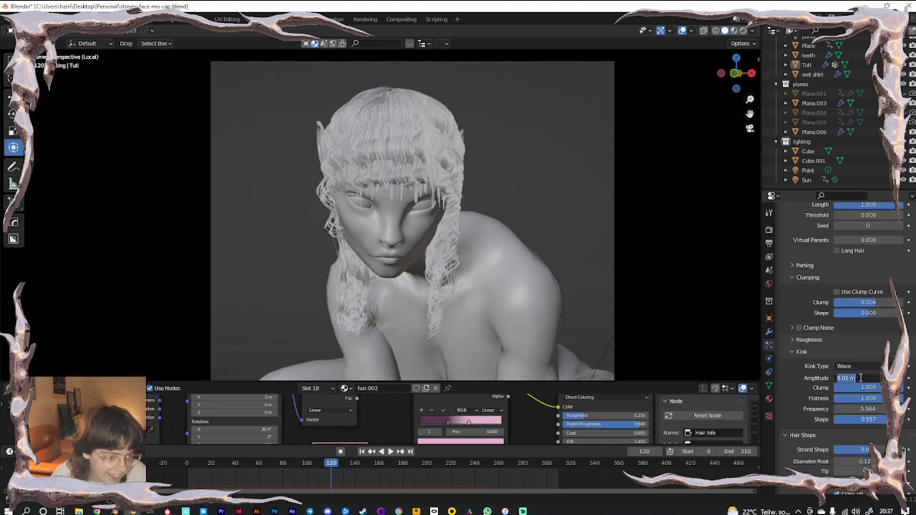
click(849, 377)
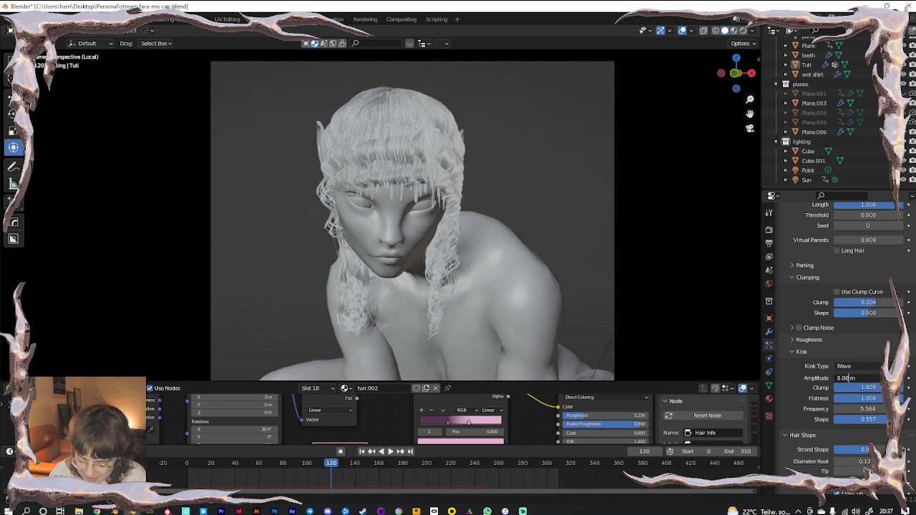
key(Return)
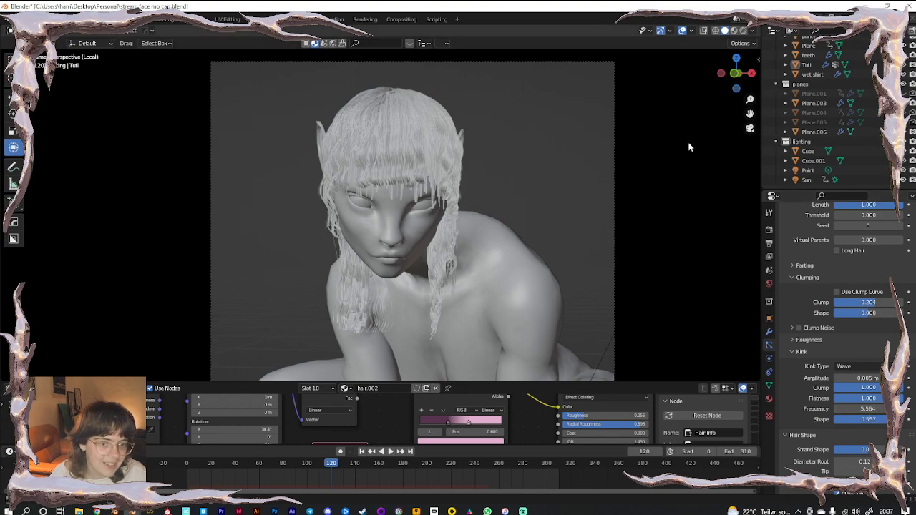
click(742, 30)
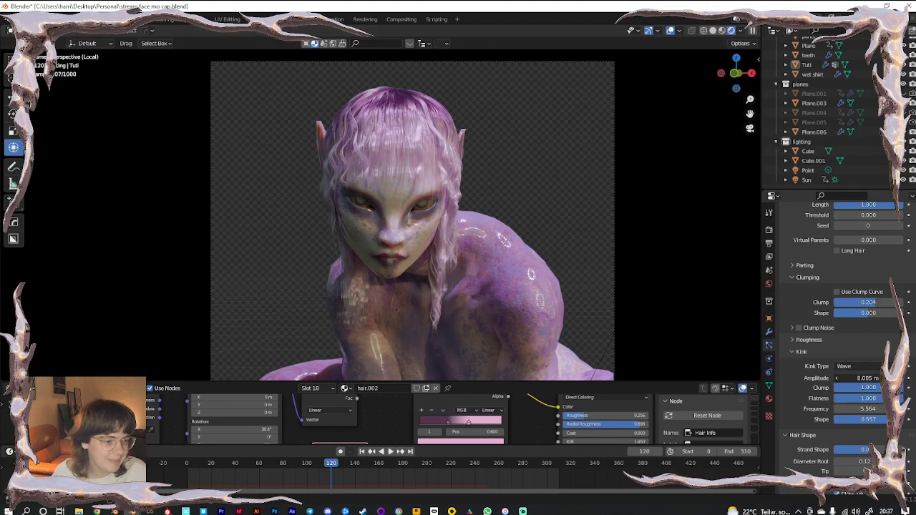
click(855, 378)
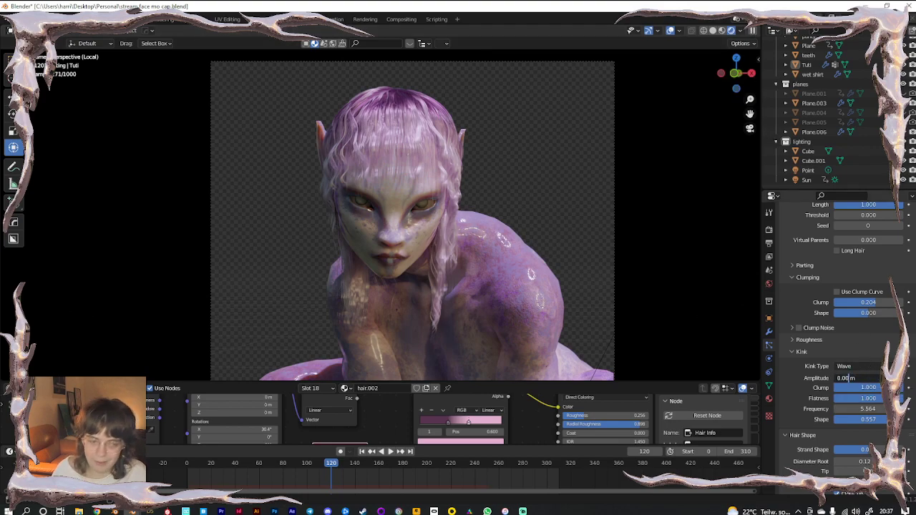
text(0.003)
key(Return)
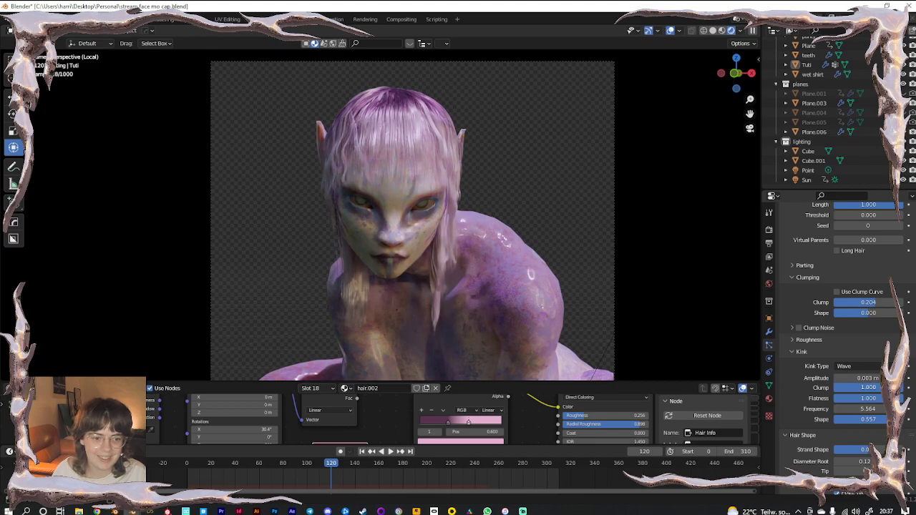
mouse_move(864, 419)
mouse_down()
mouse_move(880, 419)
mouse_move(856, 419)
mouse_up()
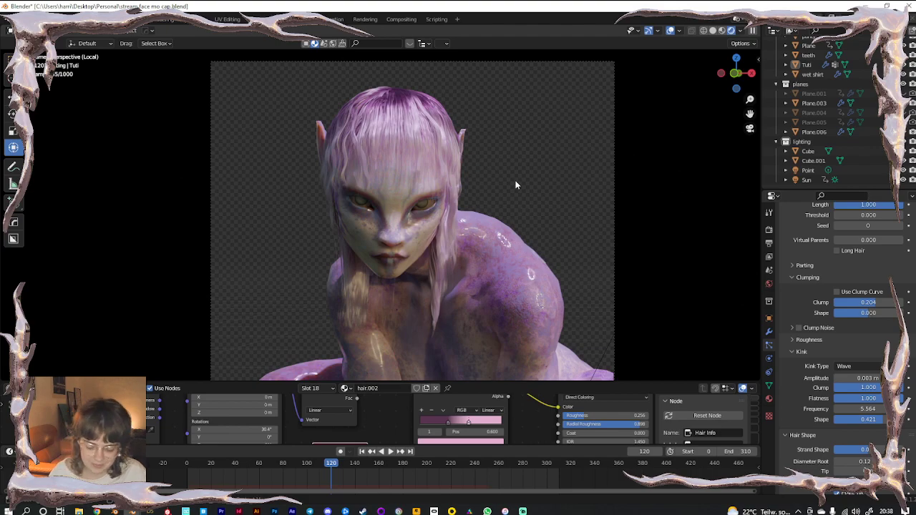
Leave local view to show the whole scene and move to frame 184
key(KP_Divide)
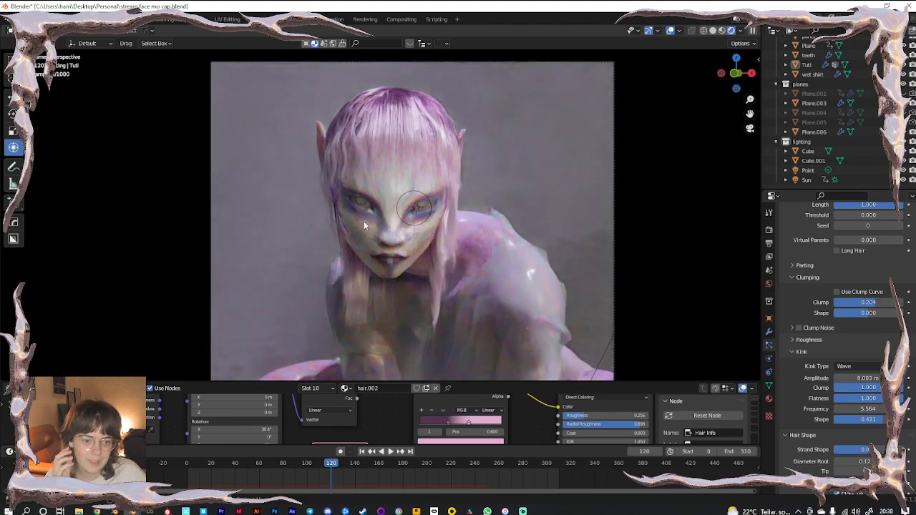
drag(405, 465, 408, 466)
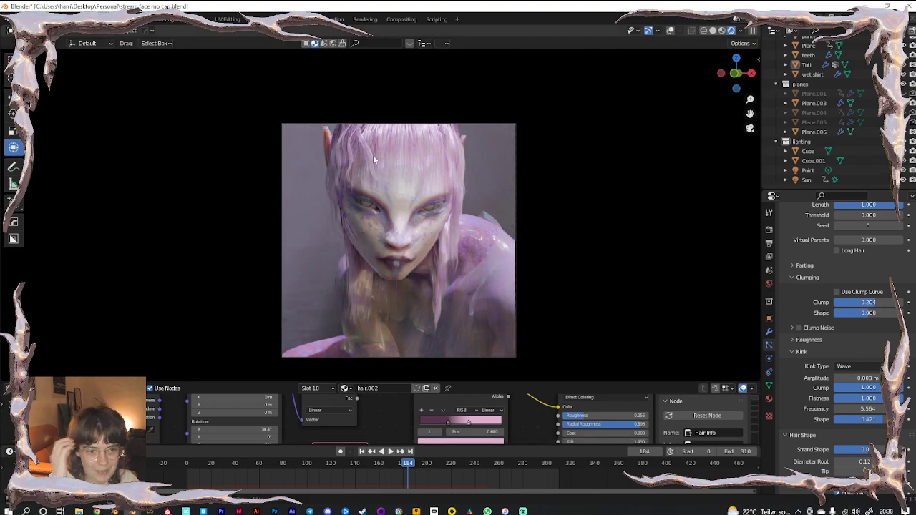
scroll(374, 156, up, 3)
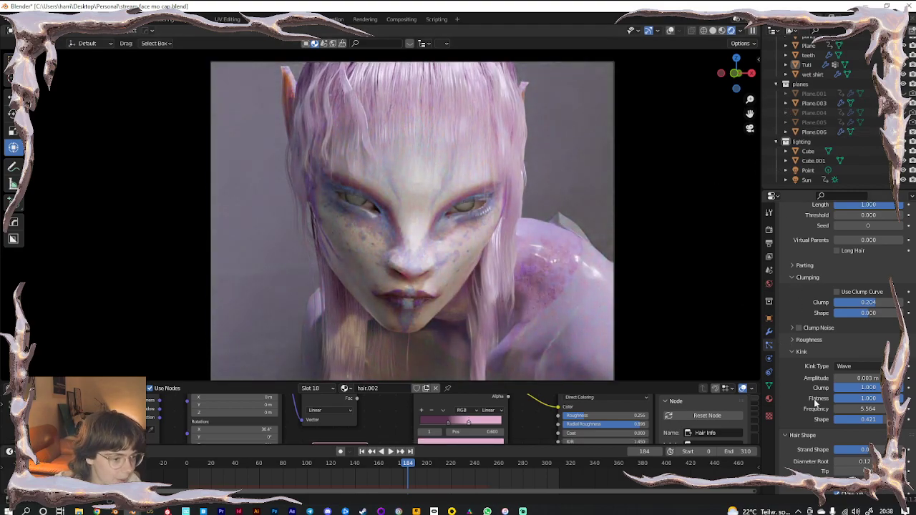
scroll(812, 411, down, 3)
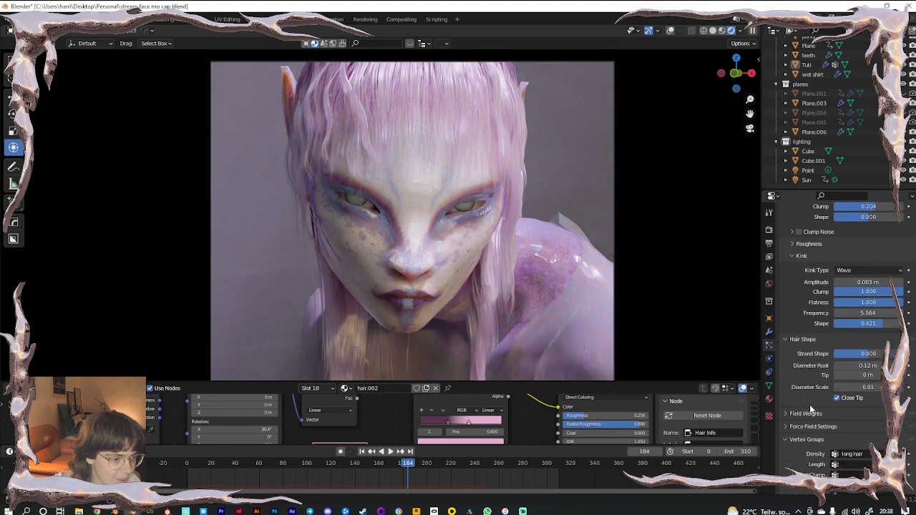
Try a little uniform roughness on the hair, then drag it back toward zero
click(811, 244)
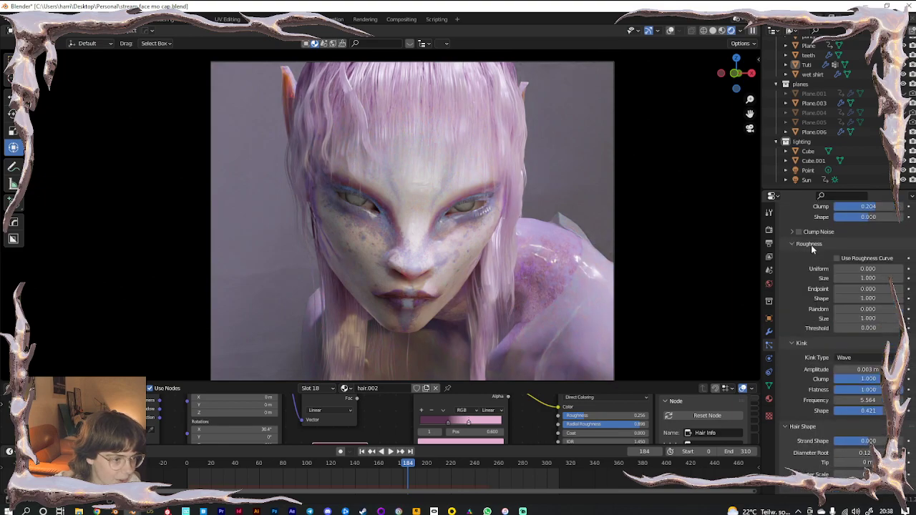
drag(866, 268, 874, 268)
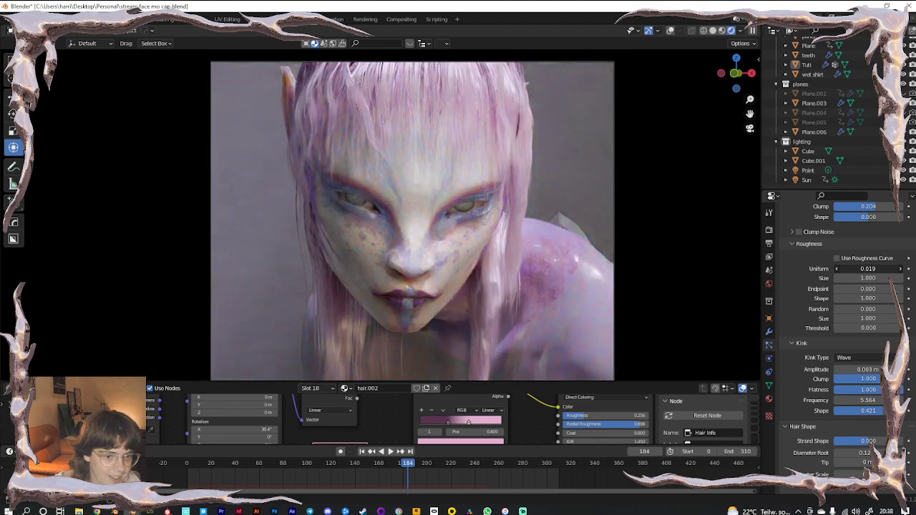
click(714, 31)
drag(867, 269, 863, 269)
Set the hair's Roughness Uniform value to exactly 0
click(862, 269)
text(0)
key(Return)
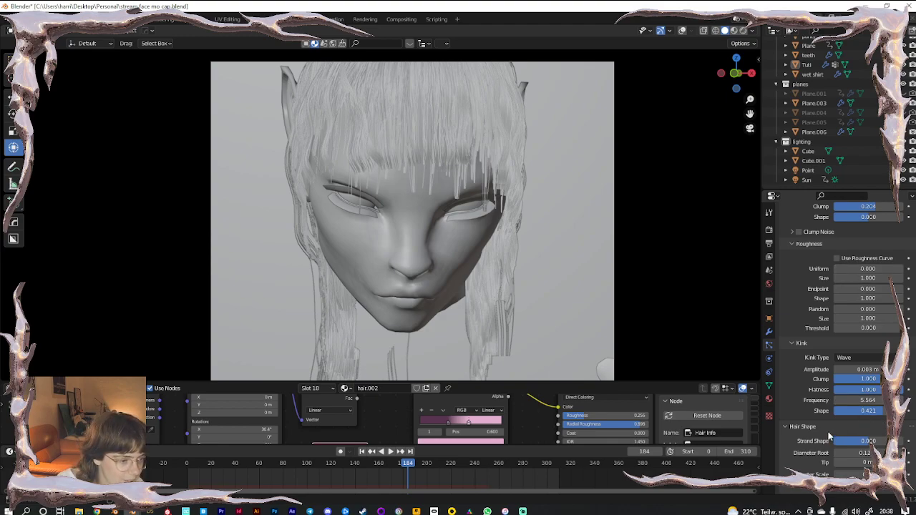
scroll(829, 435, down, 3)
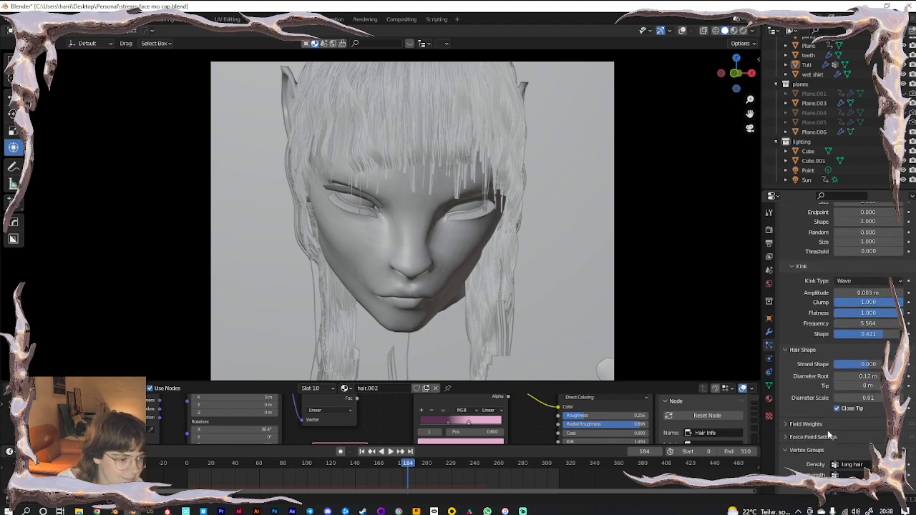
scroll(827, 427, up, 5)
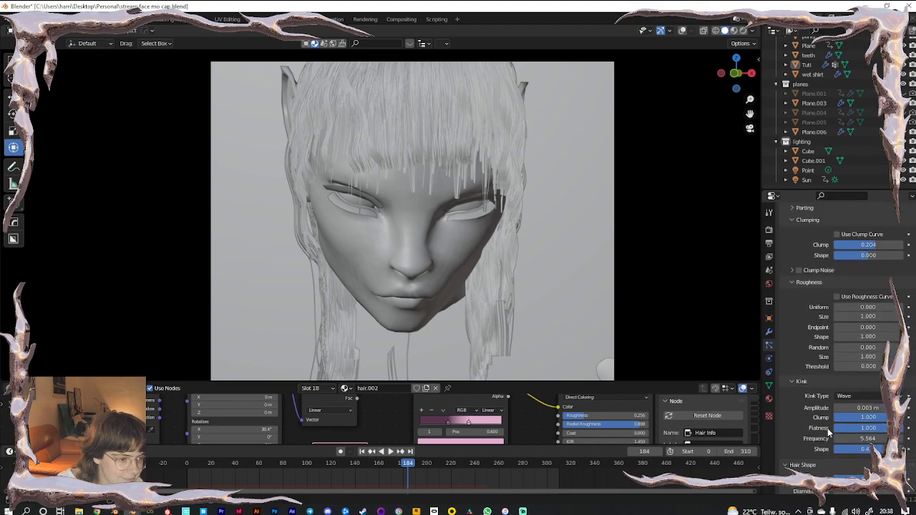
scroll(807, 410, up, 5)
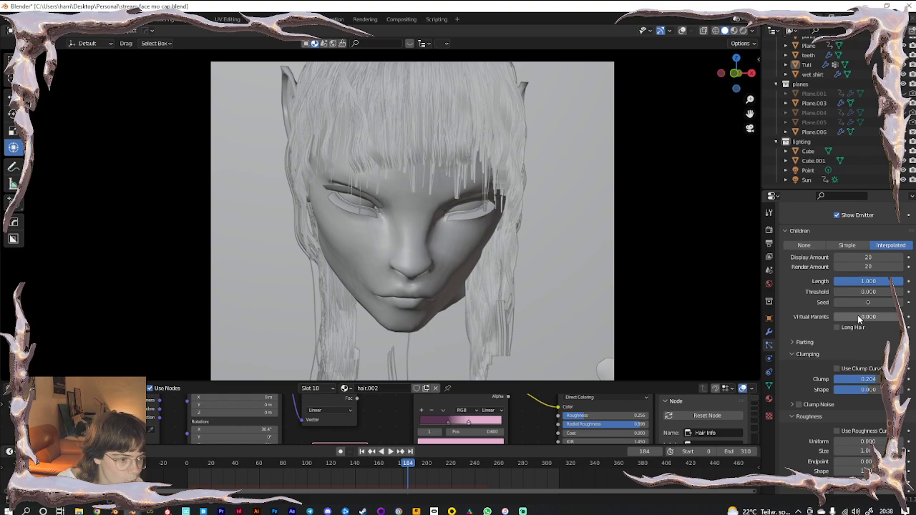
Try children Long Hair in Rendered view, then switch it back off
click(837, 327)
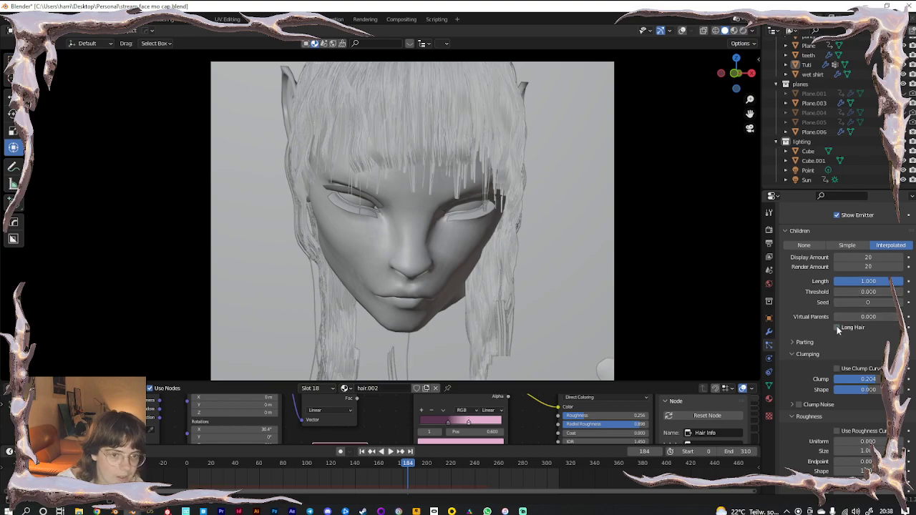
click(743, 32)
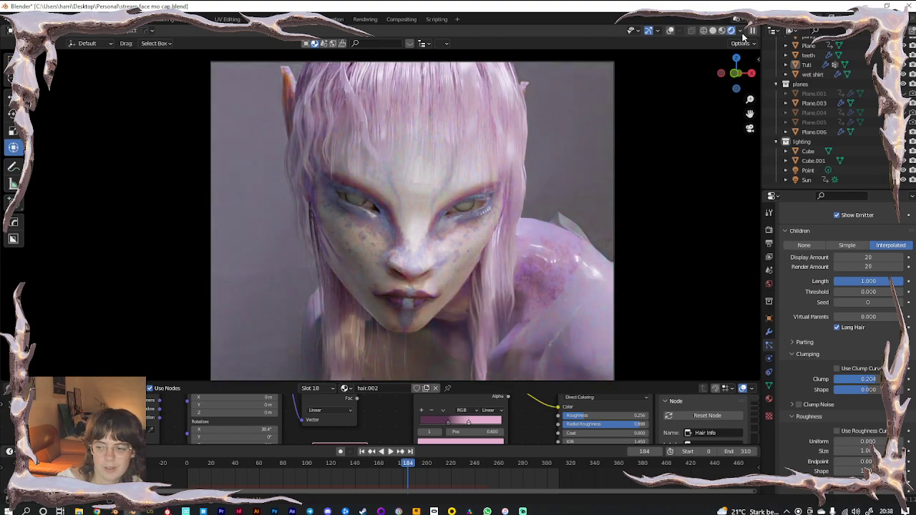
click(837, 327)
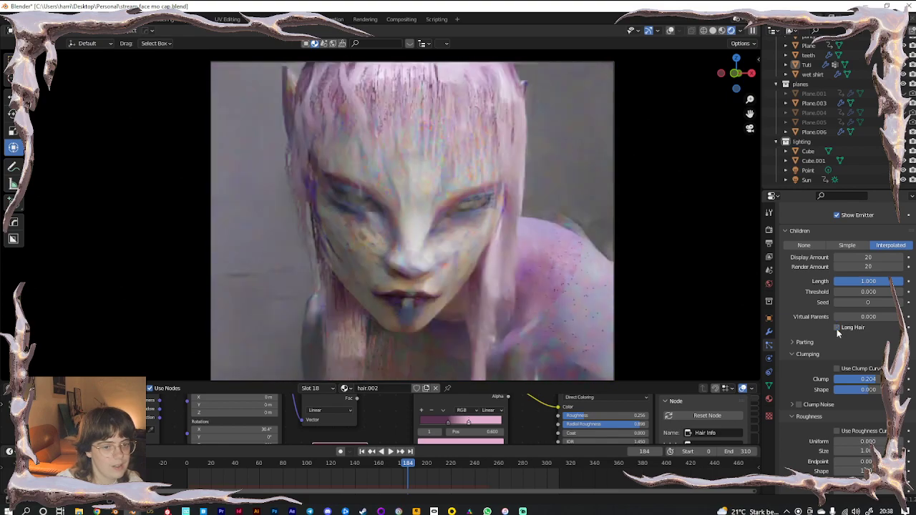
Play and scrub the animation, stopping at frame 118 in Rendered shading
click(713, 30)
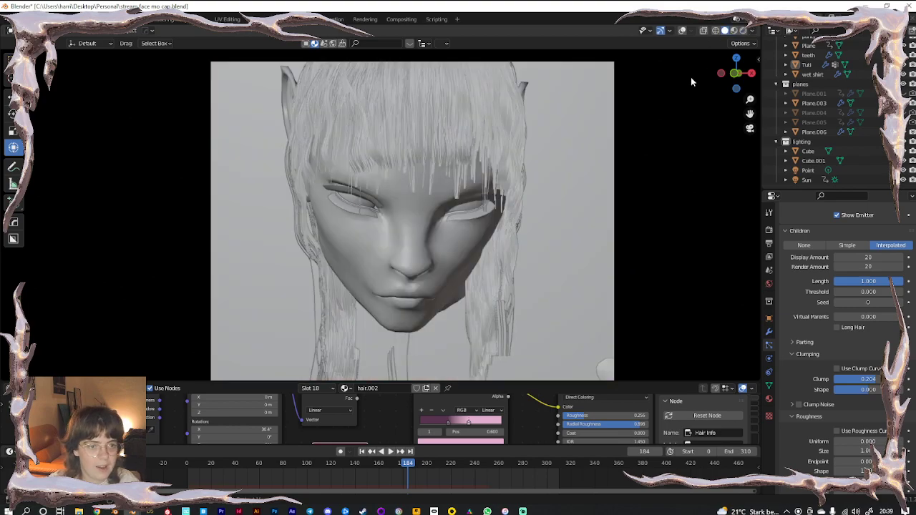
key(space)
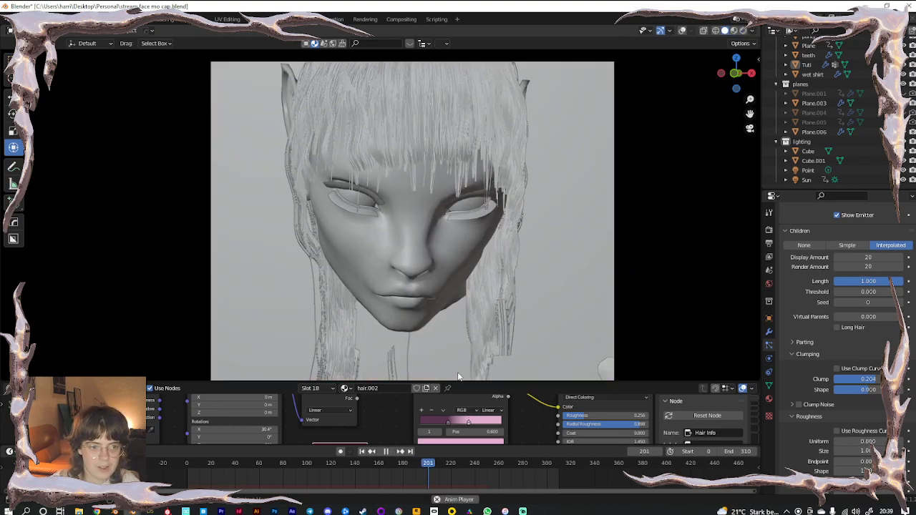
key(space)
drag(438, 464, 198, 470)
key(space)
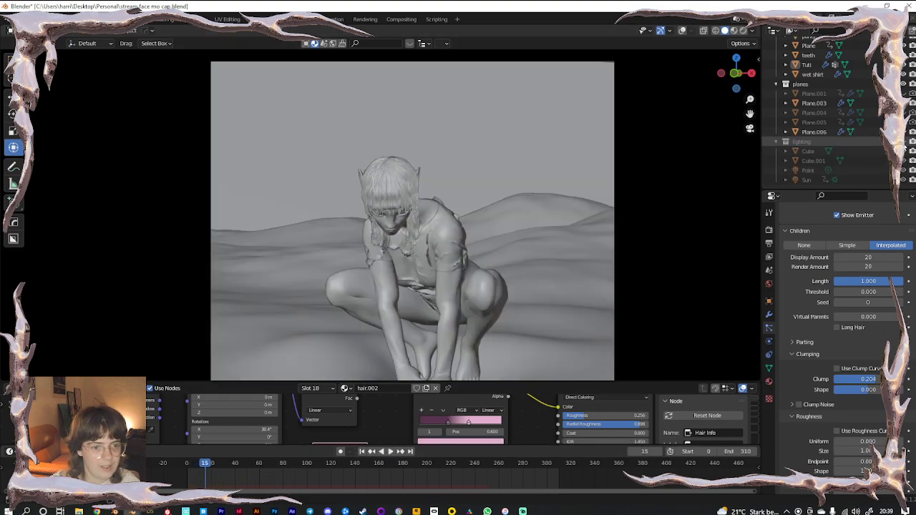
scroll(428, 216, up, 4)
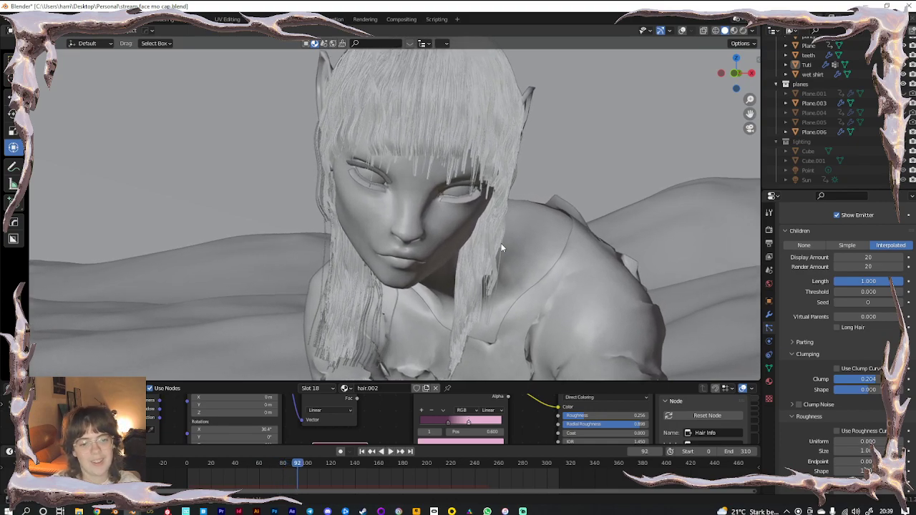
key(space)
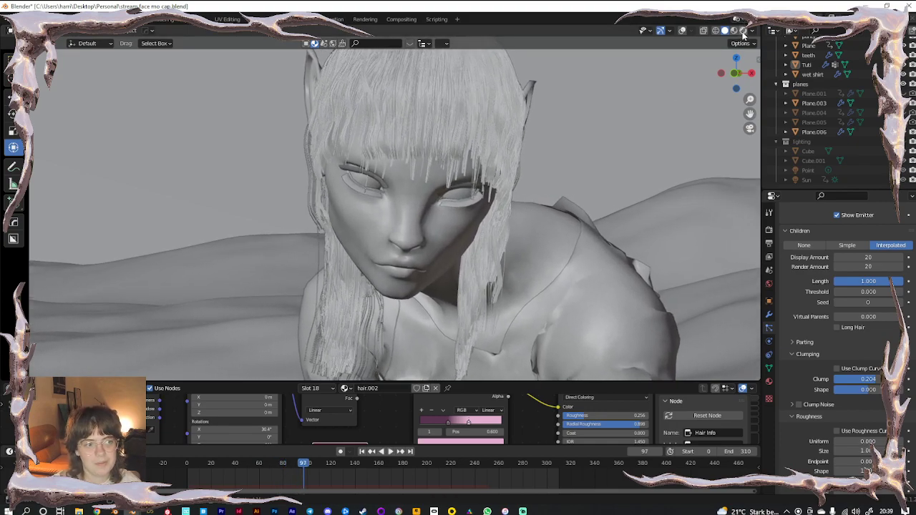
click(742, 31)
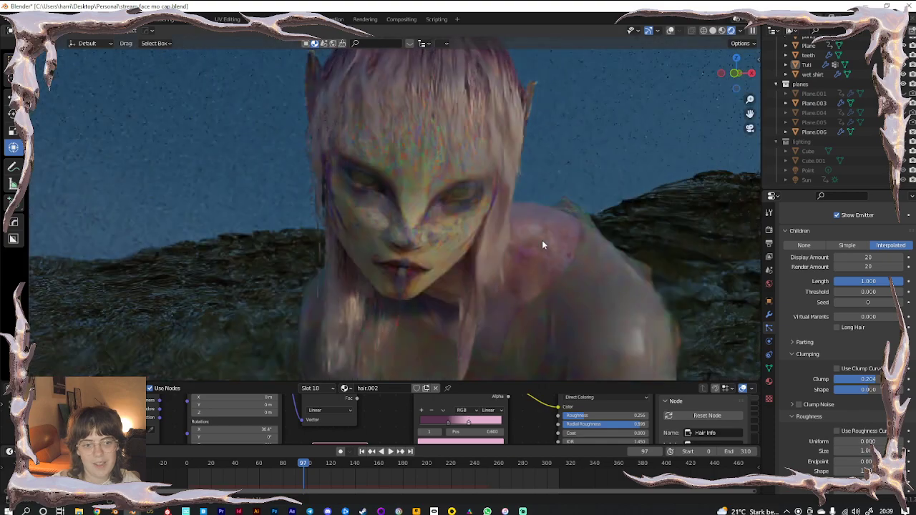
key(space)
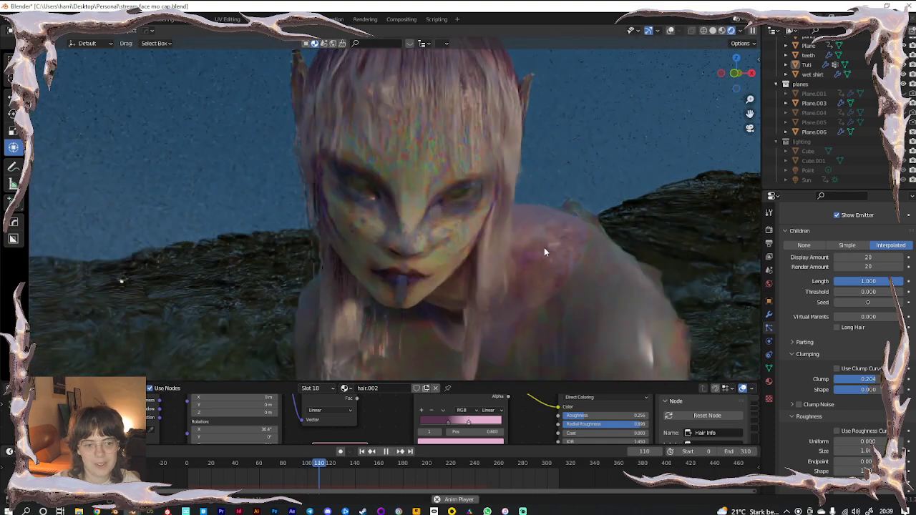
key(space)
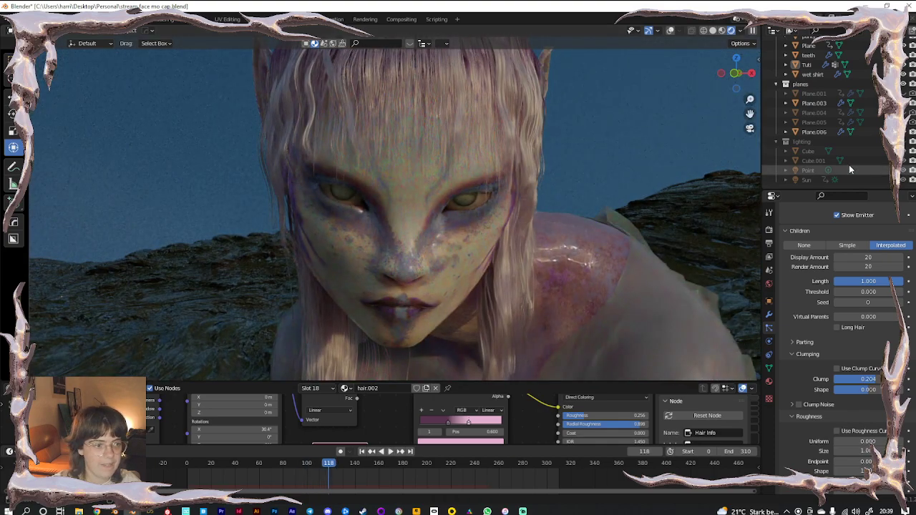
Make the lighting collection visible, select Cube.001 and view through the camera
click(904, 142)
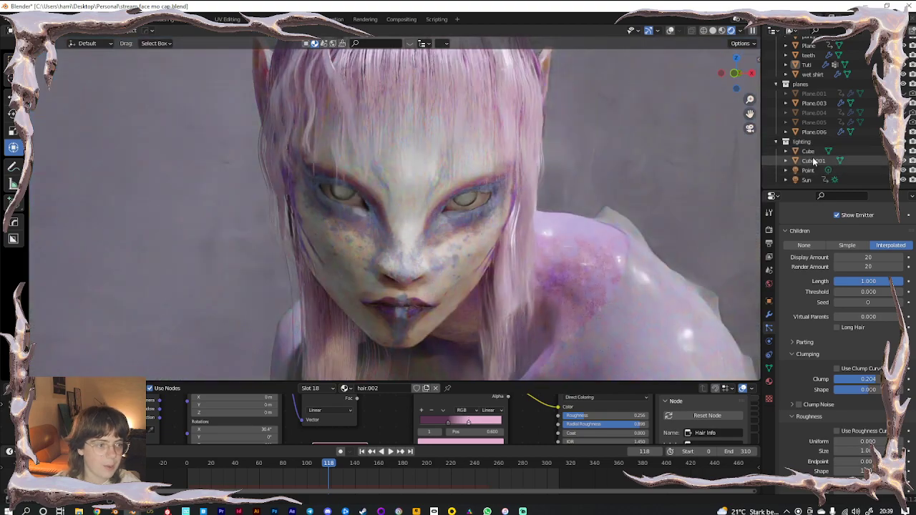
click(813, 162)
key(KP_0)
Open Cube.001's material and set the Principled Volume Density to 0.1
scroll(452, 269, down, 1)
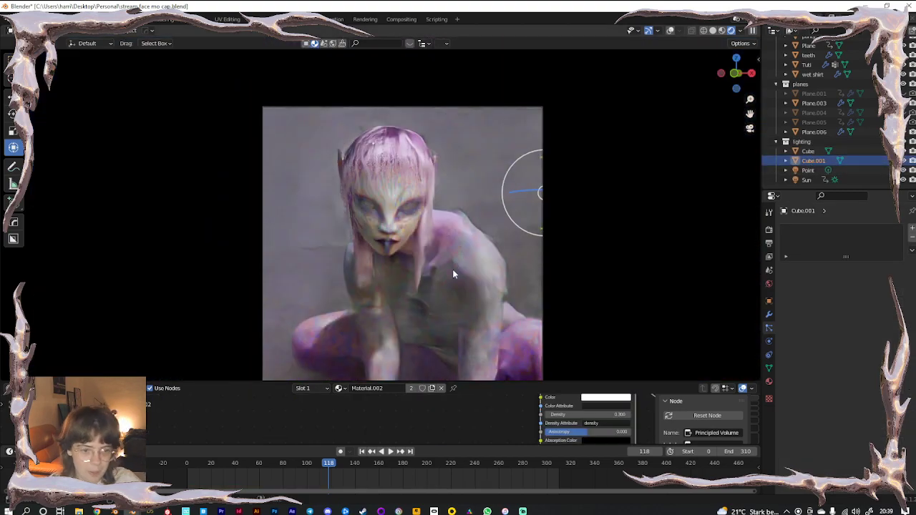
click(769, 382)
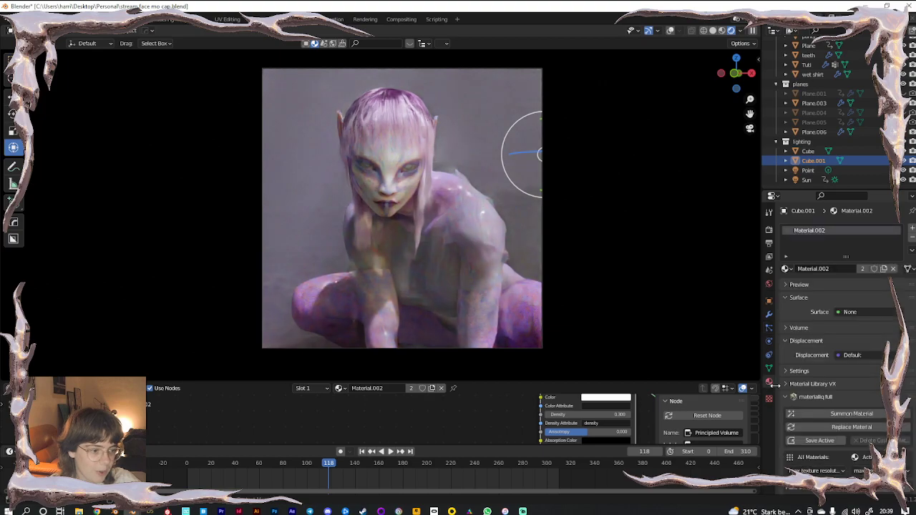
click(796, 327)
click(858, 383)
text(0.3)
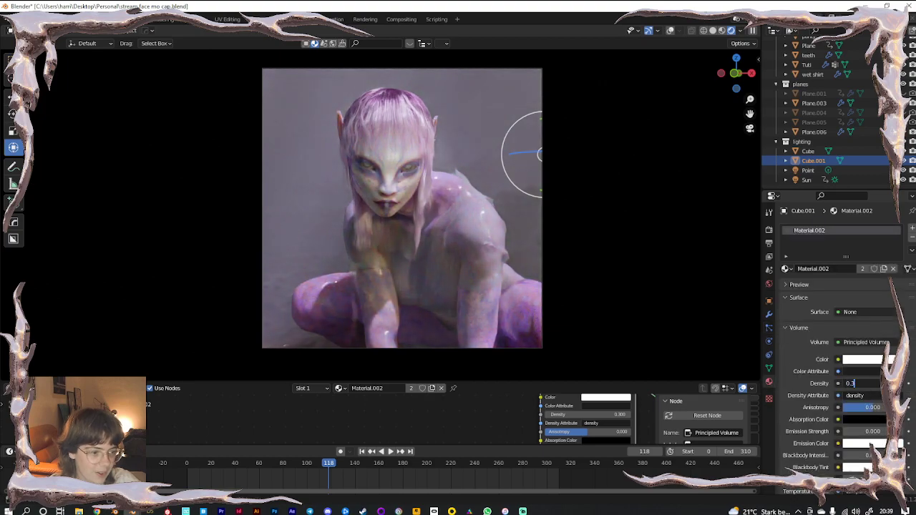
text(.1)
key(Return)
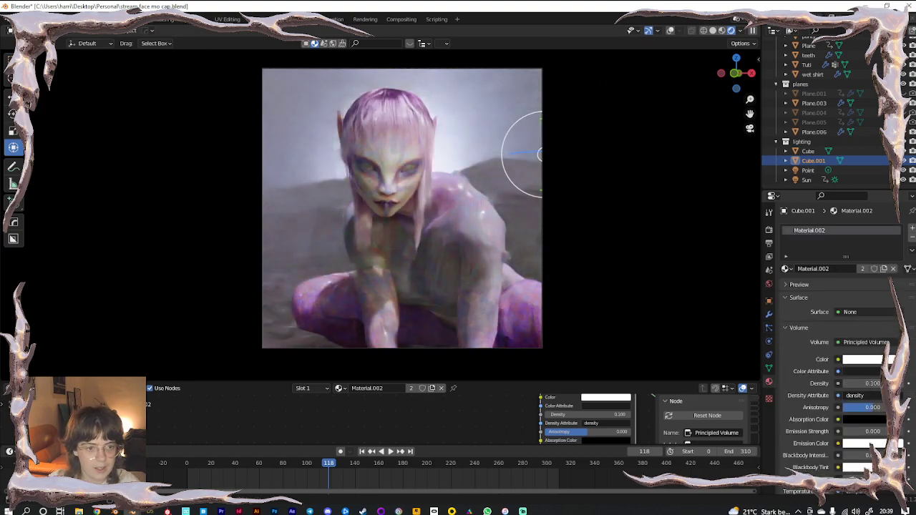
Compare fog densities 0.2 and 0, settle on 0.1, and hide a plane from the render
double_click(864, 383)
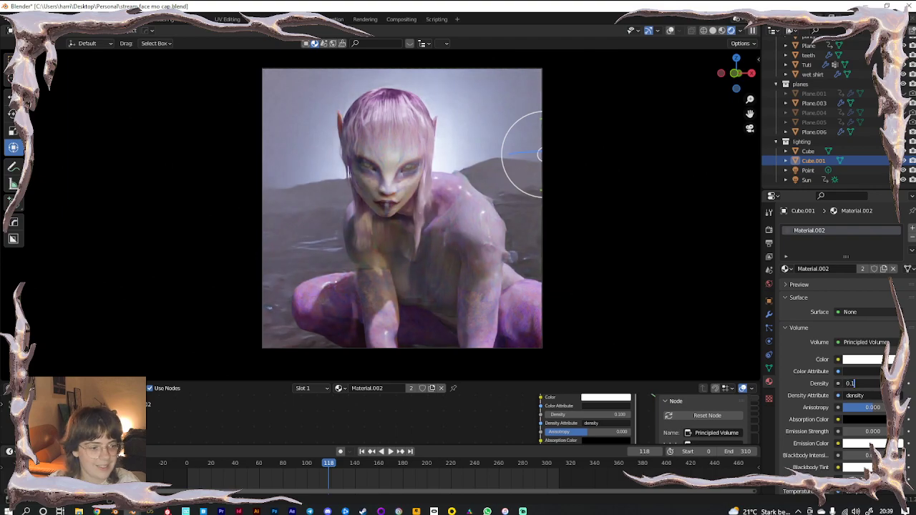
key(Return)
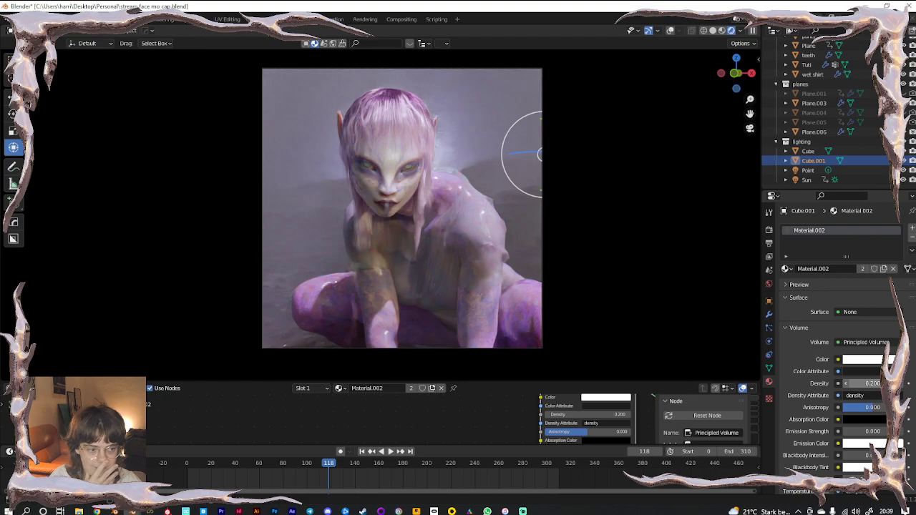
drag(864, 383, 845, 384)
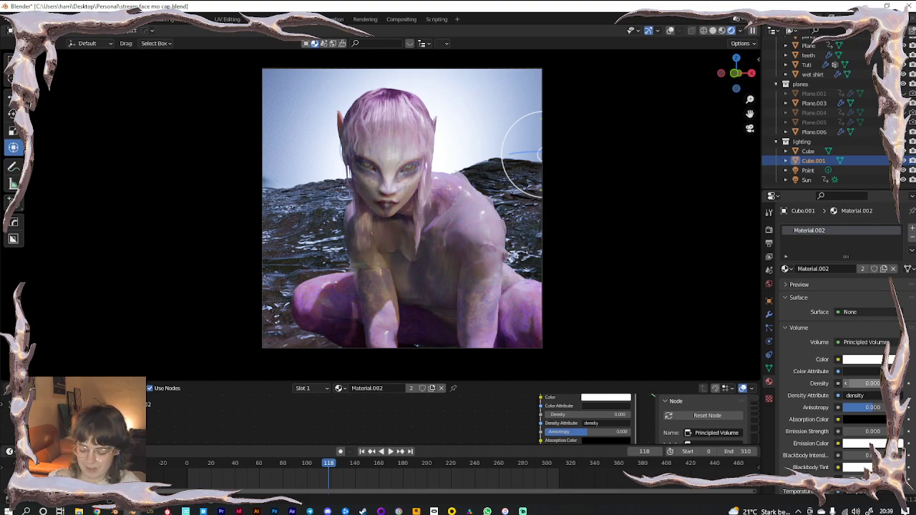
key(ctrl+z)
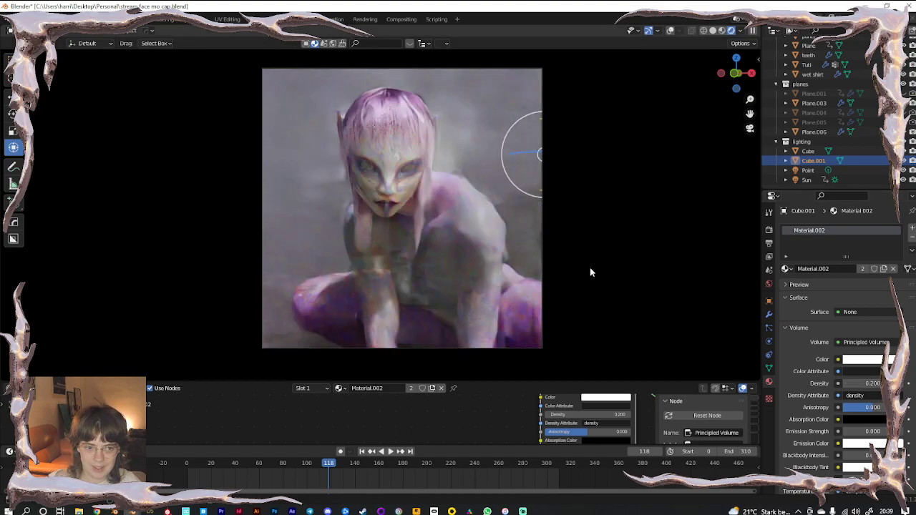
click(874, 382)
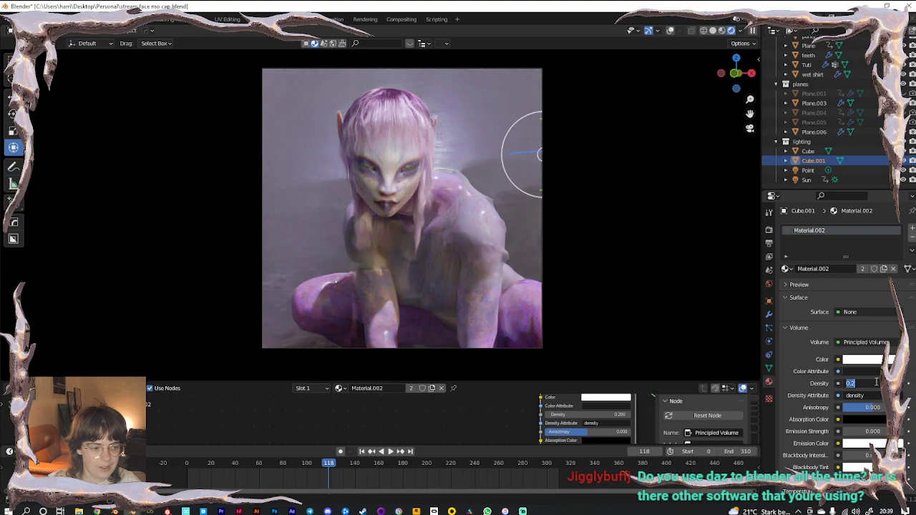
key(Return)
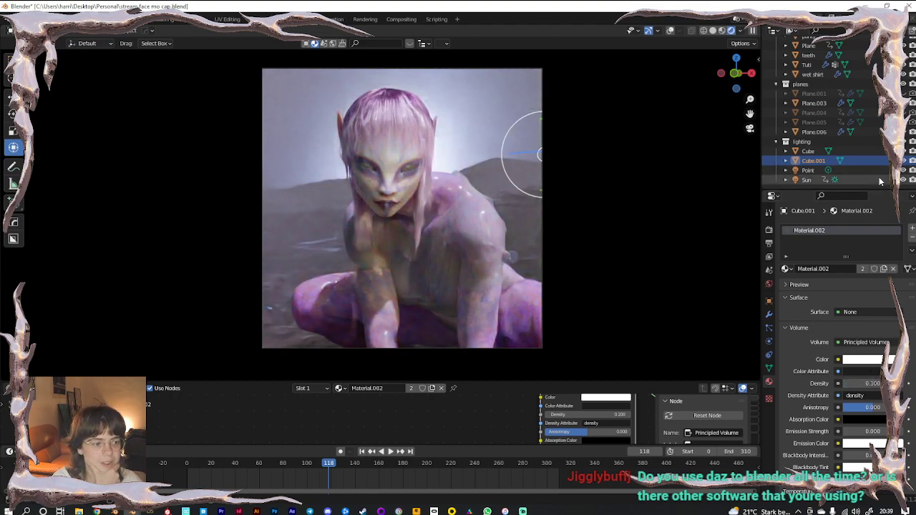
click(903, 103)
scroll(837, 136, up, 5)
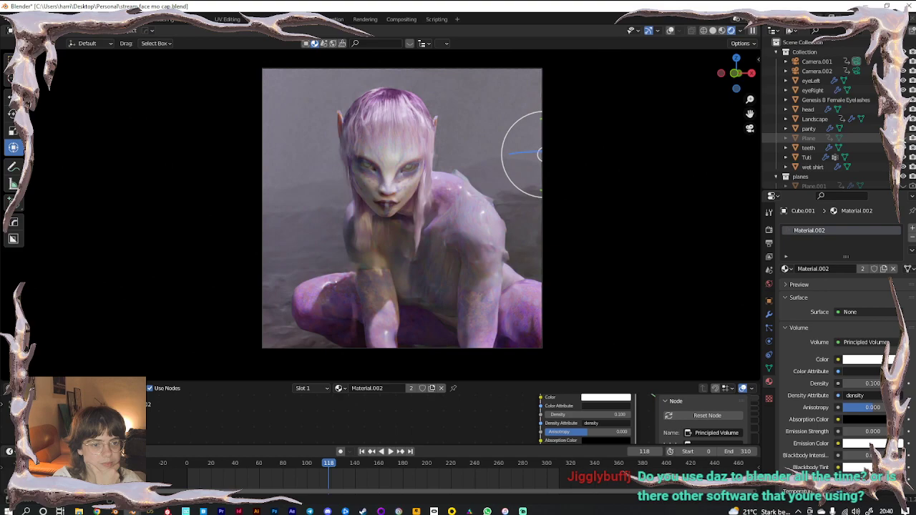
Unhide the Plane and set its material's Metallic to 0
click(903, 139)
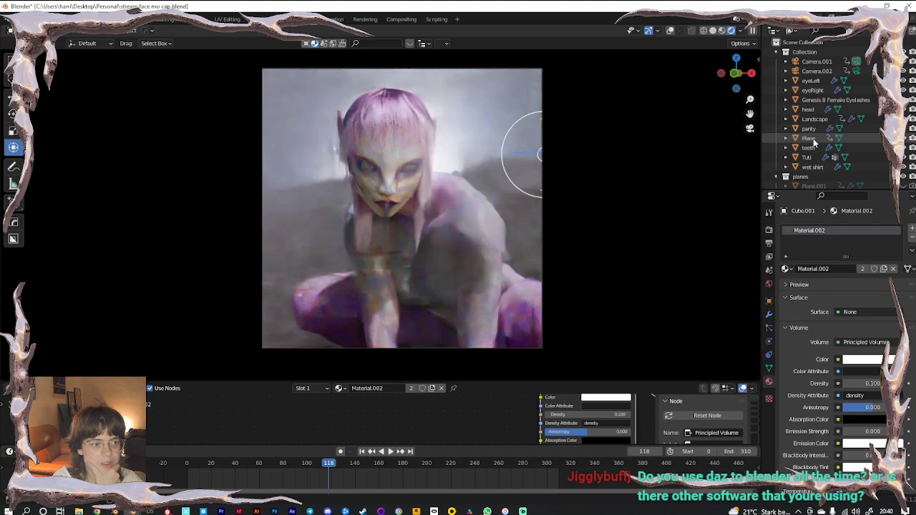
click(811, 138)
drag(875, 446, 841, 445)
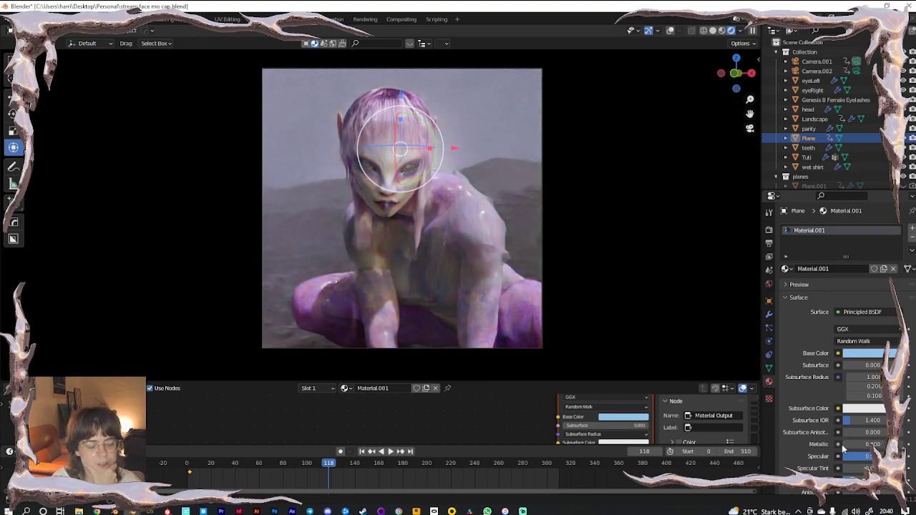
scroll(842, 167, down, 5)
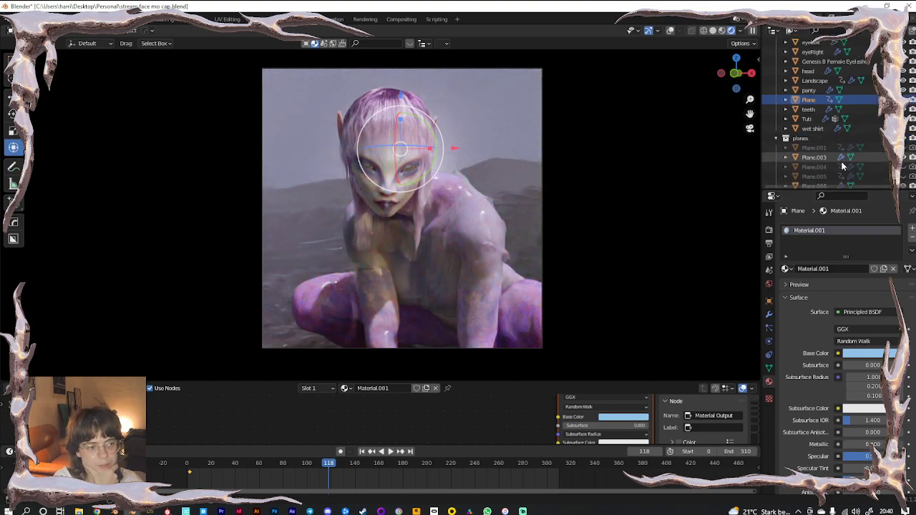
Make both fog cubes, Cube and Cube.001, visible in the render, returning to camera view
click(904, 162)
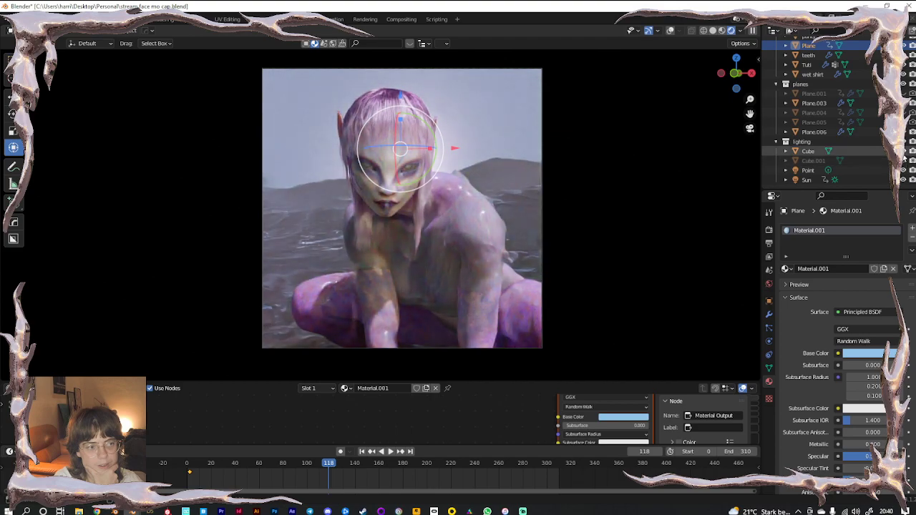
click(903, 152)
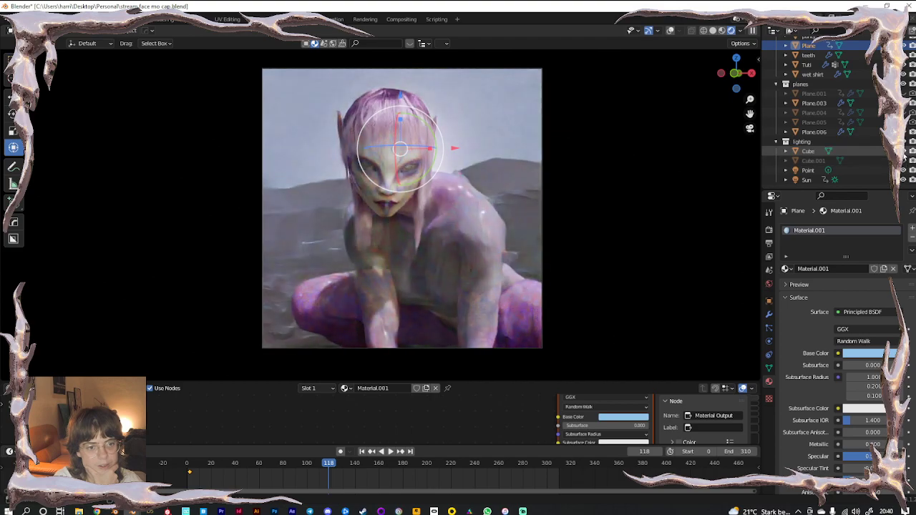
click(670, 31)
middle_drag(551, 170, 457, 199)
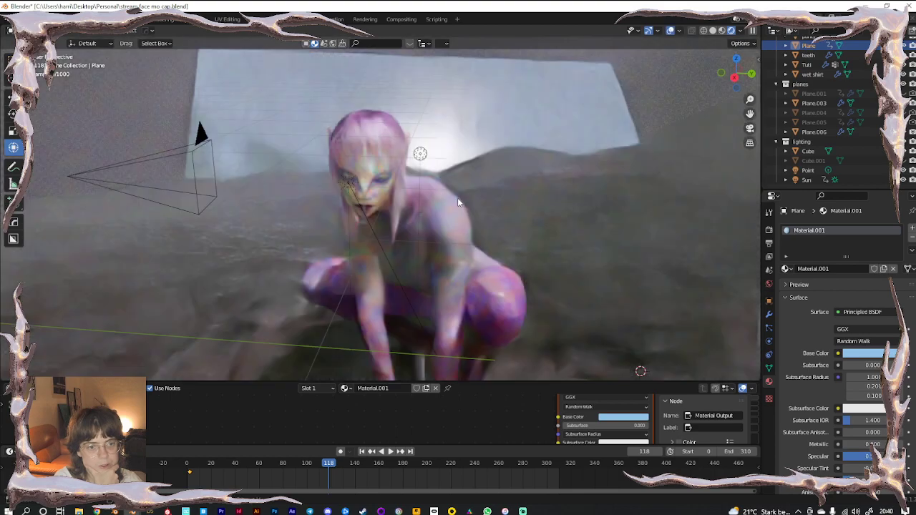
scroll(468, 201, down, 5)
scroll(471, 212, down, 8)
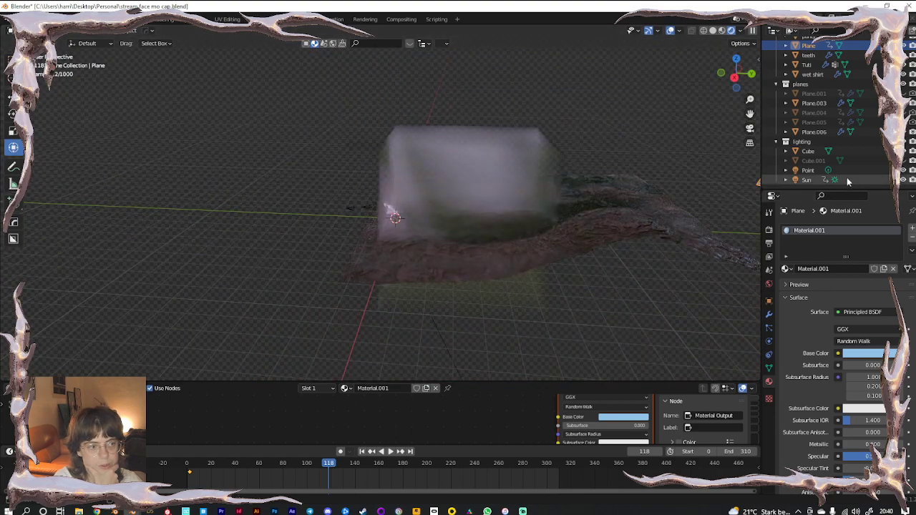
click(903, 161)
click(390, 343)
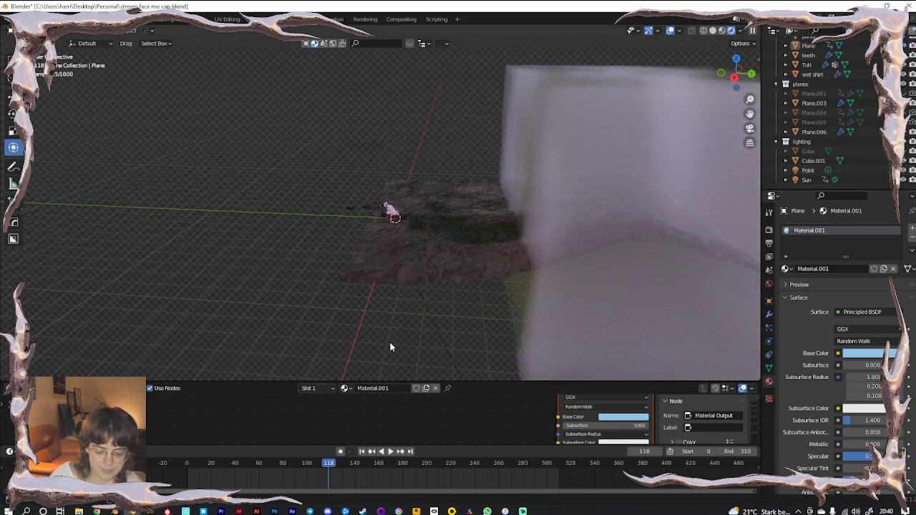
key(KP_0)
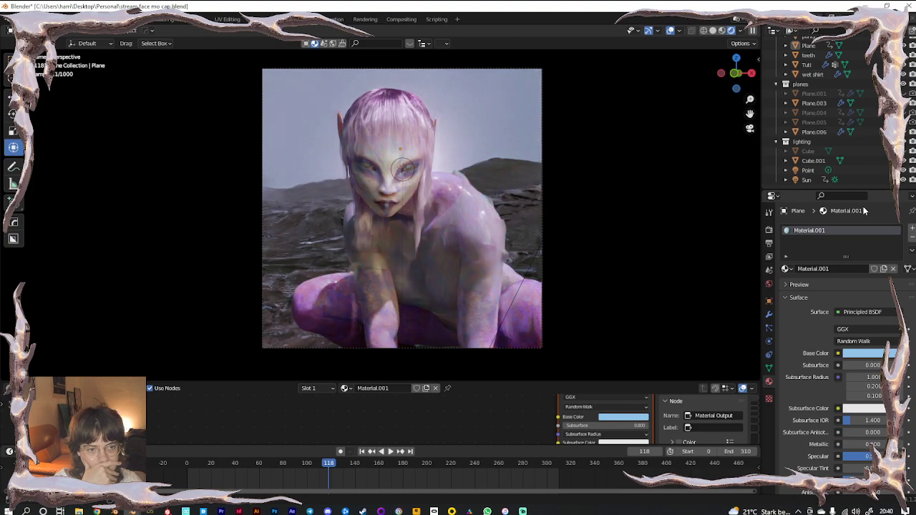
click(903, 151)
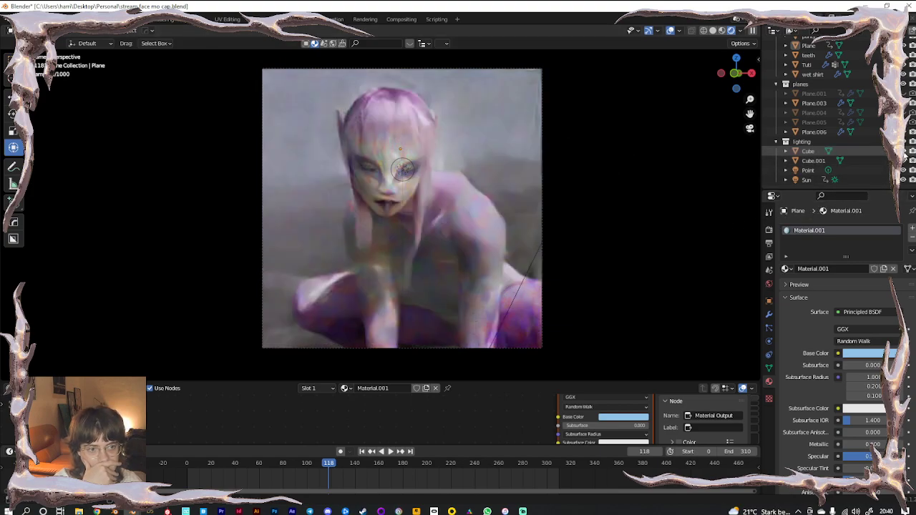
Lower the Cube's volume density to 0.05, then select the Landscape
click(808, 153)
click(862, 384)
text(0.1)
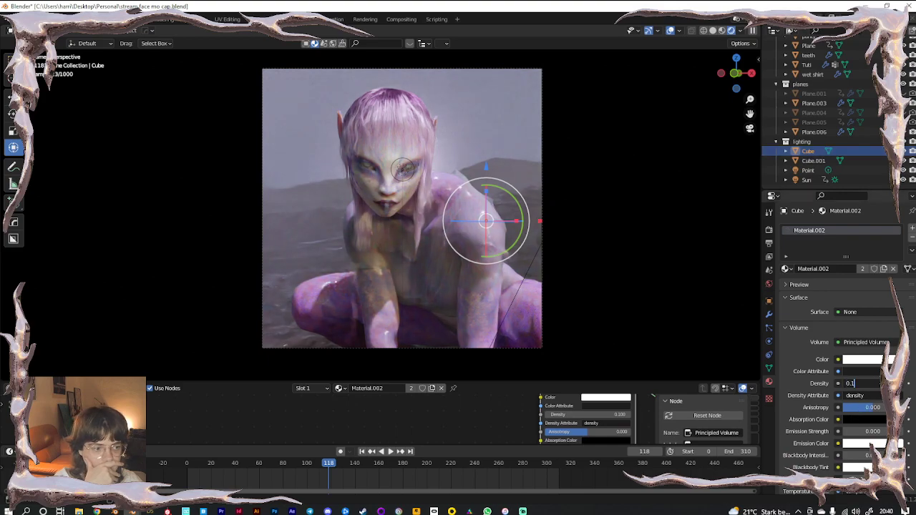
key(BackSpace)
key(BackSpace)
key(Return)
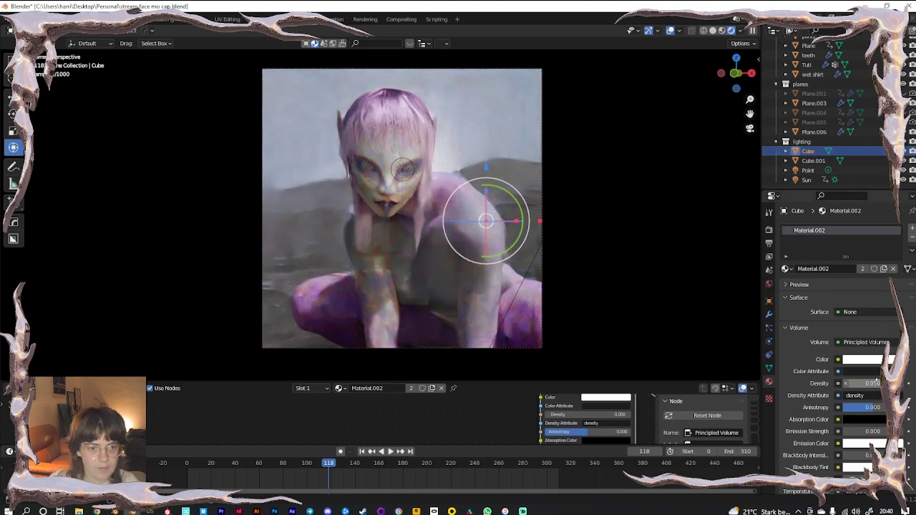
click(116, 262)
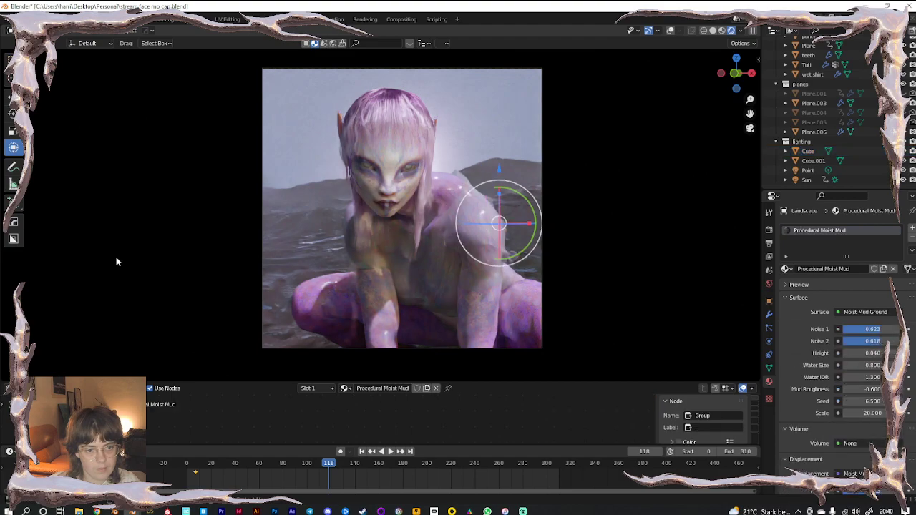
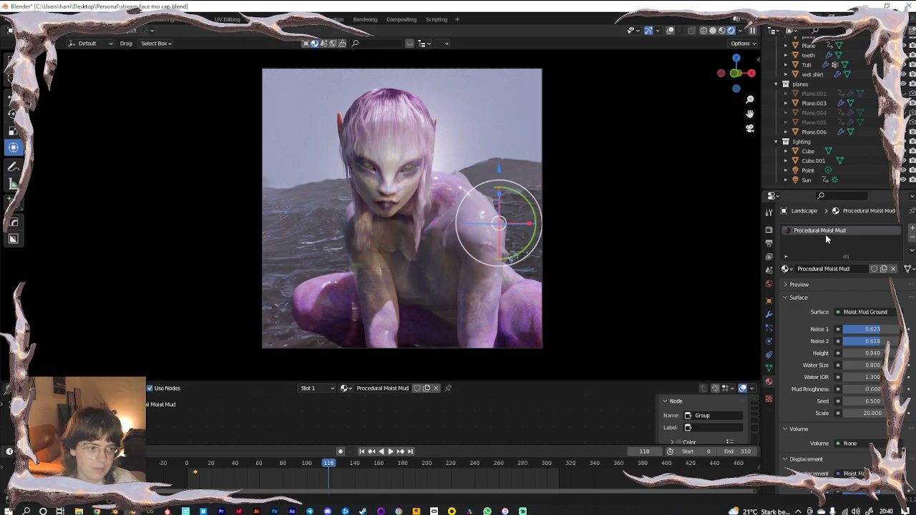
Select the fog Cube, then Camera.001 to inspect its 80 mm perspective lens
click(808, 151)
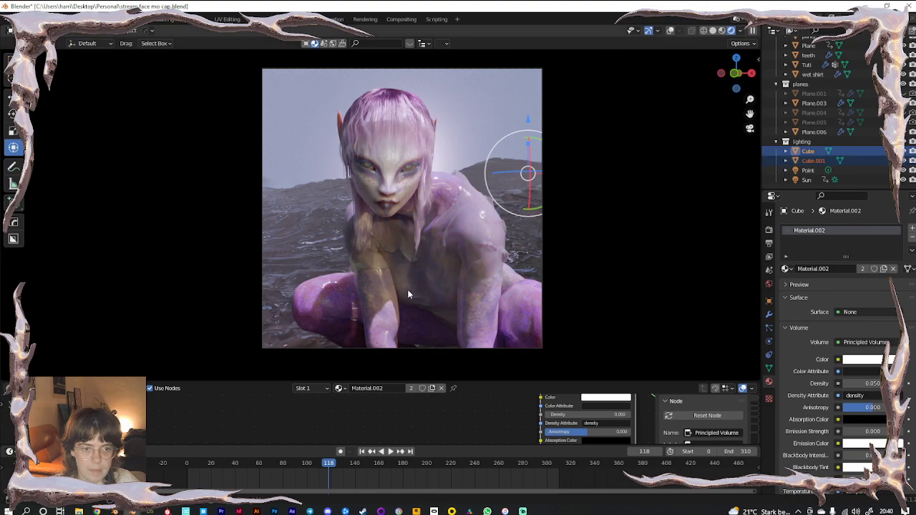
scroll(823, 143, up, 5)
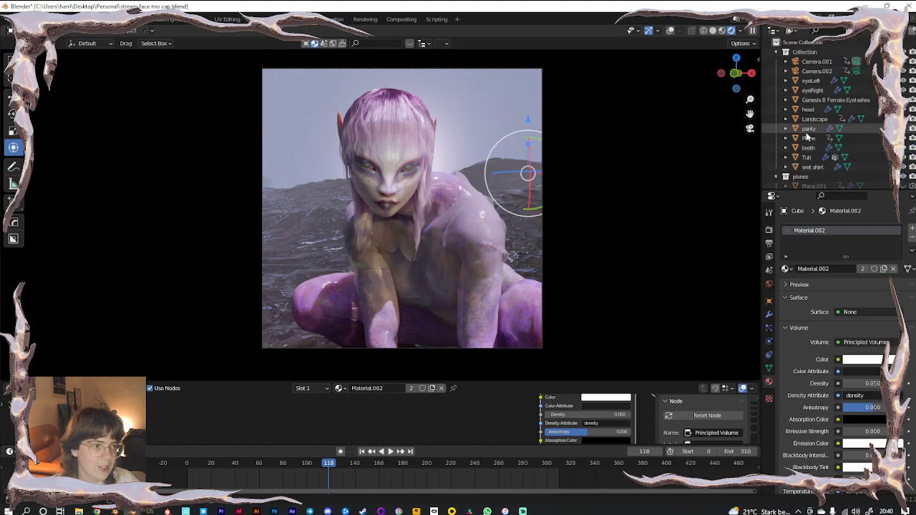
click(816, 61)
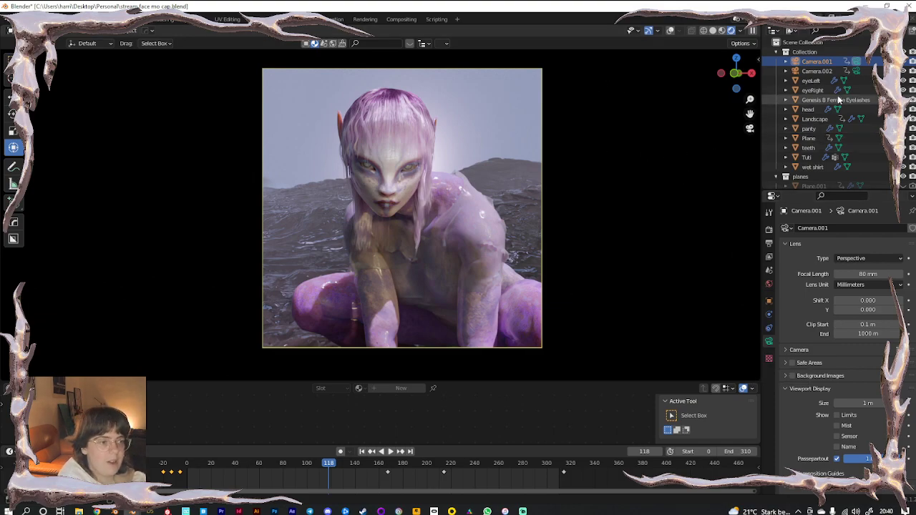
On Tuti, move the hair.002 ColorRamp stop to 0.255 and the hair stop to 0.060
click(672, 32)
click(387, 143)
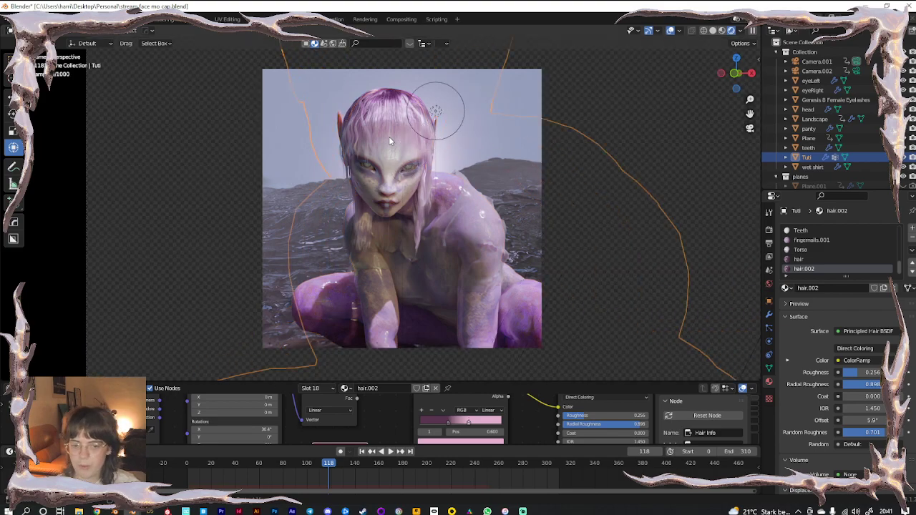
middle_drag(389, 136, 364, 229)
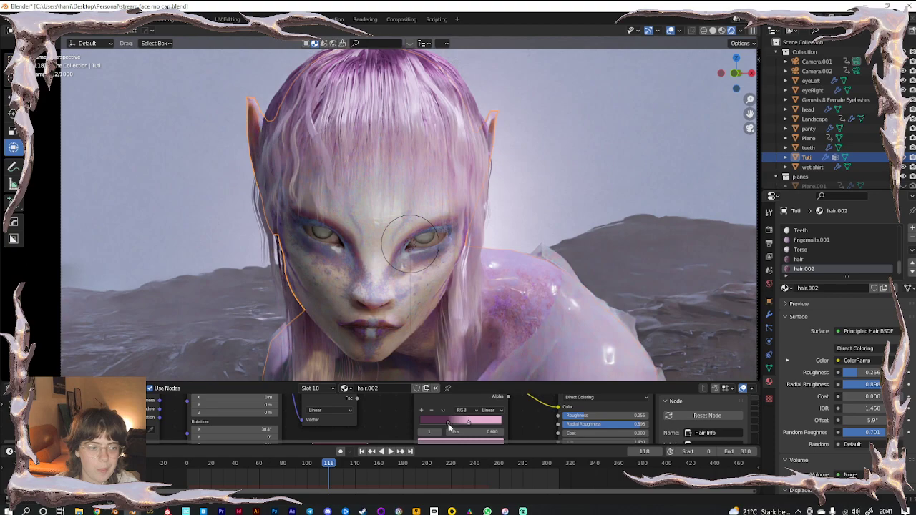
drag(448, 423, 416, 425)
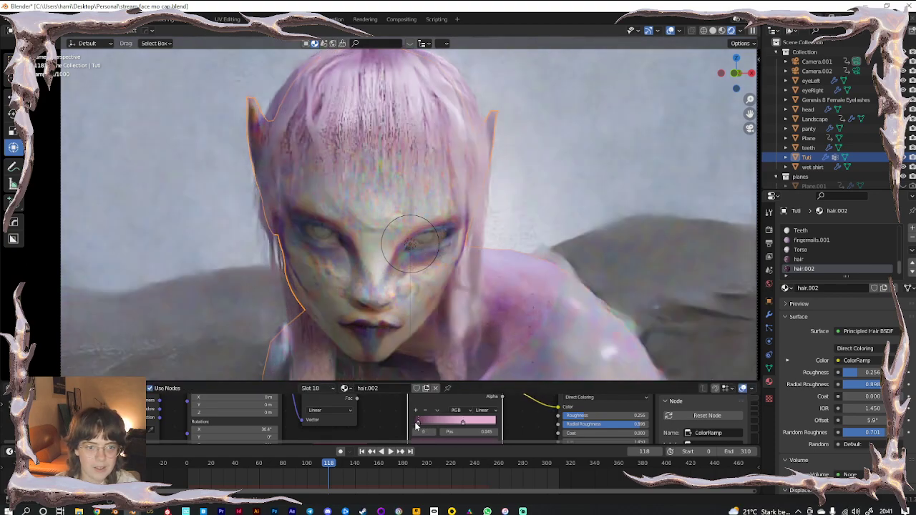
click(801, 260)
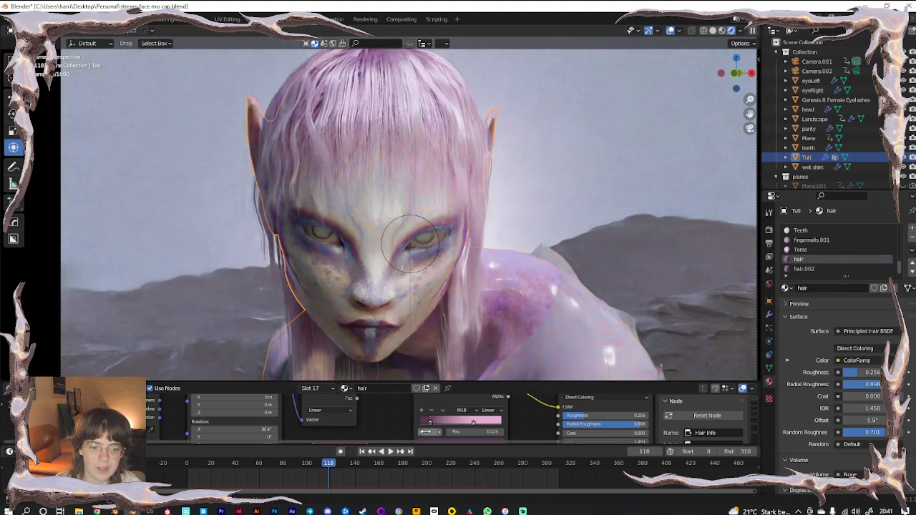
drag(429, 423, 421, 422)
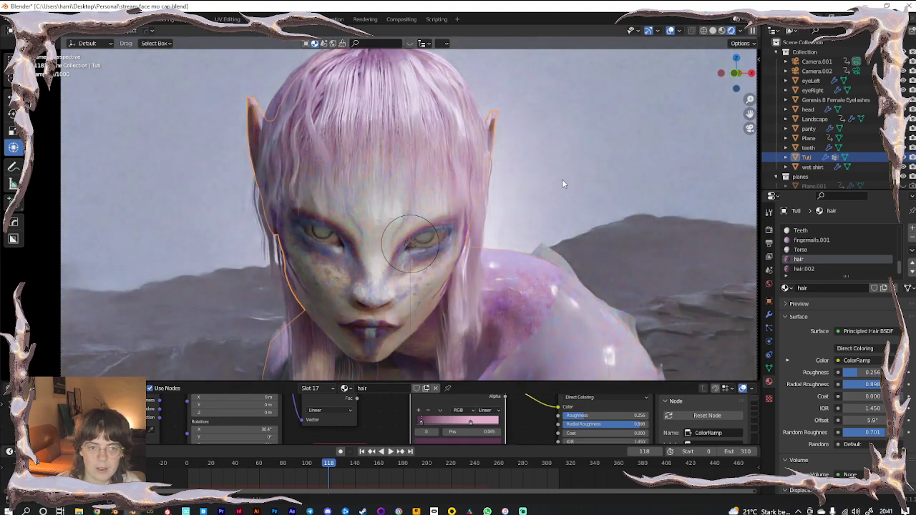
Return to camera view with a taller viewport and jump to frame 39
click(669, 31)
scroll(453, 148, down, 4)
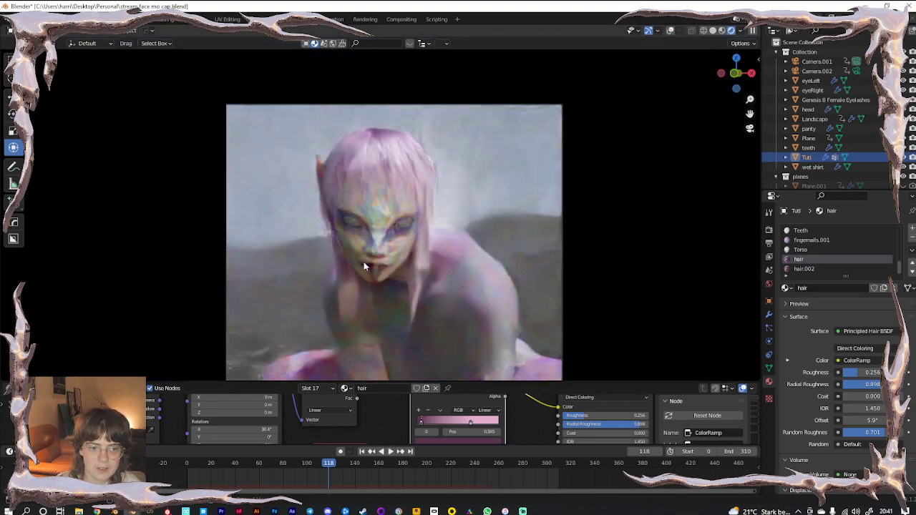
middle_drag(372, 242, 376, 265)
scroll(374, 266, down, 4)
click(114, 182)
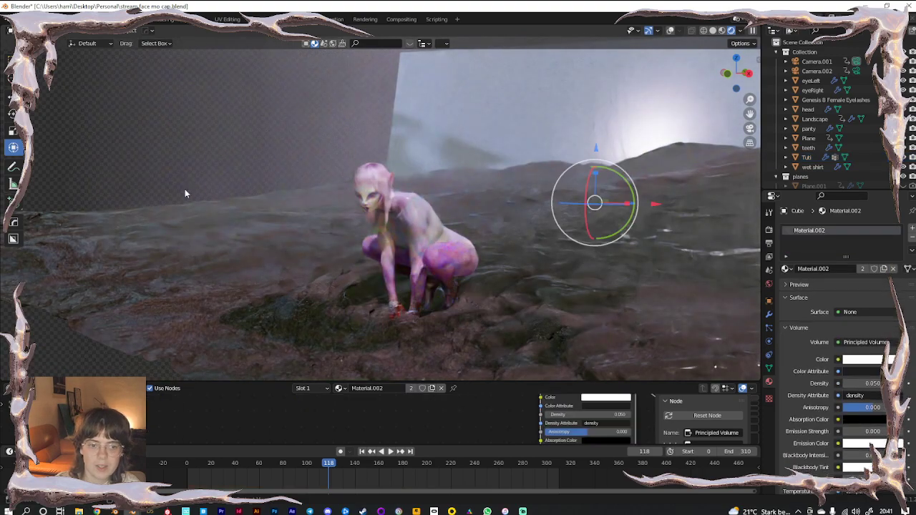
key(KP_0)
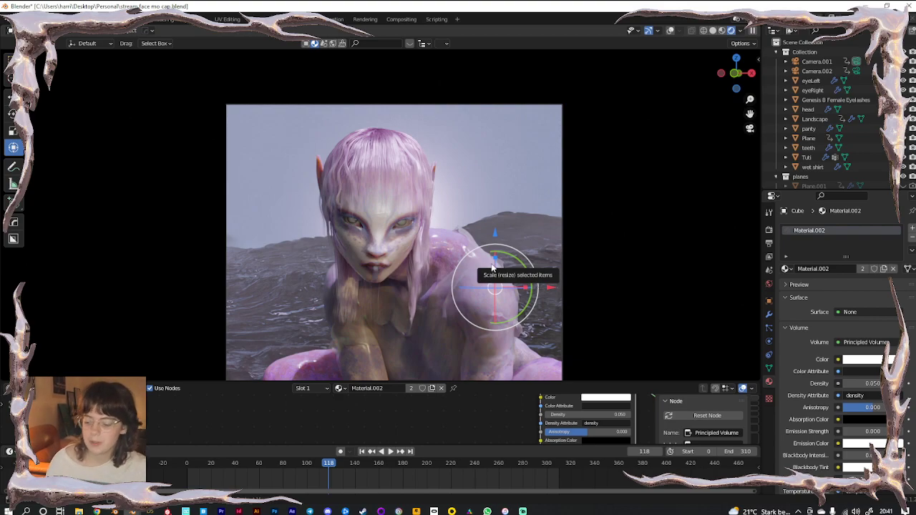
shift+middle_drag(441, 254, 439, 211)
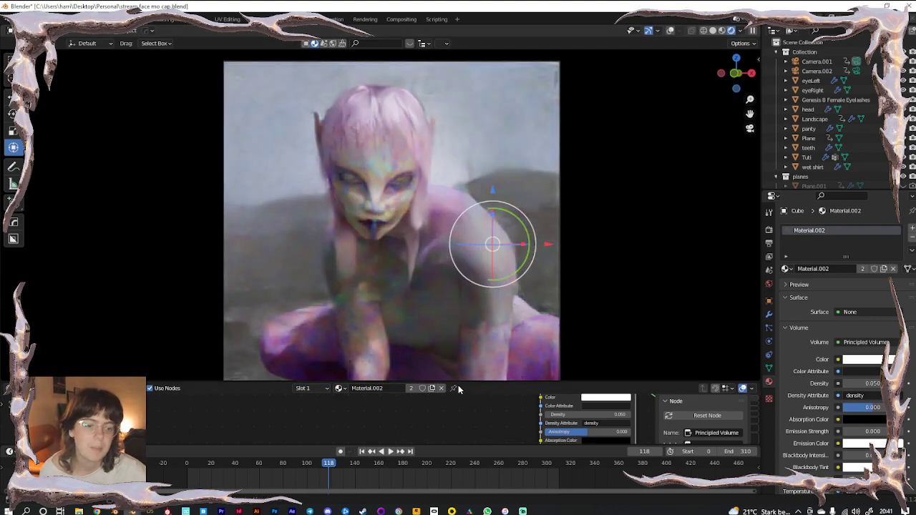
drag(448, 384, 458, 434)
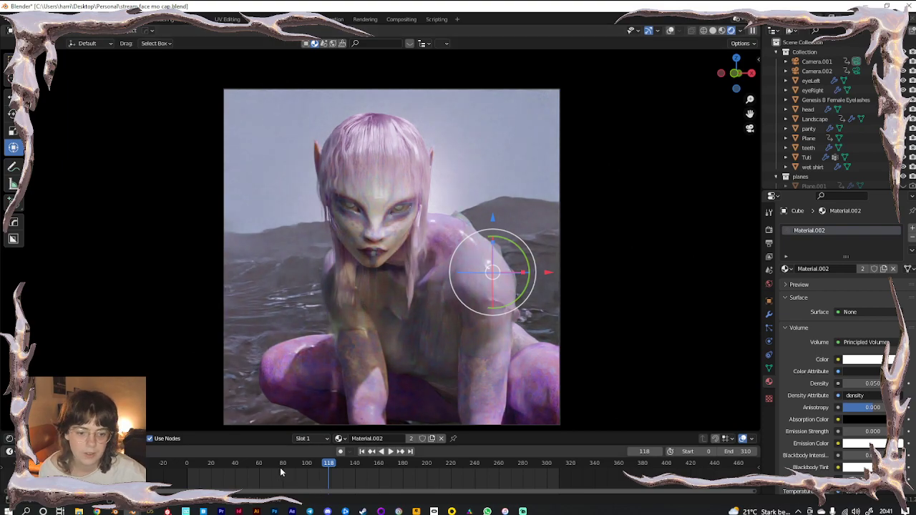
click(233, 464)
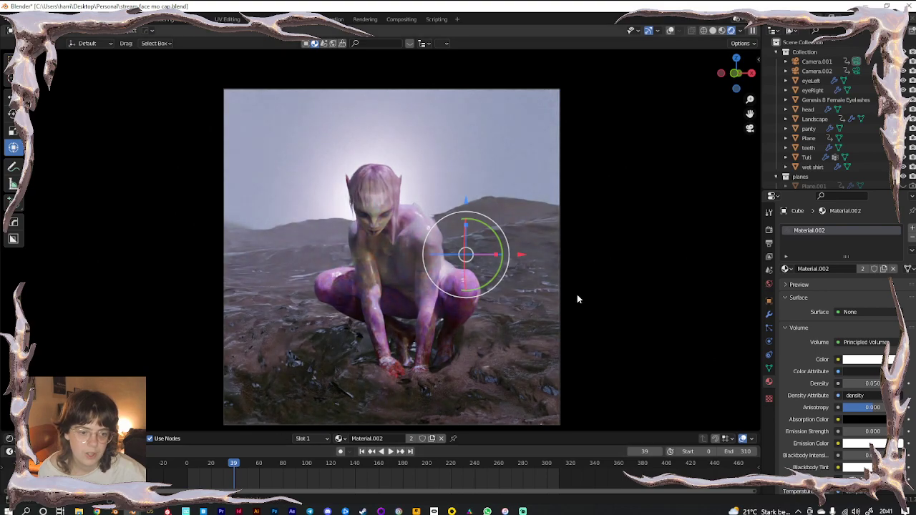
Open the polygoniq sidebar tab and isolate the Landscape and Sun in local camera view
key(n)
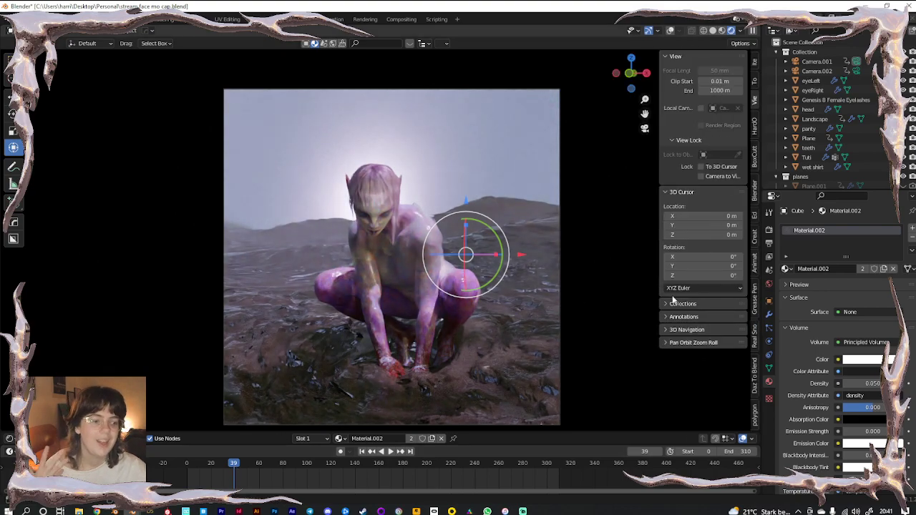
click(755, 416)
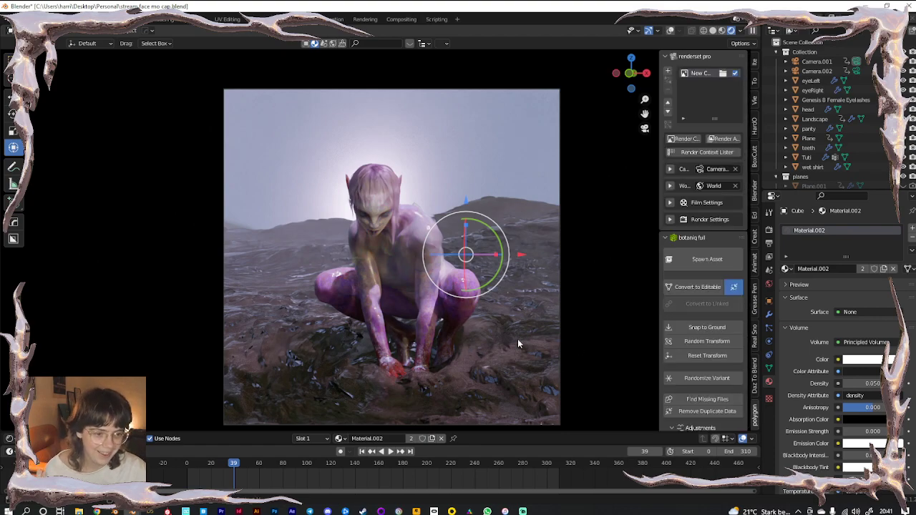
click(670, 31)
click(498, 363)
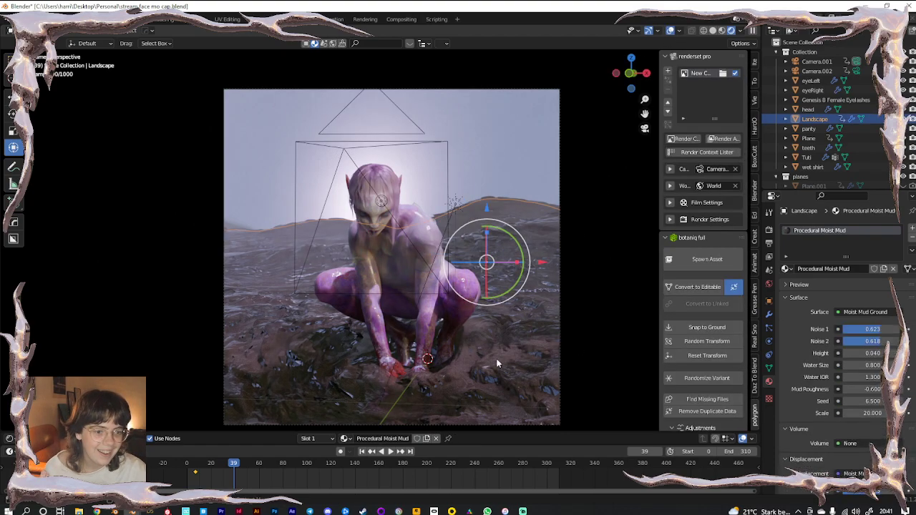
scroll(805, 178, down, 5)
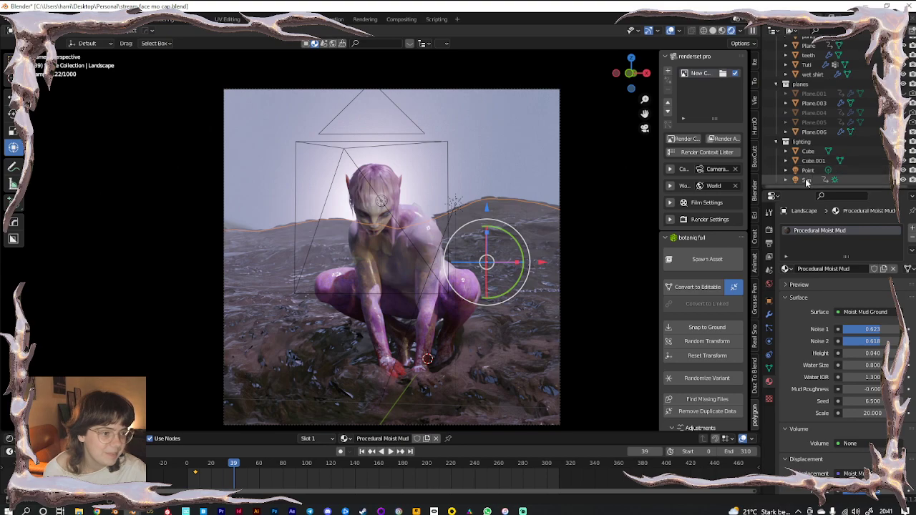
click(805, 180)
key(KP_Divide)
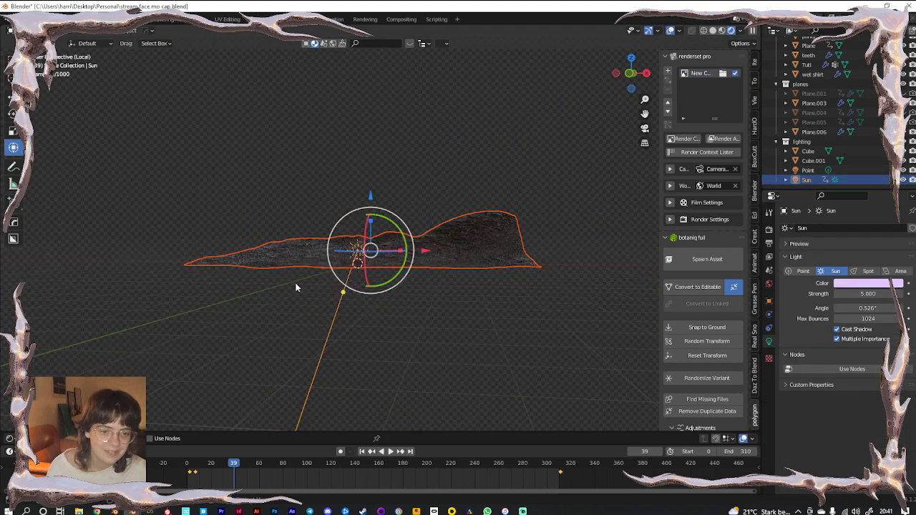
key(KP_0)
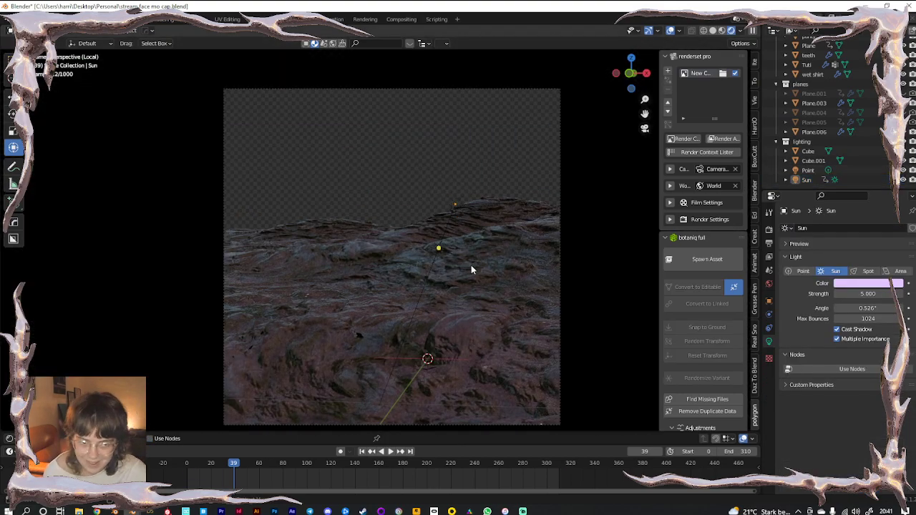
Select the Landscape and scroll the sidebar down to botaniq Scatter
click(670, 30)
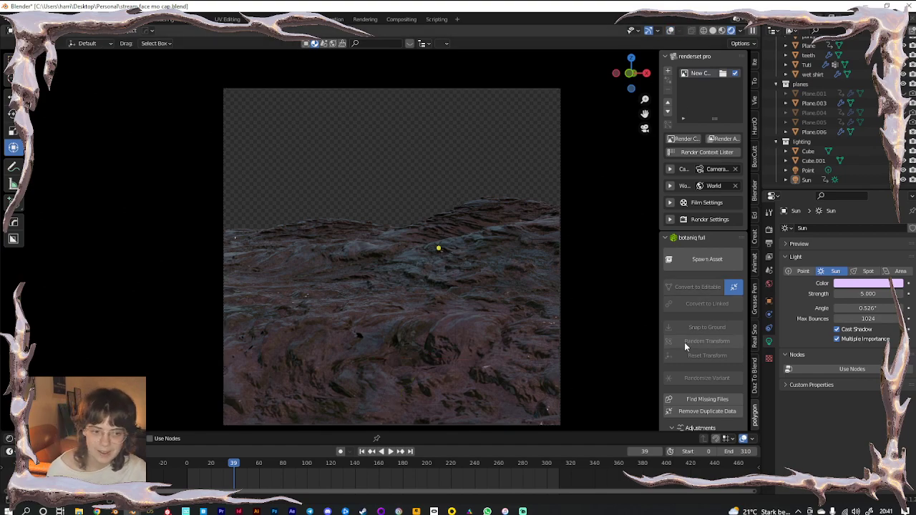
scroll(685, 342, down, 6)
click(420, 304)
click(670, 31)
scroll(685, 336, down, 5)
scroll(683, 334, up, 8)
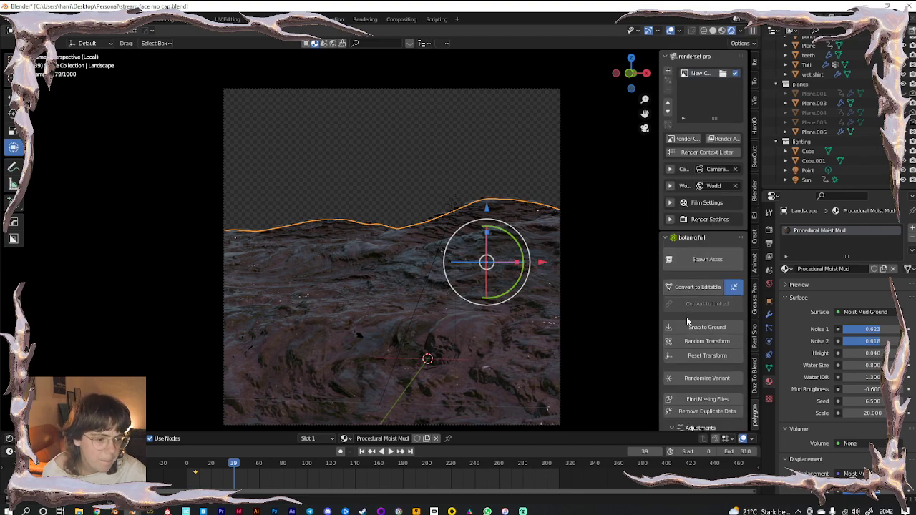
scroll(686, 317, down, 2)
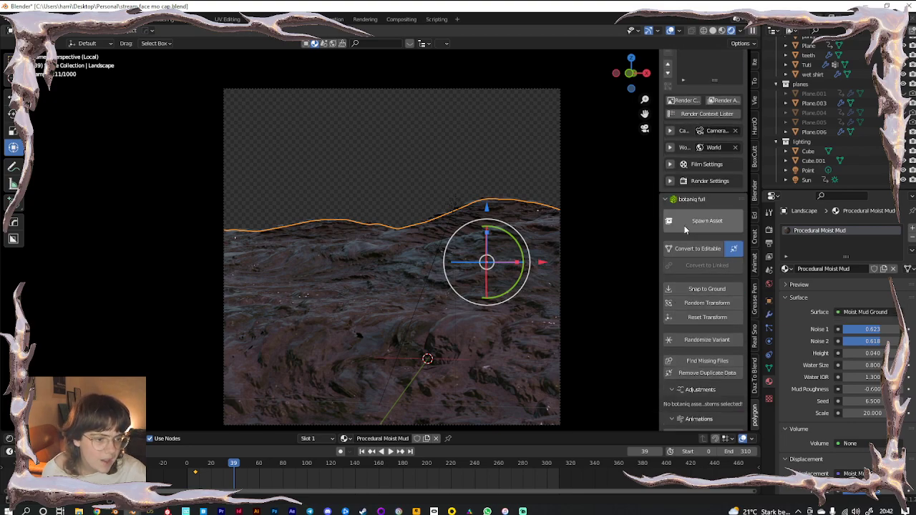
scroll(691, 314, down, 2)
scroll(693, 333, up, 4)
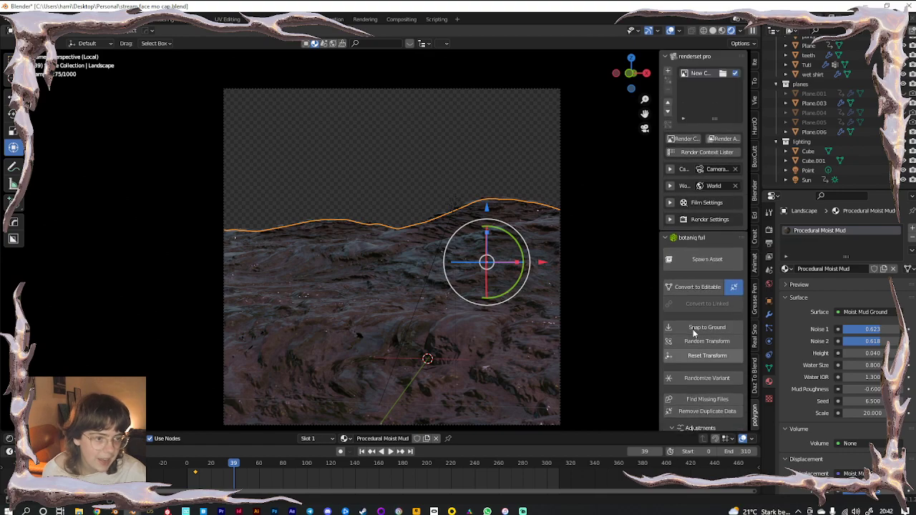
scroll(693, 332, down, 4)
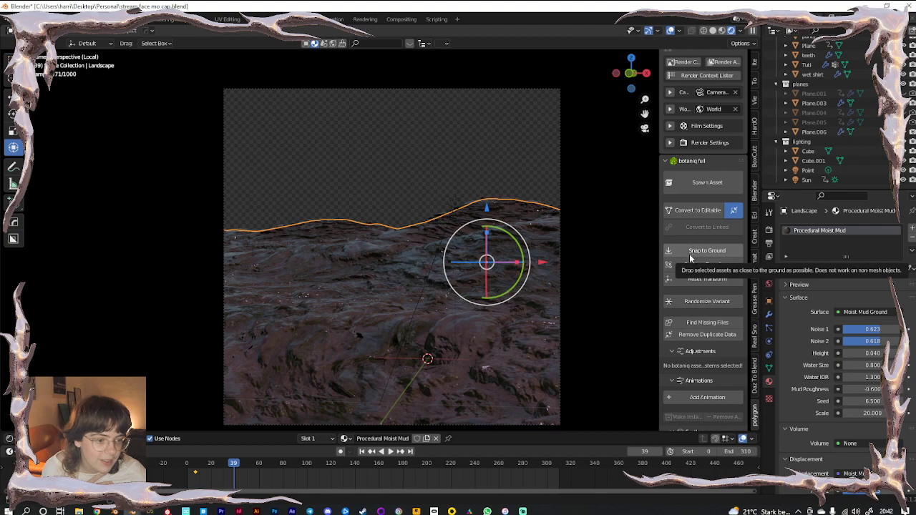
scroll(691, 254, down, 4)
scroll(691, 260, down, 8)
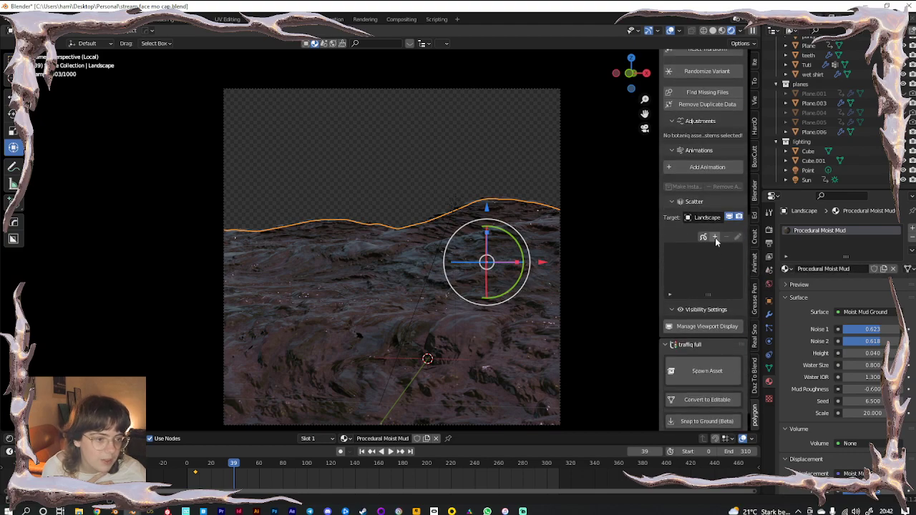
Add a new scatter layer to the Landscape and browse forest-floor and grass assets
click(715, 239)
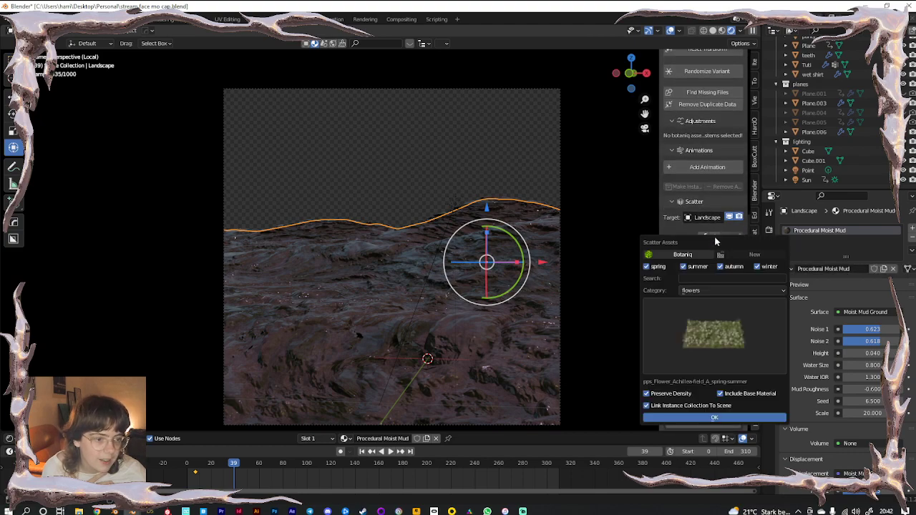
click(704, 291)
click(700, 312)
click(713, 327)
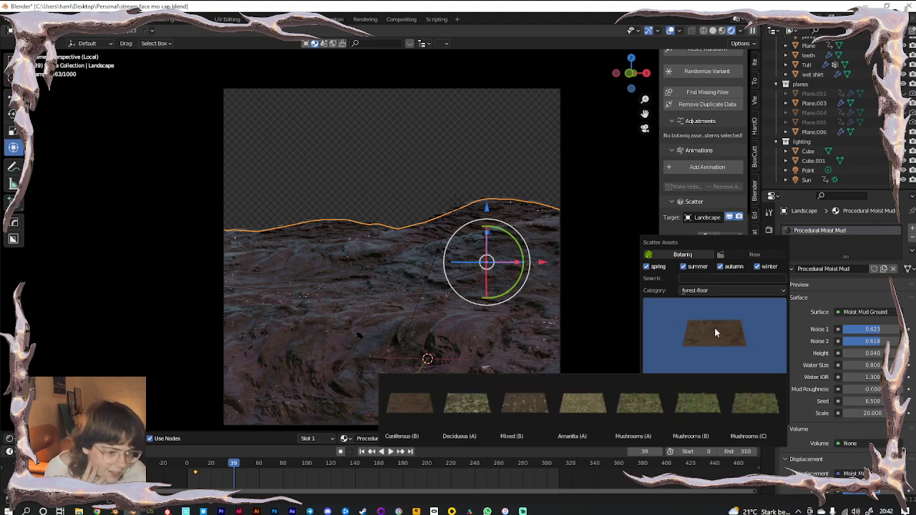
click(707, 290)
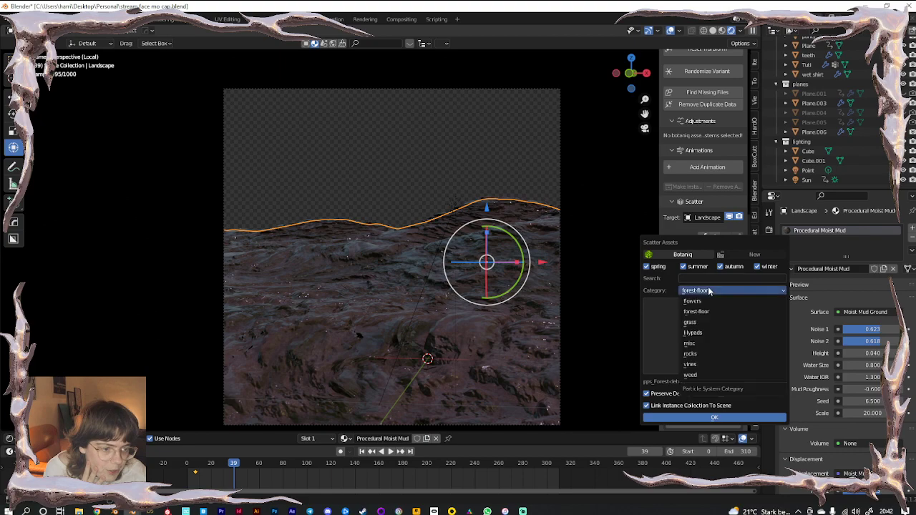
click(704, 322)
click(705, 328)
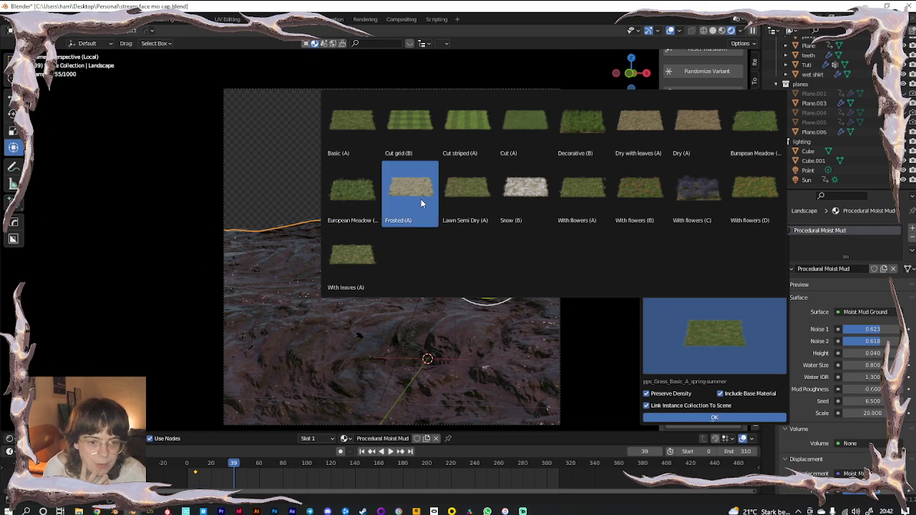
click(465, 189)
Look through weed assets, then pick Digitalis field (B) from the flowers category
click(711, 290)
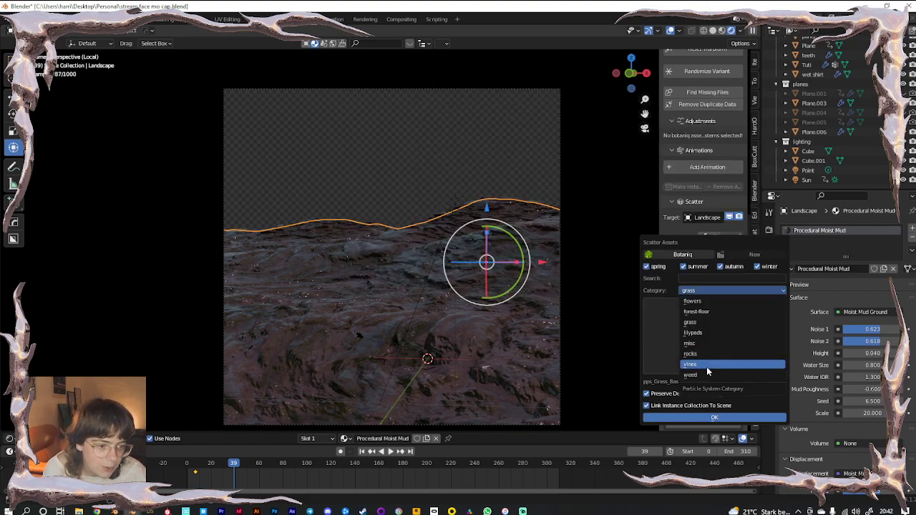
click(705, 372)
click(703, 338)
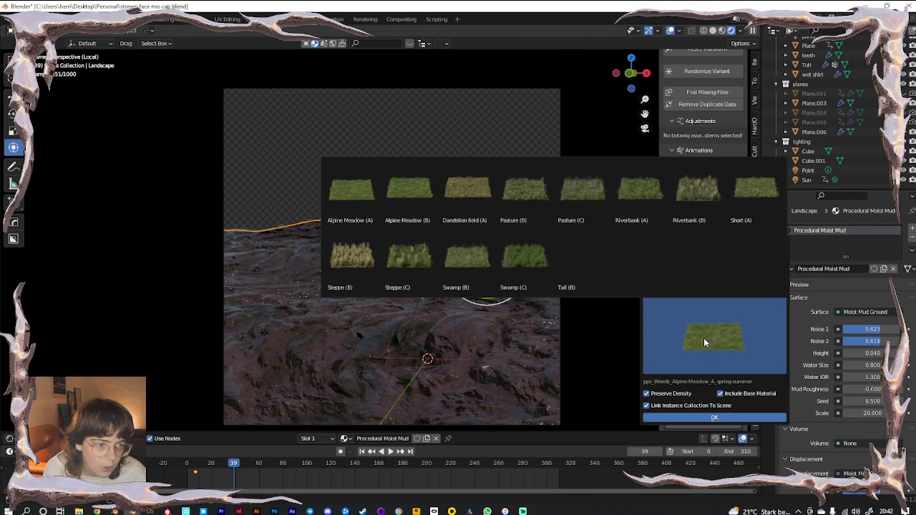
click(703, 338)
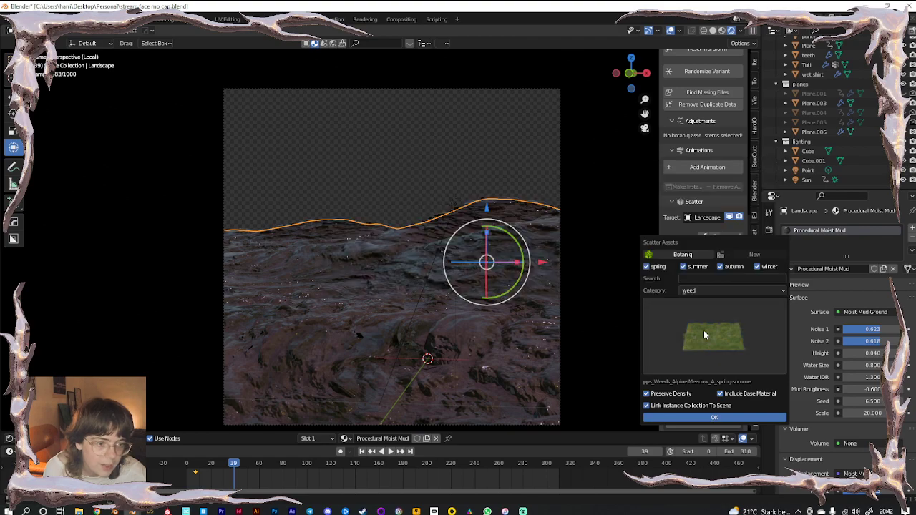
click(698, 291)
click(702, 305)
click(702, 319)
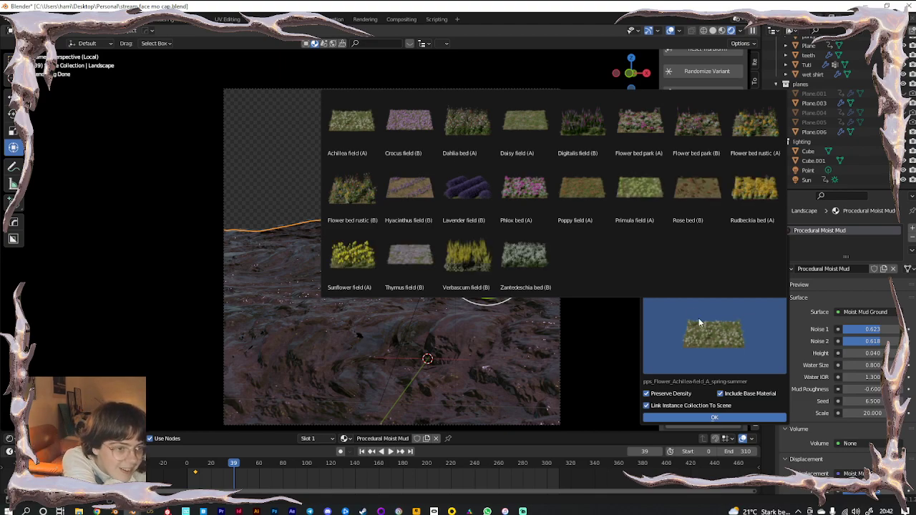
click(589, 141)
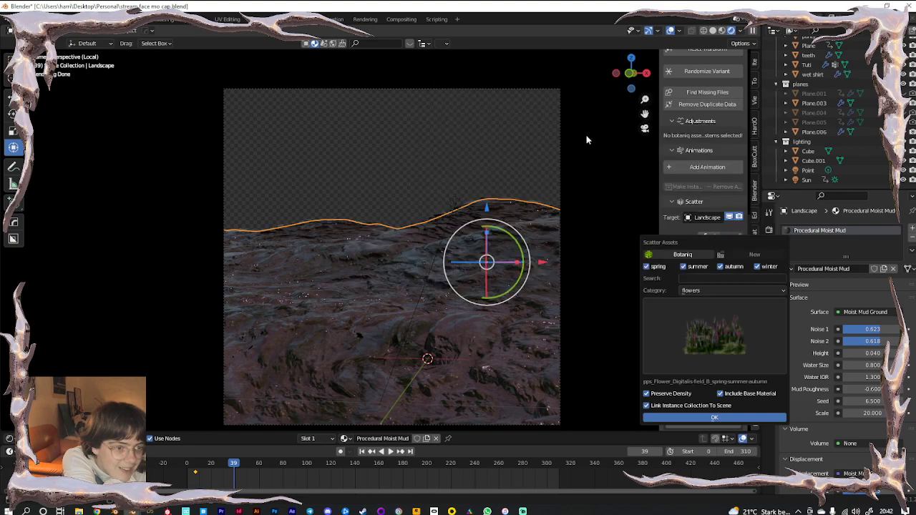
Scatter the Digitalis flowers over the landscape and view them in Solid shading
click(718, 415)
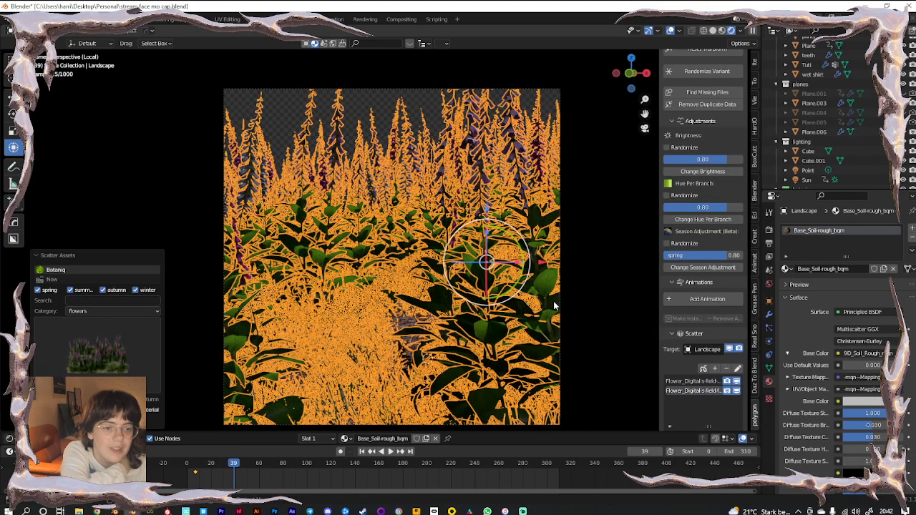
click(670, 31)
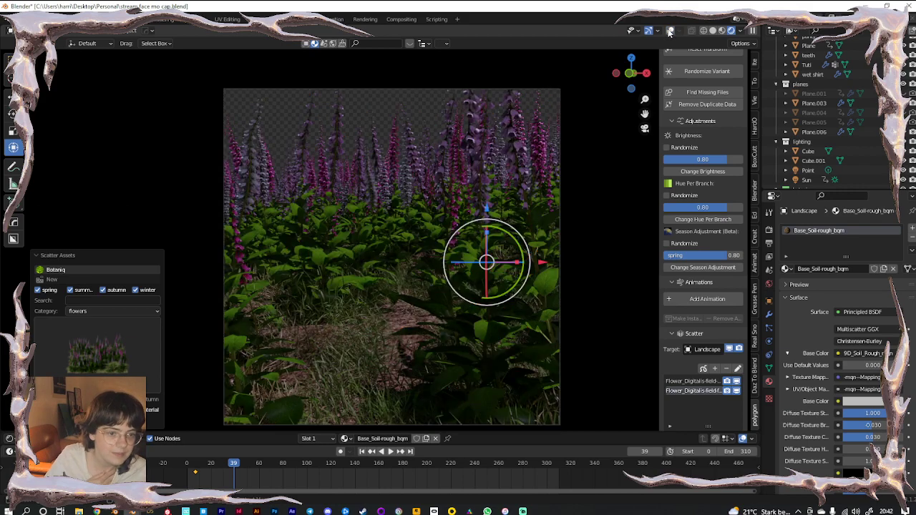
click(713, 31)
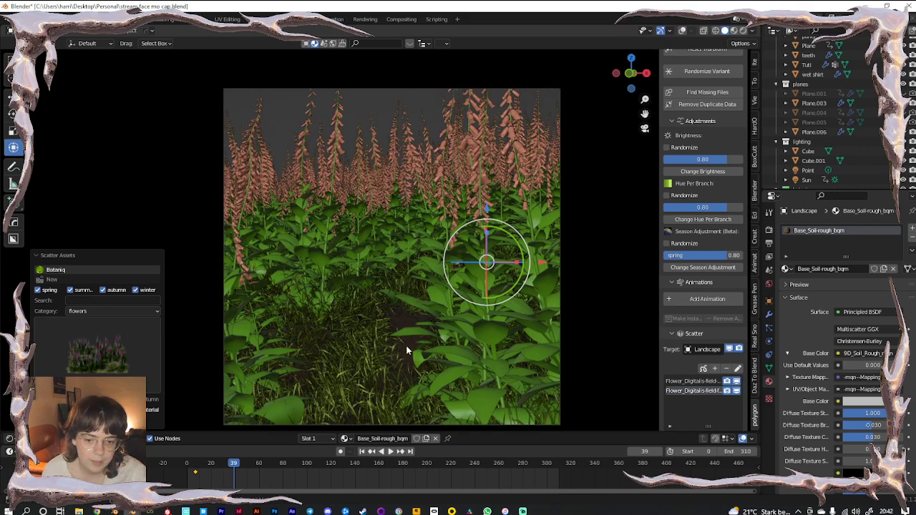
scroll(693, 408, down, 4)
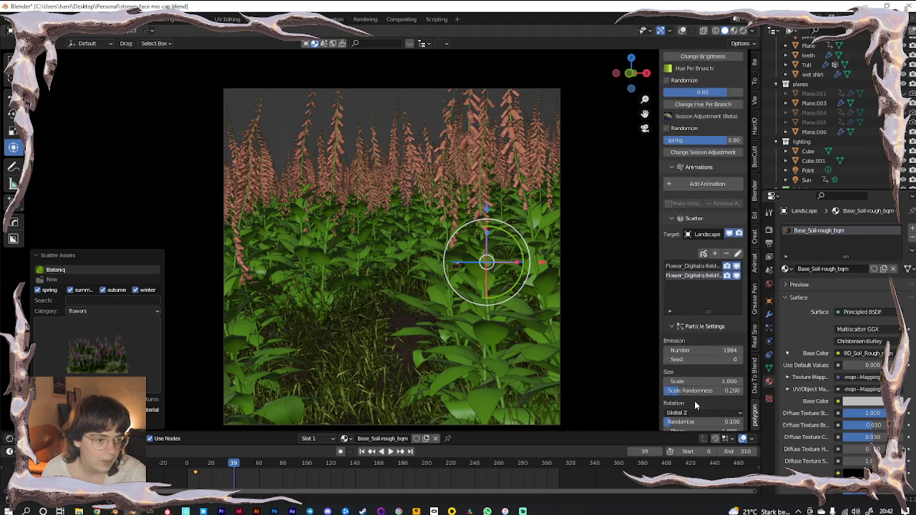
click(736, 277)
click(735, 277)
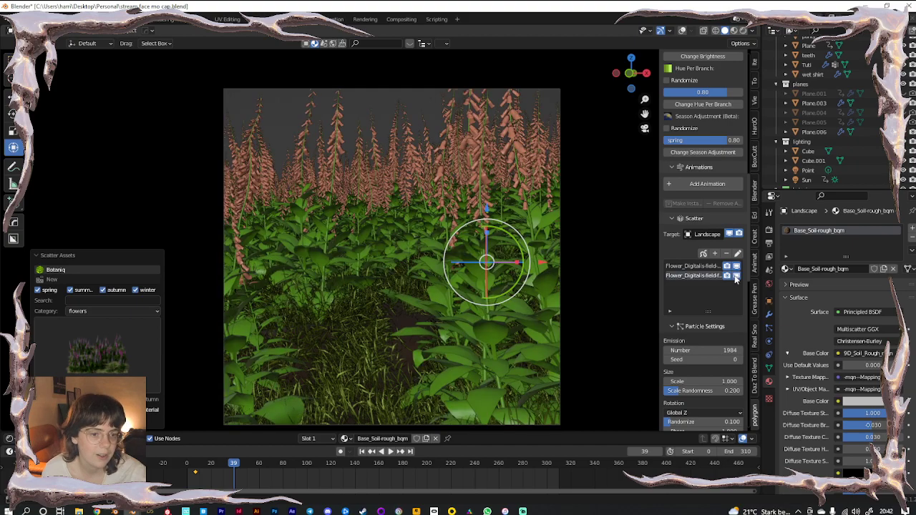
scroll(687, 332, down, 1)
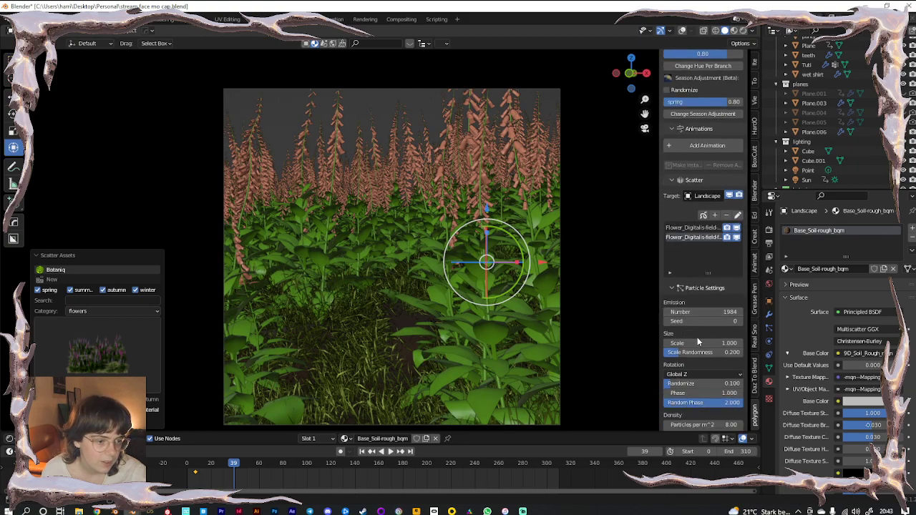
Set the scale of both Digitalis flower layers to 0.28
double_click(701, 342)
key(BackSpace)
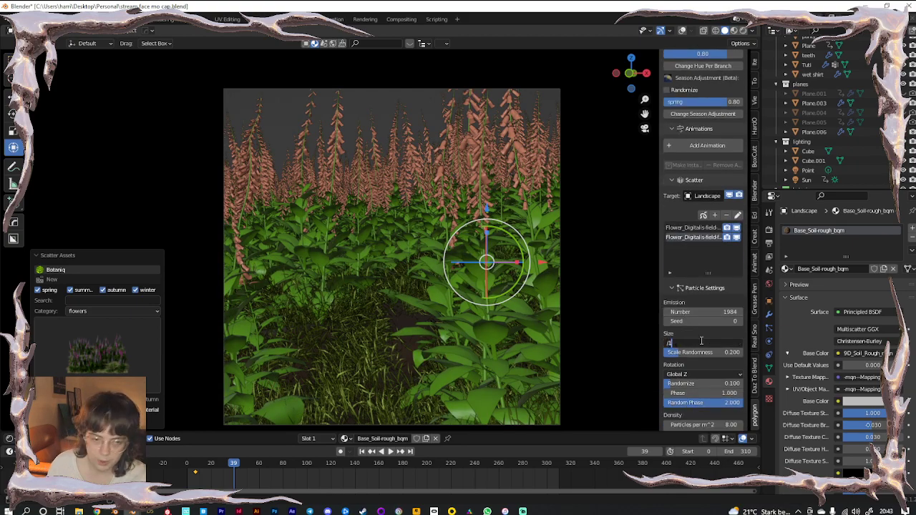
key(Return)
drag(702, 344, 672, 344)
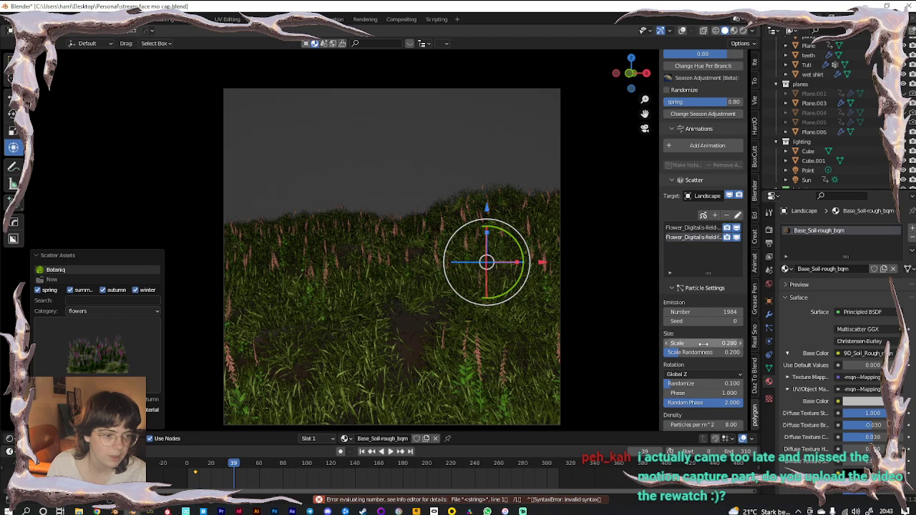
click(695, 228)
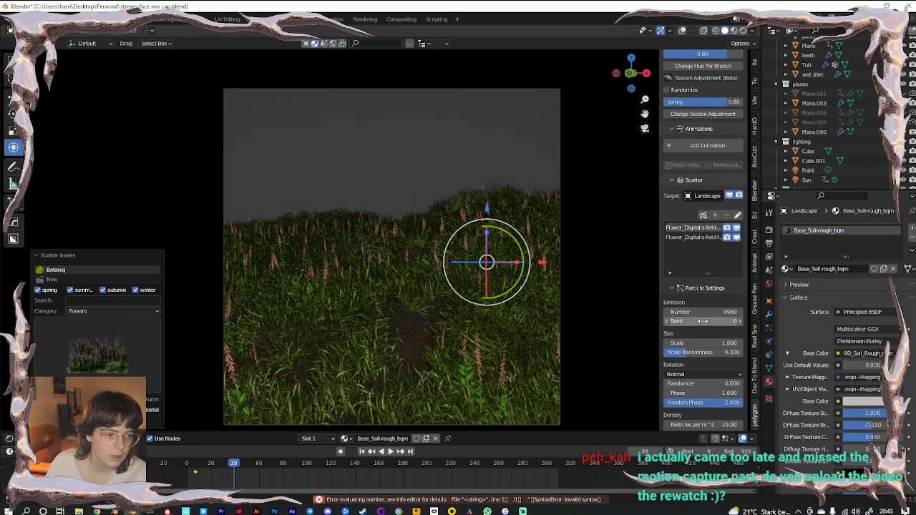
text(0.280)
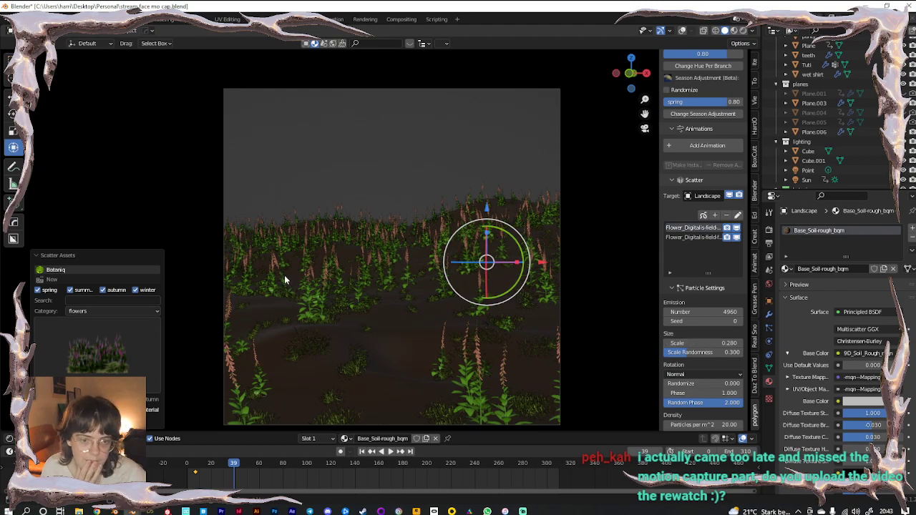
Switch the landscape to Weight Paint mode with overlays showing the heatmap
click(45, 31)
click(47, 84)
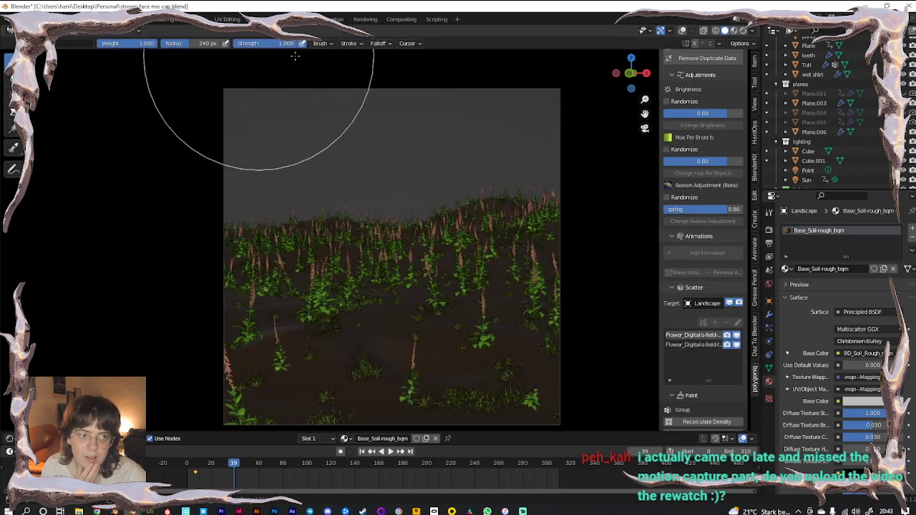
click(682, 30)
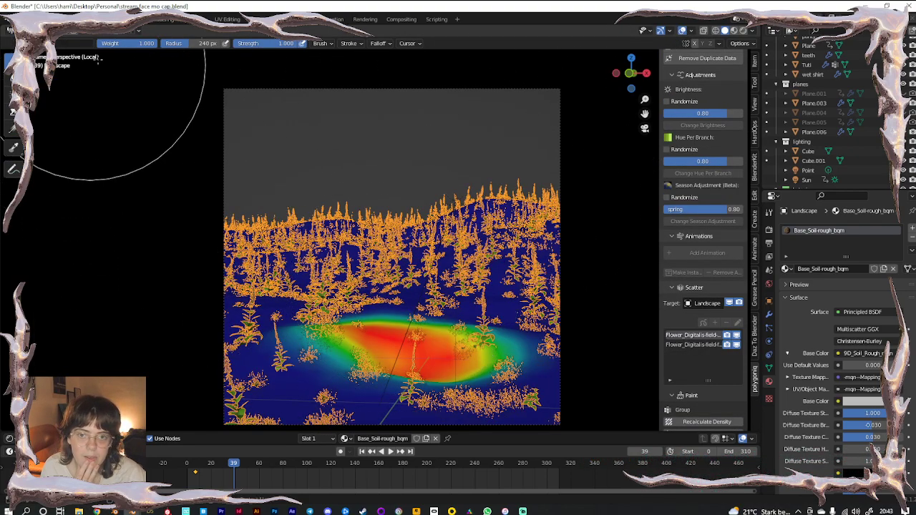
With a 351 px brush, paint high weight across most of the landscape
drag(194, 43, 208, 43)
mouse_move(500, 223)
mouse_down()
mouse_move(500, 283)
mouse_move(433, 384)
mouse_move(388, 358)
mouse_move(337, 266)
mouse_move(327, 225)
mouse_move(279, 305)
mouse_move(493, 358)
mouse_move(548, 426)
mouse_move(500, 287)
mouse_up()
middle_drag(495, 215, 493, 240)
scroll(493, 237, down, 5)
mouse_move(401, 168)
mouse_down()
mouse_move(401, 209)
mouse_move(411, 208)
mouse_move(403, 308)
mouse_move(387, 159)
mouse_up()
Return to camera view and switch back to Object Mode
key(KP_0)
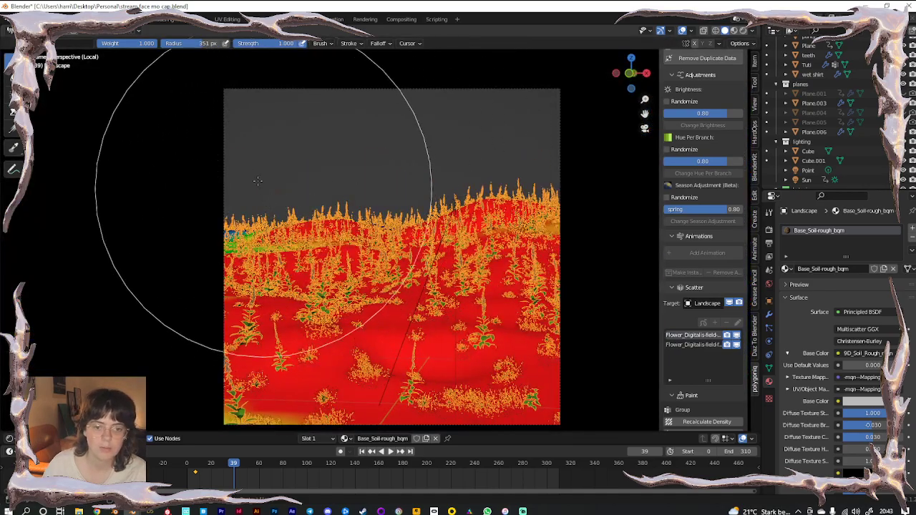
click(34, 31)
click(35, 42)
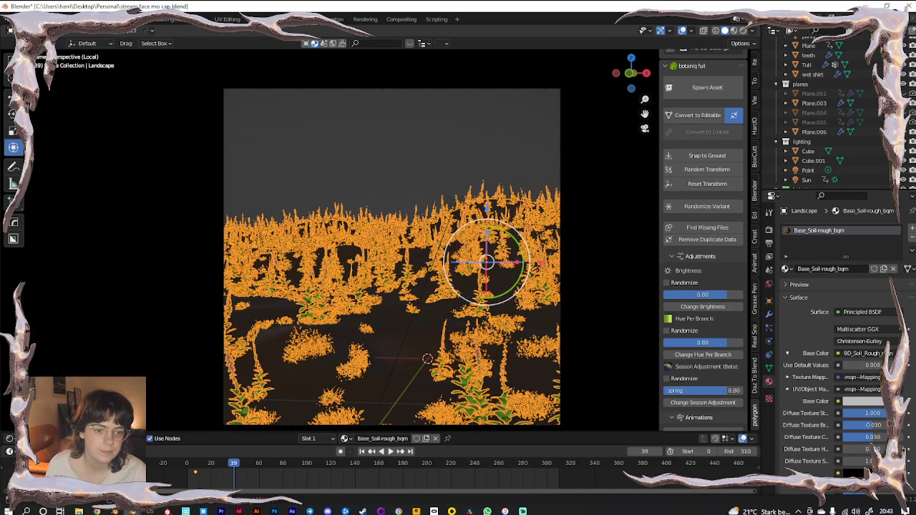
Leave camera view and bring up the Landscape's mesh data with its vertex groups
key(KP_0)
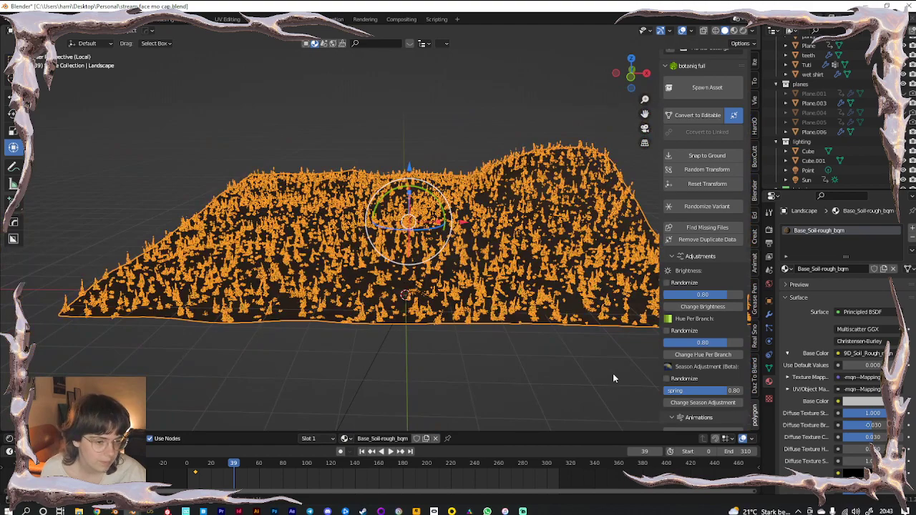
scroll(698, 318, up, 6)
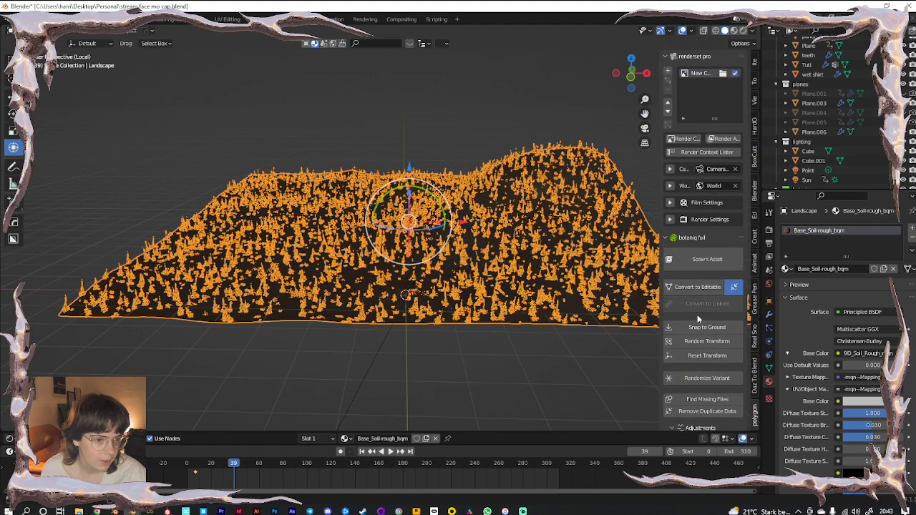
scroll(691, 326, down, 5)
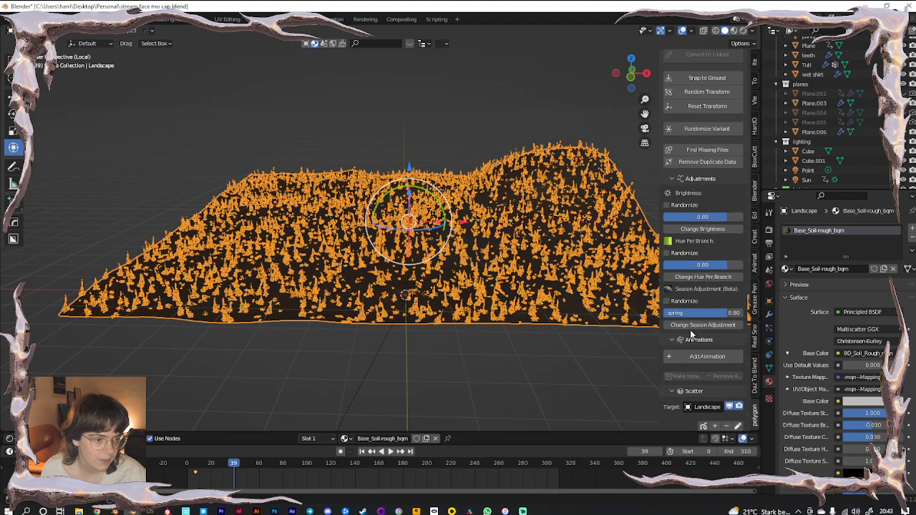
scroll(691, 334, down, 8)
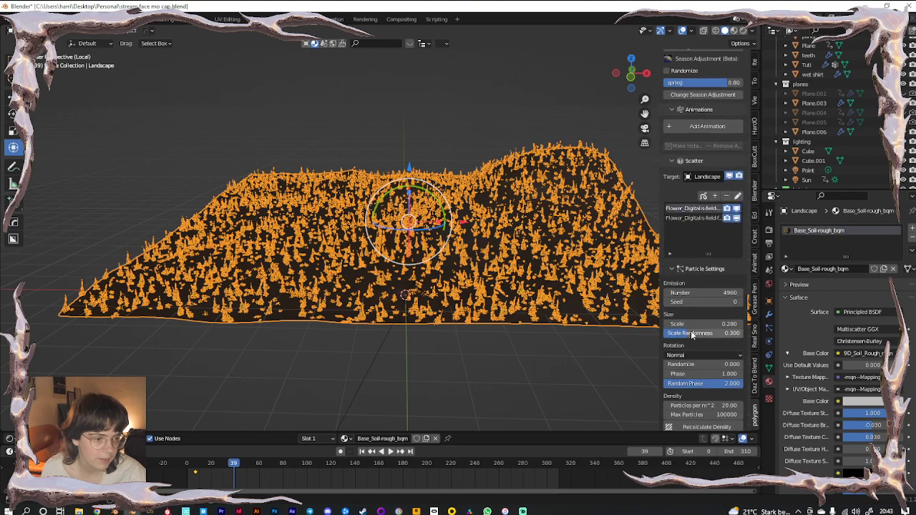
click(771, 341)
click(769, 355)
click(770, 369)
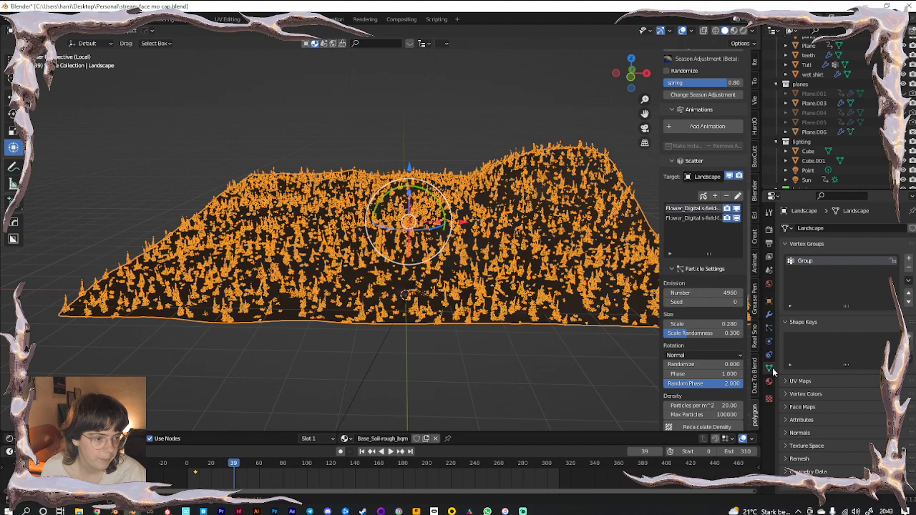
Scroll the scatter Particle Settings down to the Paint density section
scroll(719, 343, down, 4)
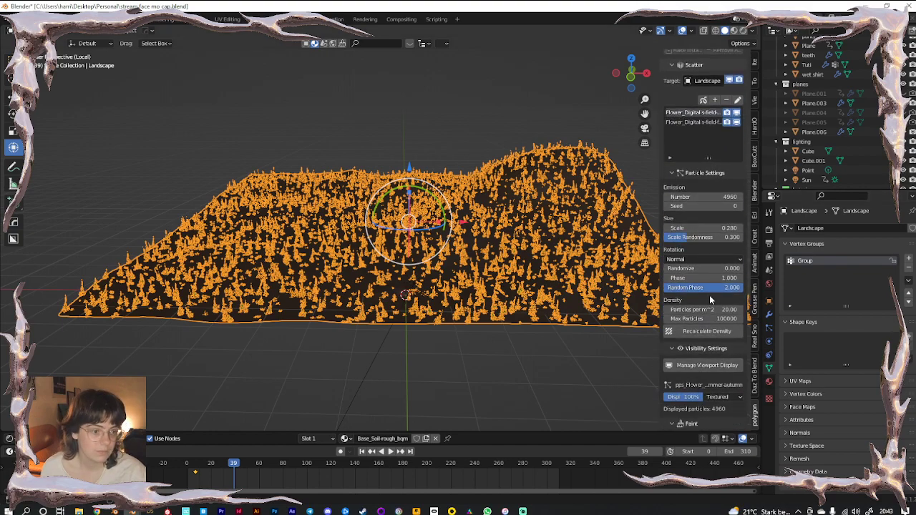
scroll(709, 294, up, 3)
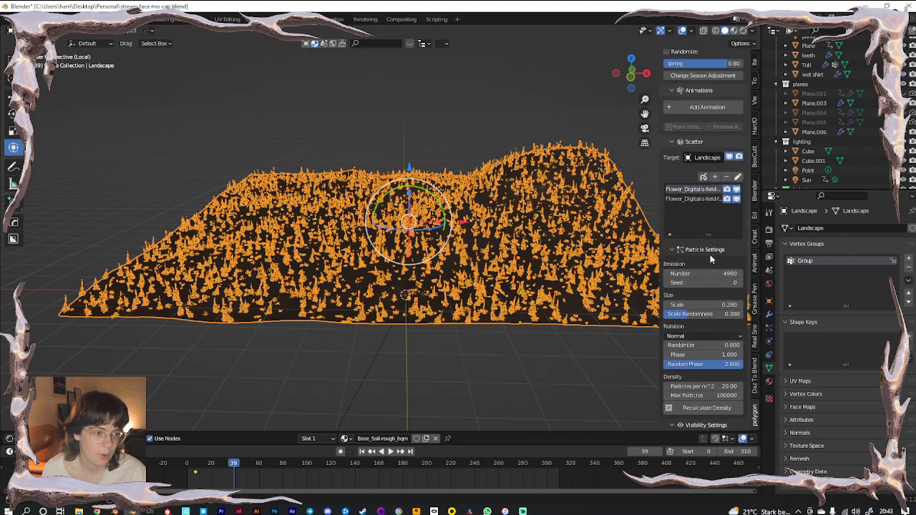
scroll(712, 294, down, 4)
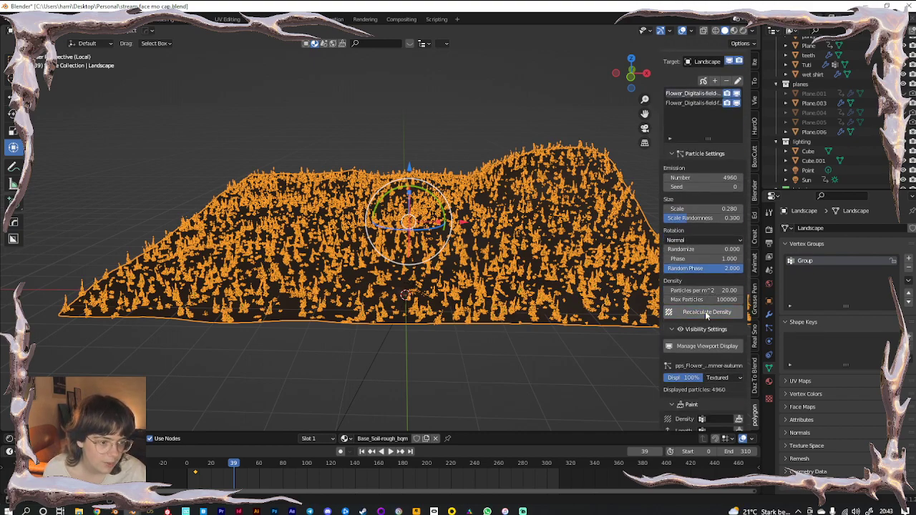
scroll(697, 366, down, 6)
scroll(699, 374, down, 6)
scroll(698, 372, up, 8)
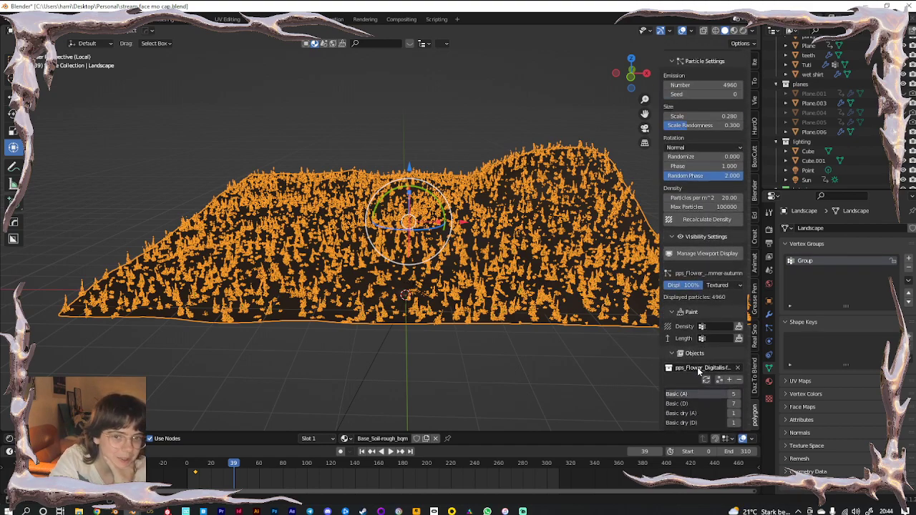
scroll(697, 367, up, 2)
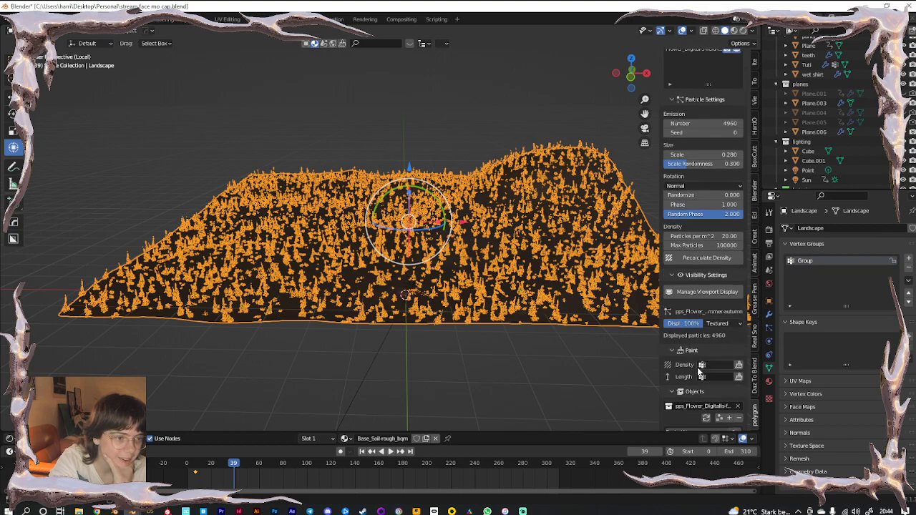
scroll(698, 367, up, 10)
scroll(698, 265, up, 8)
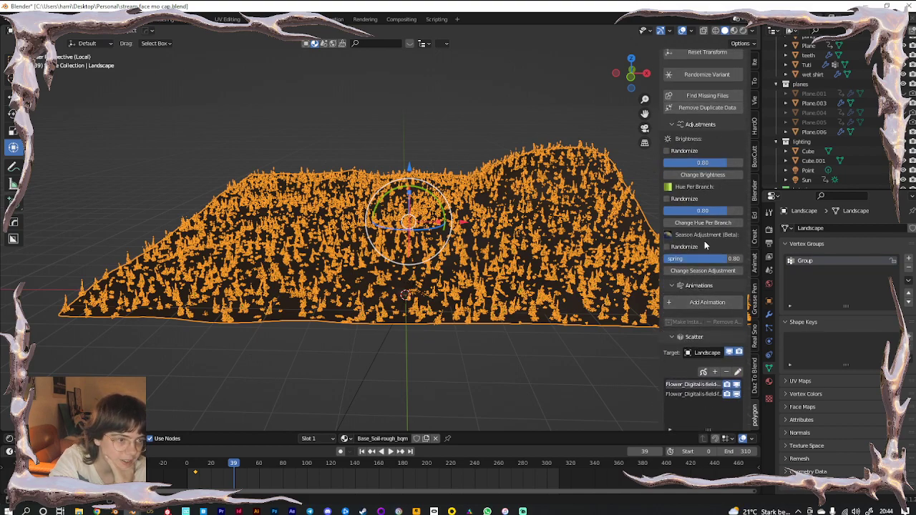
scroll(704, 242, up, 9)
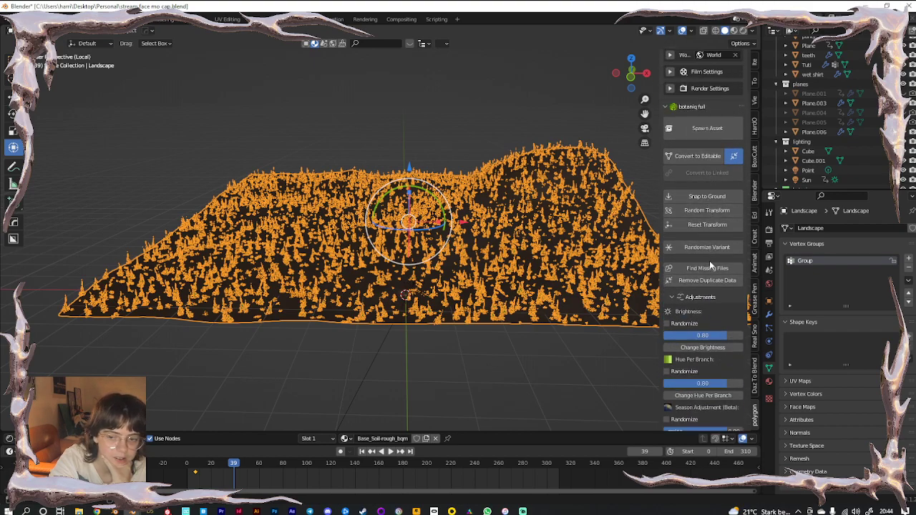
scroll(709, 260, down, 4)
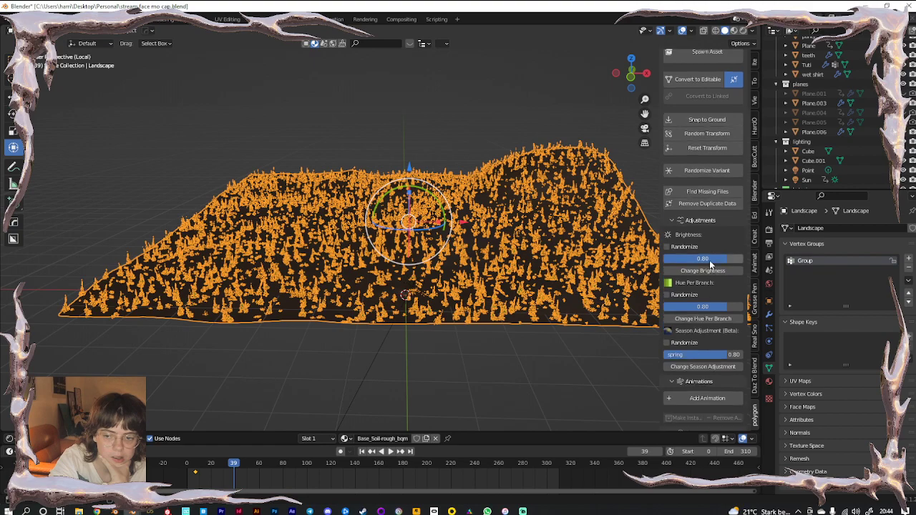
scroll(709, 264, down, 1)
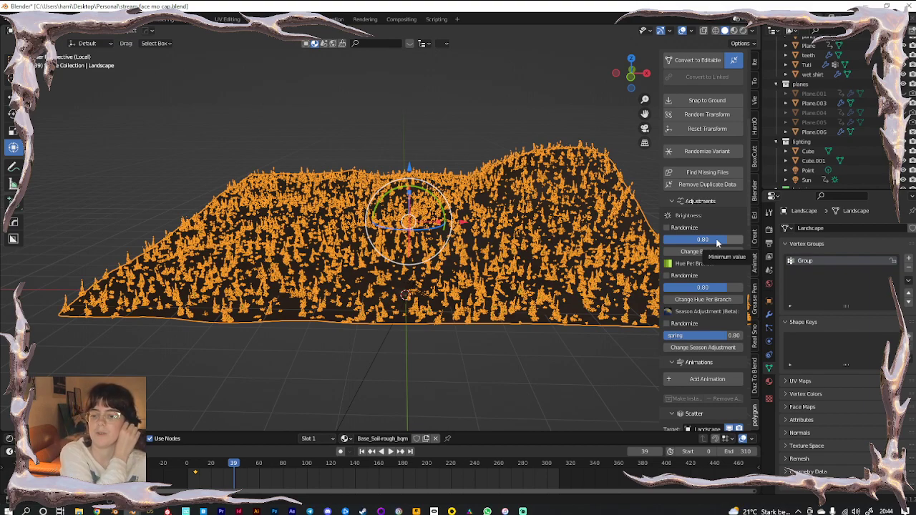
scroll(717, 245, down, 1)
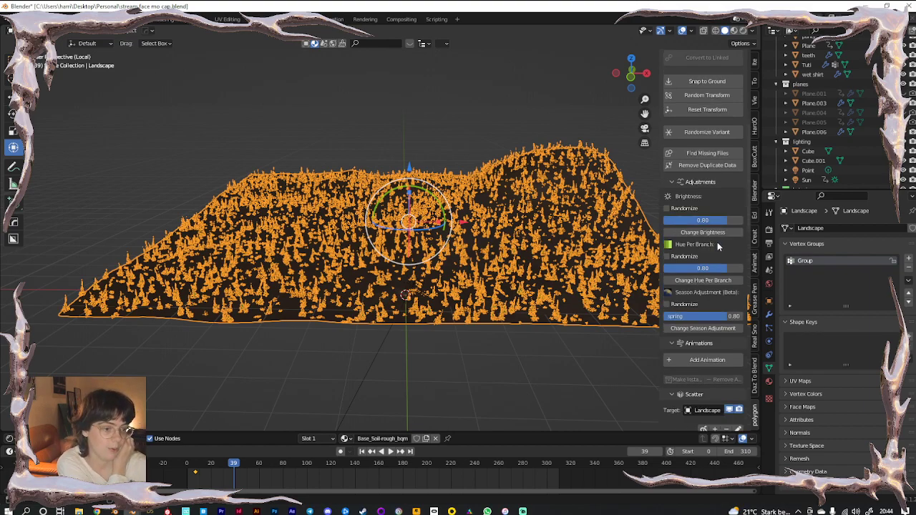
scroll(717, 245, down, 6)
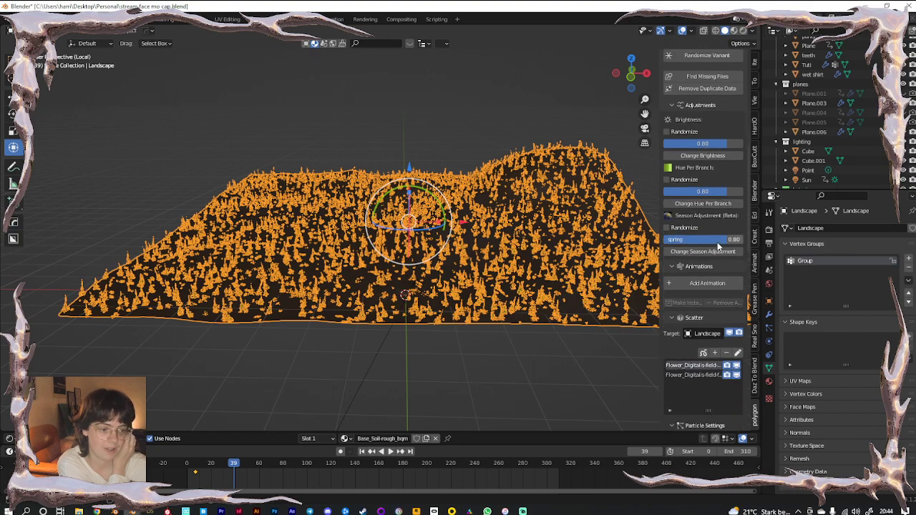
scroll(718, 246, down, 4)
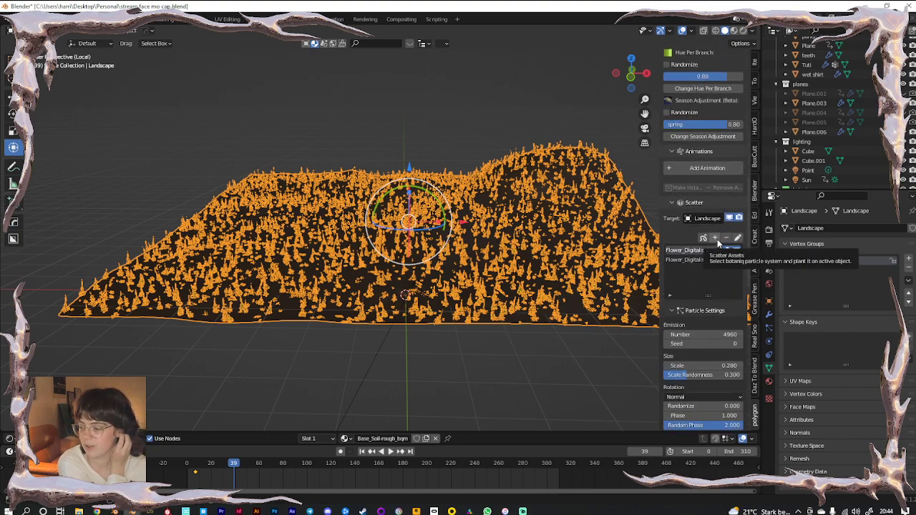
scroll(717, 244, down, 3)
scroll(718, 245, down, 6)
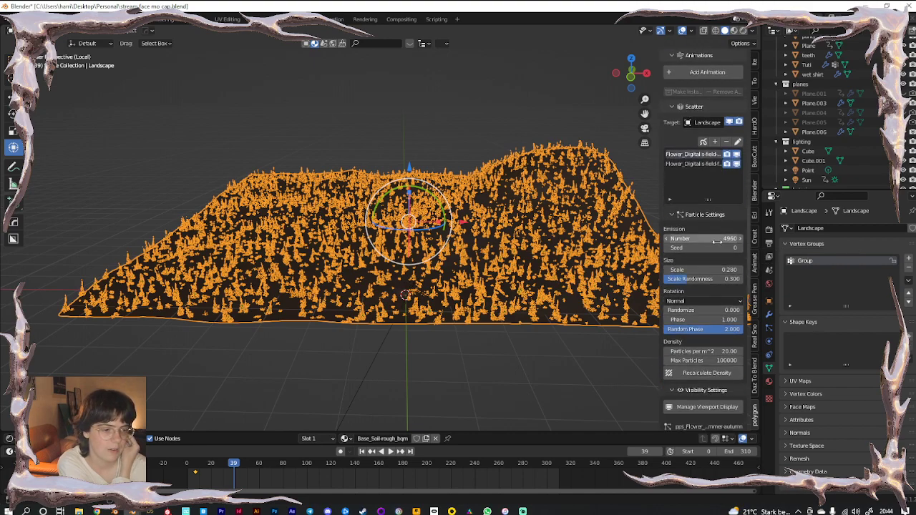
scroll(718, 244, down, 4)
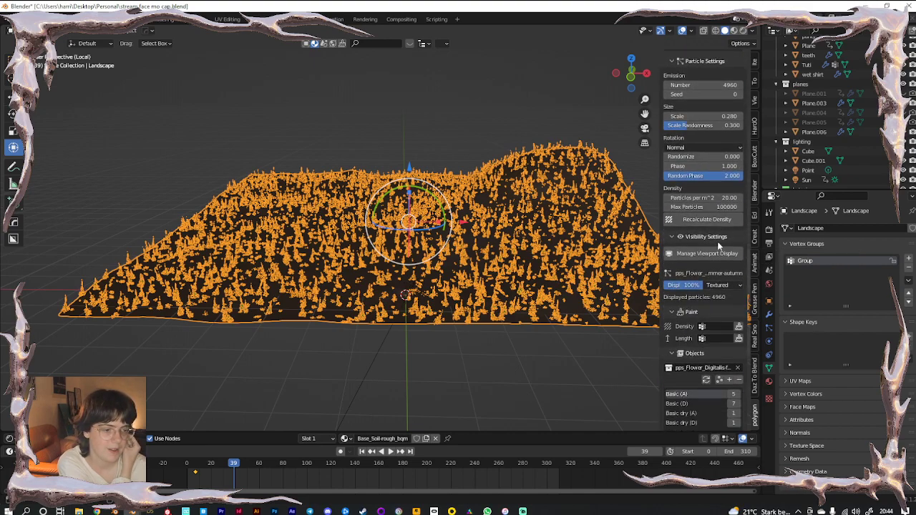
scroll(718, 242, down, 2)
Set the first foxglove scatter's Paint Density vertex group to Group
click(719, 288)
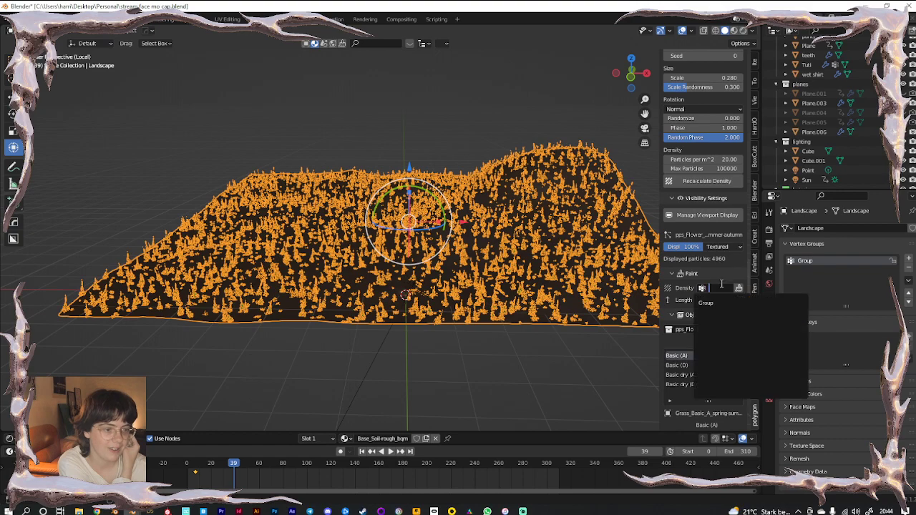
click(718, 303)
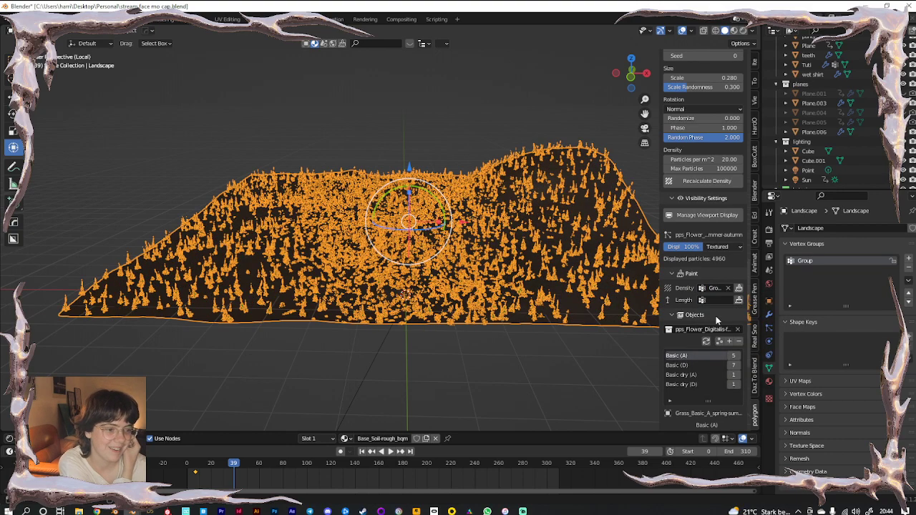
scroll(716, 316, up, 12)
scroll(713, 324, down, 10)
Set the second foxglove scatter's density to Group, then preview it rendered through the camera
click(702, 314)
scroll(703, 309, down, 10)
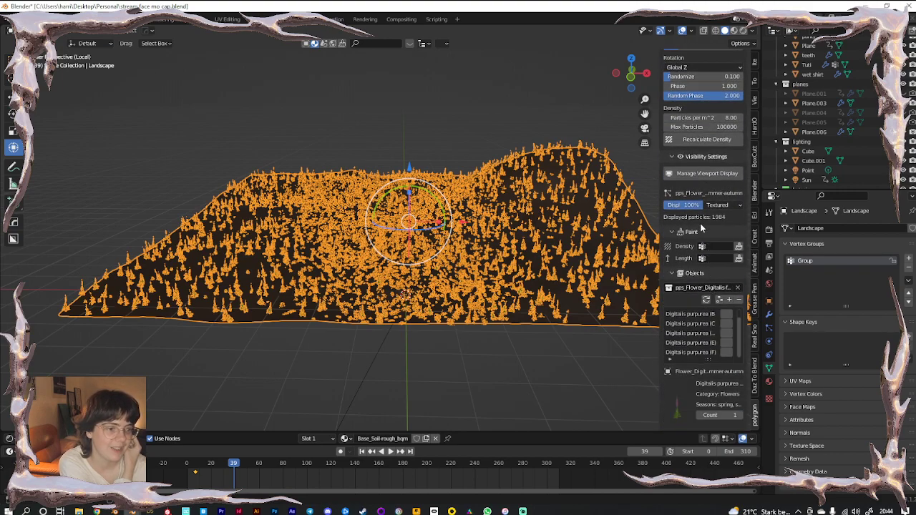
scroll(702, 307, down, 4)
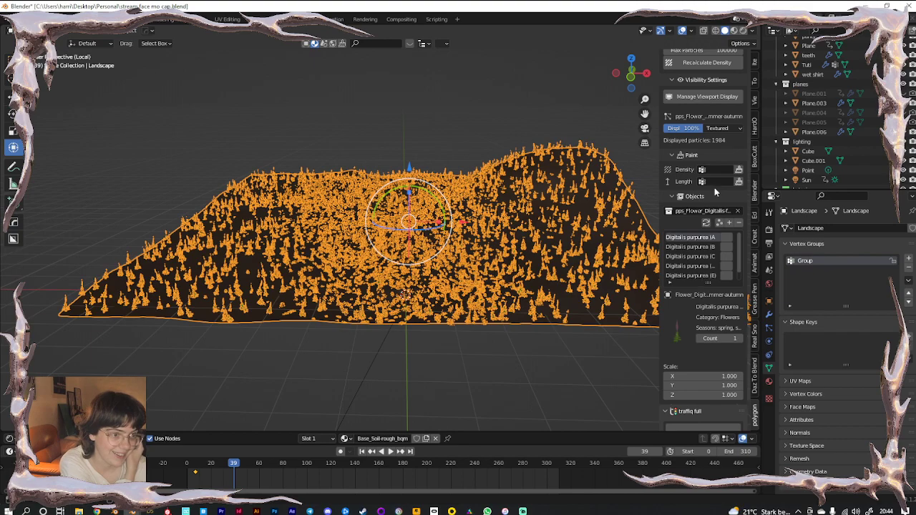
scroll(714, 188, up, 11)
scroll(712, 179, down, 15)
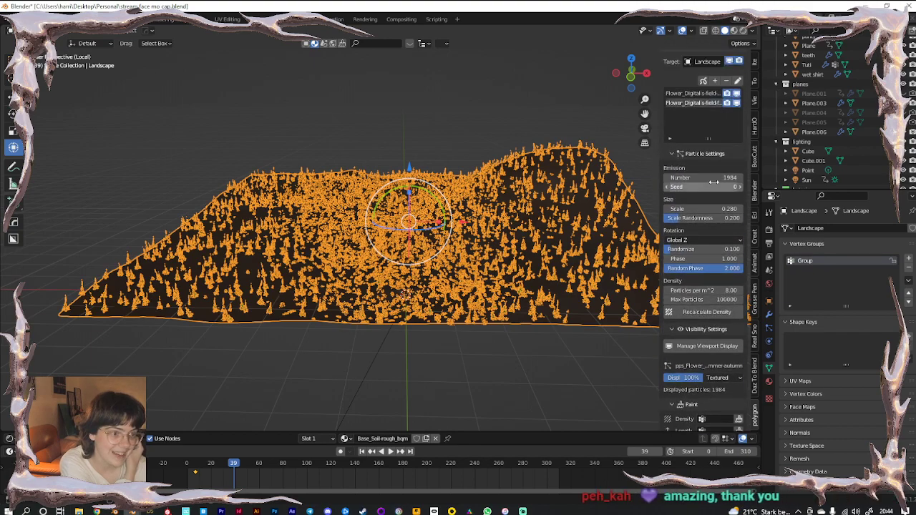
scroll(701, 319, up, 2)
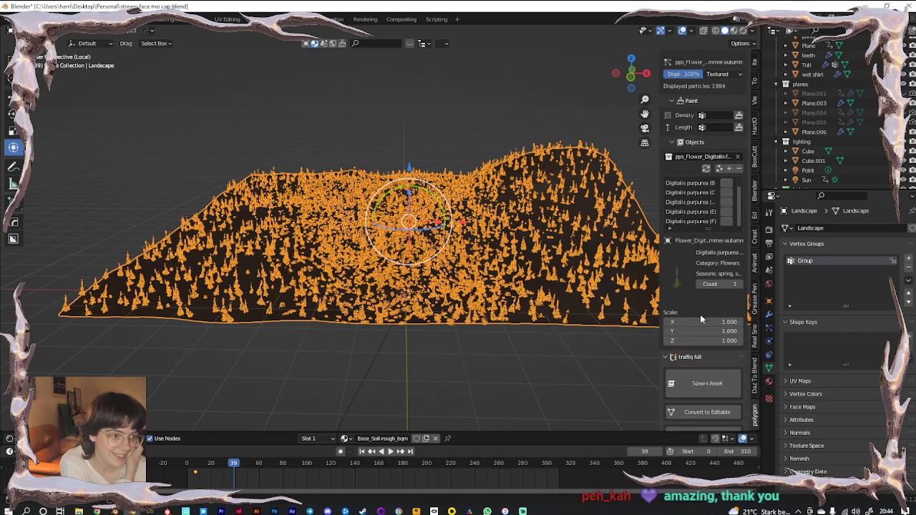
click(719, 116)
click(713, 131)
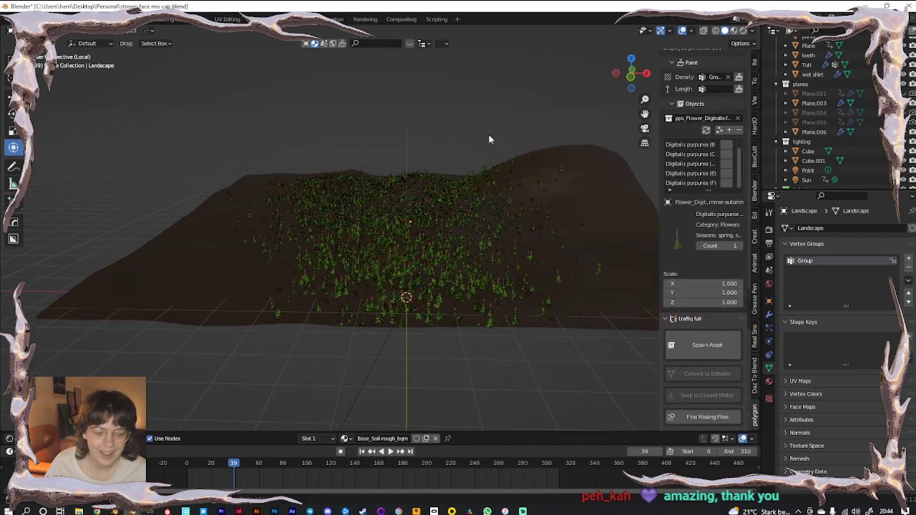
key(KP_0)
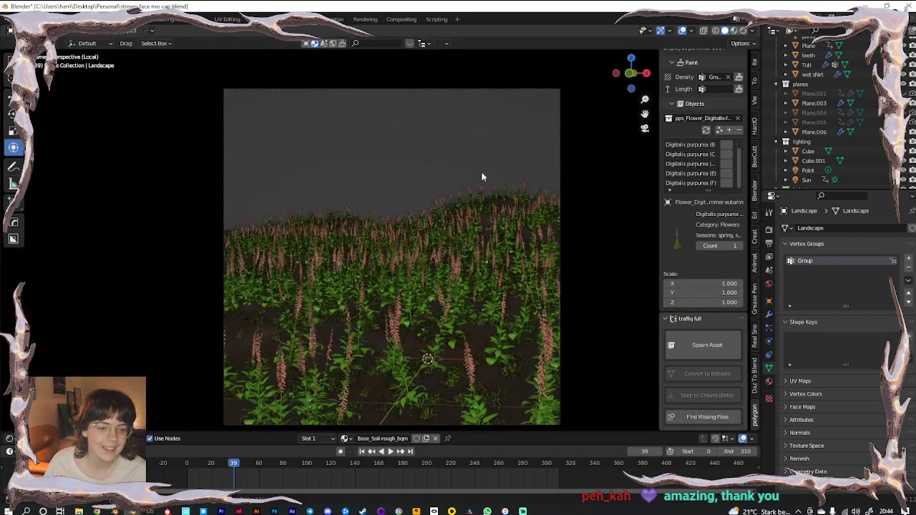
click(742, 31)
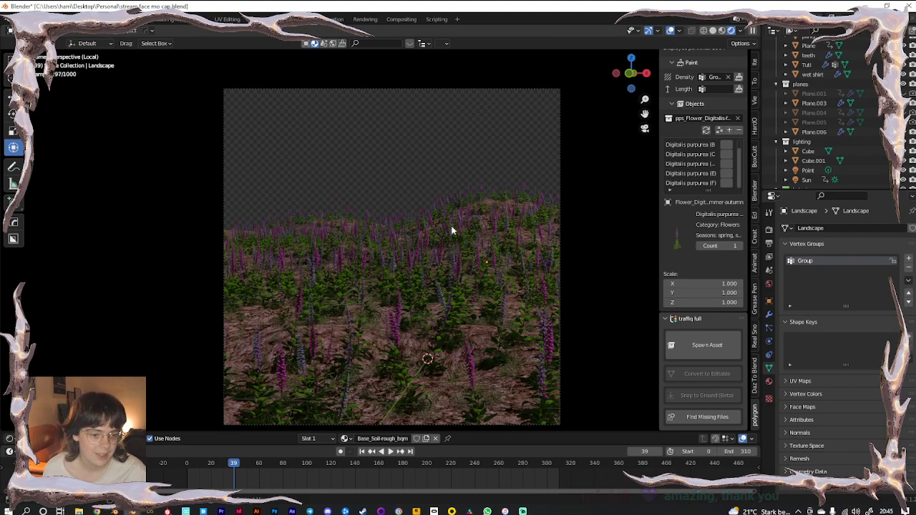
Unhide the full scene, hide viewport overlays, and widen the side panel
key(KP_Divide)
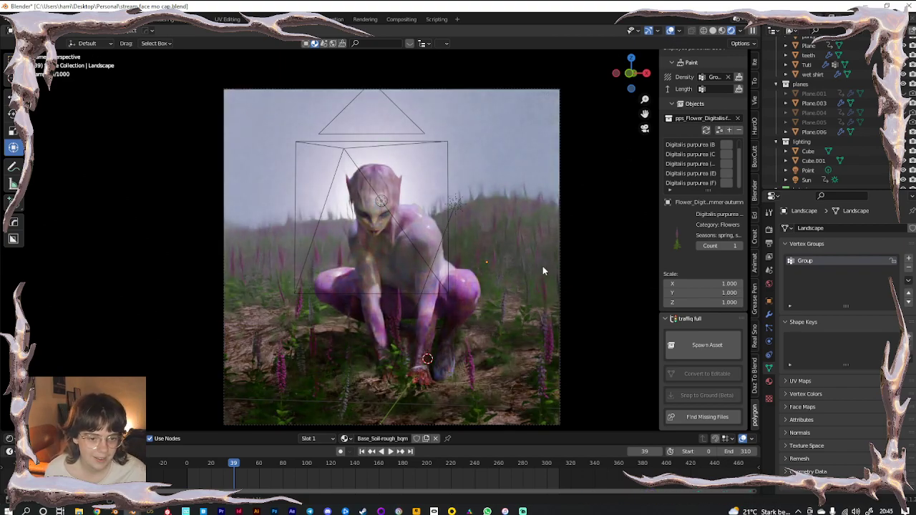
click(670, 30)
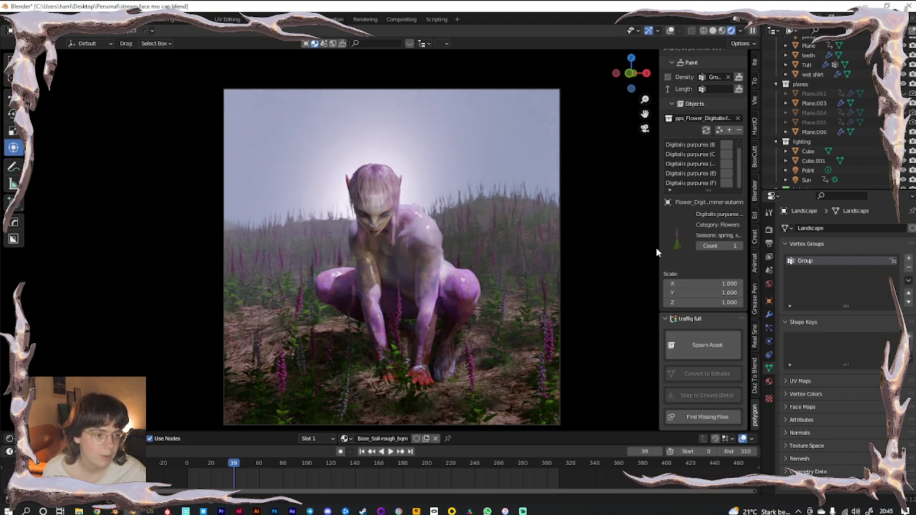
drag(659, 250, 628, 248)
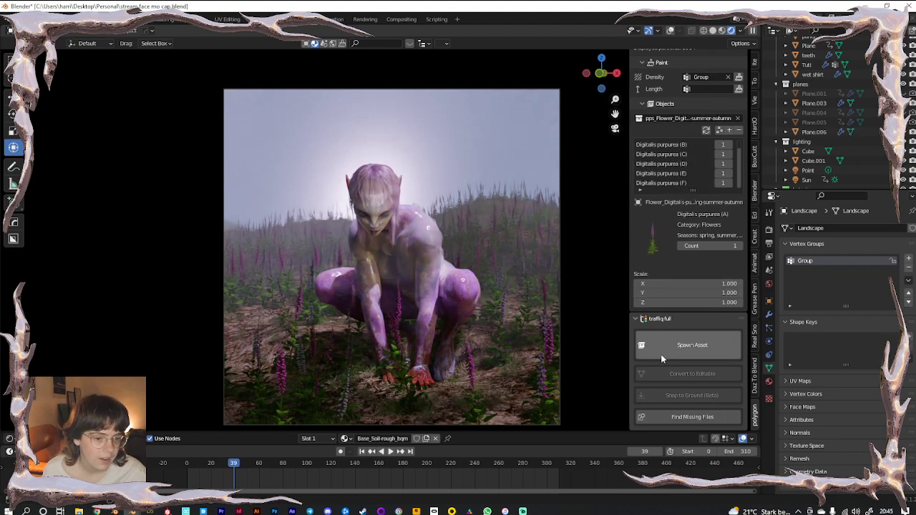
scroll(660, 354, up, 4)
scroll(669, 363, up, 5)
scroll(672, 319, up, 1)
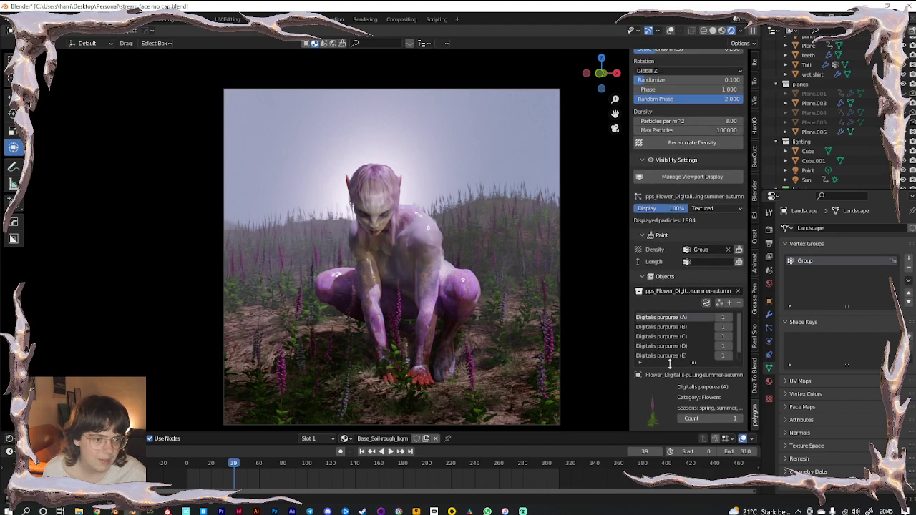
Set the scatter density to 20 particles per m² and re-scatter the flowers
click(689, 121)
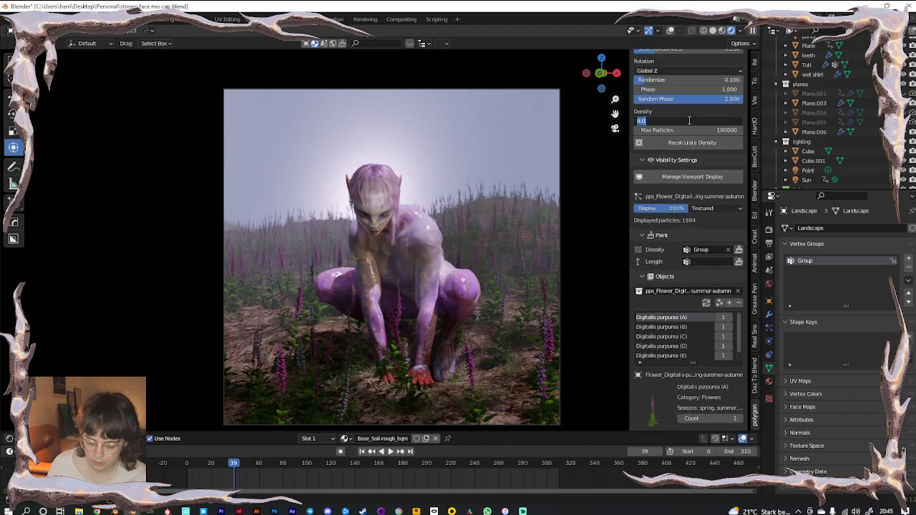
text(20)
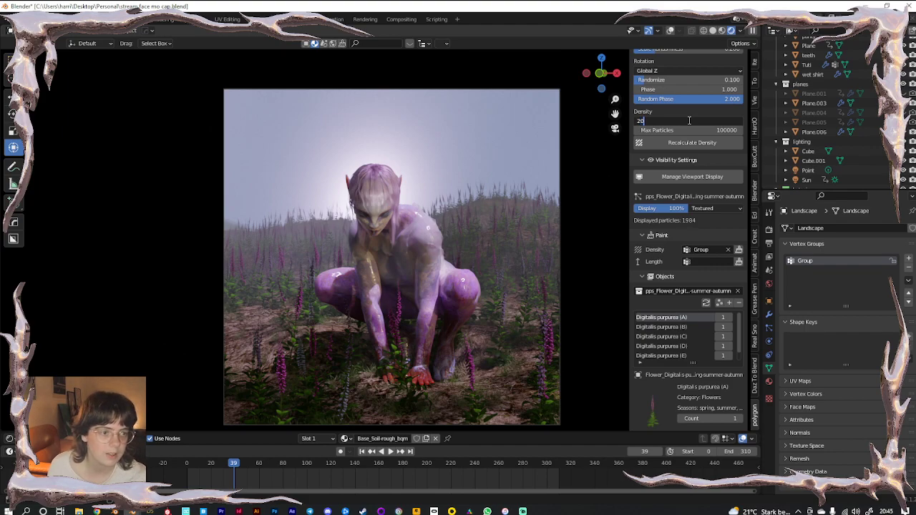
key(Return)
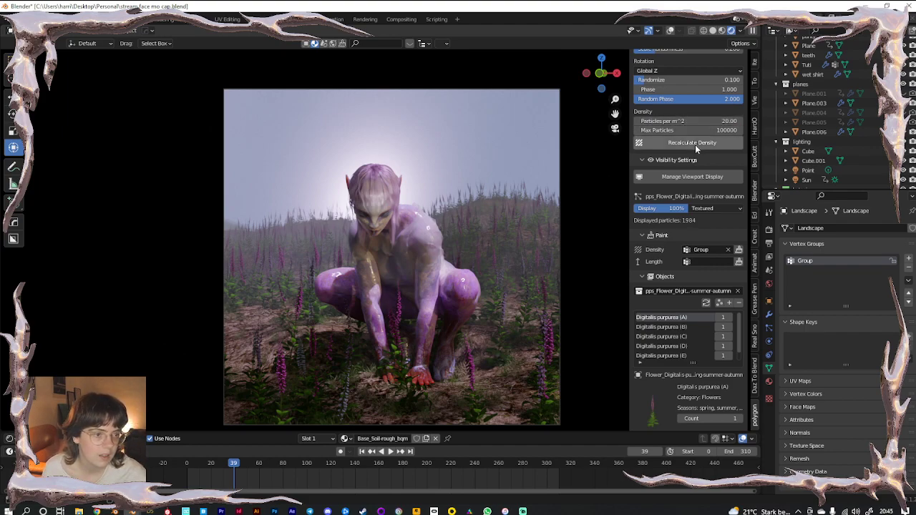
click(695, 143)
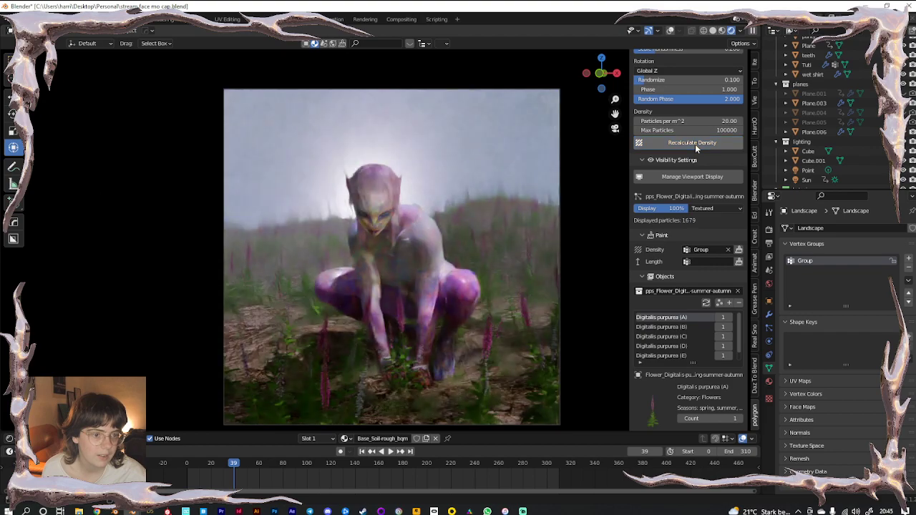
Set the foxglove particle count to 2000
scroll(698, 188, up, 2)
scroll(698, 188, up, 2)
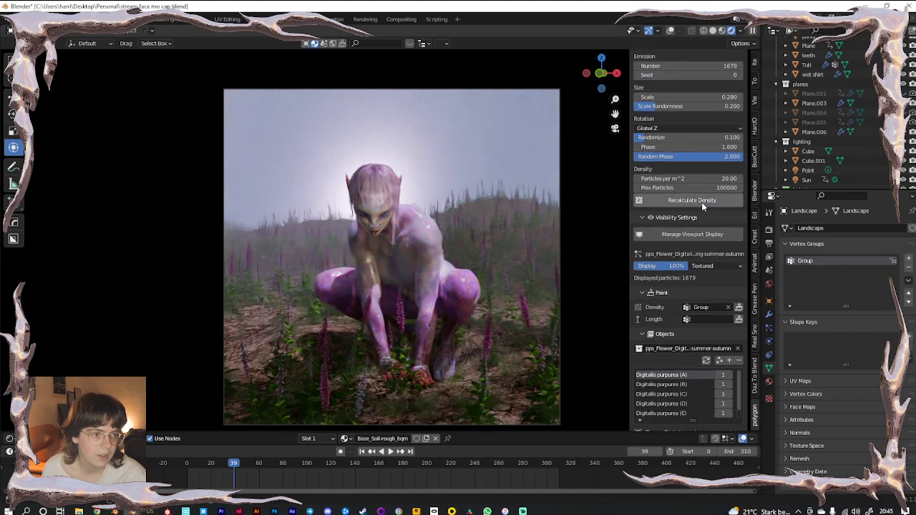
click(670, 104)
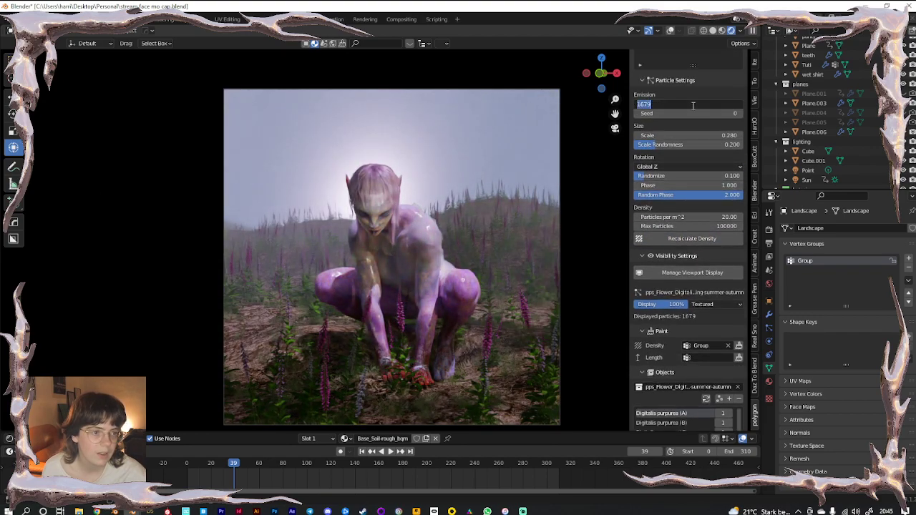
key(BackSpace)
key(BackSpace)
key(BackSpace)
key(BackSpace)
text(2000)
key(Return)
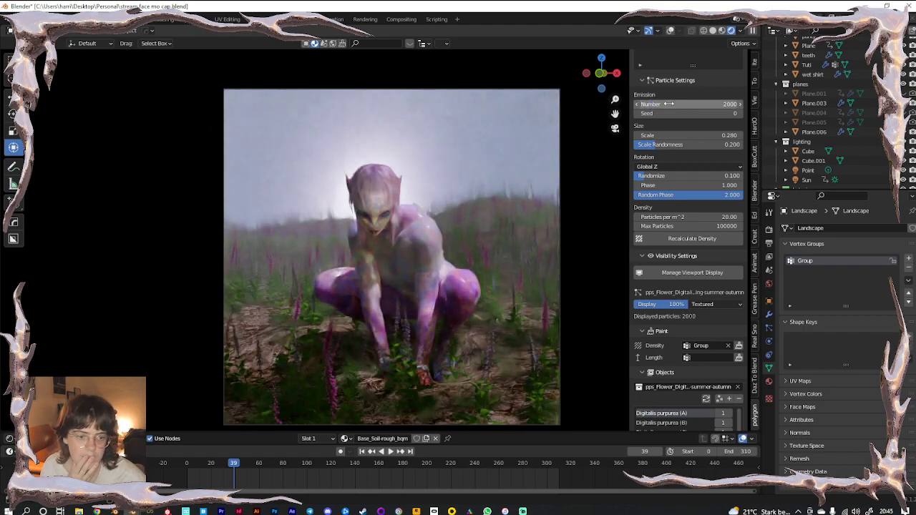
Give the first foxglove scatter system 10000 flowers
scroll(694, 262, up, 8)
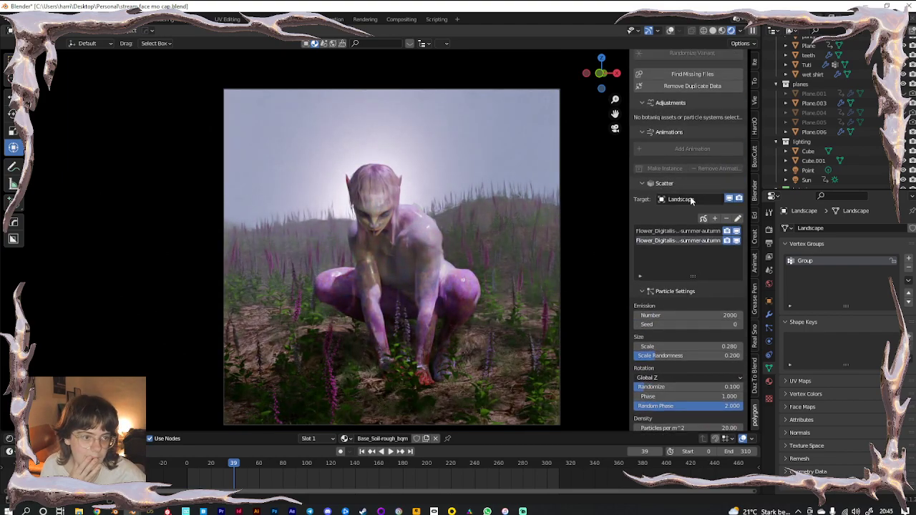
click(676, 230)
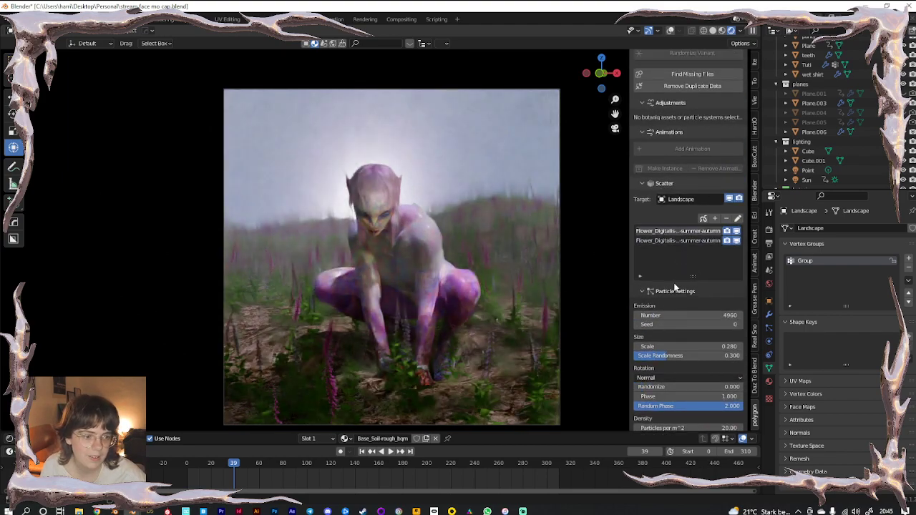
scroll(672, 215, down, 4)
click(672, 201)
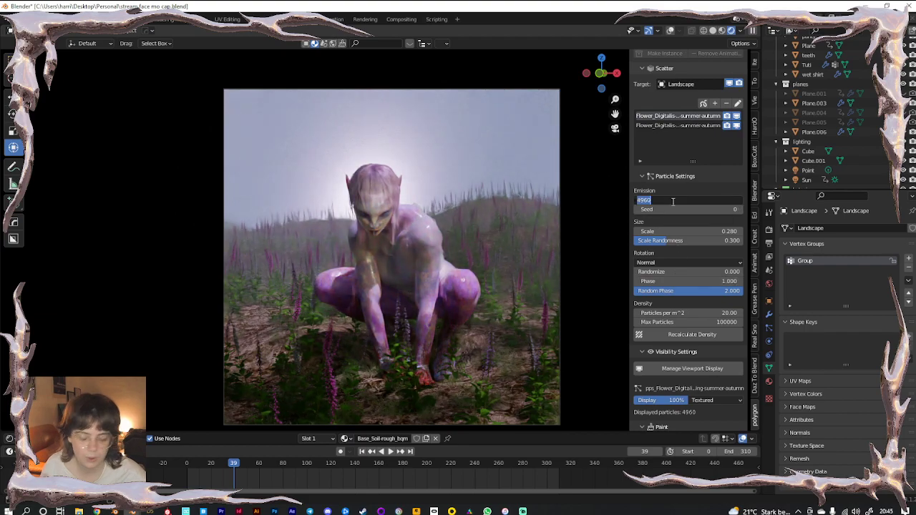
text(10)
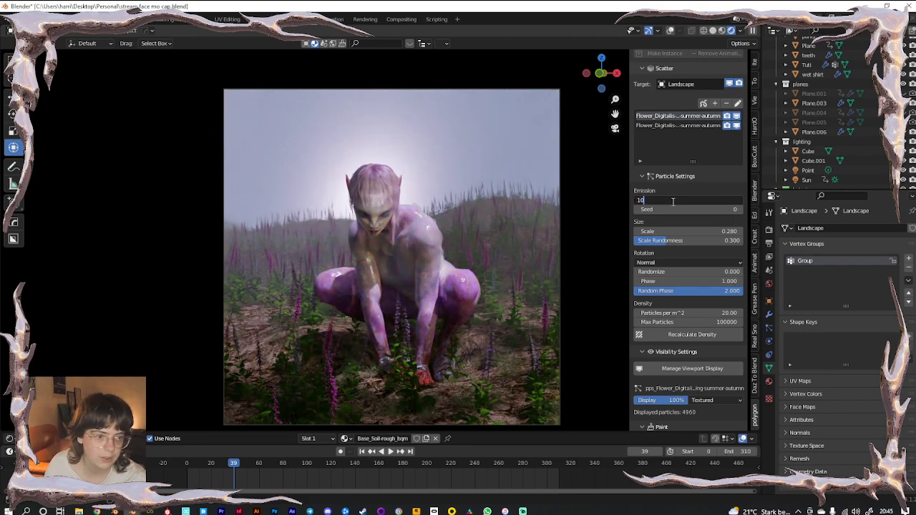
text(000)
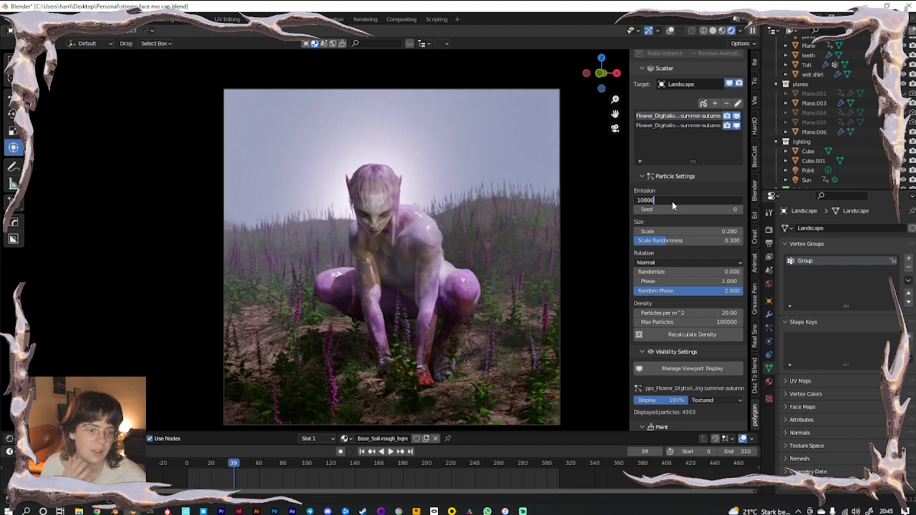
key(Return)
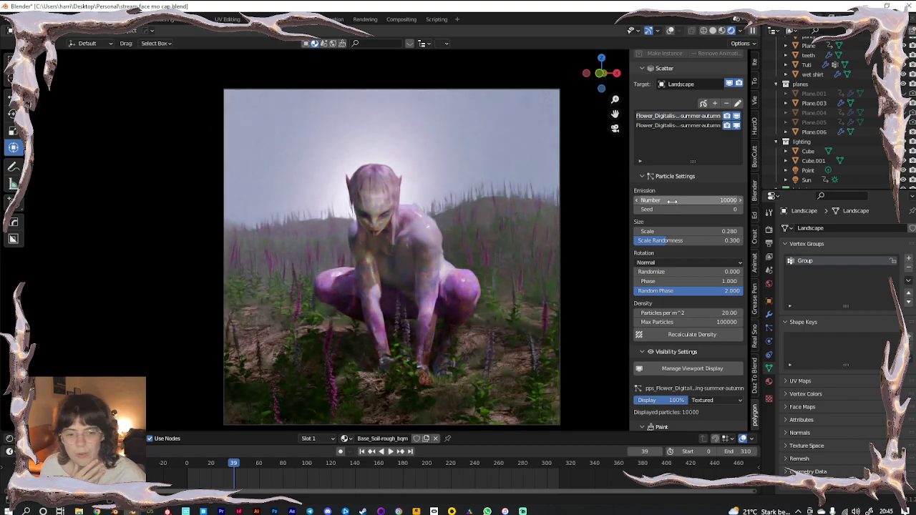
Drag the second foxglove system's scale value up to enlarge its flowers
scroll(686, 252, up, 2)
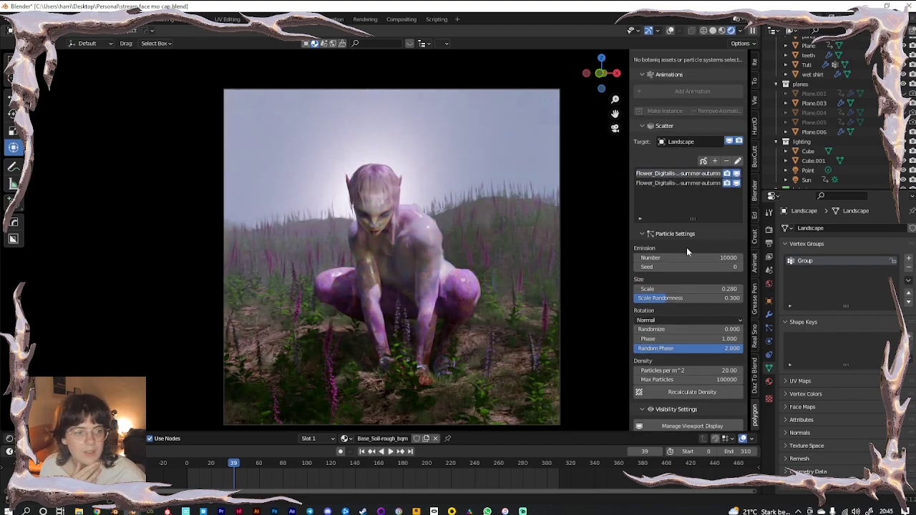
click(670, 184)
scroll(675, 247, down, 5)
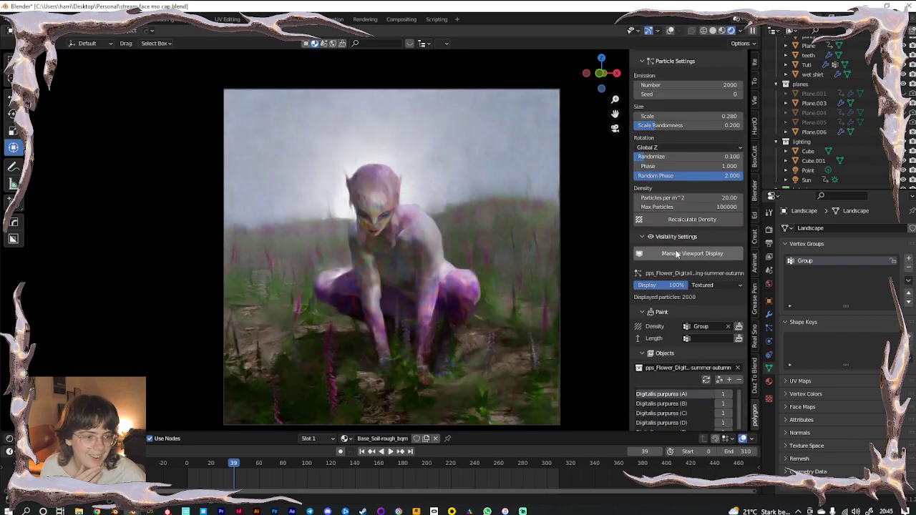
scroll(680, 164, up, 1)
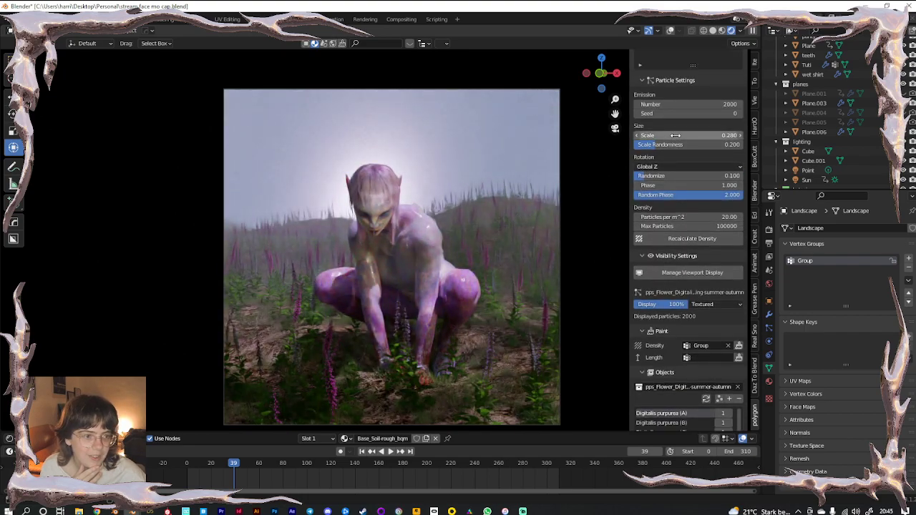
drag(688, 135, 714, 135)
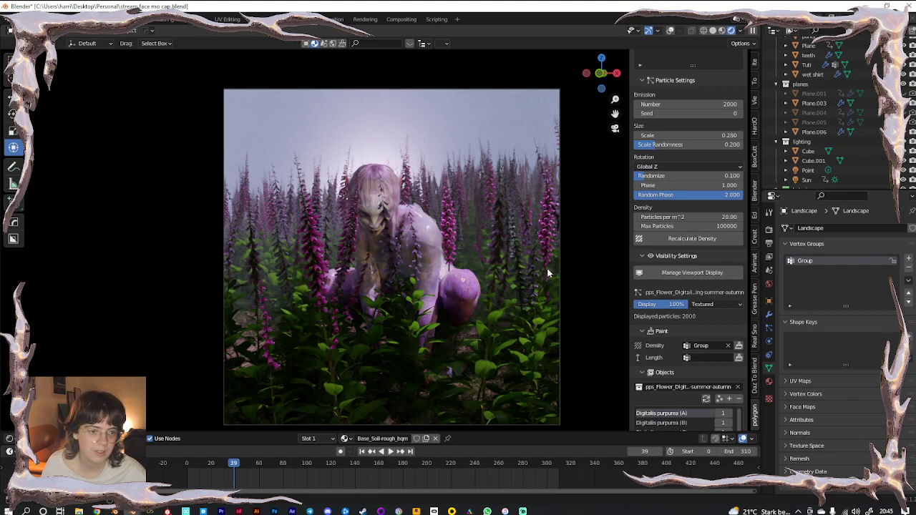
Set the first foxglove system's flower scale to 0.5
scroll(694, 247, up, 5)
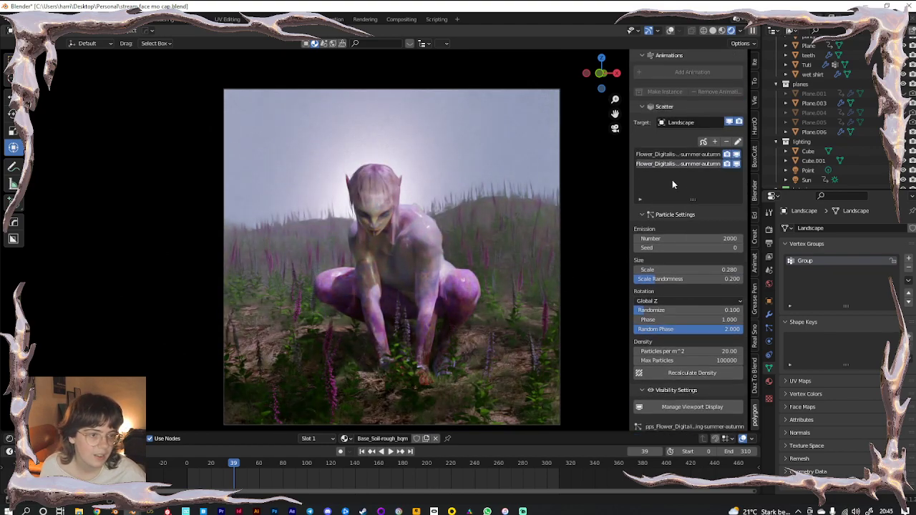
click(664, 155)
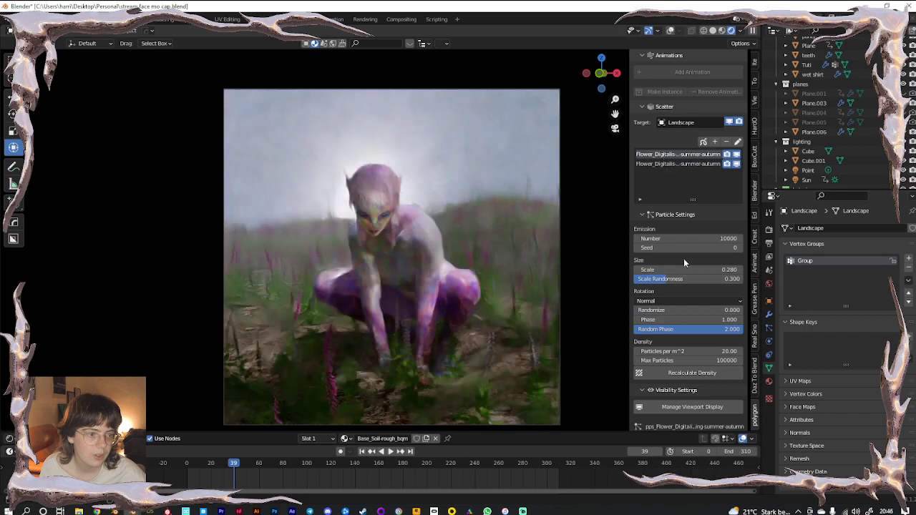
double_click(675, 238)
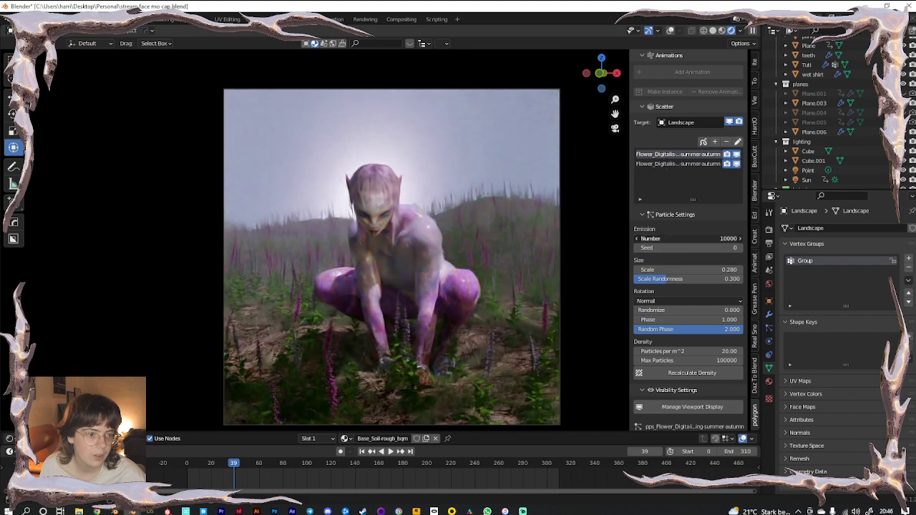
click(680, 270)
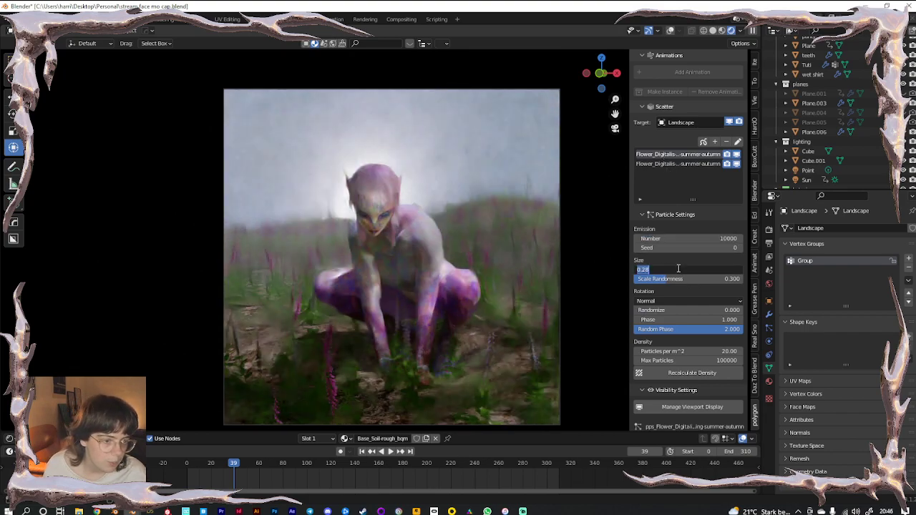
key(BackSpace)
text(0.5)
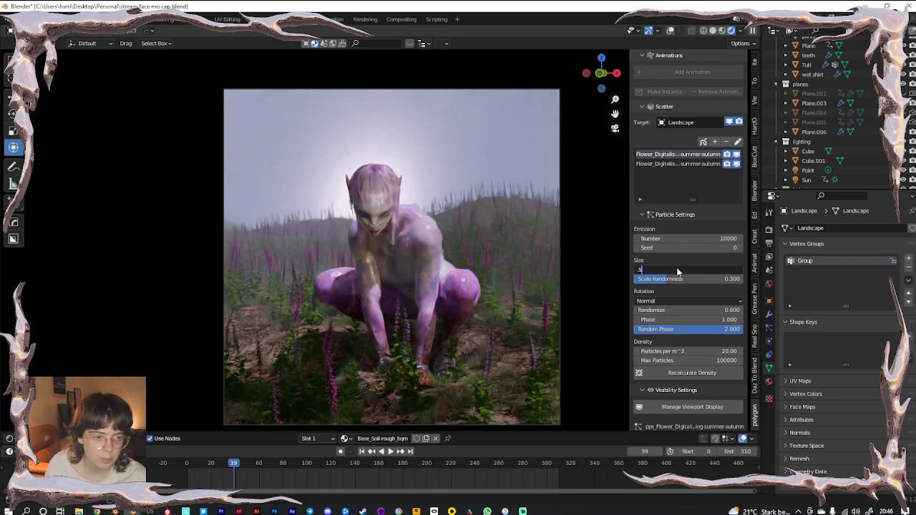
key(Return)
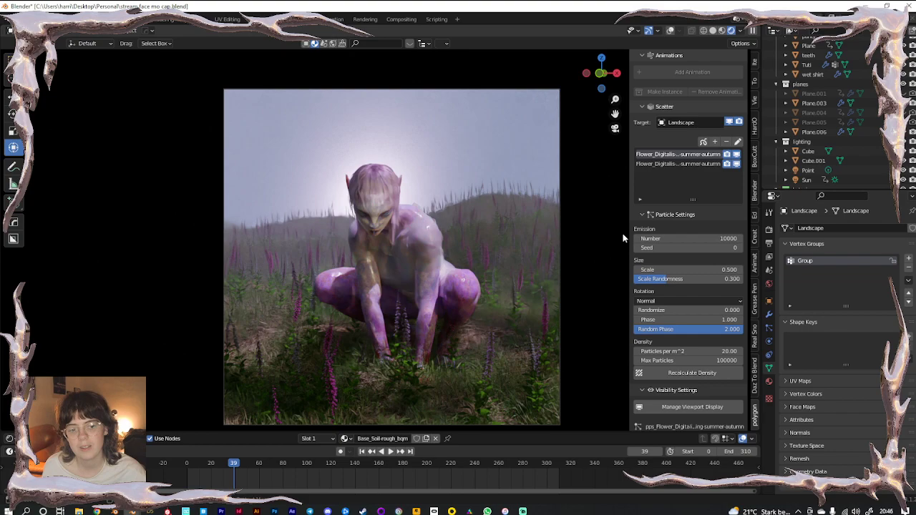
drag(86, 432, 87, 314)
scroll(337, 399, down, 5)
middle_drag(329, 399, 285, 428)
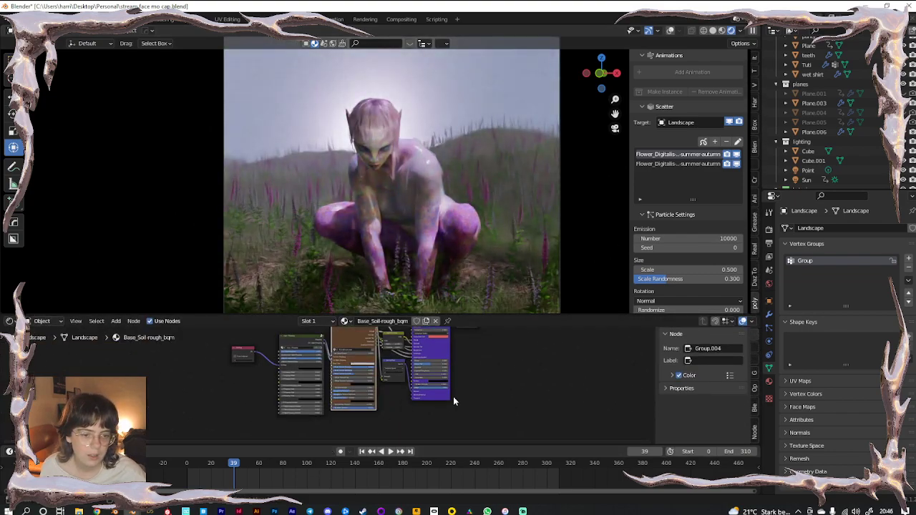
scroll(436, 397, up, 4)
middle_drag(152, 368, 143, 392)
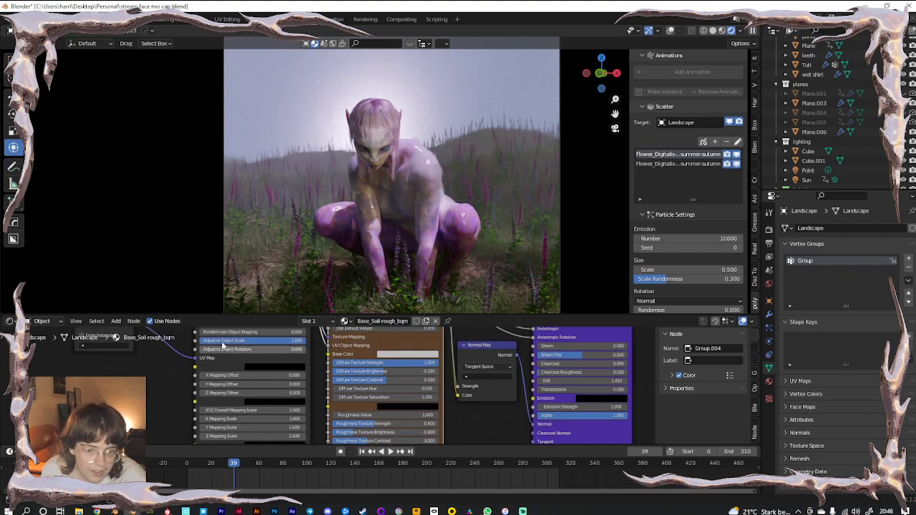
click(673, 164)
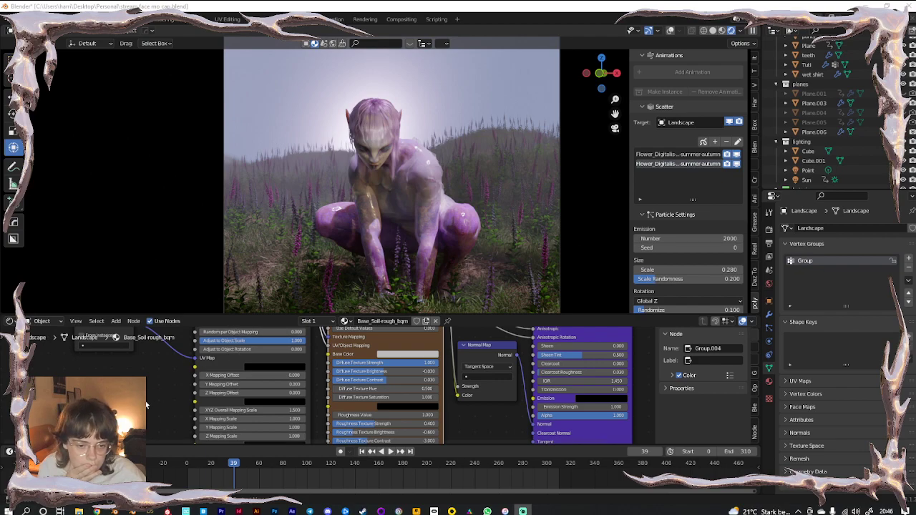
drag(204, 316, 200, 202)
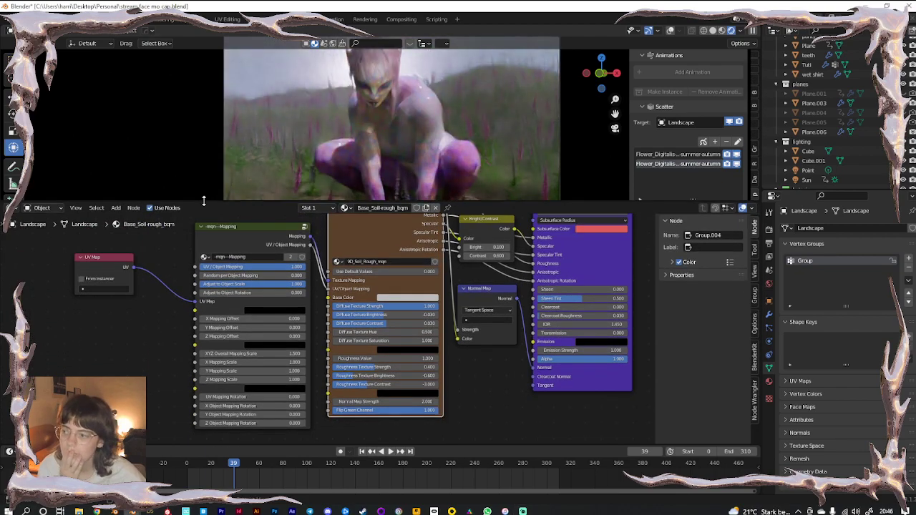
middle_drag(156, 306, 114, 332)
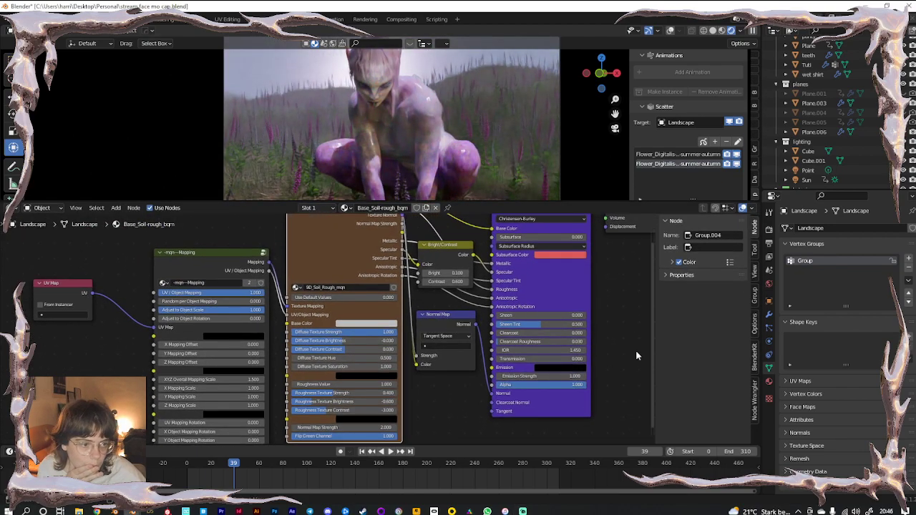
click(767, 381)
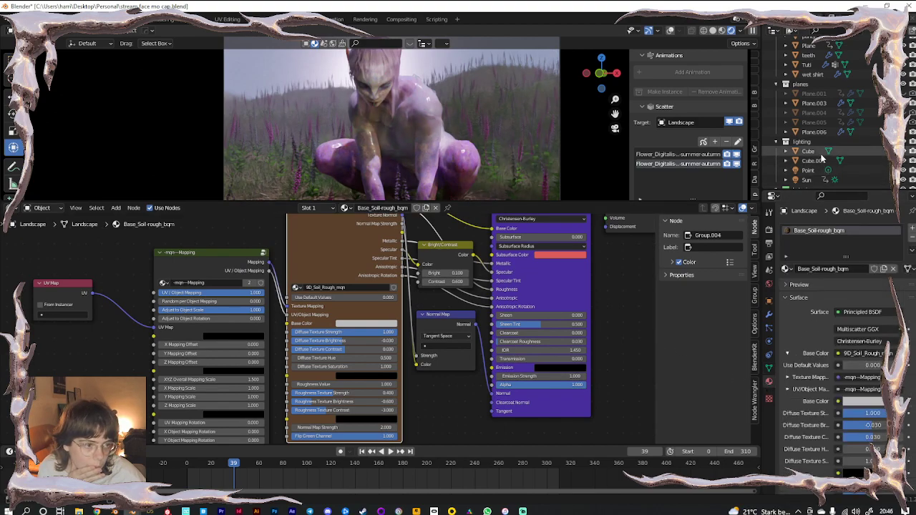
scroll(823, 158, down, 5)
click(838, 142)
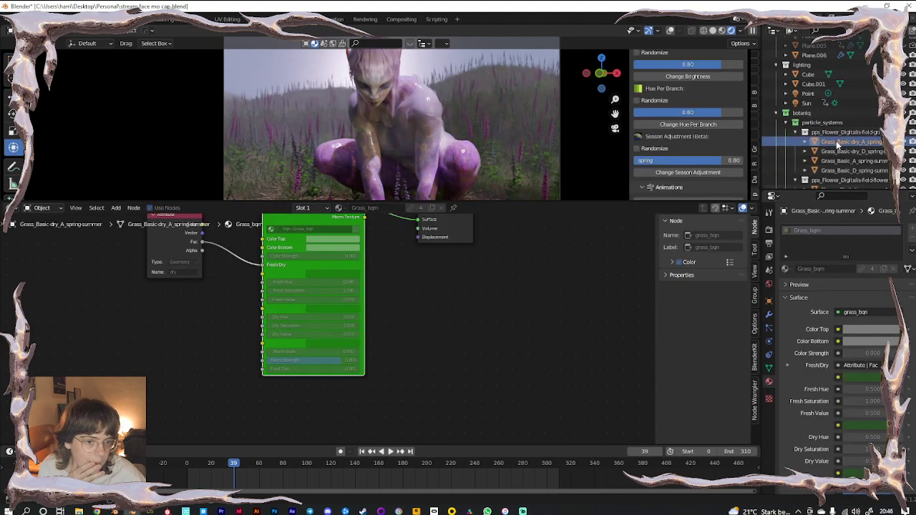
middle_drag(423, 319, 441, 346)
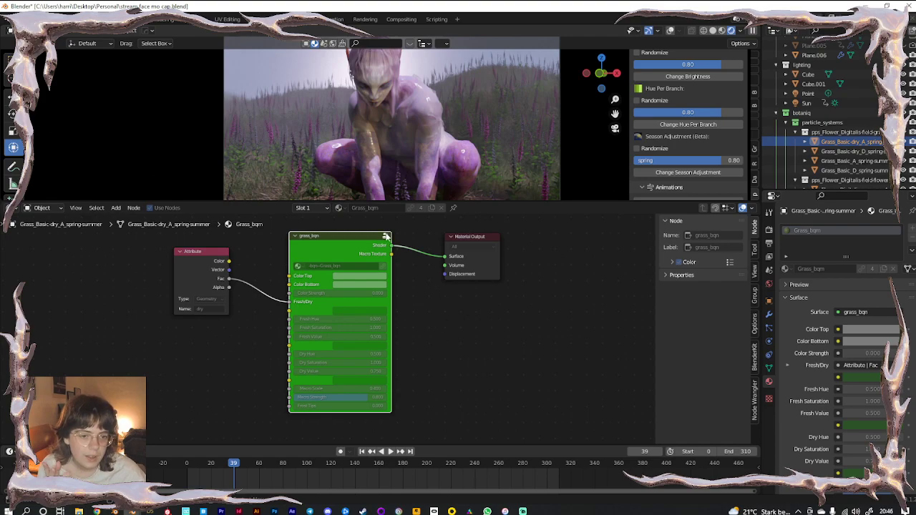
key(Tab)
scroll(356, 270, down, 5)
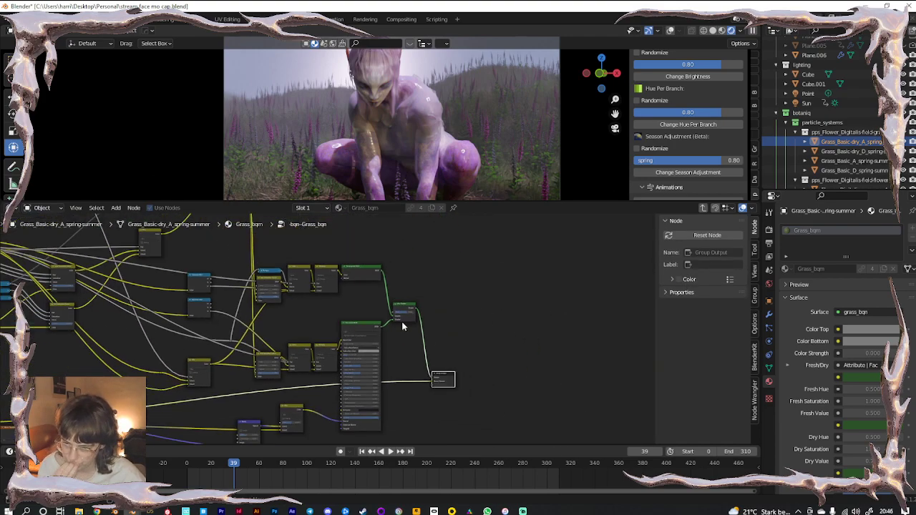
scroll(862, 160, down, 3)
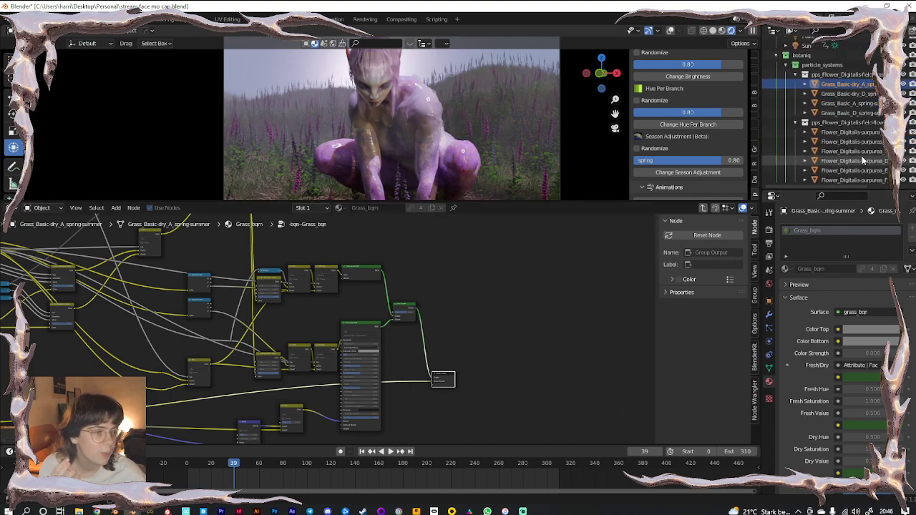
click(841, 132)
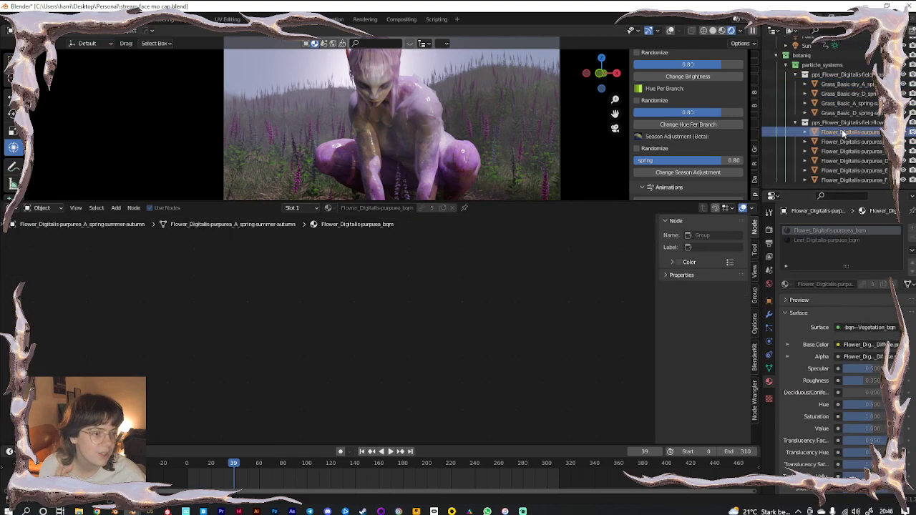
right_click(841, 132)
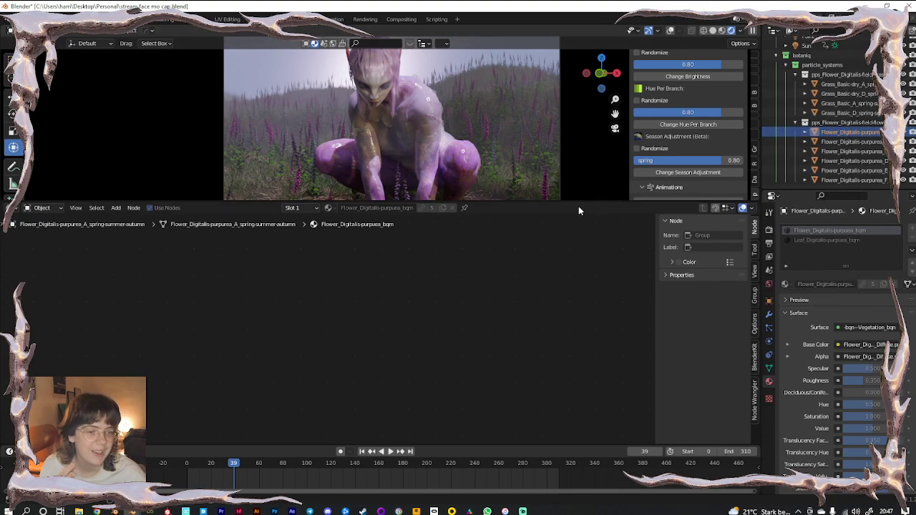
drag(539, 202, 489, 402)
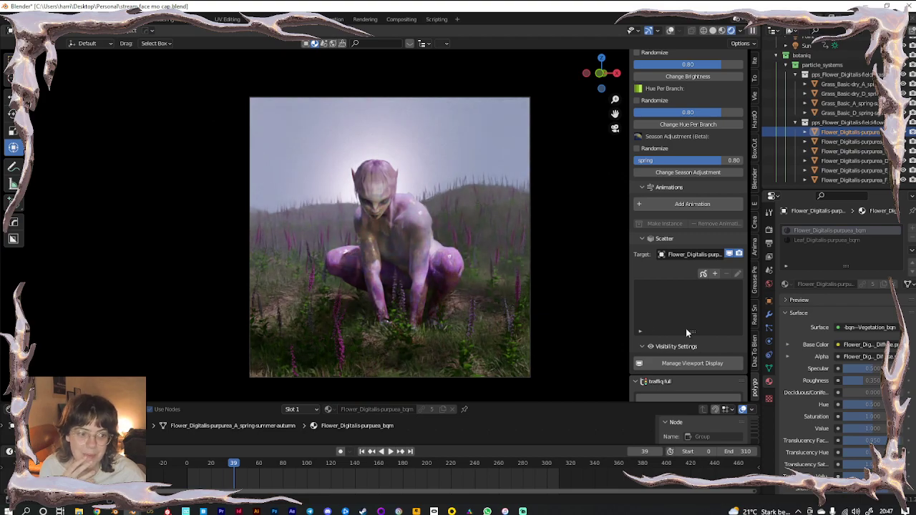
Select the Landscape and remove Digitalis purpurea variants (A) through (F) from the flower scatter
scroll(684, 314, down, 4)
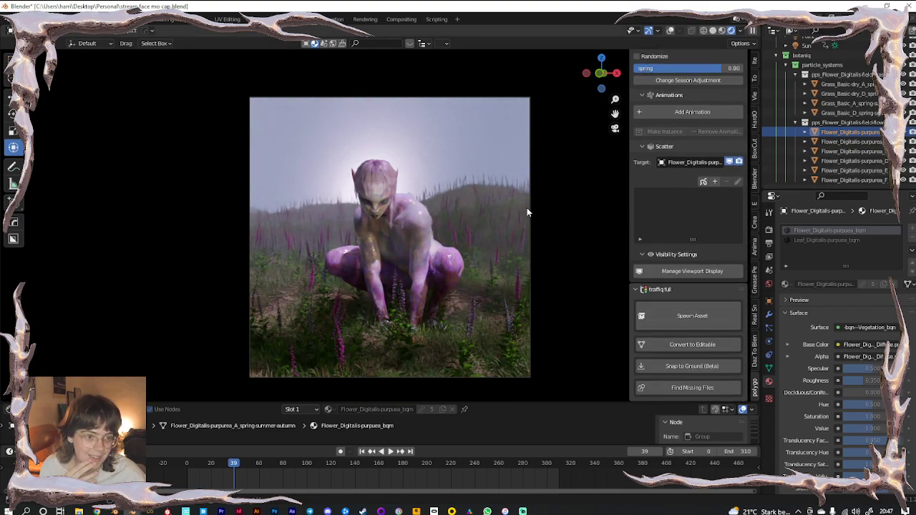
click(475, 333)
scroll(697, 222, down, 4)
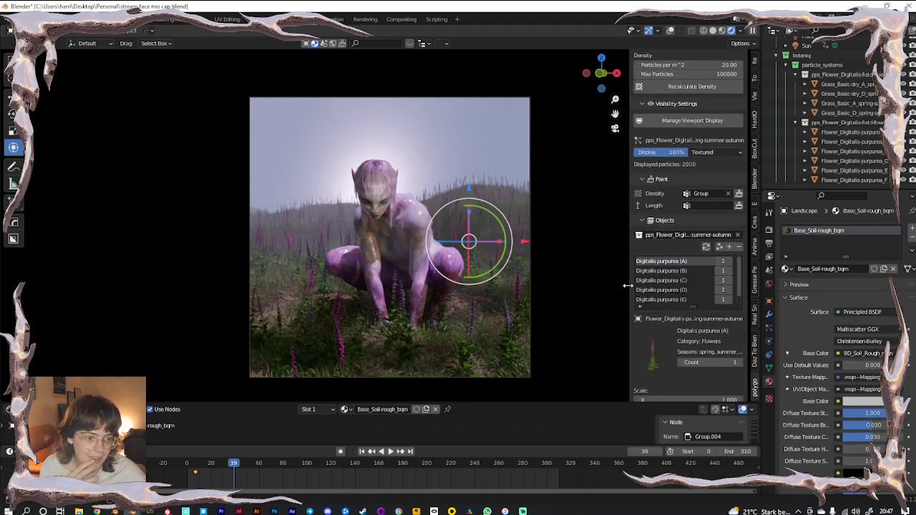
drag(628, 287, 587, 294)
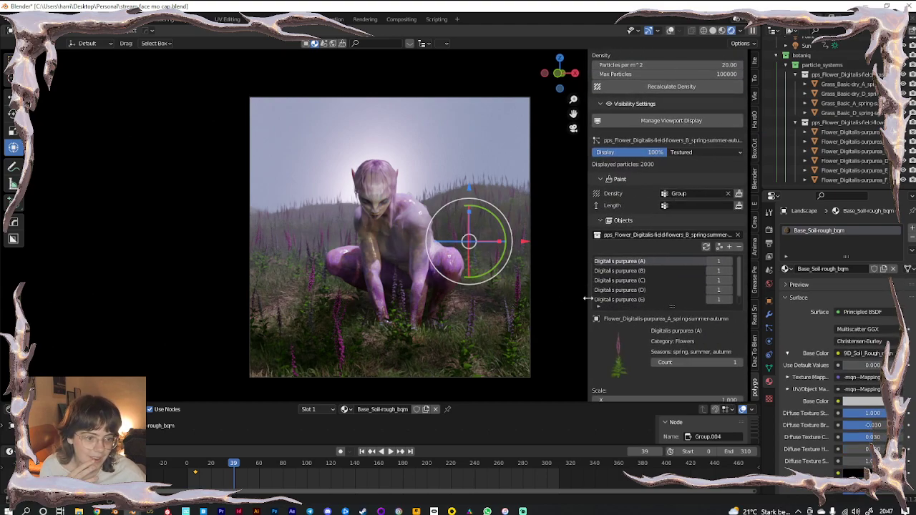
click(738, 248)
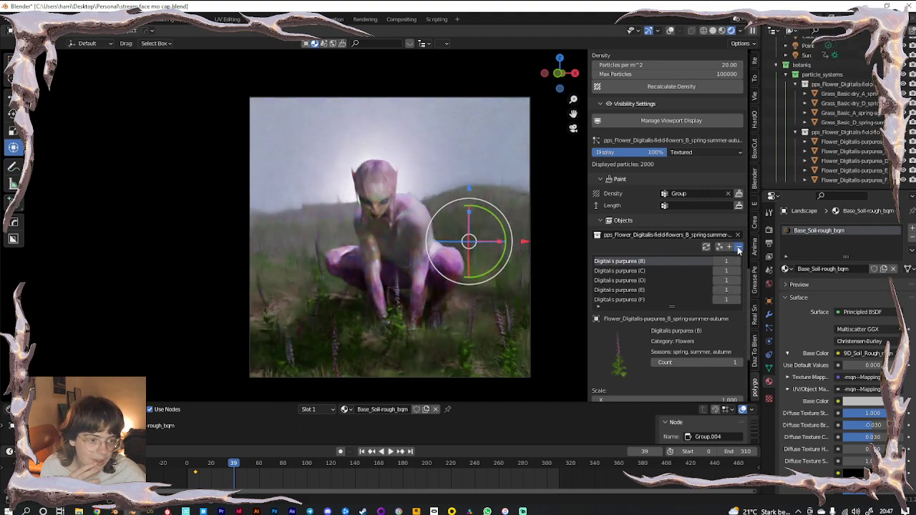
click(739, 247)
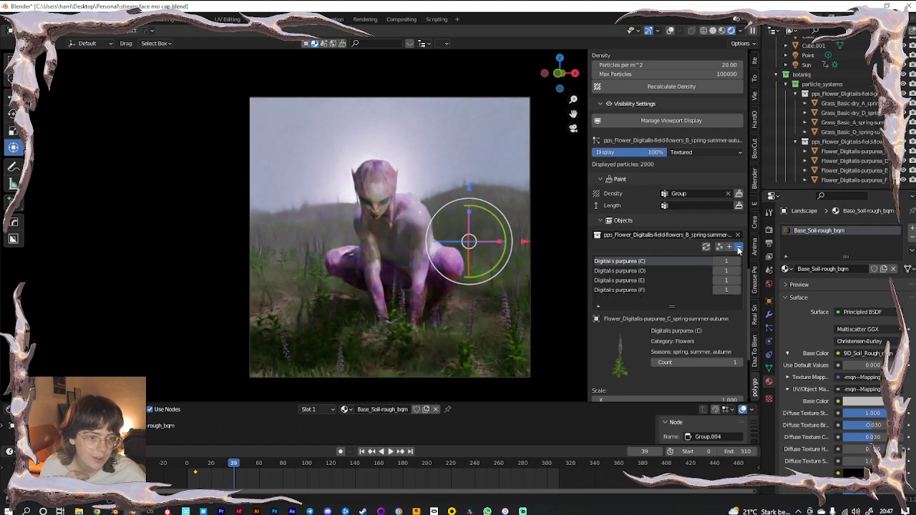
click(738, 248)
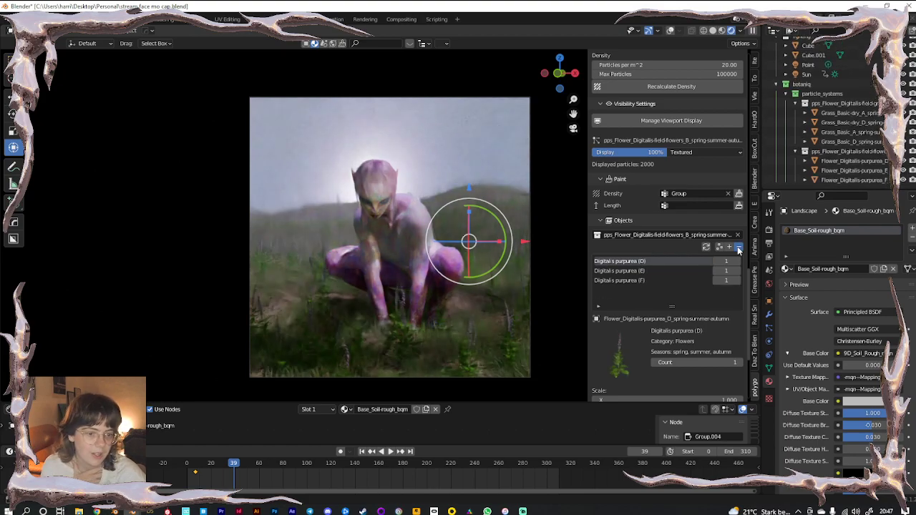
click(738, 247)
click(738, 248)
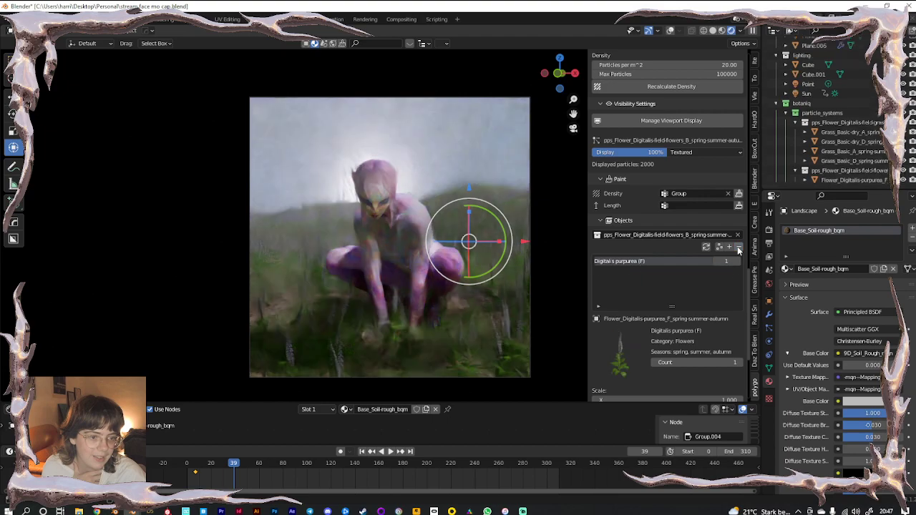
click(739, 248)
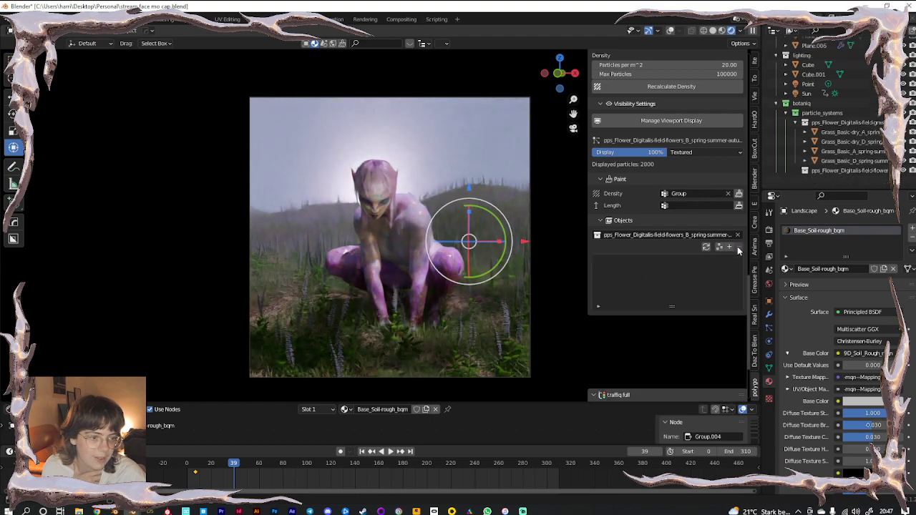
Append an Achillea millefolium yarrow from the flowers category to the scatter
click(729, 246)
click(730, 287)
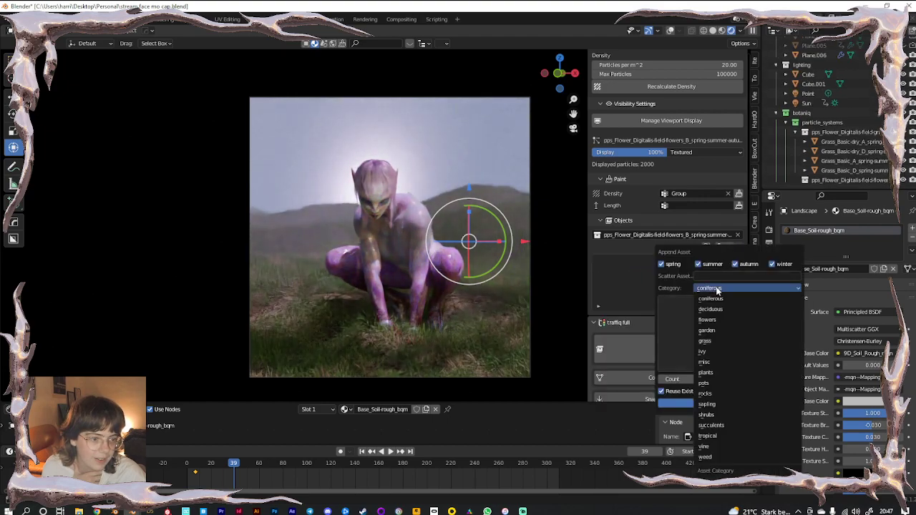
click(719, 318)
click(722, 329)
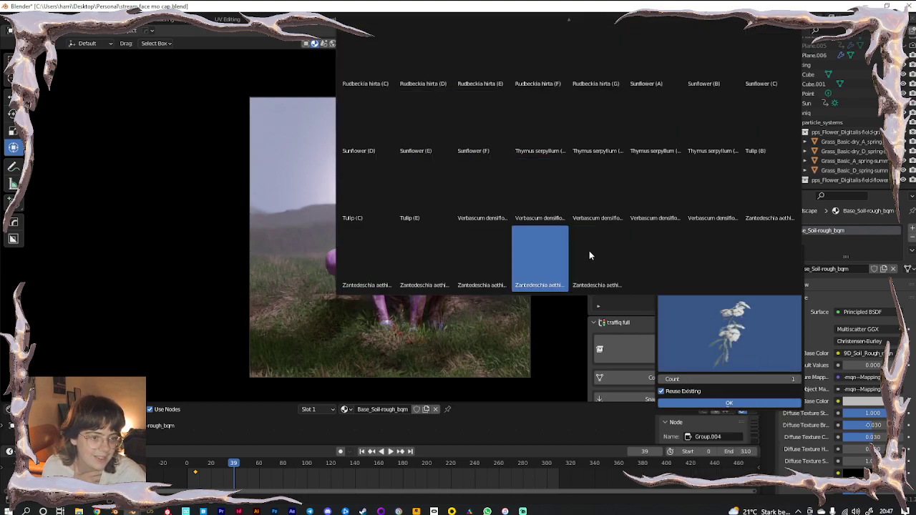
scroll(375, 89, up, 10)
click(377, 57)
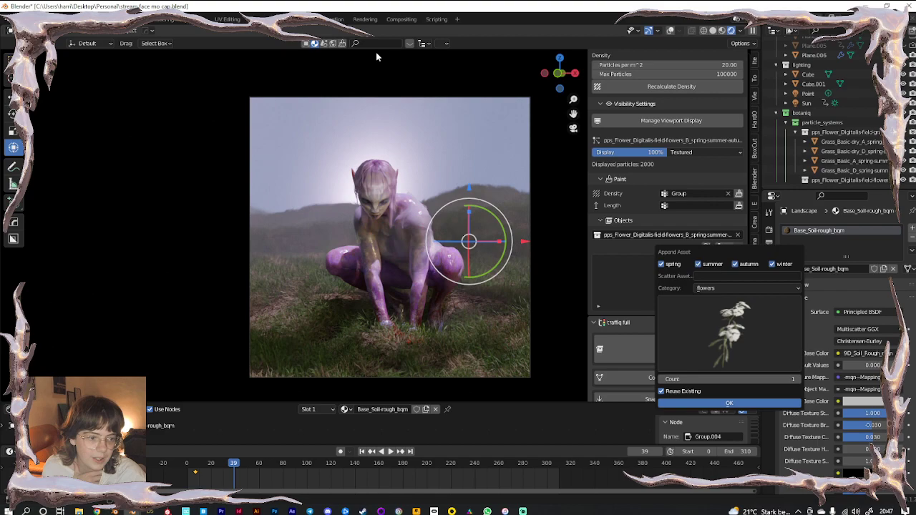
click(696, 402)
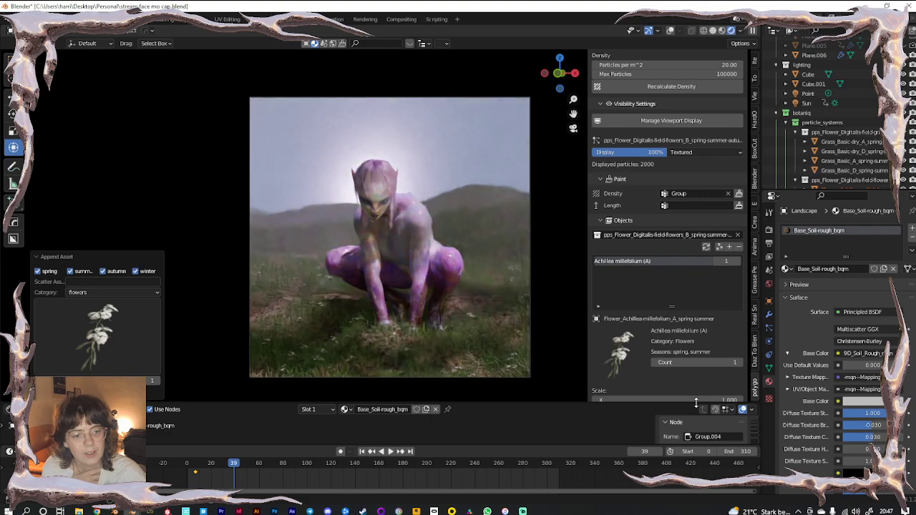
Append Verbascum densiflorum (C) to the flower scatter
click(729, 246)
click(726, 359)
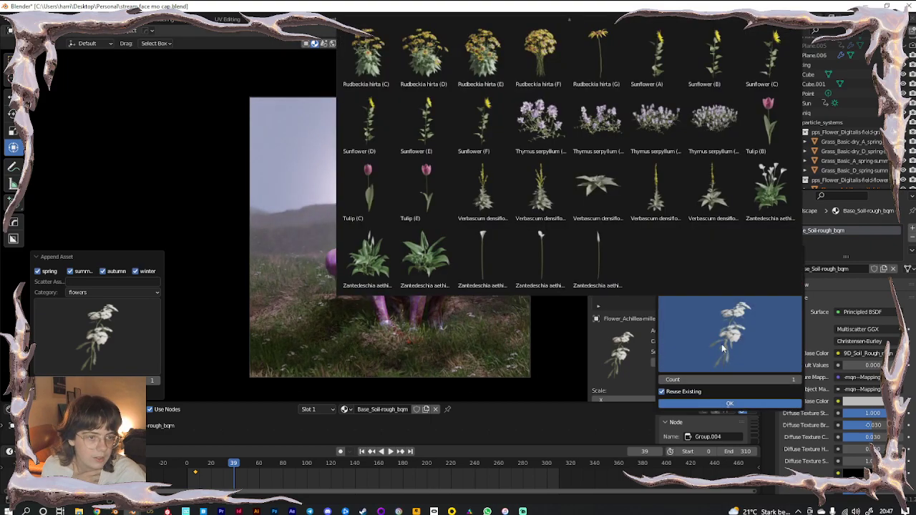
click(598, 203)
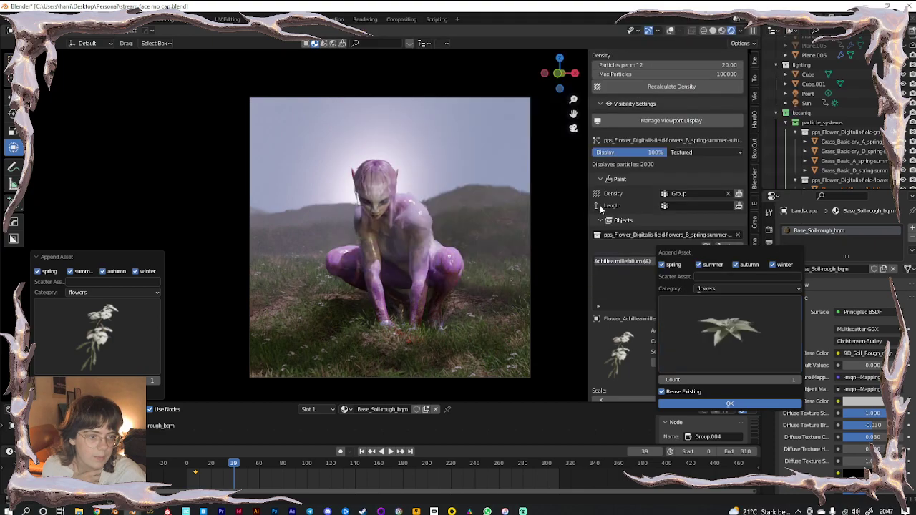
click(706, 403)
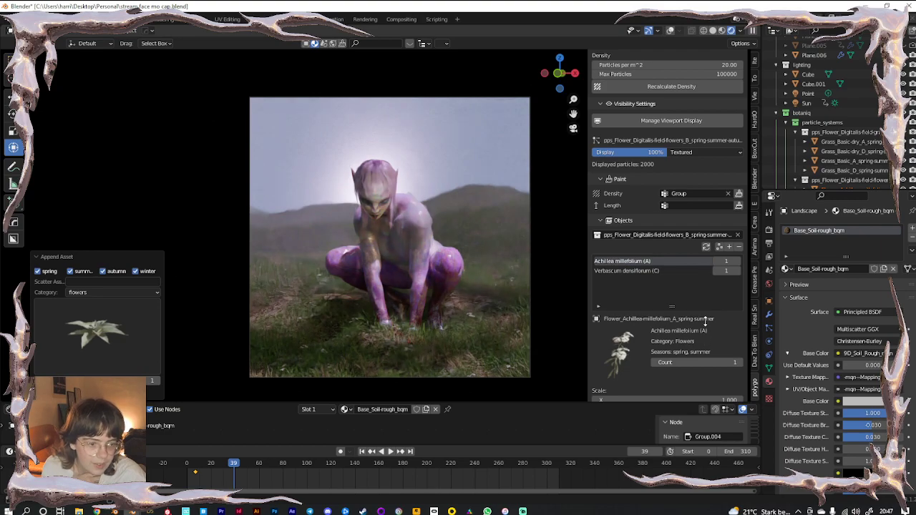
Set the flower particle scale to 1, then to 0.5
scroll(663, 315, up, 5)
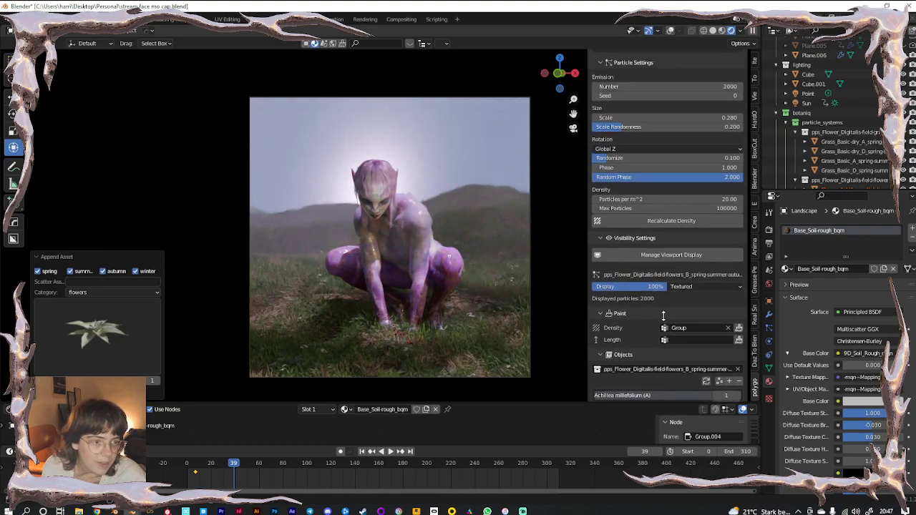
click(672, 119)
text(1)
key(Return)
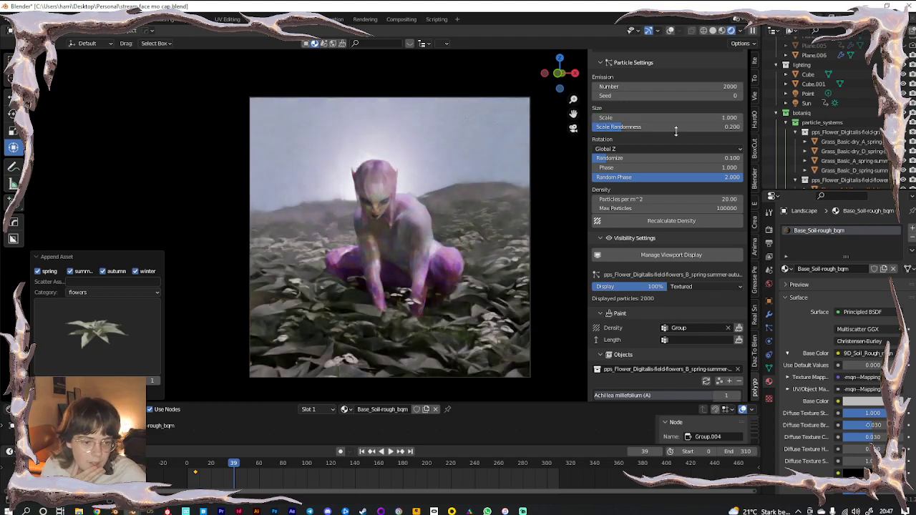
click(669, 118)
text(.5)
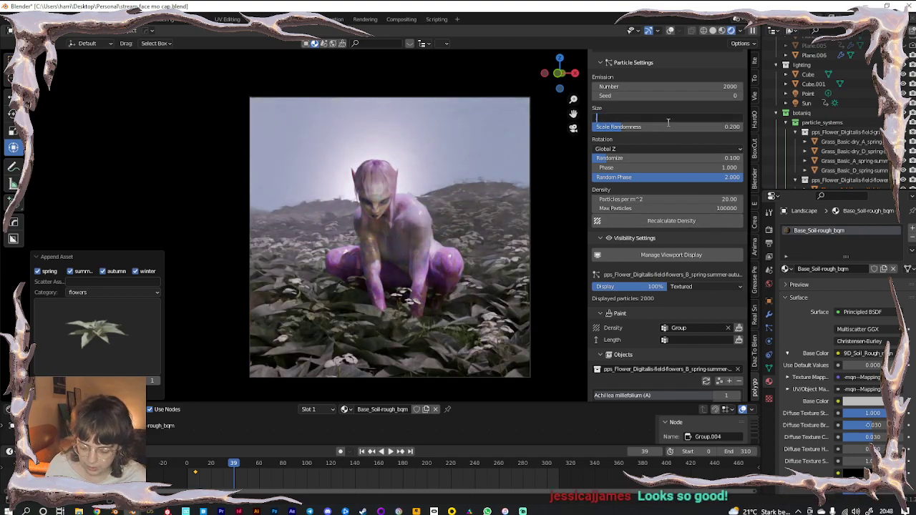
key(Return)
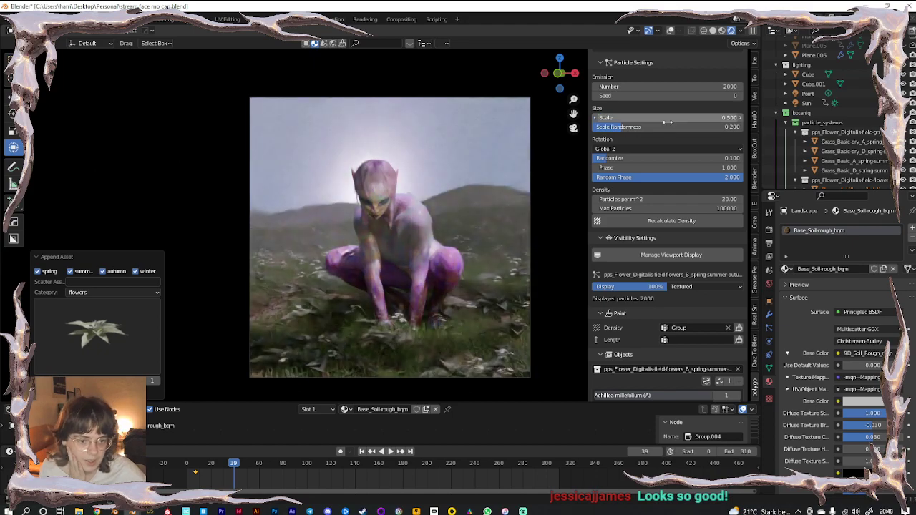
Append a second white Achillea millefolium variant to the scatter
scroll(712, 331, down, 4)
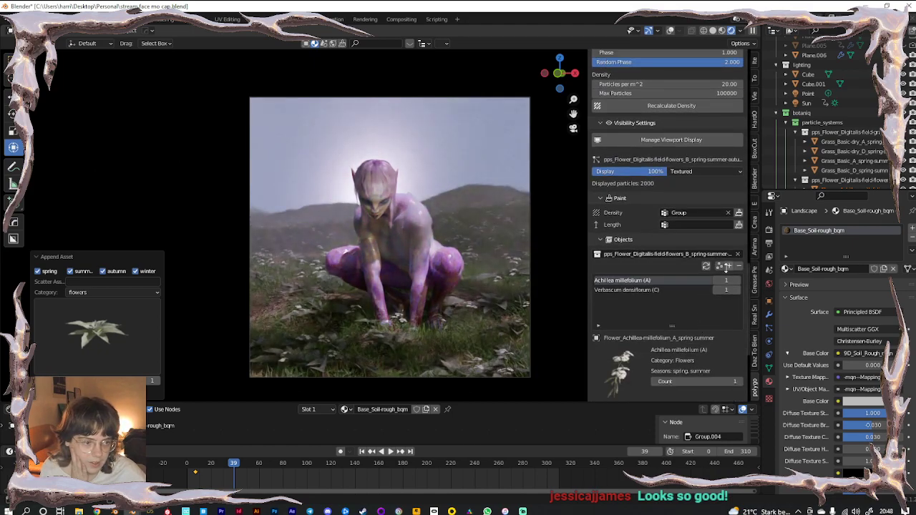
click(729, 266)
click(737, 344)
scroll(597, 261, up, 2)
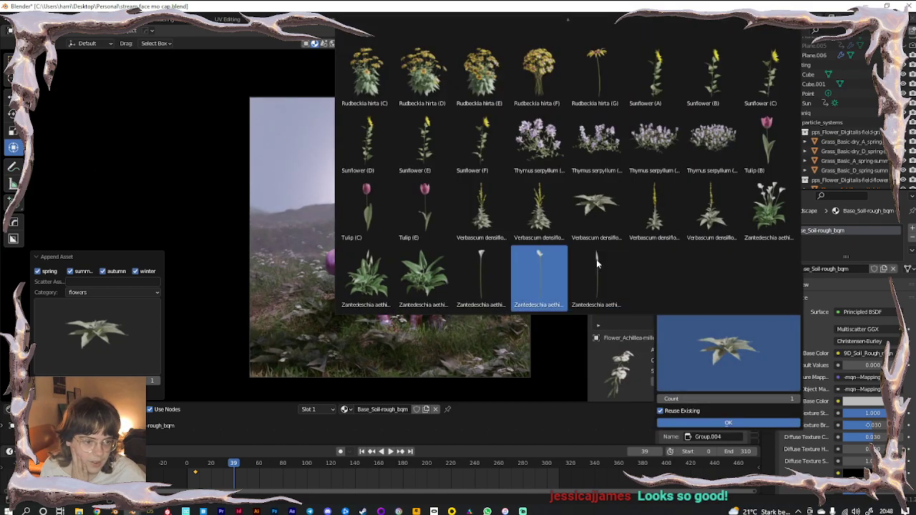
scroll(597, 261, down, 3)
click(449, 50)
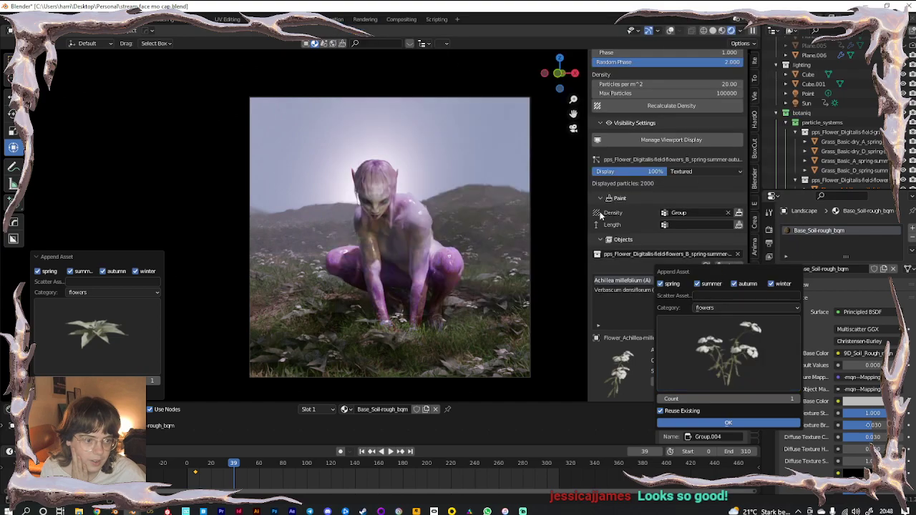
click(726, 424)
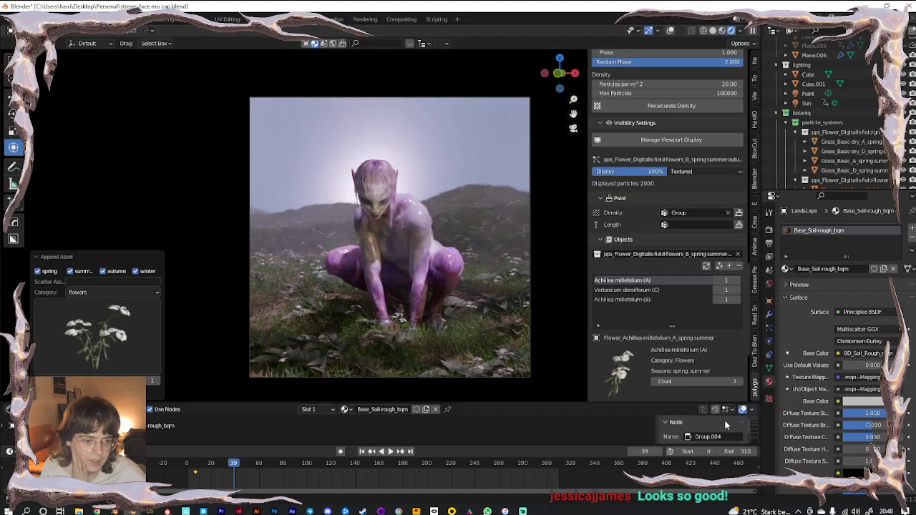
Lower the flower particle scale to 0.2, then adjust it to 0.3
scroll(662, 165, up, 7)
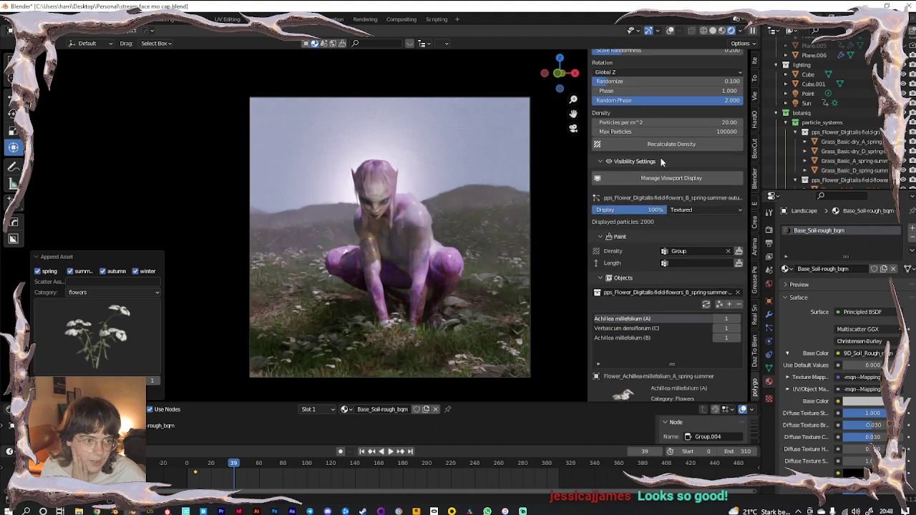
click(651, 212)
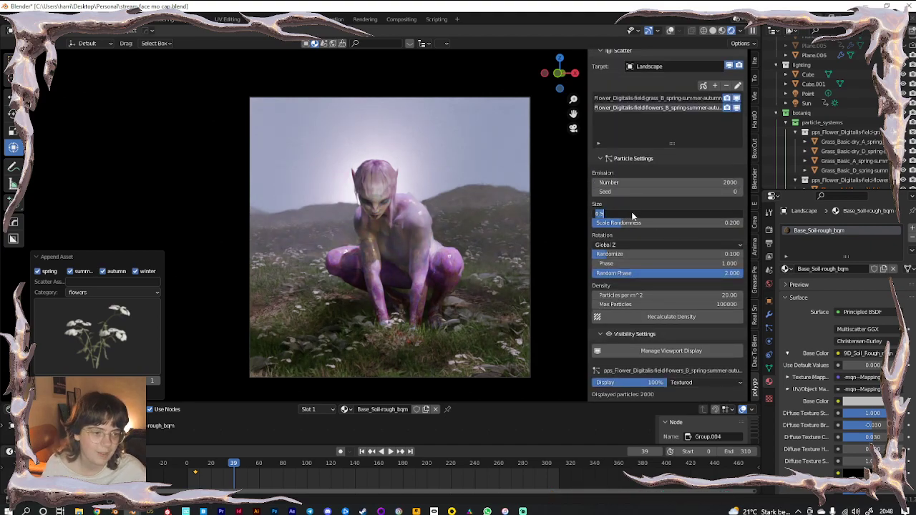
click(634, 212)
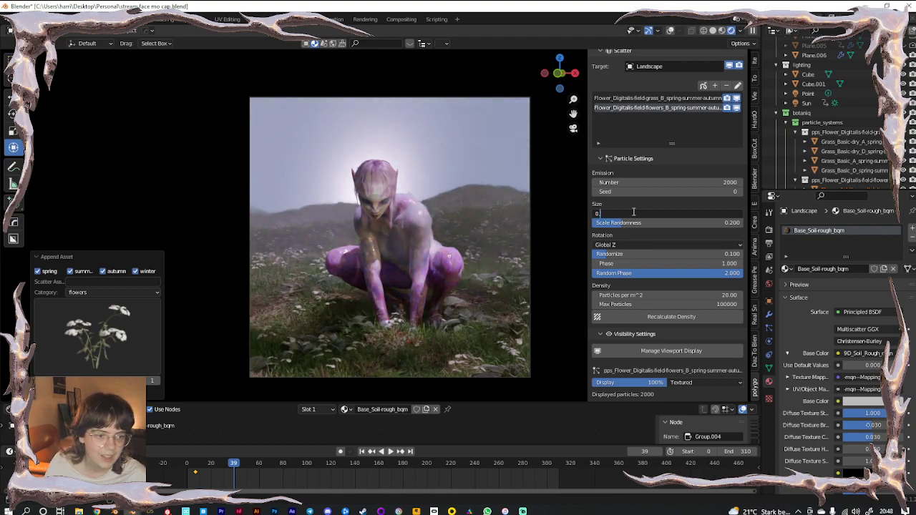
key(Return)
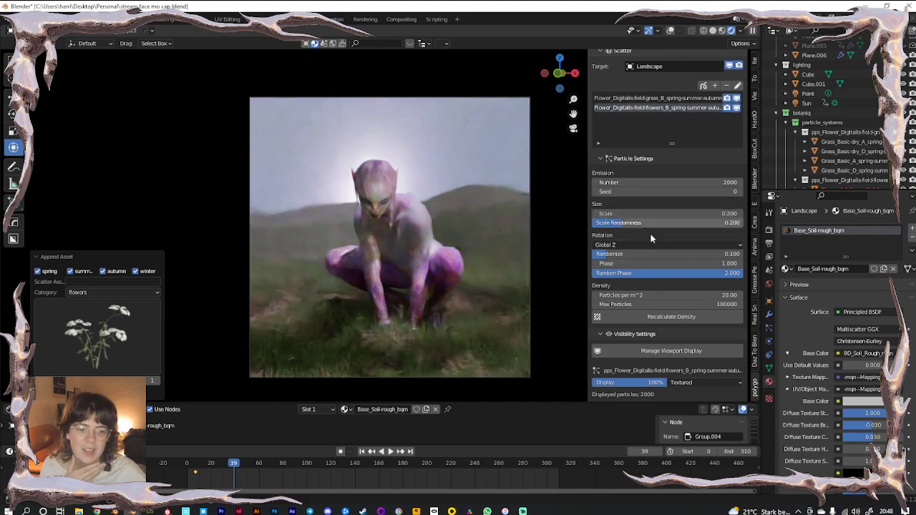
click(645, 213)
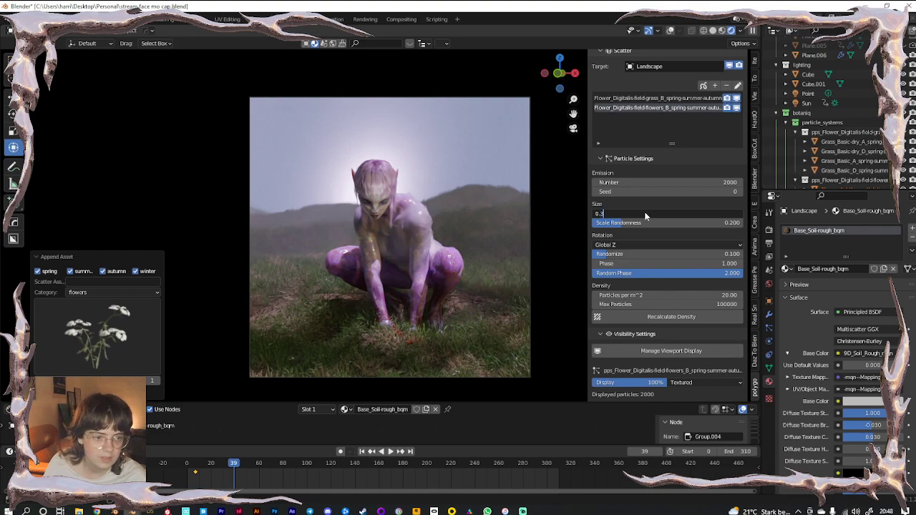
key(Return)
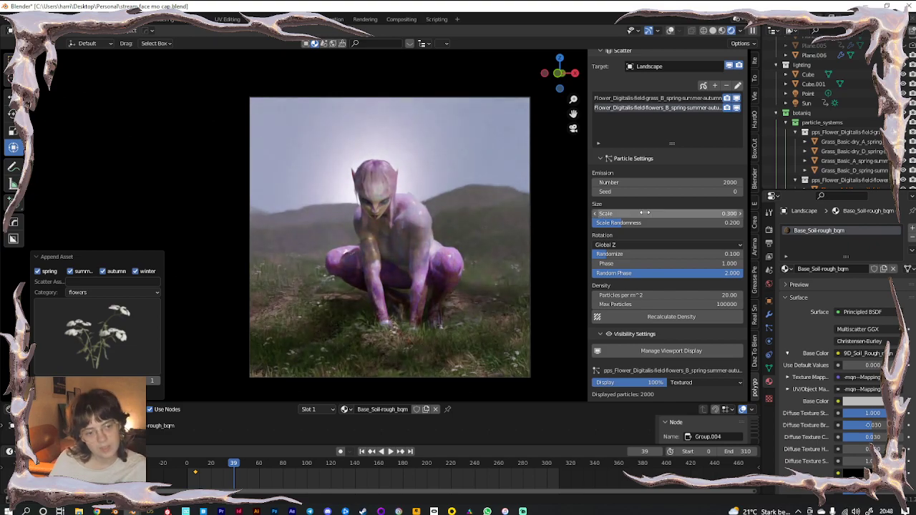
Switch to the grass_B system and review its Basic and Basic dry grass assets
click(650, 100)
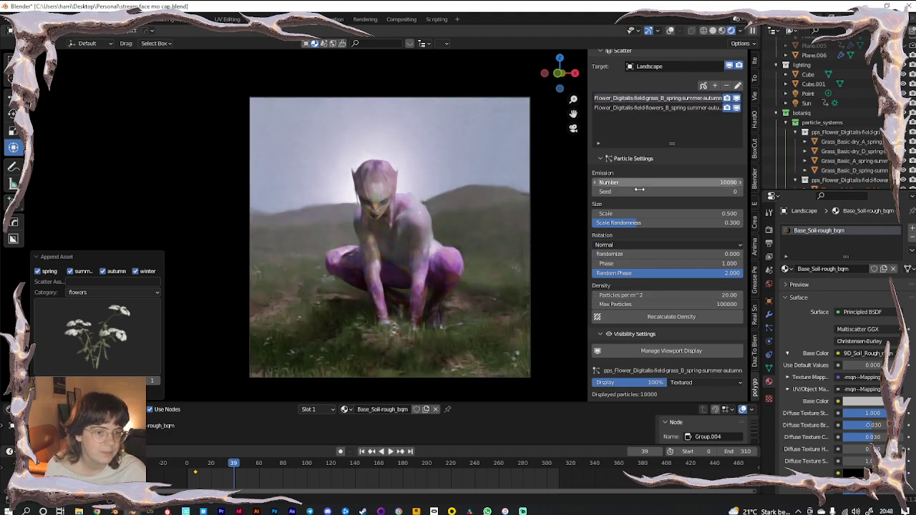
scroll(657, 298, down, 5)
scroll(657, 299, down, 5)
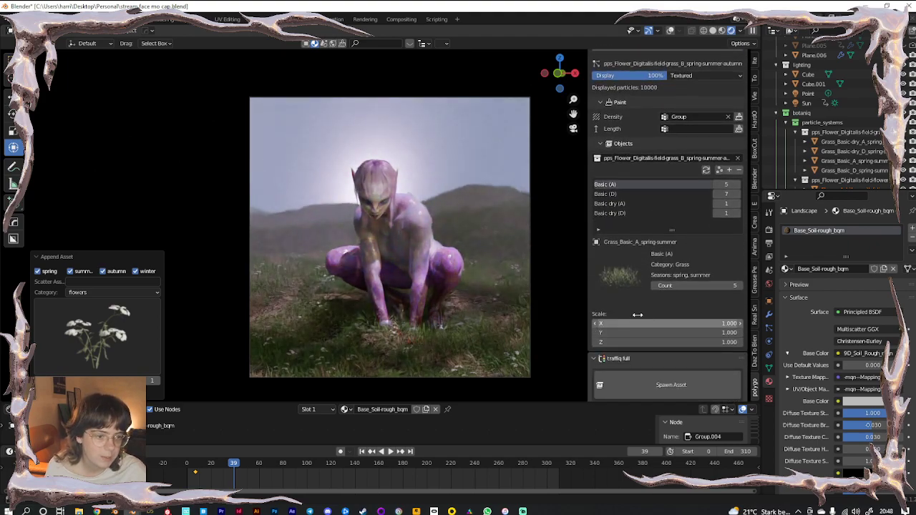
click(617, 193)
click(618, 204)
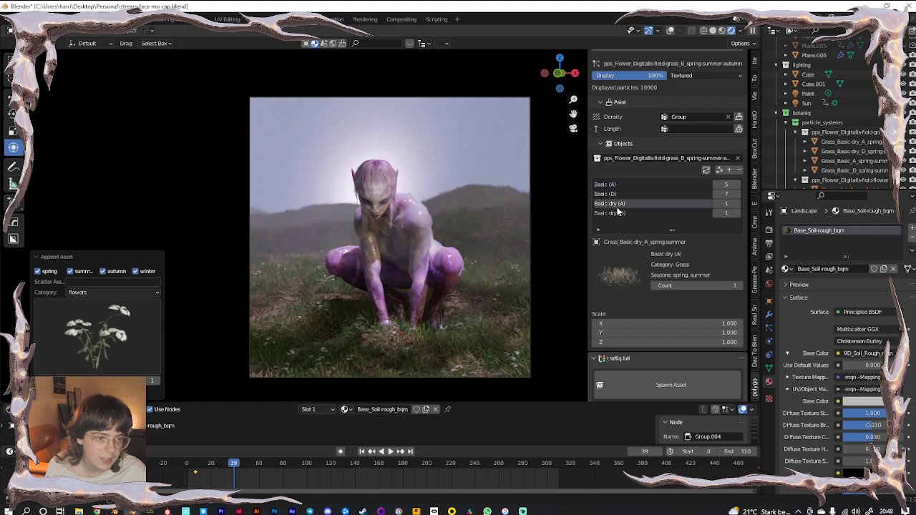
click(620, 213)
click(644, 195)
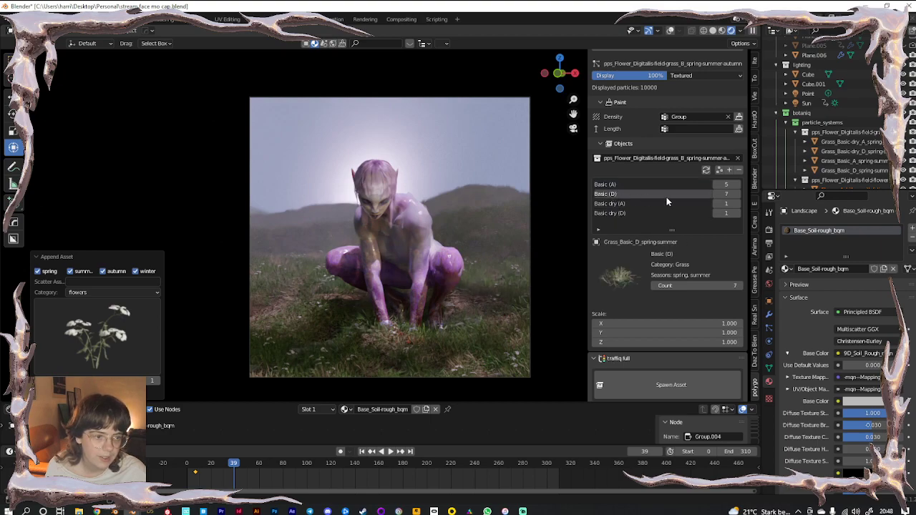
Set Basic dry (A) to 5, Basic dry (D) to 4, Basic (A) to 1, and remove Basic (D)
click(726, 204)
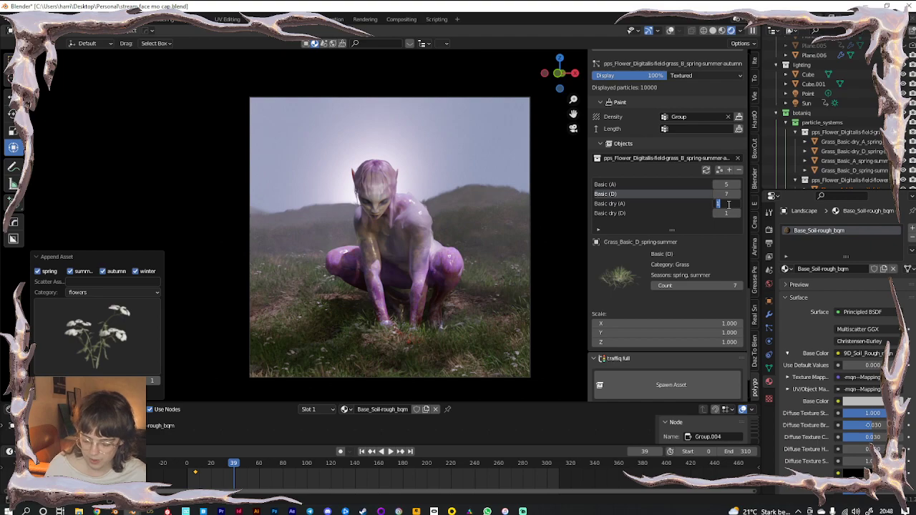
click(728, 214)
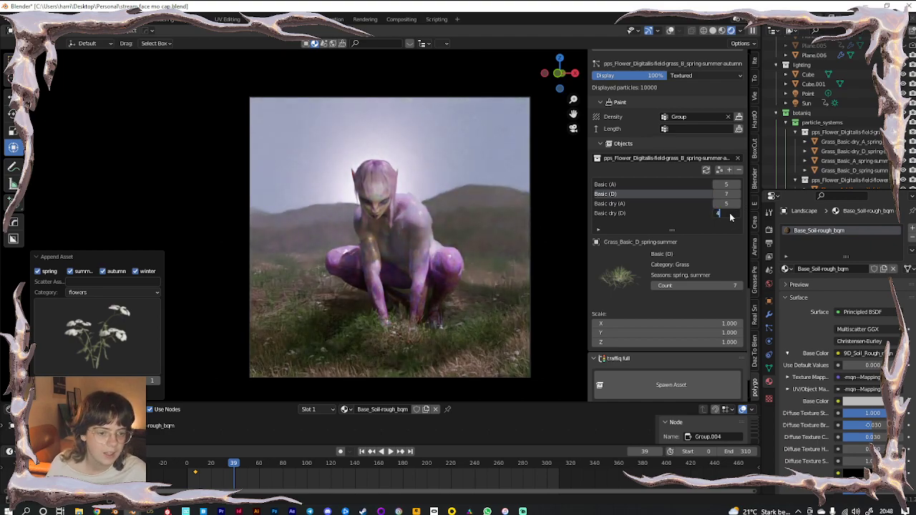
click(729, 194)
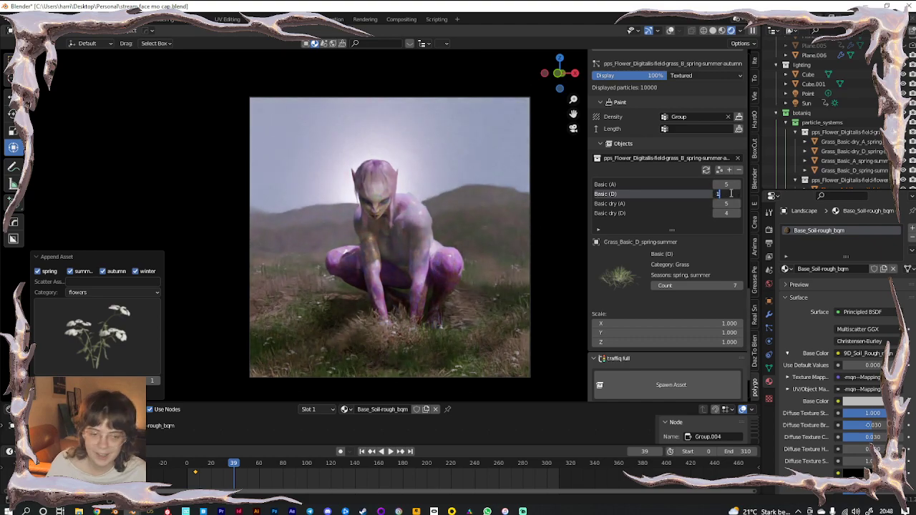
click(730, 184)
text(1)
key(Return)
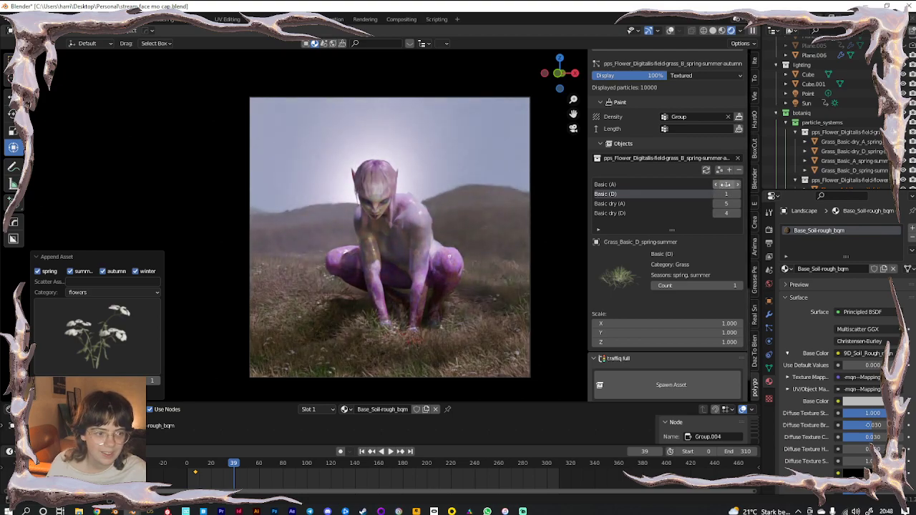
click(740, 171)
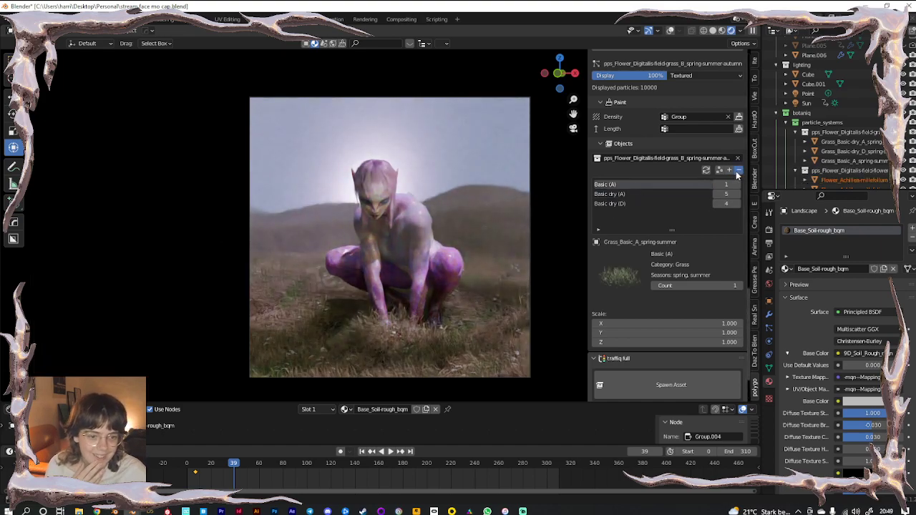
Swap the Basic (A) grass for Thymus serpyllum (D) in the grass scatter
click(737, 171)
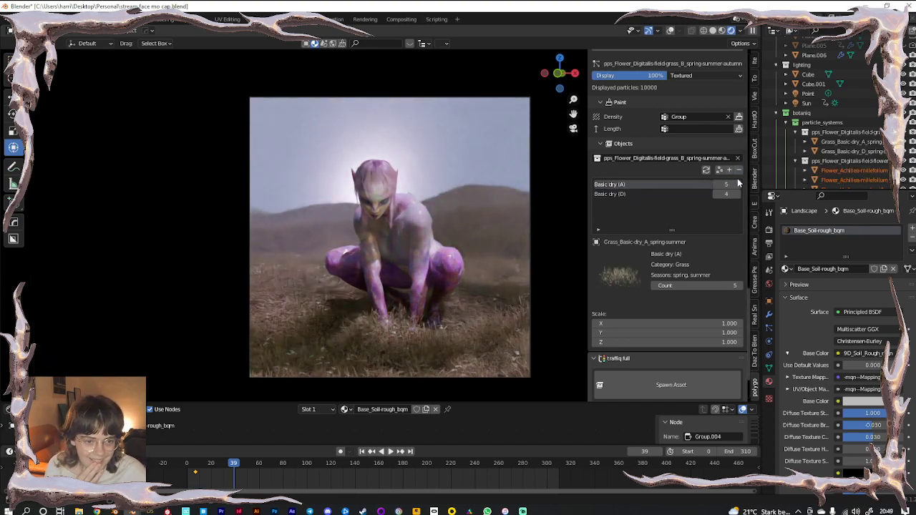
click(730, 170)
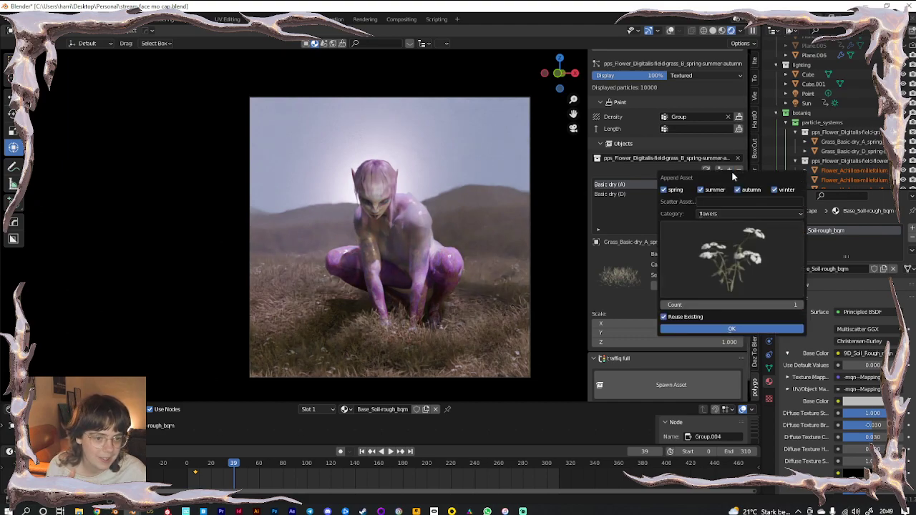
click(733, 244)
click(720, 252)
click(706, 252)
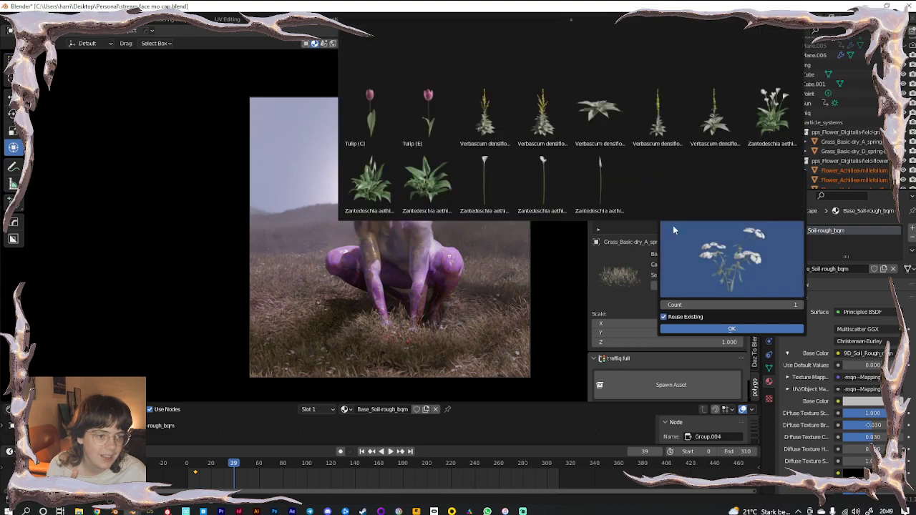
scroll(573, 86, up, 5)
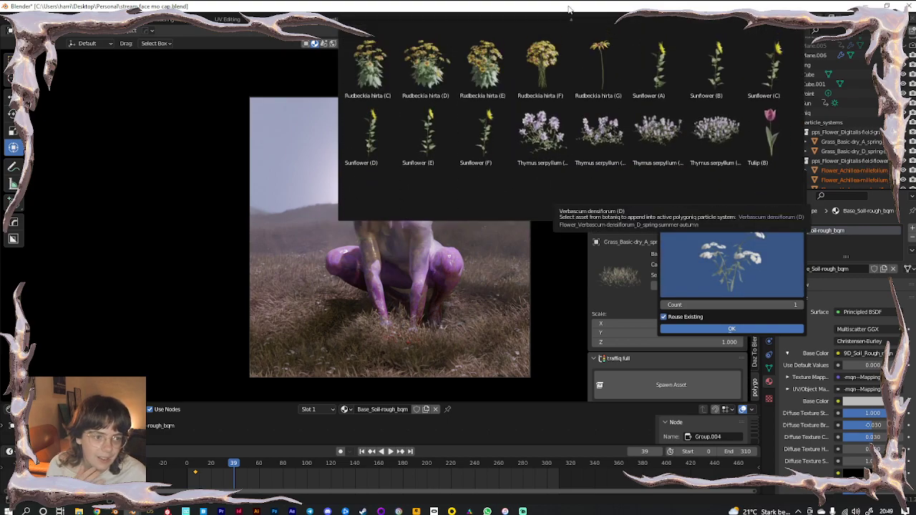
click(694, 145)
click(721, 331)
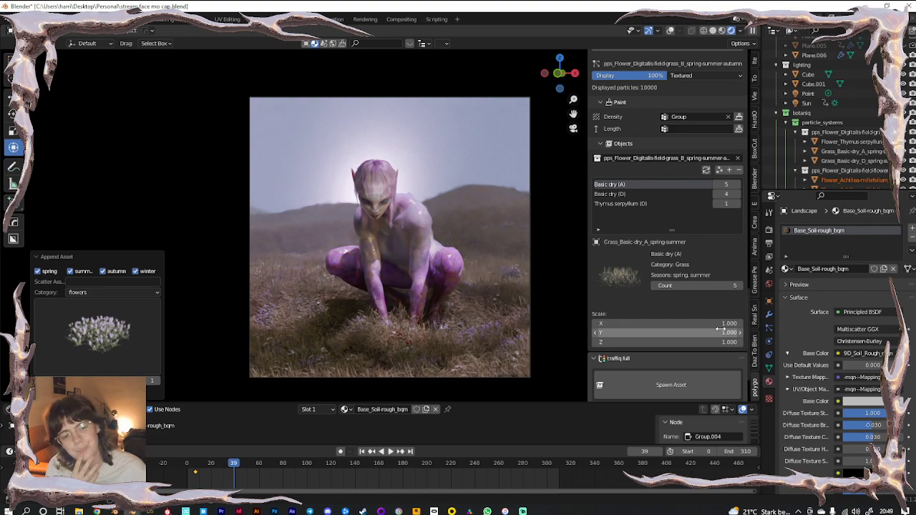
Set the grass scatter's Emission Number to 5000 and check the result
scroll(688, 296, up, 12)
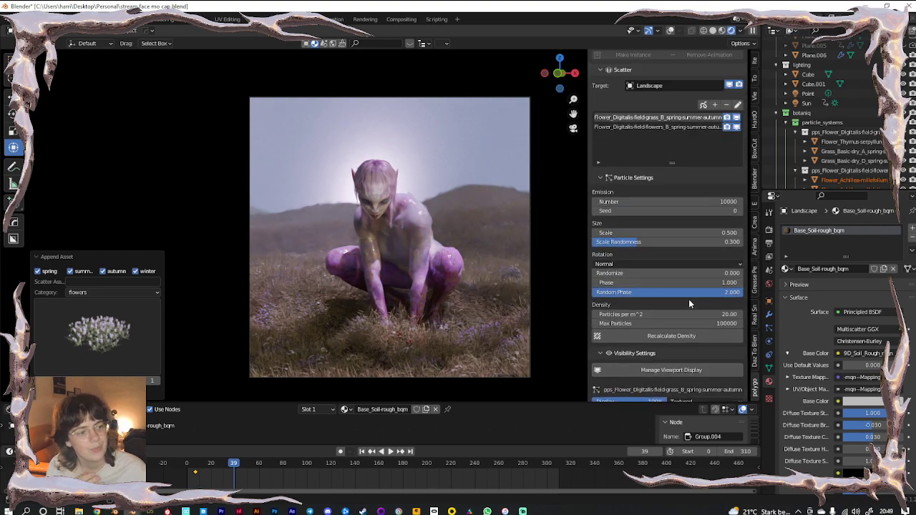
double_click(657, 298)
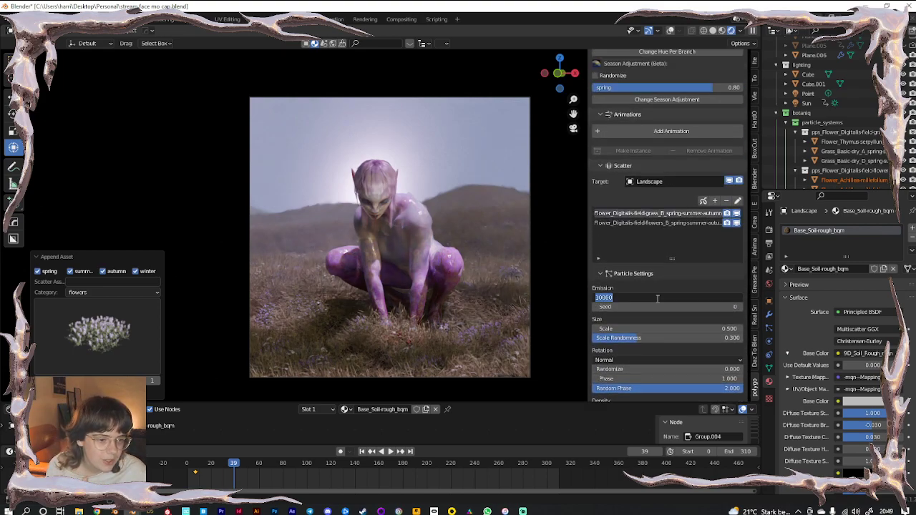
text(5000)
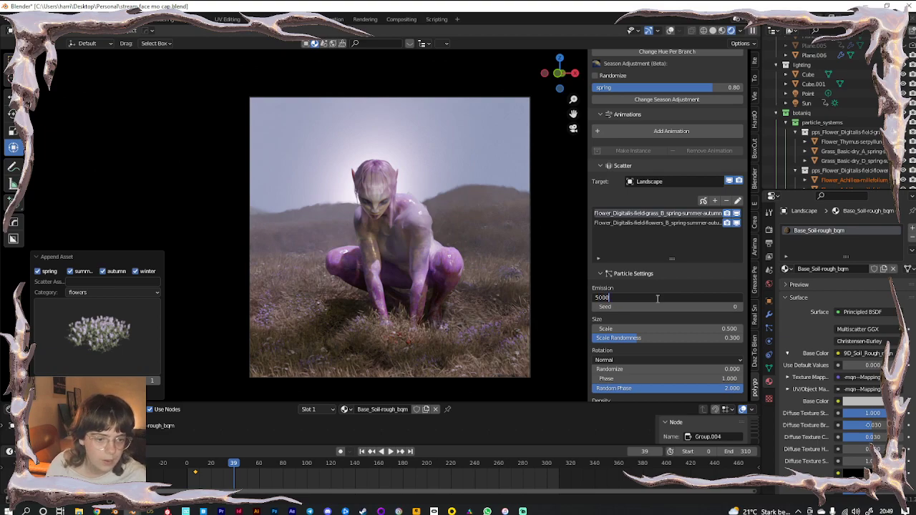
key(Return)
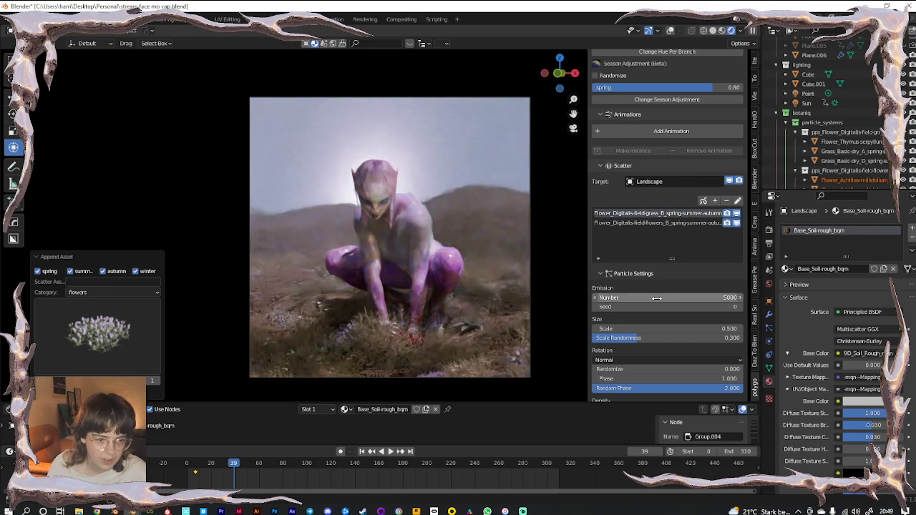
scroll(432, 348, up, 6)
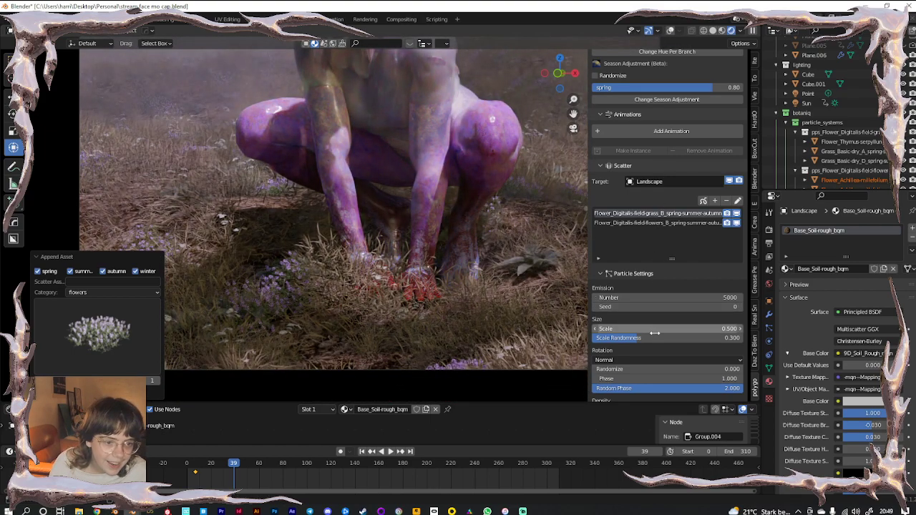
scroll(654, 335, up, 3)
scroll(654, 337, down, 15)
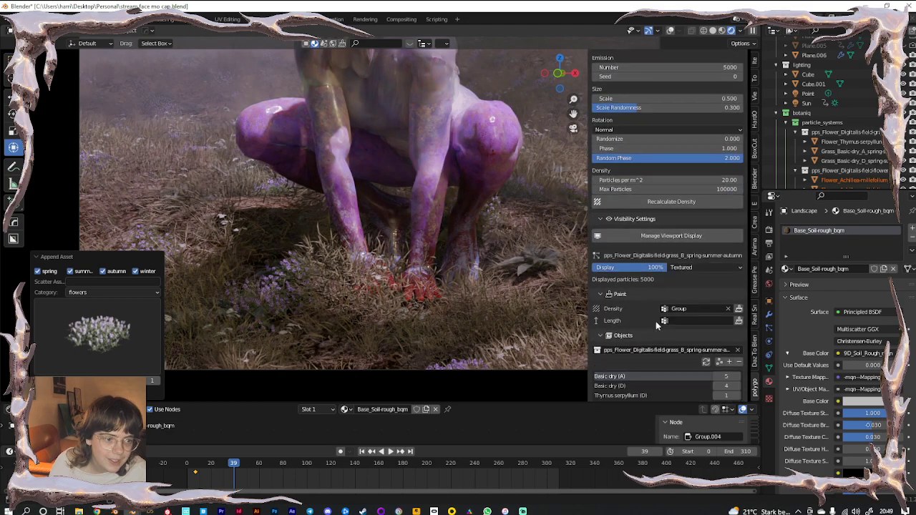
scroll(641, 324, up, 9)
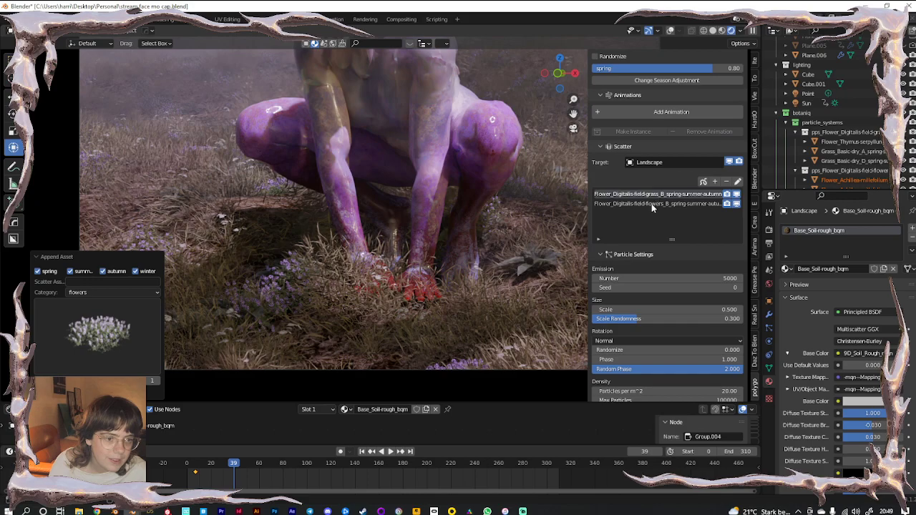
Remove Verbascum densiflorum (C) from the flower scatter system
click(647, 203)
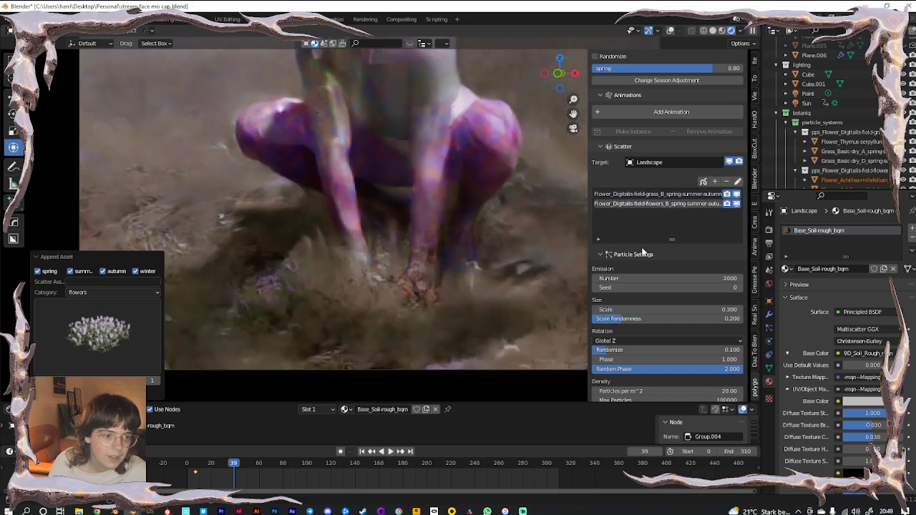
scroll(642, 252, down, 10)
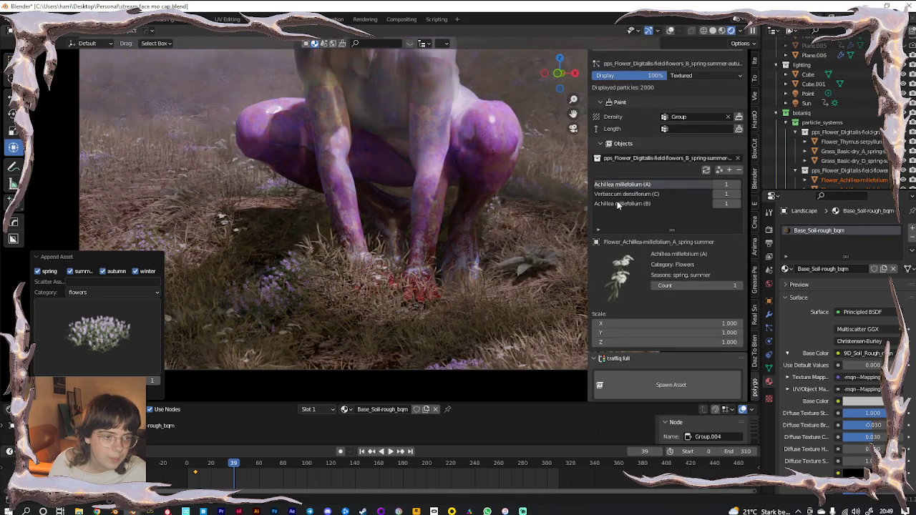
click(618, 203)
click(665, 194)
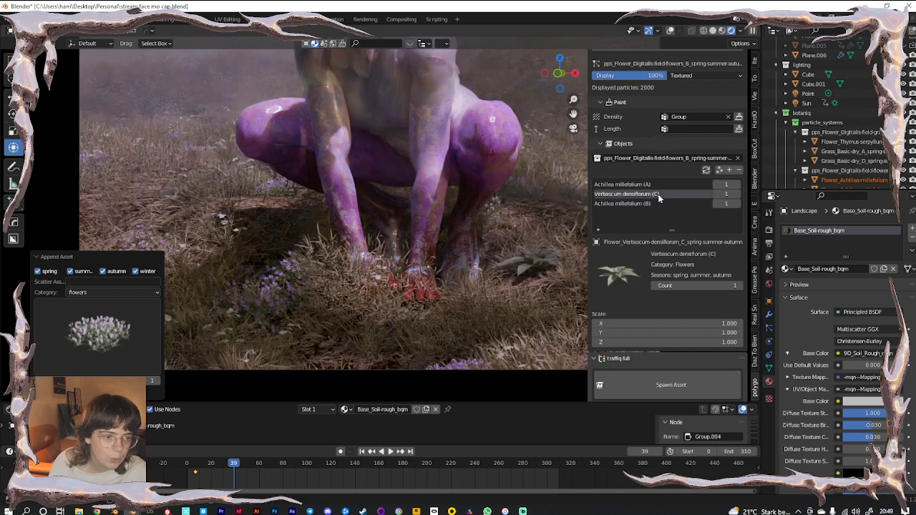
click(738, 174)
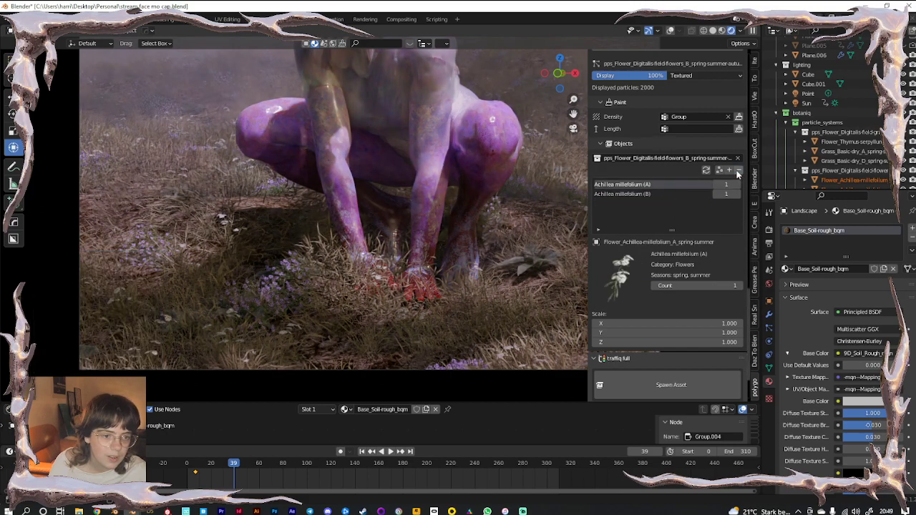
scroll(392, 267, down, 1)
shift+middle_drag(377, 195, 355, 262)
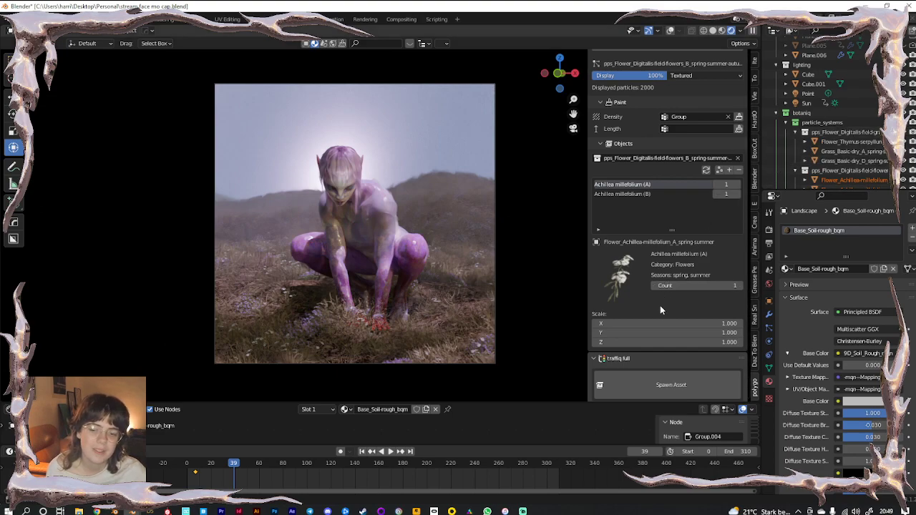
scroll(658, 312, up, 3)
scroll(657, 310, up, 6)
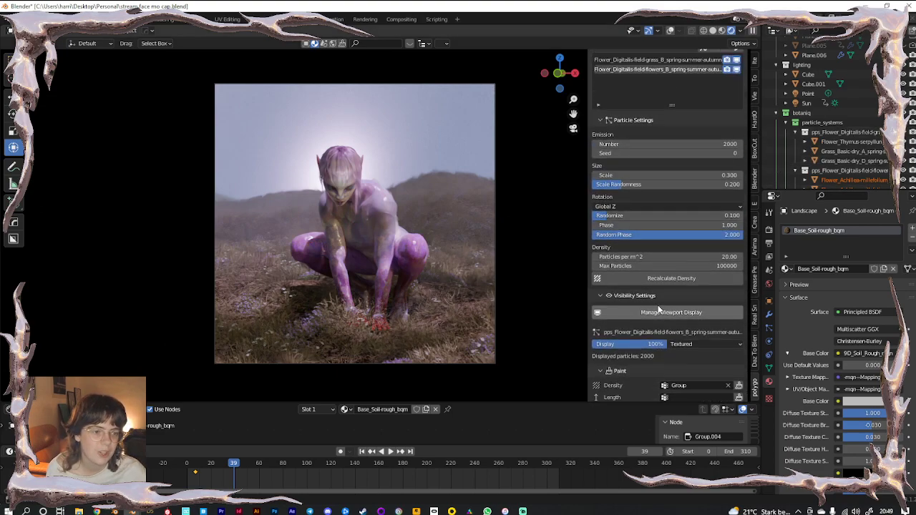
Set the grass scatter's Emission Number to 2000
click(654, 143)
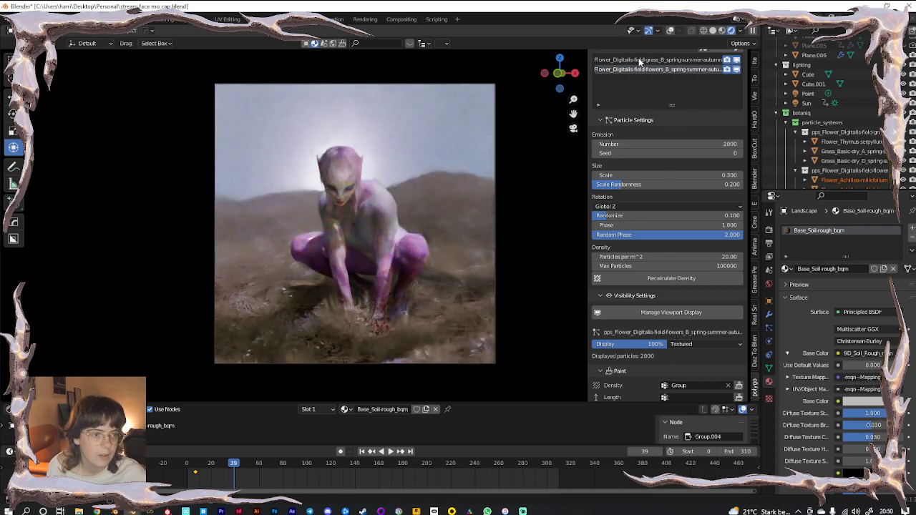
click(637, 58)
click(653, 143)
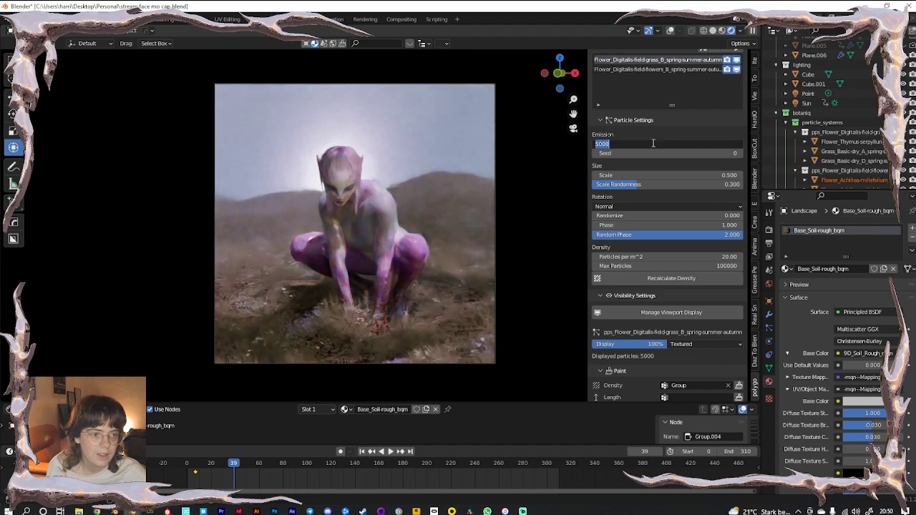
text(2000)
key(Return)
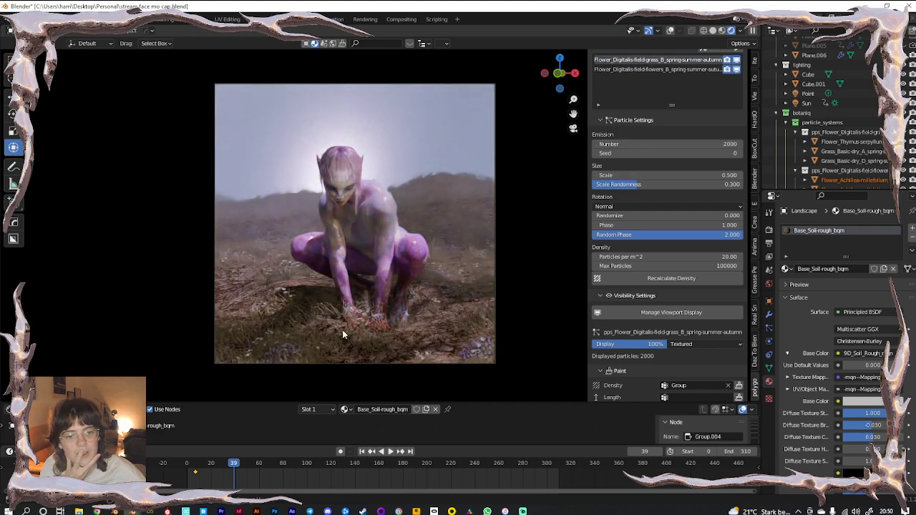
Pan and orbit to inspect the sparser ground, then return to camera view
scroll(332, 331, up, 5)
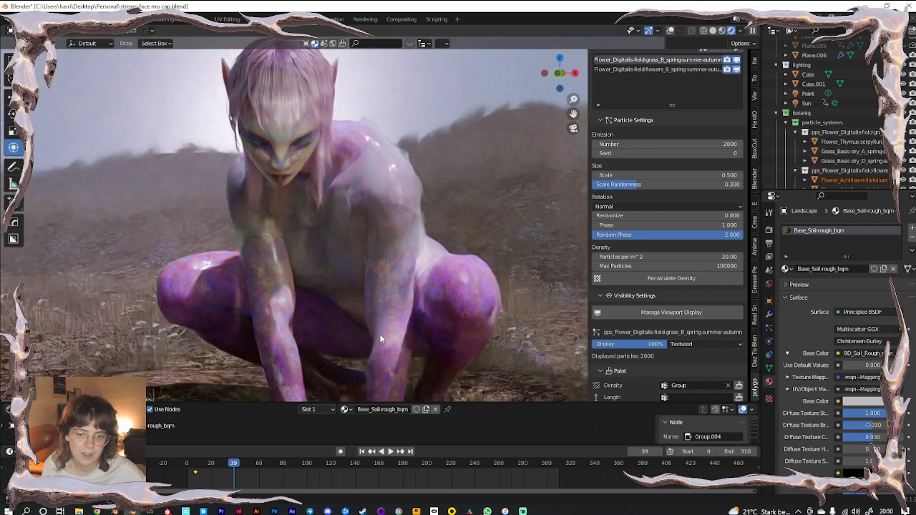
shift+middle_drag(379, 339, 371, 232)
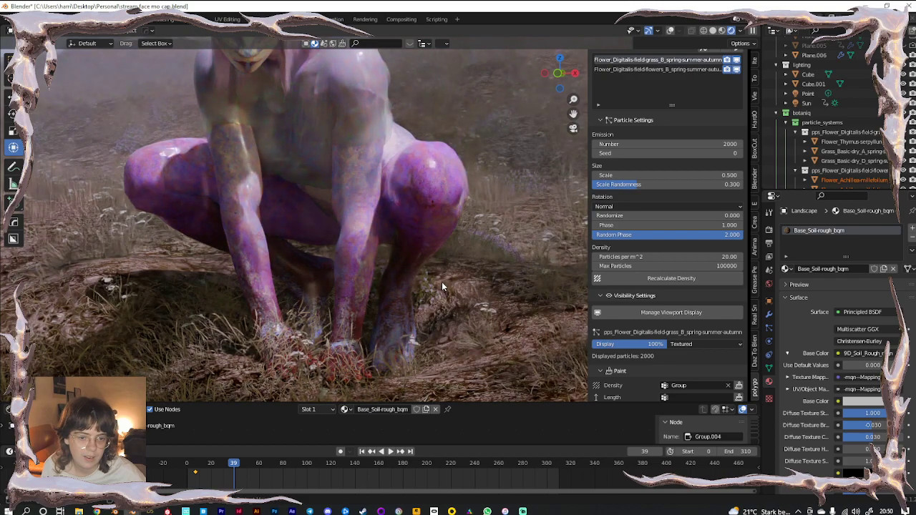
shift+middle_drag(425, 287, 324, 255)
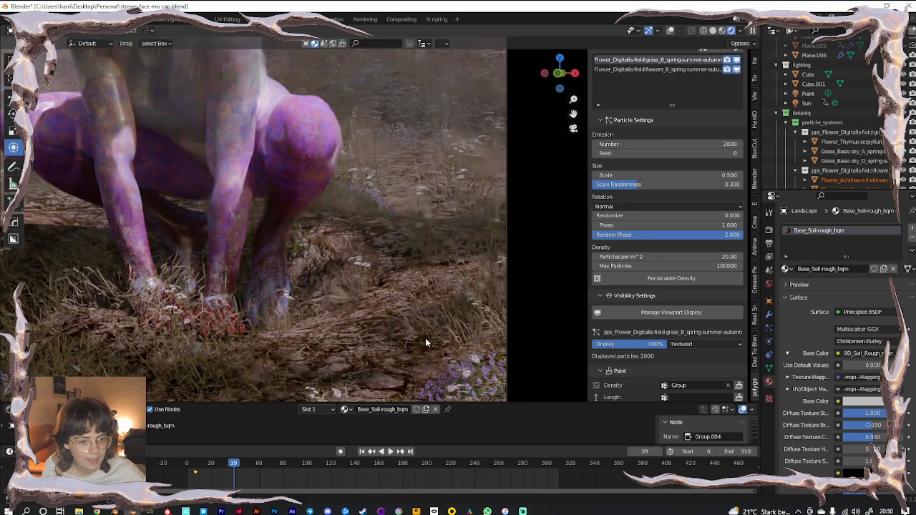
scroll(437, 272, down, 6)
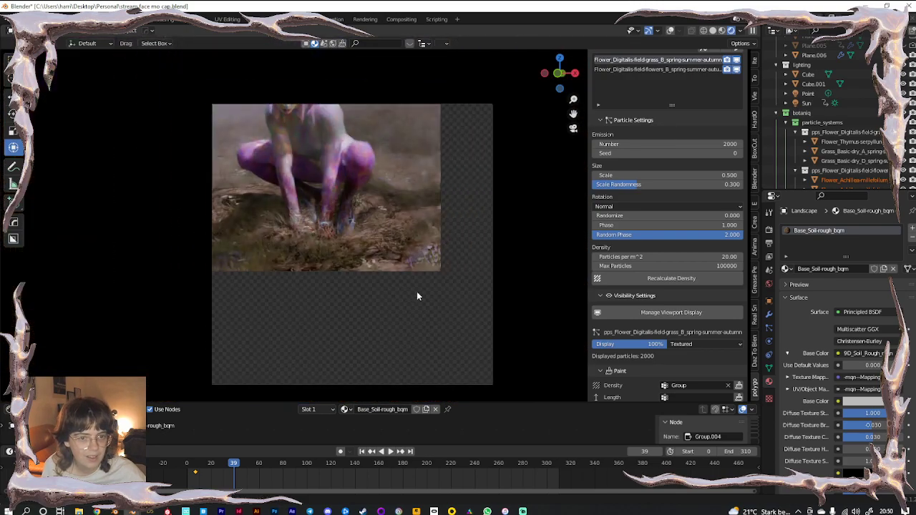
middle_drag(397, 270, 146, 342)
key(KP_0)
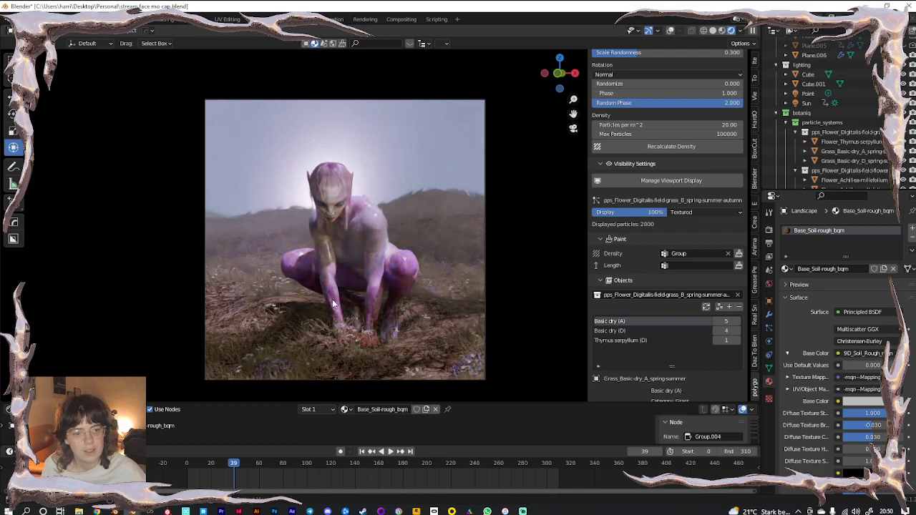
Enable depth of field on Camera.001, focusing on the Tuti object at f-stop 2.8
scroll(823, 107, up, 6)
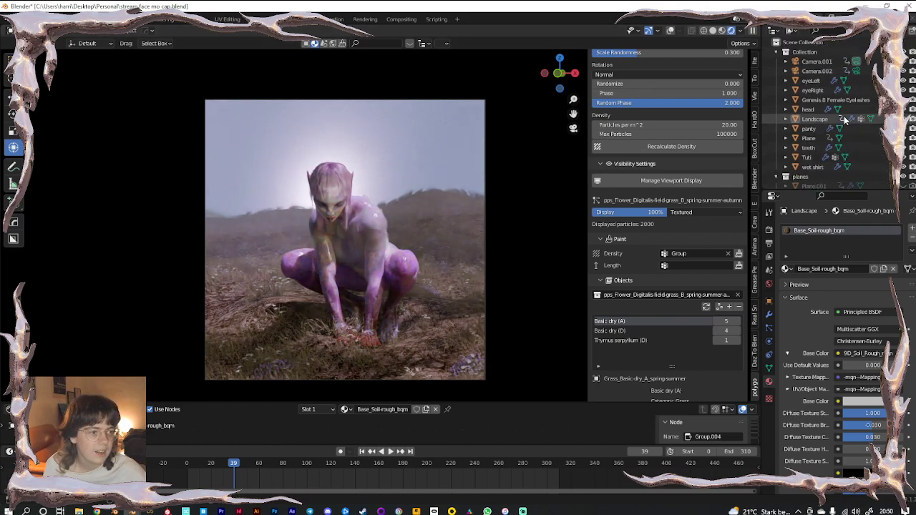
click(816, 62)
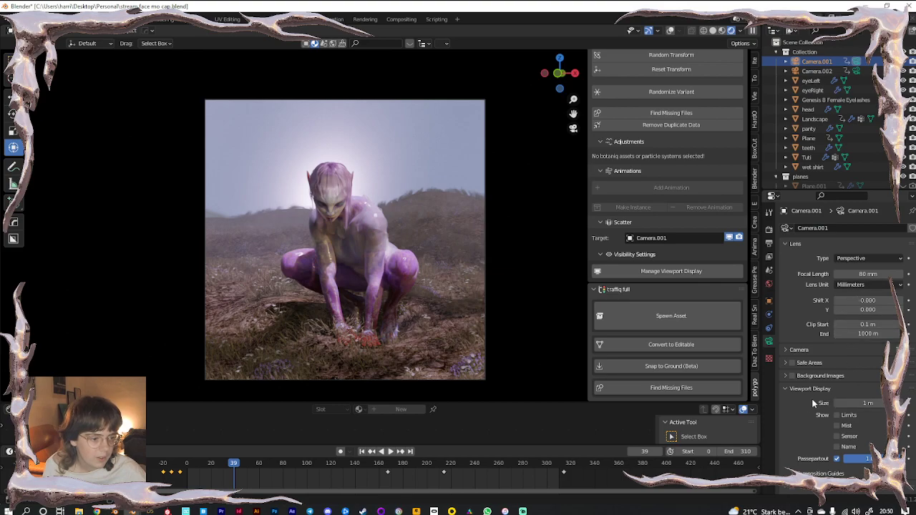
scroll(811, 398, down, 3)
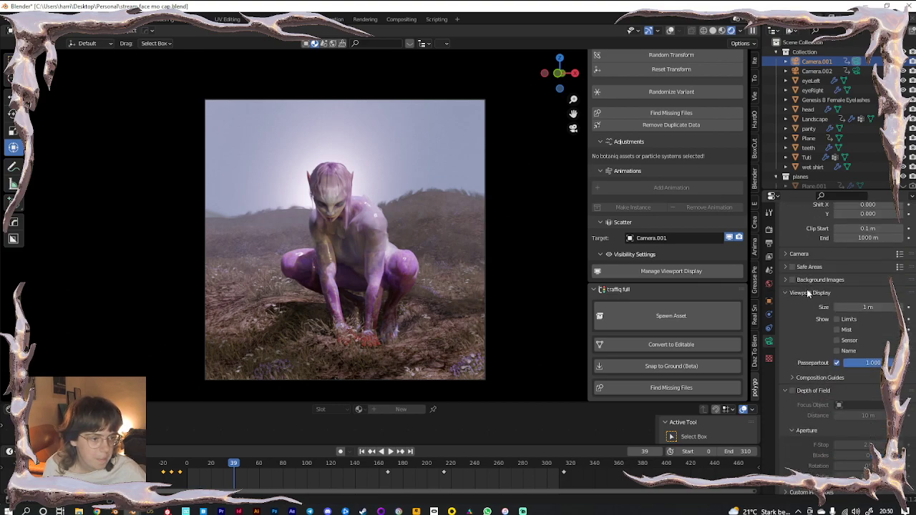
click(804, 293)
click(788, 386)
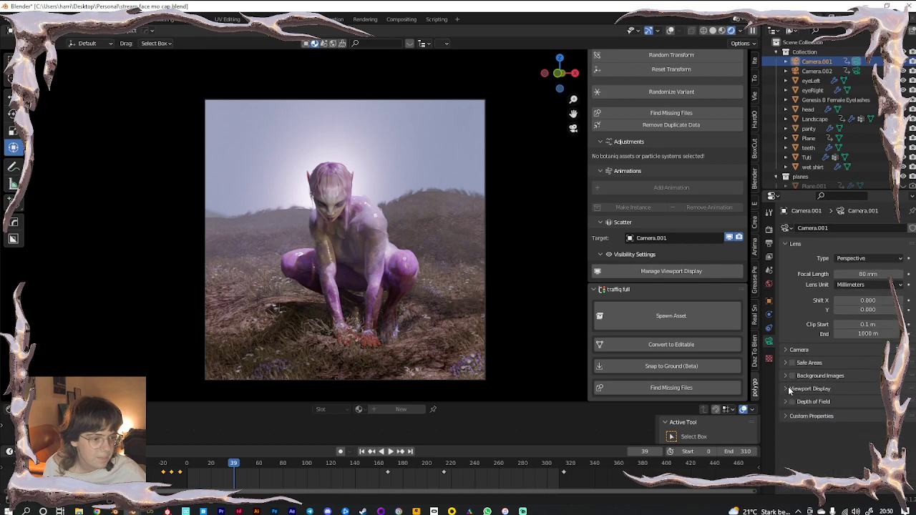
click(792, 403)
click(810, 403)
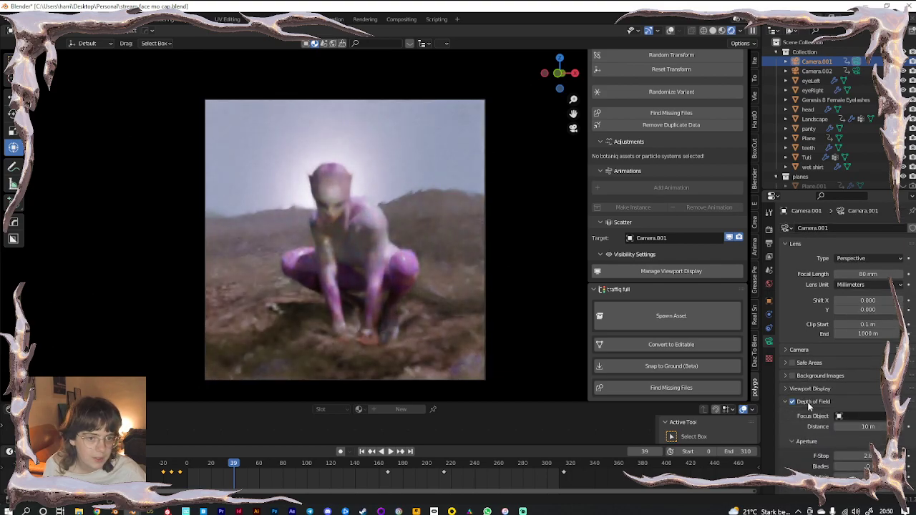
click(357, 197)
Show viewport overlays again and frame the character's head
click(671, 31)
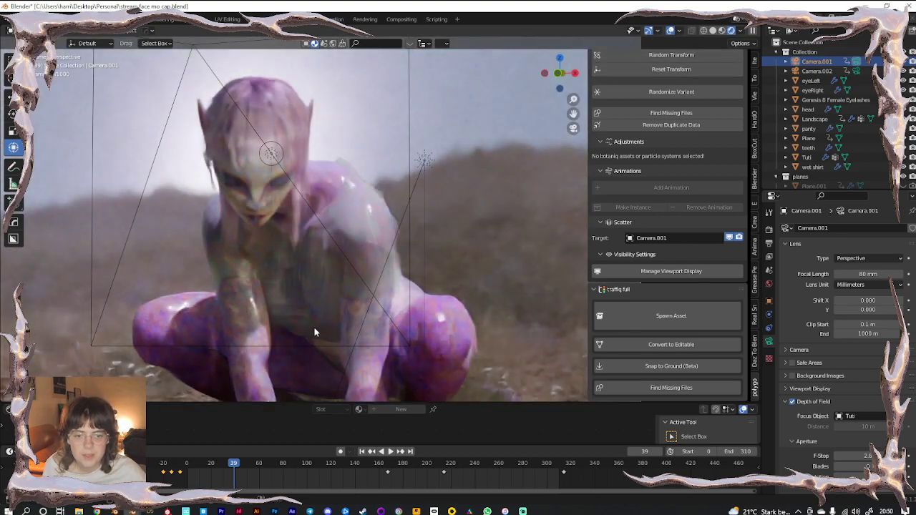
shift+middle_drag(313, 326, 334, 202)
shift+middle_drag(367, 281, 353, 338)
scroll(326, 244, up, 5)
scroll(328, 233, down, 6)
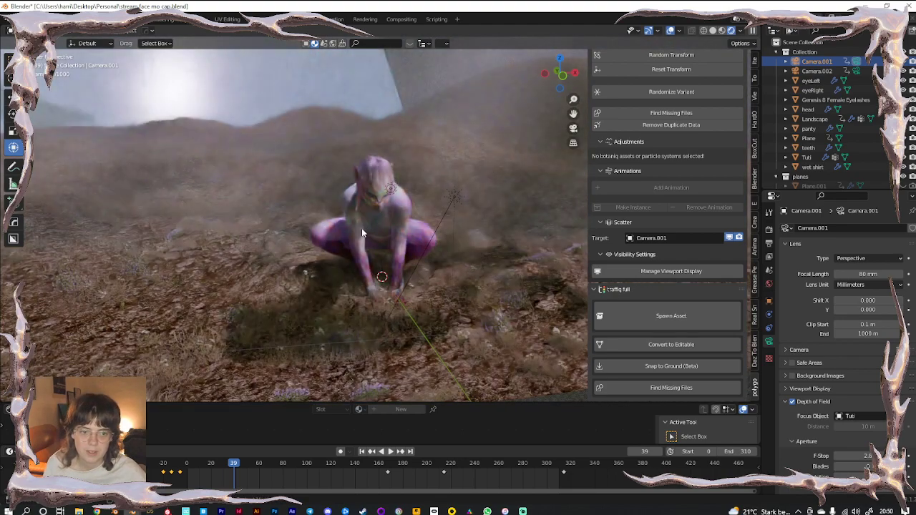
scroll(383, 209, up, 4)
Add a Plain Axes empty, raise it into the head and scale it down
key(shift+a)
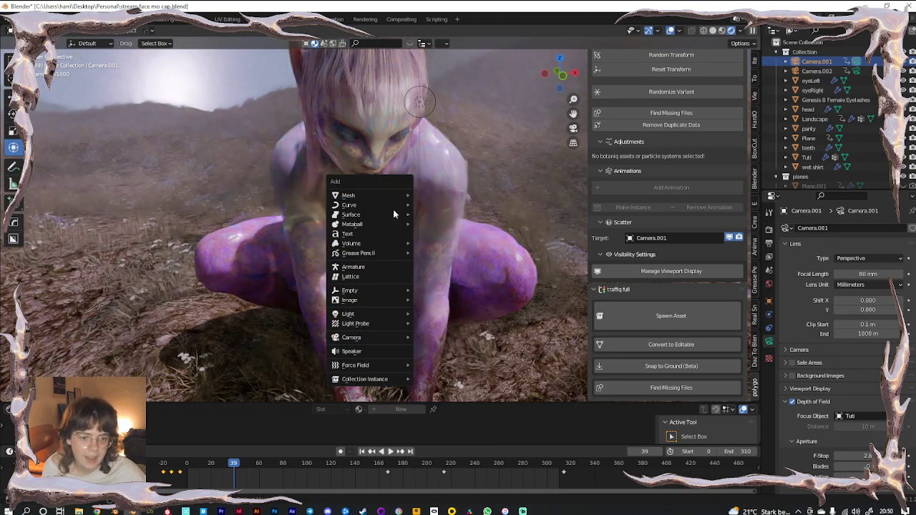
mouse_move(352, 291)
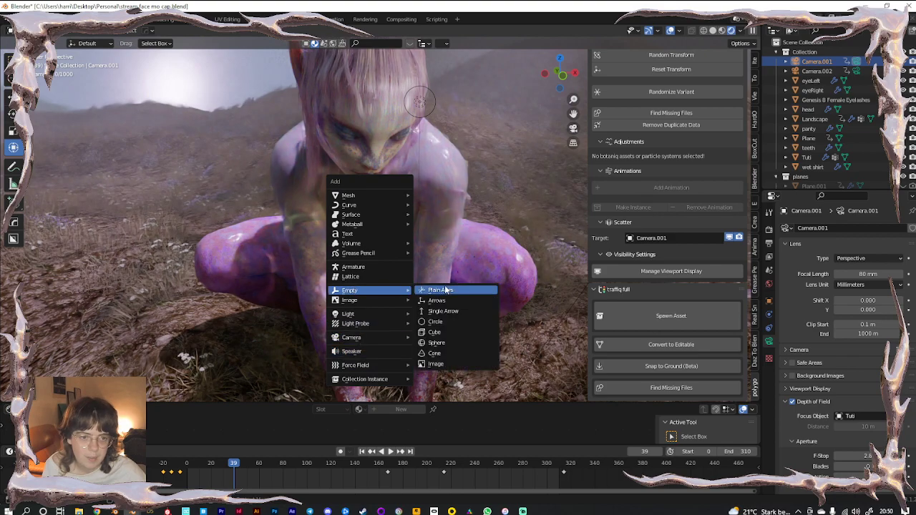
click(444, 291)
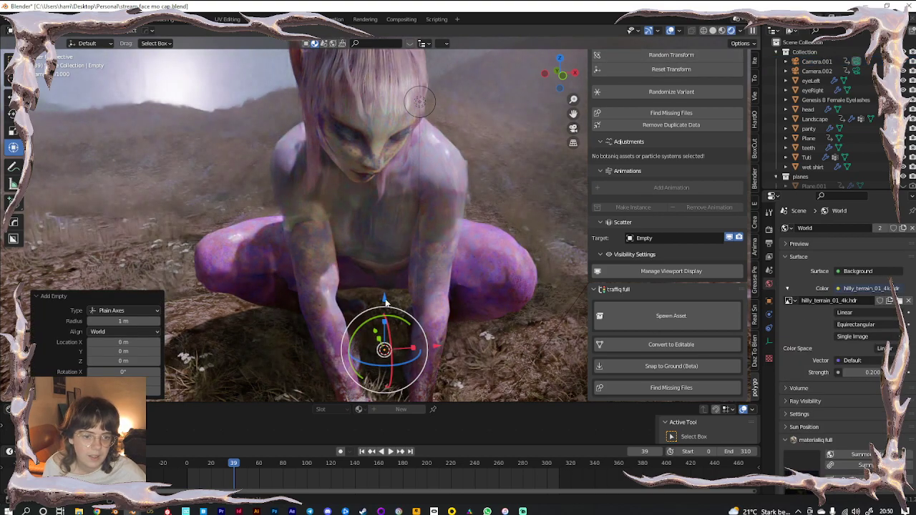
drag(381, 298, 419, 98)
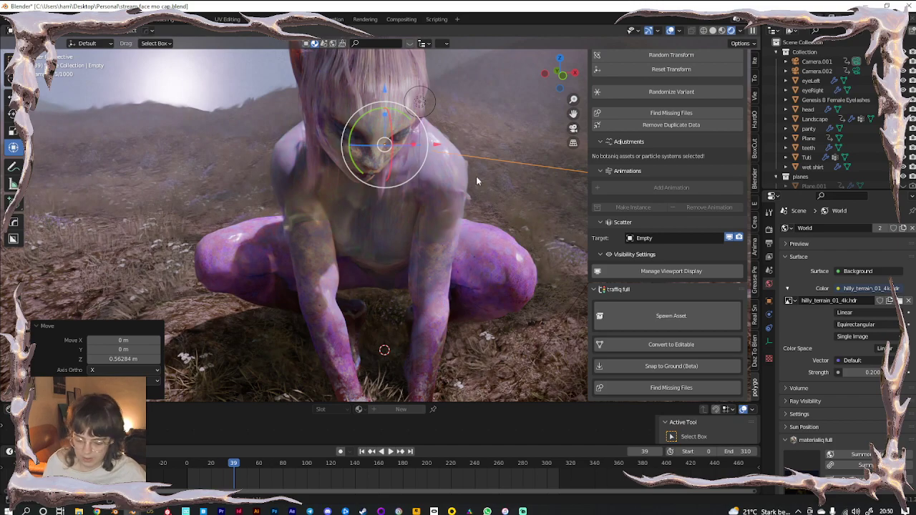
key(s)
click(415, 157)
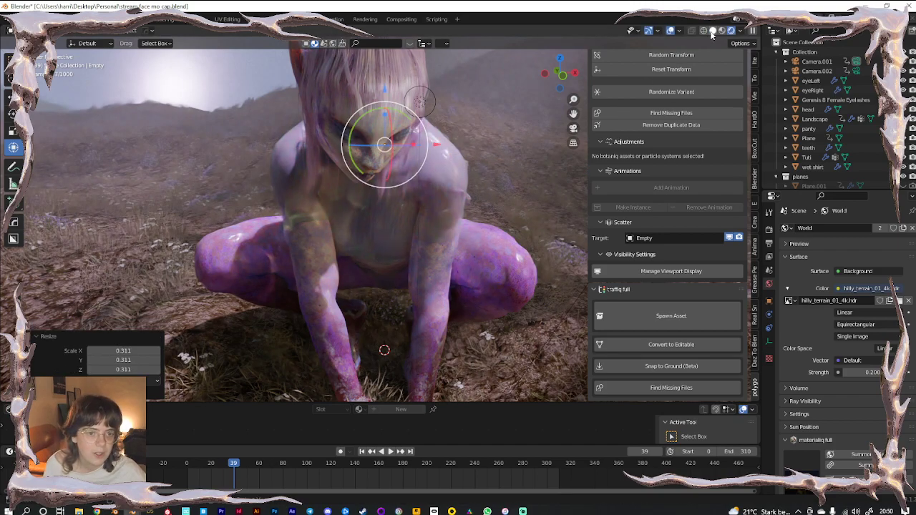
In solid shading, move the empty toward the face and shrink it further
click(709, 31)
mouse_move(408, 176)
middle_down()
mouse_move(371, 256)
mouse_move(382, 122)
middle_up()
drag(397, 86, 425, 256)
key(s)
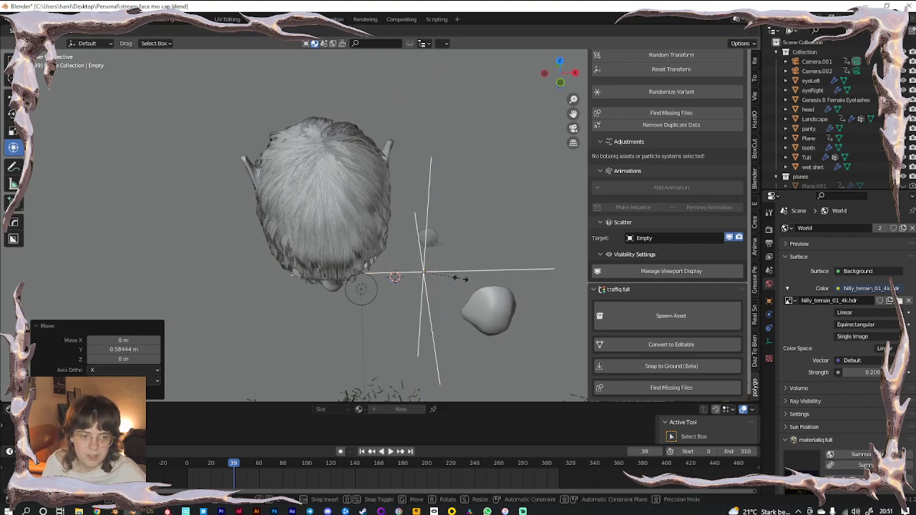
click(438, 279)
drag(473, 274, 383, 274)
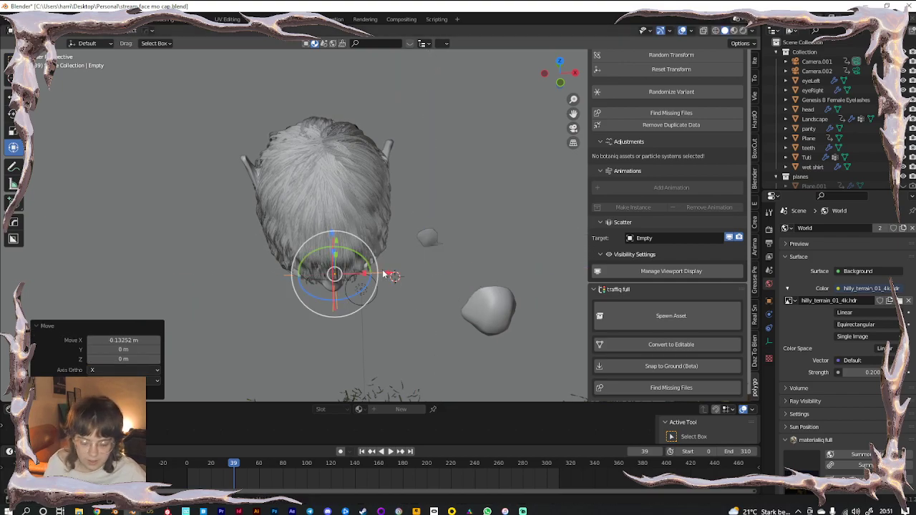
Check the face through the camera, then place the empty on the character's eyelid
key(KP_0)
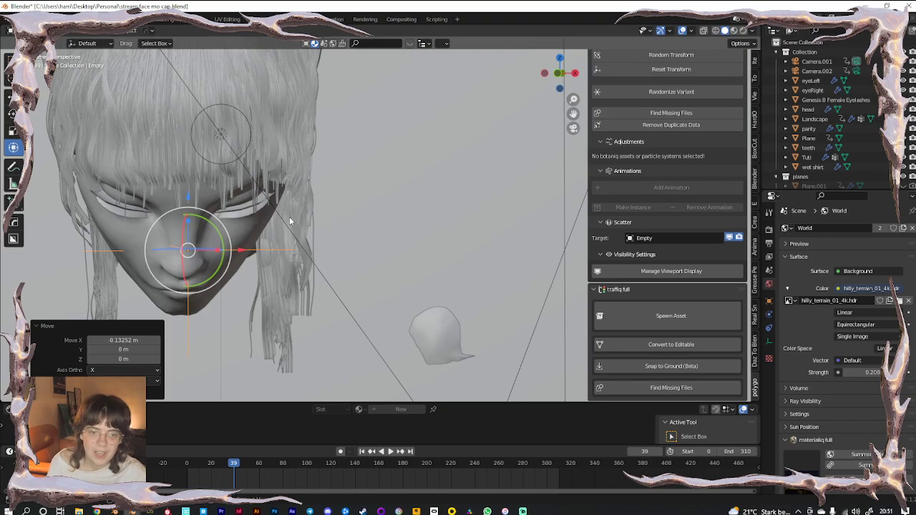
scroll(289, 216, up, 1)
shift+middle_drag(219, 270, 223, 317)
scroll(365, 205, up, 5)
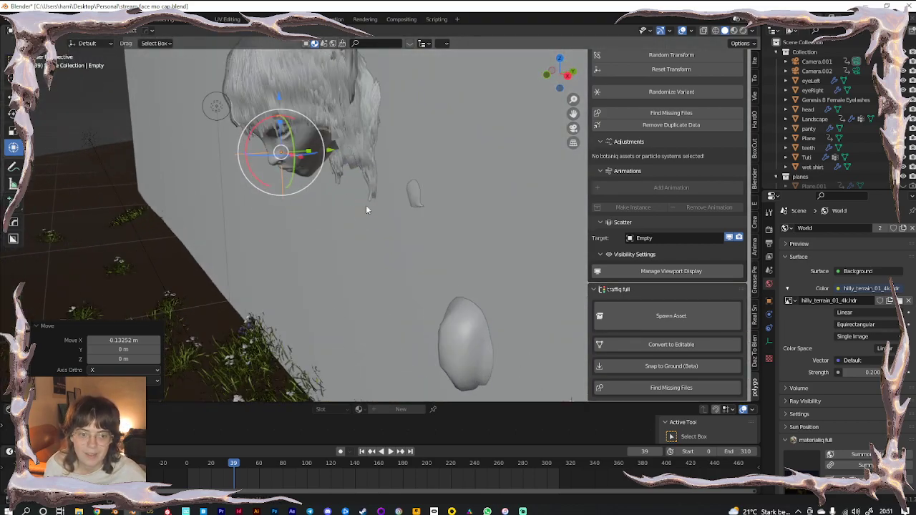
middle_drag(365, 205, 341, 229)
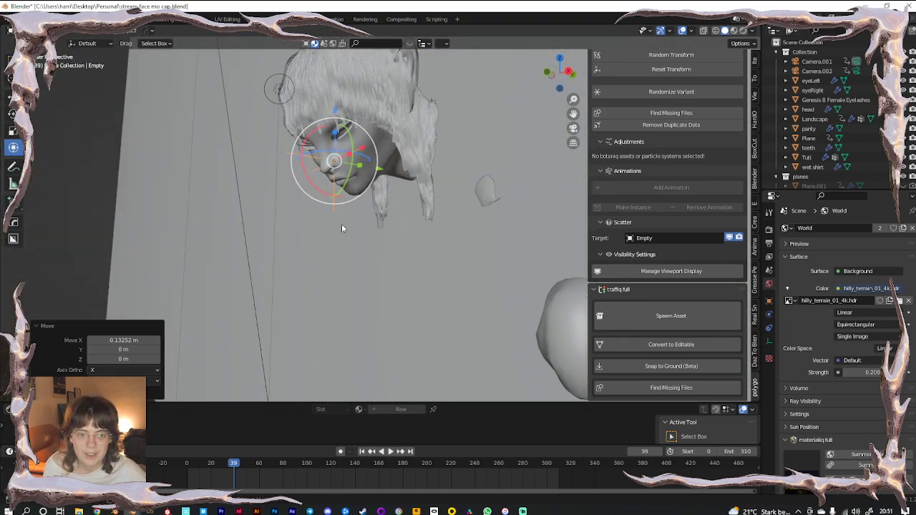
scroll(336, 204, up, 6)
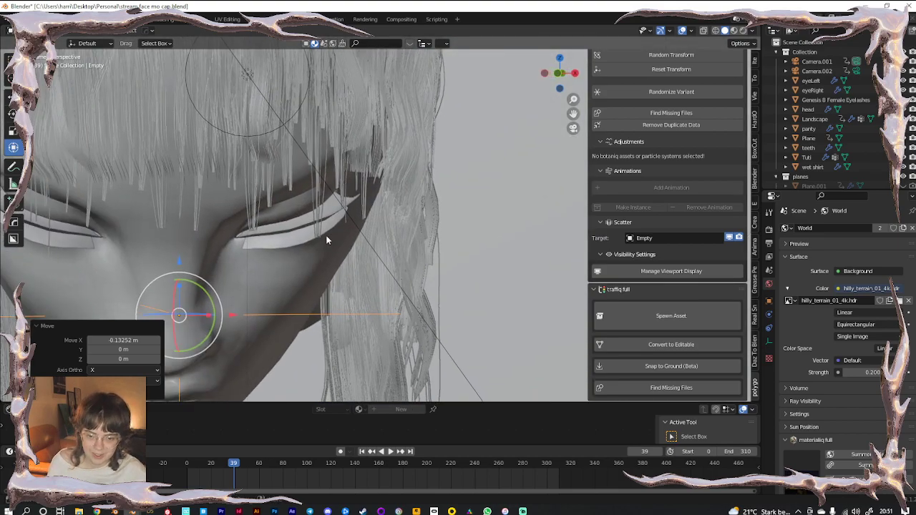
key(g)
click(414, 196)
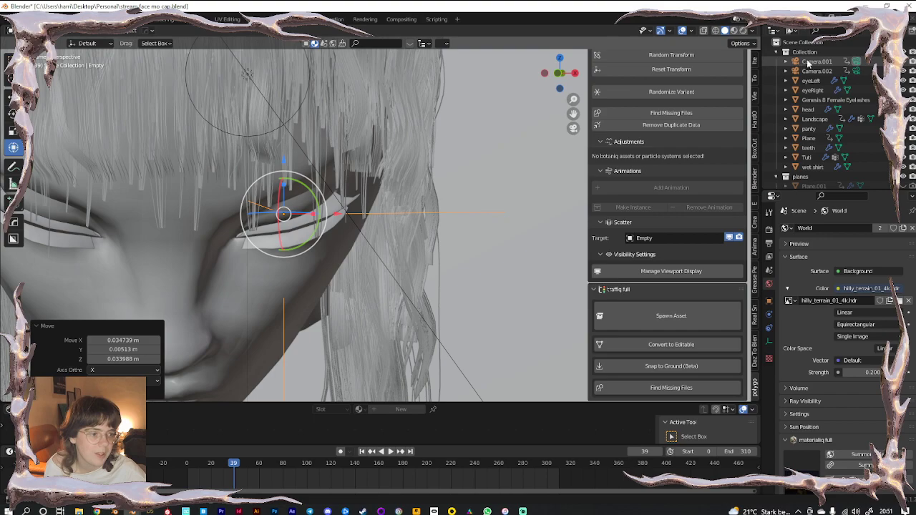
Select Camera.001 and bring up its Focus Object choices
click(856, 60)
scroll(861, 383, down, 1)
click(878, 400)
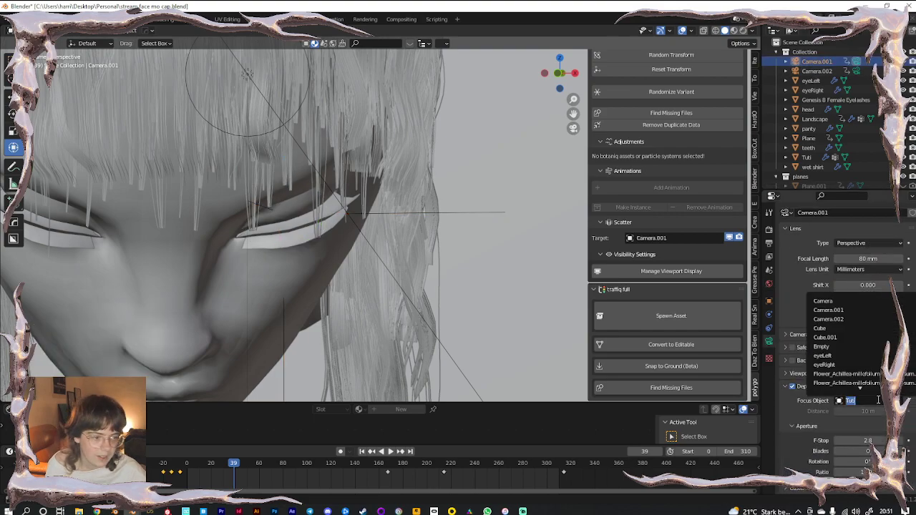
Set the Empty as Camera.001's focus object and preview in rendered shading without overlays
click(843, 347)
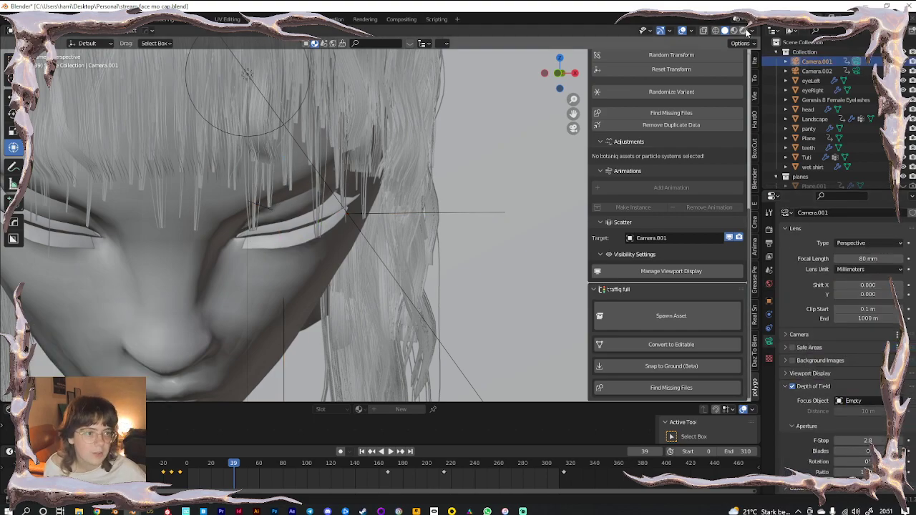
click(744, 31)
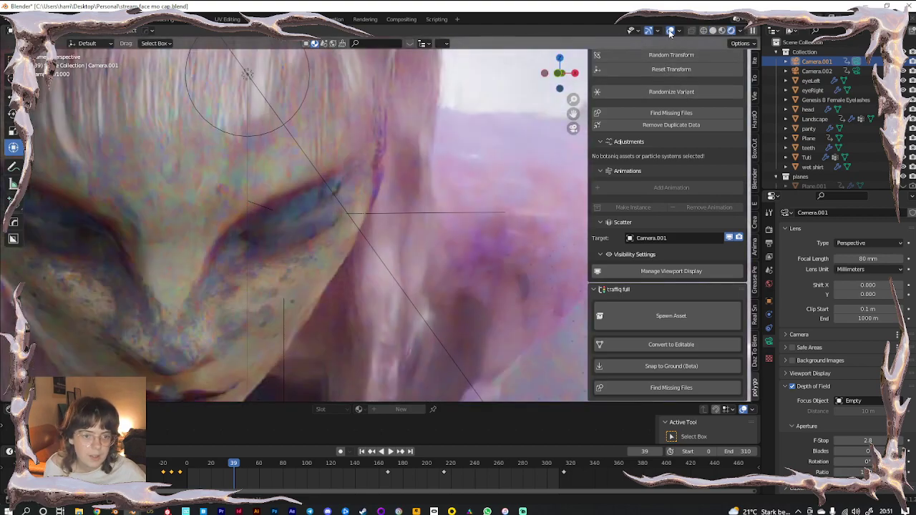
click(670, 31)
scroll(345, 238, down, 5)
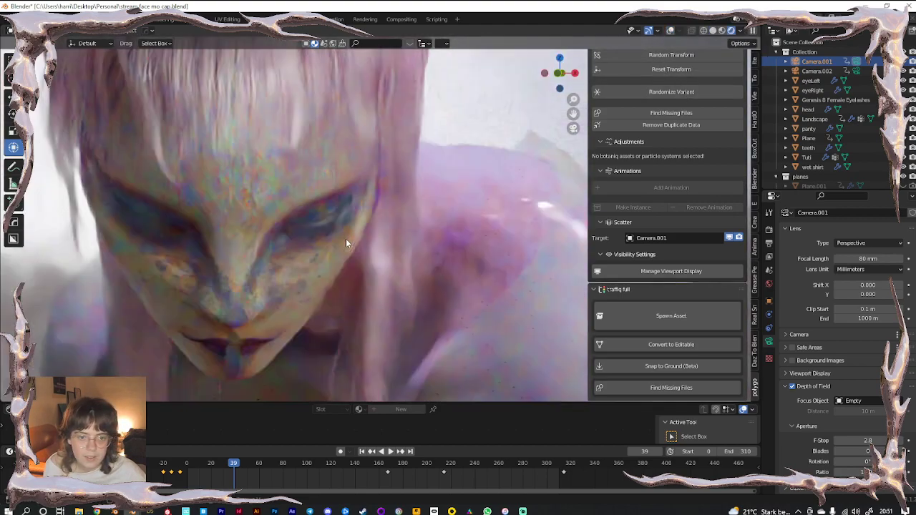
drag(875, 442, 830, 442)
Through the camera view, try F-Stops 0.6 and 0.9, settling on 2.7
key(KP_0)
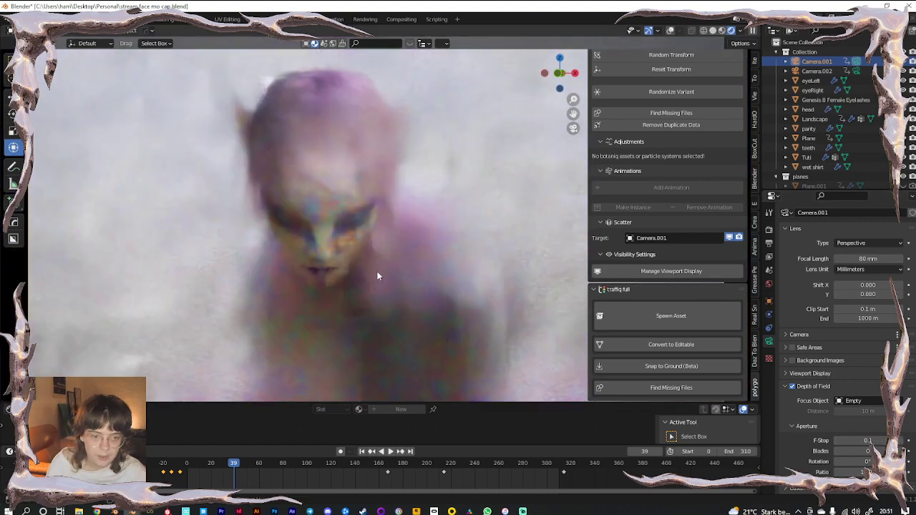
key(n)
scroll(436, 280, down, 2)
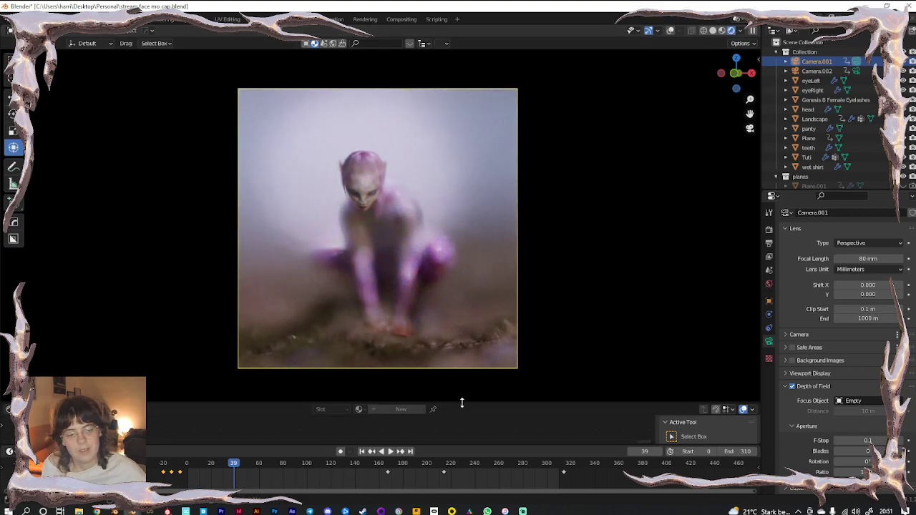
drag(461, 402, 460, 428)
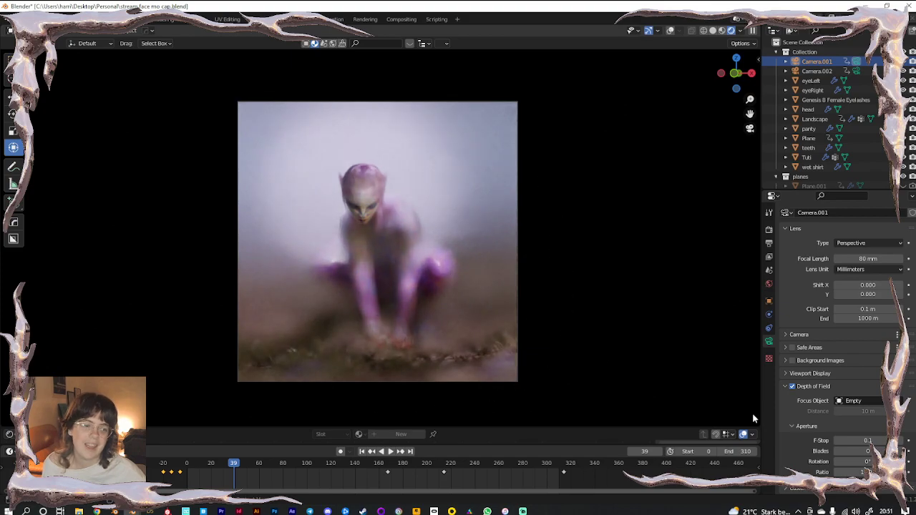
click(865, 441)
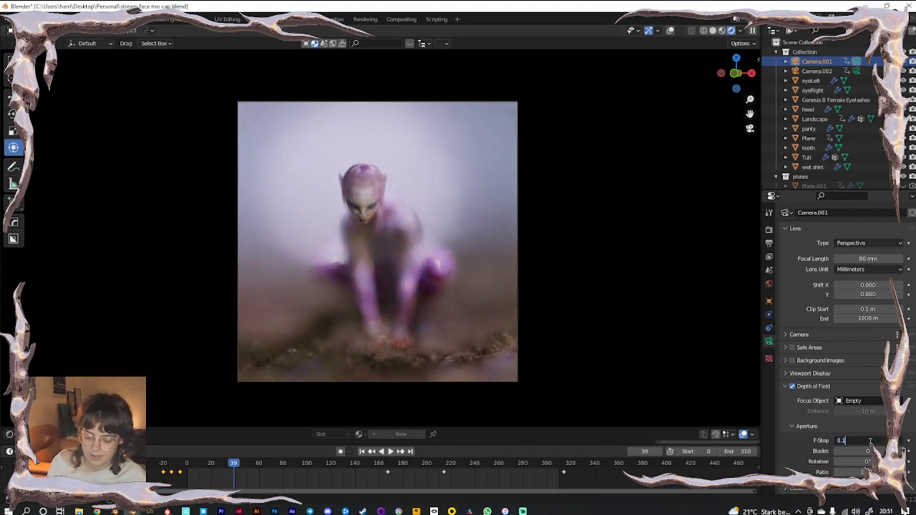
text(0.6)
key(Return)
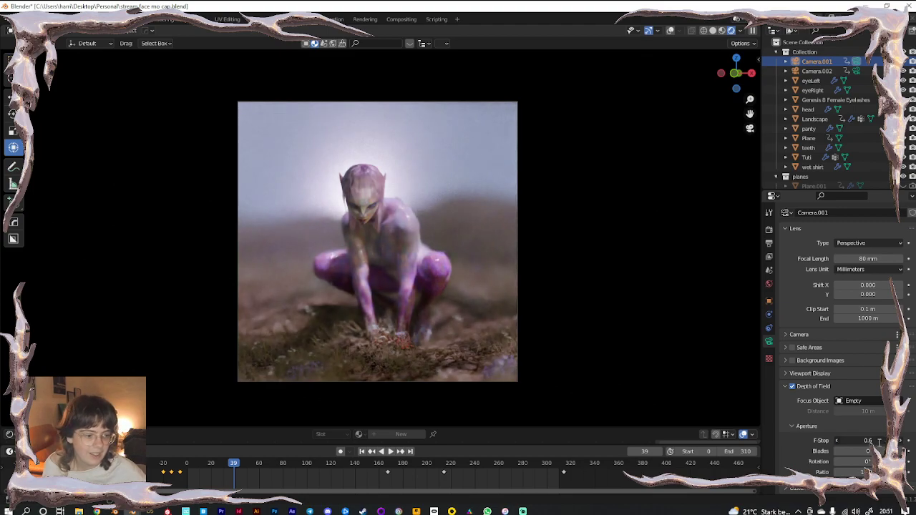
click(879, 443)
text(0.9)
key(Return)
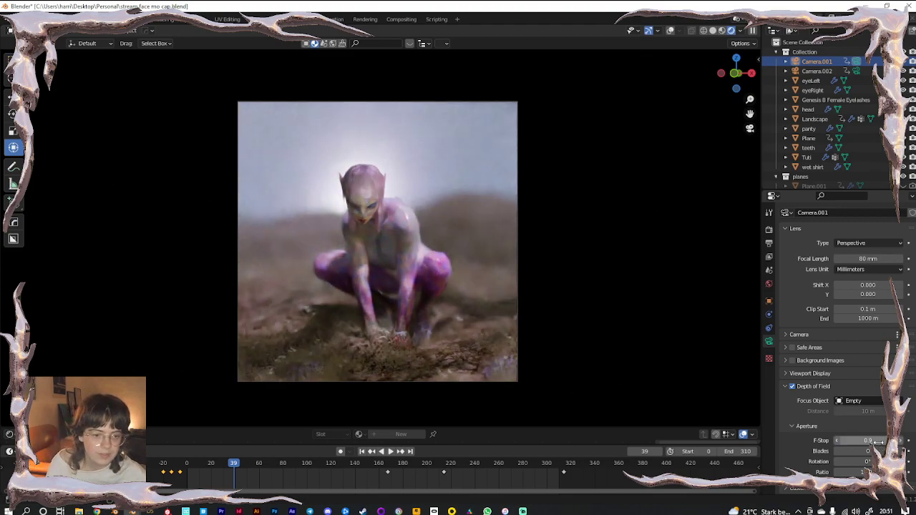
drag(877, 442, 885, 442)
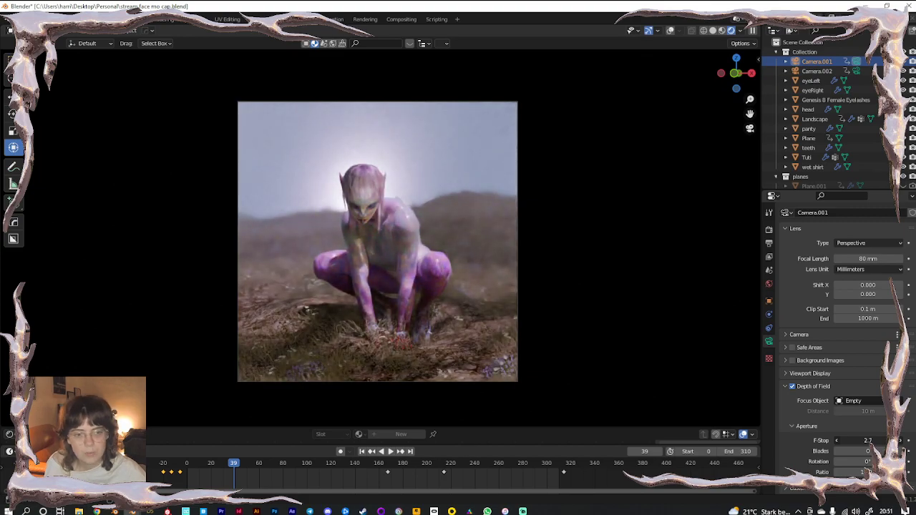
Give the backdrop Plane a near-white base colour and roughness 1.0
click(470, 147)
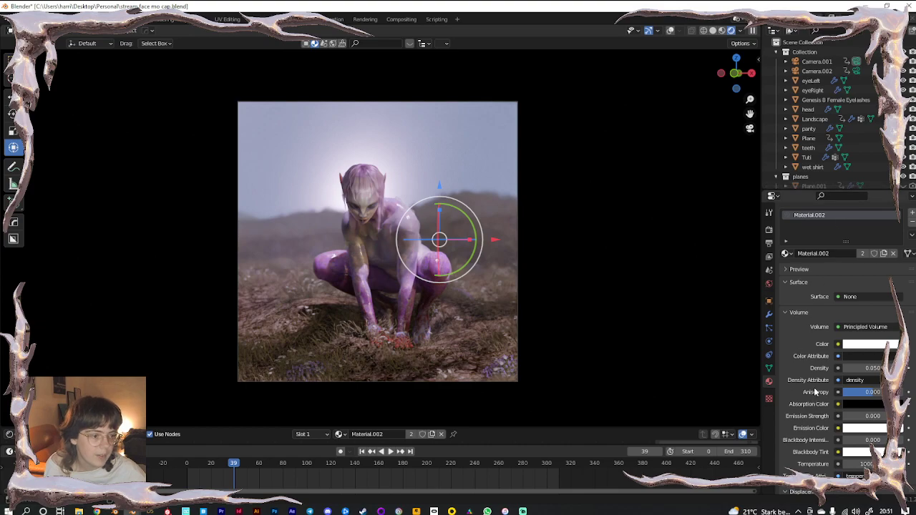
scroll(817, 86, down, 5)
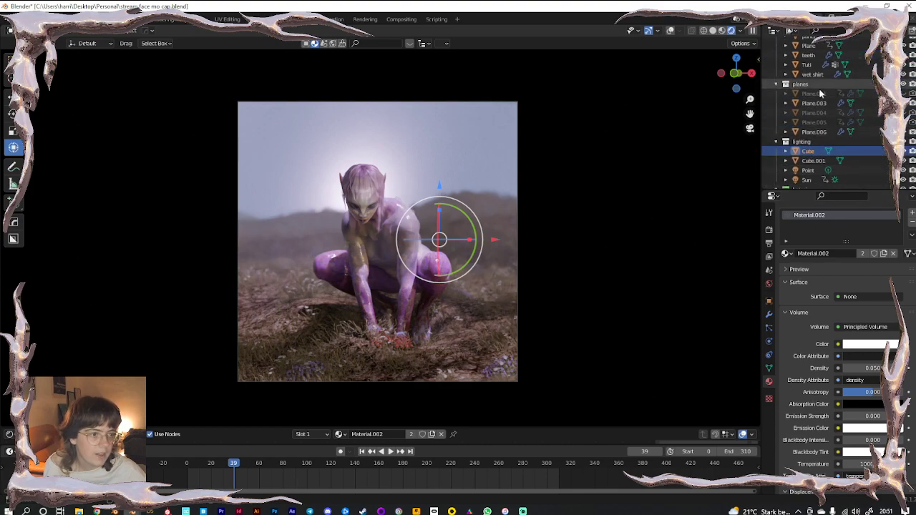
scroll(814, 80, up, 3)
click(810, 84)
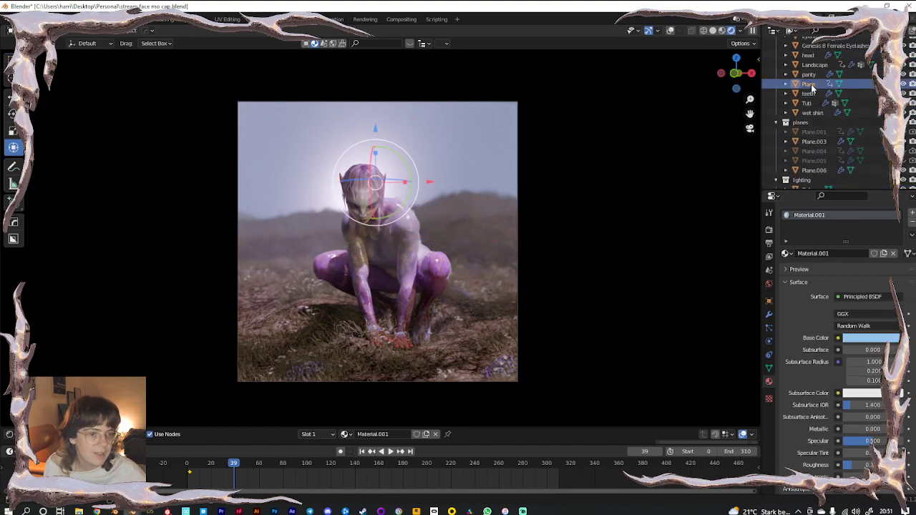
click(871, 342)
mouse_move(862, 234)
mouse_down()
mouse_move(855, 235)
mouse_move(863, 221)
mouse_up()
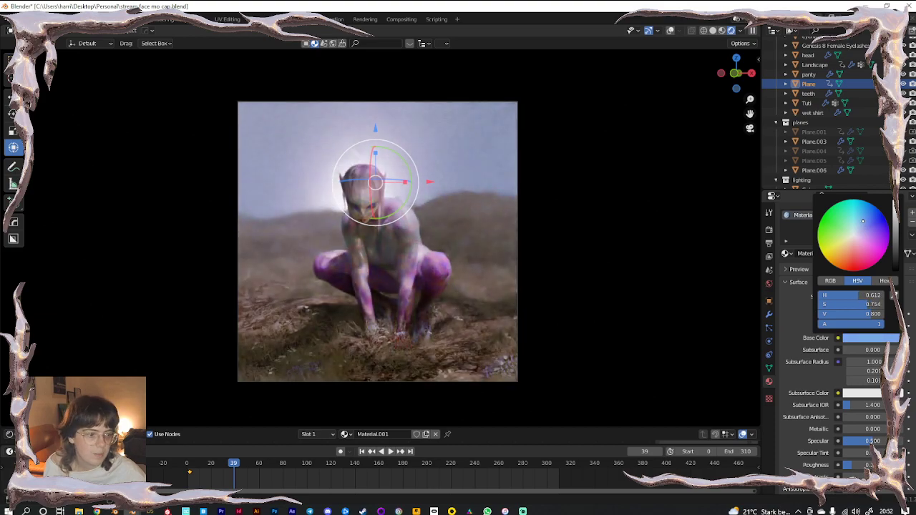
drag(863, 465, 900, 465)
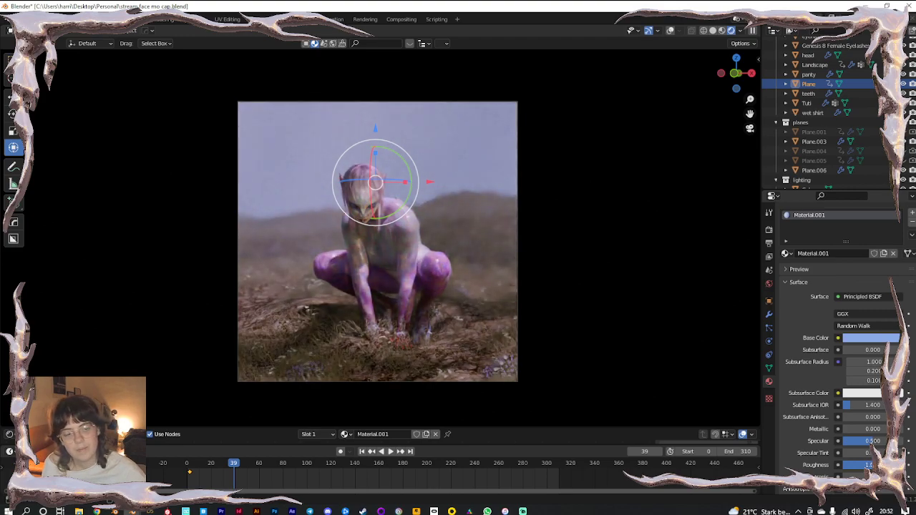
Turn the Plane's base colour black, then view the shot through the camera with overlays
click(855, 337)
drag(891, 244, 895, 270)
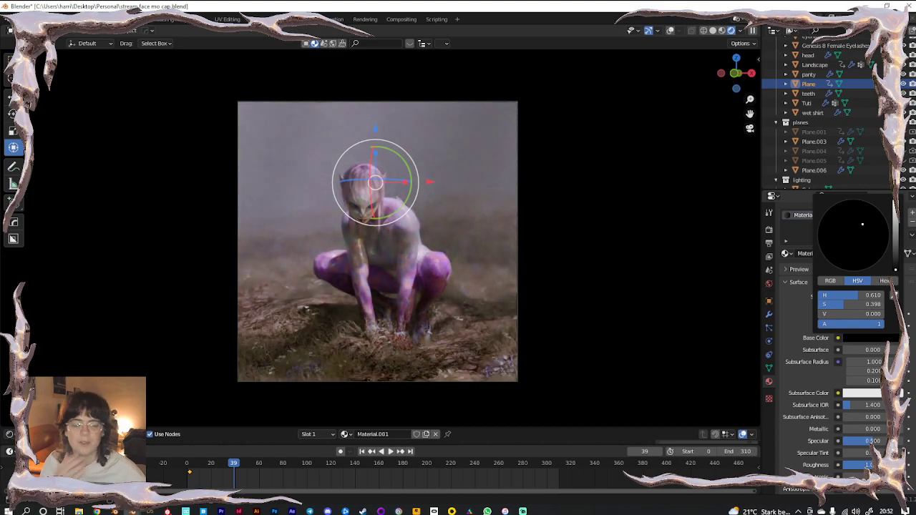
click(602, 324)
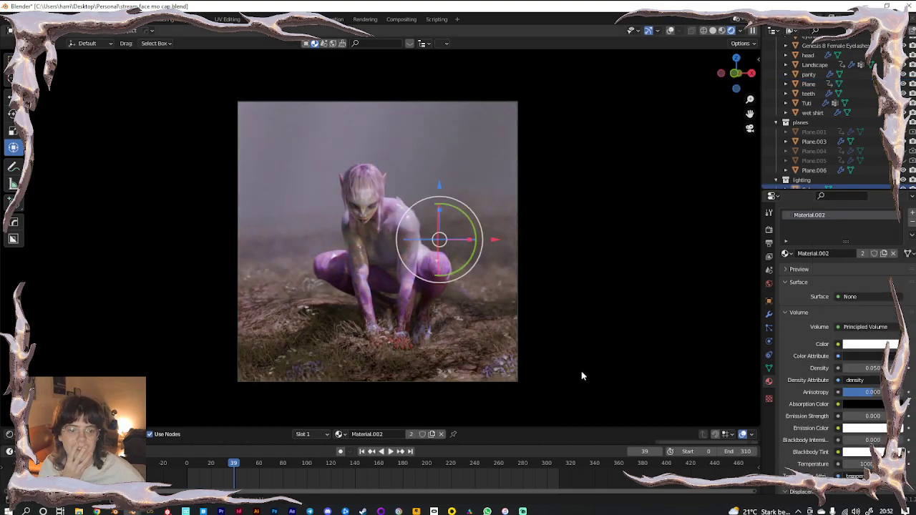
middle_drag(509, 355, 432, 314)
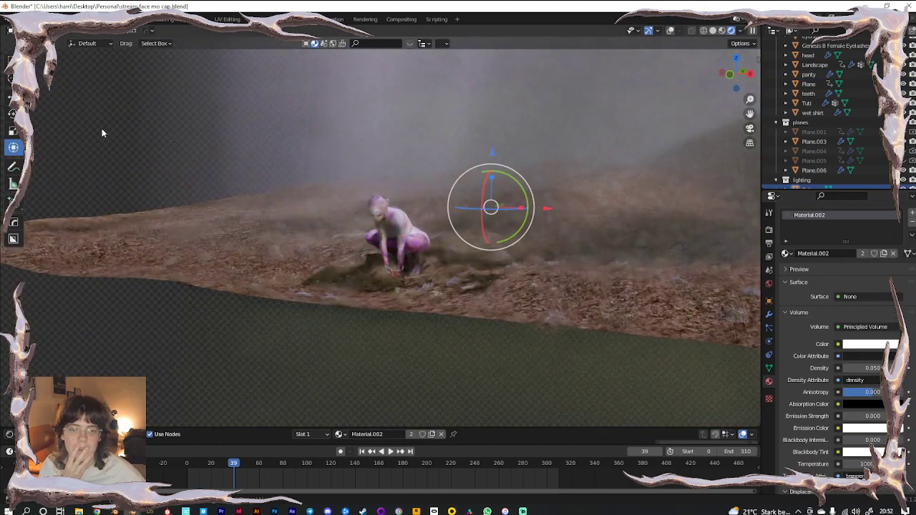
key(KP_0)
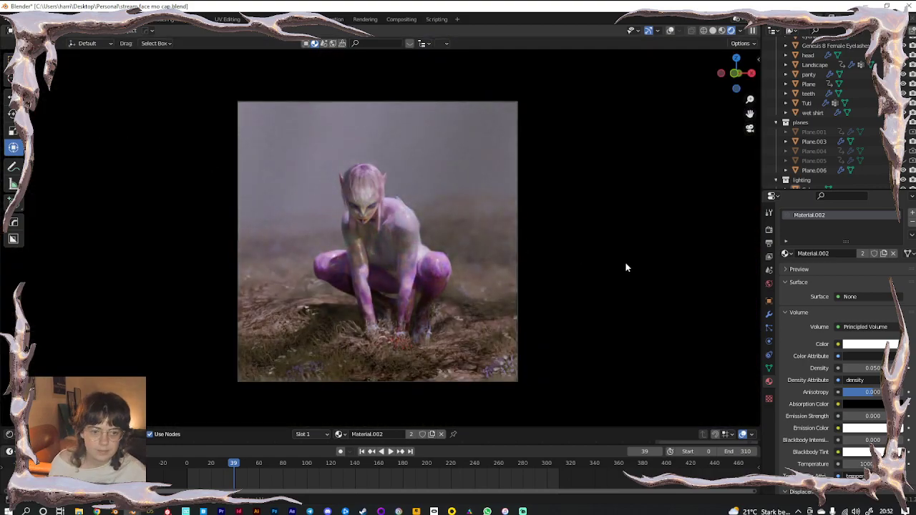
scroll(467, 302, up, 2)
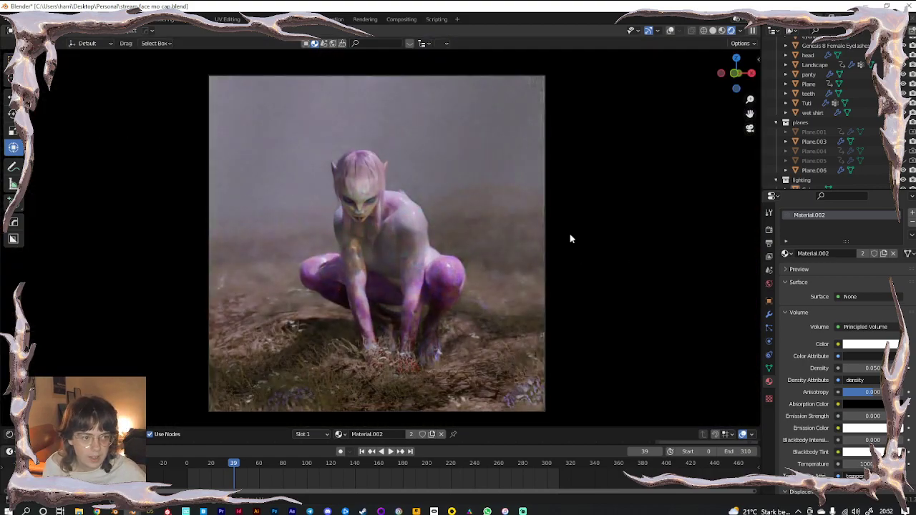
click(671, 32)
Select the Landscape ground and hide the viewport overlays
click(478, 378)
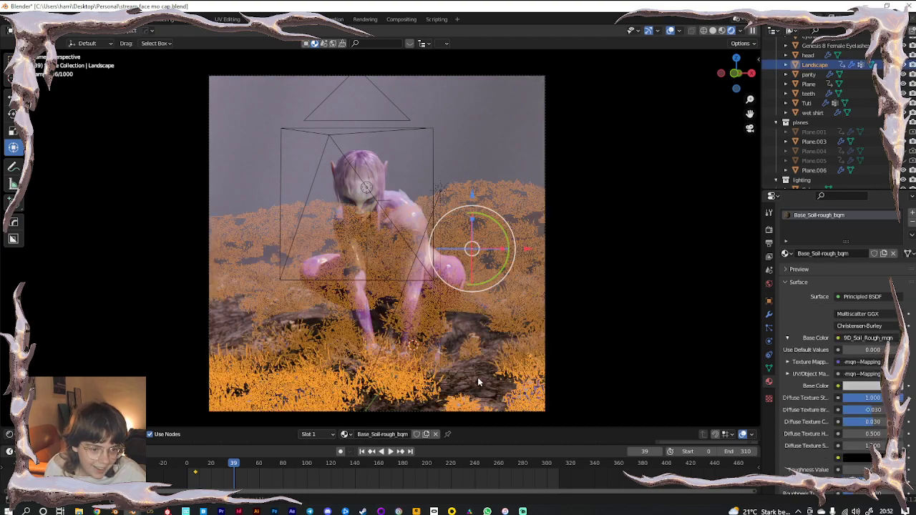
click(478, 378)
click(511, 373)
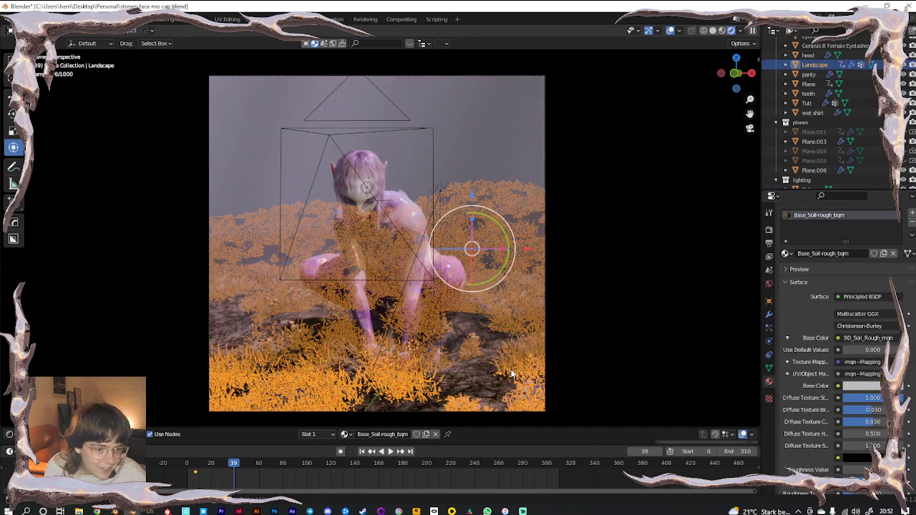
click(671, 31)
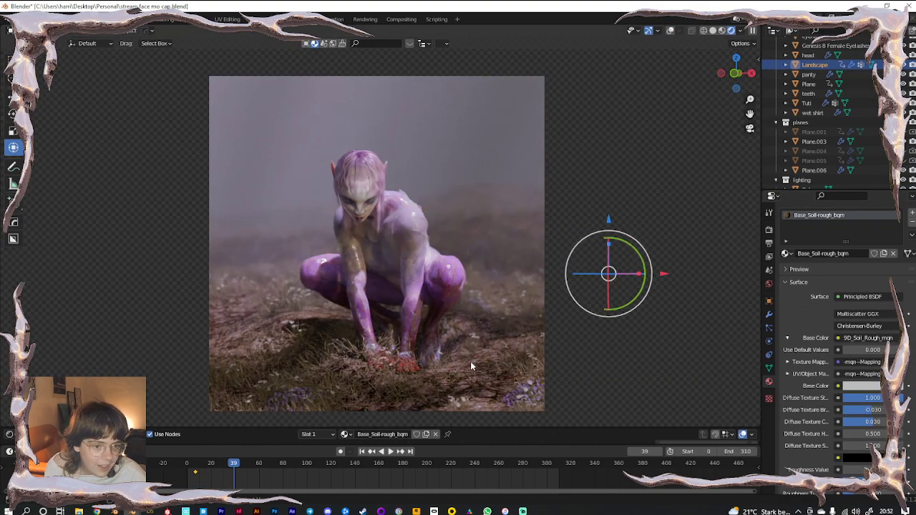
scroll(470, 360, up, 6)
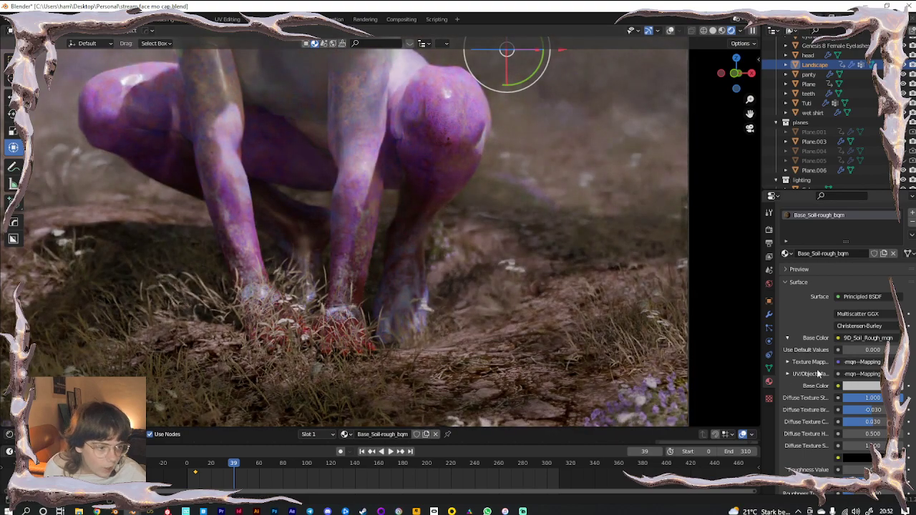
scroll(821, 420, down, 2)
drag(492, 429, 430, 216)
scroll(416, 308, down, 6)
Frame the soil material's nodes in the Shader Editor and briefly toggle the Landscape's visibility
middle_drag(268, 375, 438, 316)
scroll(302, 365, up, 12)
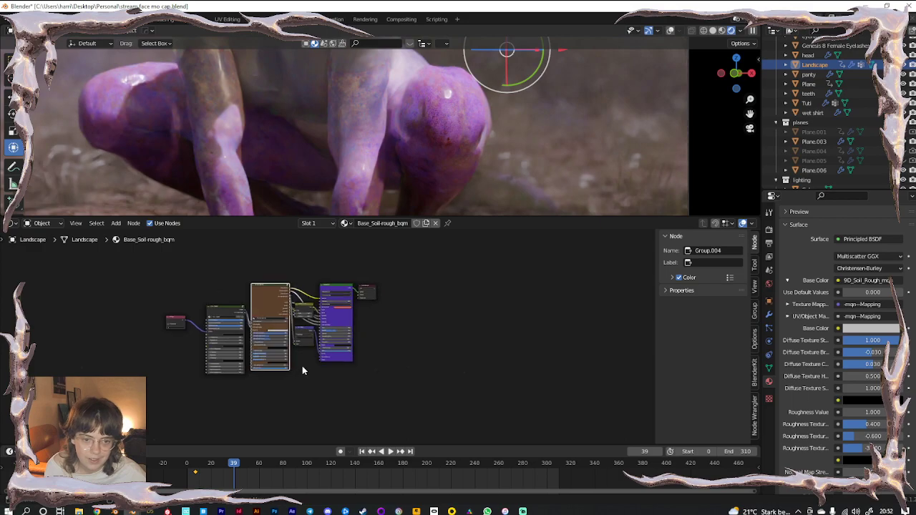
scroll(284, 394, up, 4)
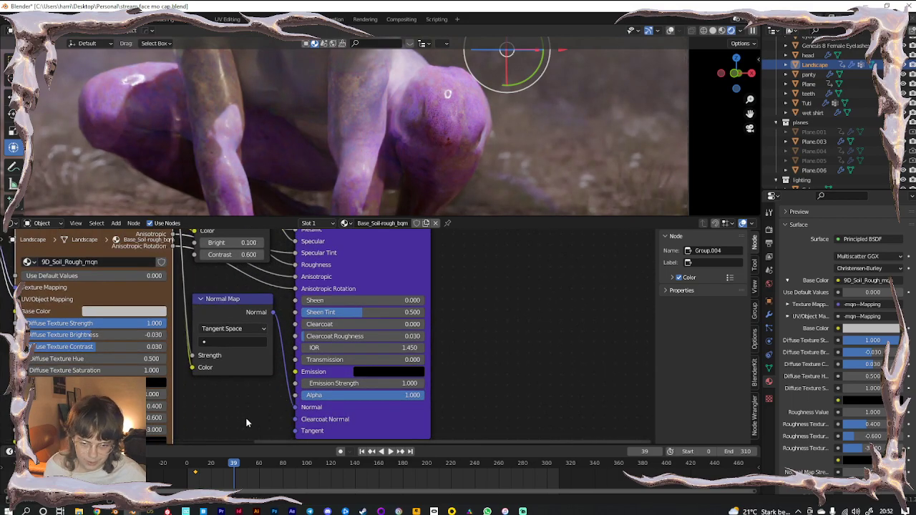
middle_drag(247, 412, 417, 368)
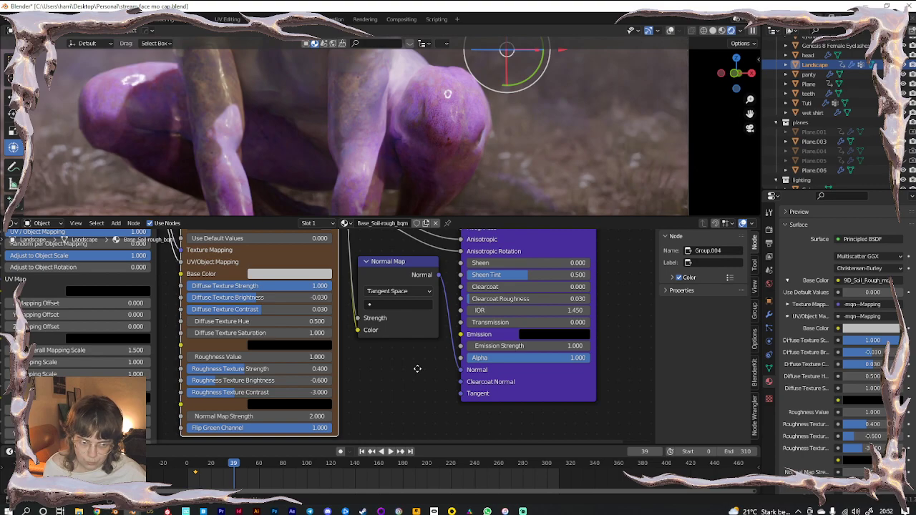
middle_drag(418, 368, 409, 412)
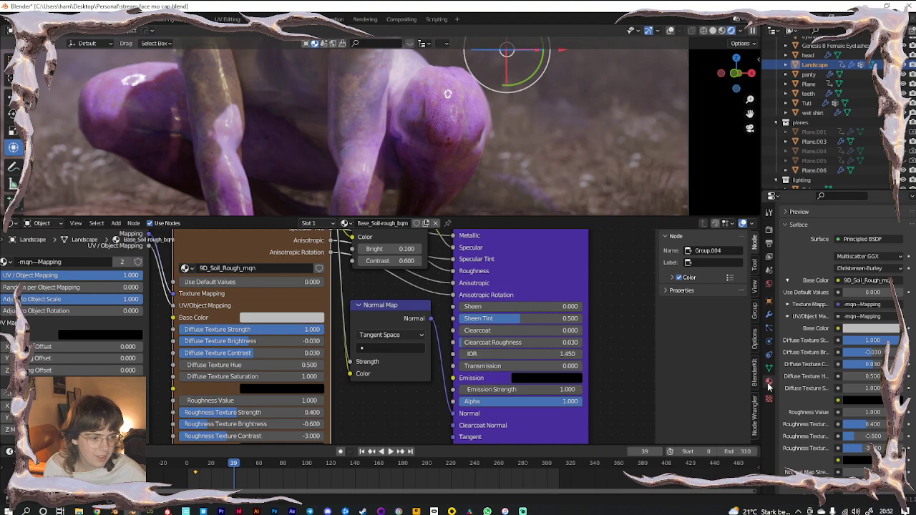
scroll(806, 387, up, 3)
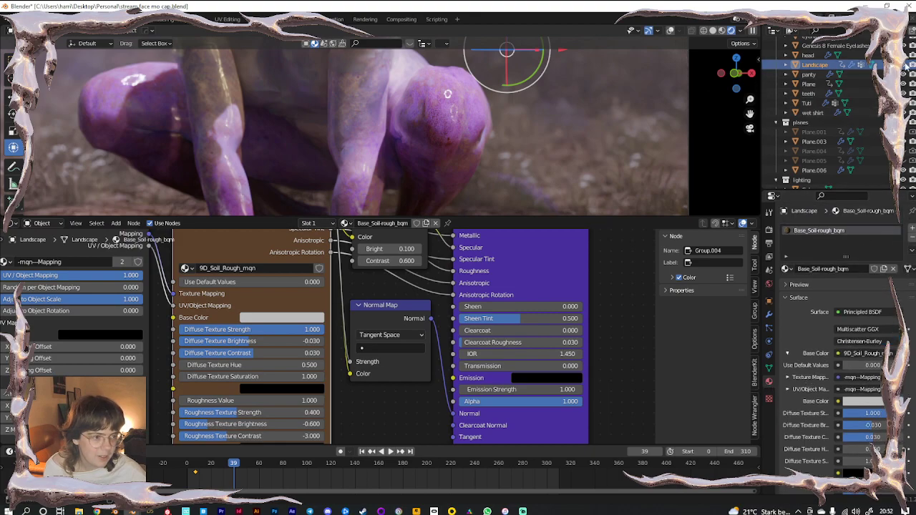
click(905, 65)
click(905, 65)
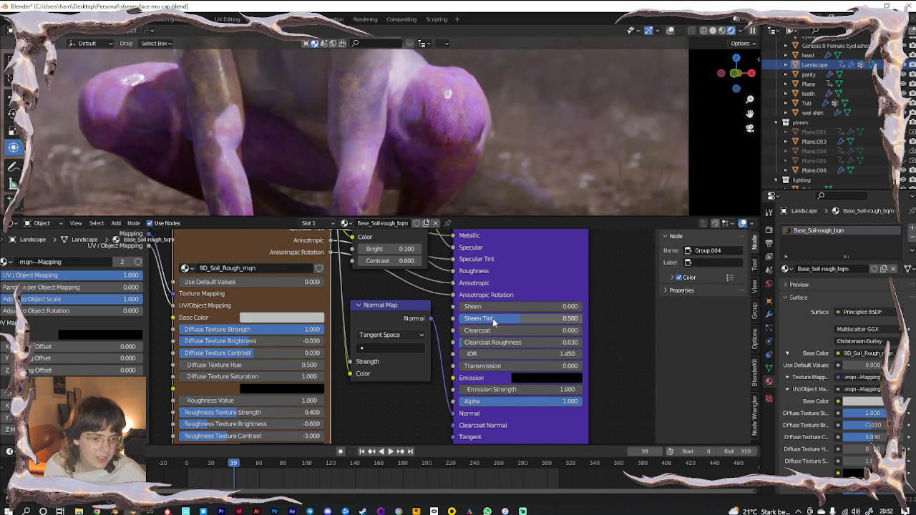
Raise the soil material's Clearcoat to 1.000 and open BlenderKit in the side panel
drag(501, 331, 583, 328)
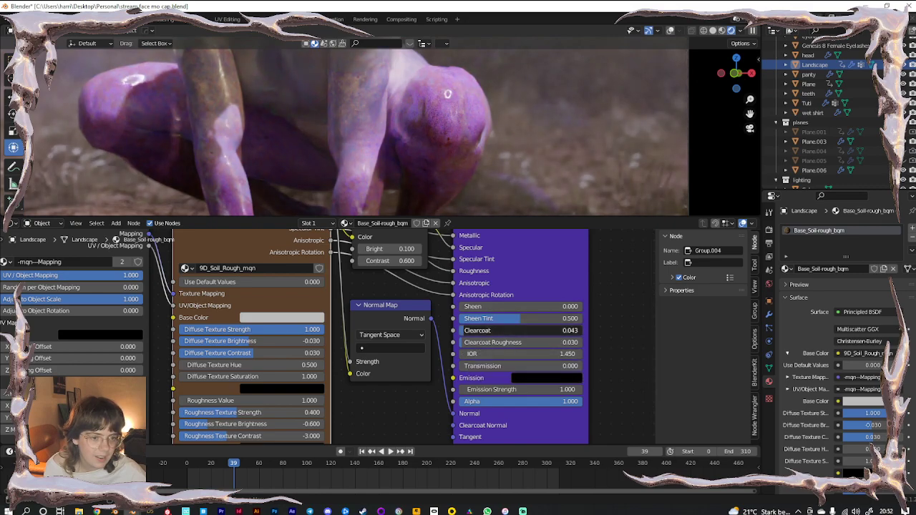
scroll(422, 371, down, 2)
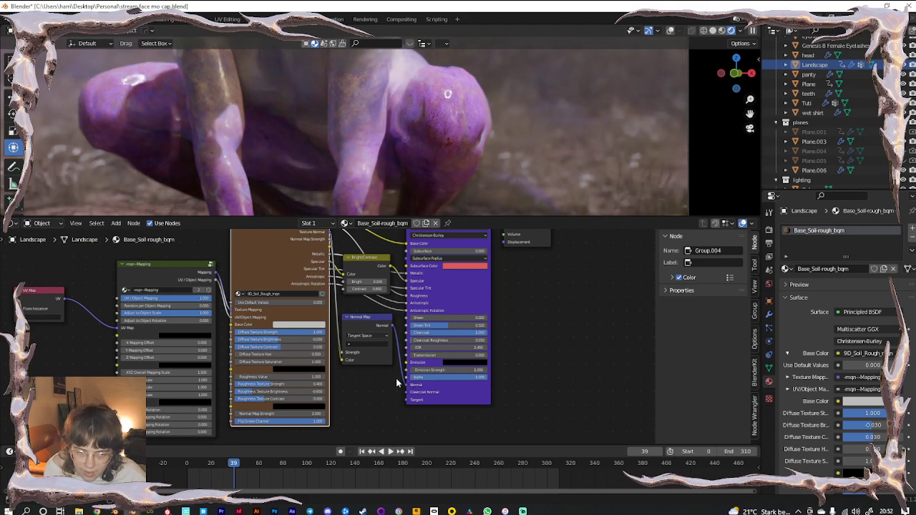
shift+middle_drag(538, 188, 544, 75)
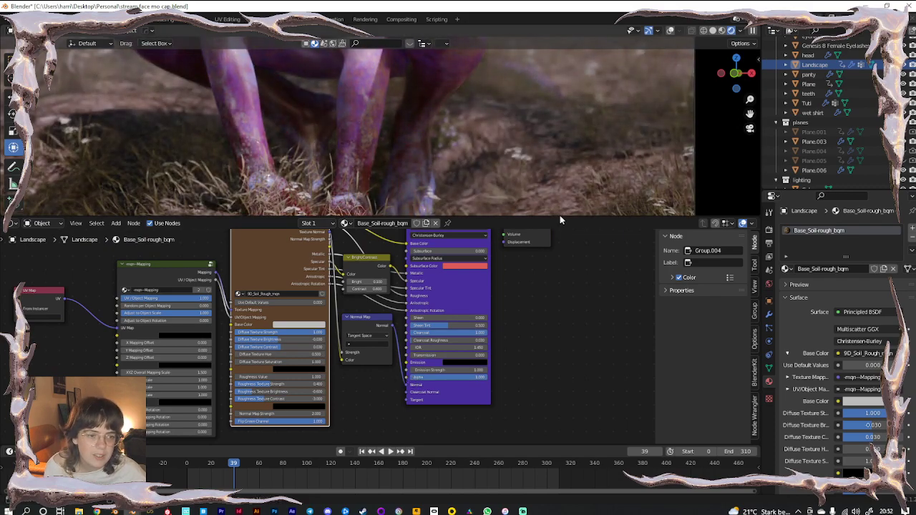
drag(558, 215, 564, 410)
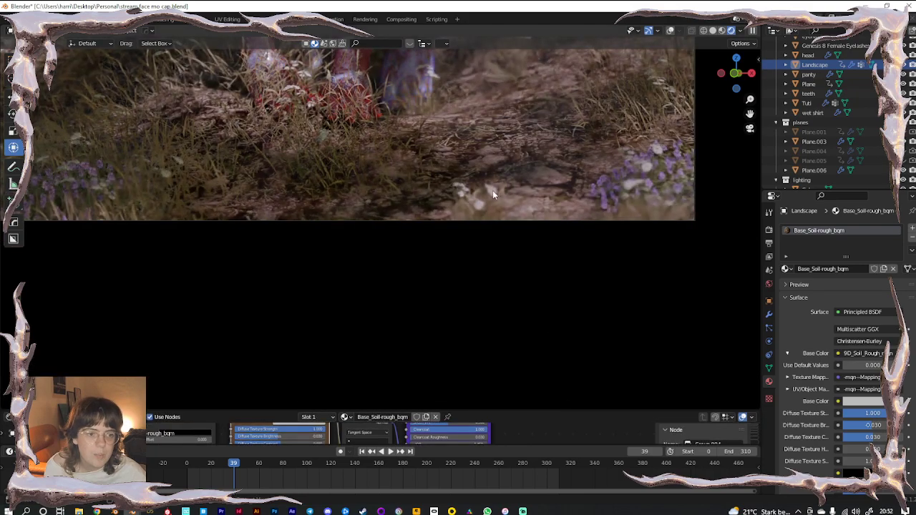
key(n)
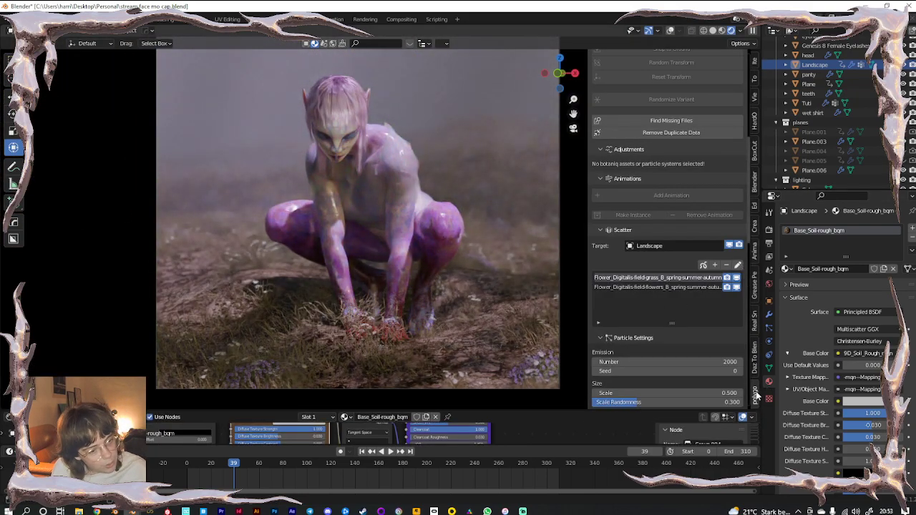
click(753, 180)
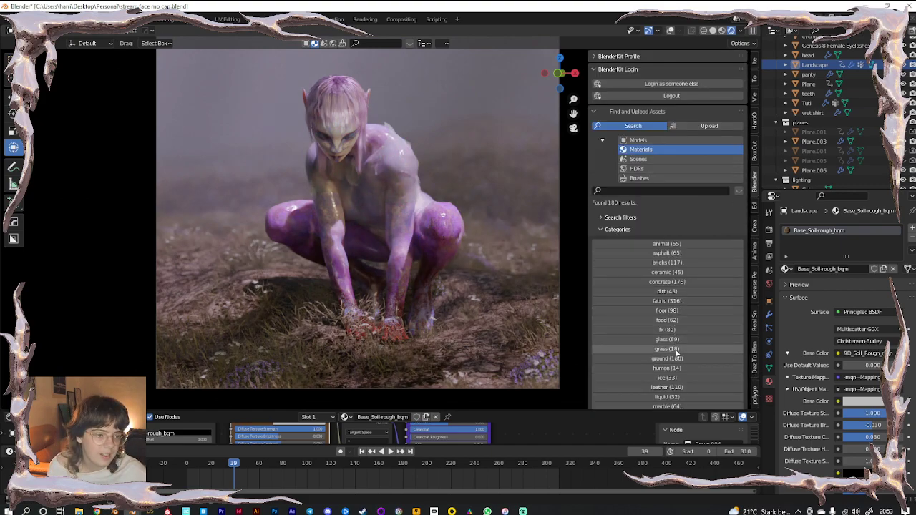
Apply BlenderKit's Procedural Moist Mud material to the ground and bring its nodes into view
click(673, 357)
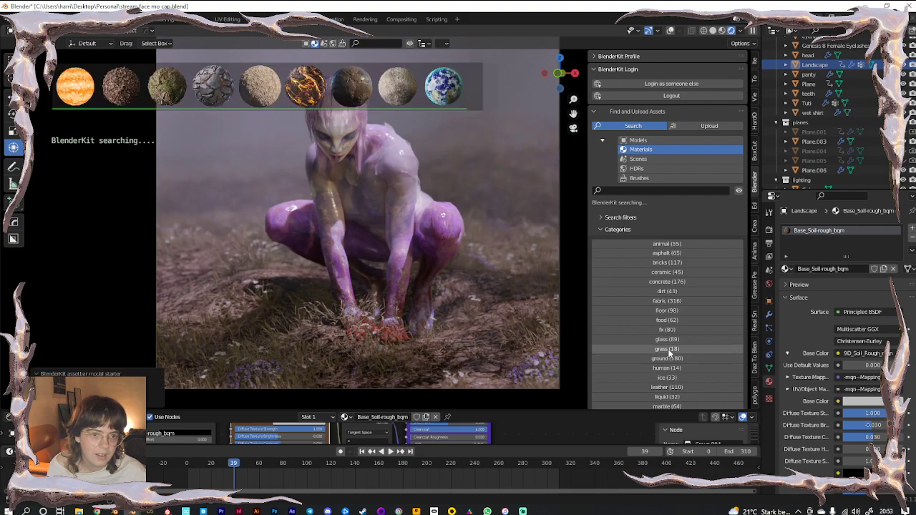
mouse_move(344, 88)
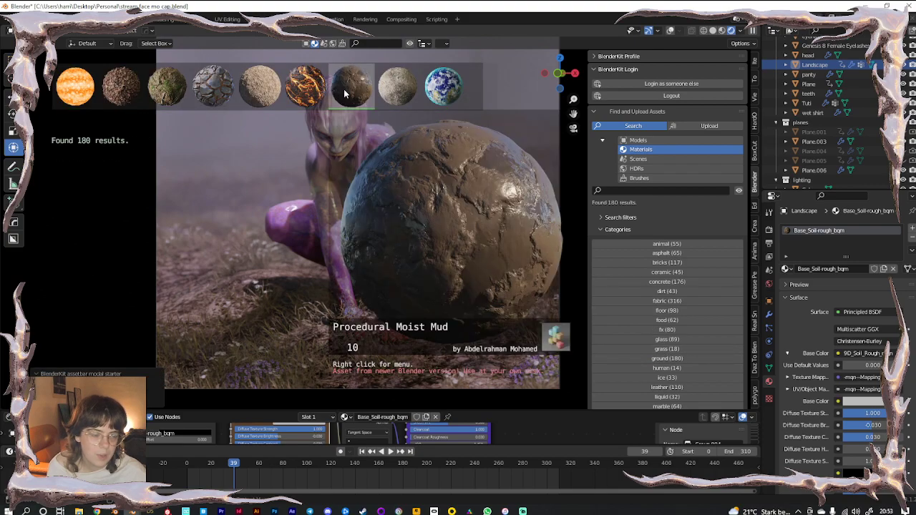
drag(343, 89, 279, 315)
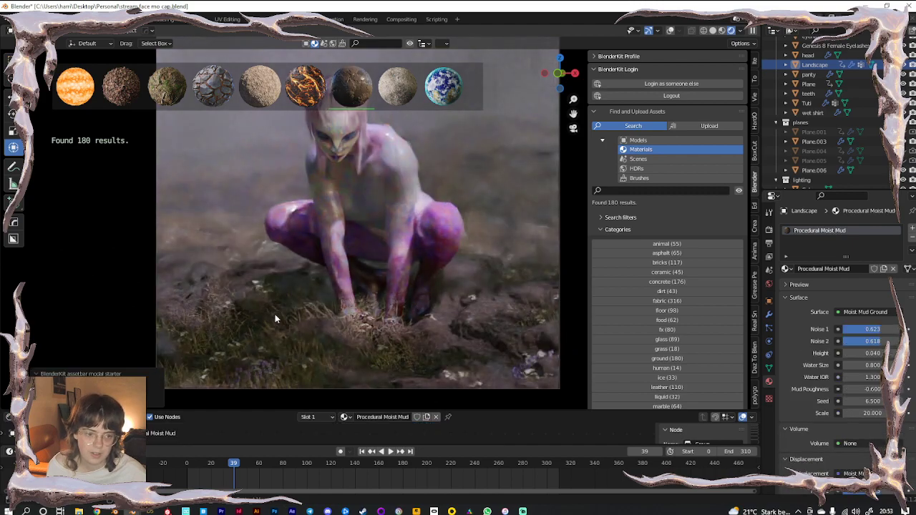
scroll(399, 283, down, 2)
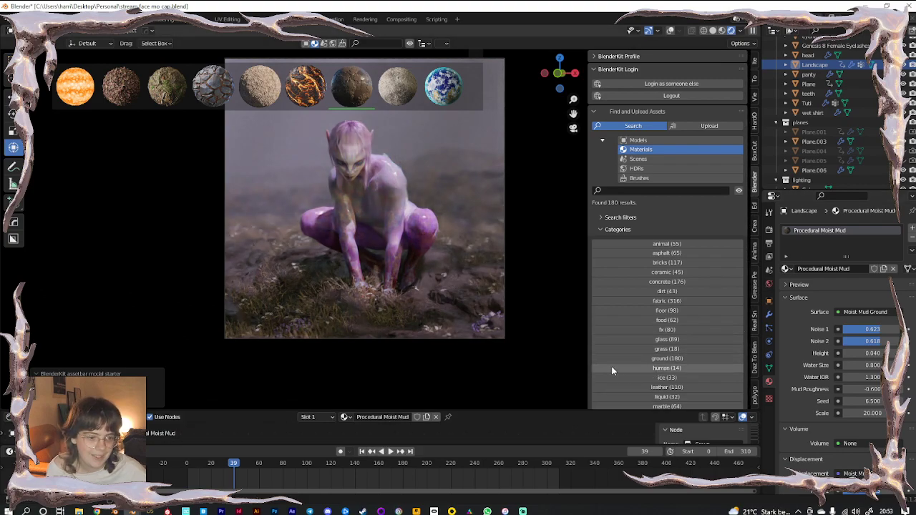
drag(566, 410, 544, 289)
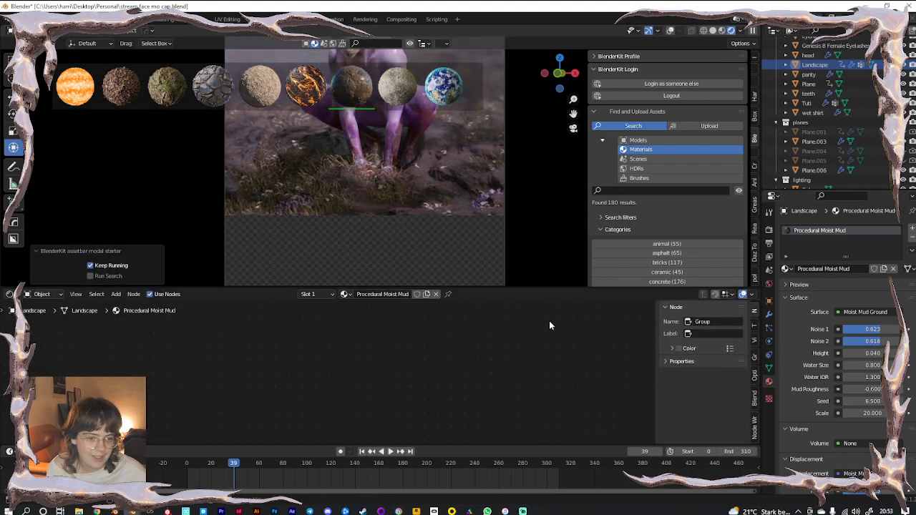
scroll(472, 372, down, 6)
middle_drag(475, 369, 350, 375)
scroll(351, 374, up, 12)
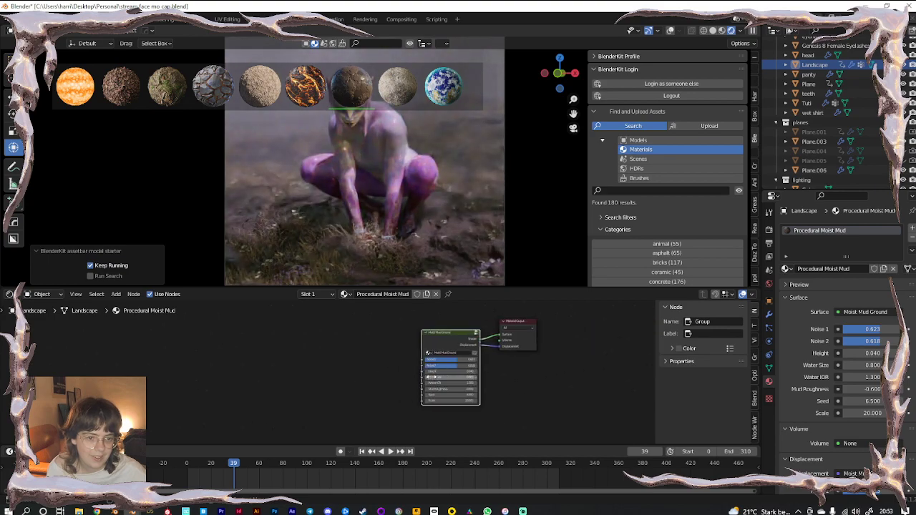
scroll(453, 211, up, 4)
Enlarge the 3D view, close the side panels and reframe the camera view
shift+middle_drag(481, 264, 451, 179)
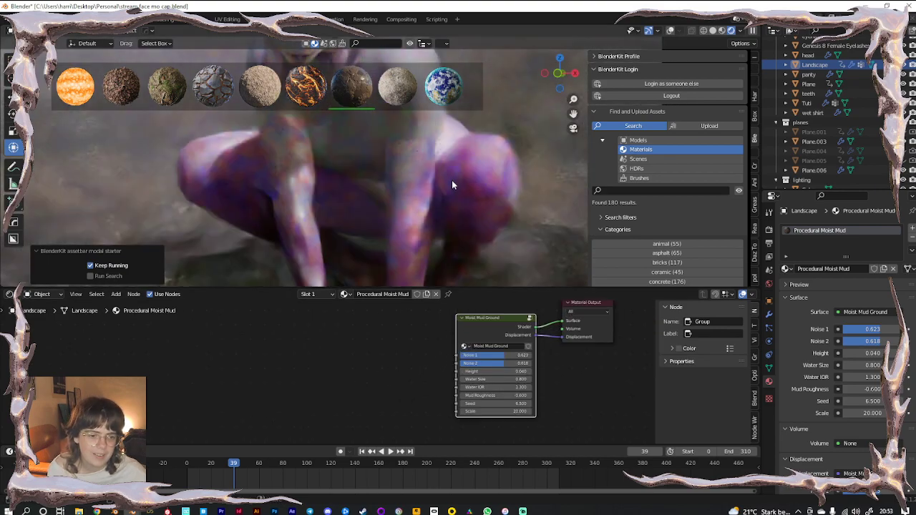
drag(456, 289, 462, 457)
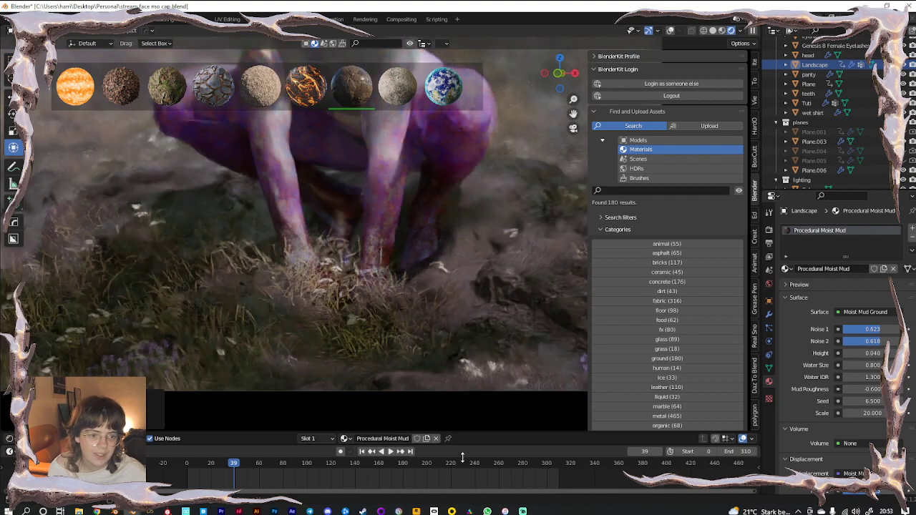
key(n)
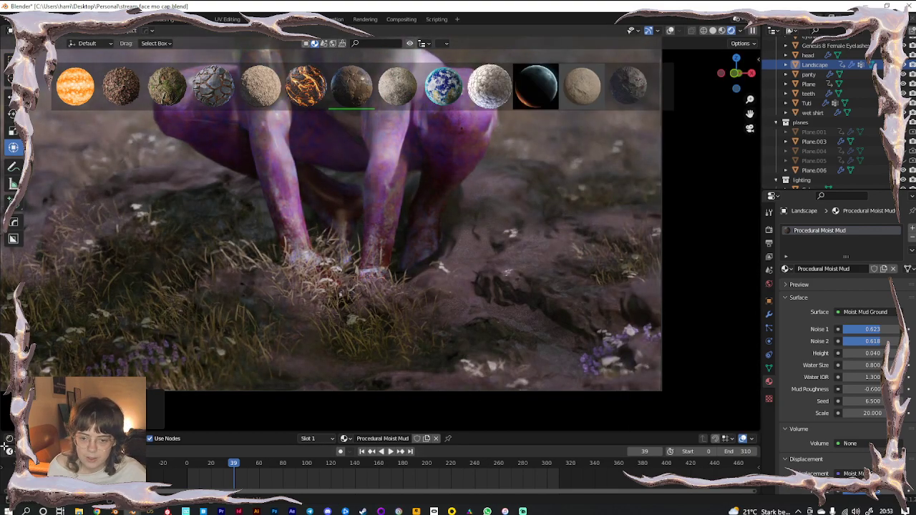
mouse_move(6, 454)
mouse_down()
mouse_move(5, 462)
mouse_move(7, 446)
mouse_up()
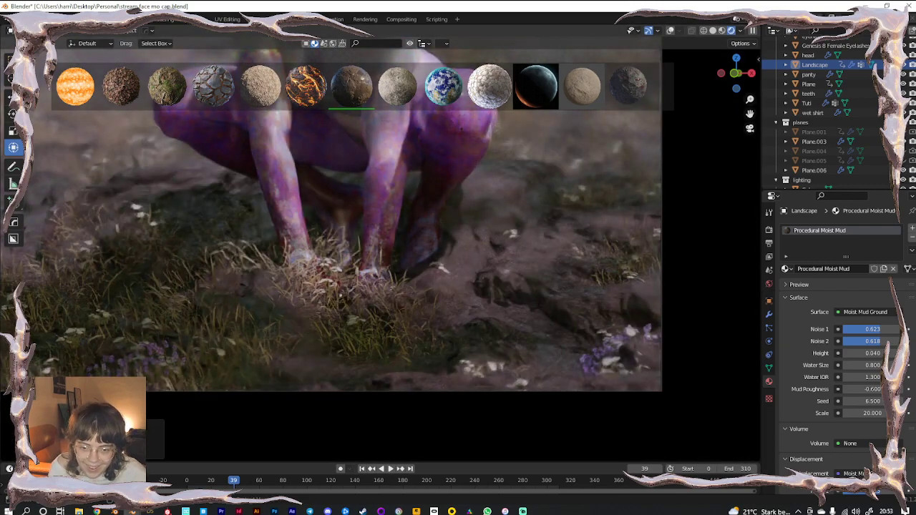
shift+middle_drag(506, 261, 529, 271)
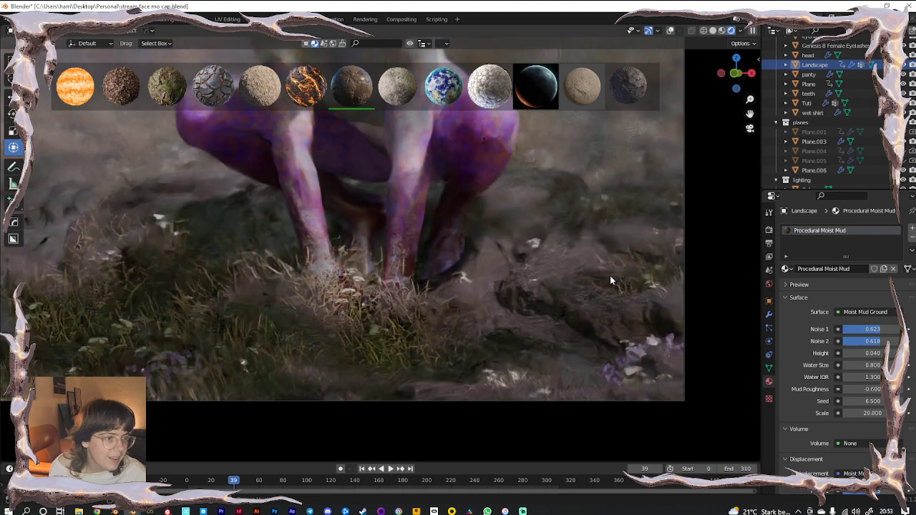
scroll(822, 157, down, 5)
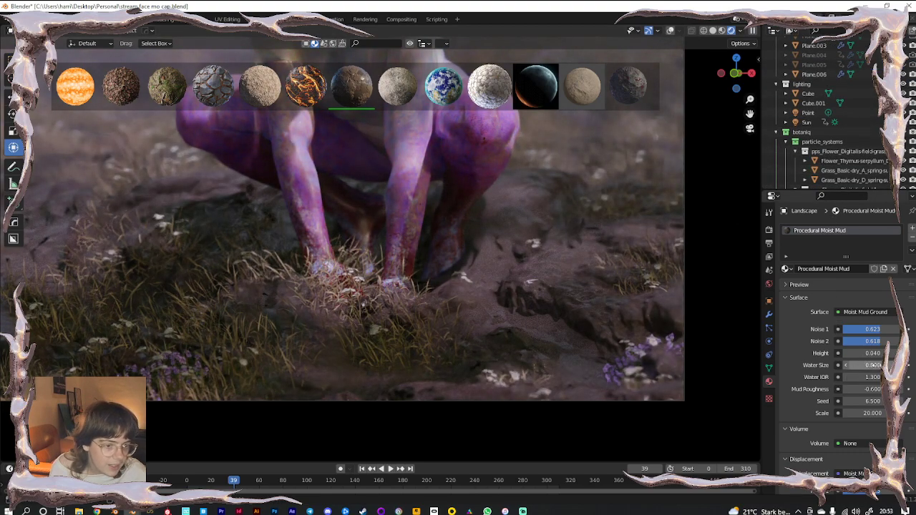
Set the mud's Water Size to 0.300 and Mud Roughness to -0.700
drag(866, 365, 853, 366)
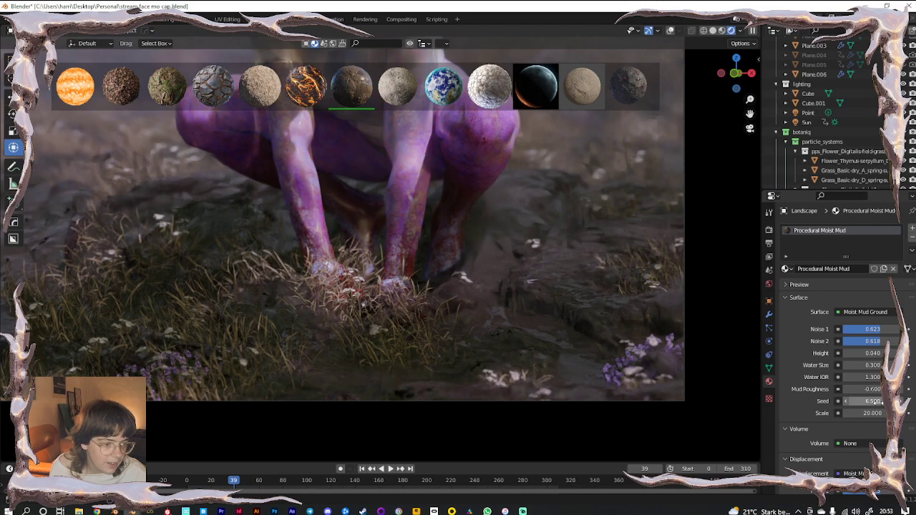
drag(875, 393, 874, 392)
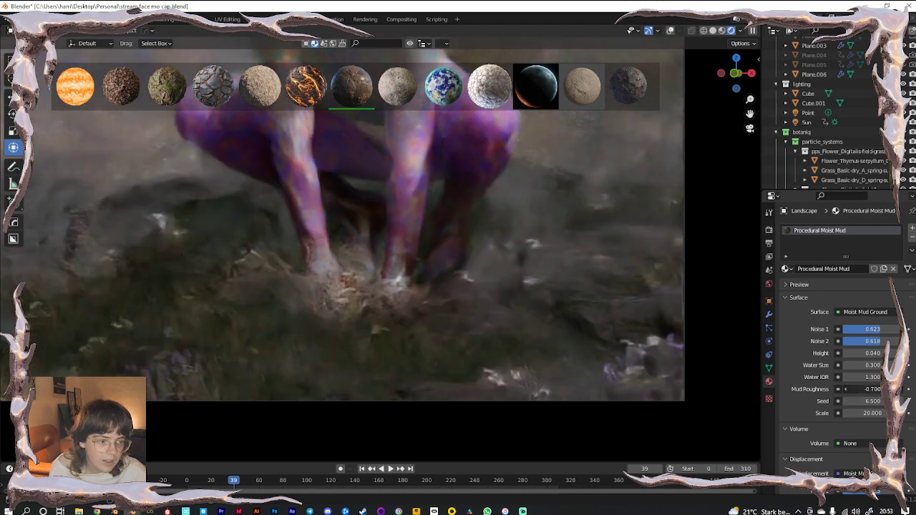
scroll(448, 263, down, 1)
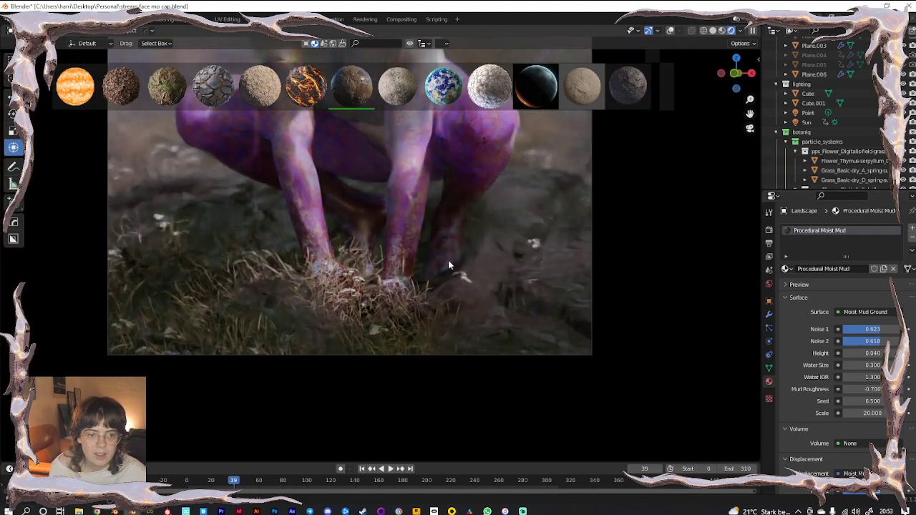
scroll(476, 299, down, 3)
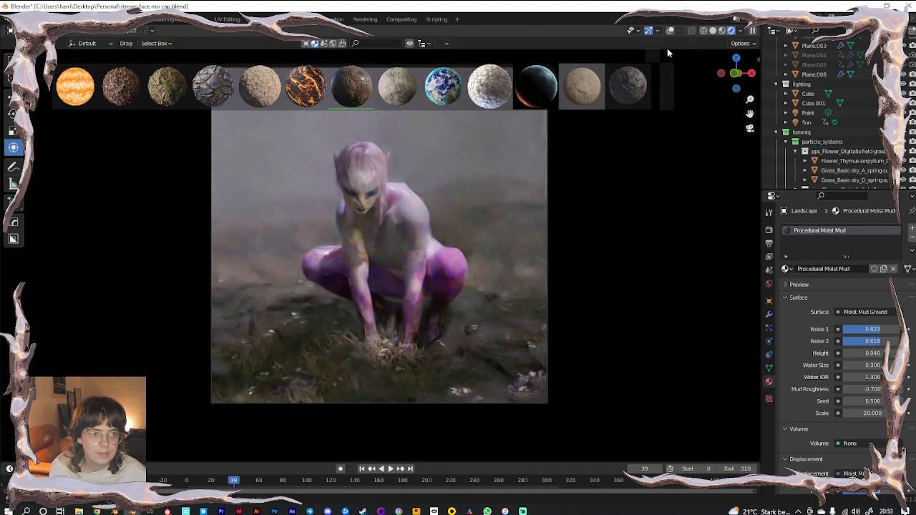
Dismiss the asset strip, recentre the camera frame and open View Layer passes (Combined, Z)
click(651, 56)
shift+middle_drag(421, 225, 427, 245)
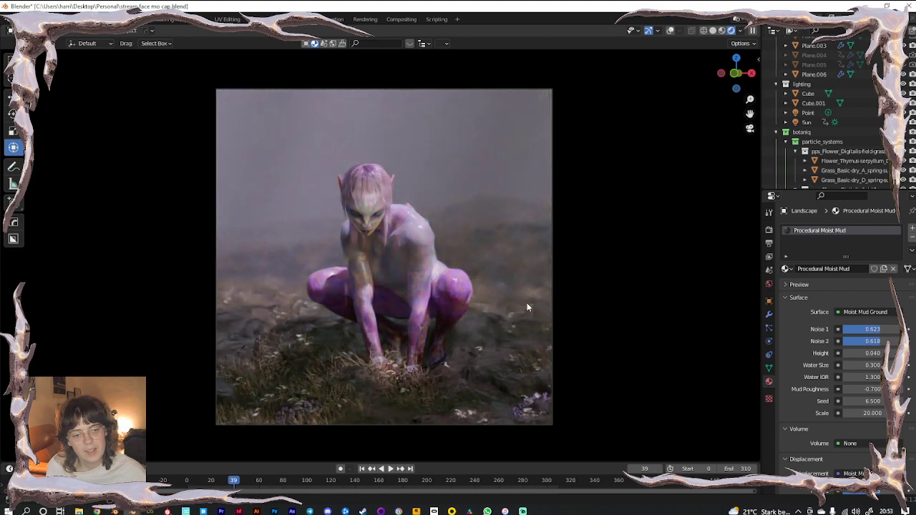
scroll(527, 303, up, 1)
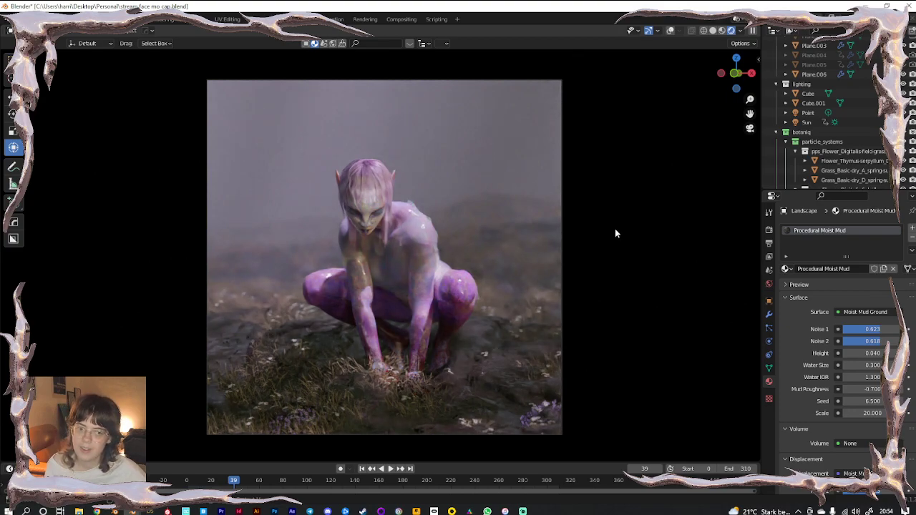
click(768, 243)
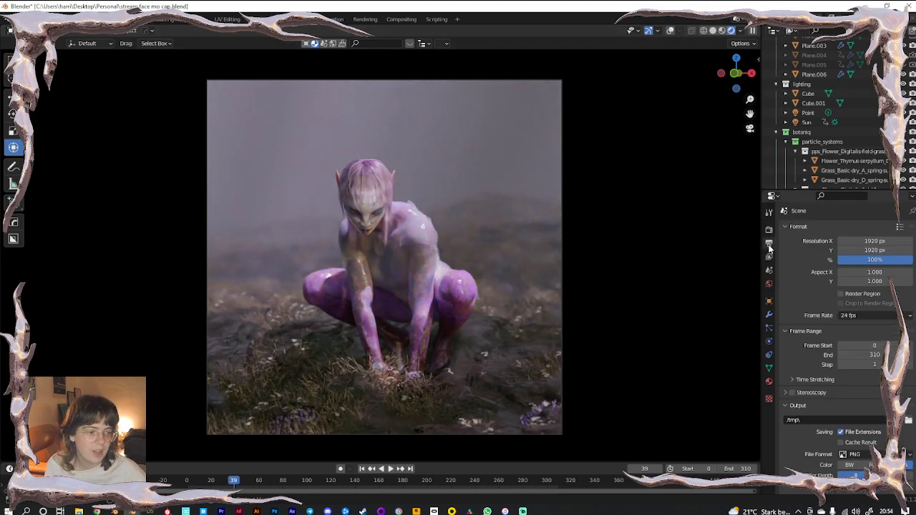
click(769, 257)
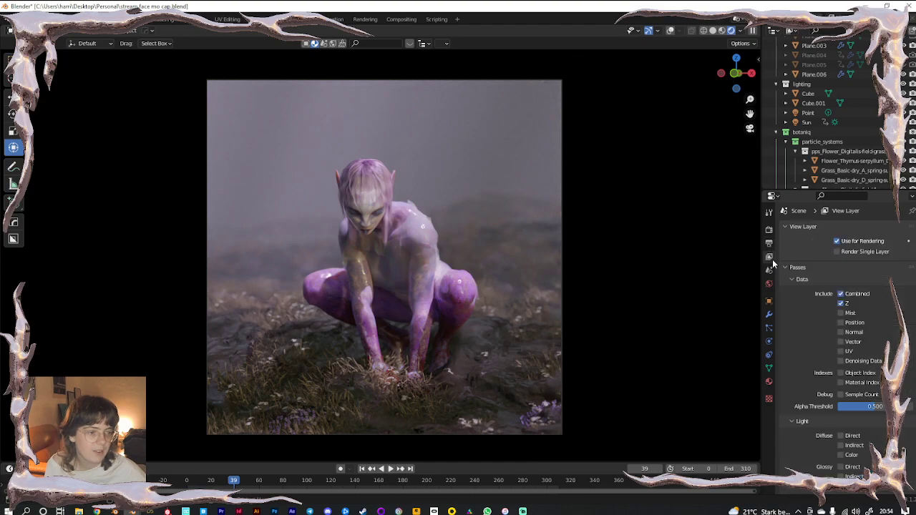
In Compositing with Use Nodes on, insert a Denoise node between Render Layers and Composite
click(400, 19)
click(108, 32)
key(shift+a)
click(388, 189)
text(den)
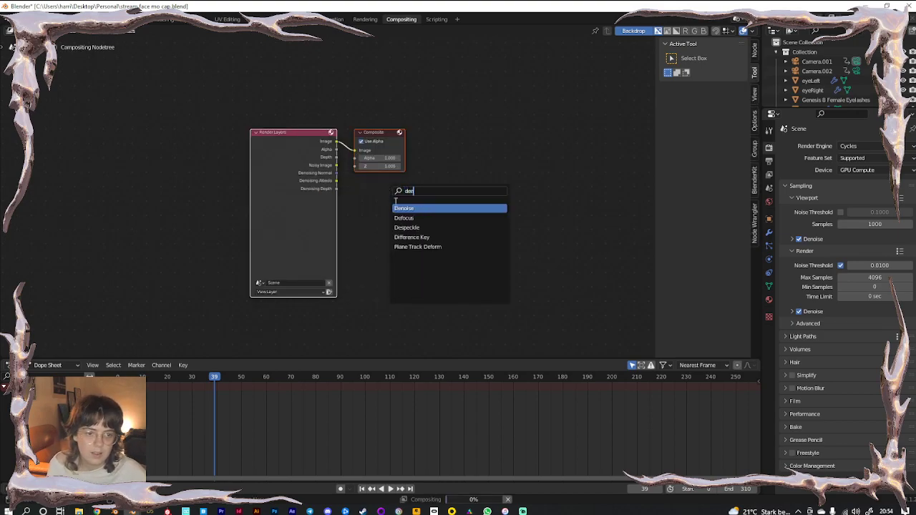
key(Return)
click(380, 132)
Connect the Denoising Normal and Albedo passes to Denoise, then return to Layout
click(336, 166)
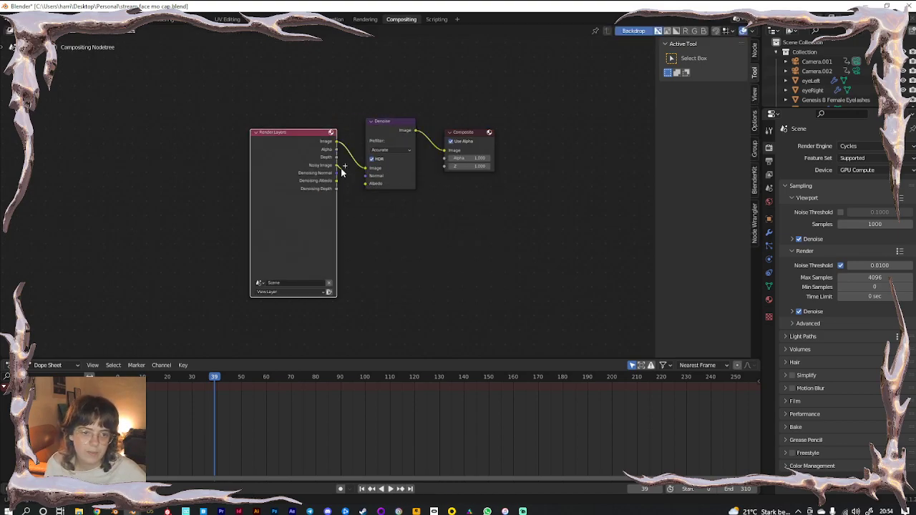
drag(335, 172, 365, 184)
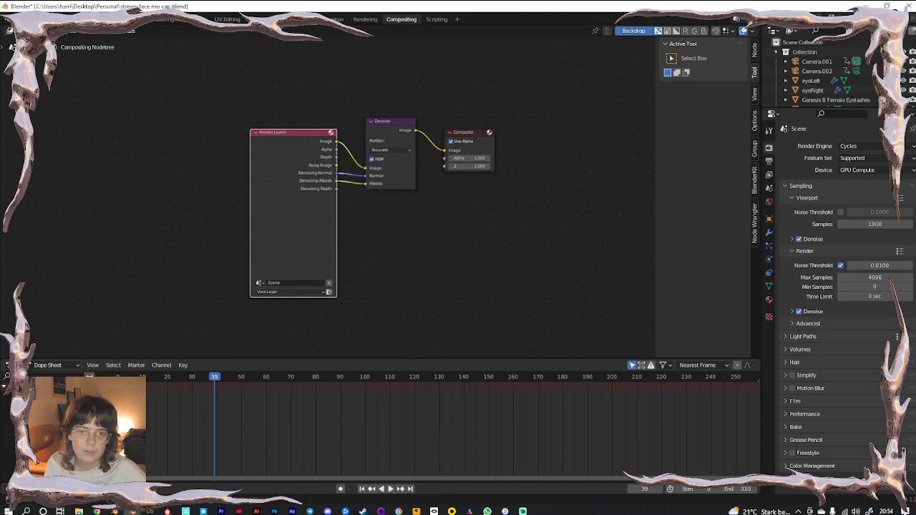
click(134, 21)
Disable render denoising and Noise Threshold, and set render Samples to 300
click(769, 243)
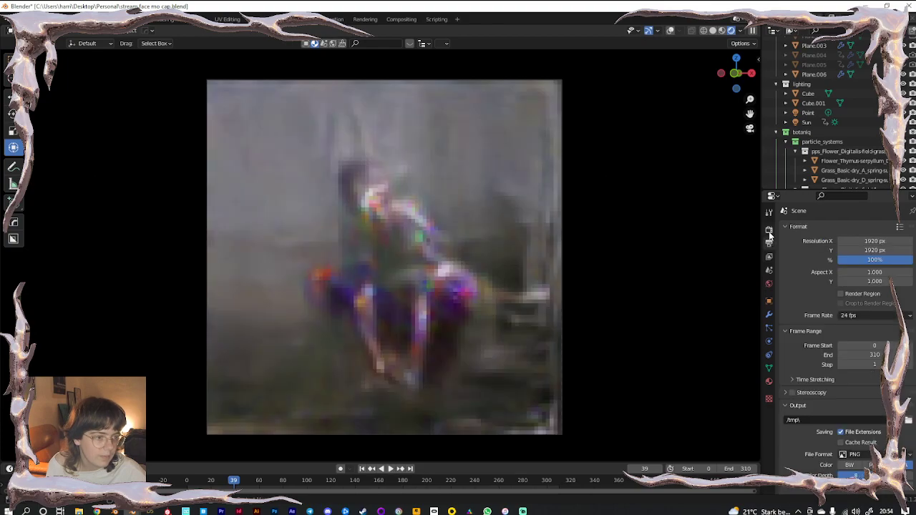
click(768, 229)
scroll(816, 300, down, 4)
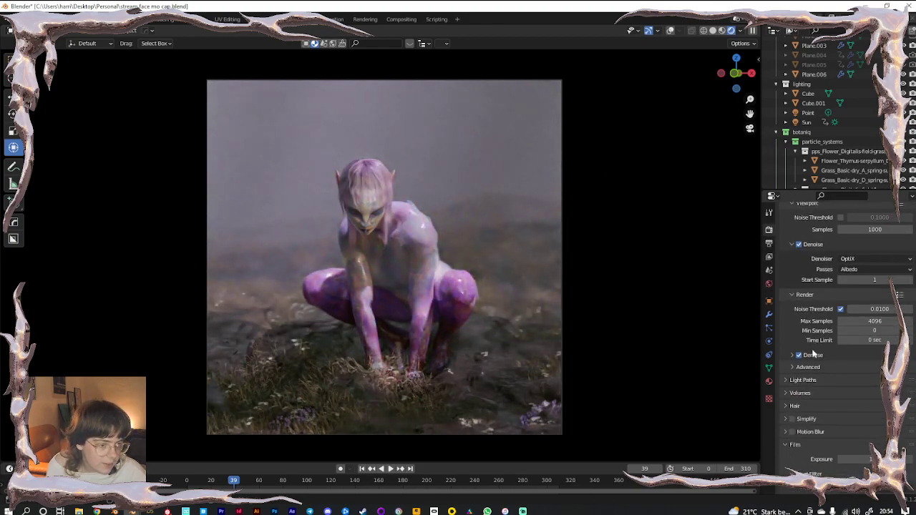
click(799, 355)
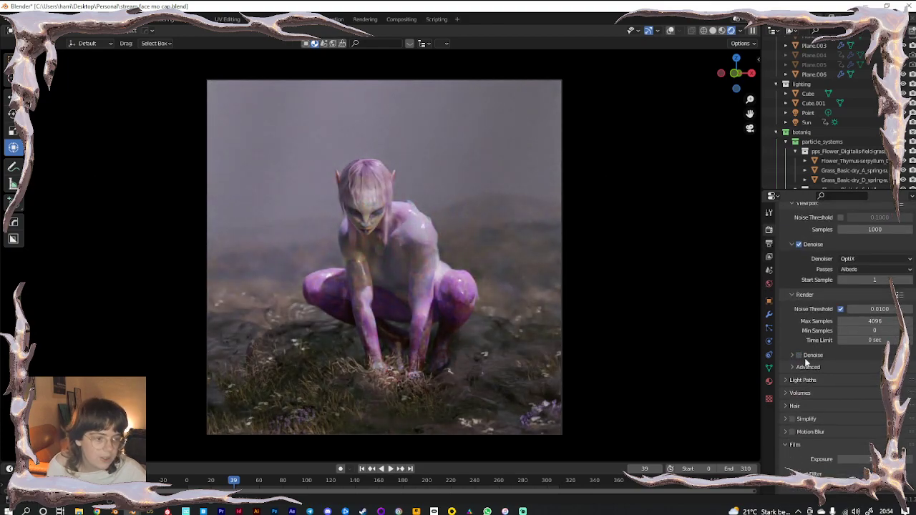
click(840, 309)
click(870, 321)
text(300)
key(Return)
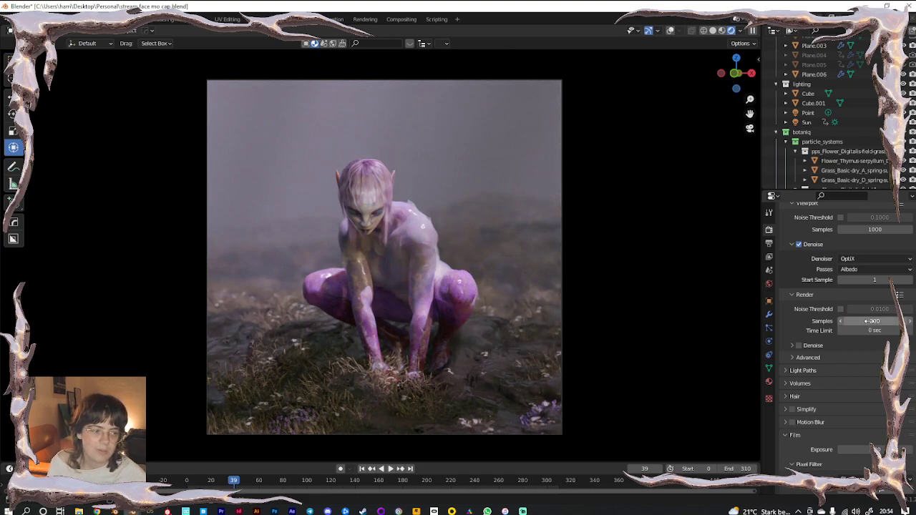
click(870, 321)
text(300)
key(Return)
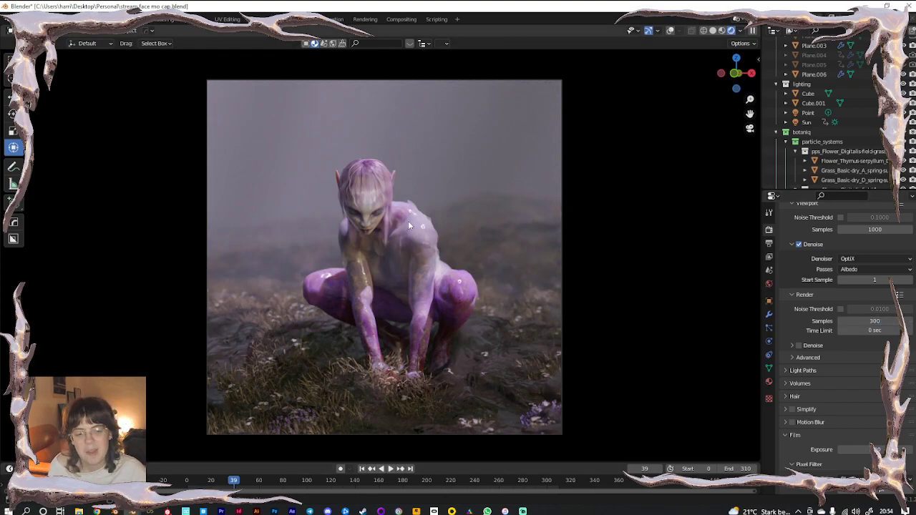
Show overlays again and select the Cube object
click(669, 30)
click(424, 224)
scroll(822, 131, up, 5)
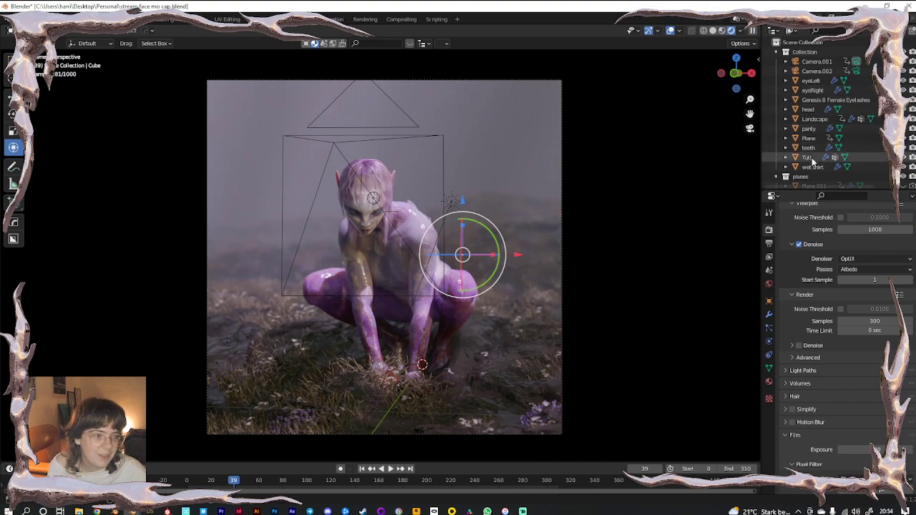
Disable the wet shirt in renders, comparing with and without it through the camera
click(904, 167)
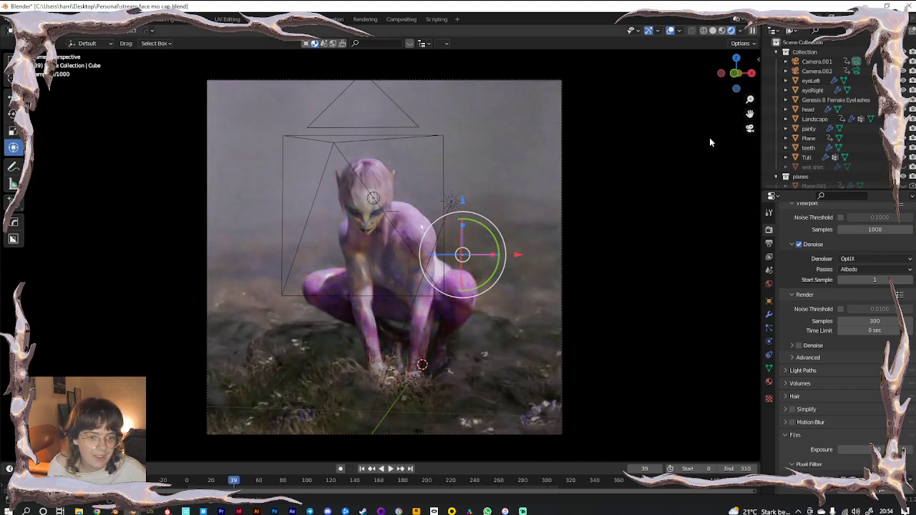
middle_drag(404, 272, 130, 172)
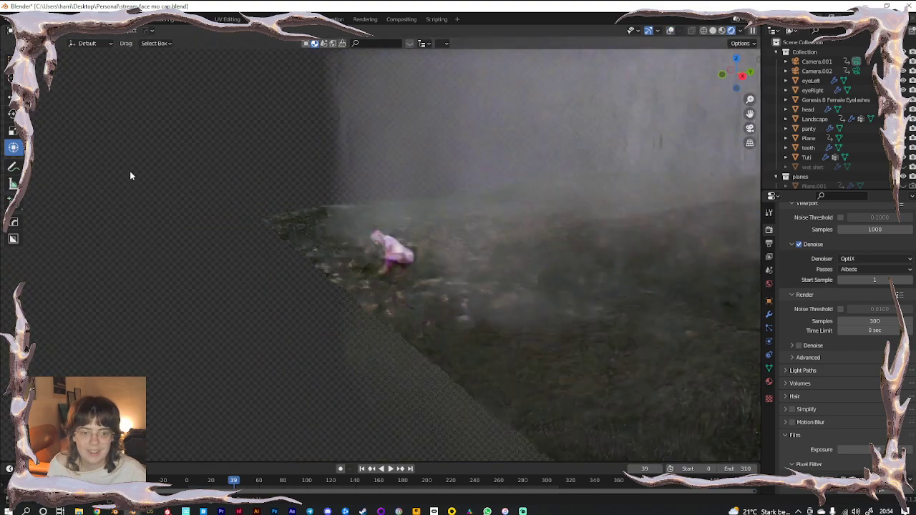
key(KP_0)
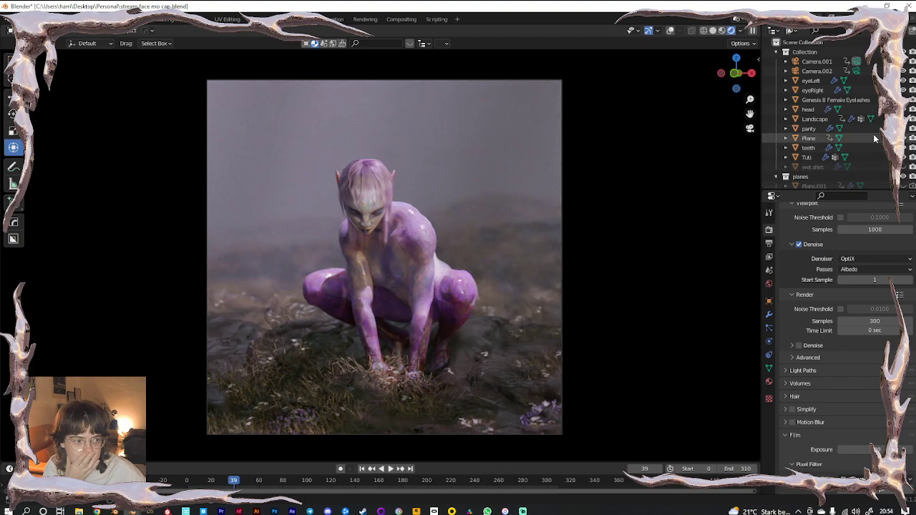
click(903, 168)
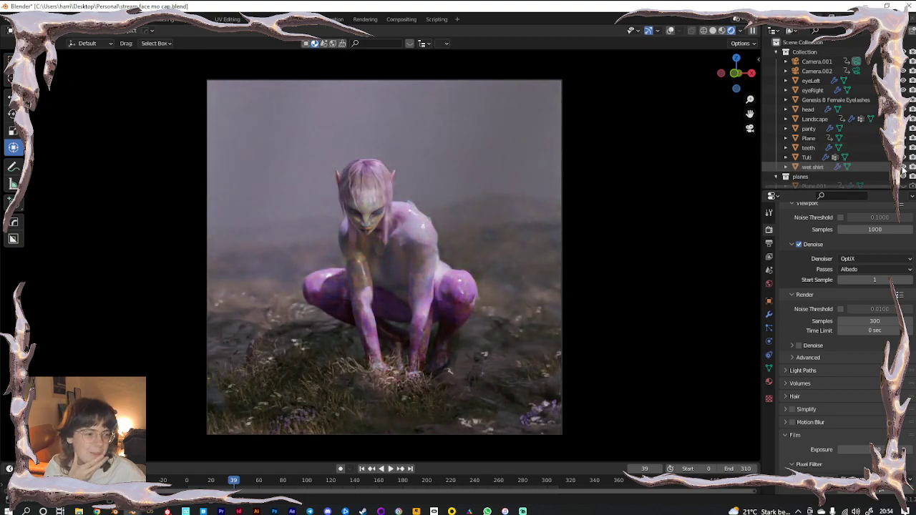
click(903, 167)
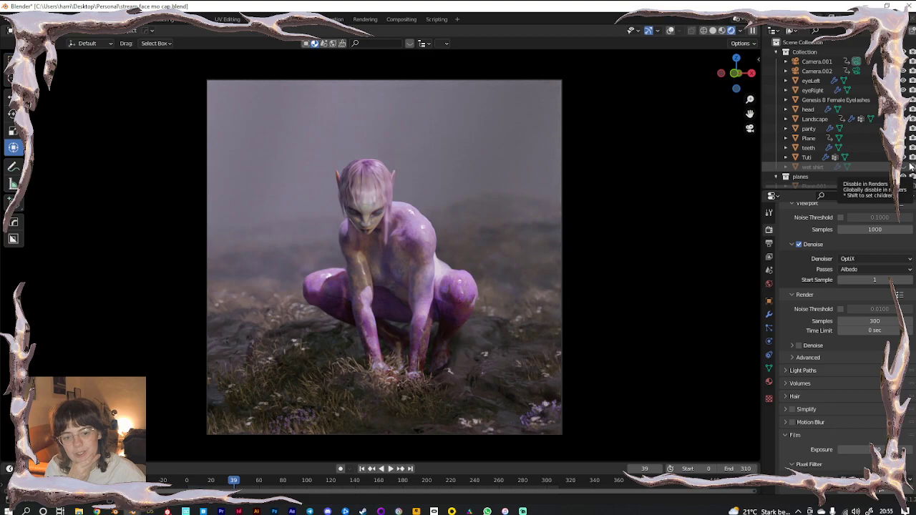
Check the face across frames 106–159, 221 and 267, ending on frame 302
click(313, 482)
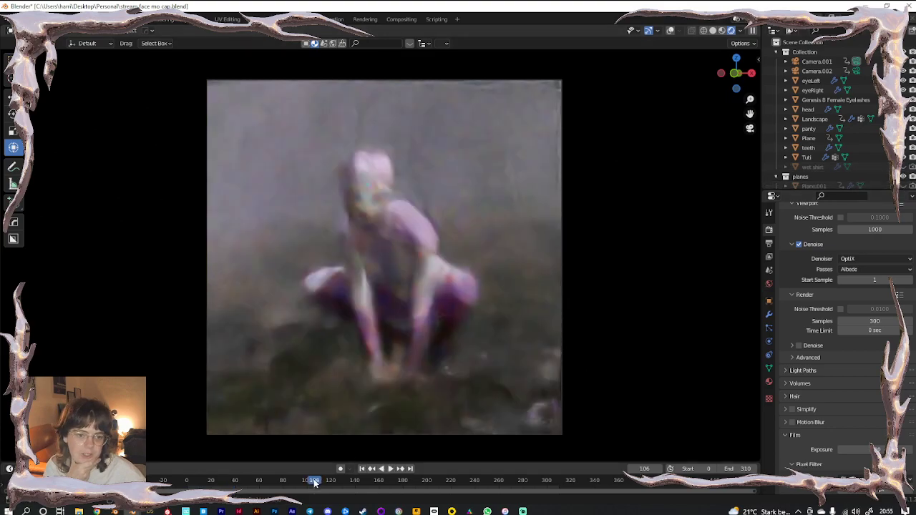
key(space)
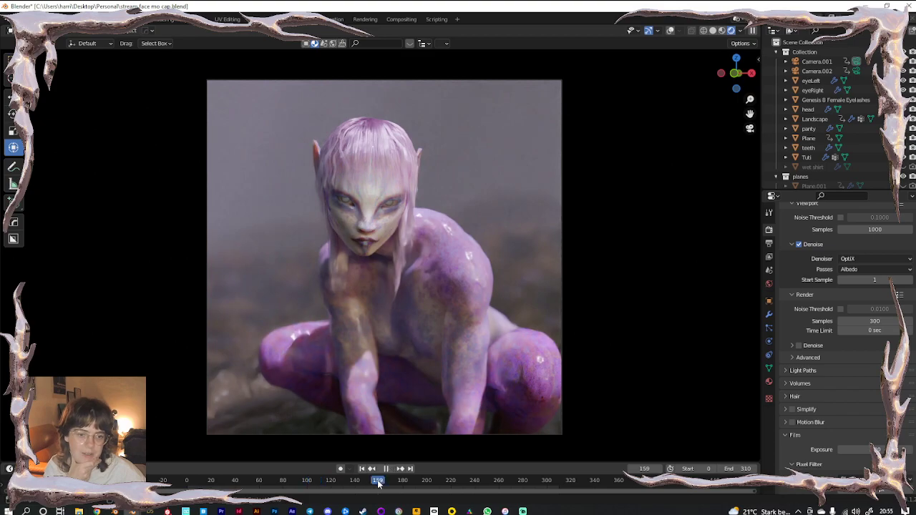
key(space)
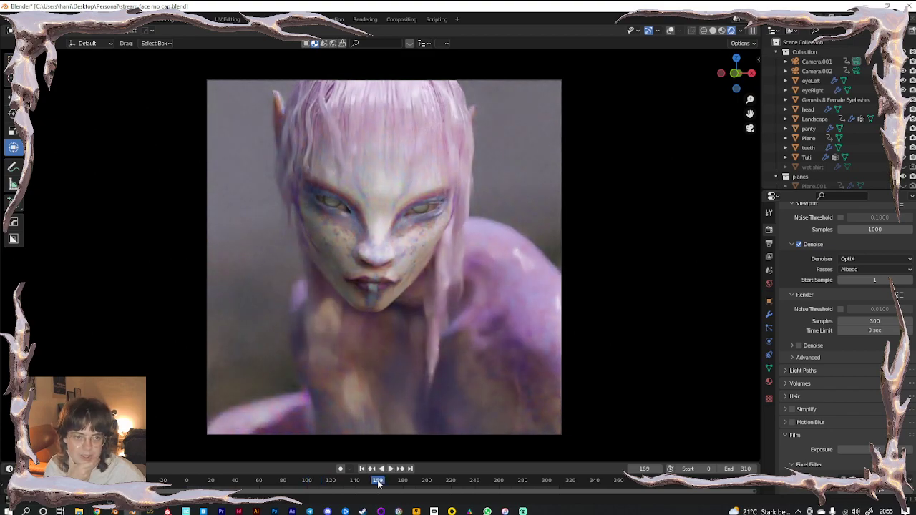
click(452, 483)
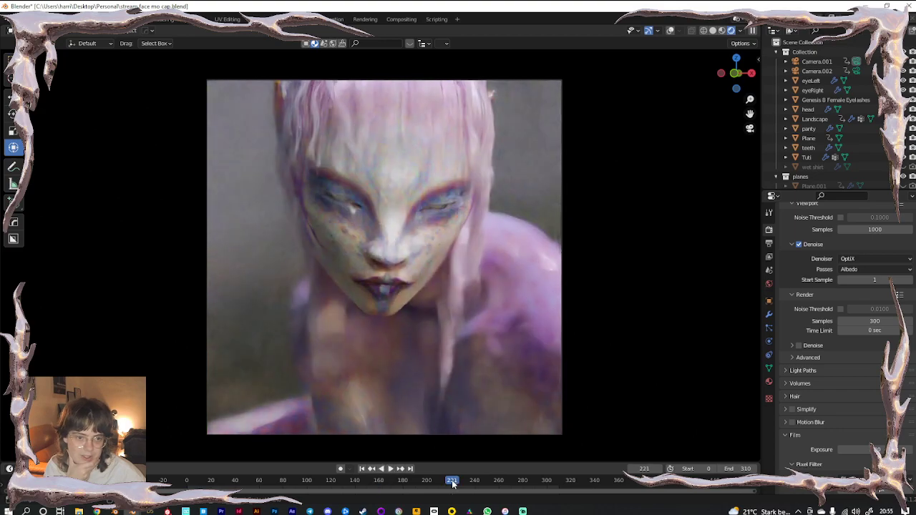
click(507, 483)
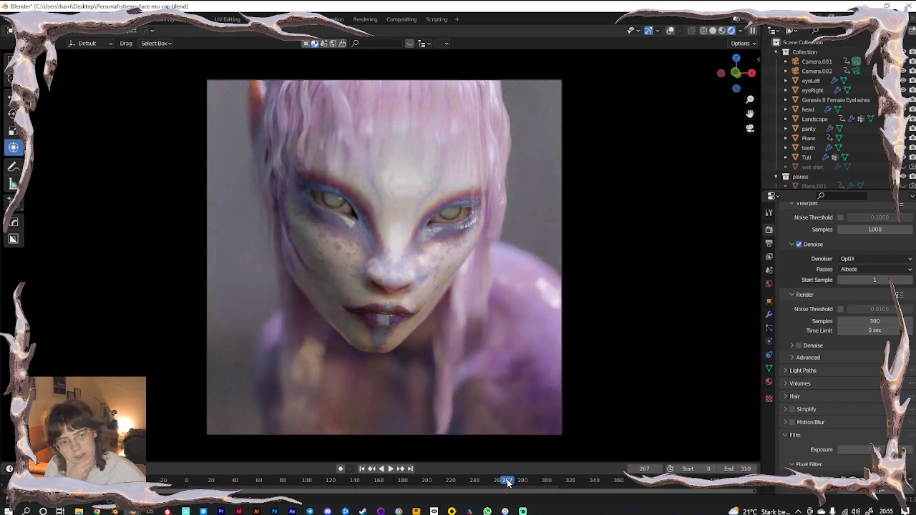
click(549, 480)
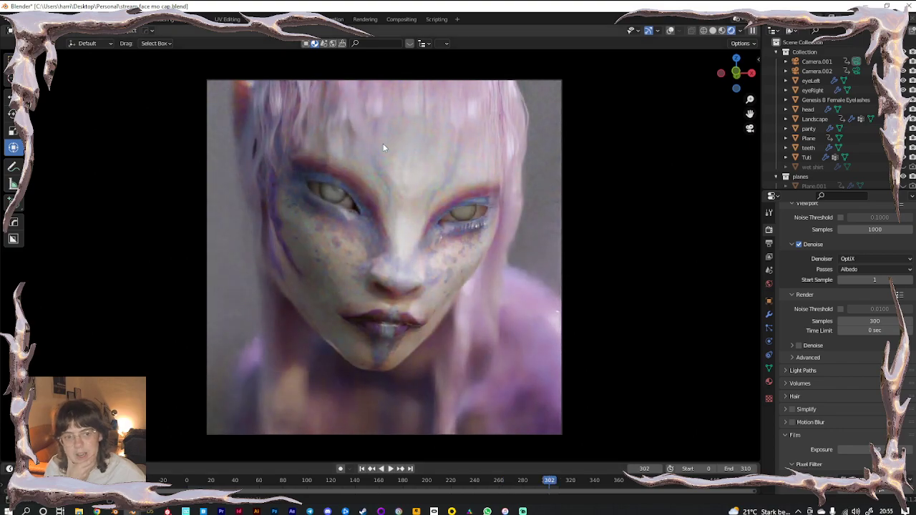
Switch to solid shading and launch Render Image for frame 302
click(712, 31)
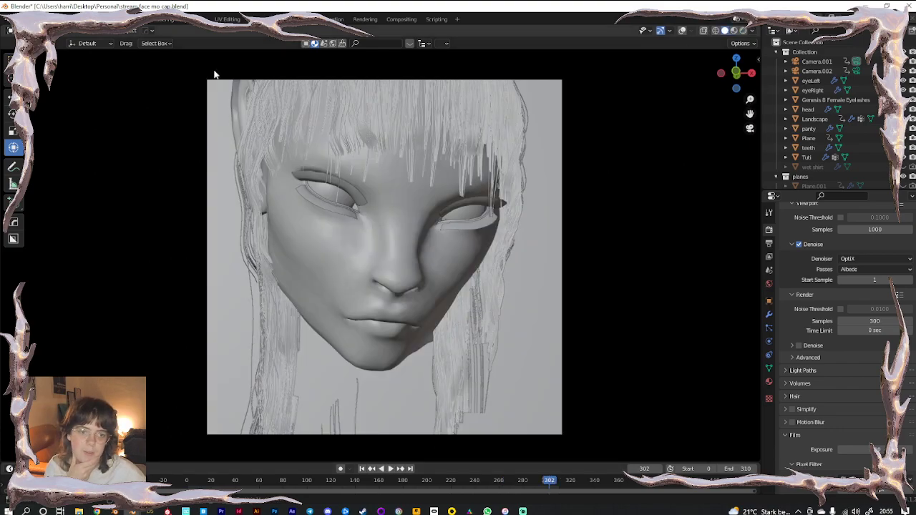
click(68, 19)
click(72, 34)
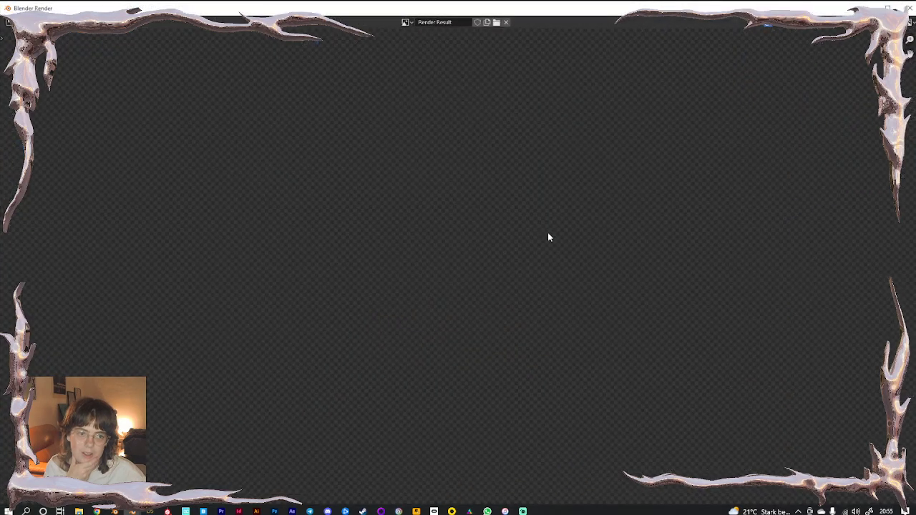
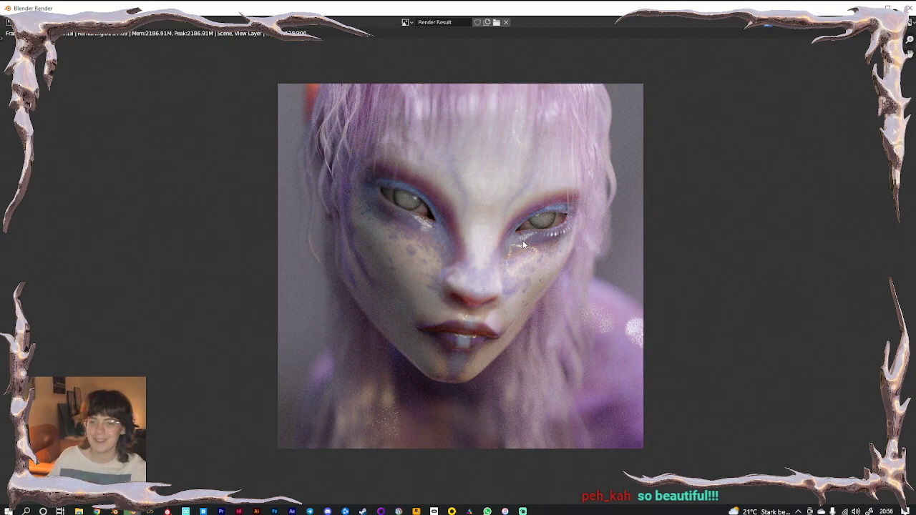
Zoom and pan around the finished face close-up render to inspect the face
scroll(554, 204, up, 2)
scroll(653, 235, down, 2)
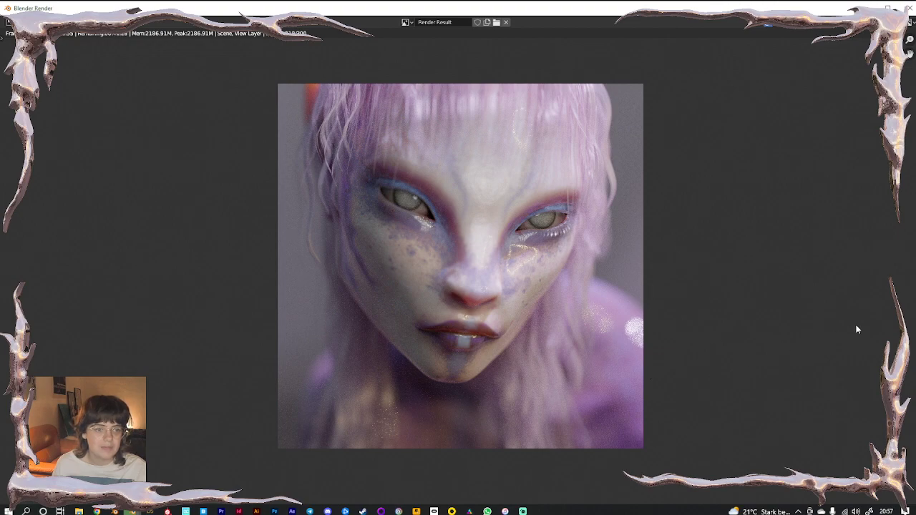
scroll(774, 329, up, 3)
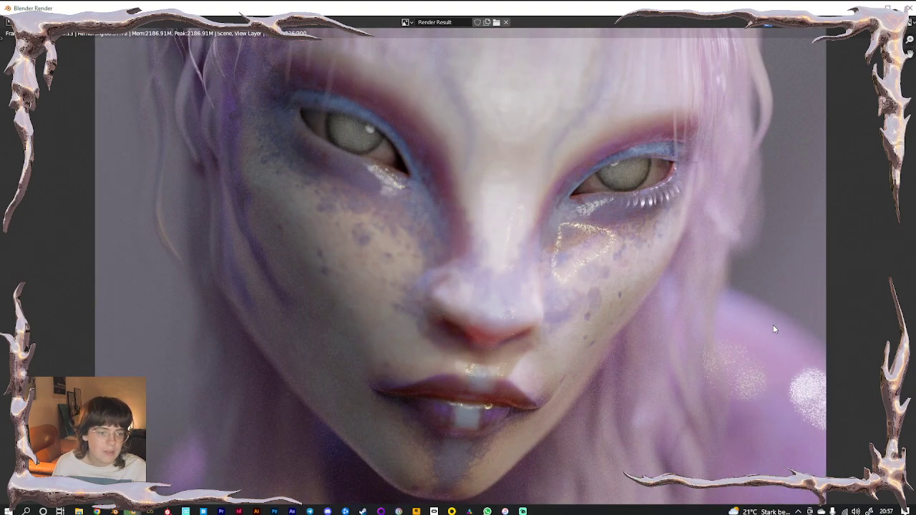
scroll(566, 269, down, 1)
scroll(566, 268, up, 1)
middle_drag(252, 166, 351, 389)
scroll(354, 247, up, 2)
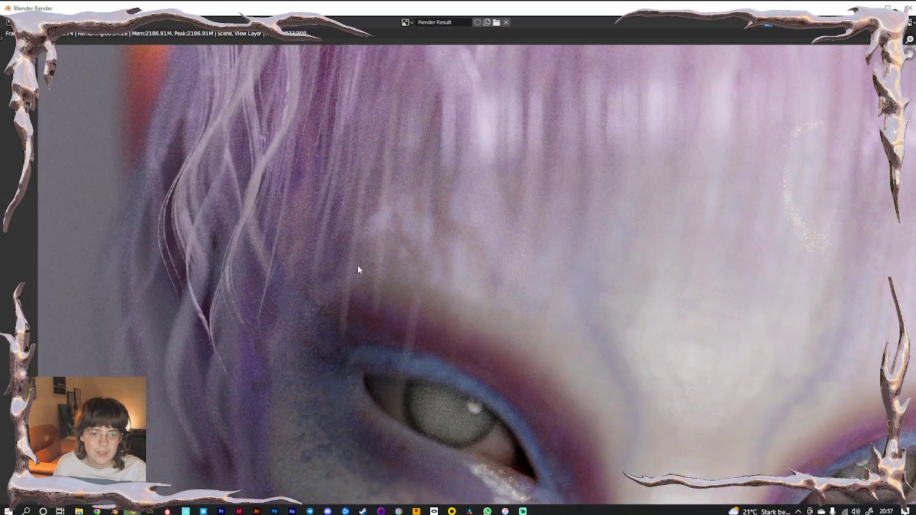
scroll(463, 307, down, 4)
middle_drag(670, 398, 534, 297)
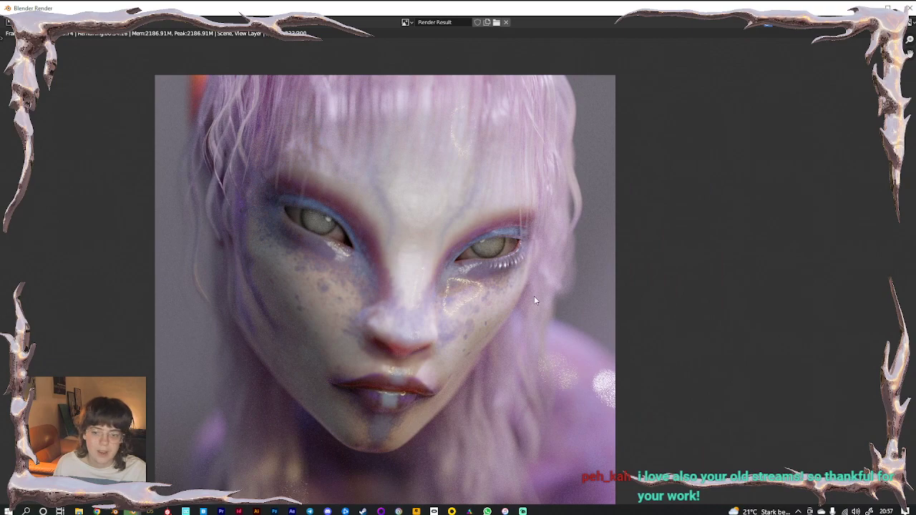
scroll(533, 297, up, 1)
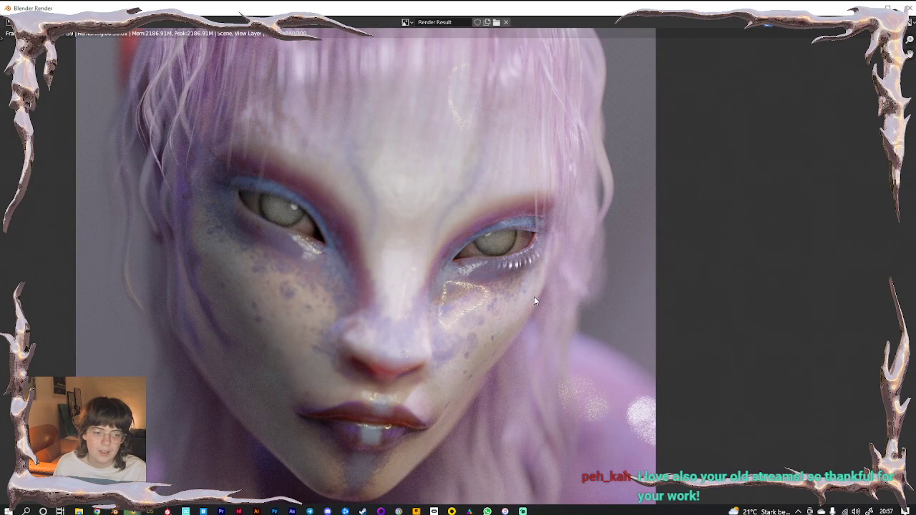
scroll(534, 297, down, 2)
middle_drag(505, 315, 572, 283)
scroll(552, 304, up, 1)
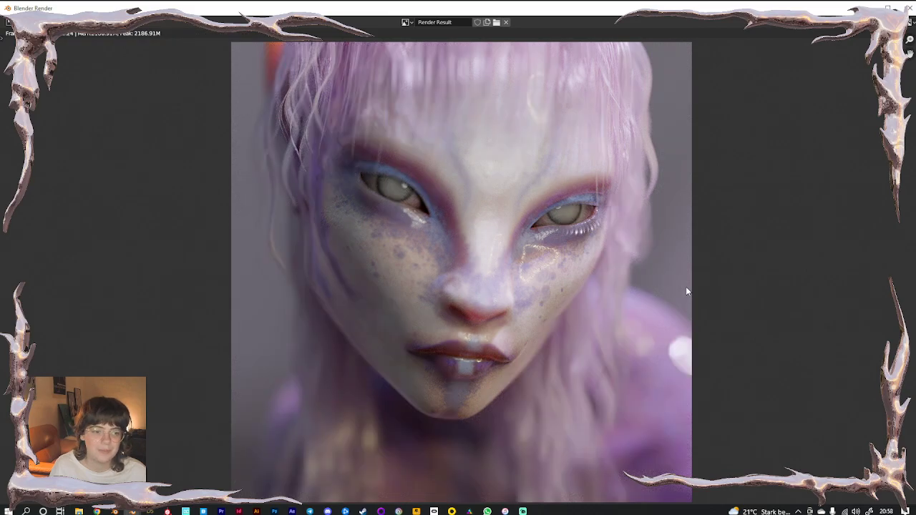
Inspect the hair strands and eyes in the close-up, then recentre the whole face
scroll(668, 246, up, 7)
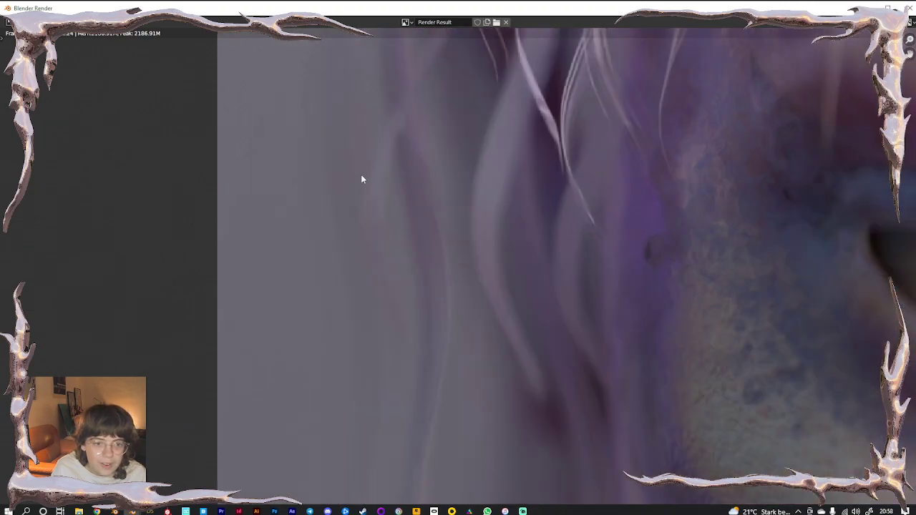
middle_drag(400, 165, 402, 373)
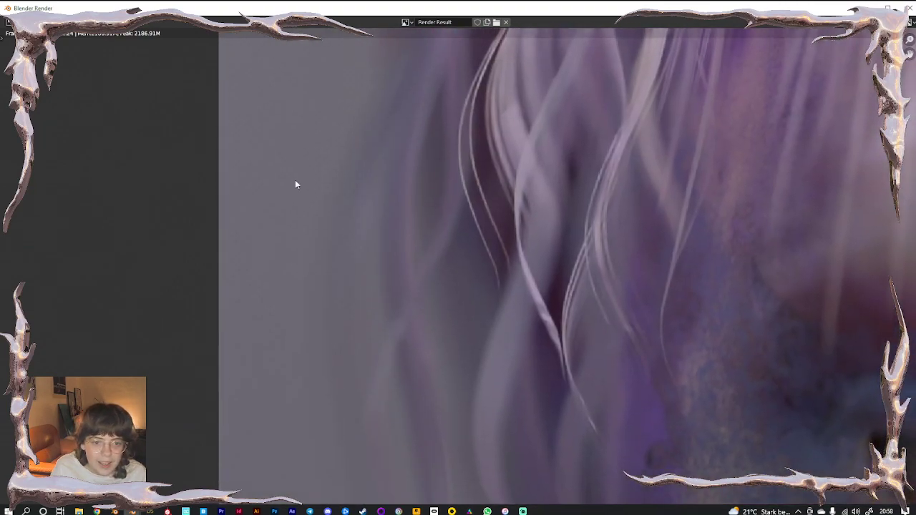
scroll(289, 236, down, 1)
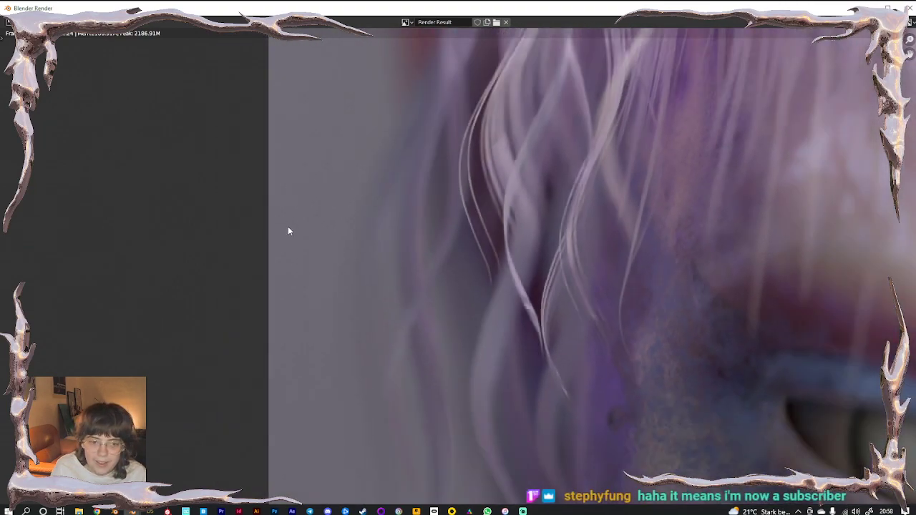
scroll(287, 226, up, 2)
middle_drag(298, 63, 337, 334)
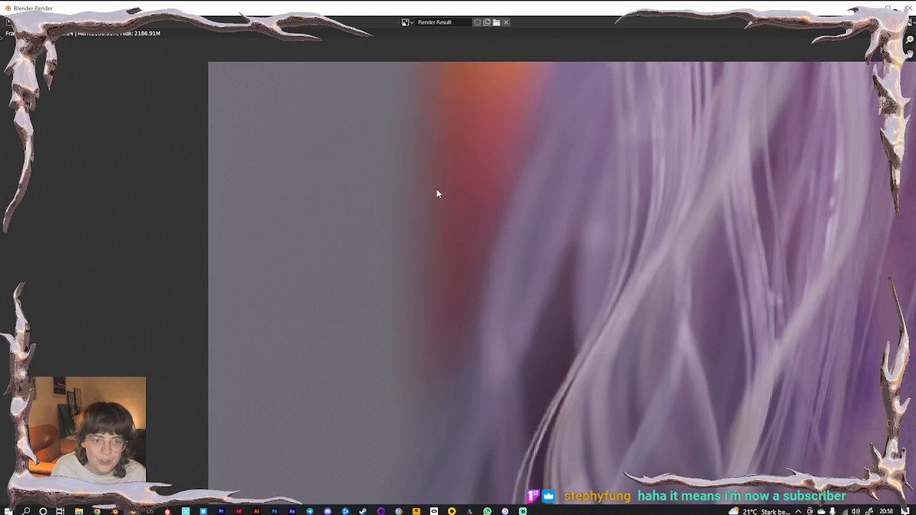
scroll(322, 245, down, 6)
middle_drag(505, 331, 152, 150)
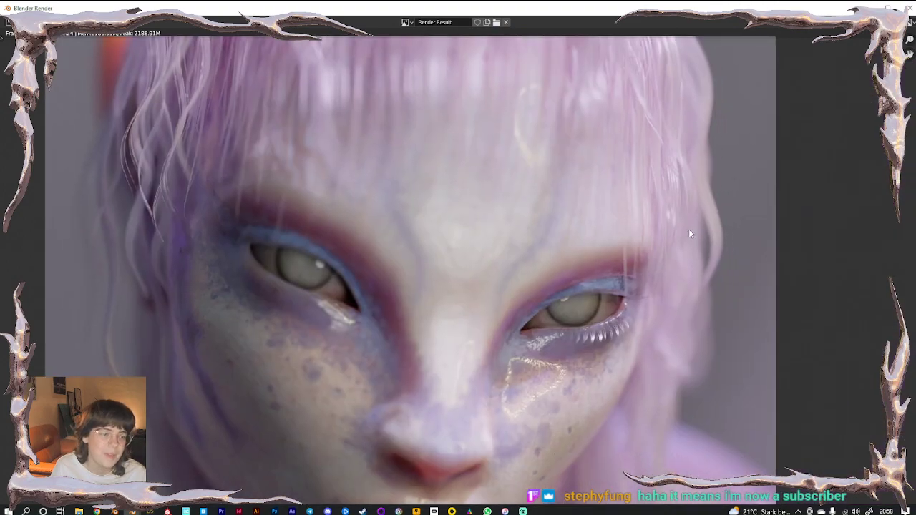
scroll(688, 231, up, 2)
middle_drag(687, 234, 335, 273)
scroll(549, 265, down, 5)
middle_drag(435, 301, 557, 226)
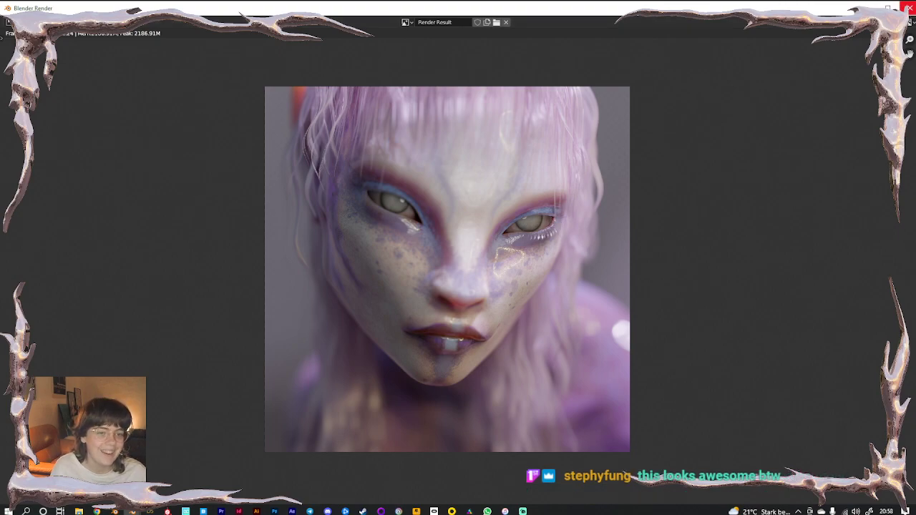
Close the face render and render a still image from frame 11's full-body camera
click(909, 7)
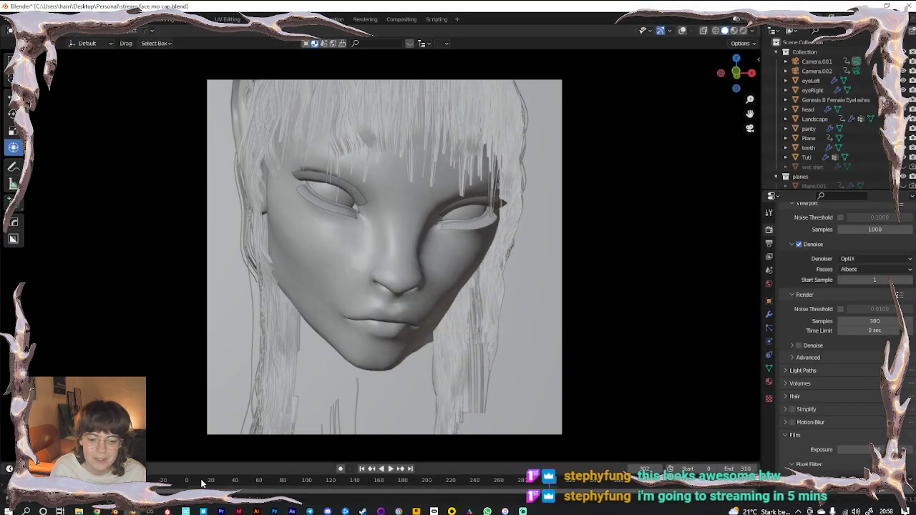
click(201, 482)
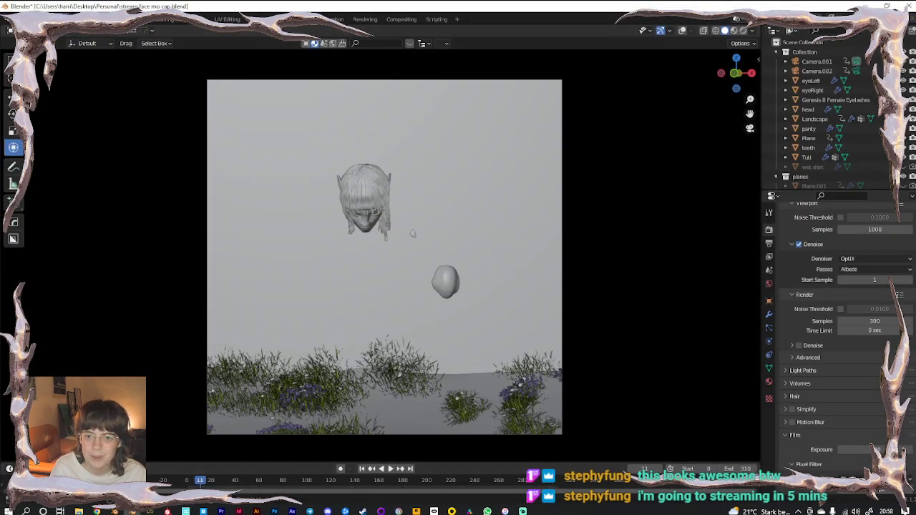
click(63, 20)
click(71, 37)
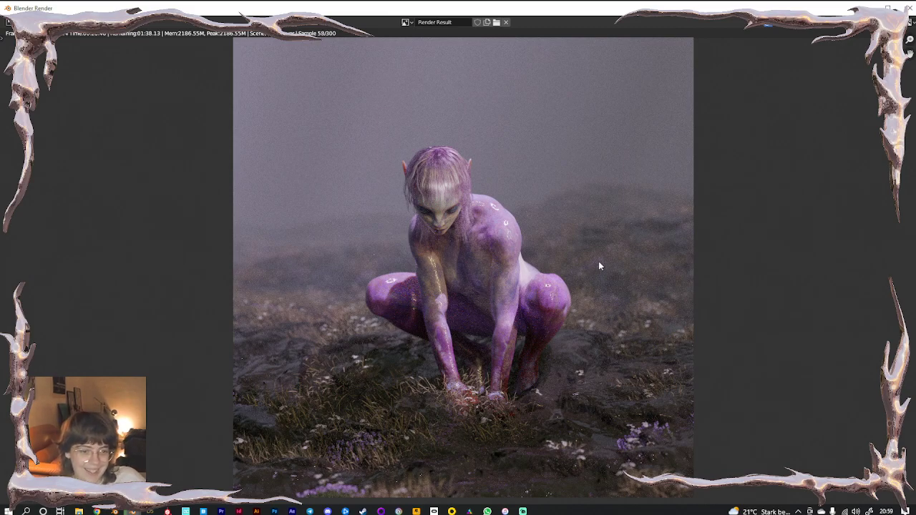
While the full-body render samples, switch to File Explorer showing the comped folder
scroll(649, 263, down, 1)
scroll(637, 258, up, 1)
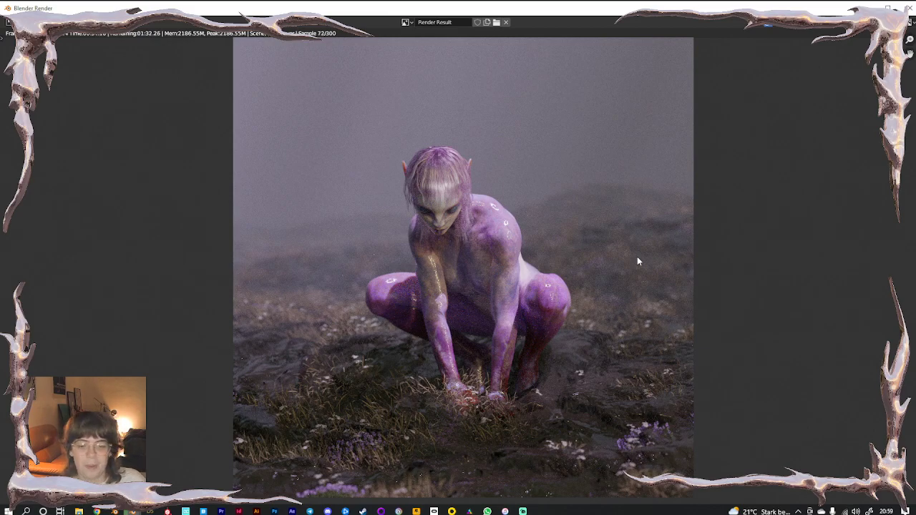
mouse_move(76, 511)
click(114, 468)
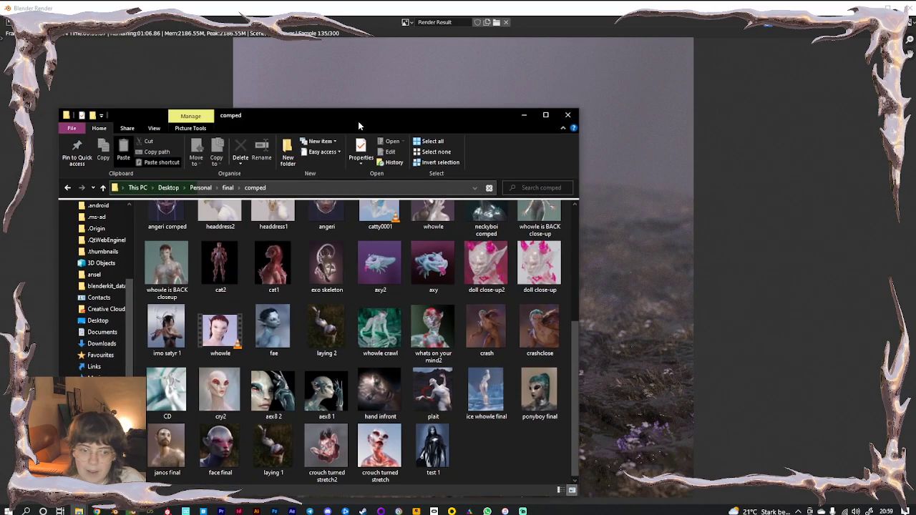
Reposition the comped folder window, scroll through earlier render thumbnails, then close it
drag(358, 121, 393, 86)
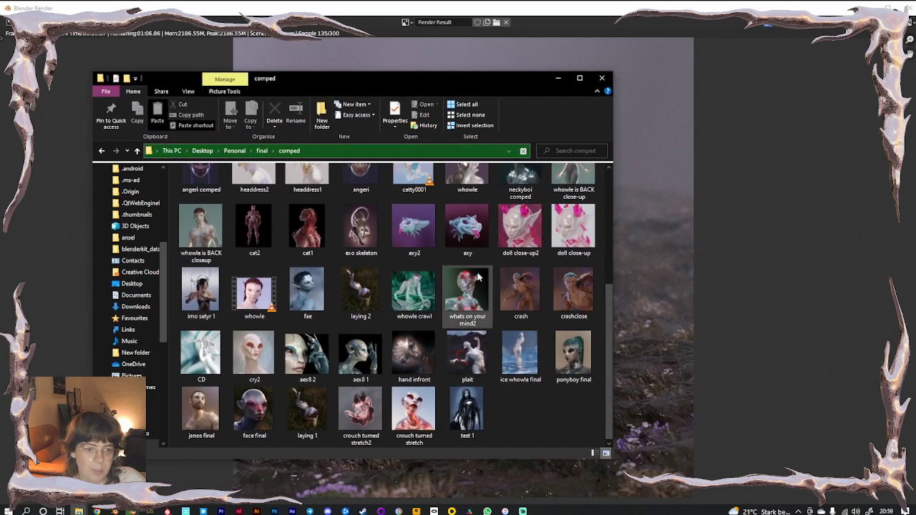
scroll(528, 383, up, 3)
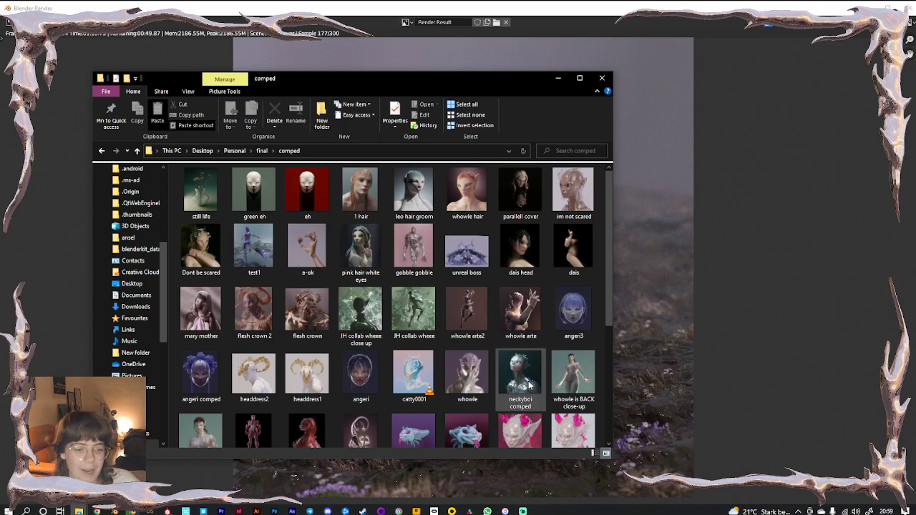
scroll(464, 333, down, 3)
scroll(463, 335, up, 2)
scroll(464, 335, up, 1)
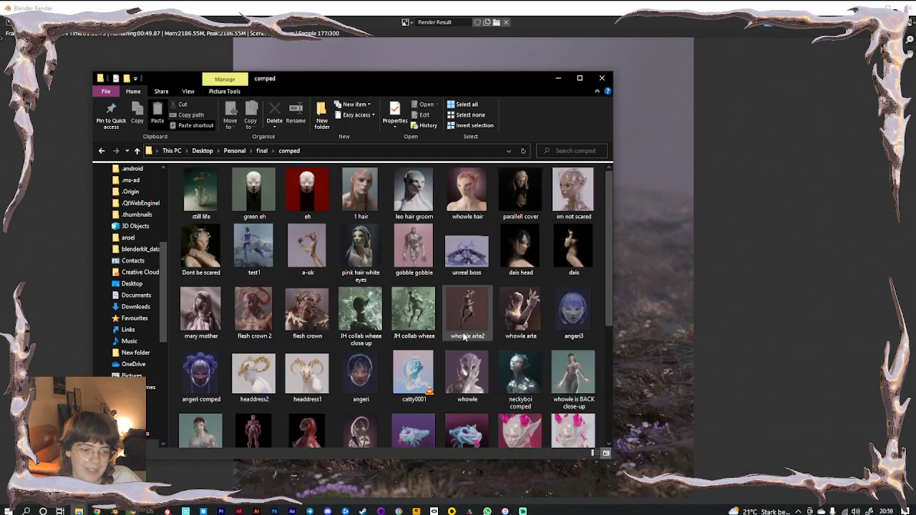
click(602, 78)
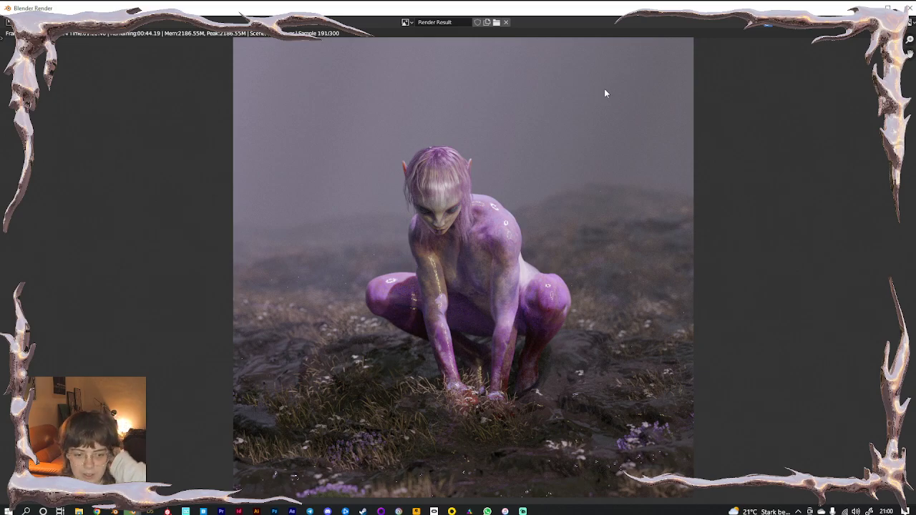
Inspect the feet and grass in the full-body render, then close it after 300 samples
scroll(472, 355, up, 4)
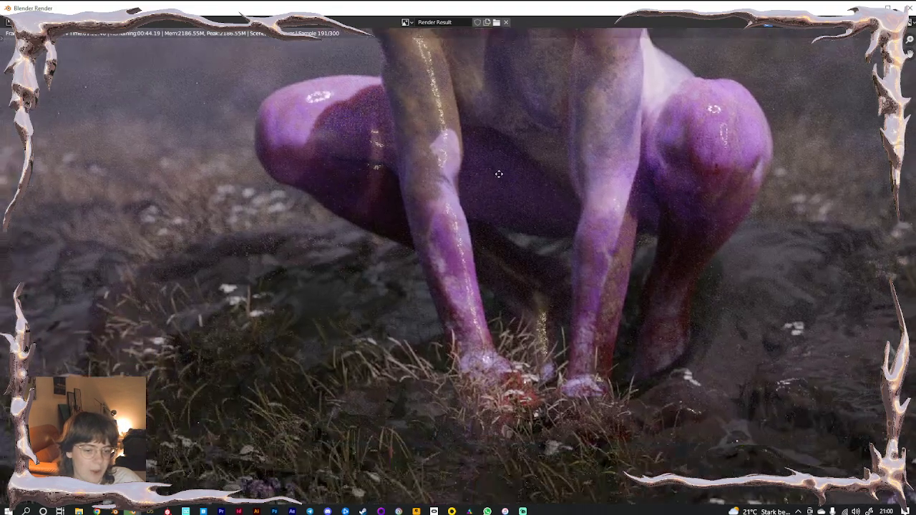
middle_drag(343, 379, 461, 278)
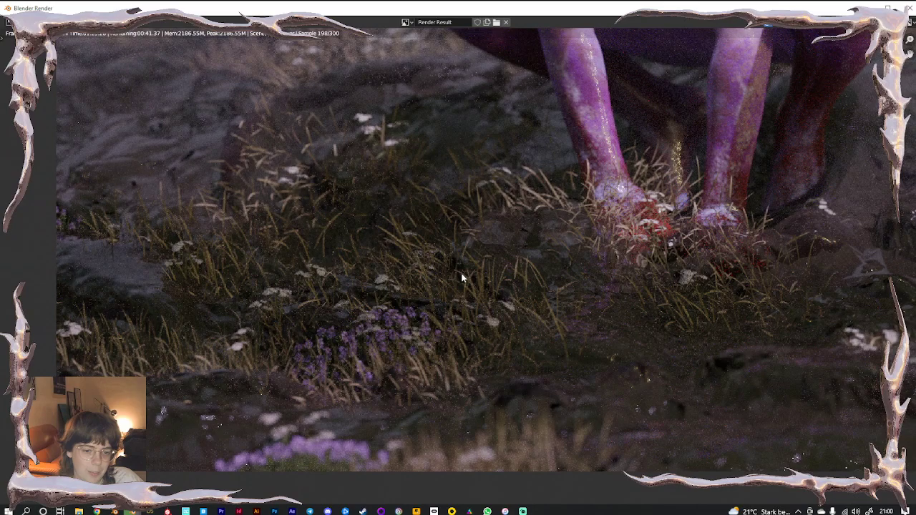
scroll(463, 277, down, 3)
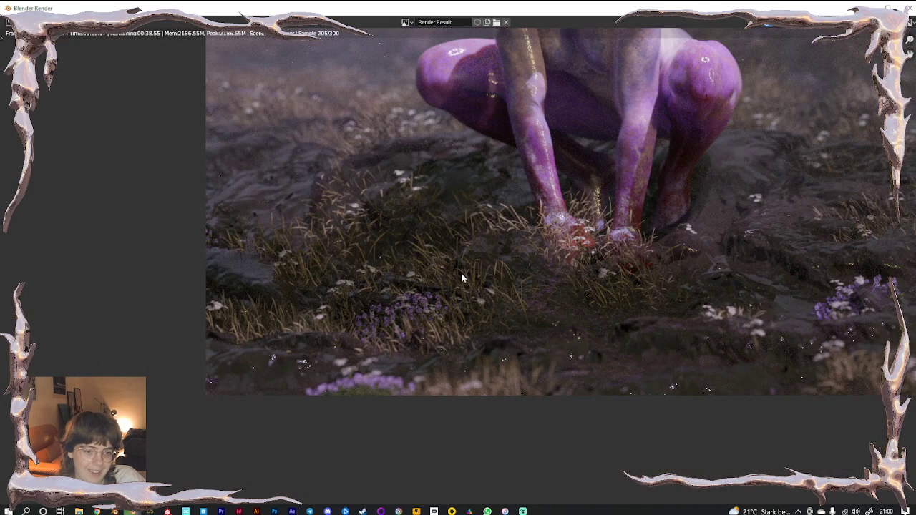
scroll(430, 279, down, 2)
scroll(359, 313, down, 3)
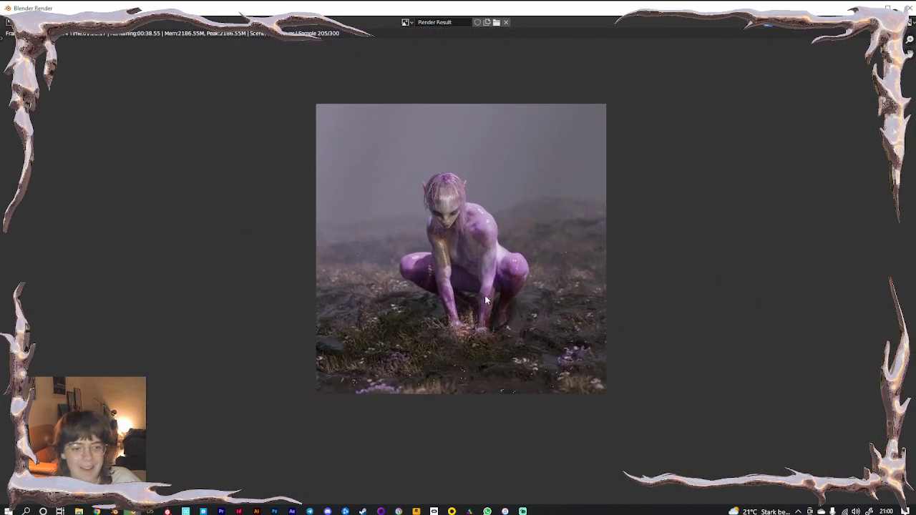
scroll(487, 295, up, 3)
scroll(503, 283, down, 2)
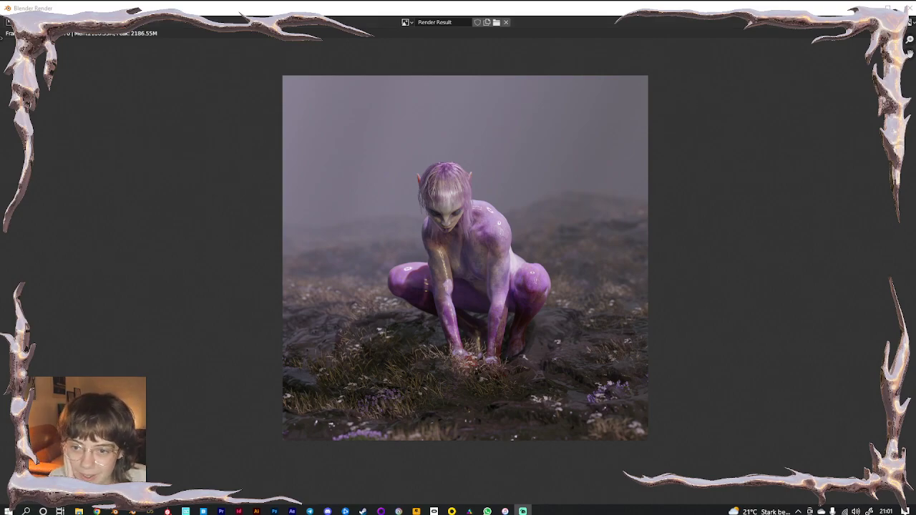
click(906, 7)
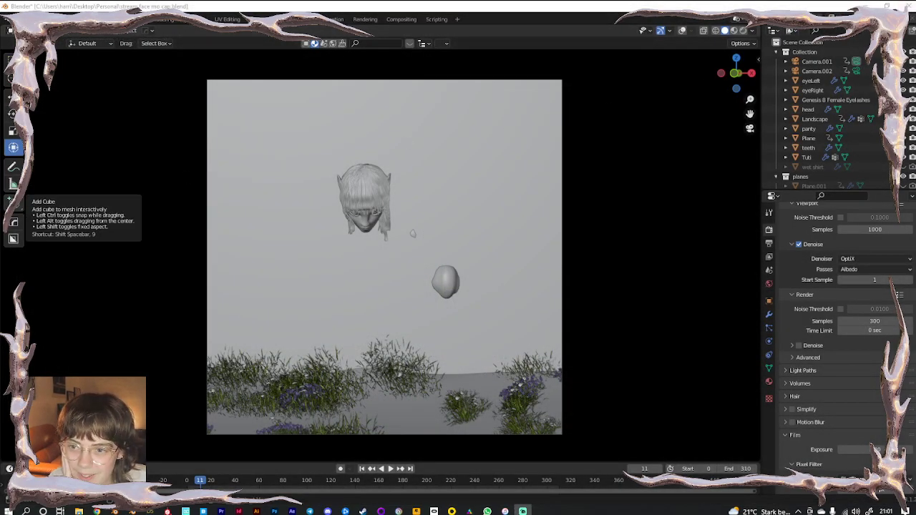